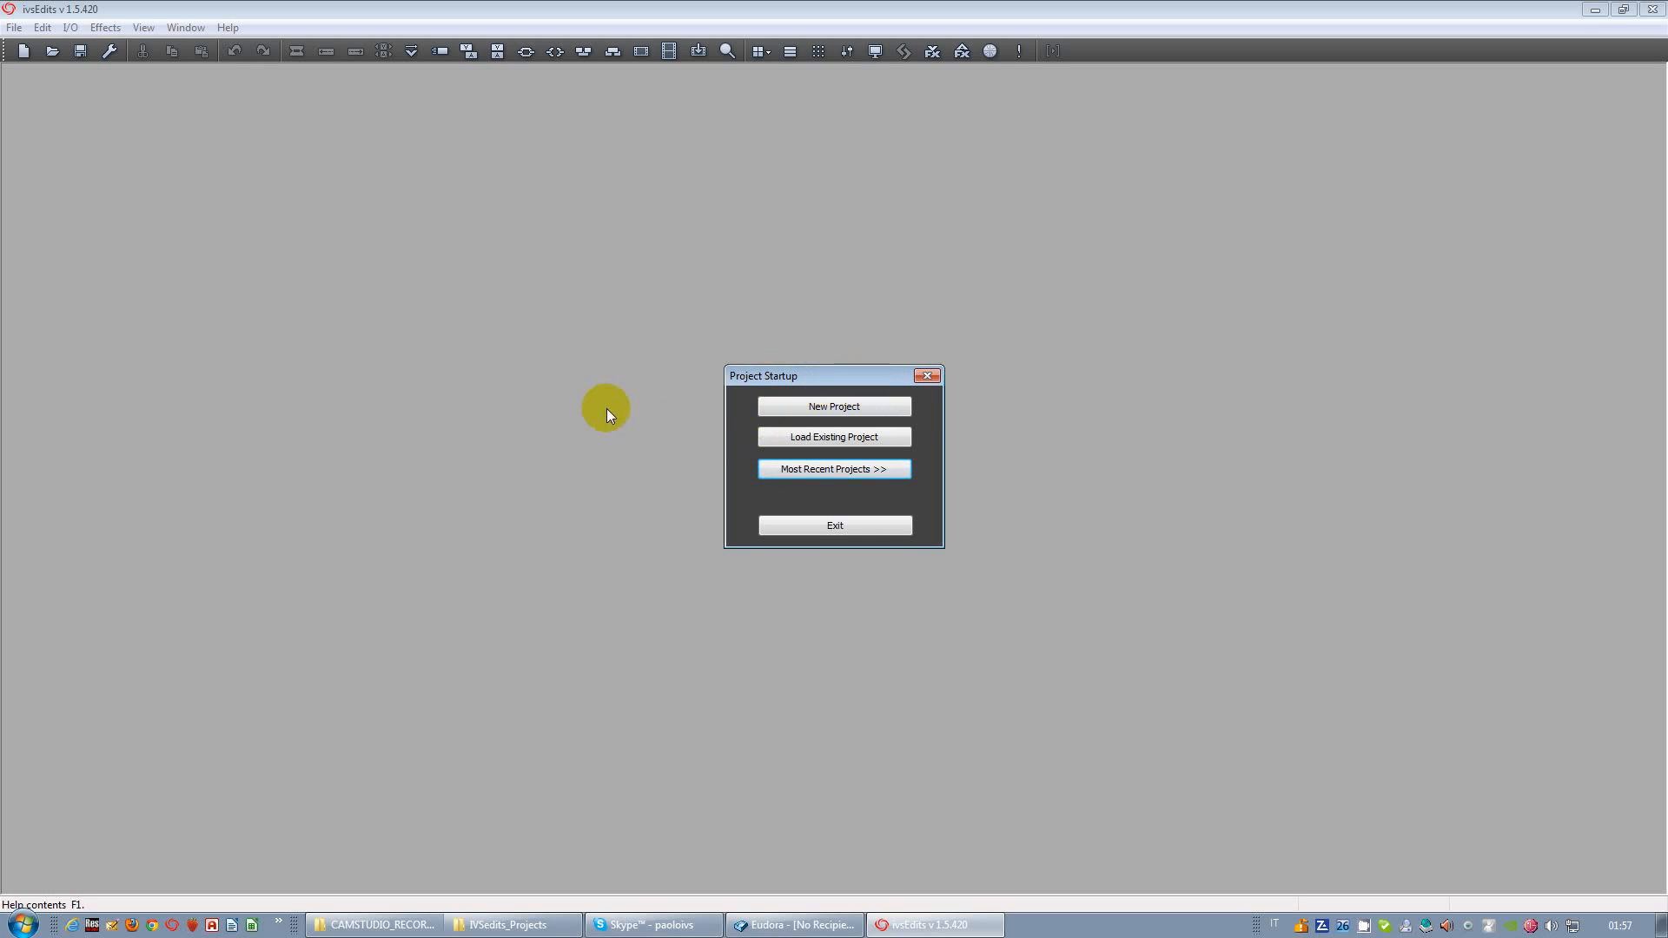
Step: Start a new project and name it TUTORIAL
click(816, 469)
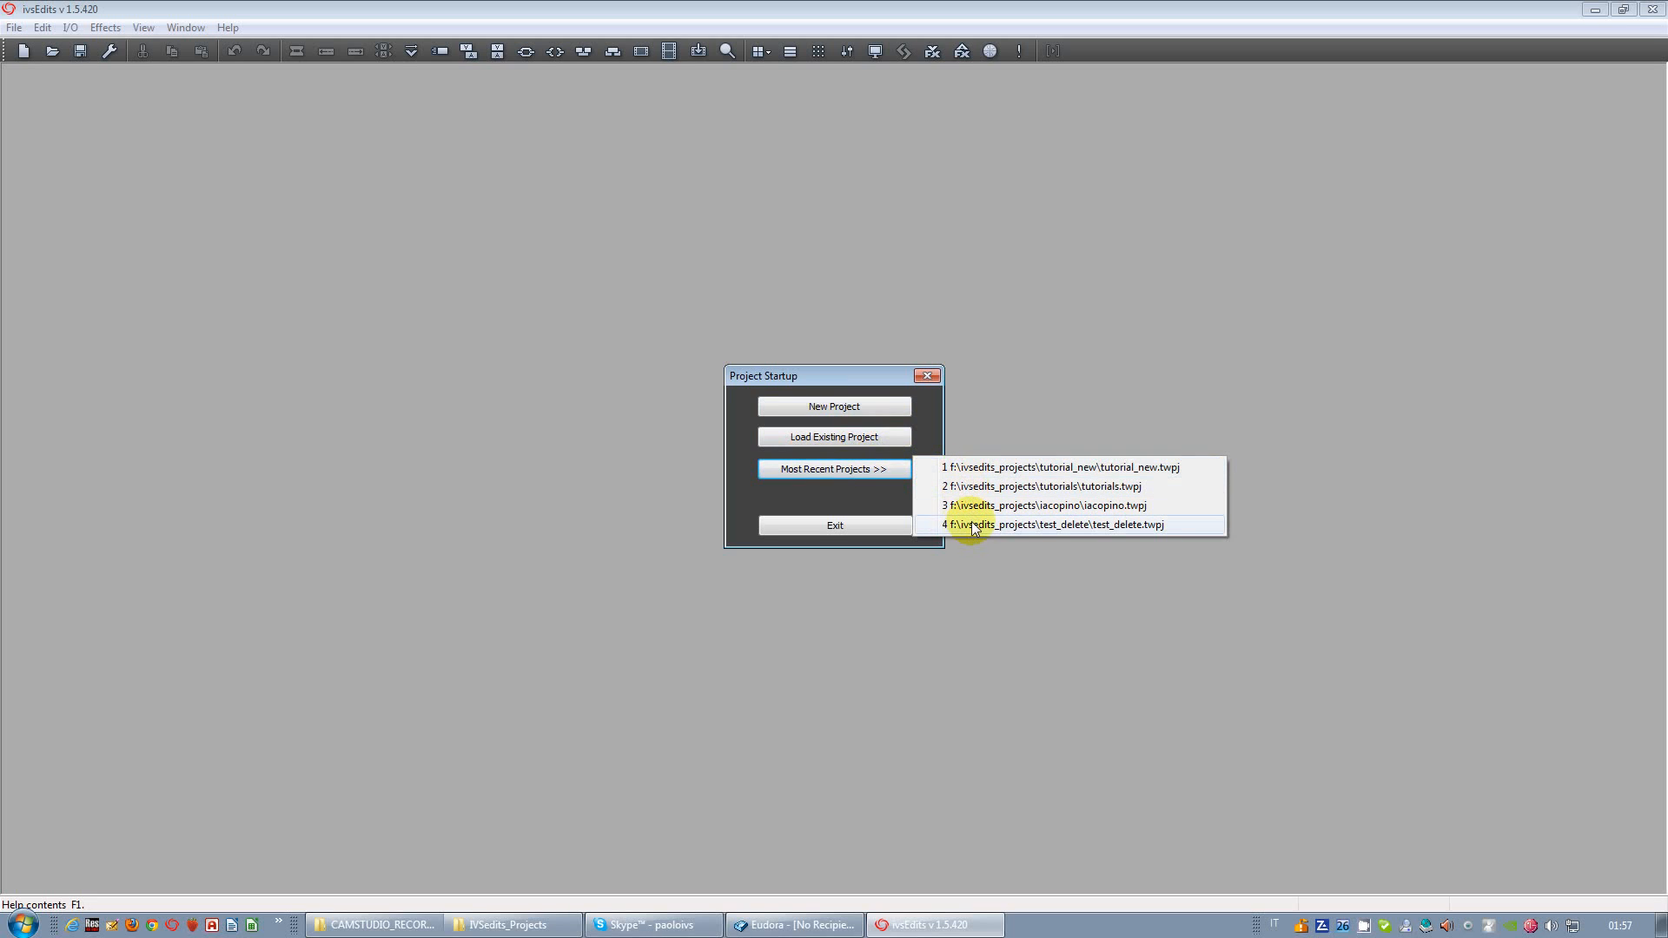
click(834, 406)
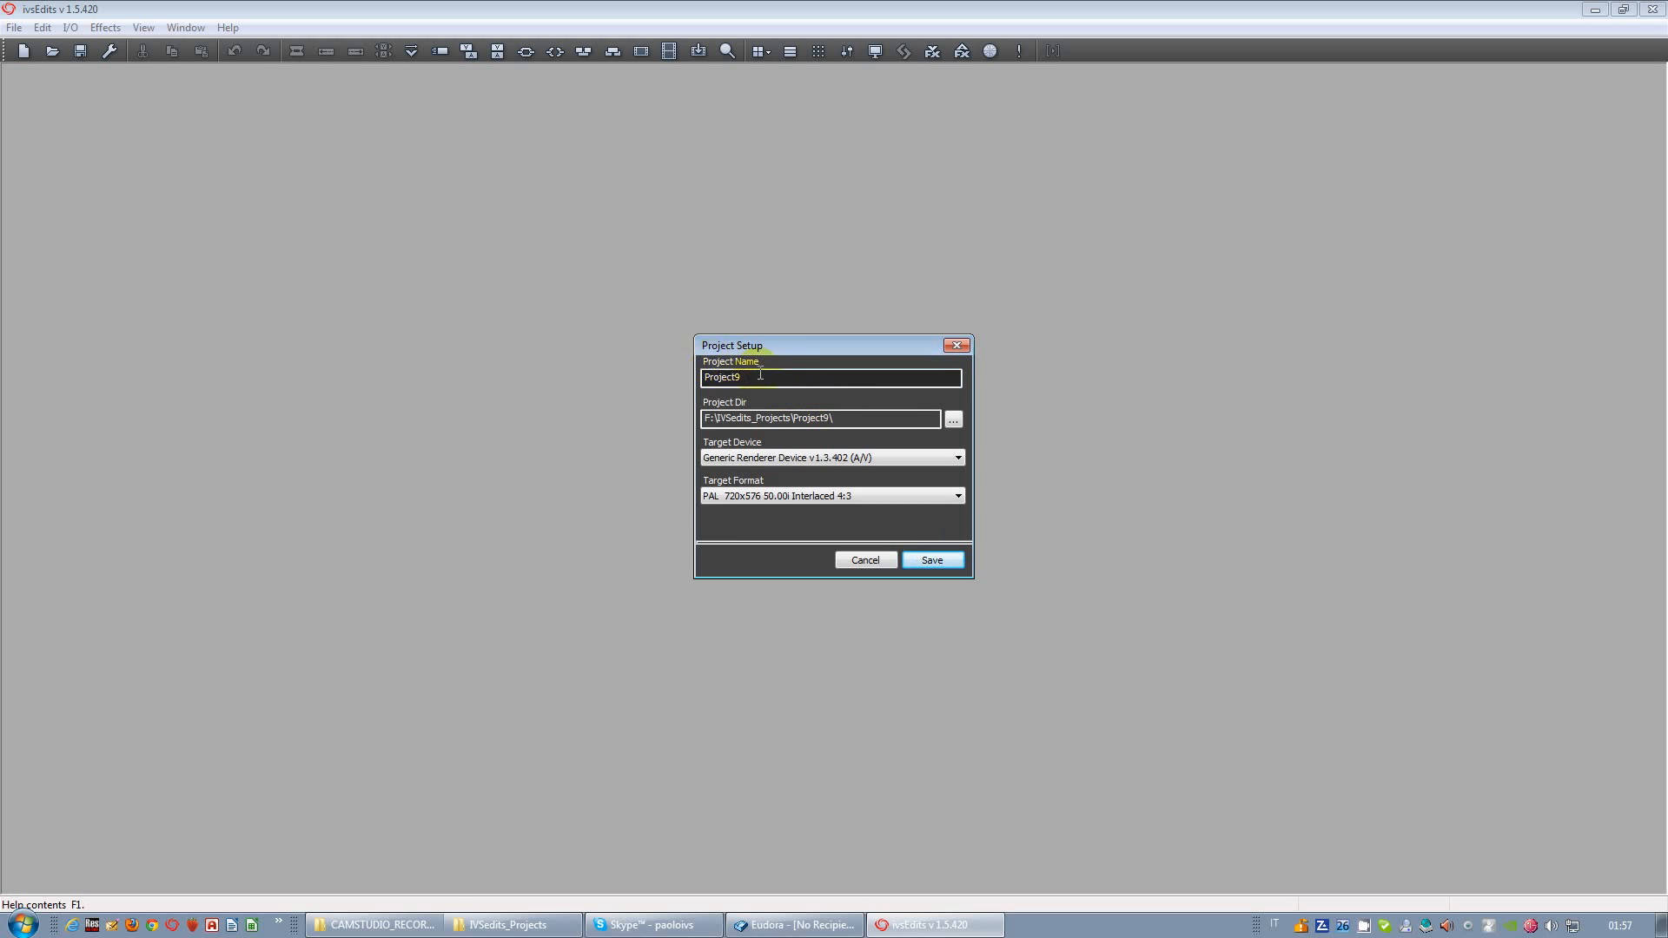
drag(752, 377, 592, 349)
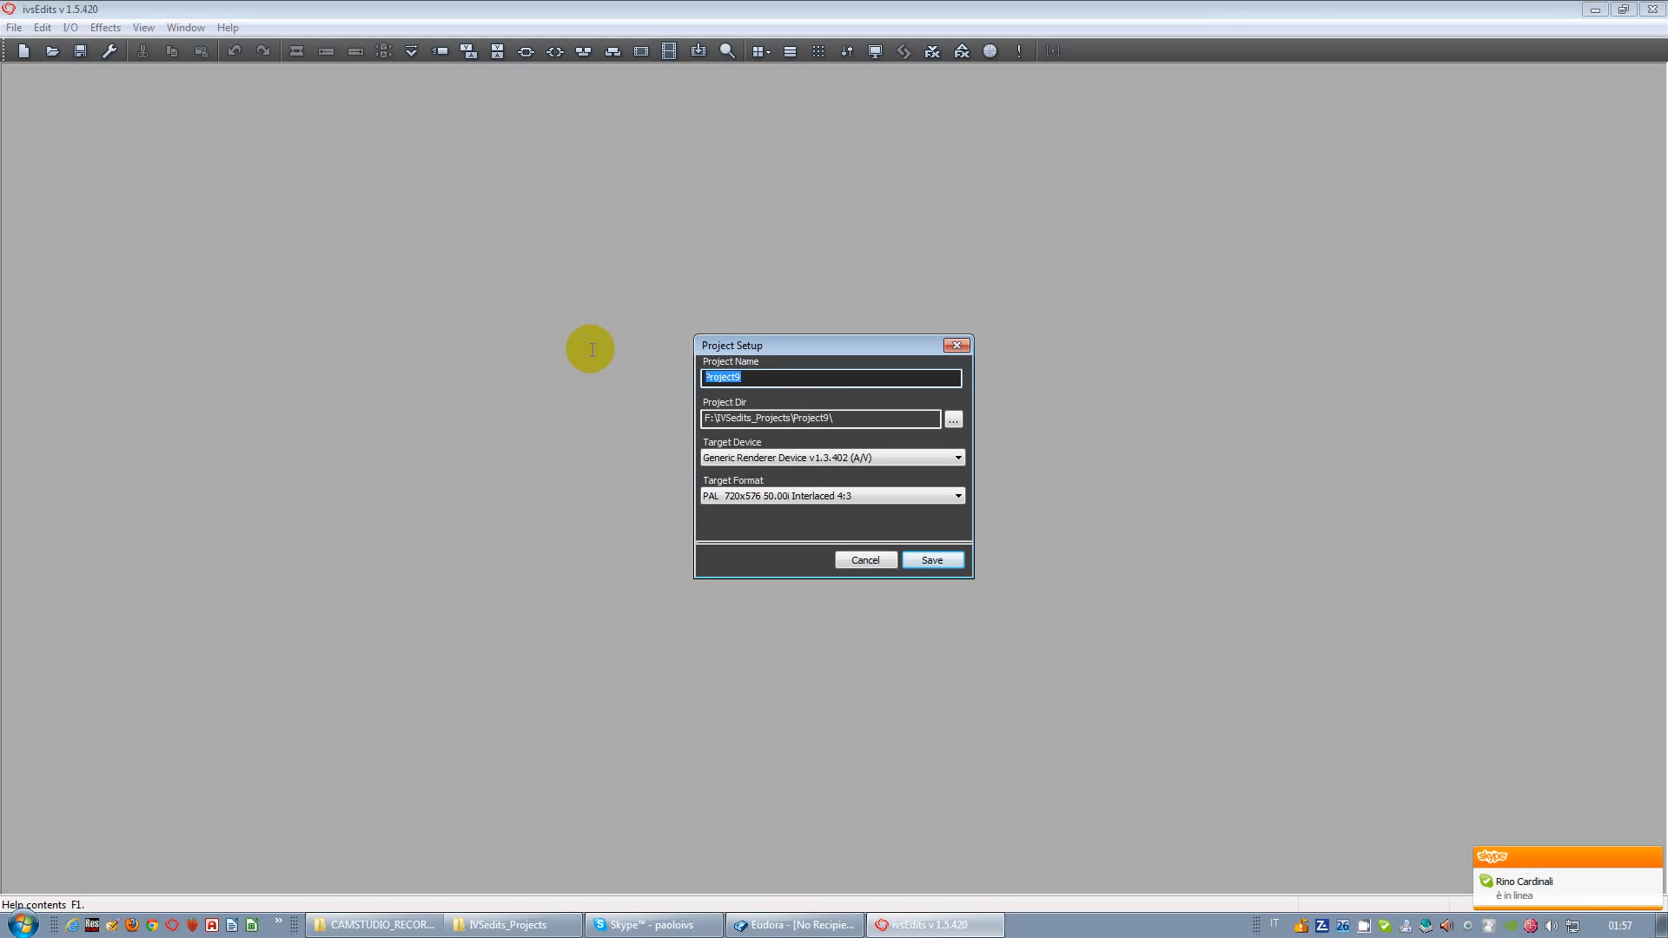
text(TUTORIAL)
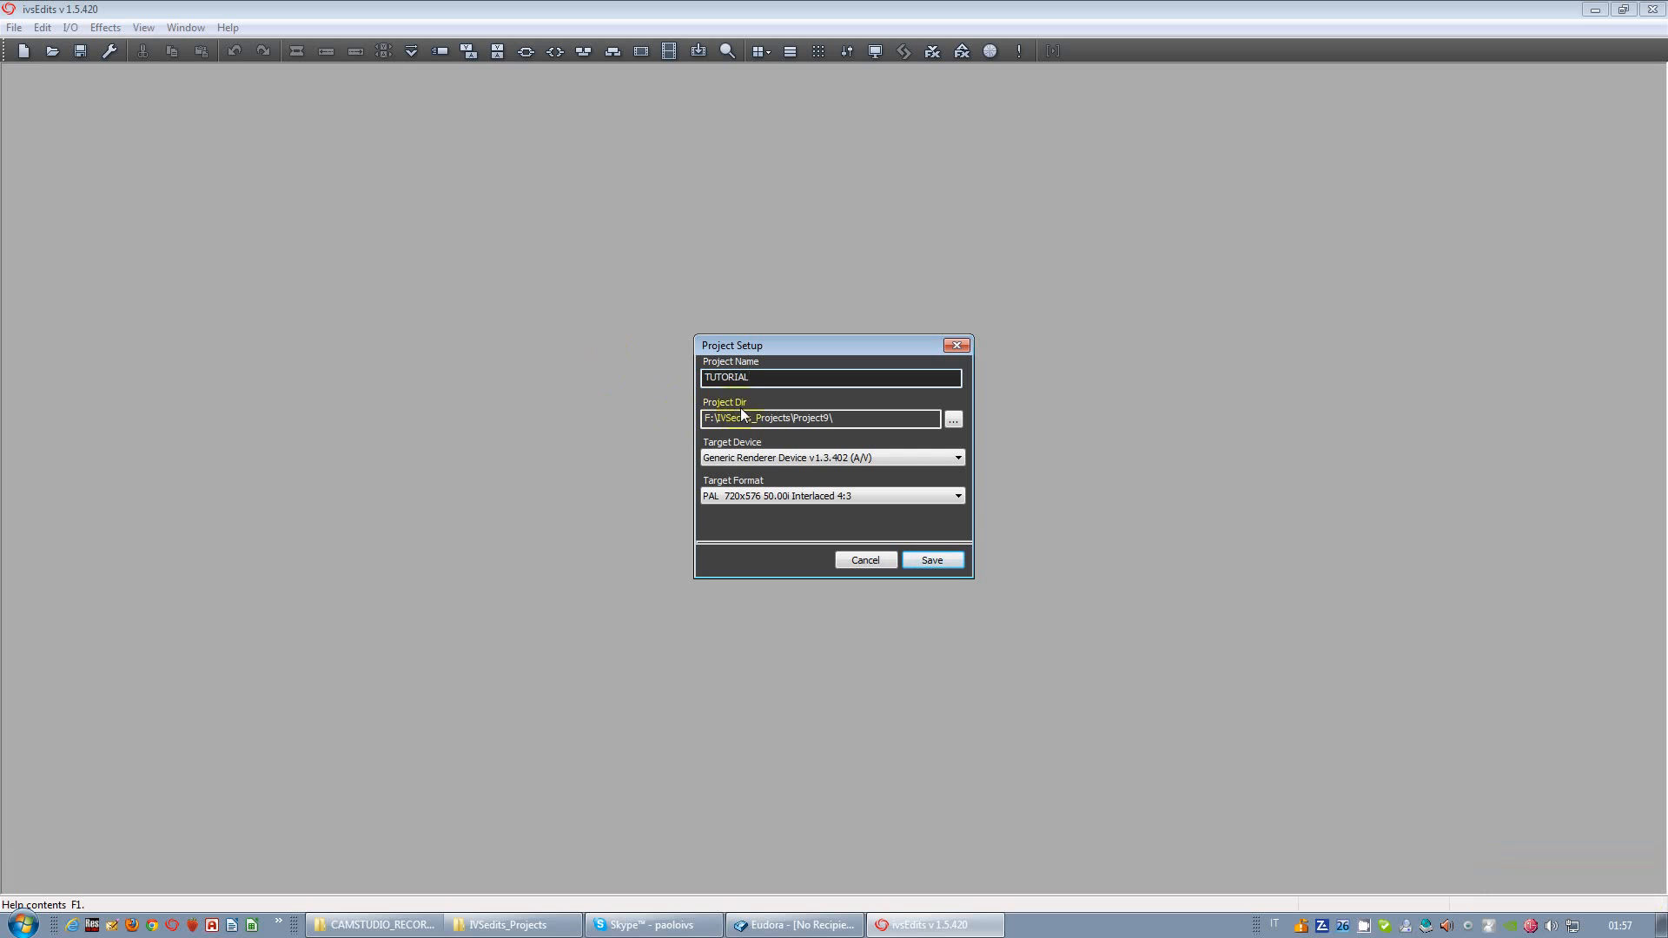
Step: Set the project directory to the IVSedits_Projects folder on the ARCHIVIO (F:) drive
click(959, 420)
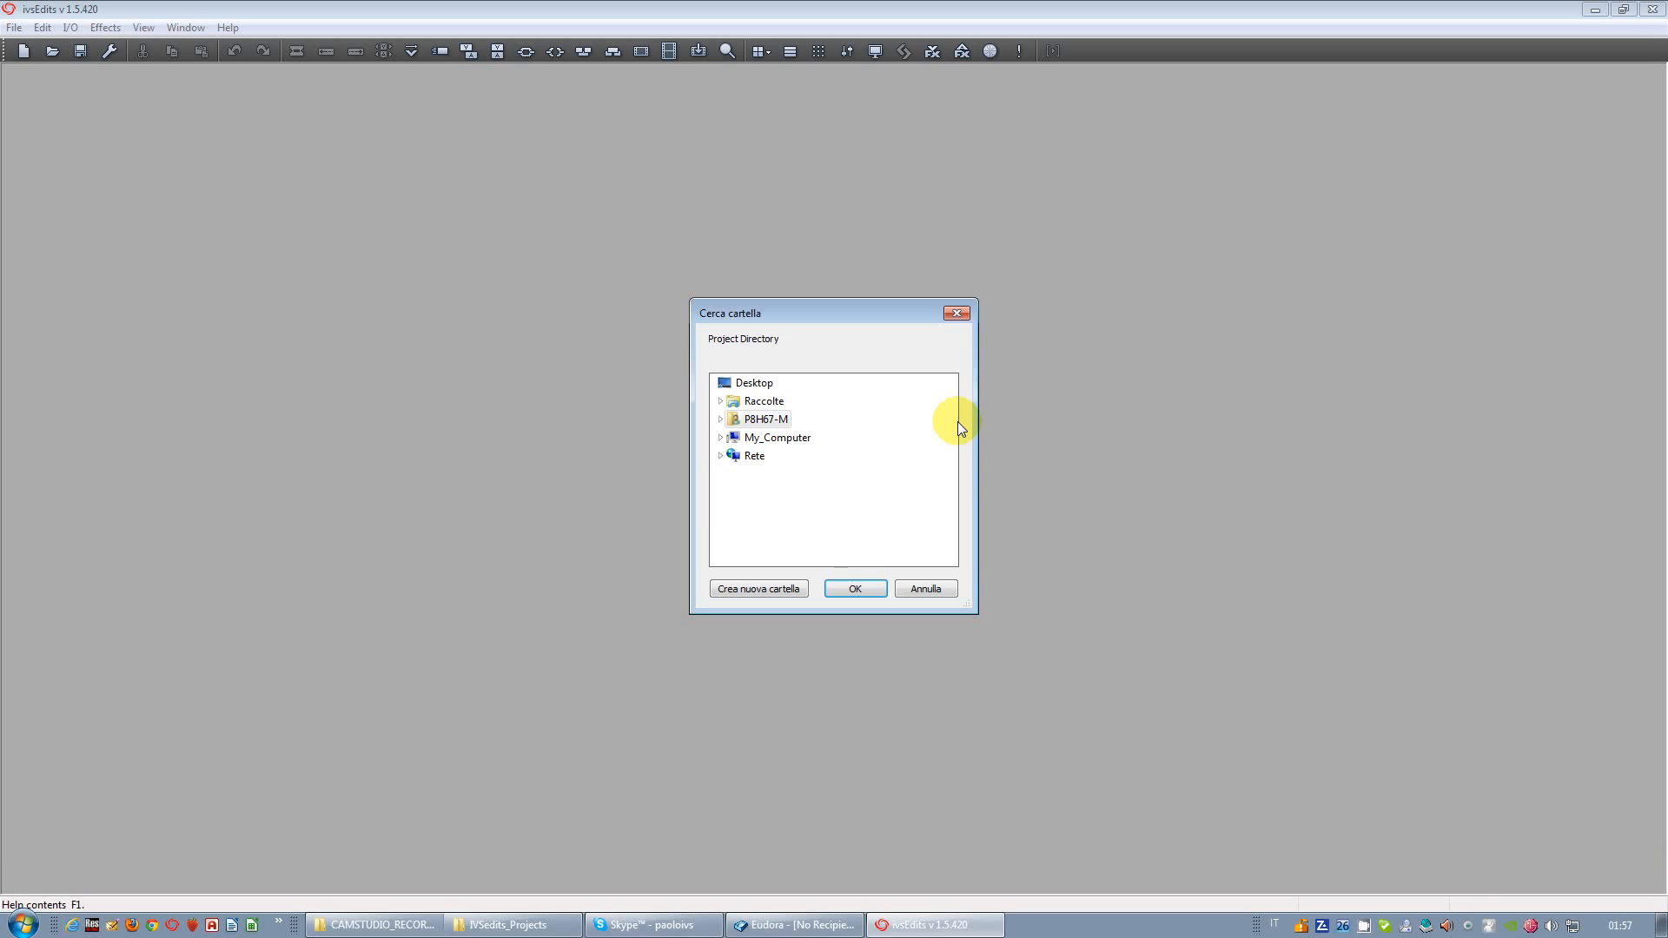
click(719, 437)
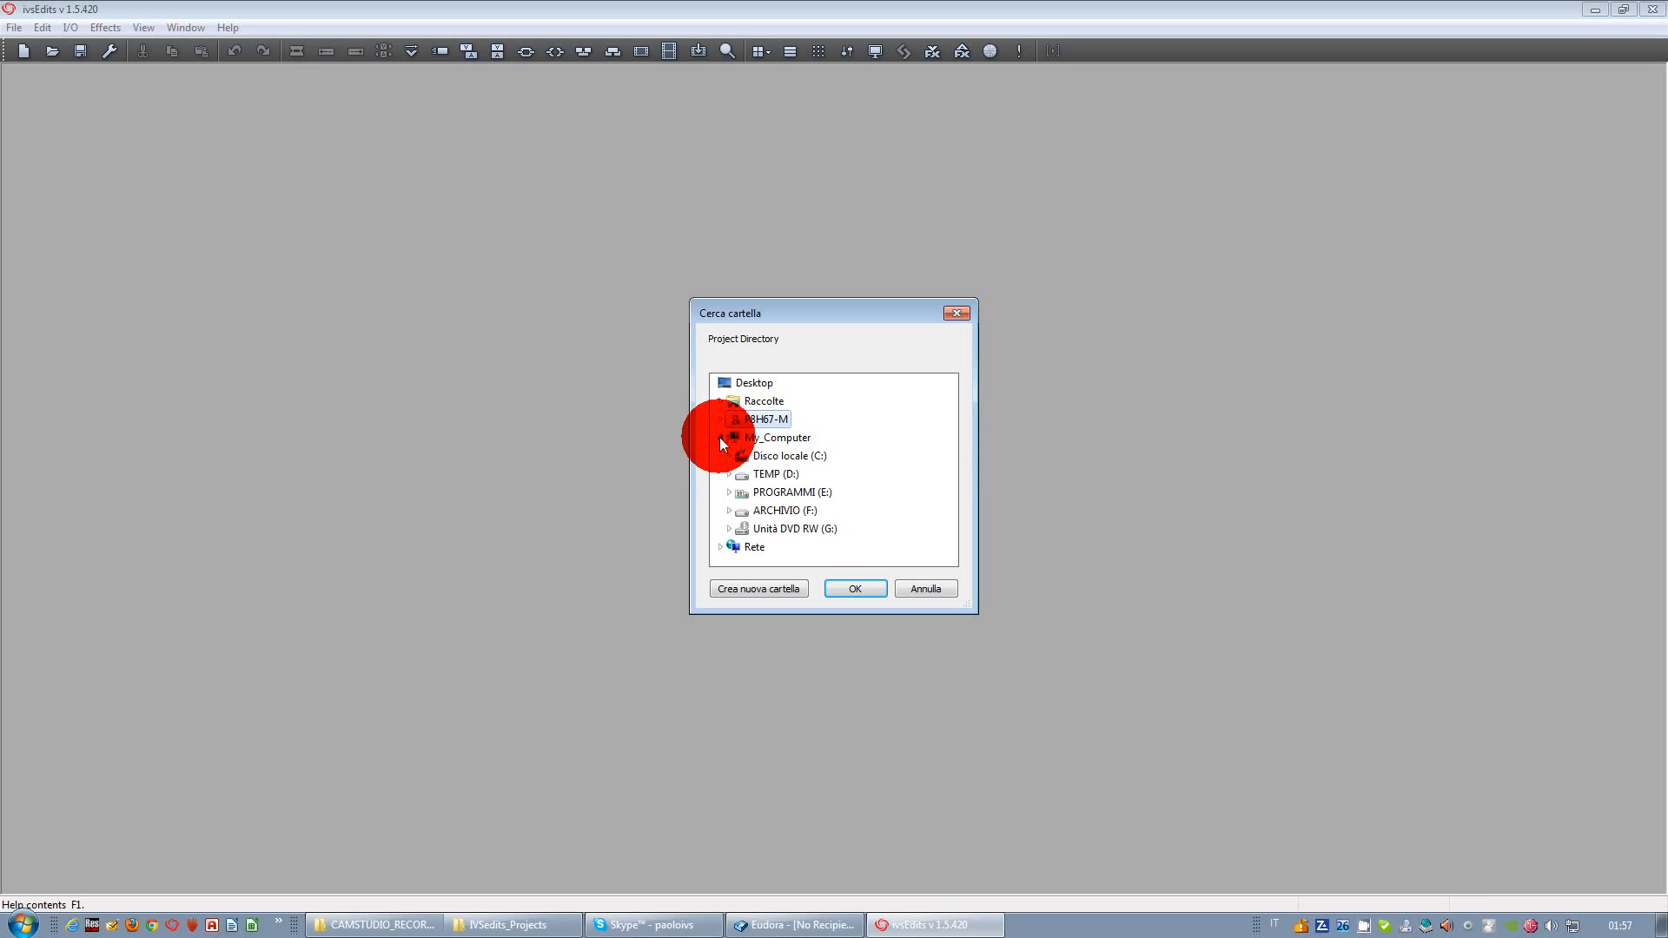
click(746, 510)
scroll(805, 480, down, 4)
scroll(809, 488, down, 1)
click(804, 482)
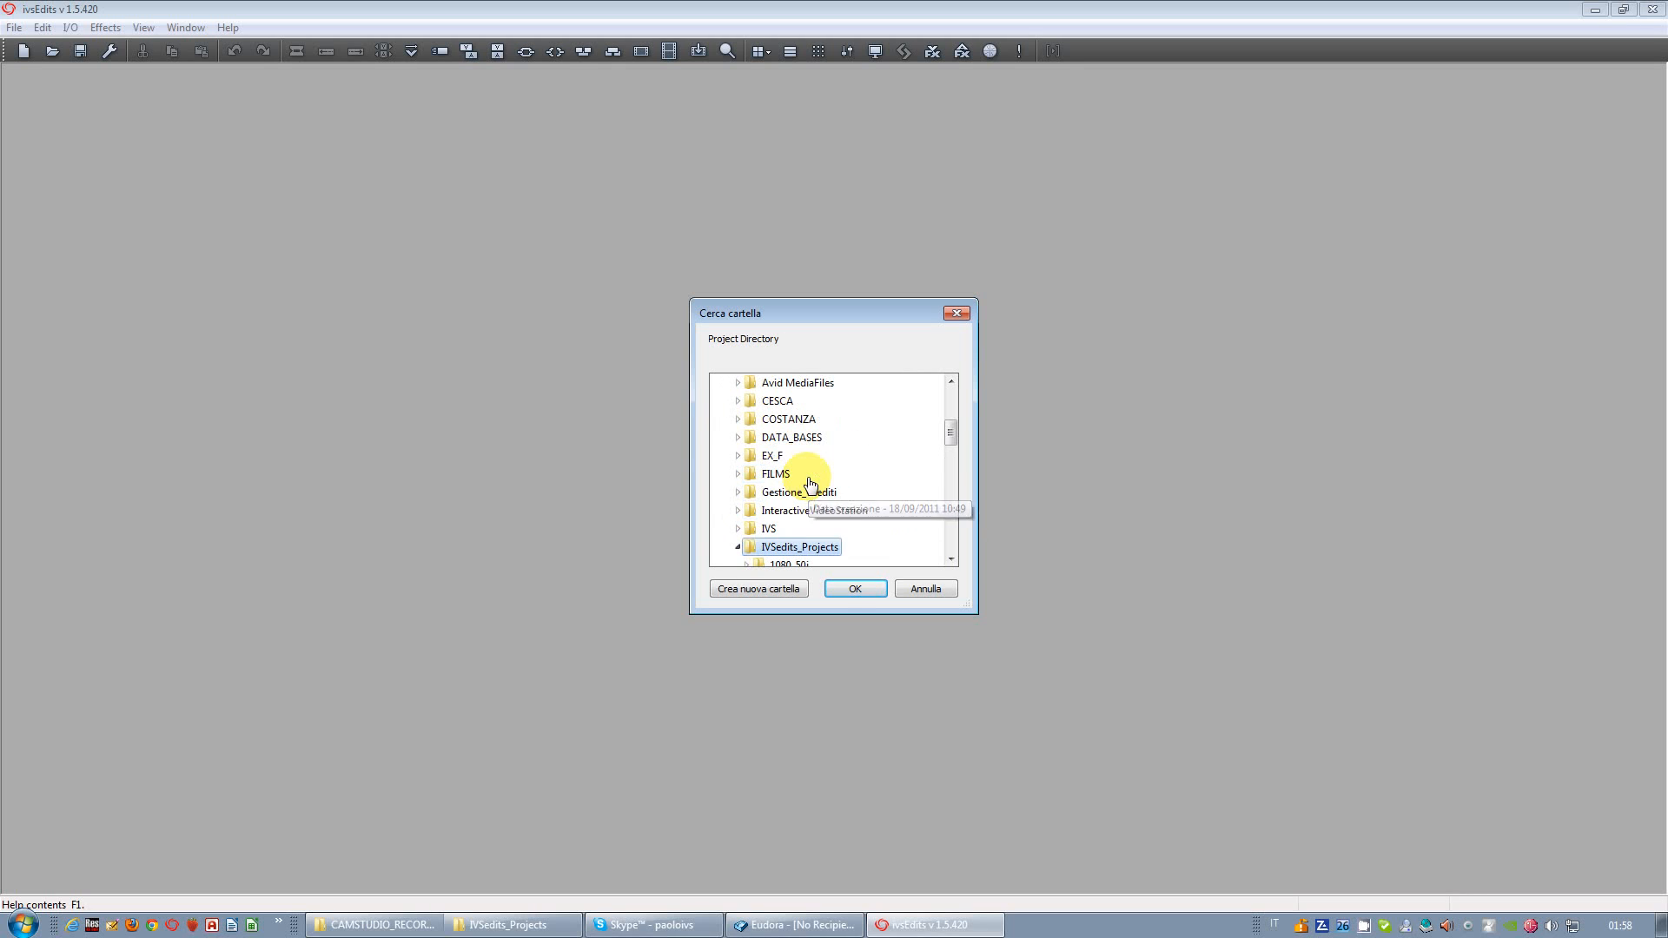
click(843, 590)
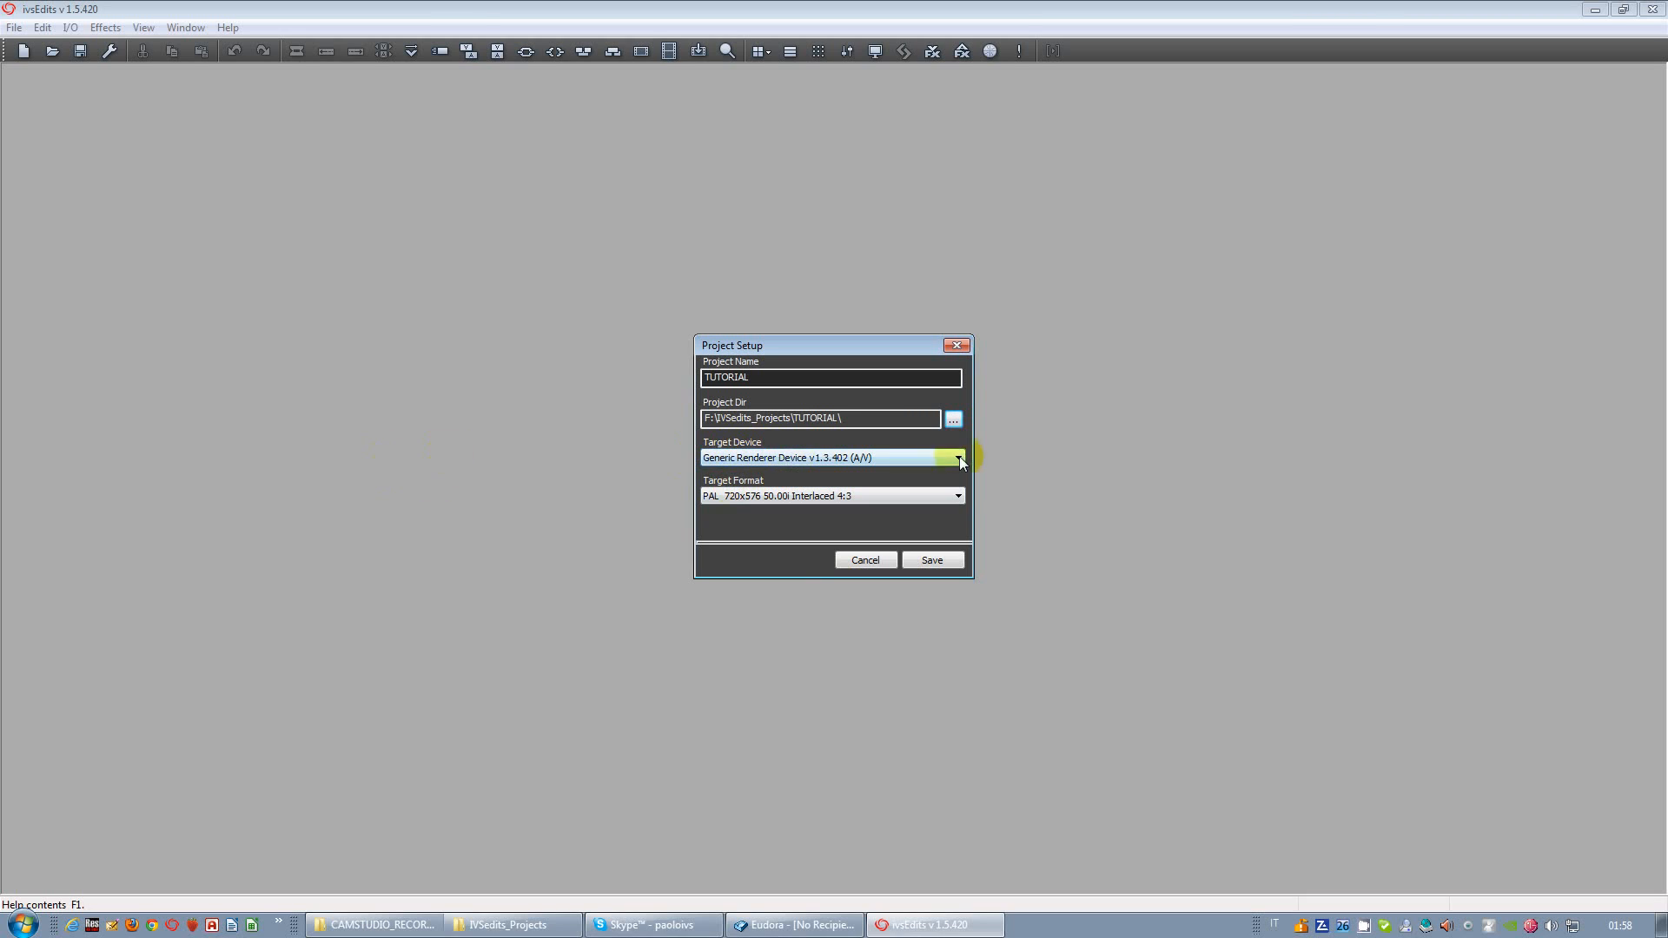
Step: Choose Generic Renderer Device v1.3.402 (A/V) with target format HDMode 1920x1080 50.00i Interlaced, and save the project setup
click(793, 459)
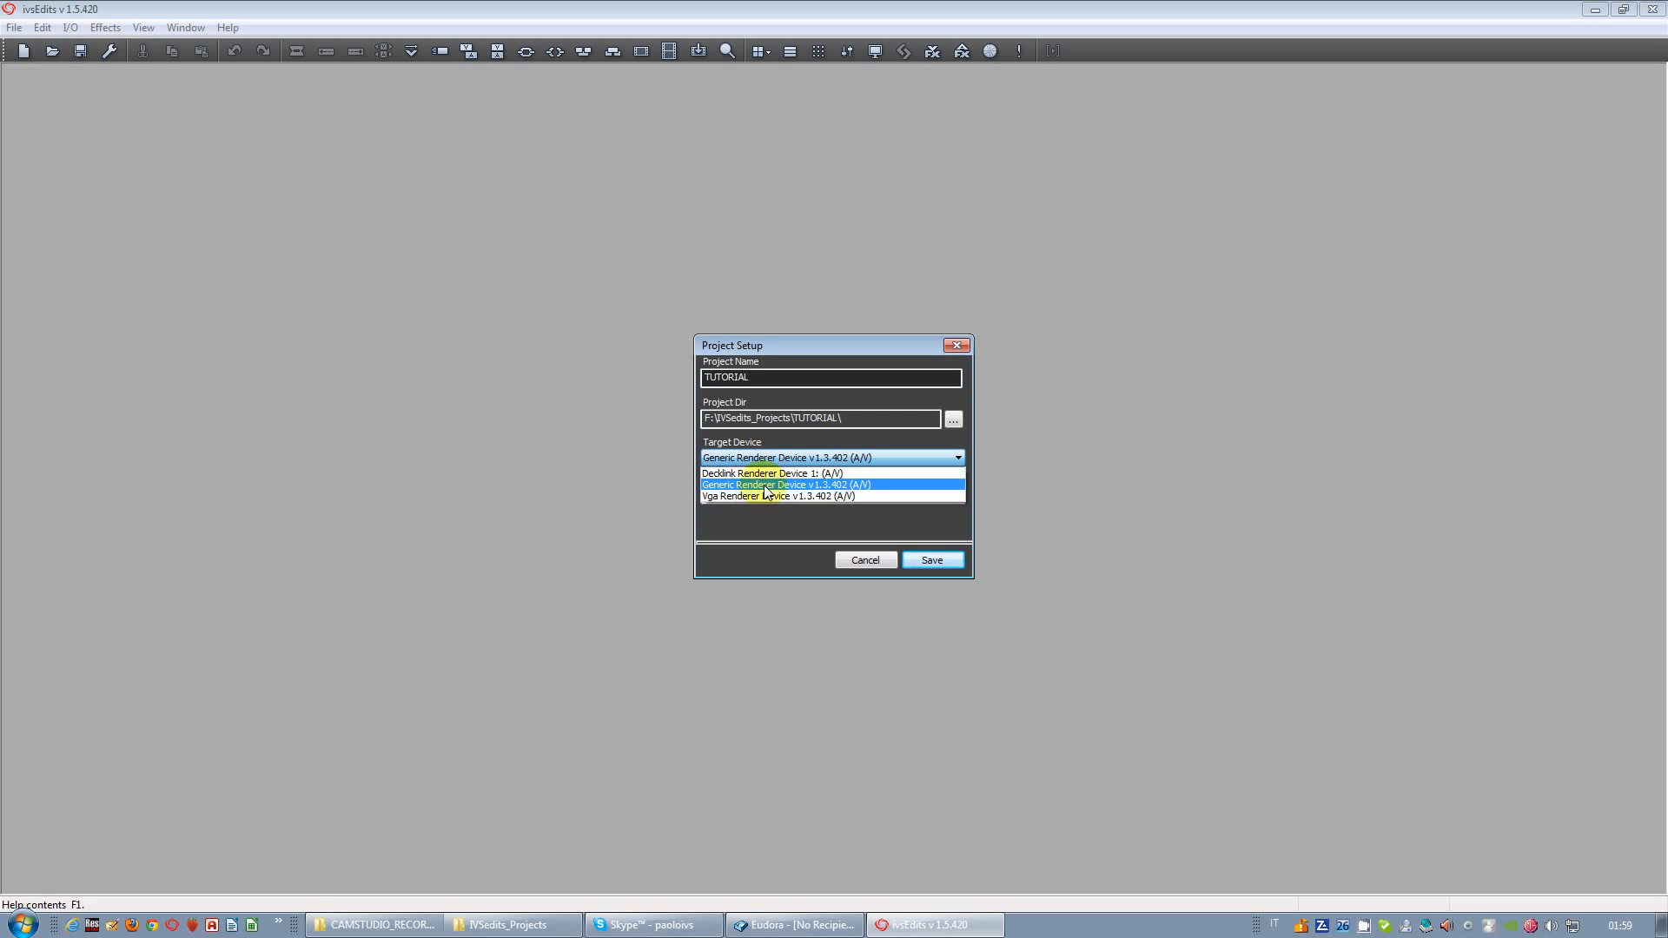
click(767, 485)
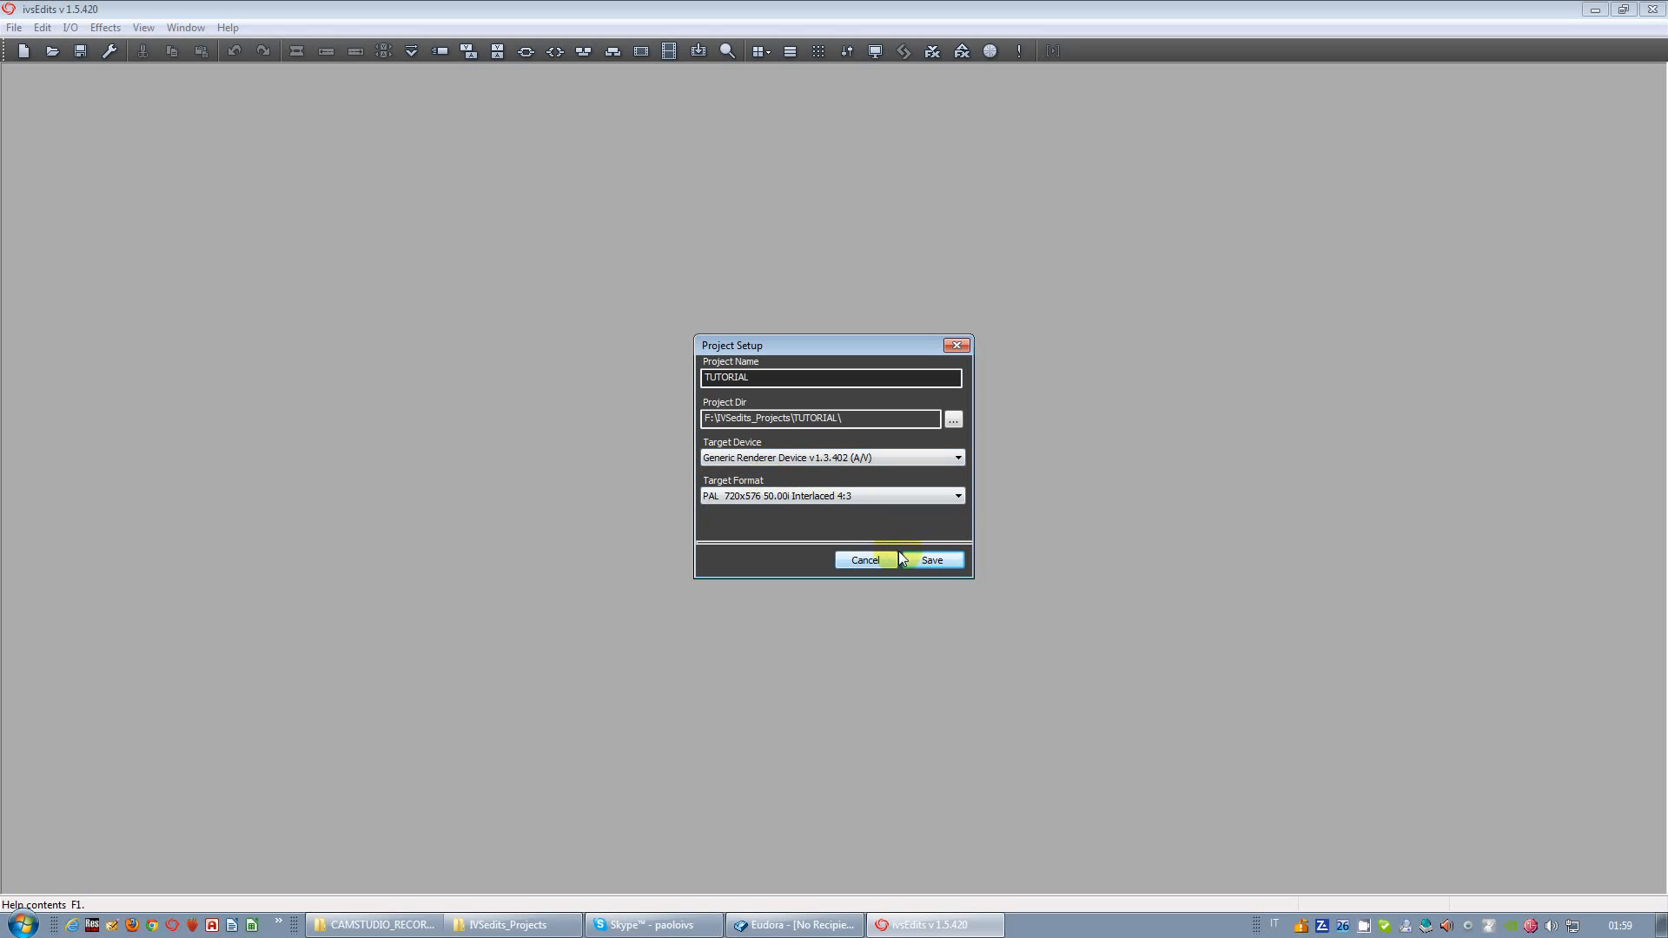
click(746, 498)
scroll(800, 638, down, 2)
scroll(800, 639, down, 5)
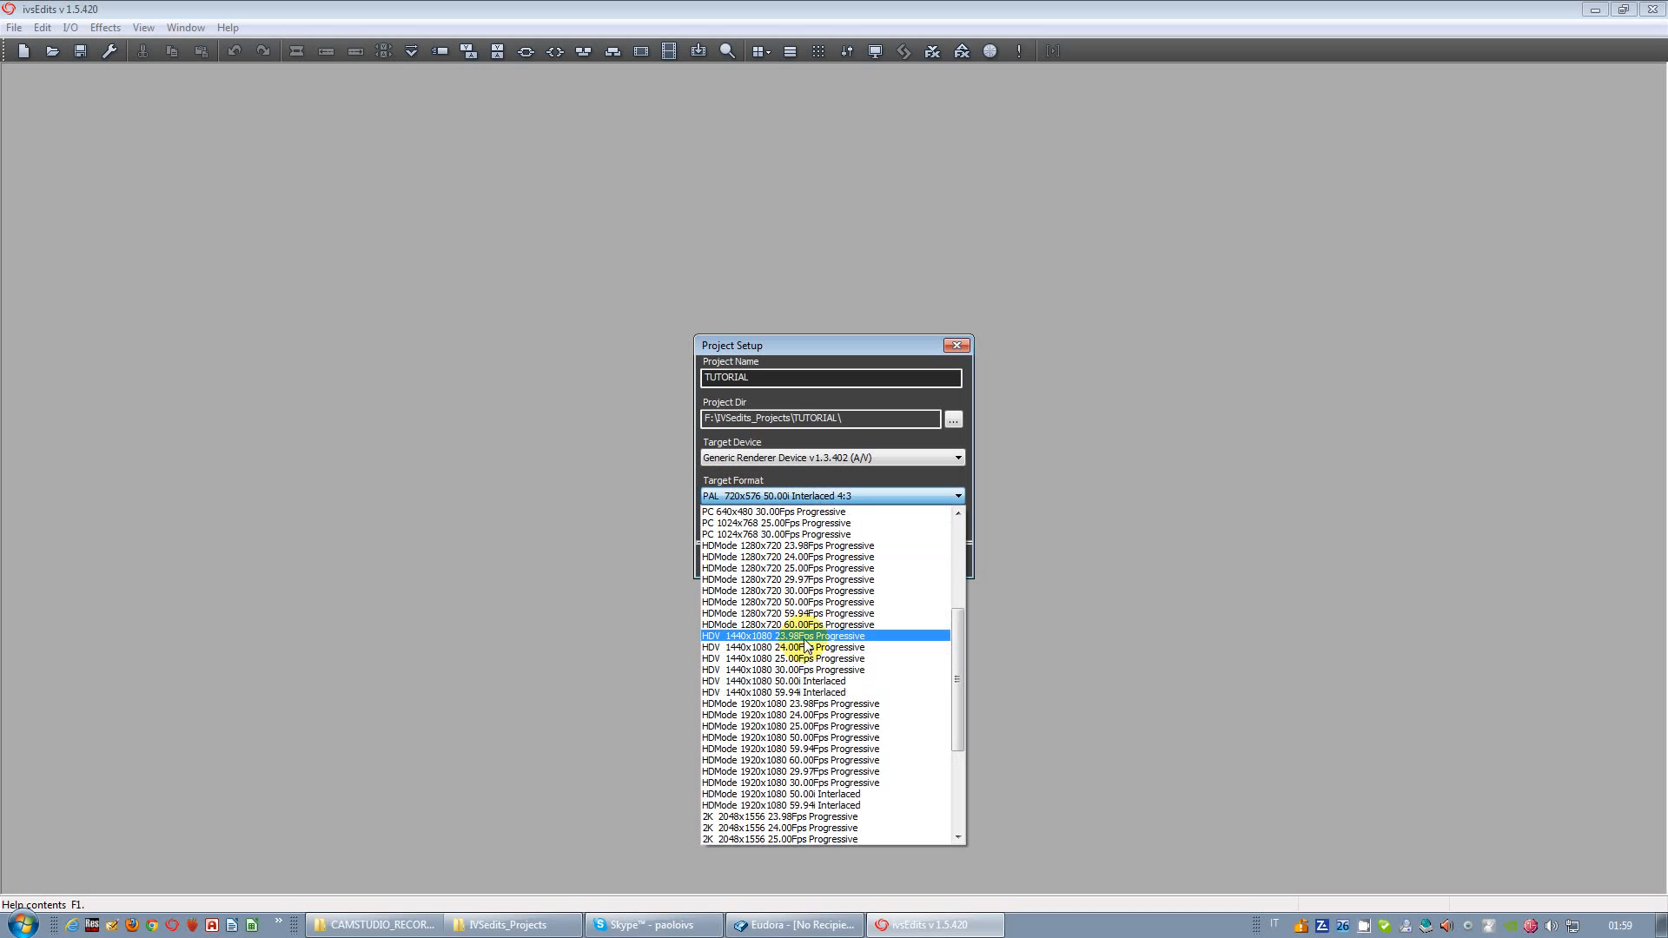
scroll(806, 644, down, 2)
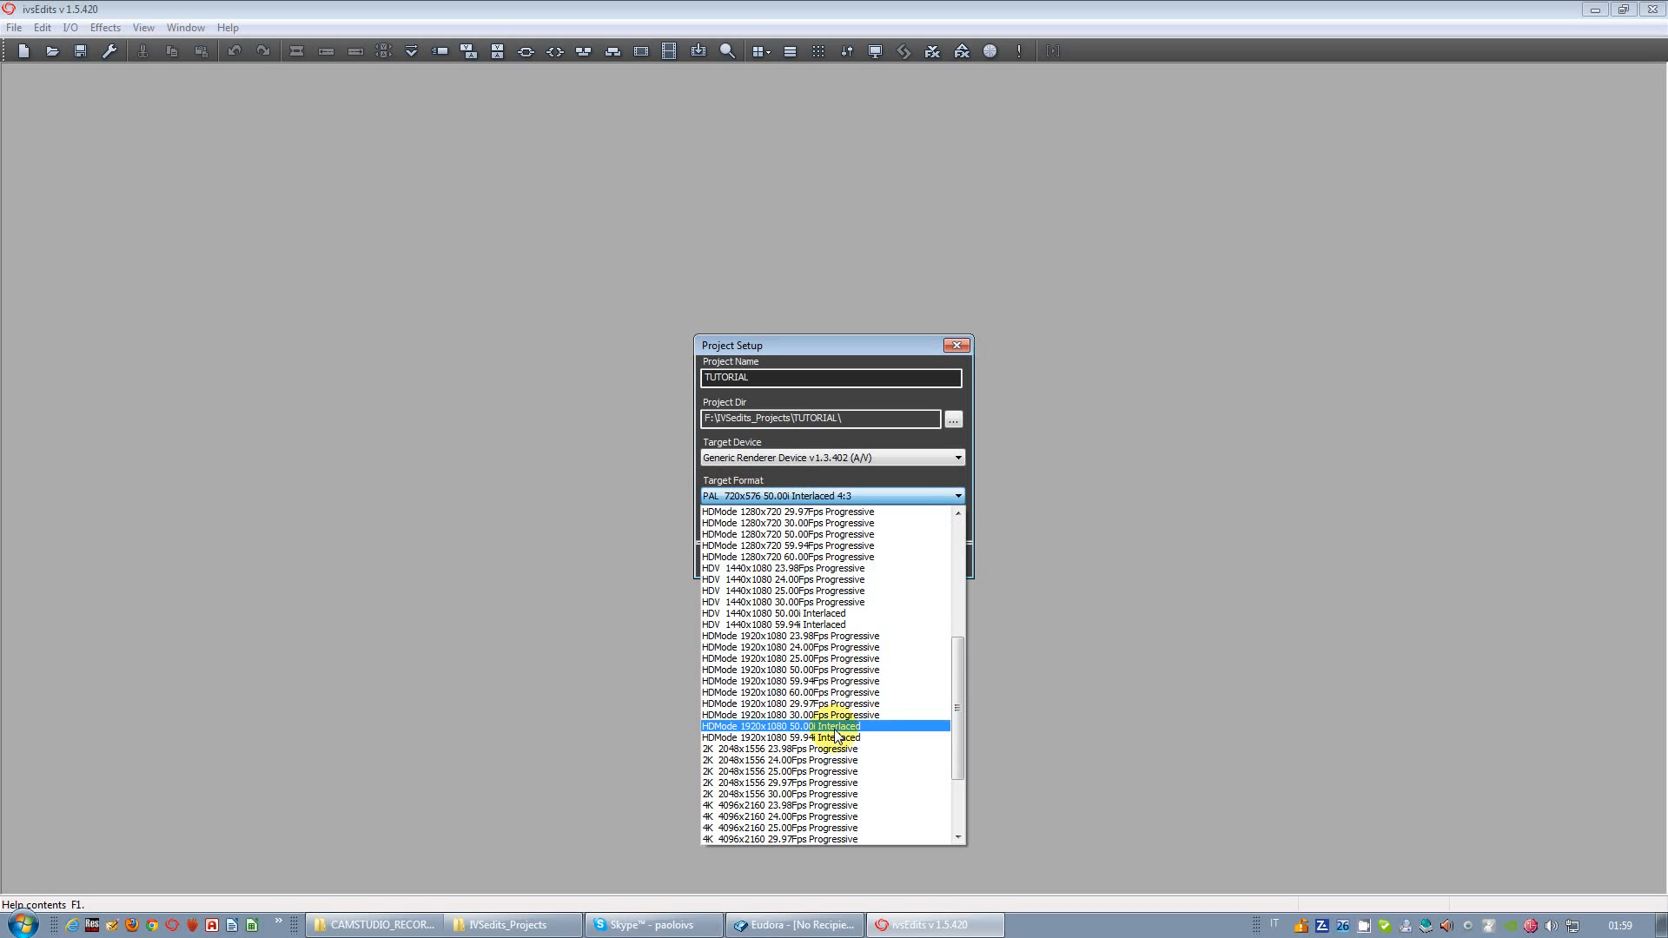
click(834, 730)
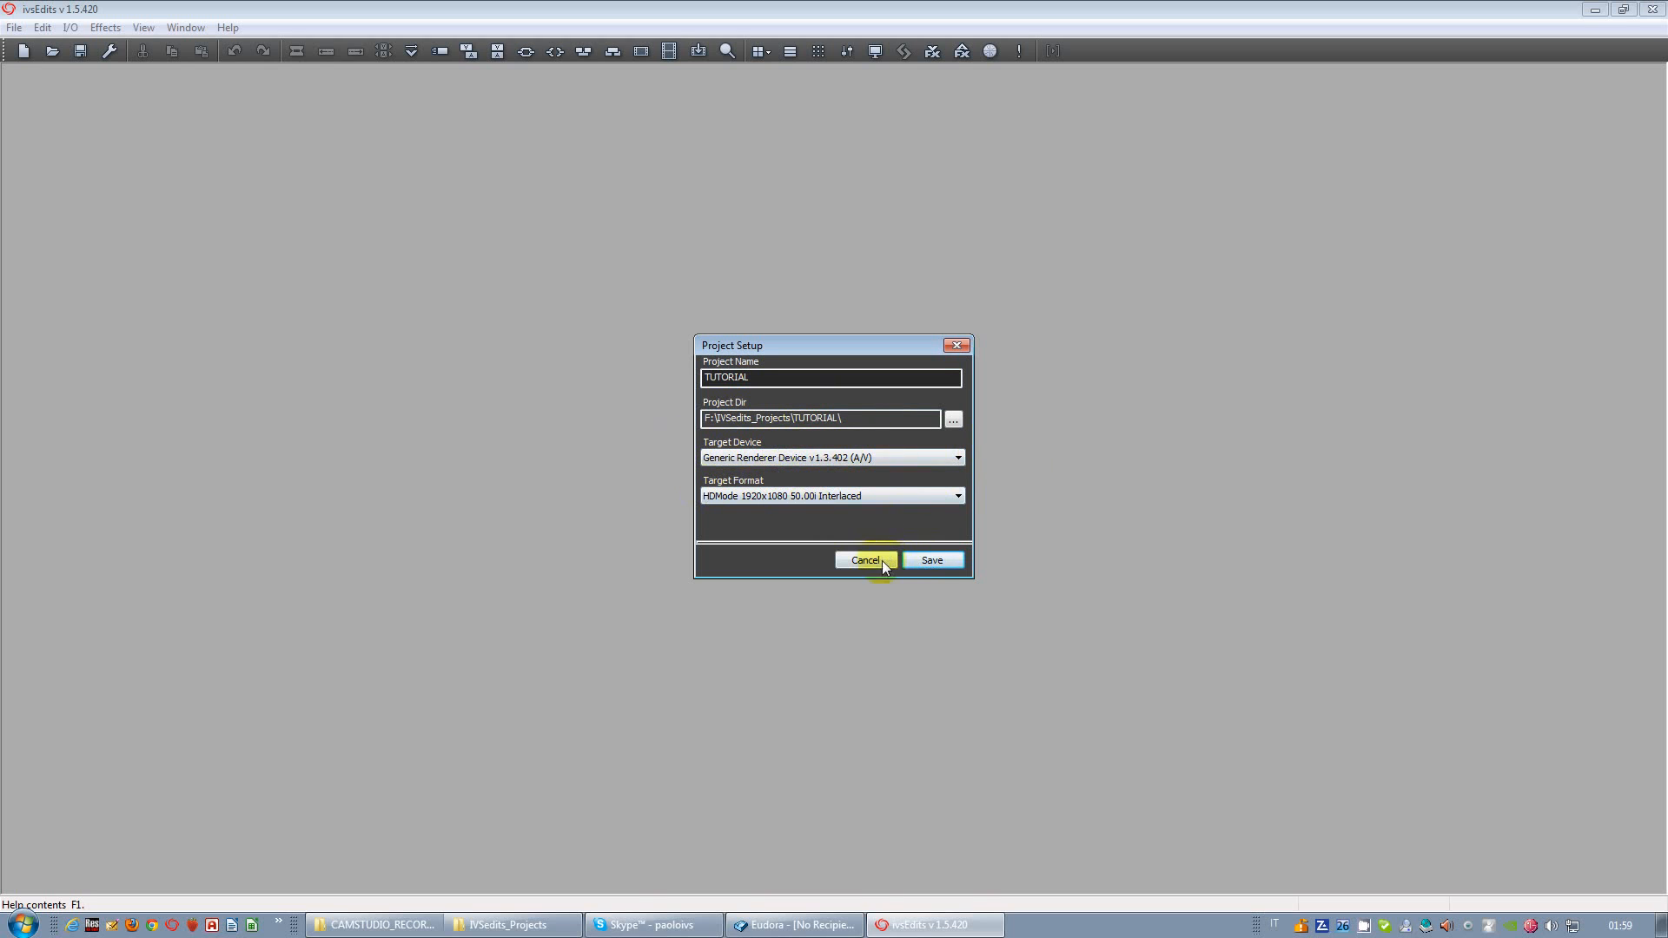
click(931, 561)
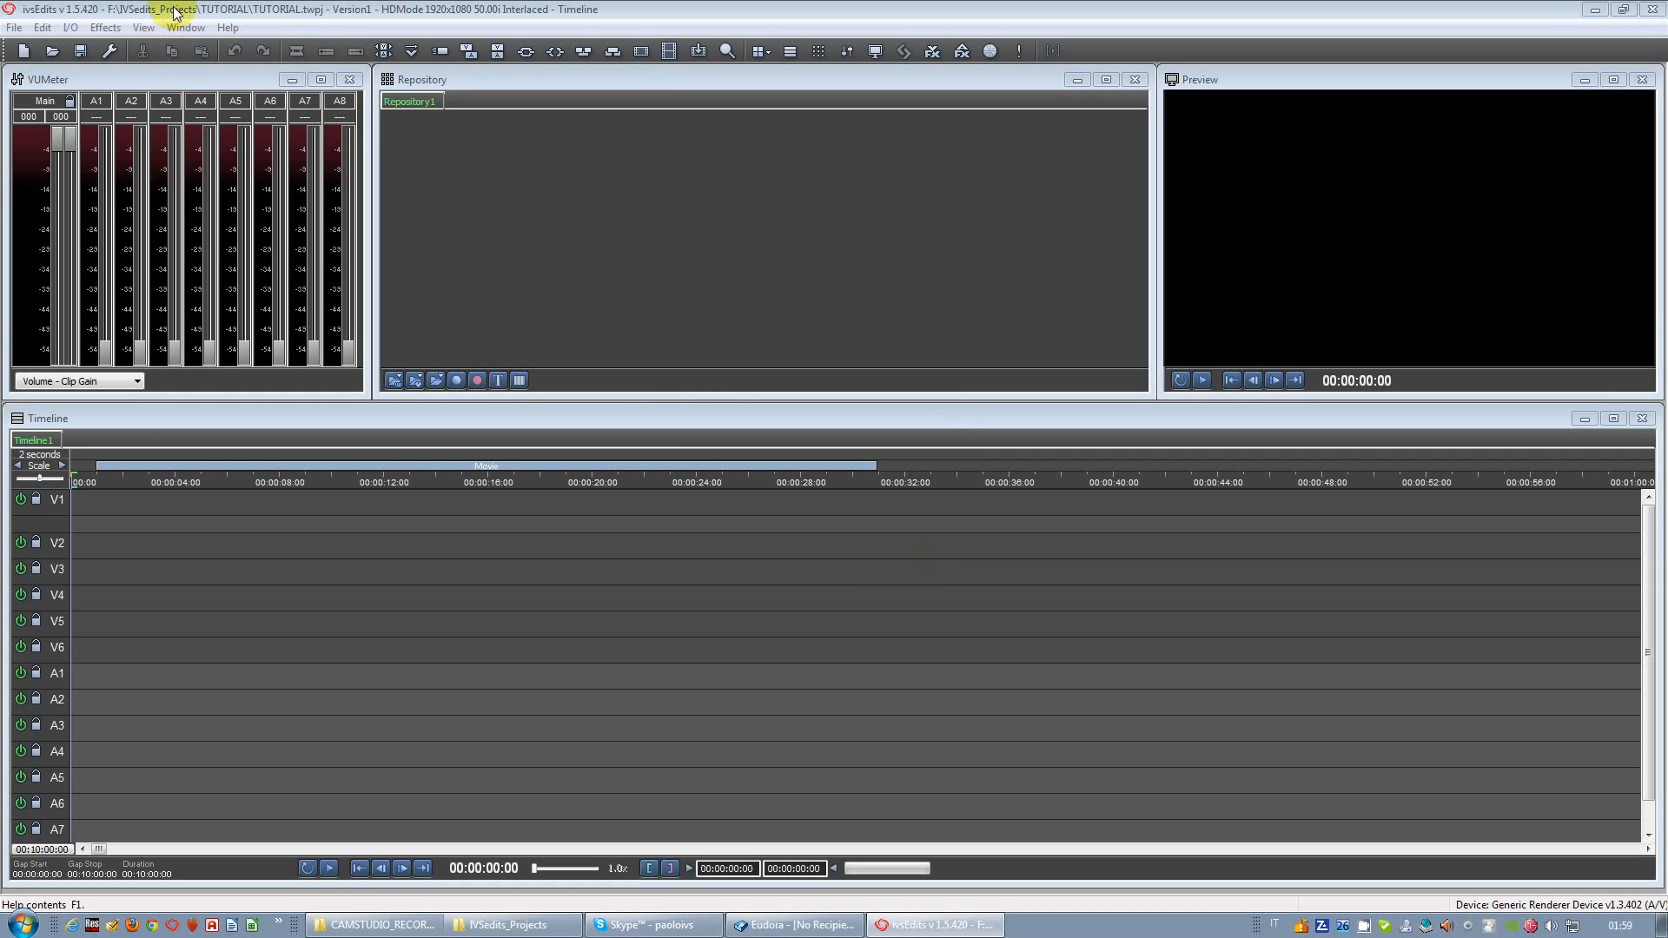
Step: Review the project's target device and format in the Timeline Device Settings, leaving them as they are
click(71, 29)
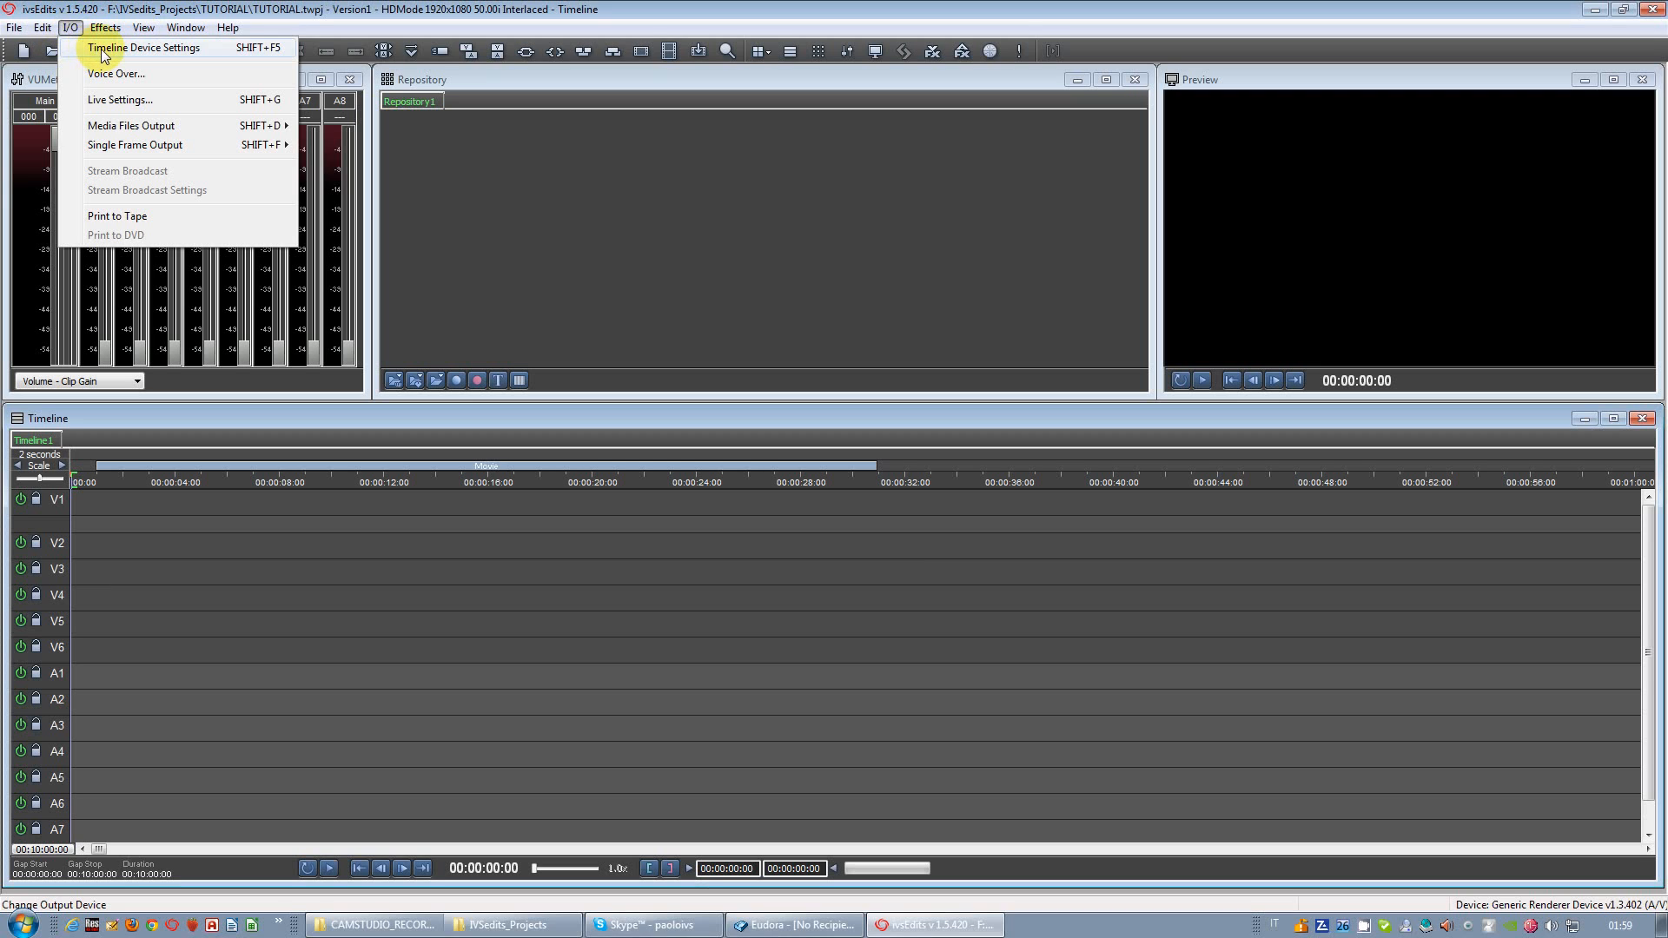
click(103, 51)
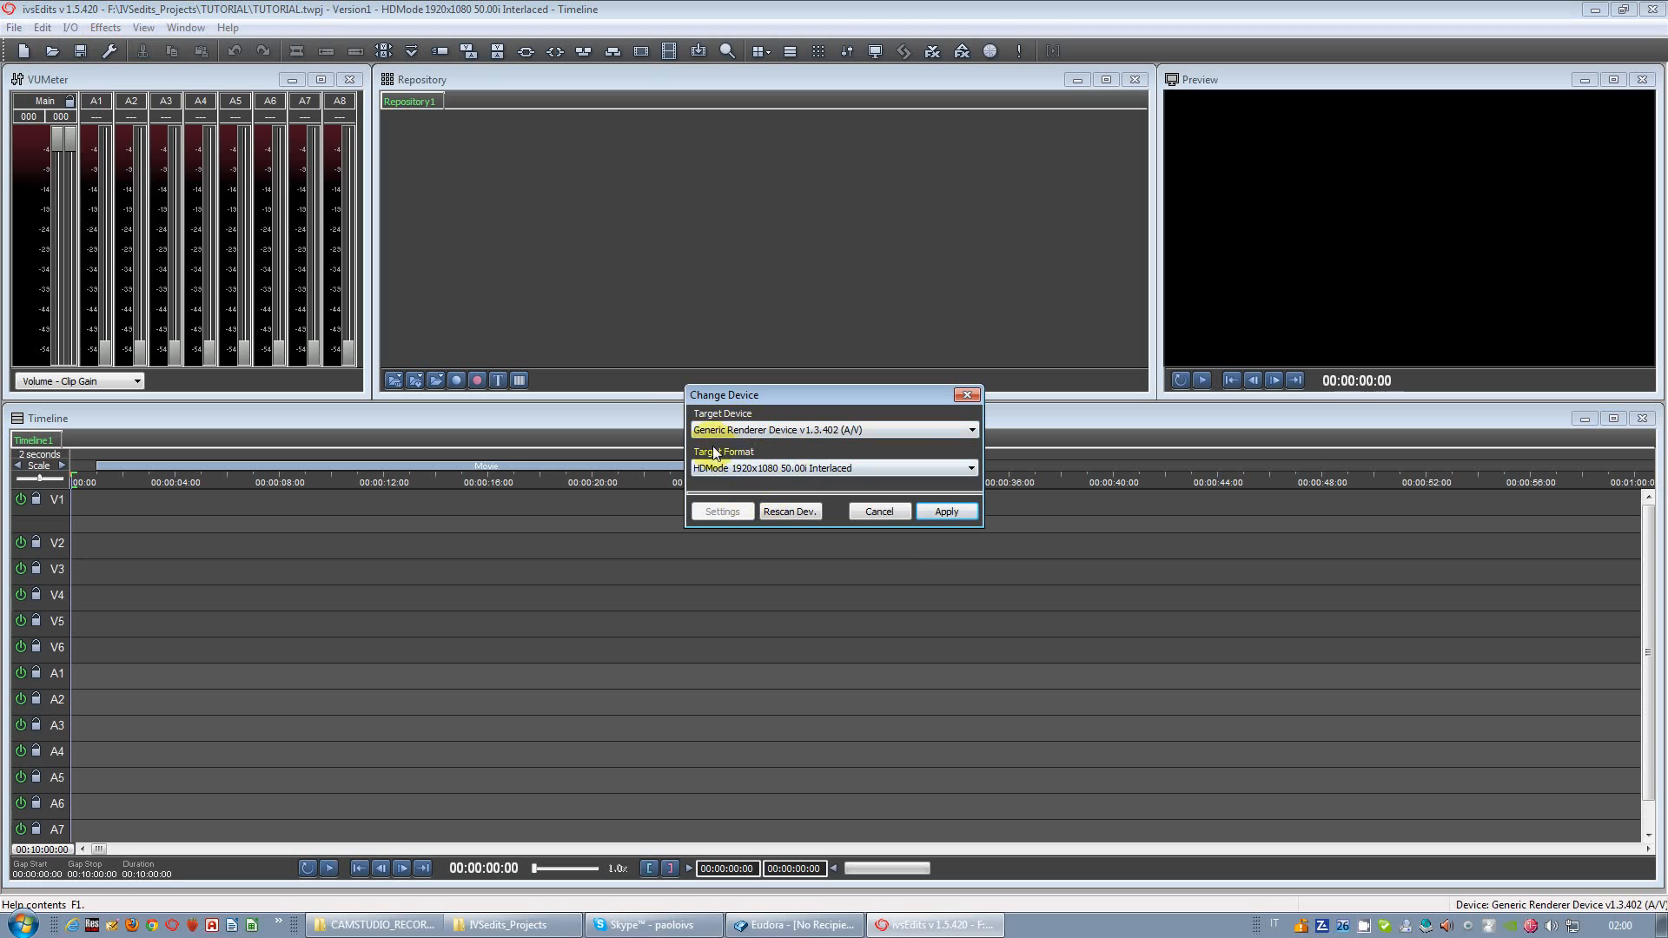
click(891, 516)
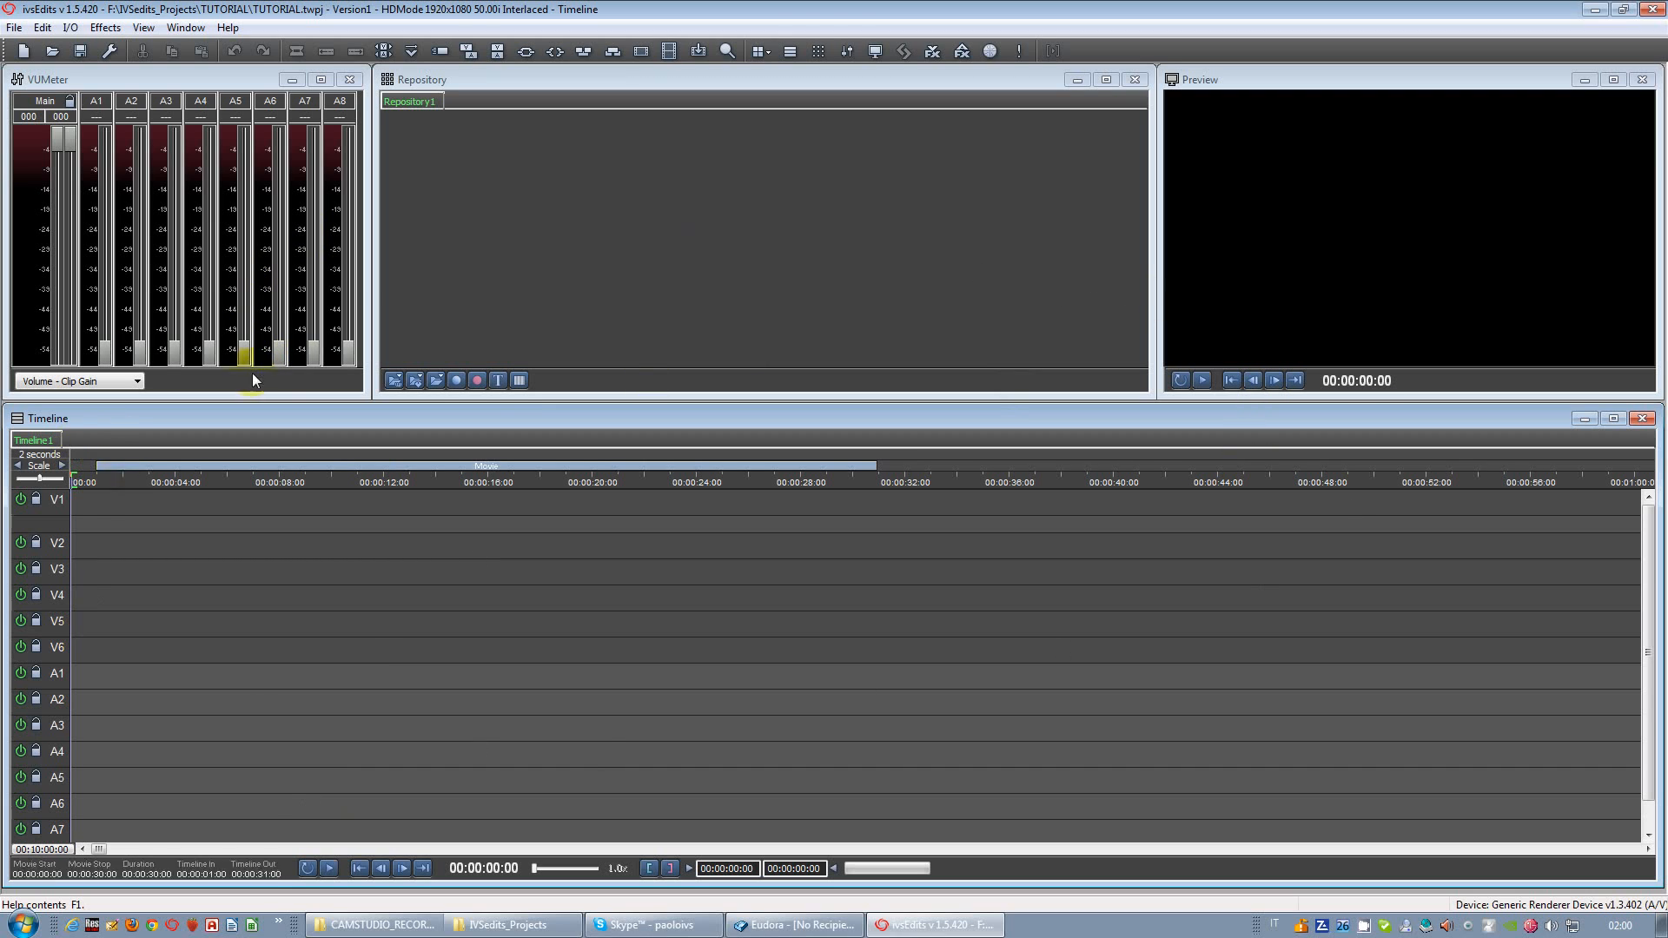
Step: Narrow the Repository window to reveal the Vectorscope behind it, and restore the Repository's width
drag(377, 201, 681, 207)
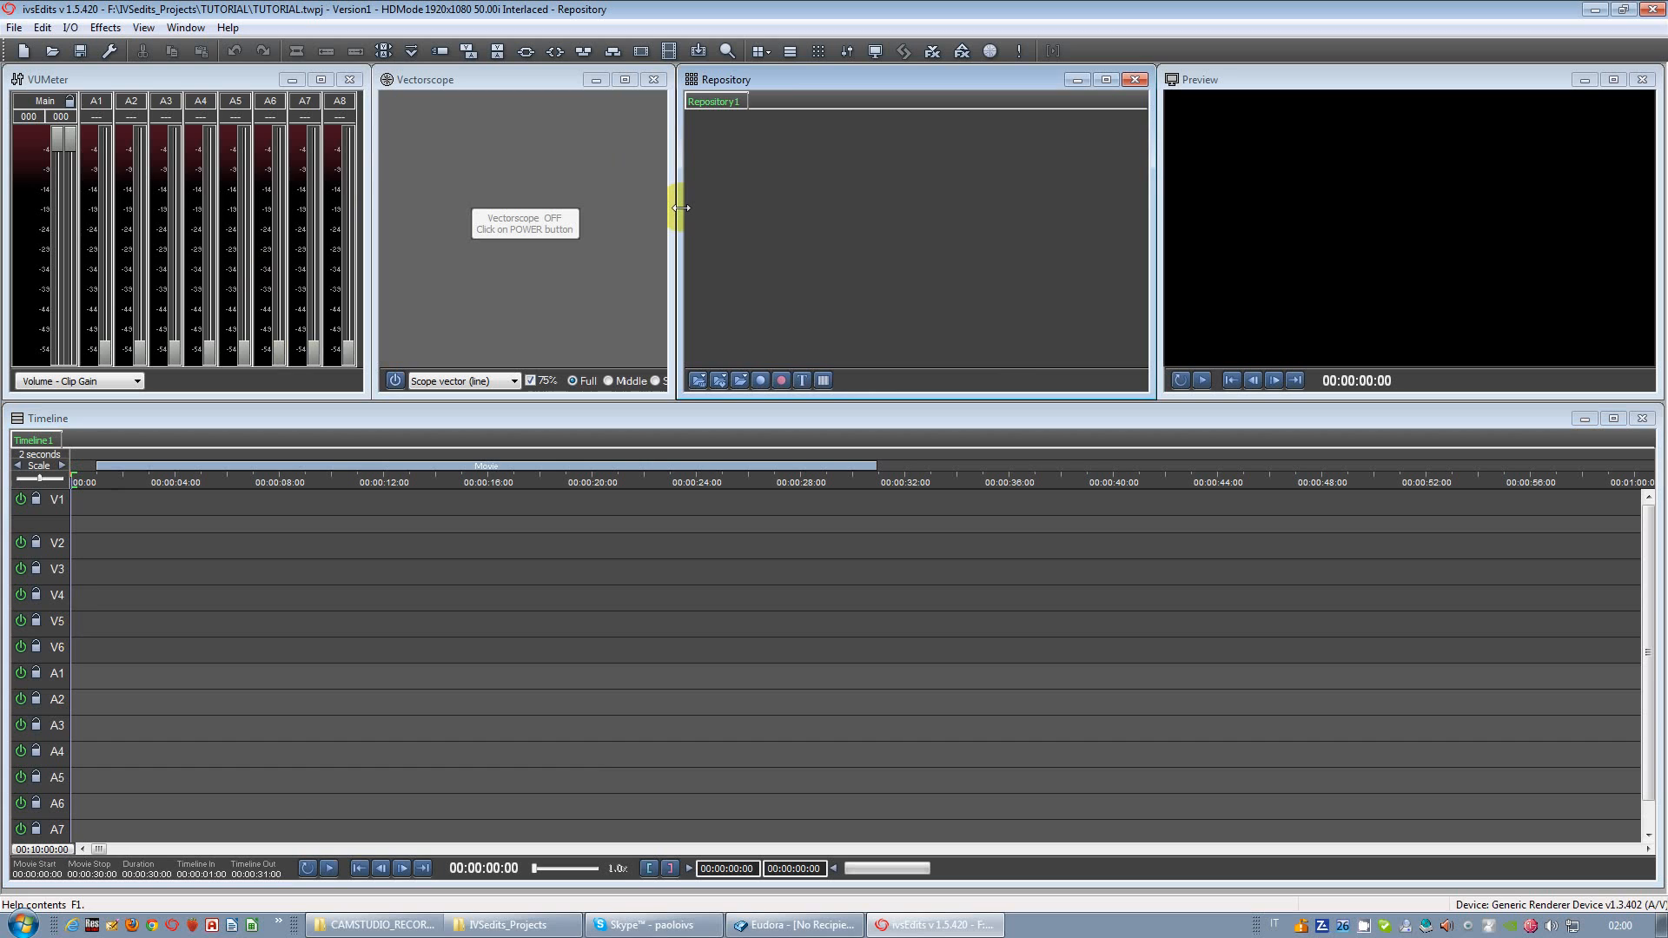
drag(681, 208, 377, 179)
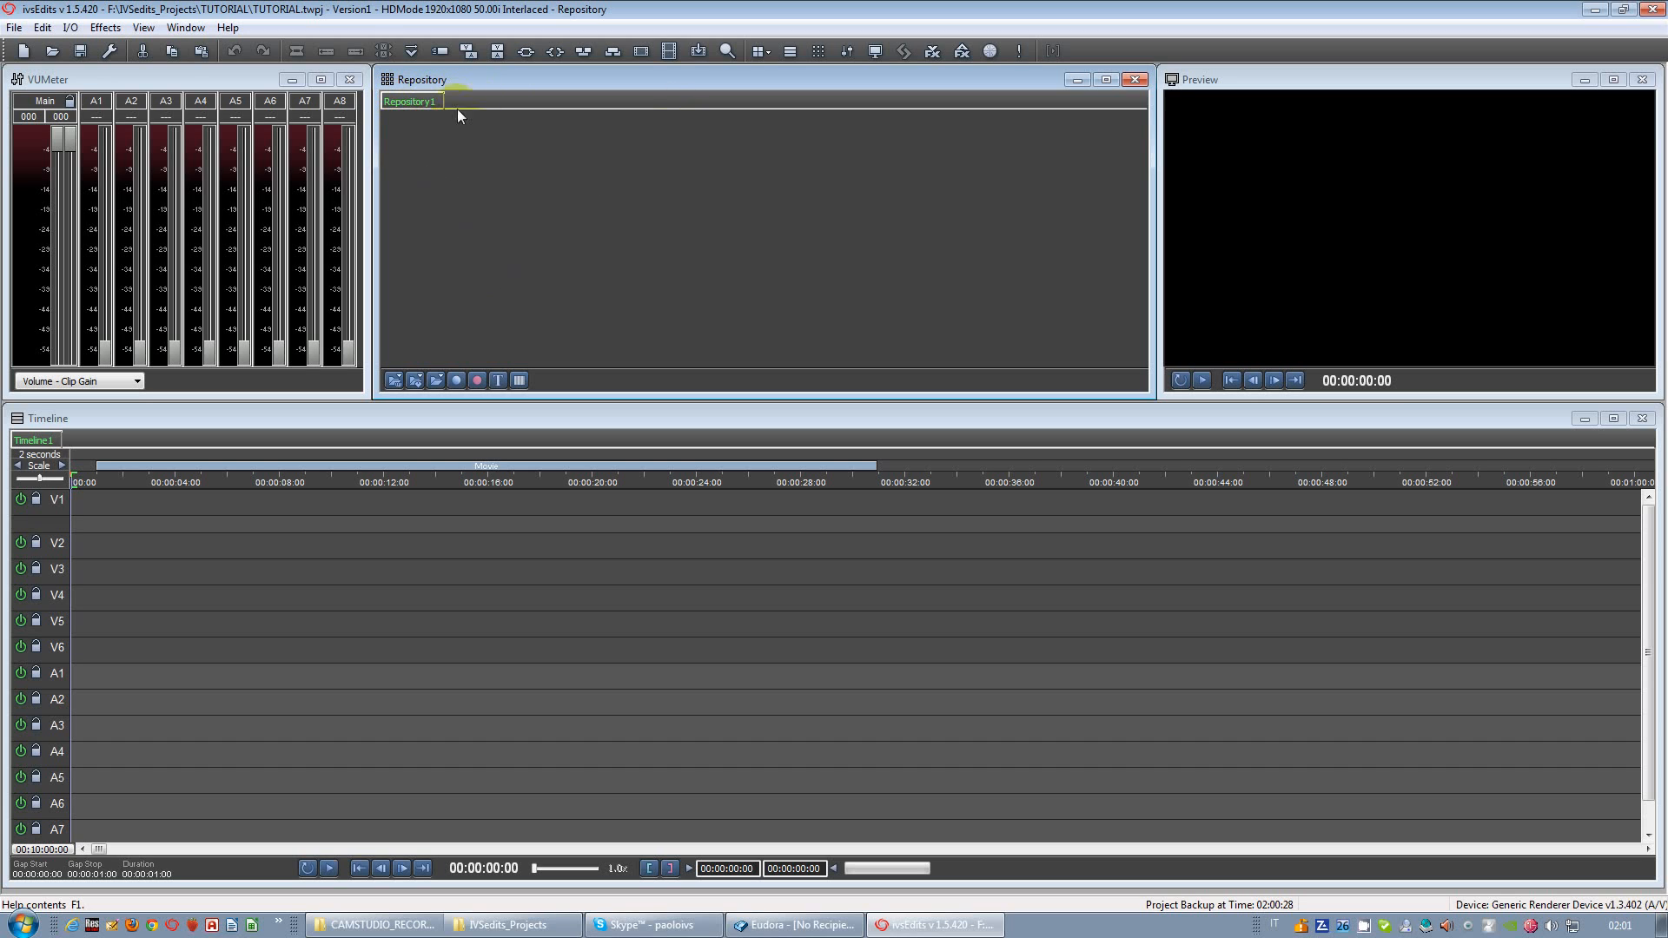
Step: Create a new repository with the file name MUSIC
right_click(436, 157)
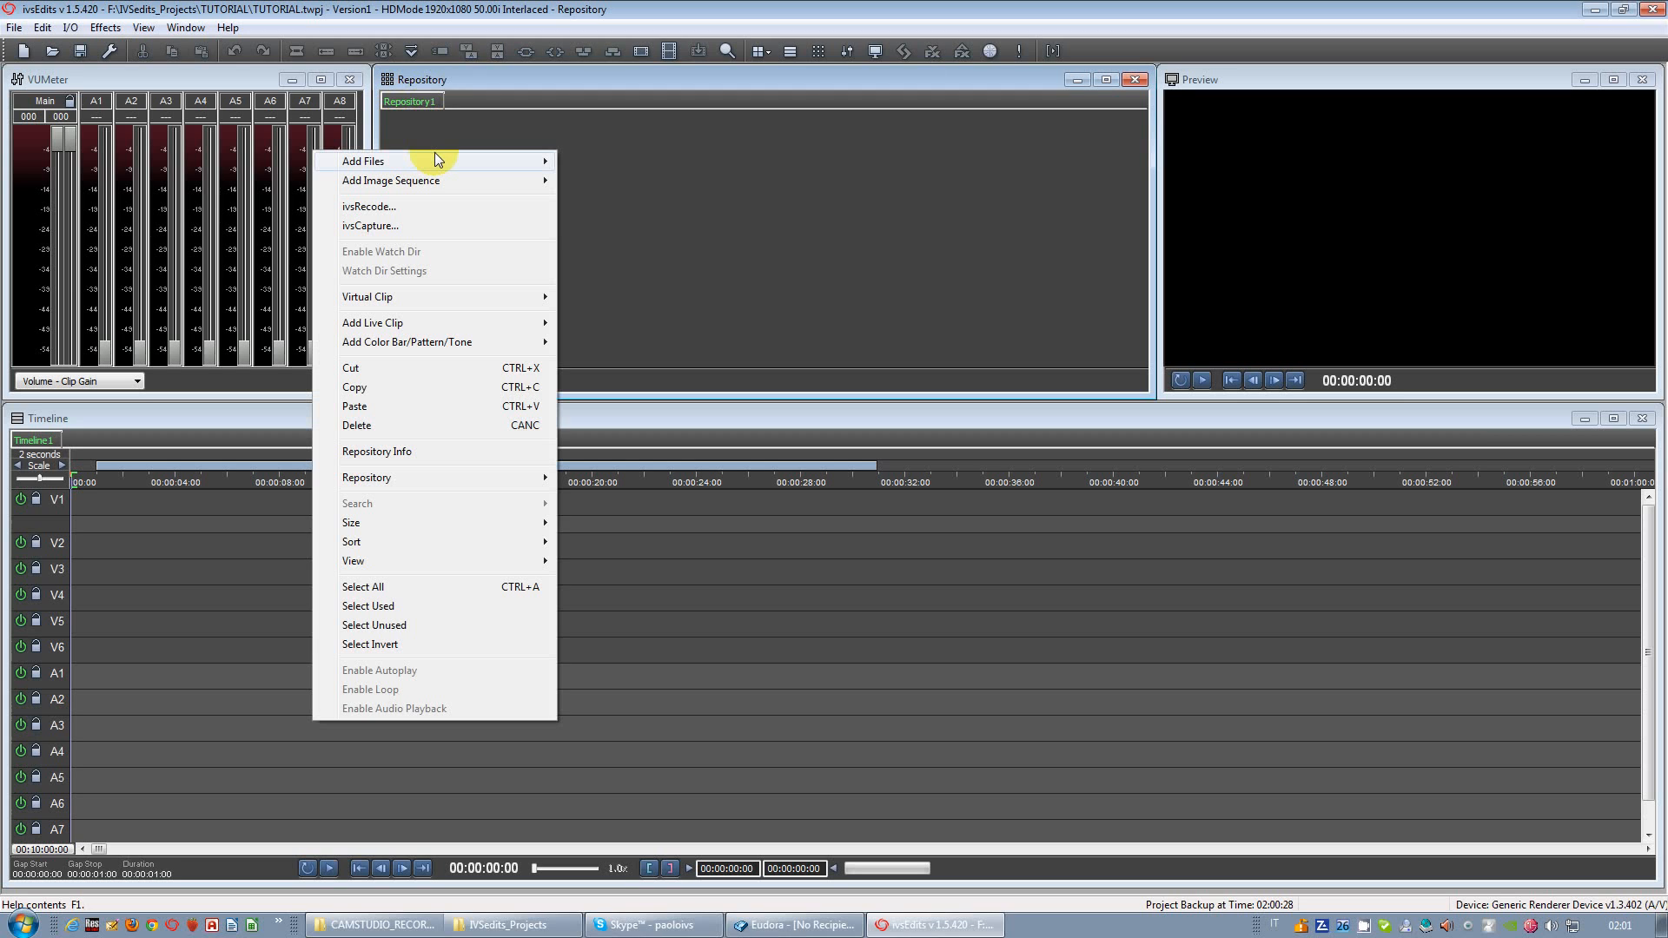
mouse_move(436, 153)
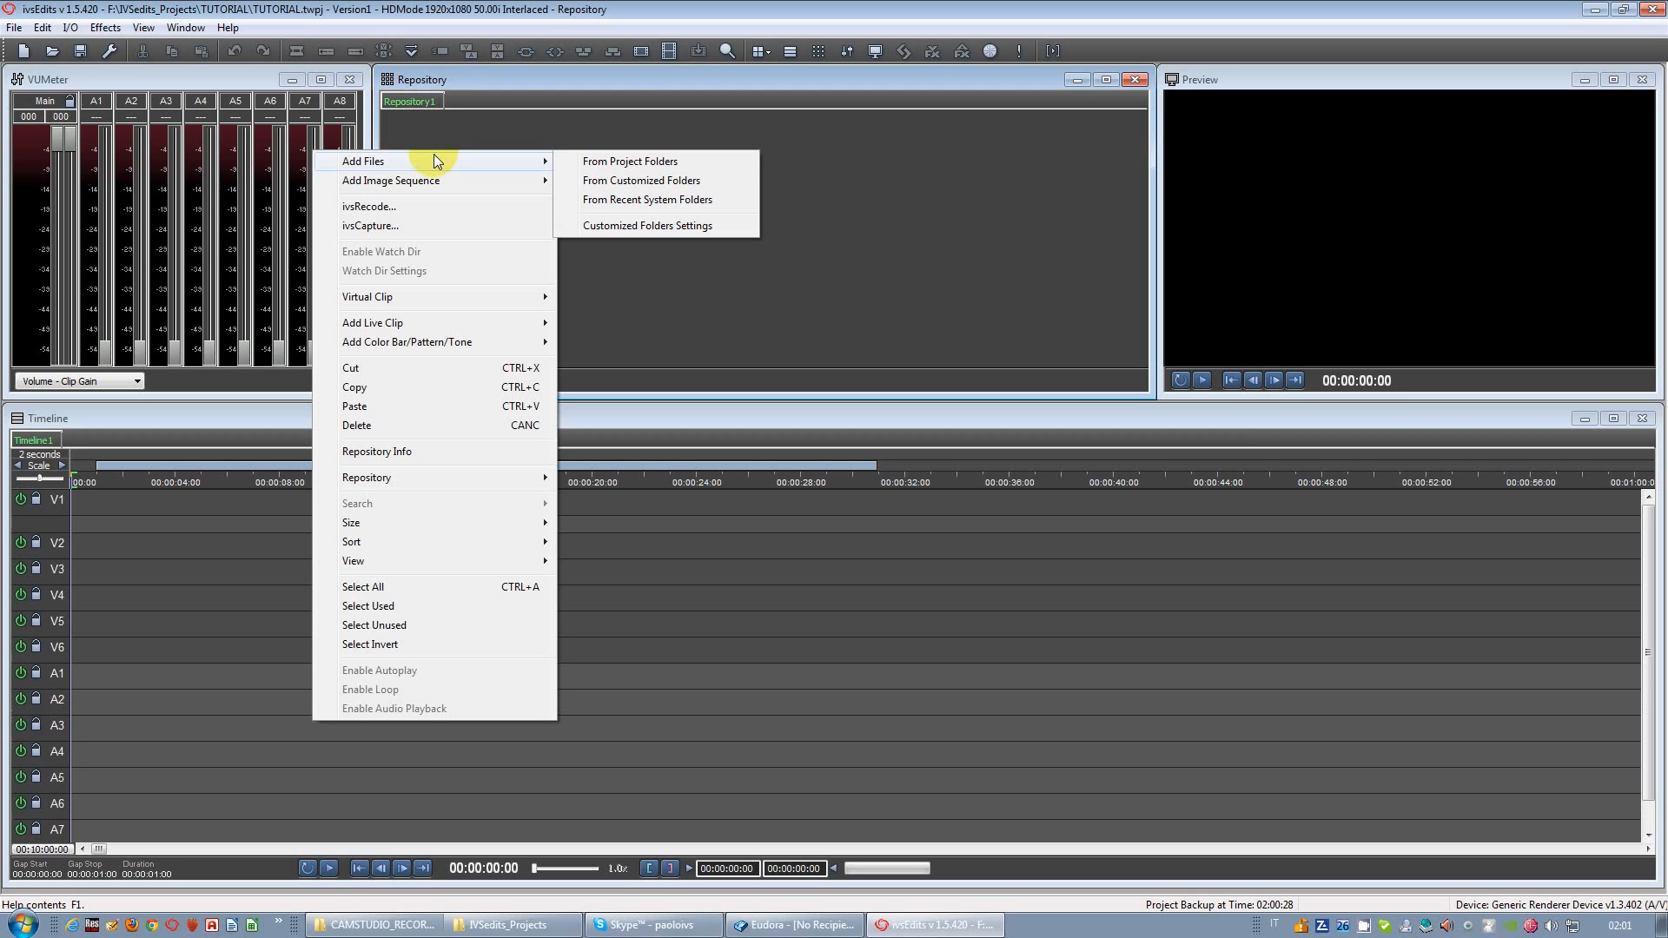
mouse_move(396, 478)
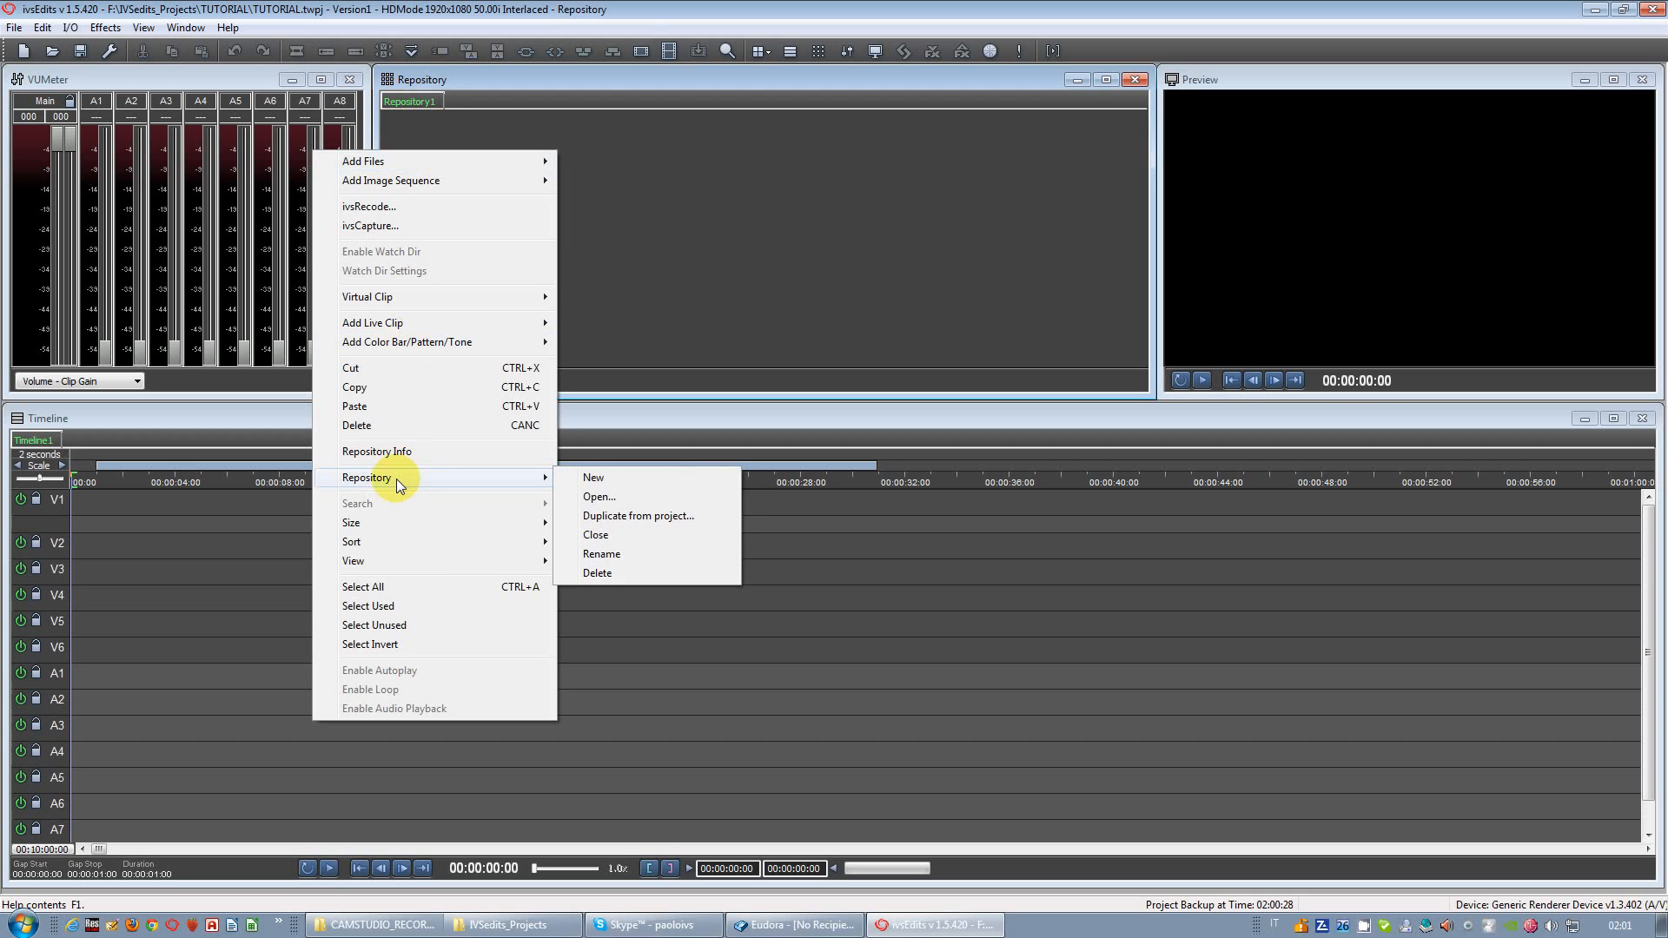
click(592, 477)
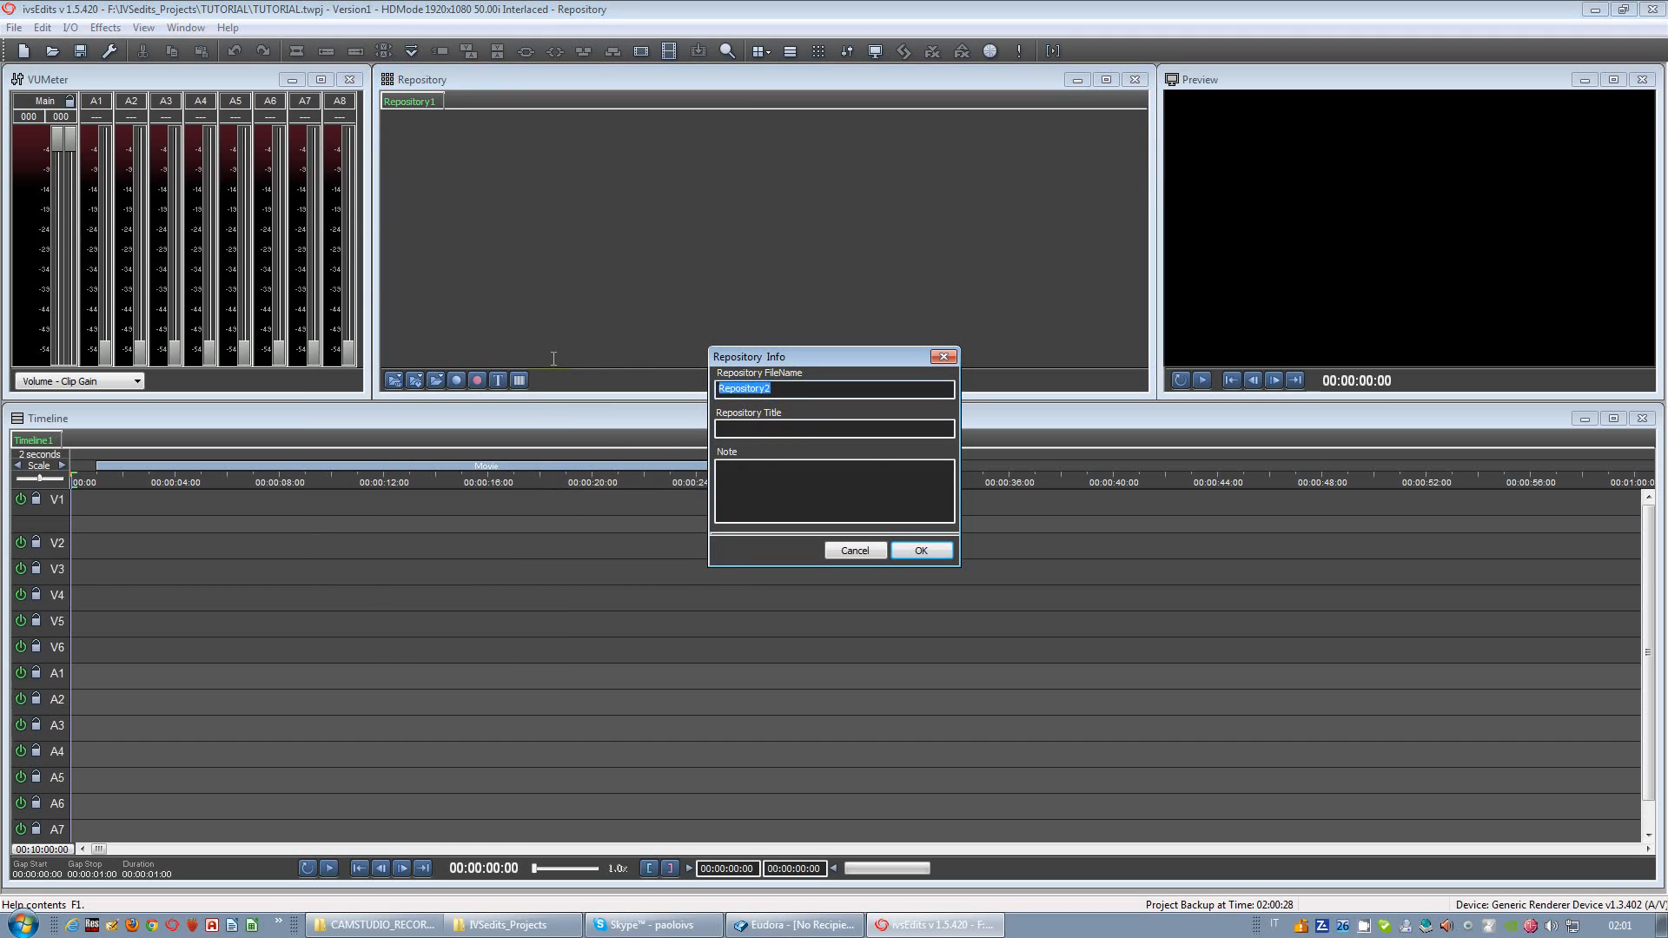
text(MUSIC)
click(914, 549)
Step: Create another new repository with the file name PICTURES
right_click(485, 177)
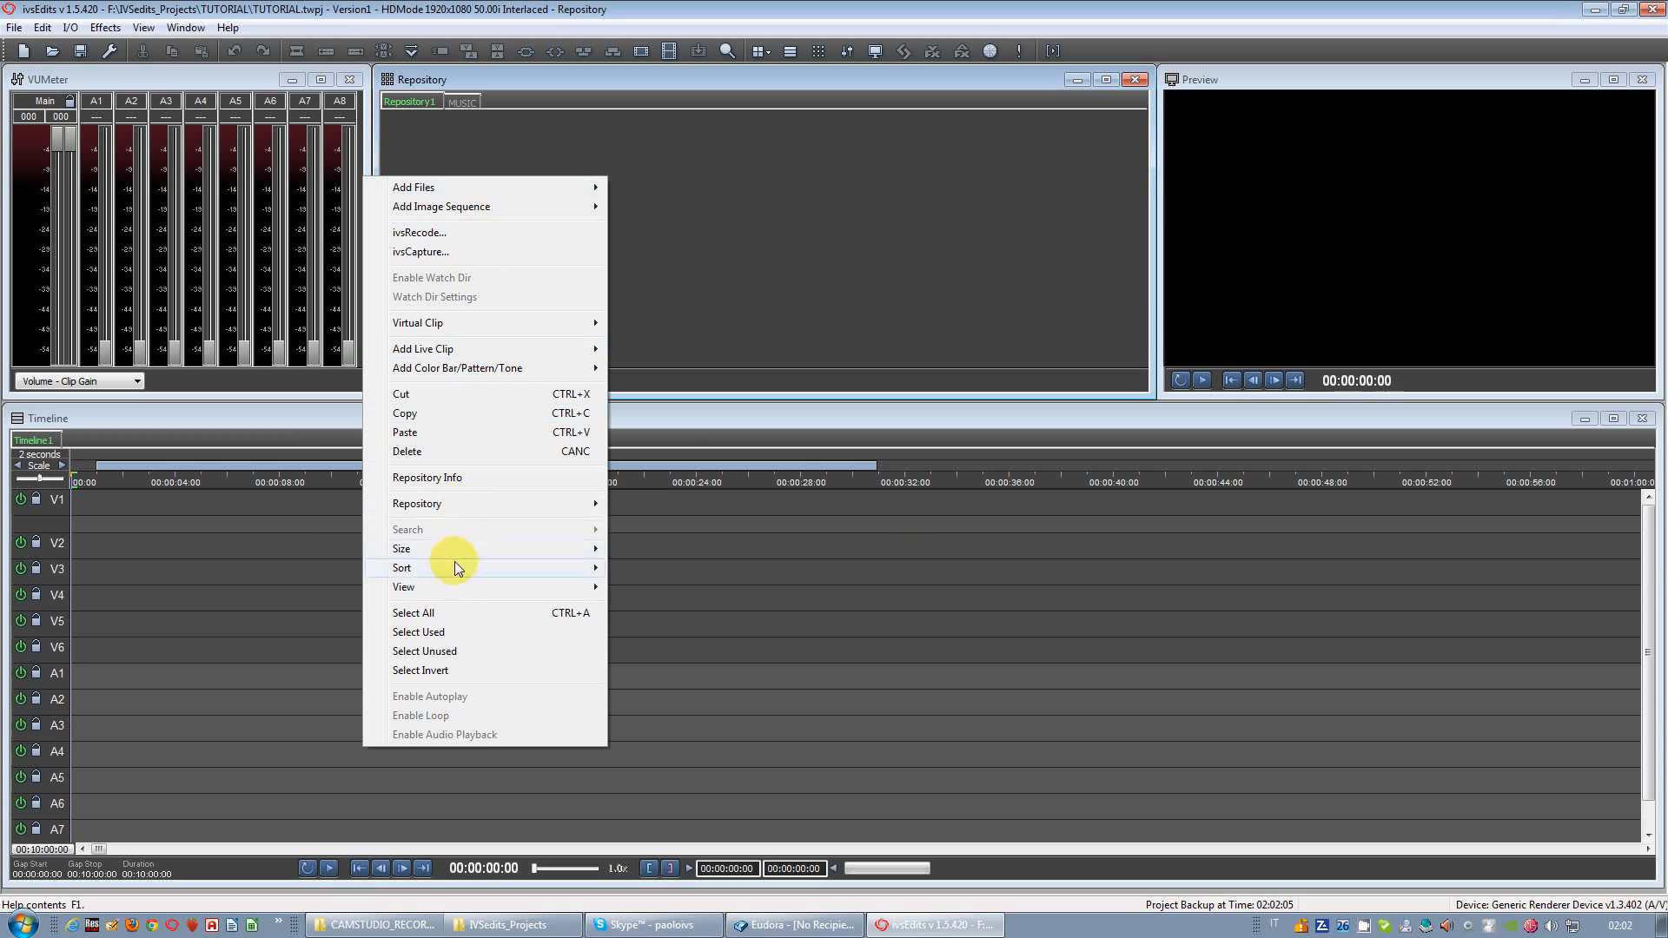
mouse_move(453, 505)
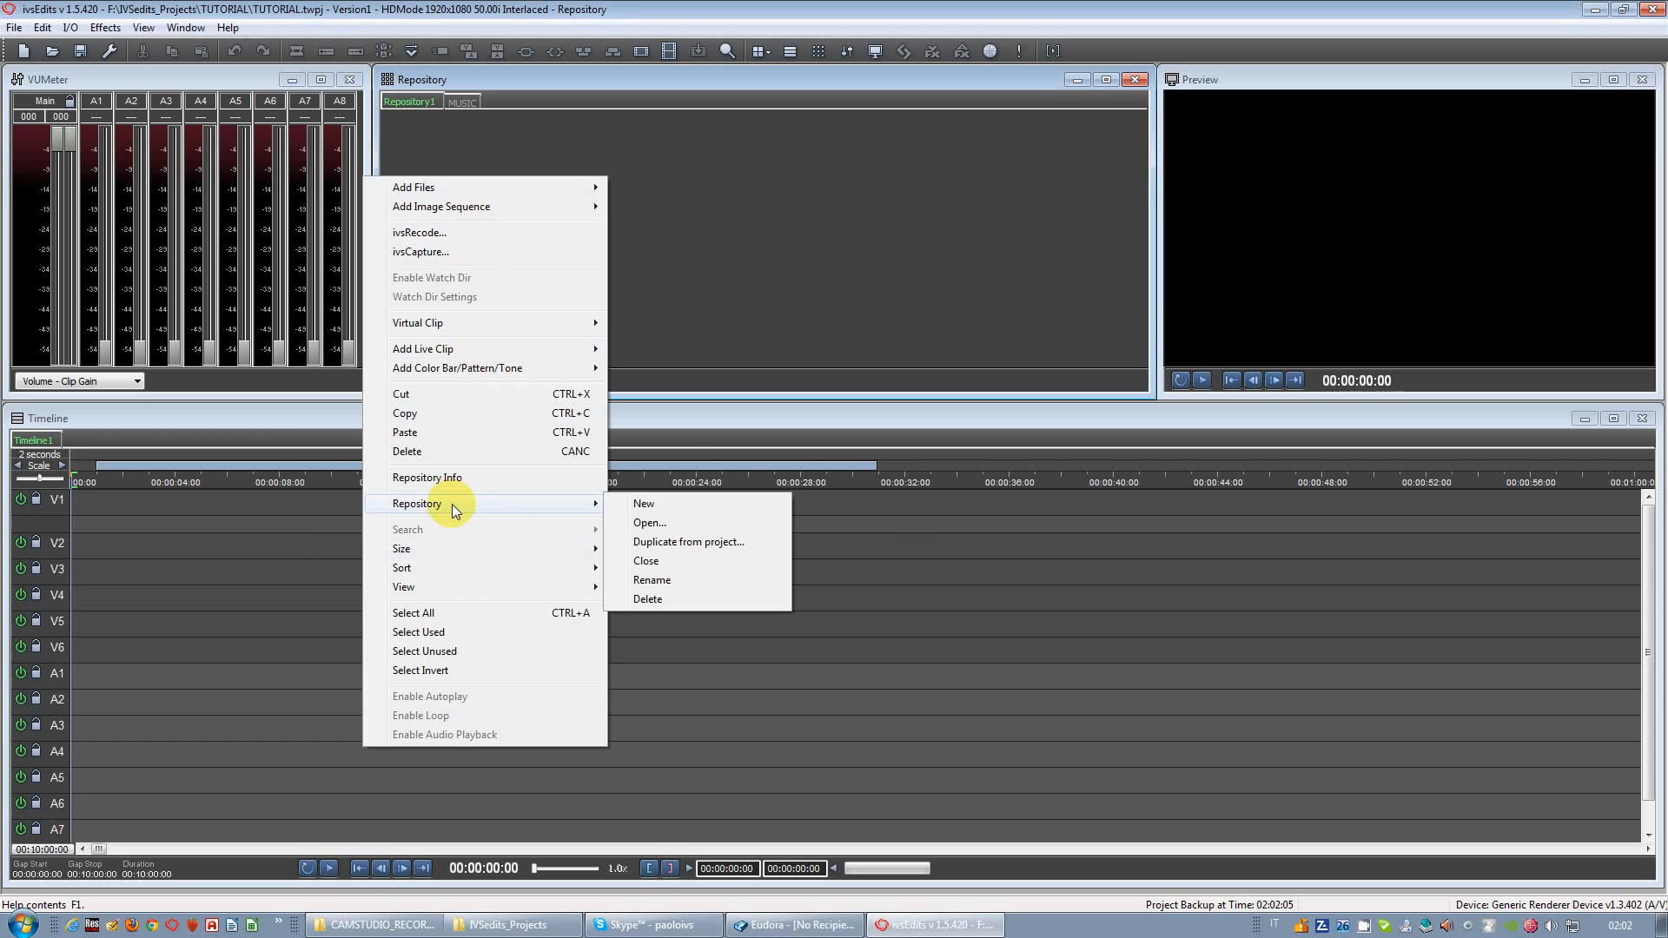
click(669, 509)
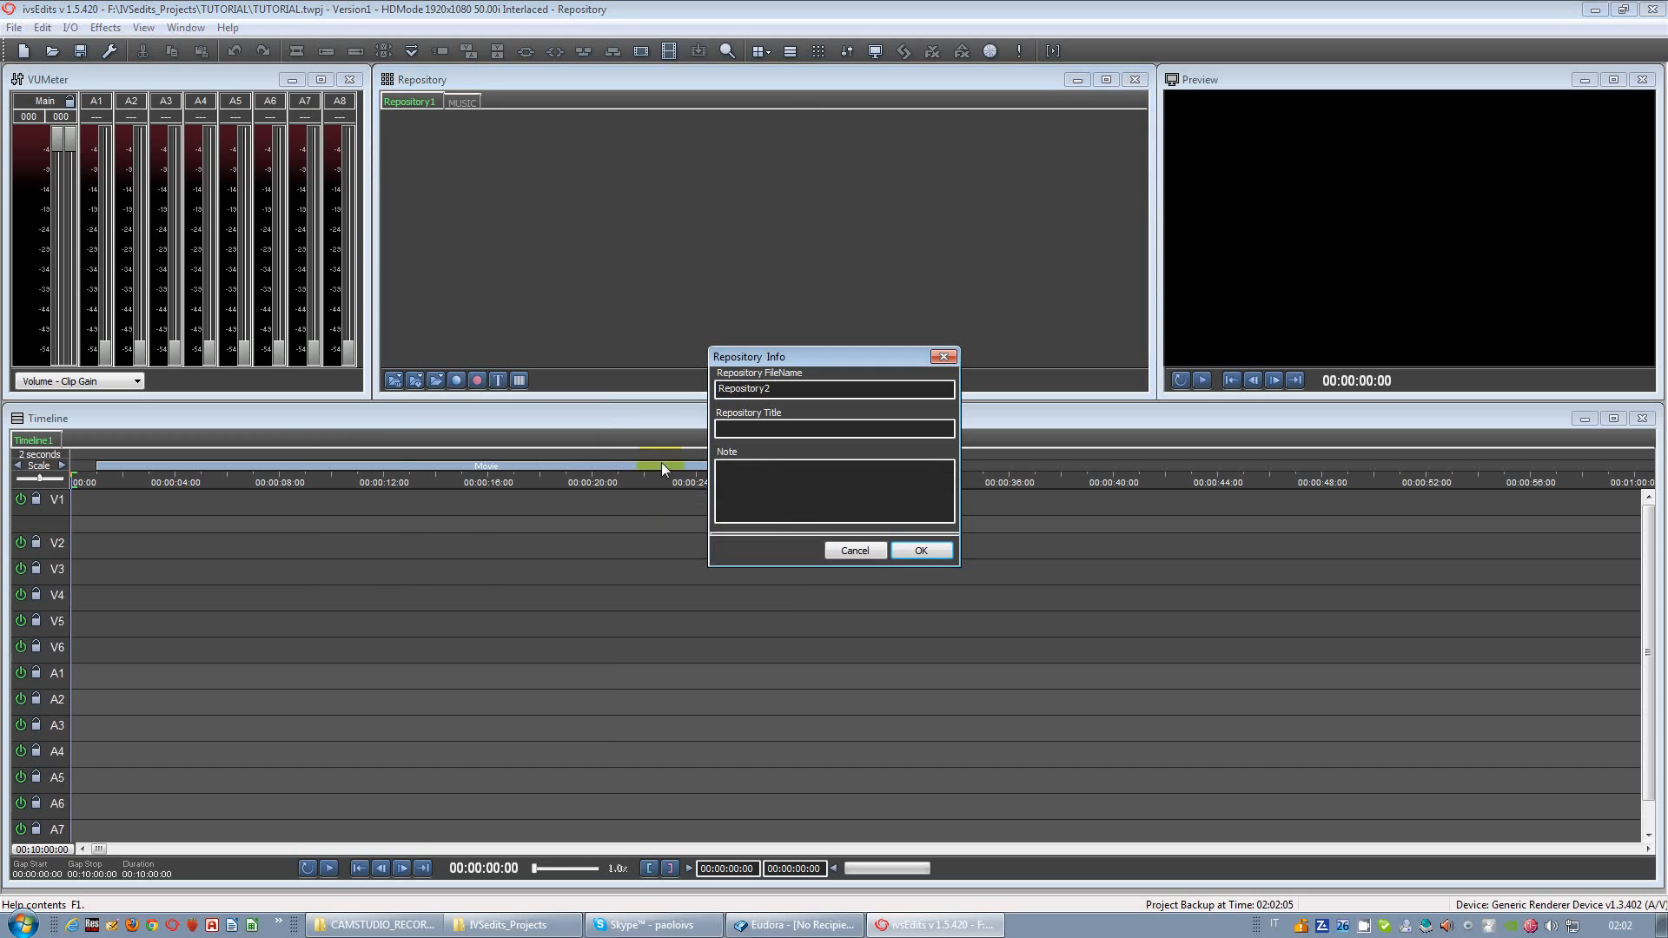
double_click(769, 388)
text(PICTURES)
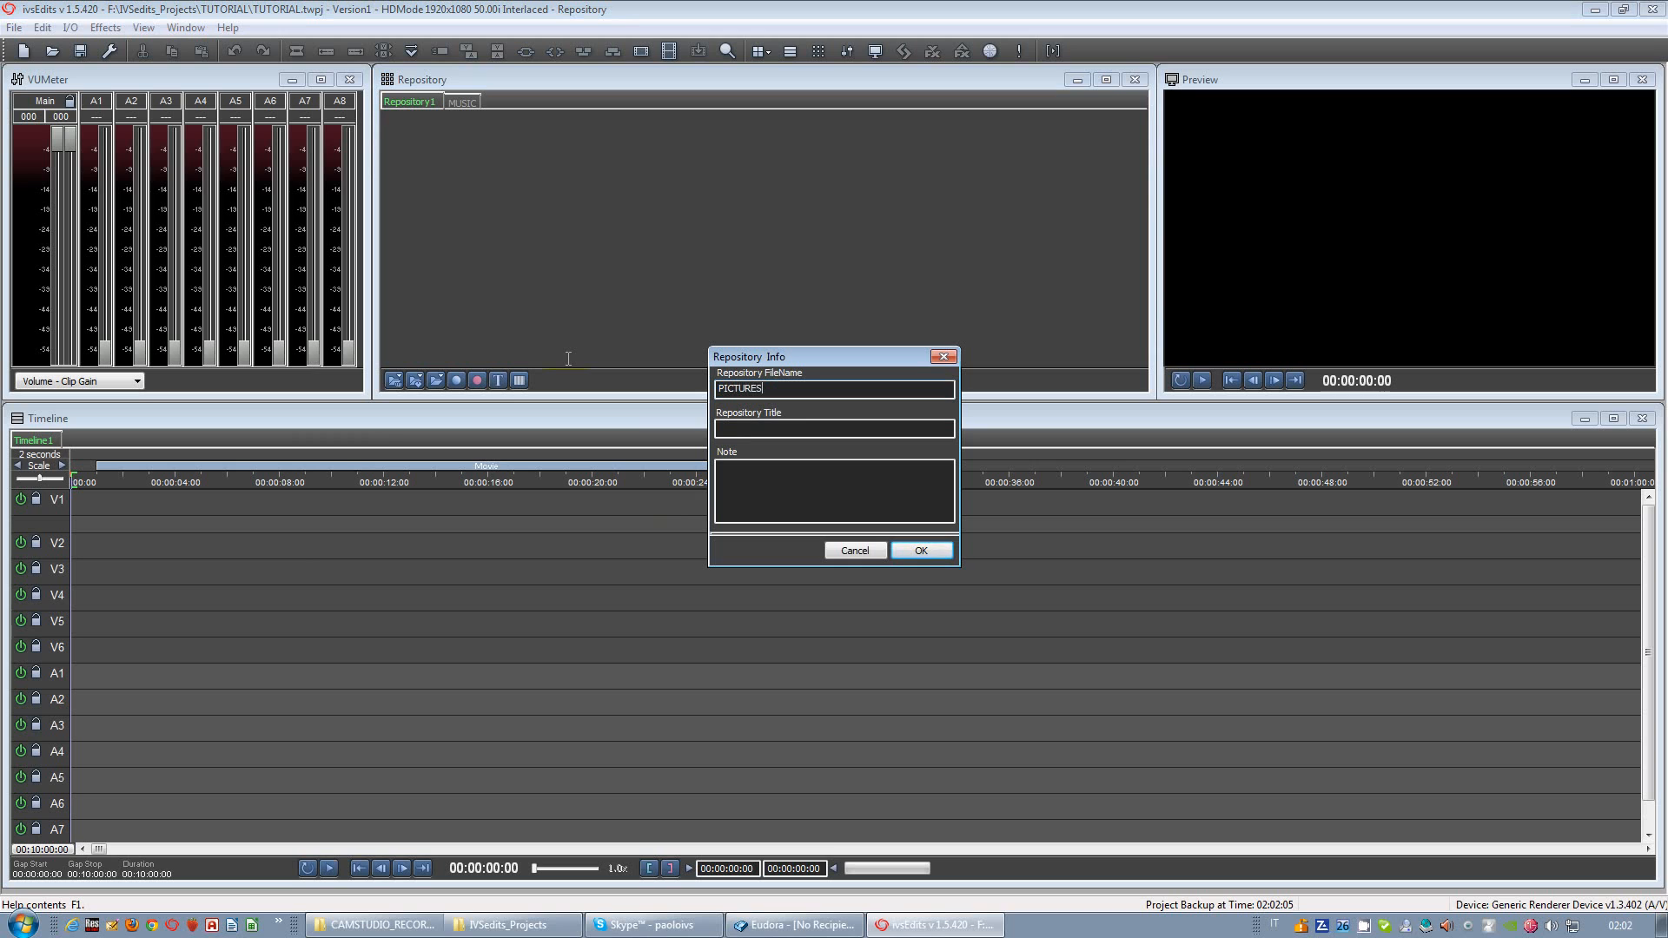
click(918, 550)
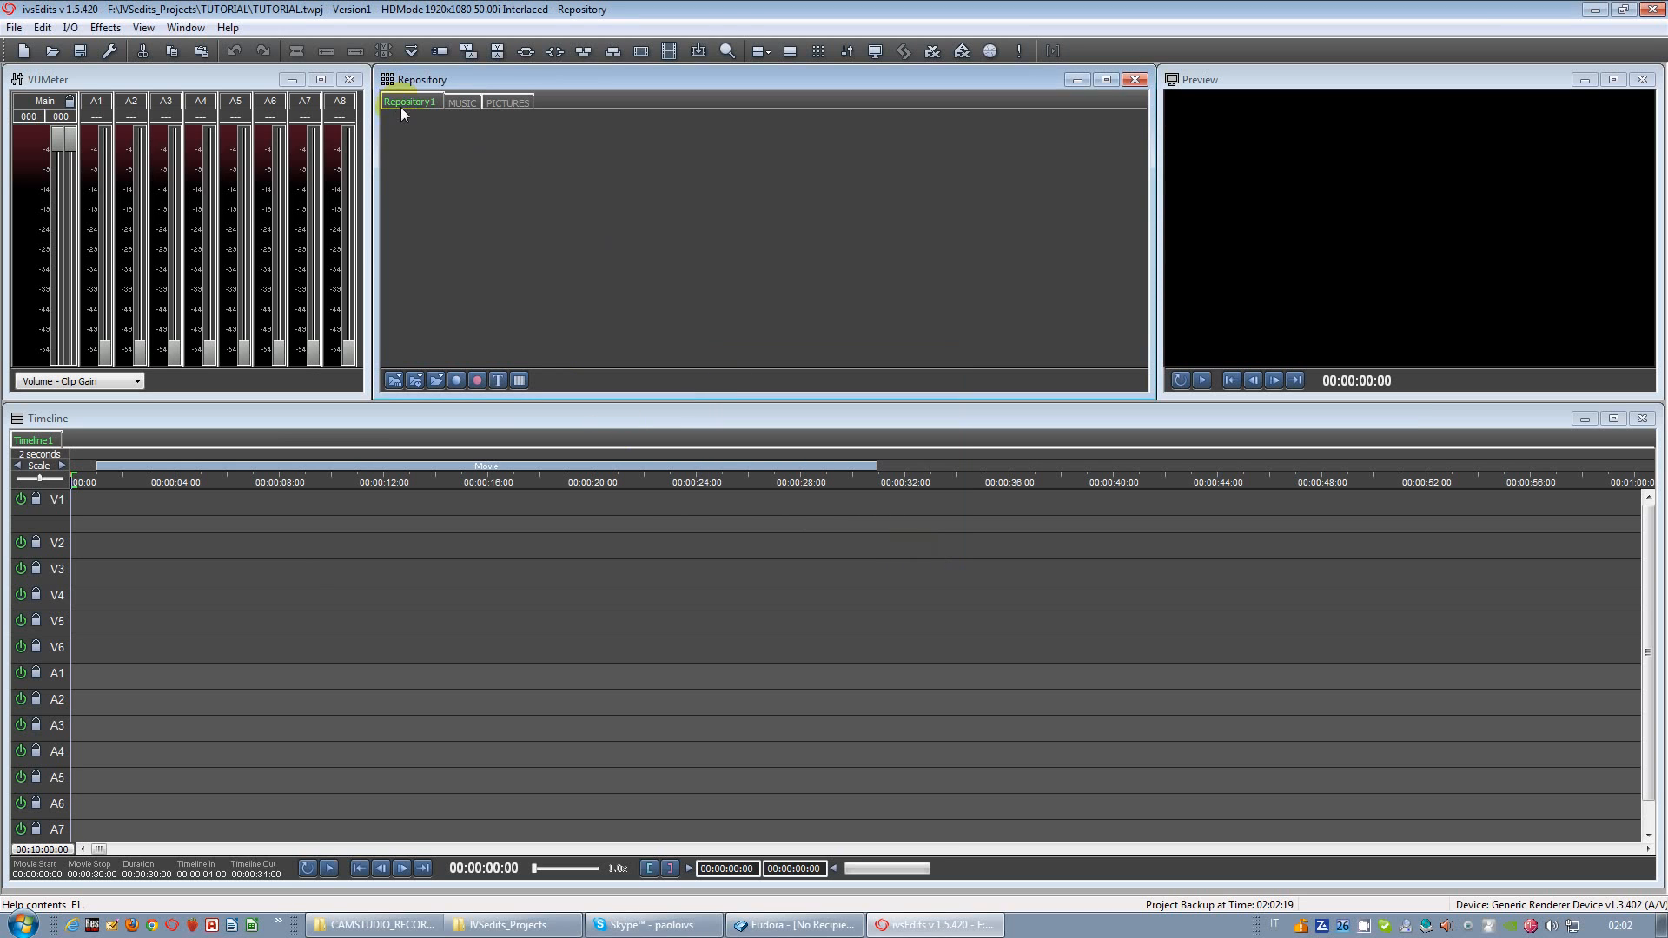
Step: Rename the original repository by giving it the title VIDEOs
right_click(418, 137)
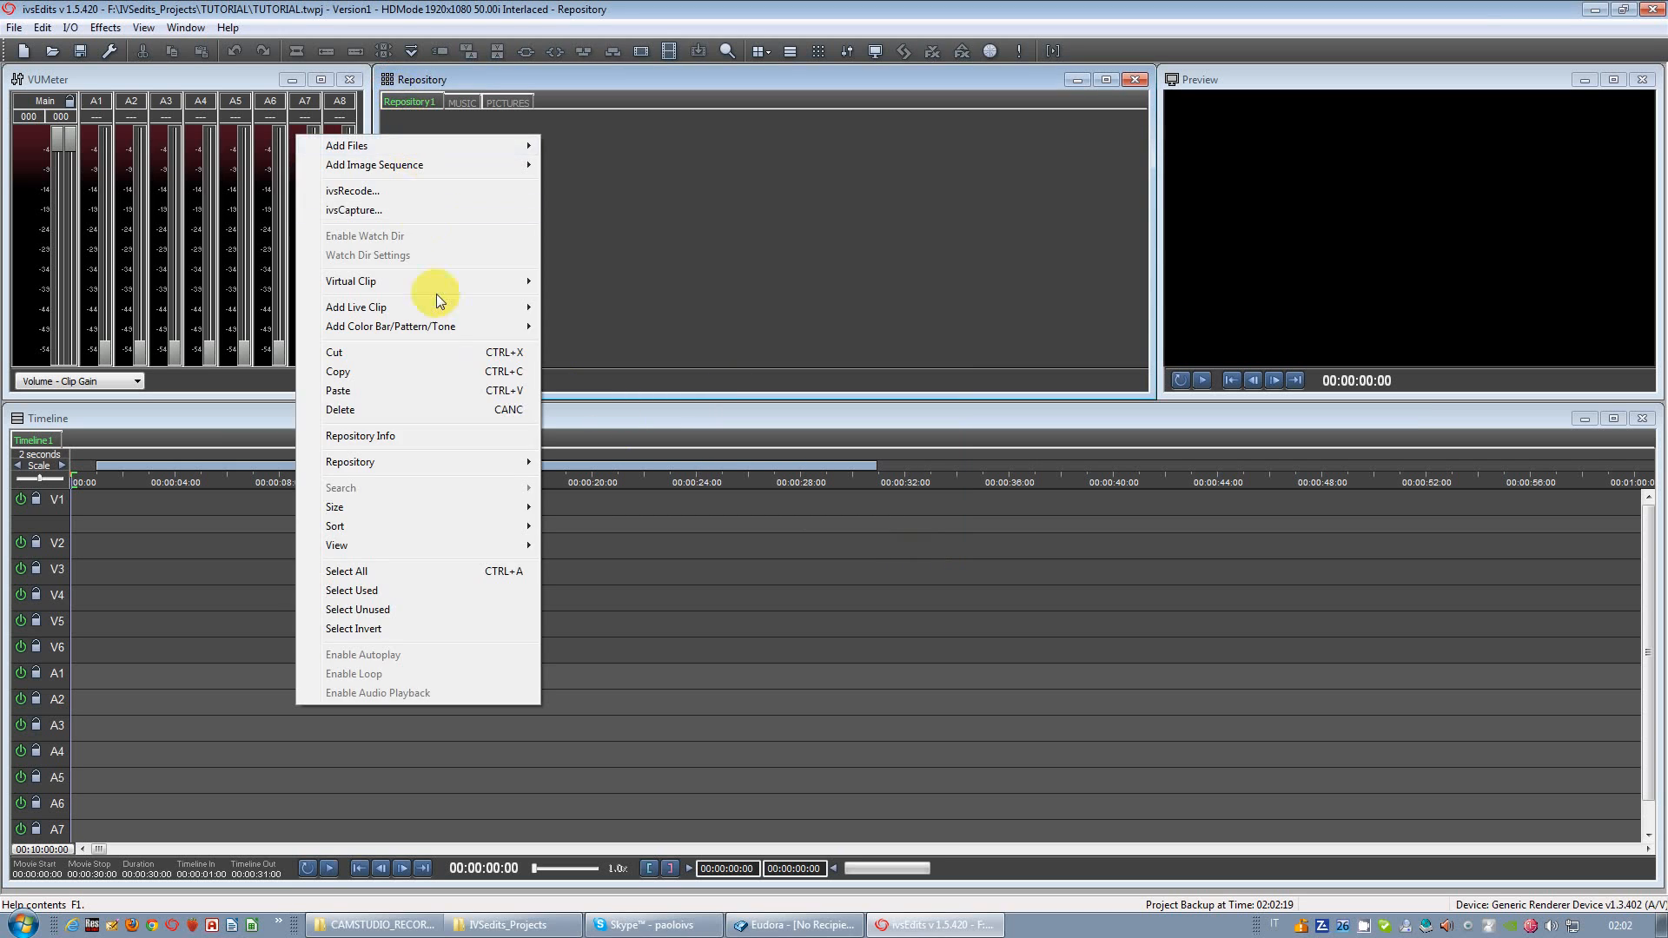
mouse_move(388, 466)
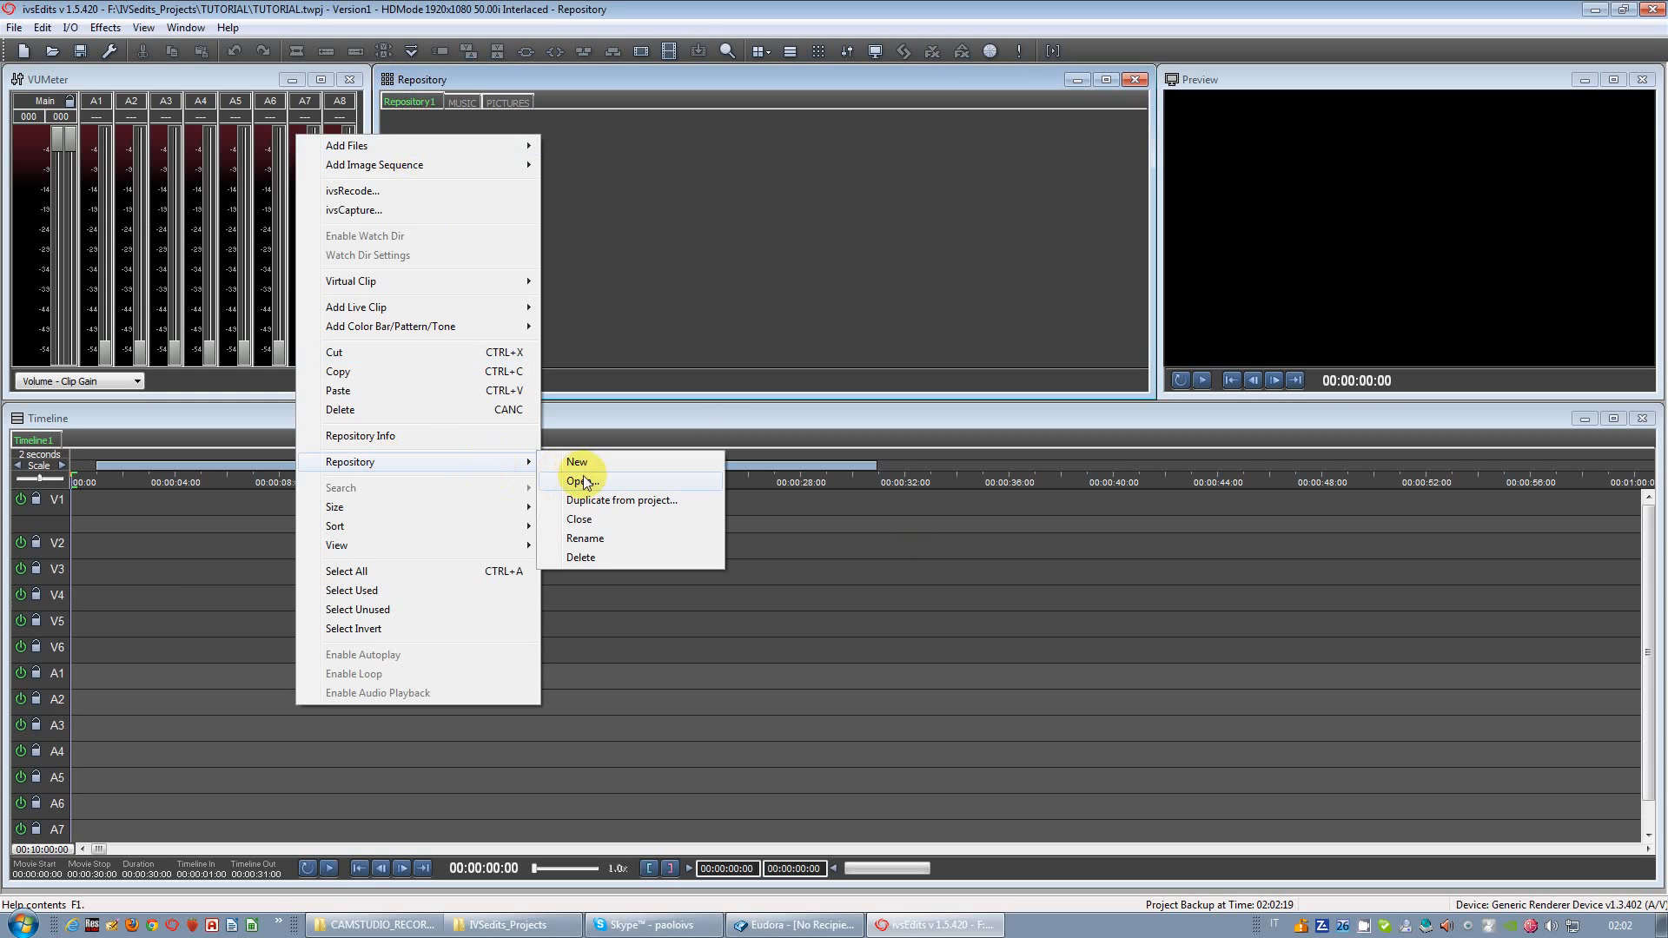
click(596, 539)
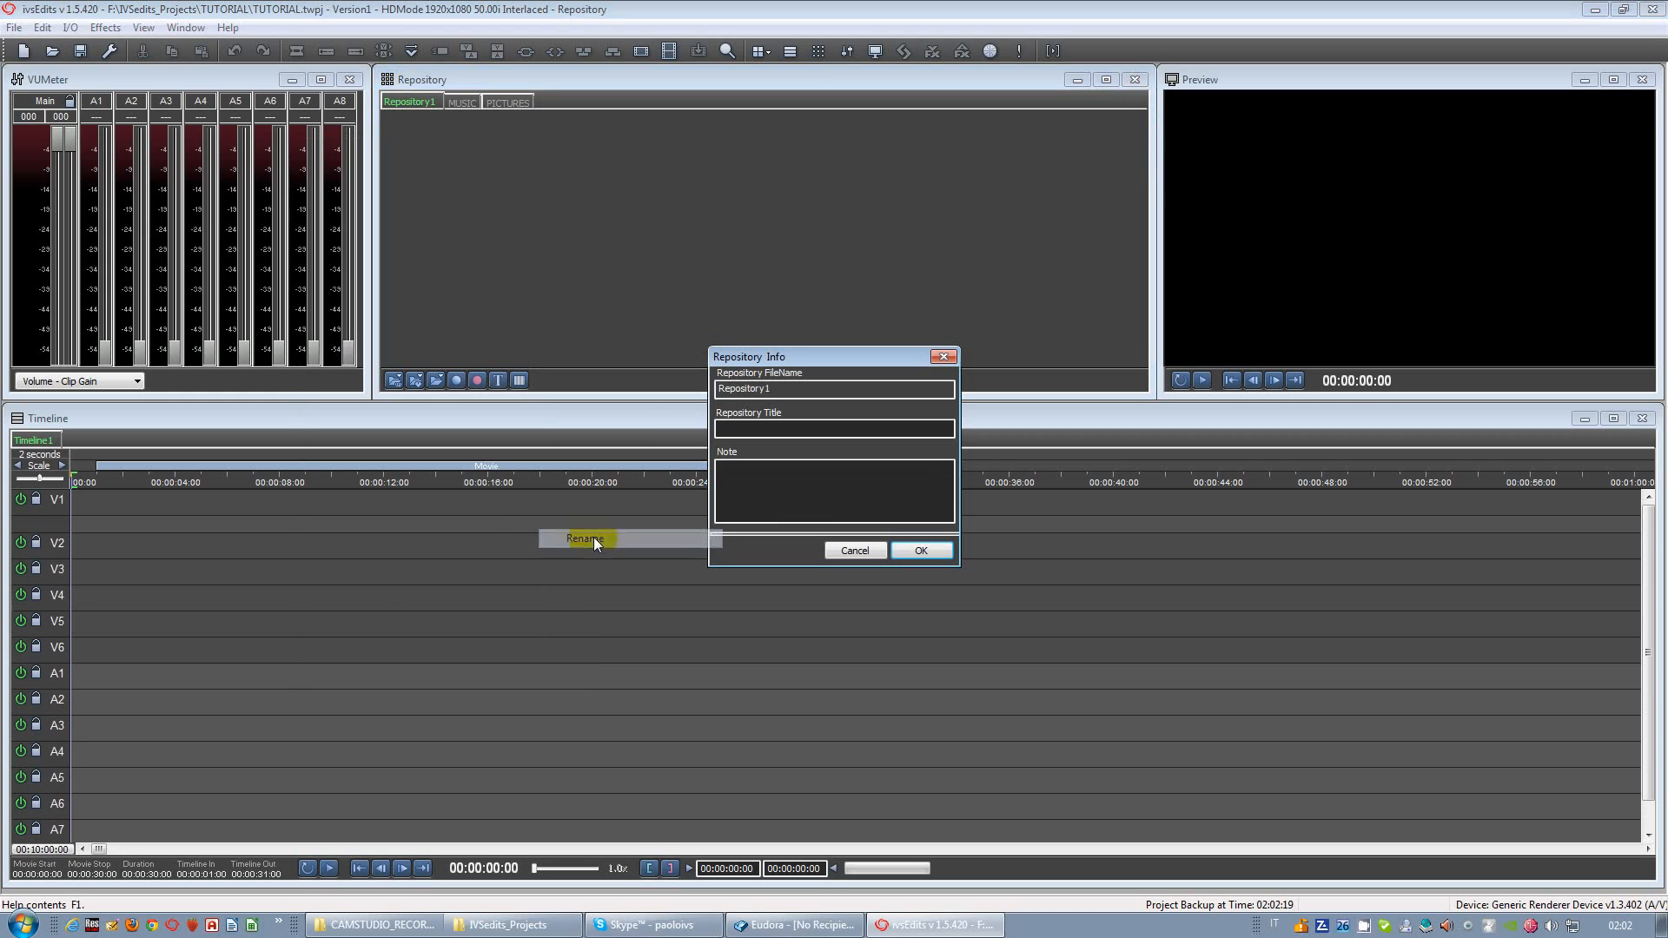
text(VIDEOs)
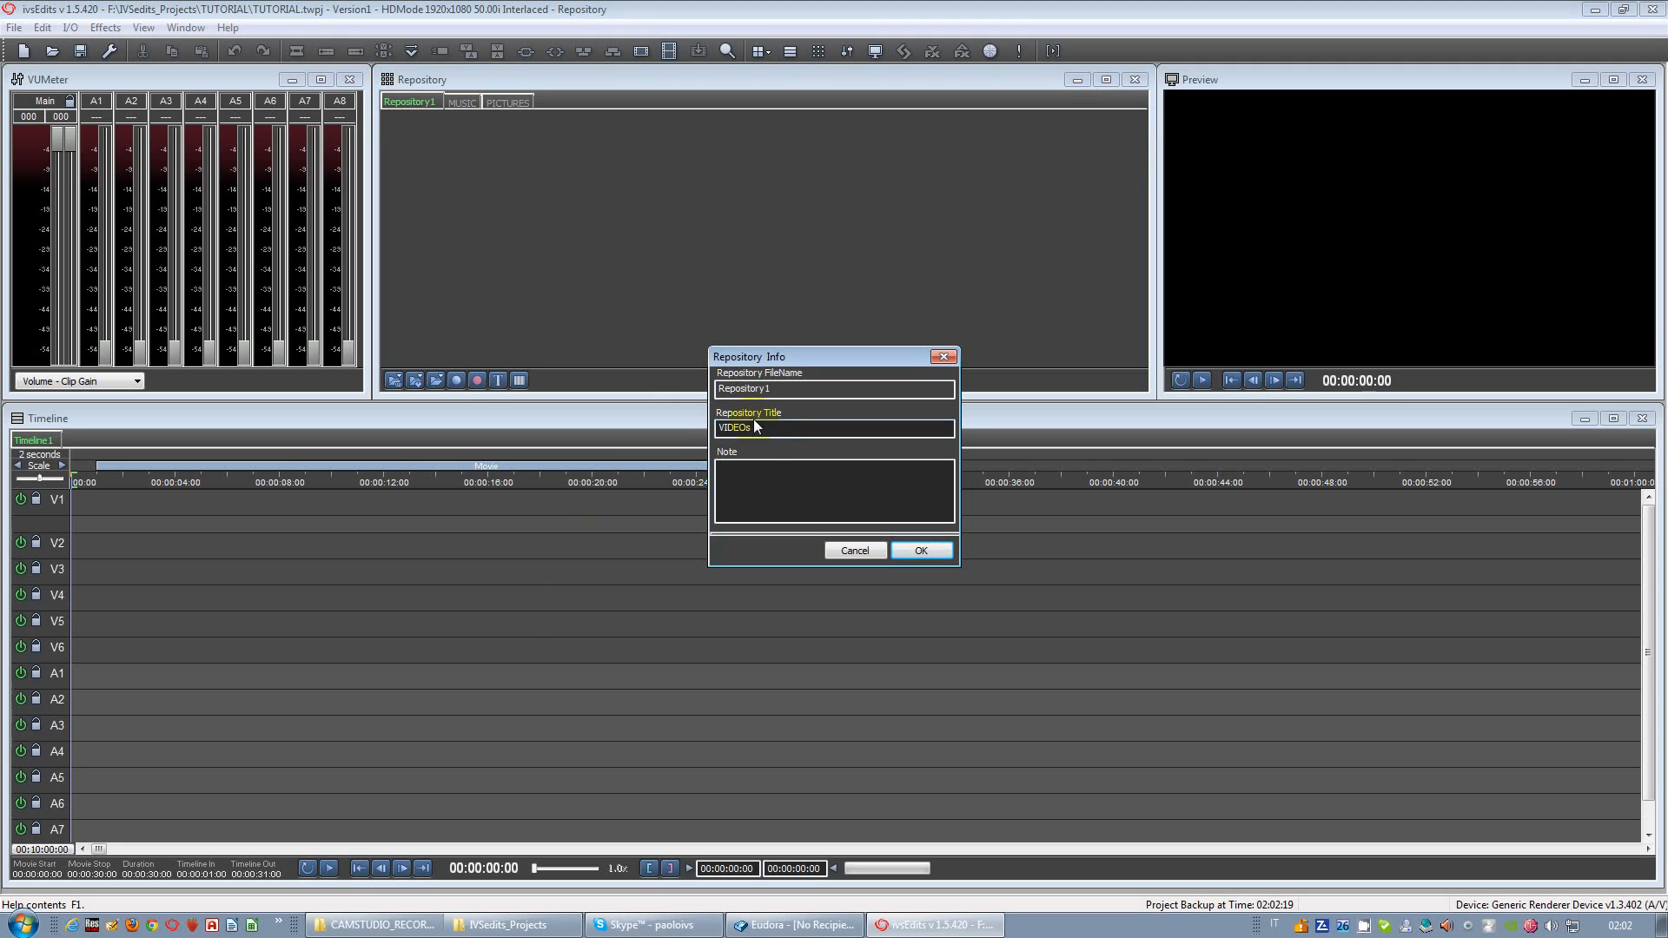
click(934, 555)
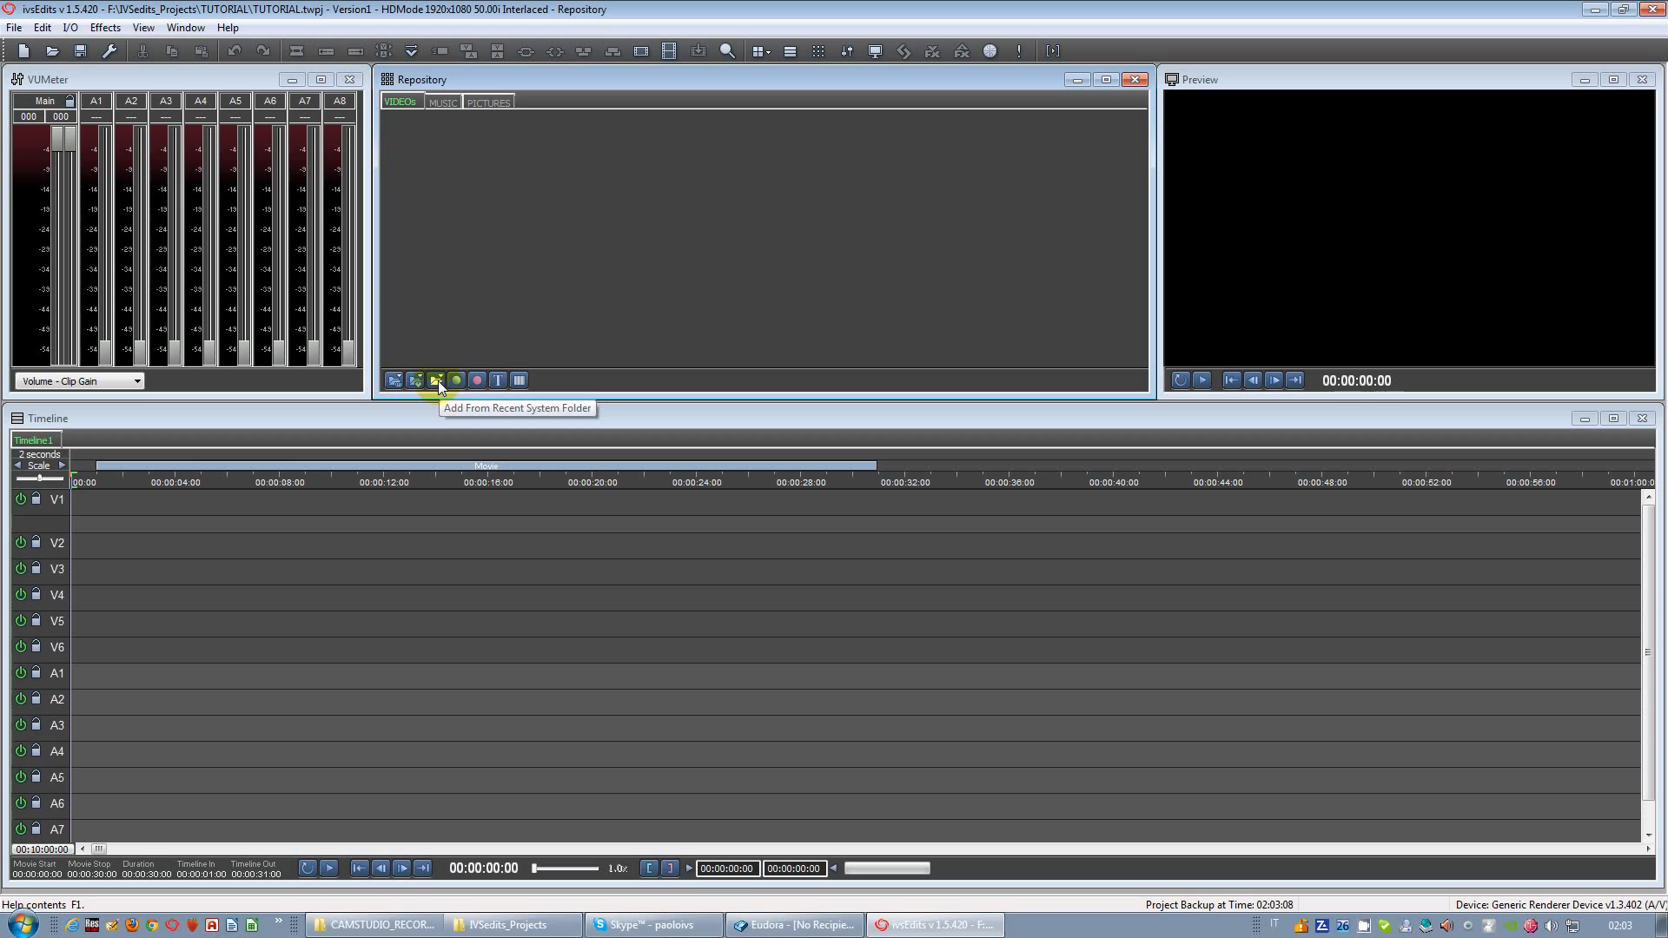
Step: Browse the recent AV_In system folder and its parent Media folder, adding no files to the VIDEOs repository
click(438, 381)
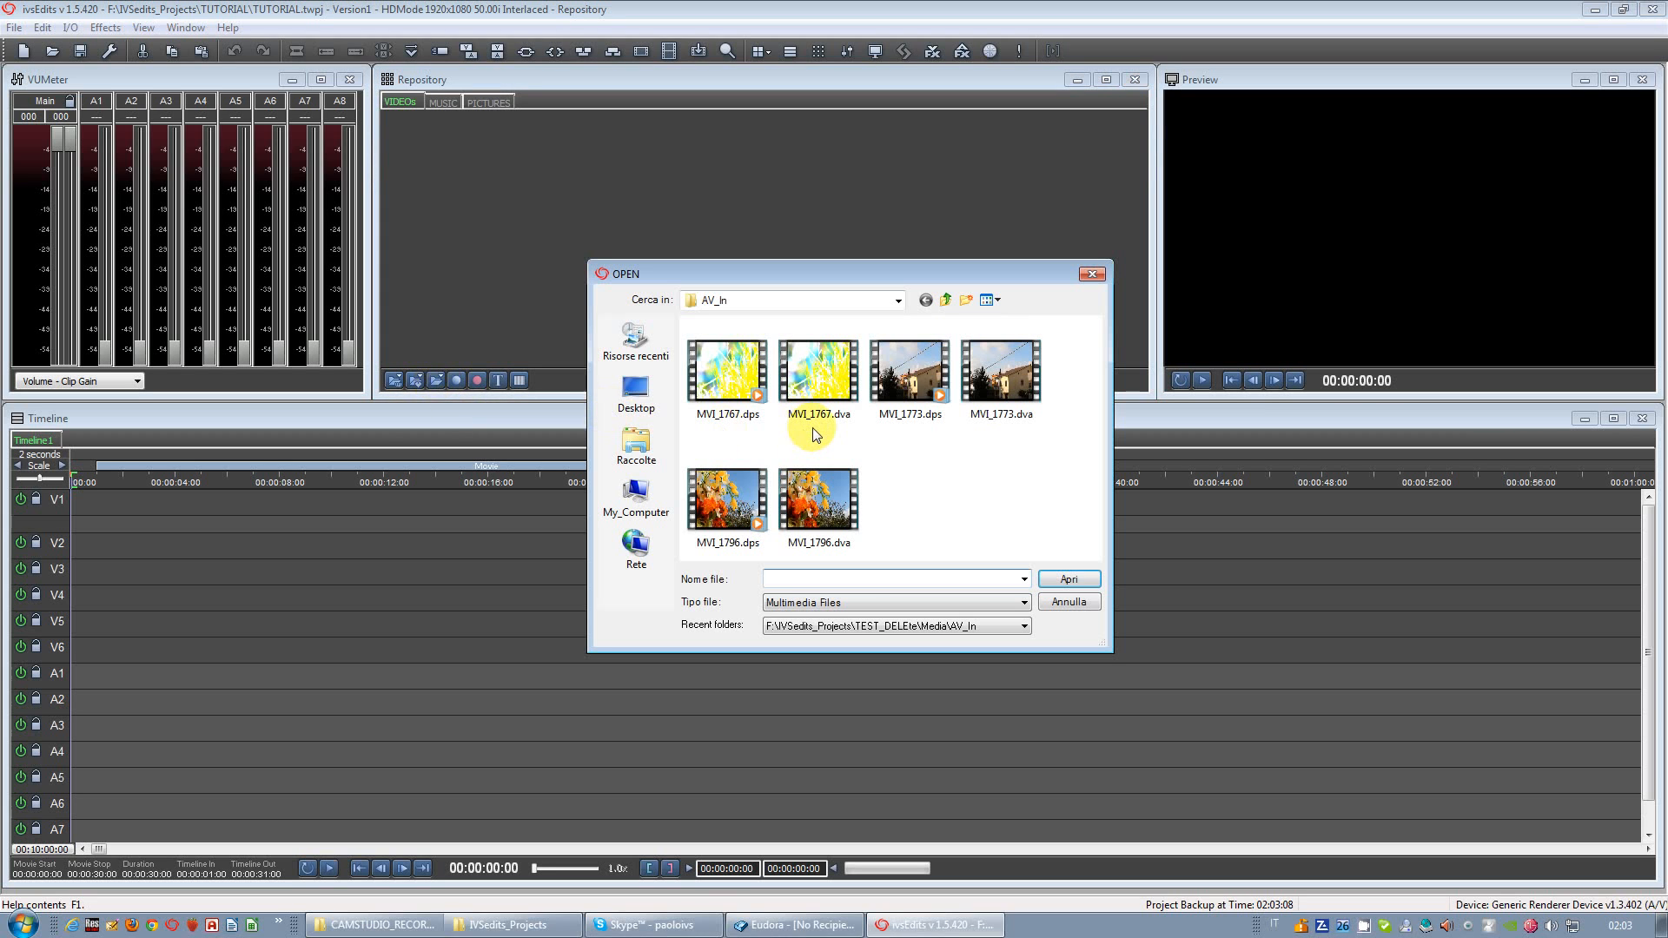
click(947, 300)
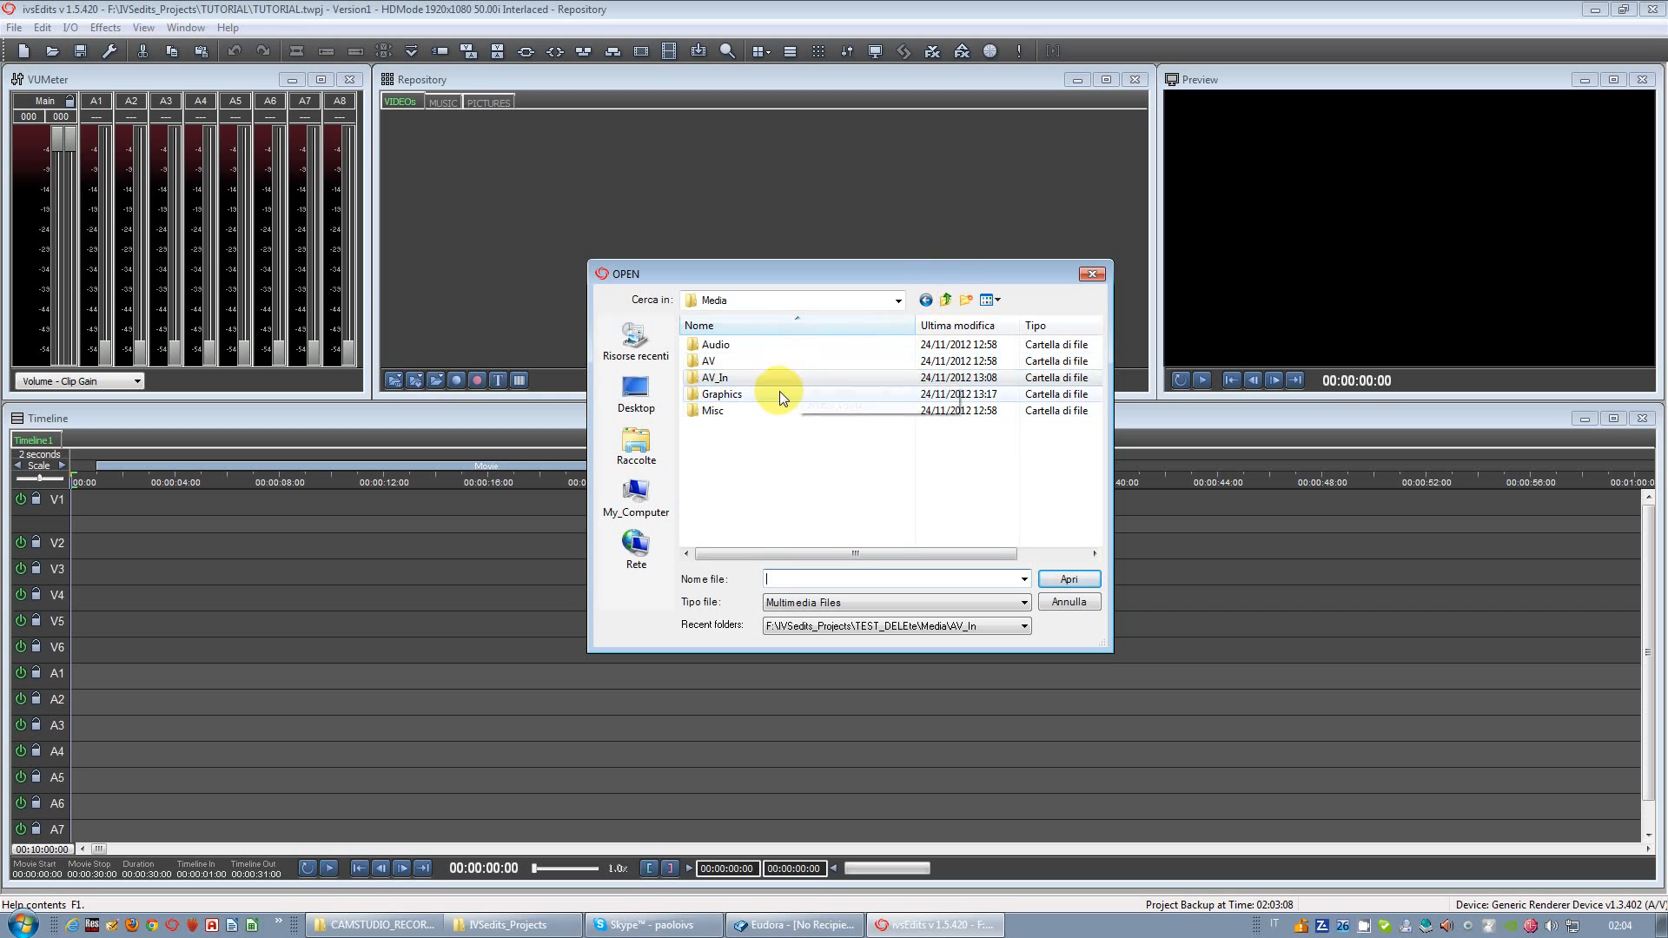
click(1067, 608)
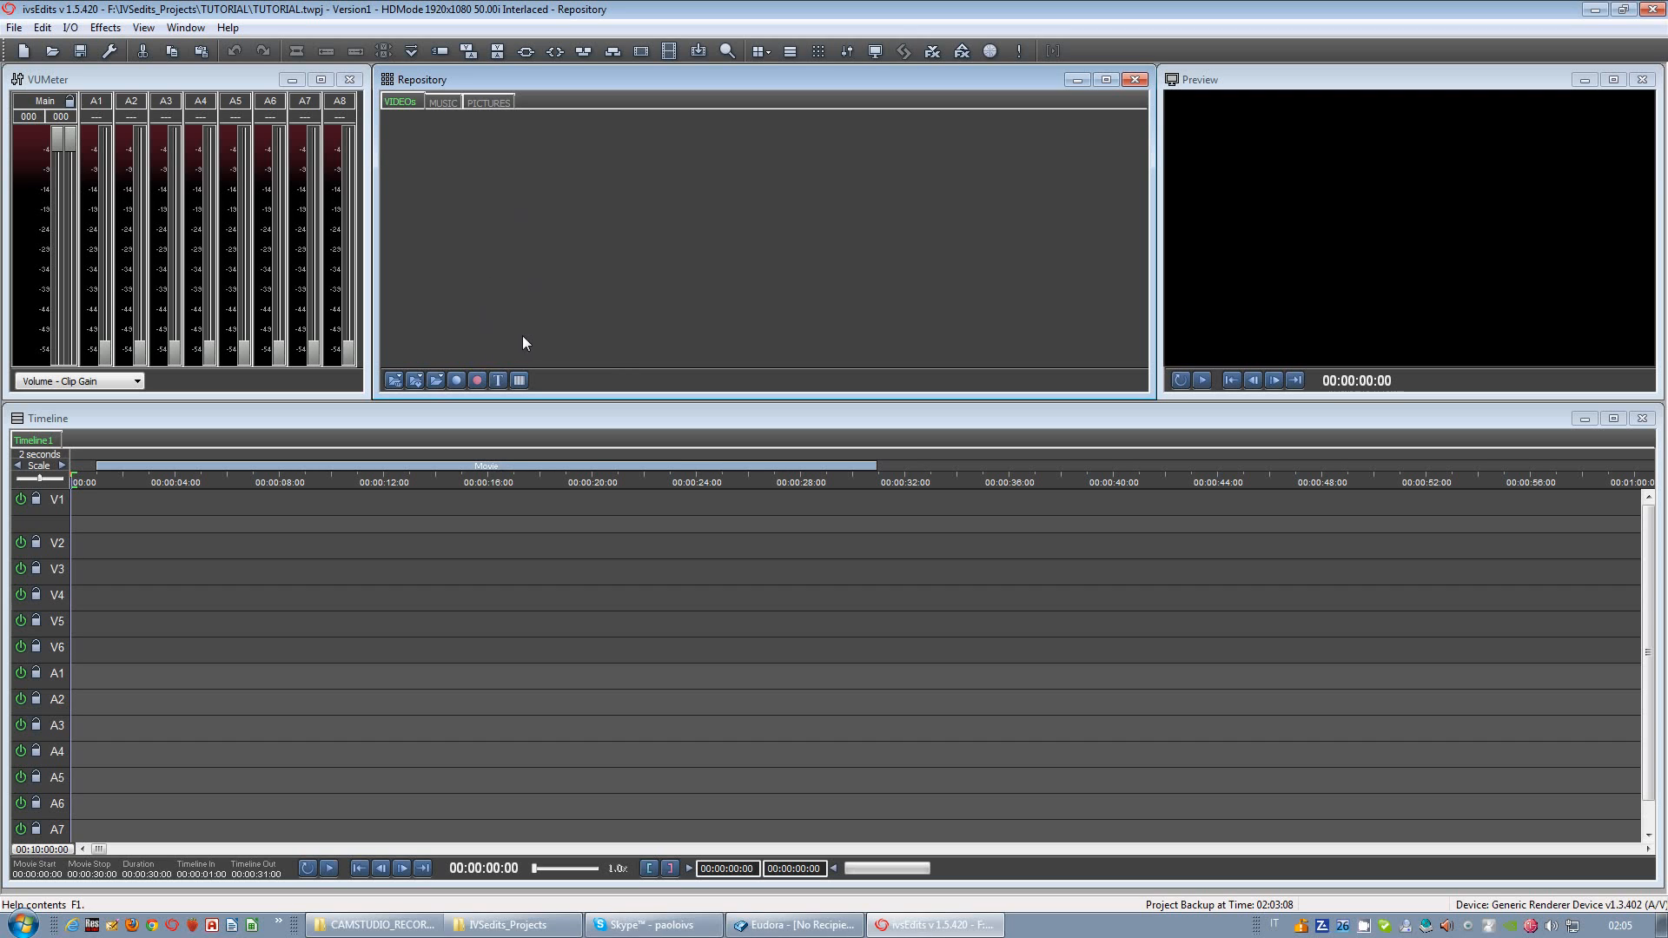
Step: Launch ivsRecode from the repository, widen its window, and add MVI_1767.MOV, MVI_1773.MOV and MVI_1796.MOV to the conversion list
click(457, 381)
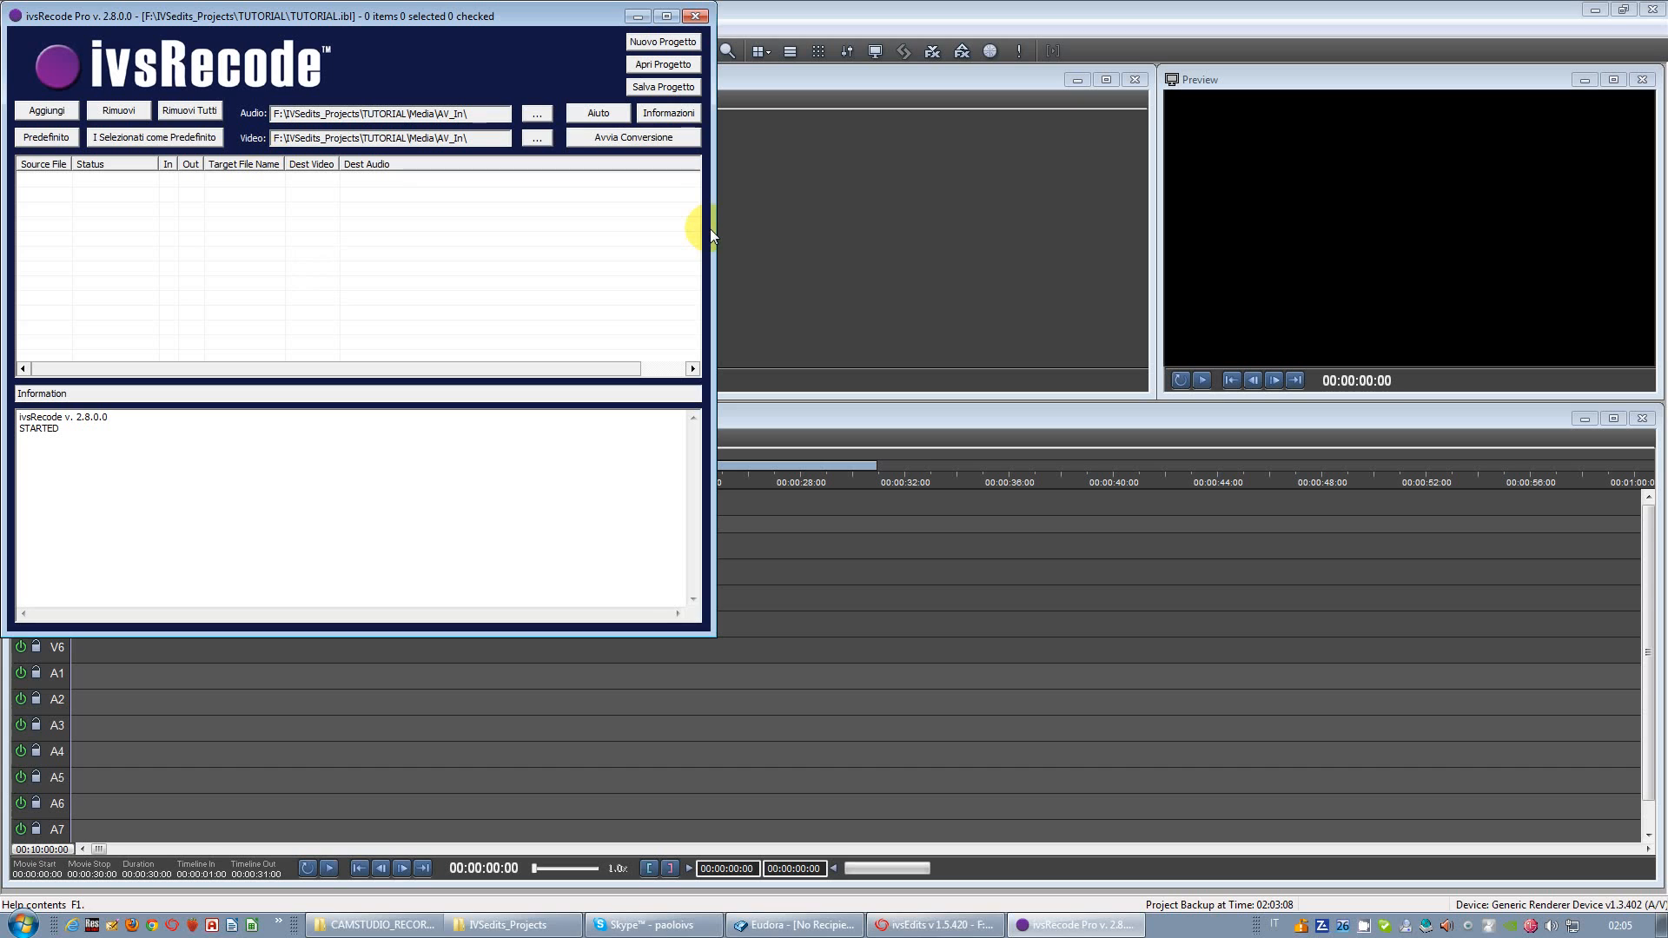
drag(711, 234, 991, 260)
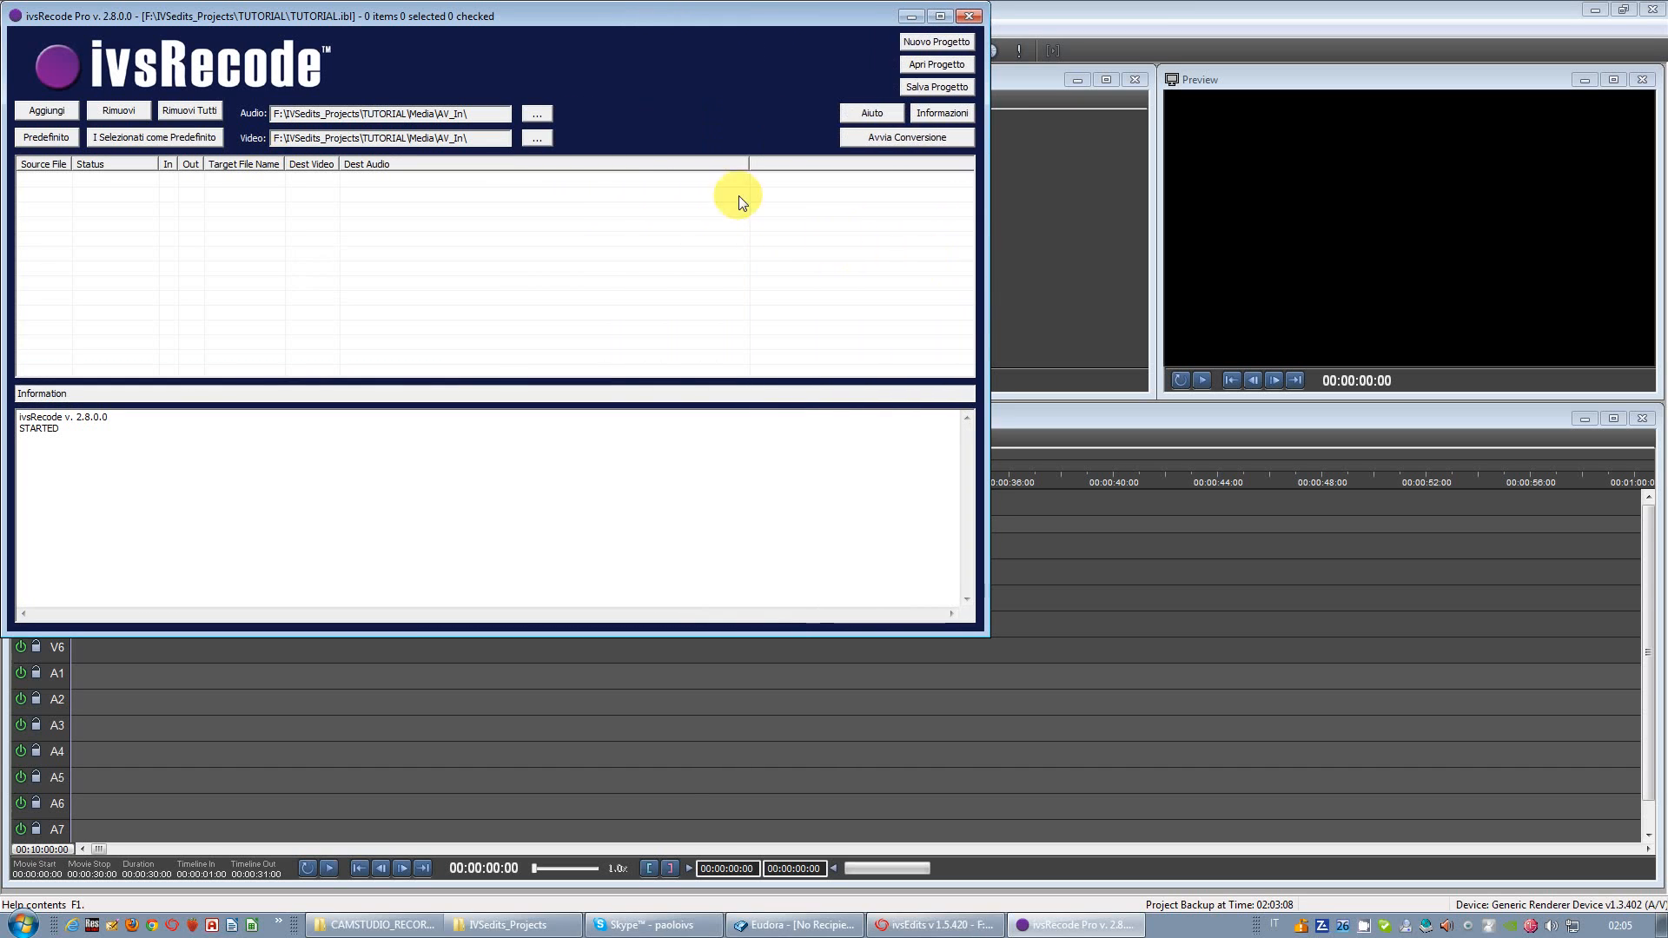
click(54, 111)
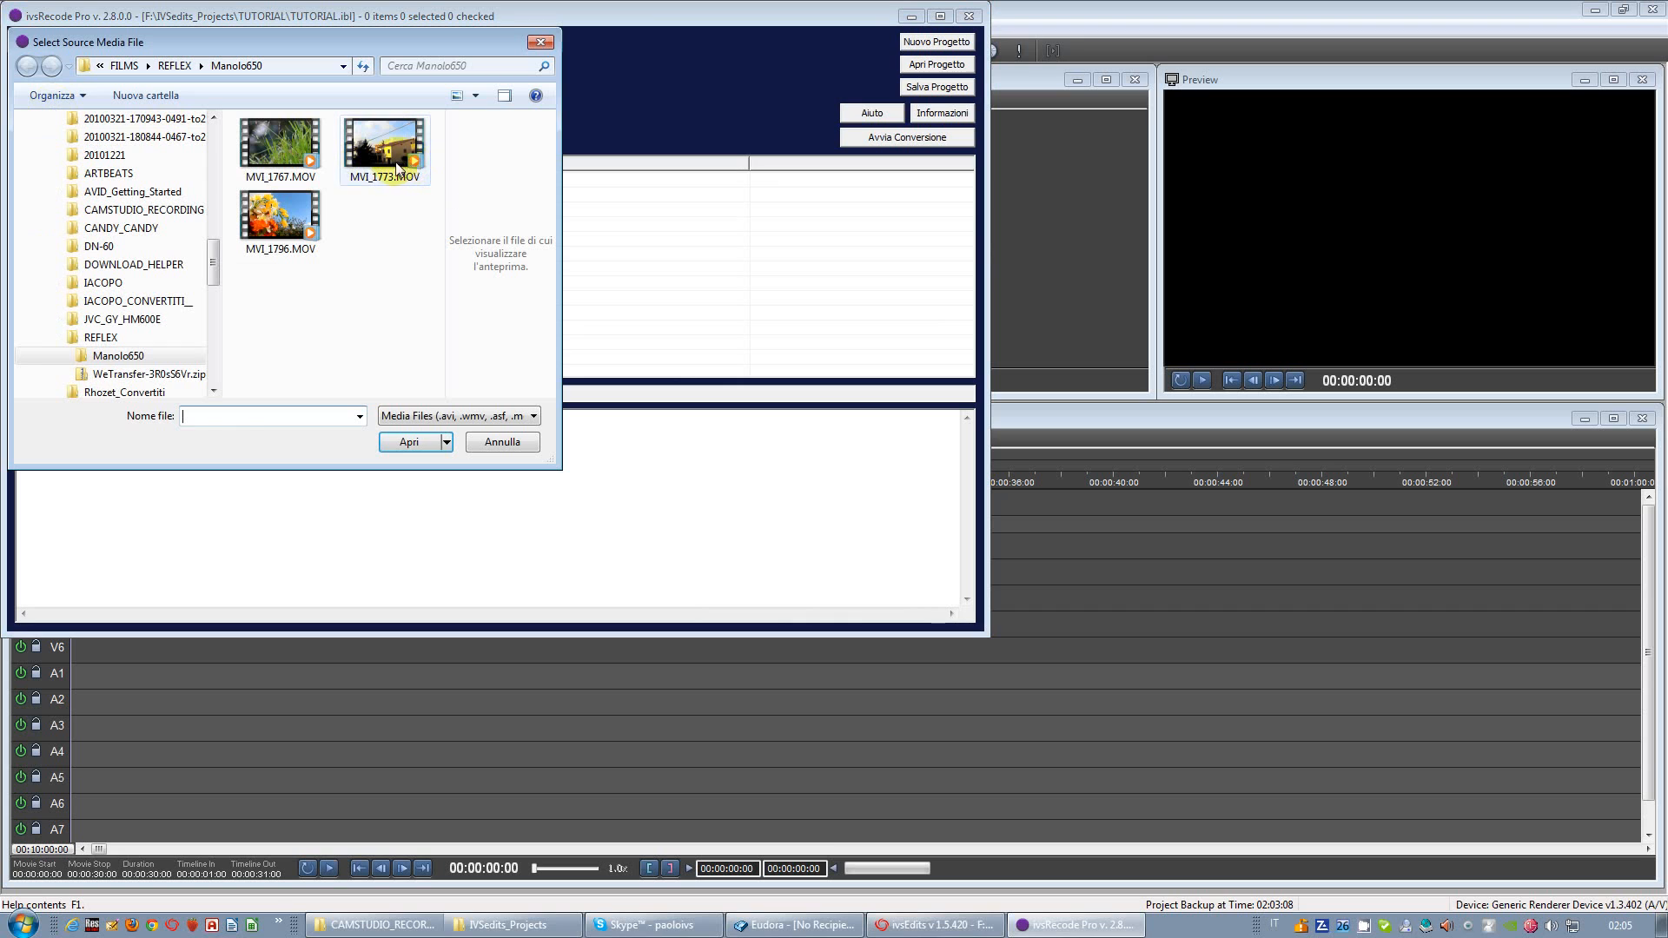
click(250, 148)
ctrl+click(278, 216)
ctrl+click(383, 145)
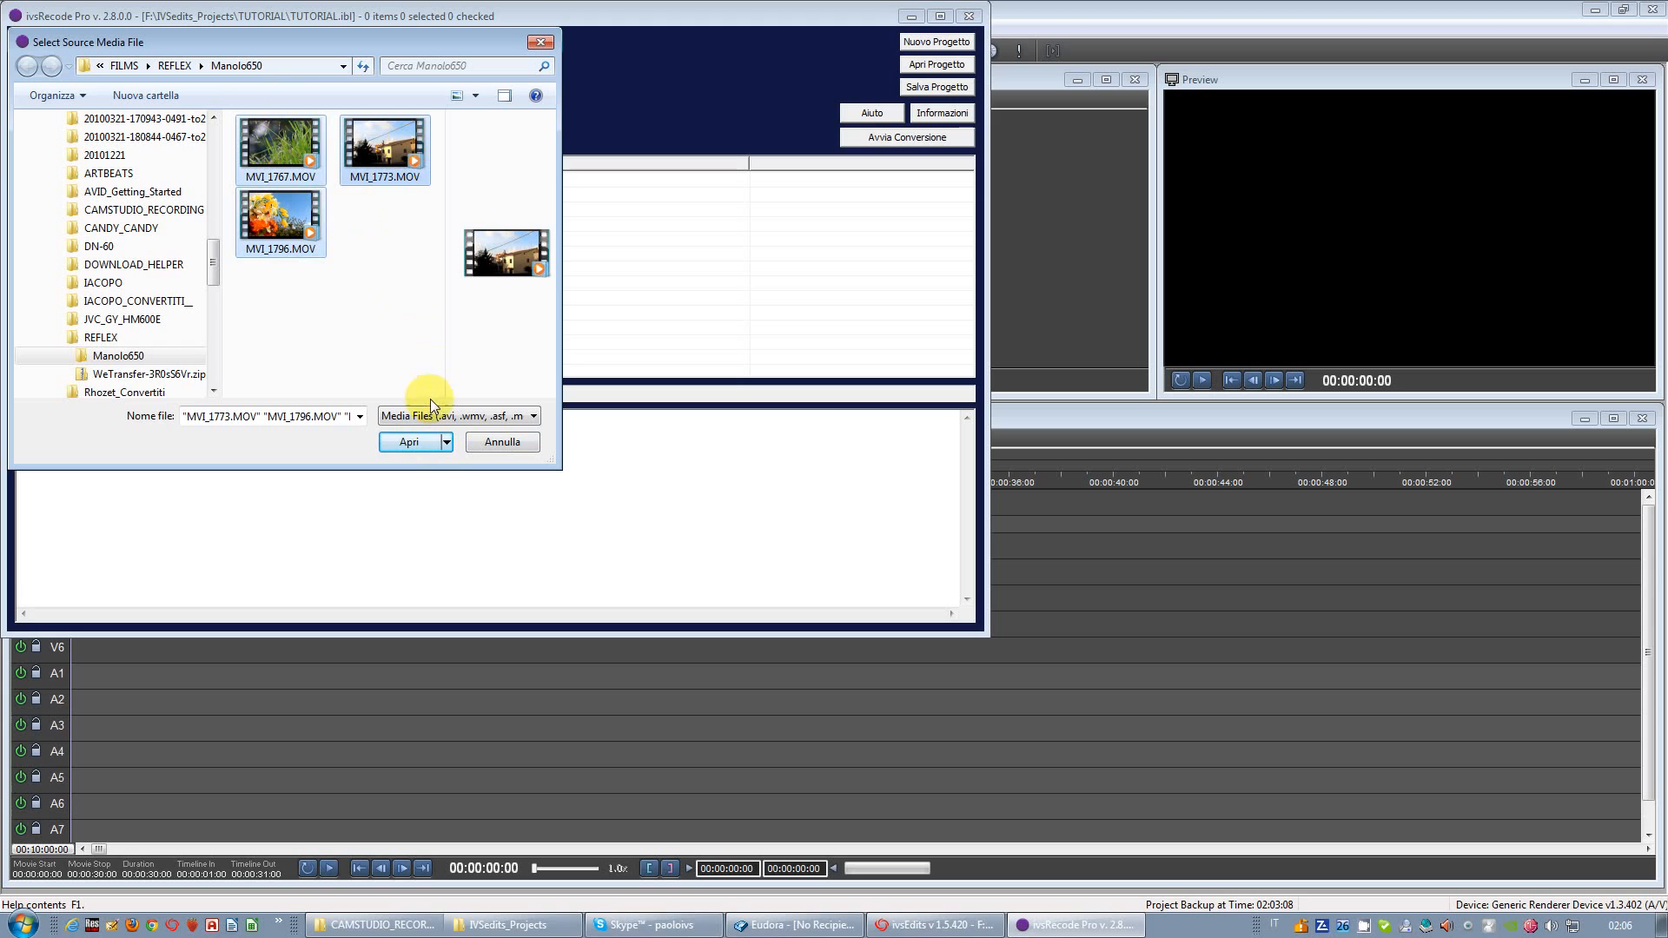
click(406, 444)
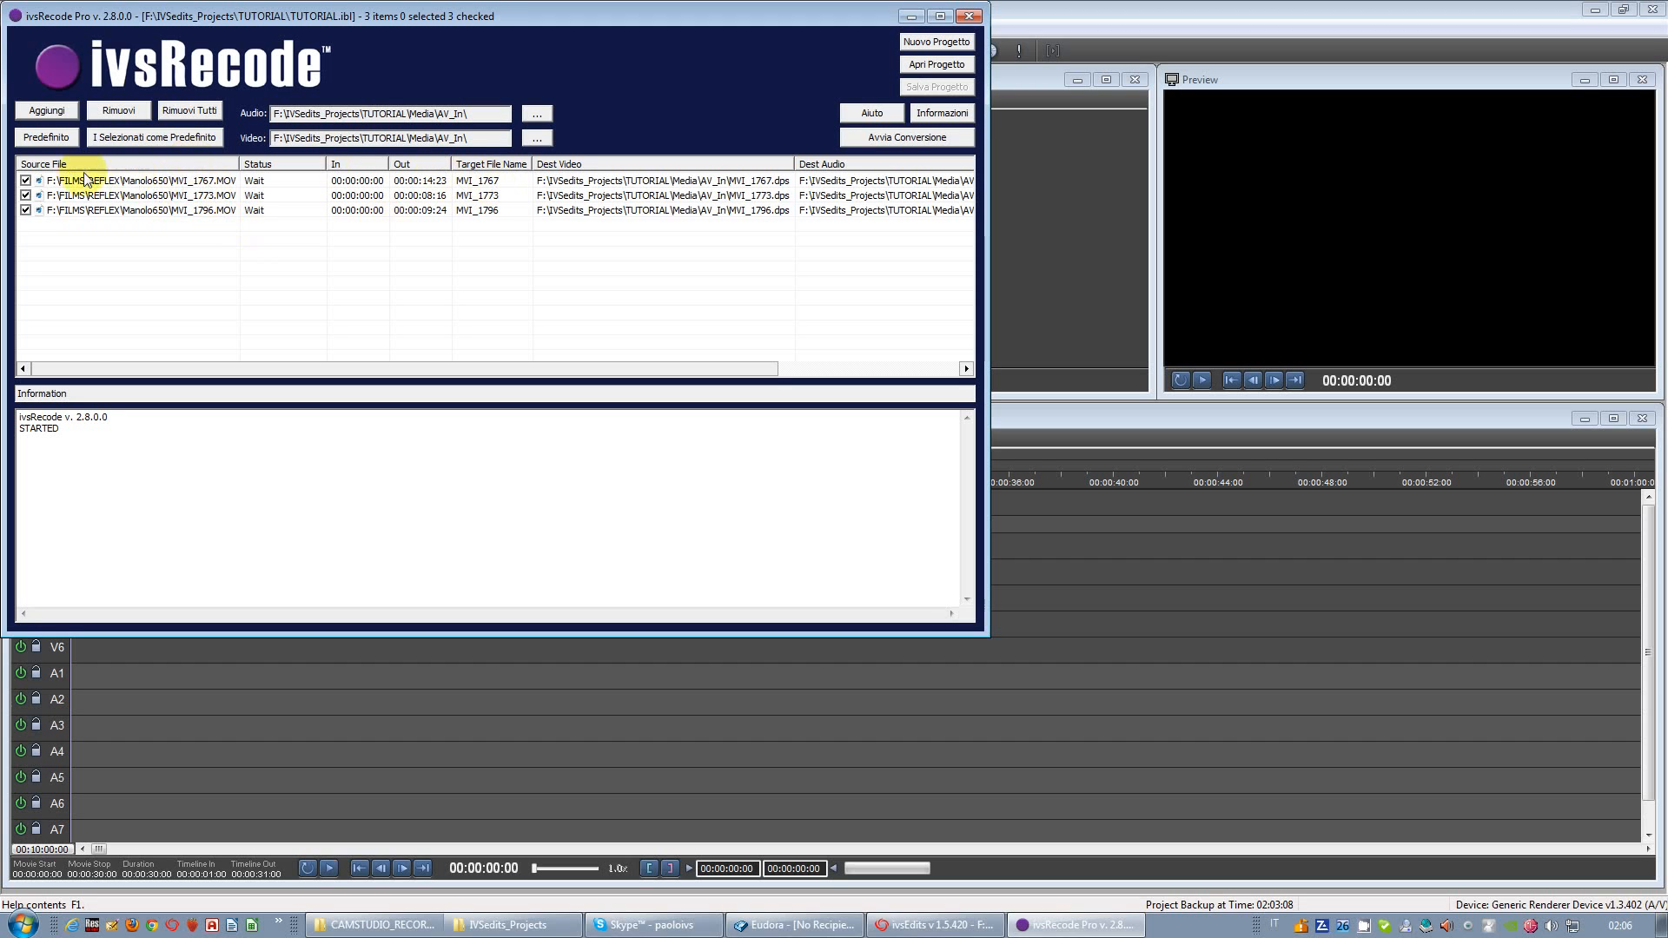
Step: In the conversion properties of MVI_1767, set the video standard to DPS 1920x1080 (HD1080)
double_click(150, 184)
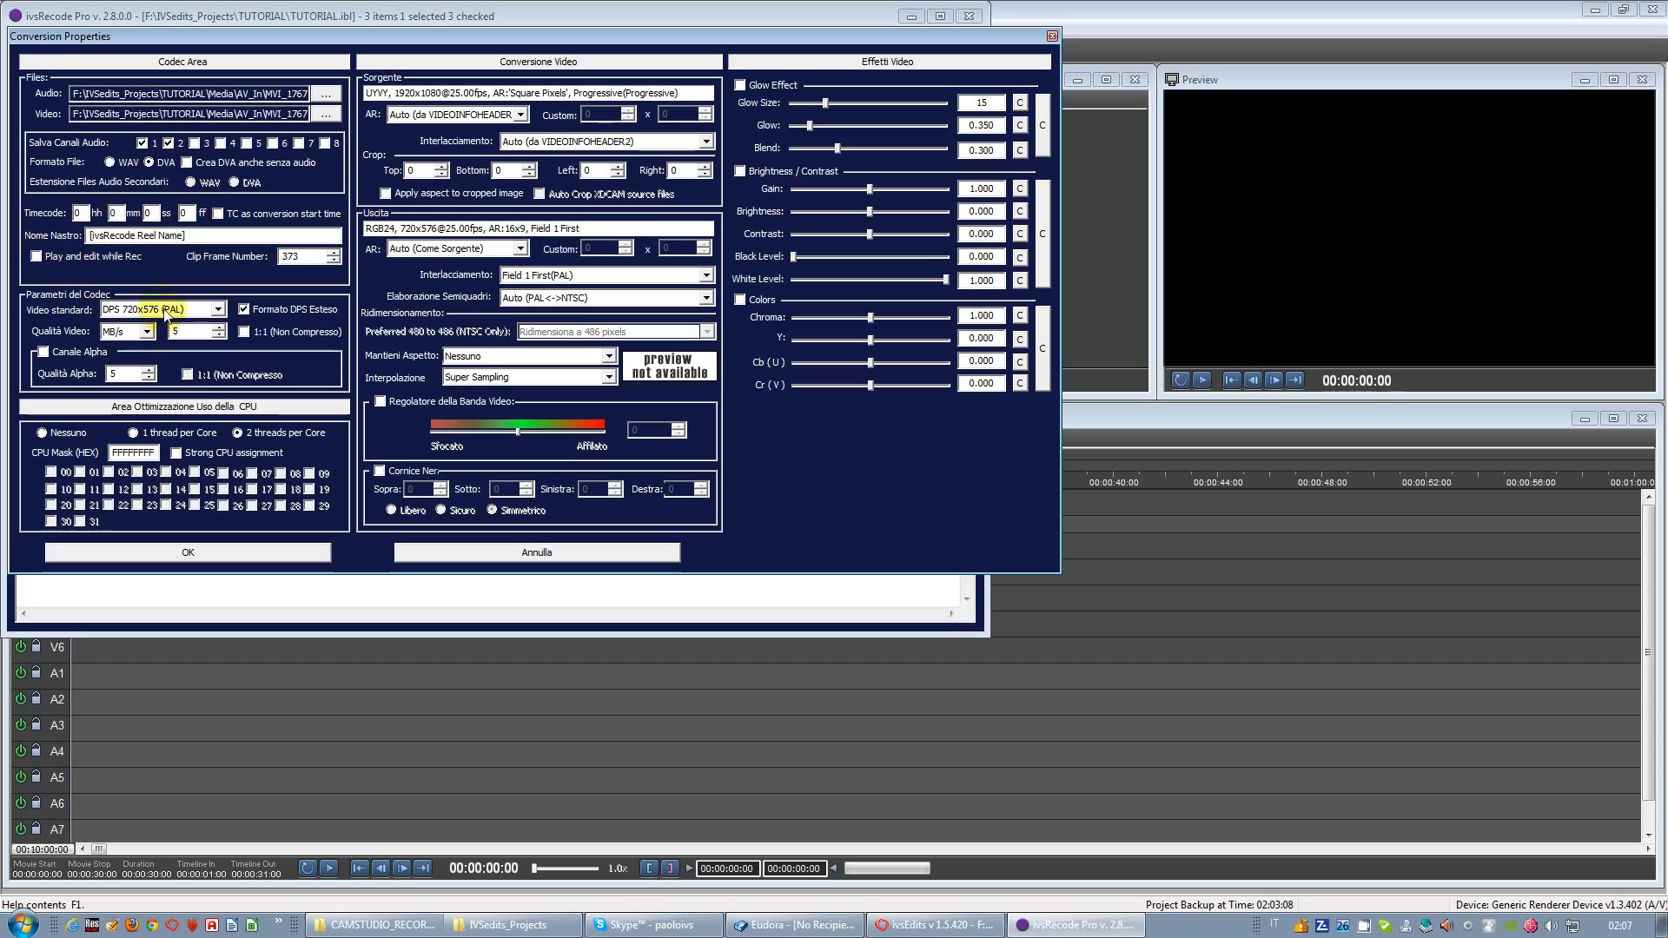
click(196, 310)
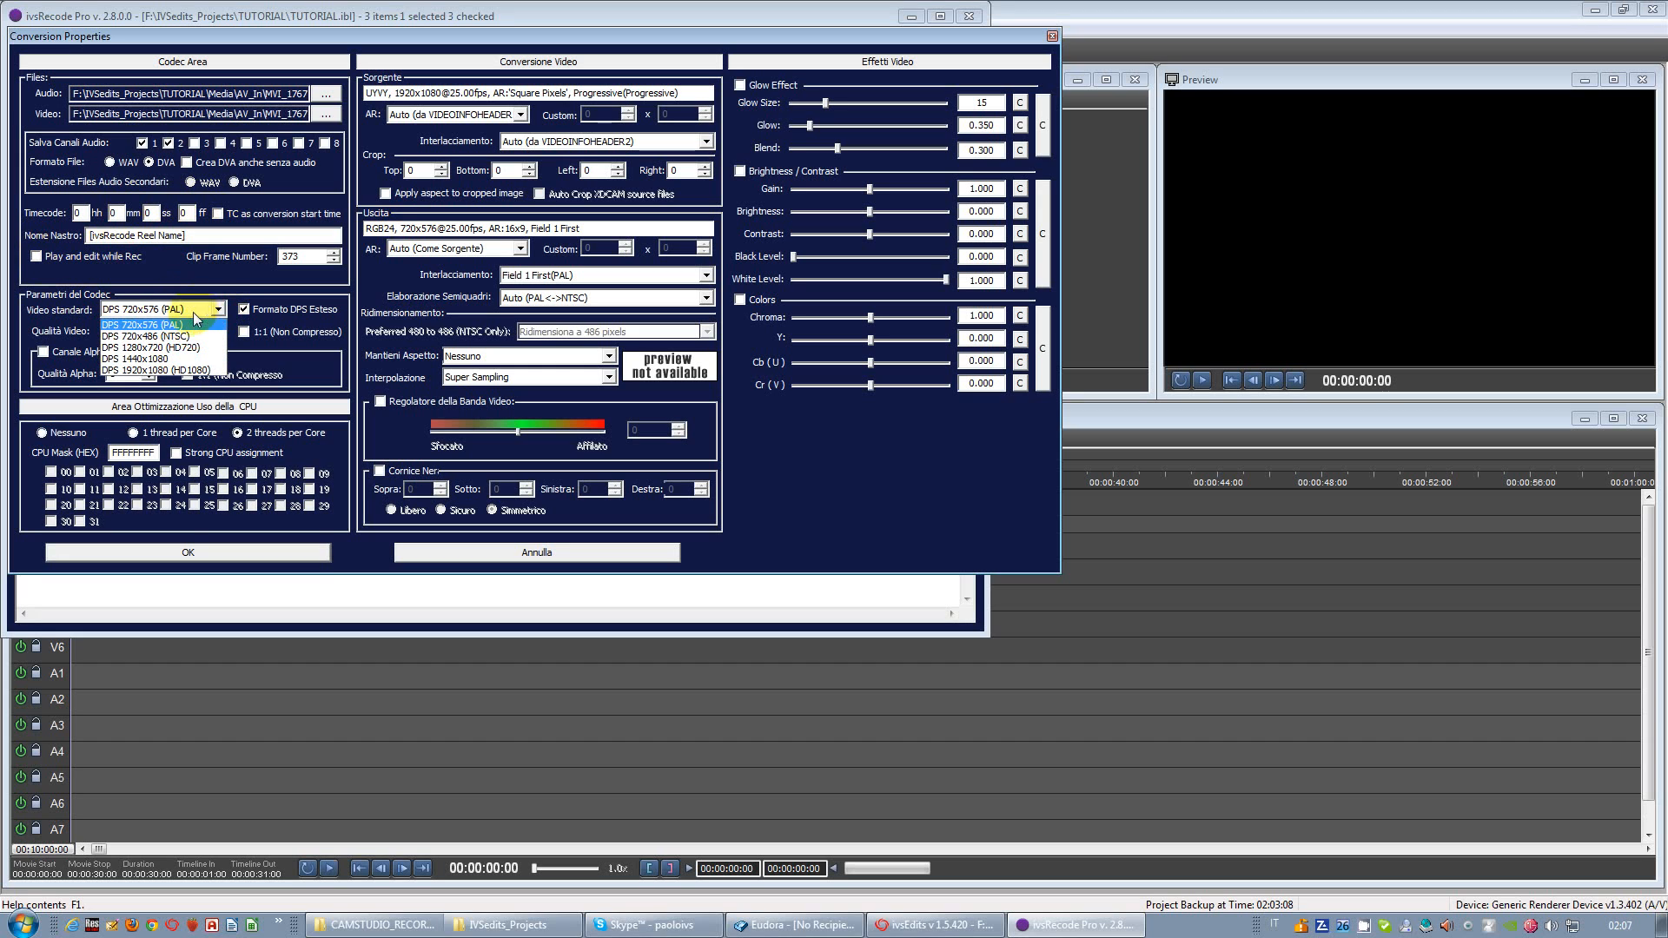
click(176, 371)
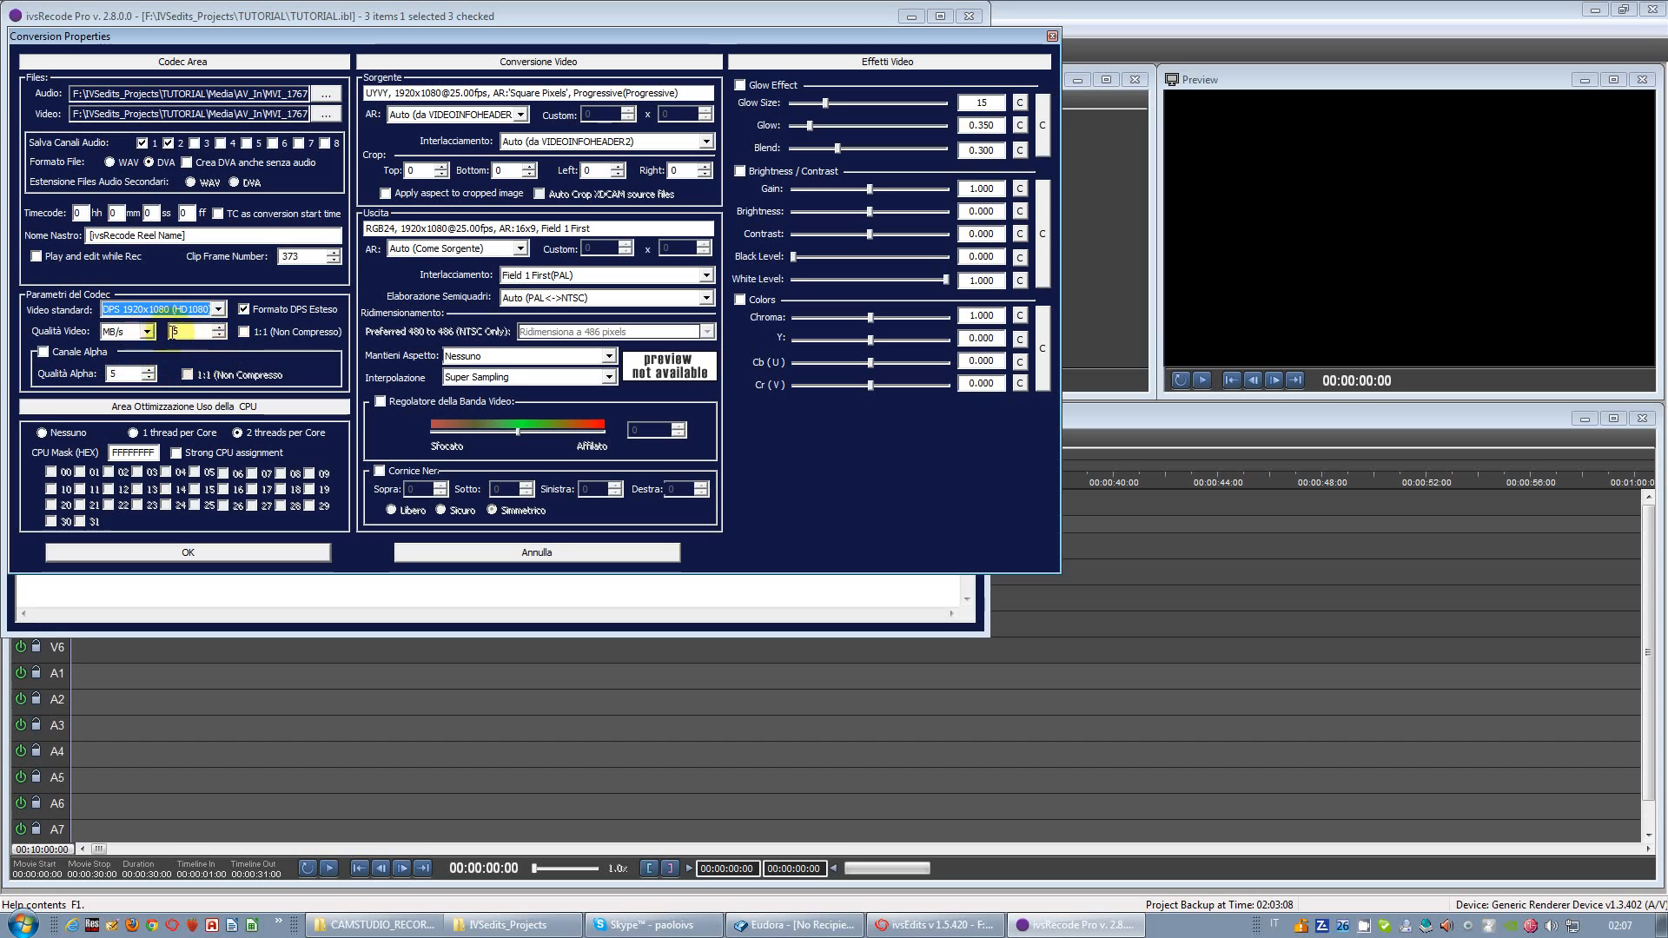
Step: Try a video quality of 10 MB/s for MVI_1767, reselecting MB/s as the unit
click(174, 328)
text(10)
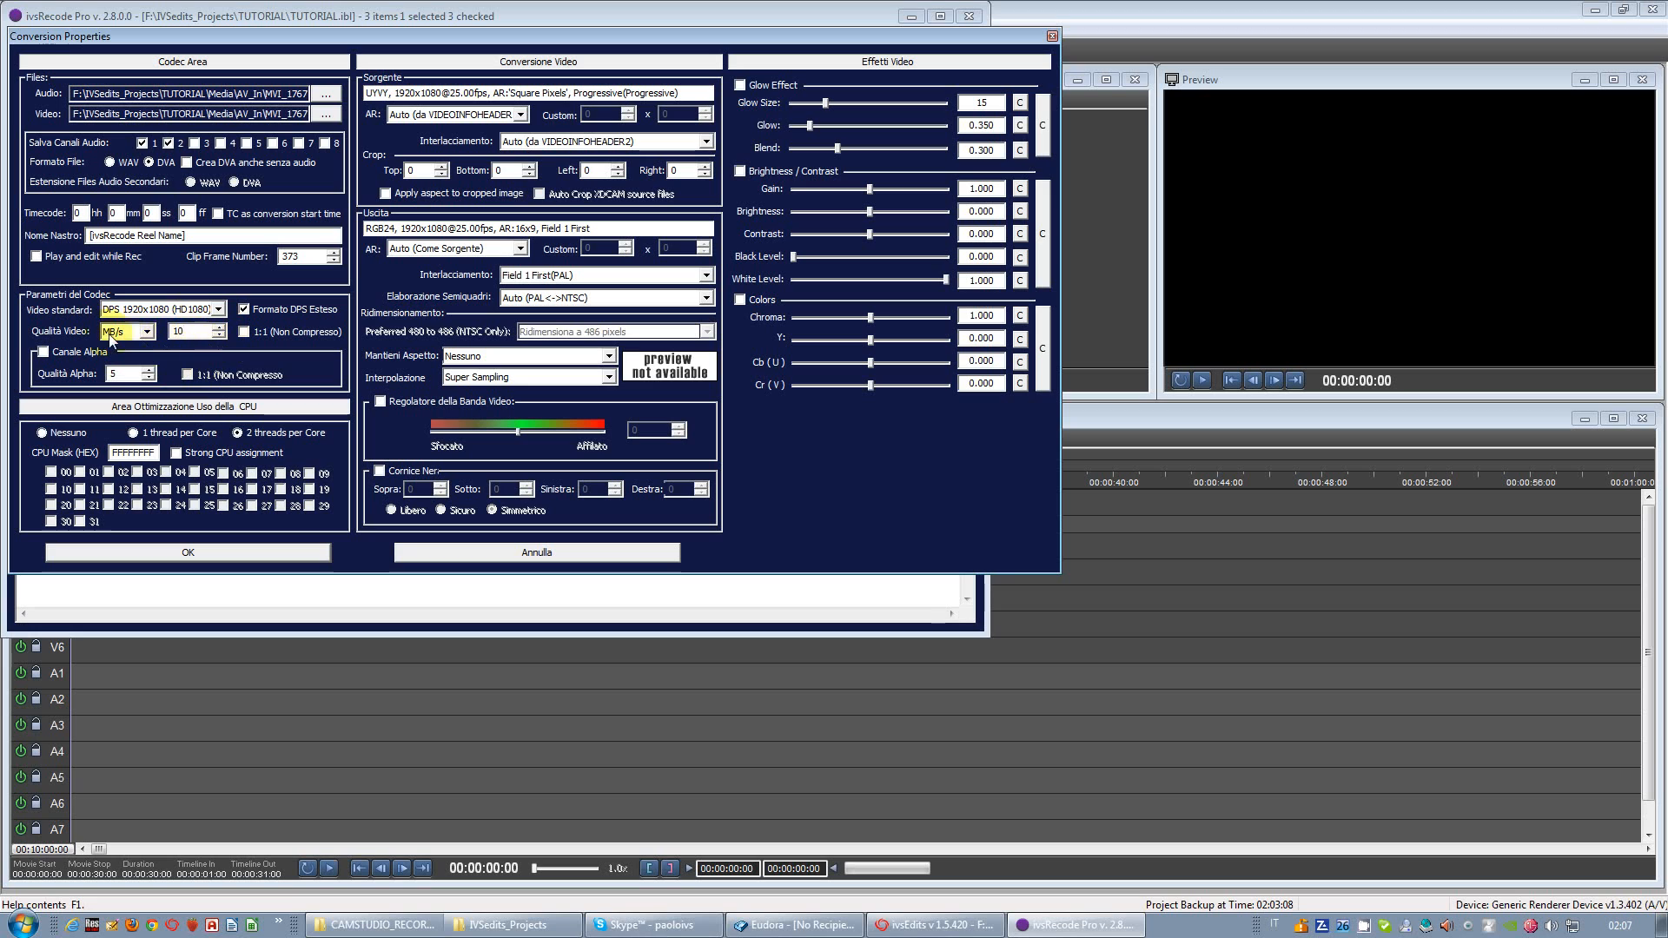
click(147, 331)
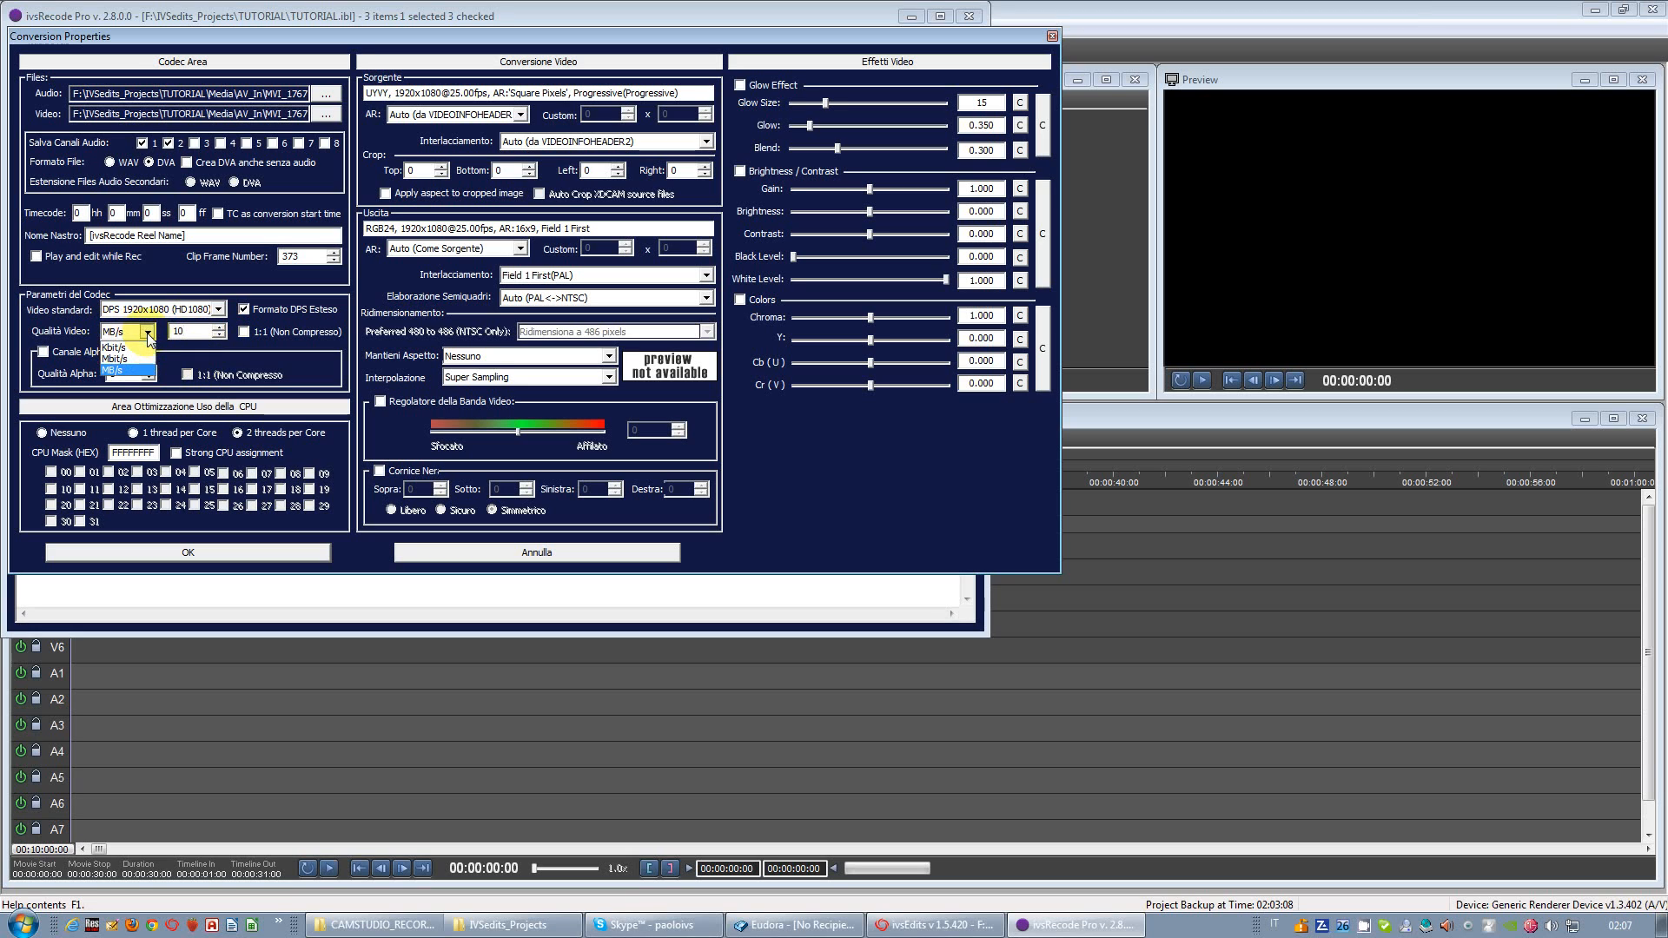
click(138, 369)
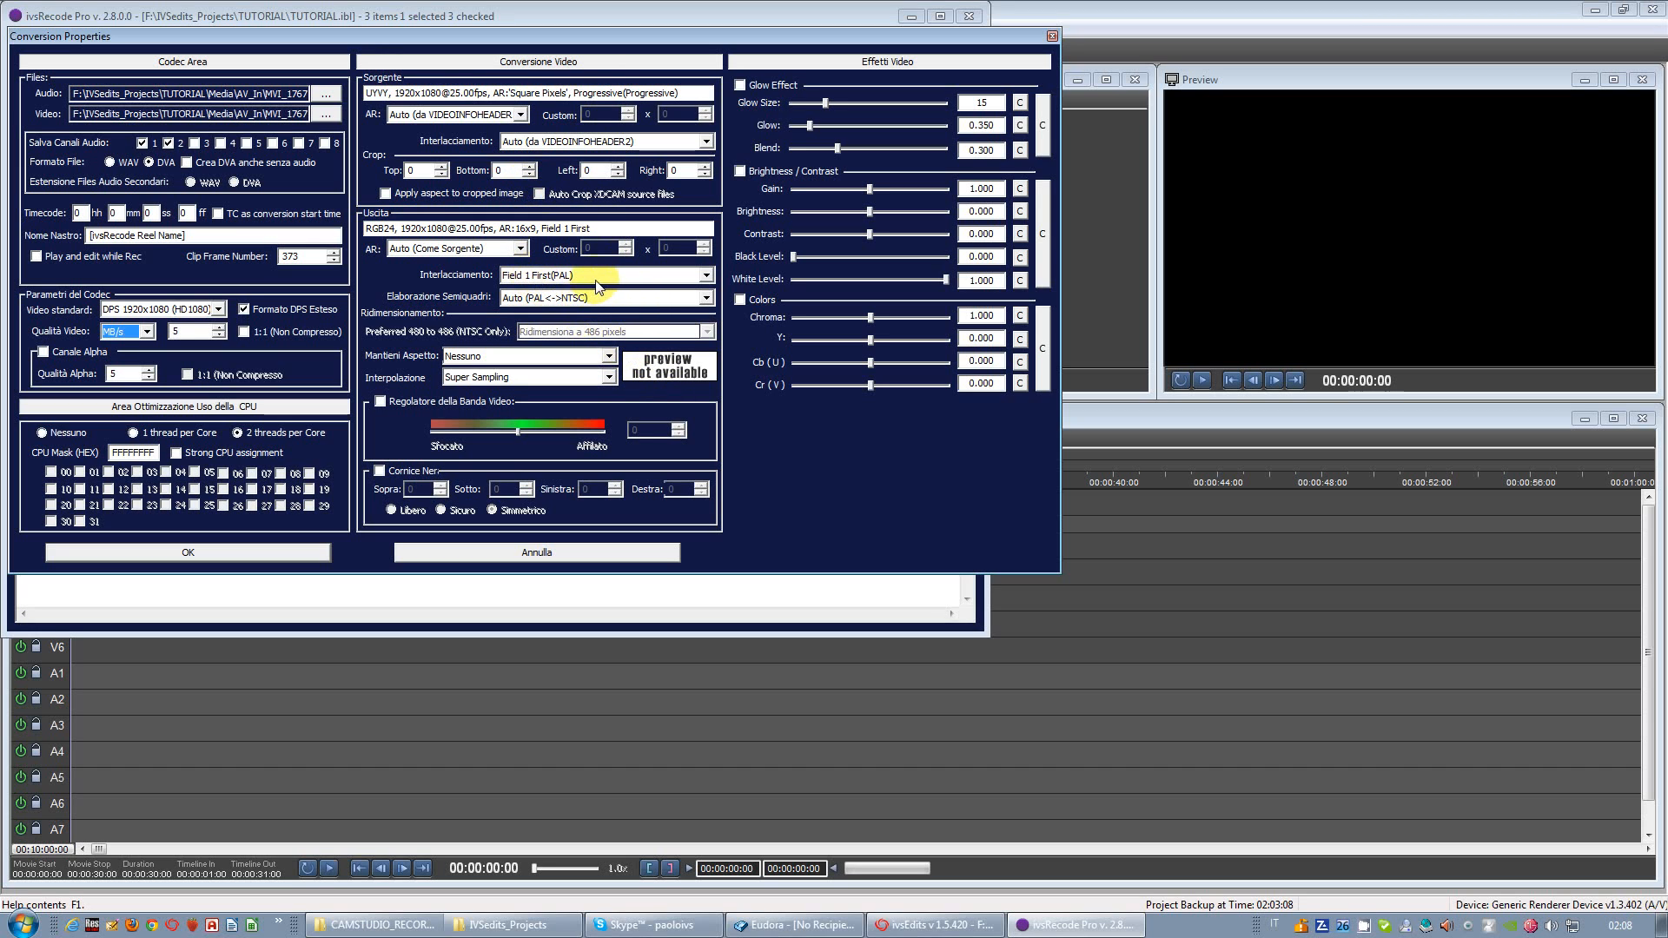
Step: Switch the output interlacing to Auto (Come Sorgente) and set it back to Field 1 First(PAL)
click(564, 277)
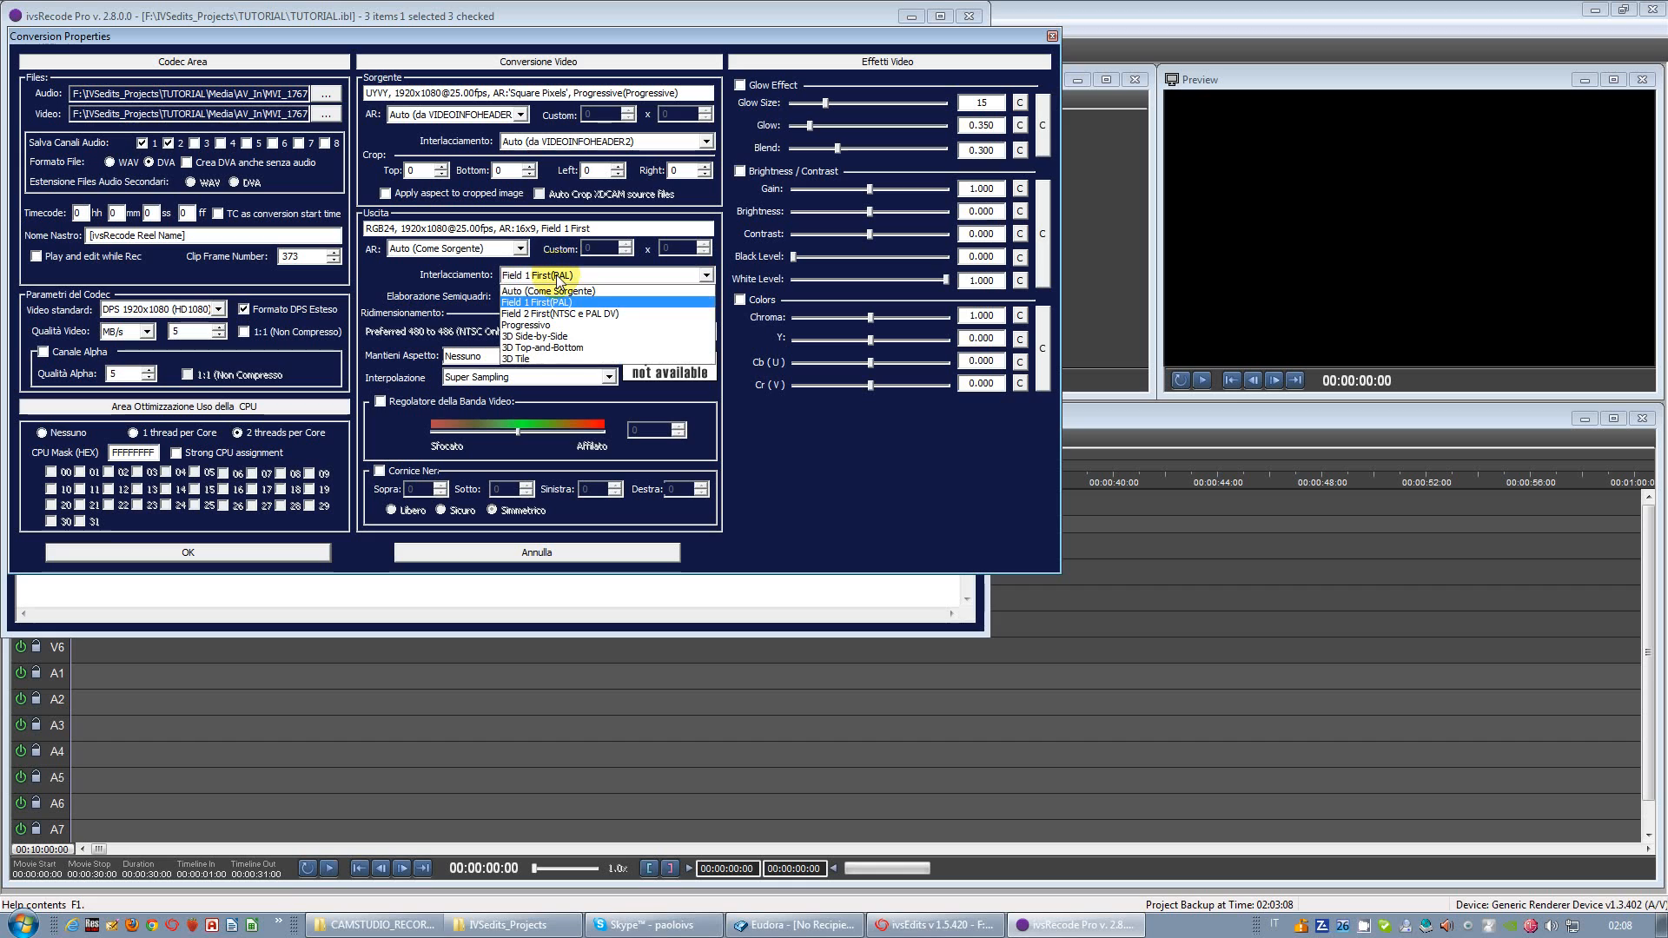
click(560, 292)
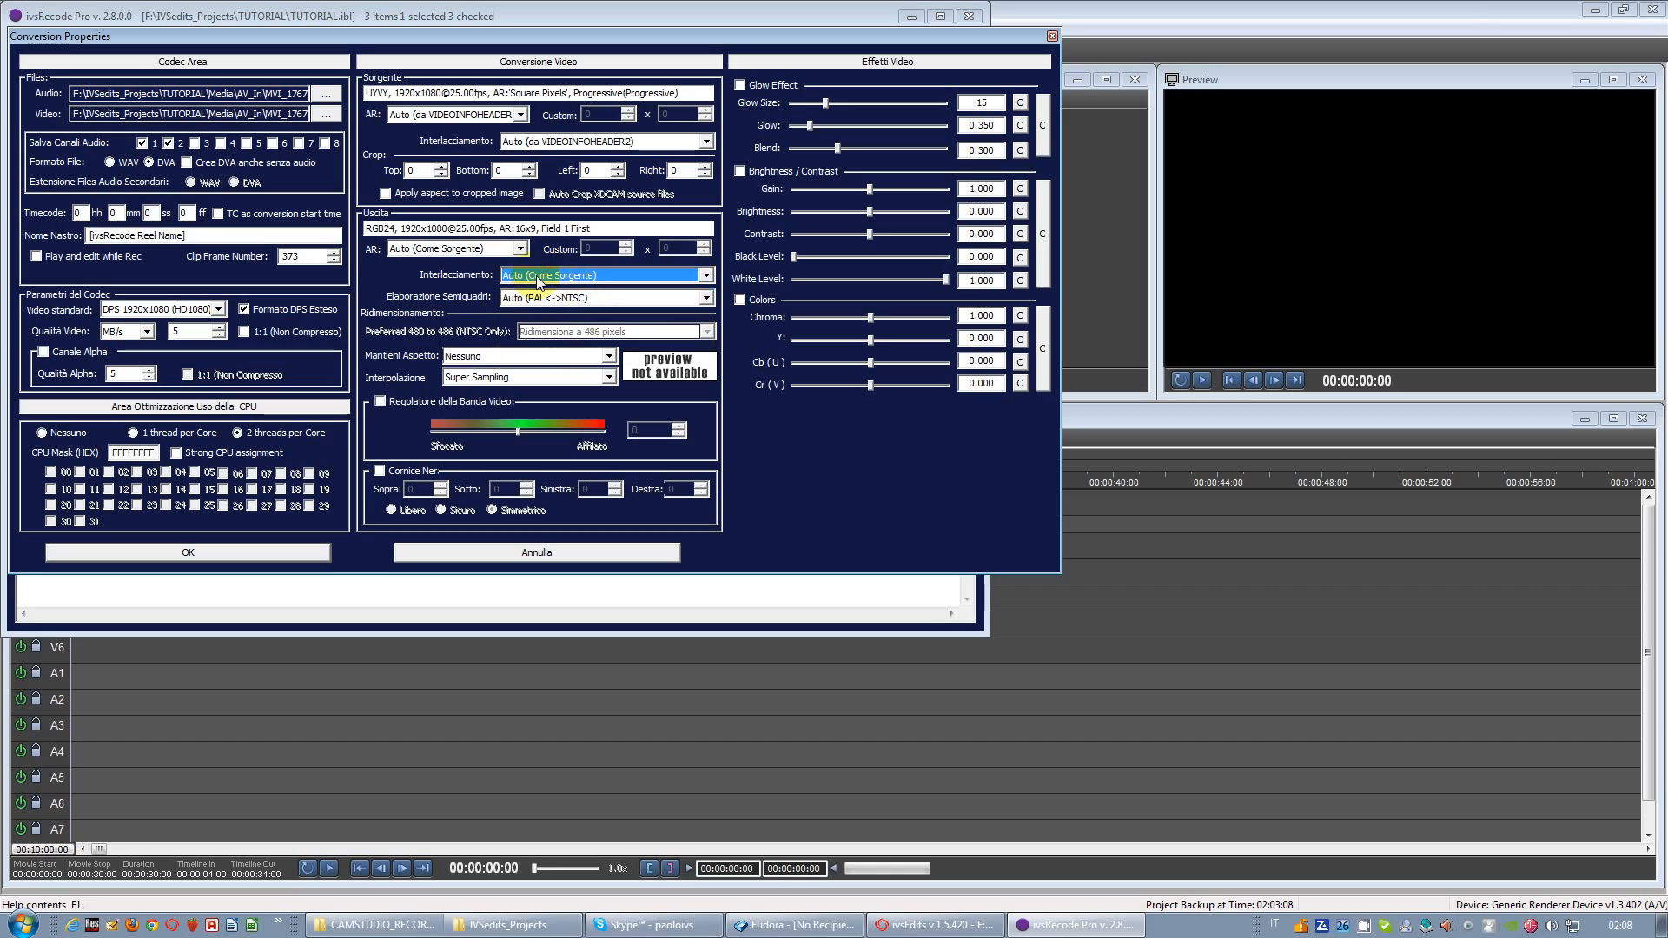
click(532, 277)
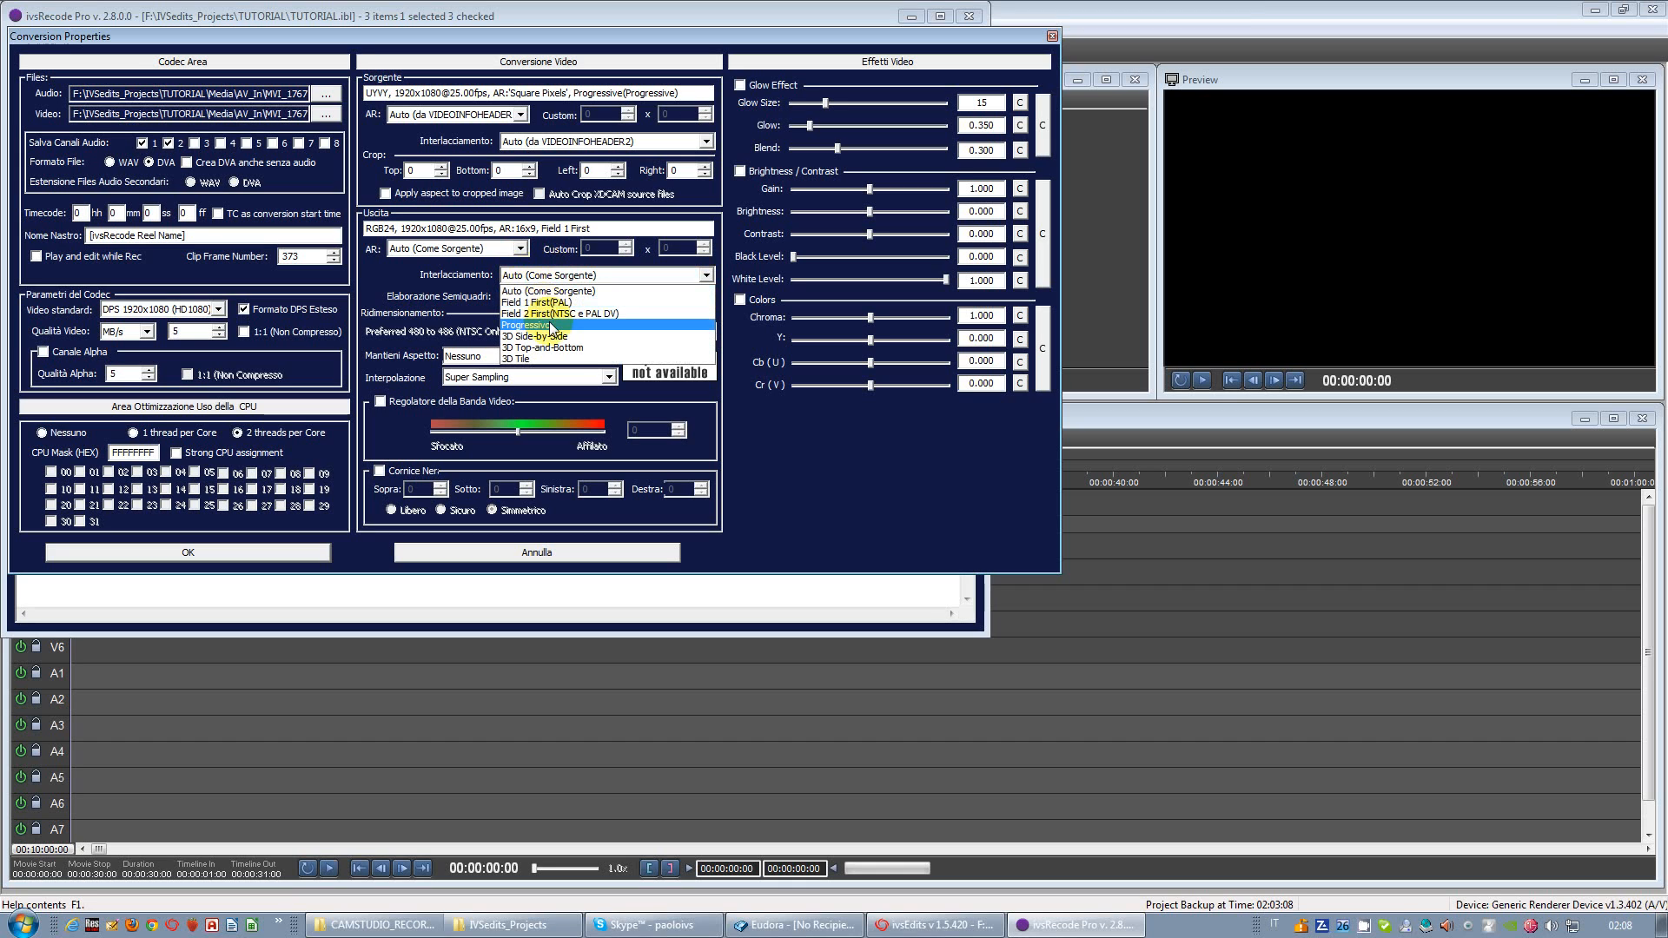
click(544, 304)
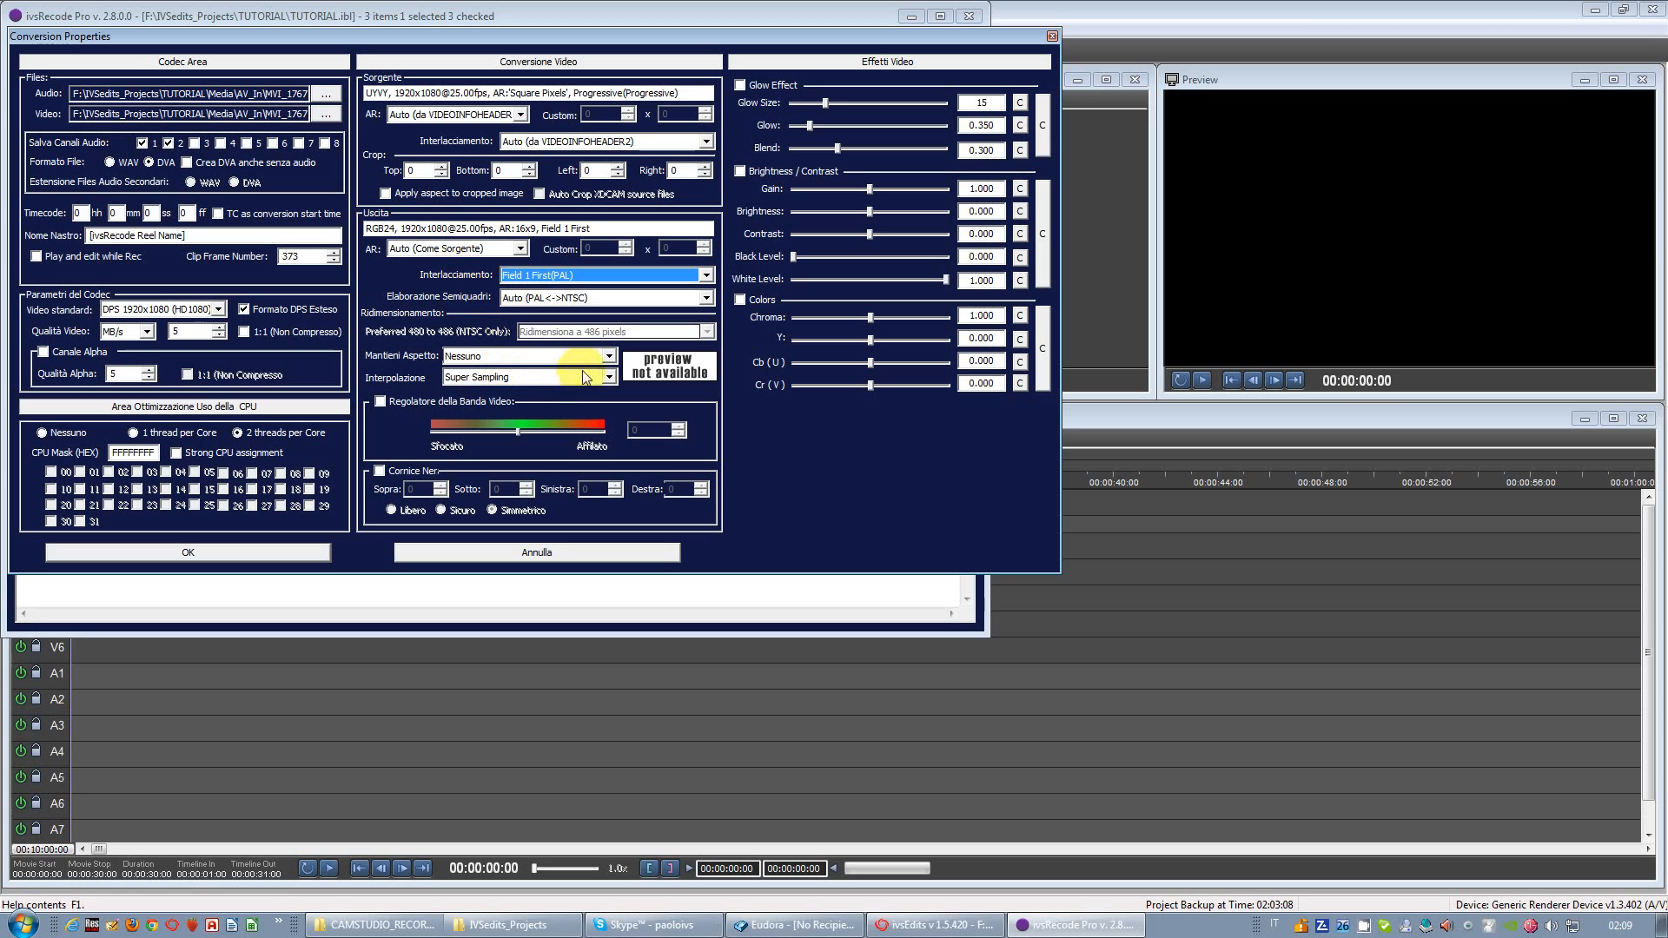
Step: Try the video bandwidth regulator at -39 and 19, return it to 0, and disable it again
mouse_move(532, 377)
mouse_down()
mouse_move(530, 442)
mouse_move(514, 373)
mouse_move(508, 436)
mouse_up()
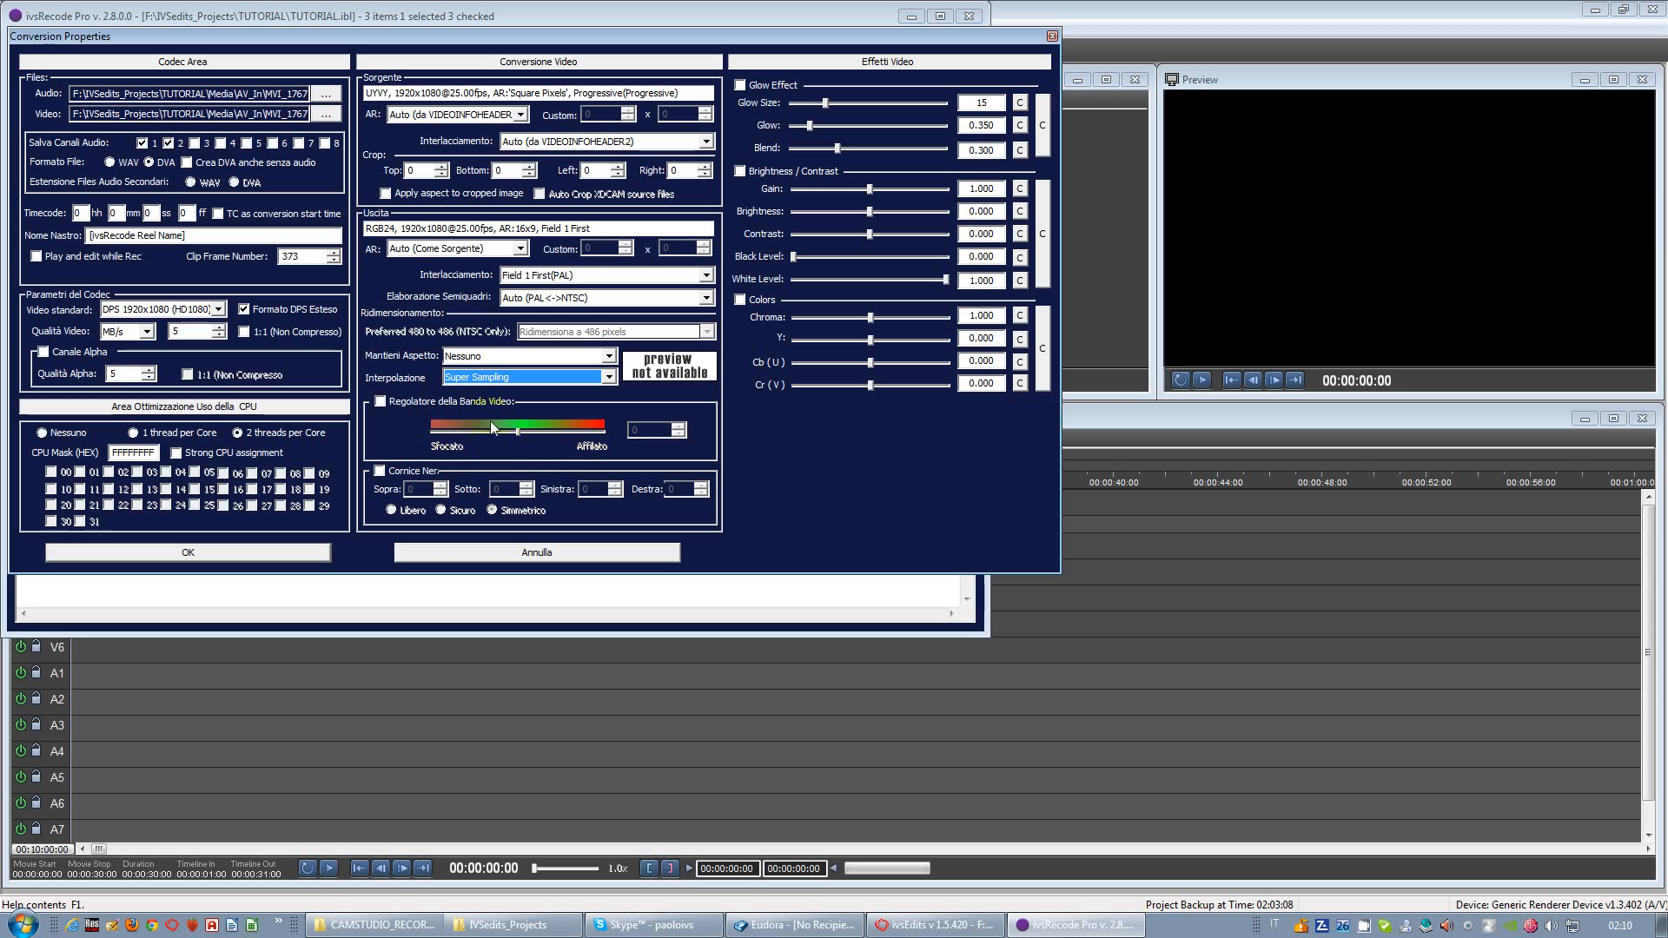
click(380, 402)
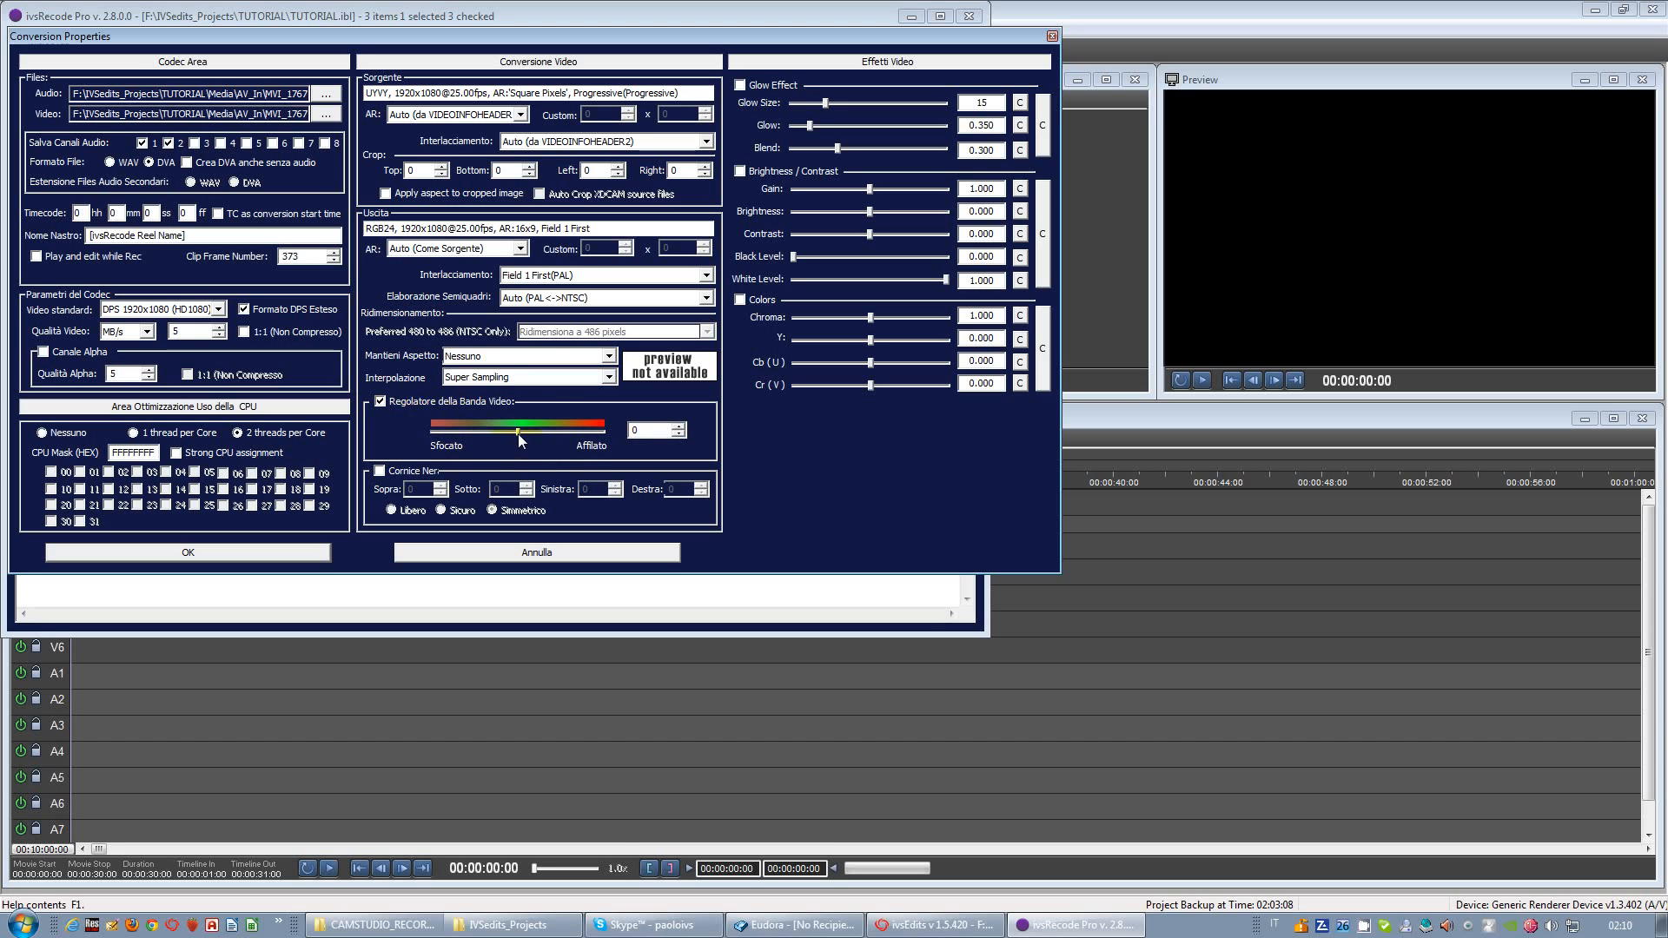
drag(518, 435, 472, 435)
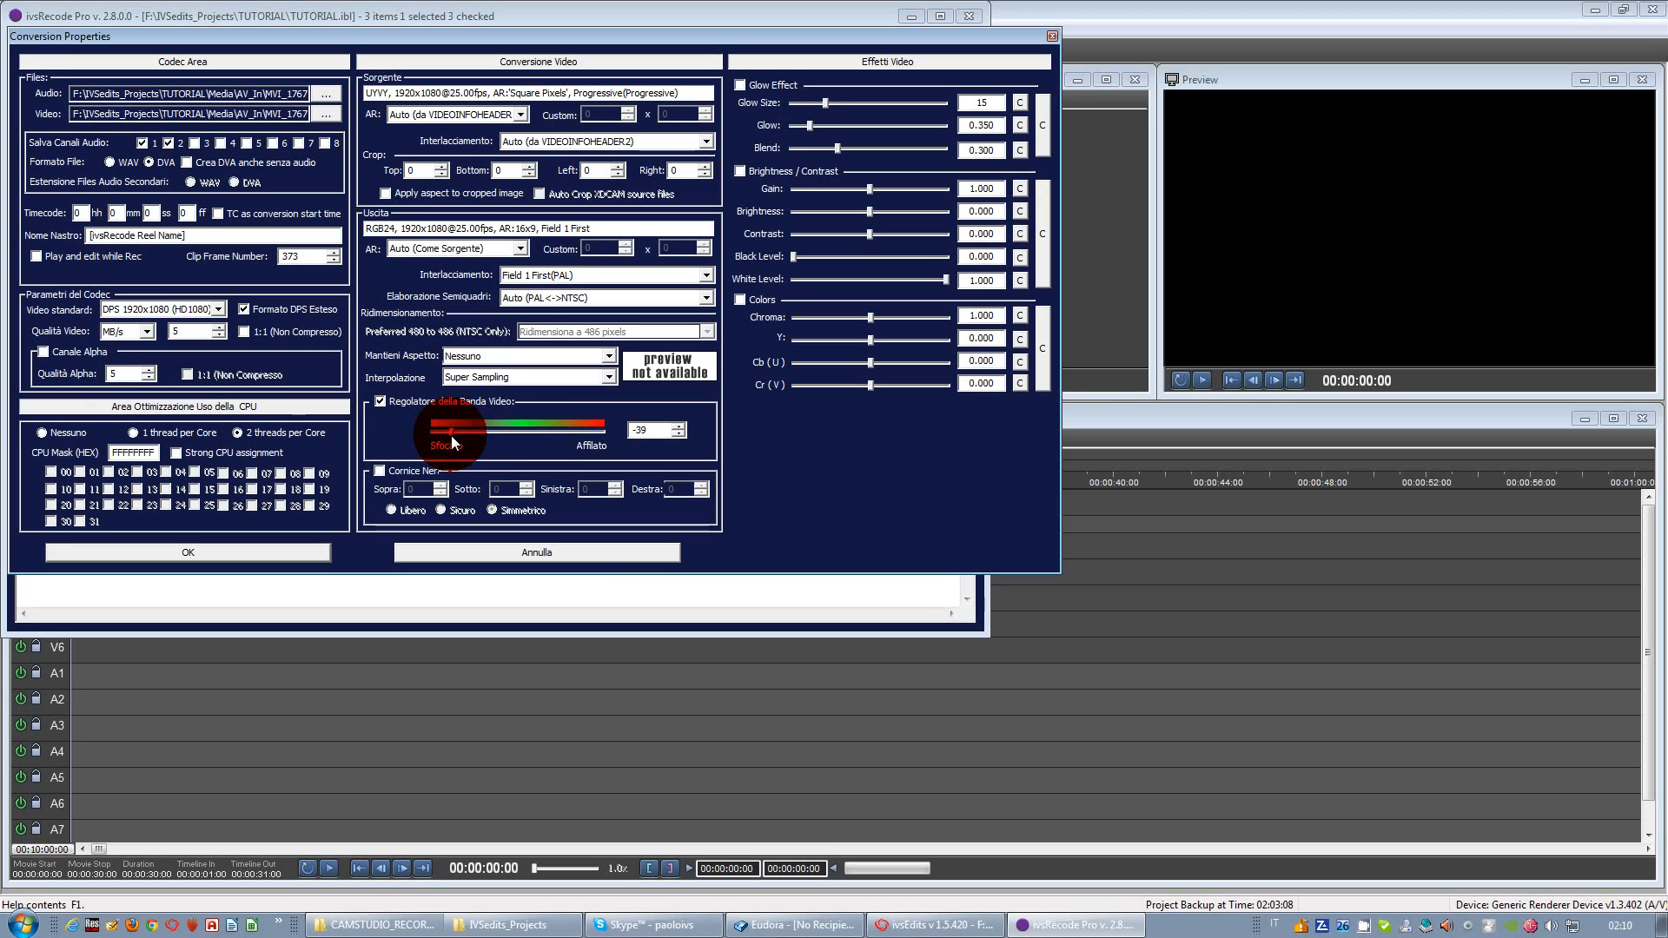
drag(453, 436, 549, 433)
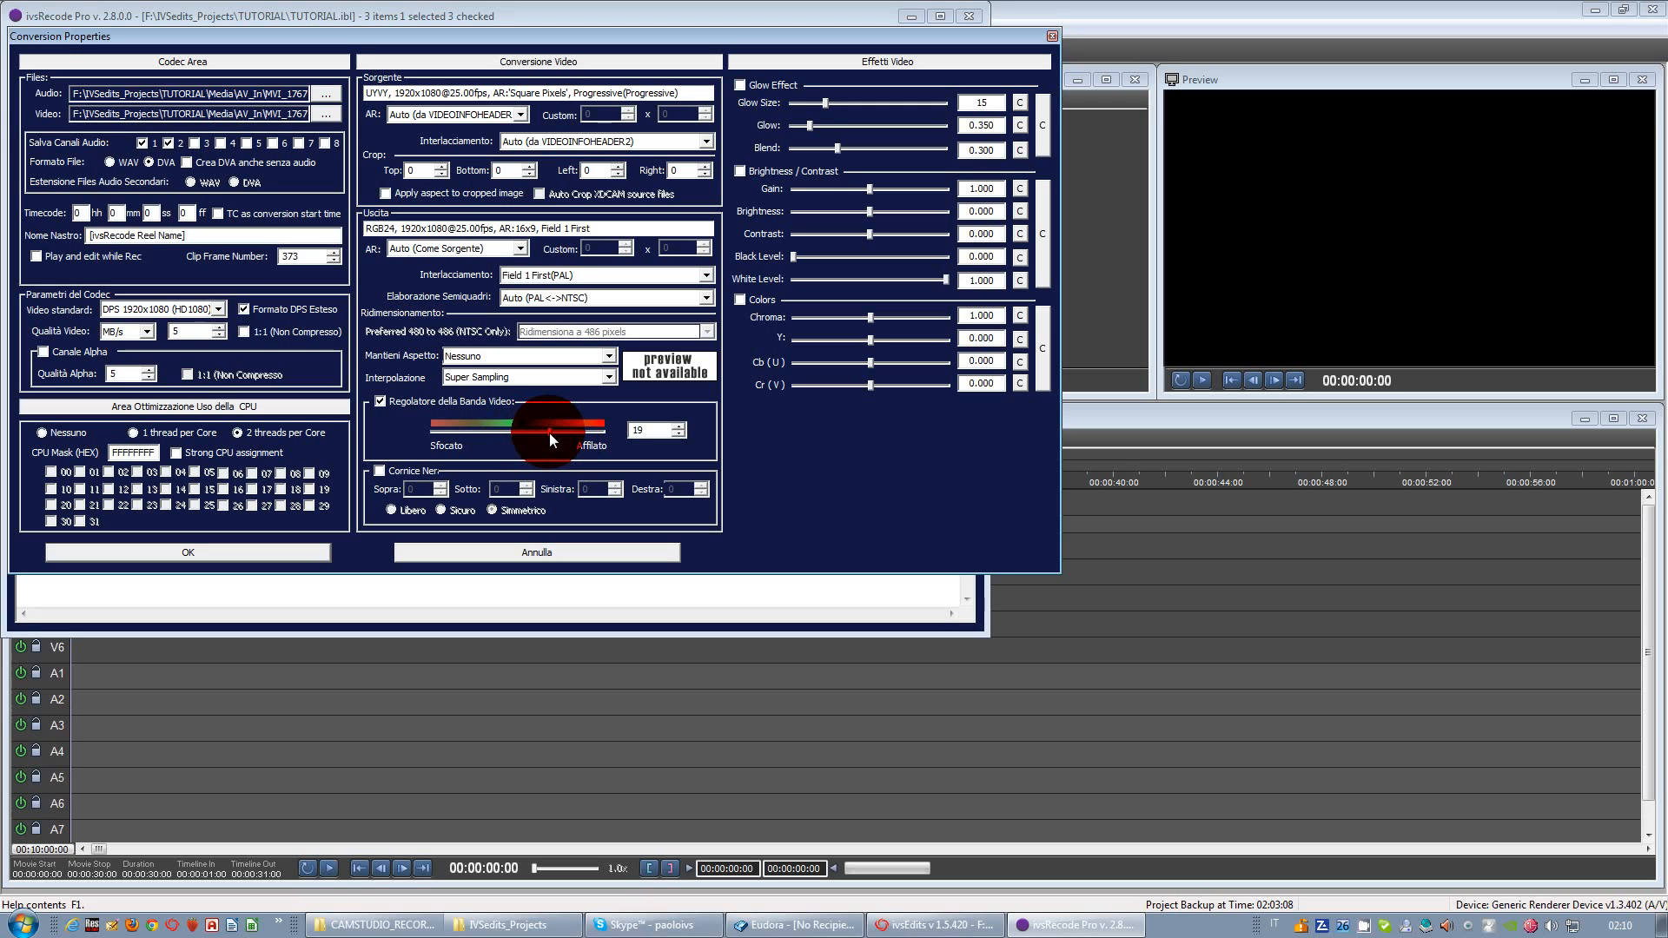
drag(549, 432, 517, 435)
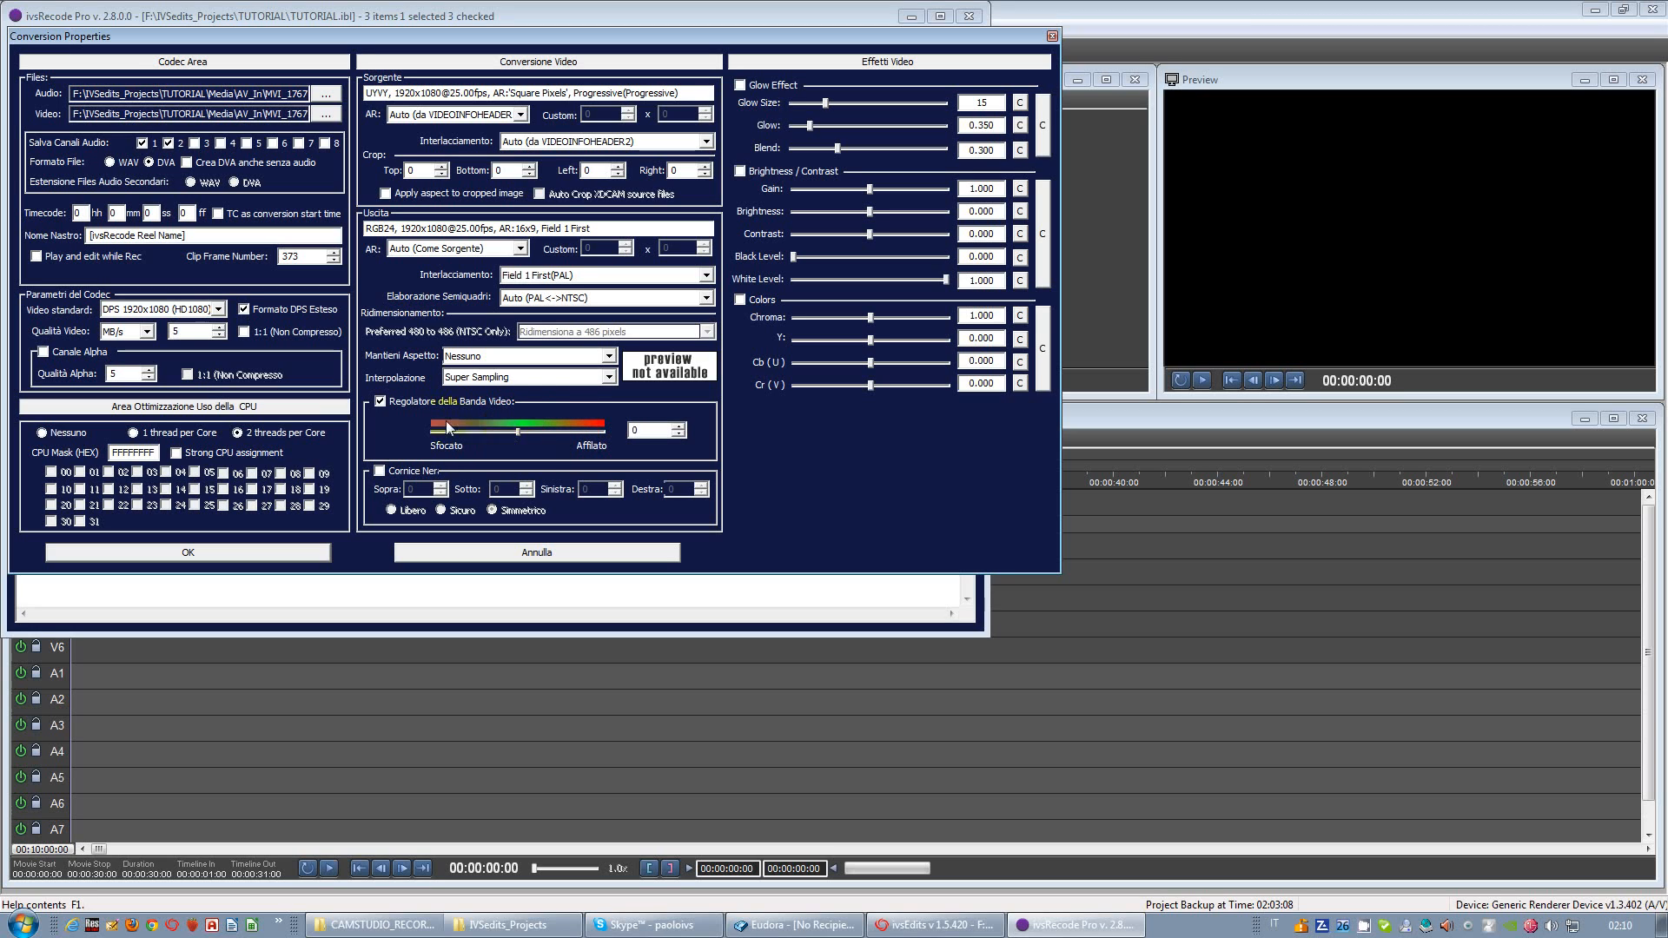
click(380, 402)
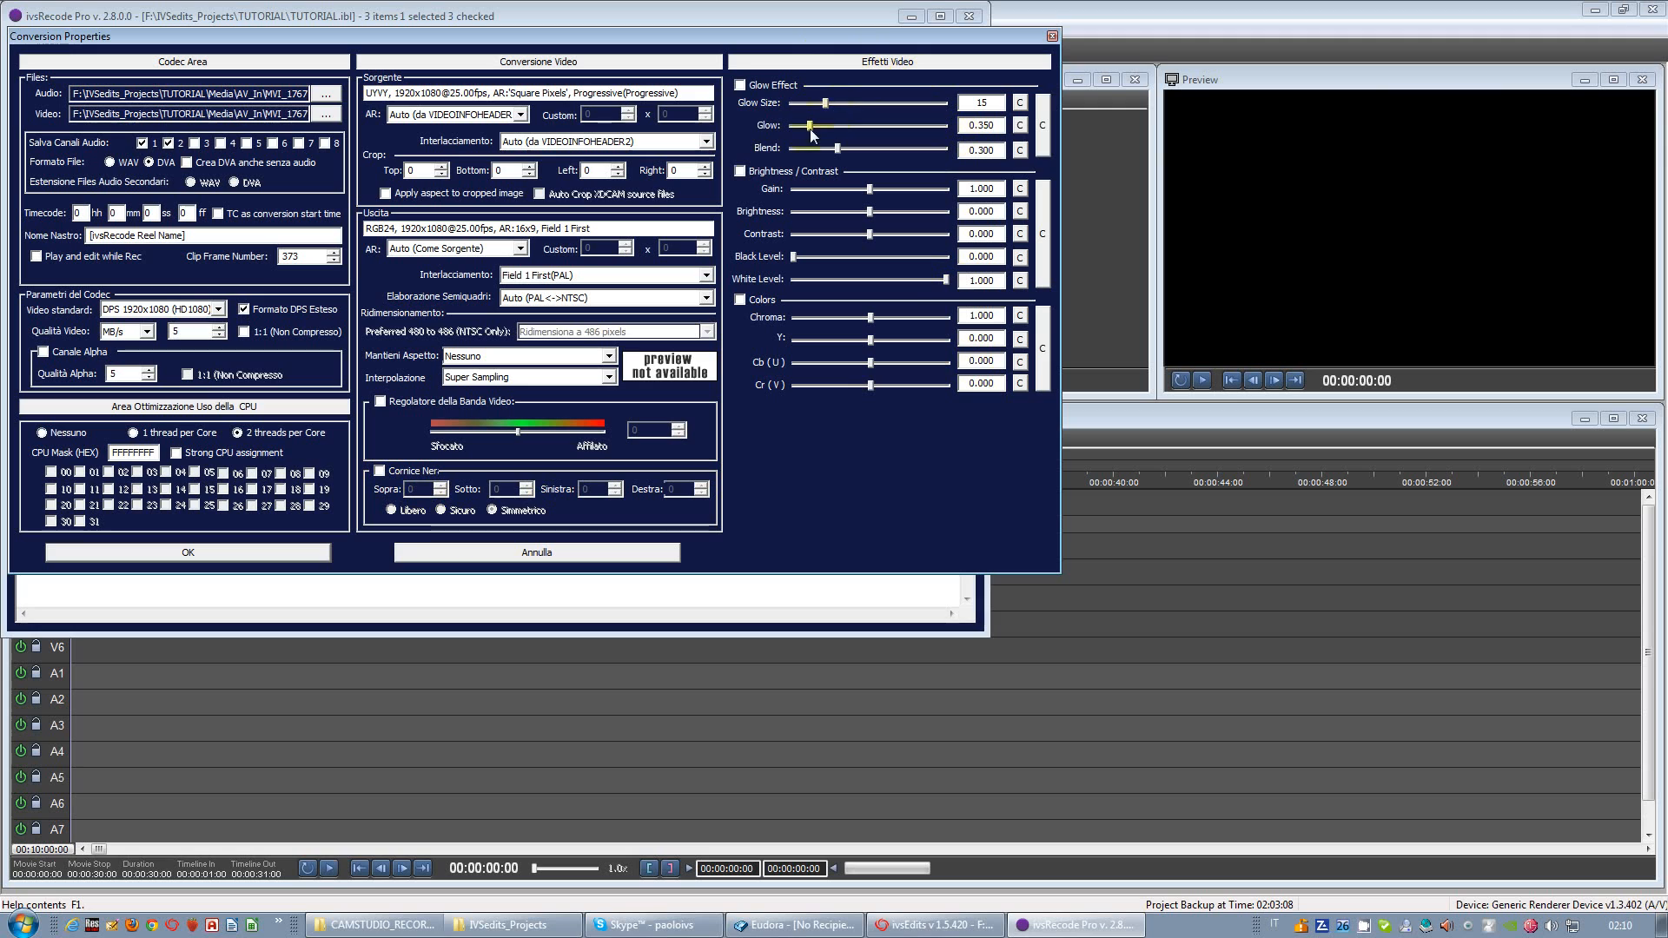
Step: Leave the Glow Effect disabled and accept the conversion properties of MVI_1767
click(741, 87)
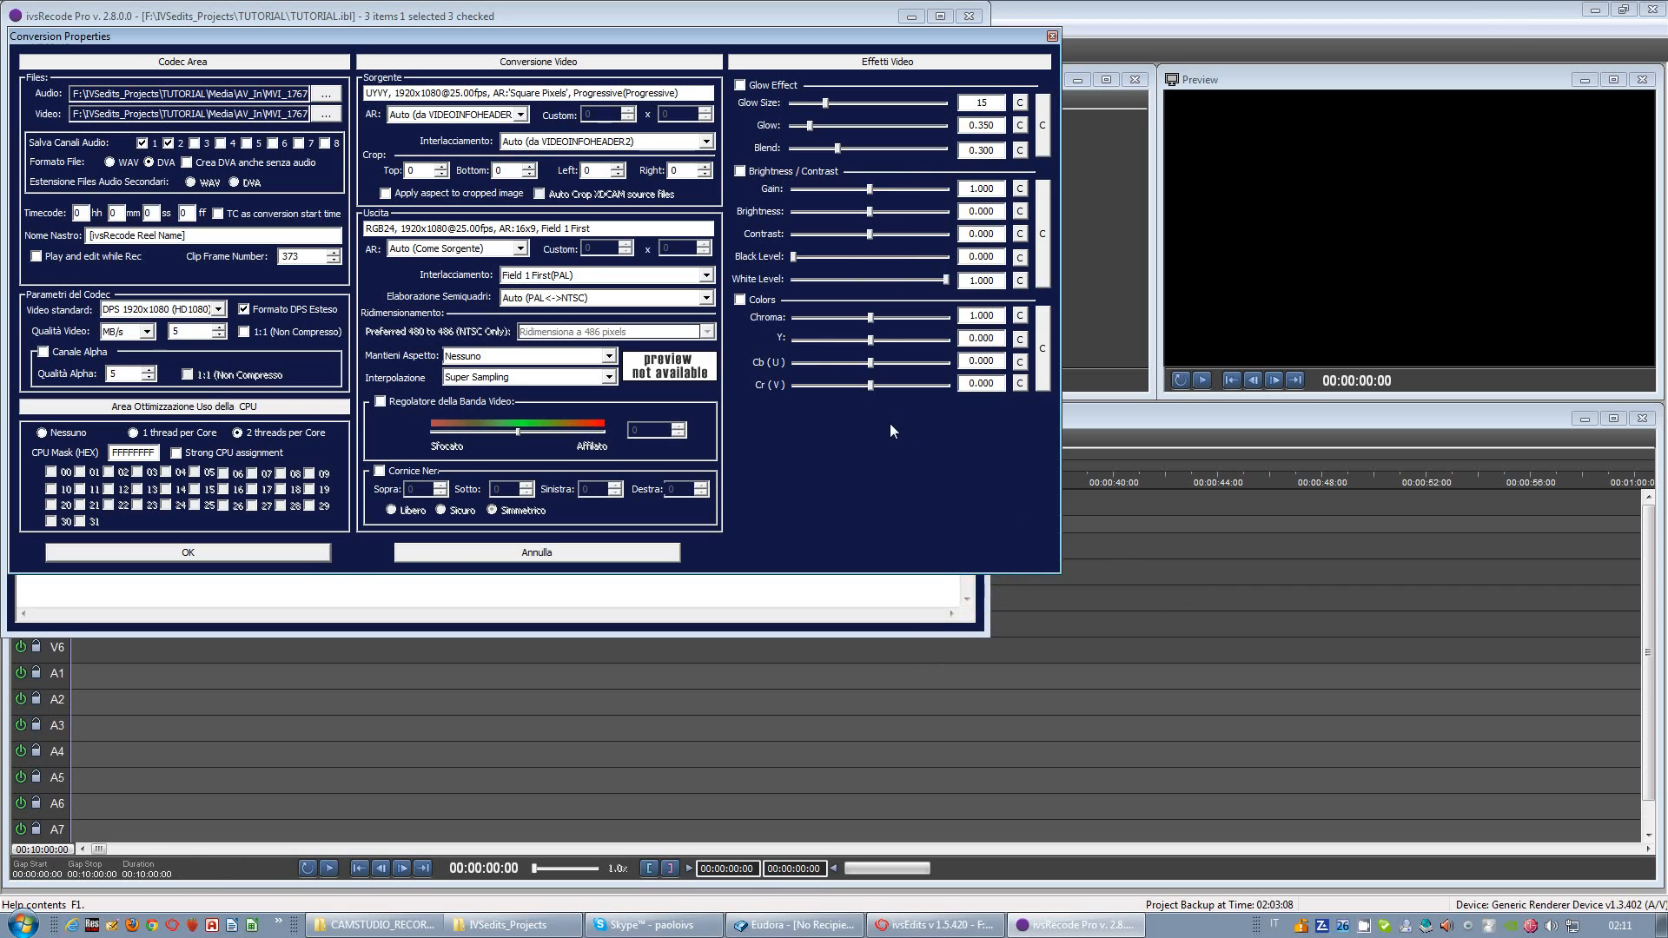
click(276, 554)
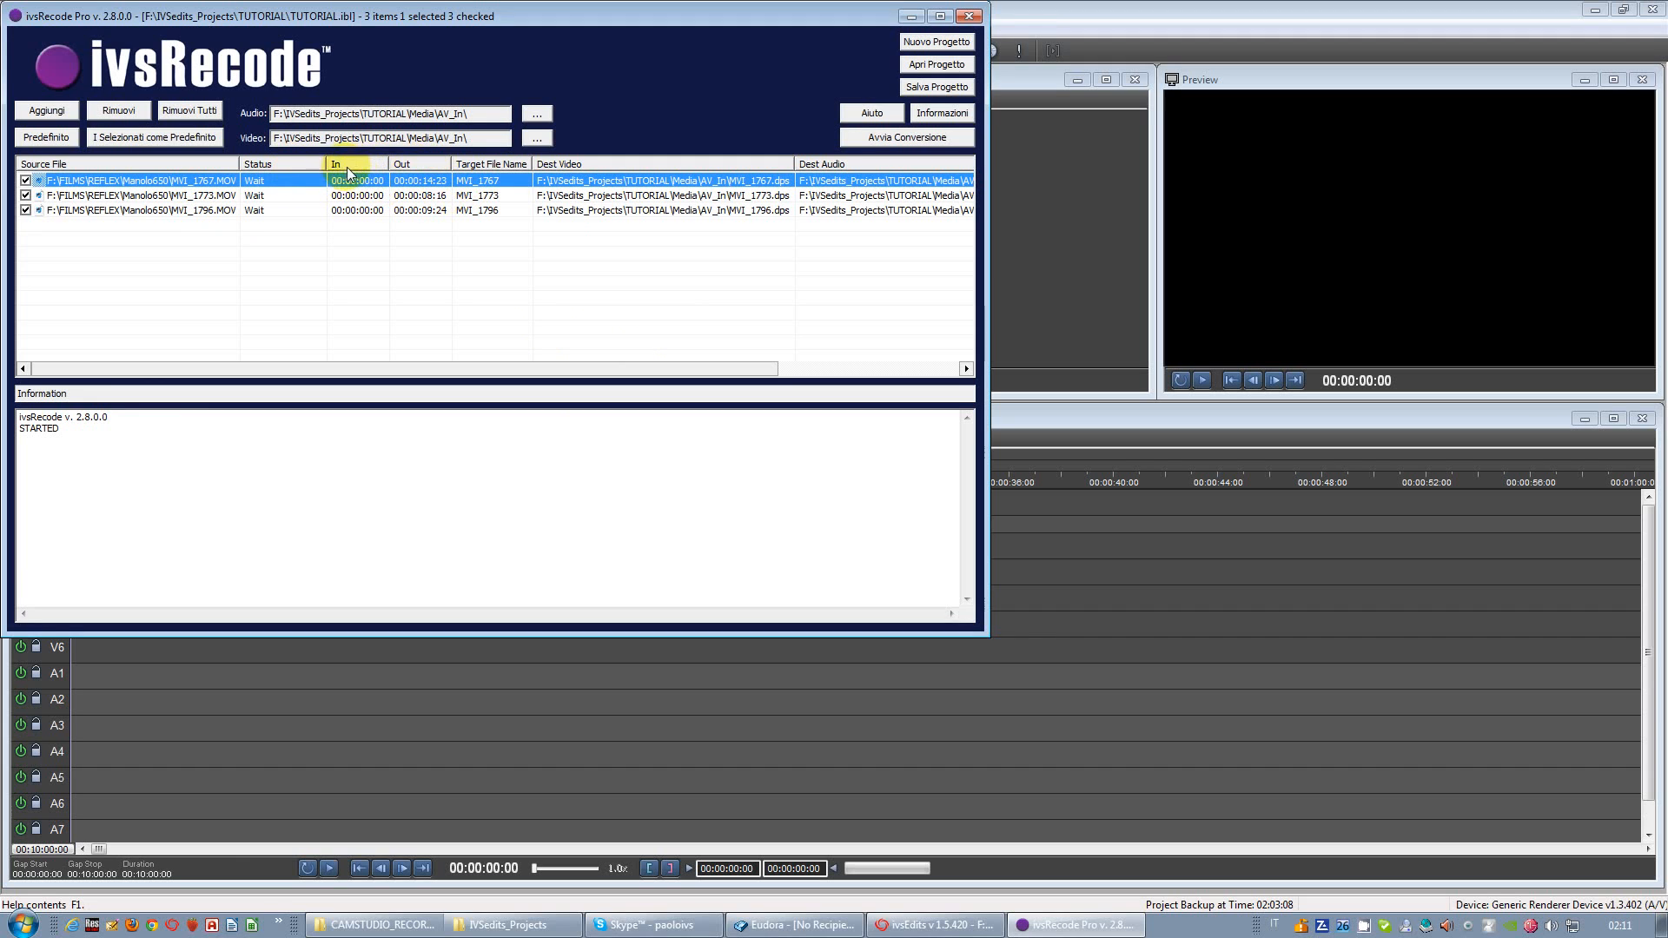
Step: Try trimming MVI_1767 with an in point of 00:00:02:24 and an out point of 00:00:07:02 in the Trimmer
click(389, 185)
double_click(389, 185)
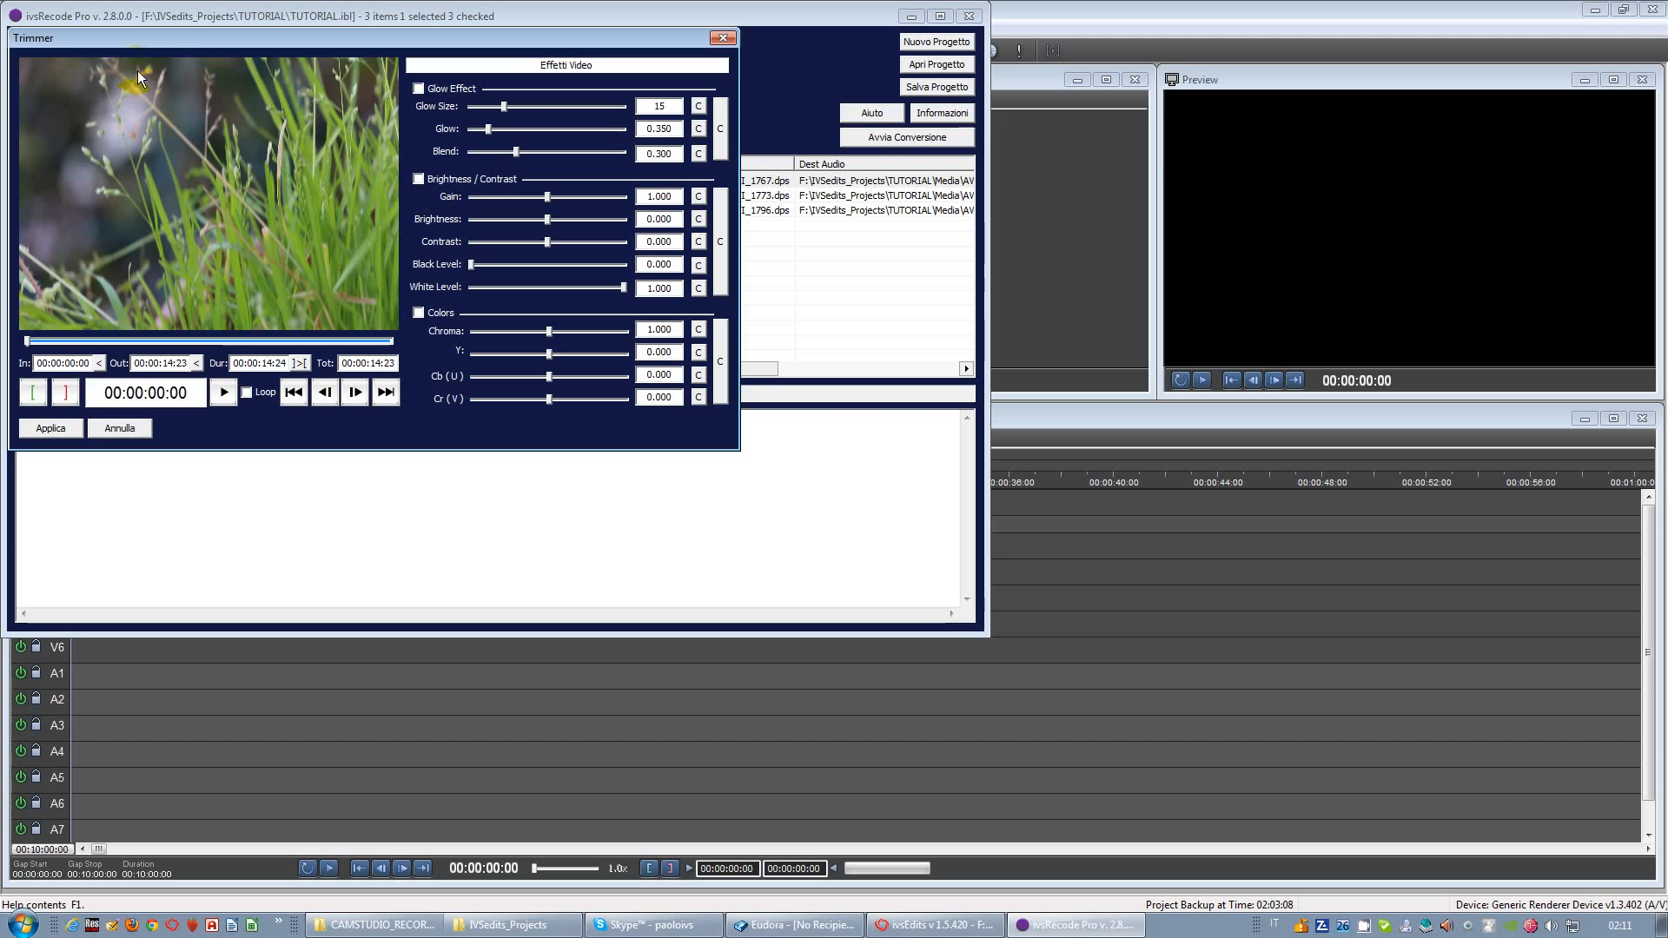
drag(28, 342, 99, 350)
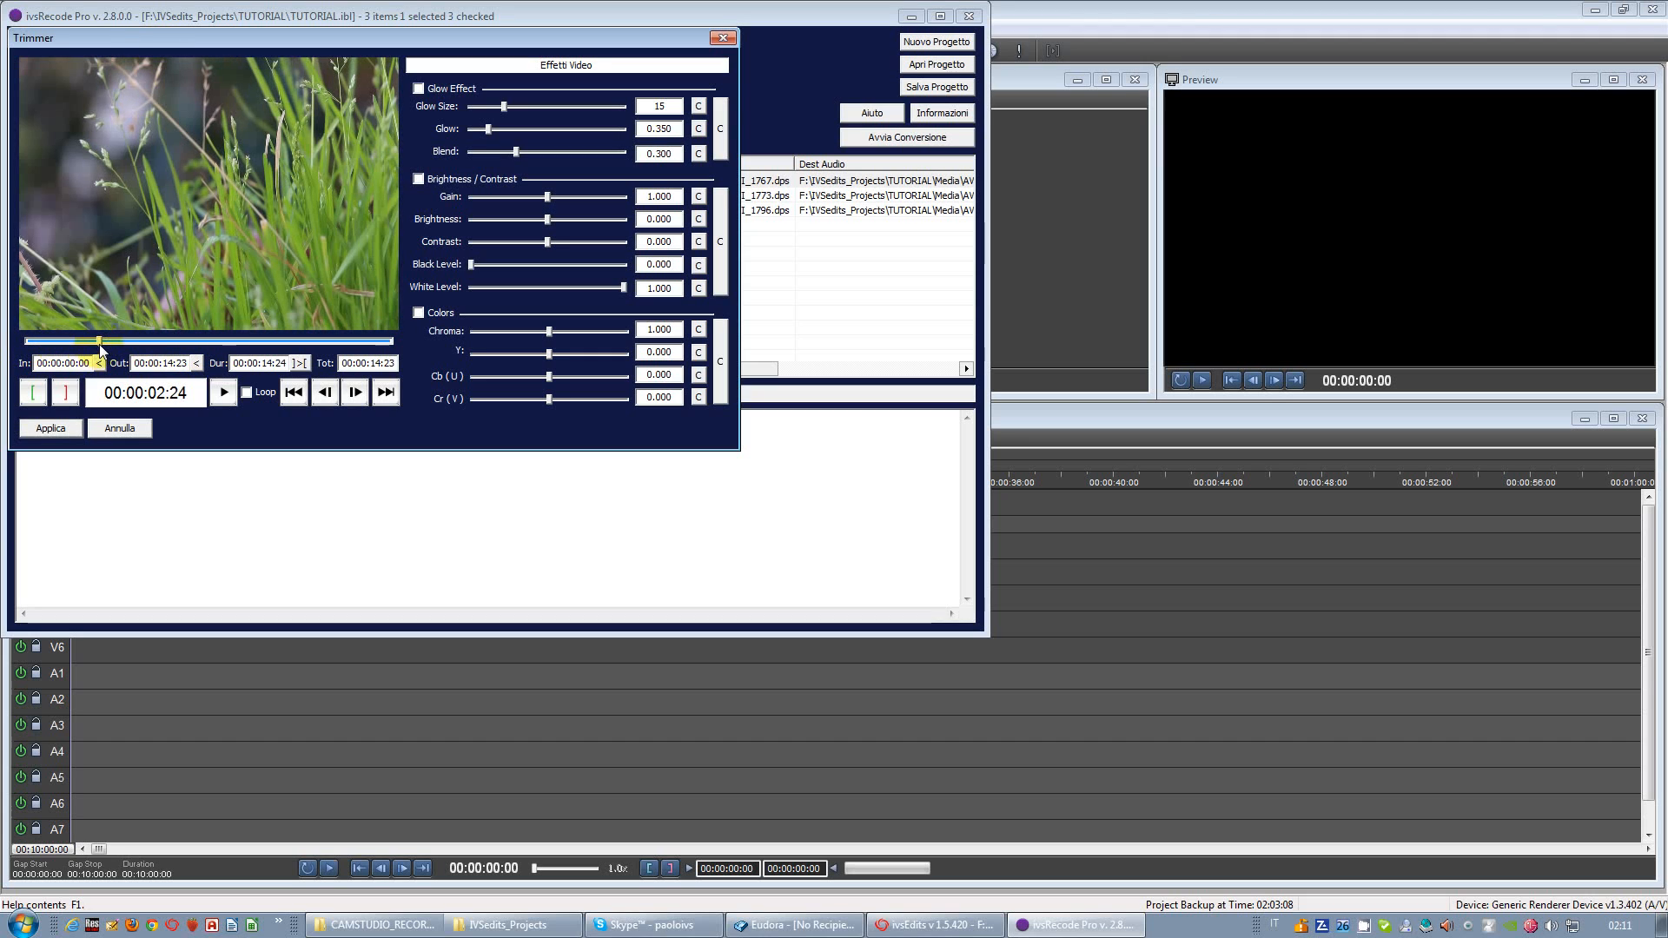
click(39, 393)
drag(99, 341, 201, 345)
click(73, 398)
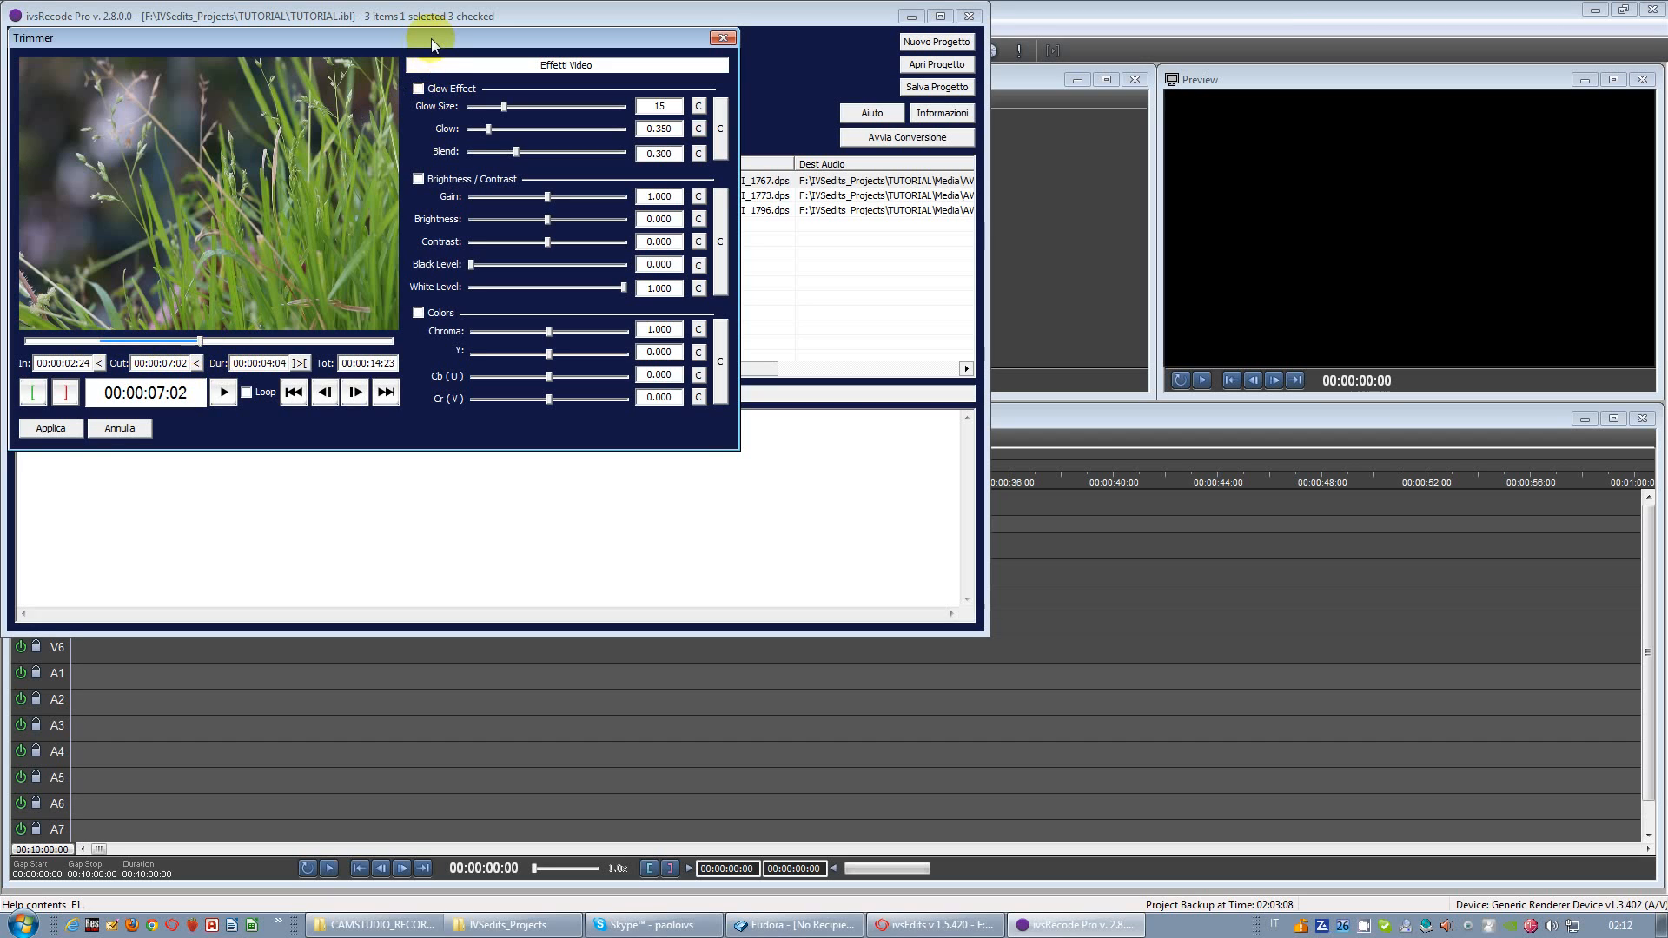
Step: Toggle the Glow Effect on and off for MVI_1767, and close the Trimmer without applying the changes
click(425, 90)
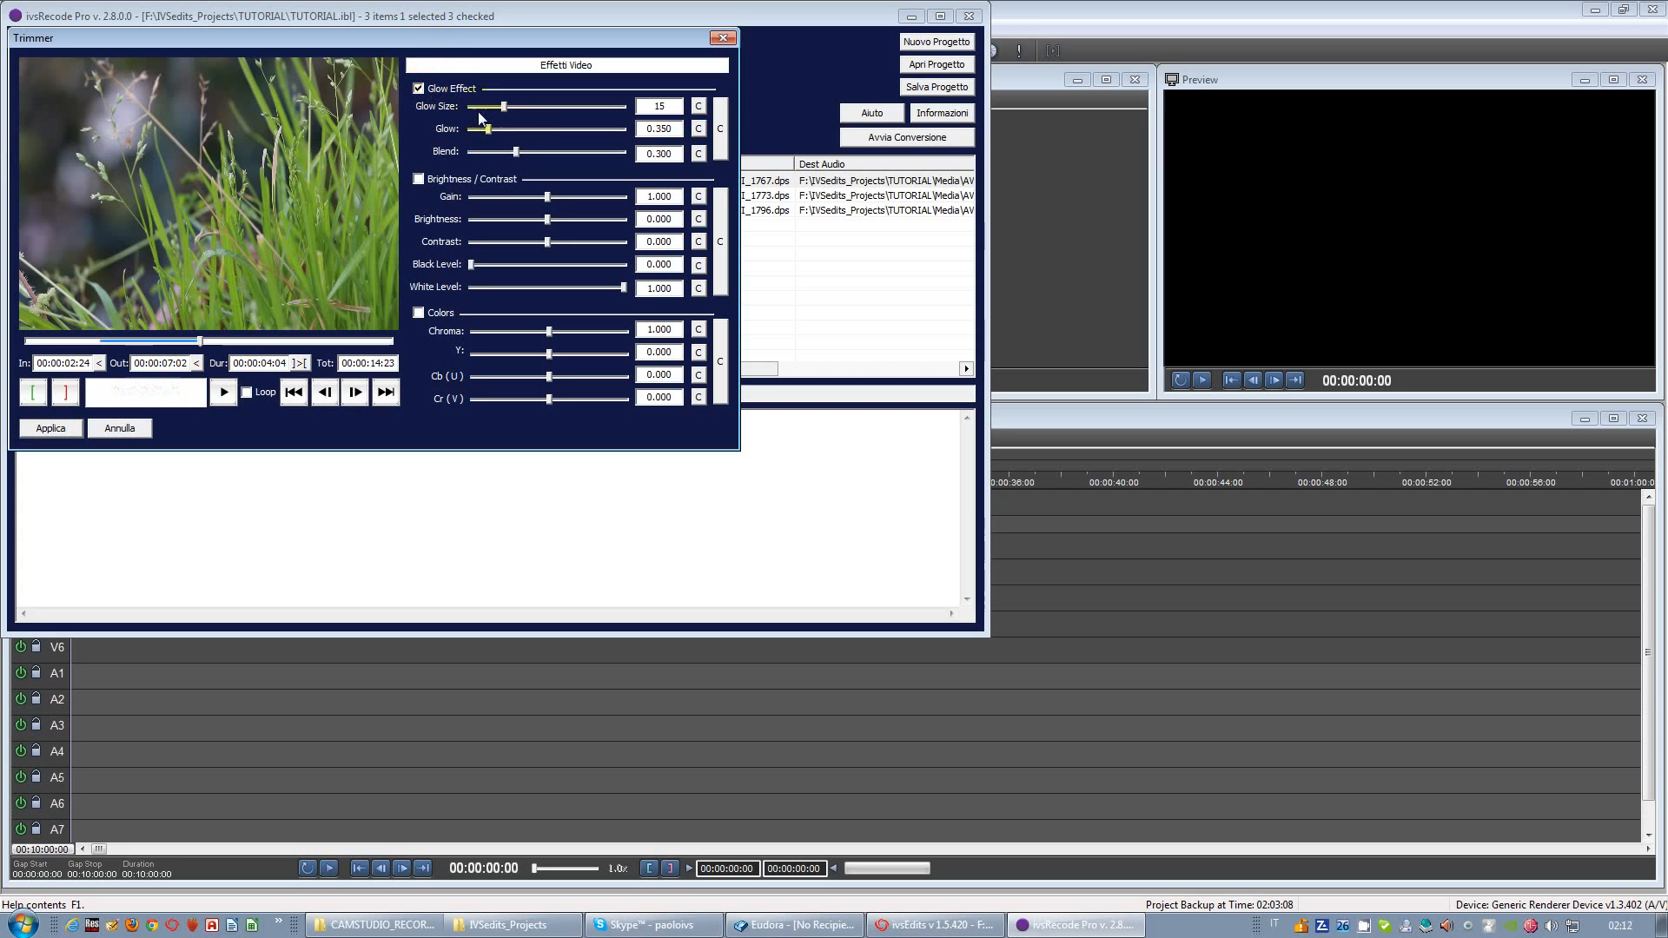
click(418, 89)
click(725, 38)
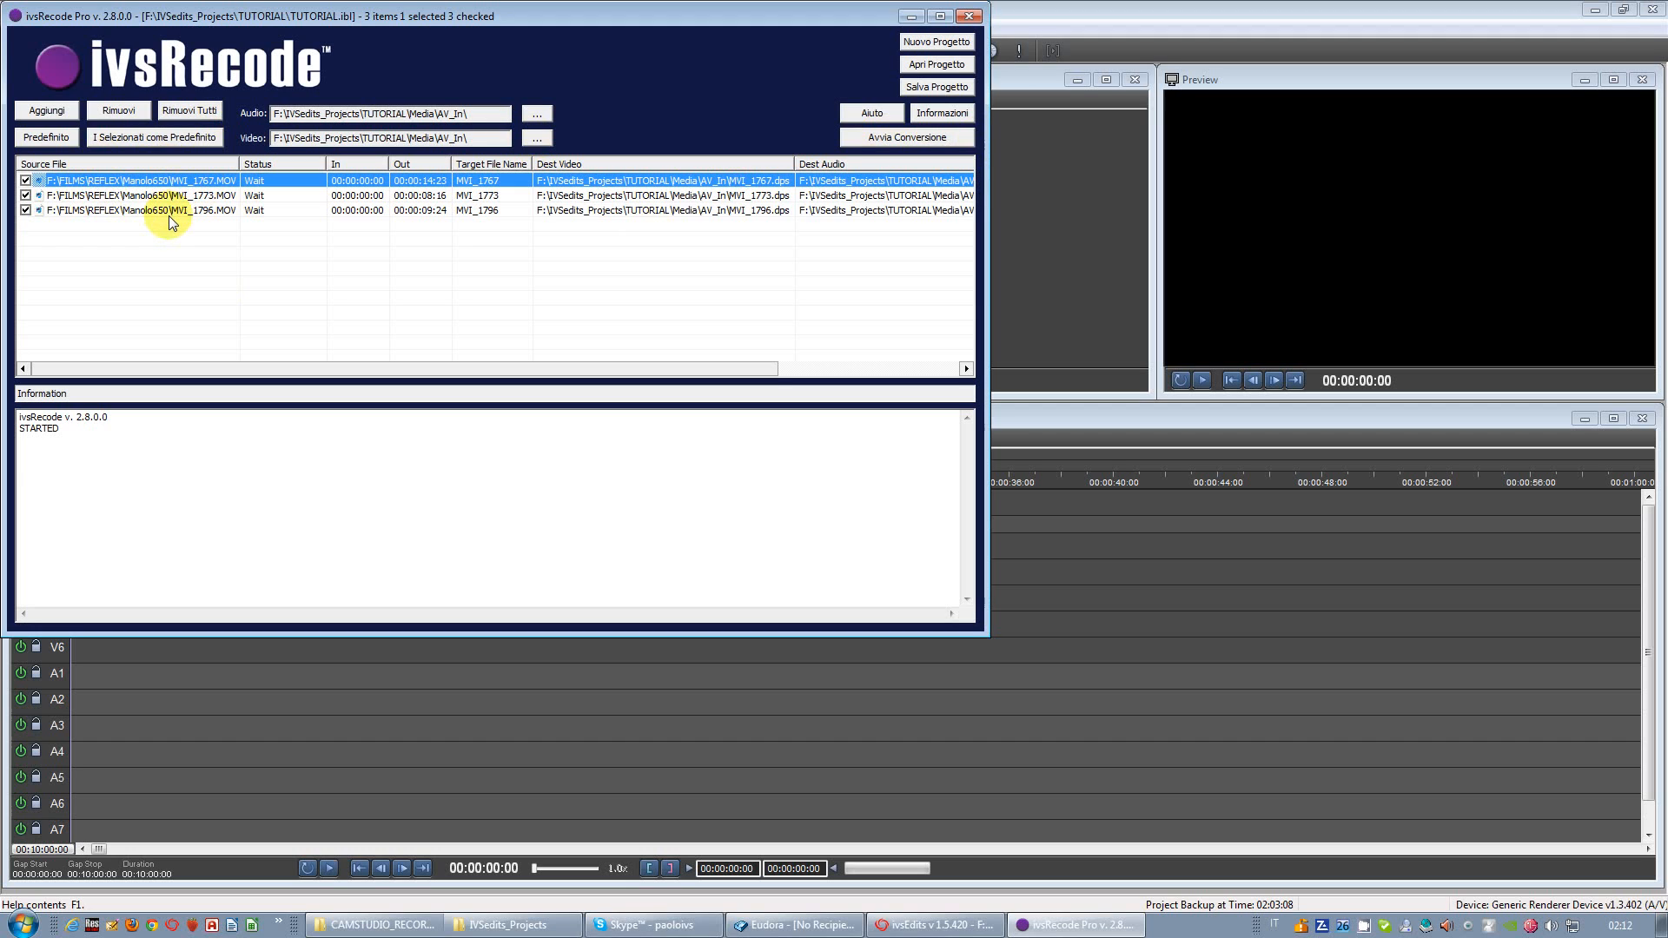
Step: Review the default conversion properties and those of MVI_1773, closing both dialogs without editing any values
click(56, 137)
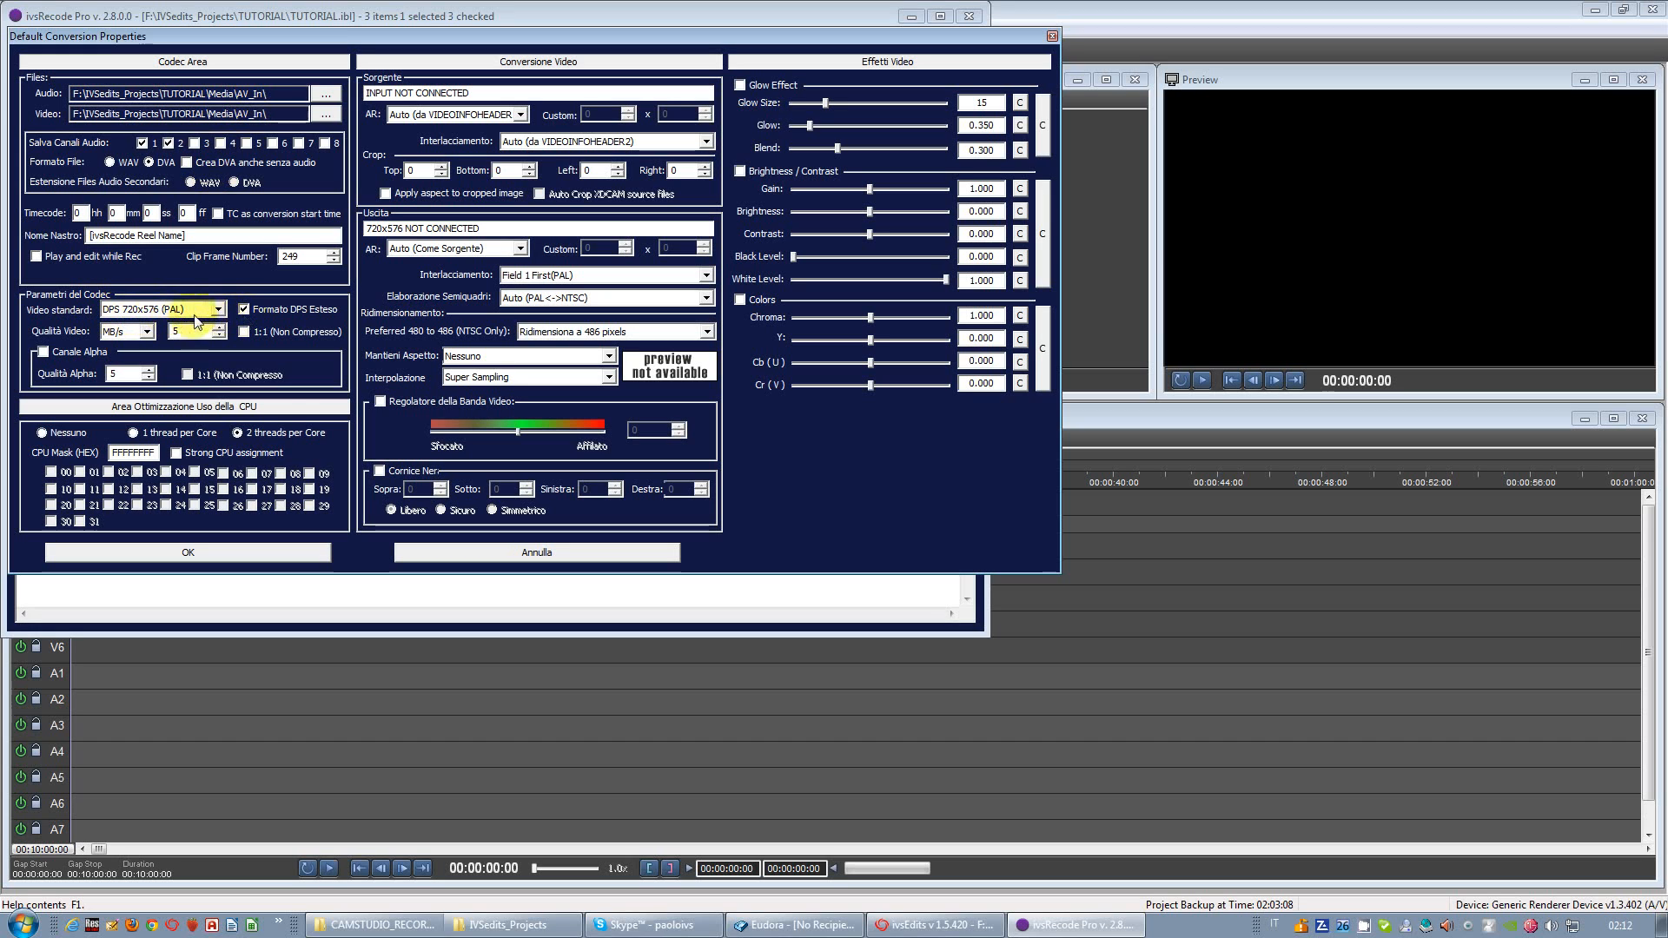
click(214, 553)
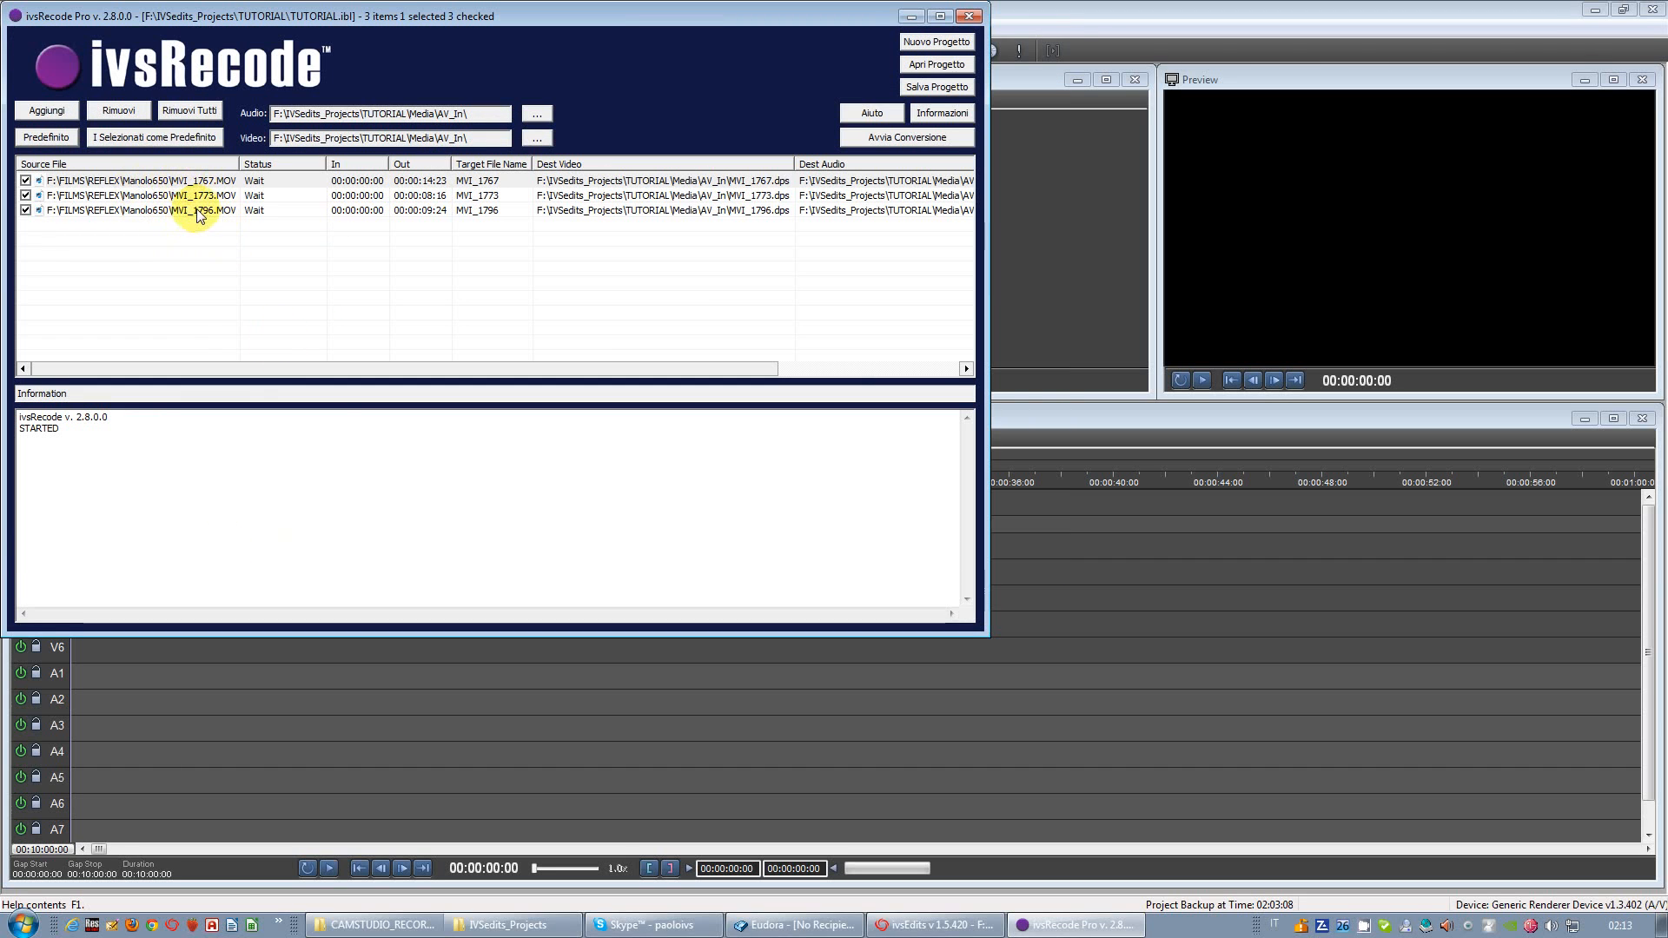
click(141, 198)
double_click(141, 198)
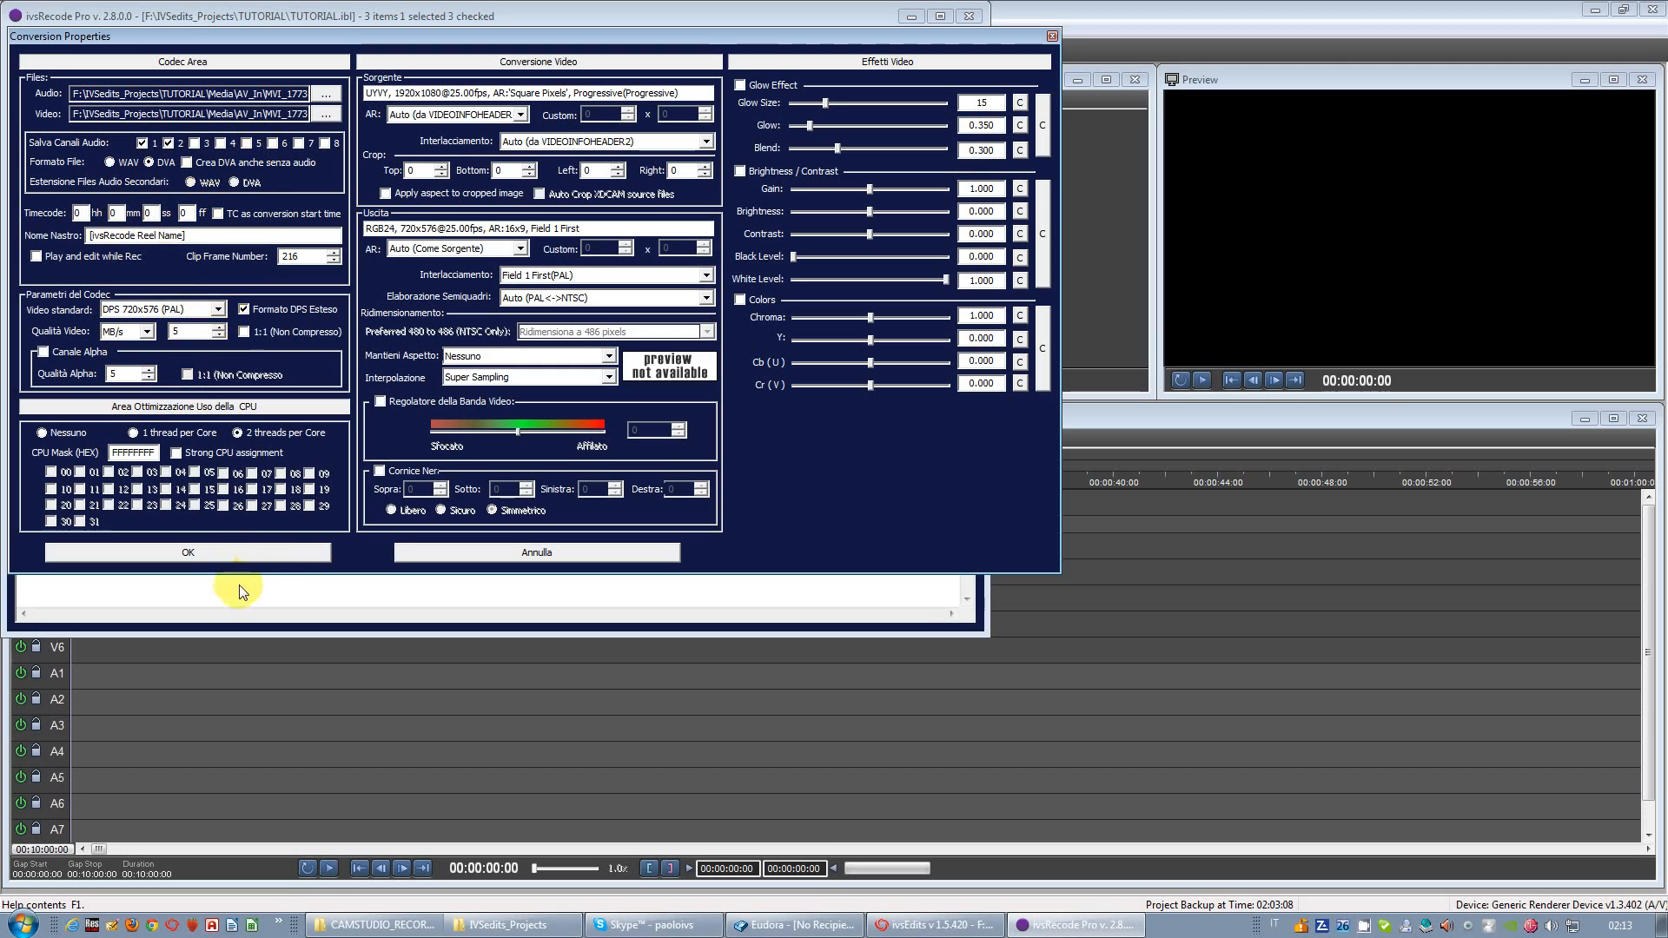
click(254, 554)
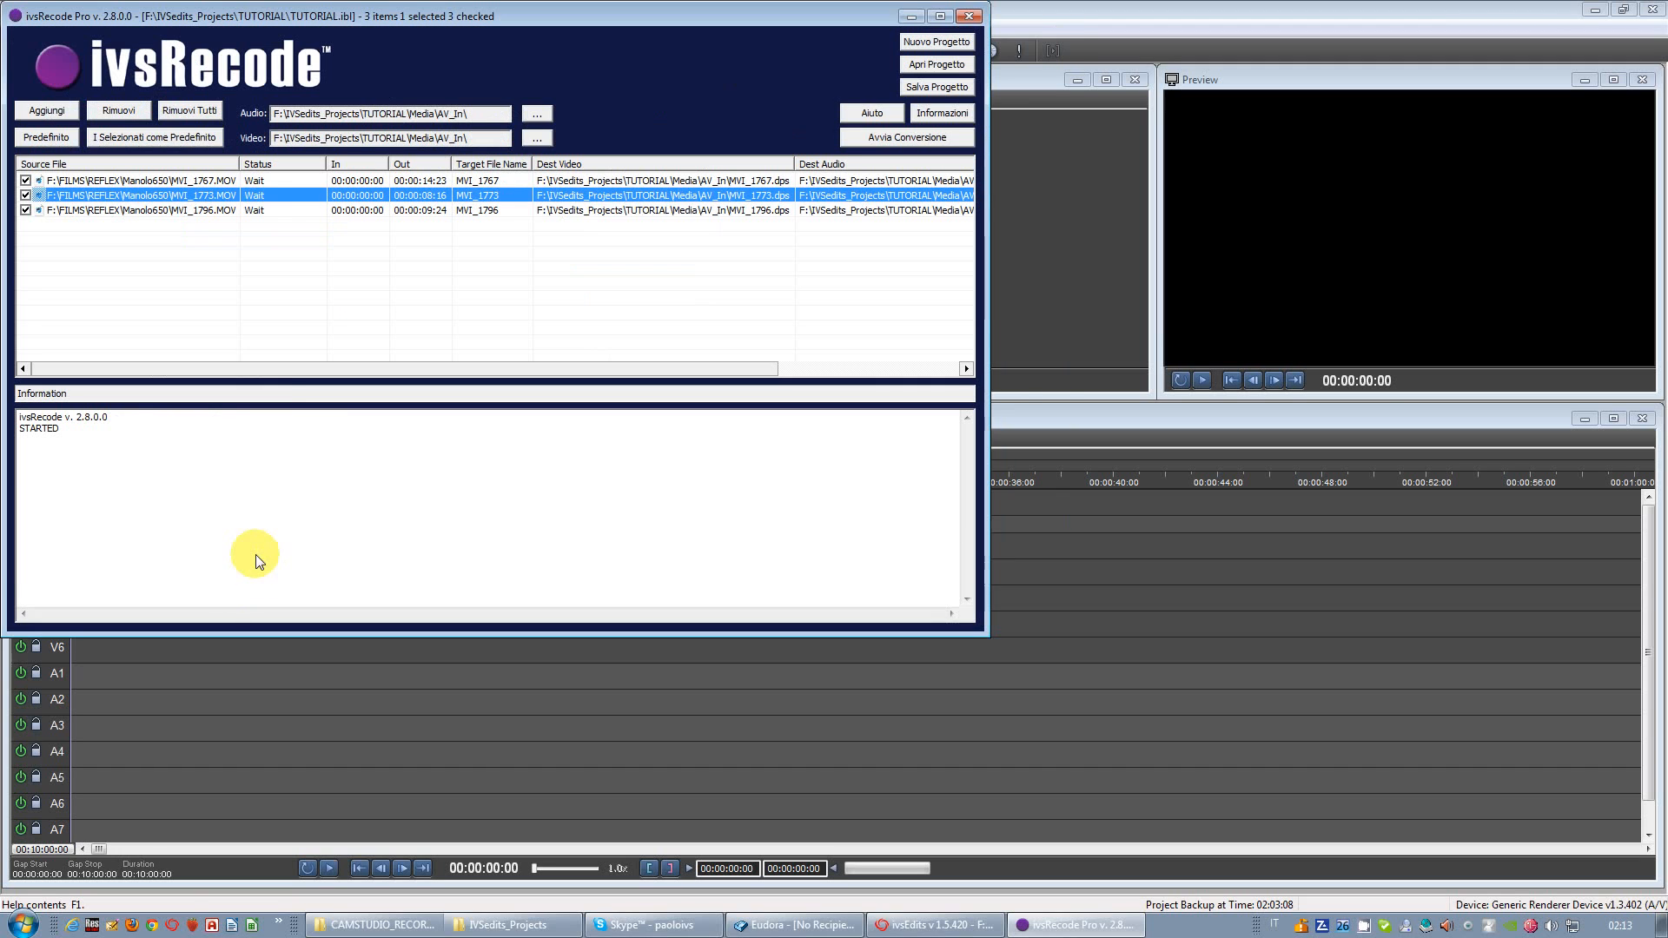
Step: Apply the default conversion properties to all three clips, MVI_1767, MVI_1773 and MVI_1796
click(70, 139)
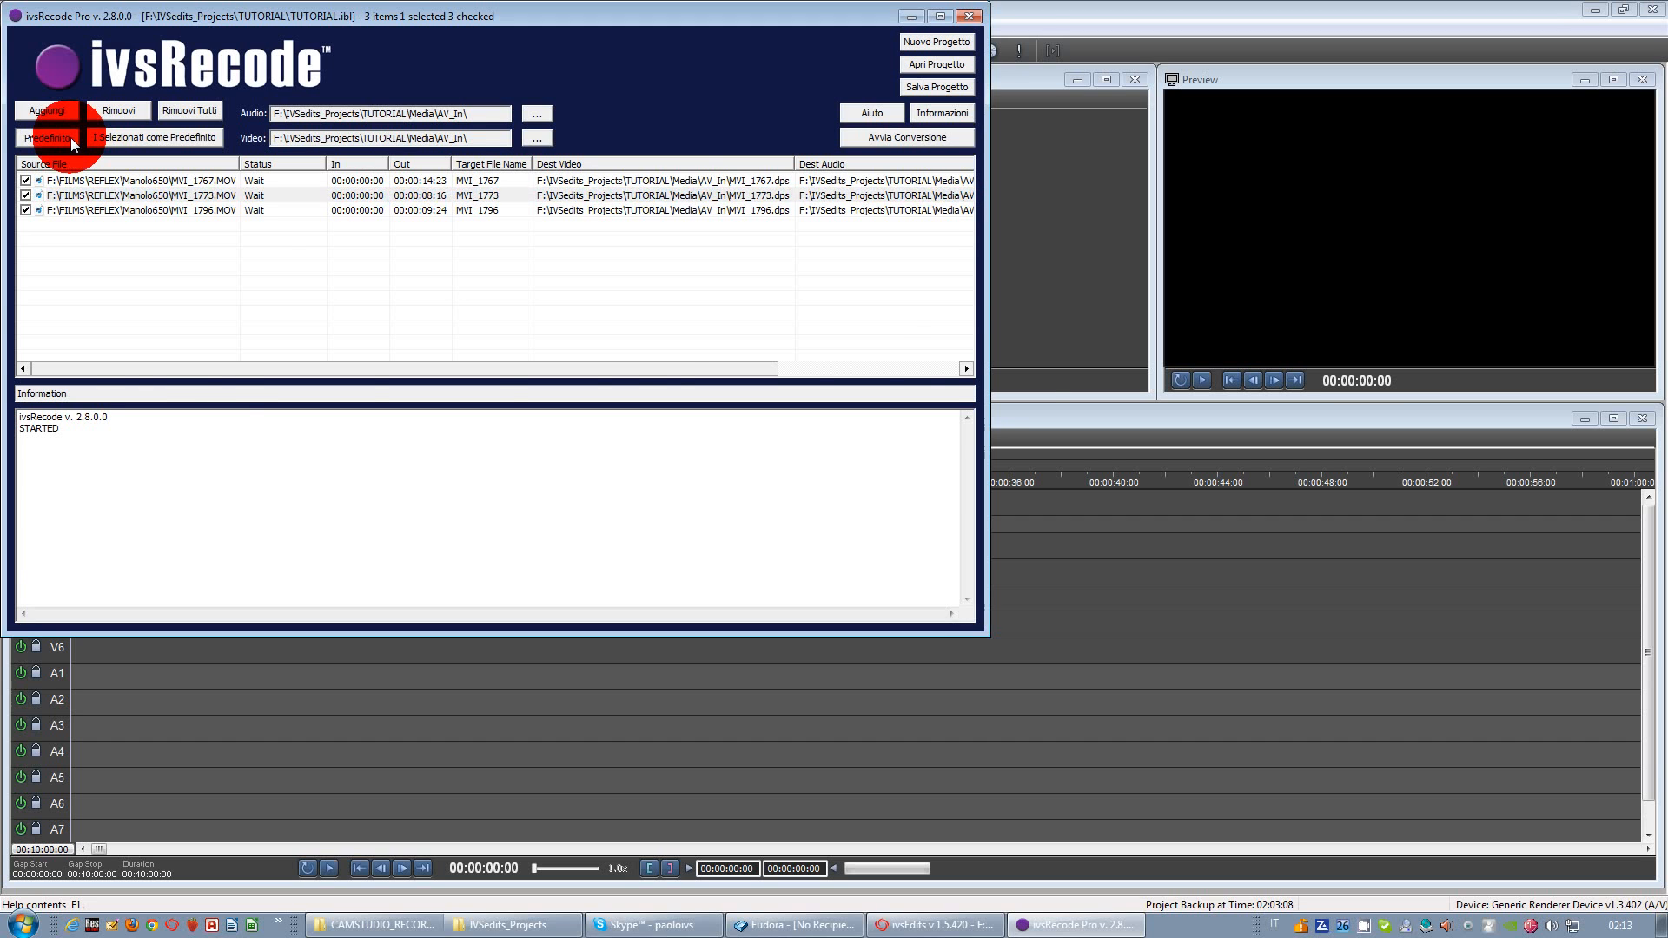
click(513, 560)
click(188, 182)
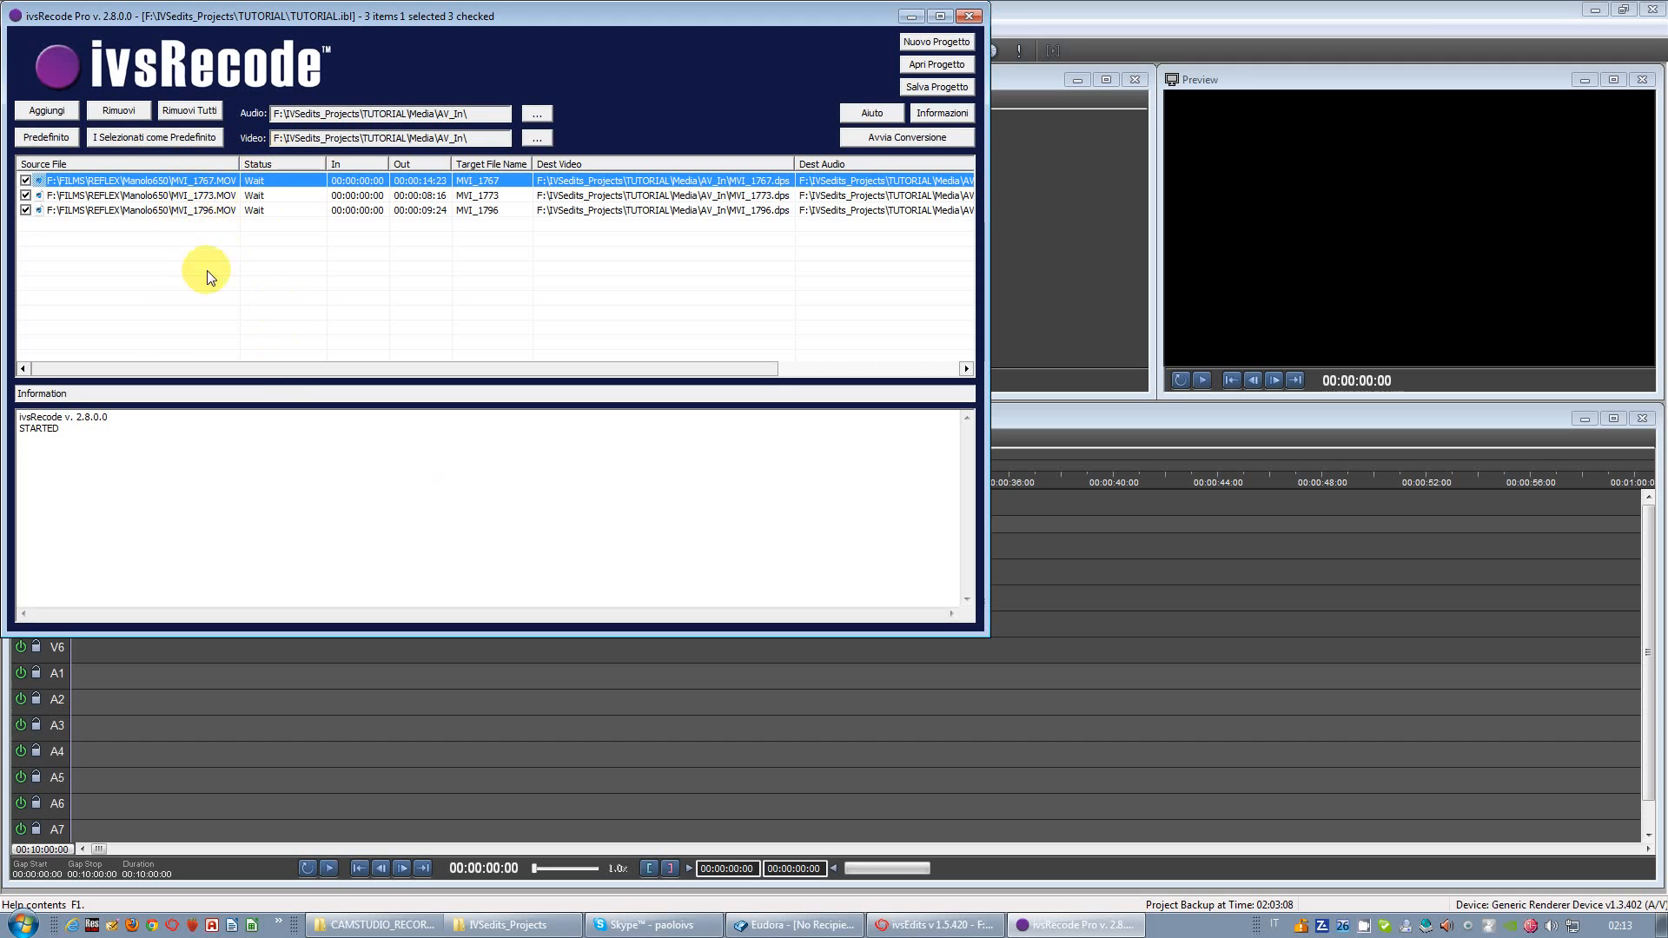
shift+click(219, 212)
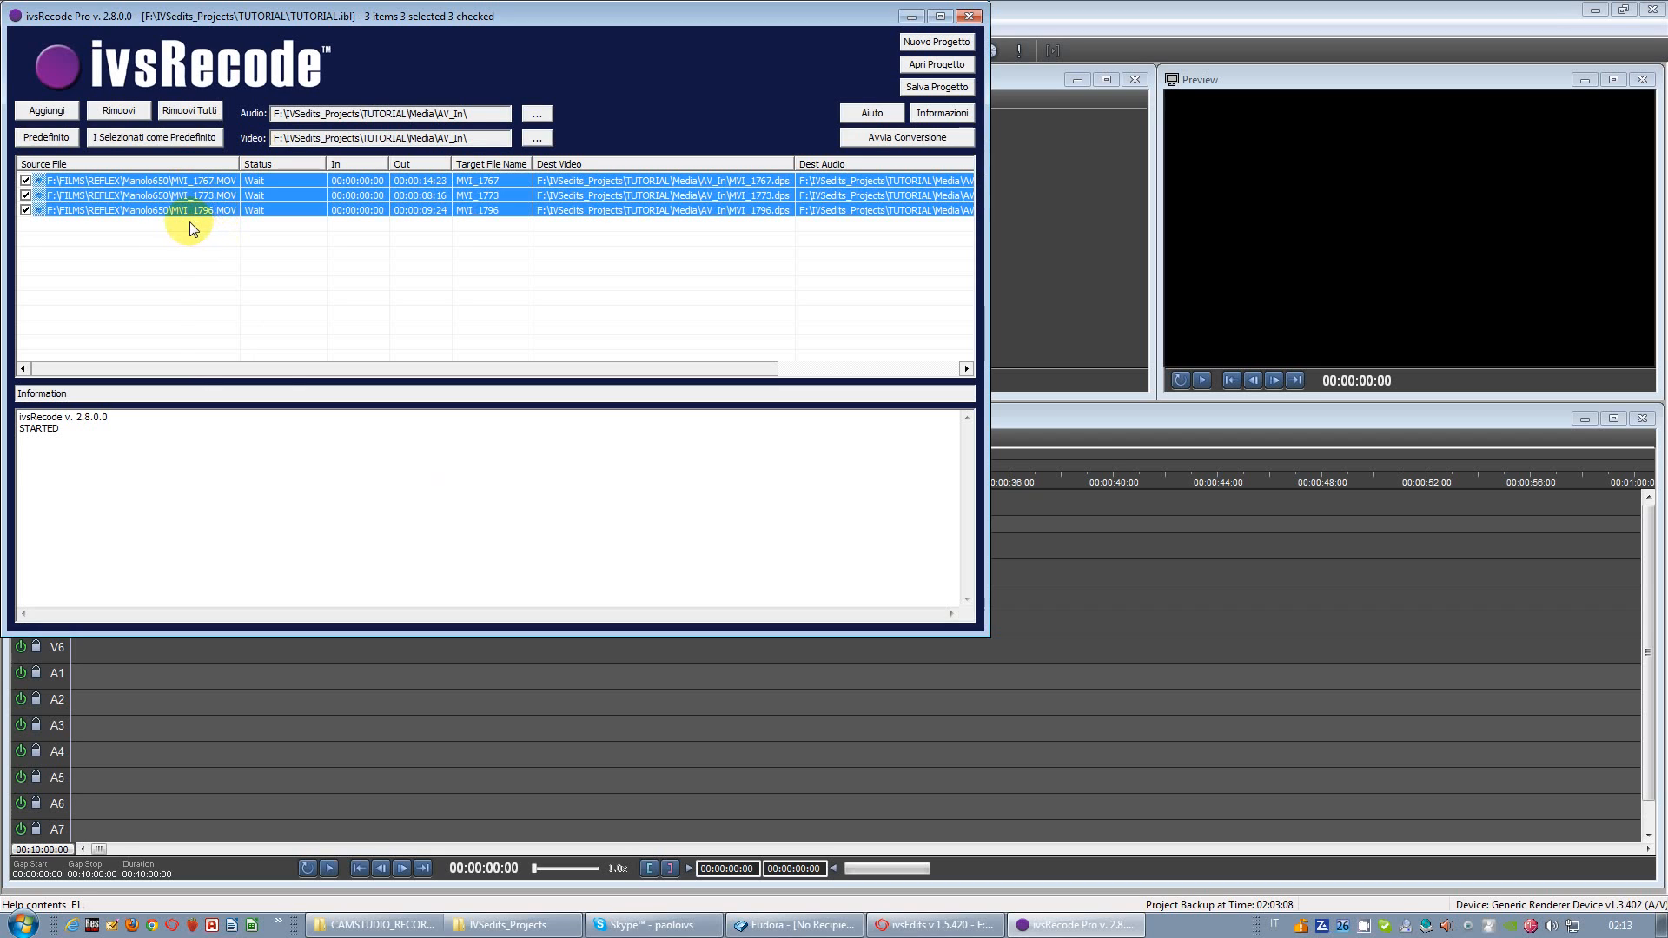
click(157, 141)
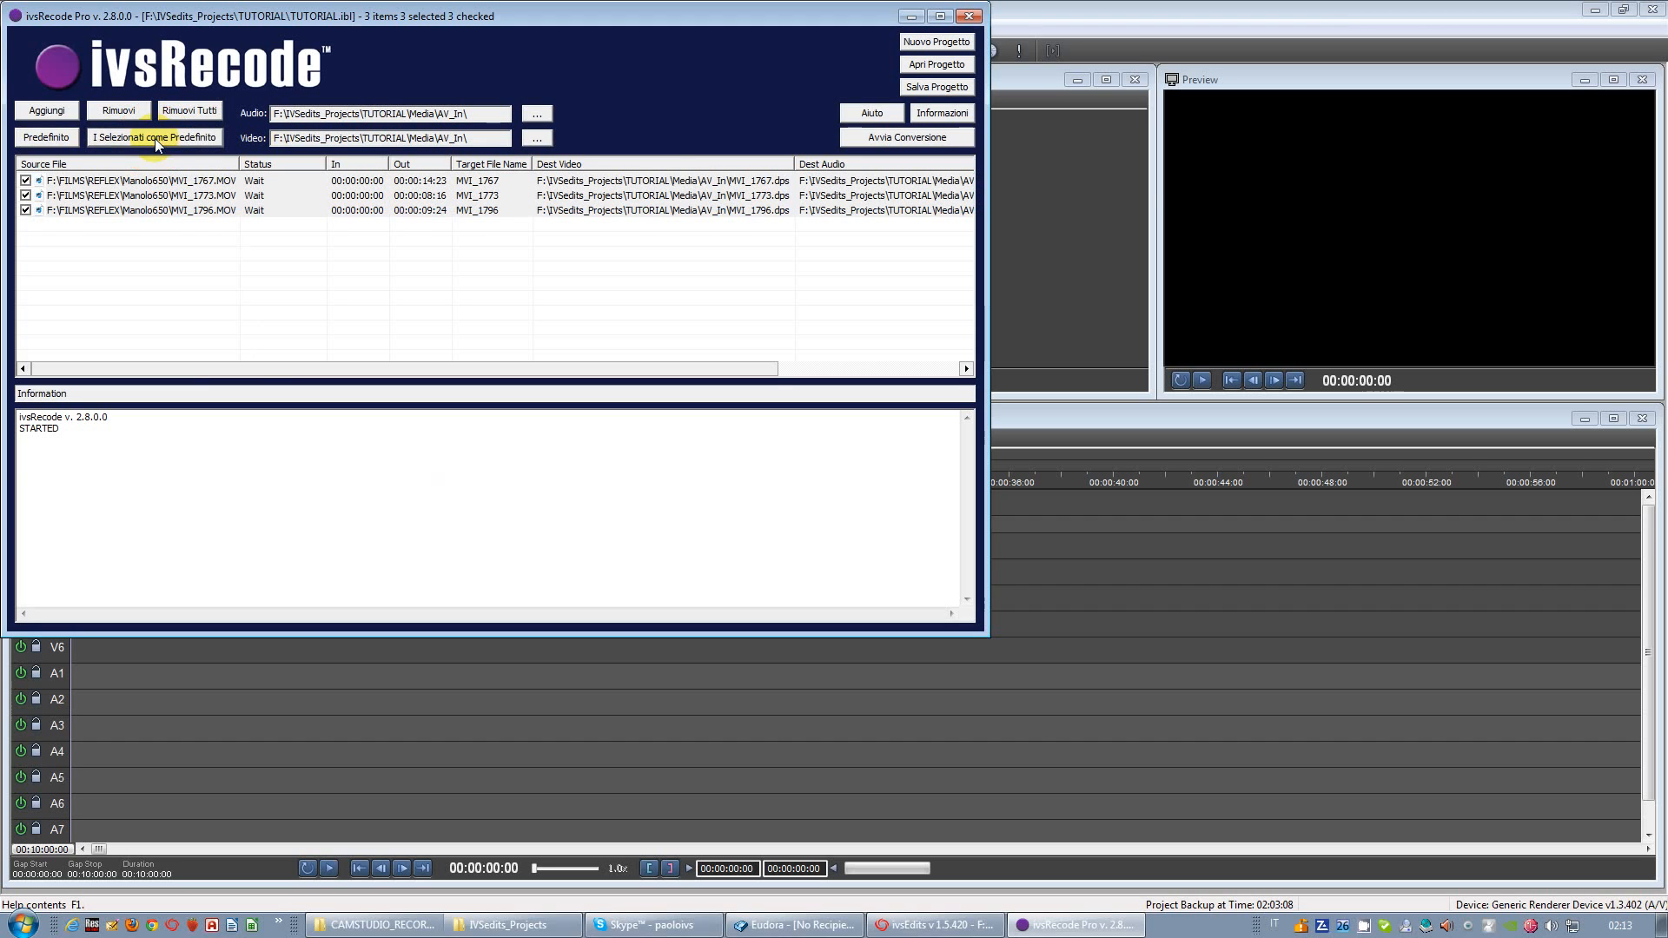
Step: Convert the three queued MOV clips, and close ivsRecode saving the project changes
click(890, 143)
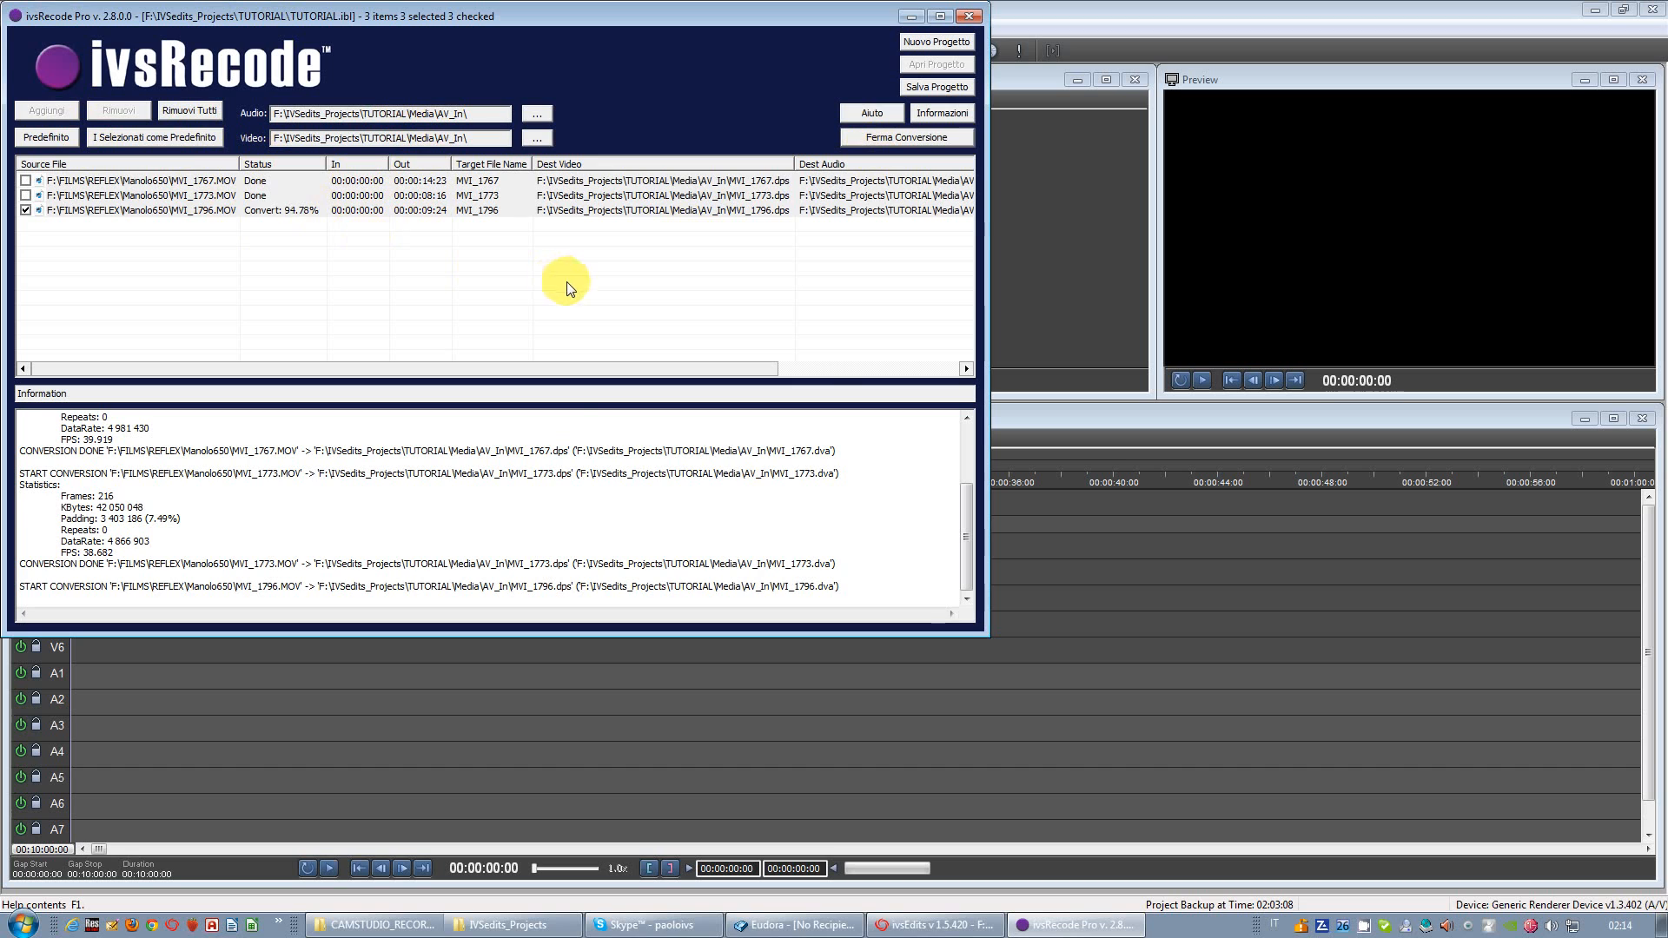
click(969, 18)
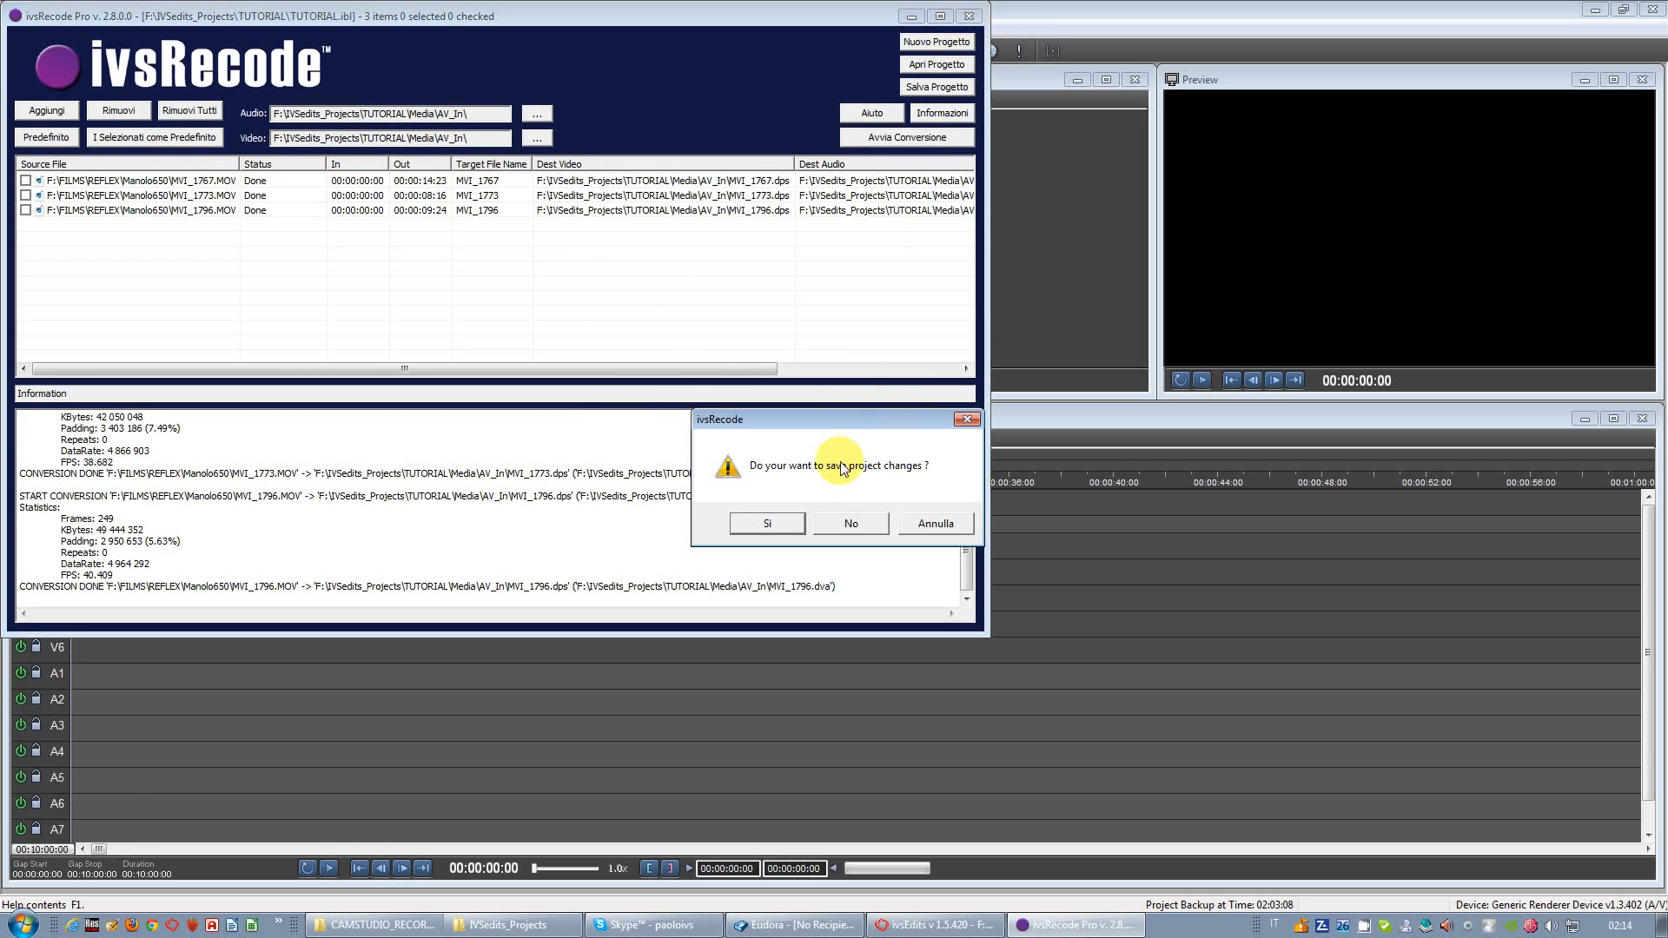
click(785, 525)
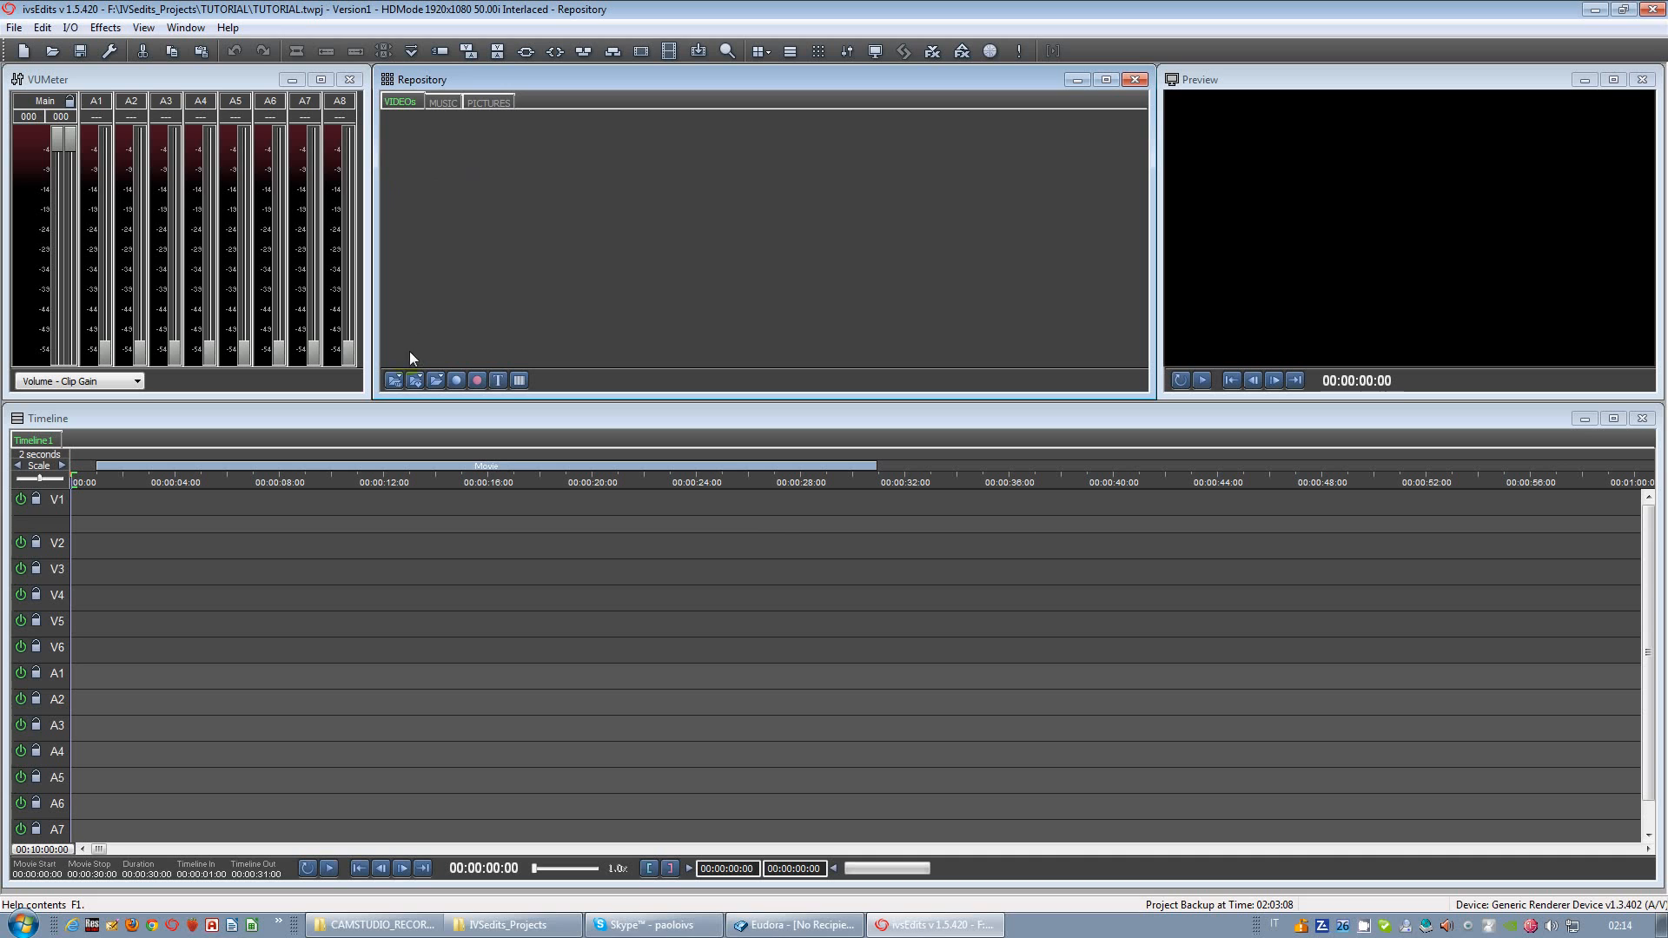
Step: Start importing media into the VIDEOs repository and browse to the TUTORIAL project's Media\AV_In folder
click(395, 379)
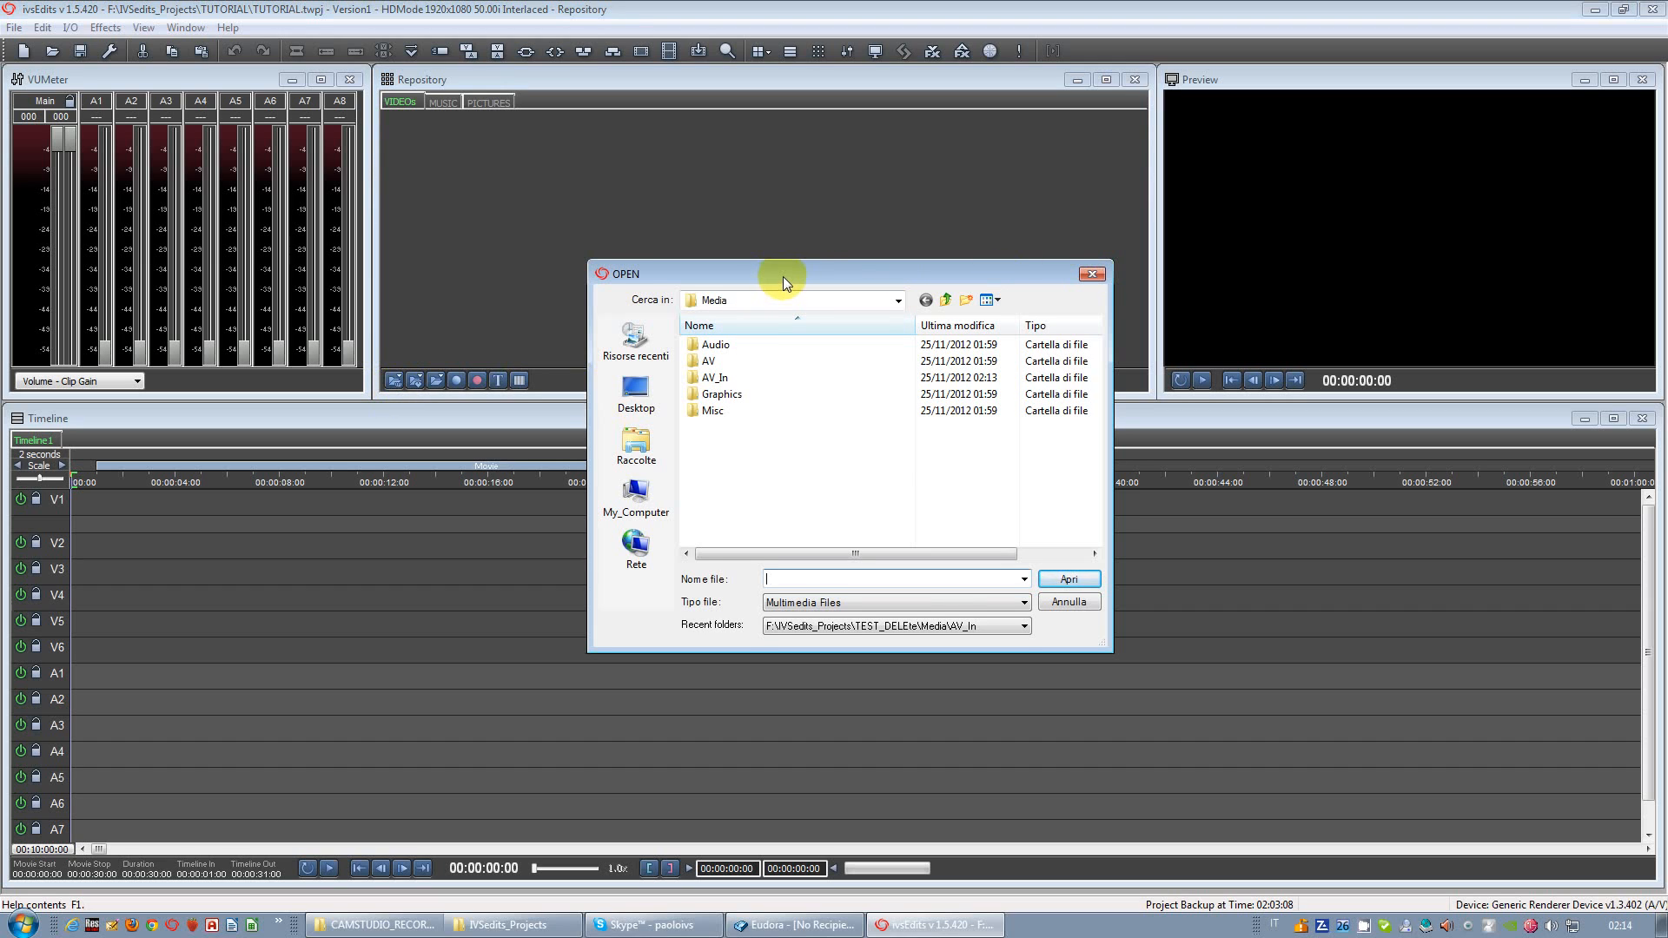
drag(784, 277, 712, 223)
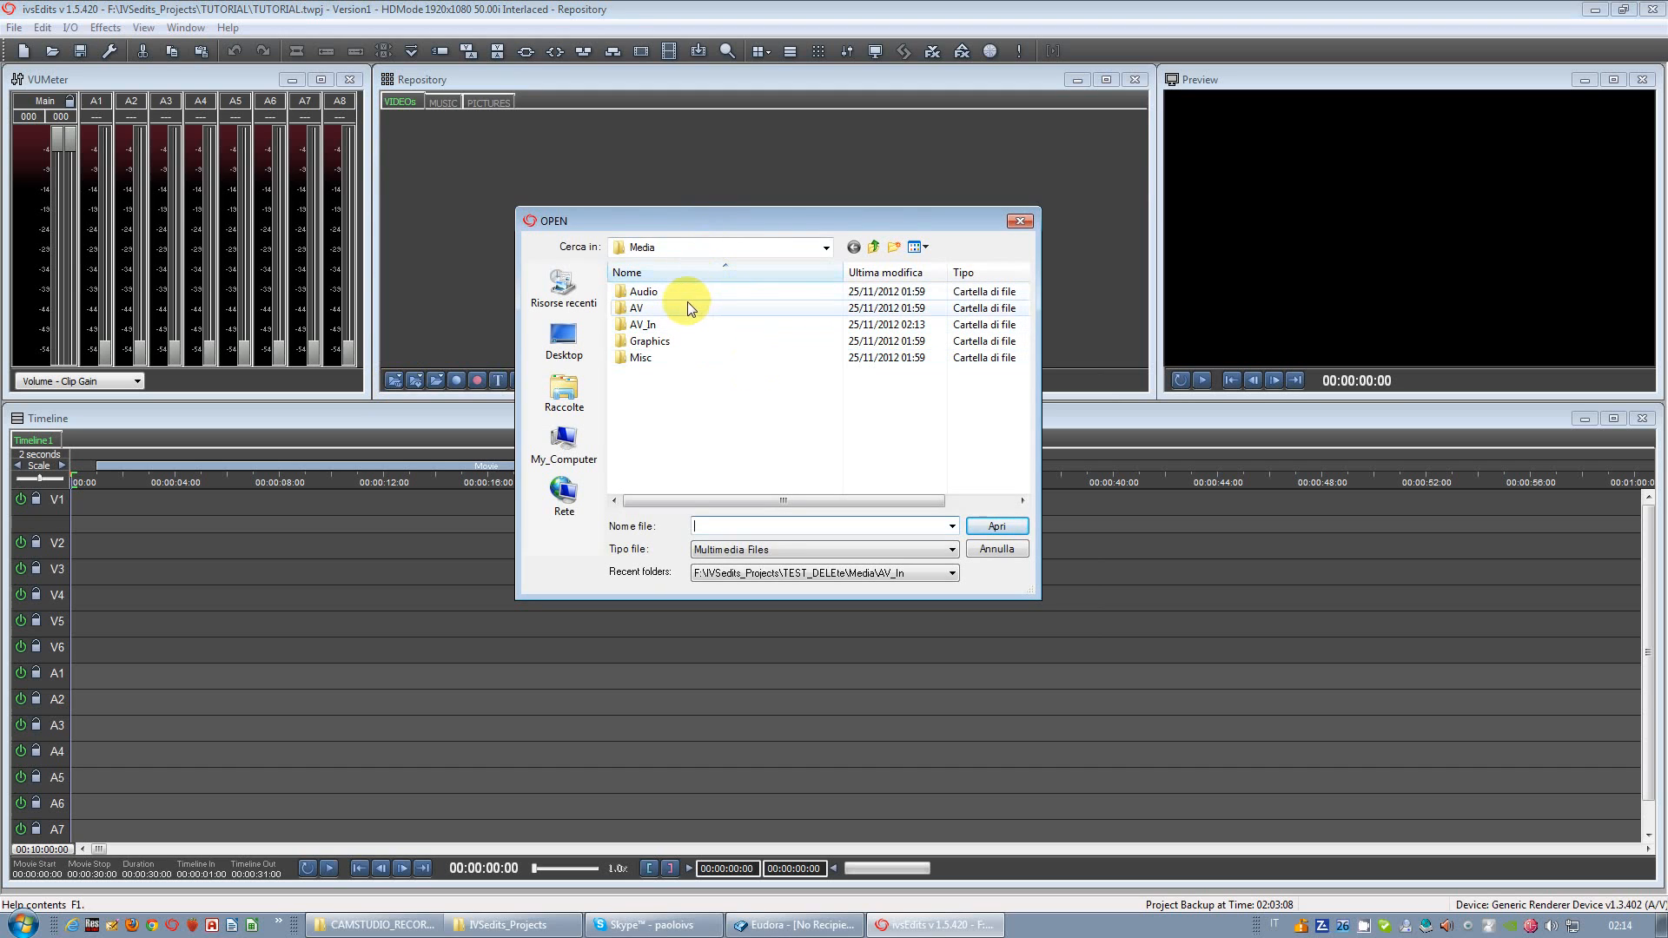
click(875, 249)
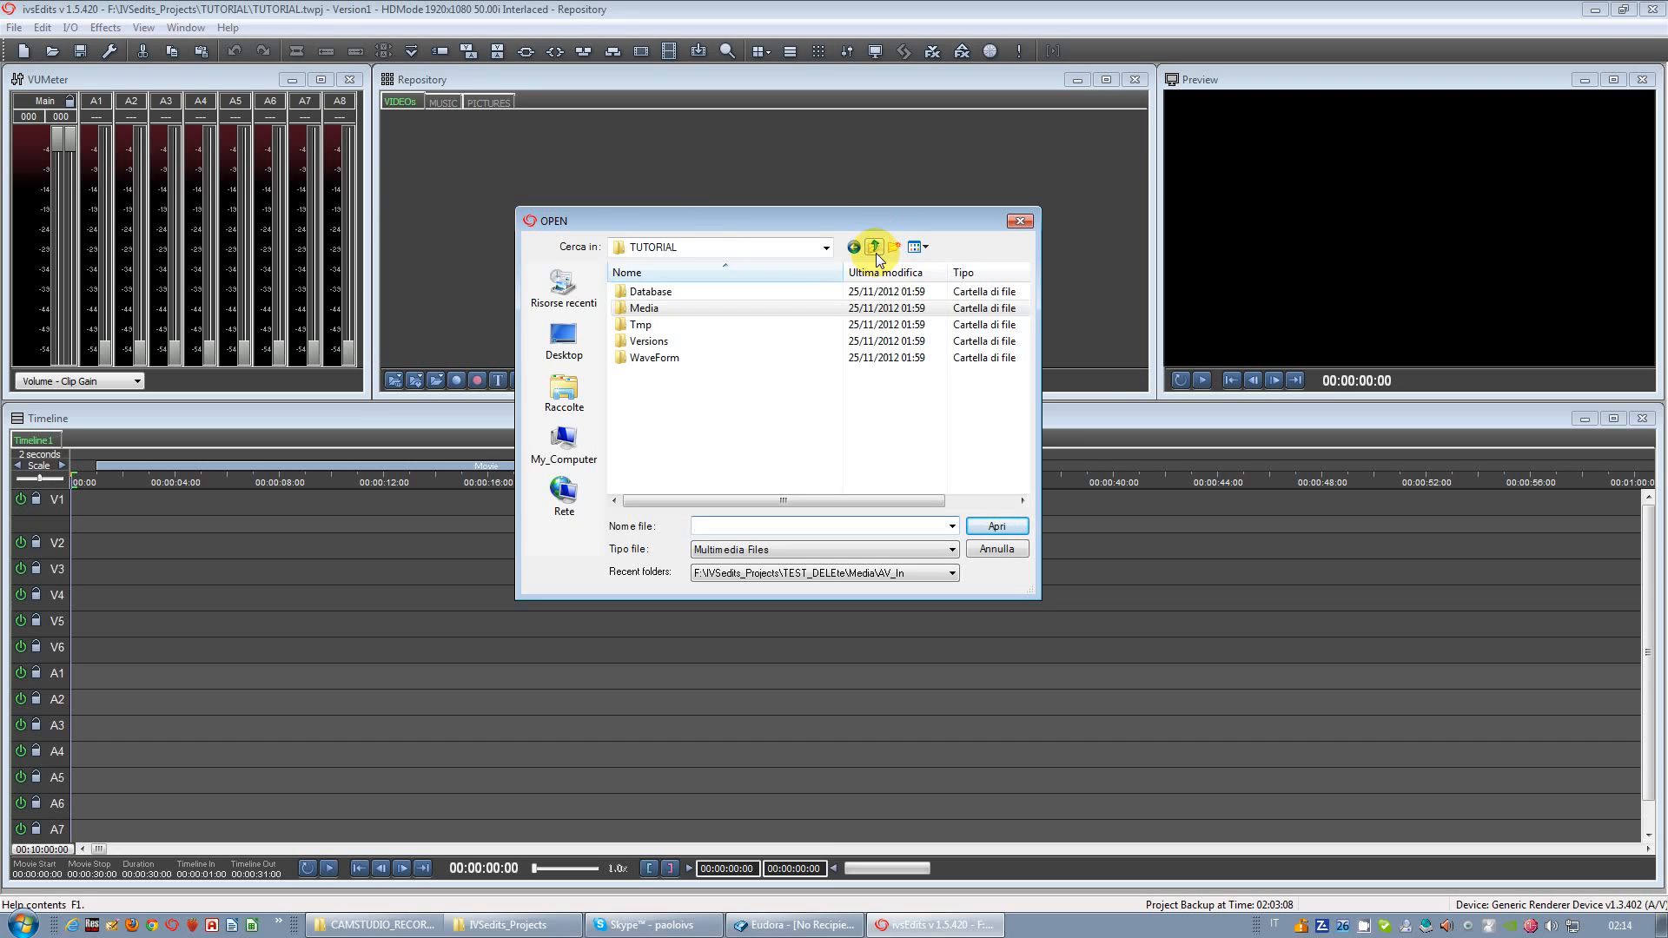
click(876, 252)
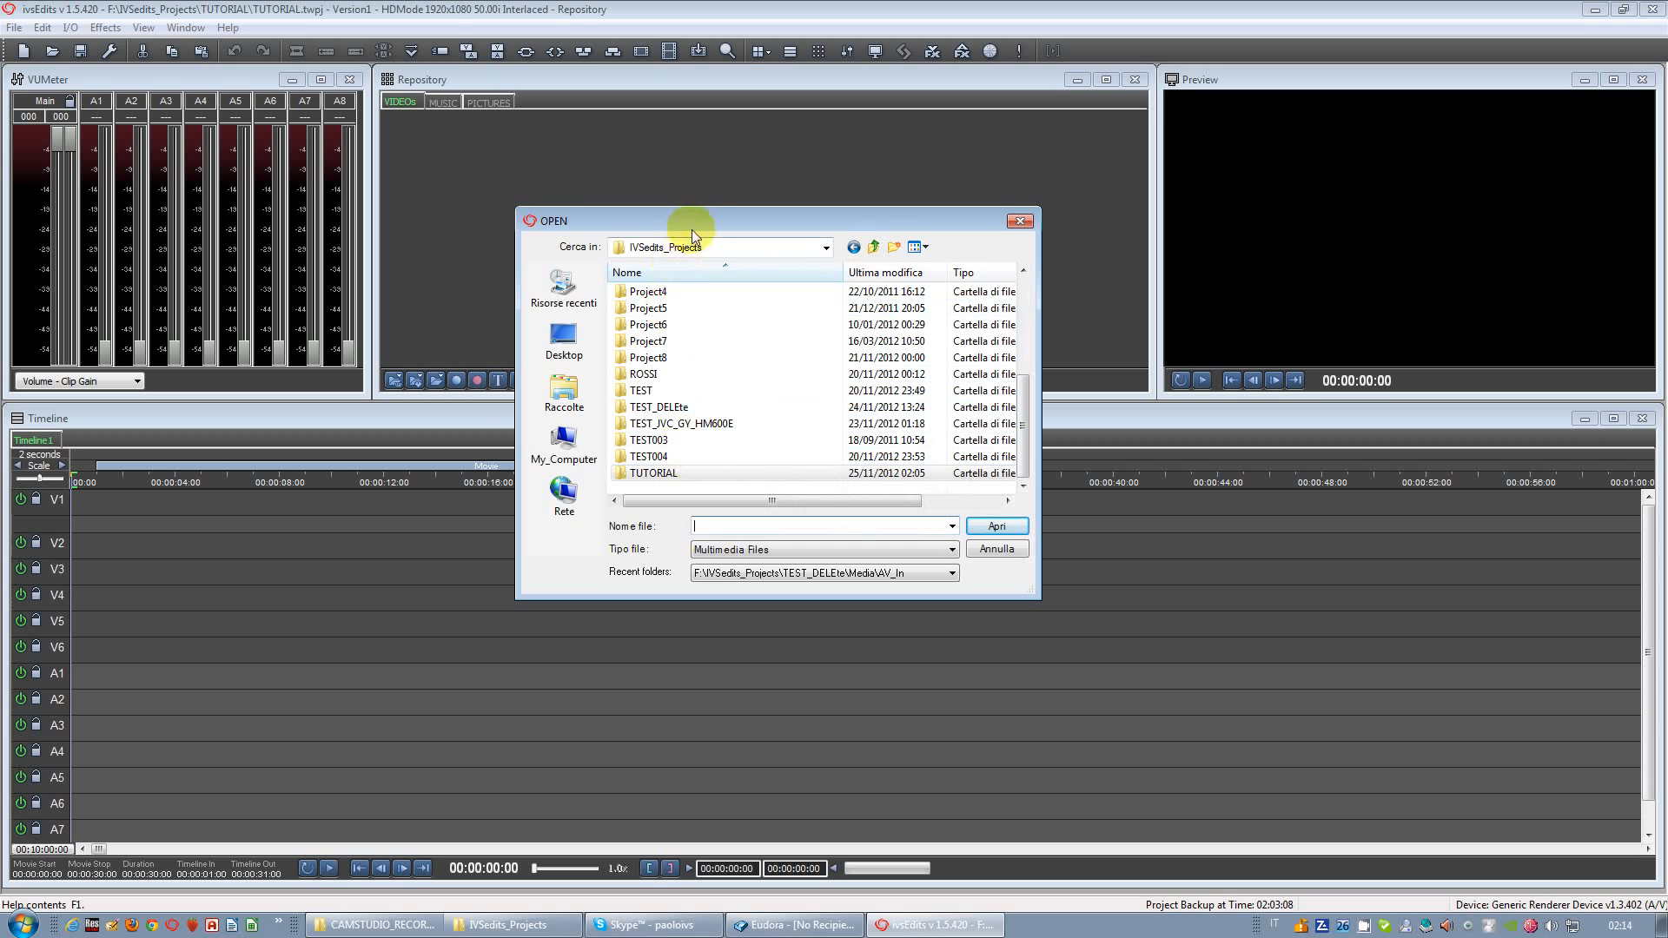
drag(692, 228, 666, 147)
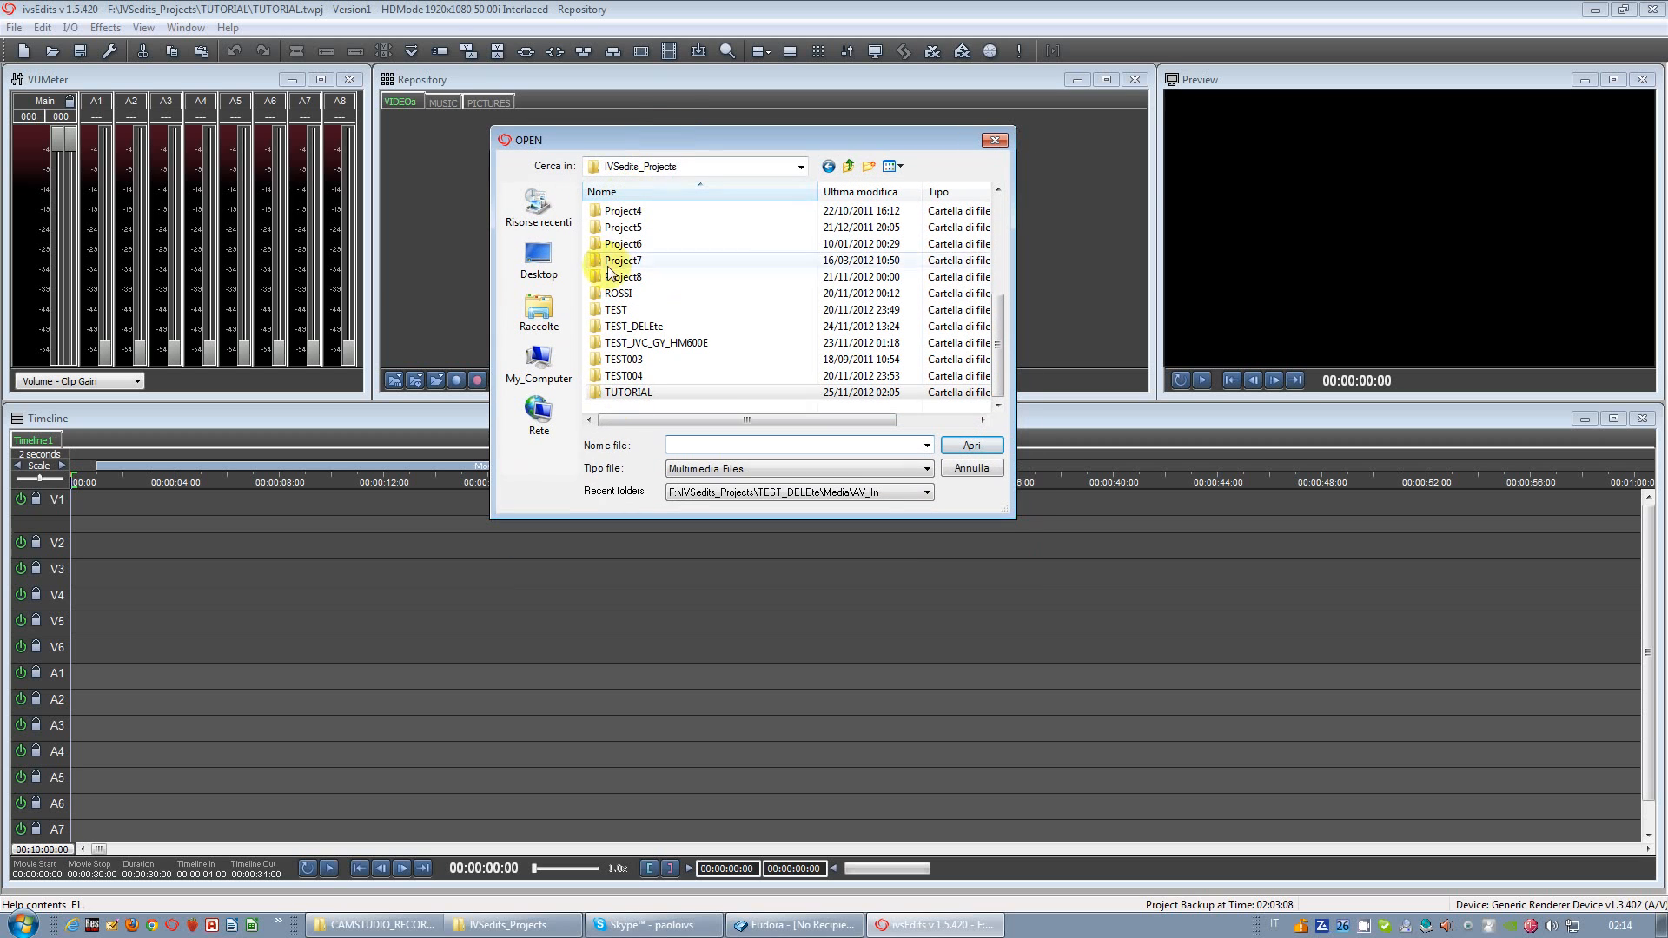
double_click(592, 393)
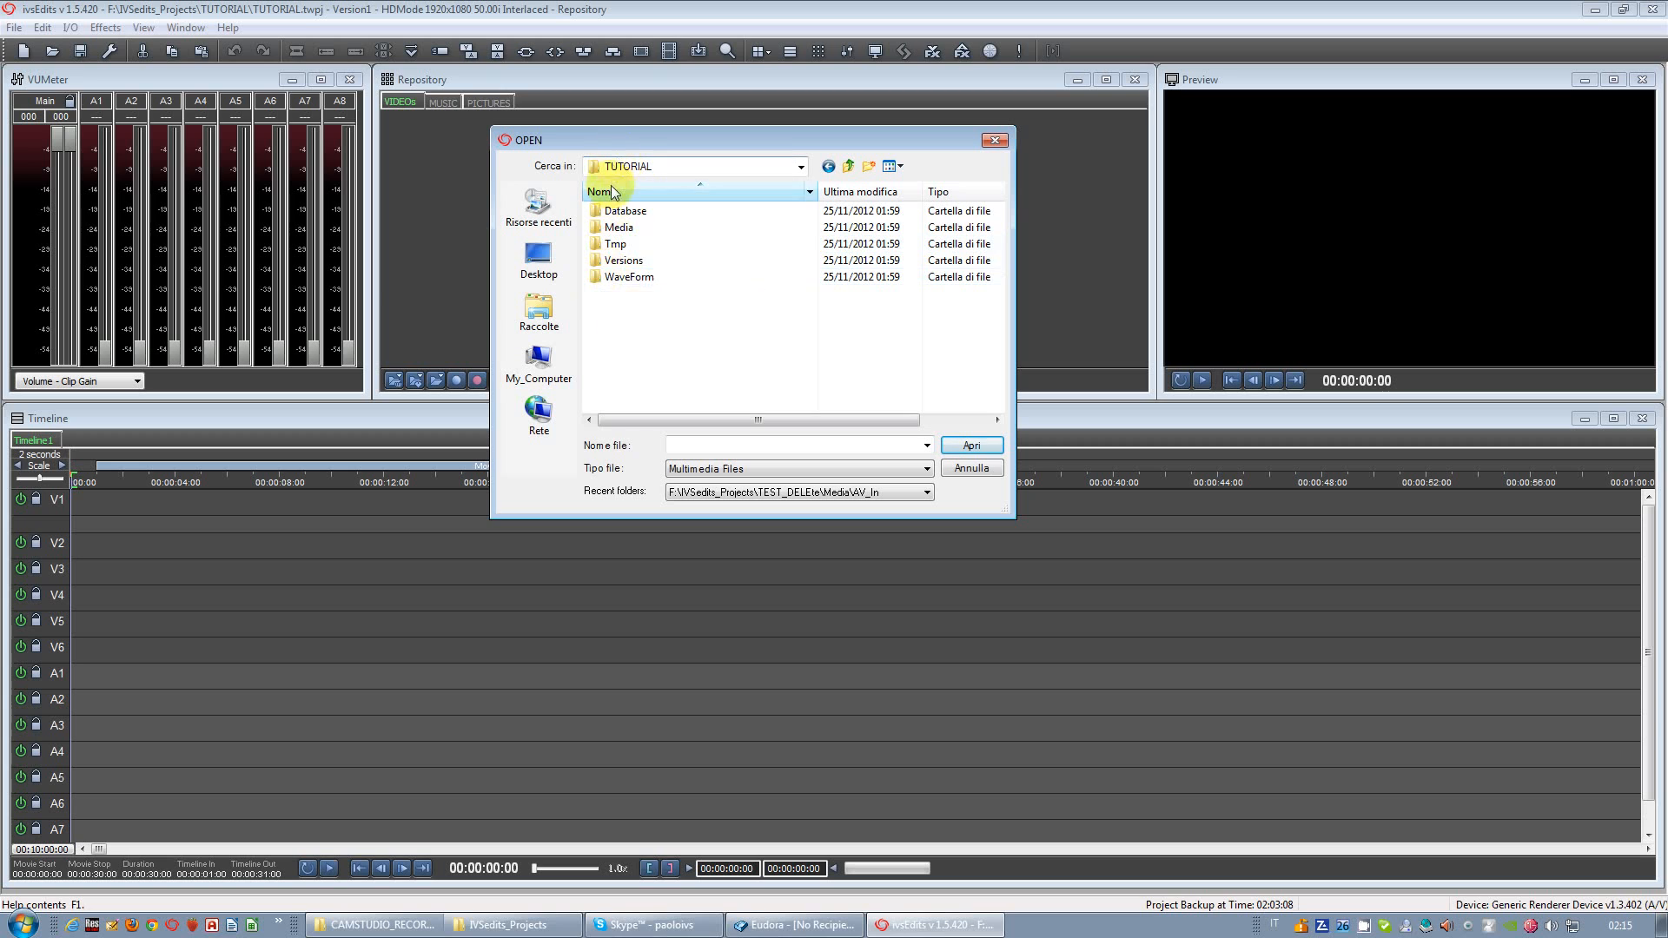
double_click(598, 231)
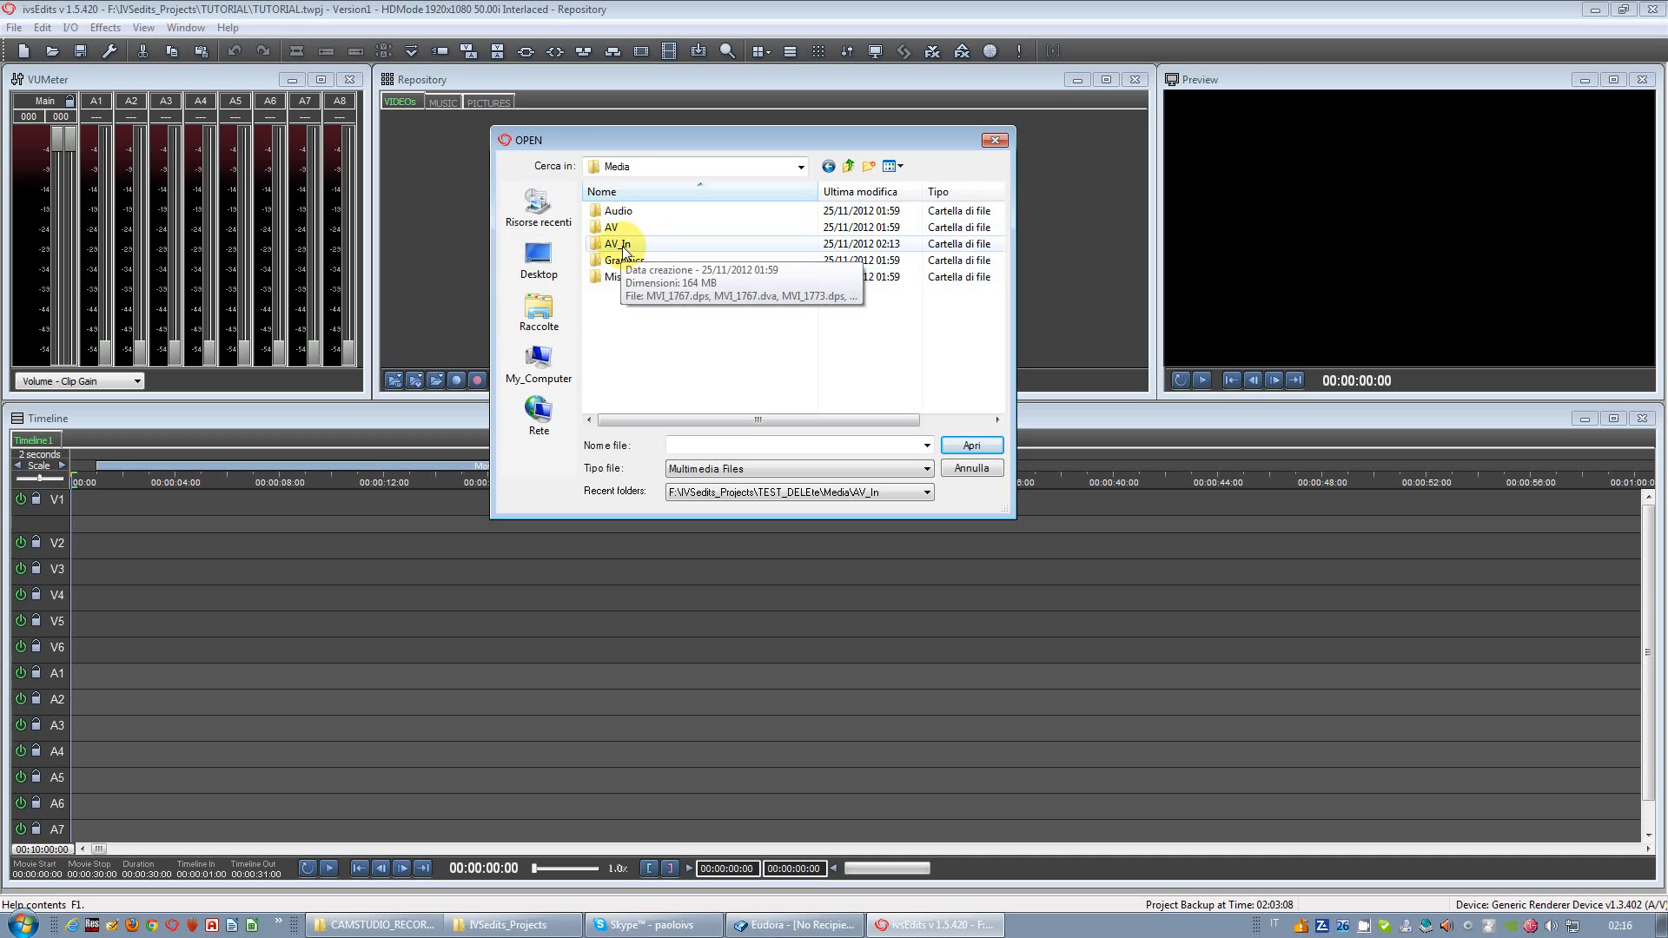
double_click(622, 245)
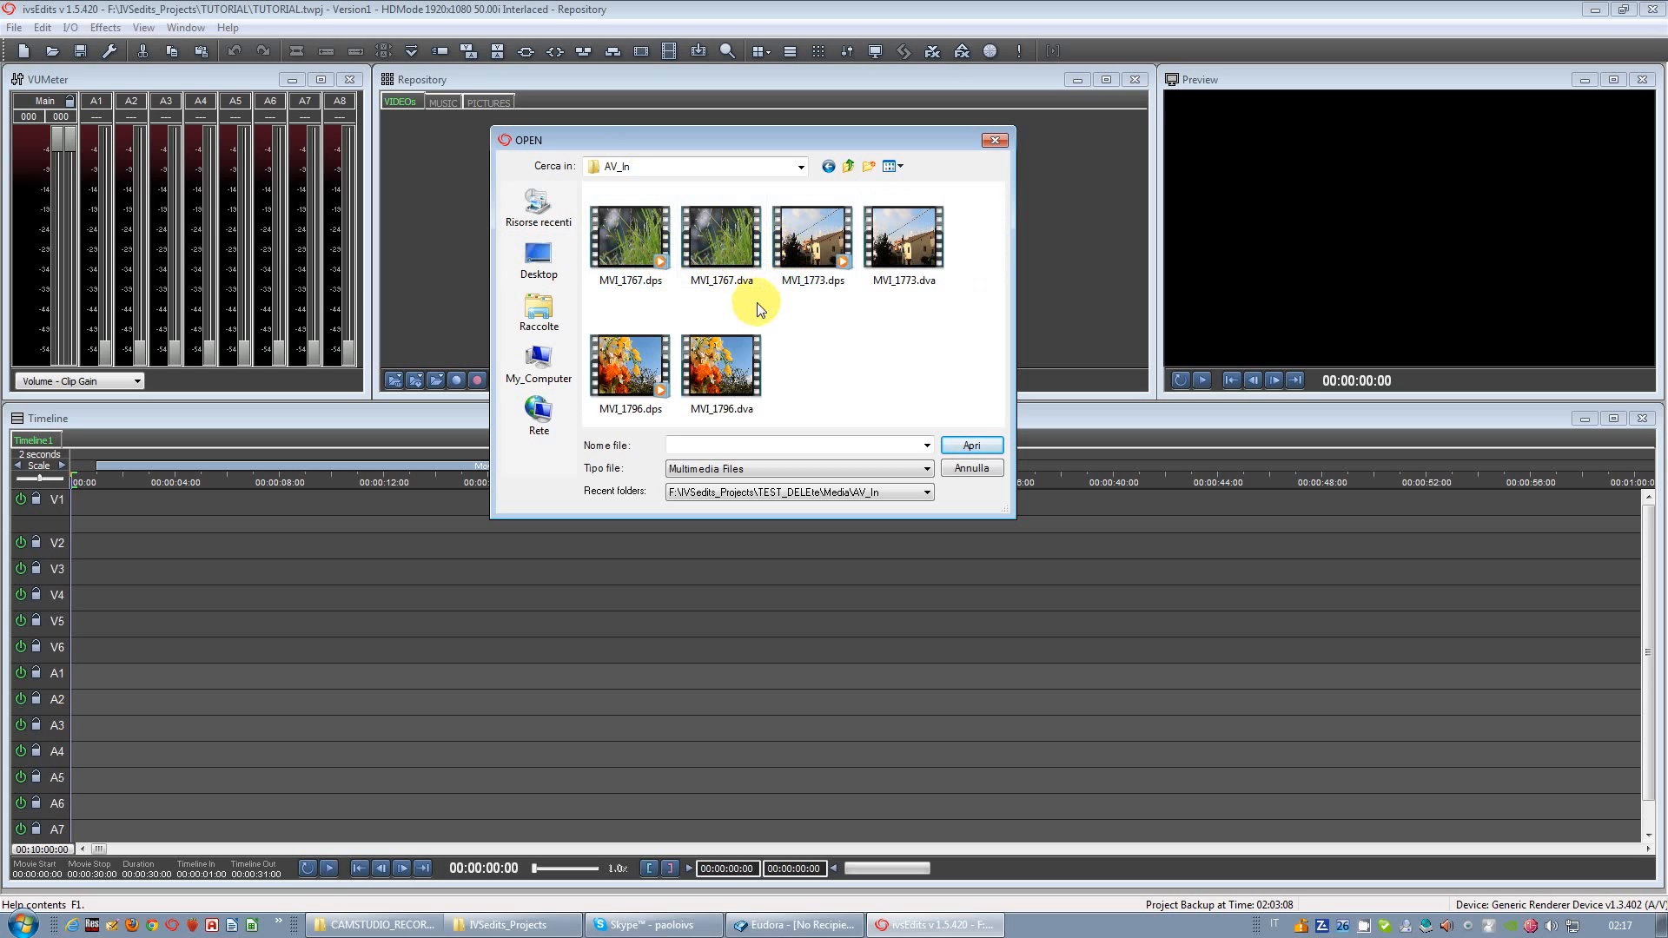
click(735, 271)
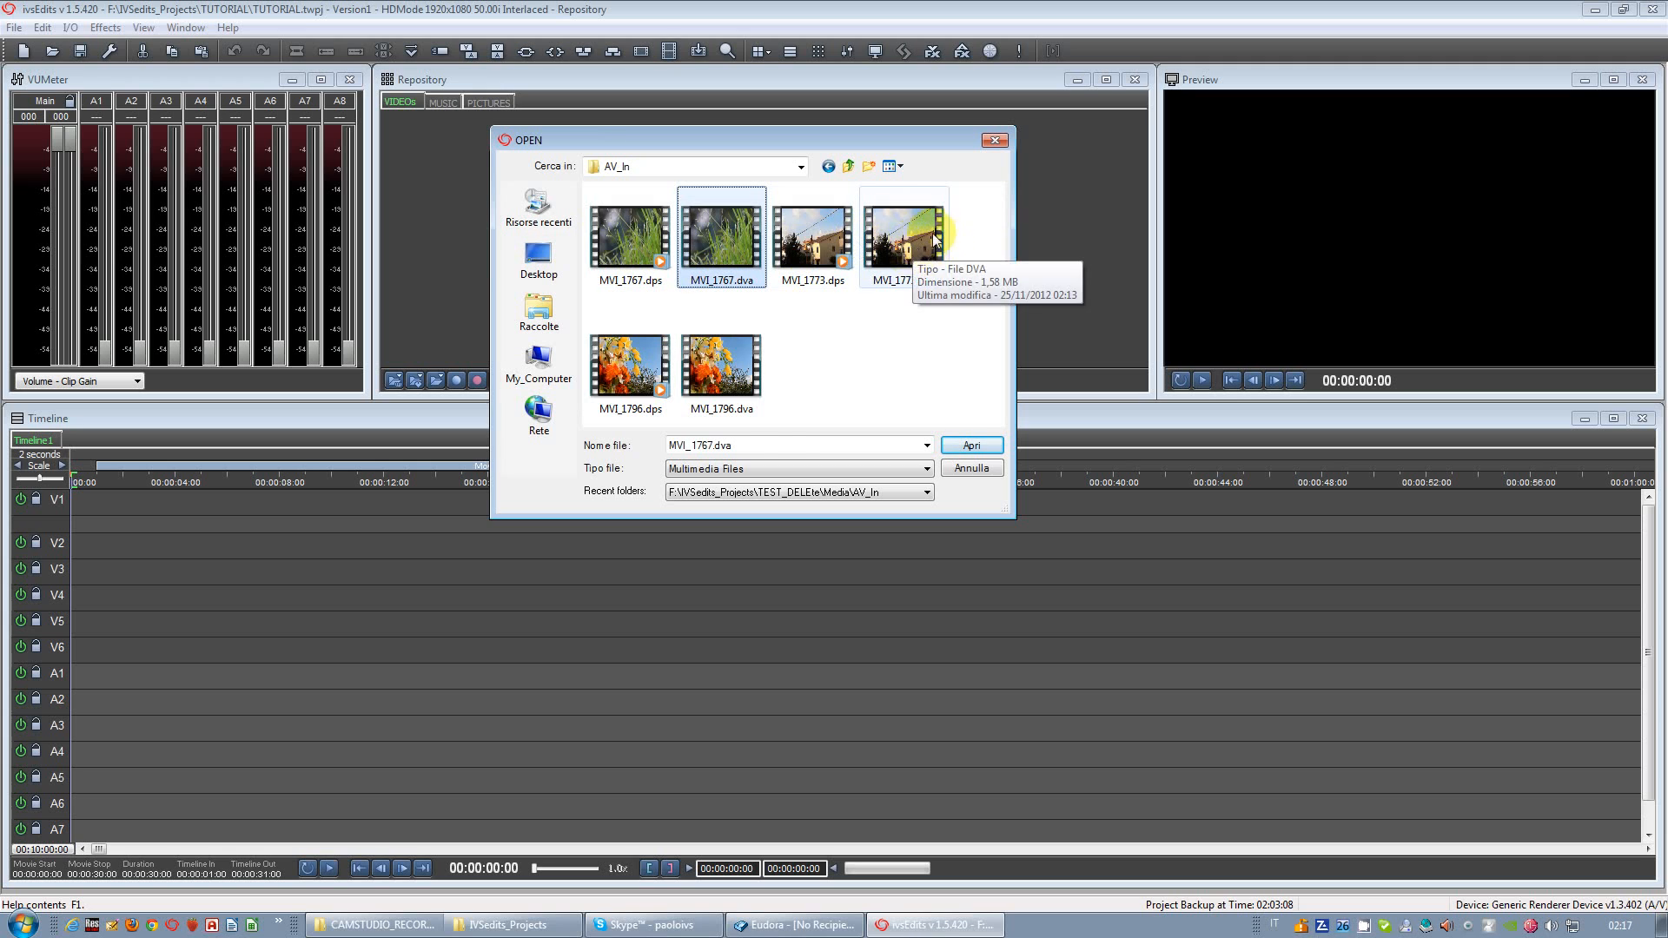
ctrl+click(912, 251)
ctrl+click(721, 369)
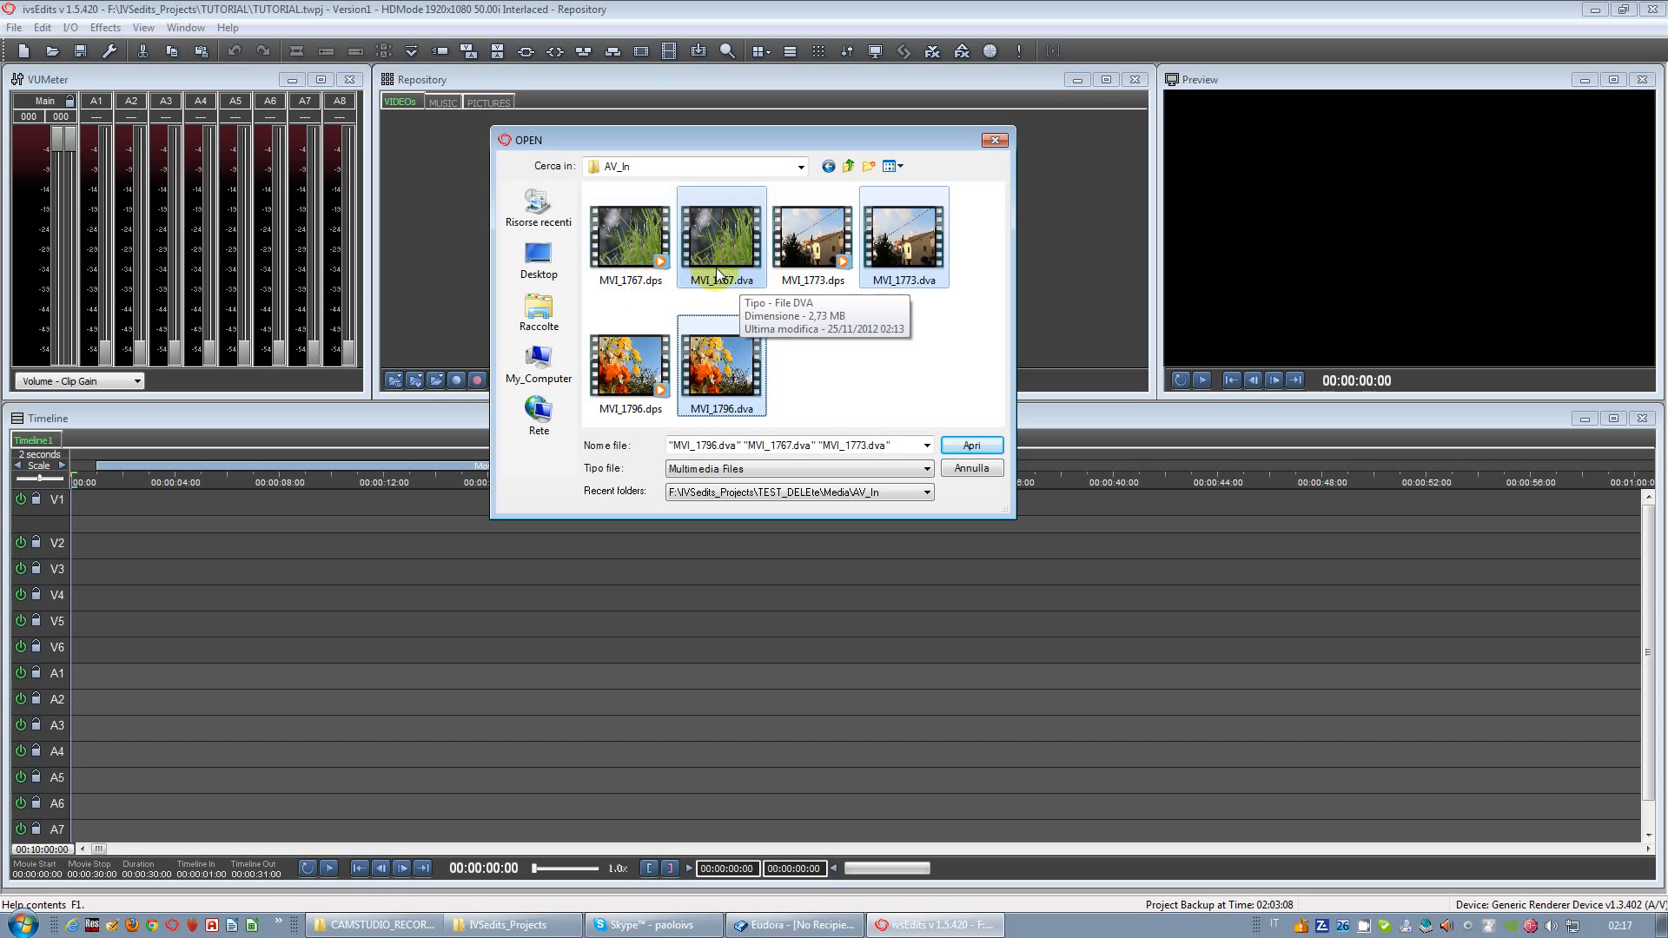
click(665, 308)
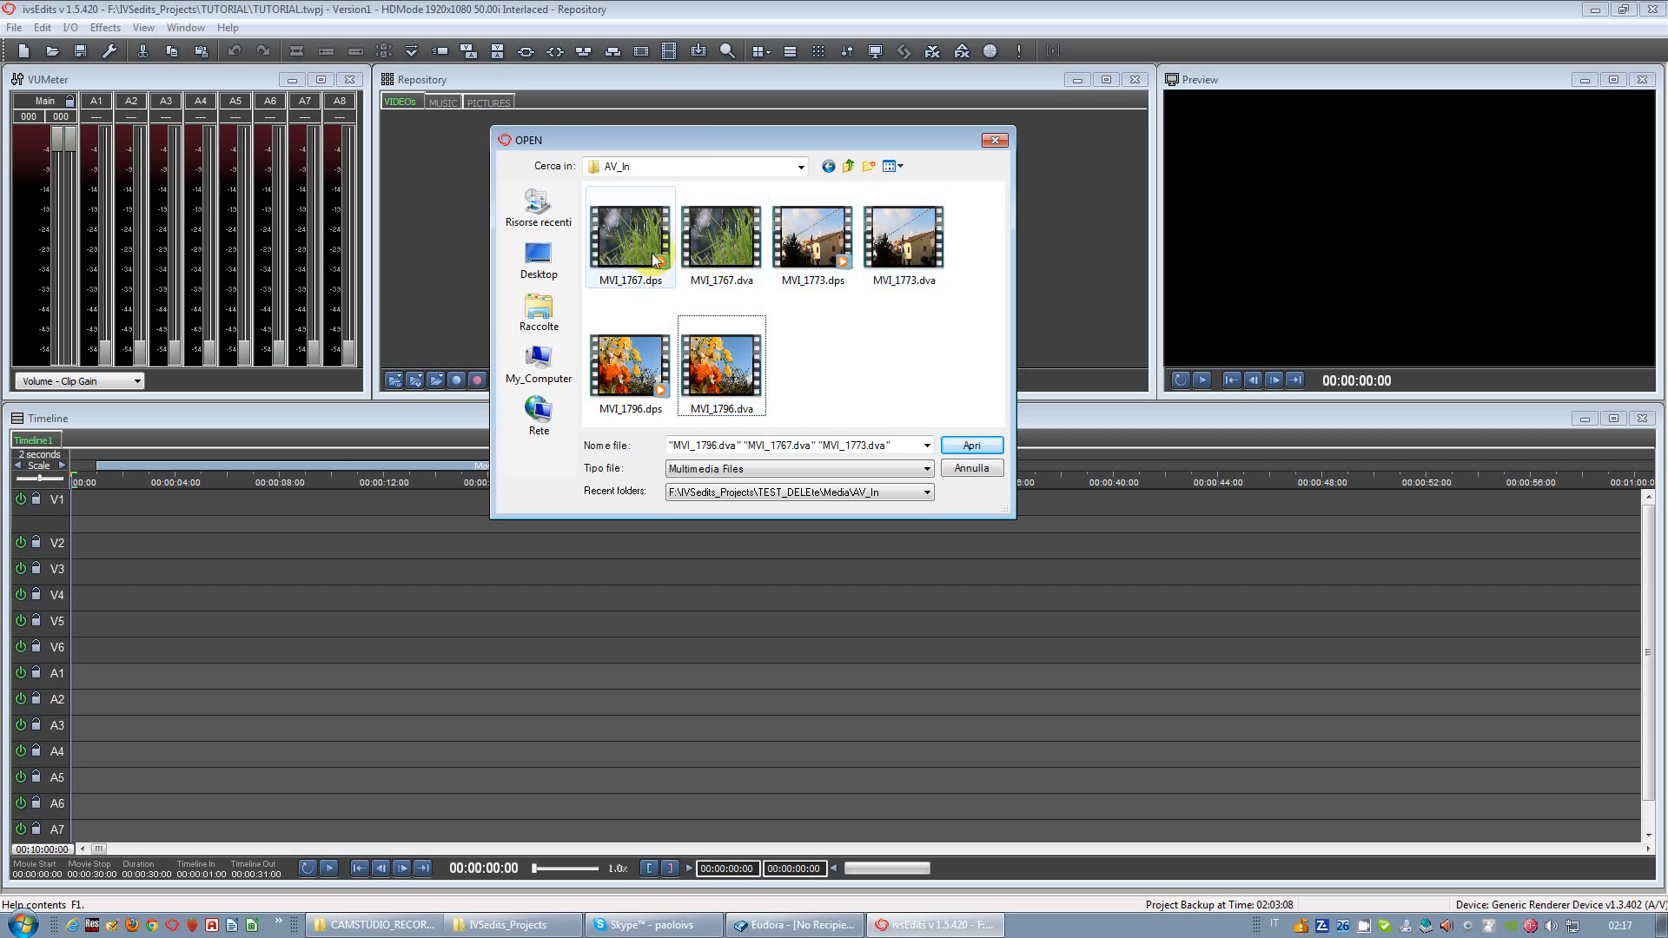
click(630, 239)
ctrl+click(811, 252)
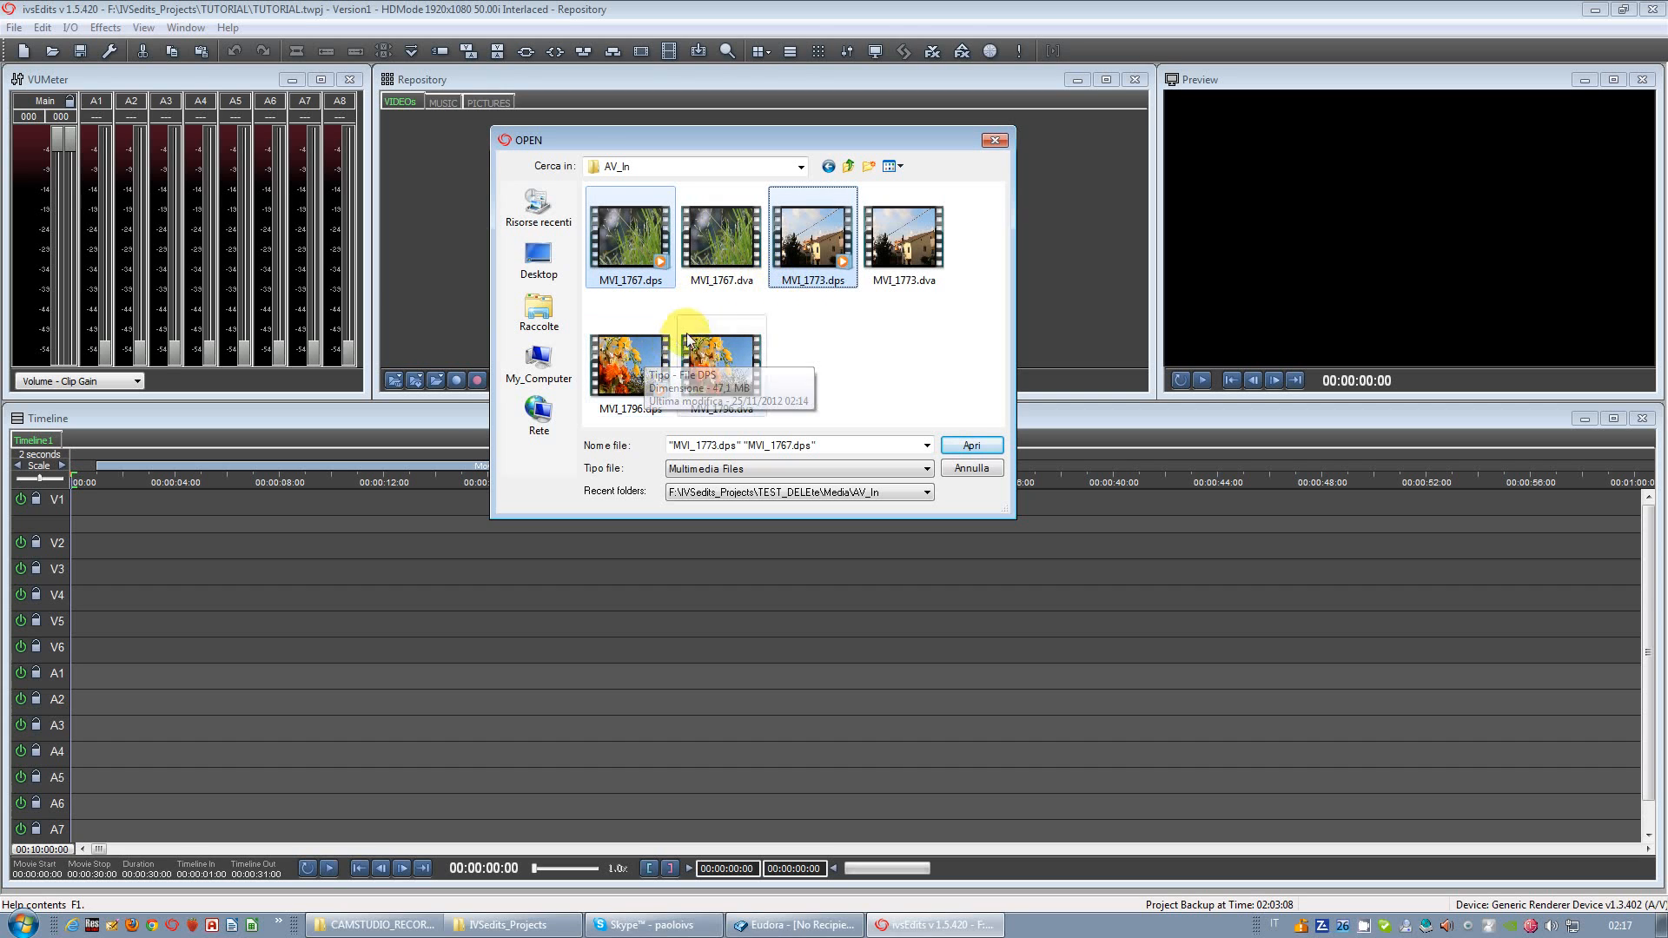
Step: Import MVI_1767.dps, MVI_1773.dva and MVI_1796.dps together into the VIDEOs repository
click(639, 231)
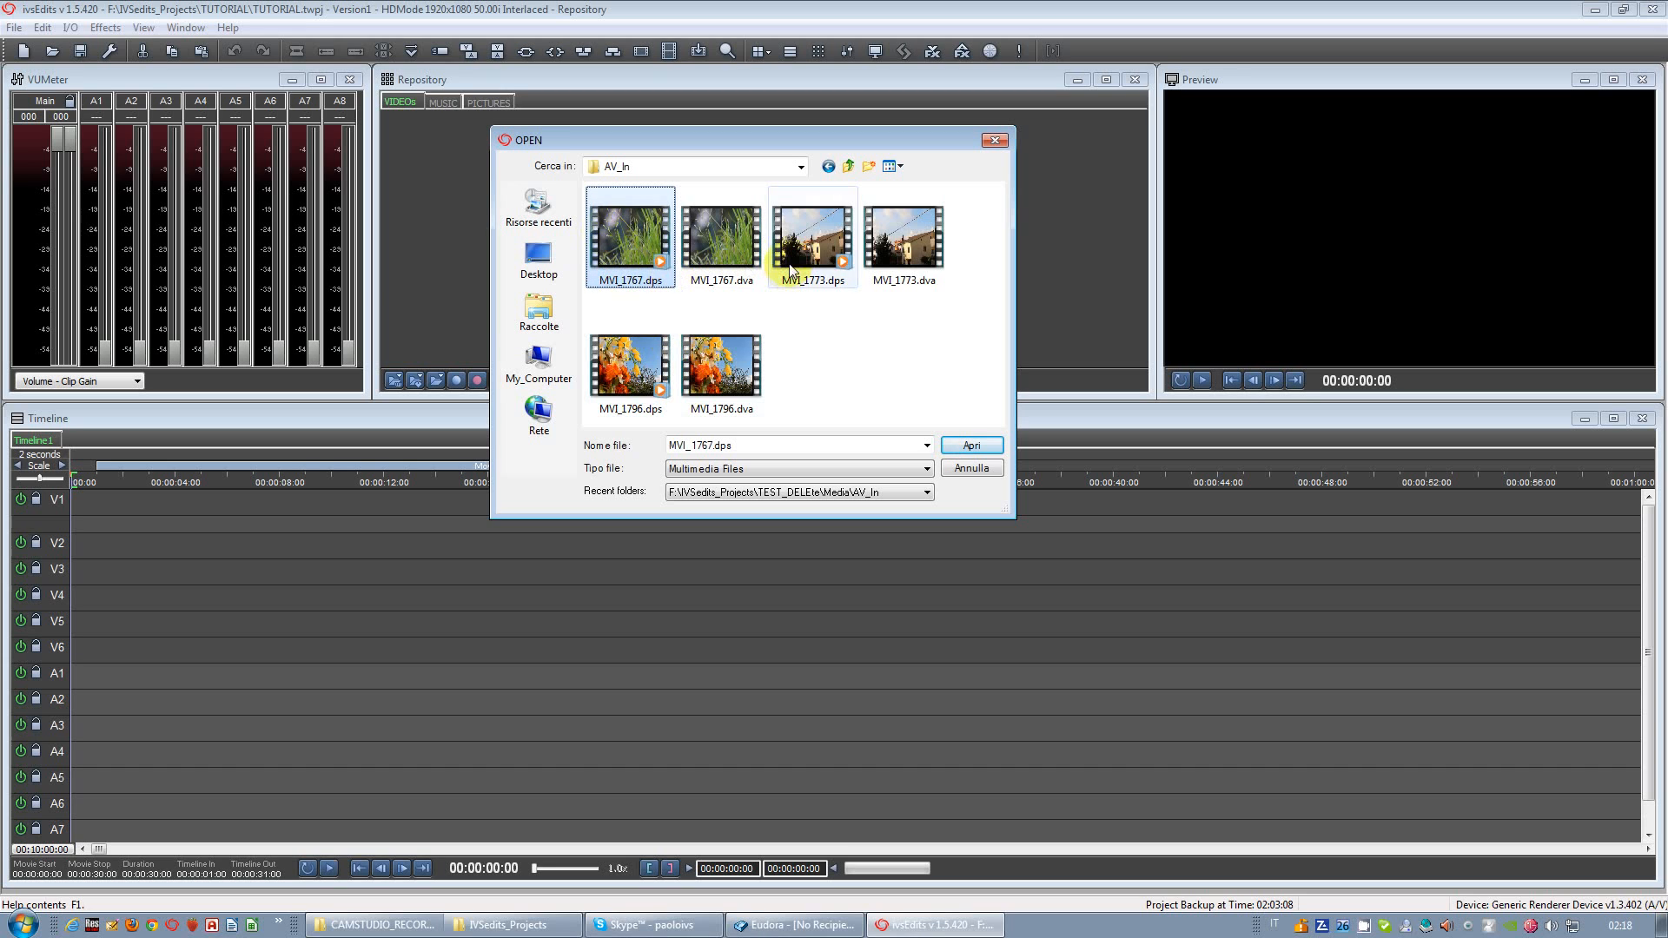
ctrl+click(906, 251)
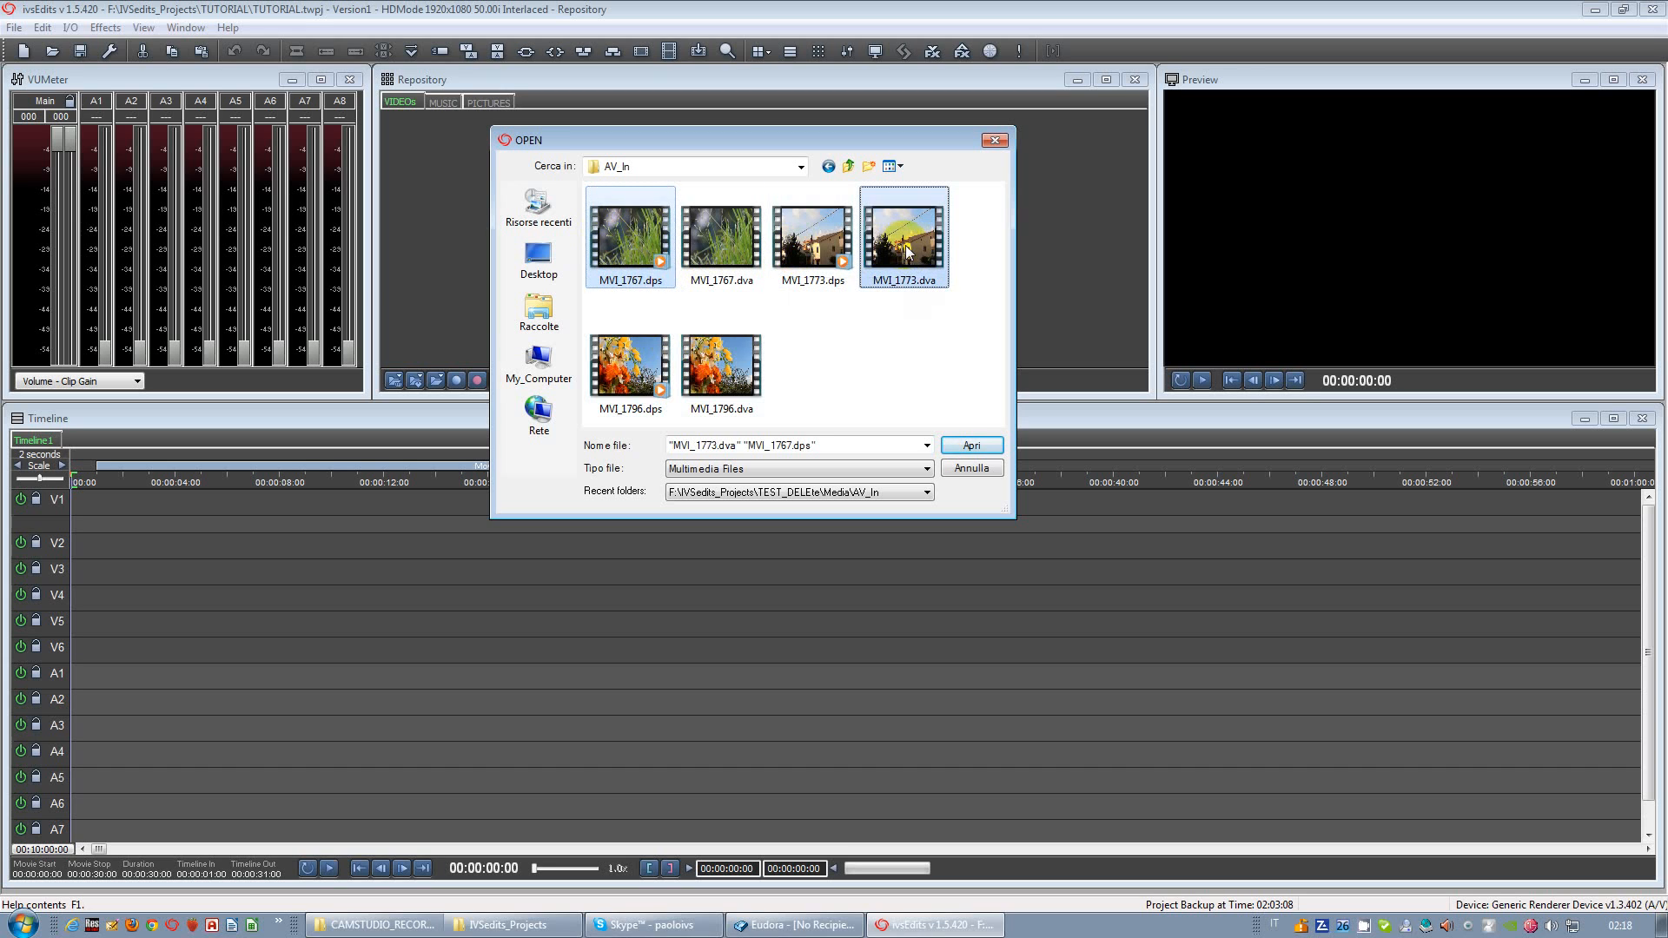
ctrl+click(644, 384)
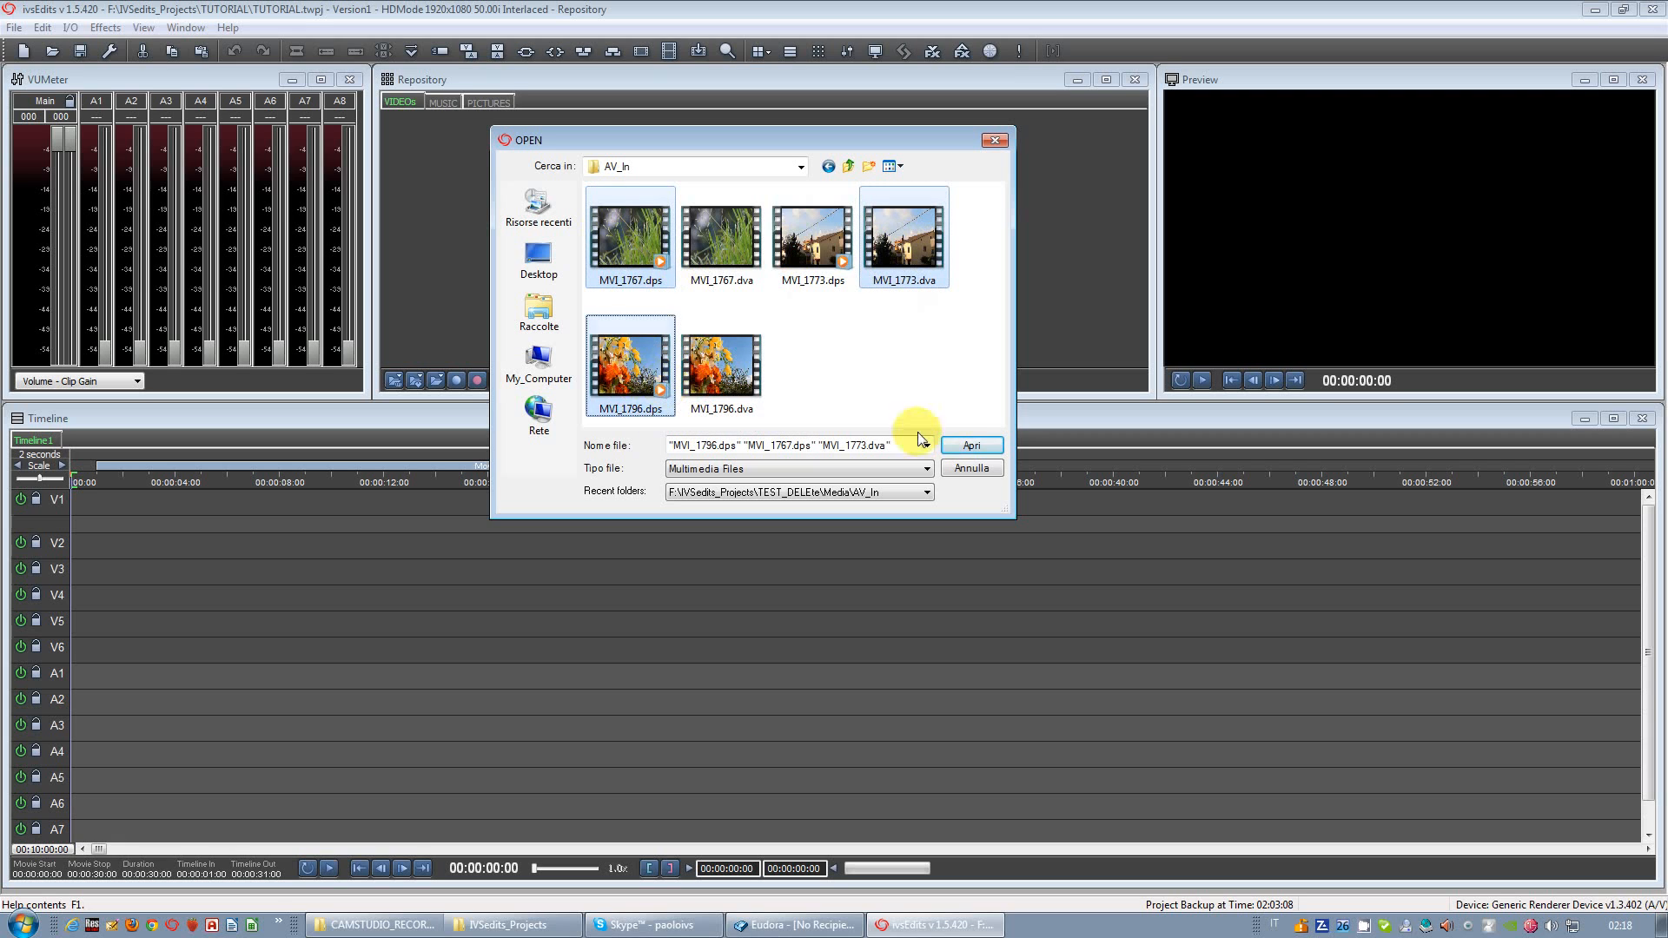
click(961, 444)
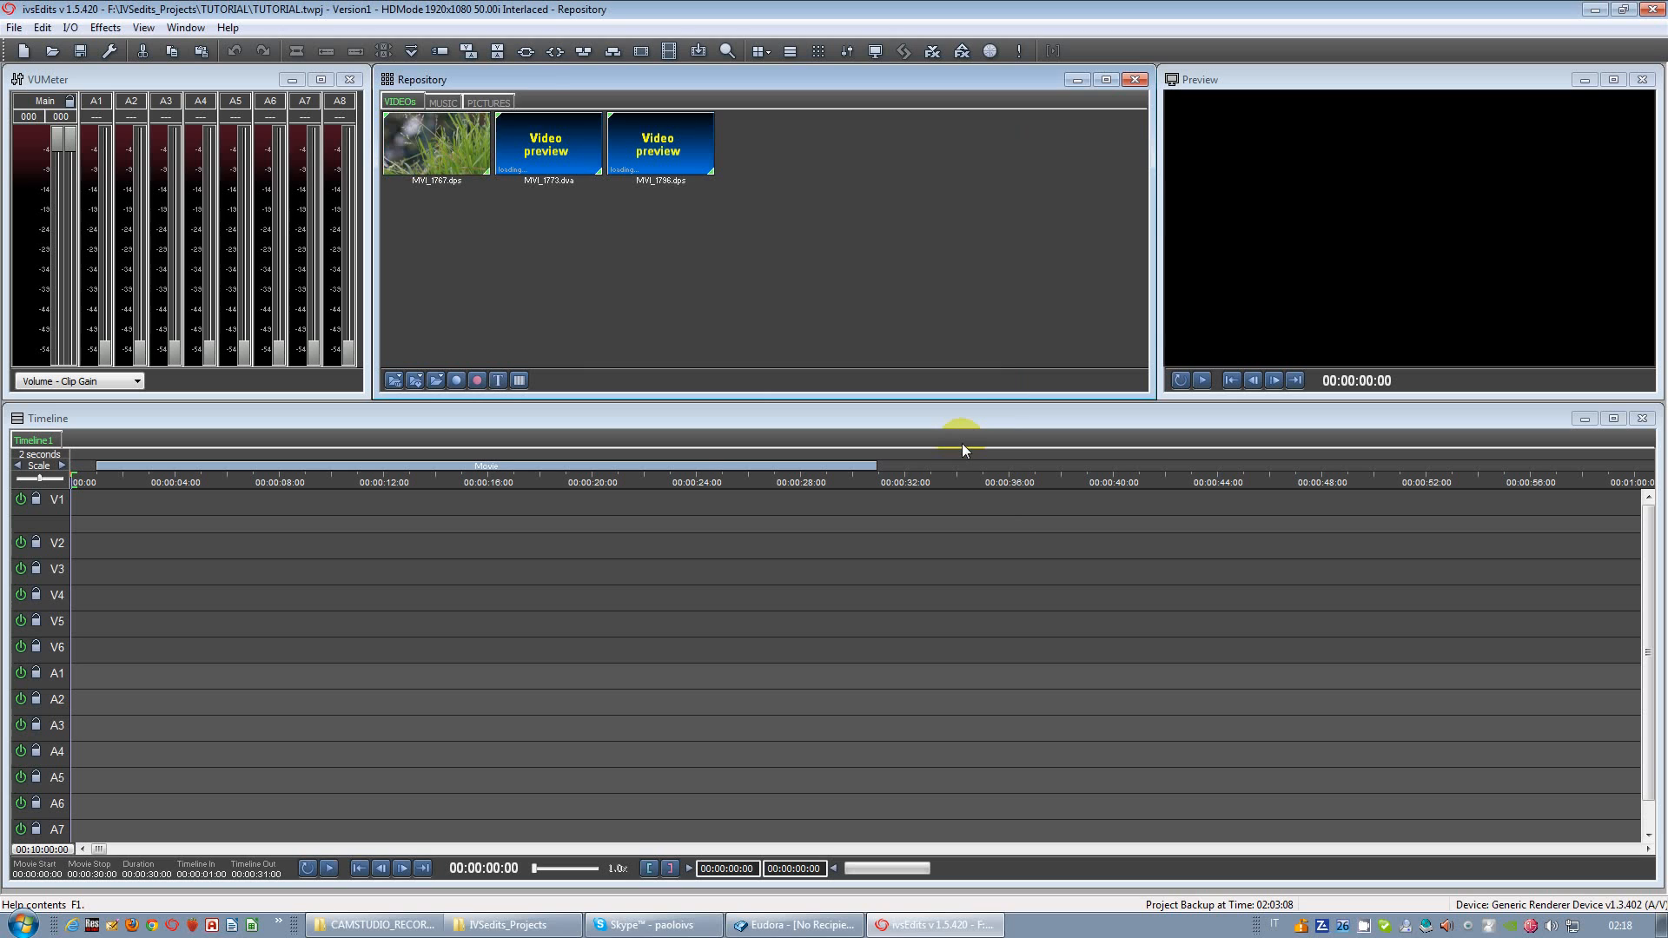
Step: Place MVI_1767, MVI_1773 and MVI_1796 on track V1 in that order, leaving gaps between them
drag(457, 132, 241, 506)
drag(582, 148, 719, 510)
drag(655, 157, 1005, 510)
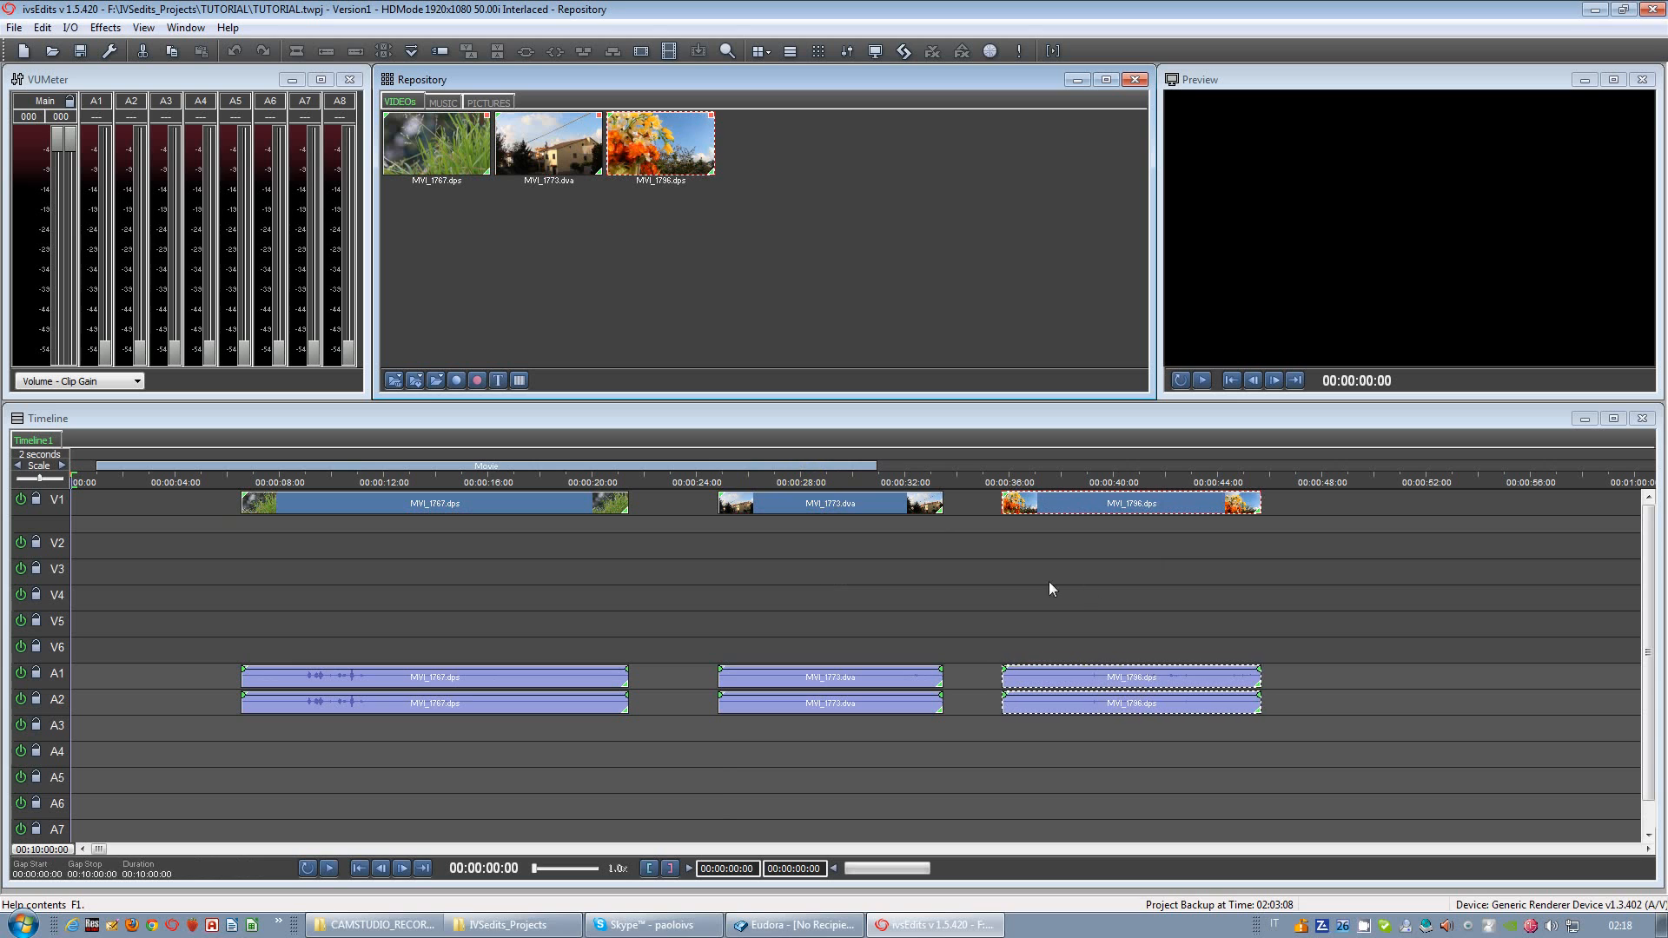
Step: Select all the clips on the timeline, including their audio, and delete them
click(1164, 555)
drag(1338, 493, 226, 732)
key(Delete)
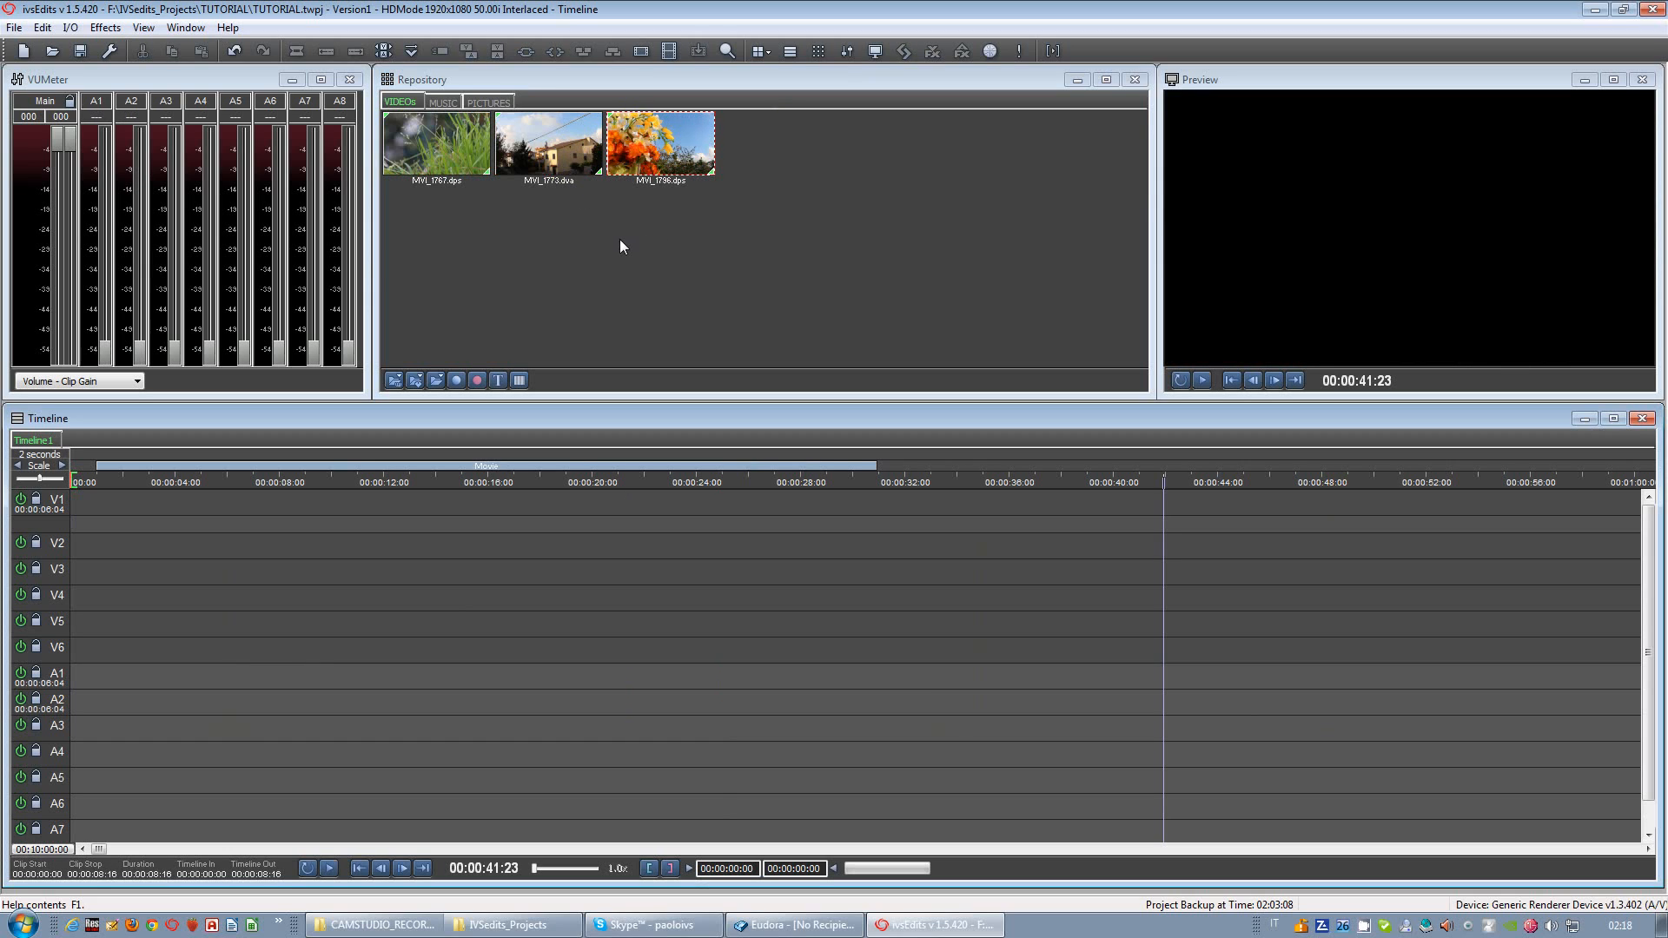
Step: Place MVI_1767.dps near the start of track V1, at about 00:00:01:04
click(432, 143)
click(497, 535)
click(446, 136)
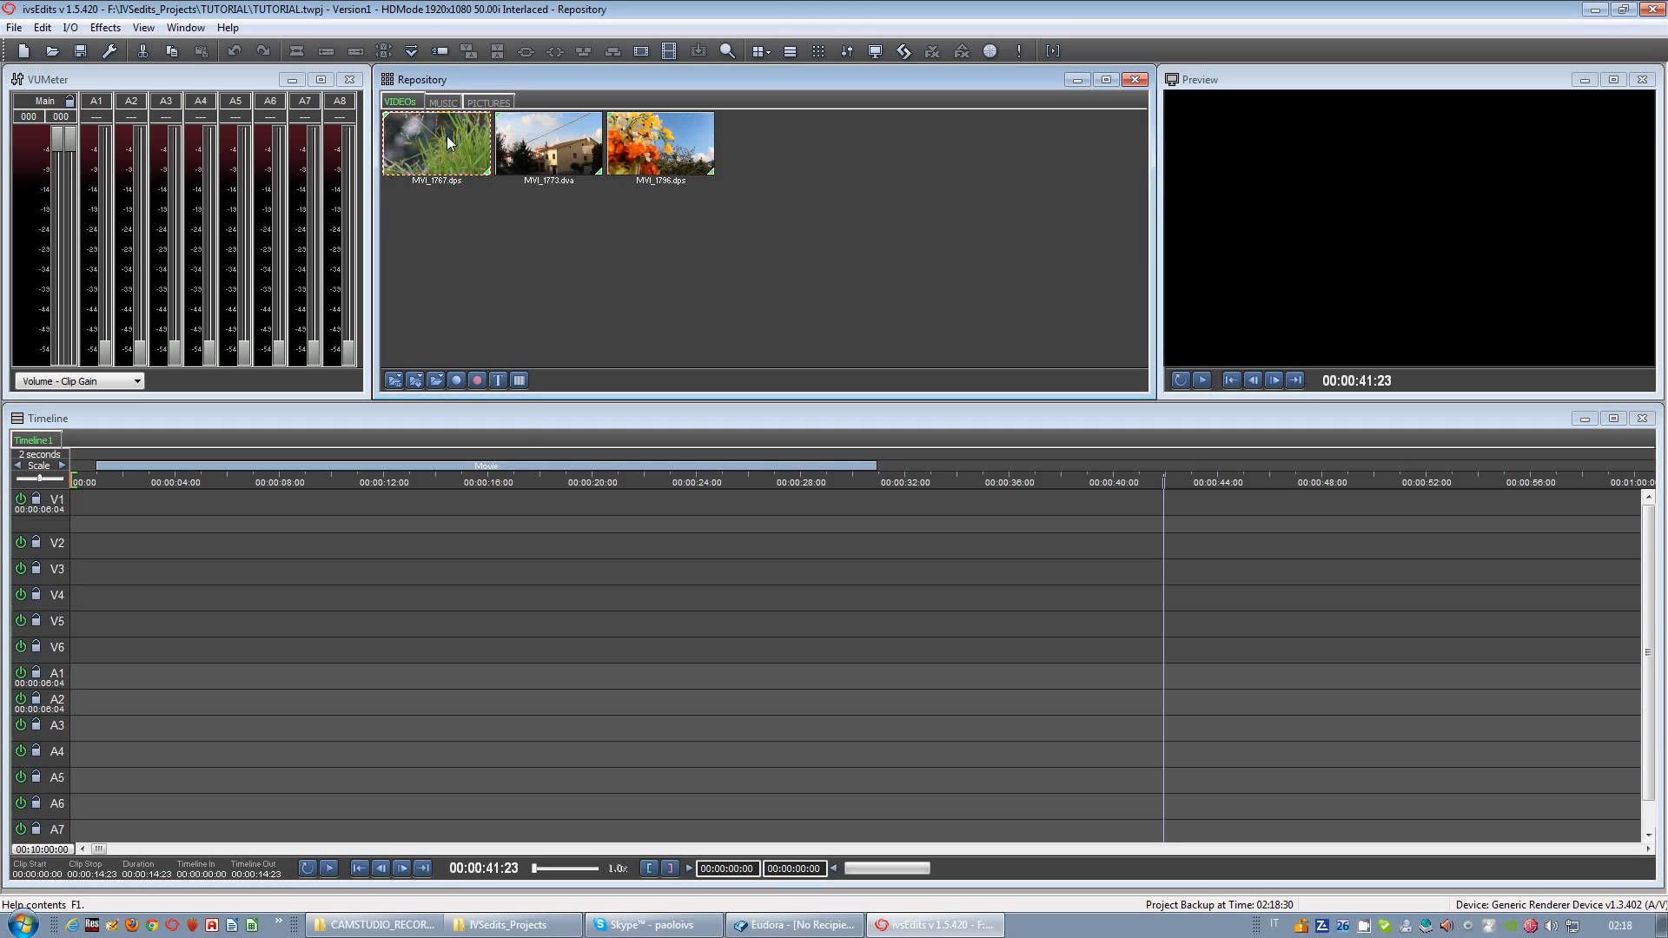
drag(436, 146, 100, 508)
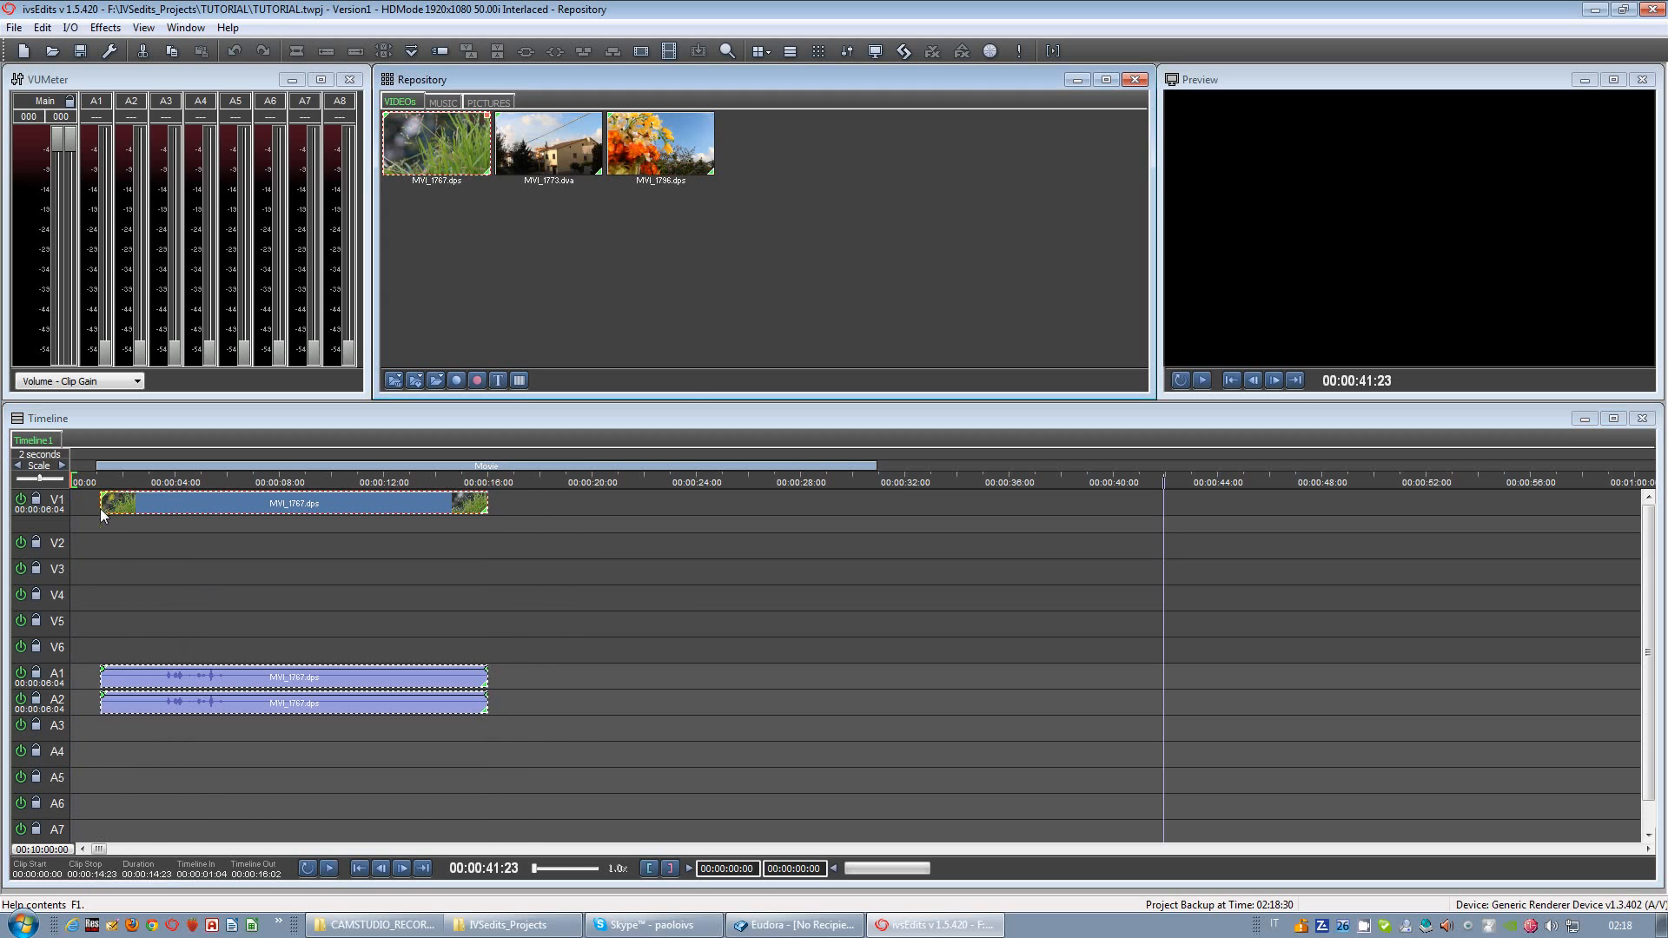
Step: Open MVI_1773.dva in the Trimmer and set its in point to 00:00:00:22 and out point to 00:00:06:22
double_click(553, 143)
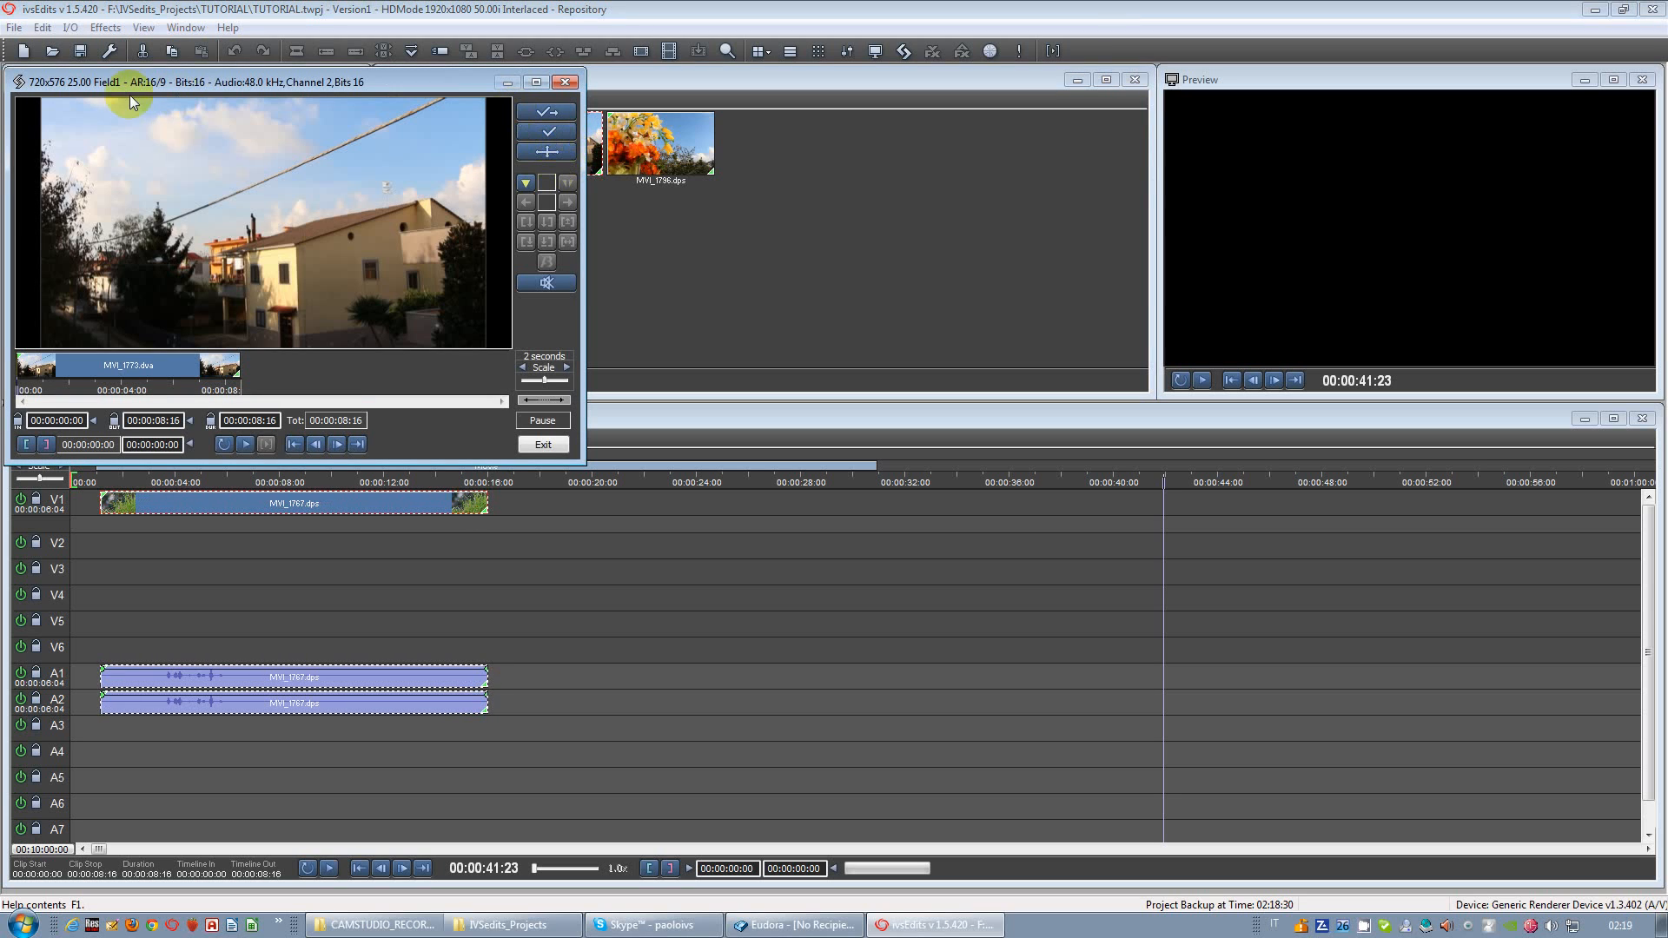
drag(80, 388, 39, 382)
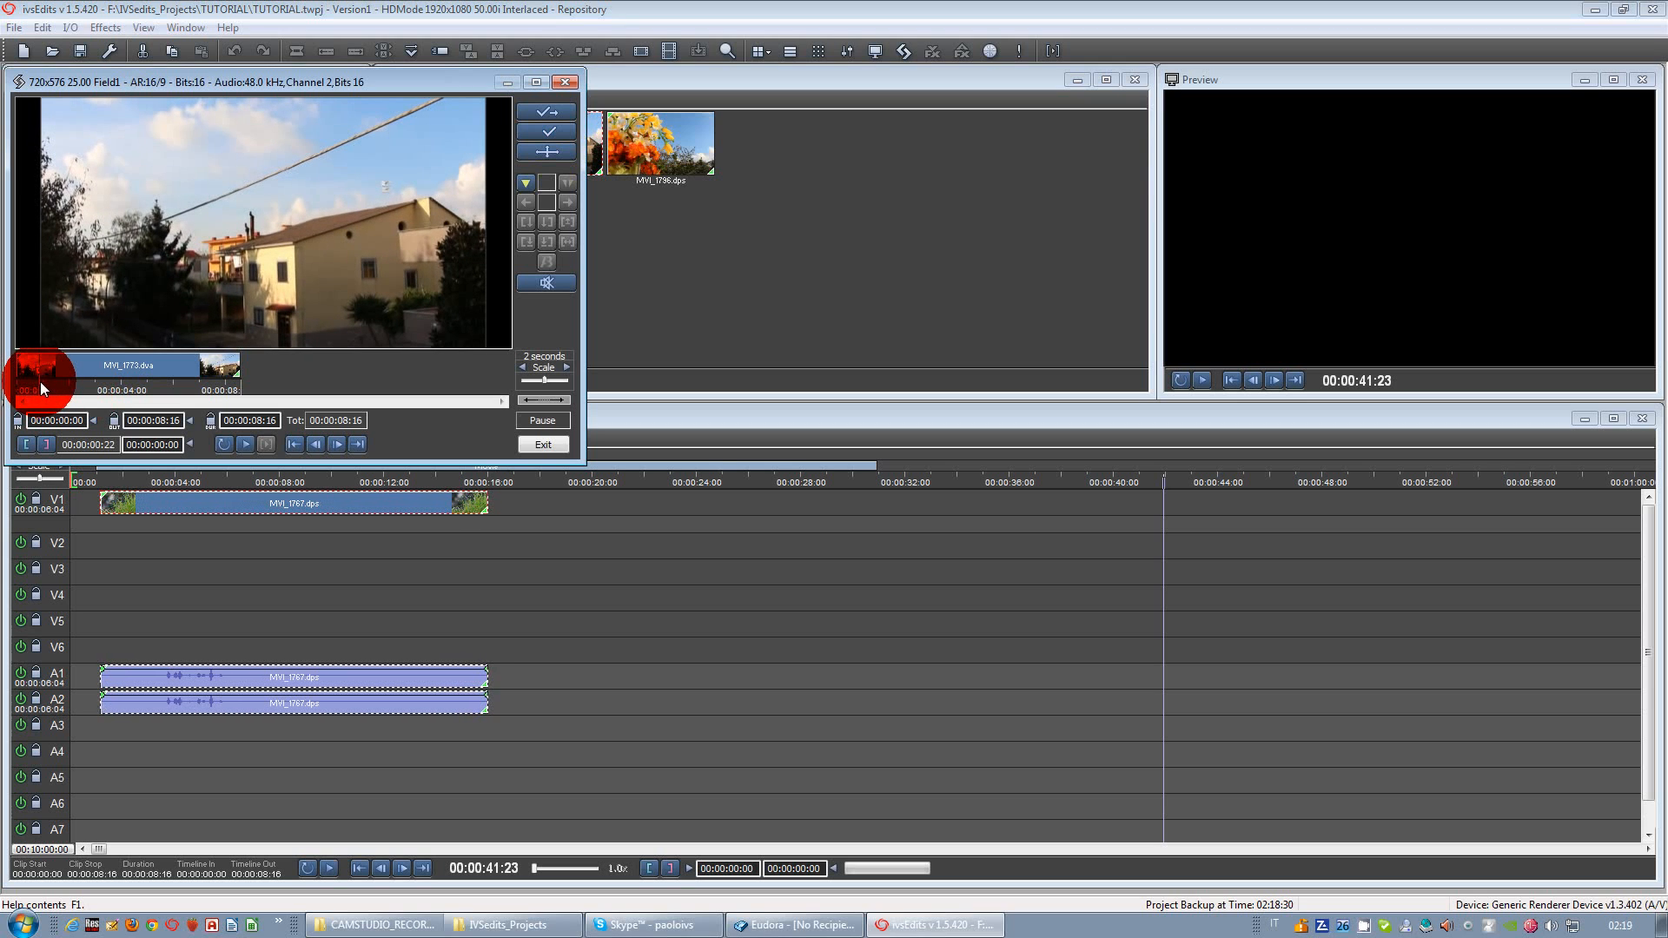
click(40, 382)
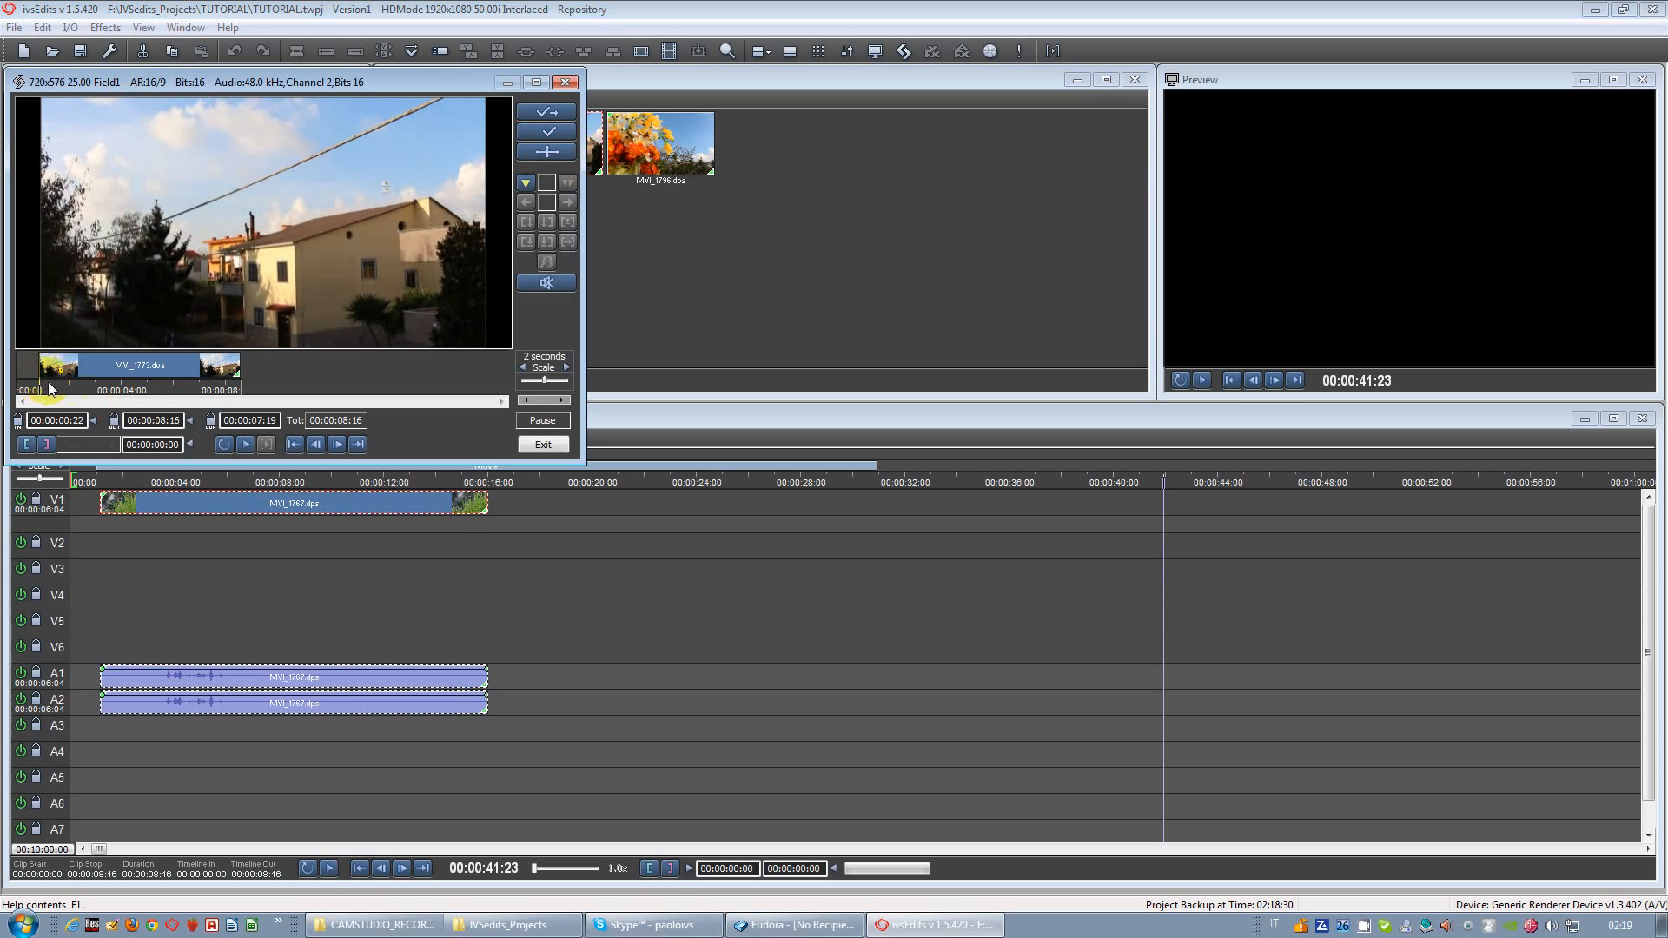
click(187, 405)
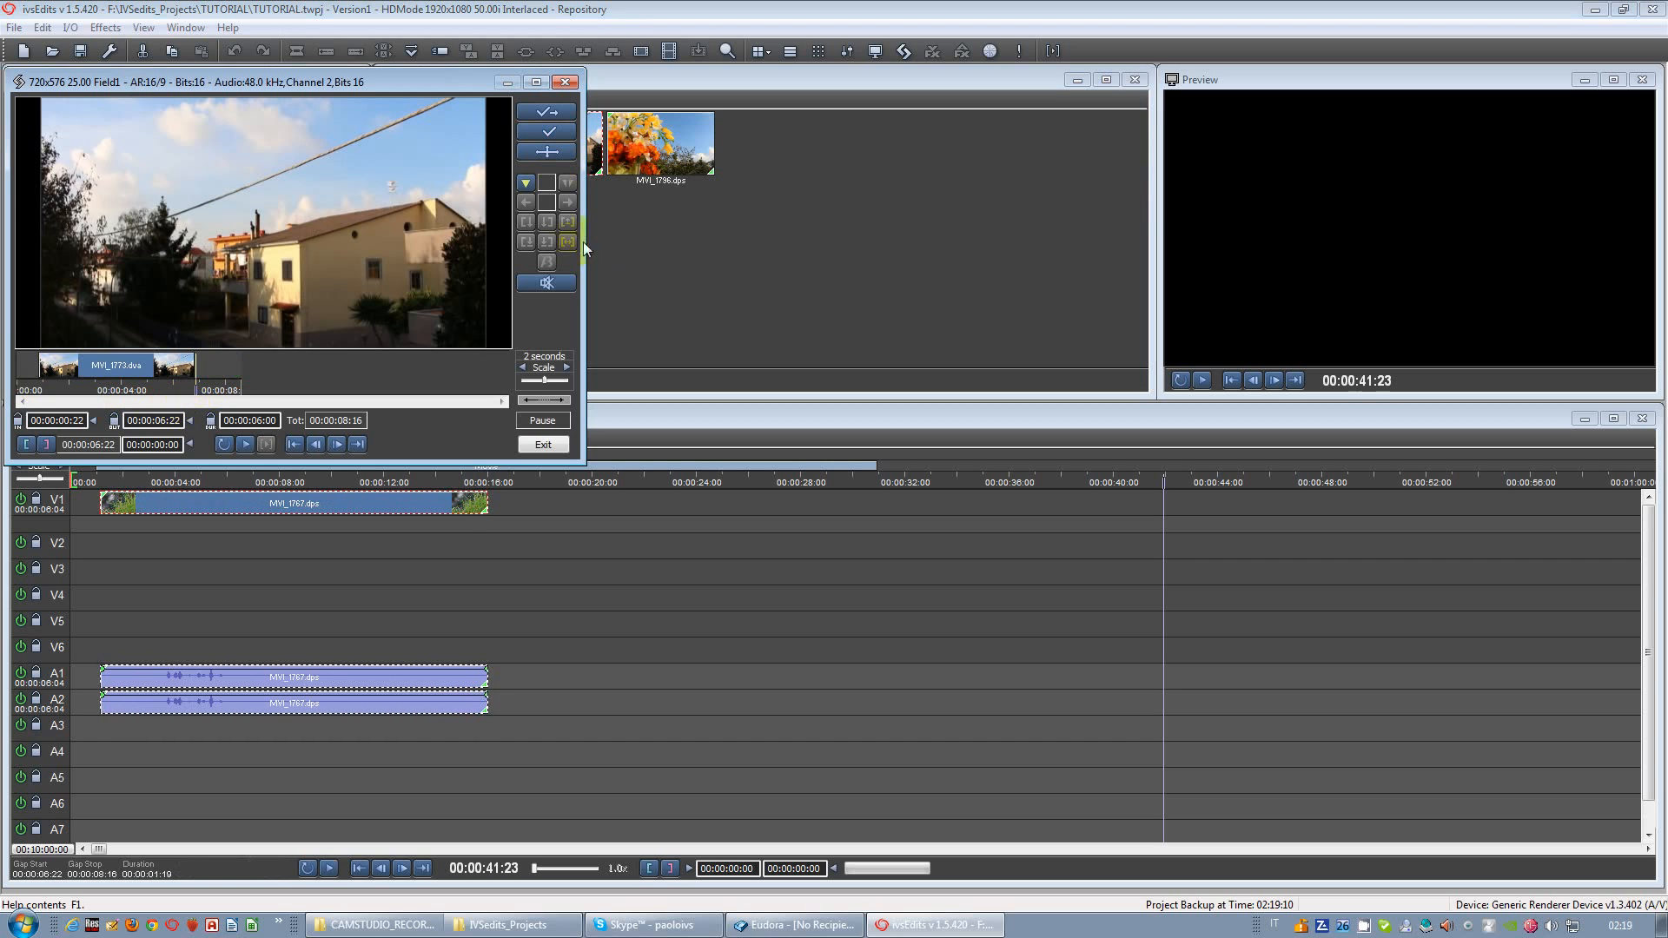
click(100, 358)
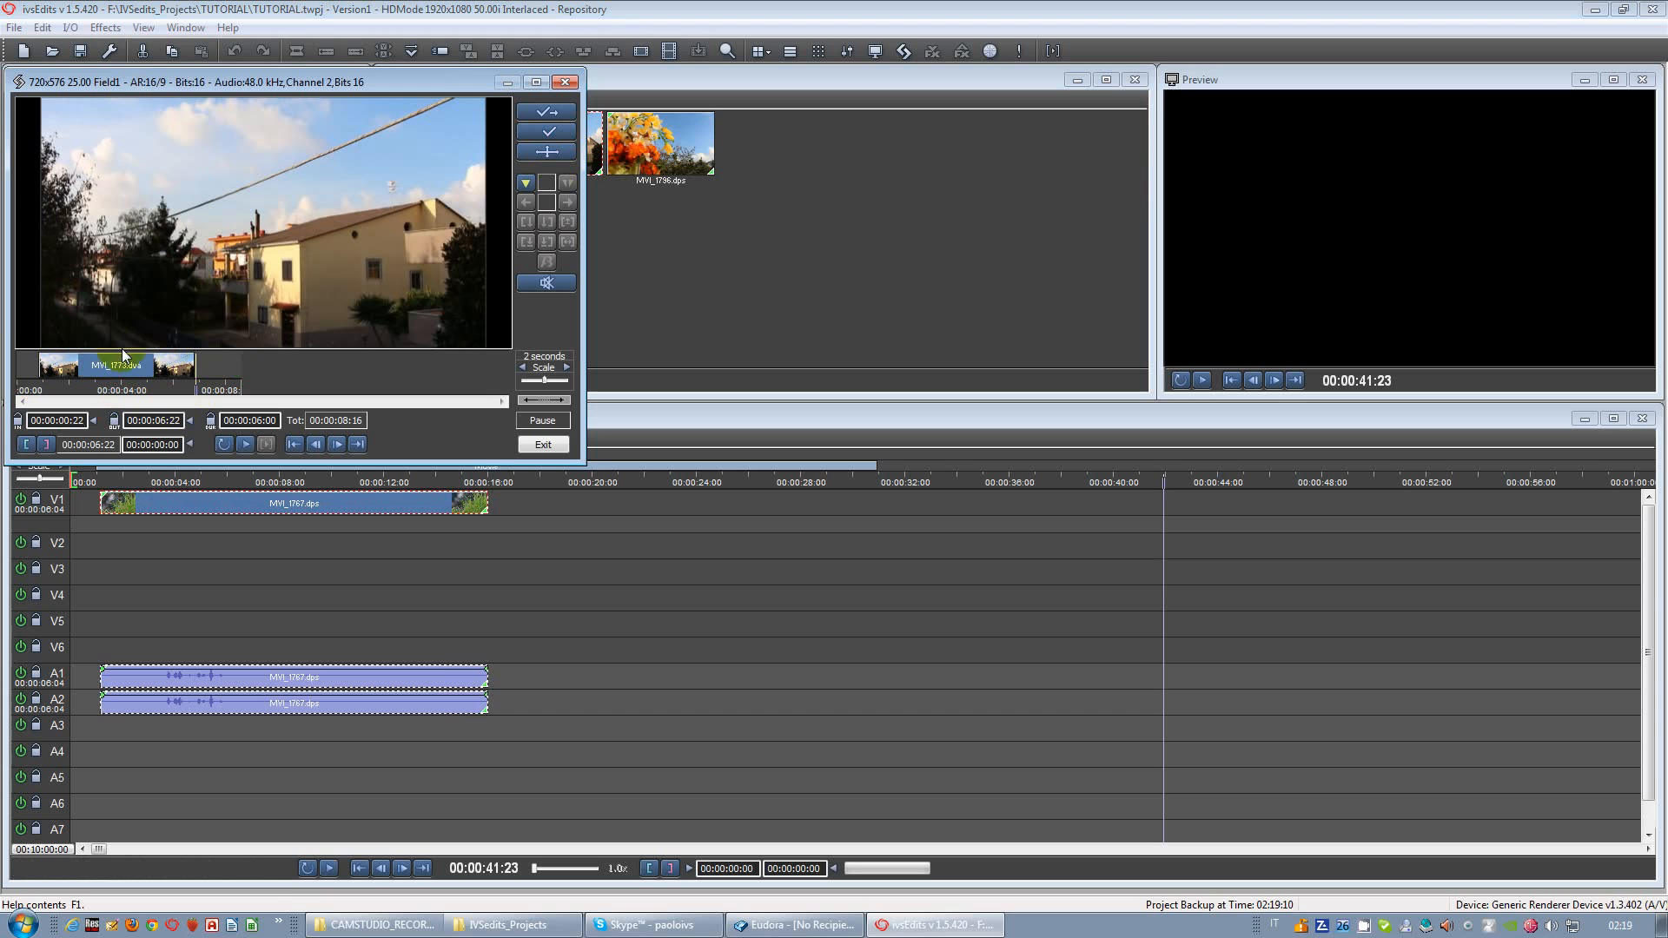
Step: Place the trimmed MVI_1773.dva on track V1 at about 00:00:20, after MVI_1767, and close the Trimmer
click(543, 150)
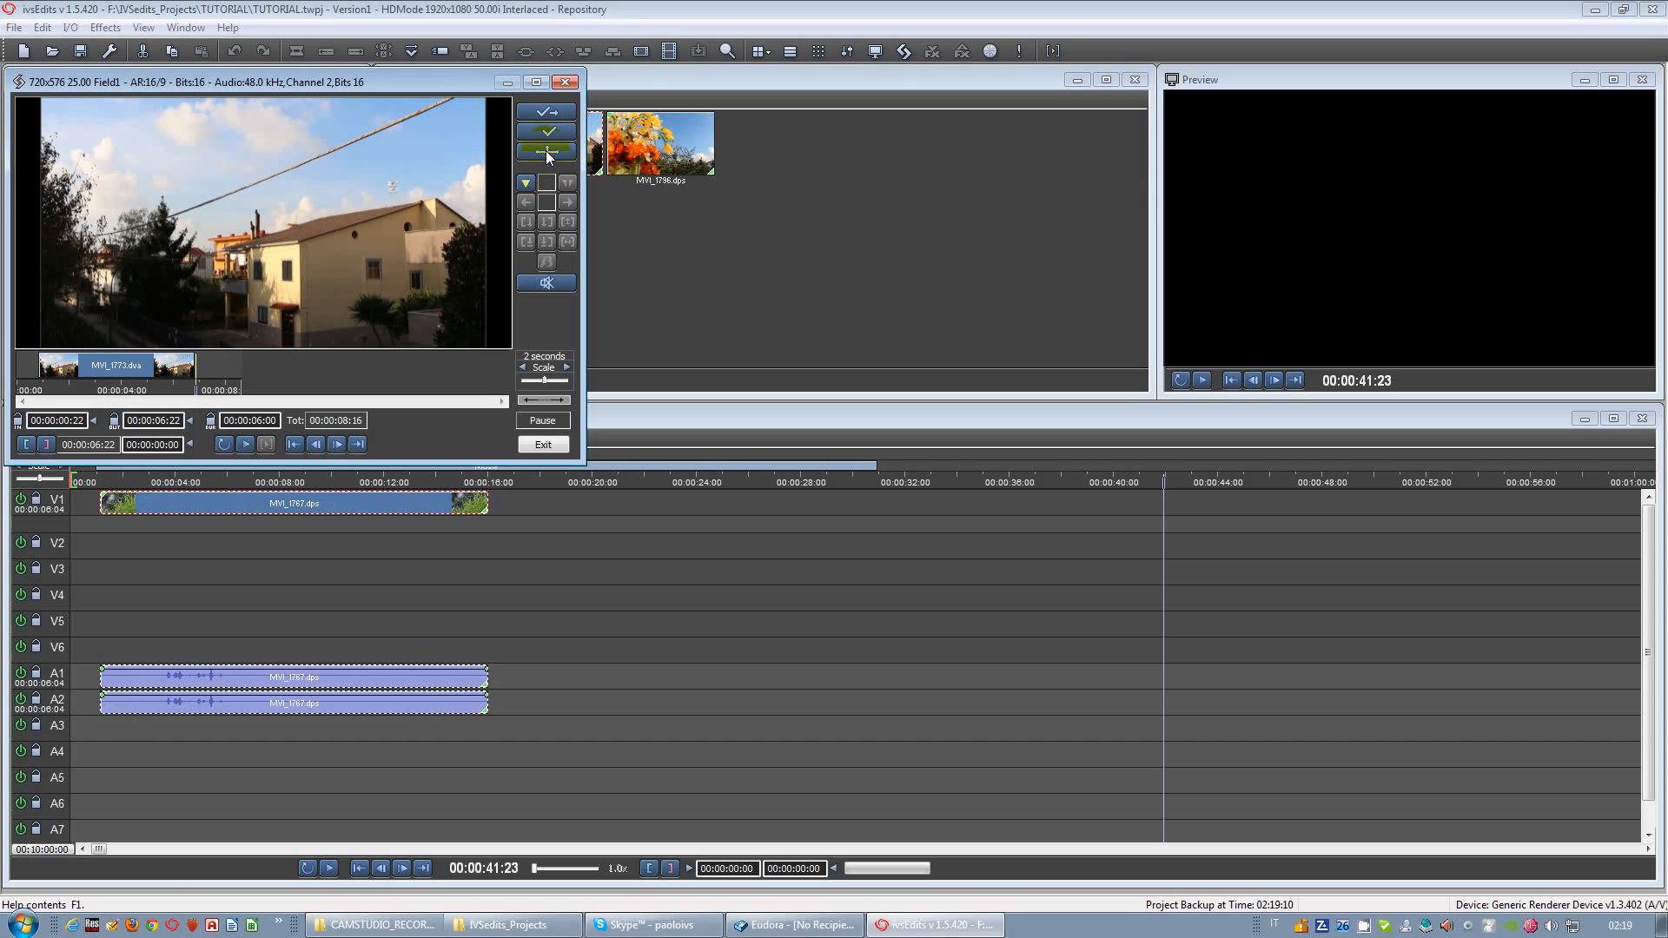
click(547, 153)
drag(546, 149, 596, 491)
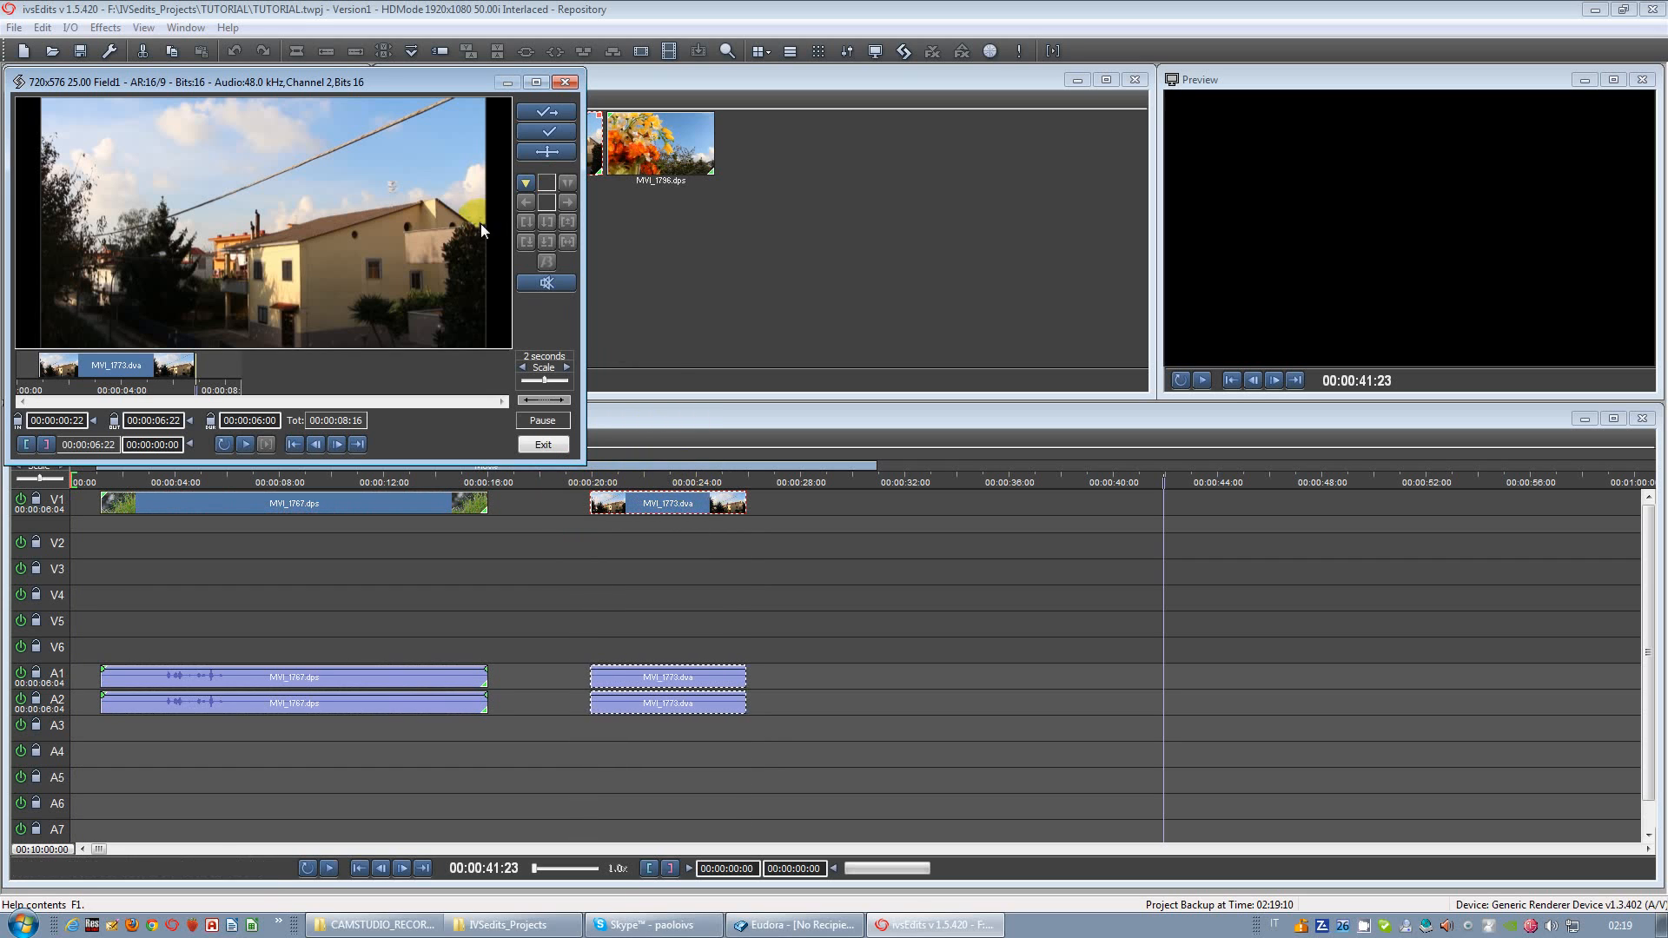
click(563, 82)
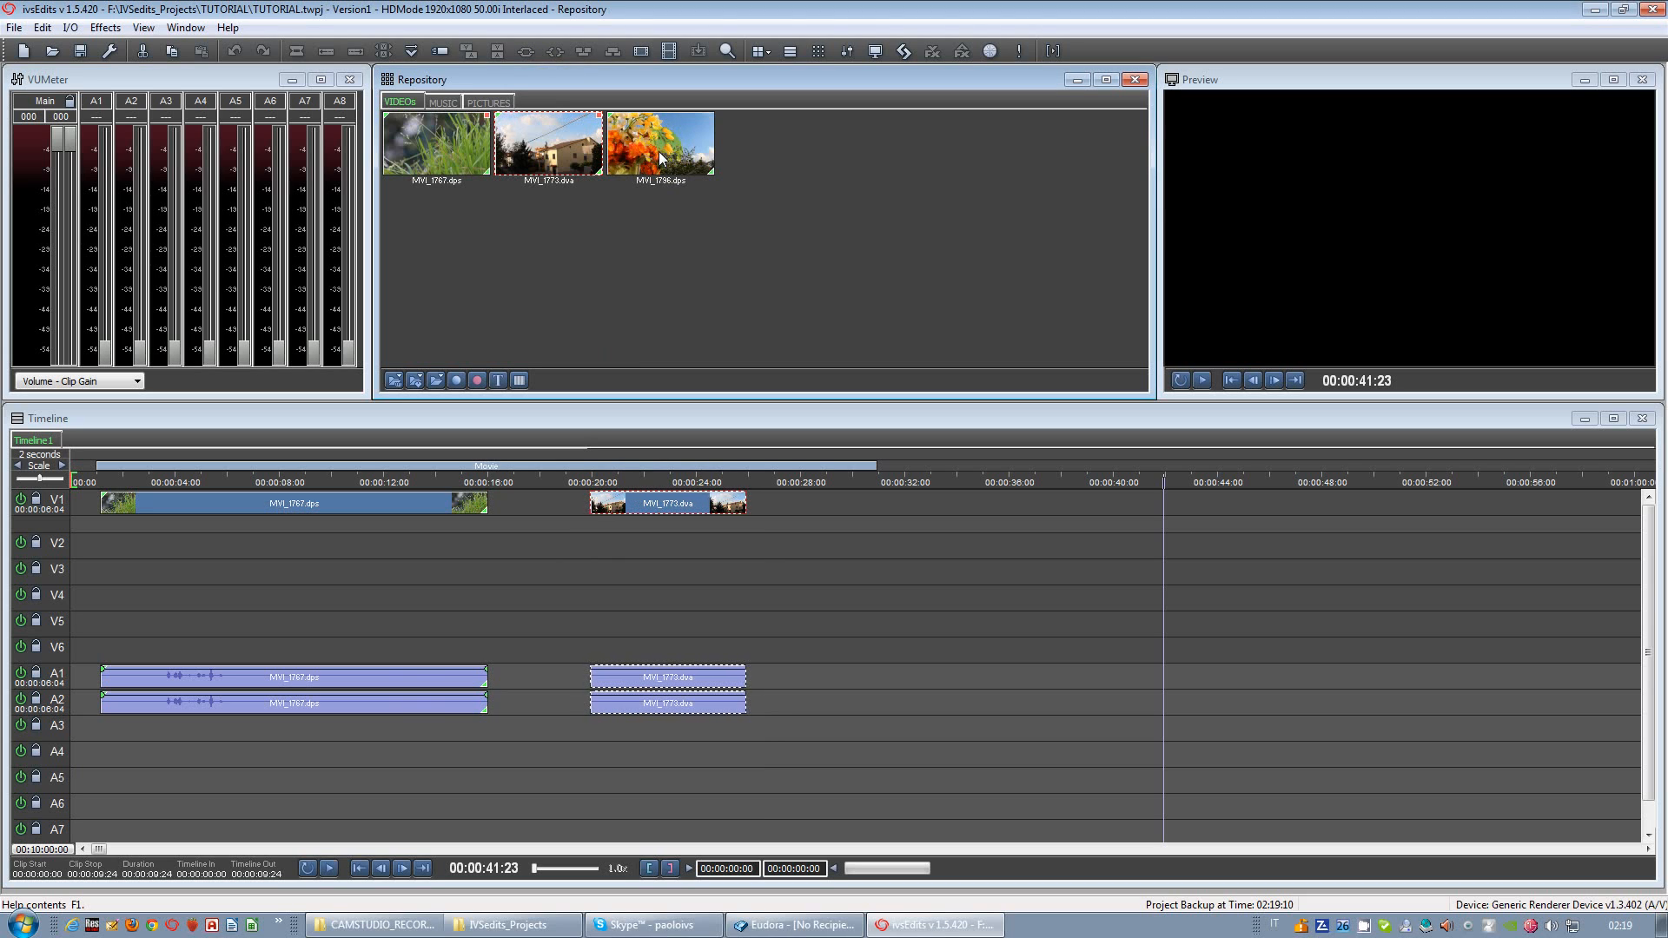
Step: Select single clips and the whole range of three clips in the Videos repository, and clear the selection
click(717, 255)
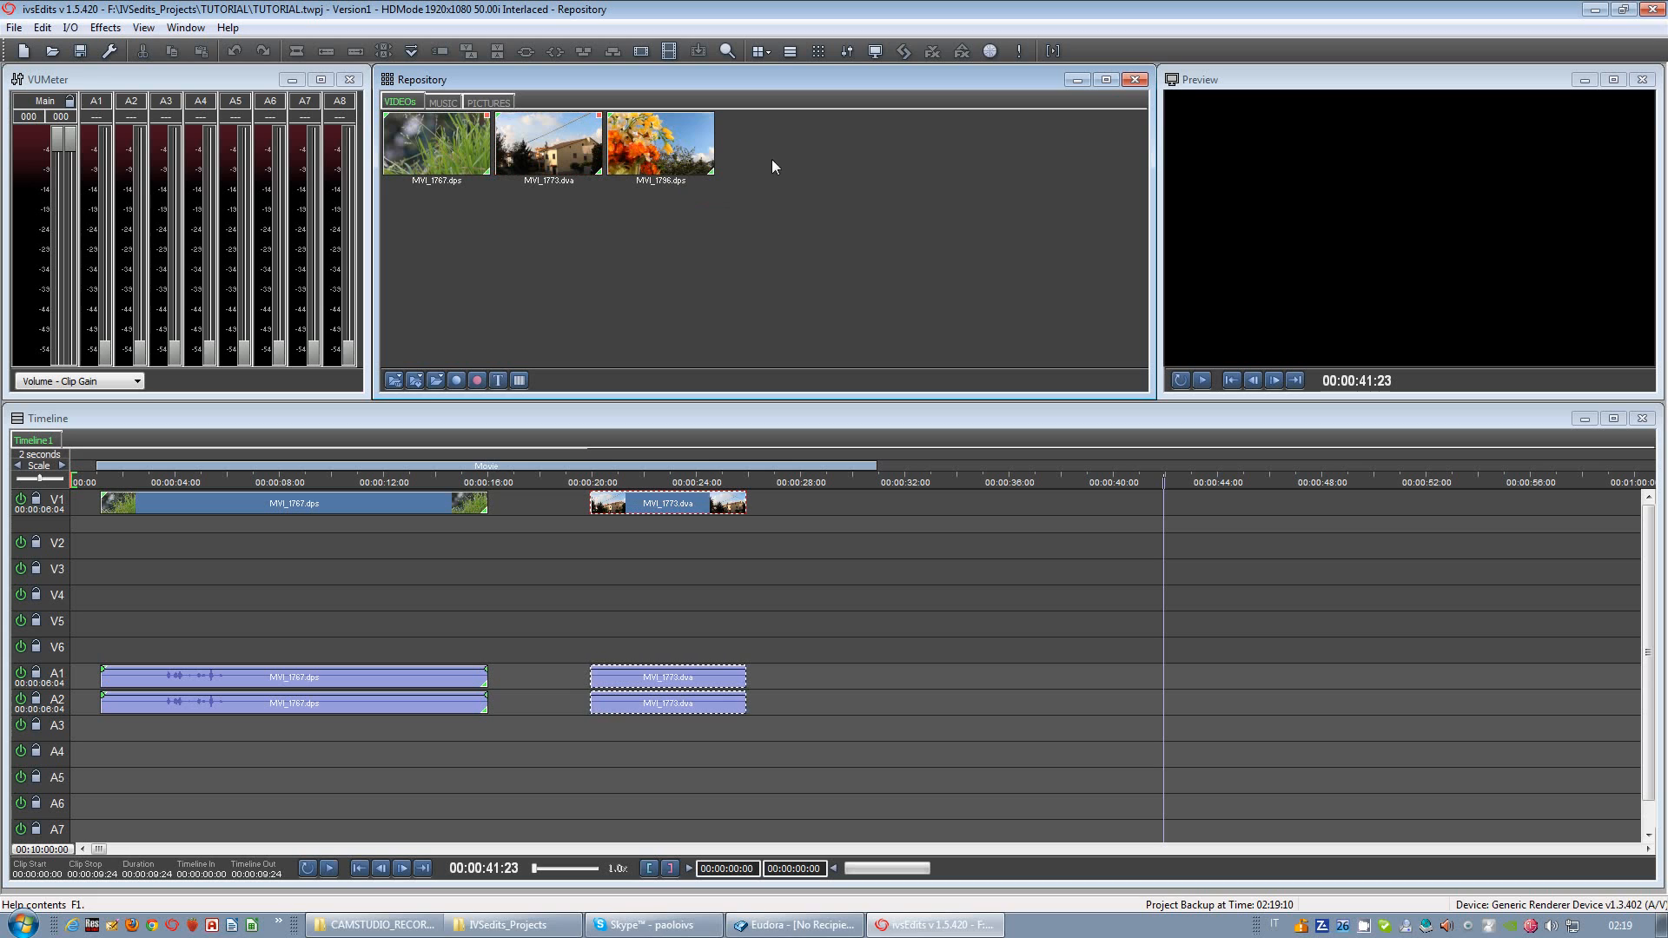
drag(769, 123, 789, 175)
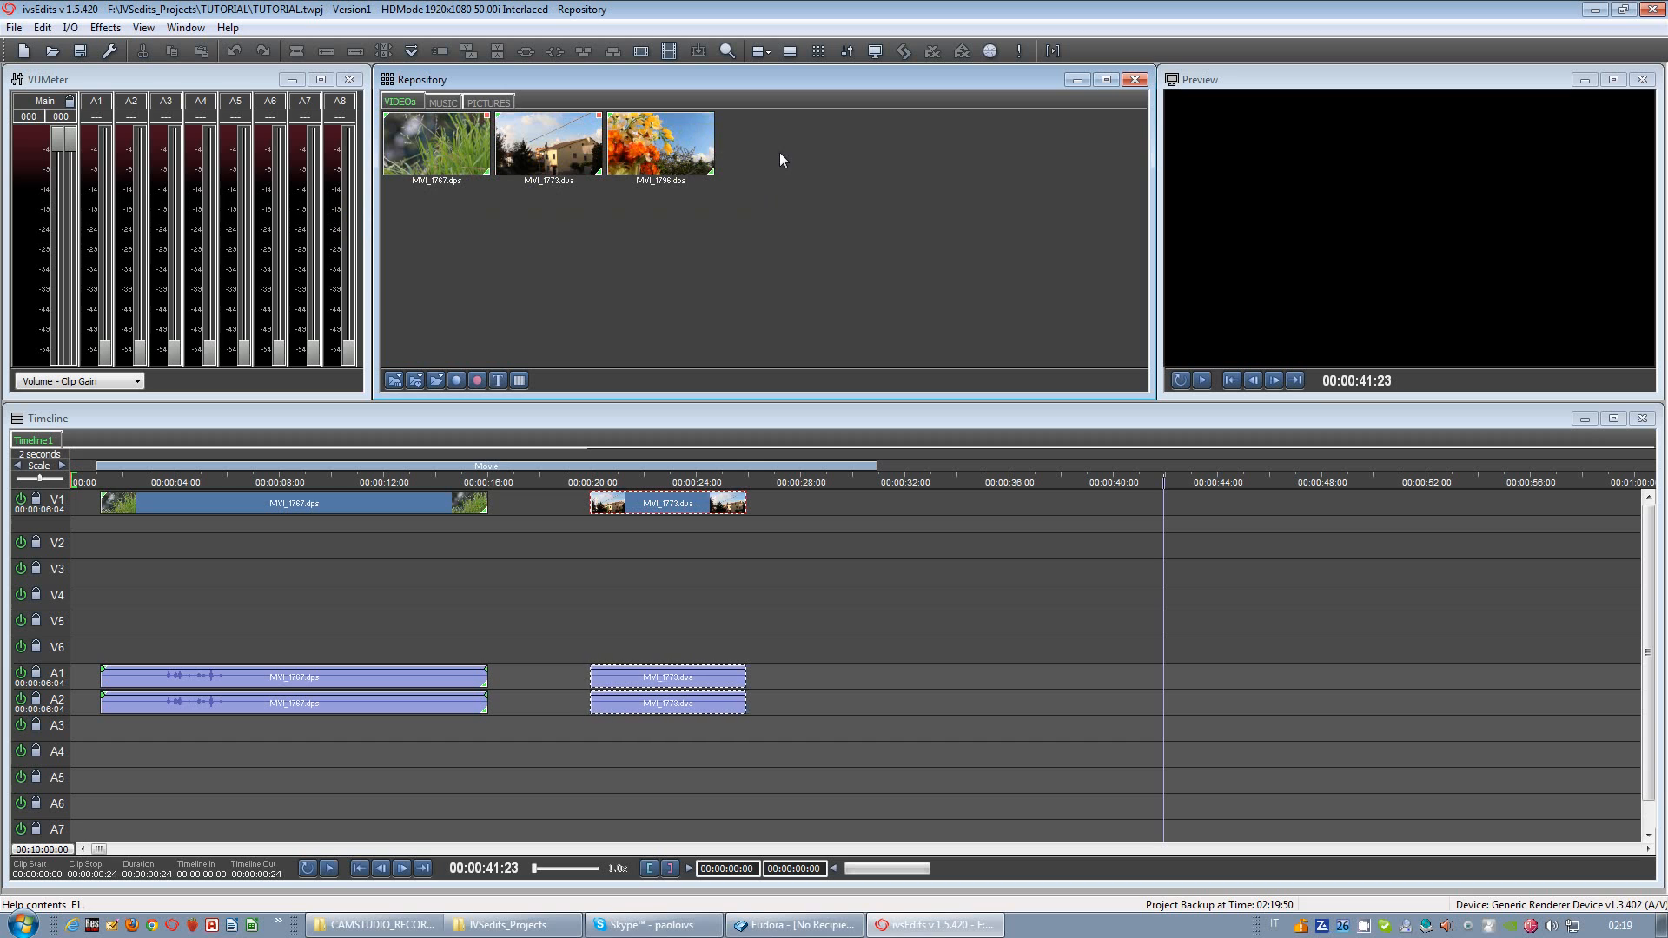
click(455, 146)
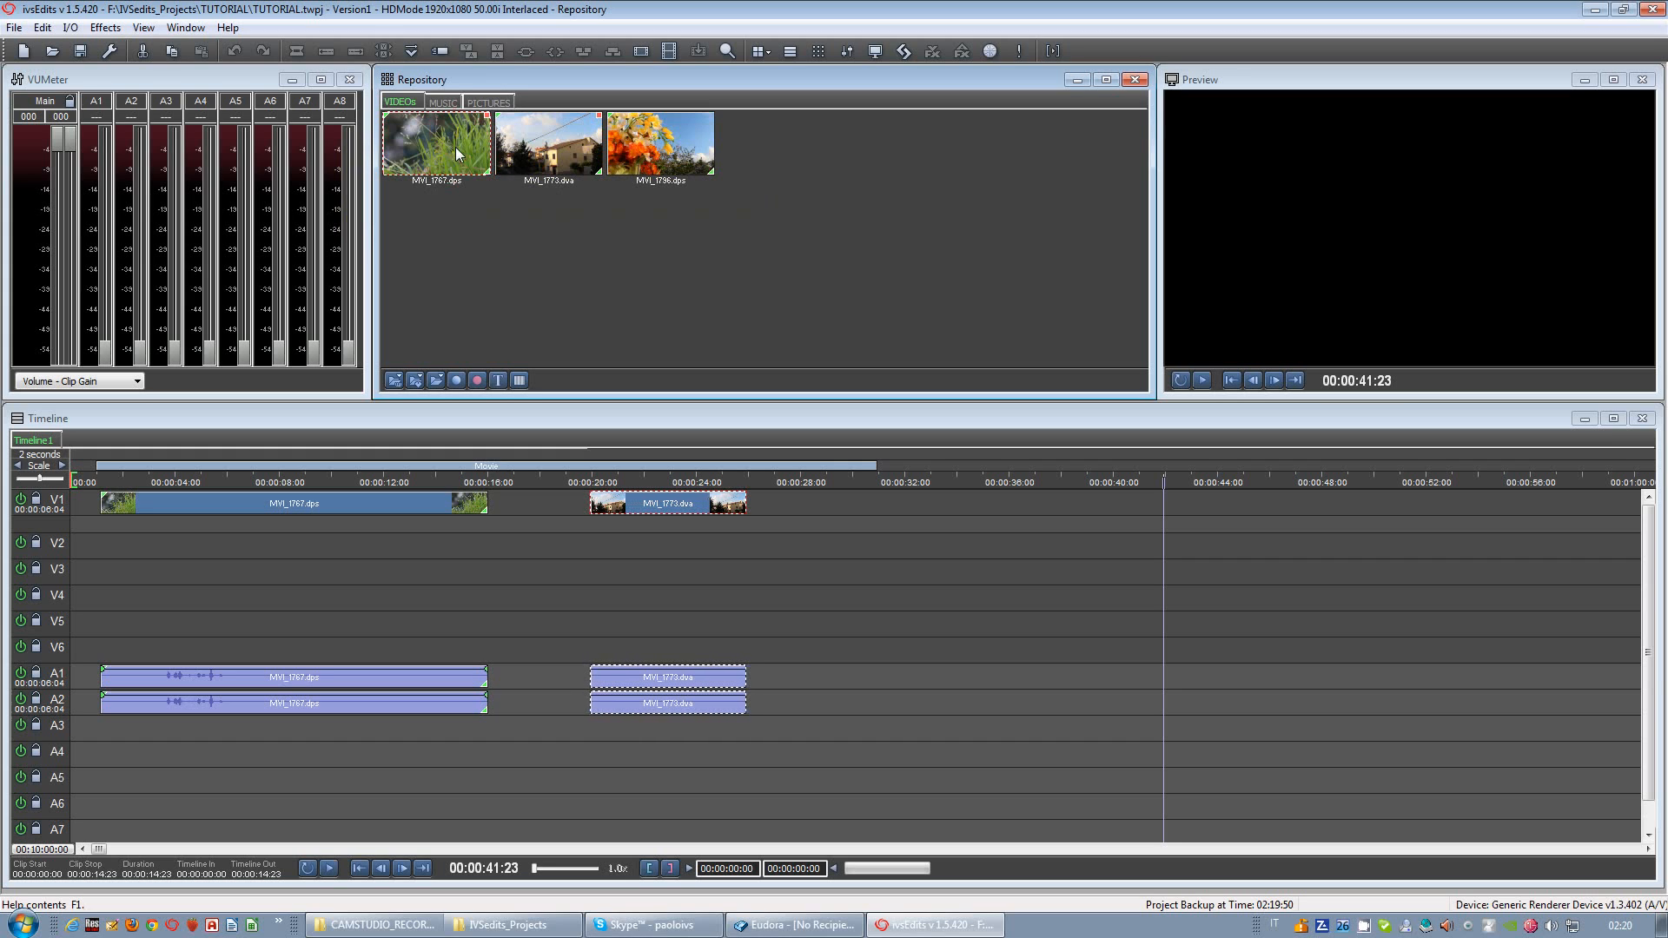
click(562, 144)
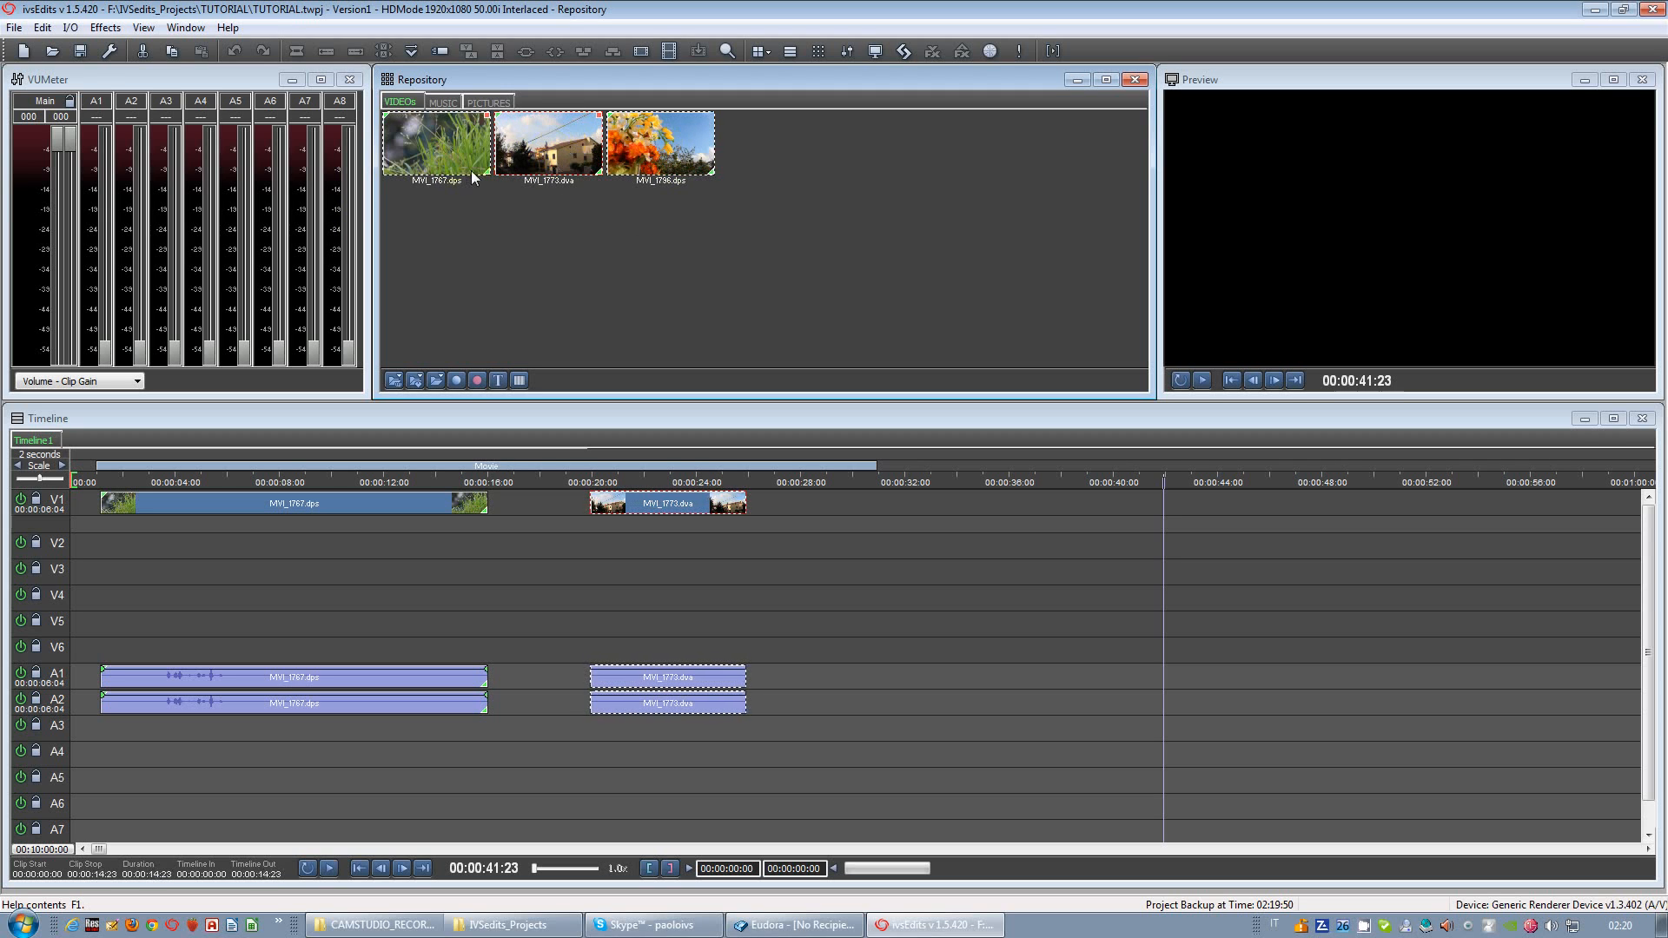
click(497, 210)
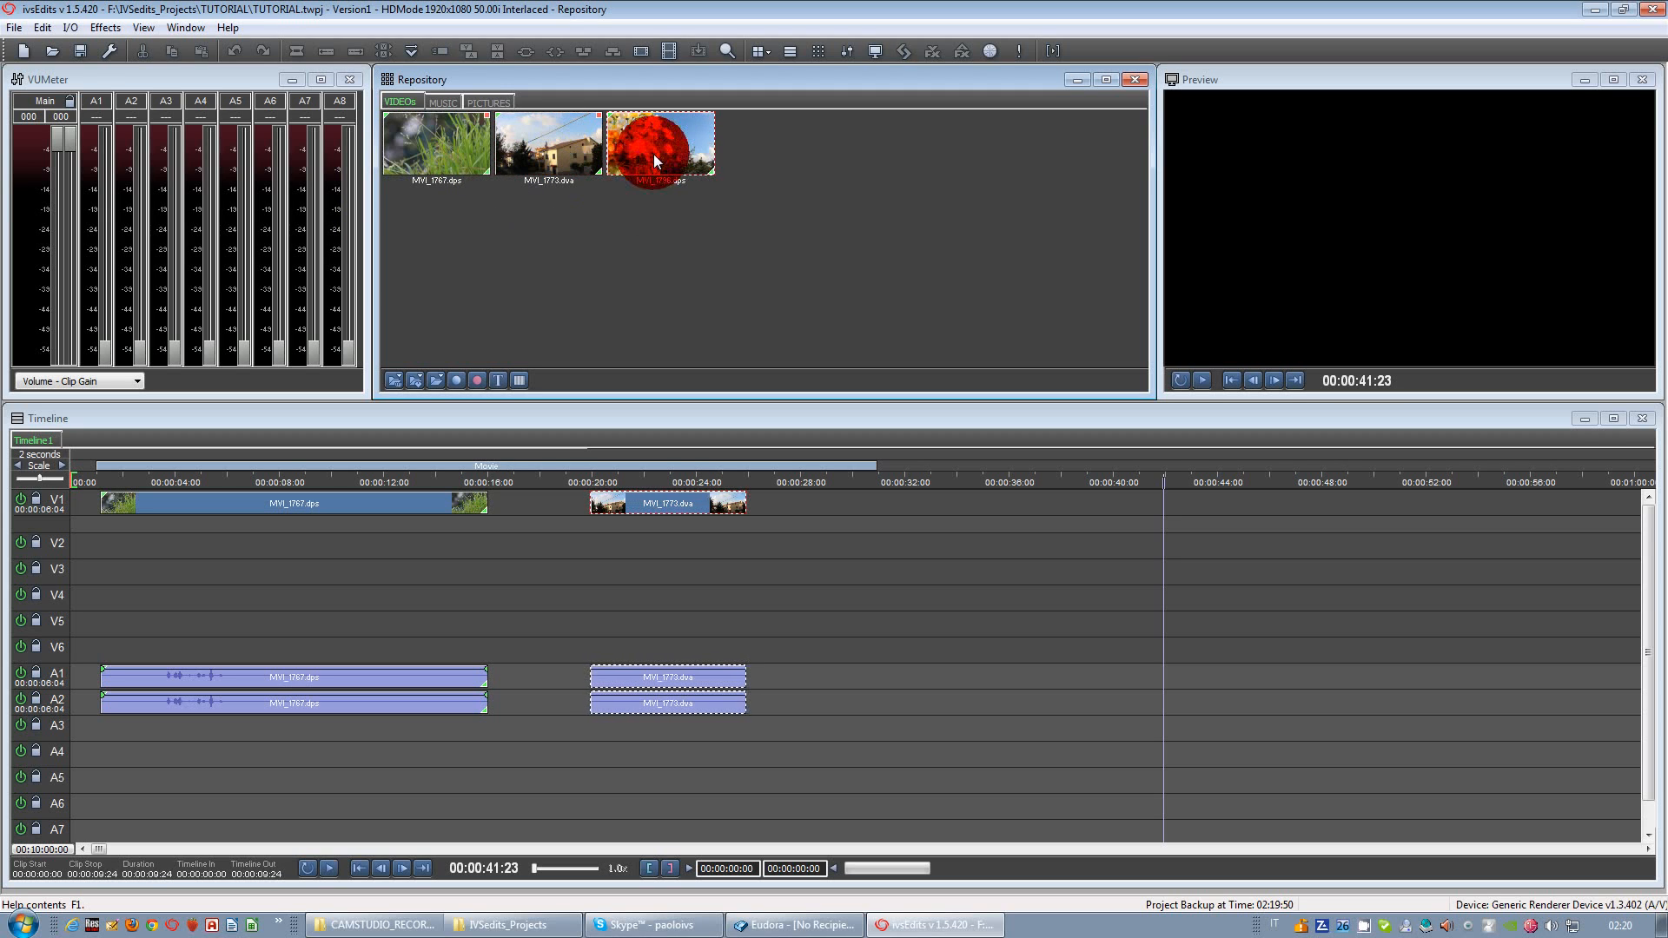
shift+click(430, 156)
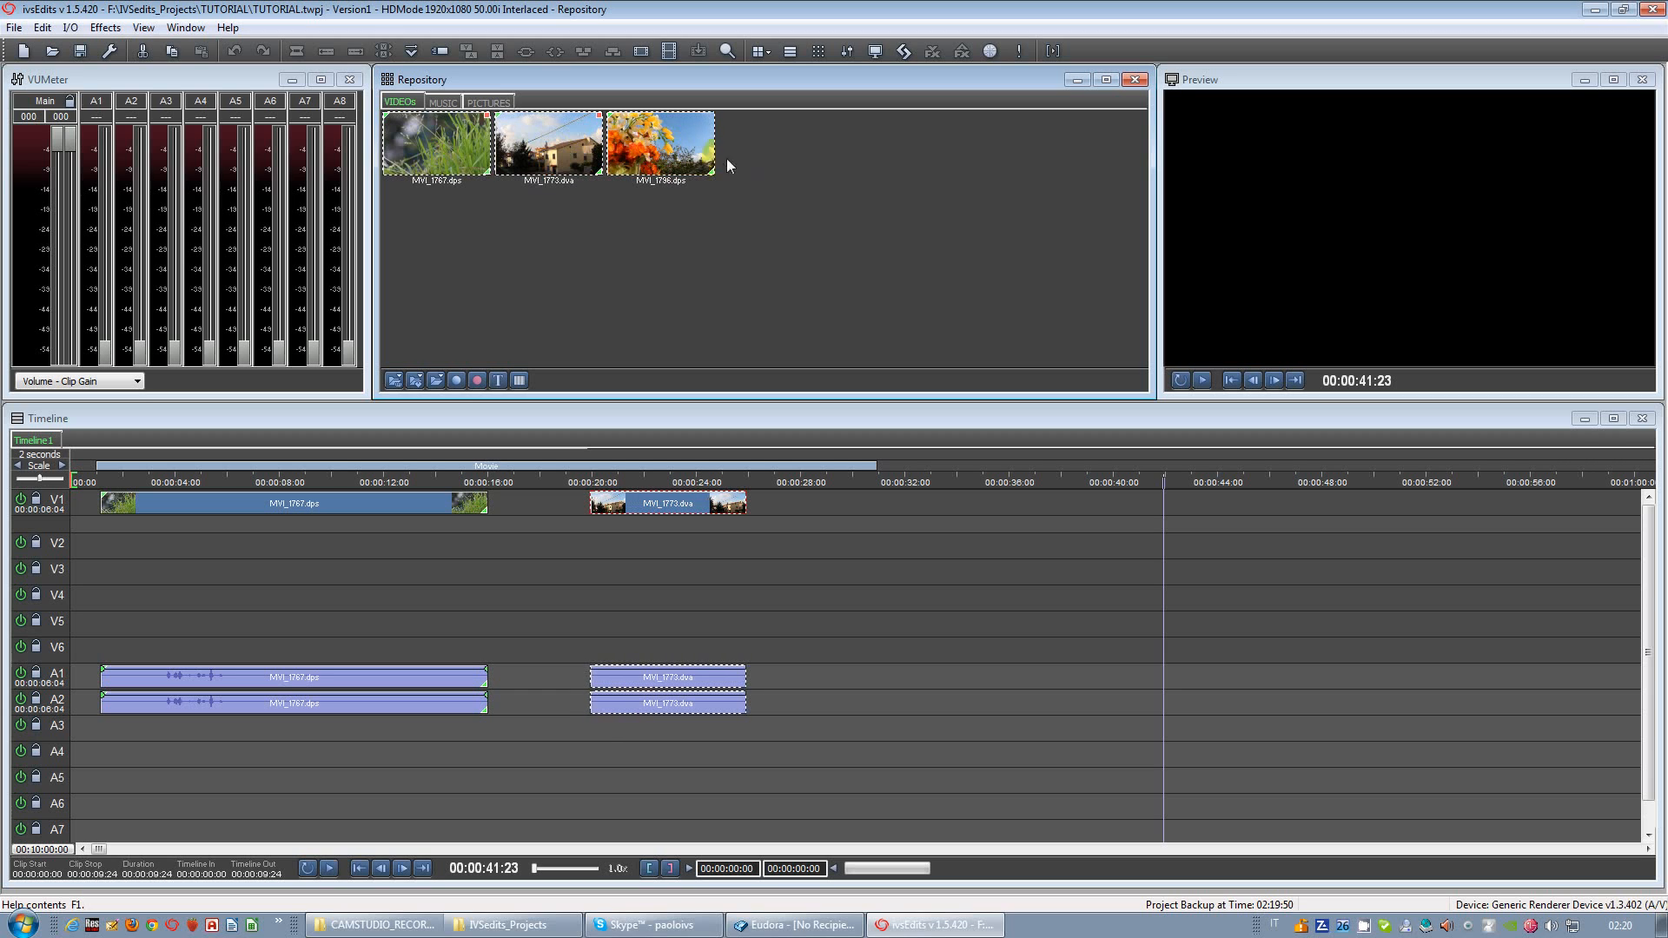
click(702, 243)
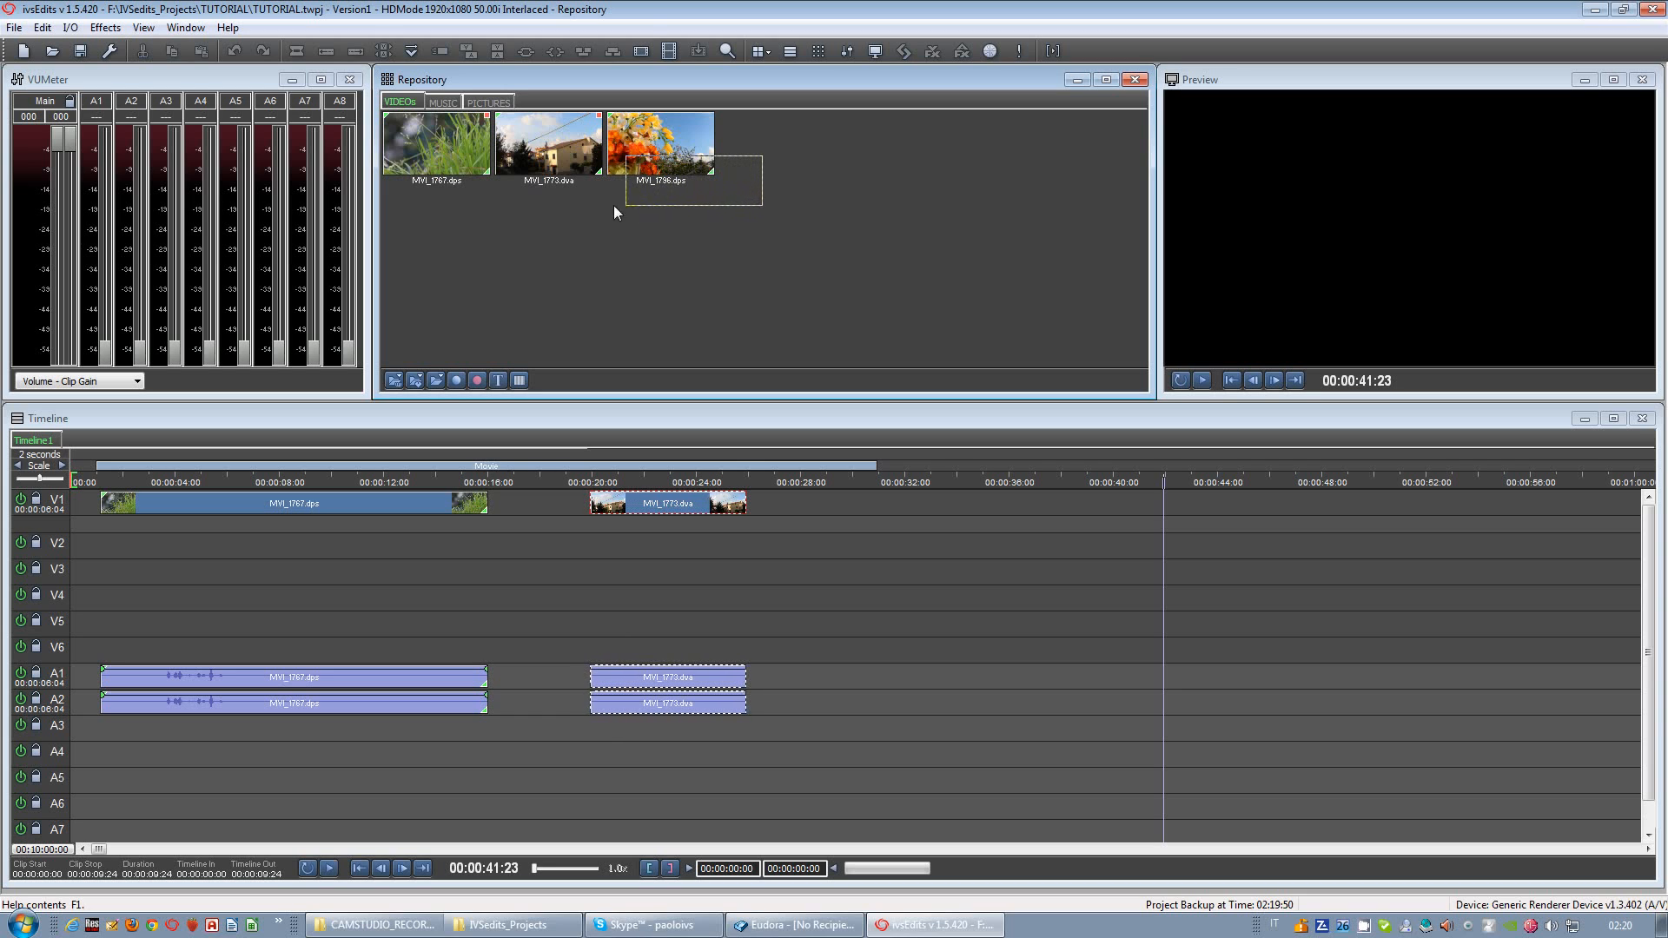
Step: Select all three repository clips together and place them in sequence on track V1 from about 00:00:28, after the trimmed MVI_1773
drag(467, 204, 384, 198)
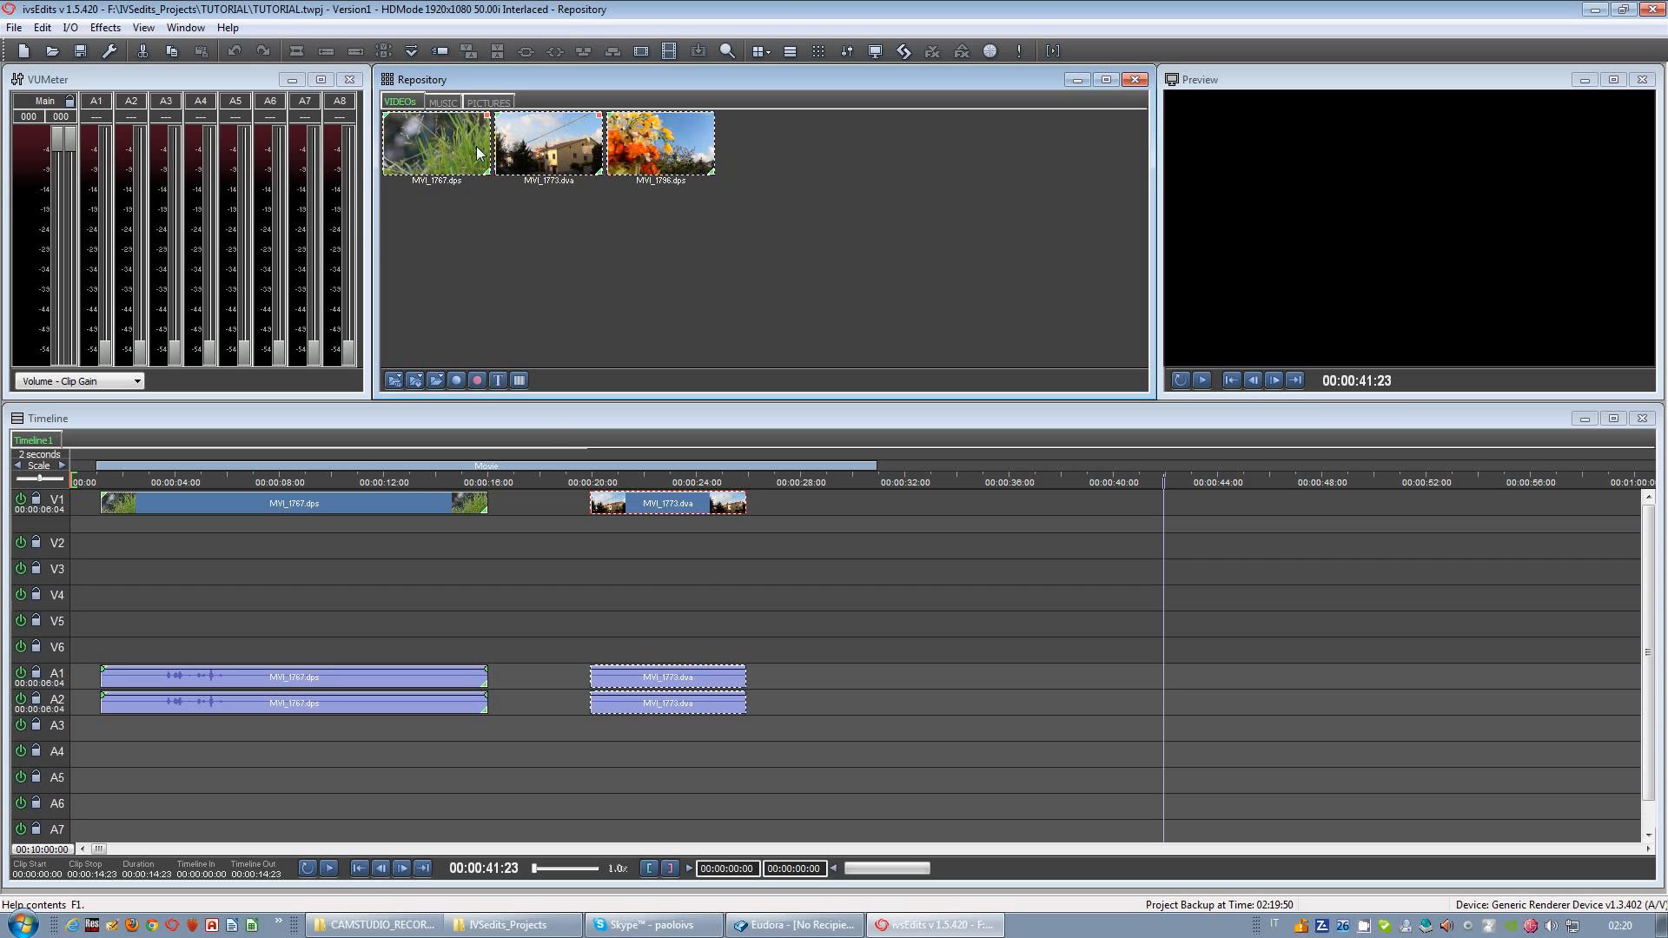
drag(431, 144, 802, 514)
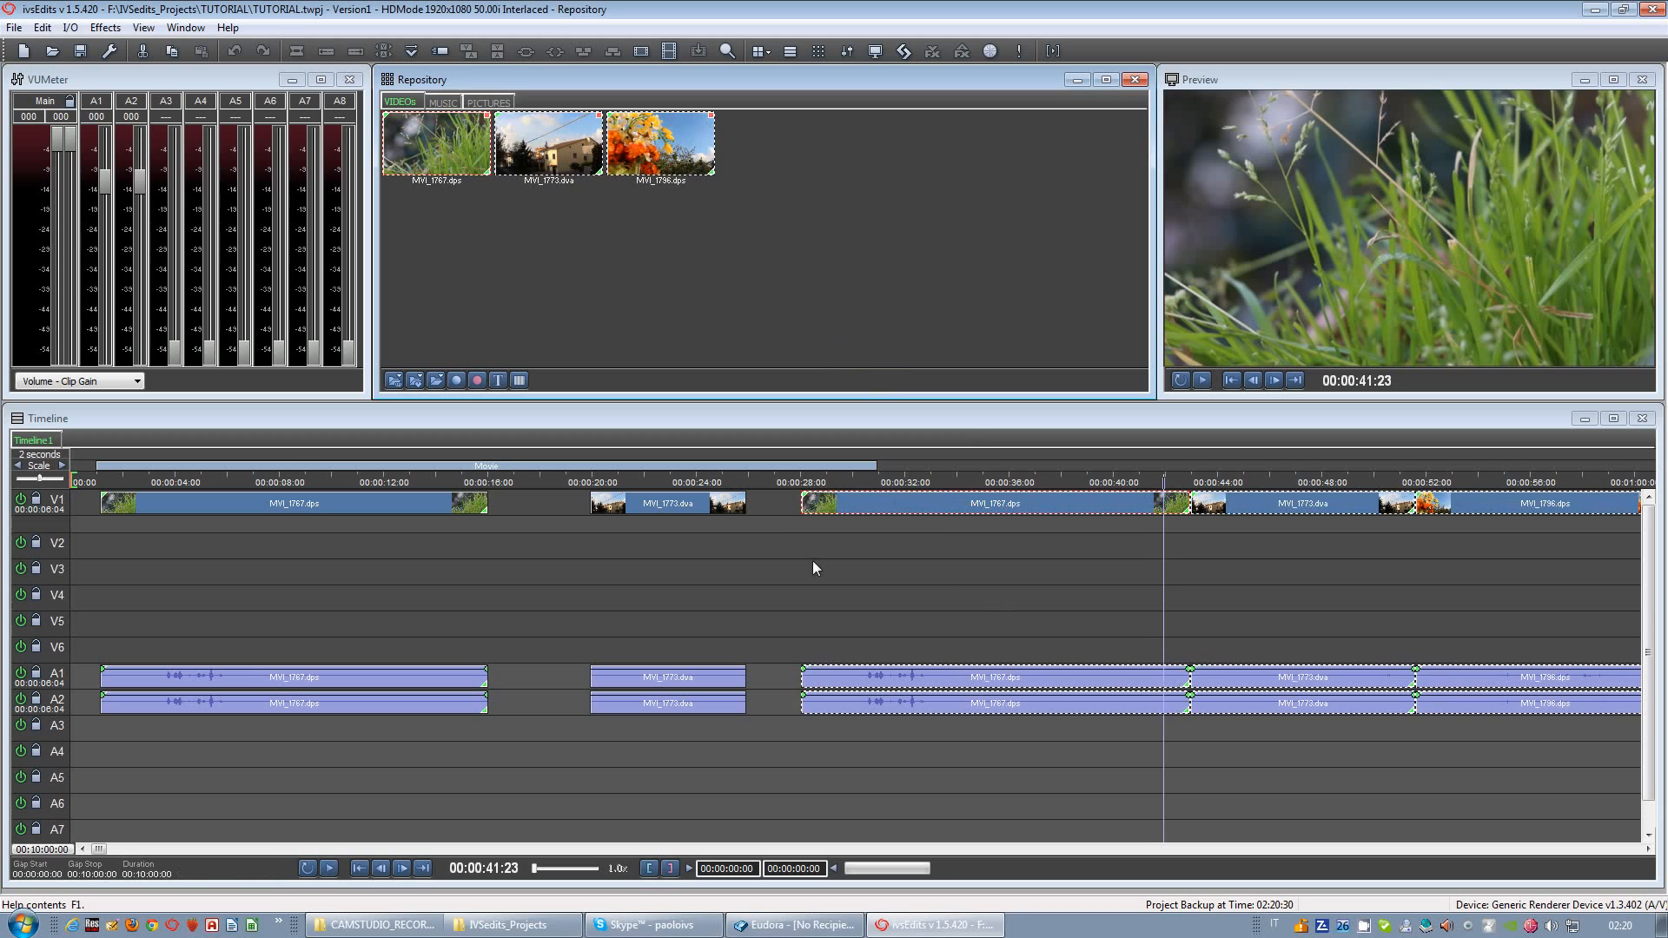
click(862, 571)
Step: Close the gaps on V1 by moving MVI_1773.dva directly behind the first MVI_1767 and the second MVI_1767 directly behind it
scroll(831, 571, down, 1)
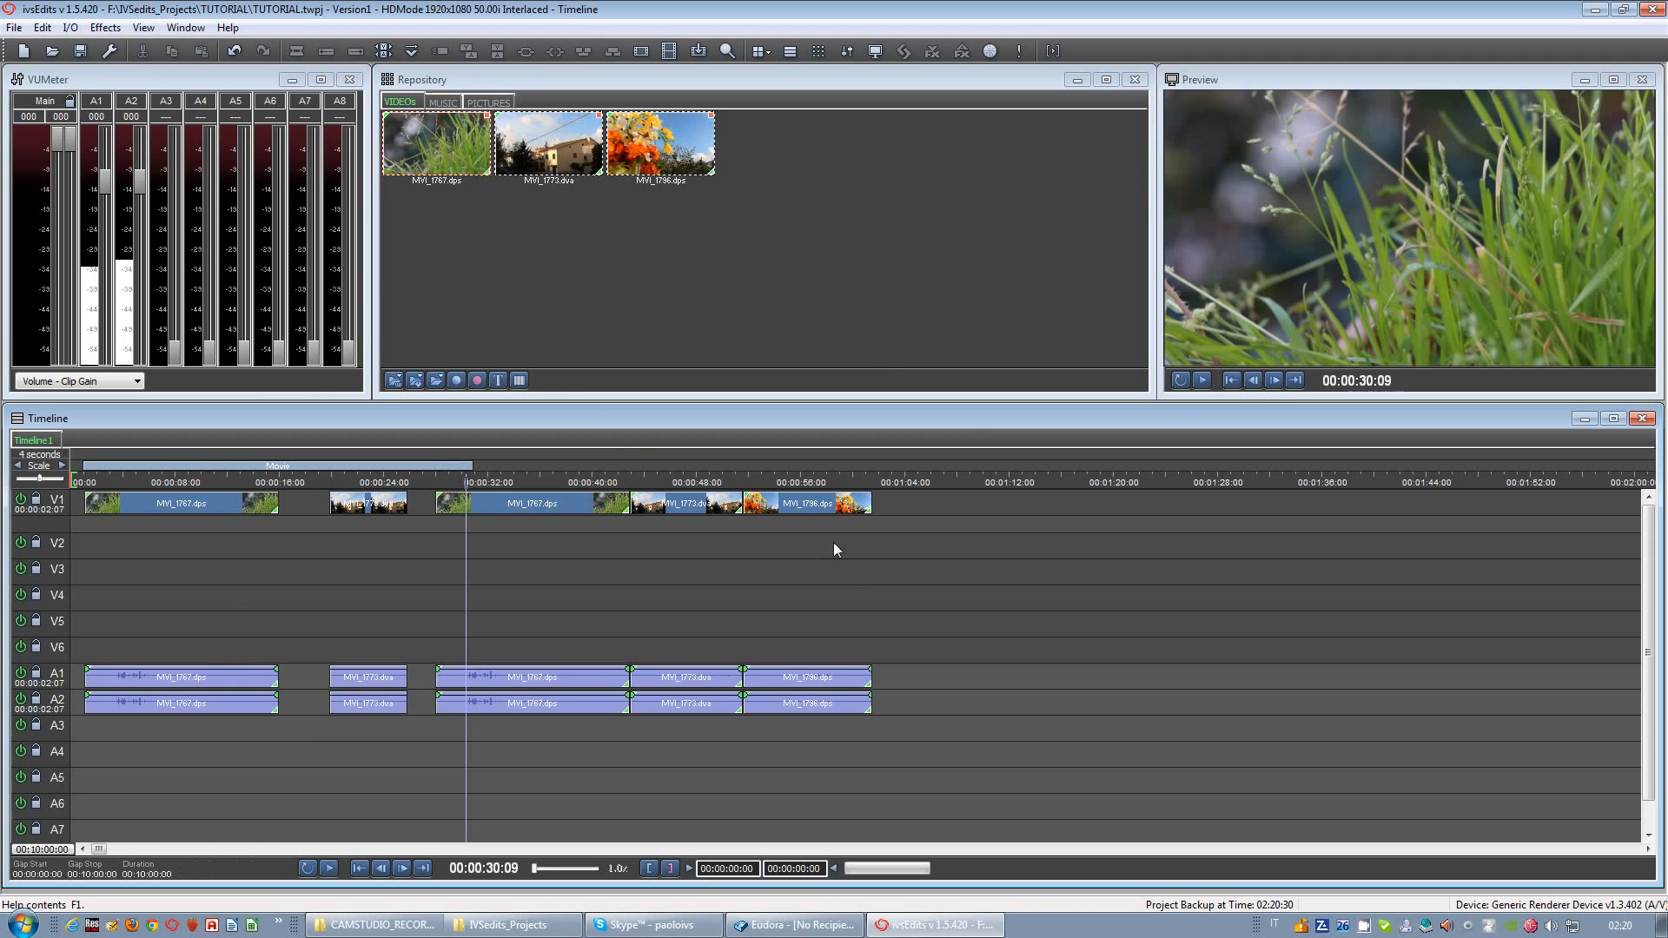
click(382, 546)
click(358, 504)
drag(359, 504, 309, 504)
drag(507, 504, 426, 504)
drag(273, 539, 378, 549)
click(309, 506)
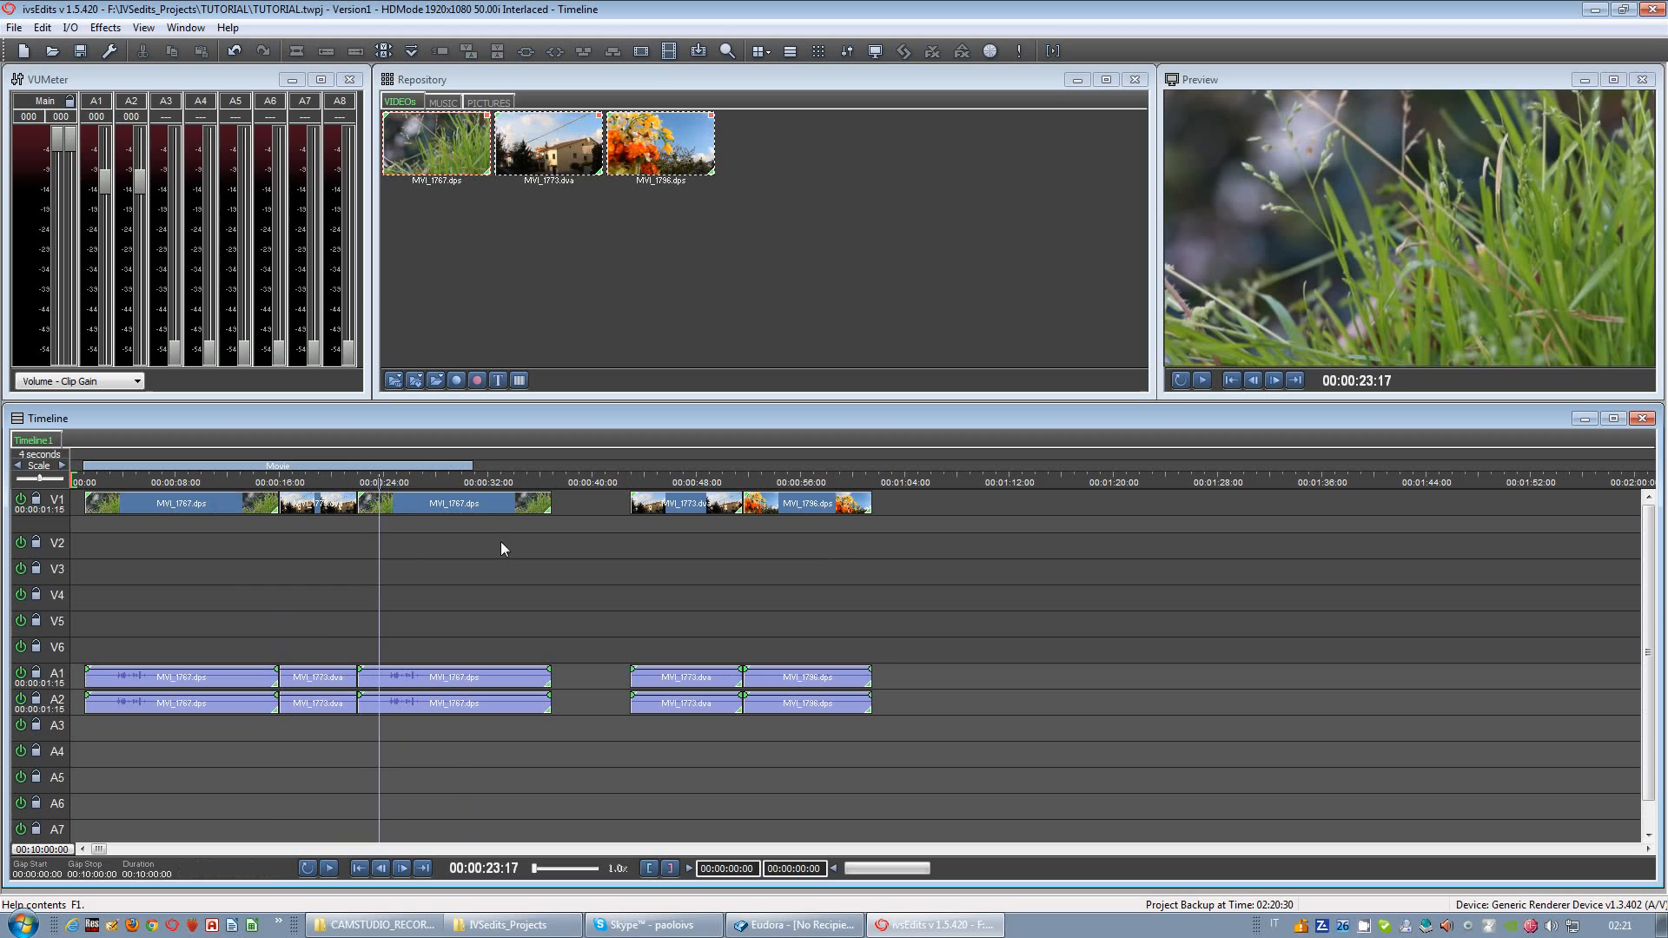
Step: Move only the video of the trimmed MVI_1773.dva from V1 to V3, and return it to its place on V1
drag(306, 502, 283, 575)
click(297, 577)
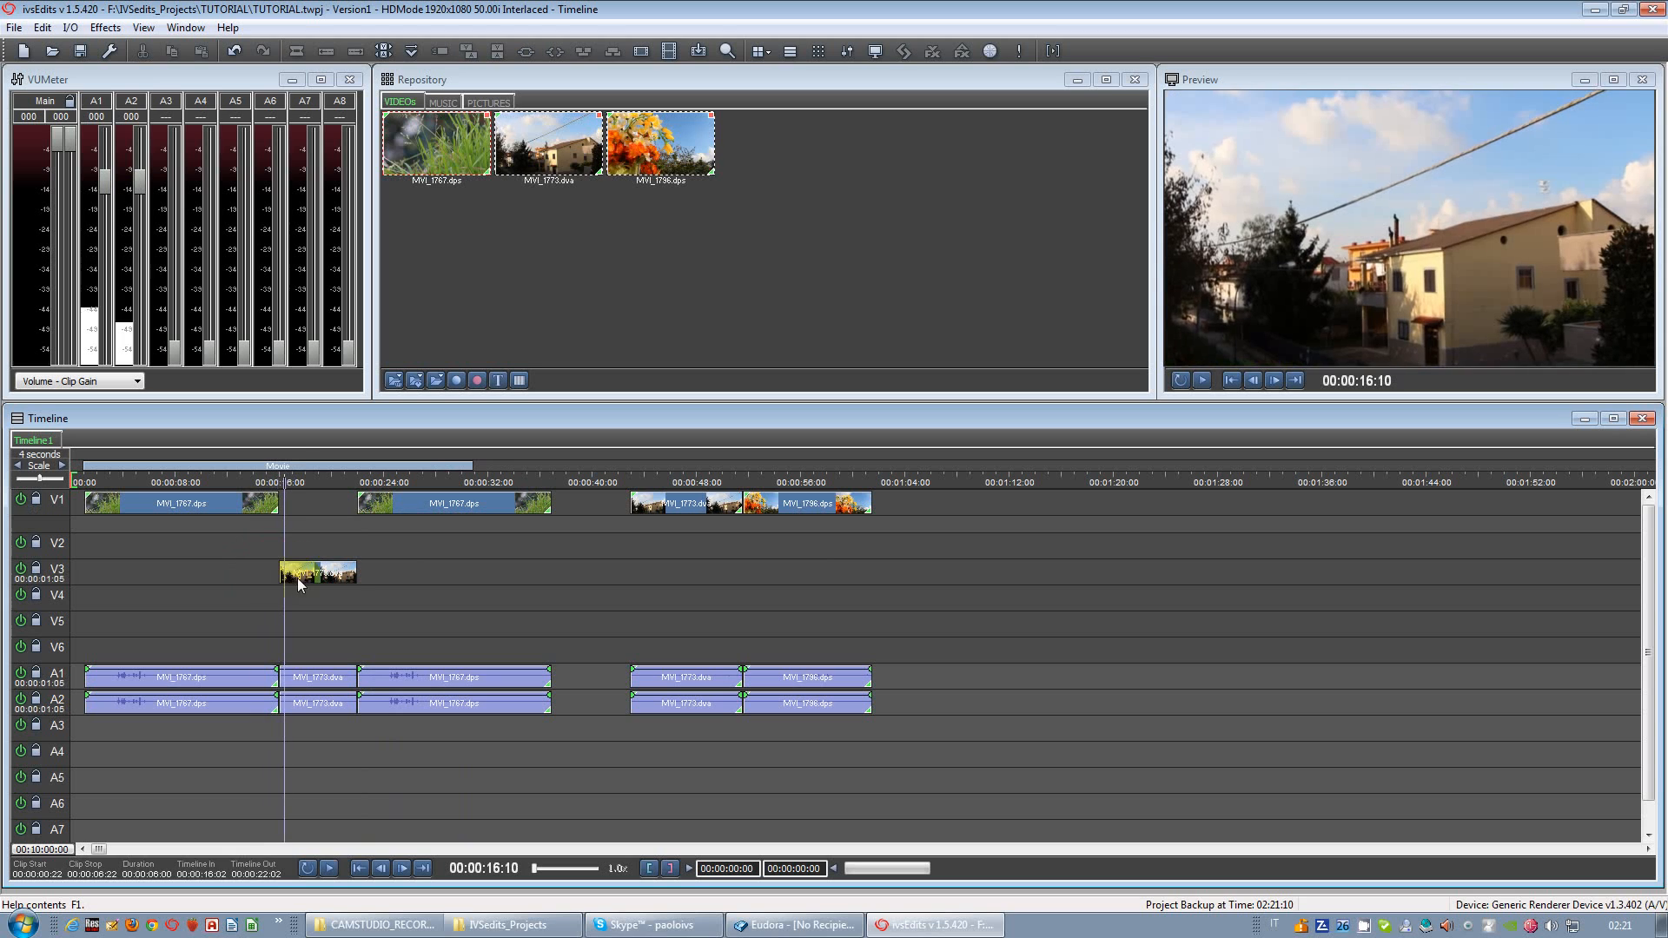
drag(306, 518, 305, 512)
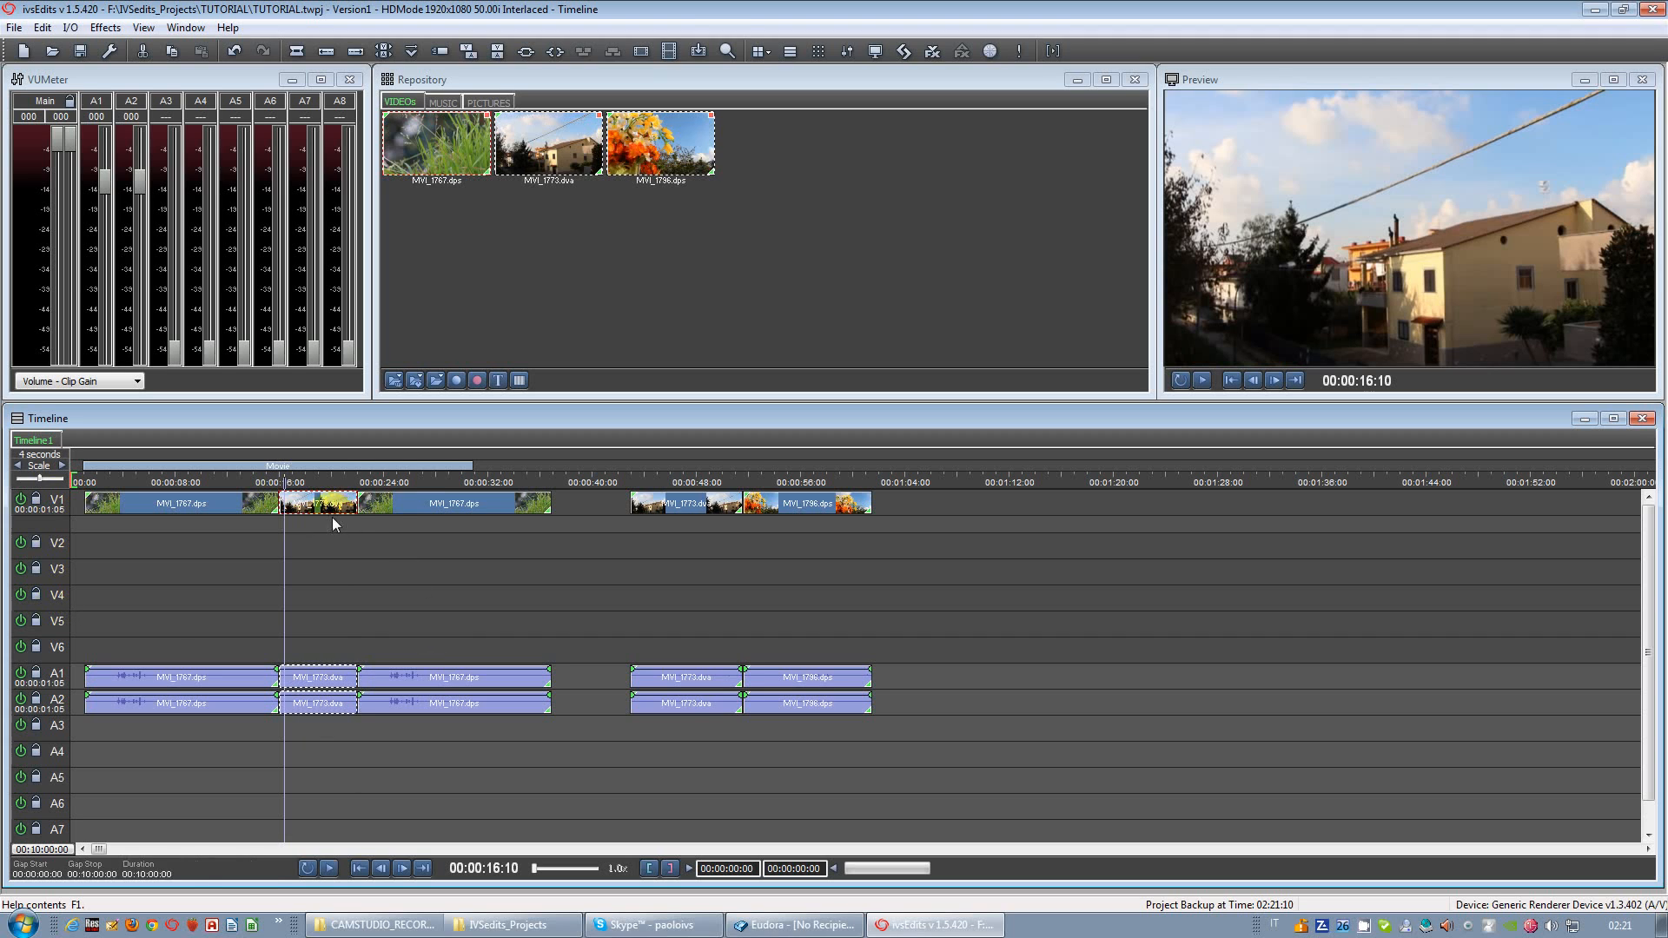
Step: Move the trimmed MVI_1773.dva with its audio to track V3 at about 00:00:06, above the first MVI_1767, and preview the overlap
drag(321, 508, 190, 578)
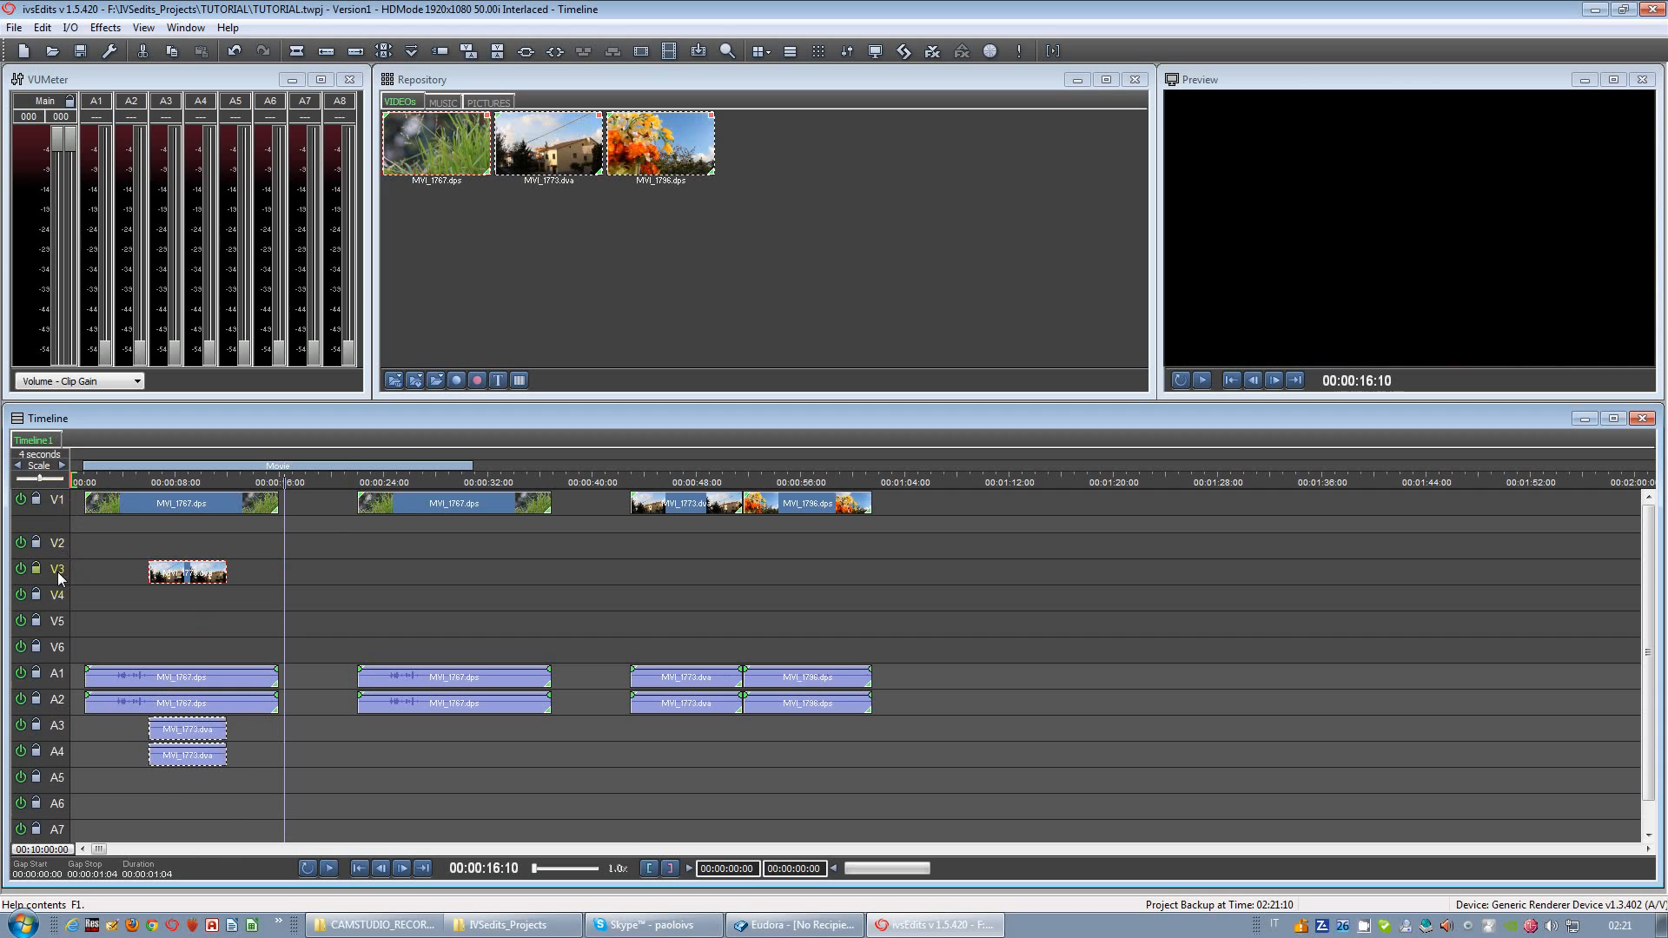
click(177, 622)
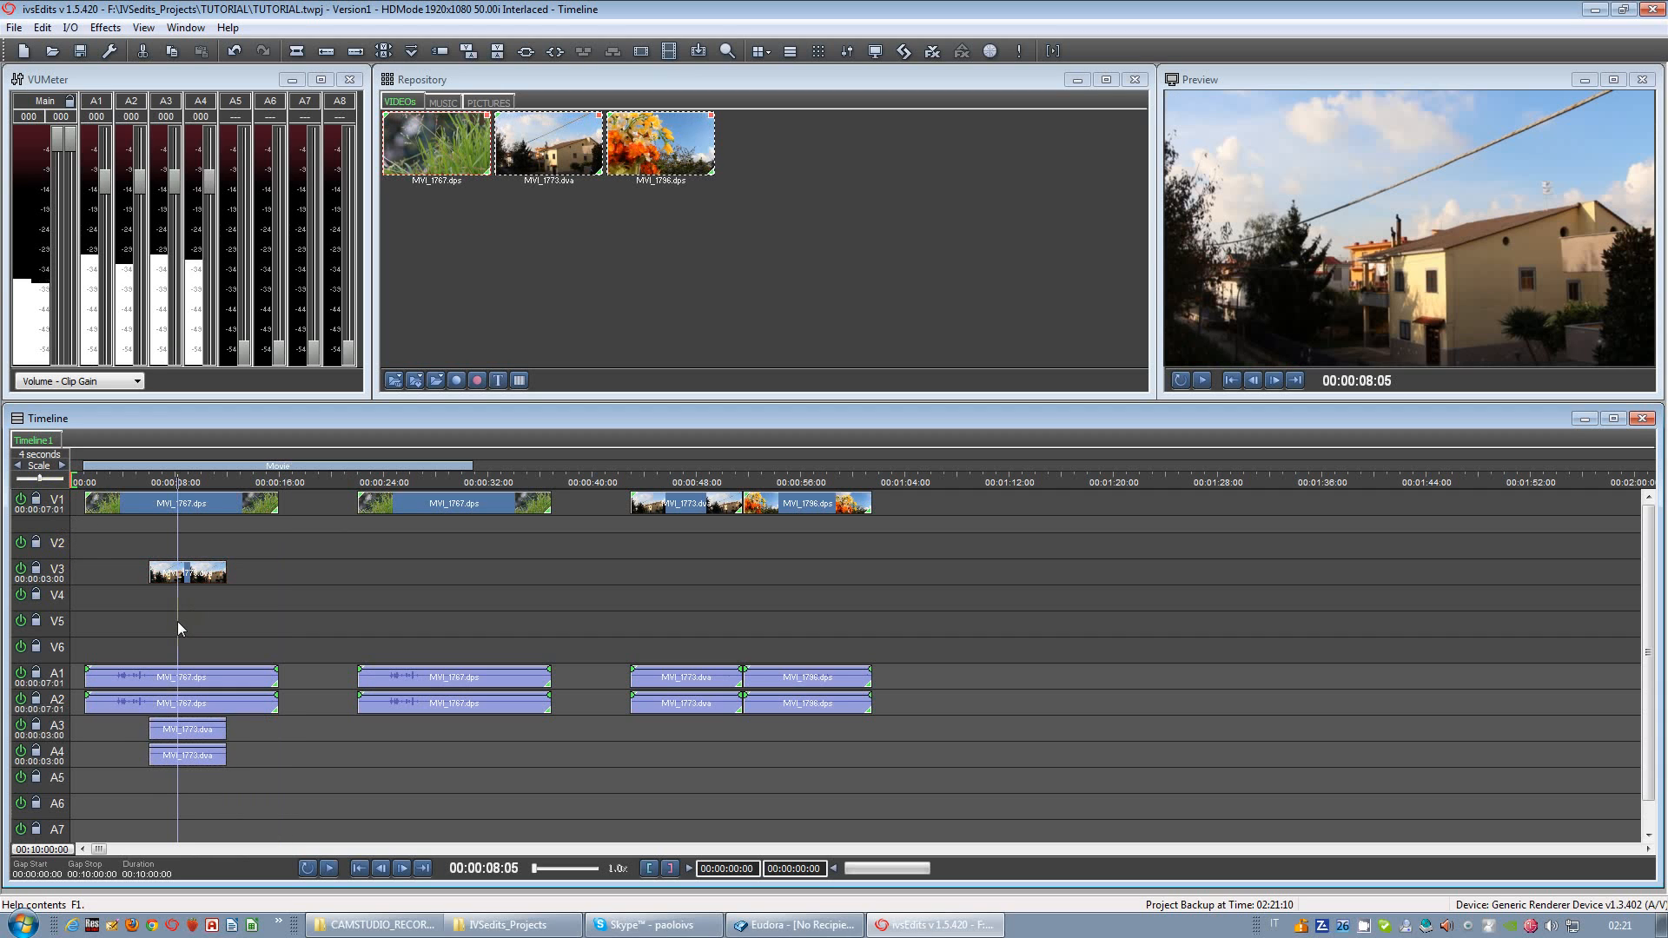
drag(142, 604, 185, 612)
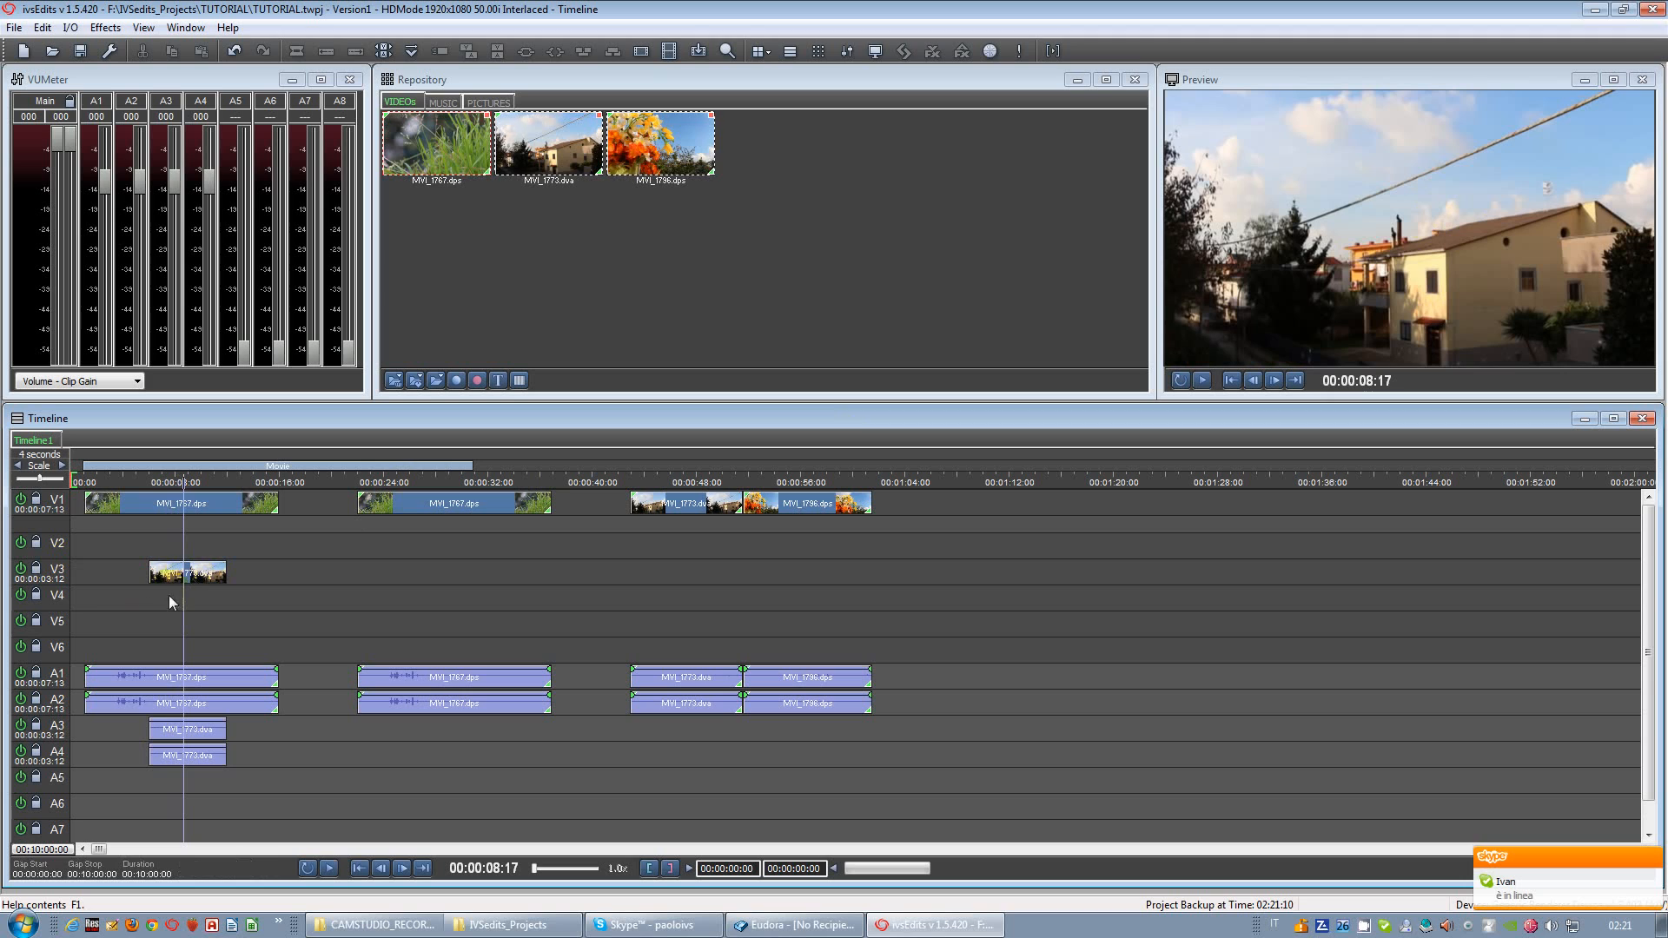
Step: Enlarge the height of the video and audio tracks, and return the video tracks to their standard height
mouse_move(54, 594)
mouse_down()
mouse_move(52, 613)
mouse_move(50, 587)
mouse_up()
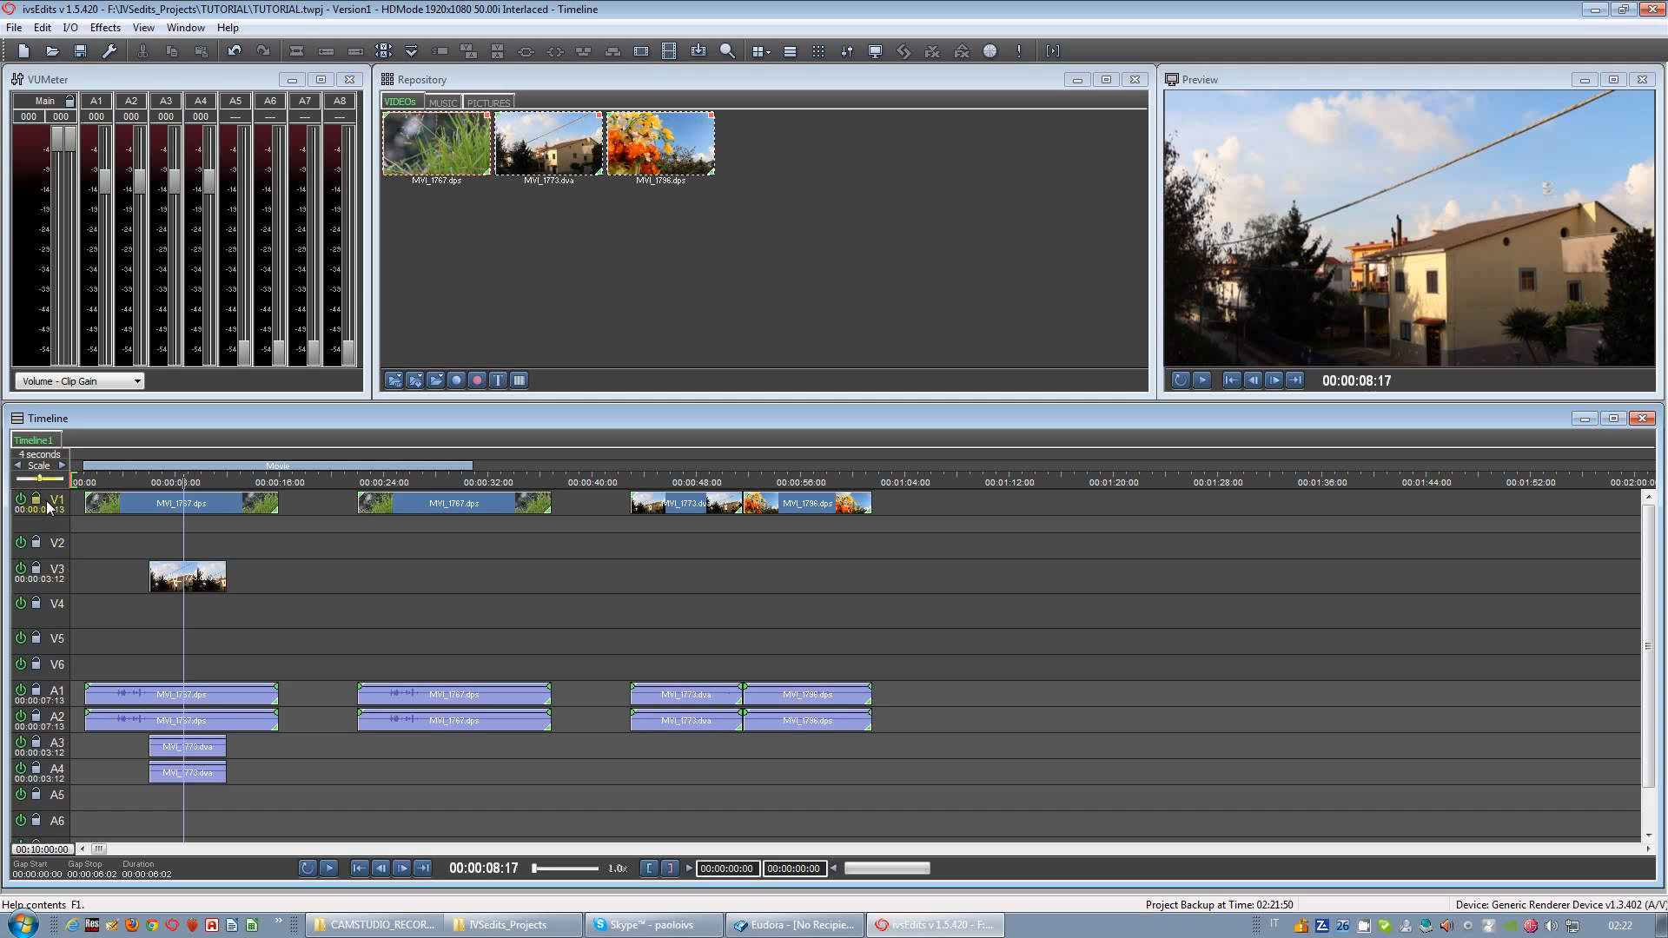
mouse_move(51, 504)
mouse_down()
mouse_move(55, 526)
mouse_move(54, 507)
mouse_up()
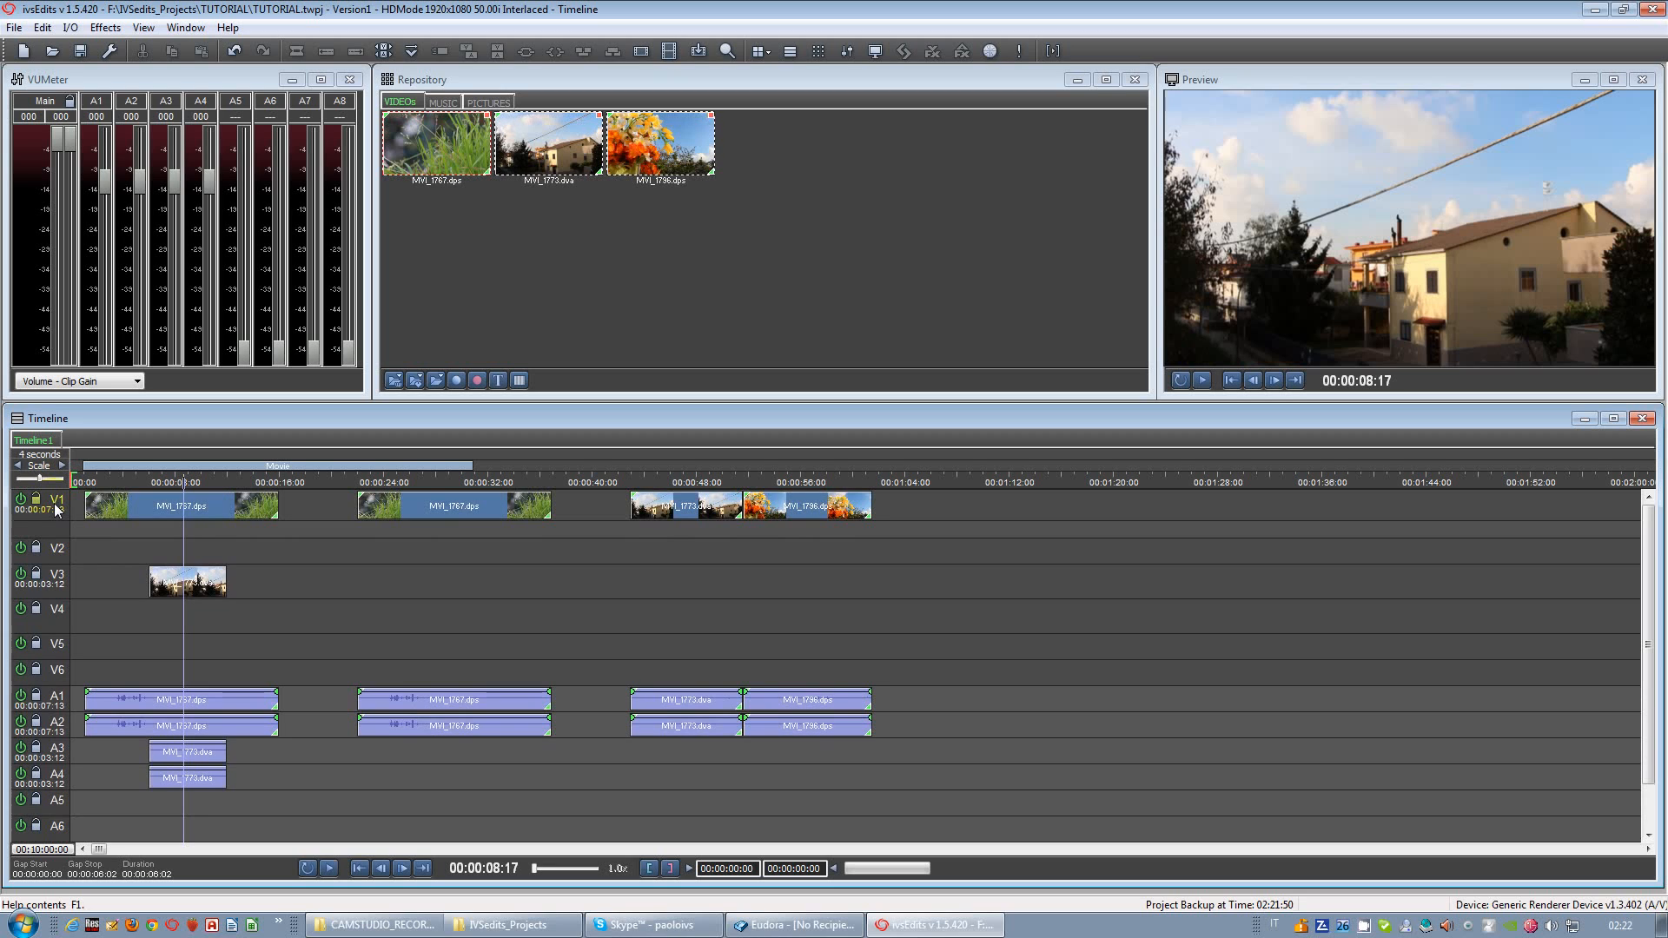
drag(53, 506, 54, 519)
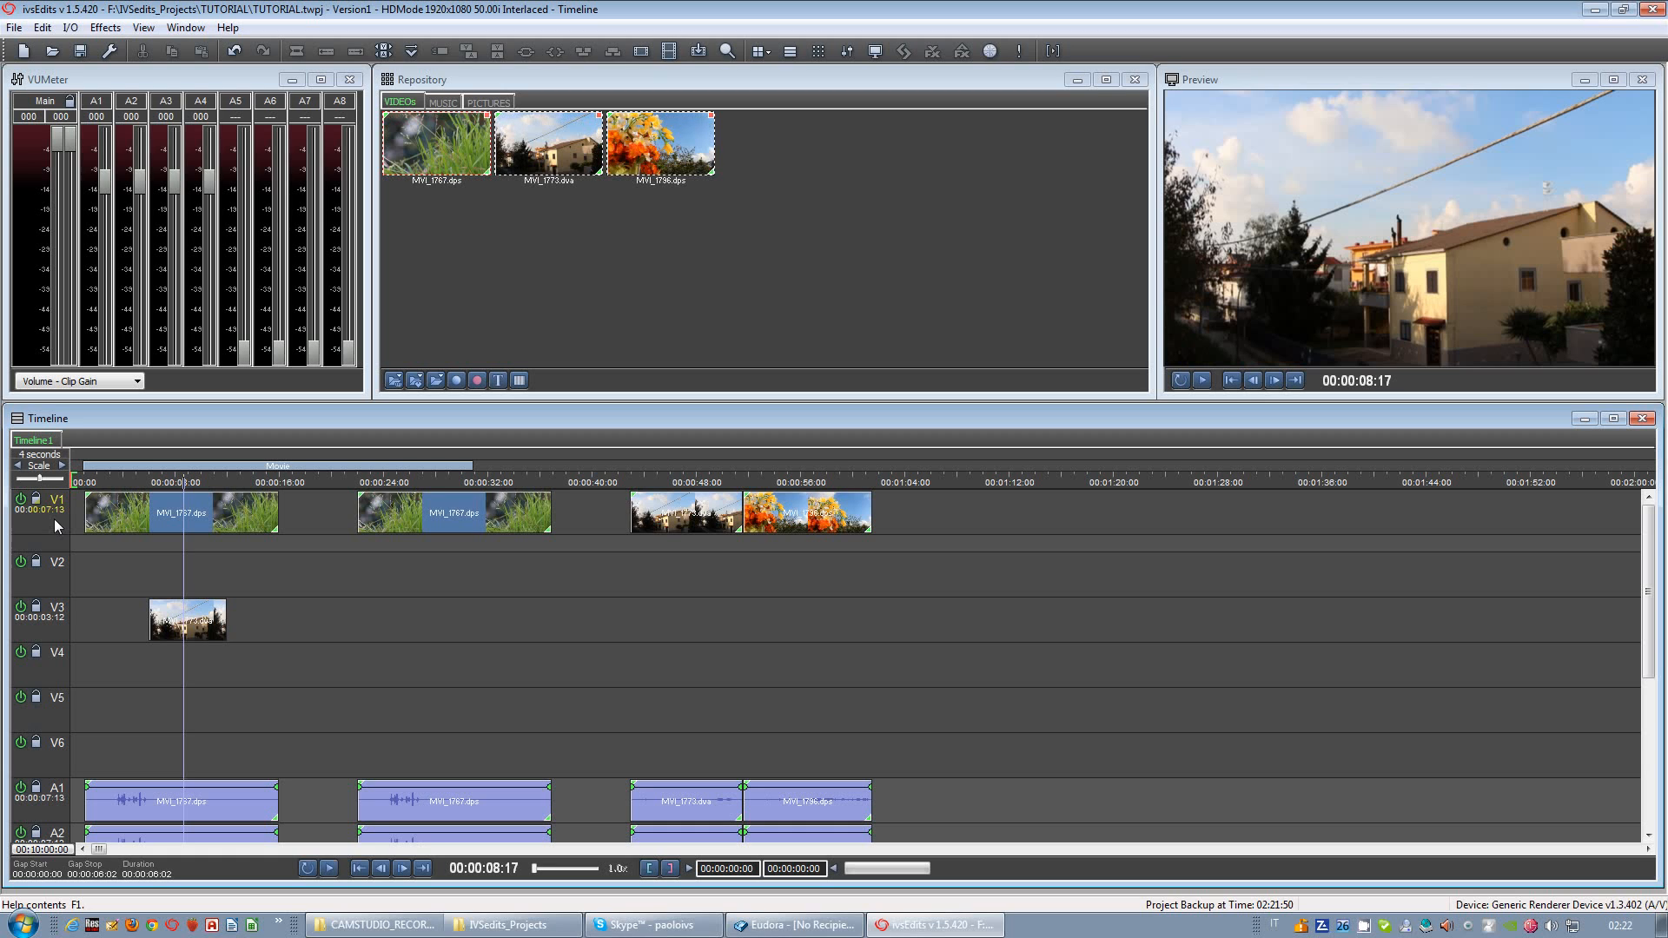
click(133, 811)
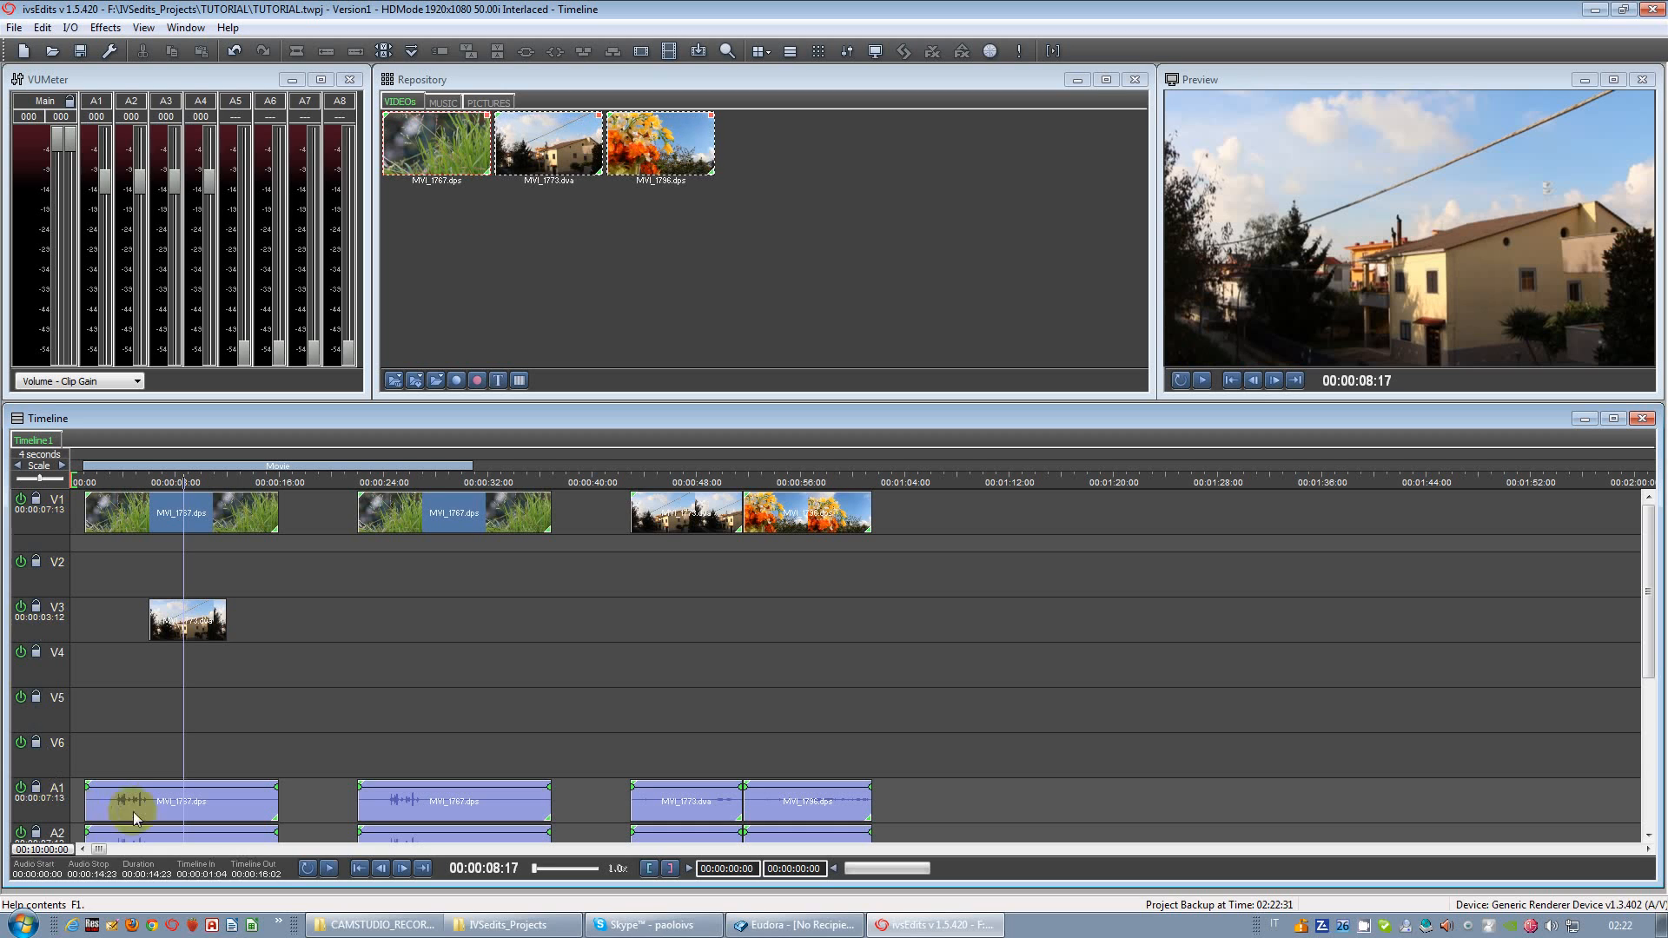
click(78, 511)
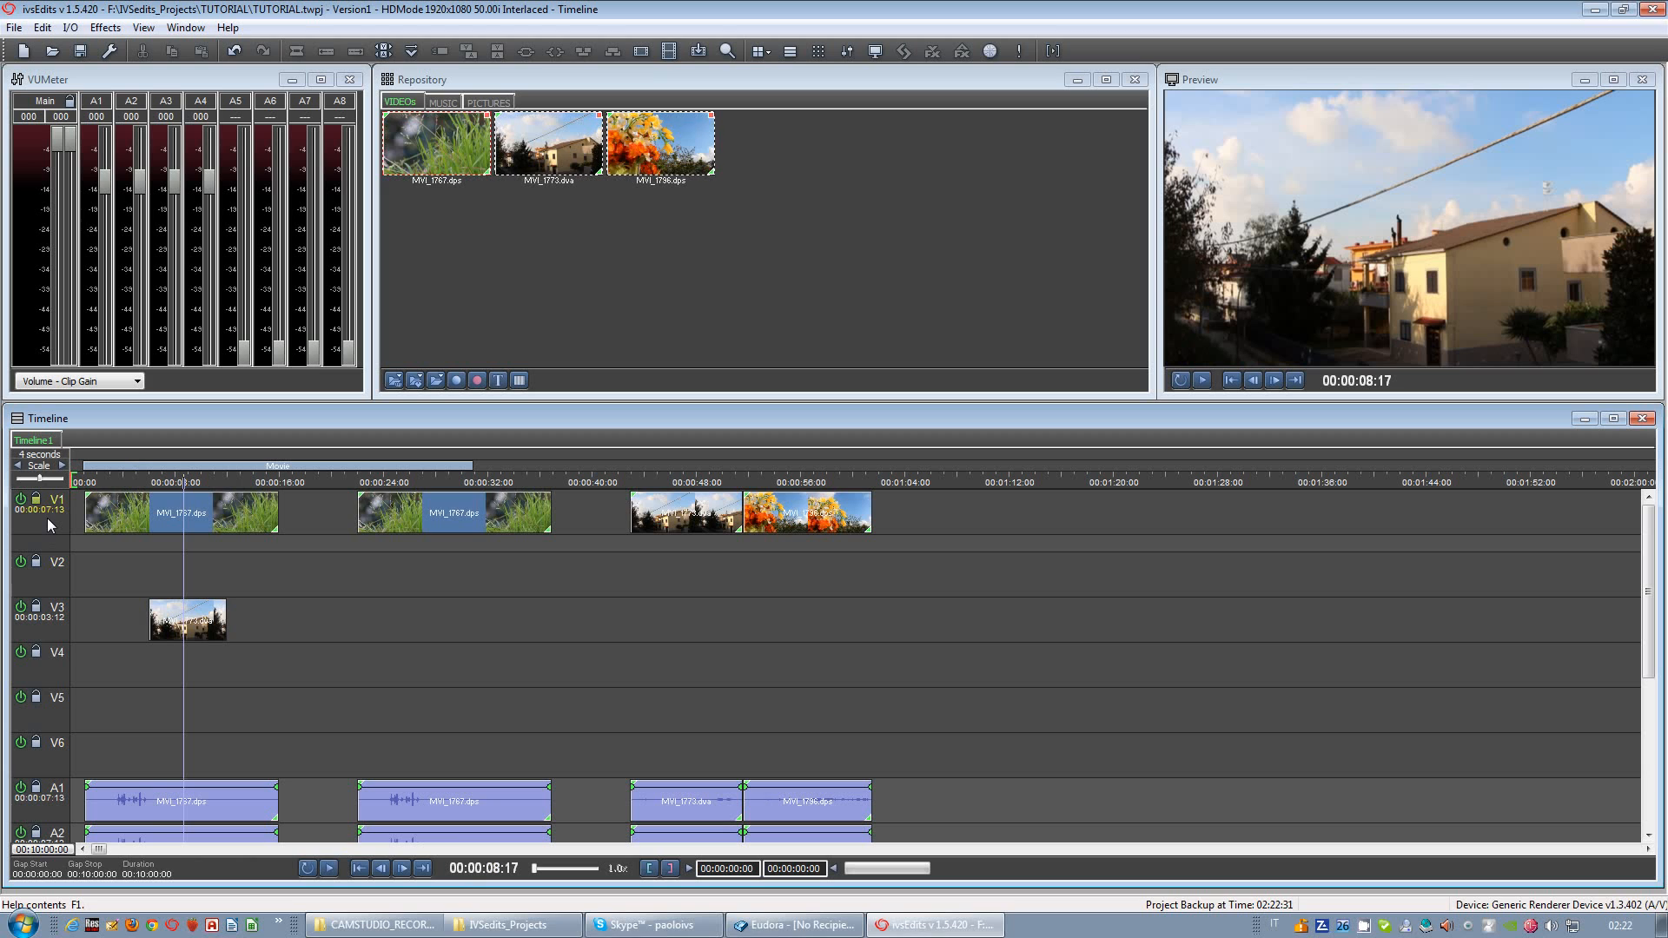
drag(47, 517, 52, 501)
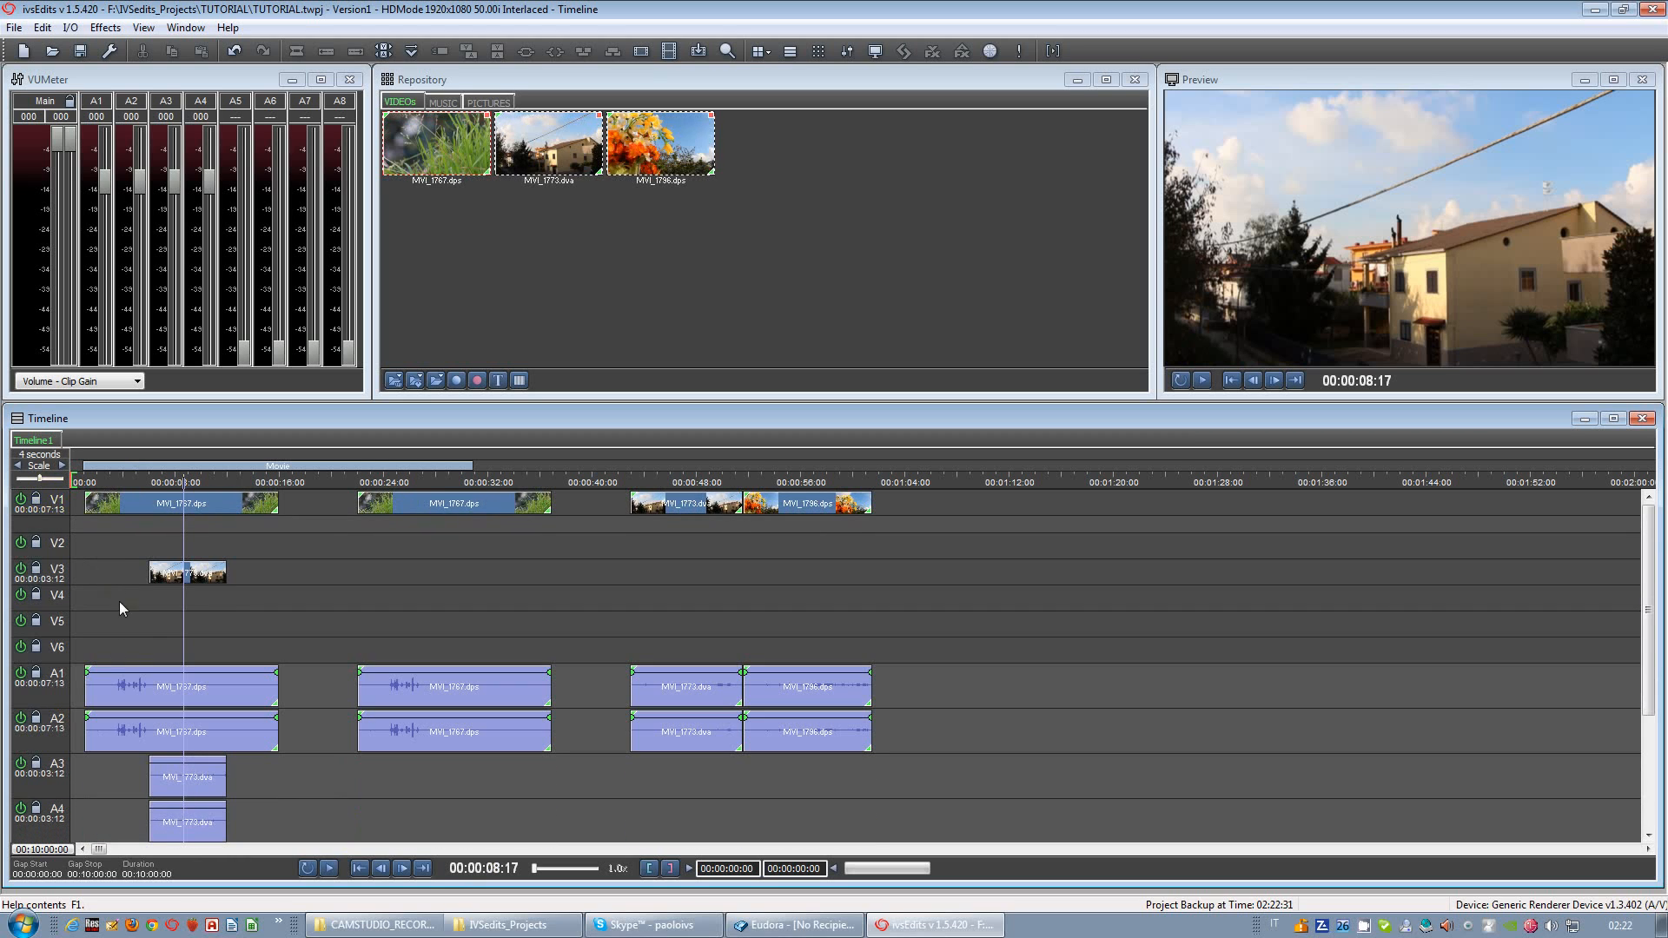
Step: Collapse the audio tracks, expand them at standard height, and collapse them again
click(7, 639)
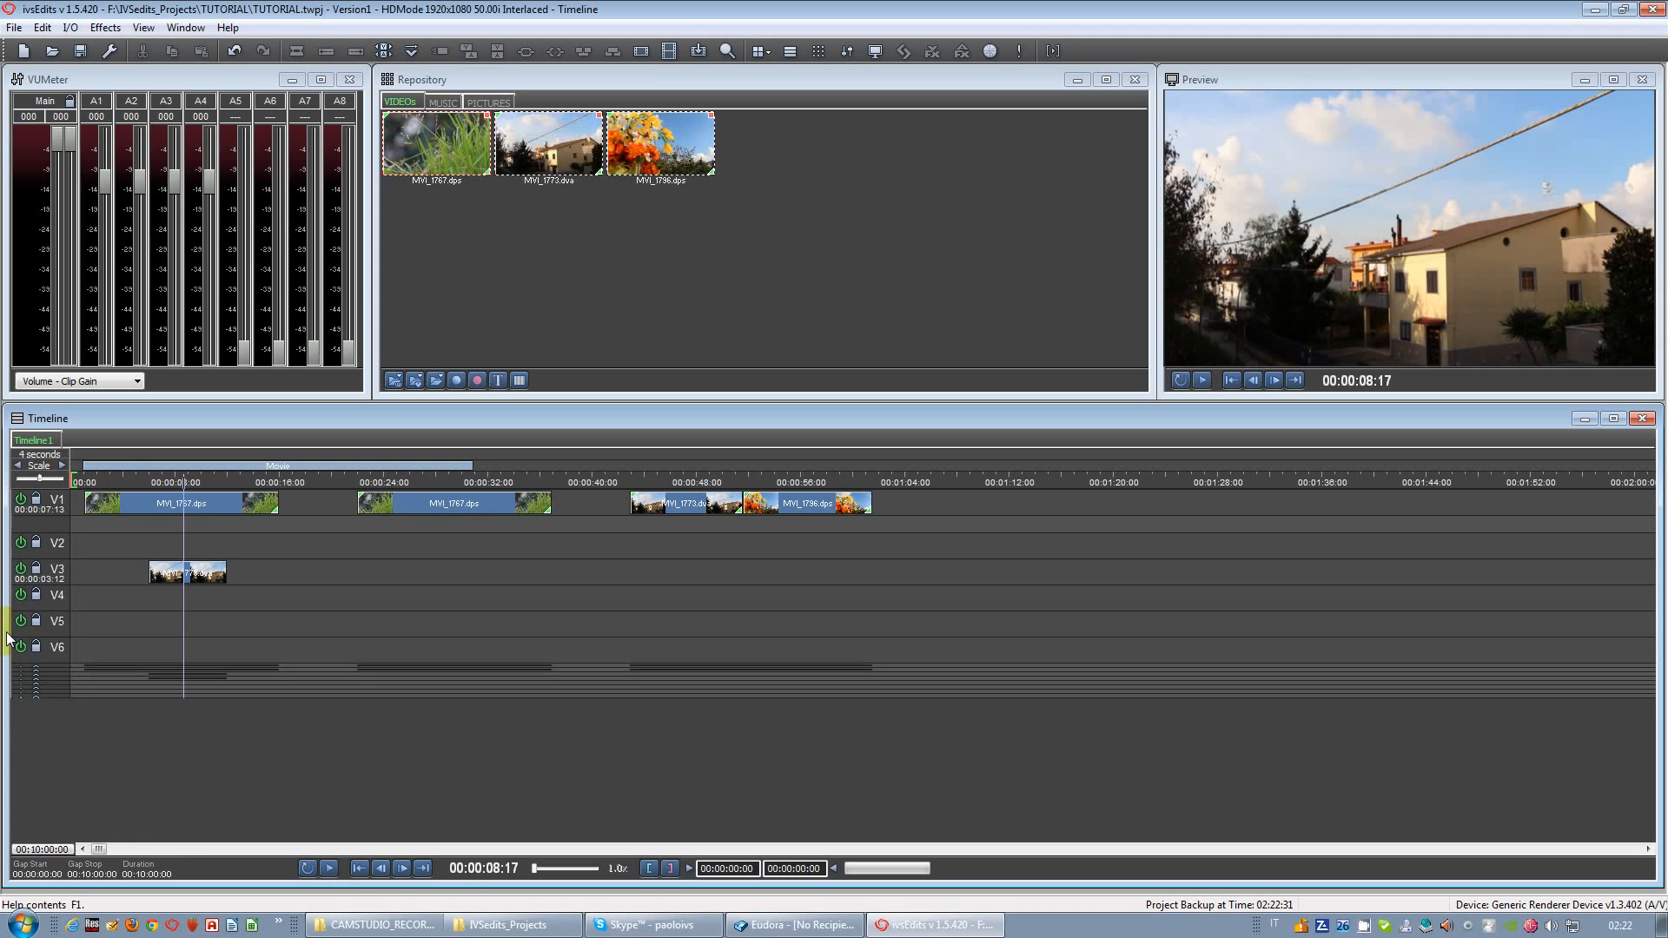
click(7, 638)
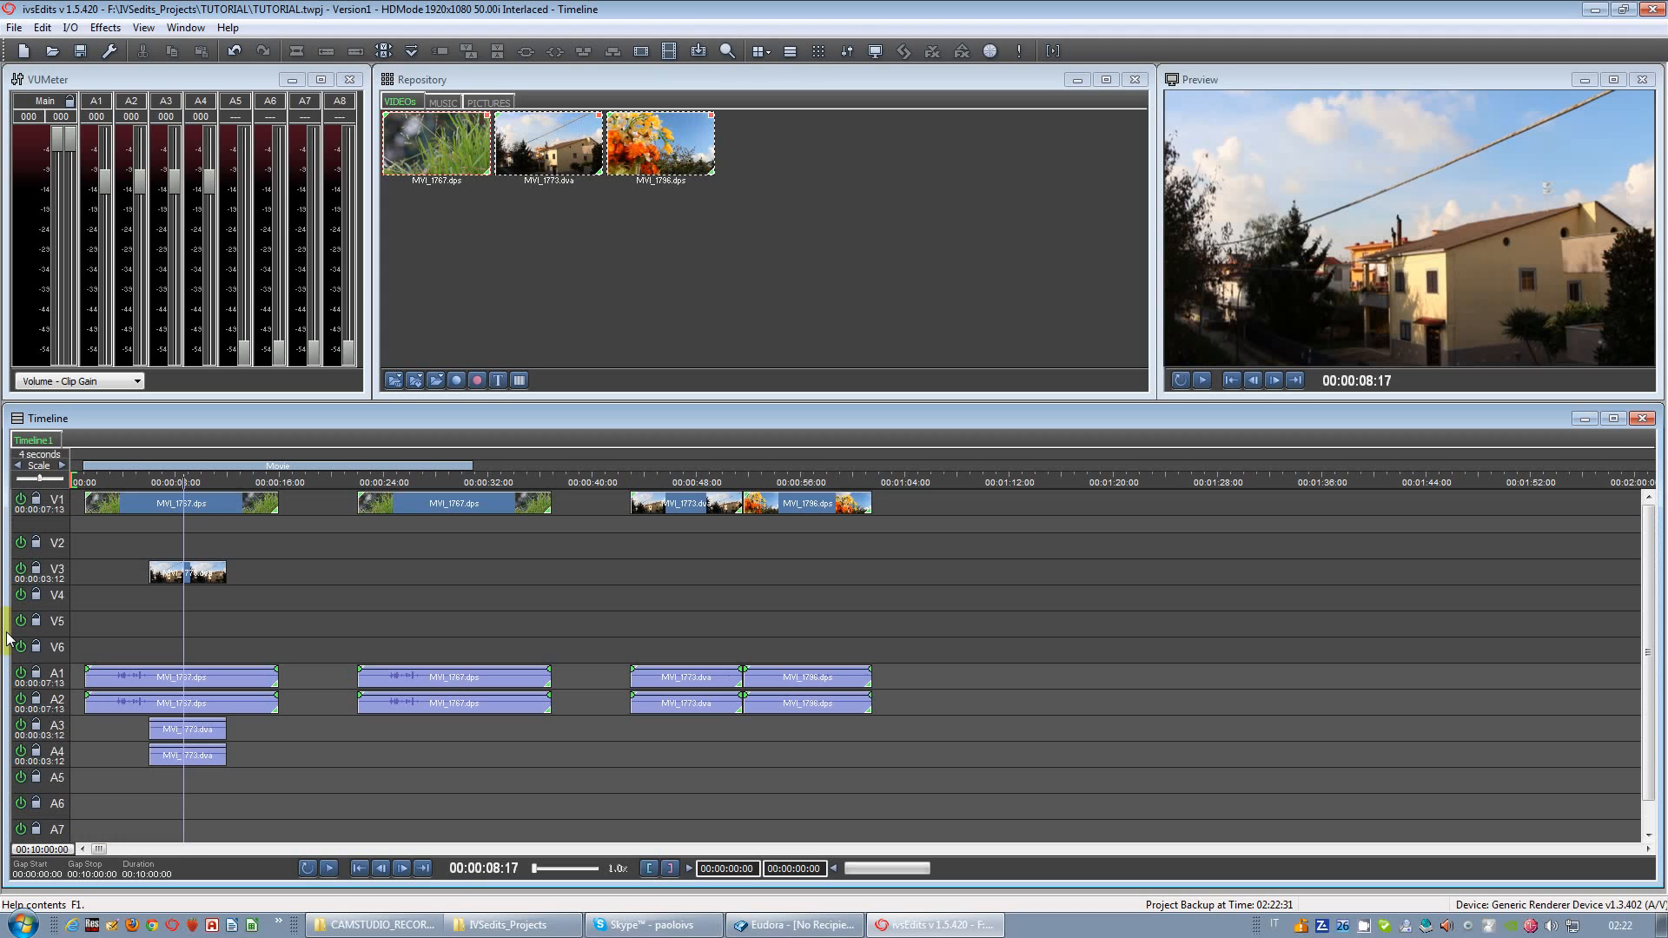
click(7, 638)
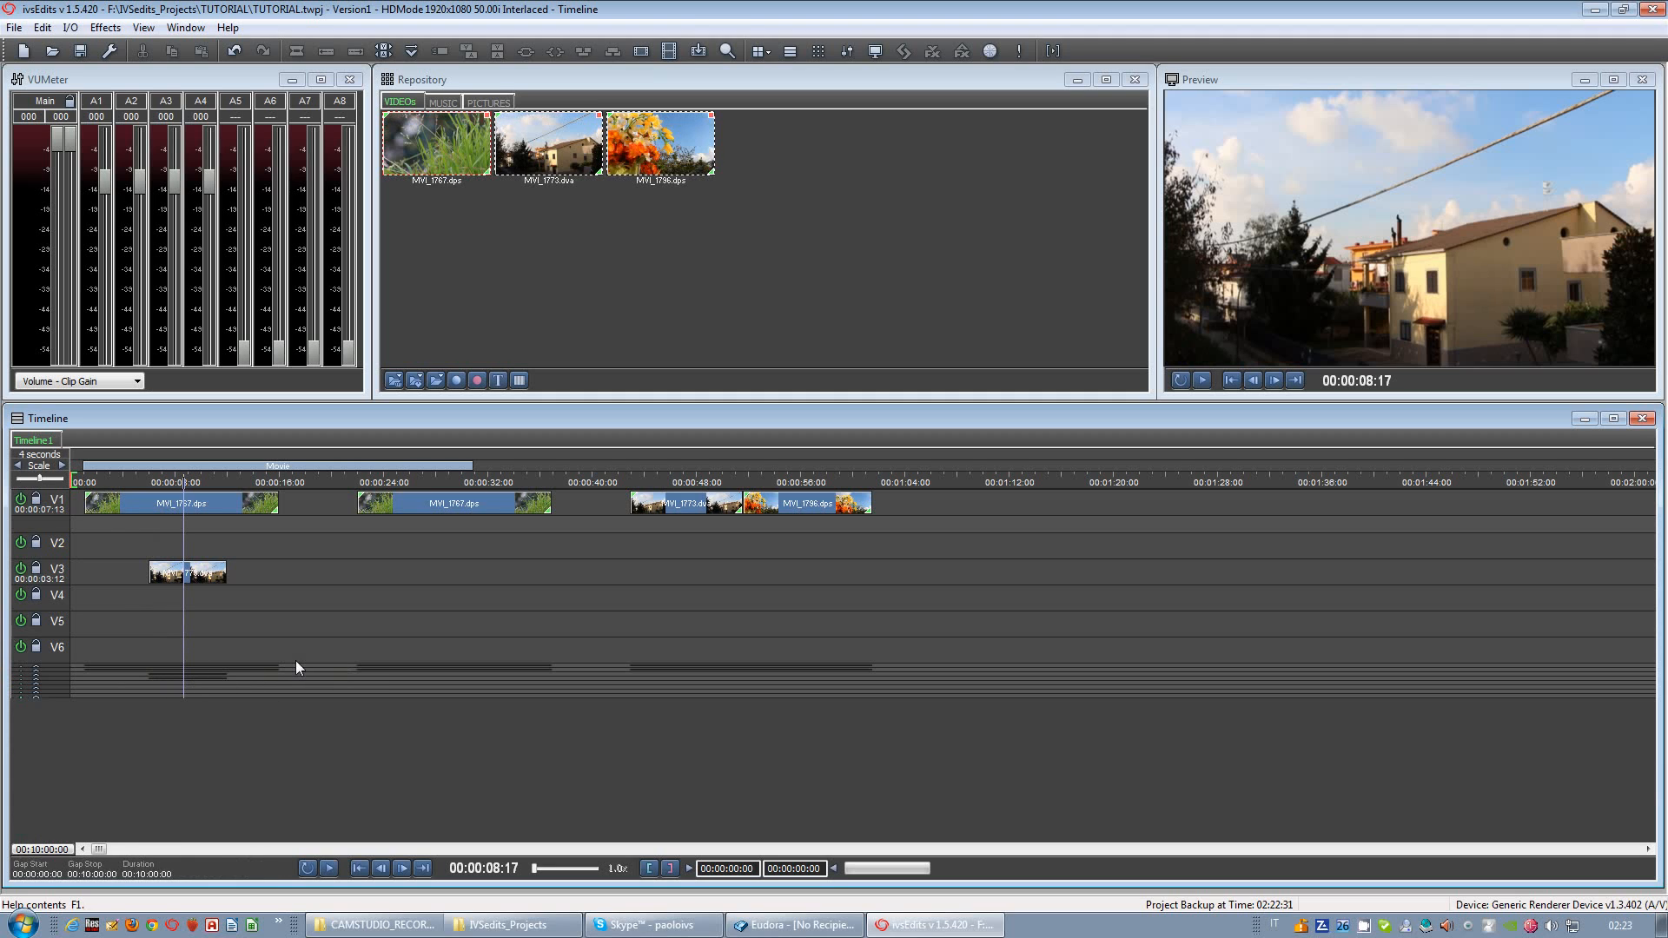
Step: Set the Movie range's in point at 00:00:08:17 with all tracks collapsed, and expand the video and audio tracks
scroll(296, 660, down, 3)
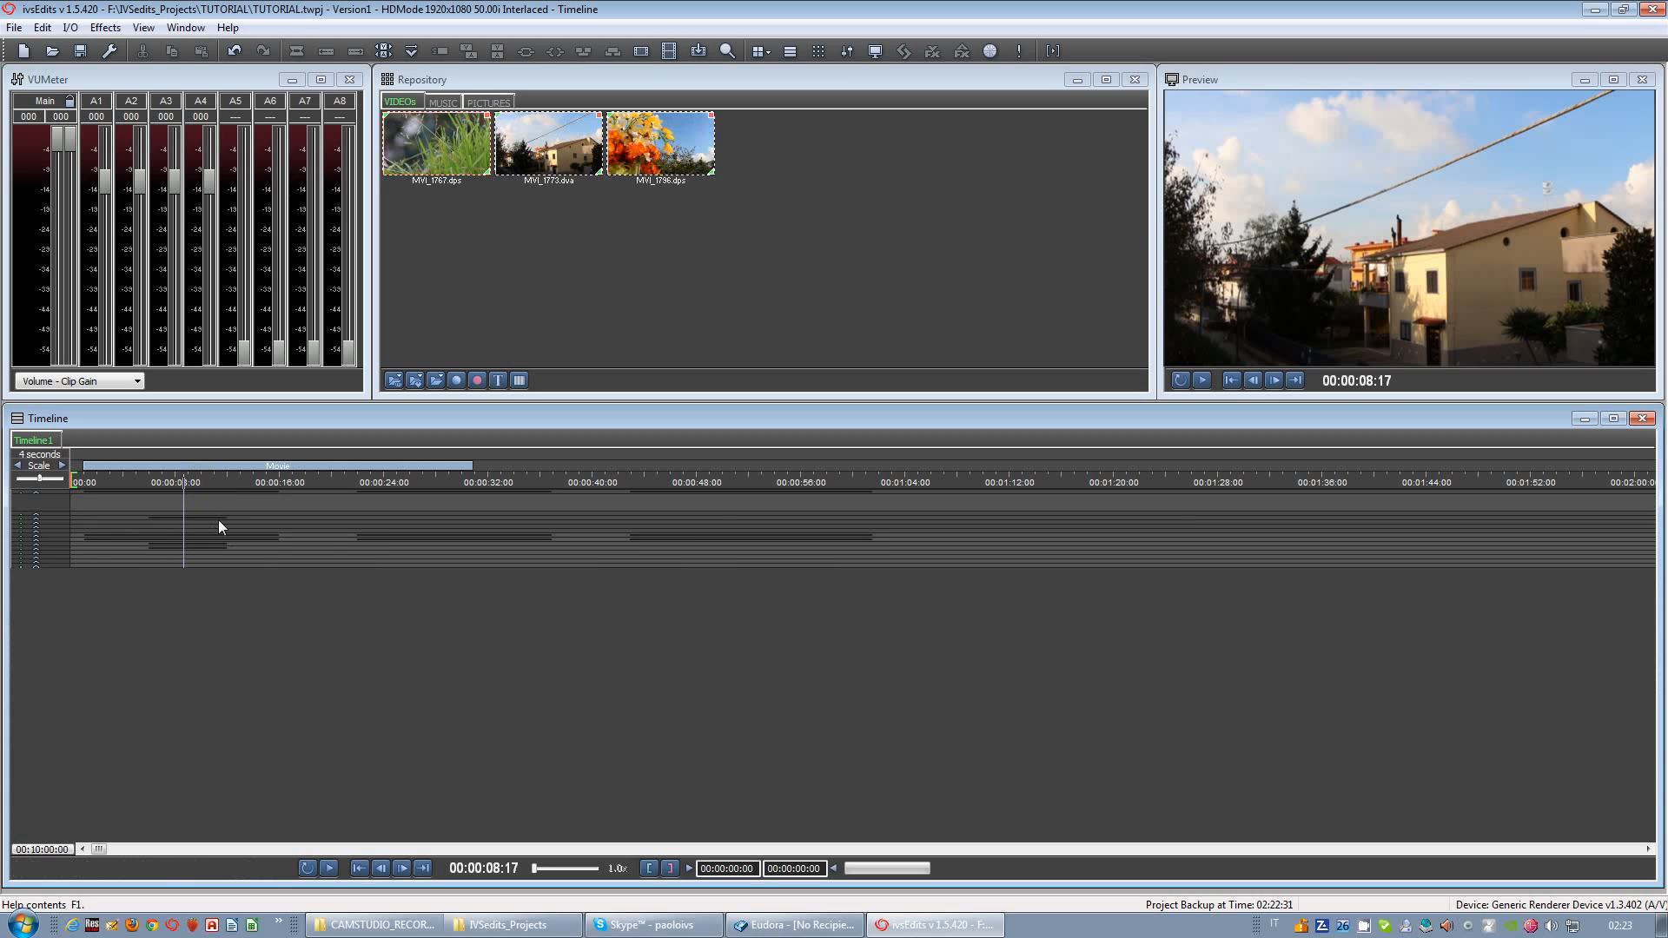
key(i)
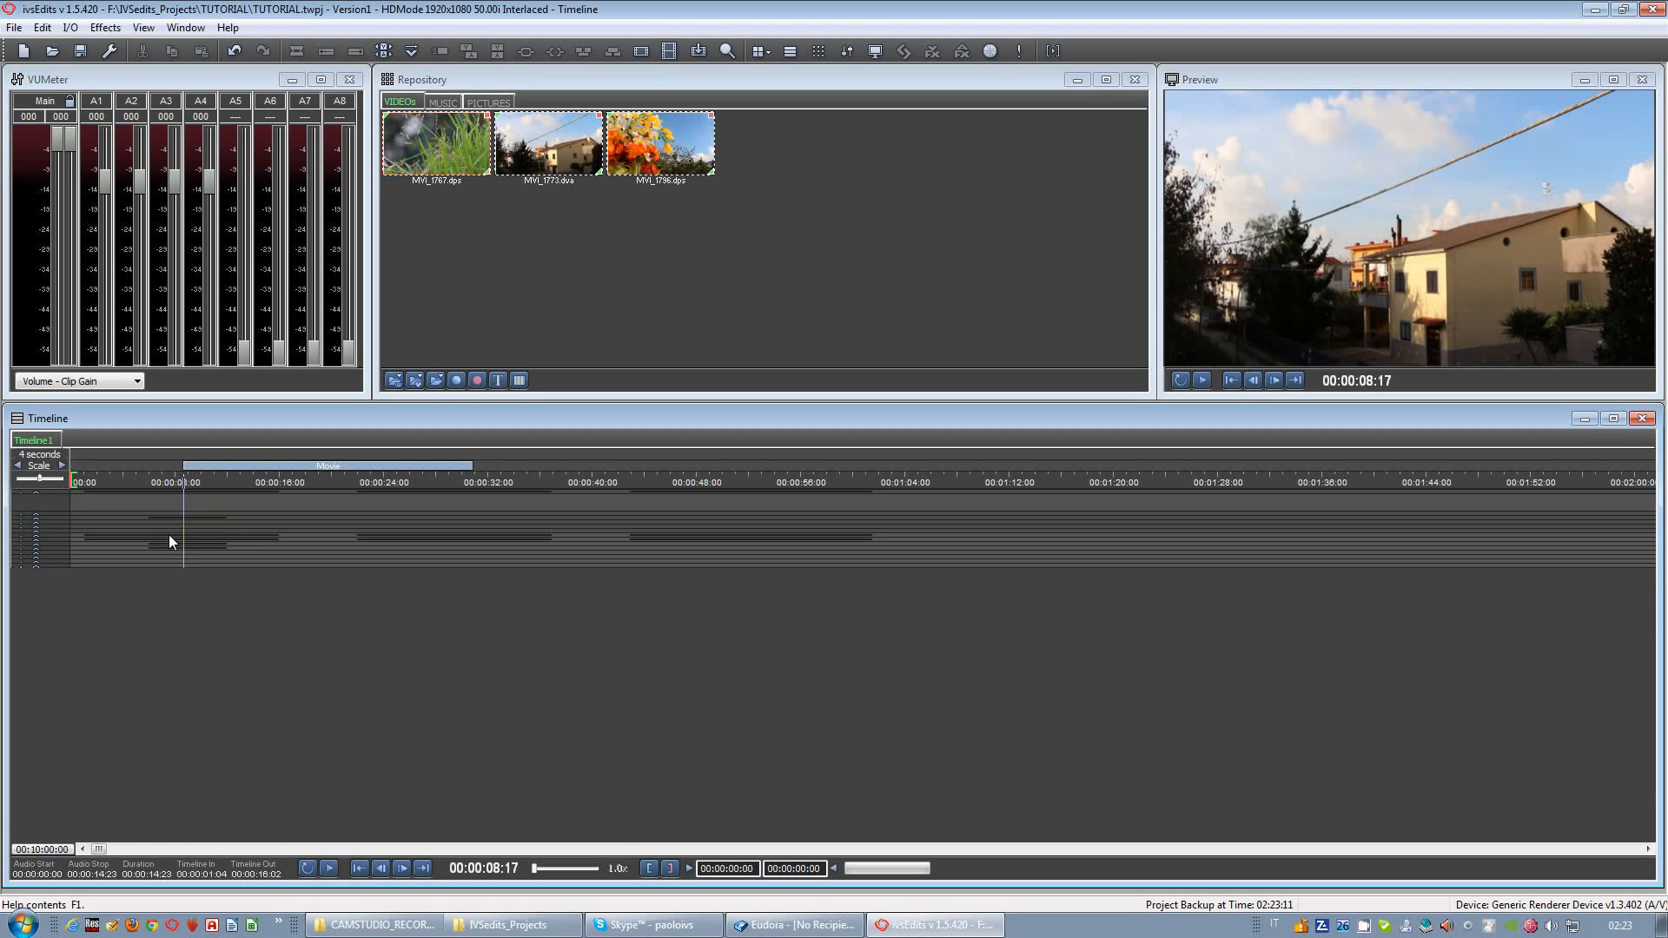
scroll(169, 535, up, 5)
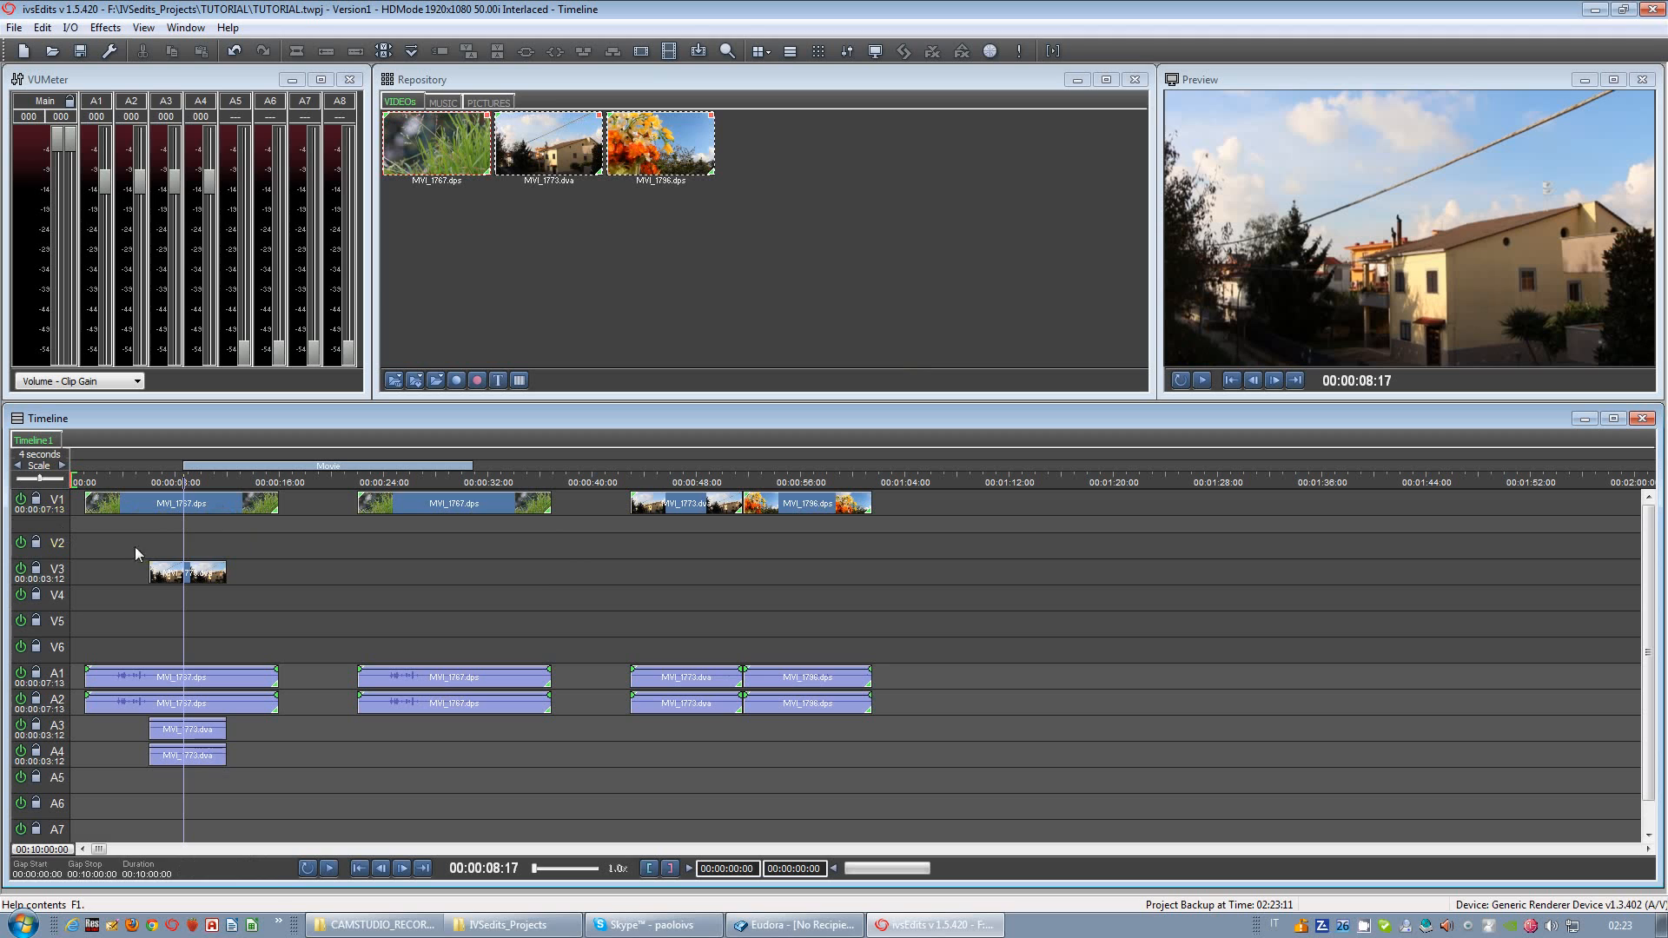
Step: Move MVI_1773.dva from V3 to V2 at 00:00:12:08, overlapping the end of the first MVI_1767, and preview the transition
click(200, 576)
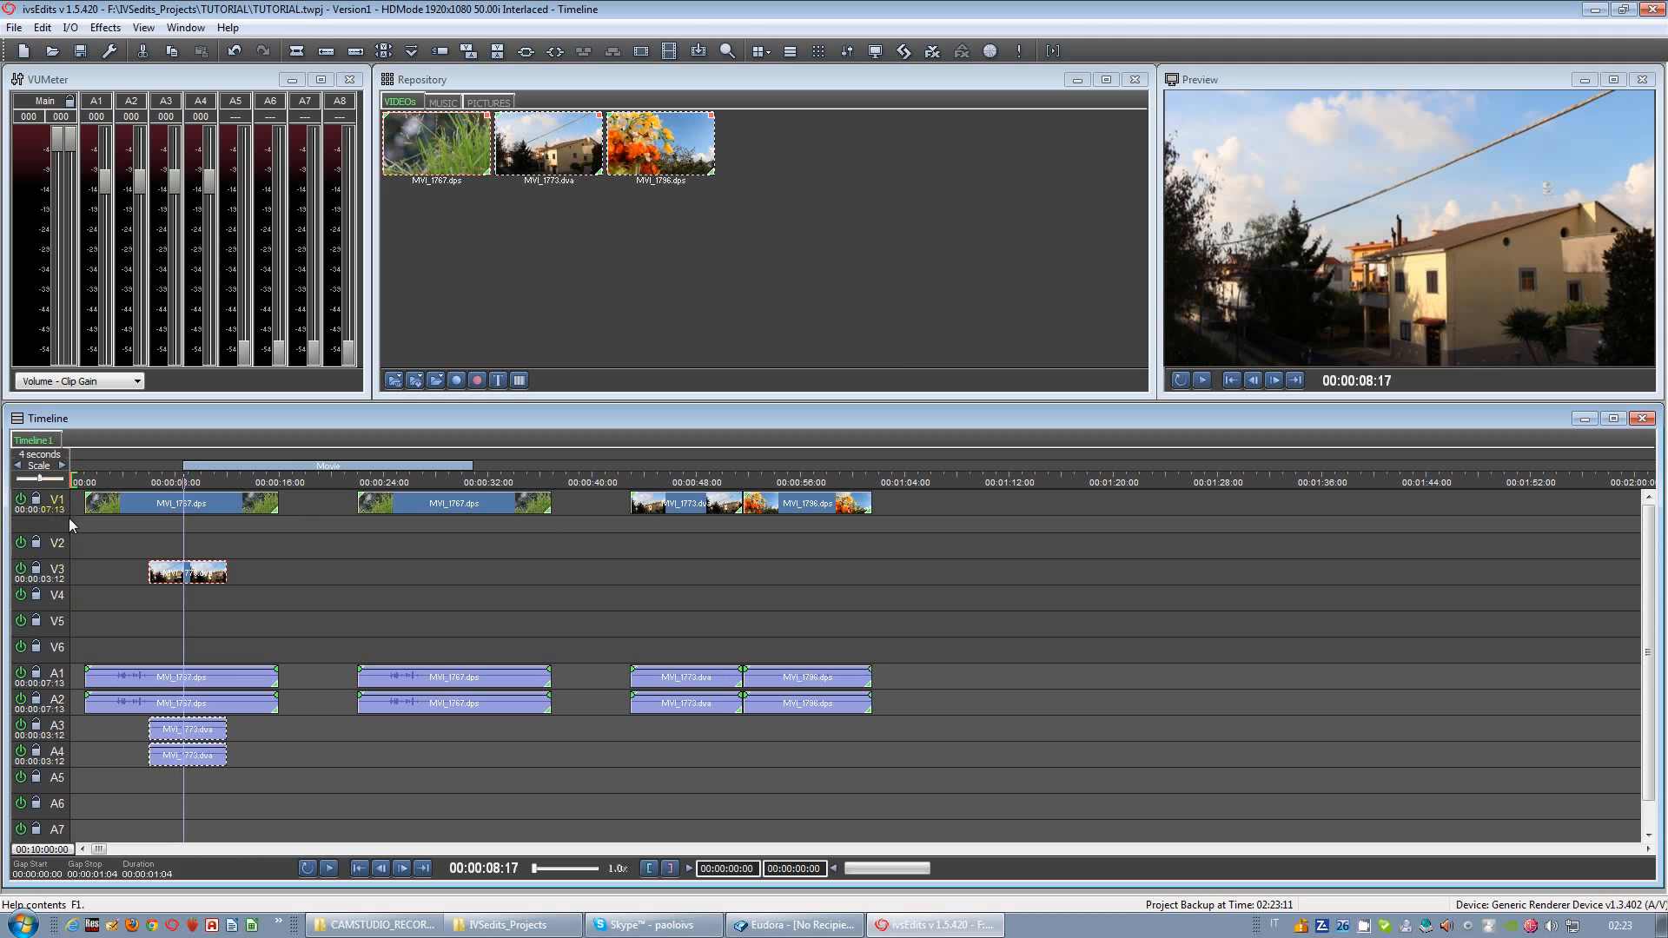
click(264, 544)
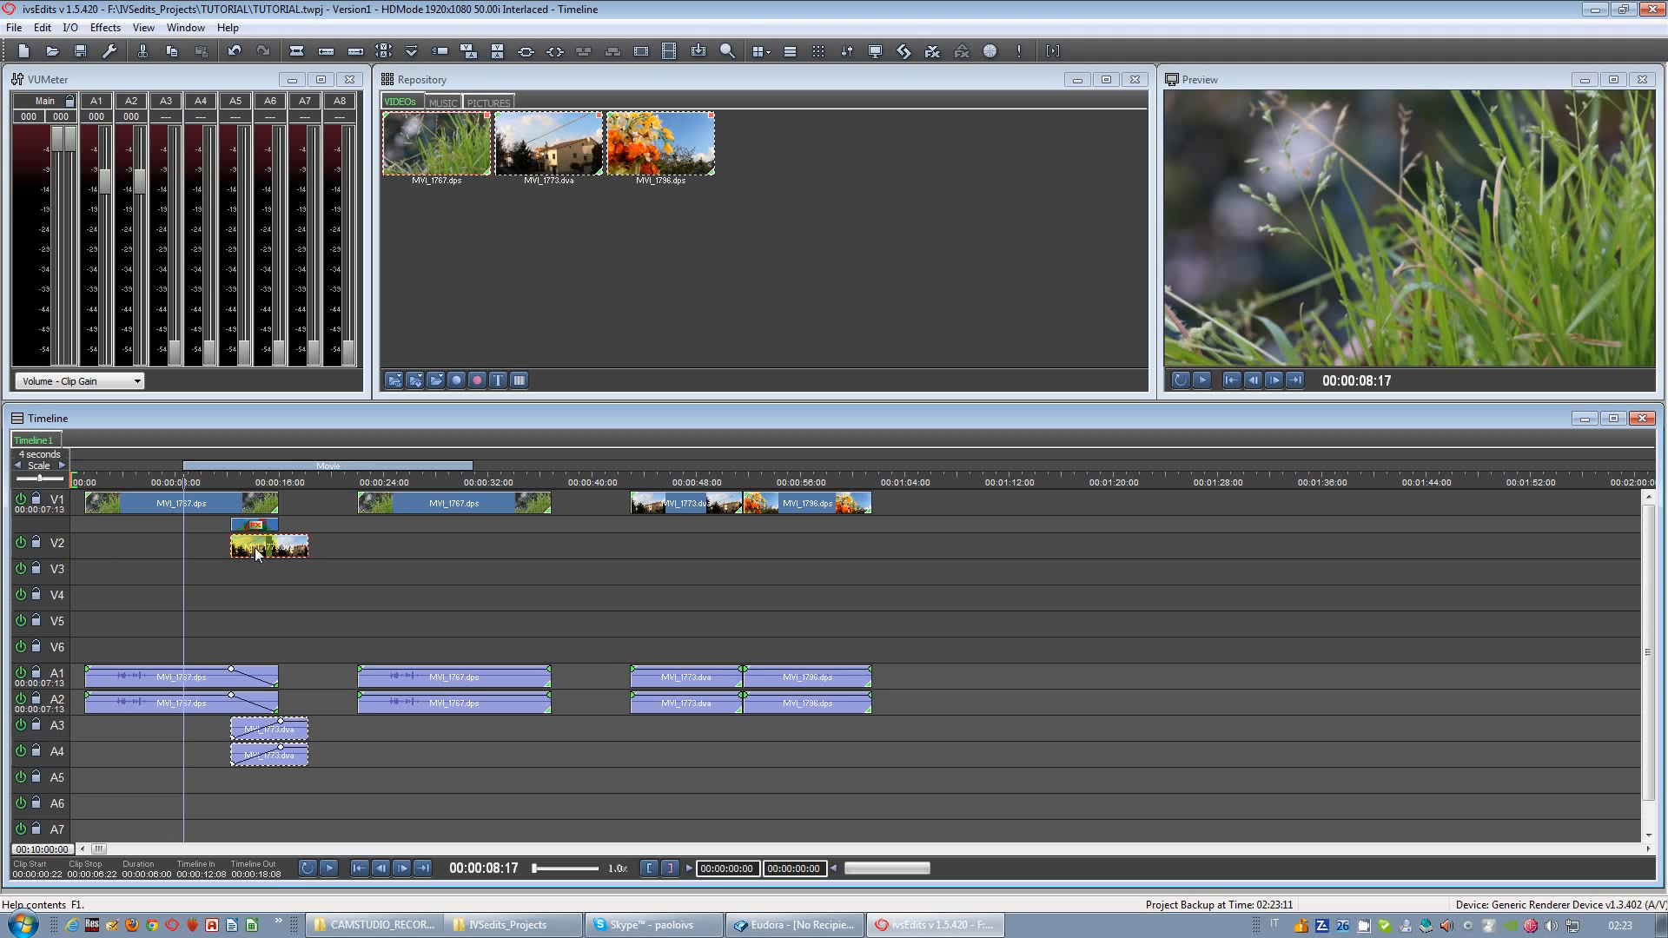
mouse_move(226, 585)
mouse_down()
mouse_move(212, 585)
mouse_move(252, 586)
mouse_up()
click(257, 589)
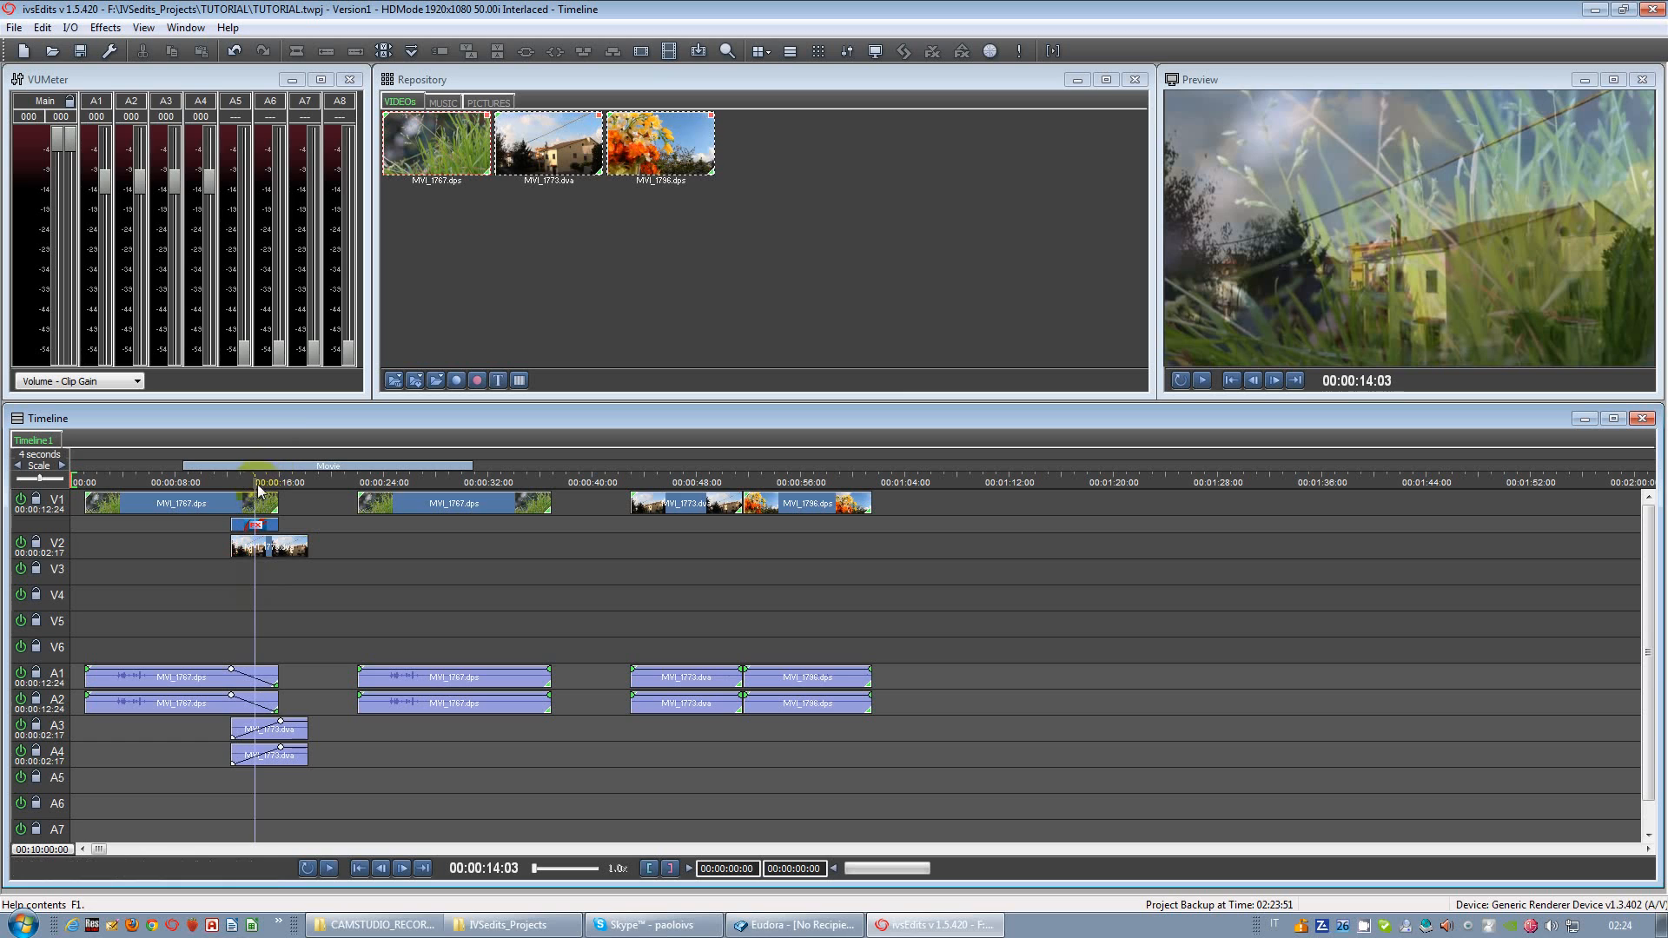
click(256, 523)
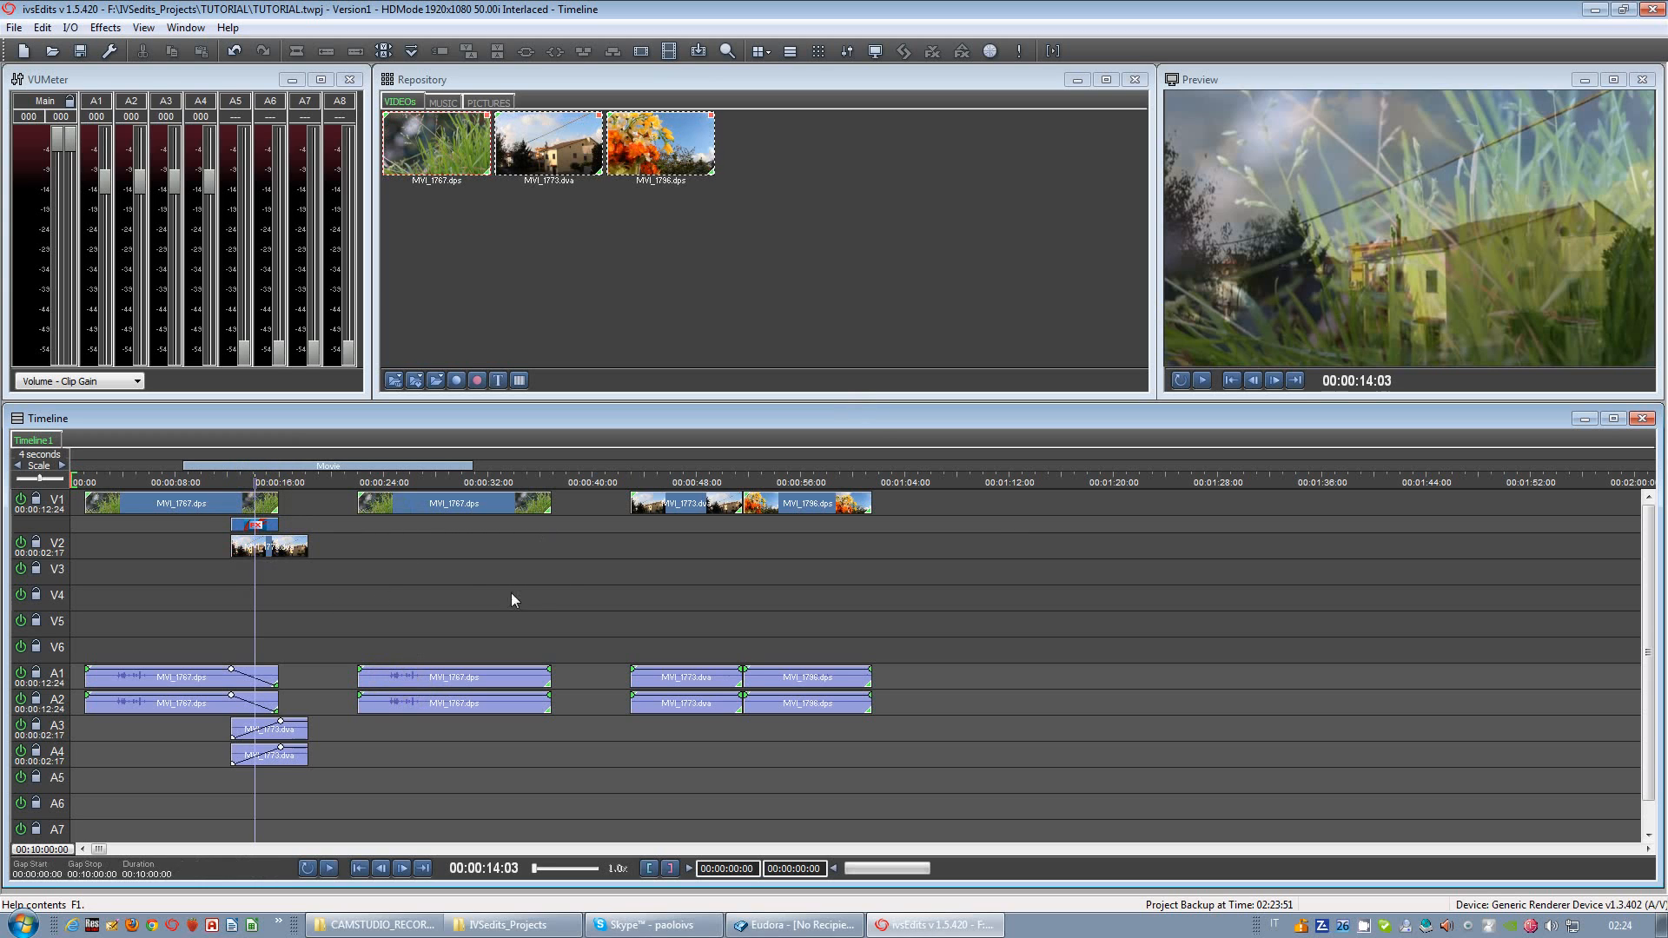
Step: Lengthen the transition by moving MVI_1773.dva on V2 back to 00:00:11:03, check its start and select the transition
click(257, 549)
mouse_move(259, 545)
mouse_down()
mouse_move(281, 550)
mouse_move(253, 549)
mouse_up()
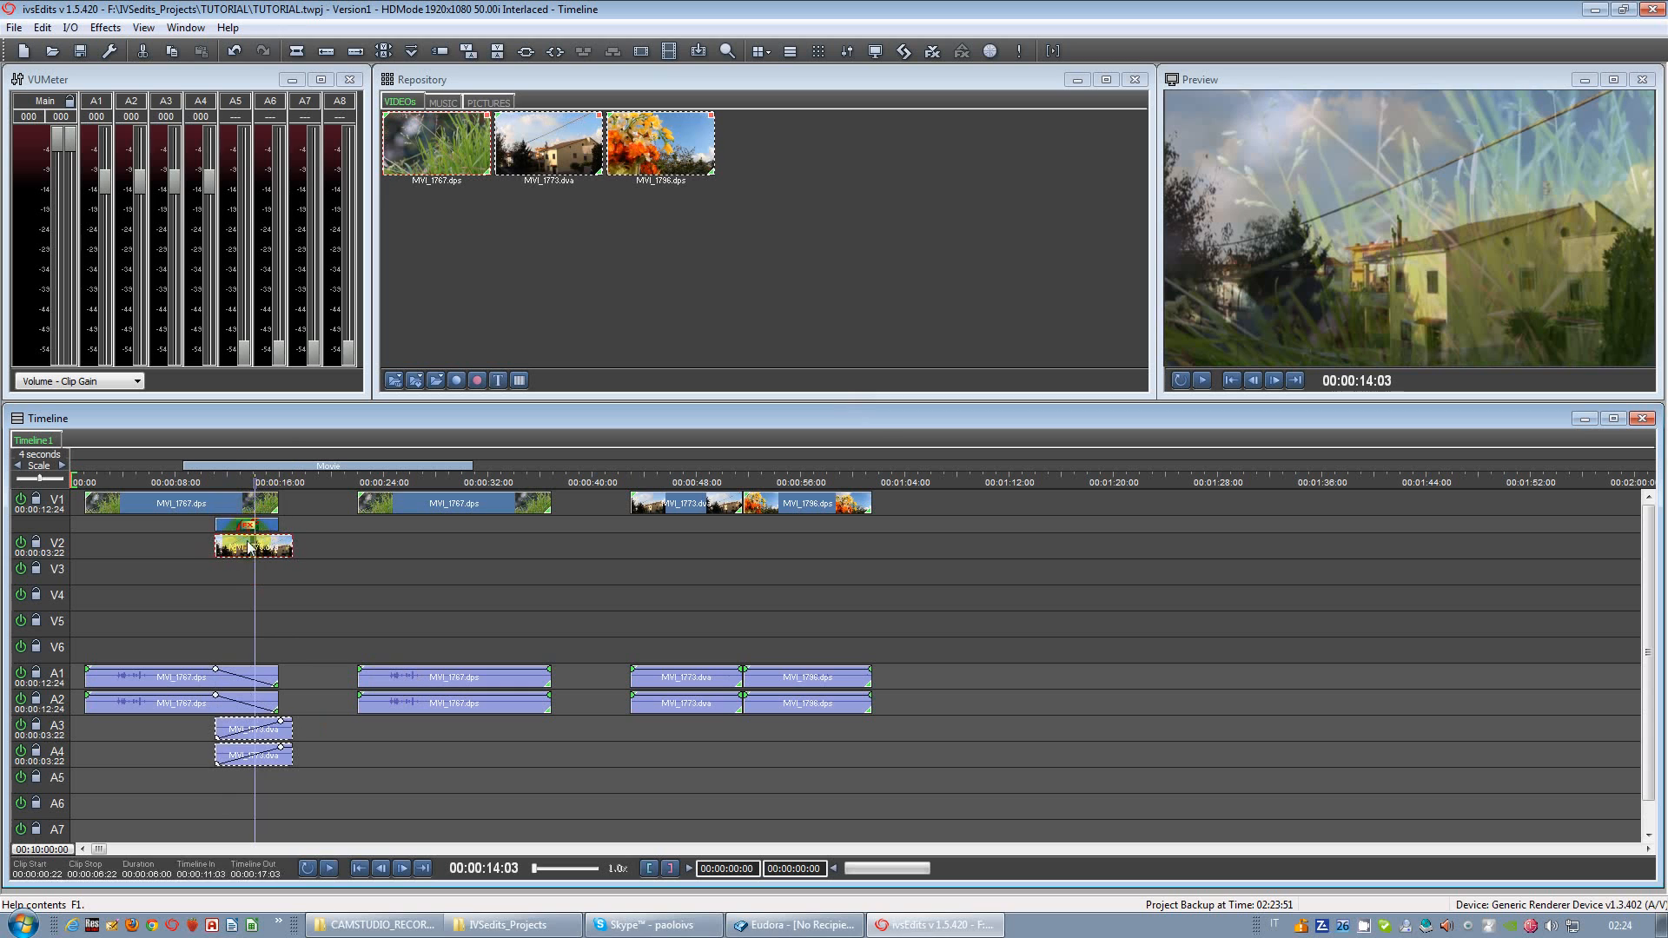
click(216, 577)
drag(217, 577, 211, 571)
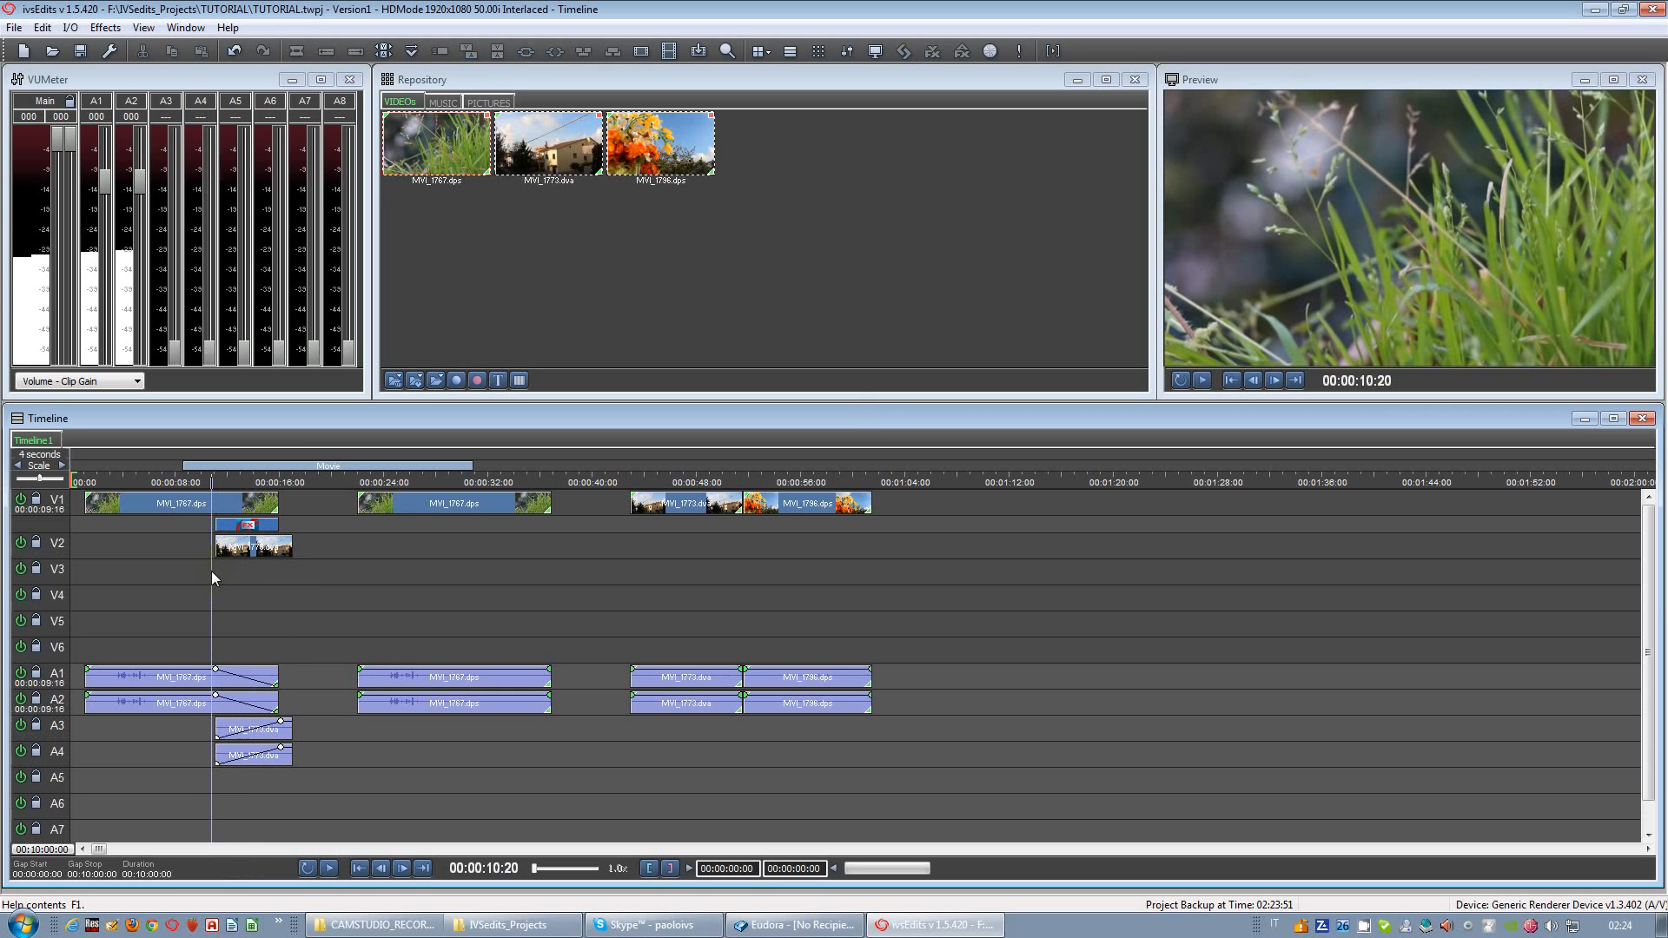
click(252, 545)
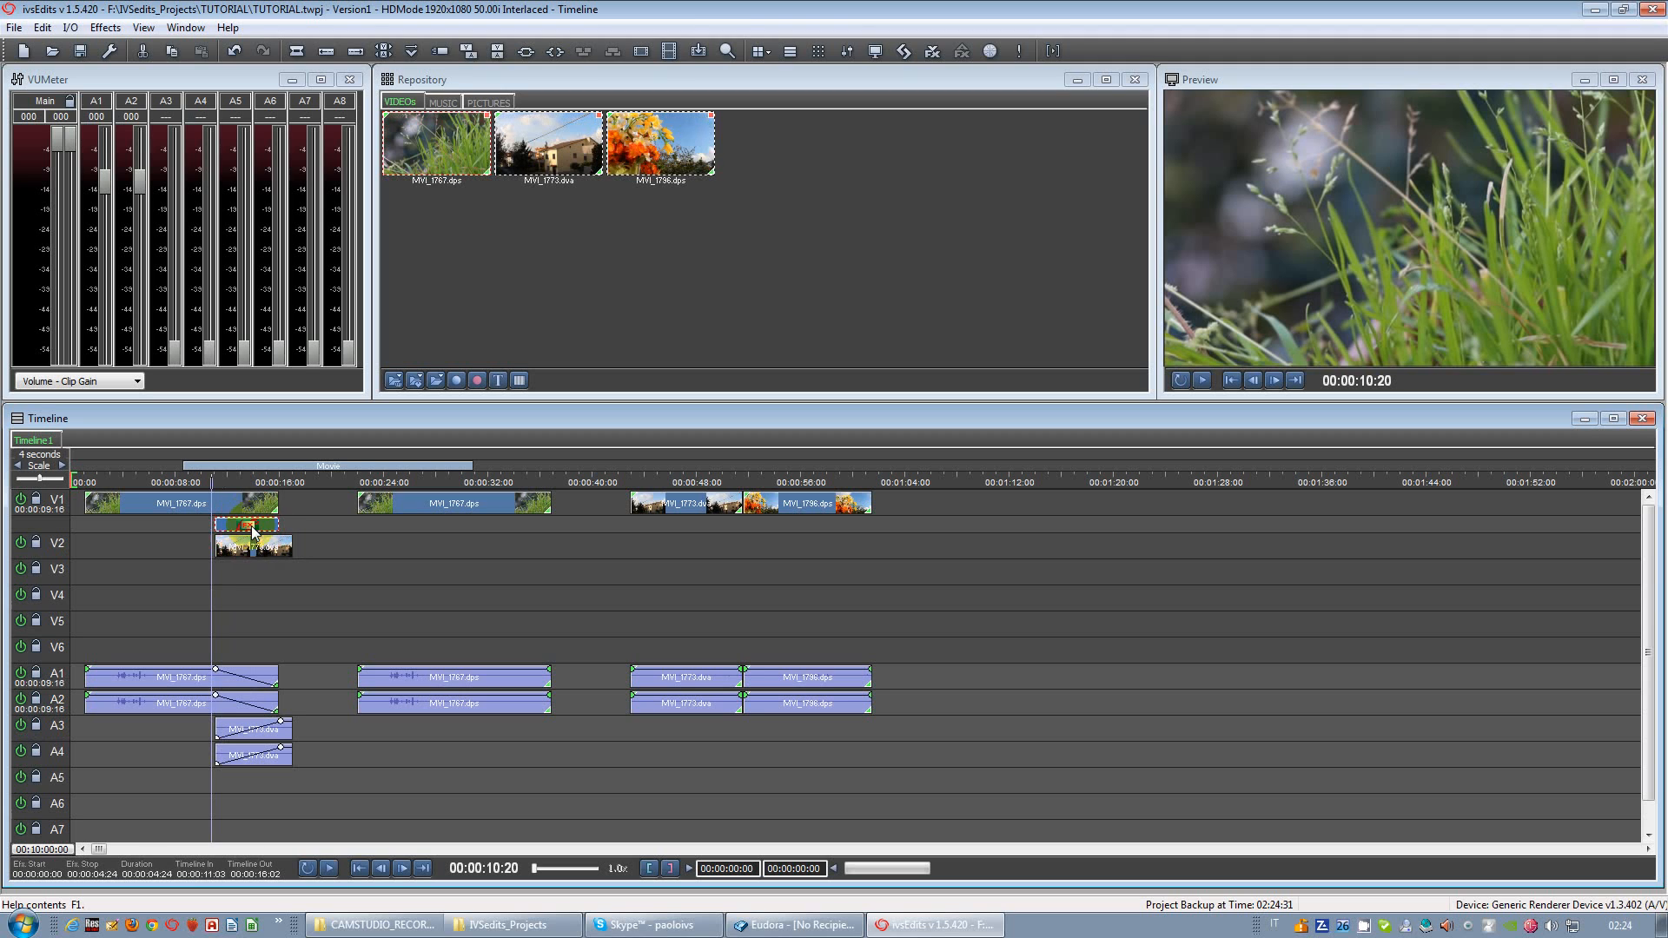
Step: Replace the V1/V2 dissolve with the Peel Off Upper Right transition from the DVE Pages group, preview its progress and apply it
double_click(252, 525)
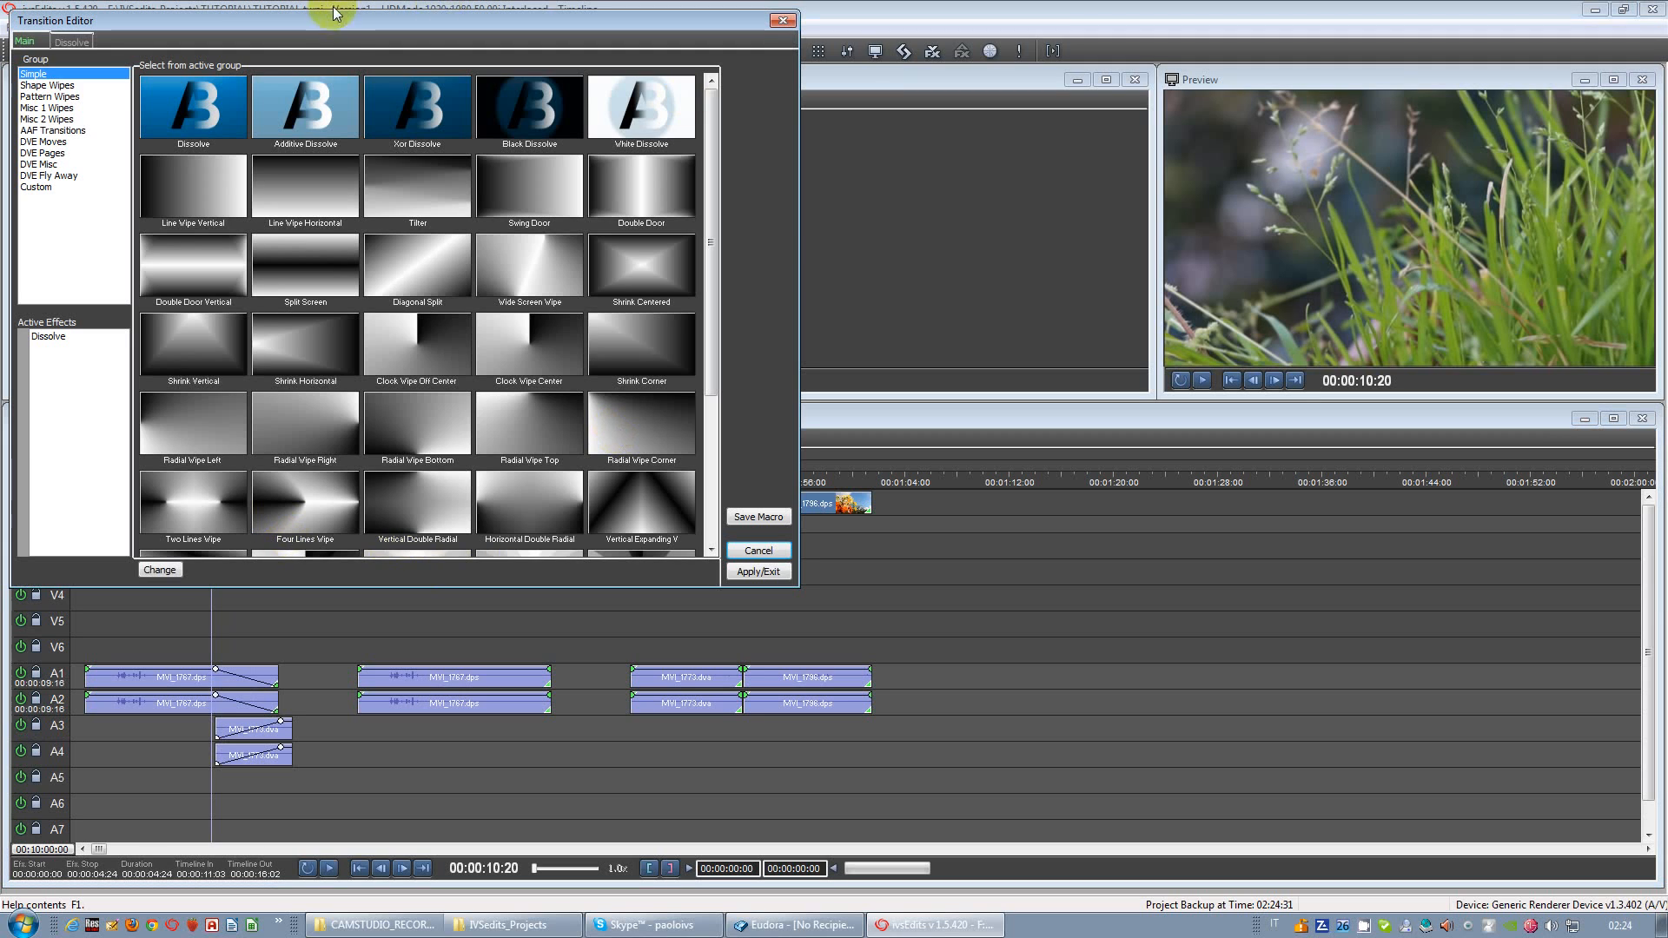
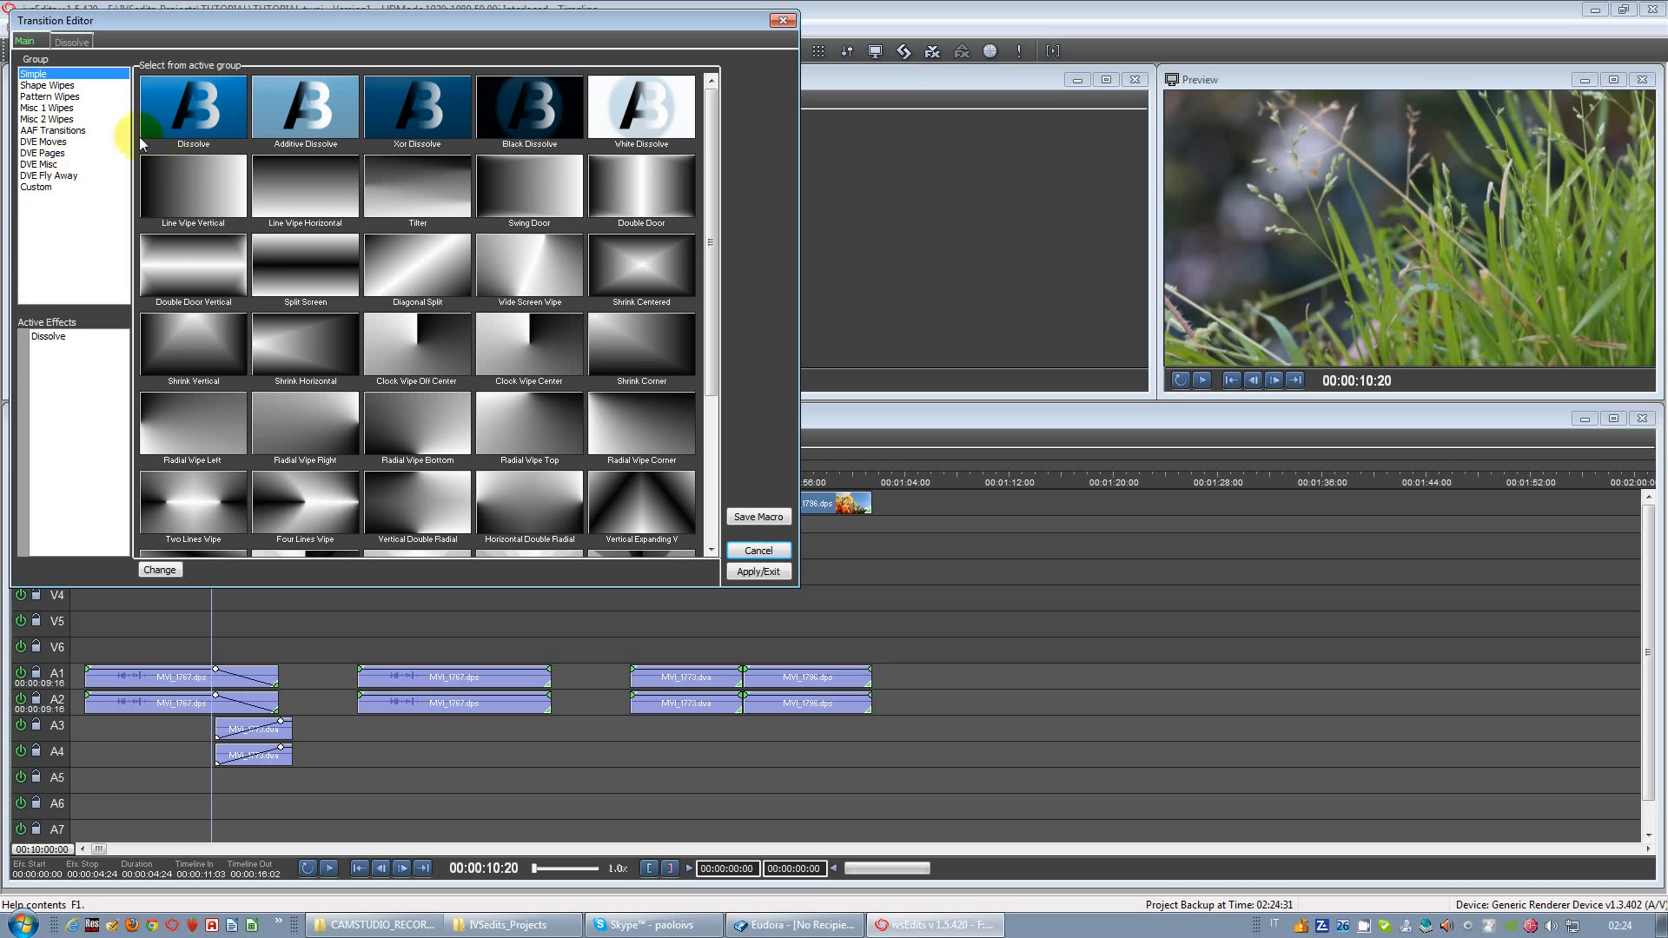
click(53, 153)
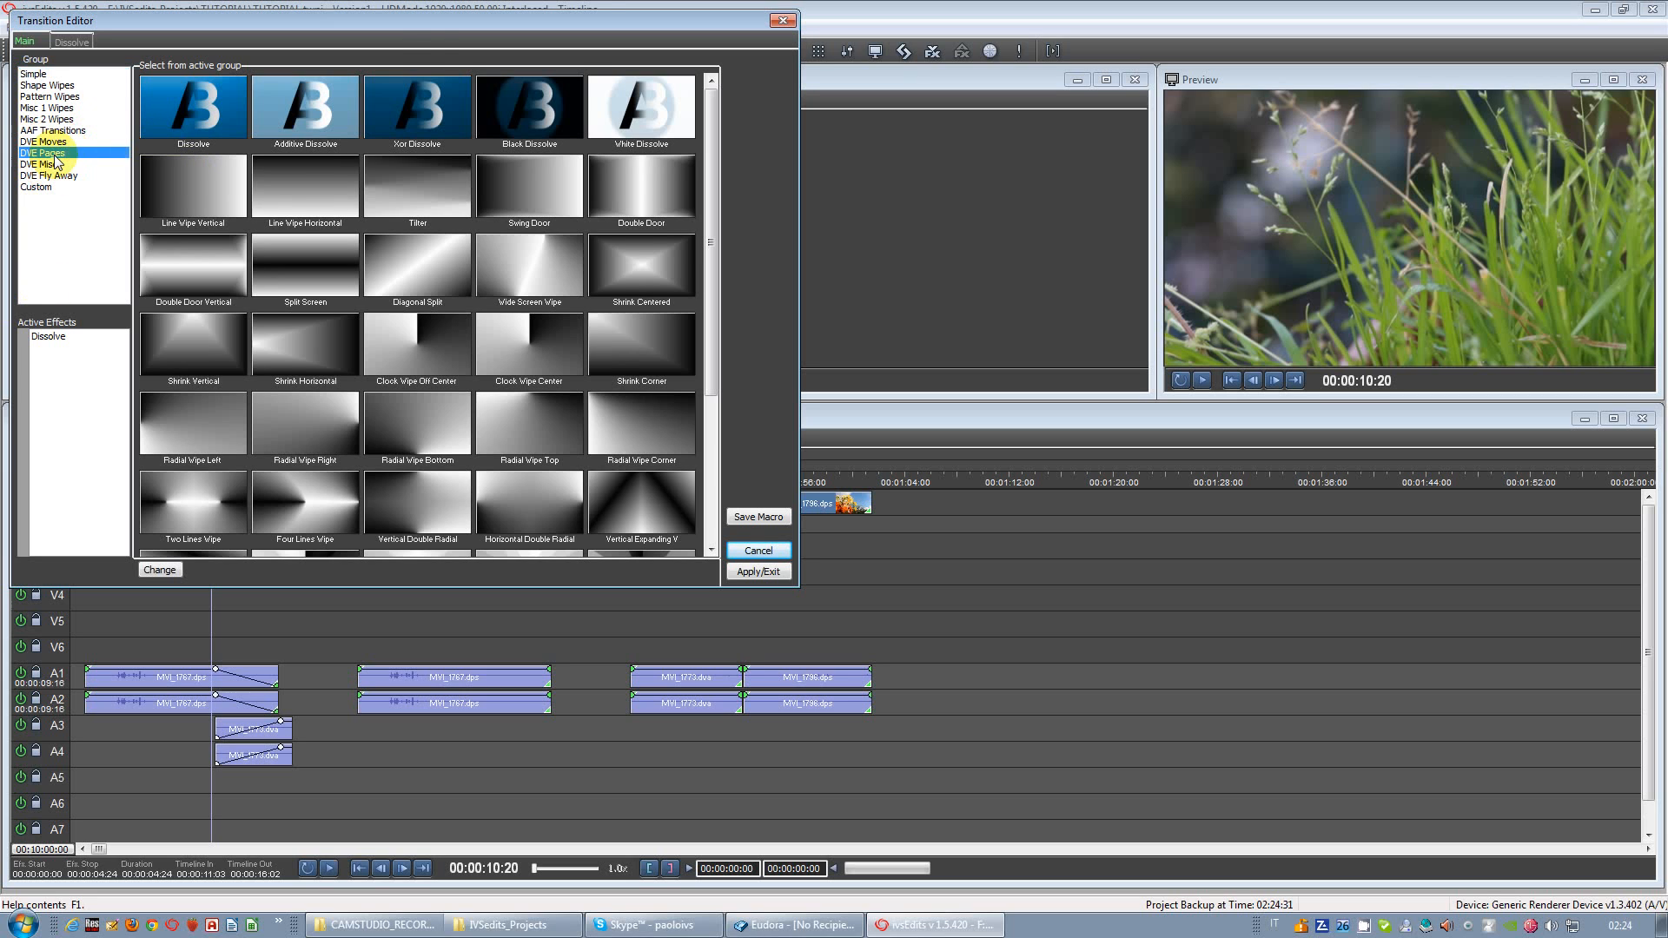
click(301, 202)
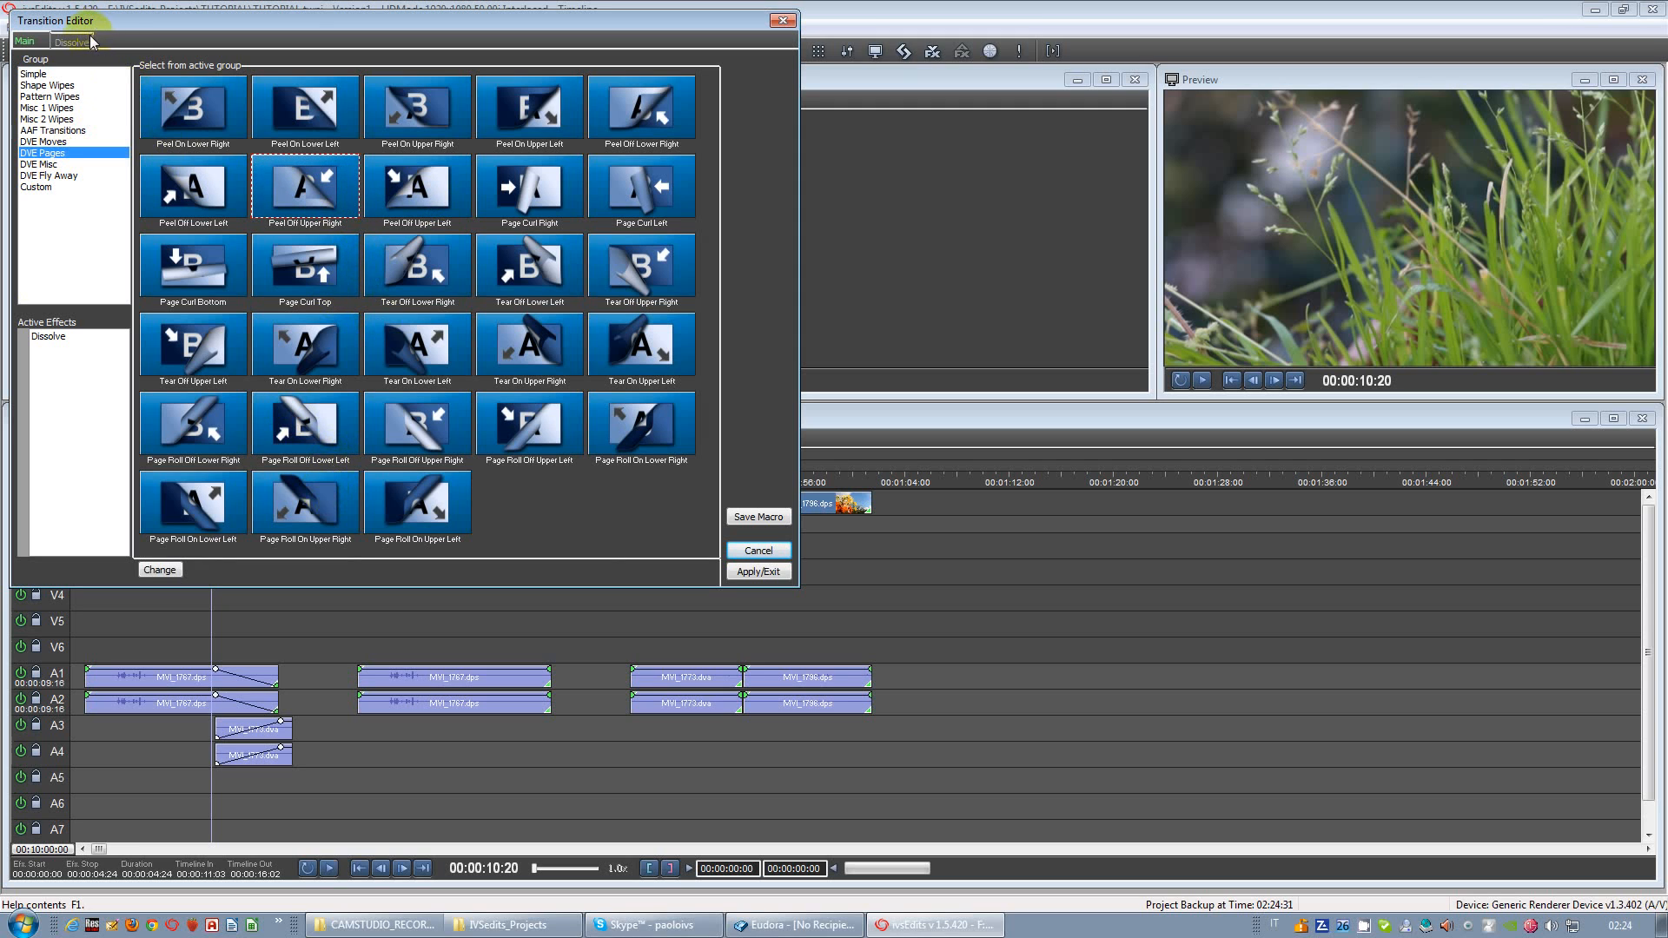
click(314, 199)
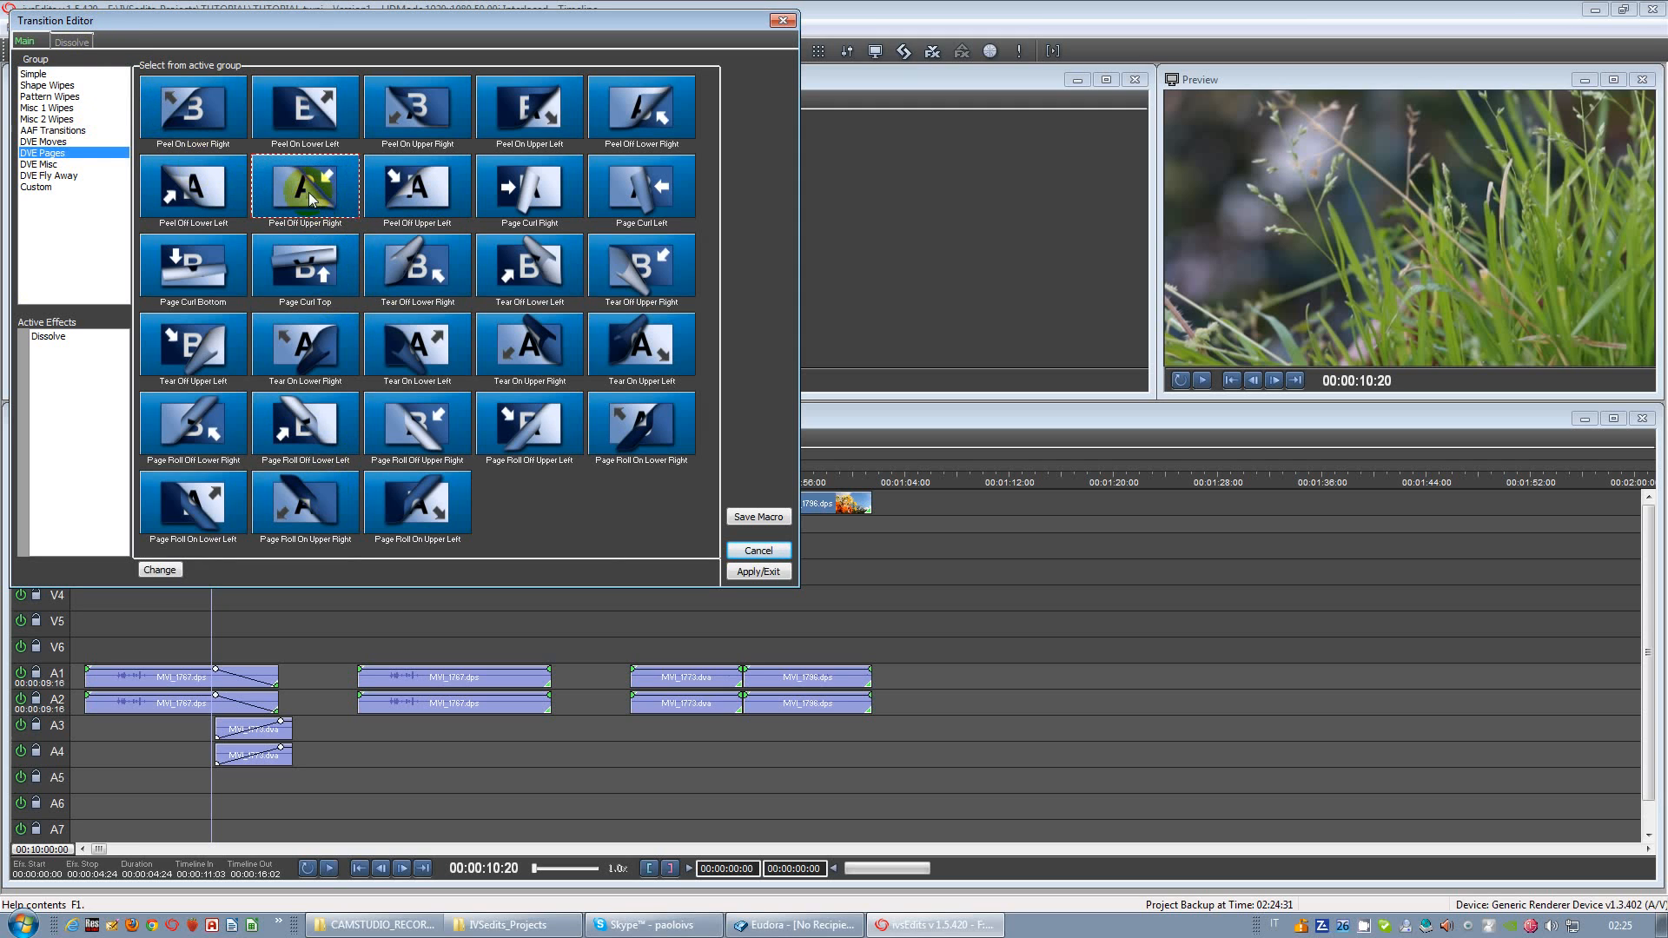
double_click(327, 206)
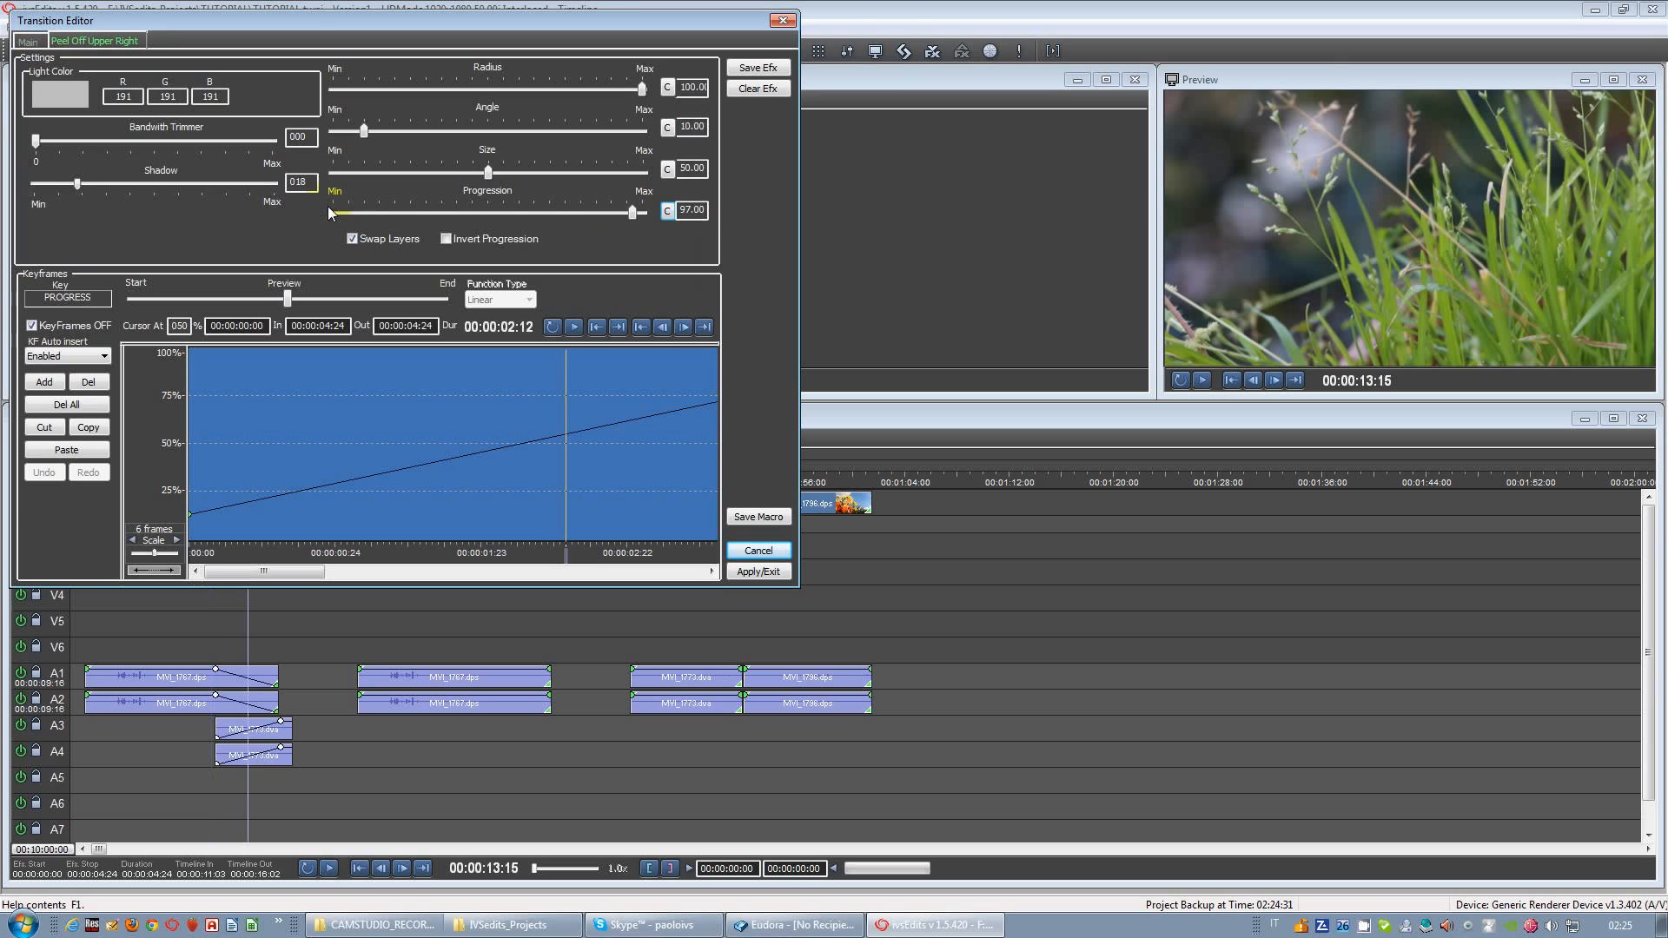
click(604, 459)
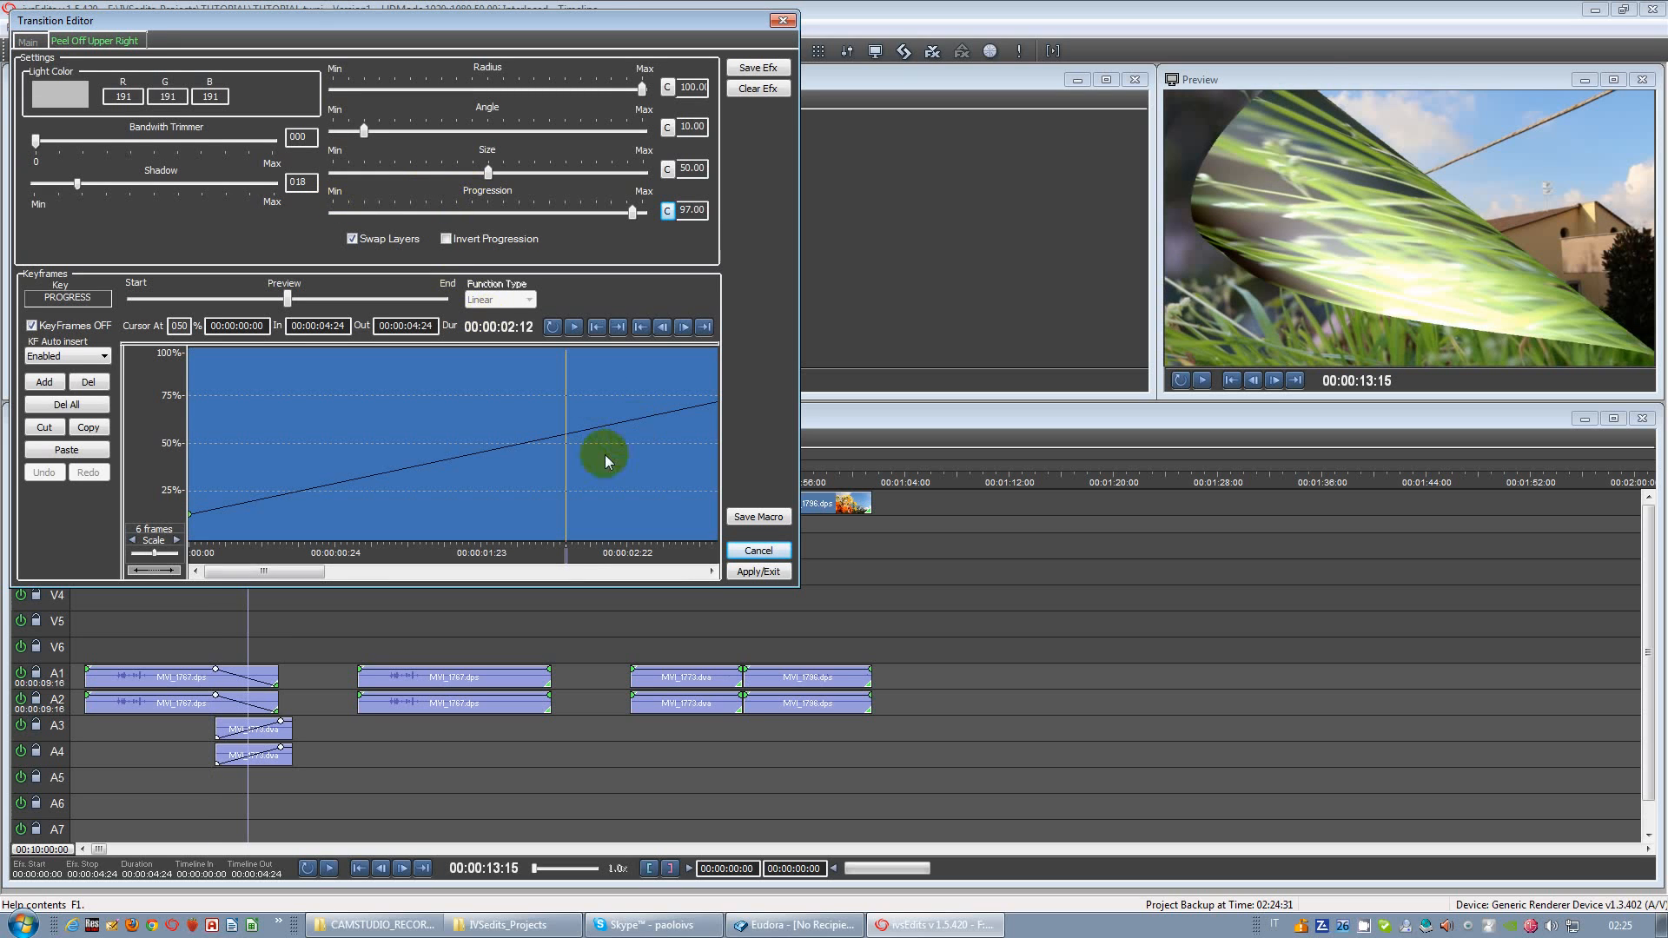
drag(544, 546, 481, 549)
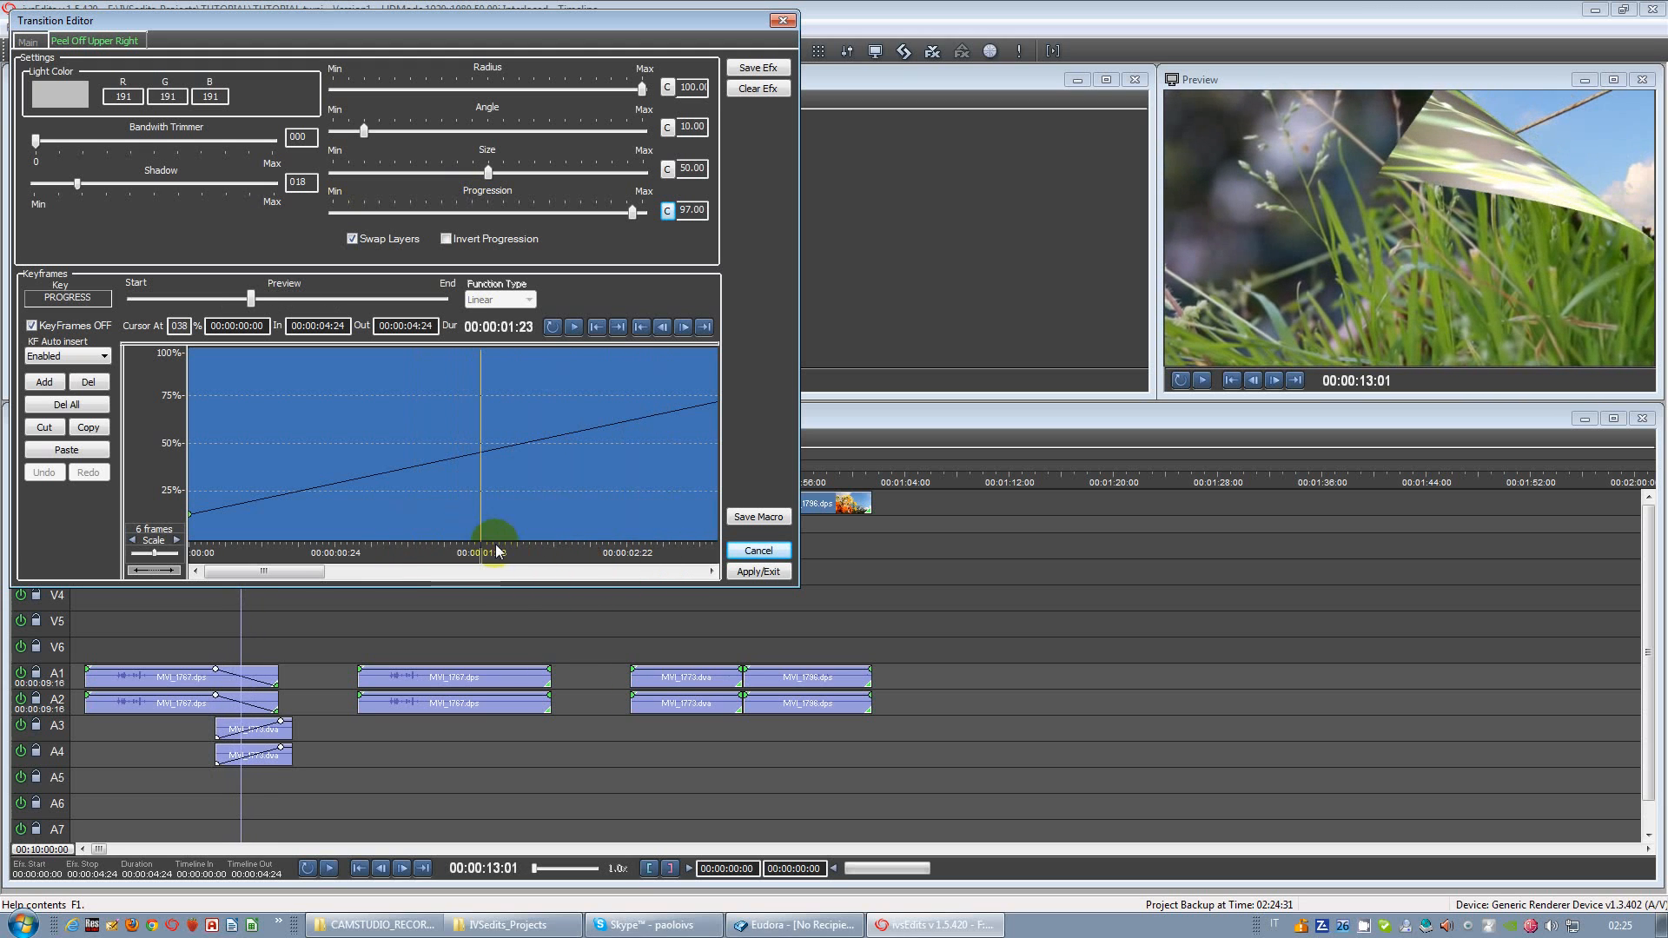
click(776, 572)
Step: Trim both ends of the first MVI_1767.dps, starting it at 00:00:04:07, and place MVI_1773.dva directly after it on V1
click(269, 549)
drag(270, 549, 305, 549)
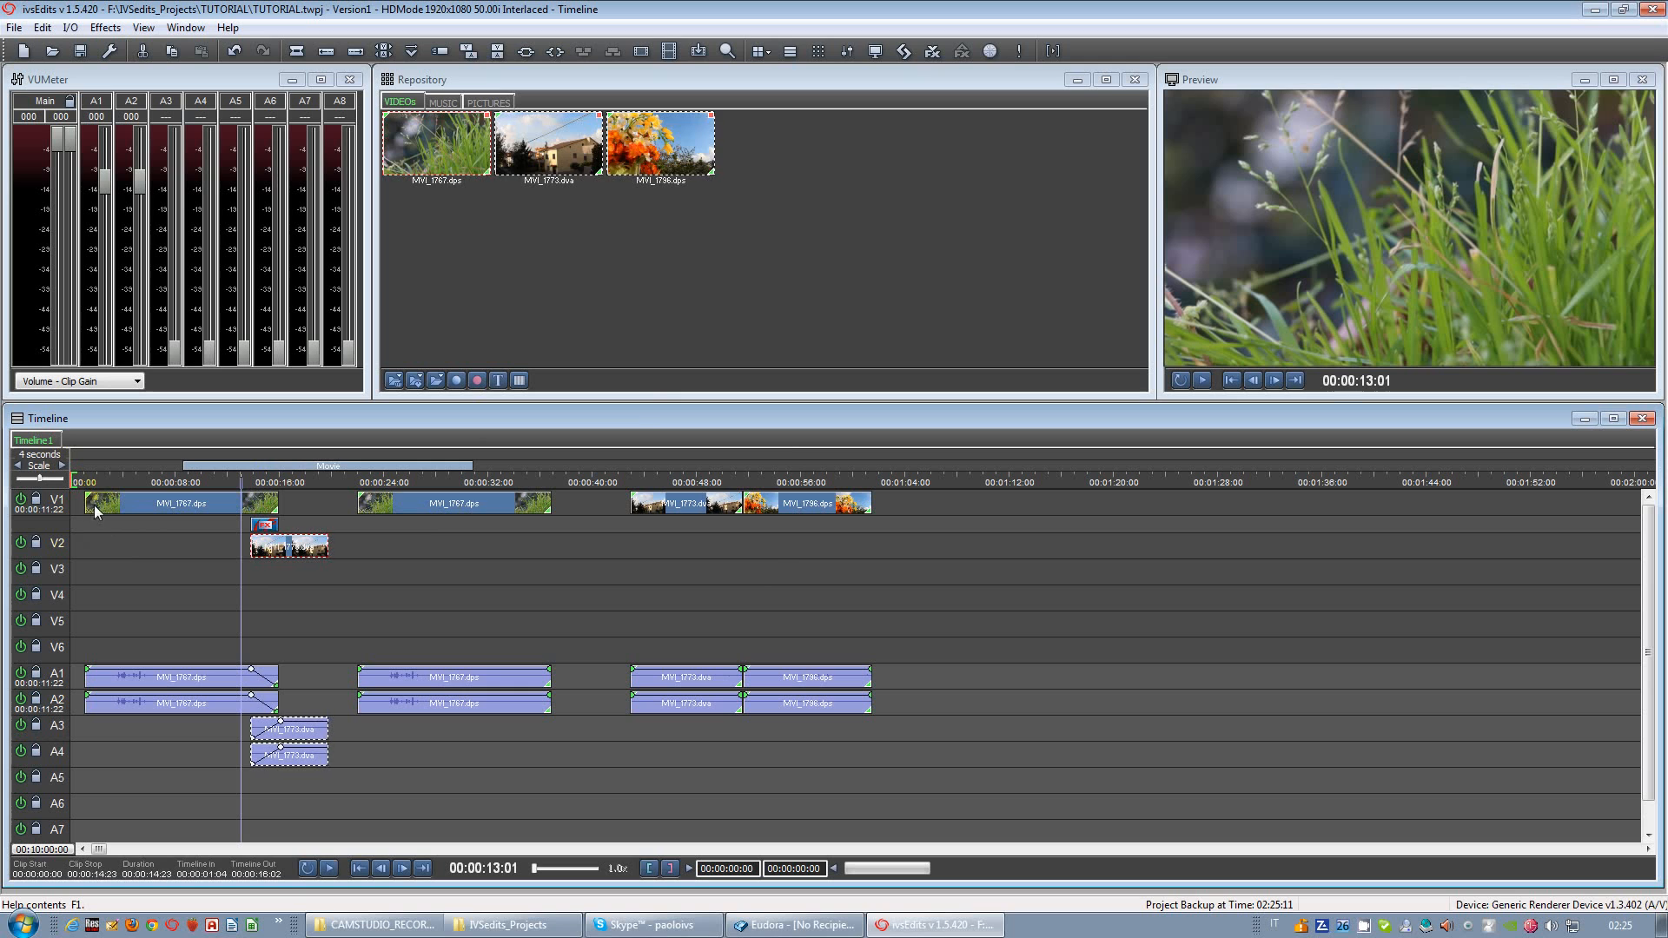
drag(87, 502, 125, 502)
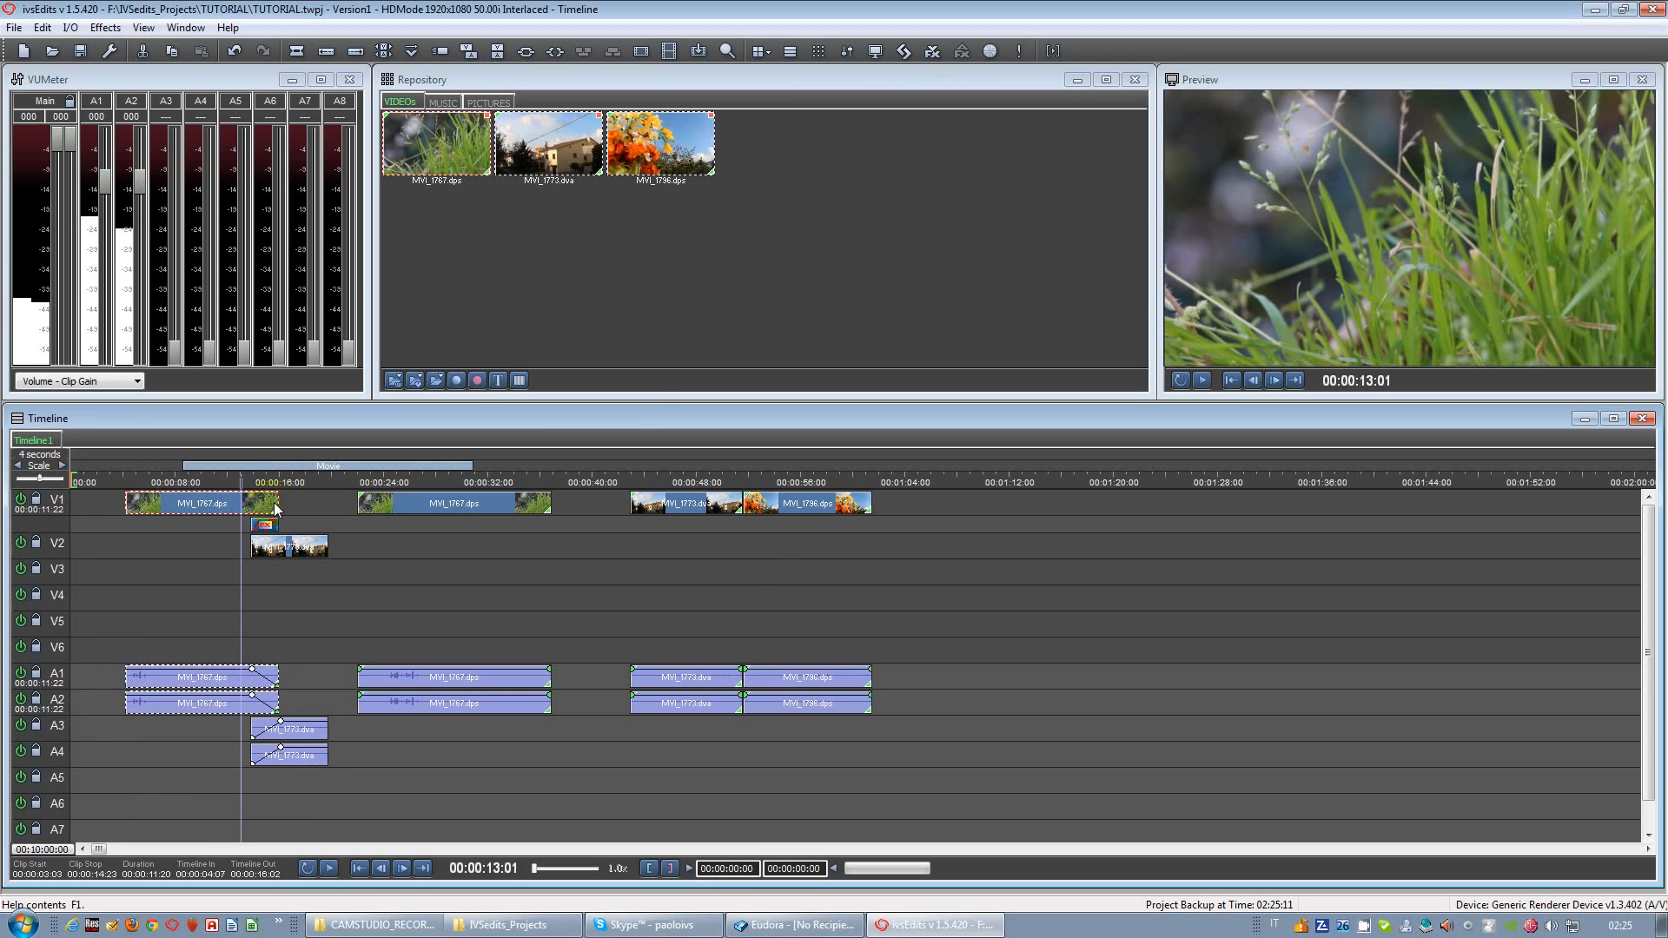
drag(275, 502, 222, 498)
drag(283, 545, 255, 502)
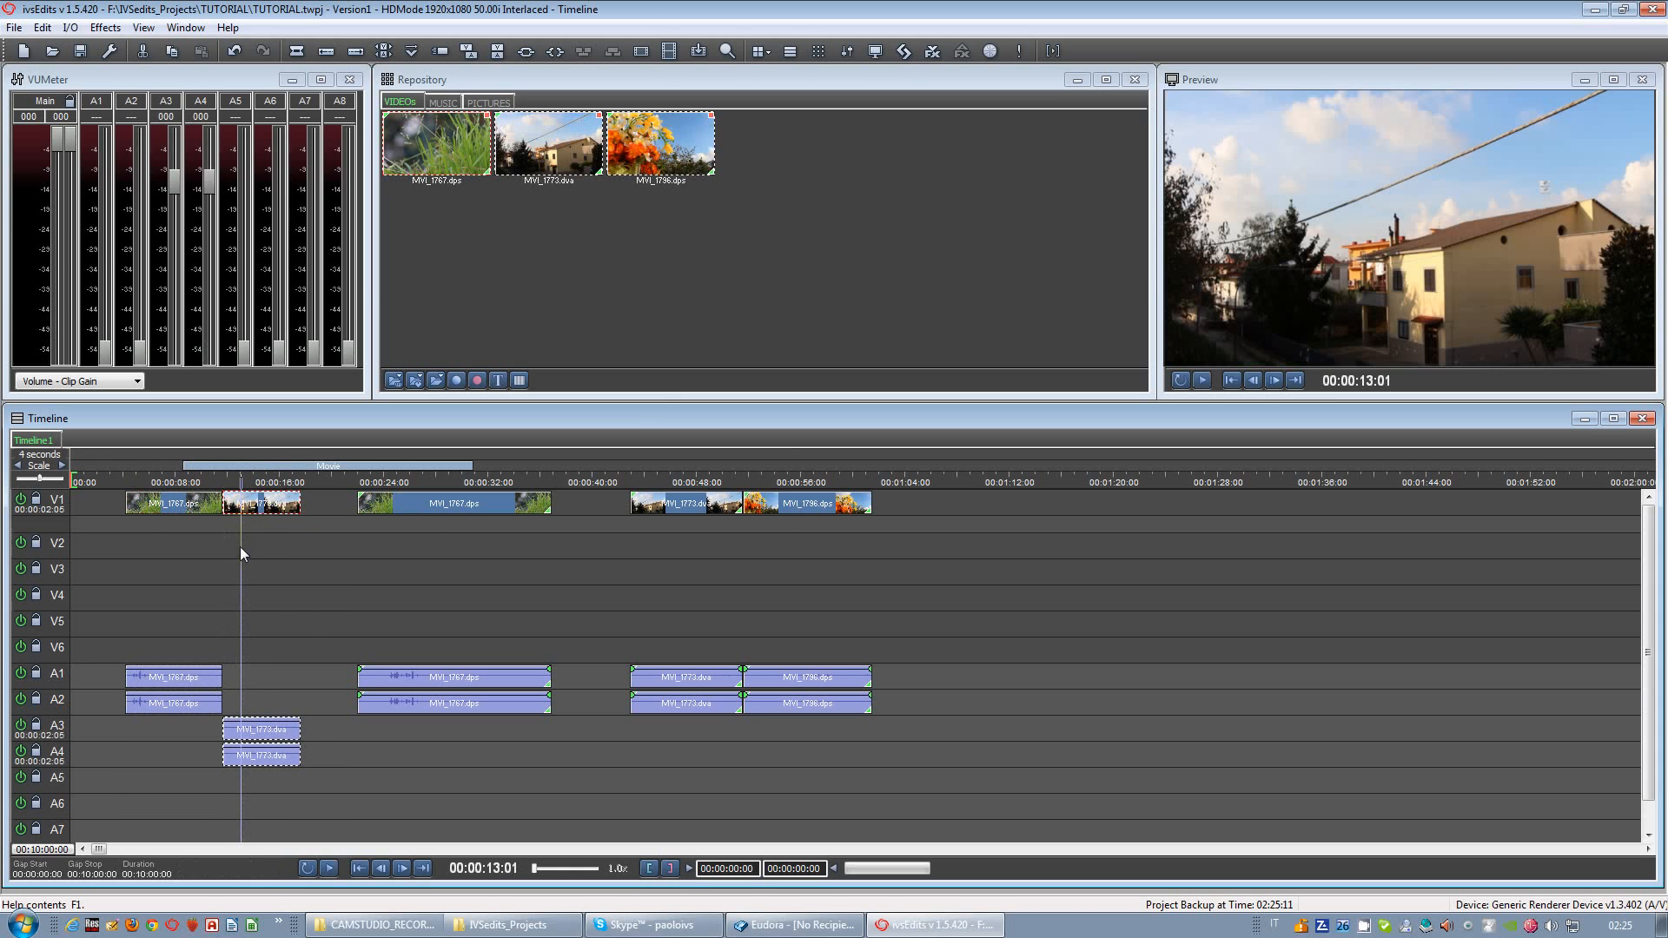
Step: Split the second MVI_1767.dps on V1 and its linked audio at 00:00:29:15
mouse_move(388, 535)
mouse_down()
mouse_move(488, 545)
mouse_move(384, 533)
mouse_move(413, 535)
mouse_up()
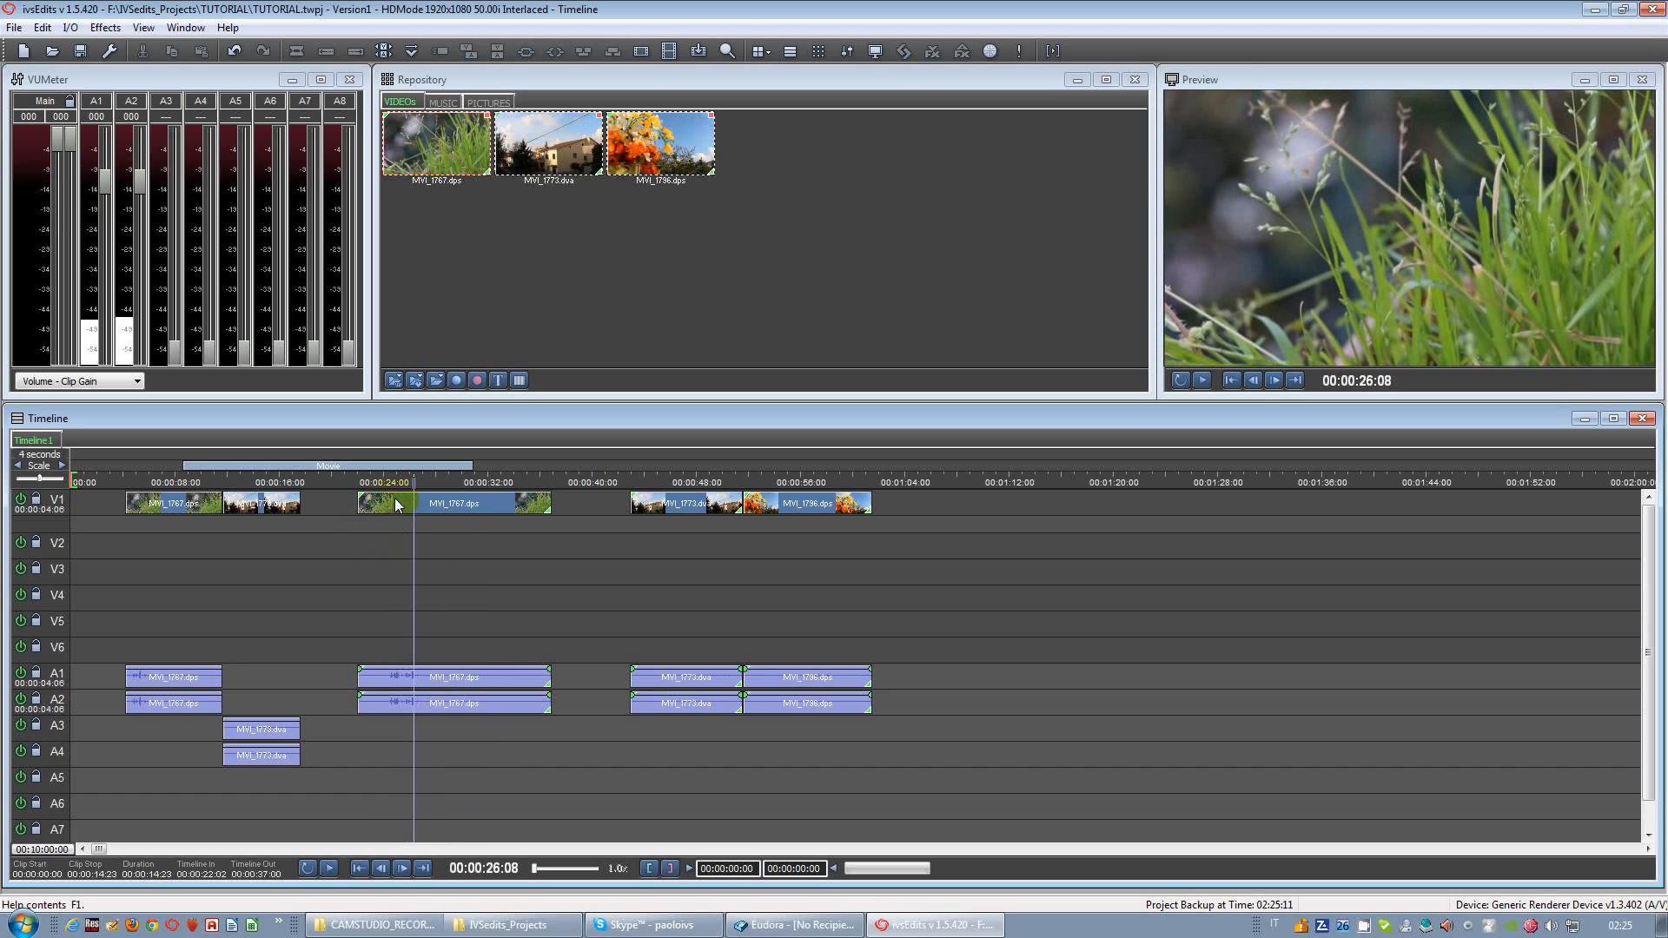
click(394, 504)
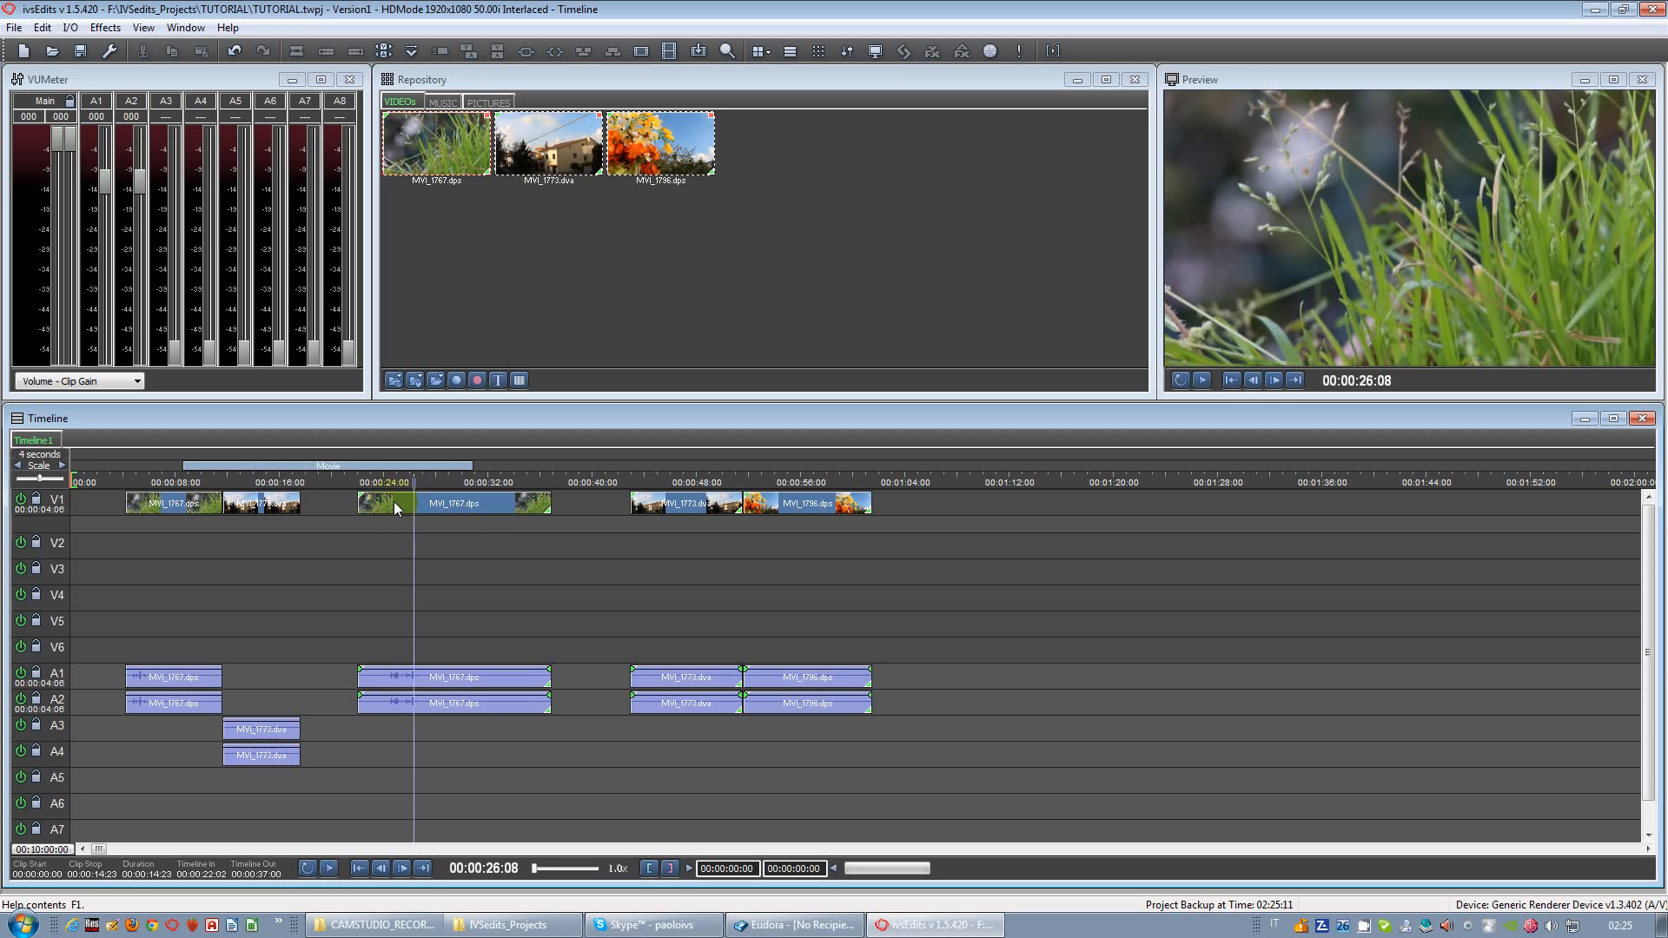
click(394, 502)
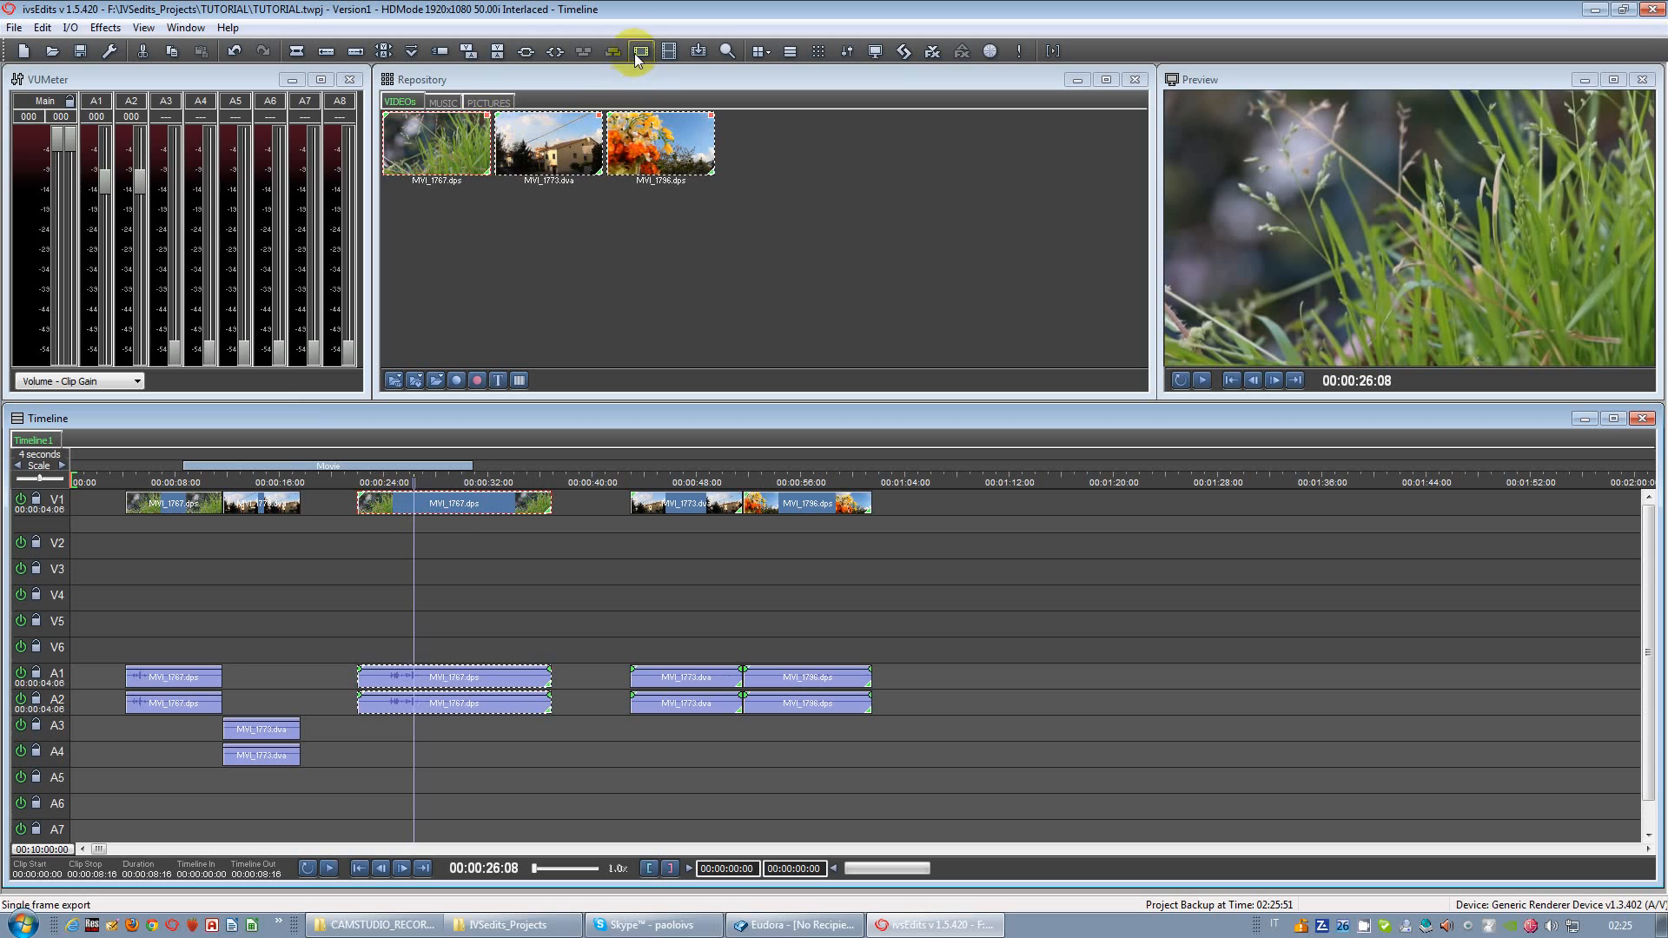
click(296, 53)
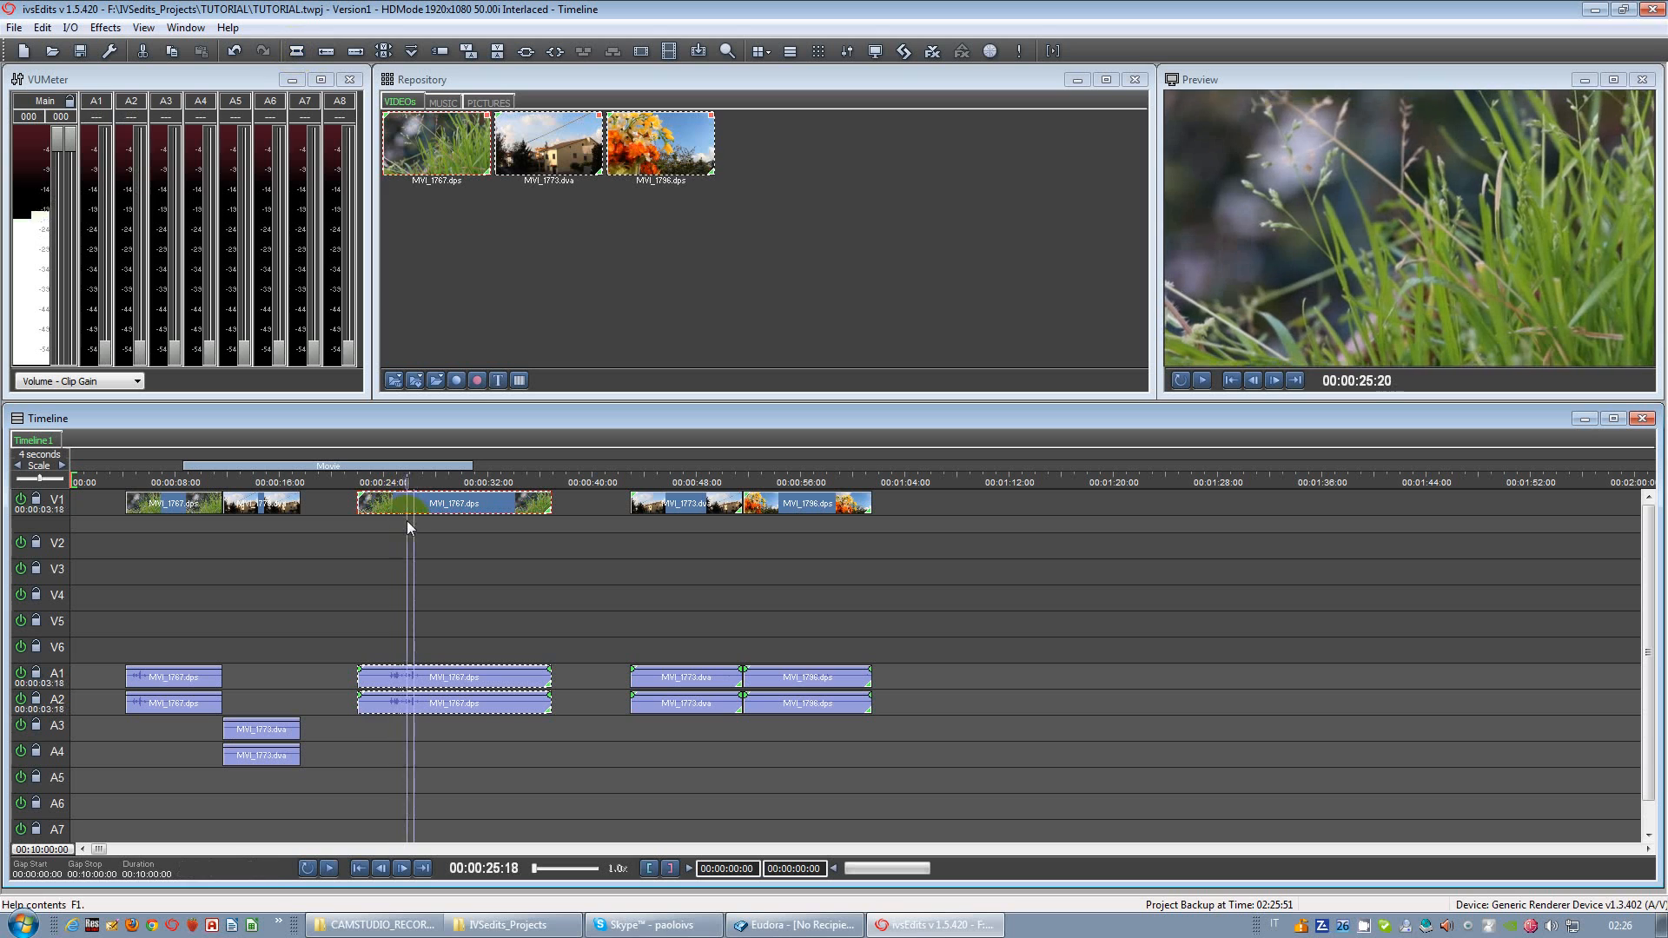
click(455, 504)
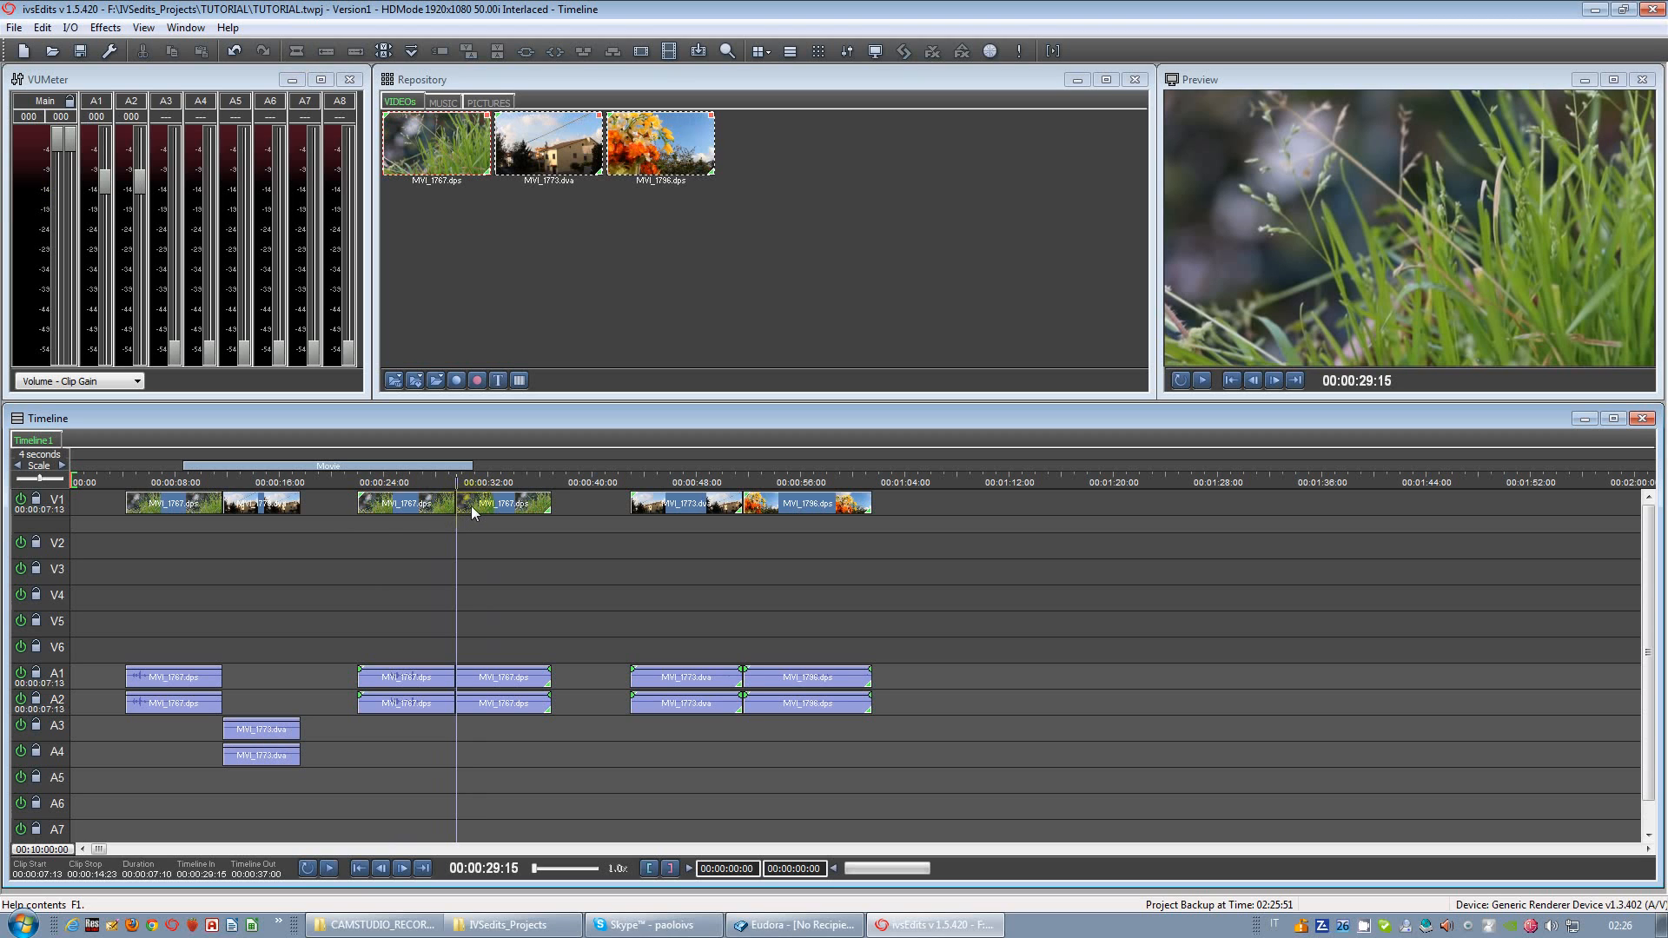
Step: Stack MVI_1773.dva on V2 and MVI_1796.dps on V3 at about 00:00:30:12, and split the clips on all tracks at 00:00:33:08
drag(710, 504, 530, 573)
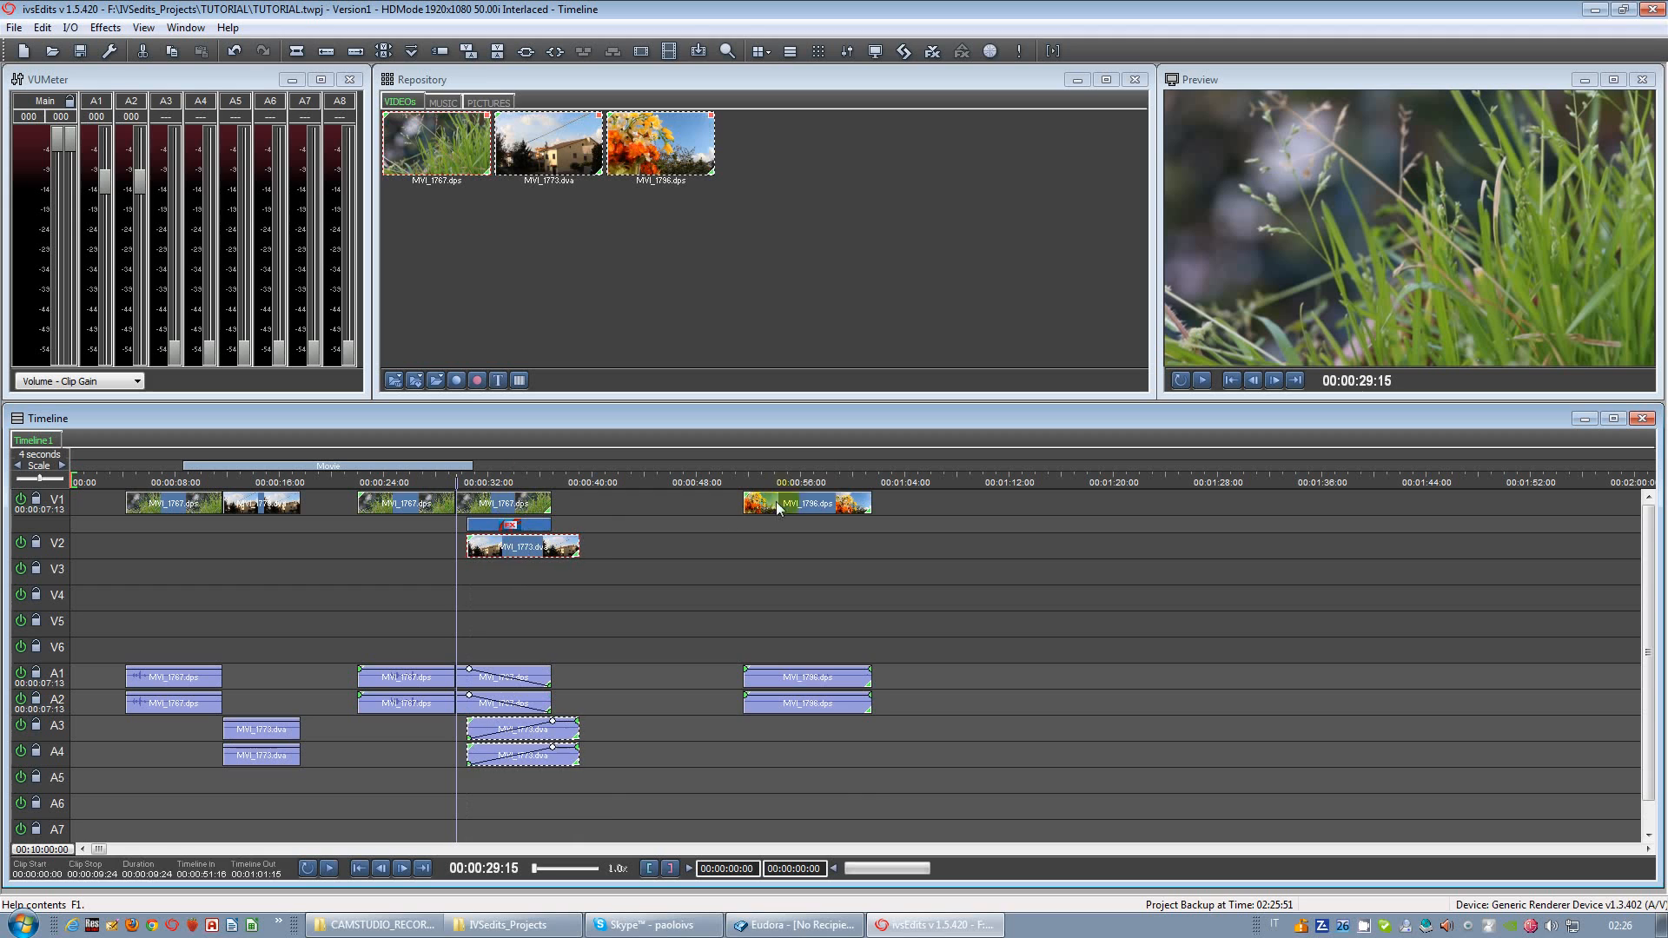
drag(774, 502, 504, 597)
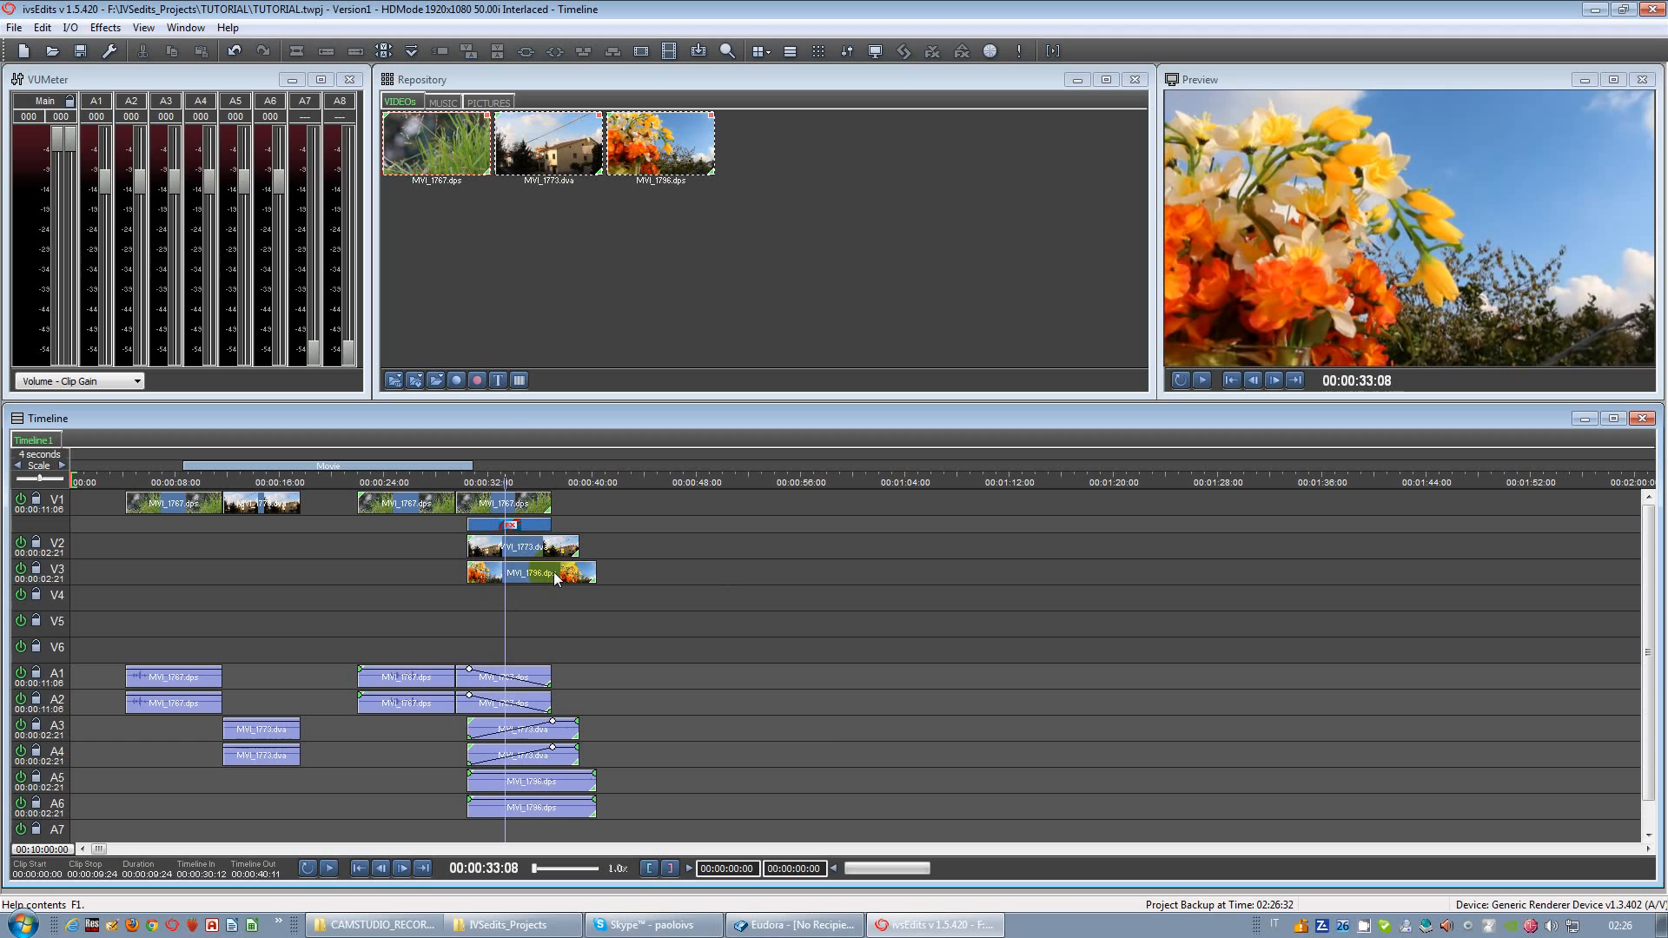
key(s)
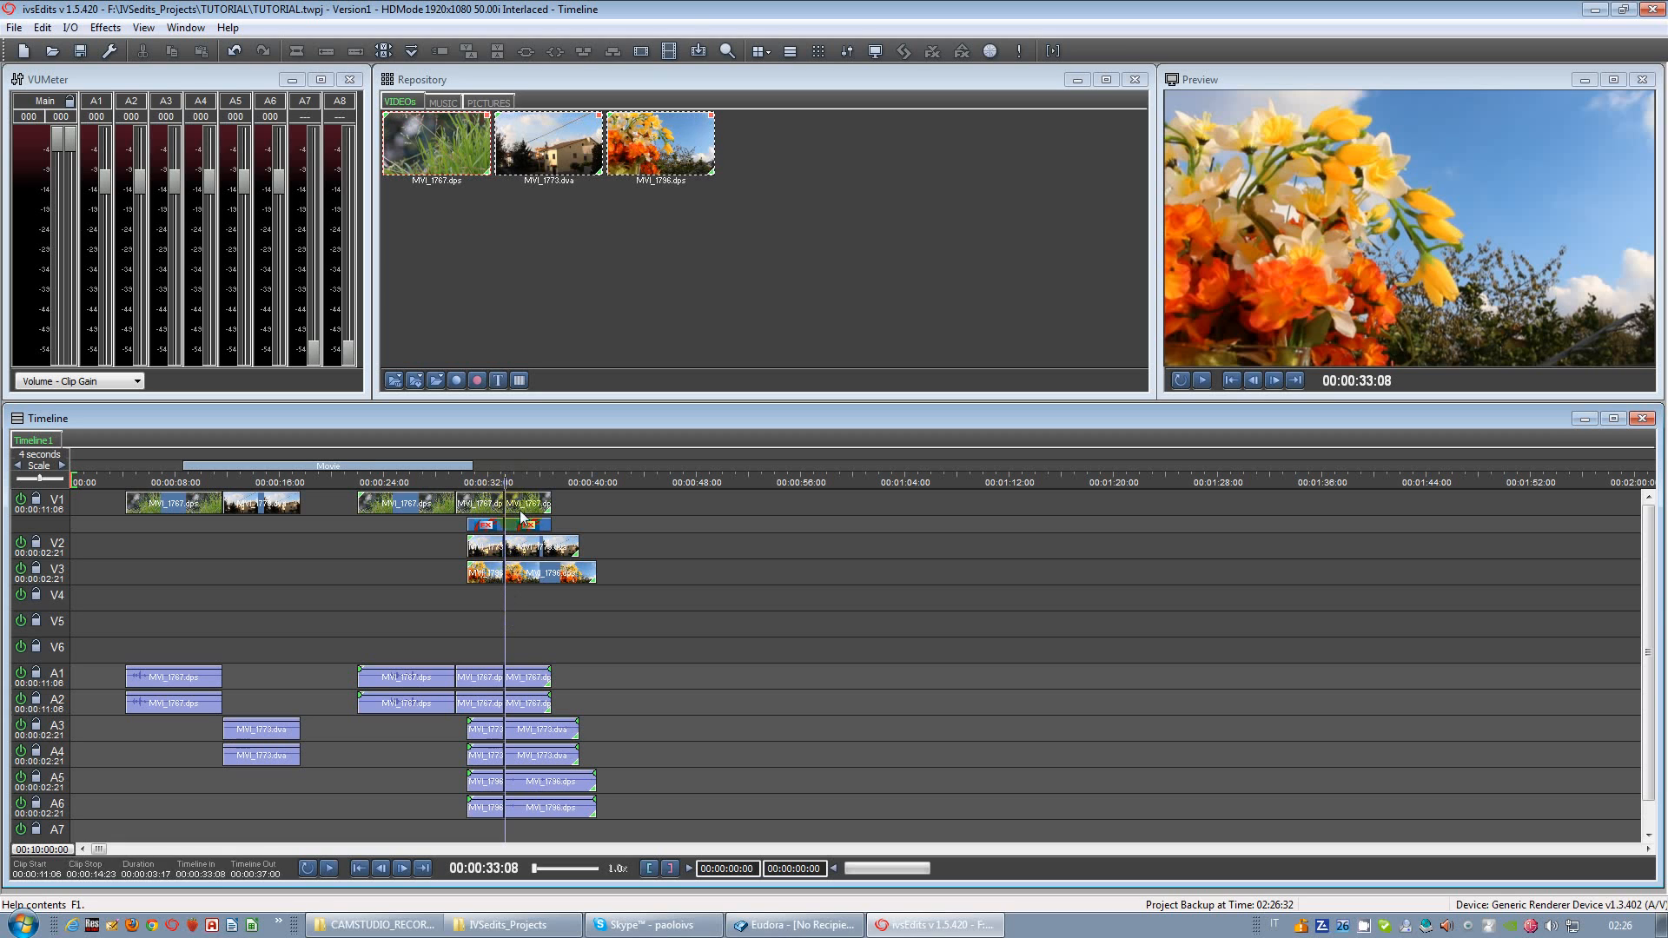
Step: Split only the selected MVI_1773.dva piece on V2 at 00:00:35:03 and inspect the cut up close
mouse_move(521, 480)
mouse_down()
mouse_move(504, 476)
mouse_move(528, 472)
mouse_up()
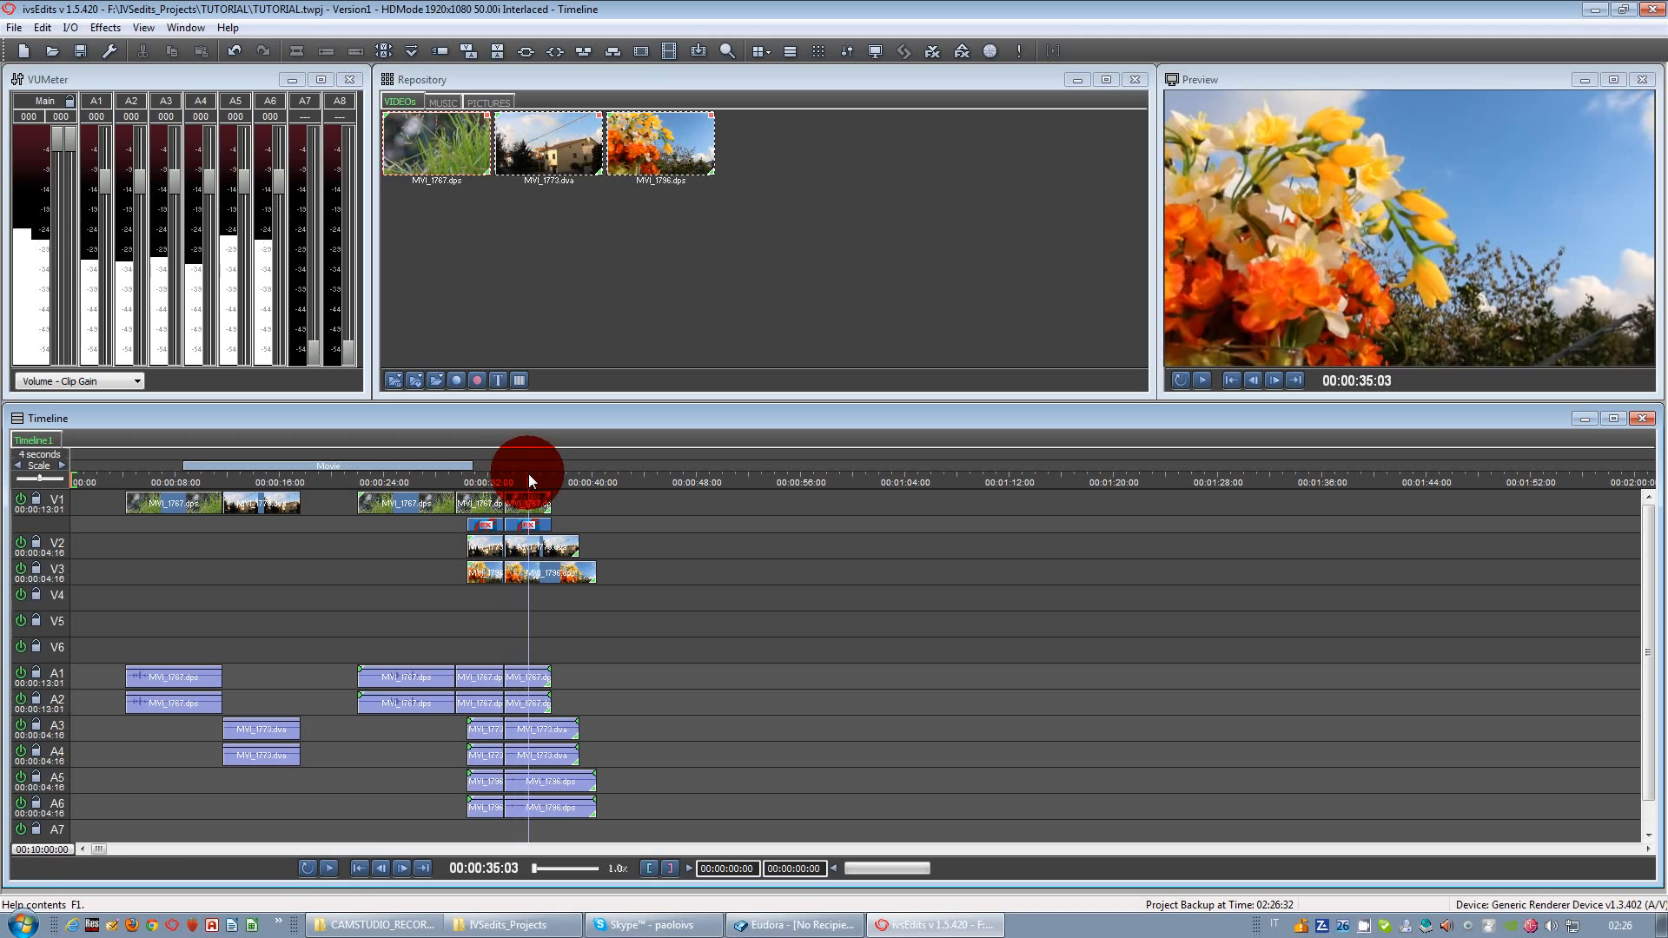
click(538, 548)
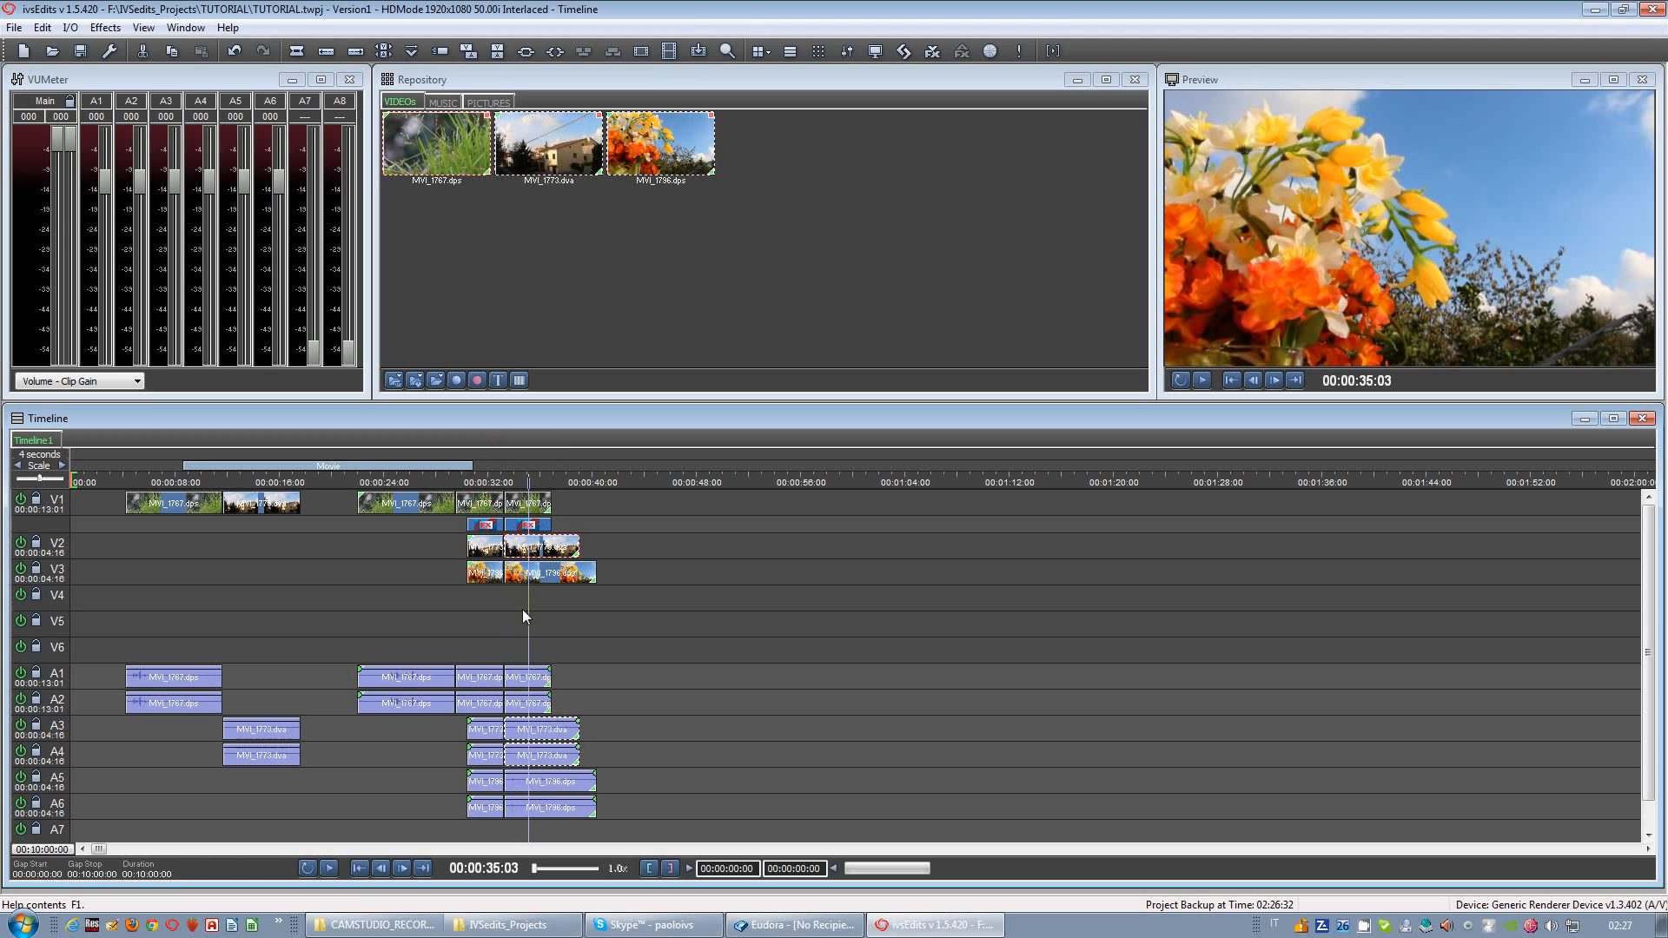
key(s)
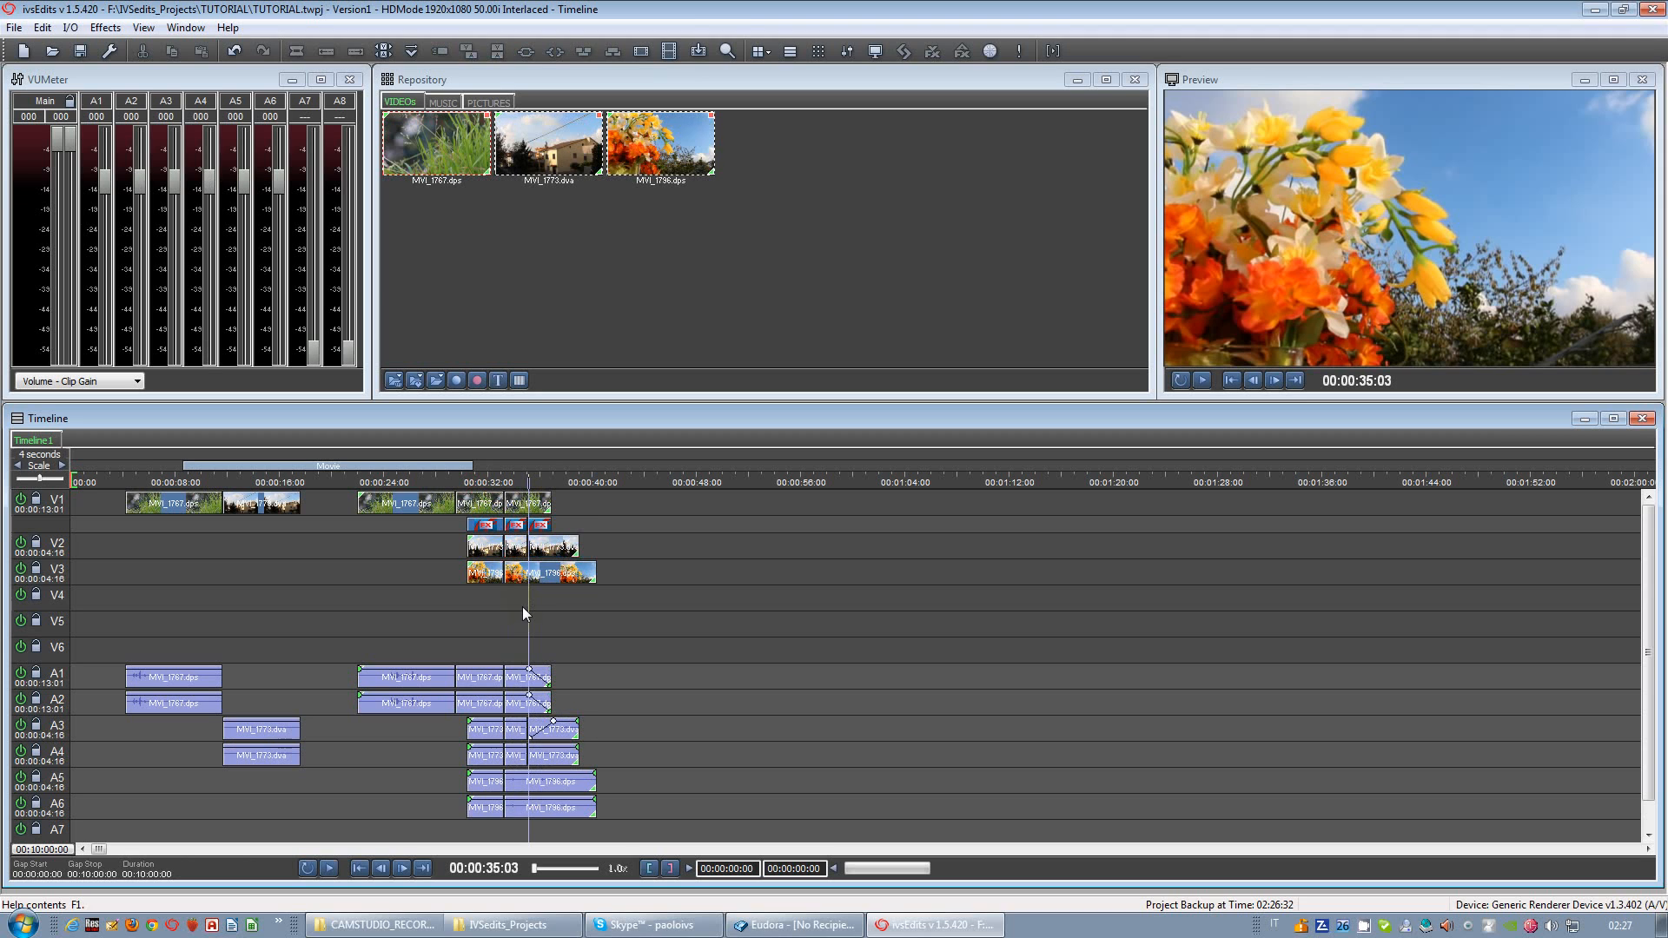
scroll(532, 607, up, 2)
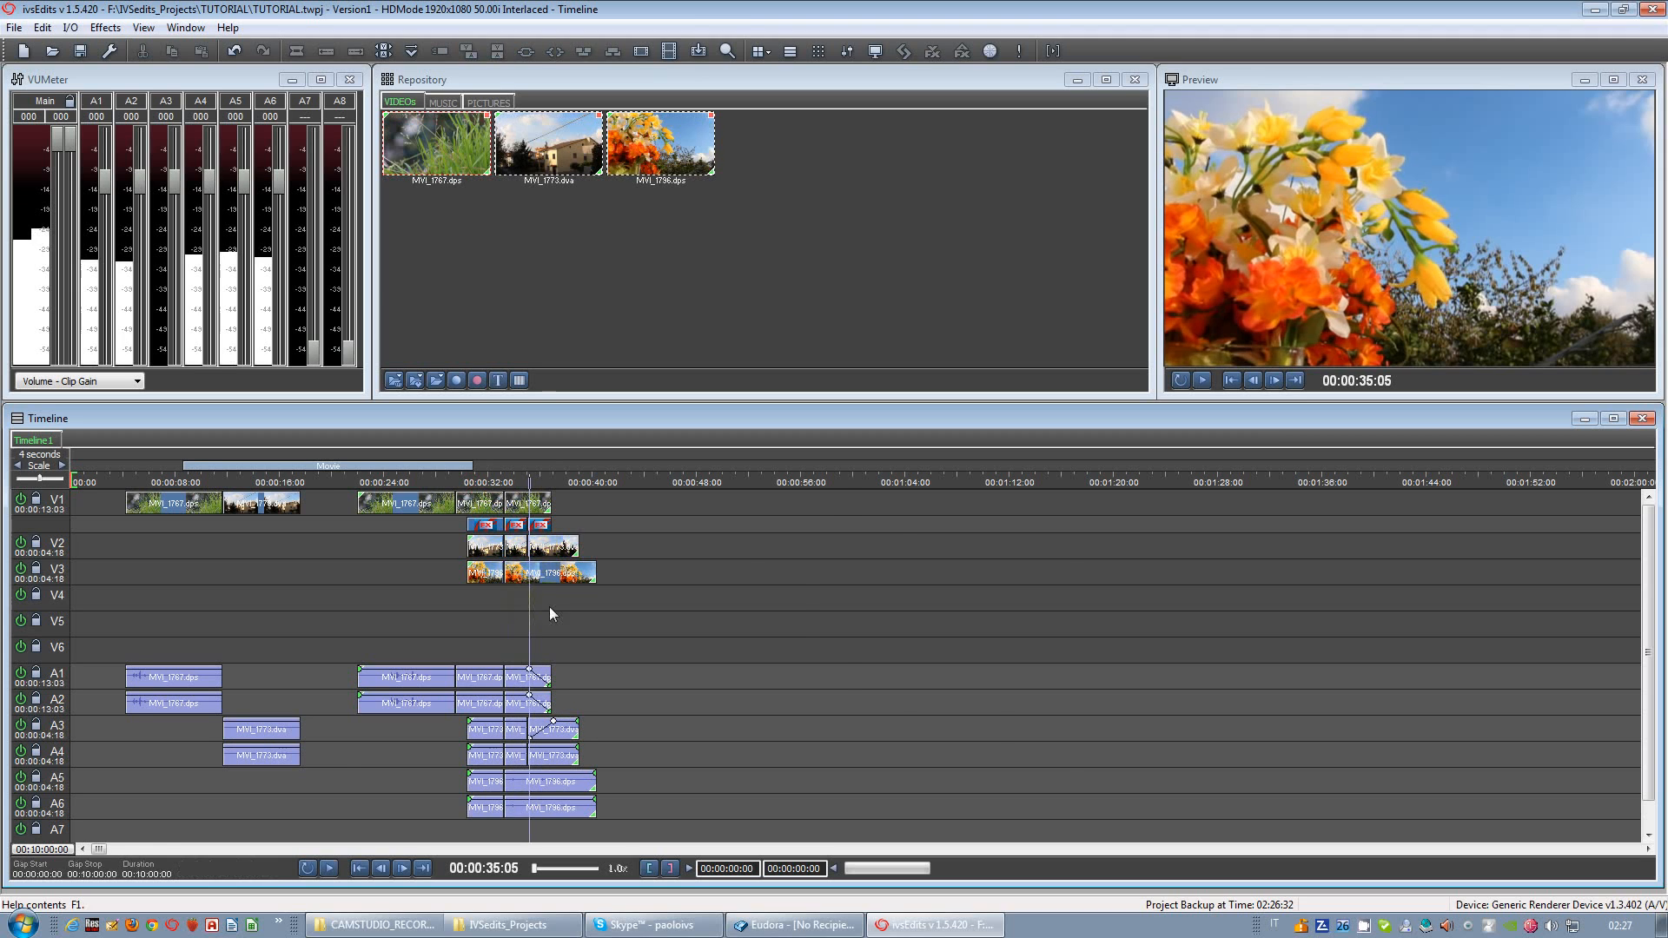
scroll(551, 607, up, 2)
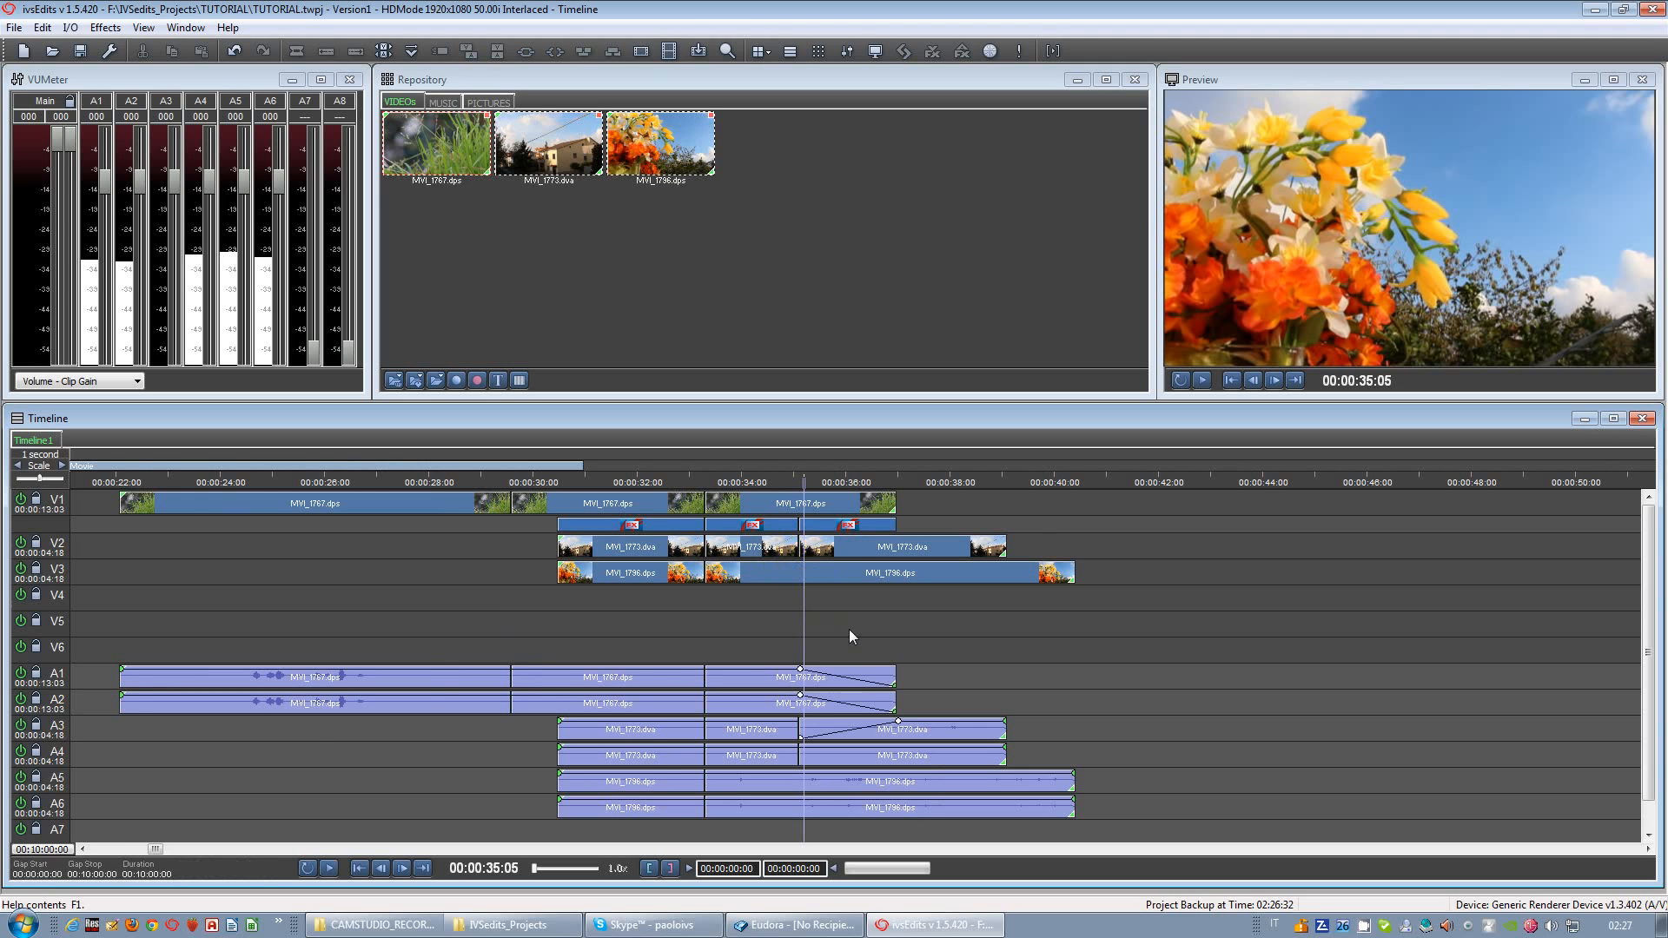
scroll(840, 623, down, 4)
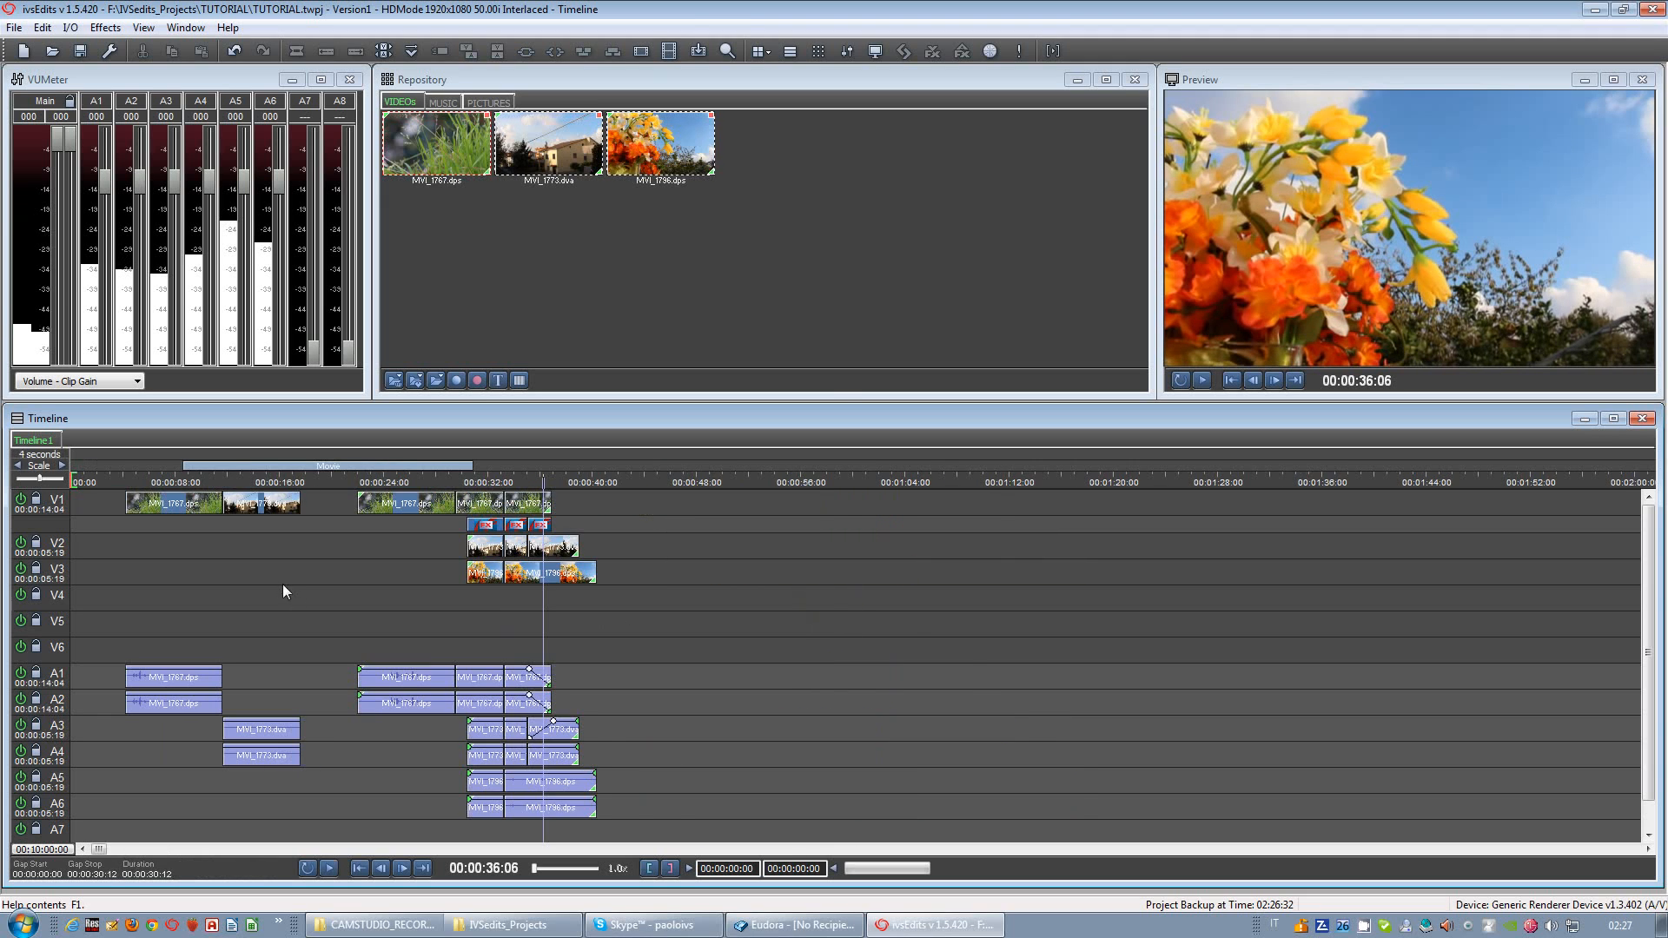
Step: Delete all clips after the first MVI_1767.dps and MVI_1773.dva pair from the timeline
mouse_move(494, 618)
mouse_down()
mouse_move(554, 615)
mouse_move(501, 614)
mouse_up()
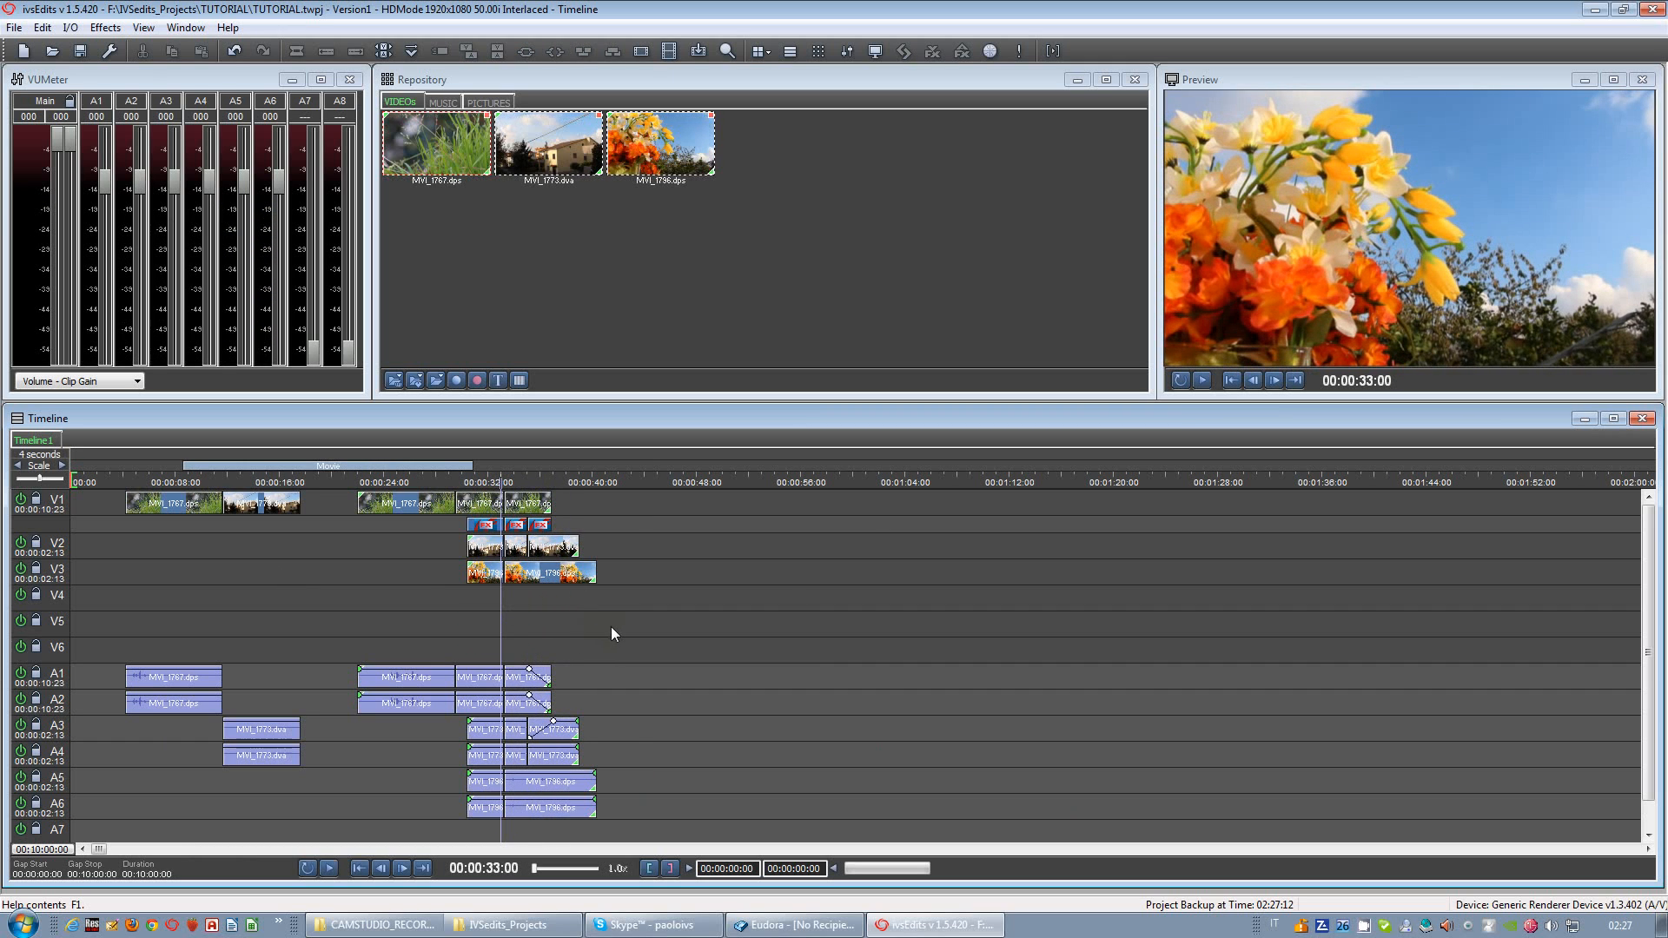
drag(667, 616, 349, 487)
key(Delete)
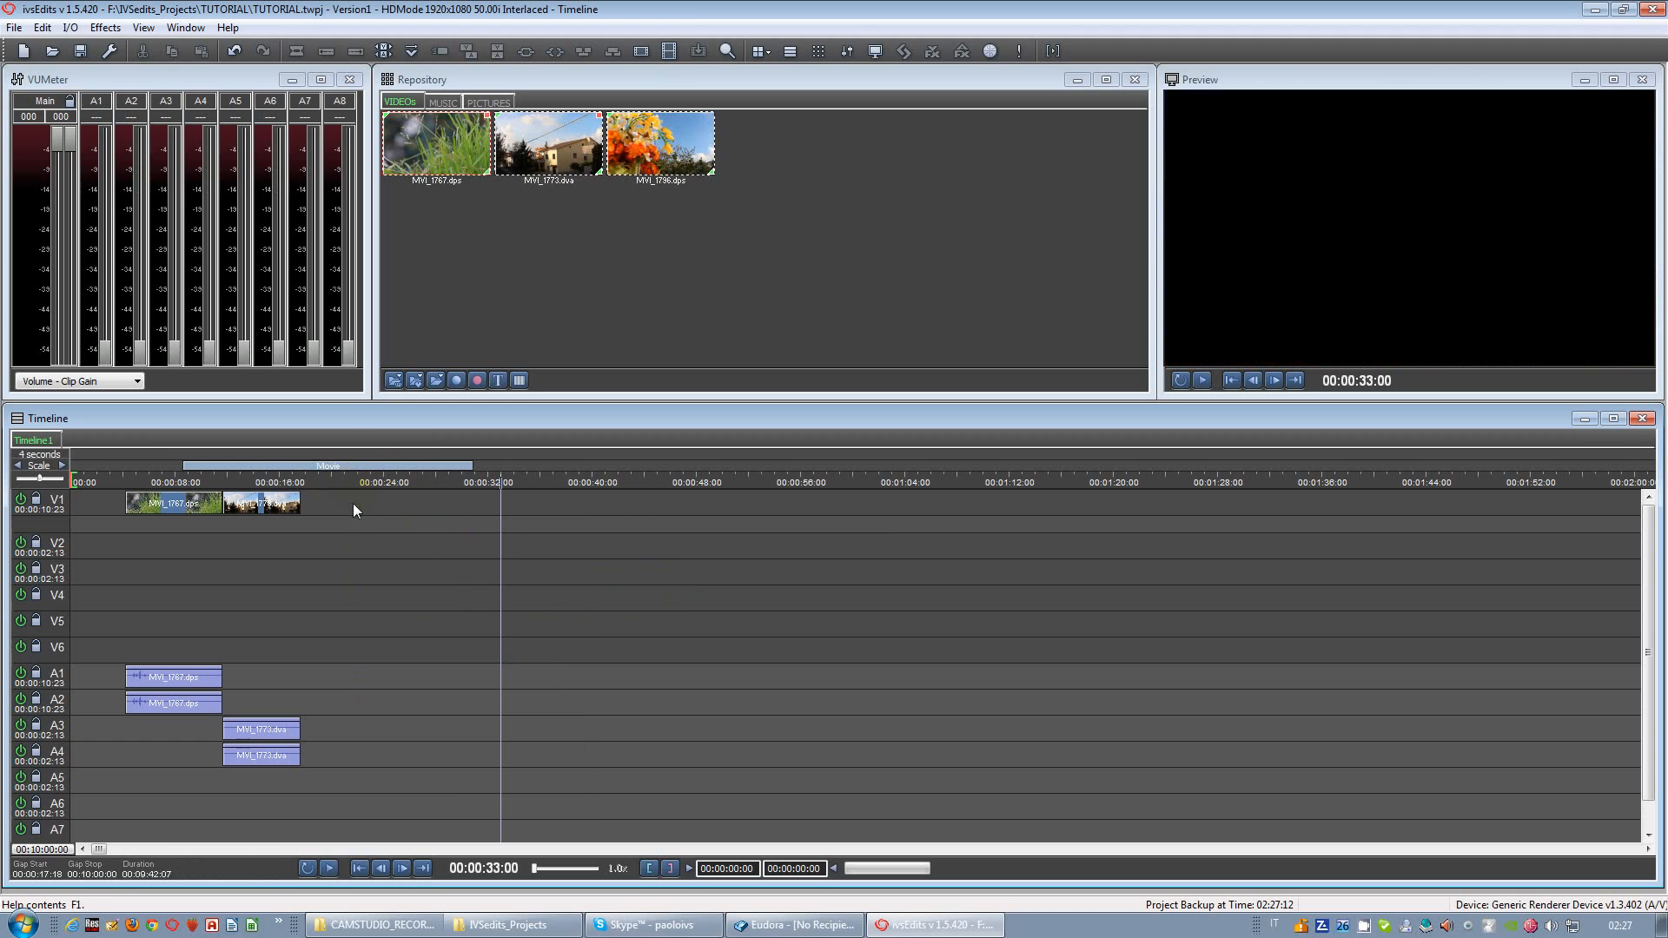
Step: Move MVI_1773.dva from V1 to V2 at 00:00:09:09, overlapping the end of MVI_1767.dps, and preview the transition
click(253, 504)
mouse_move(252, 538)
mouse_down()
mouse_move(243, 529)
mouse_move(232, 550)
mouse_up()
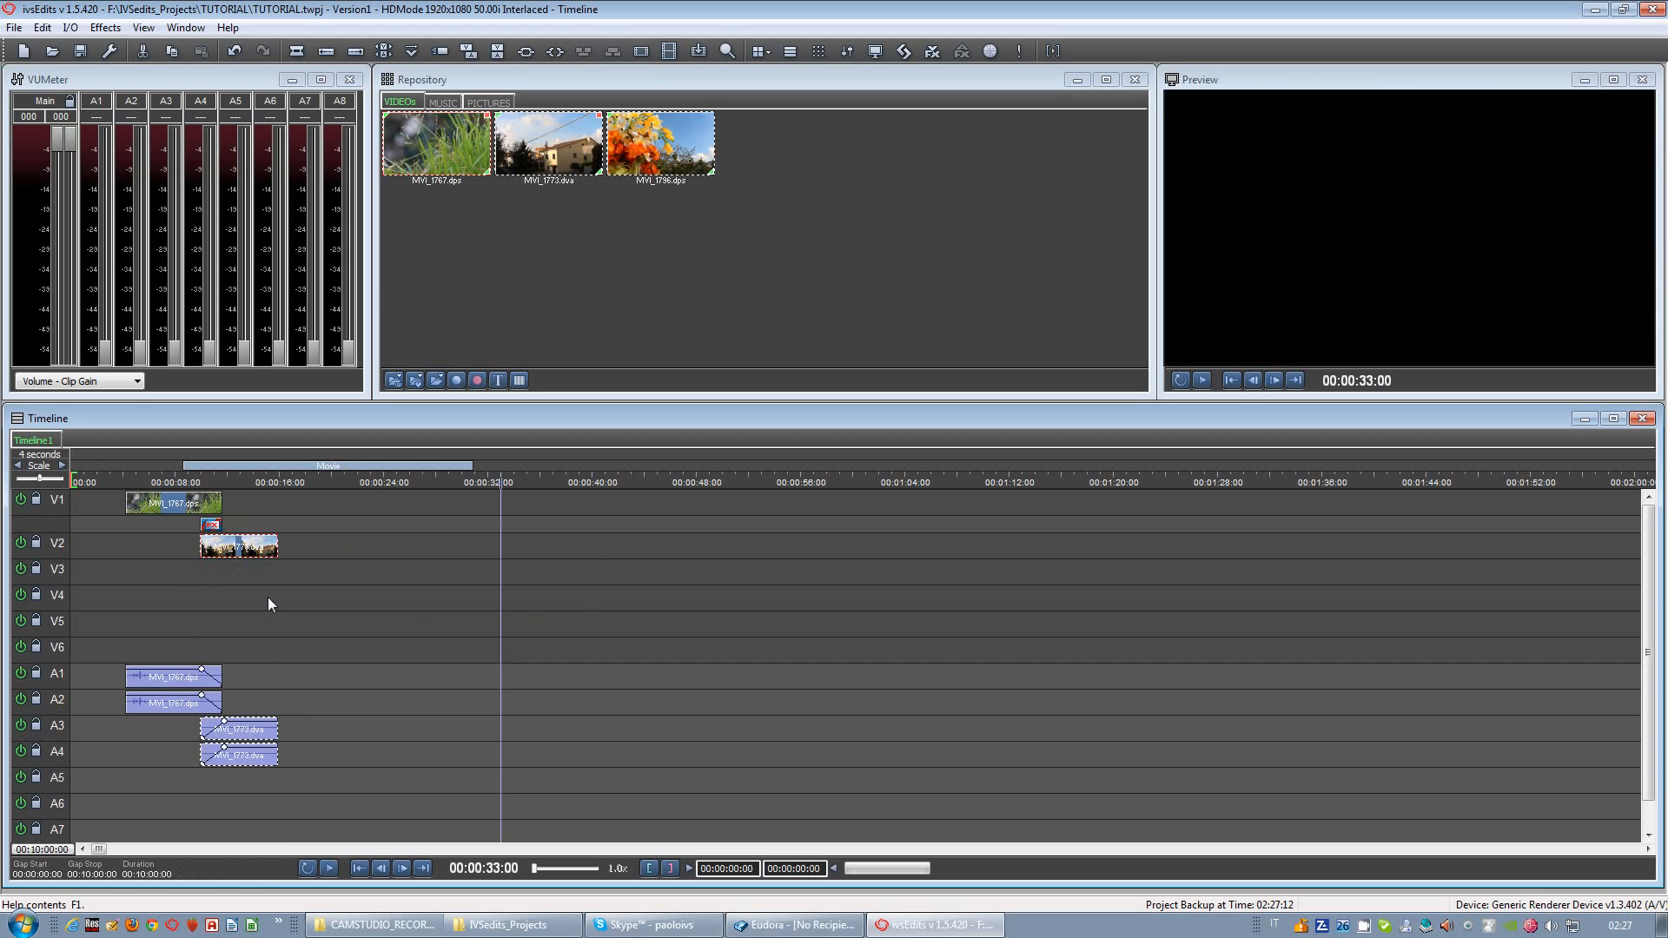
click(213, 527)
click(234, 547)
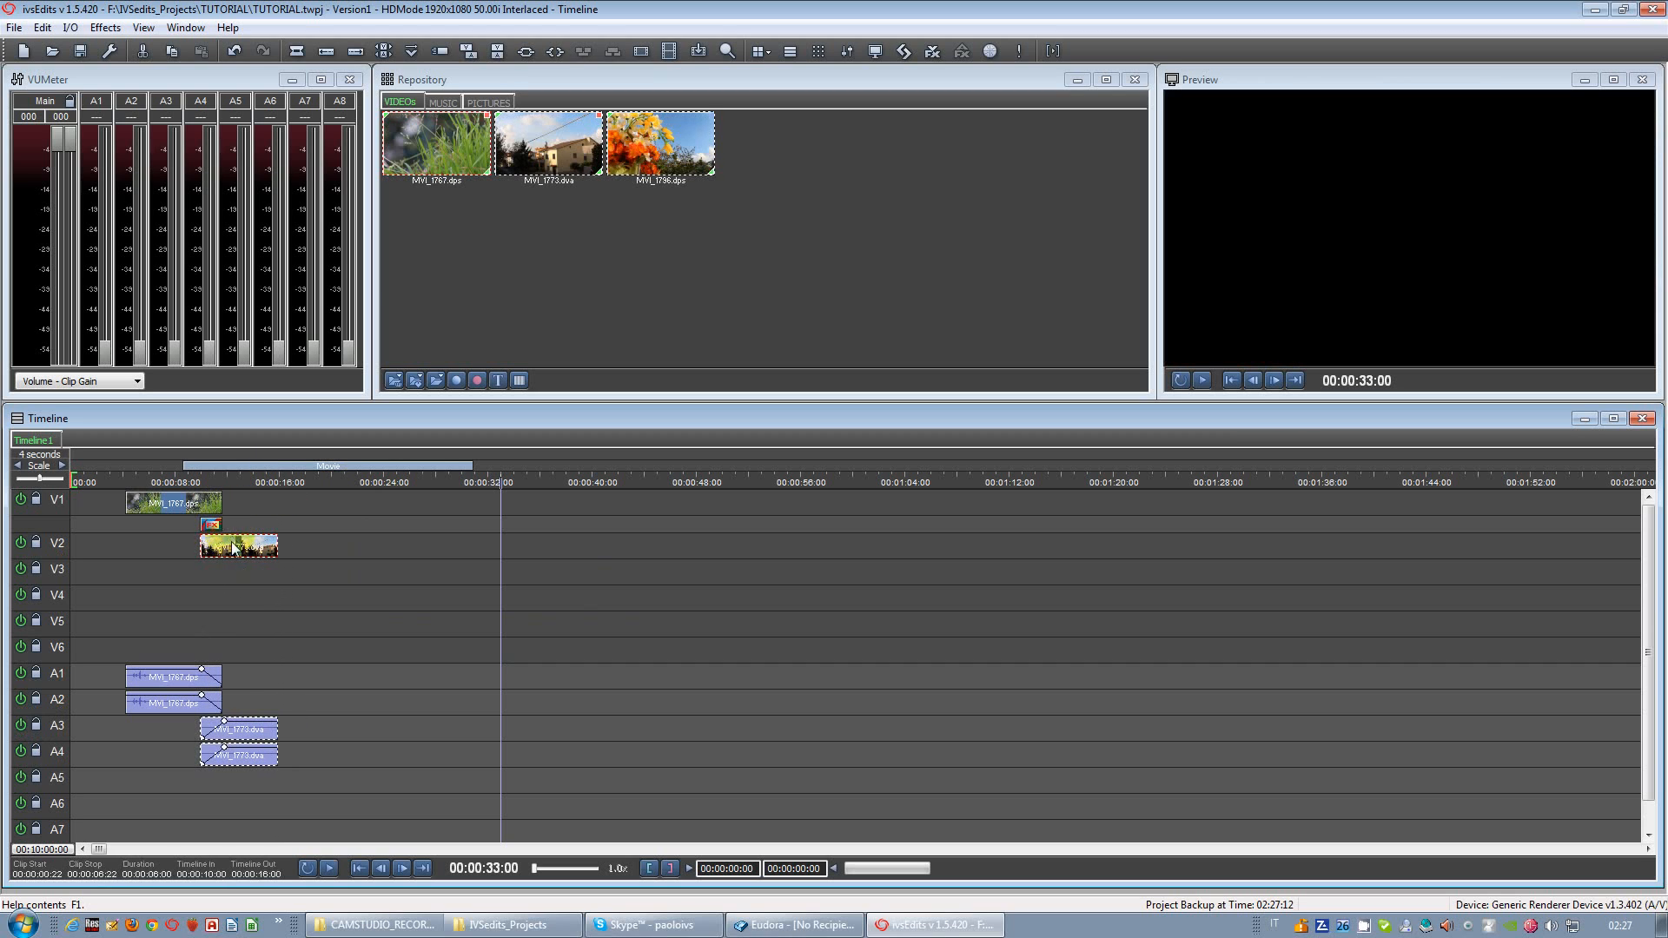
drag(231, 543, 222, 545)
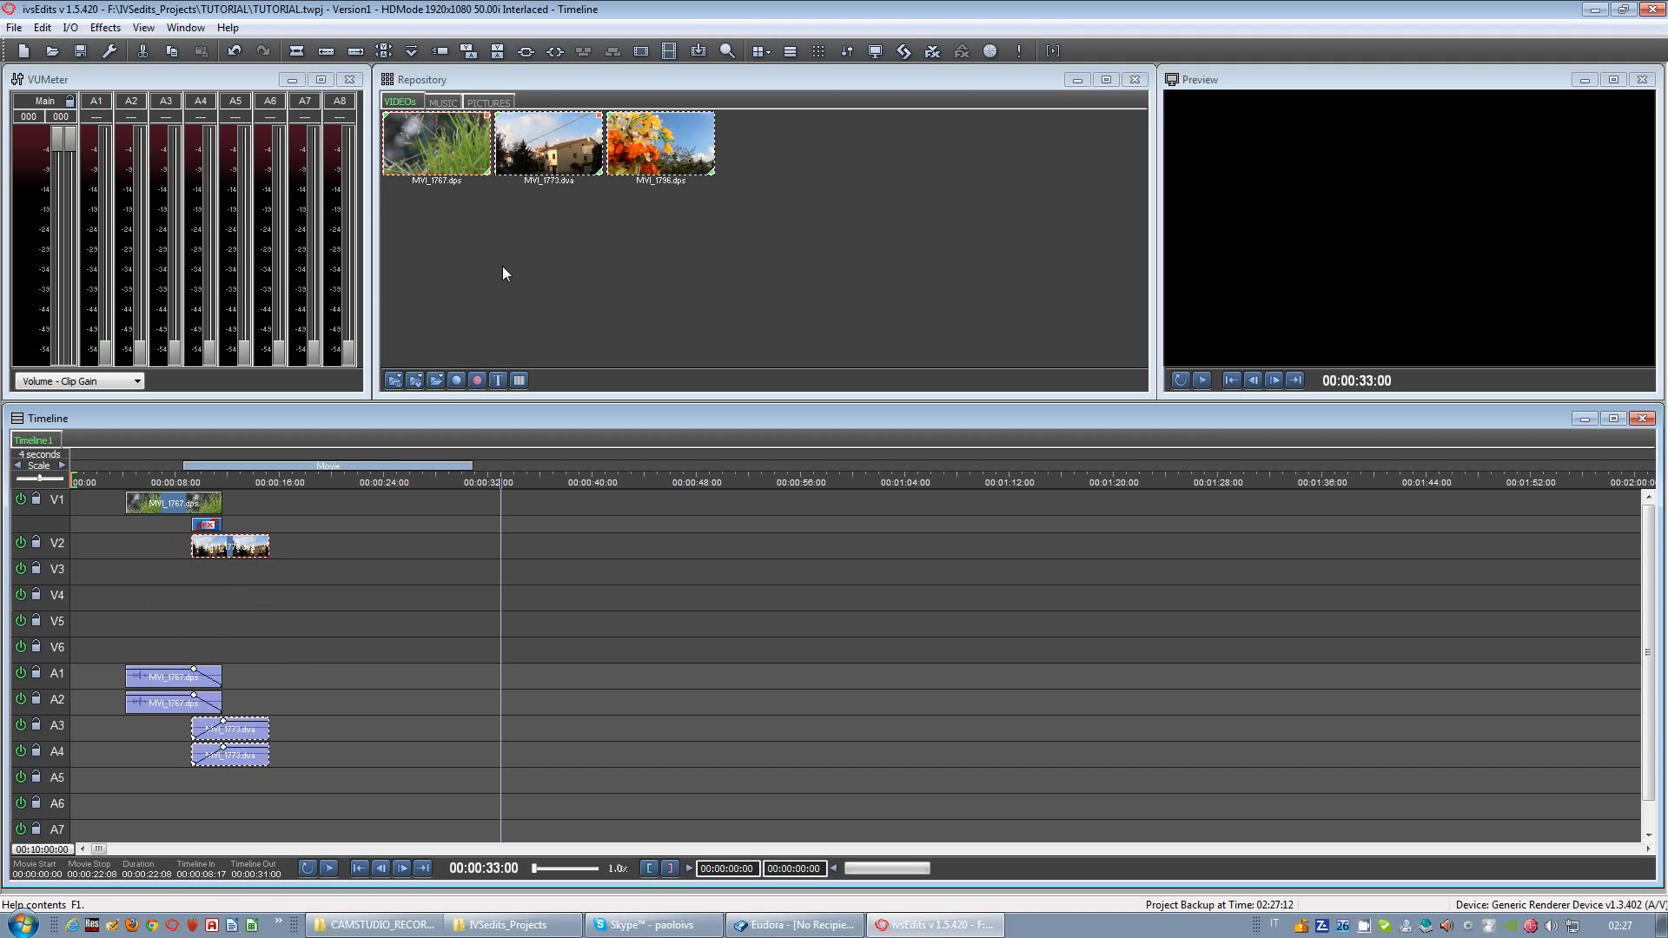
click(245, 594)
drag(235, 600, 257, 595)
click(233, 546)
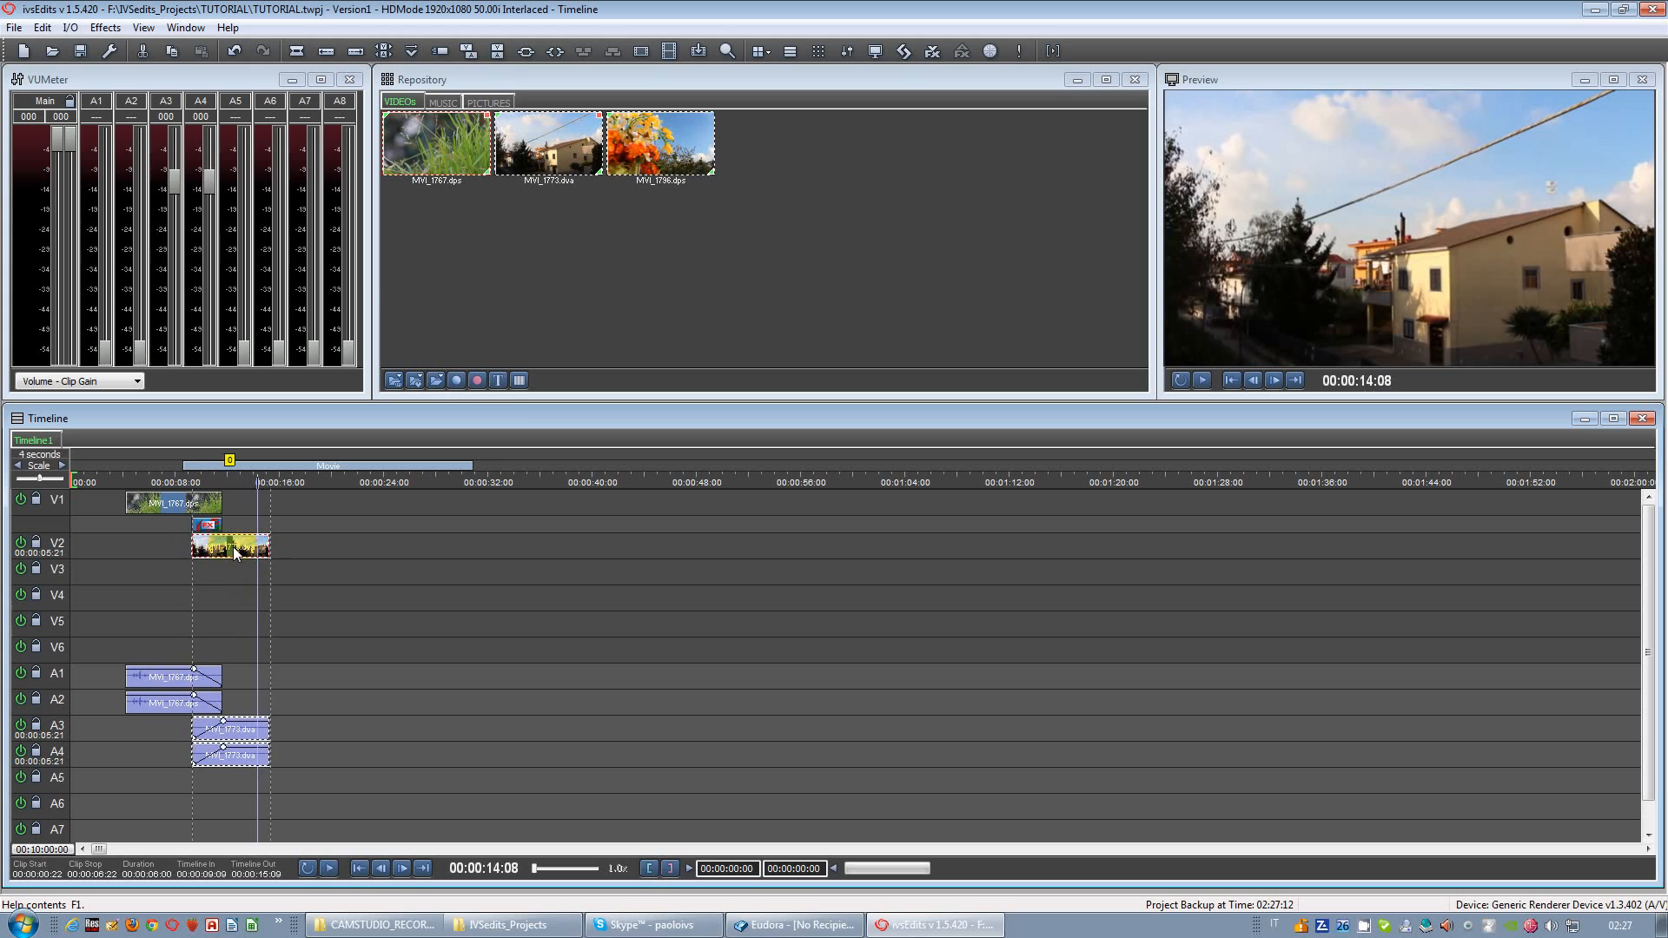
click(205, 619)
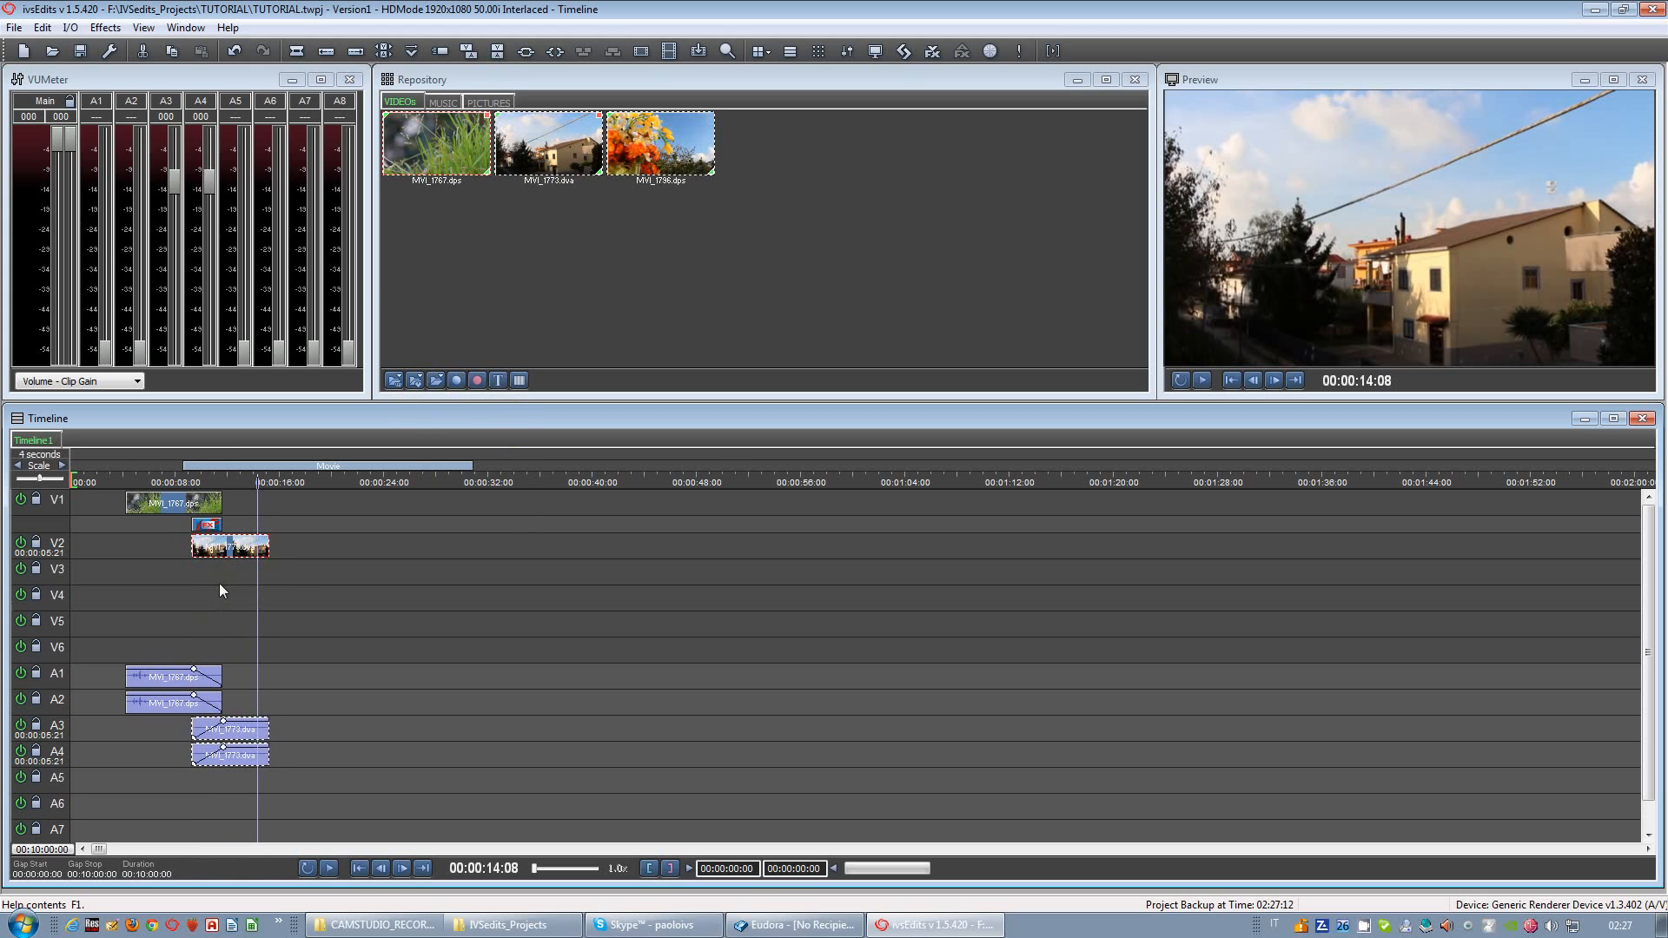
click(220, 582)
scroll(263, 578, up, 1)
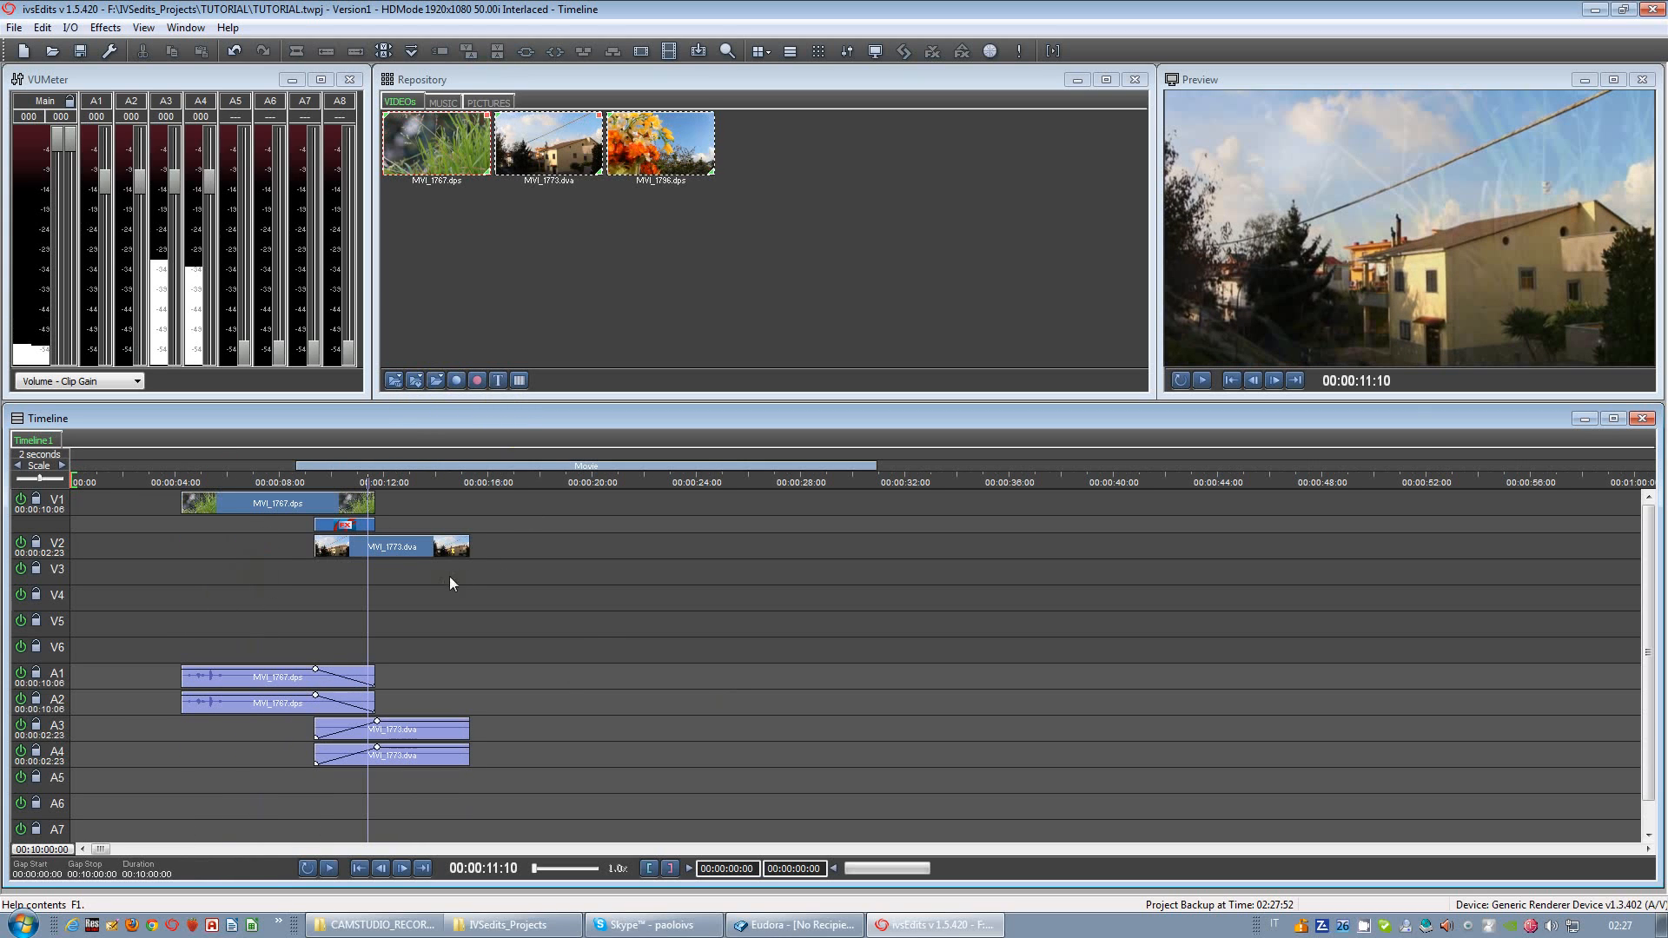
Step: Try a Proc Amp effect with Chroma at 0 on MVI_1773.dva, scrub through the preview and discard the effect
right_click(392, 547)
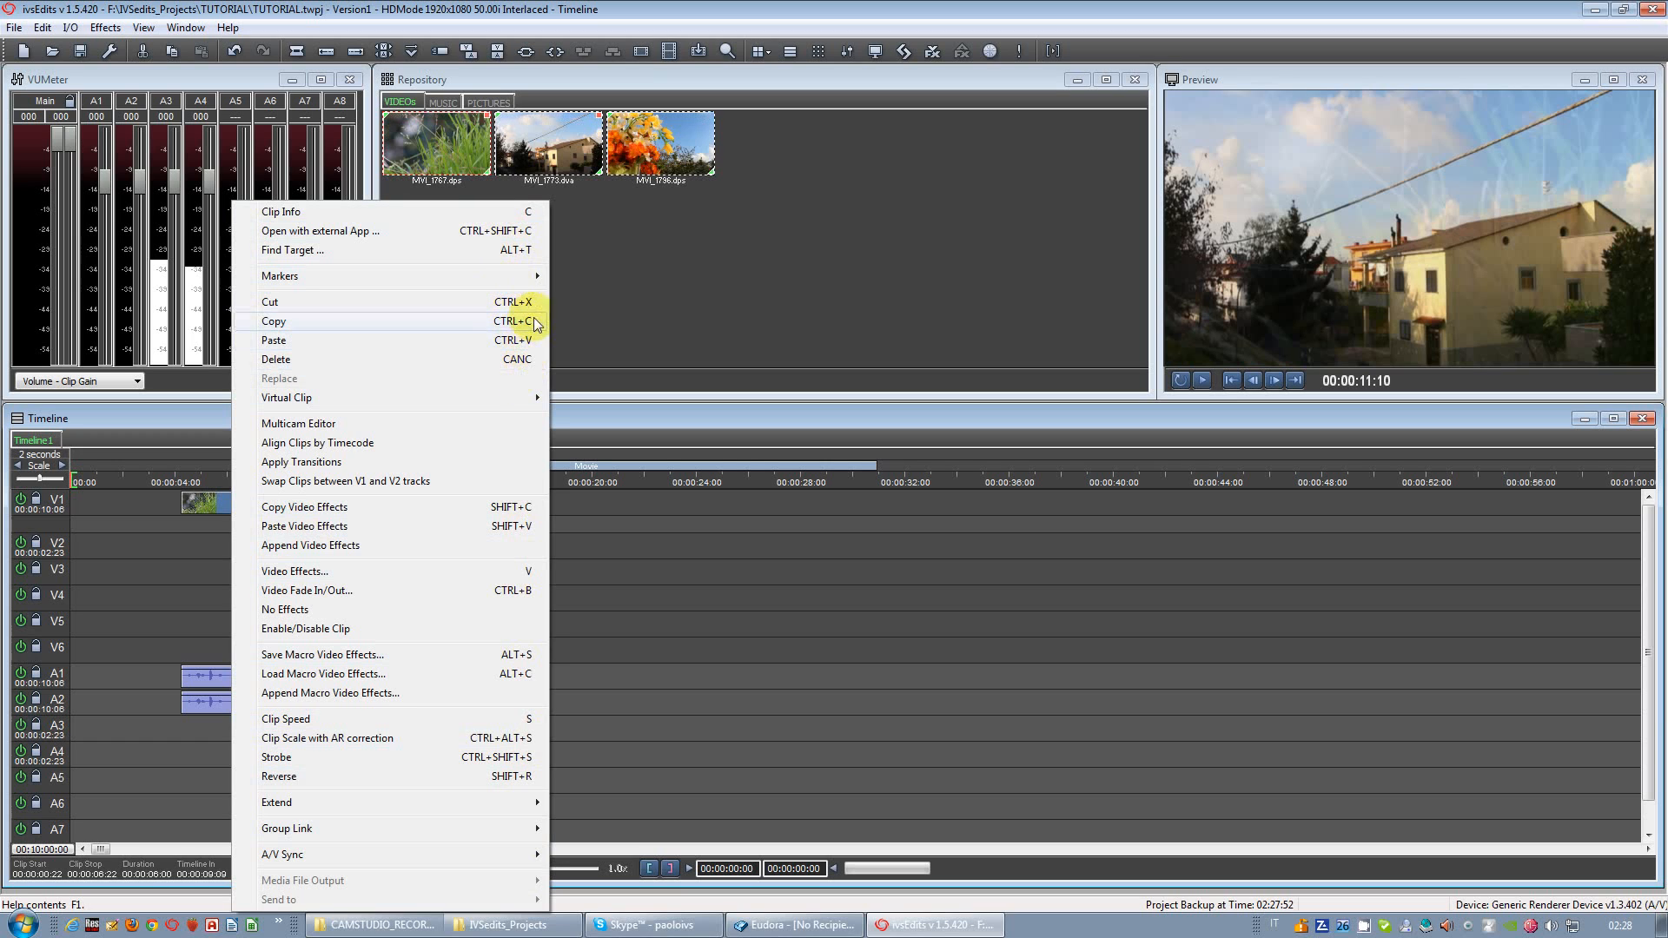
click(529, 577)
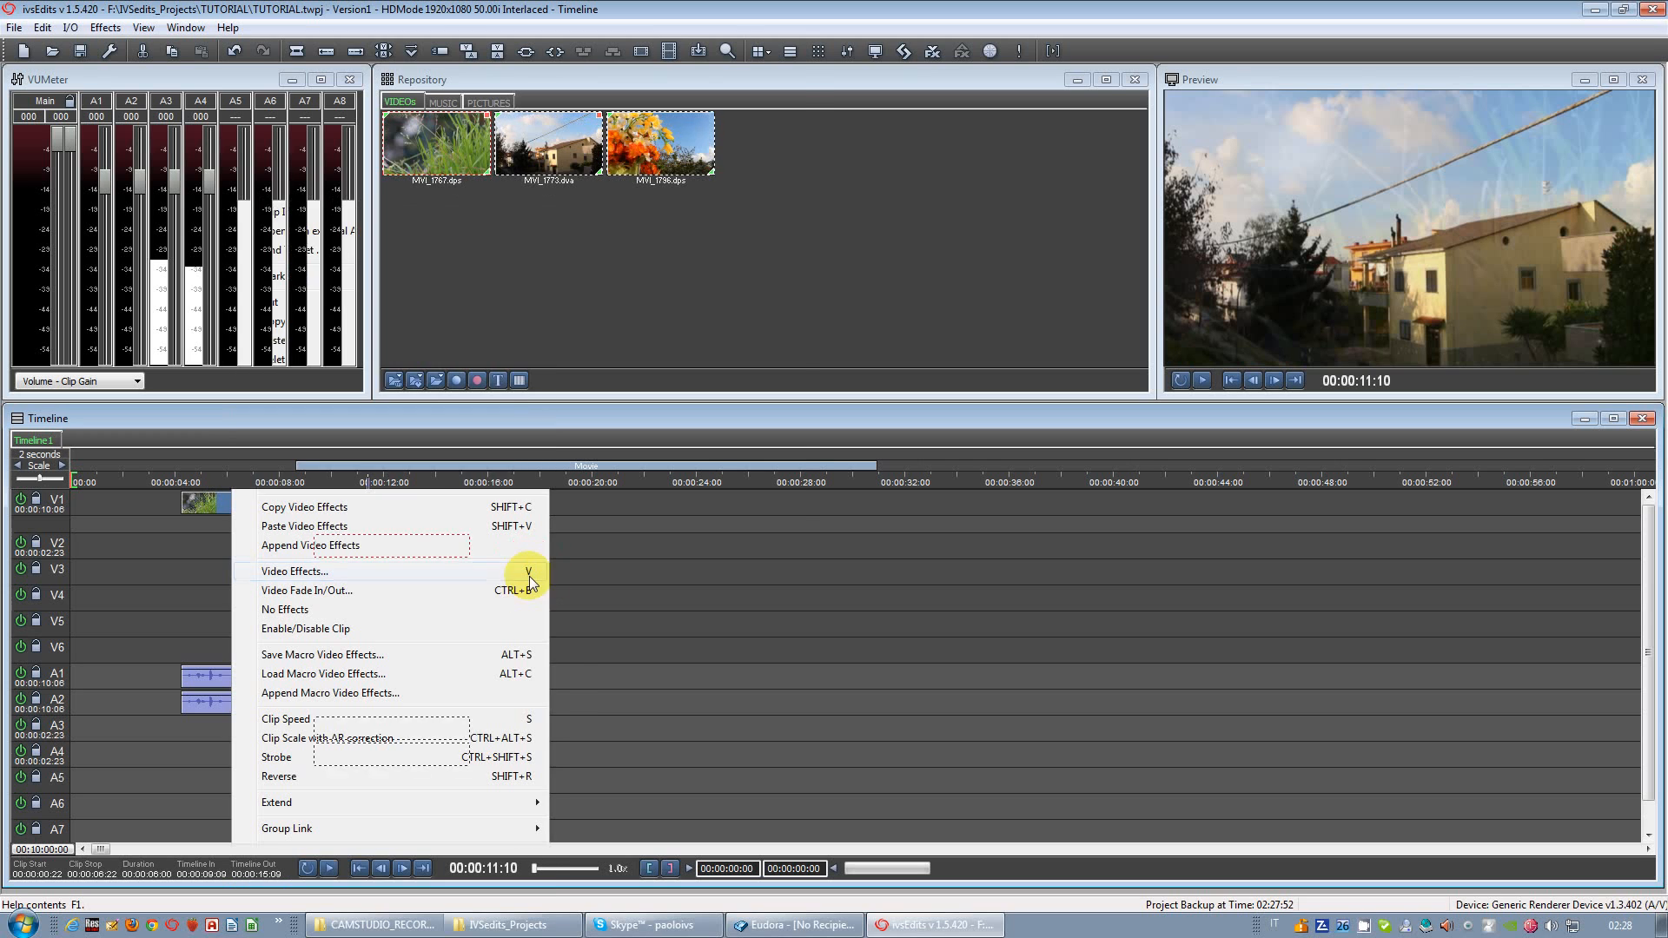
drag(357, 25, 537, 97)
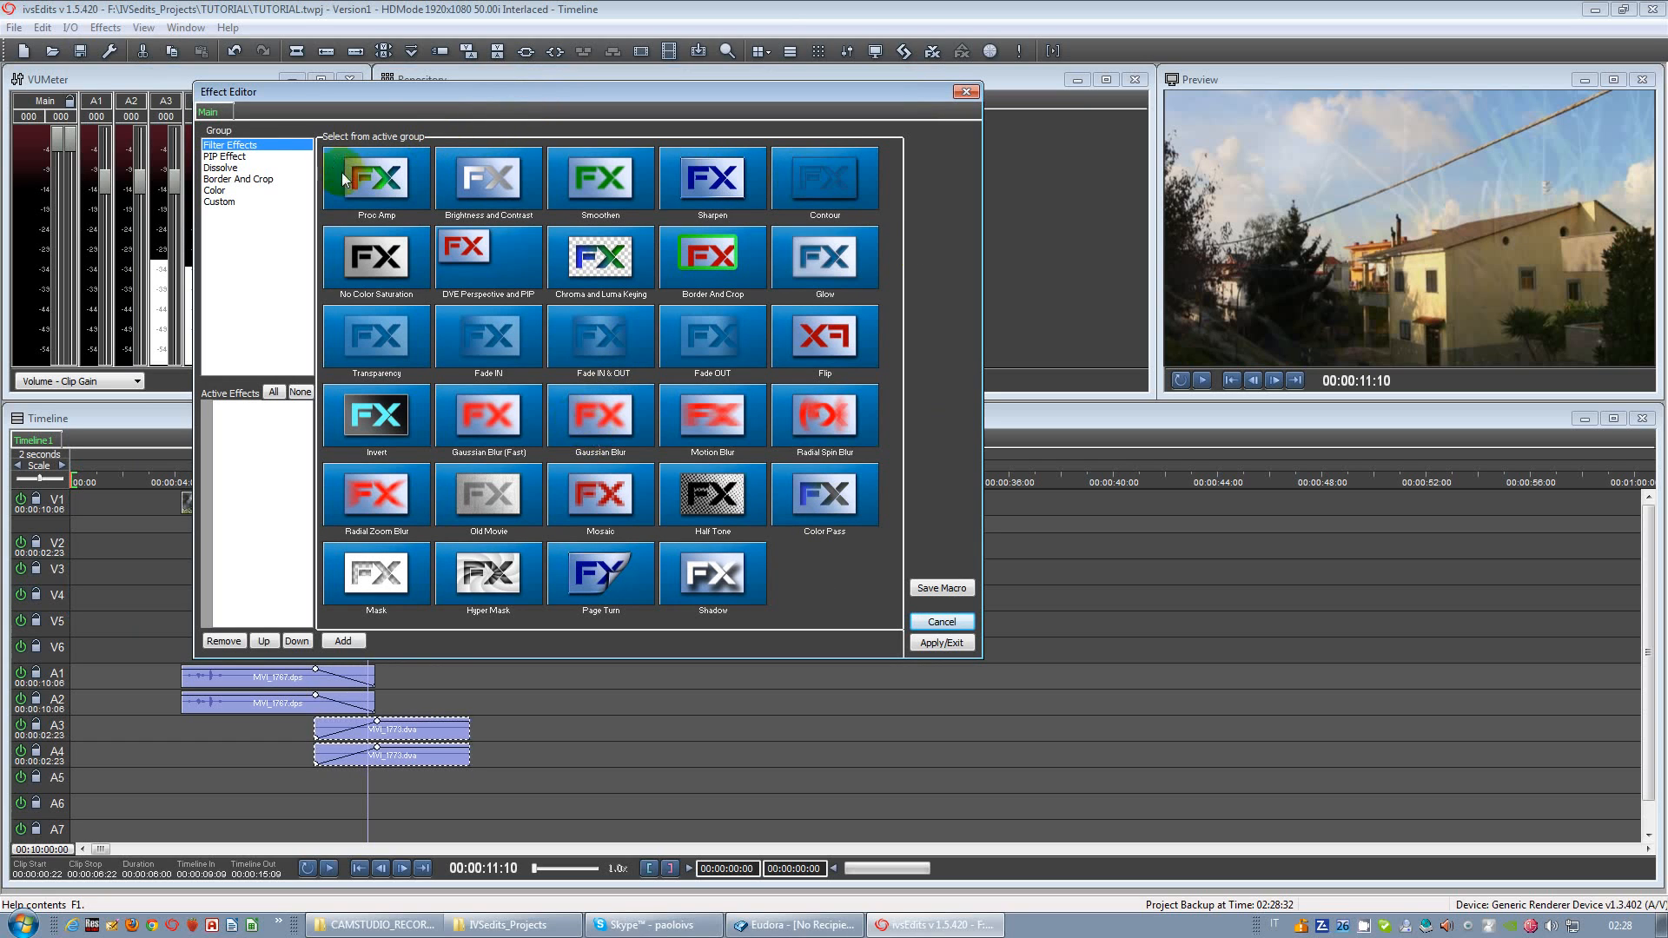
drag(389, 96, 685, 150)
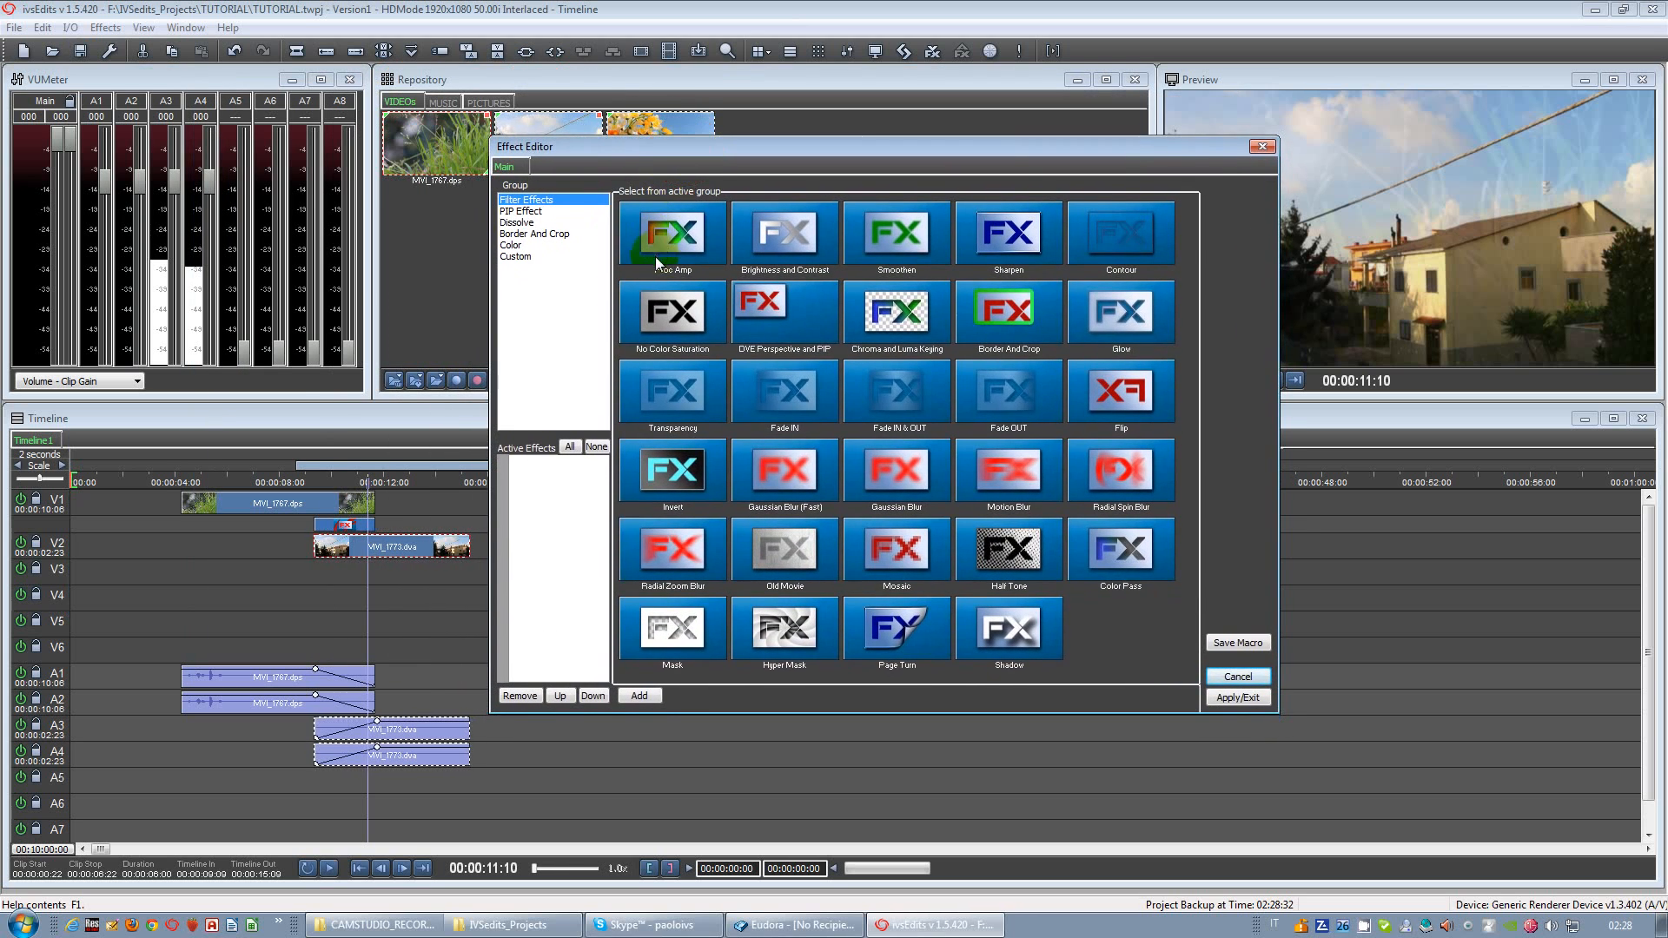
double_click(665, 236)
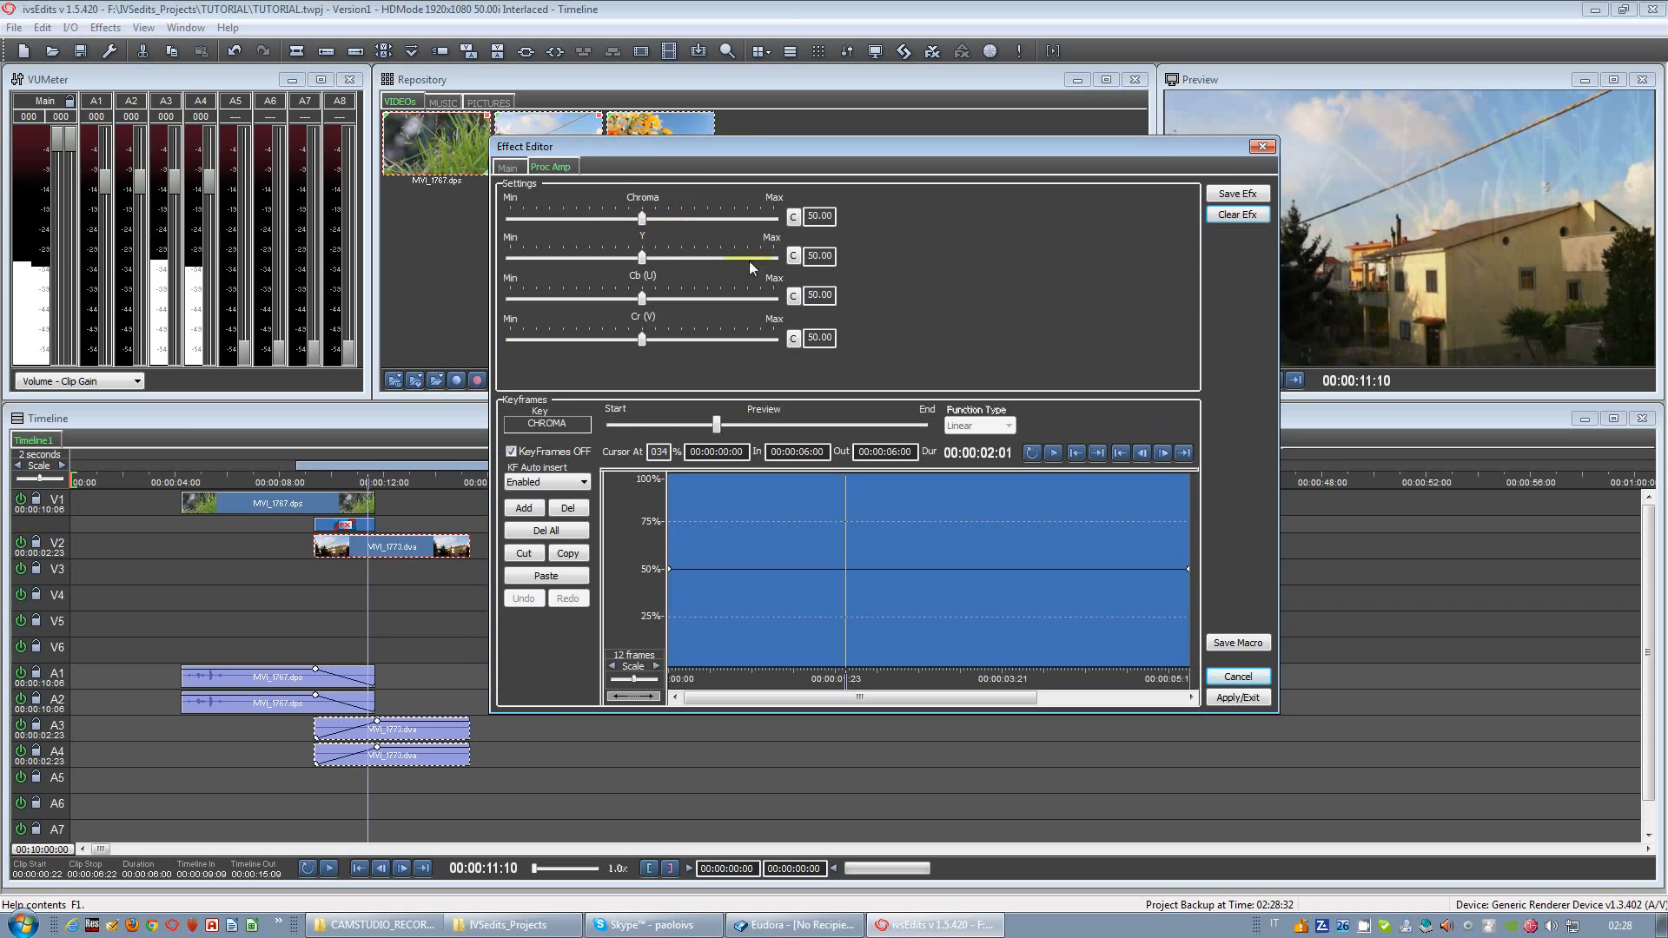
drag(818, 148, 925, 326)
drag(752, 389, 614, 396)
drag(801, 320, 804, 205)
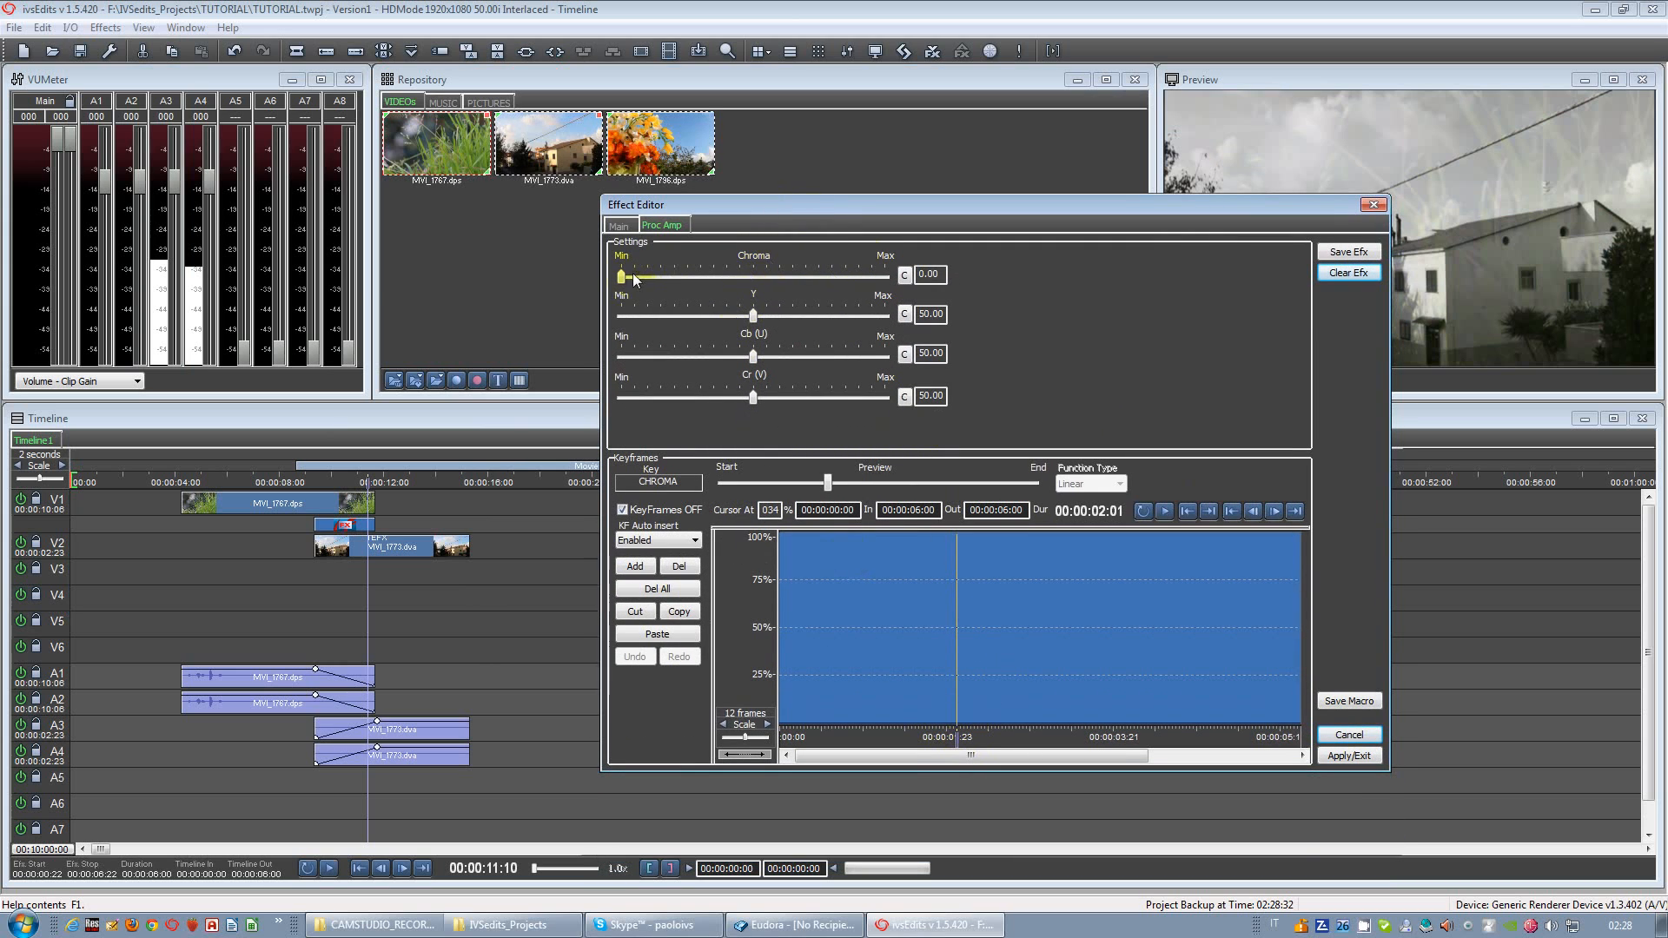
drag(904, 736, 1232, 712)
drag(732, 217, 844, 174)
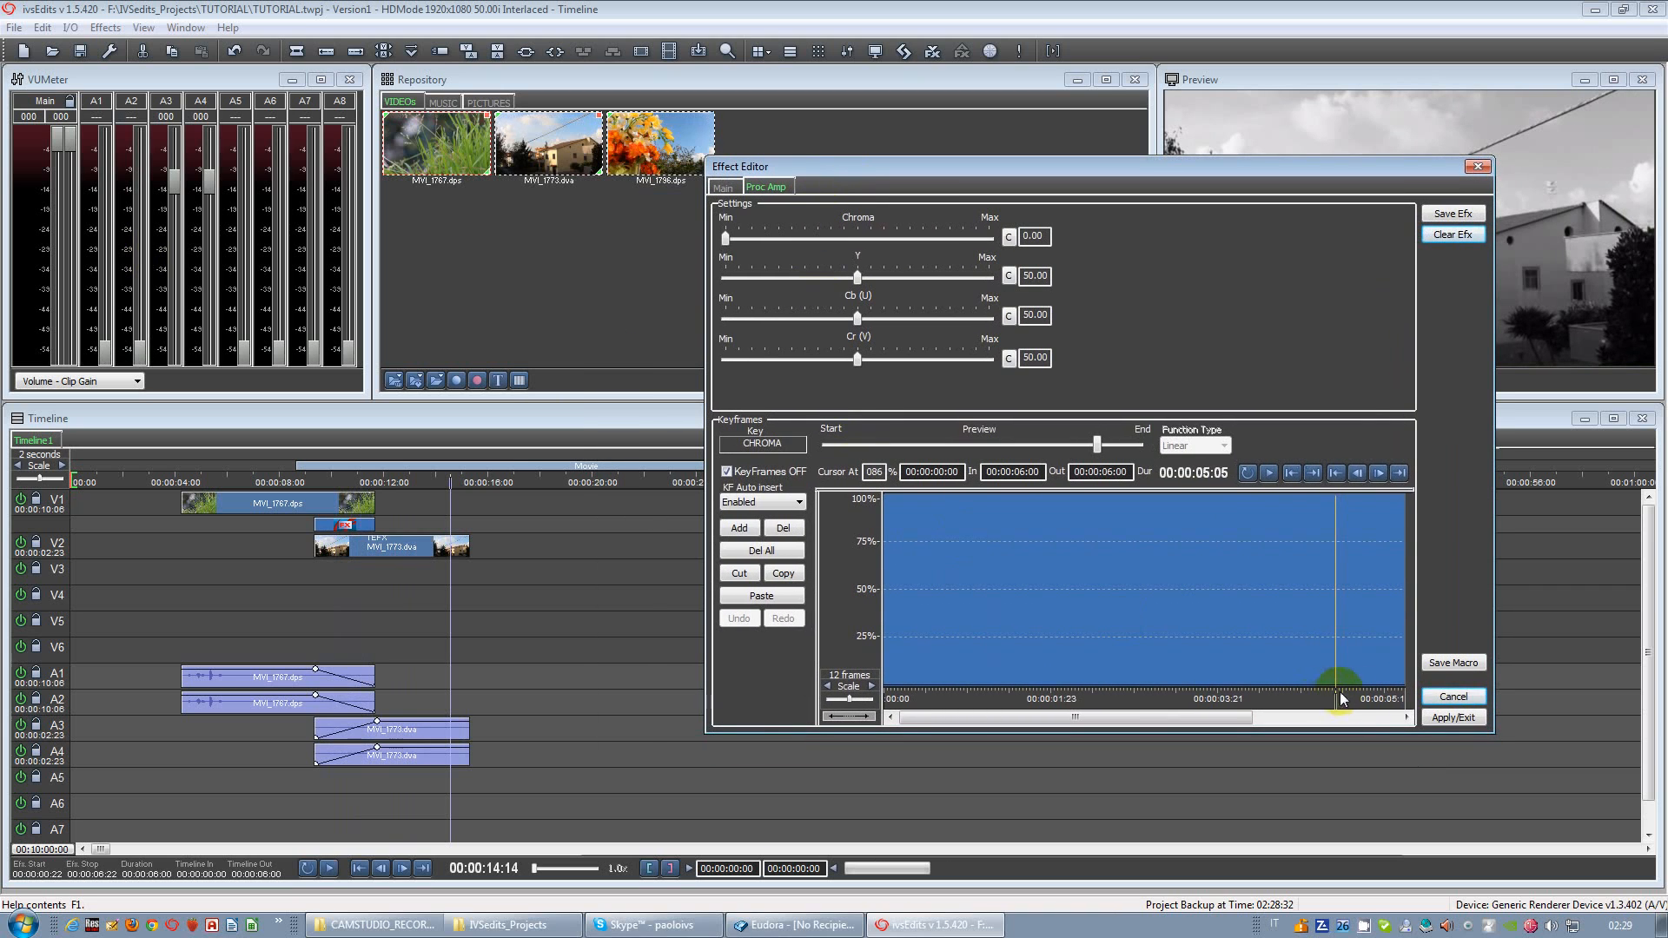
click(1447, 700)
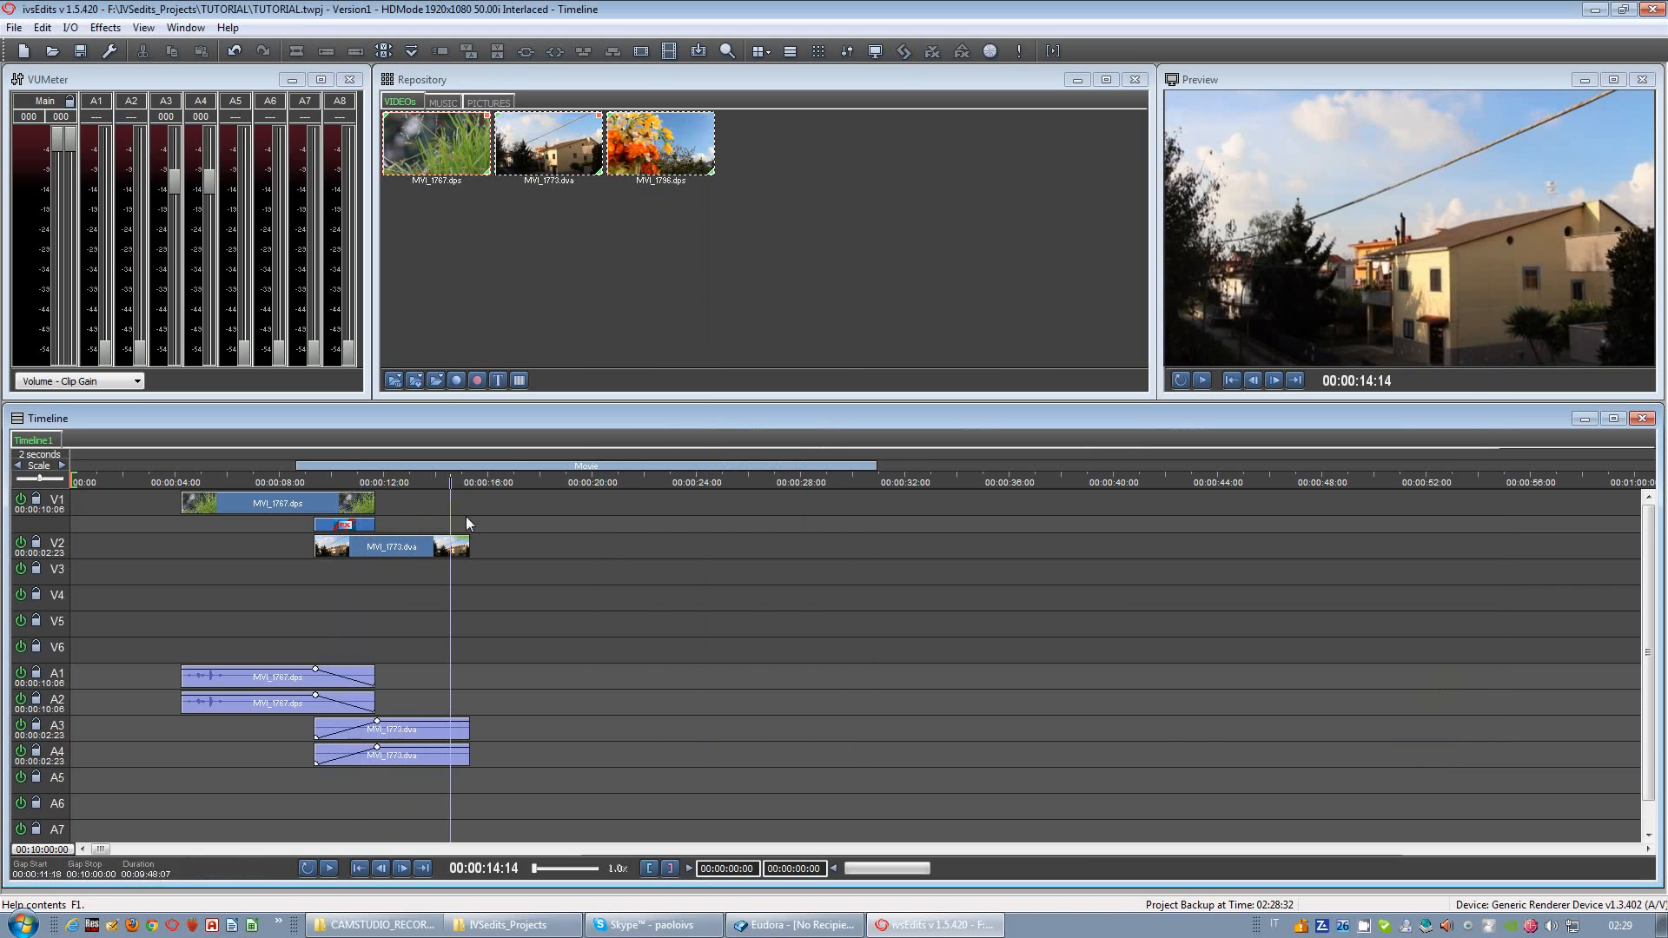
Step: Move MVI_1773.dva to V1 at 00:00:11:18 and place MVI_1767.dps directly after it at 00:00:17:18
drag(346, 540, 417, 498)
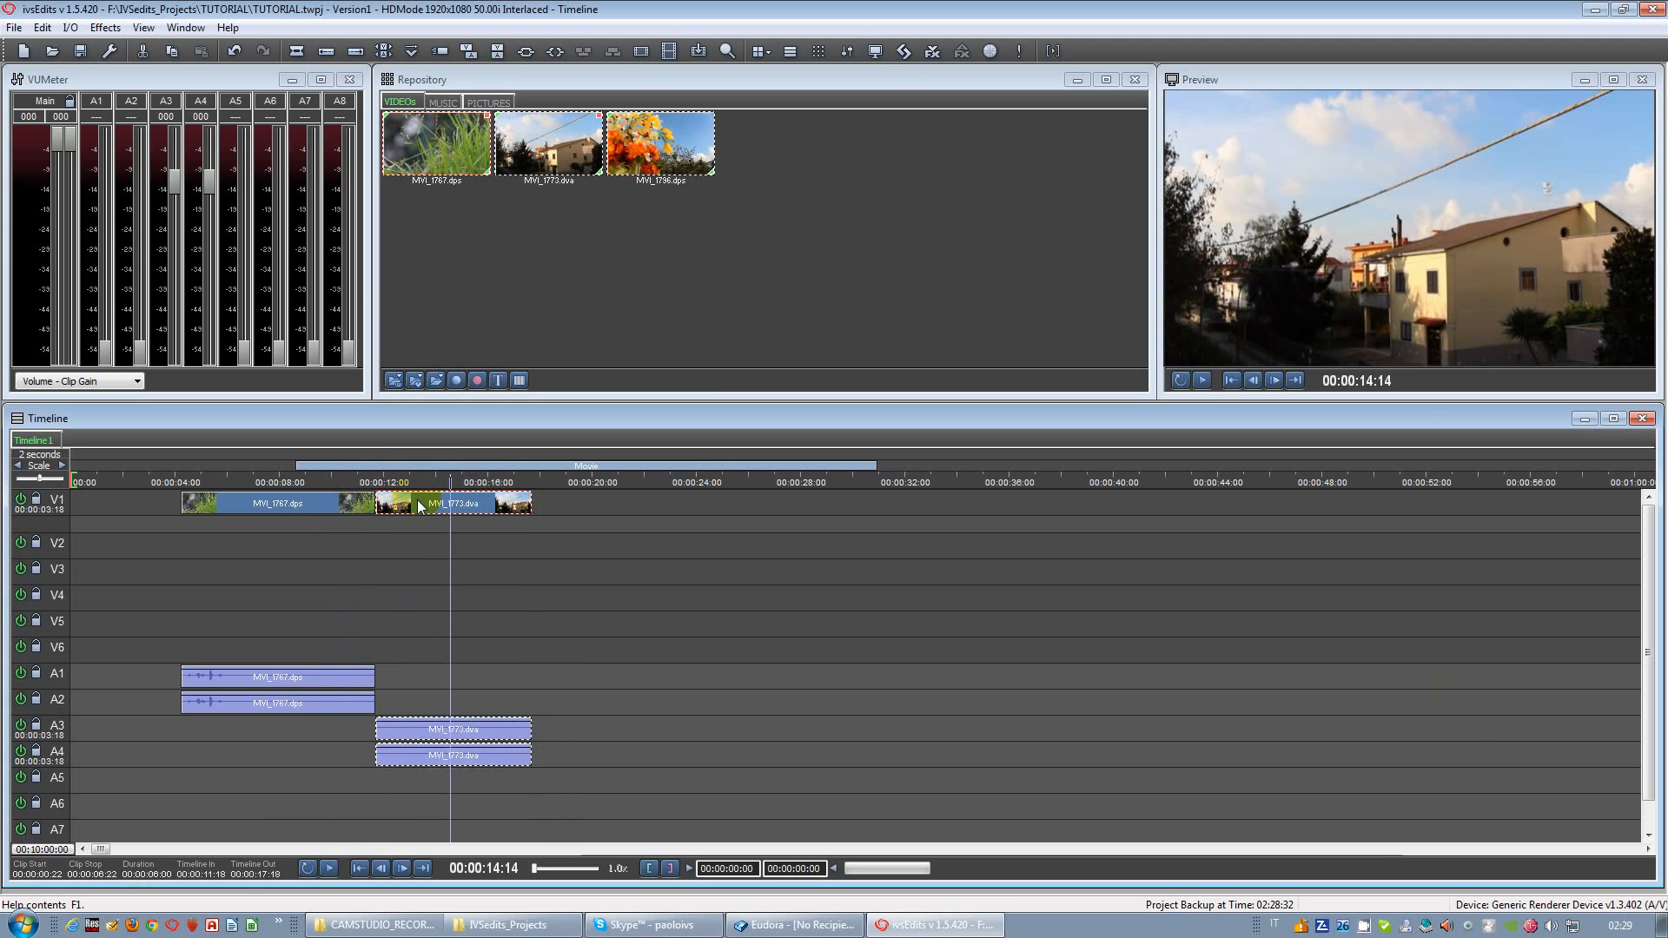
drag(290, 503, 615, 503)
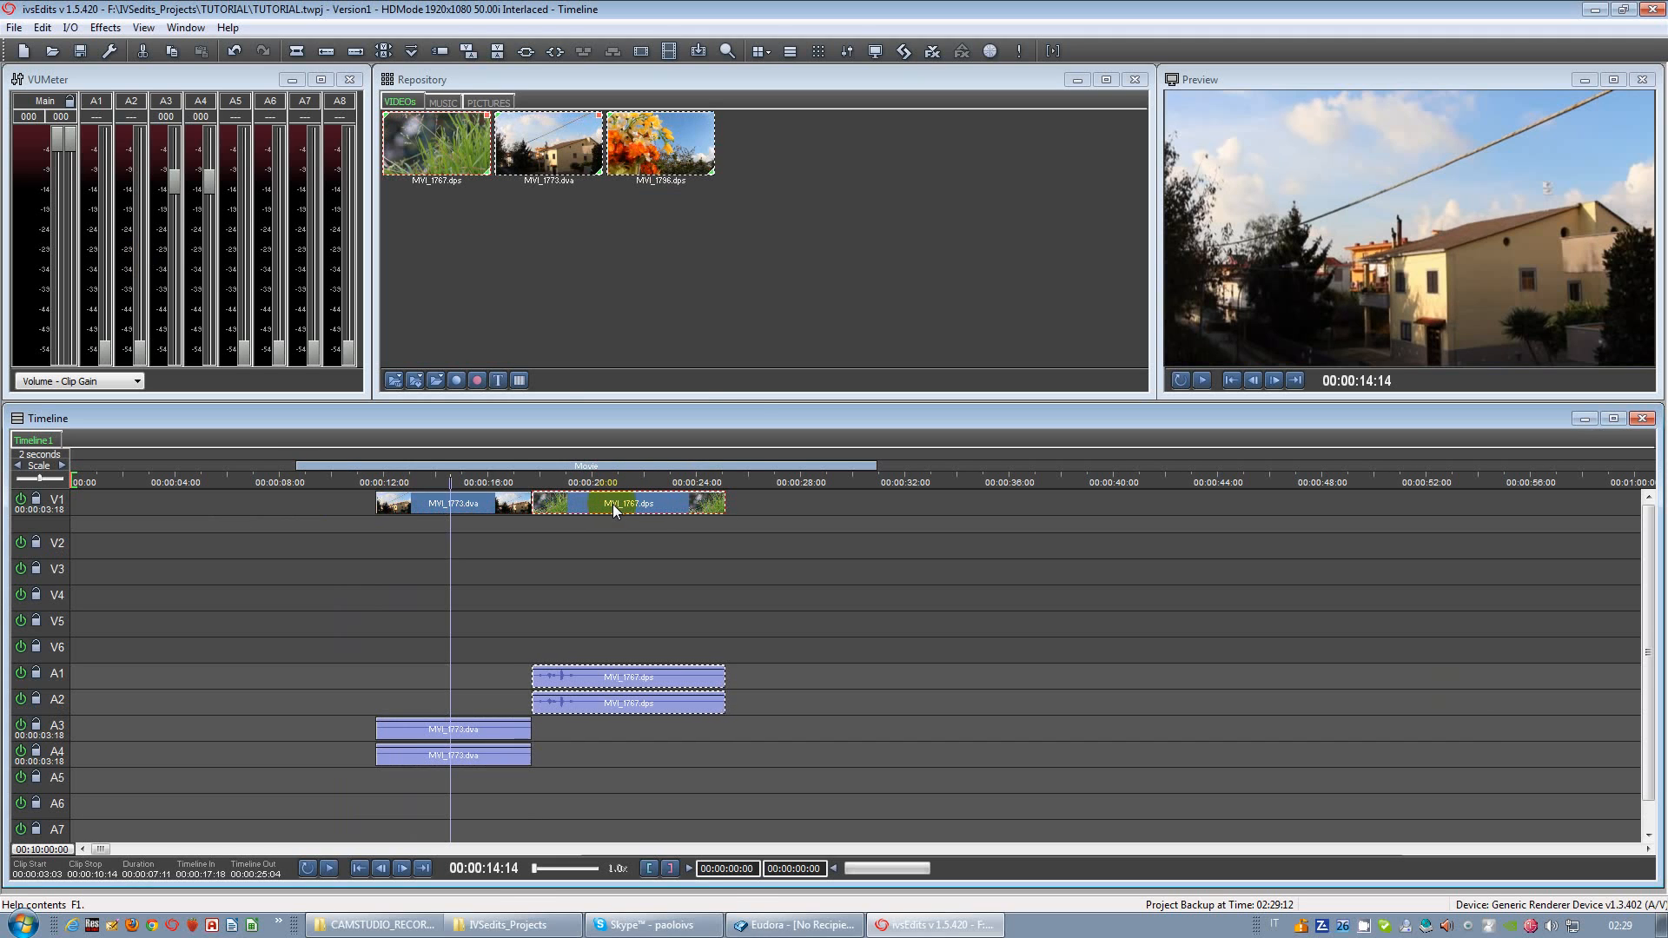
Step: Add a Proc Amp video effect to MVI_1767.dps and set its Chroma to 0, keeping the preview in view
right_click(609, 504)
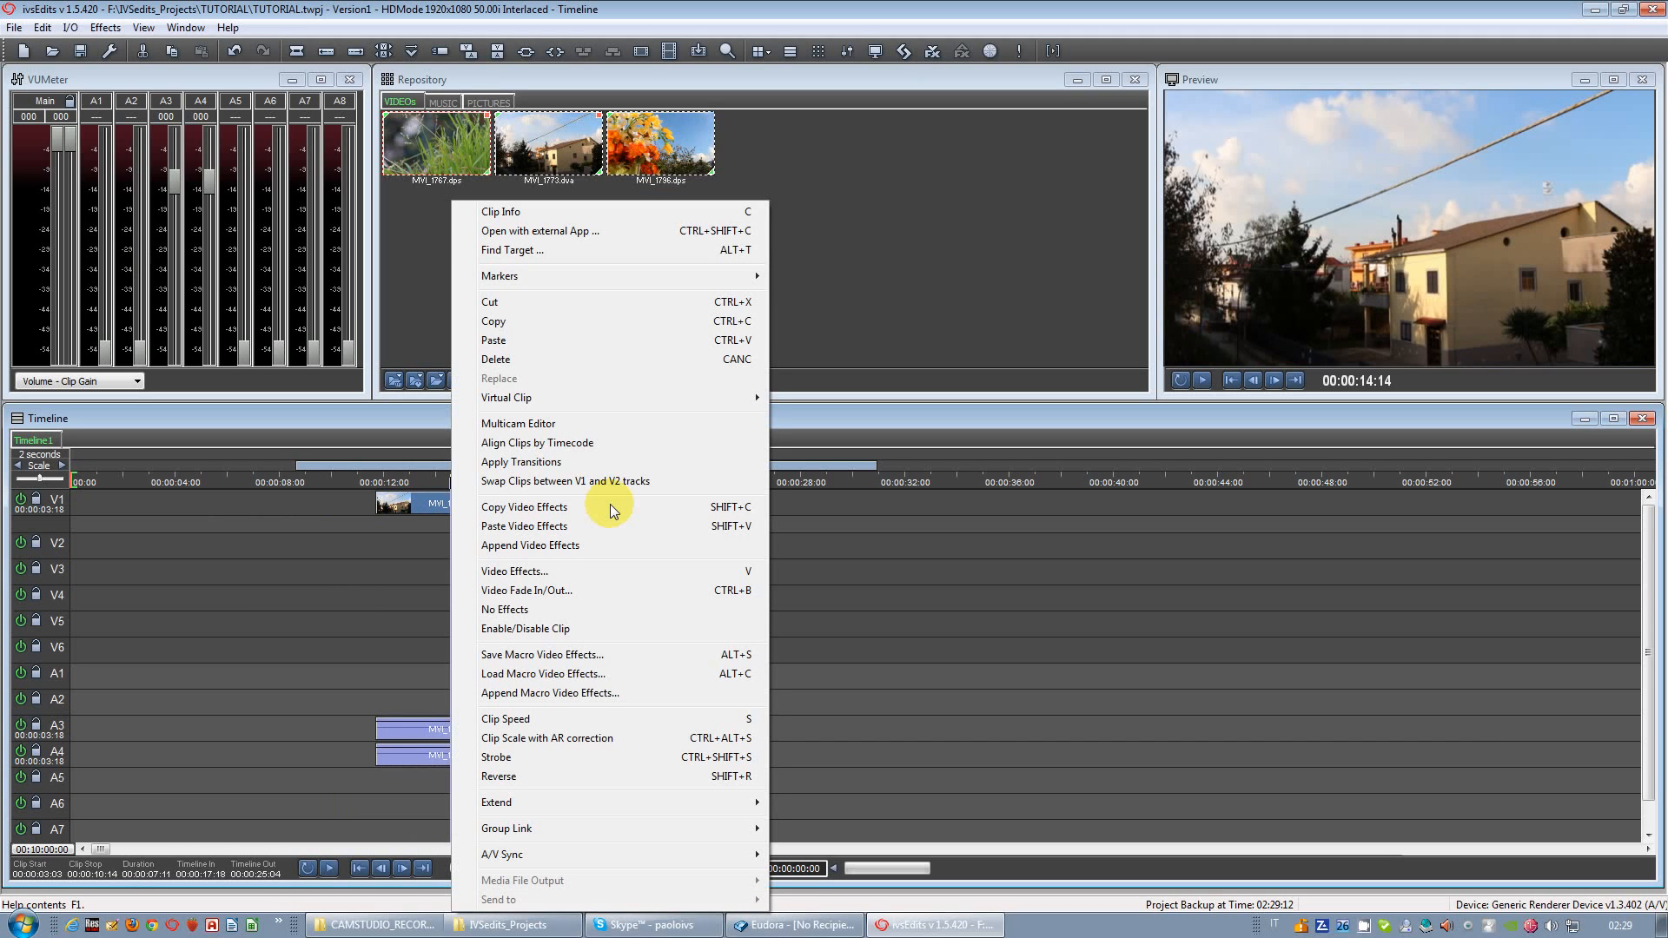
click(576, 571)
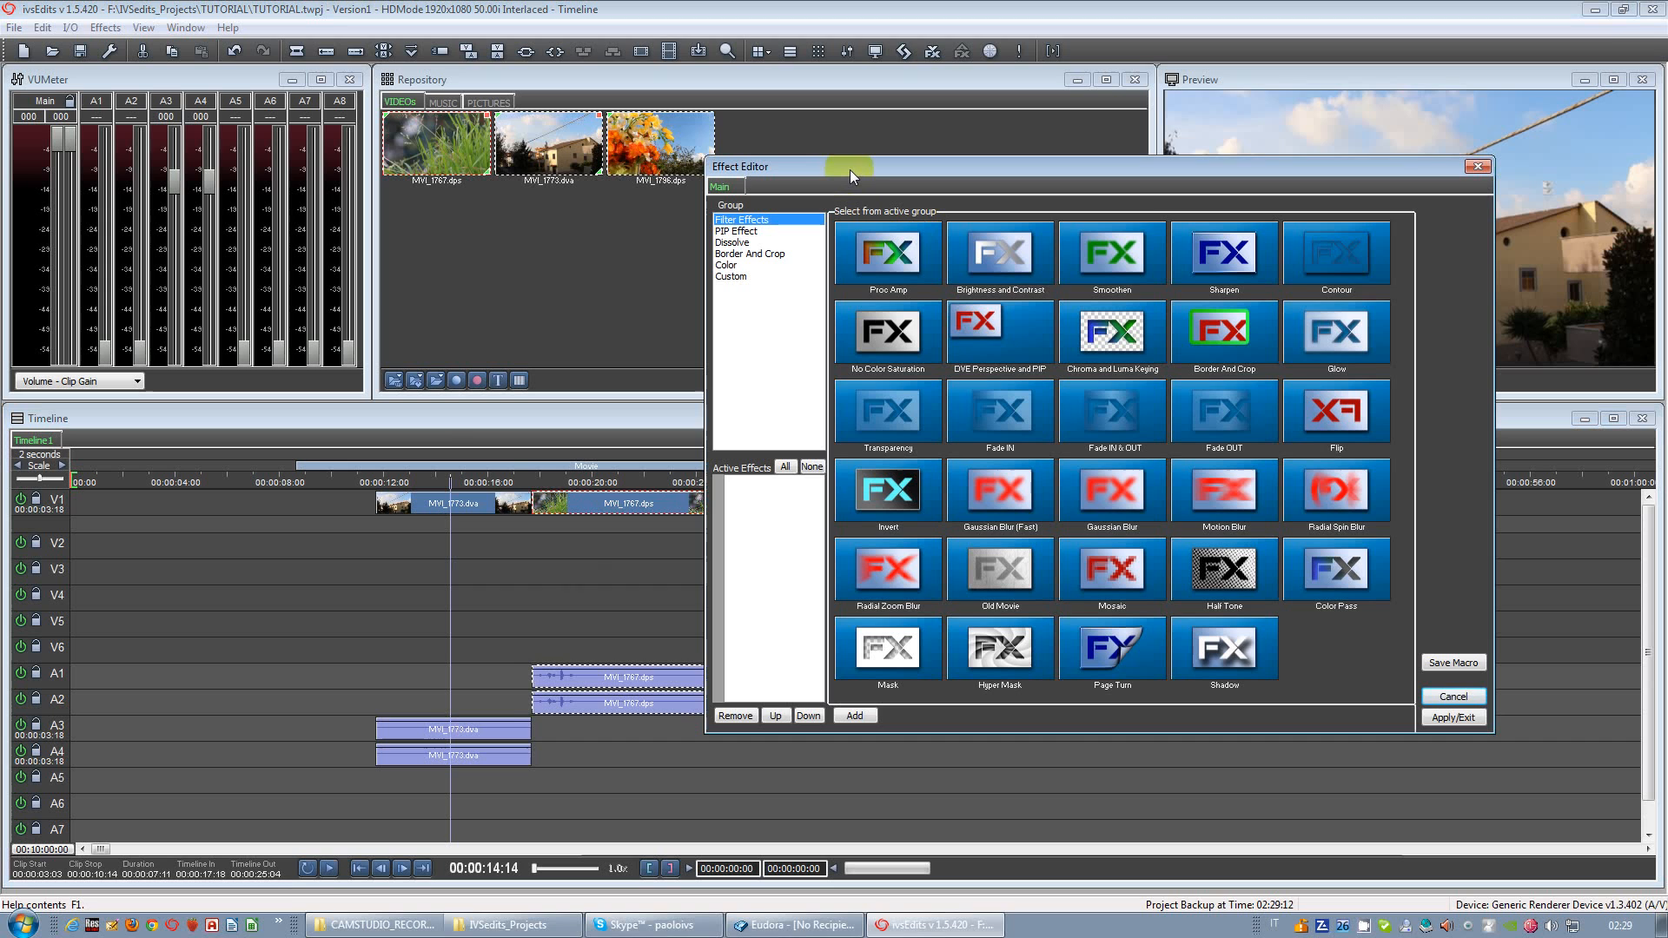
drag(852, 169, 679, 152)
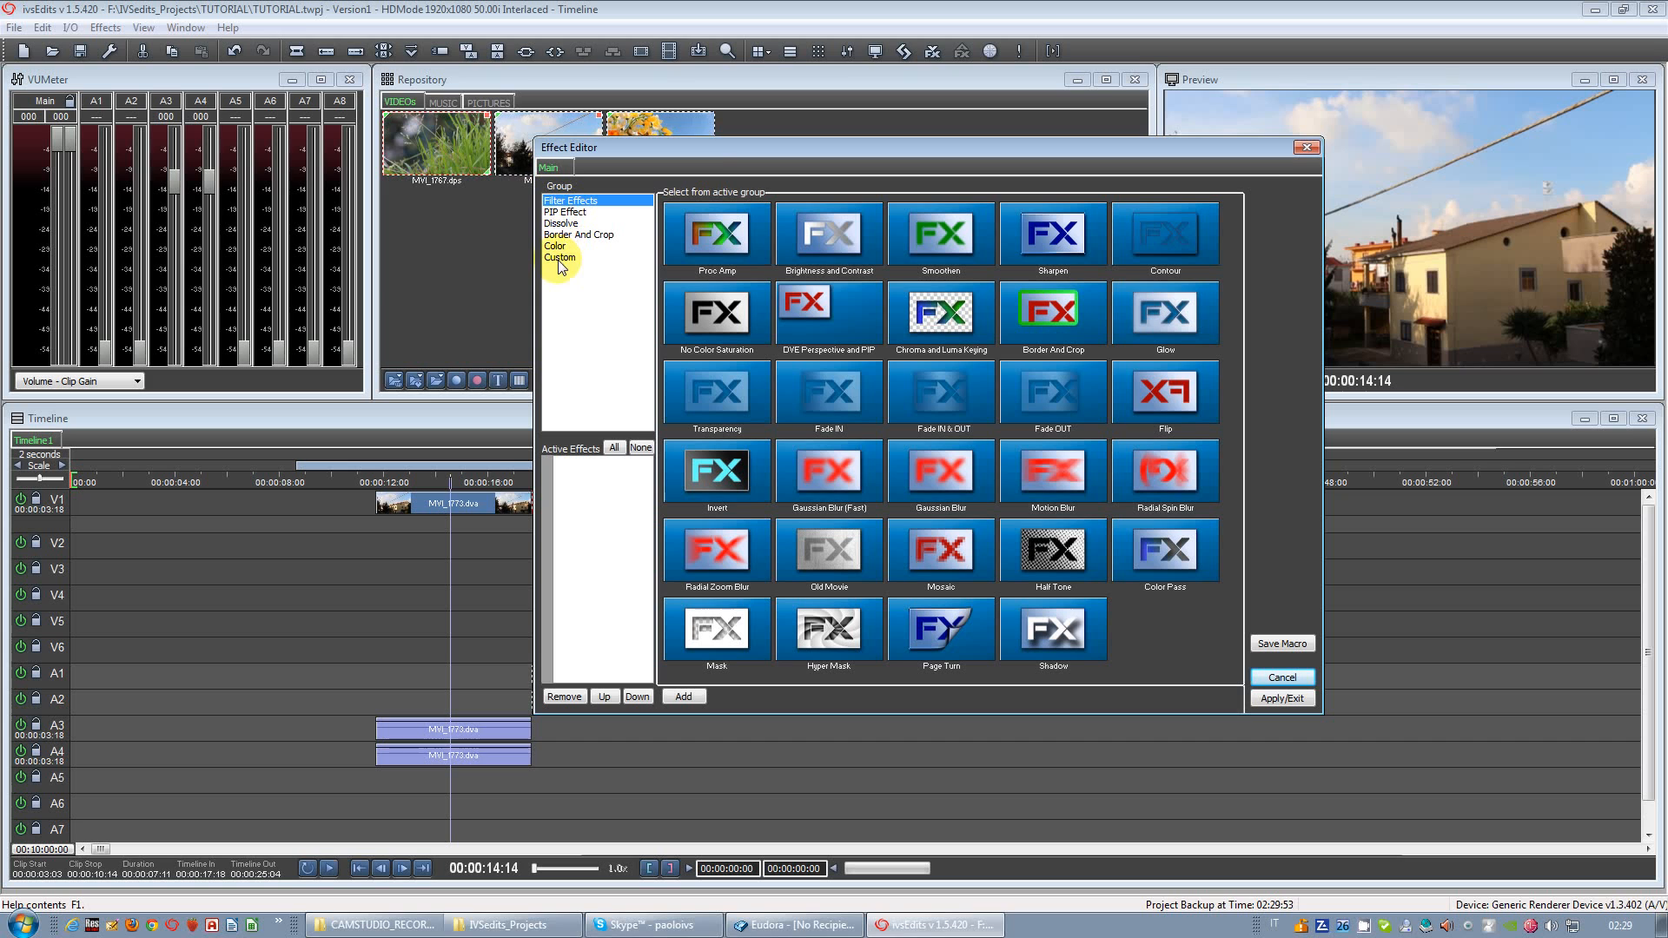
drag(731, 146, 602, 114)
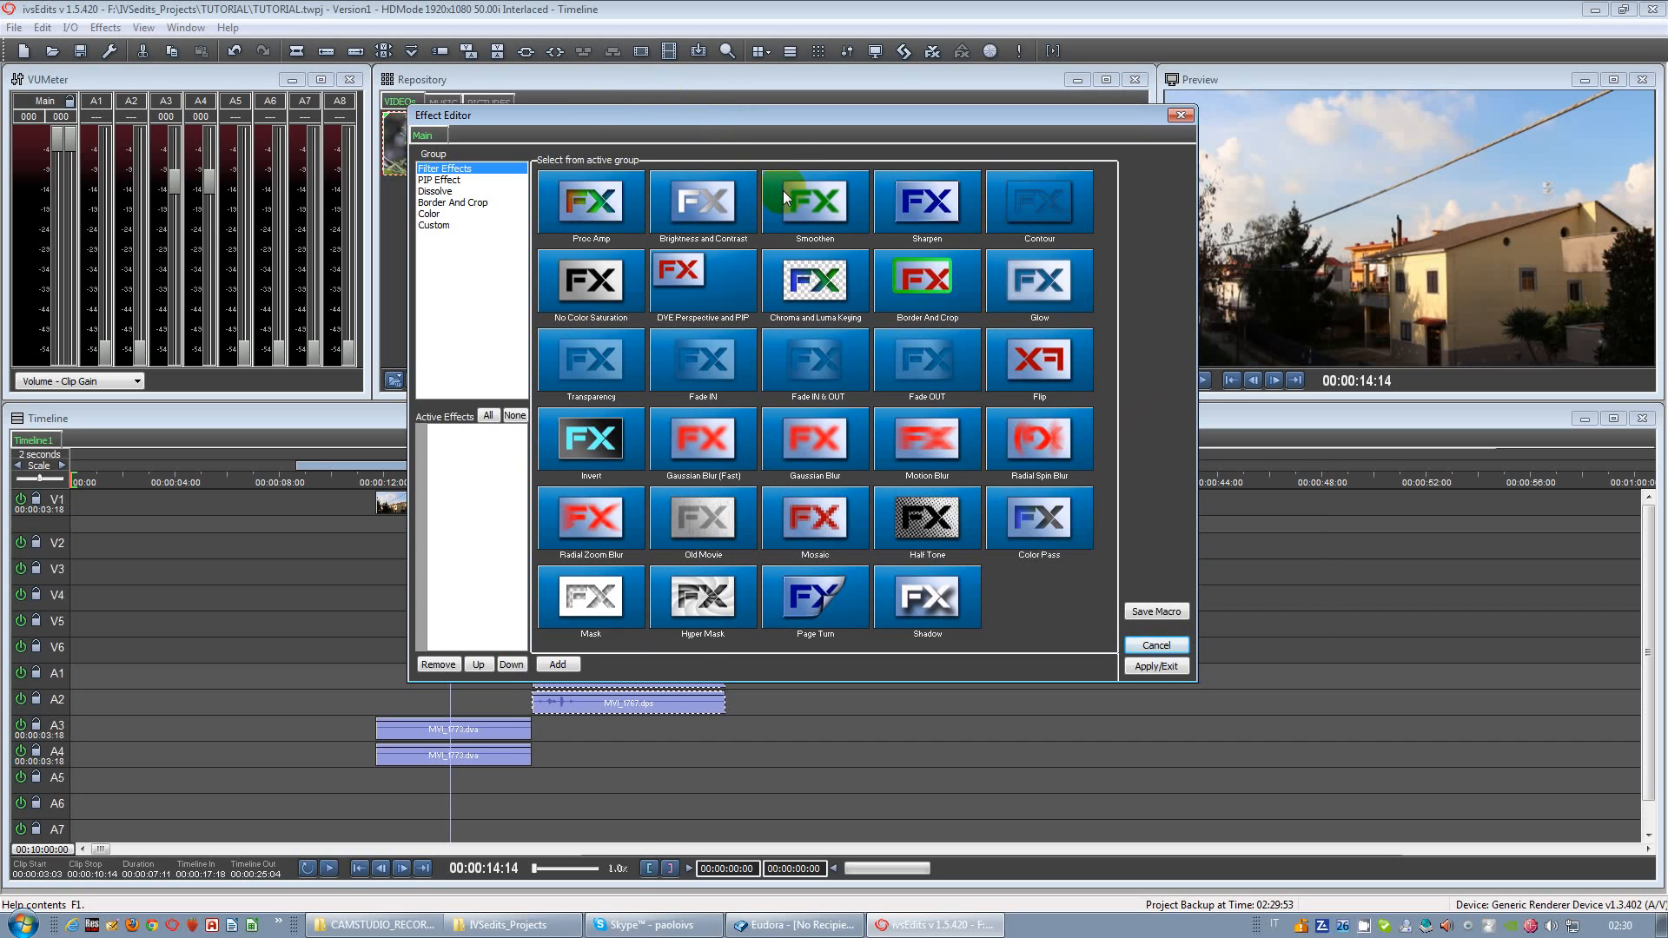
drag(727, 122, 981, 185)
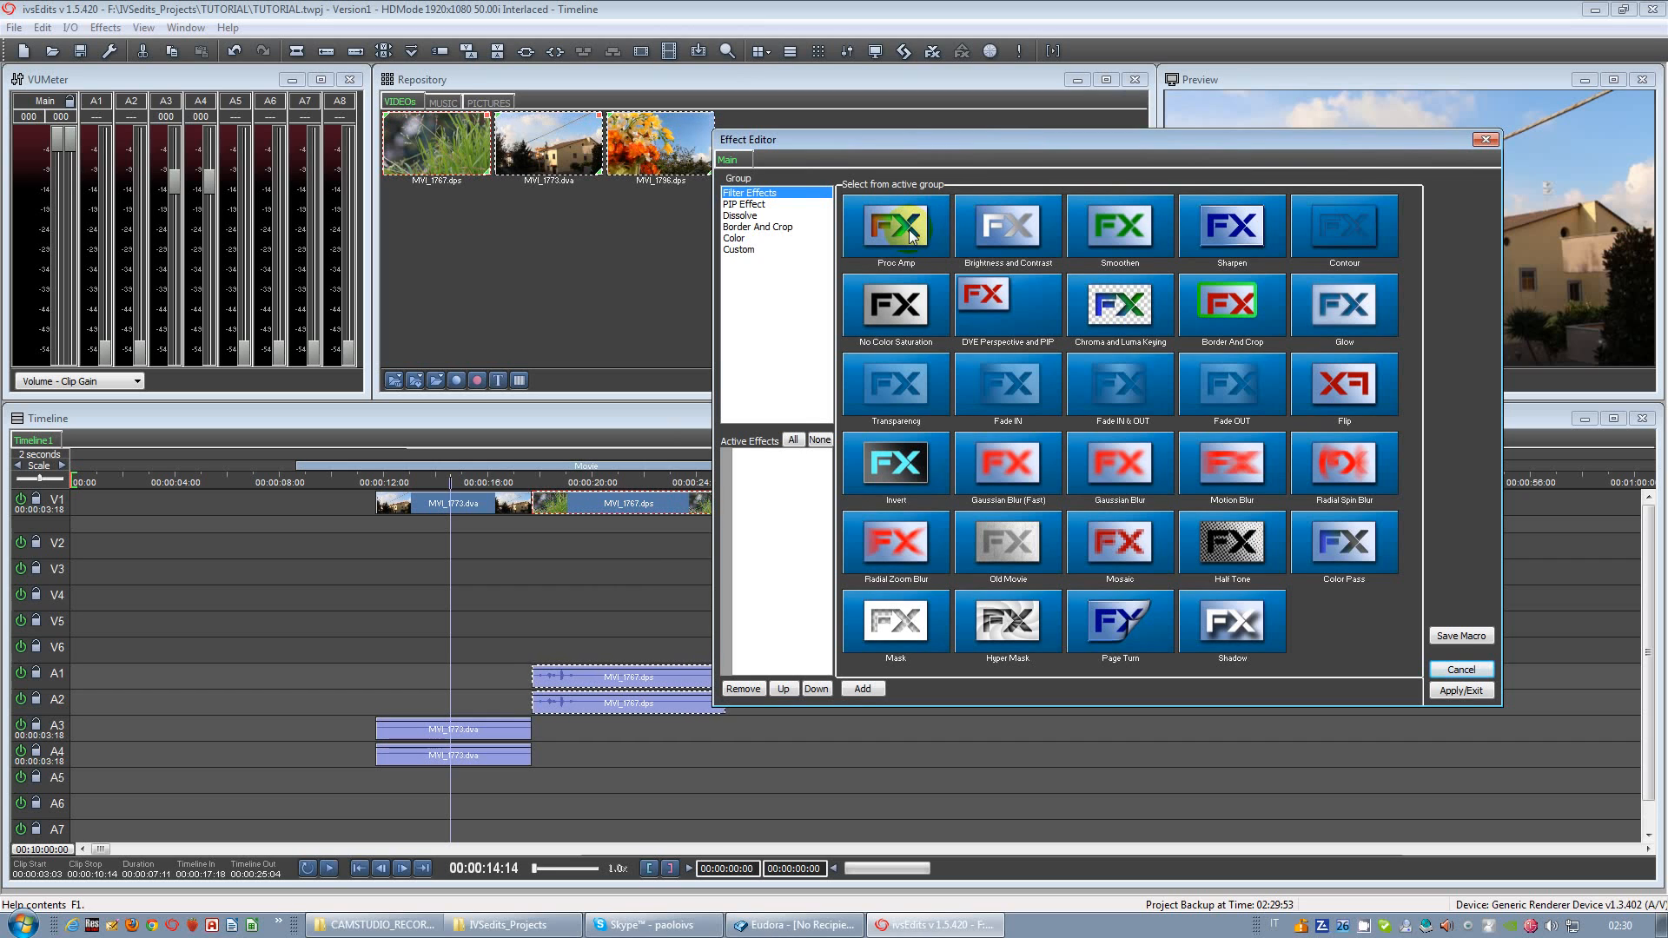
drag(956, 139, 1019, 136)
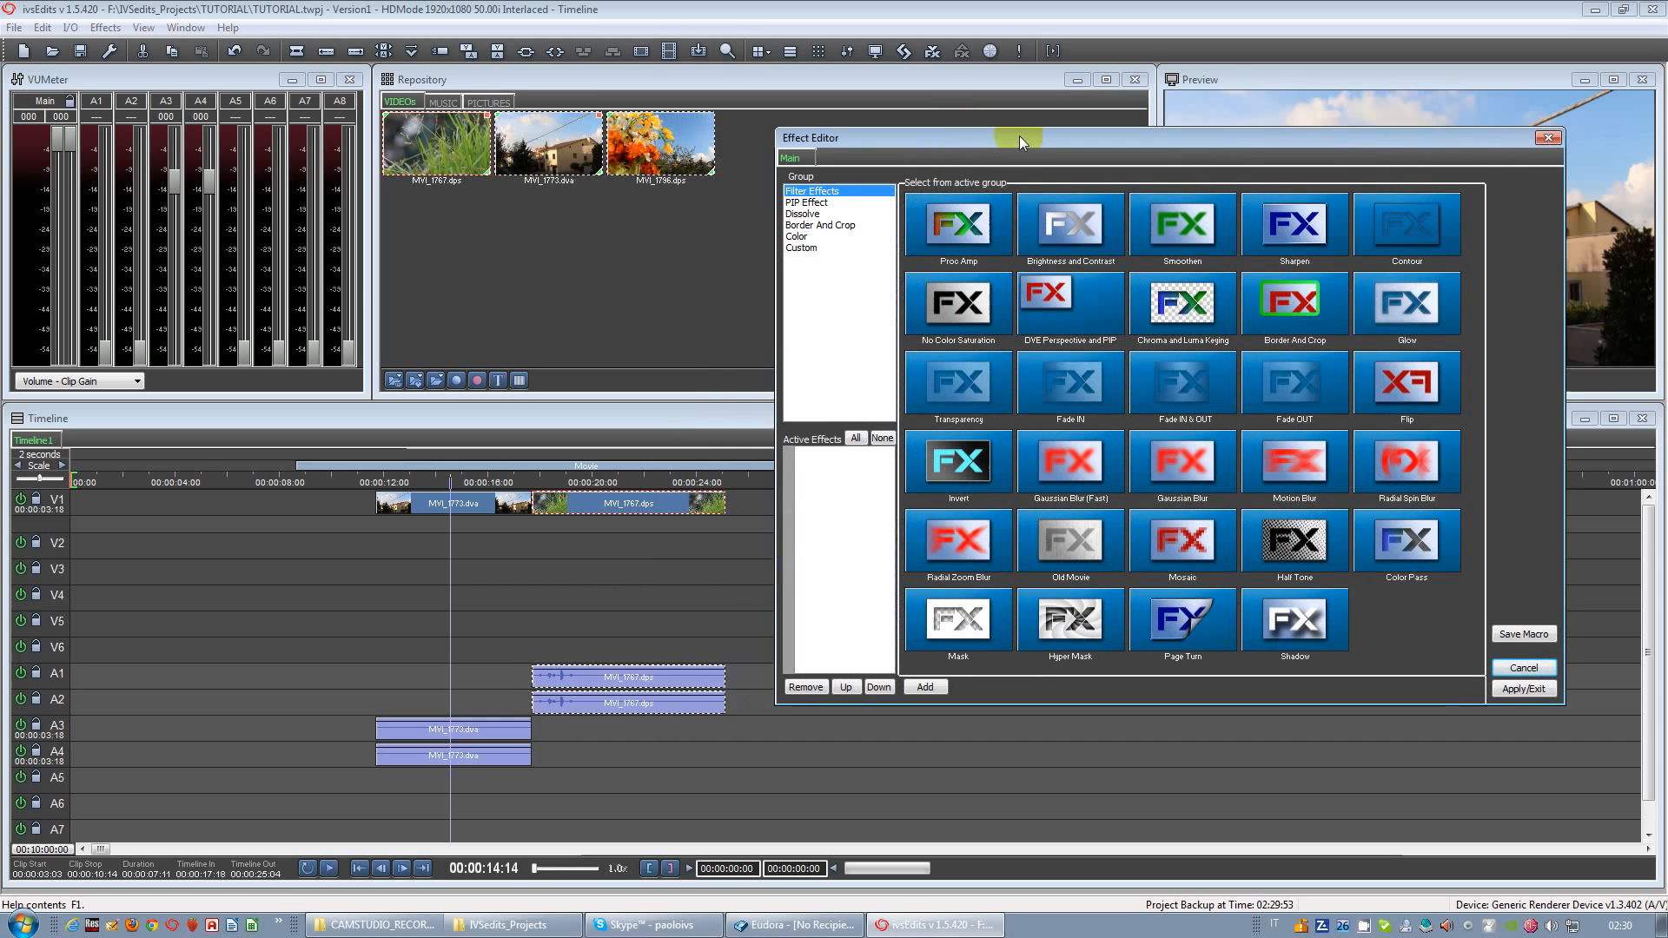
double_click(962, 222)
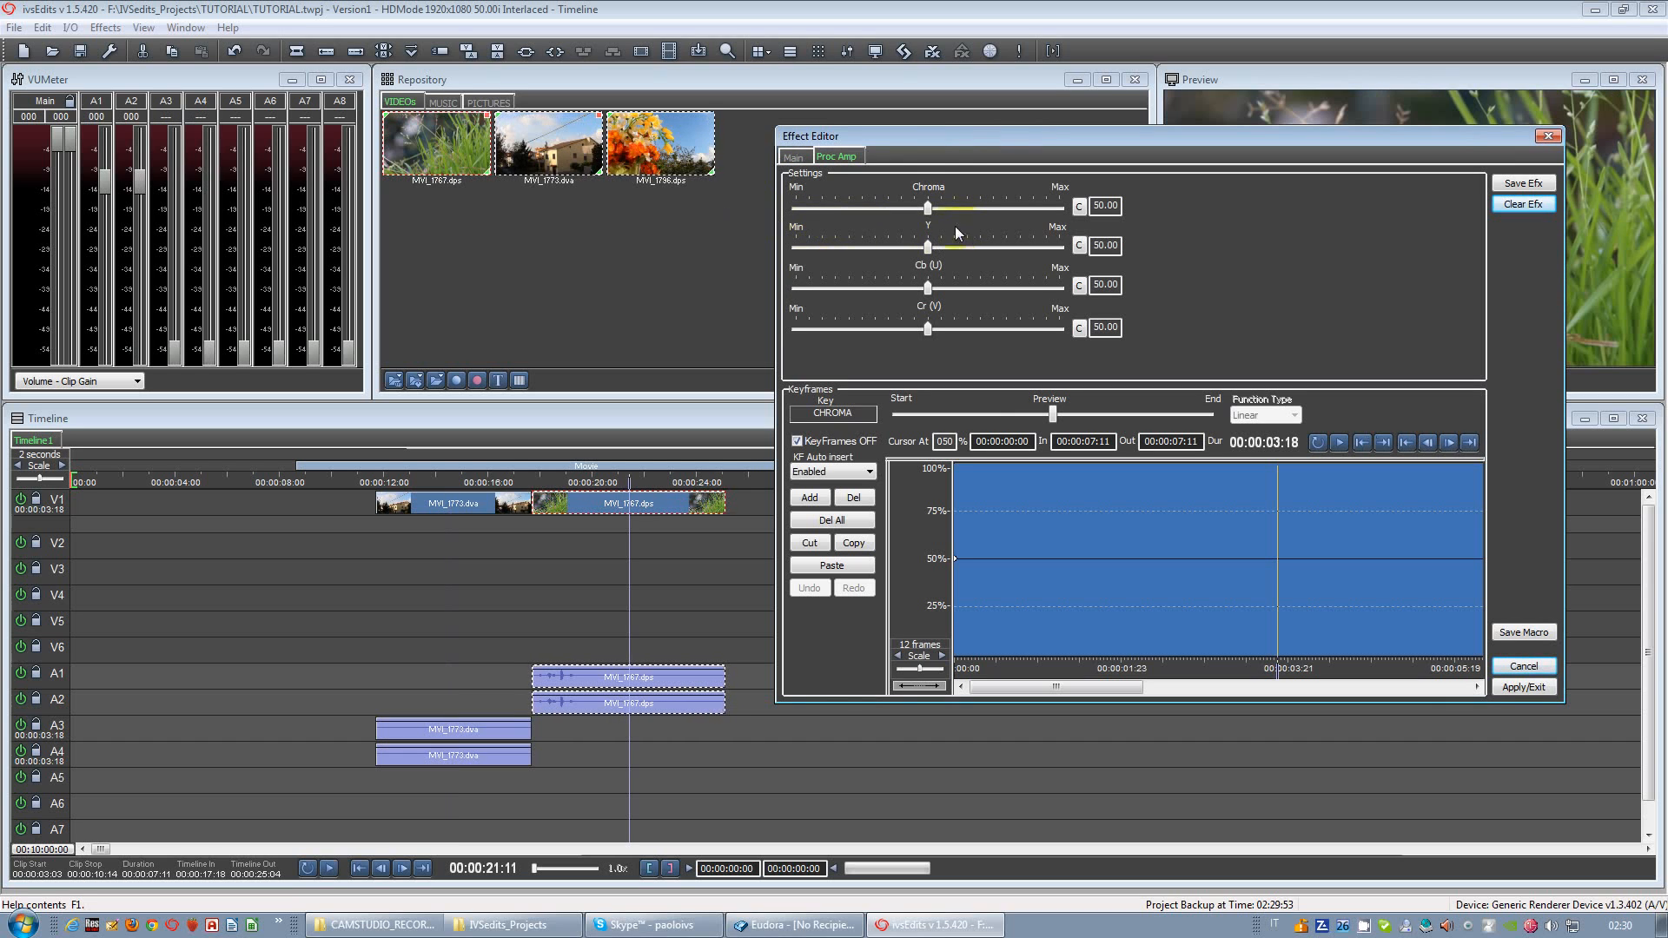
drag(930, 210, 756, 220)
drag(1174, 135, 576, 41)
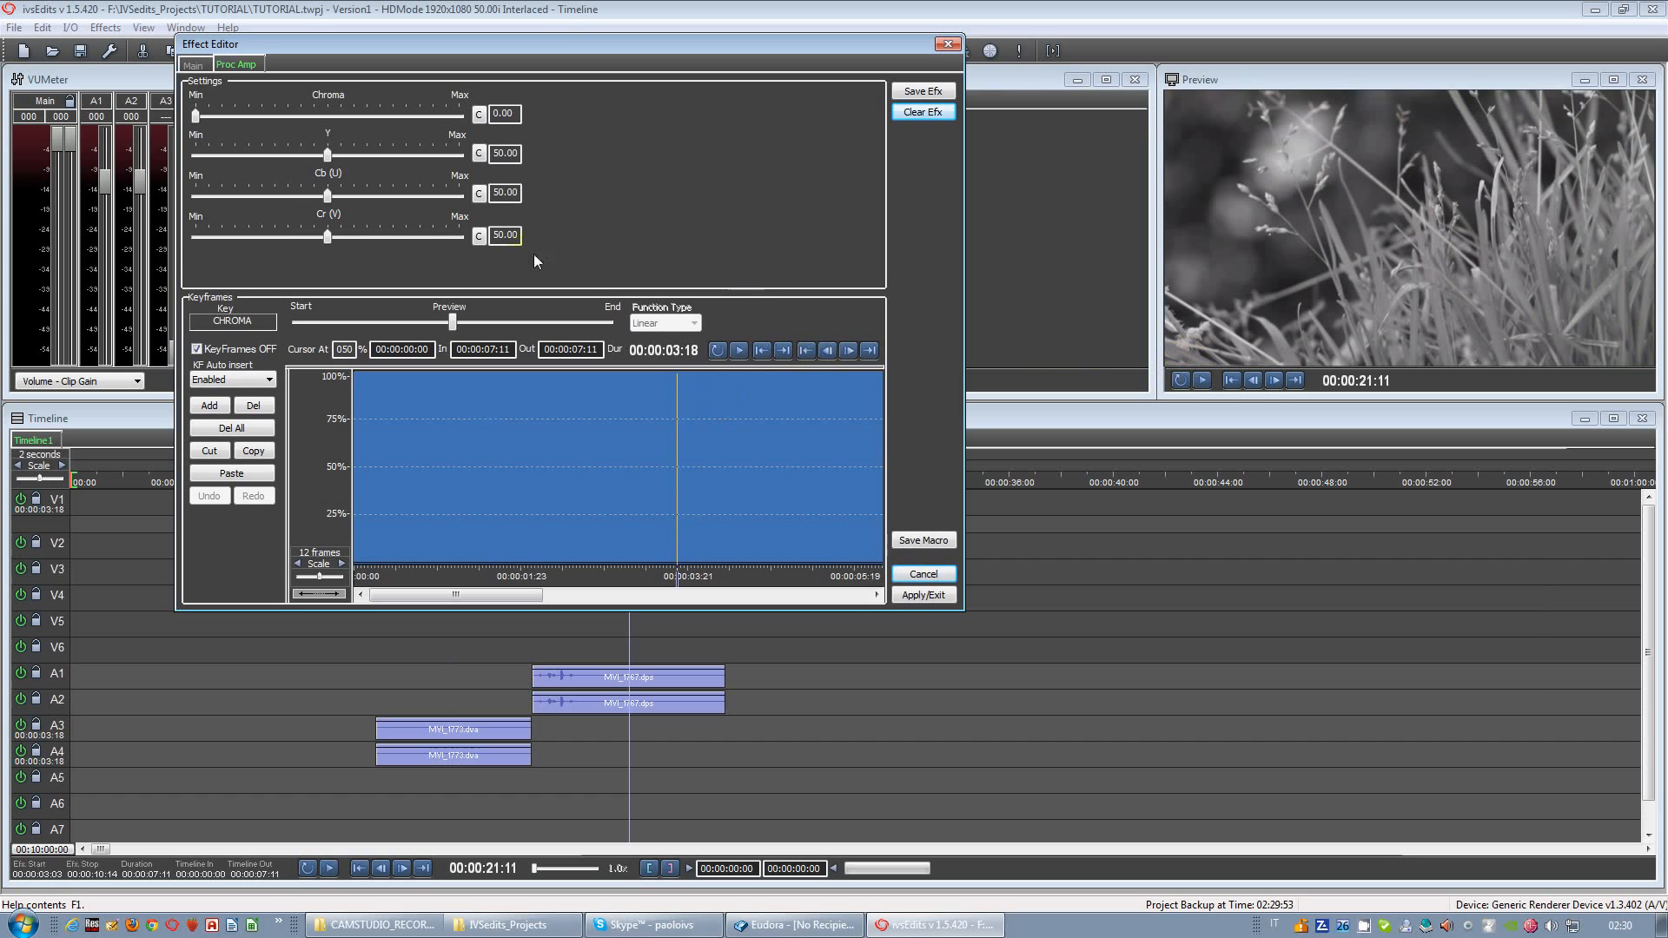
drag(426, 573, 366, 588)
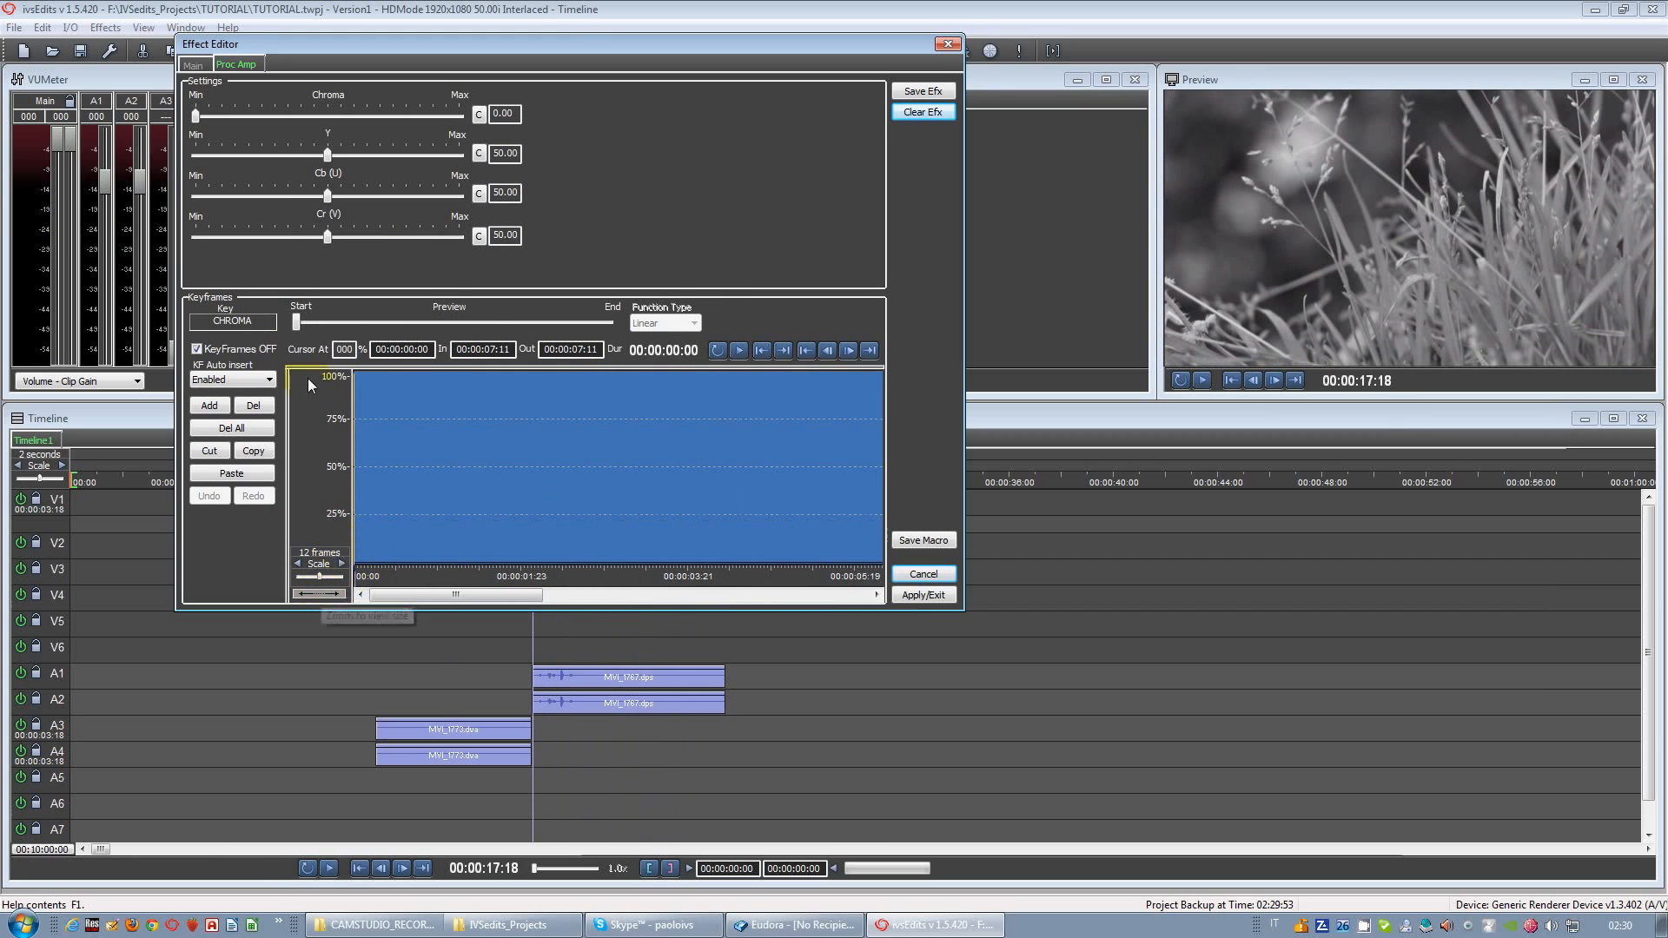
Step: Fit the keyframe graph to the clip's full duration, enable keyframes and reset Chroma to 50
click(318, 594)
click(613, 473)
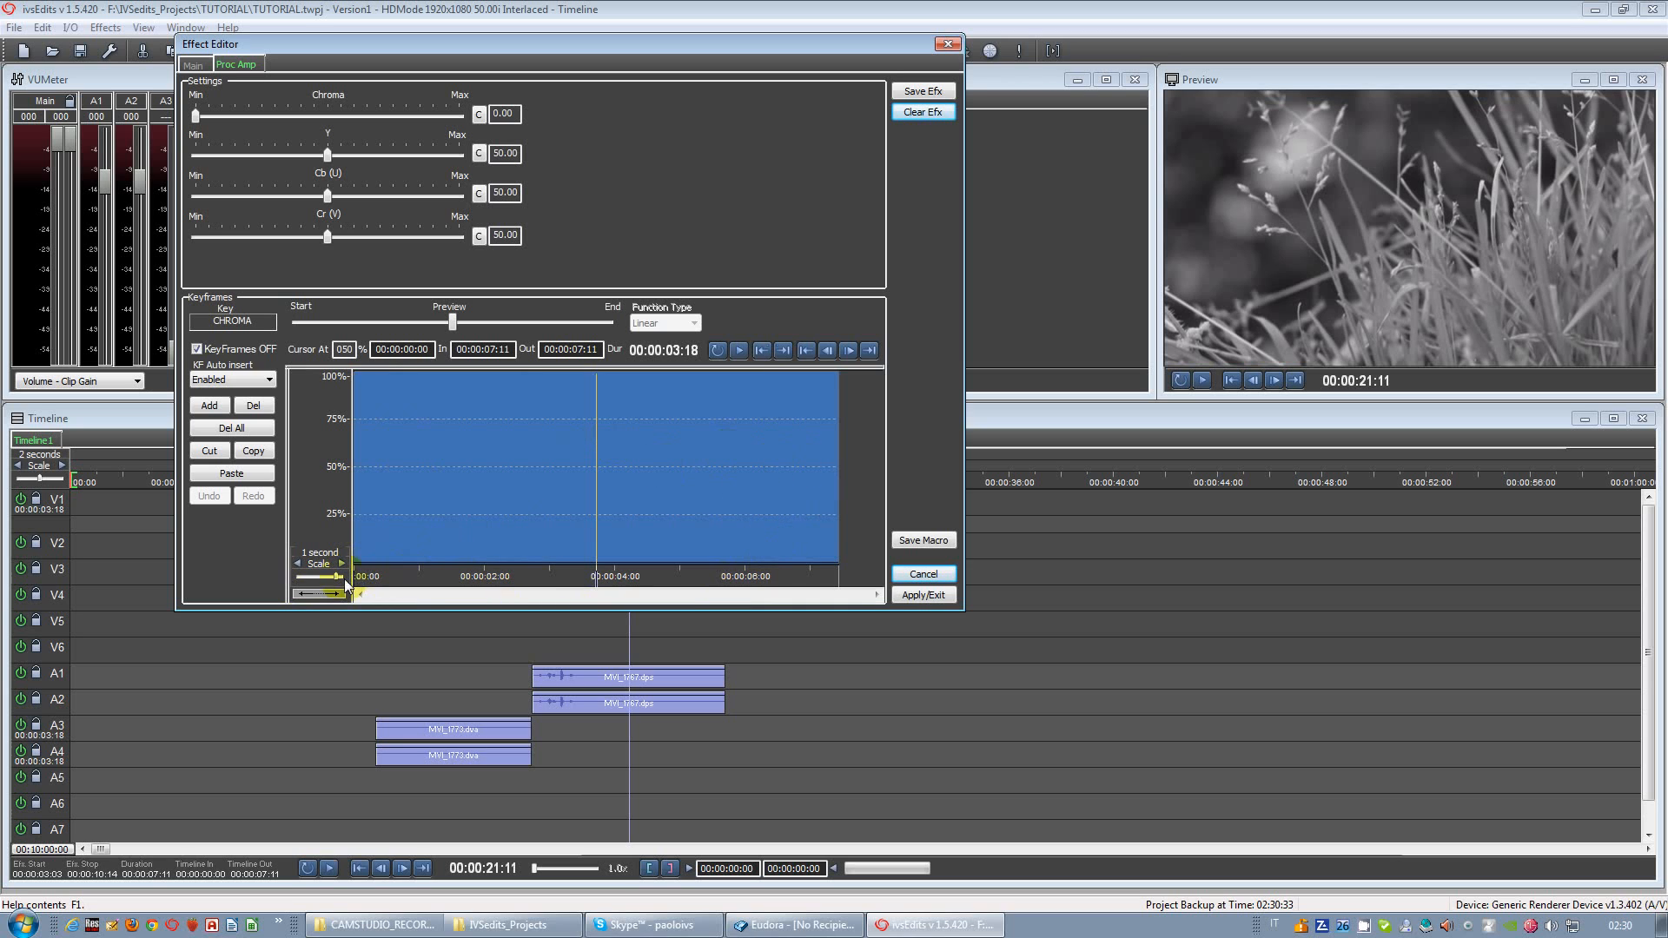
drag(695, 584, 373, 530)
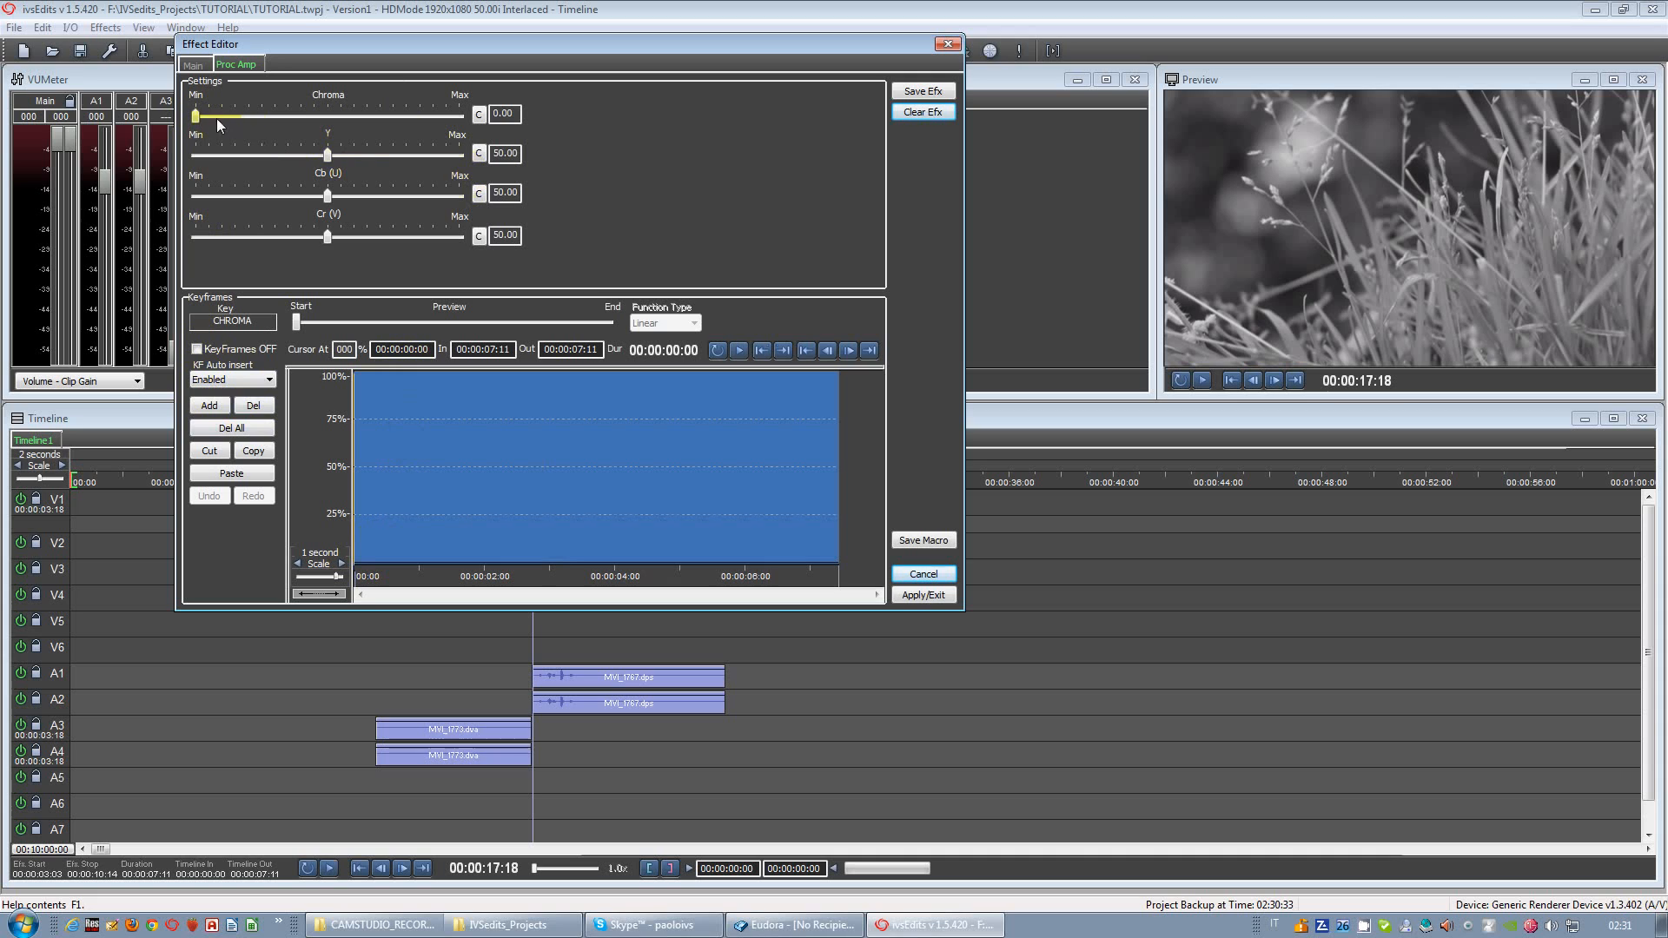
drag(195, 120, 326, 134)
click(480, 114)
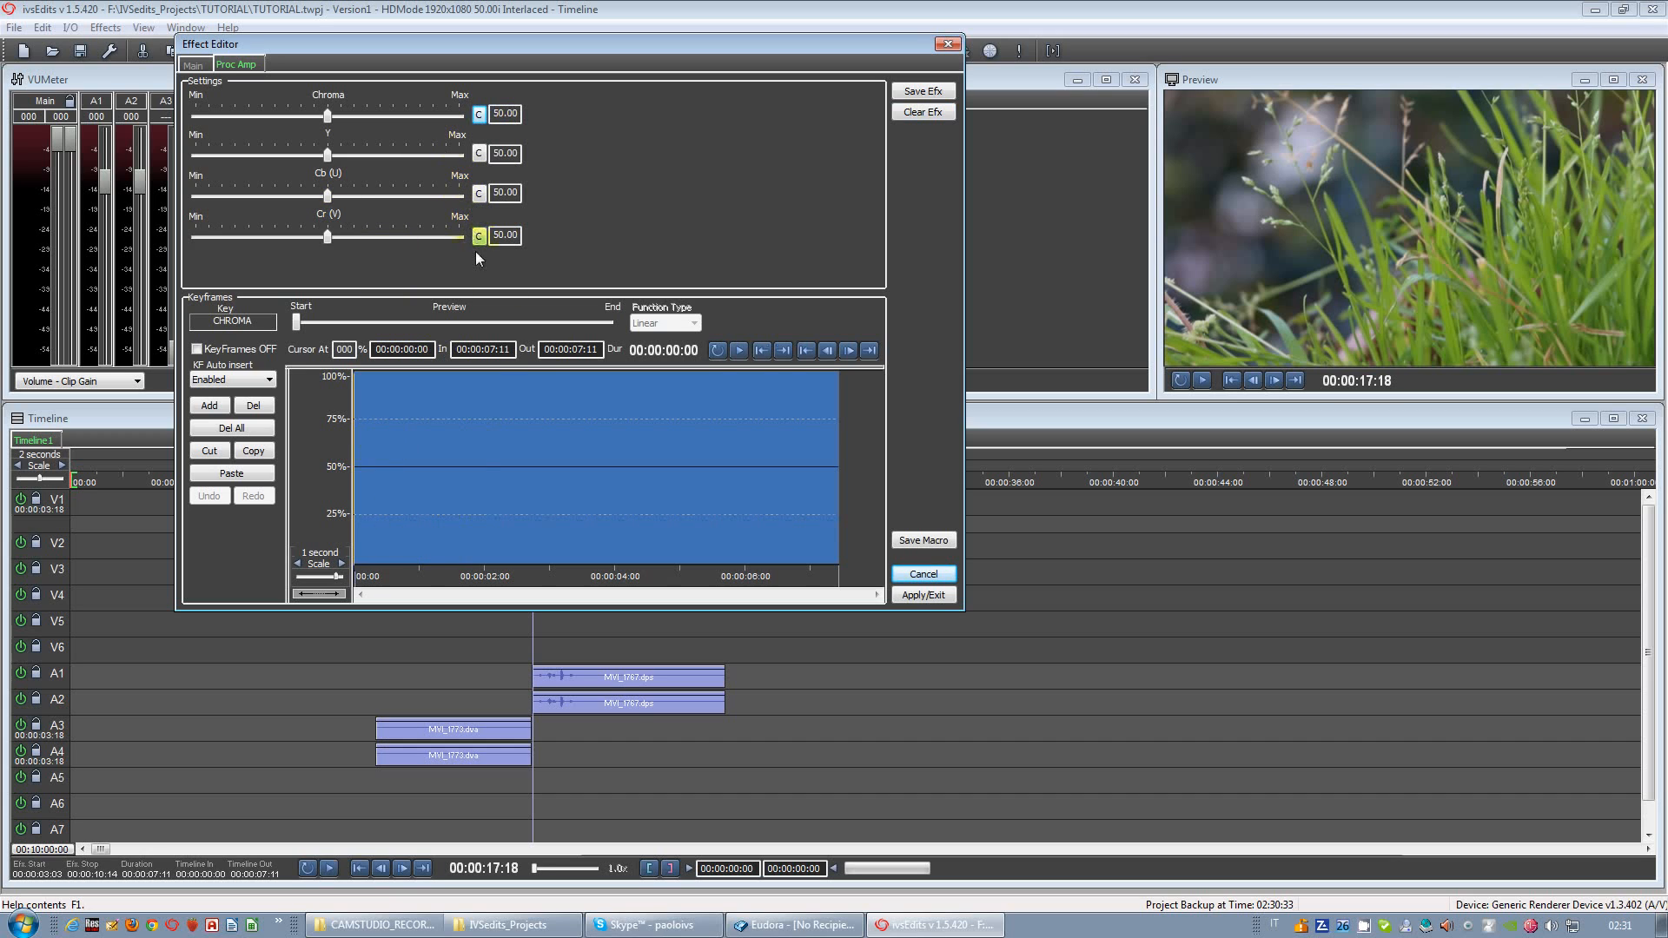
Step: Keyframe Chroma to 0 at 00:00:03:24 and to about 50 at the start of the effect, and scrub the fade
drag(365, 577, 612, 581)
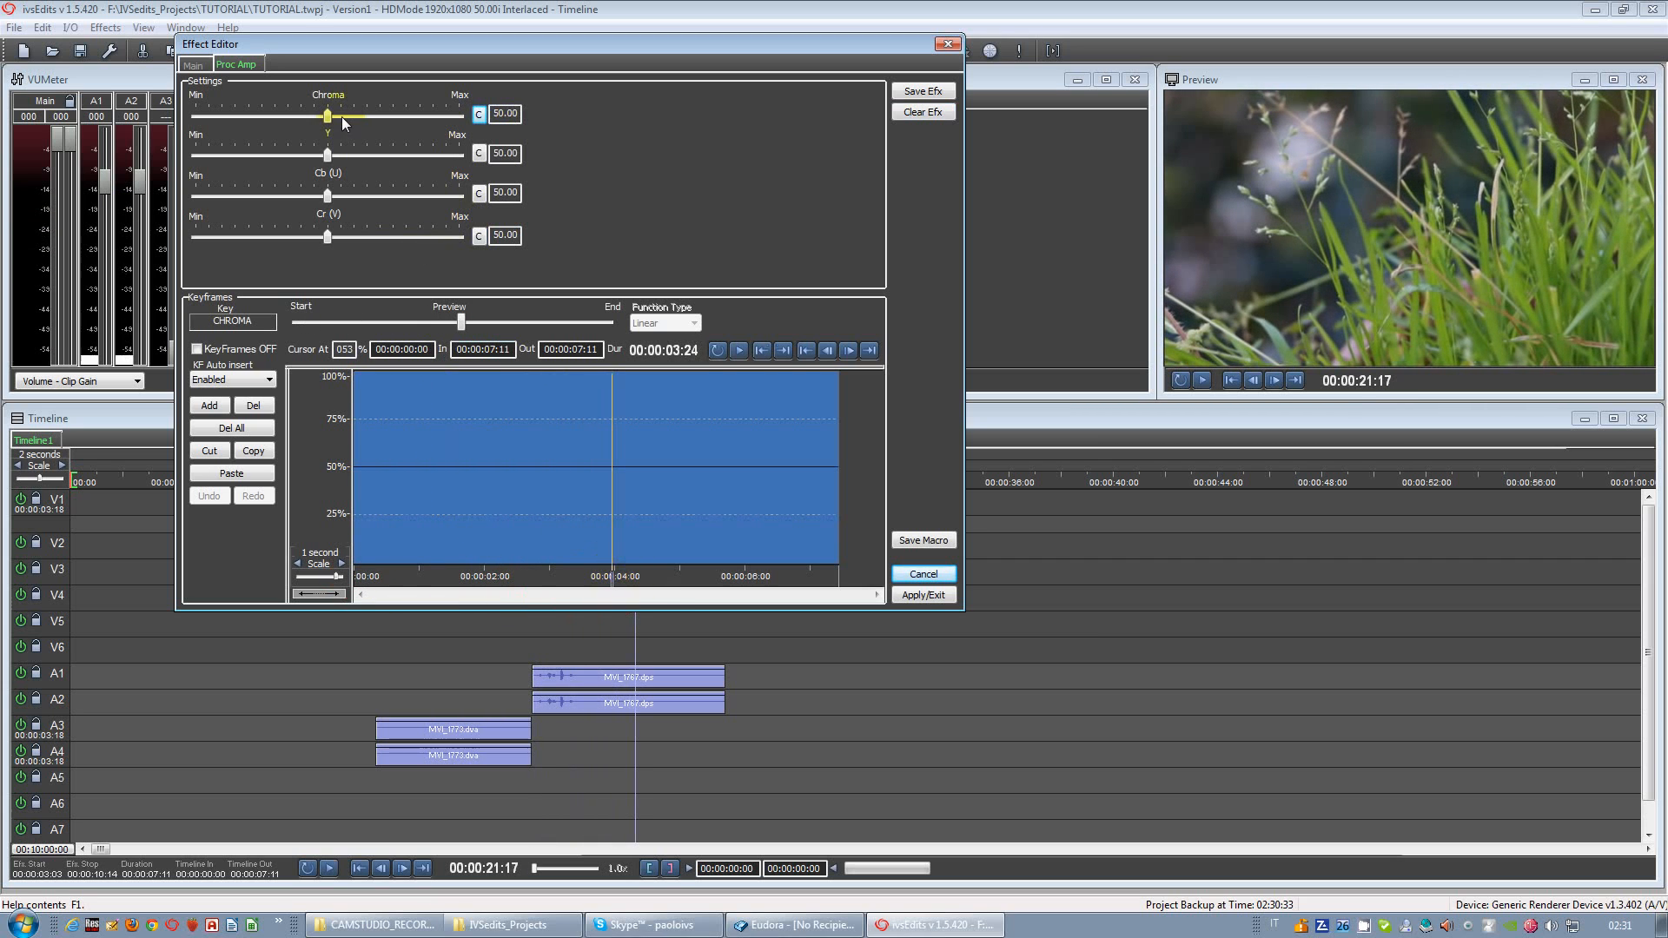
drag(335, 116, 192, 121)
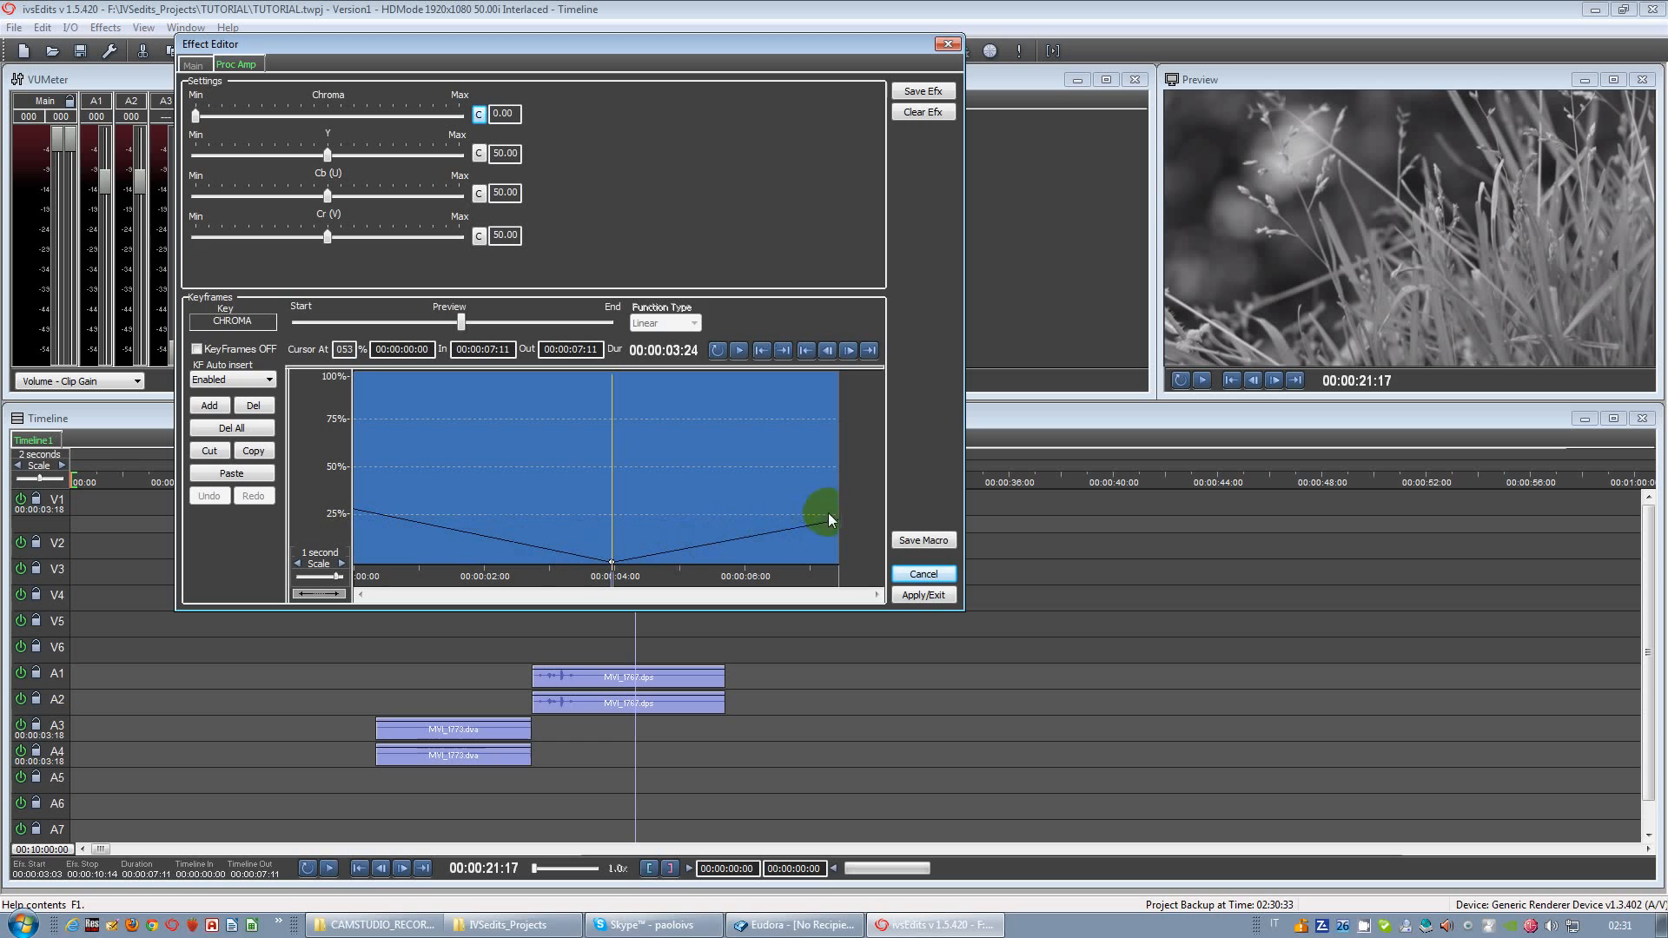
drag(585, 565, 306, 544)
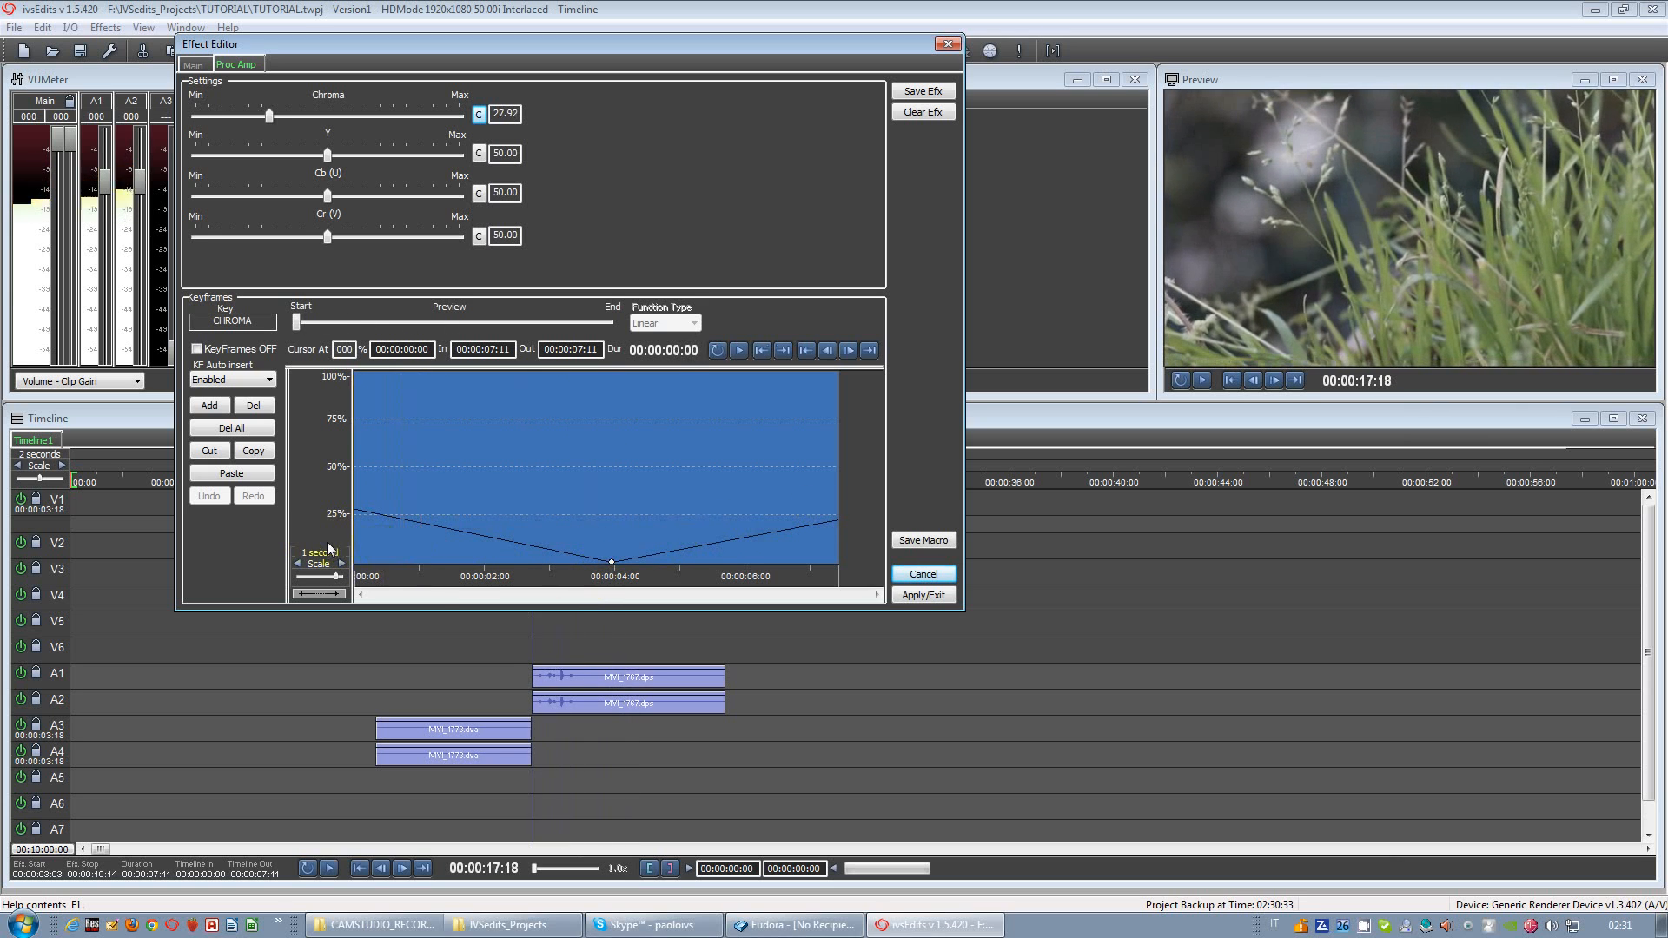
drag(271, 117, 331, 122)
drag(361, 577, 640, 601)
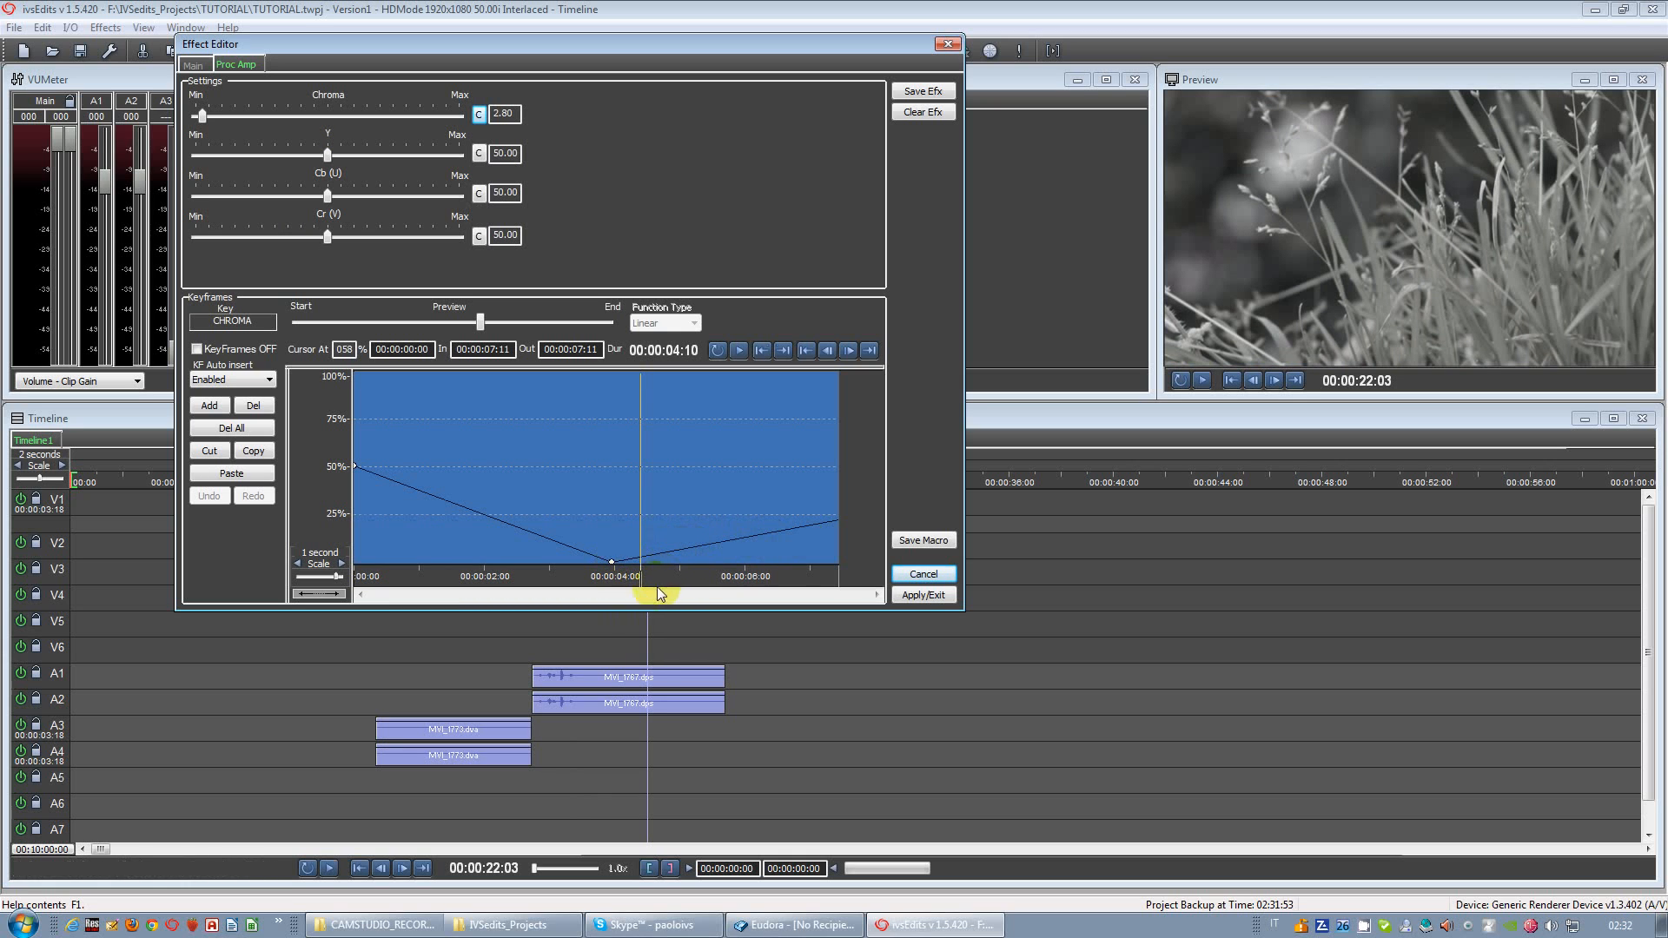
Step: Keyframe Chroma to 100 at 00:00:06:14, apply the effect to MVI_1767.dps and scrub the result on the timeline
drag(621, 580, 781, 579)
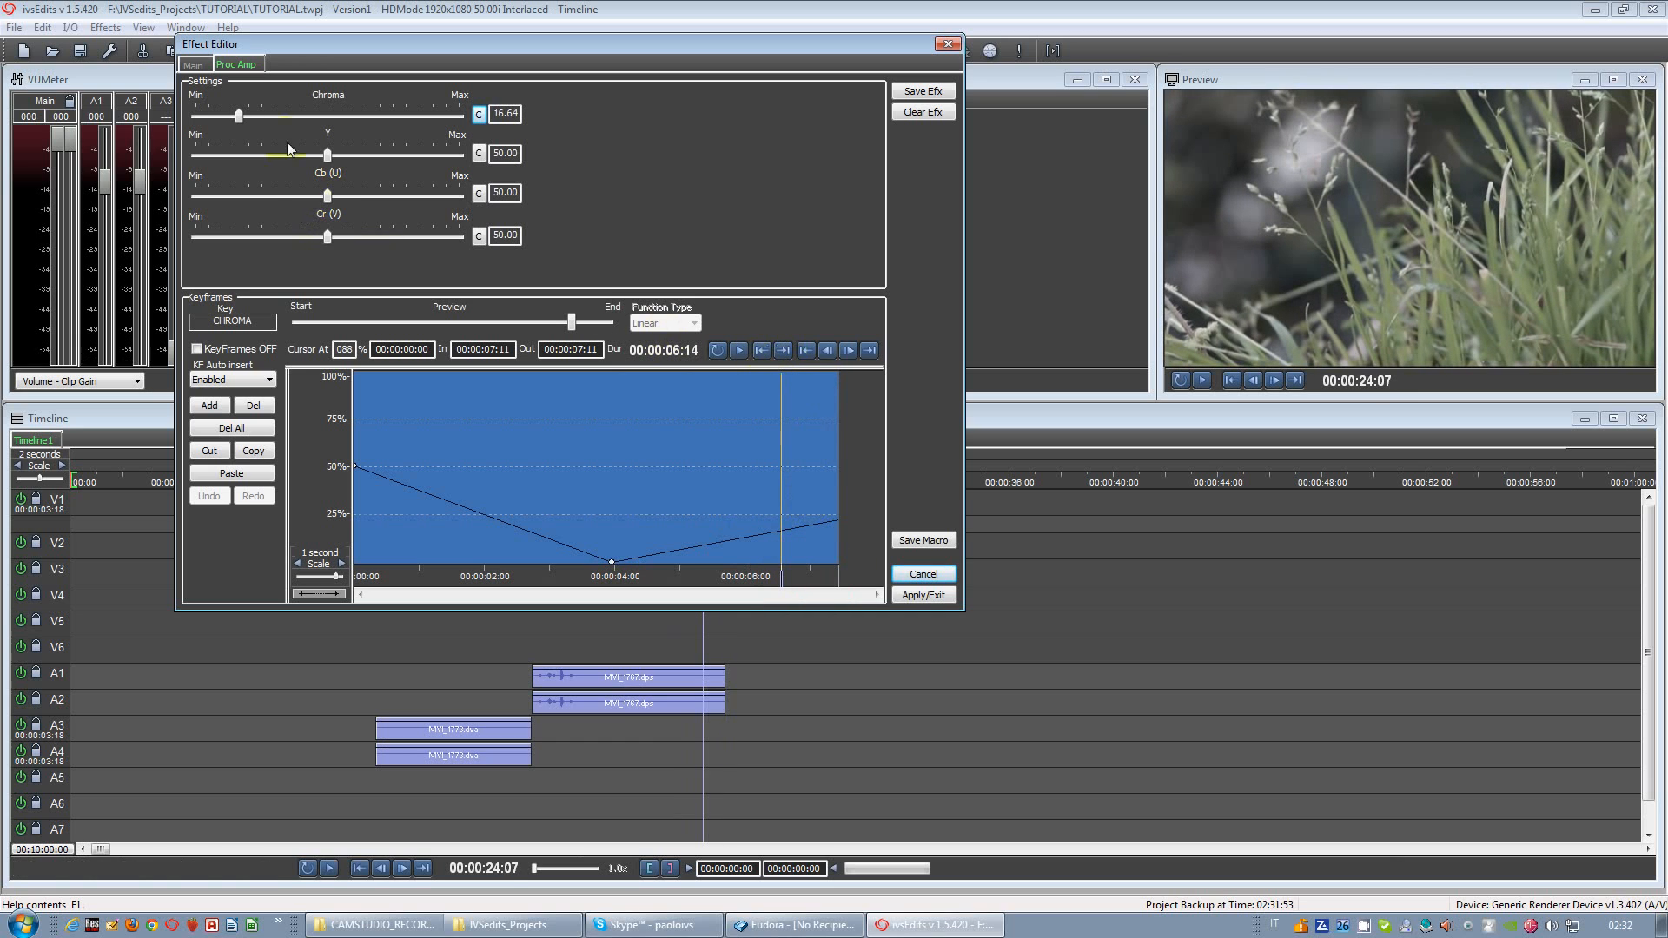
drag(243, 115, 436, 135)
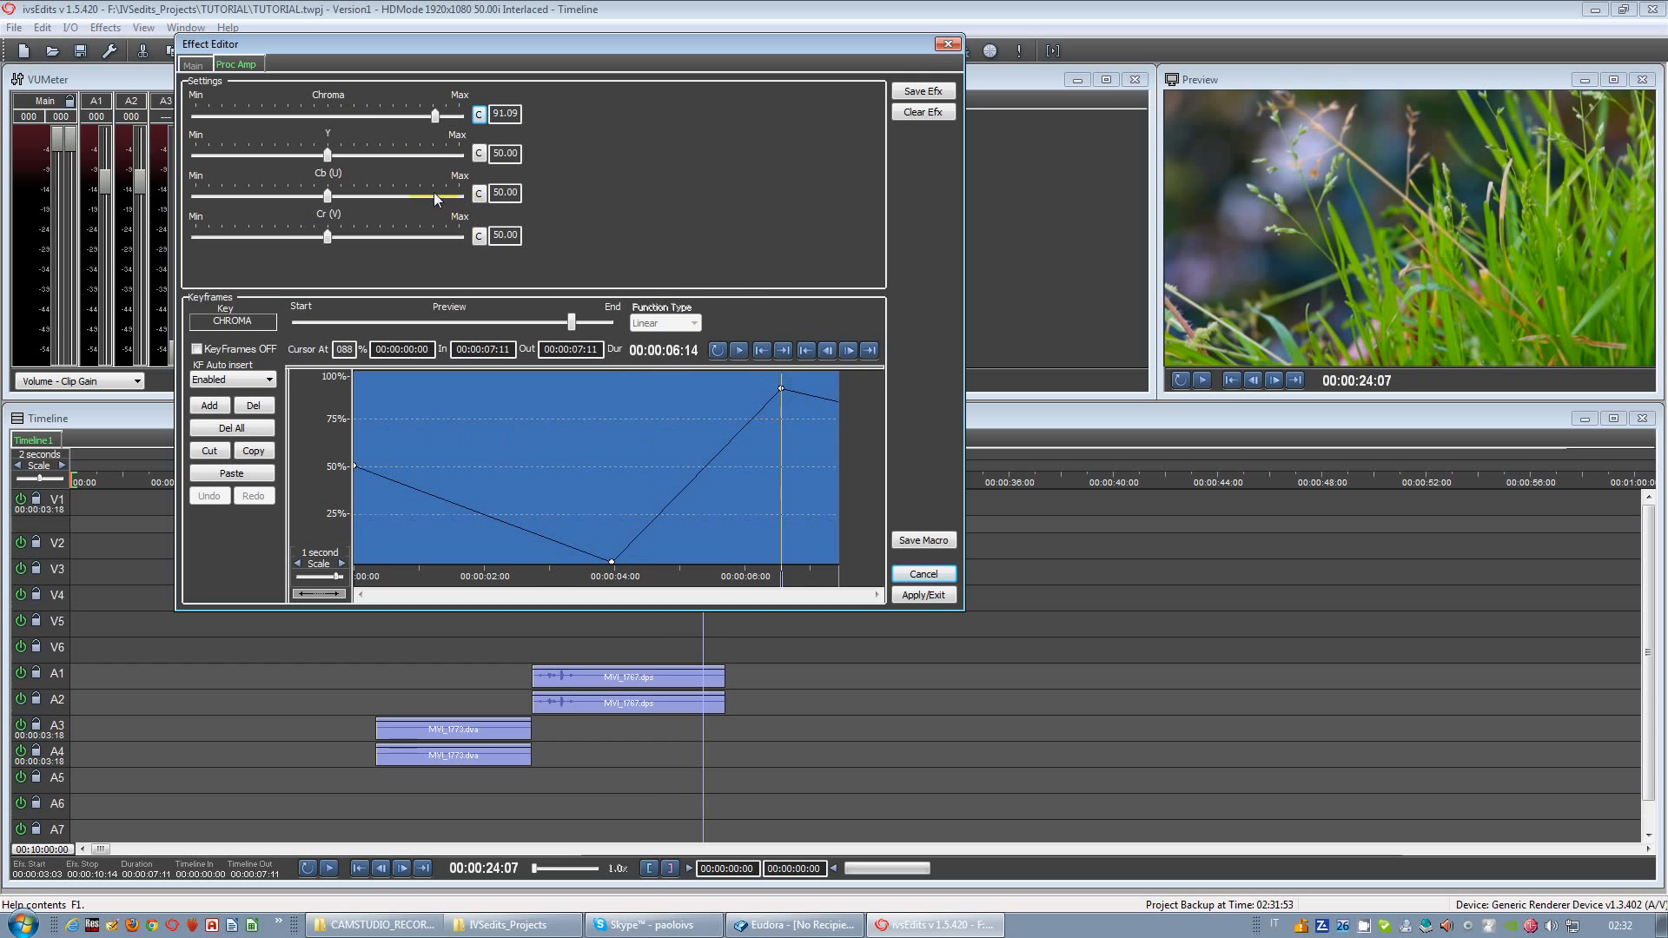
drag(433, 117, 461, 117)
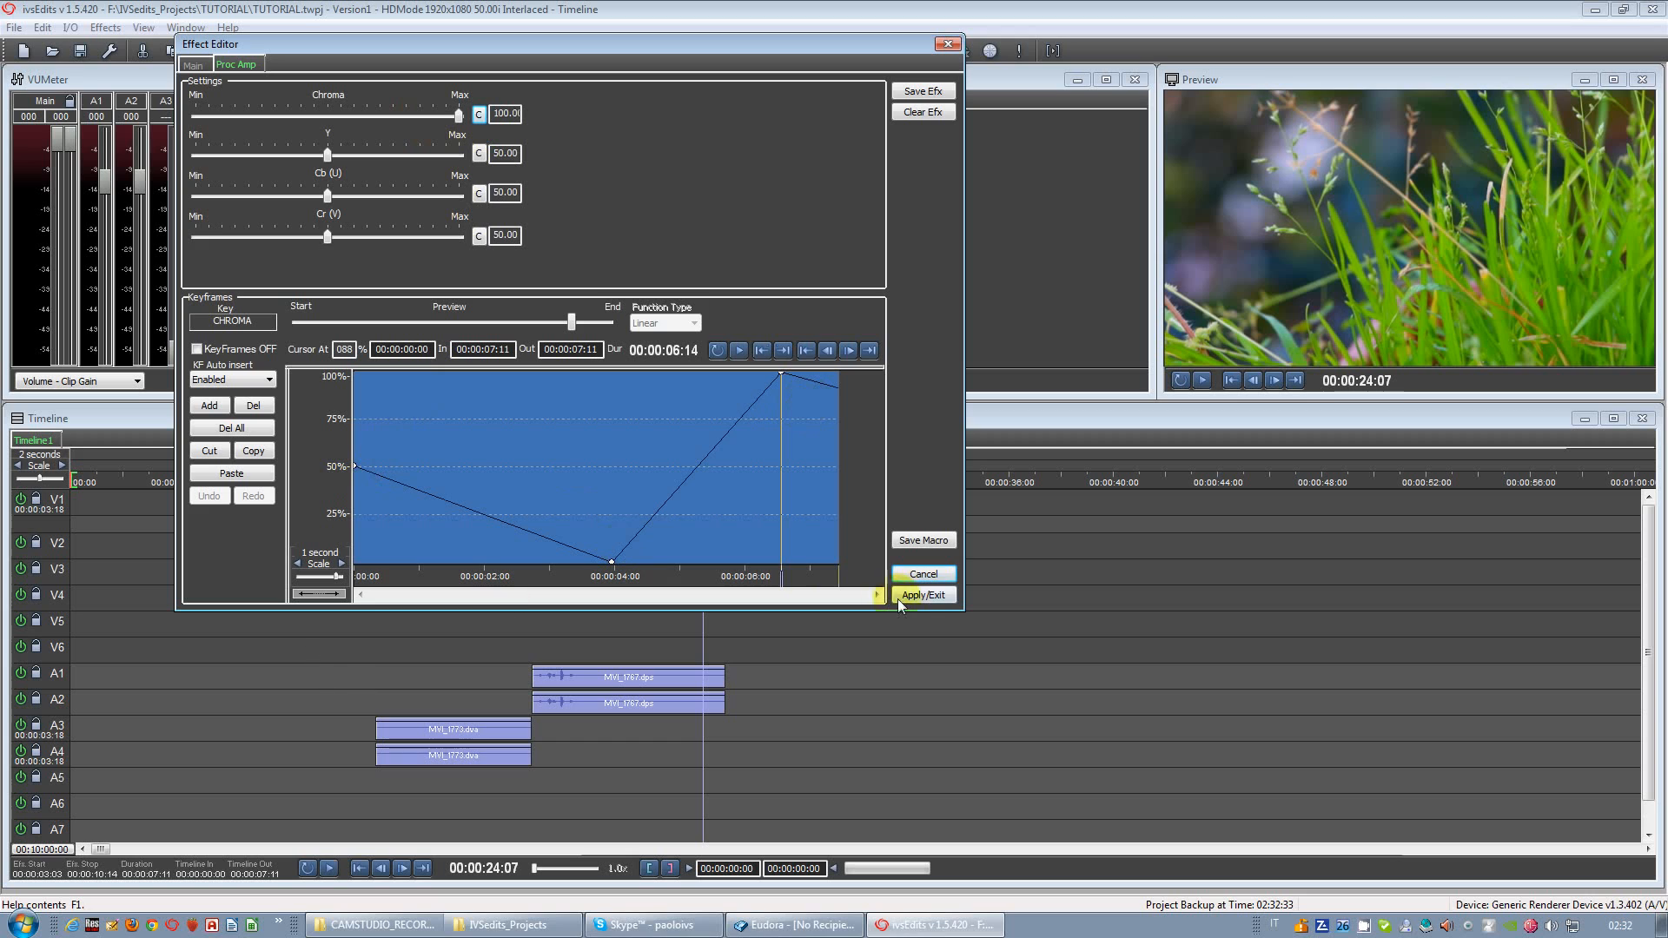
click(941, 600)
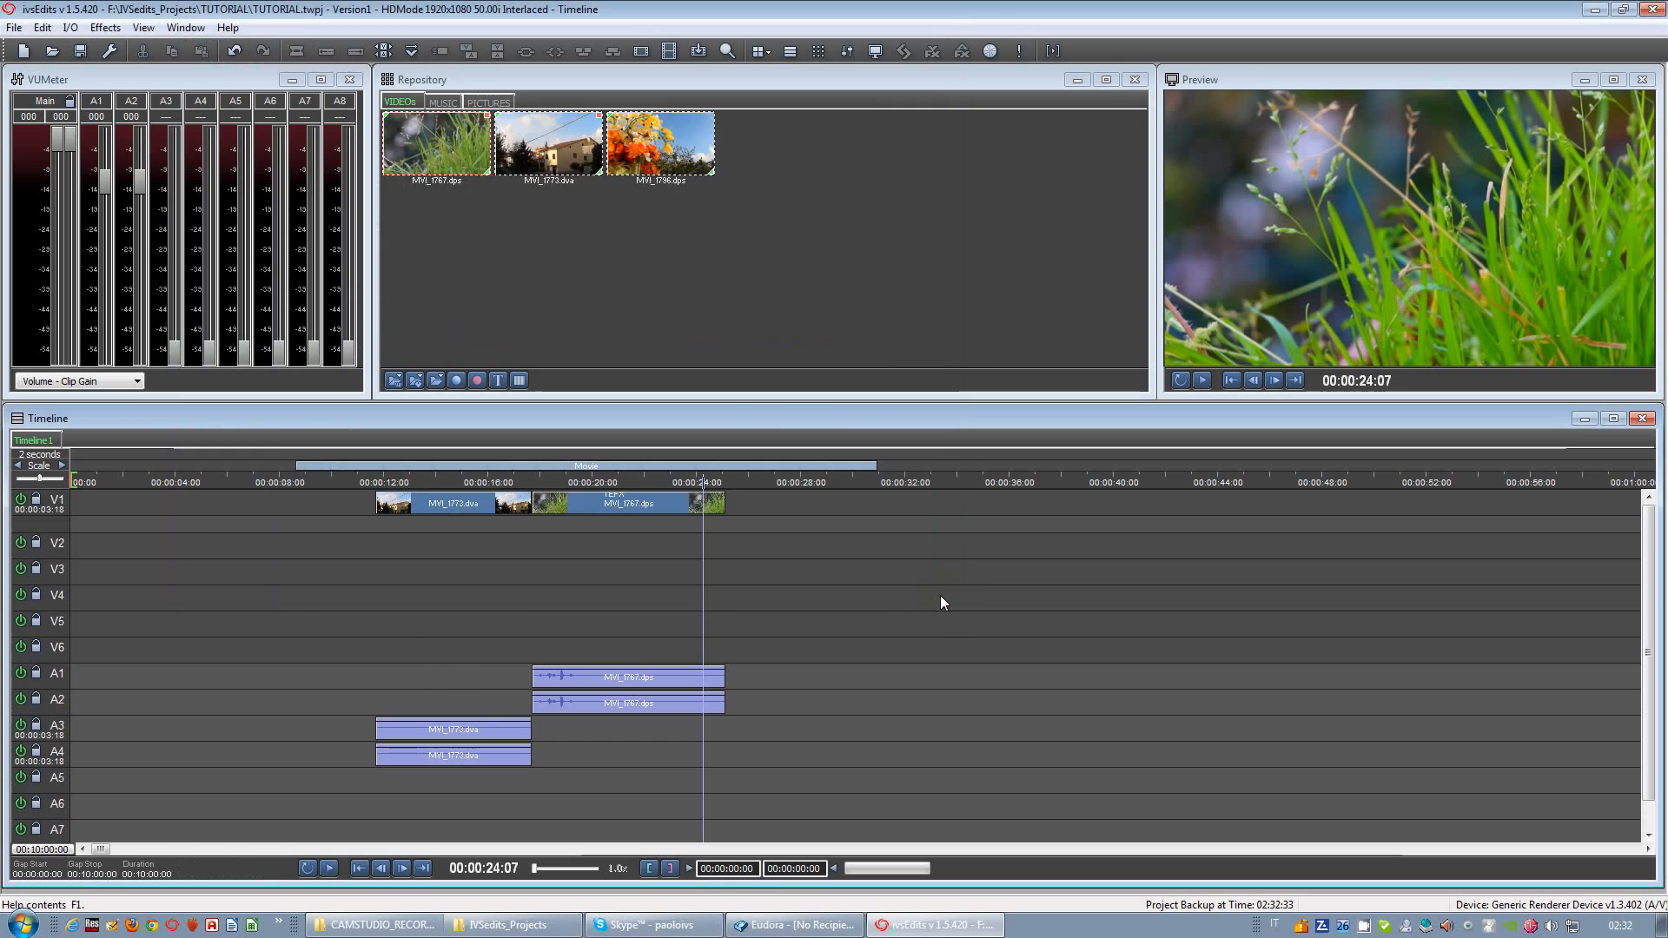
drag(653, 570, 686, 551)
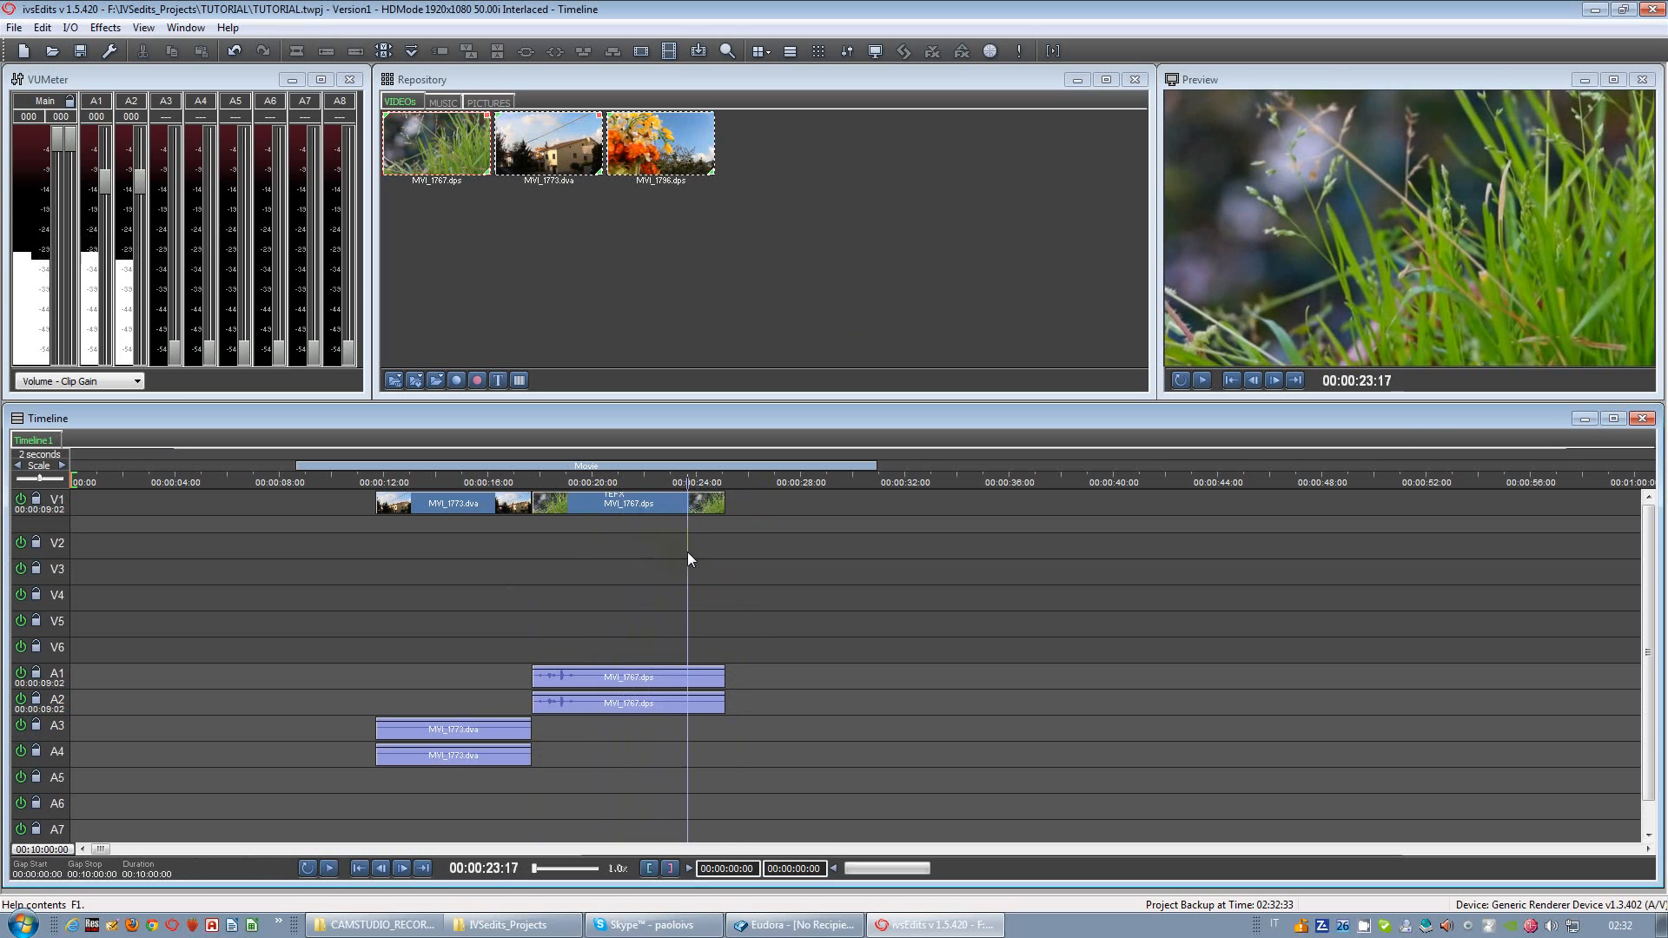
Step: Set the speed of MVI_1767.dps to 50% with its duration kept and both fields used, and play it from 00:00:19:01
right_click(590, 502)
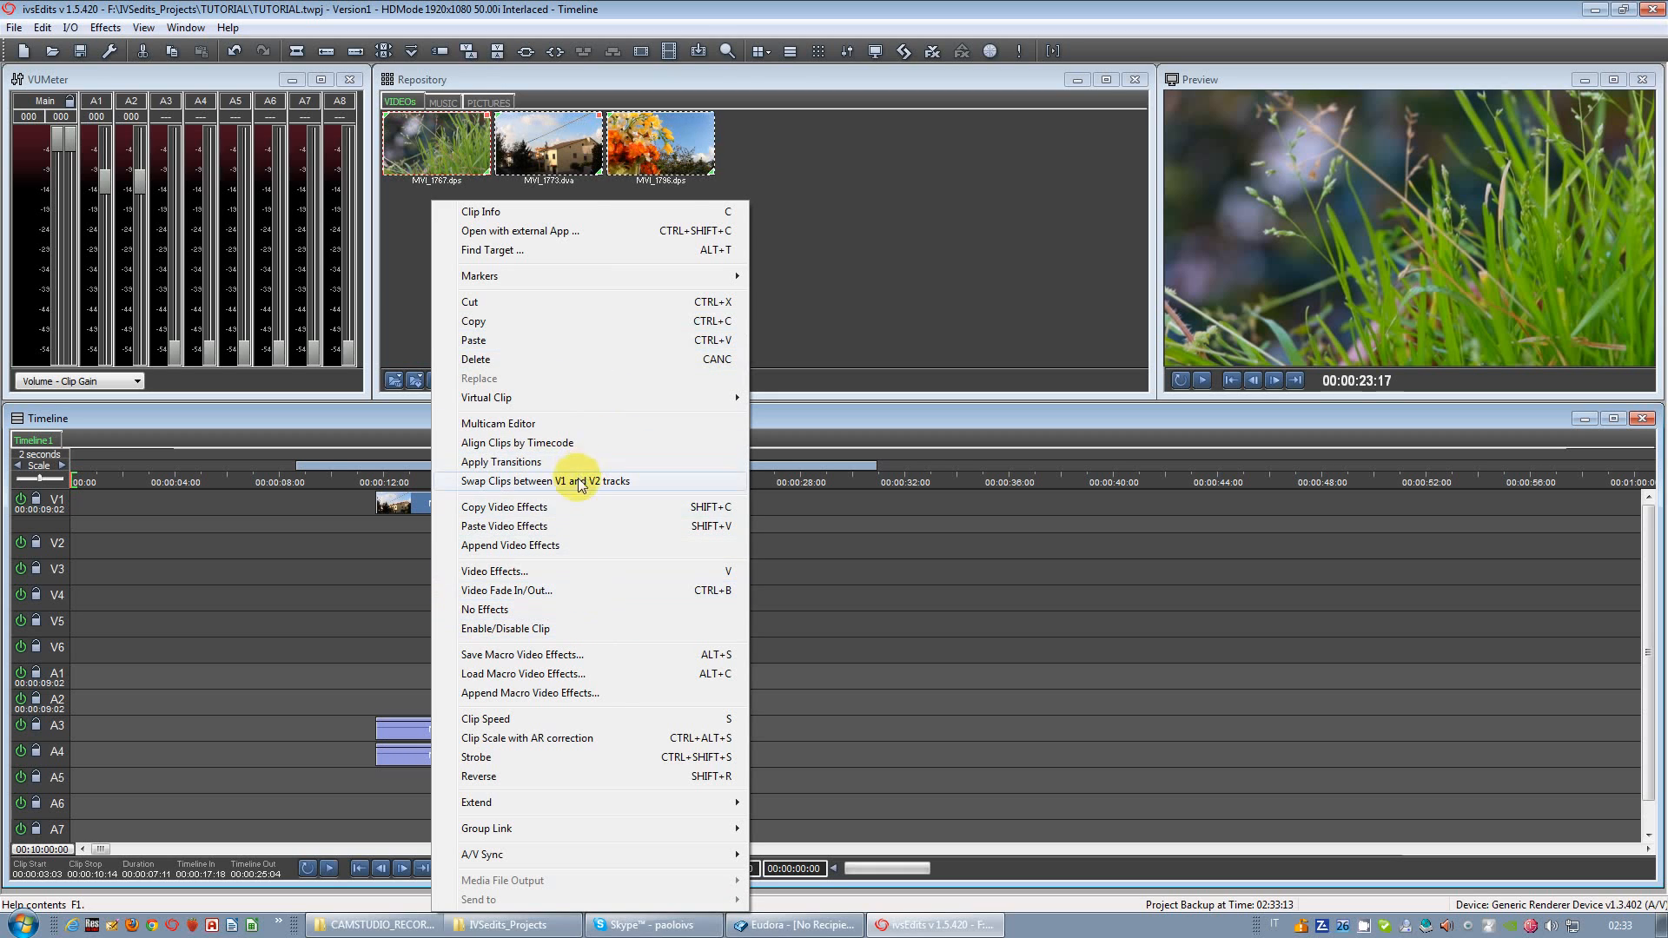
click(541, 727)
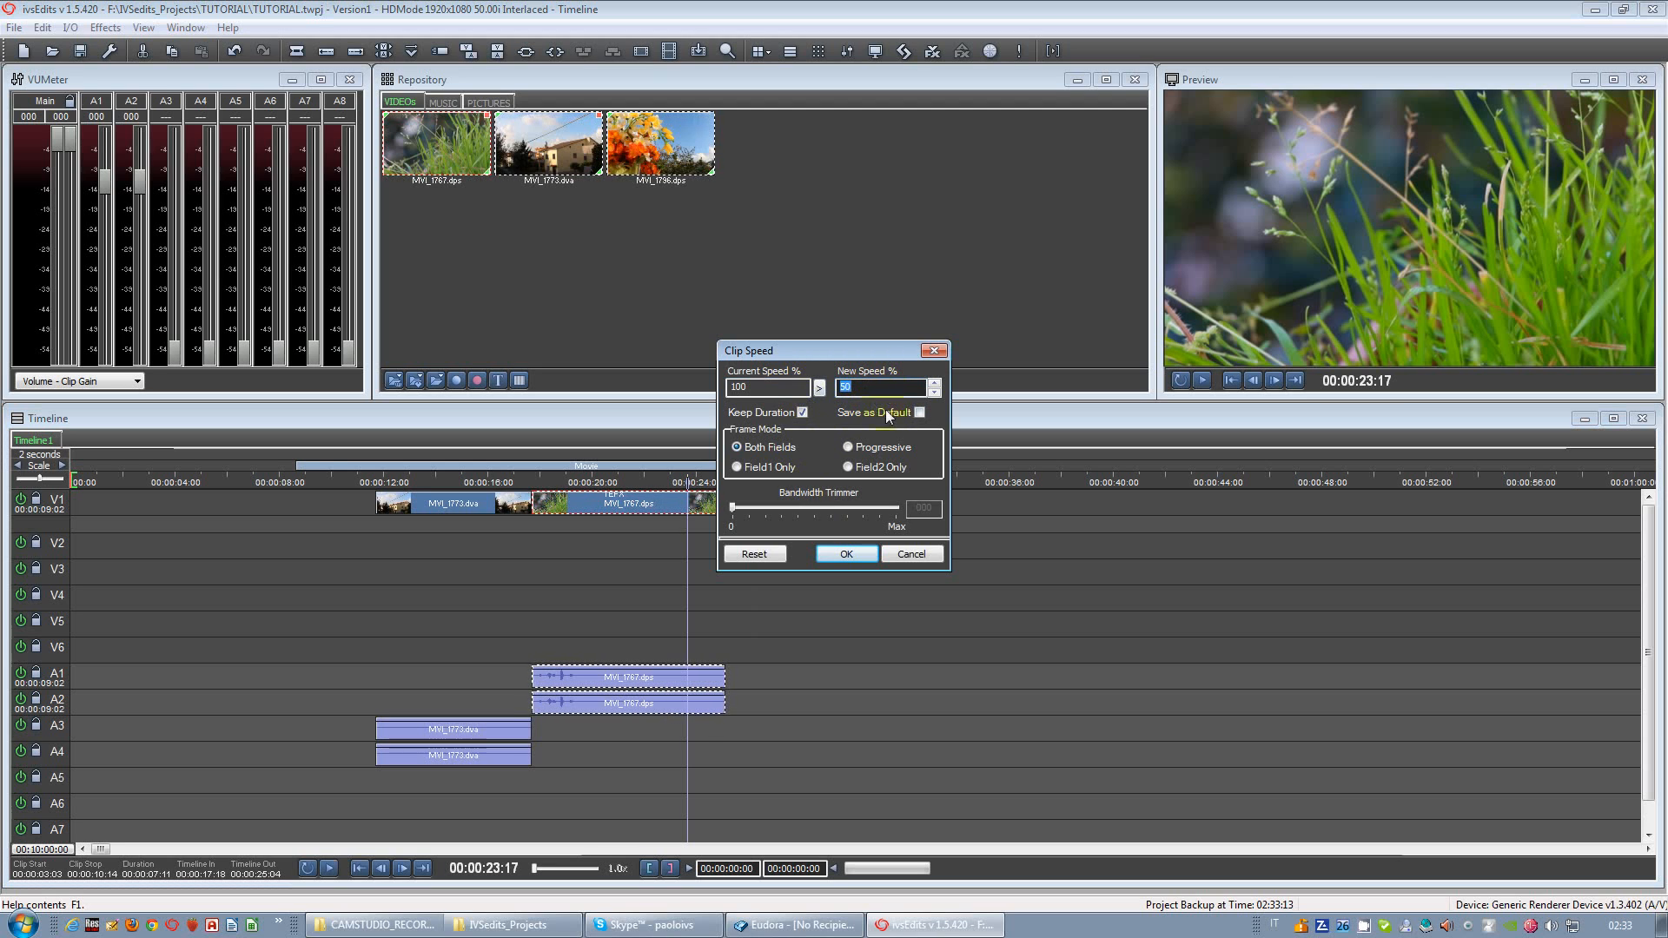
click(847, 556)
click(566, 547)
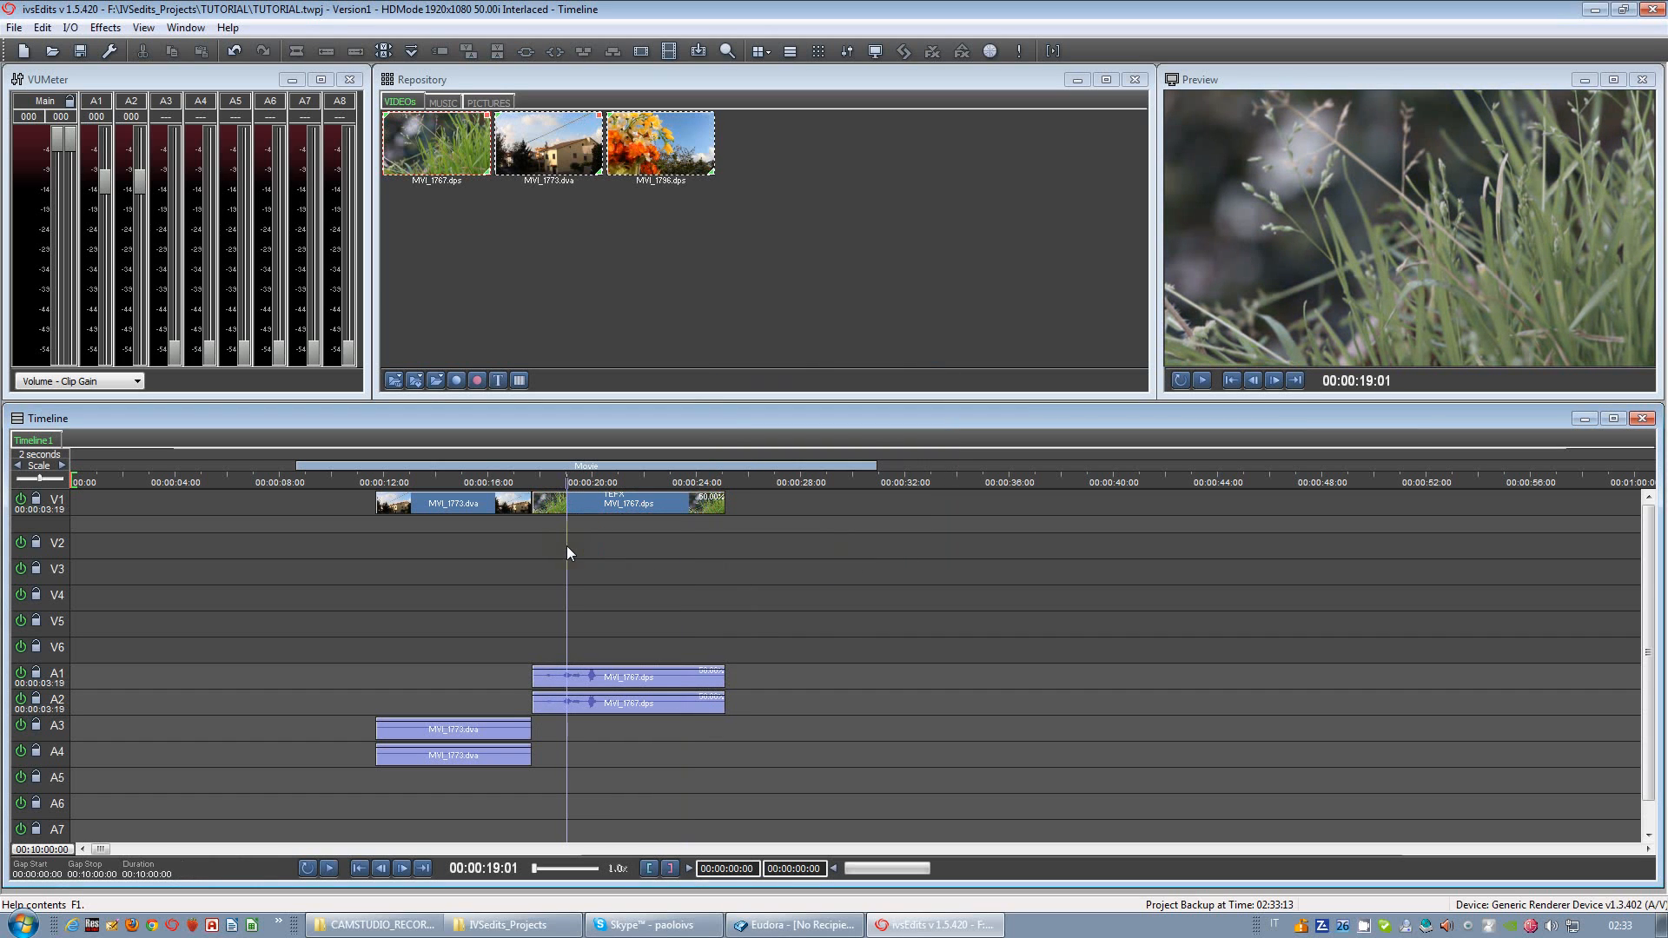
key(space)
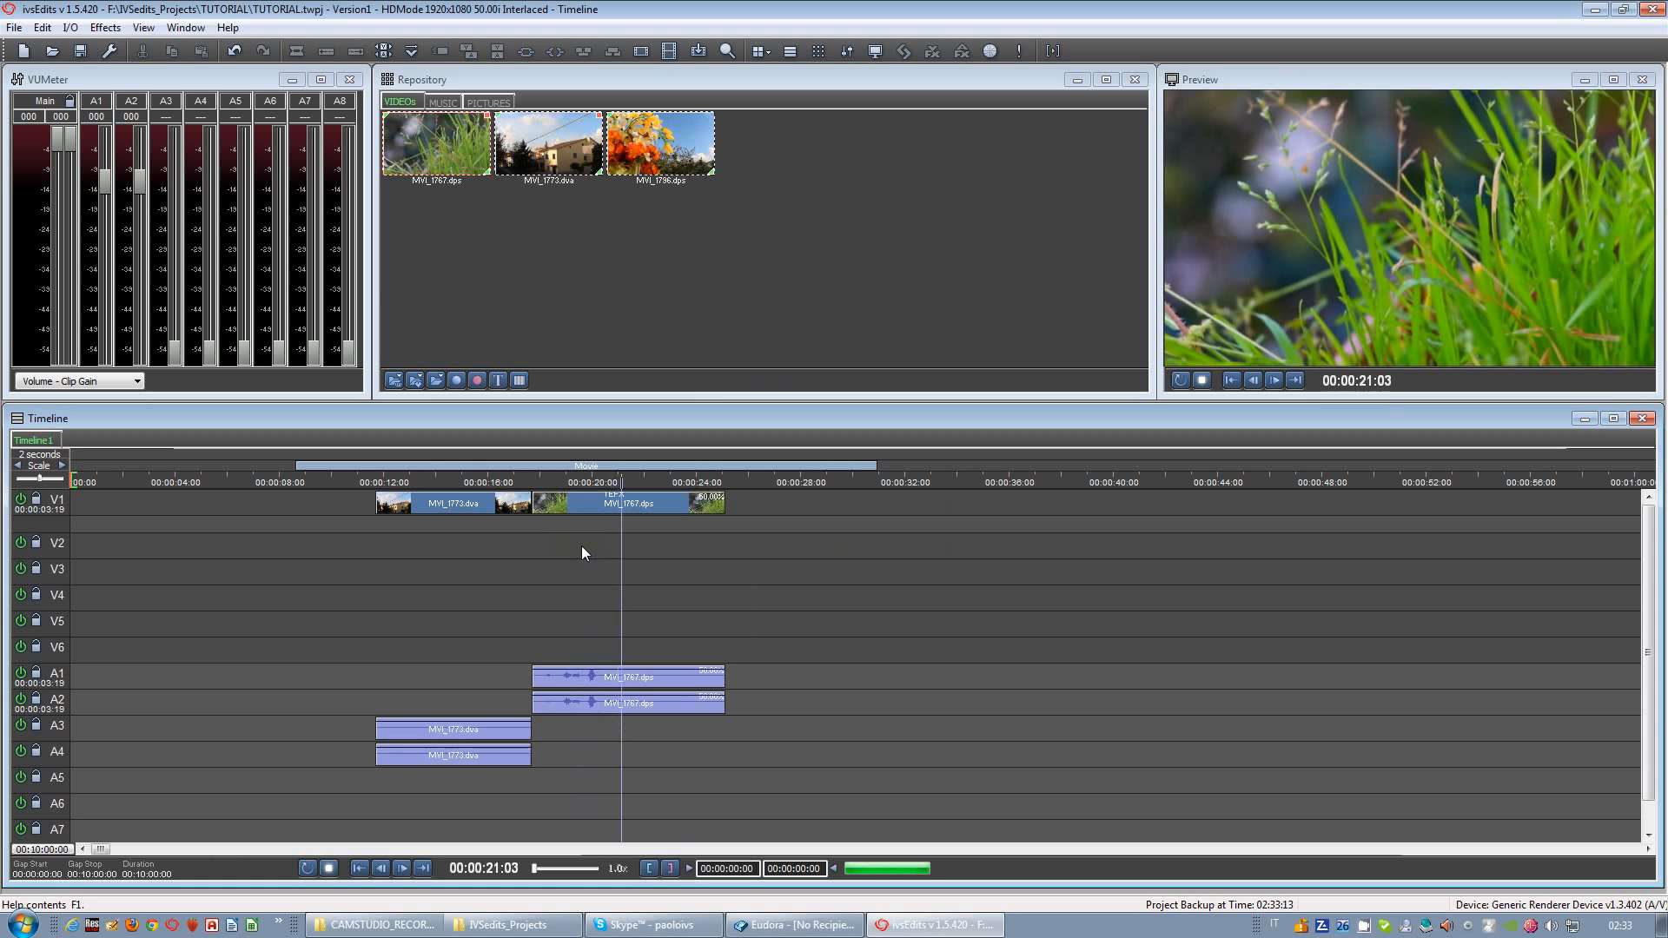
Step: Stop playback, make track V1 taller and inspect the speed label on MVI_1767.dps up close
key(space)
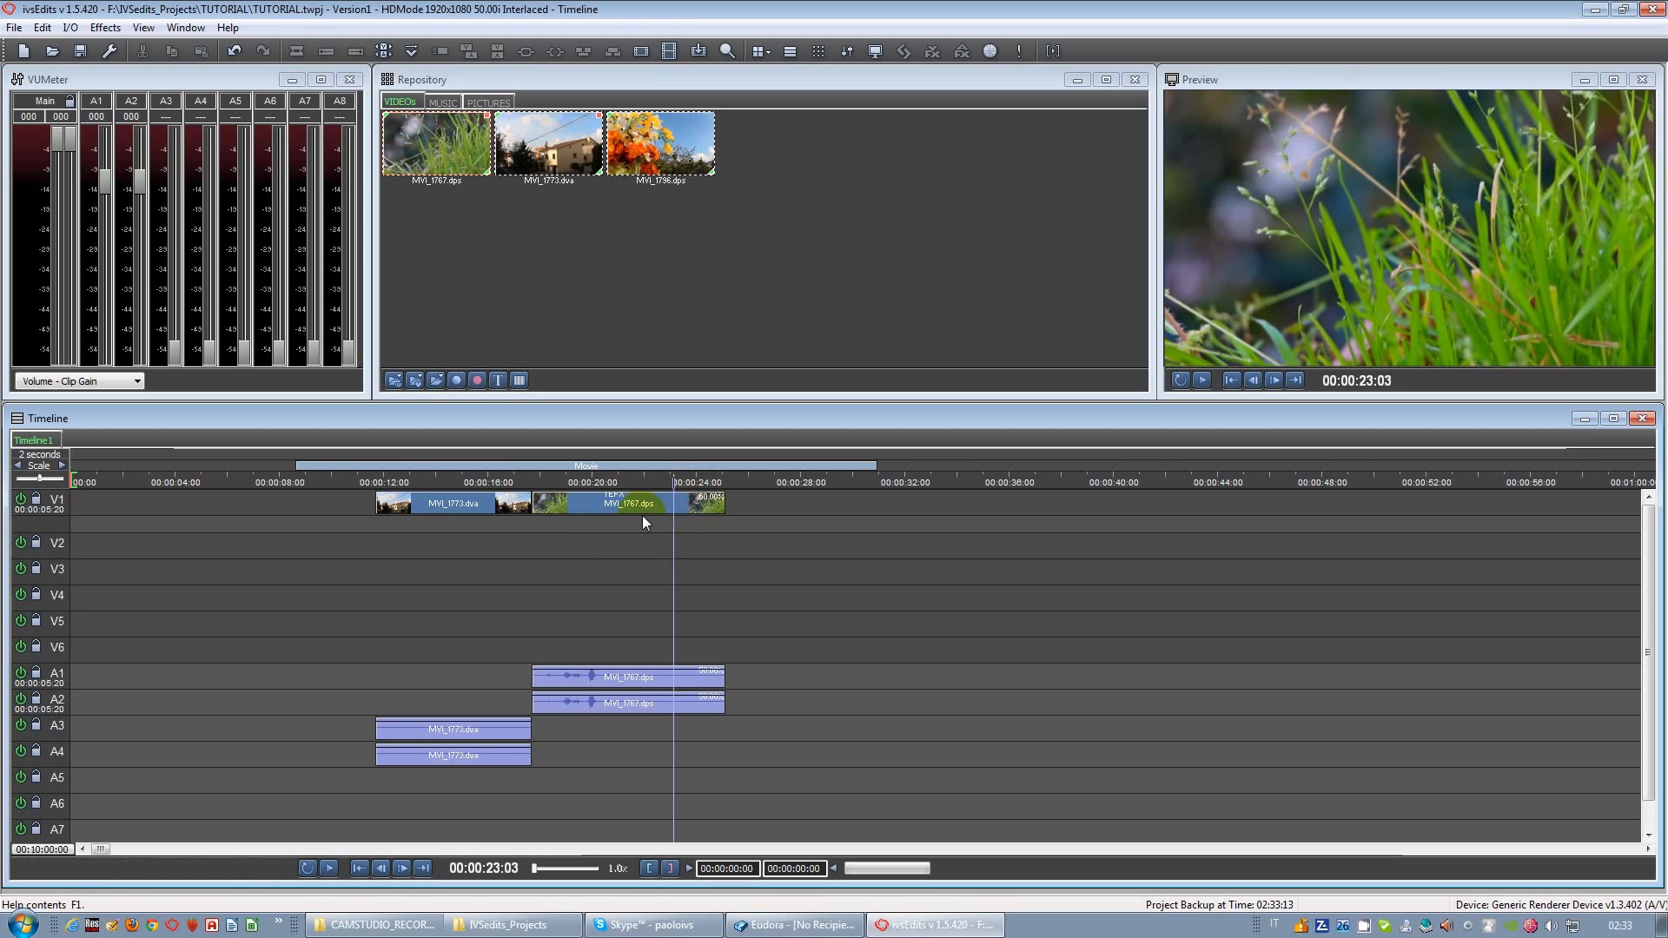
drag(51, 507, 60, 570)
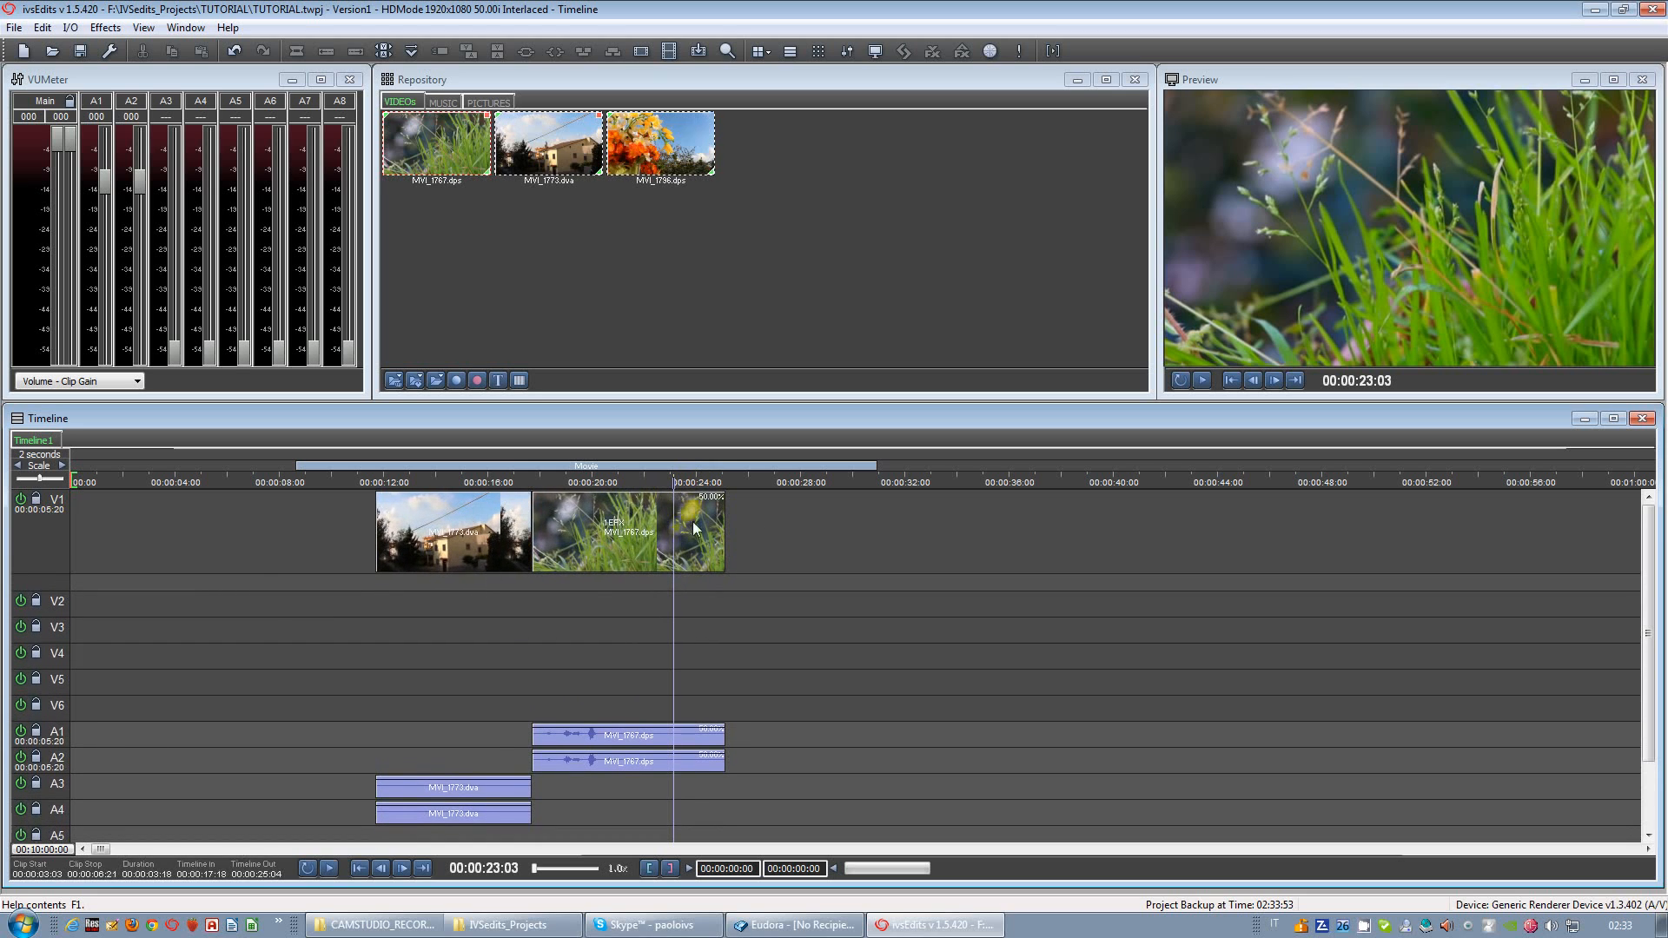
click(775, 548)
scroll(834, 549, up, 3)
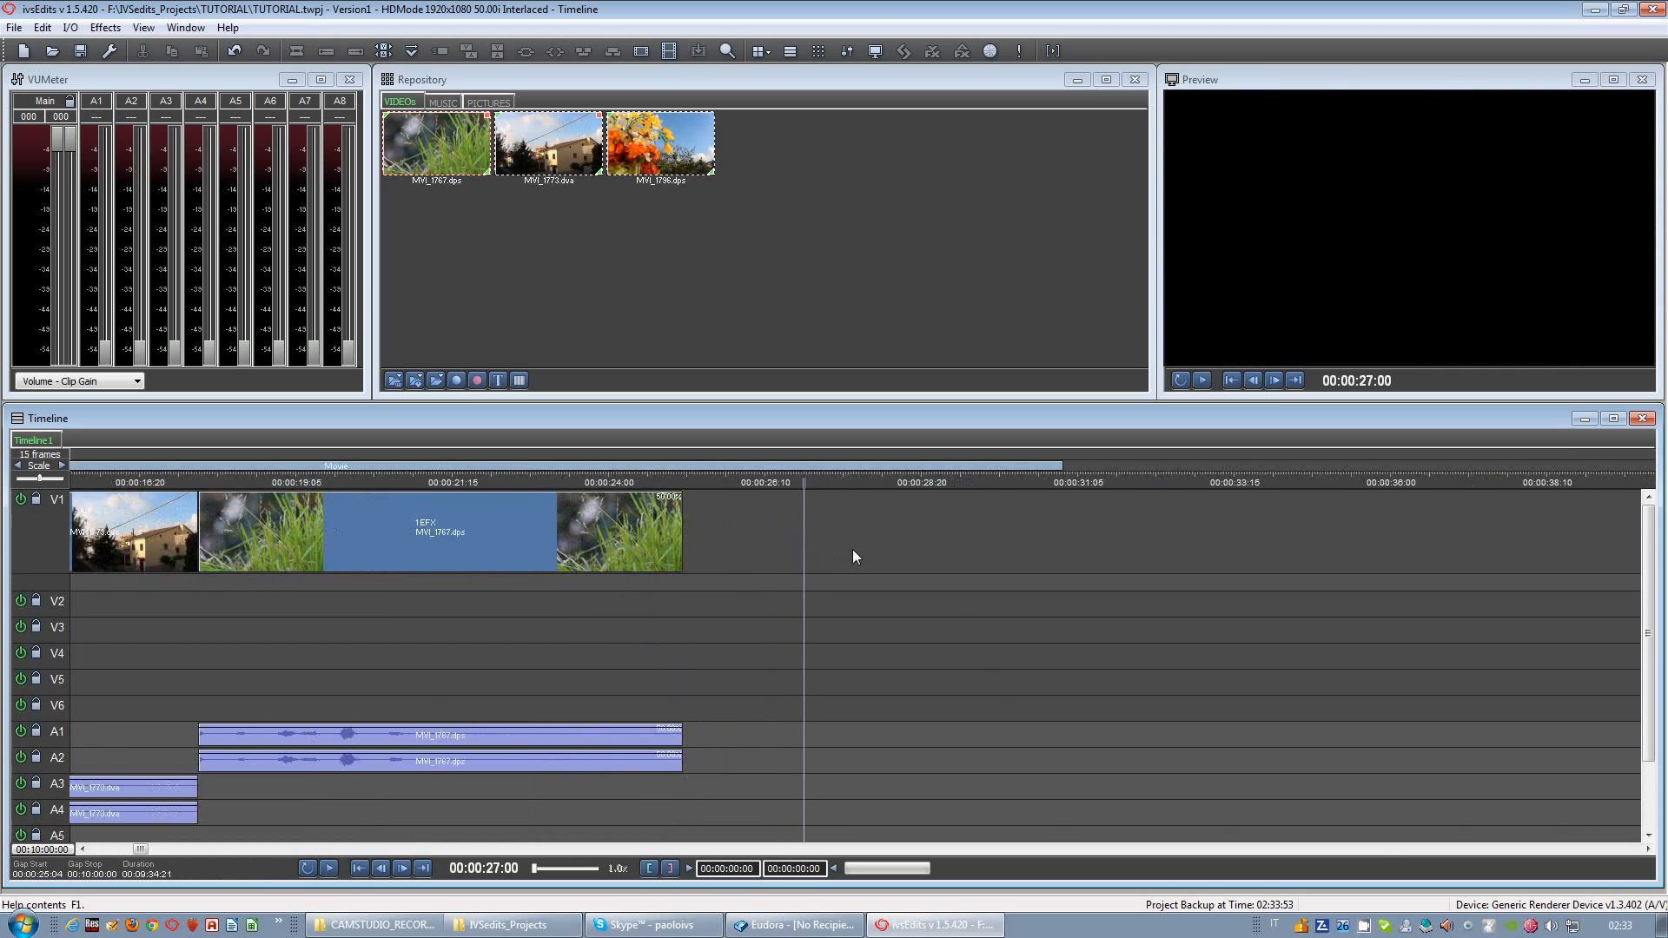
click(410, 547)
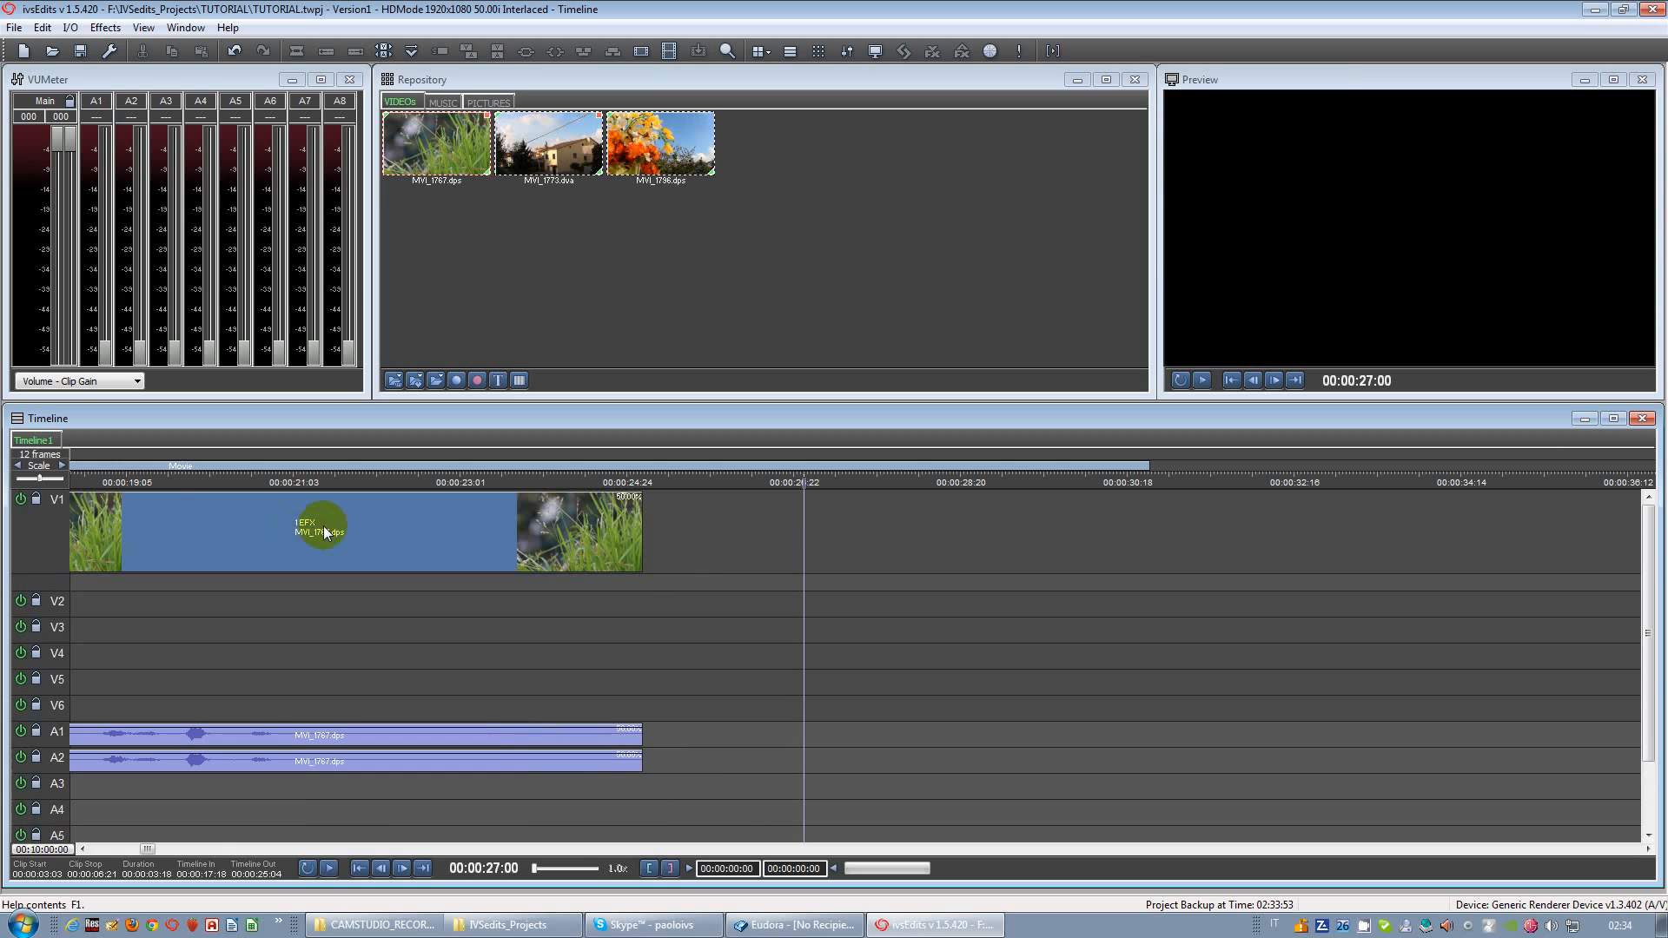
click(651, 492)
click(620, 497)
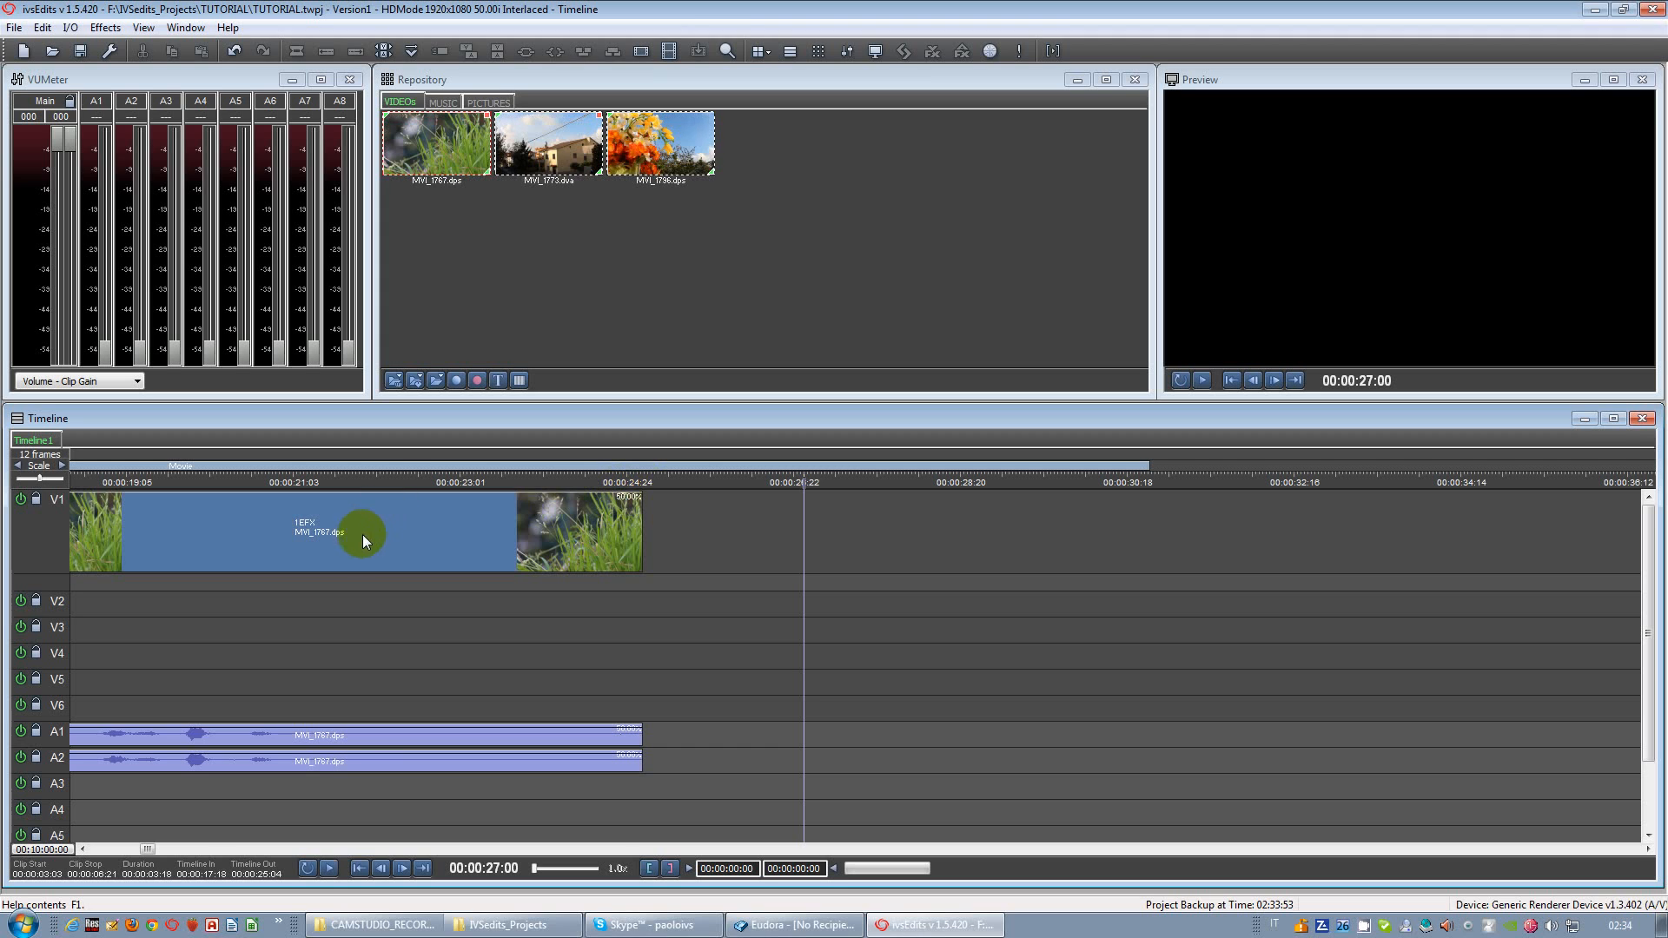
Step: Set the speed of MVI_1767.dps on V1 to 33% without keeping its duration, and save that speed as default
click(249, 535)
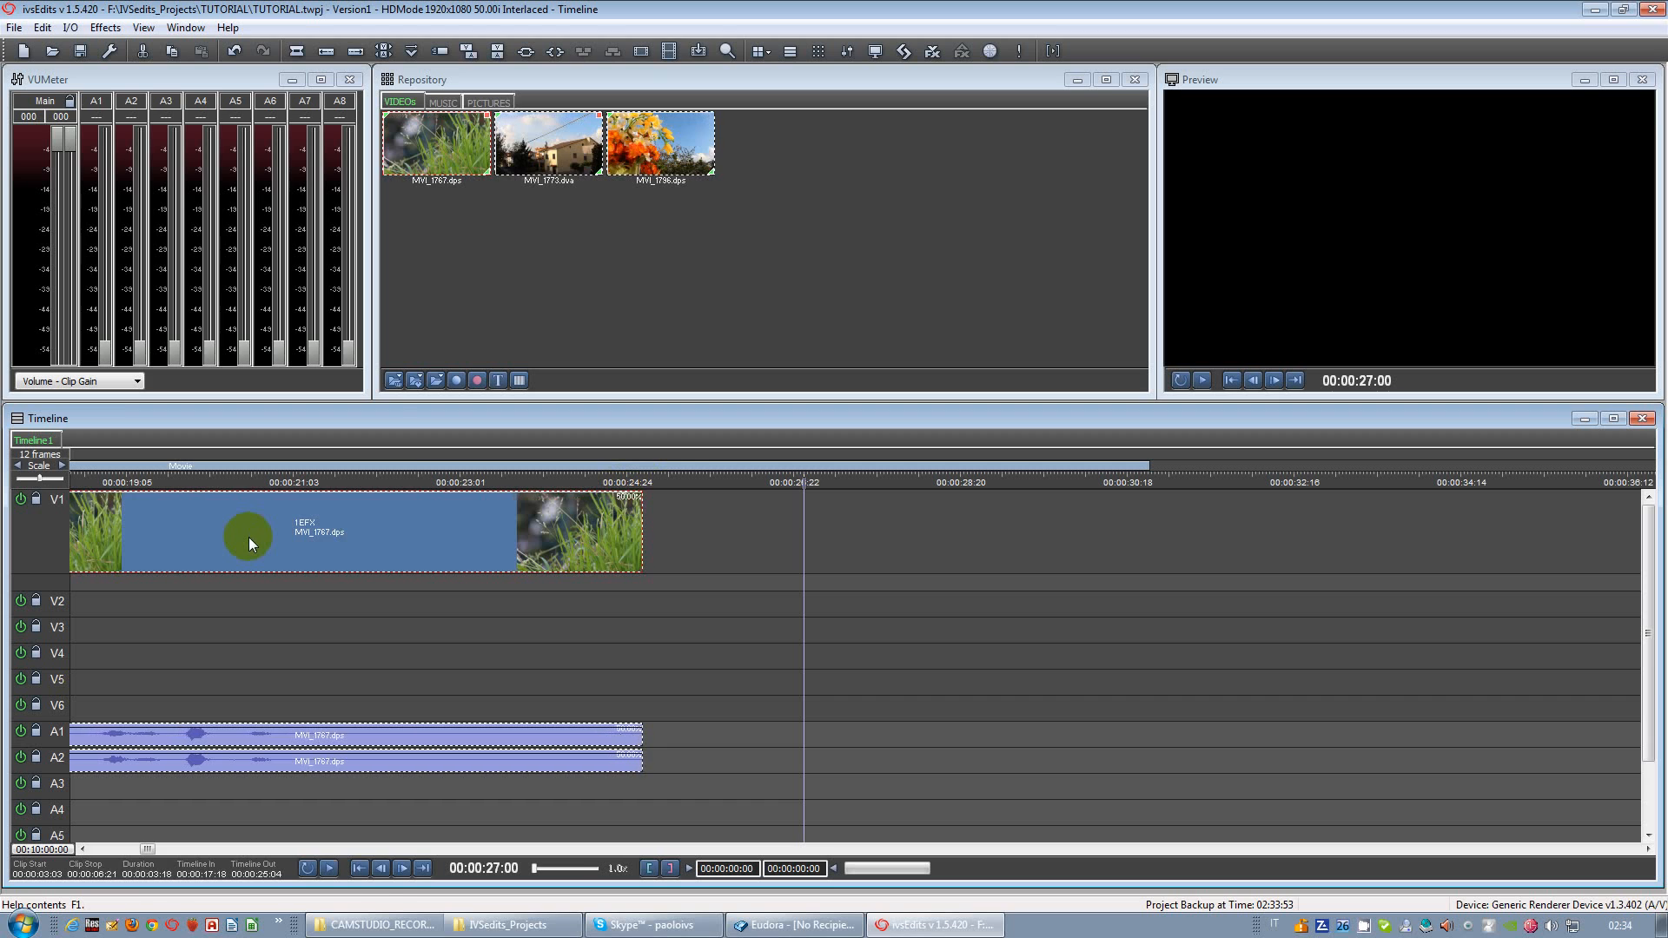
right_click(249, 537)
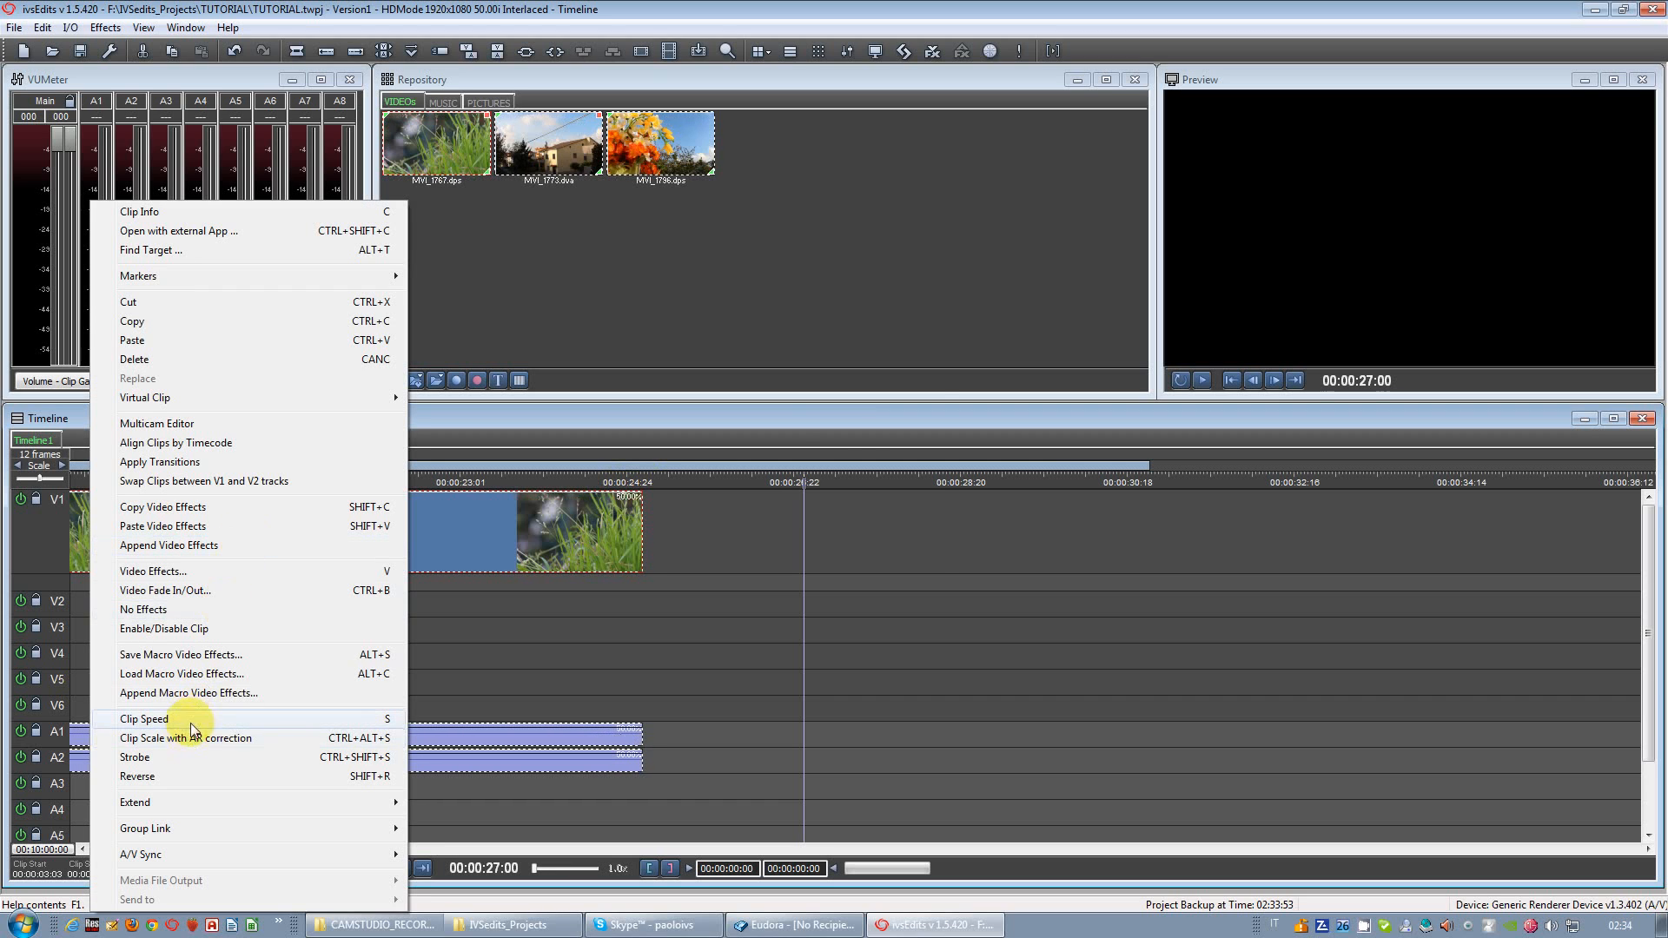
click(144, 719)
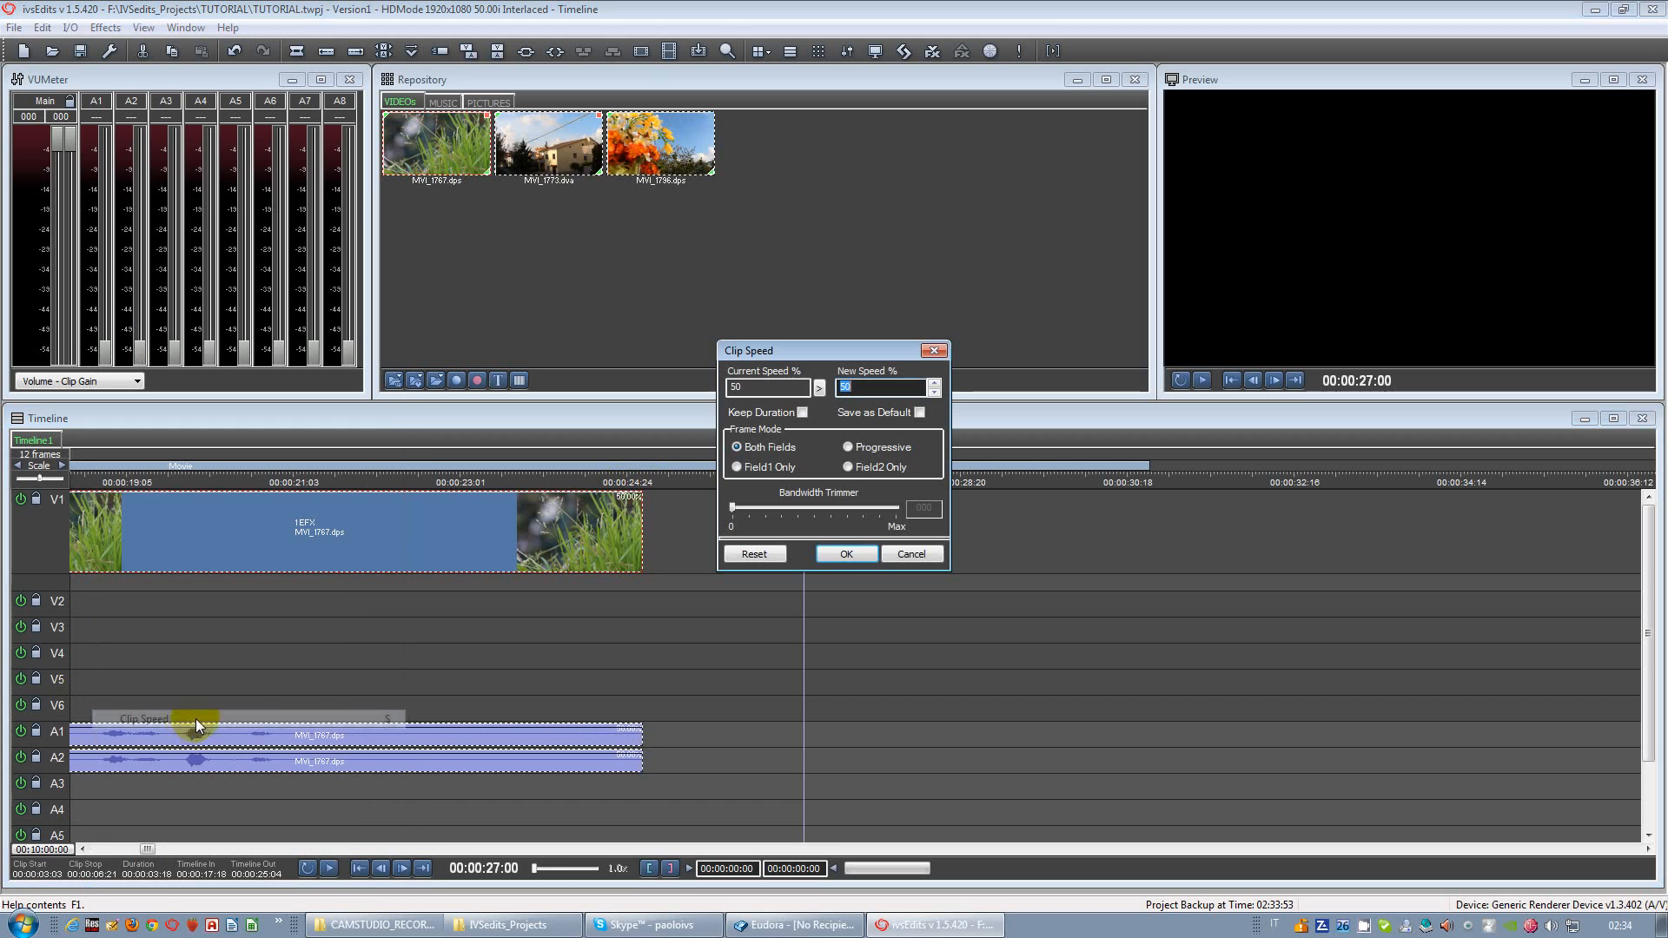
double_click(863, 388)
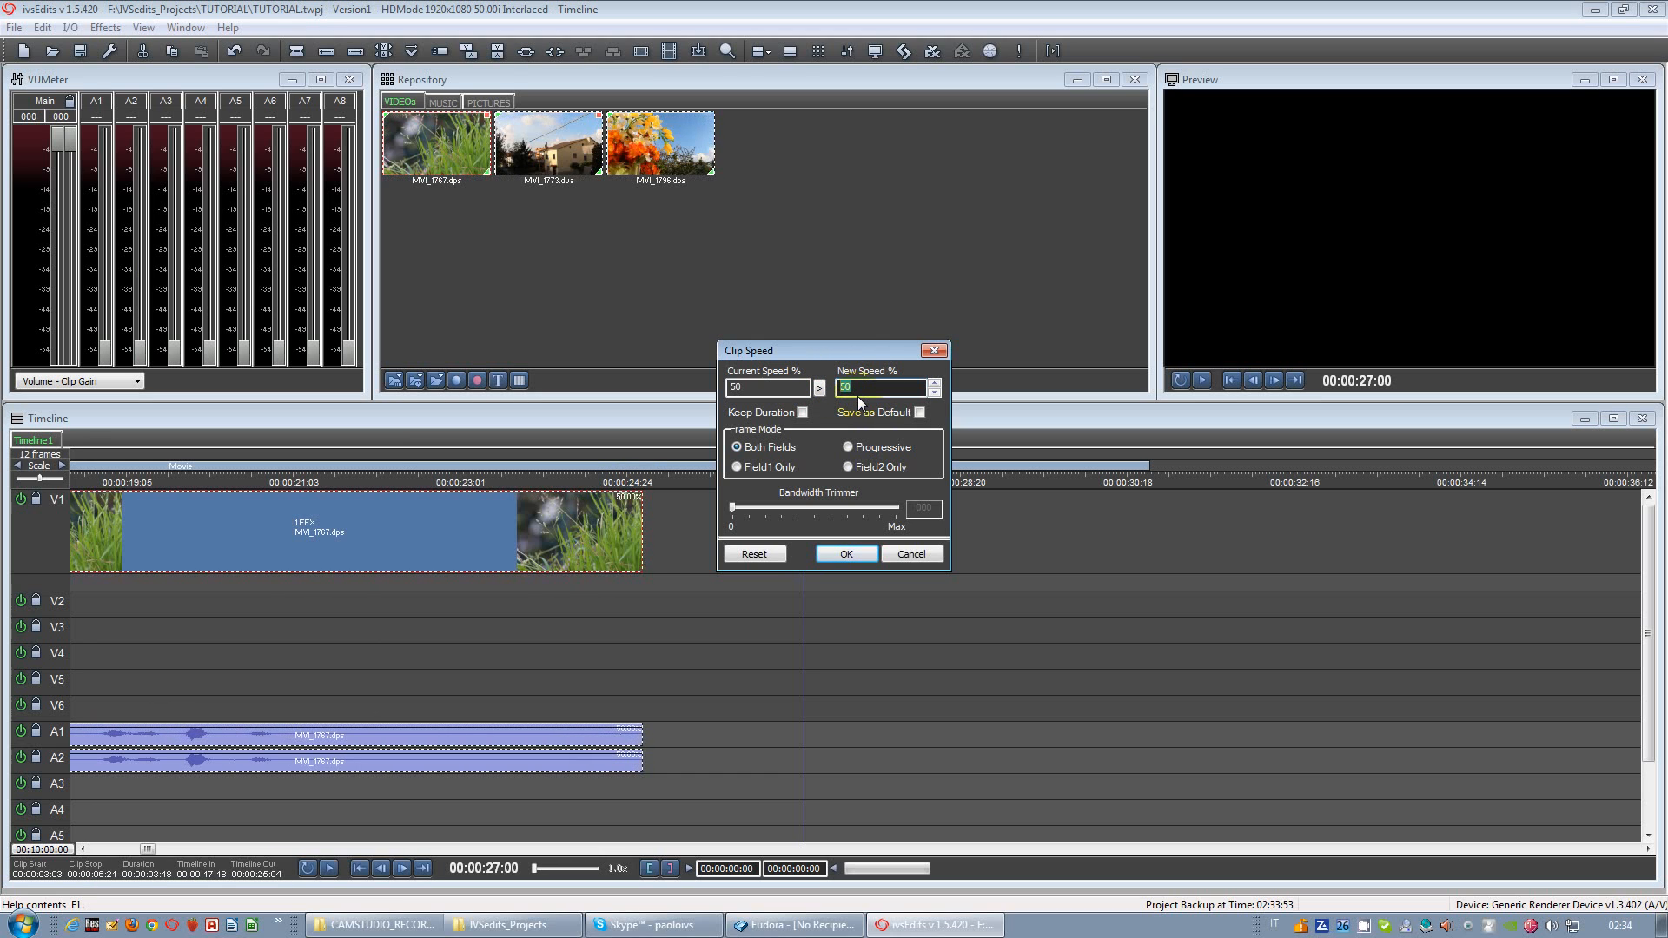
text(33)
click(919, 414)
click(803, 412)
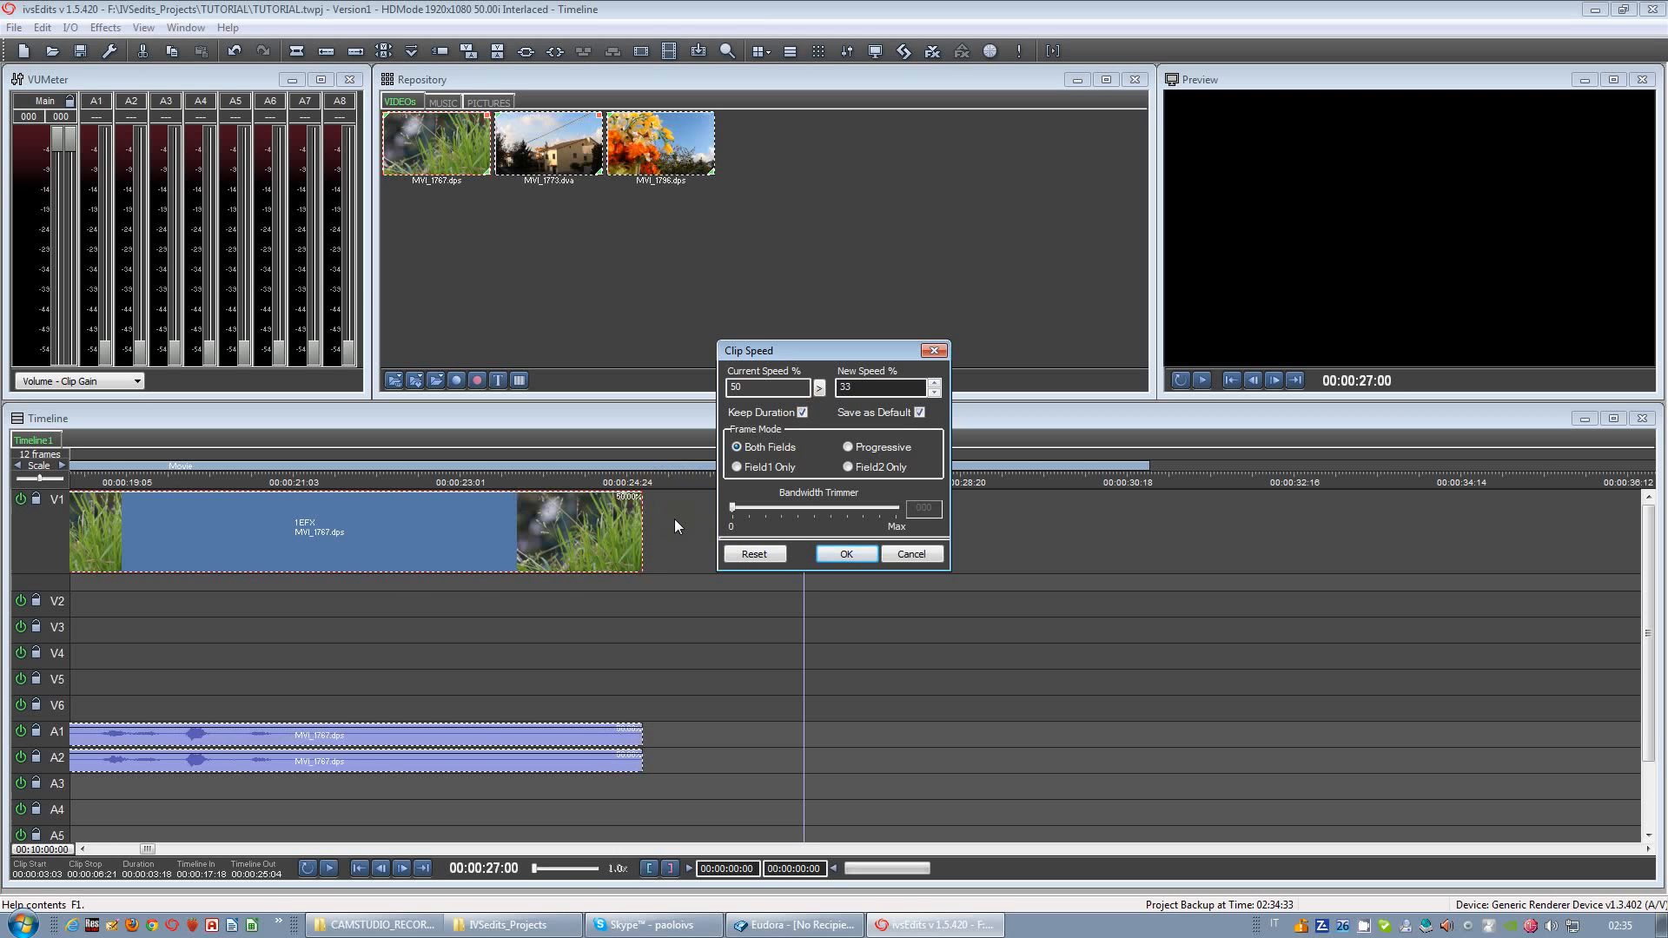
click(801, 413)
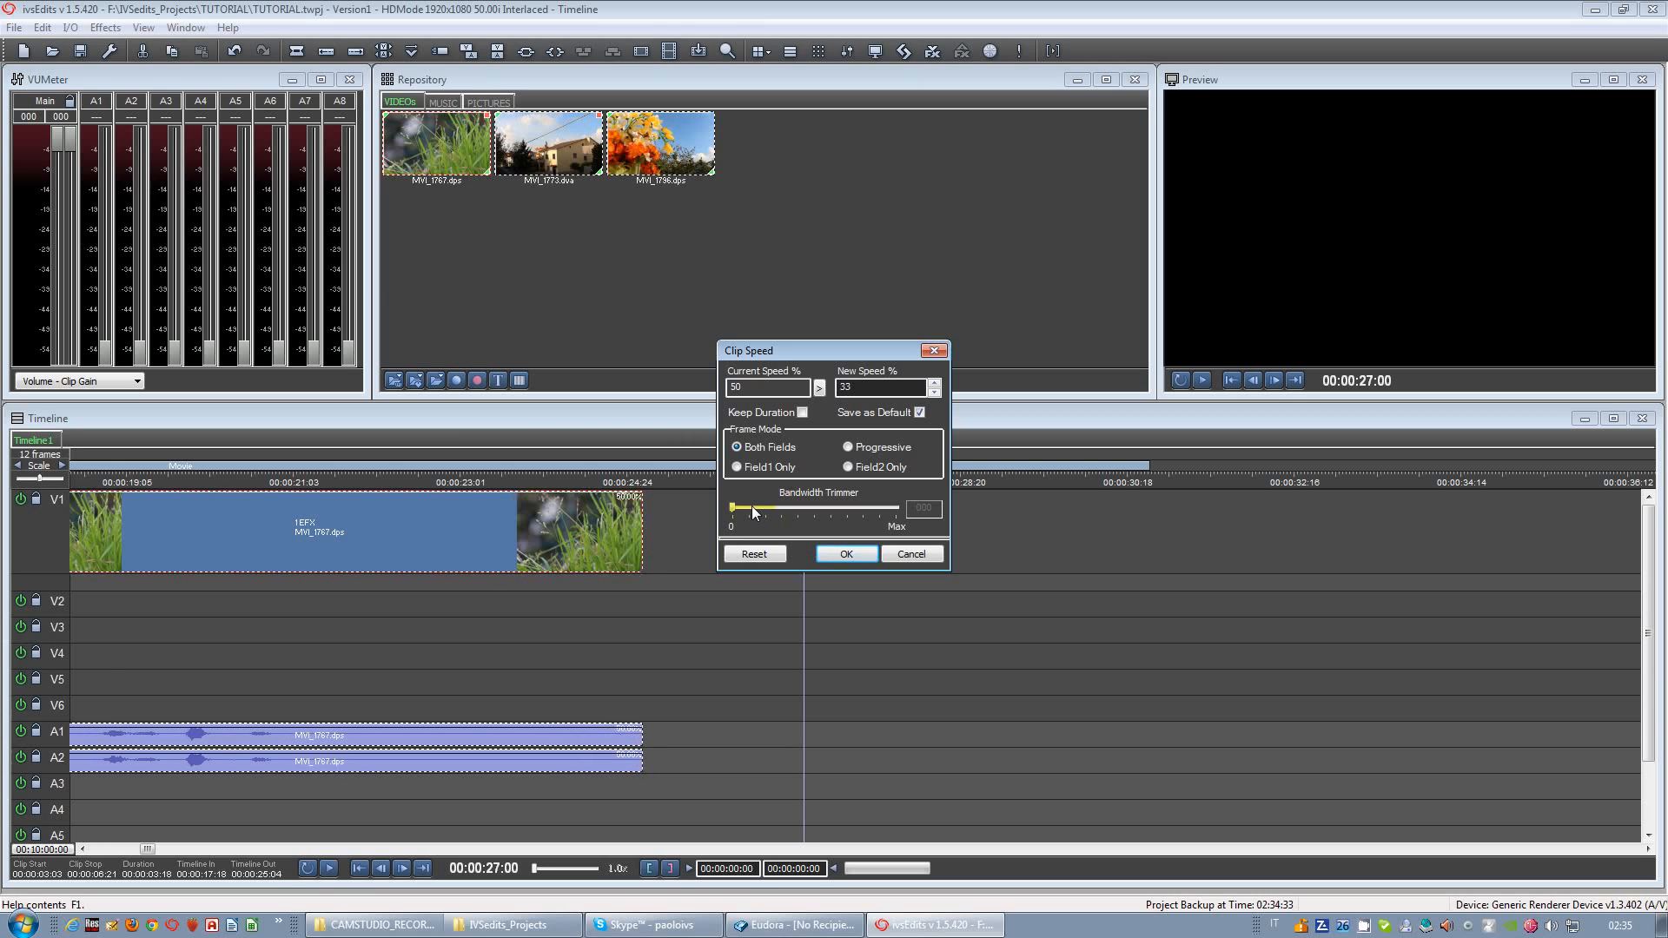
mouse_move(733, 507)
mouse_down()
mouse_move(869, 514)
mouse_move(734, 510)
mouse_up()
click(847, 555)
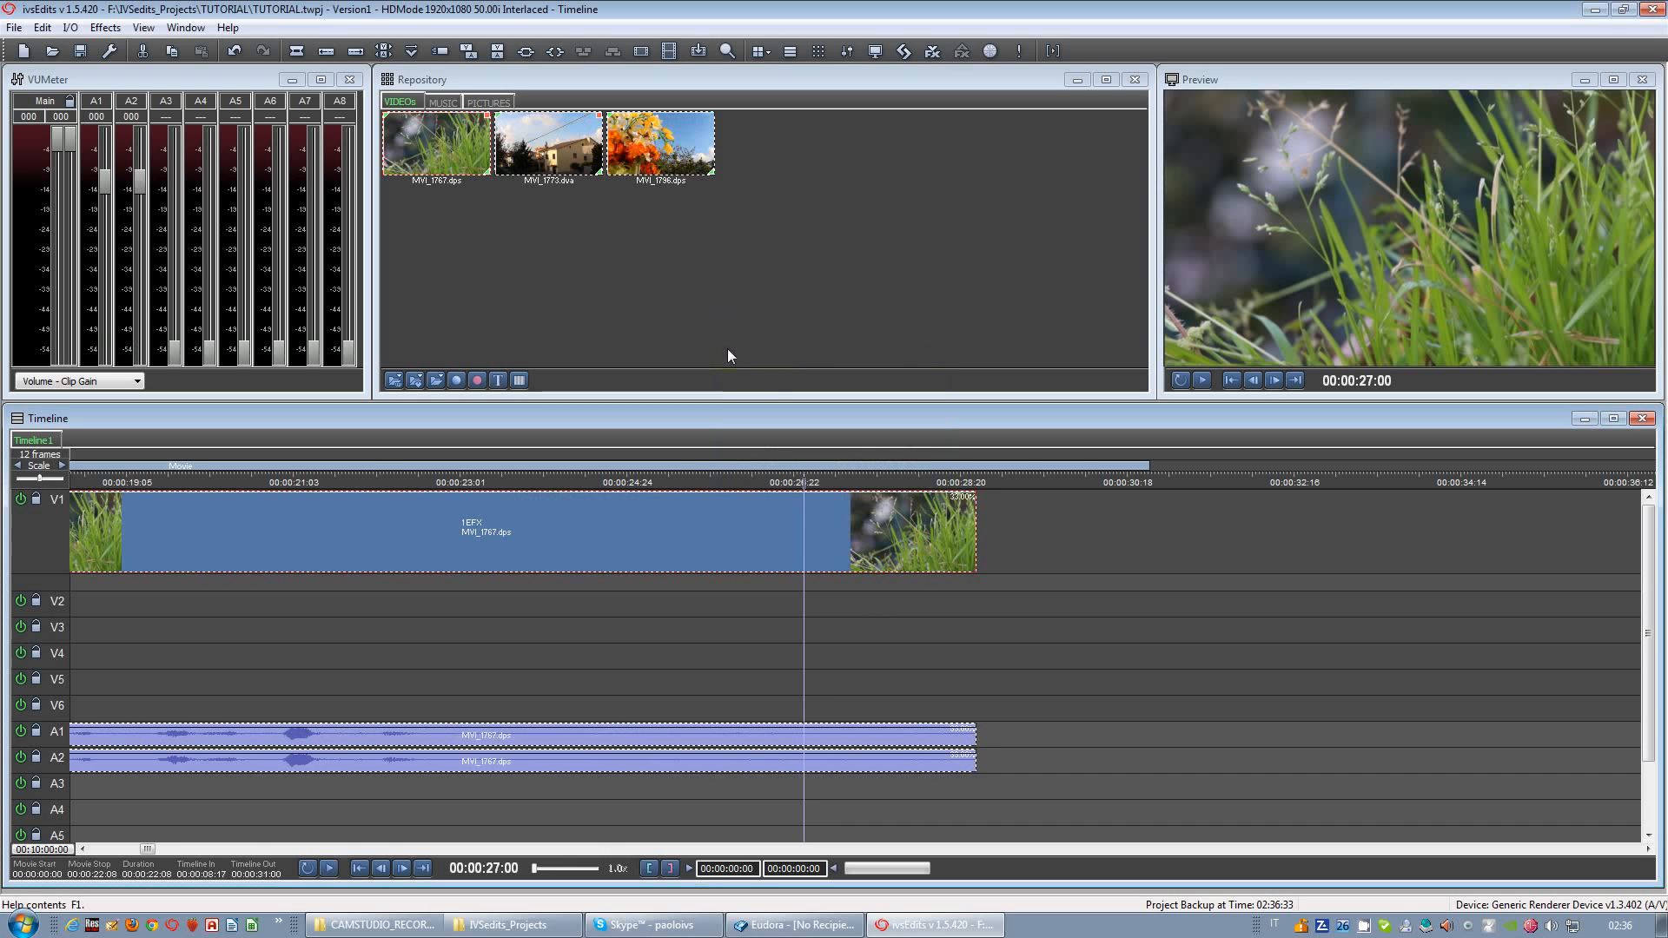
Step: Add all three repository videos to track V1 beyond the existing clips, starting at 00:00:33:12
click(1100, 602)
scroll(1027, 605, down, 3)
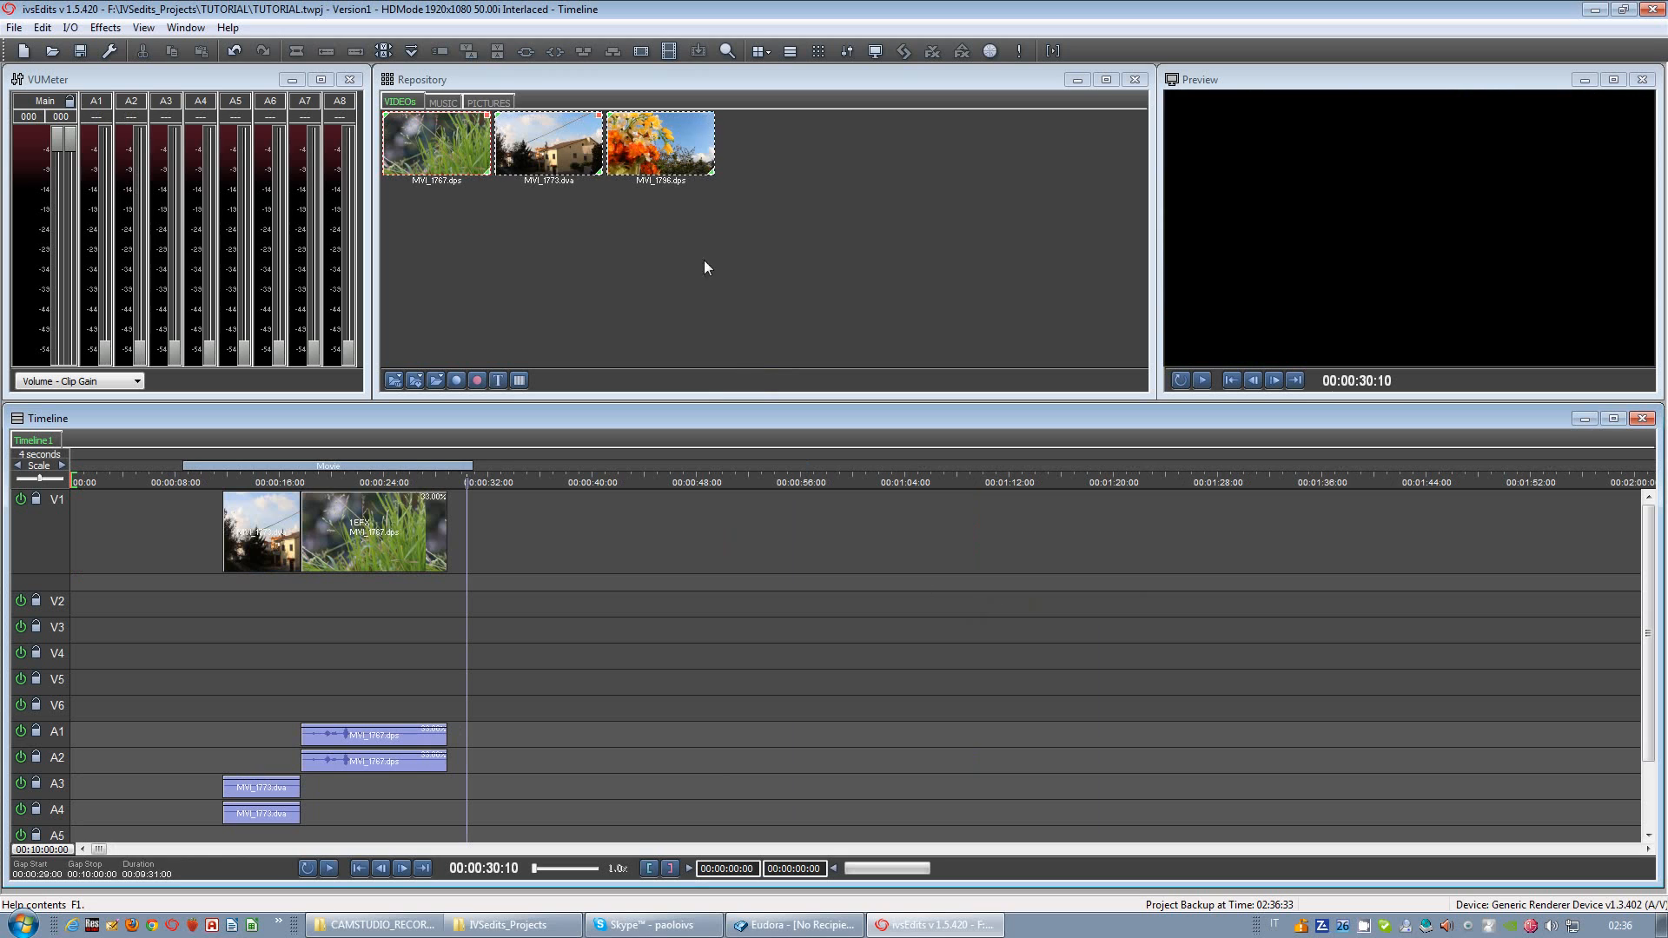
drag(646, 134, 507, 538)
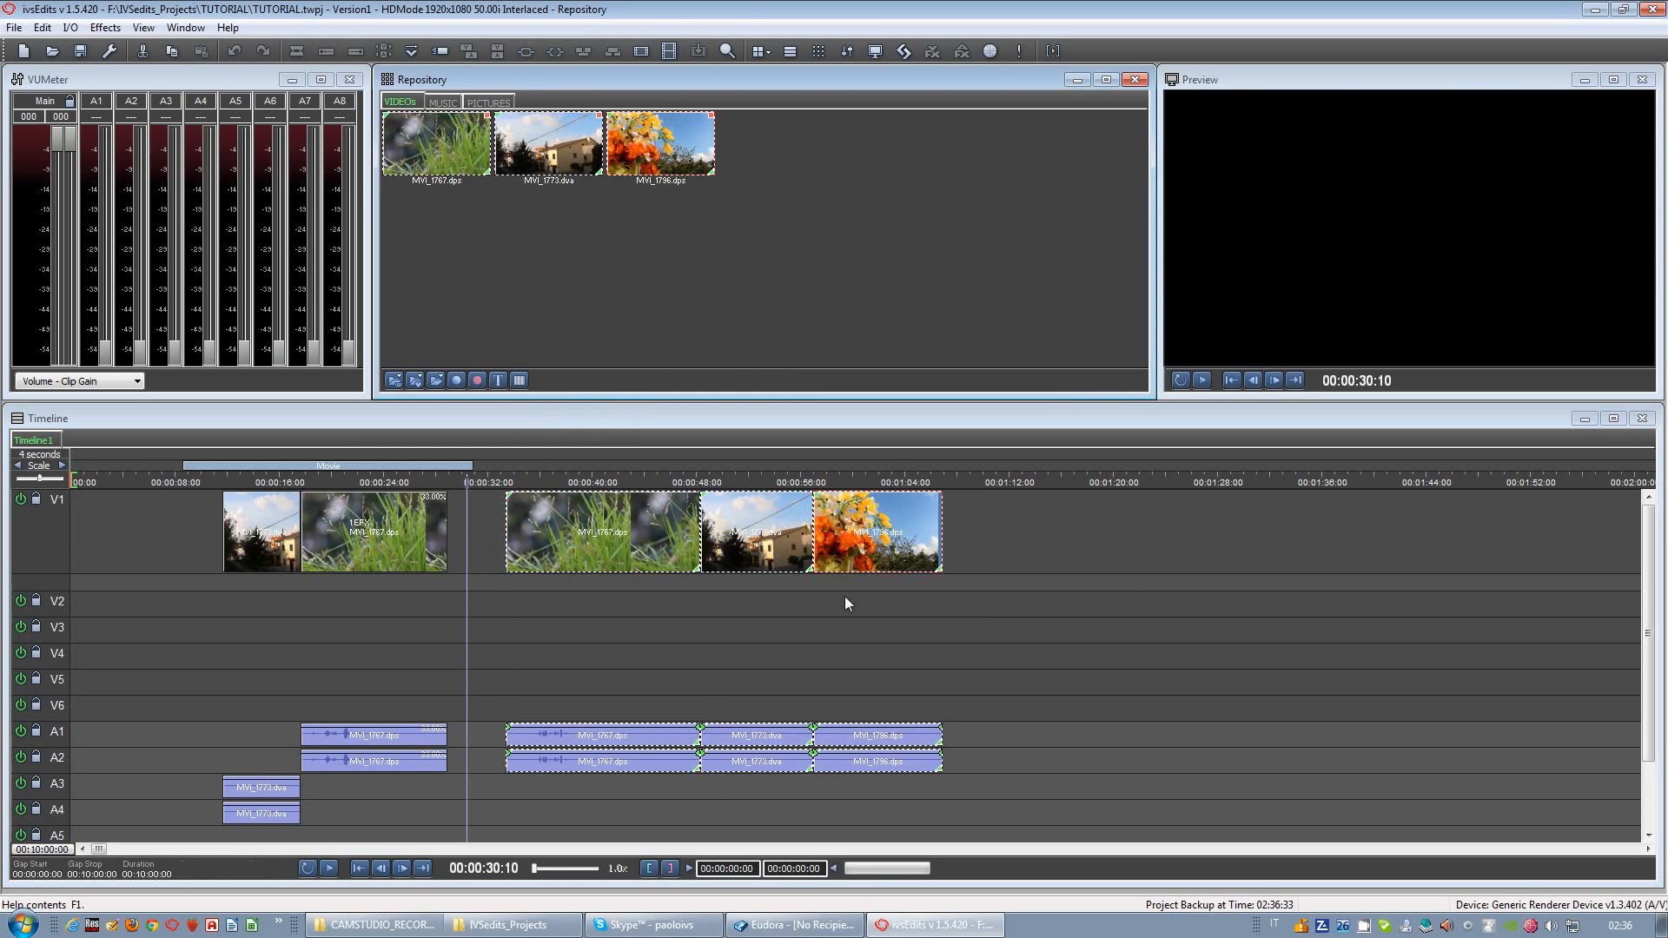
click(877, 589)
click(931, 596)
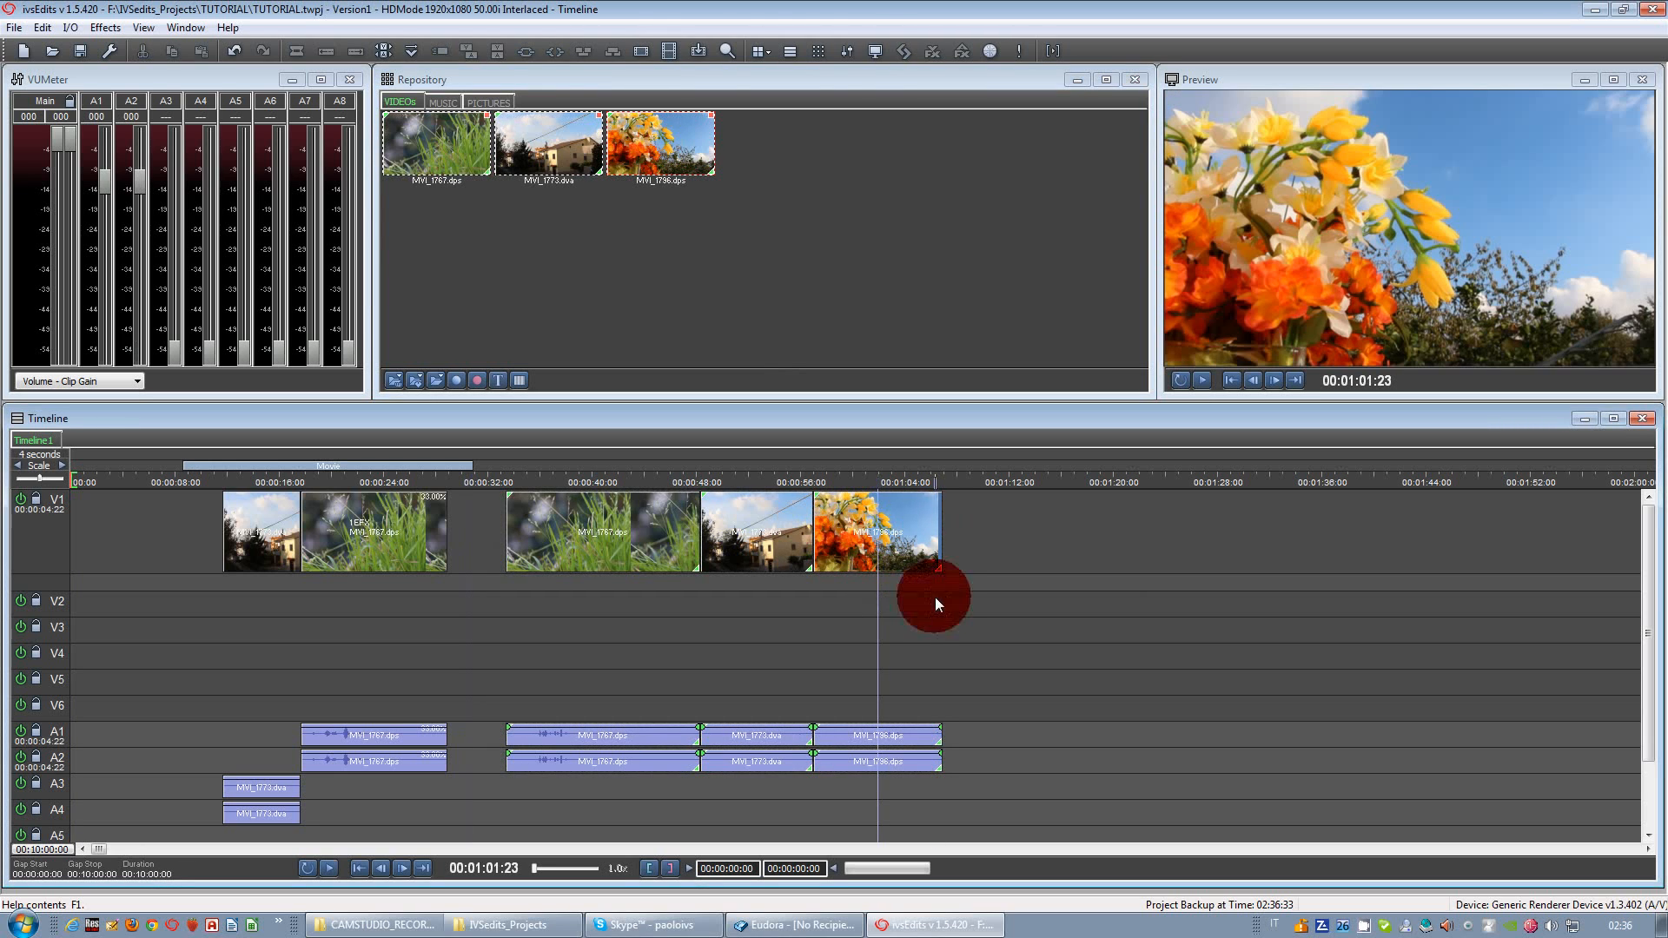
Step: Delete the newly added MVI_1767.dps and MVI_1773.dva, and move MVI_1796.dps against the end of the slowed clip
drag(980, 487, 747, 583)
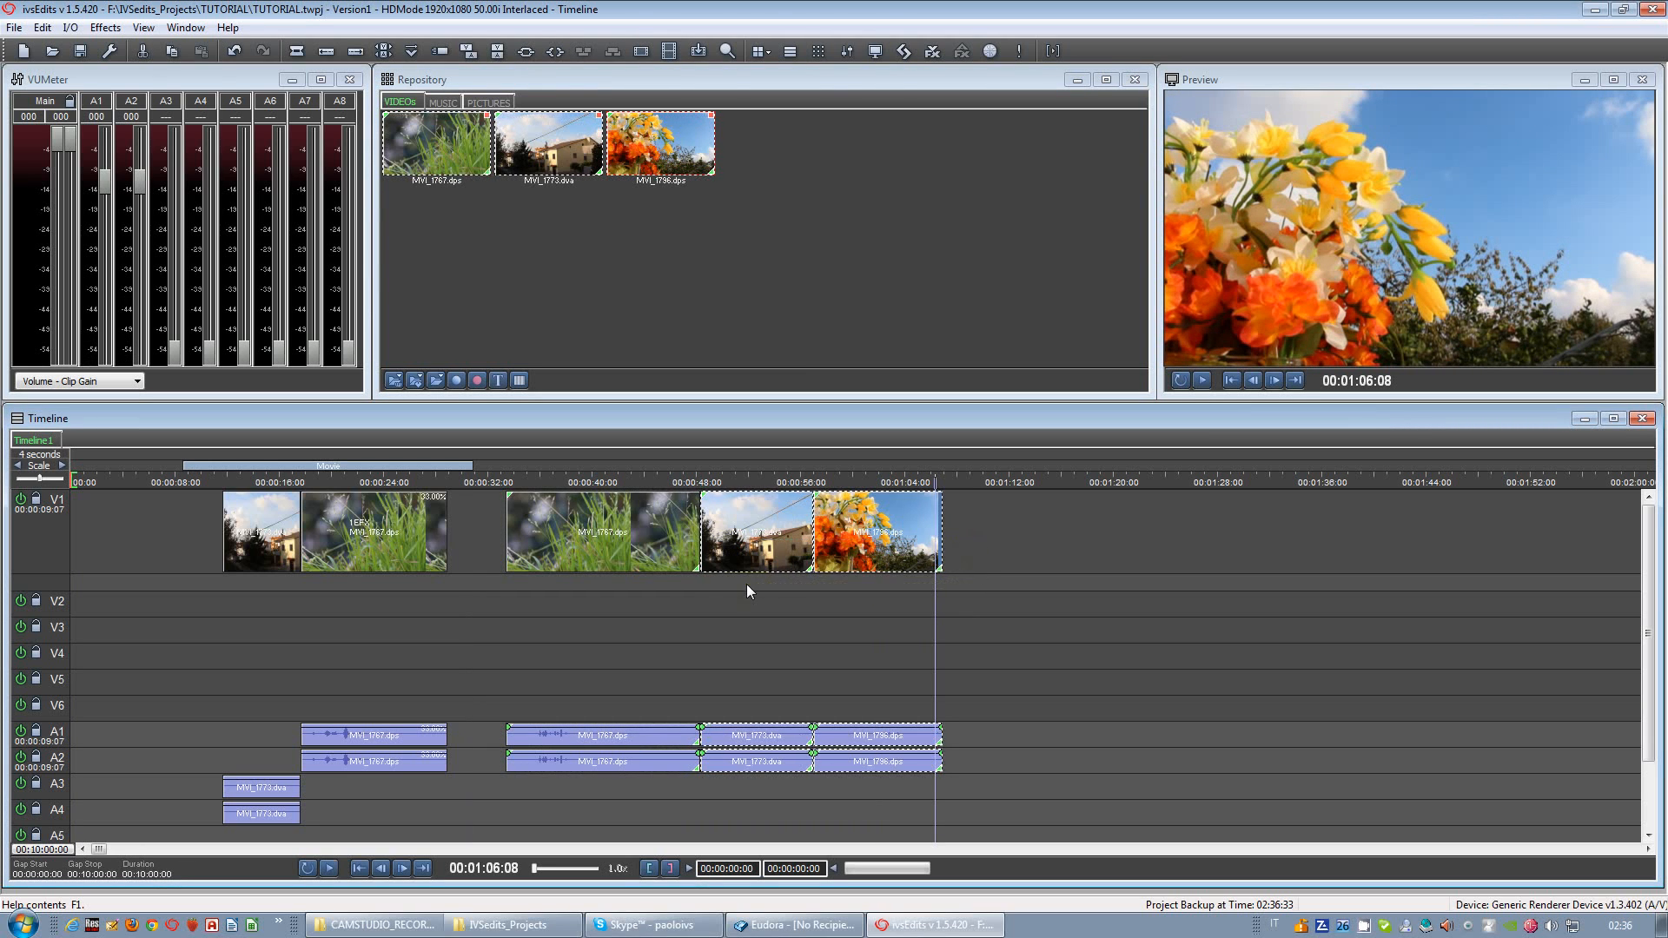
click(674, 538)
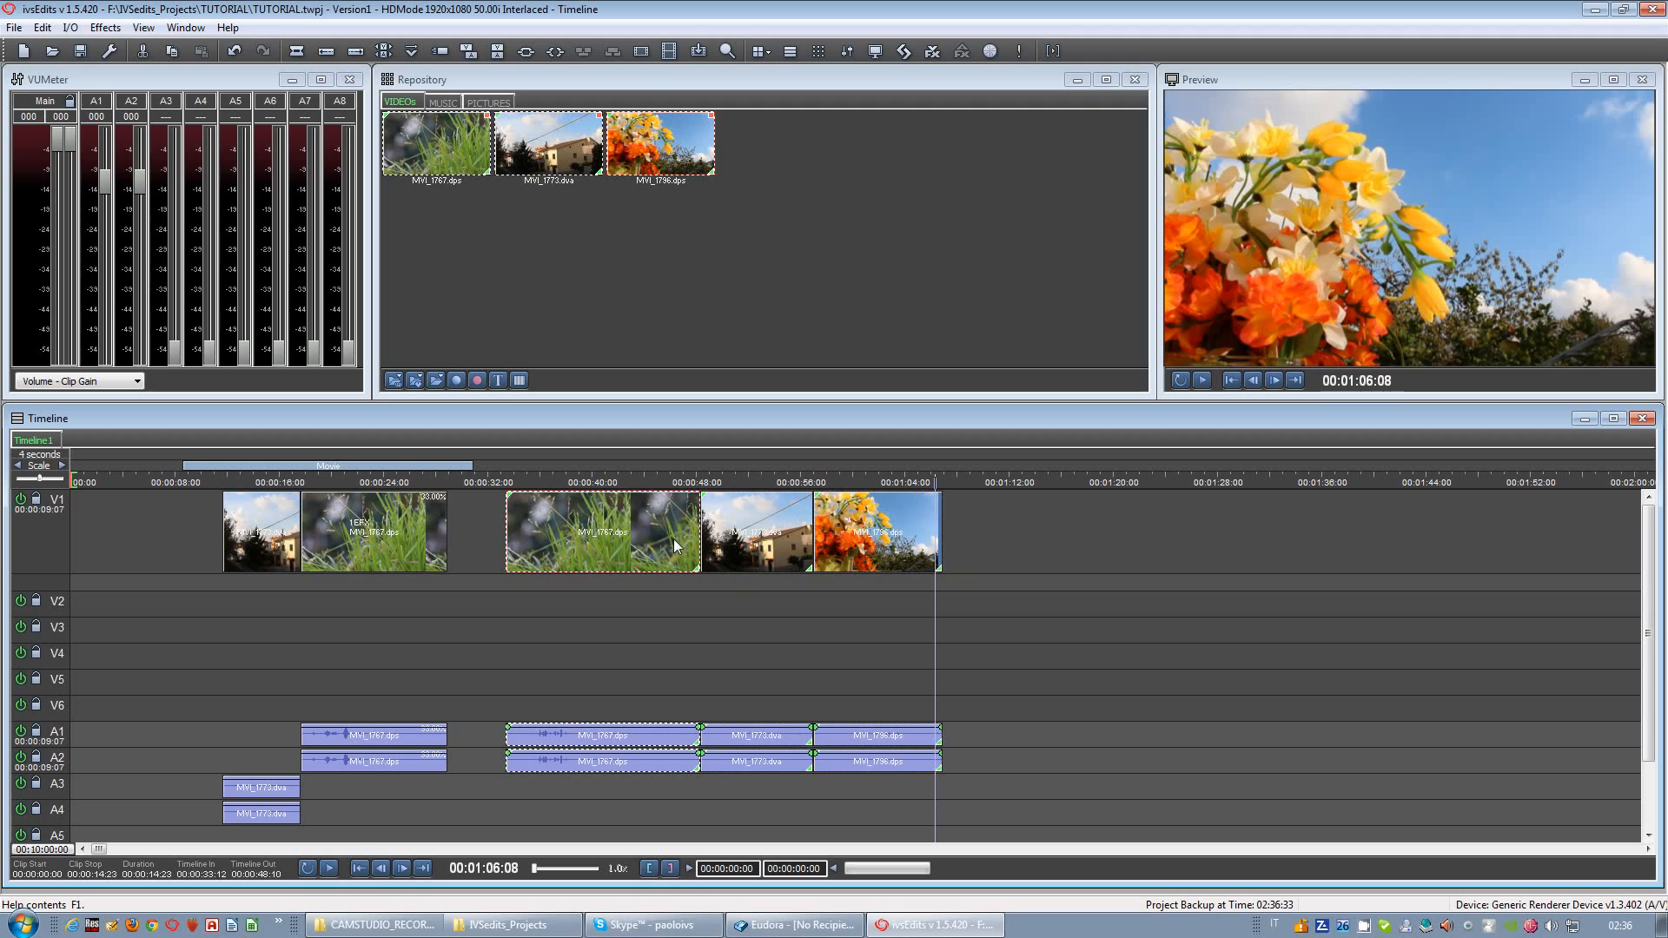
key(Delete)
click(749, 538)
key(Delete)
drag(841, 524, 477, 508)
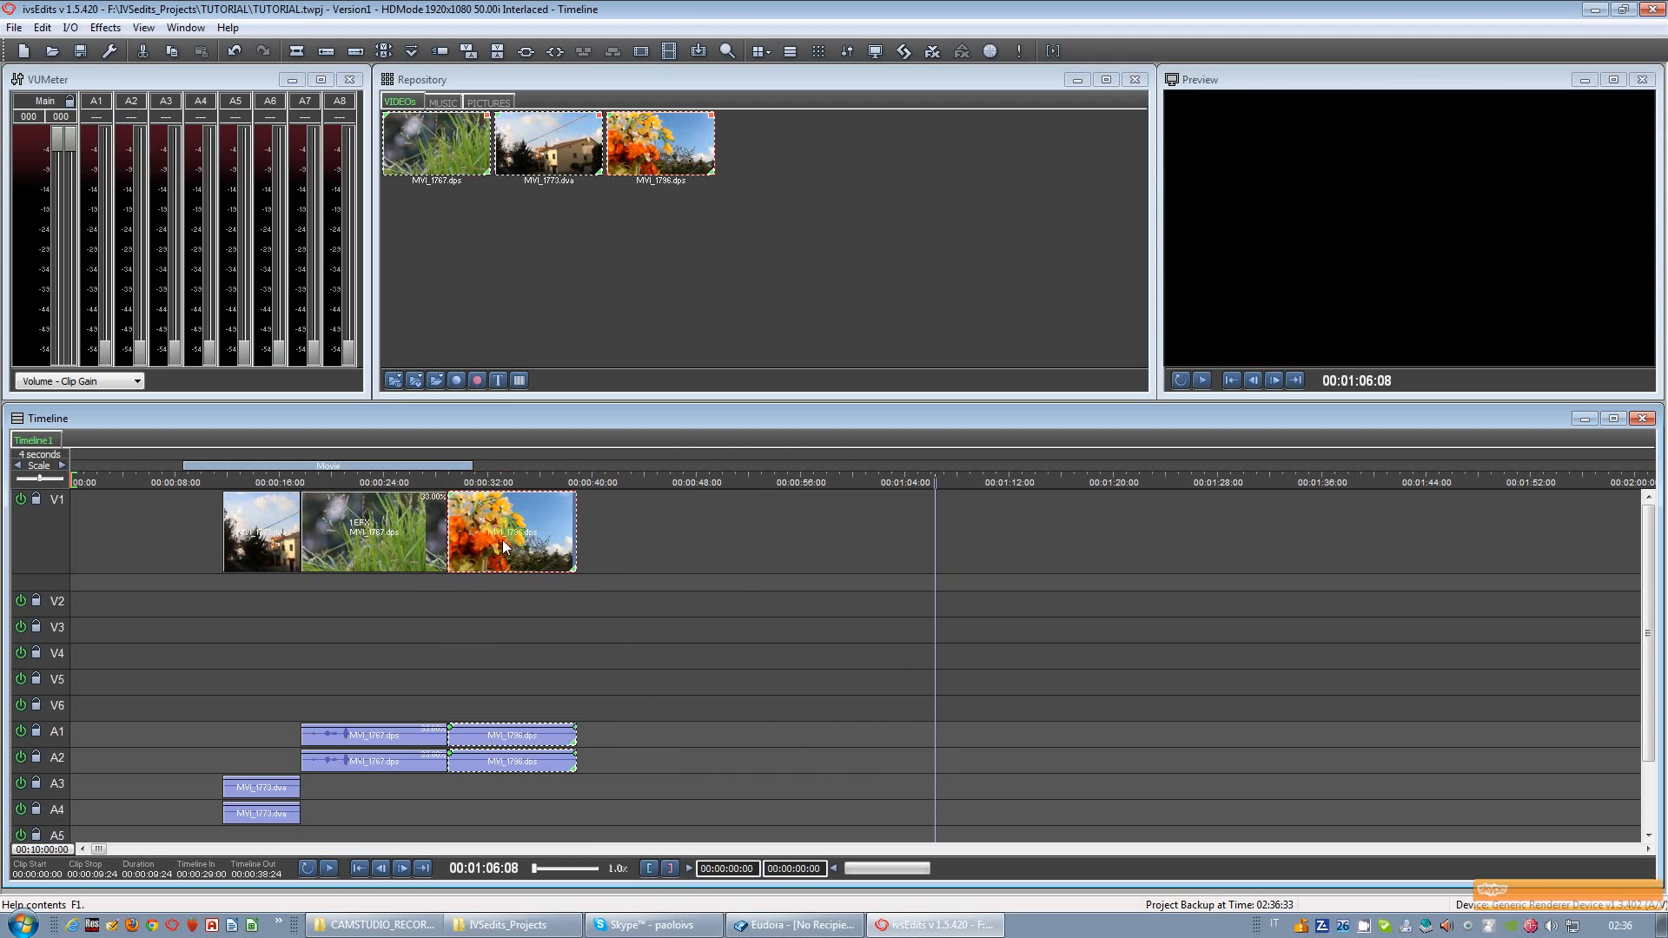
Step: Apply the default 33% speed to MVI_1796.dps and scrub through the slowed clip
right_click(502, 535)
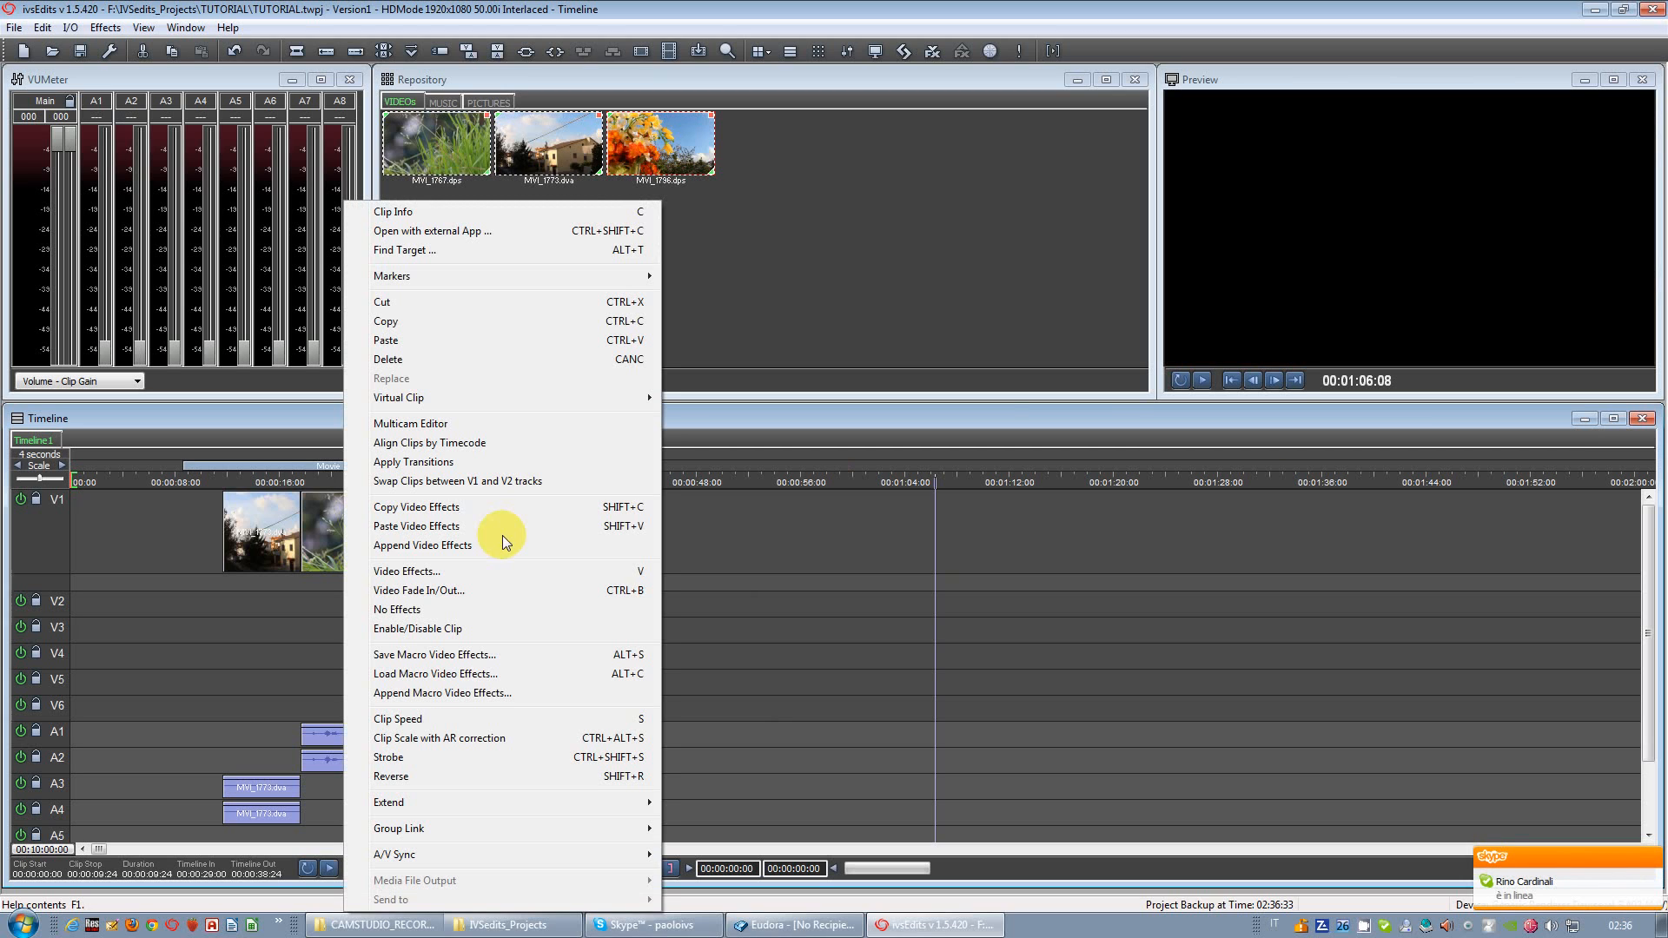
click(481, 719)
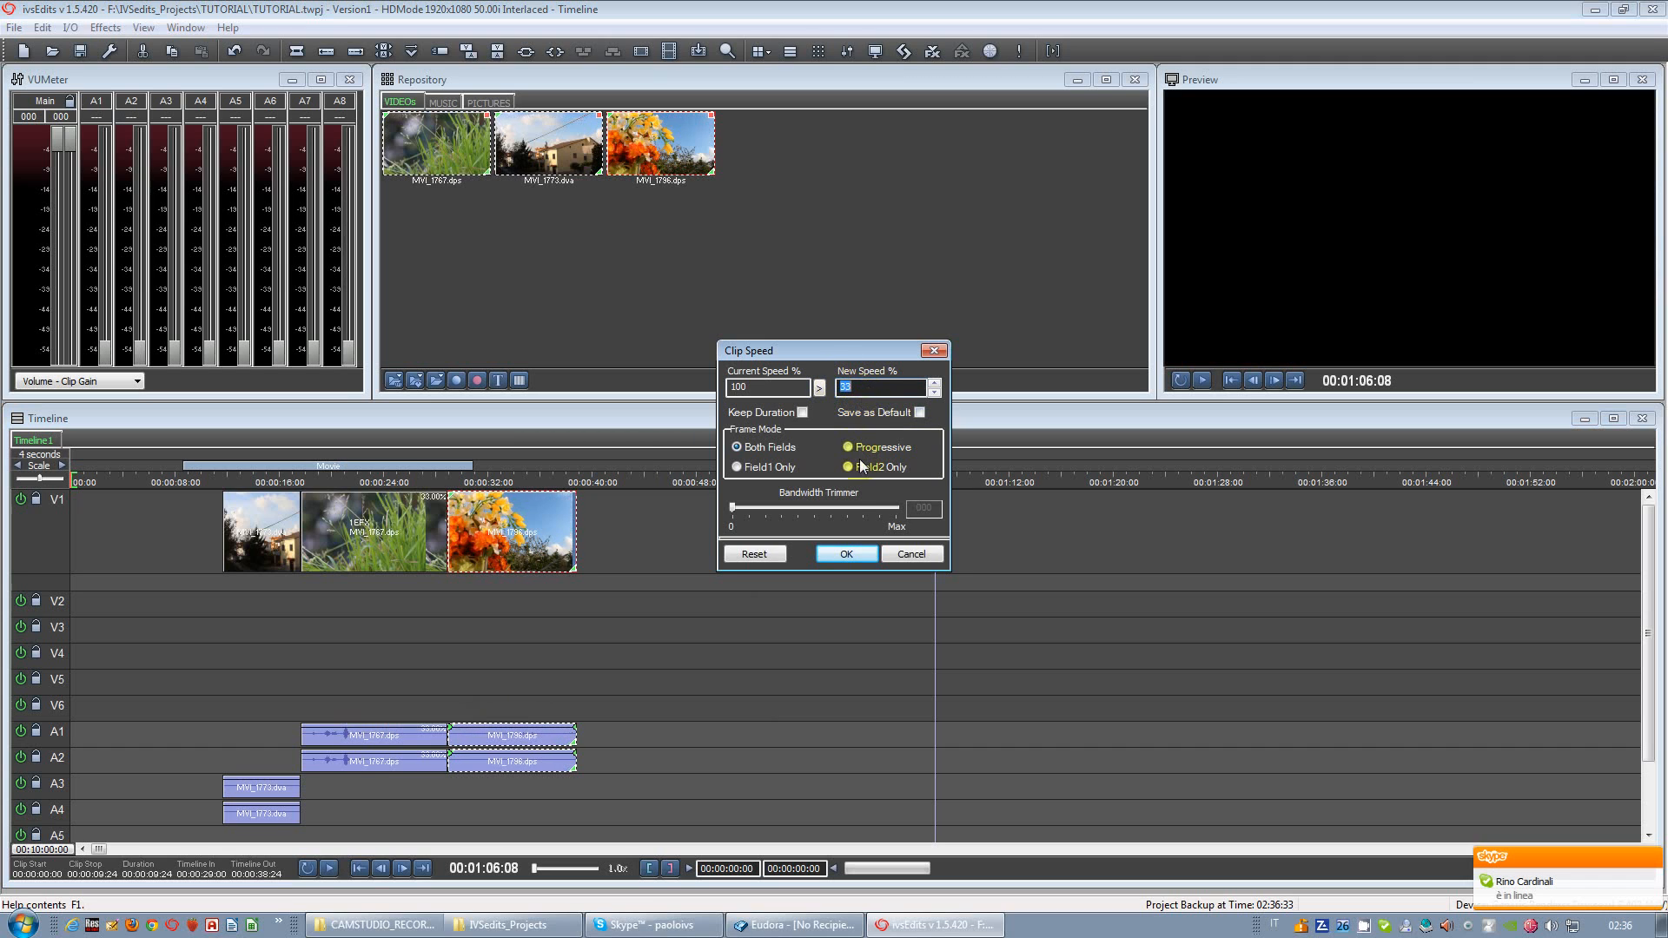
click(848, 554)
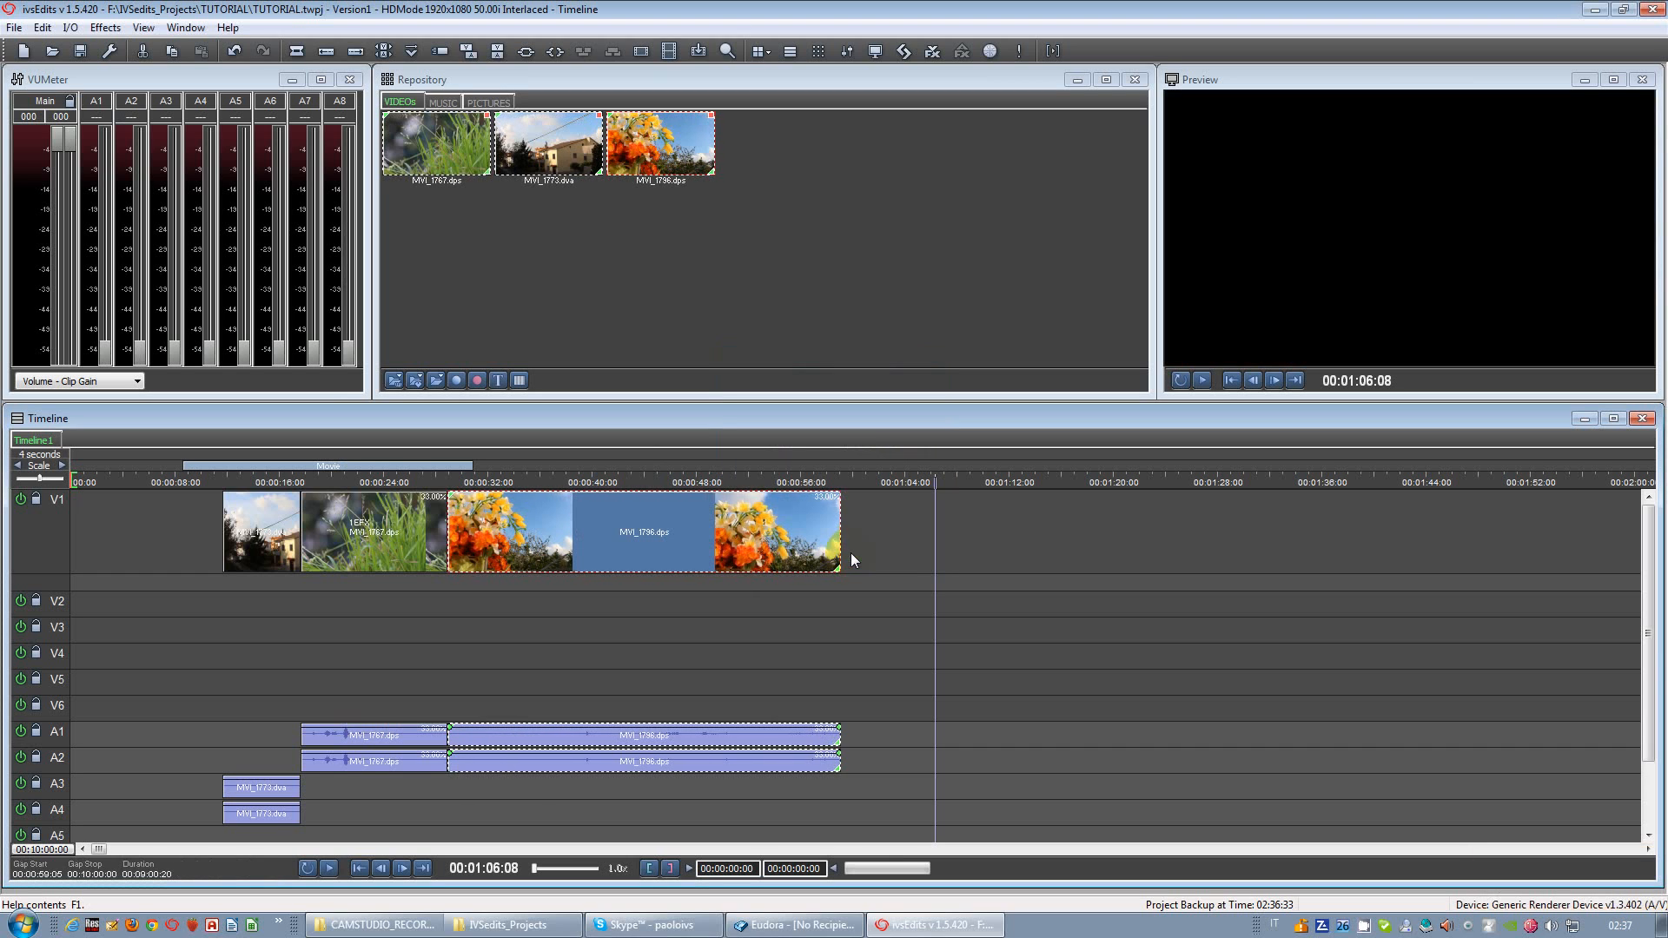
click(615, 637)
drag(615, 636, 698, 599)
click(661, 540)
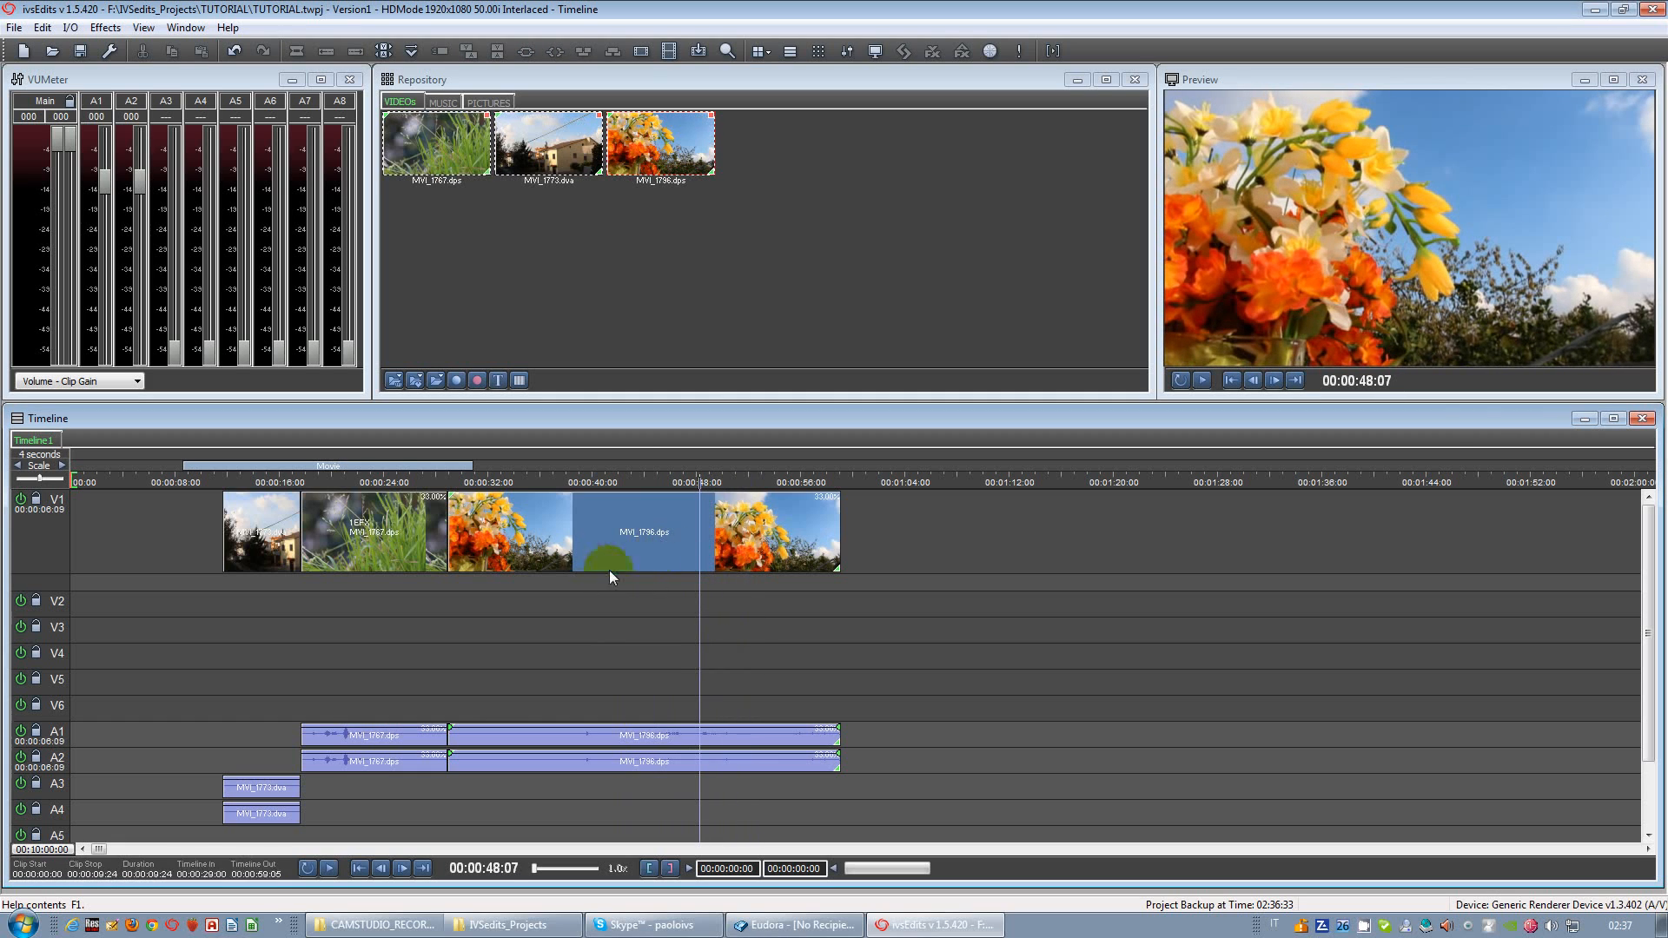
click(752, 621)
drag(752, 622, 800, 607)
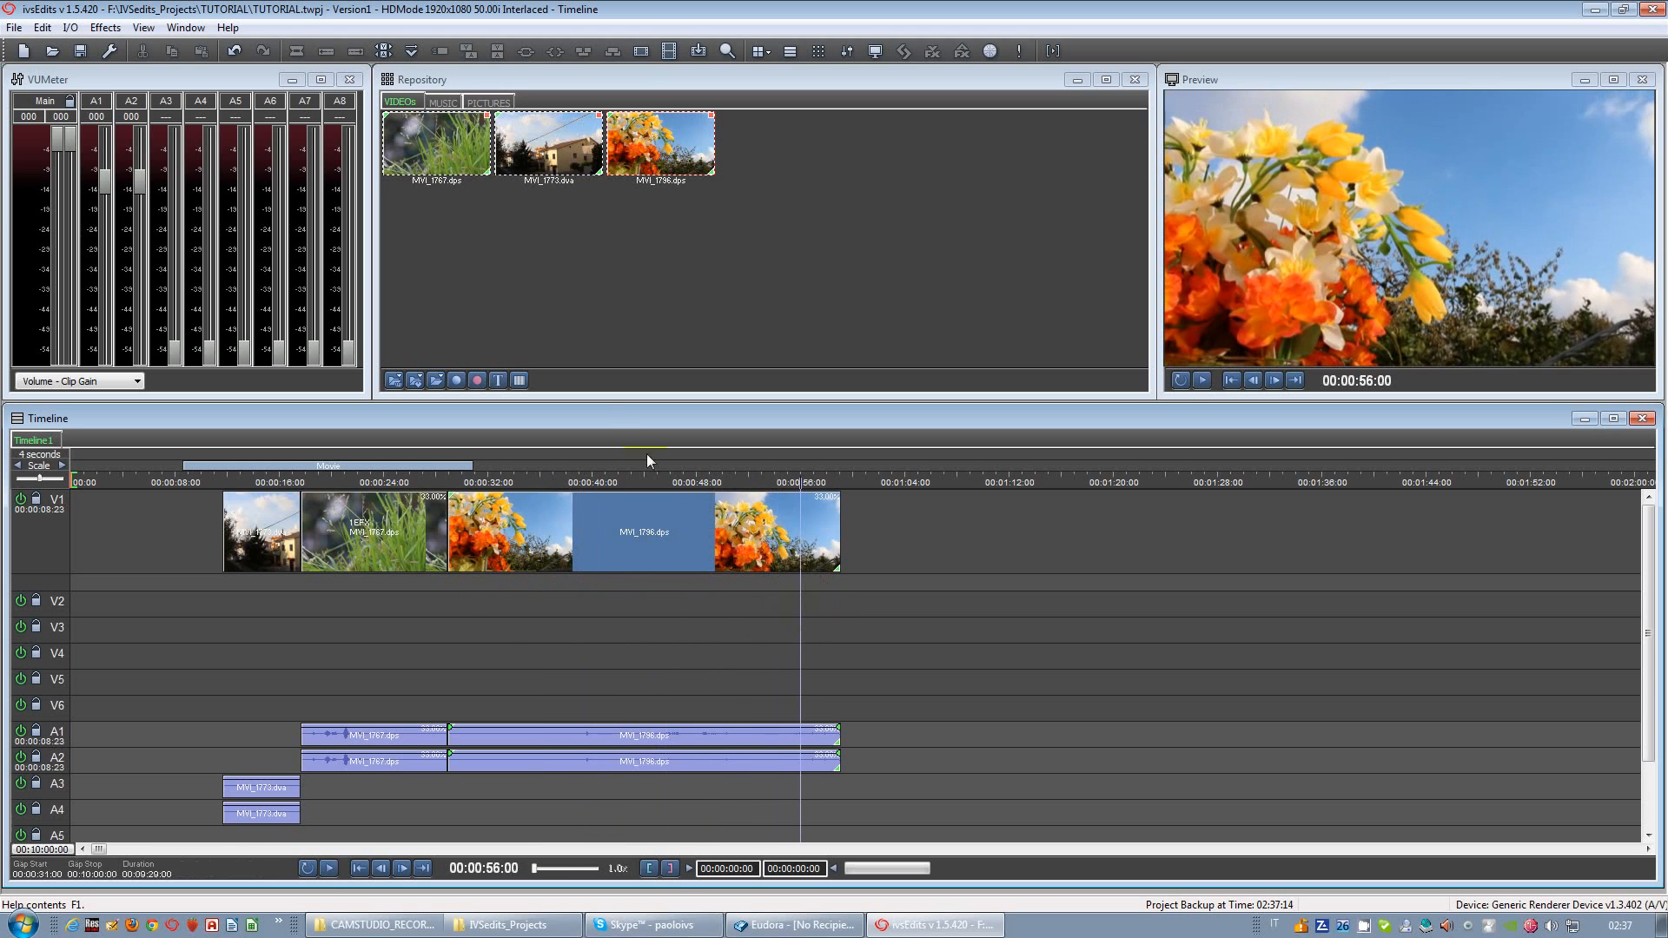
Step: Set the speed of MVI_1796.dps to 200% and play it back from near its start
click(598, 528)
right_click(616, 518)
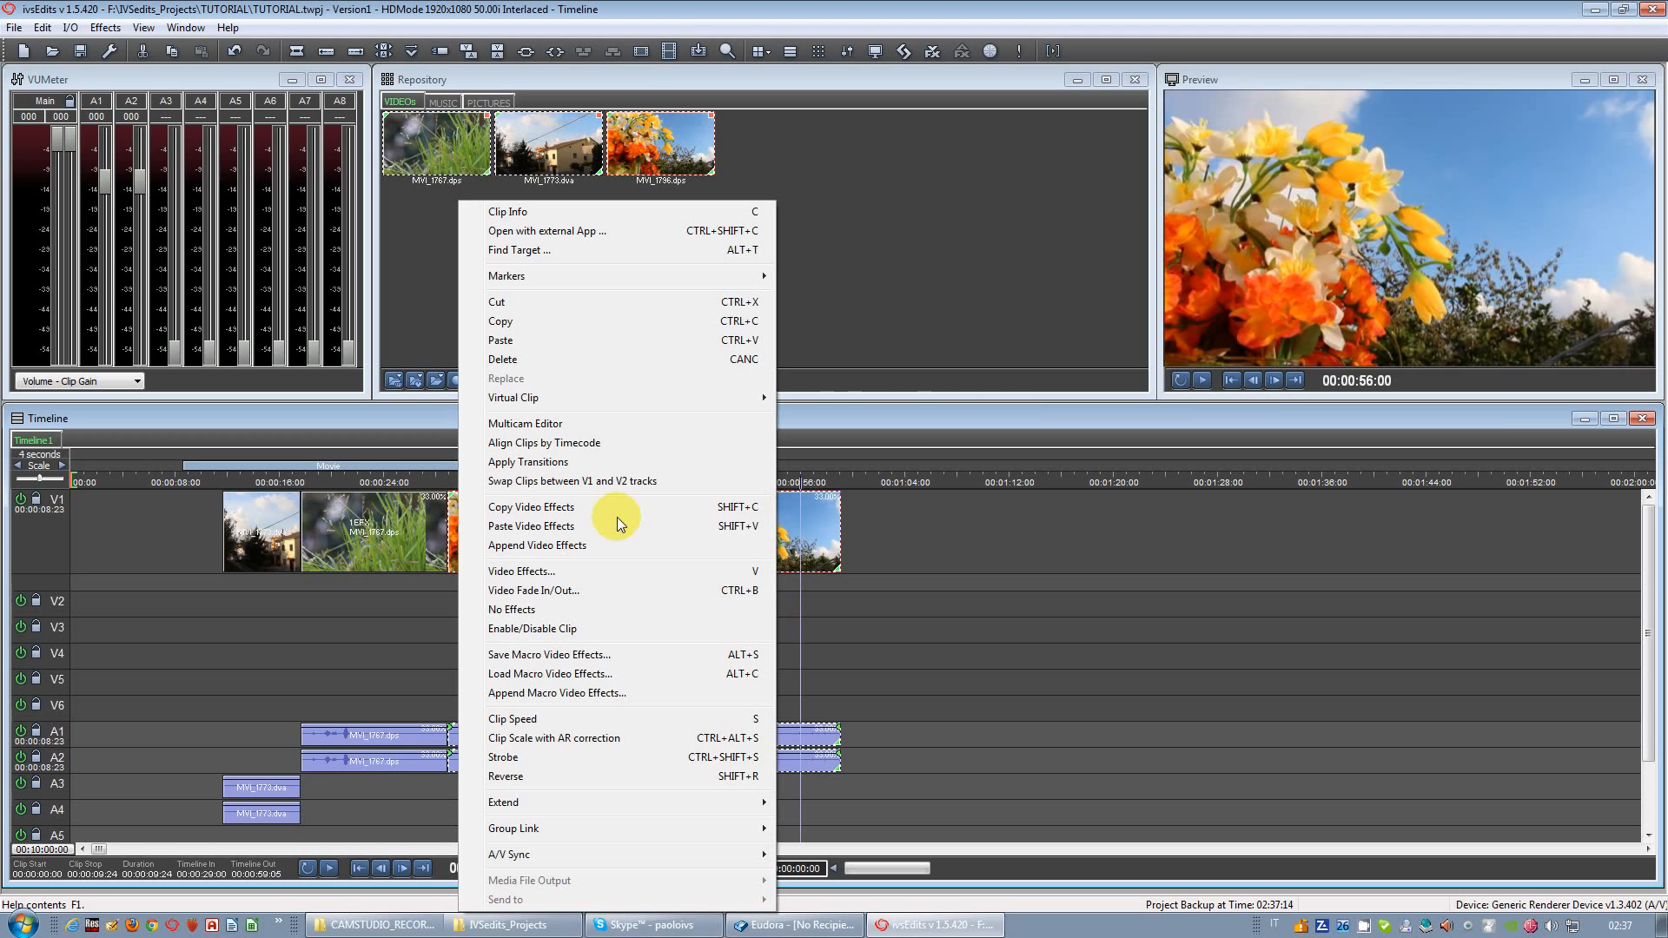
click(575, 719)
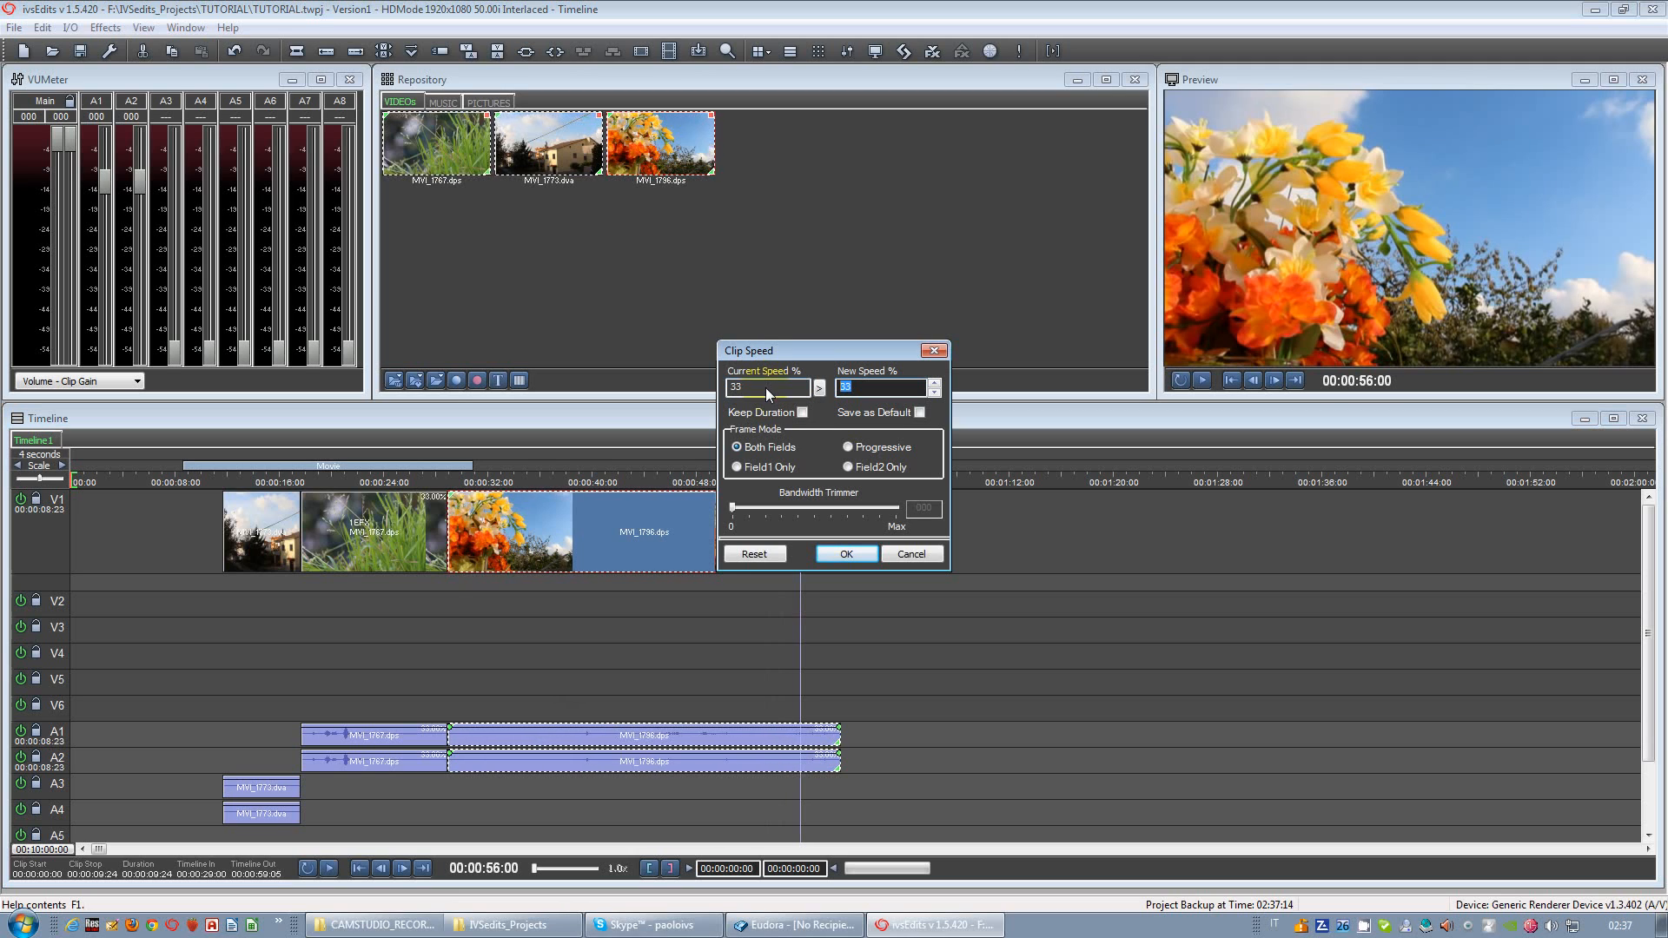
text(200)
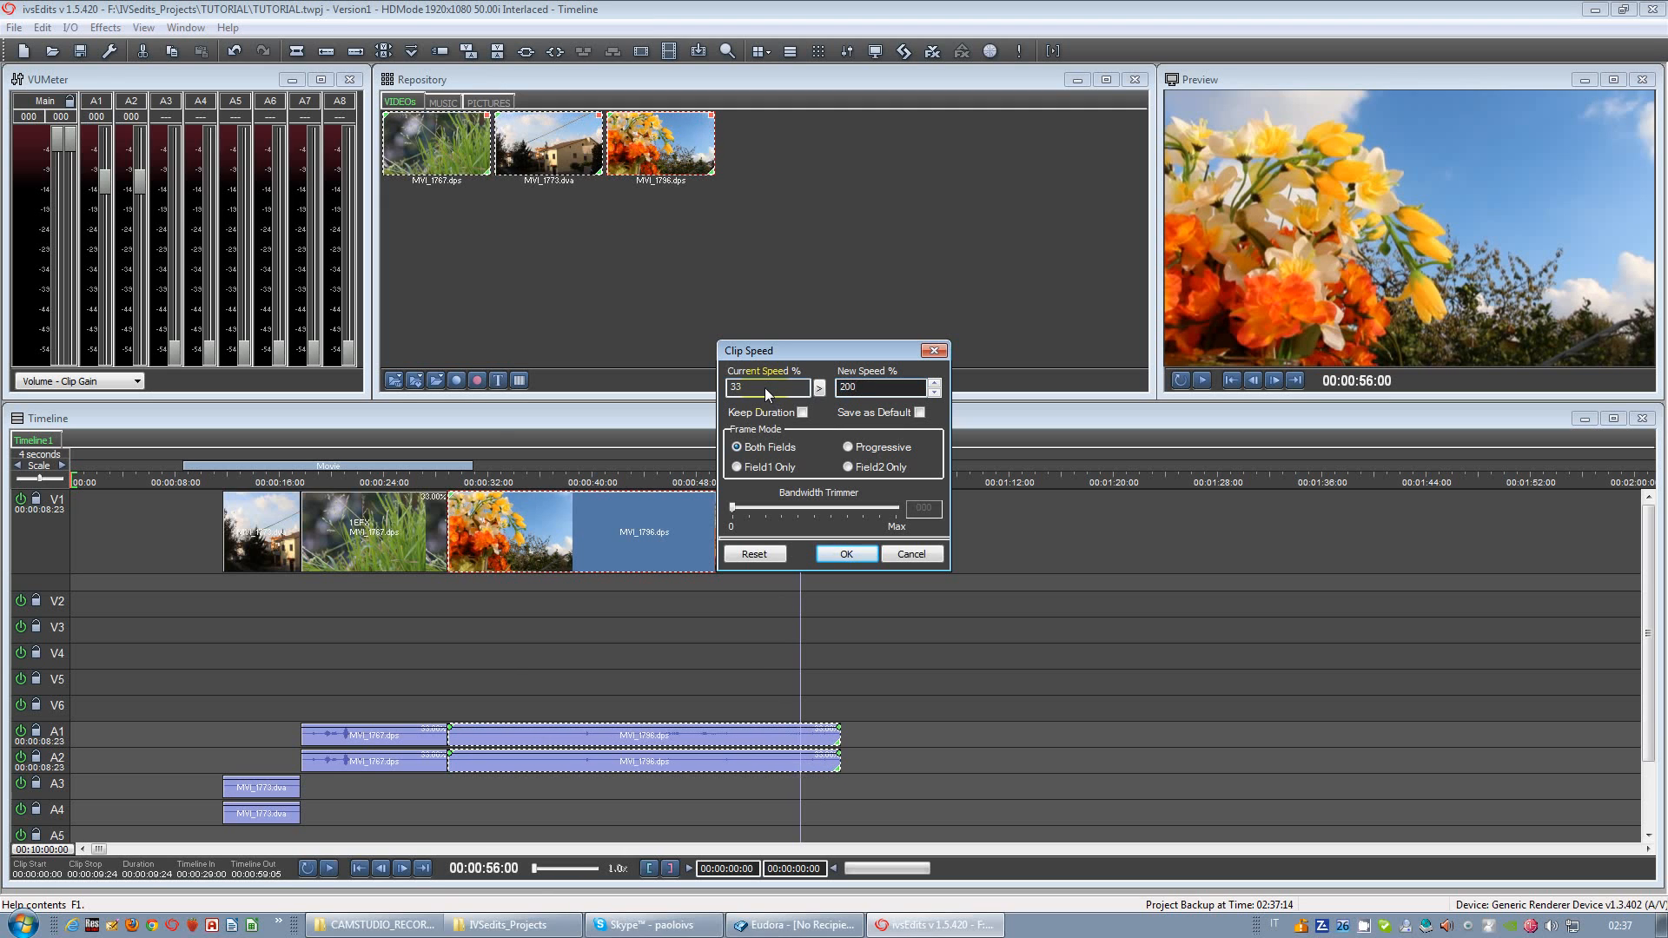
click(846, 553)
click(457, 612)
key(space)
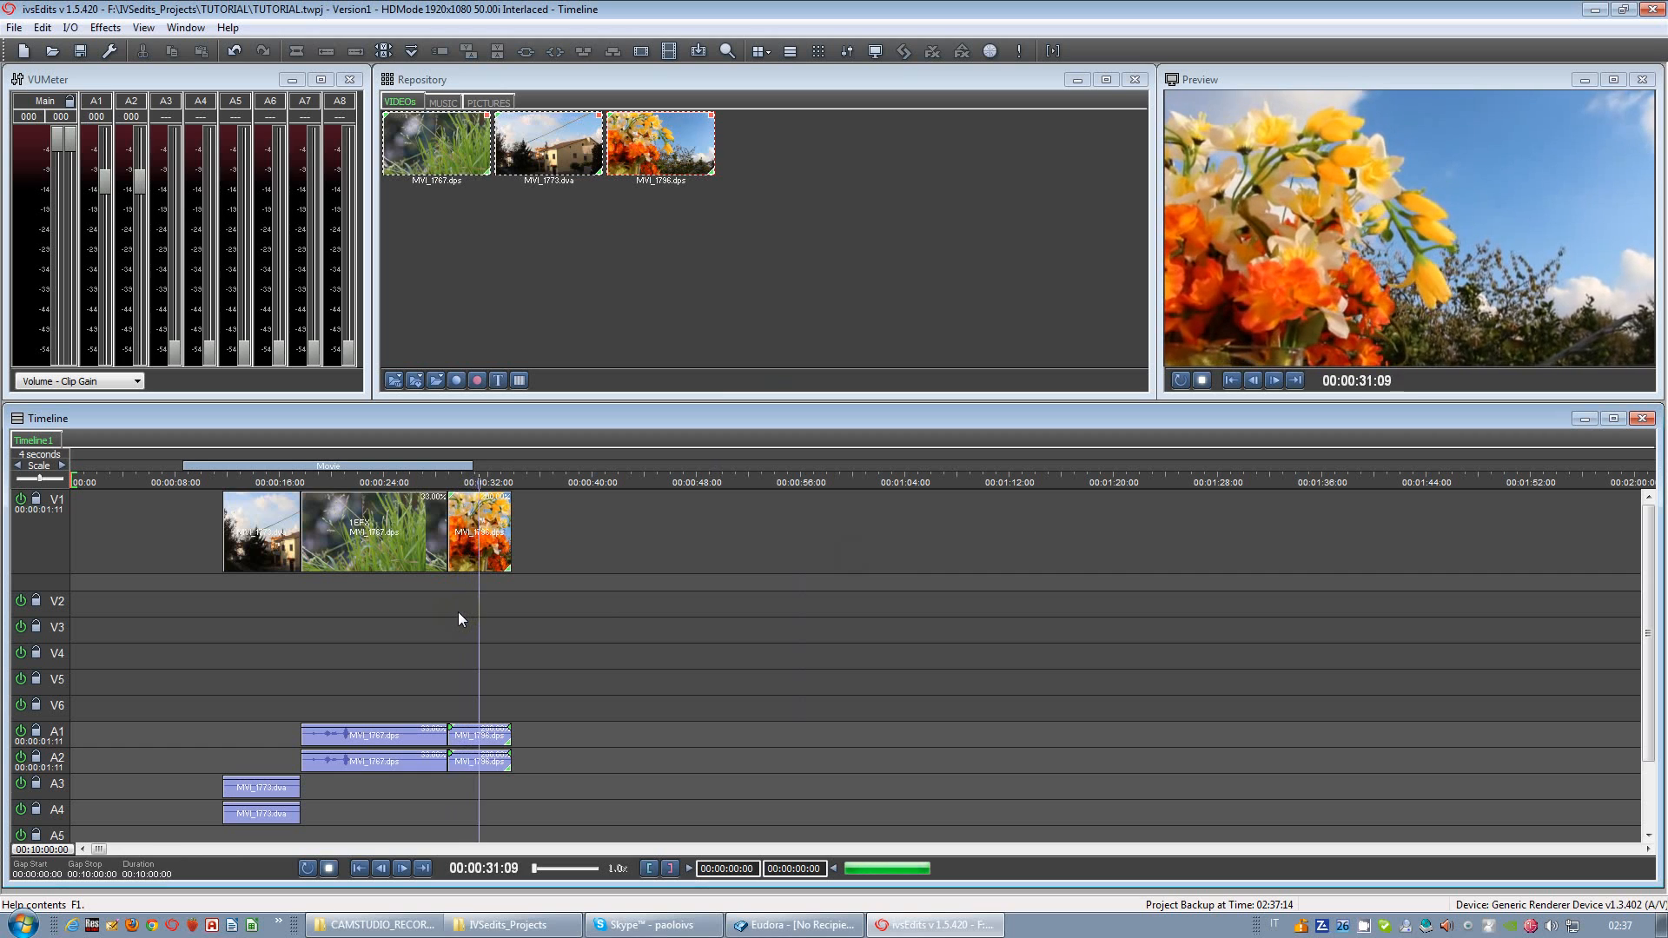
key(space)
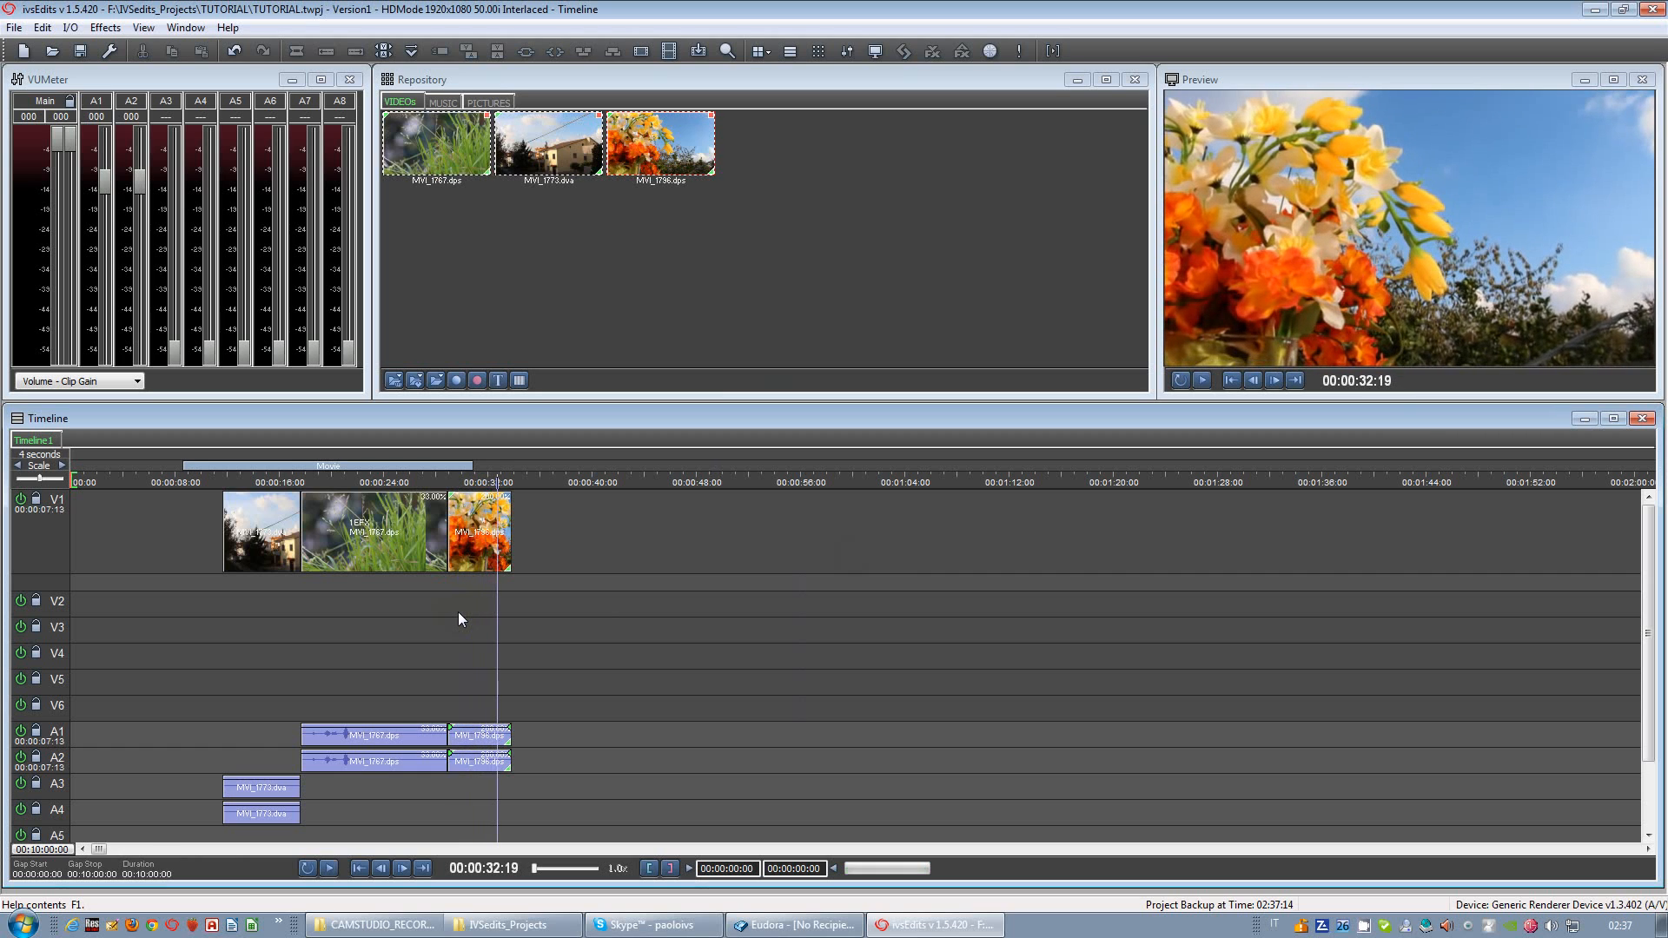
Step: Set the play direction of MVI_1796.dps to Reverse and scrub through the reversed clip
click(479, 558)
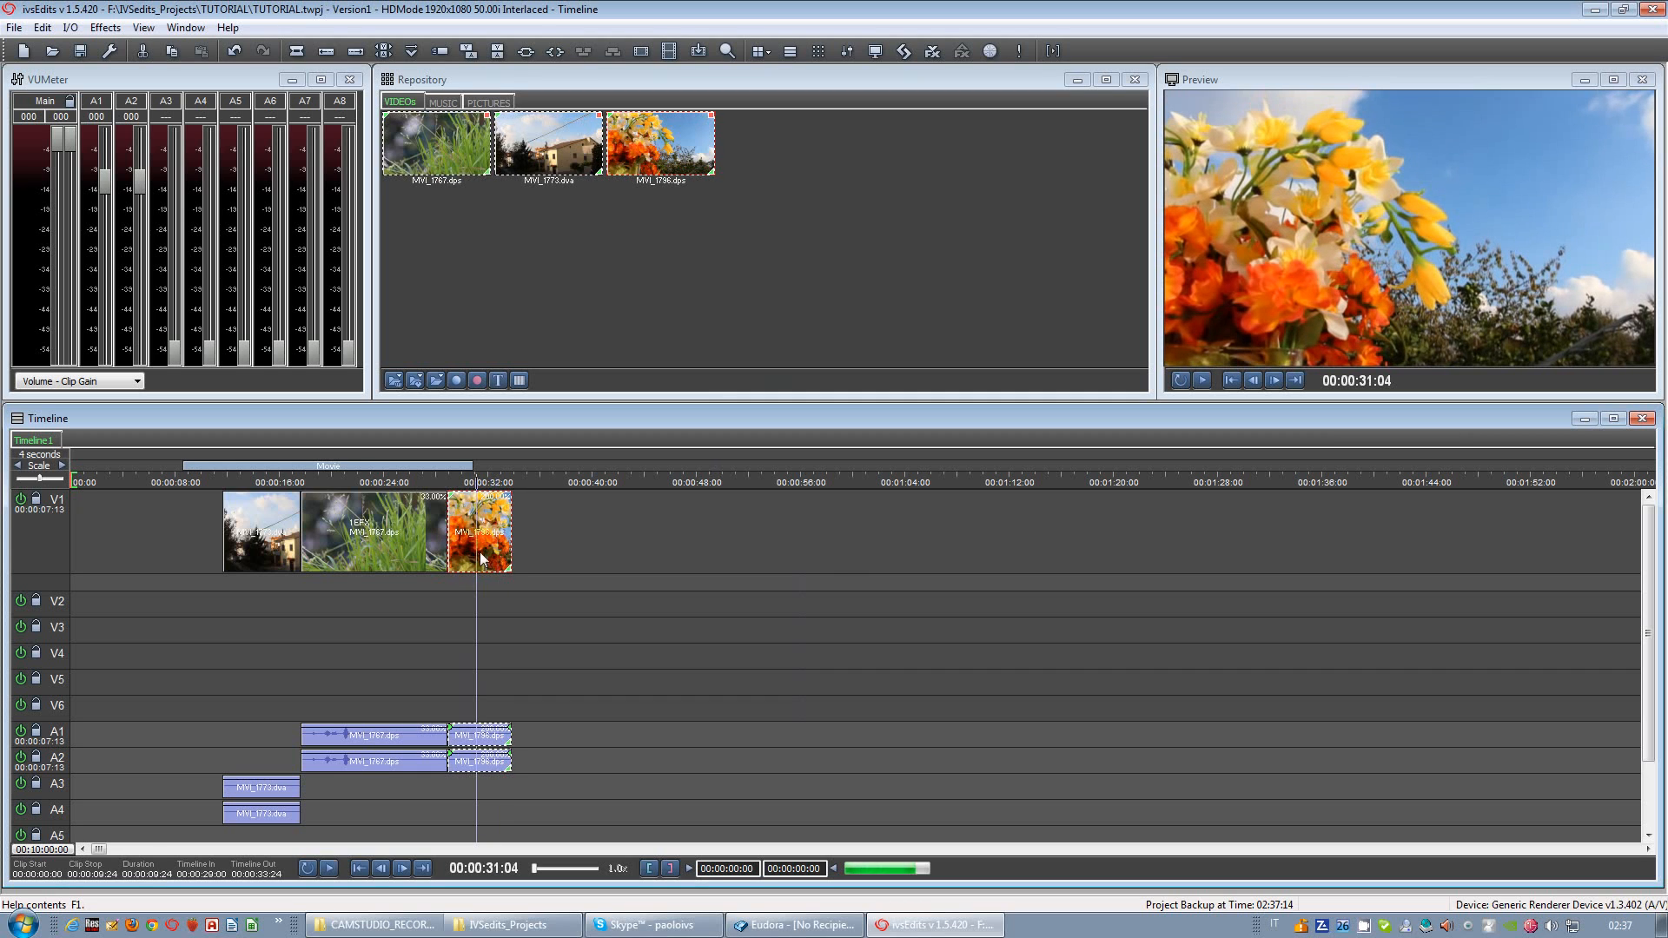
right_click(489, 547)
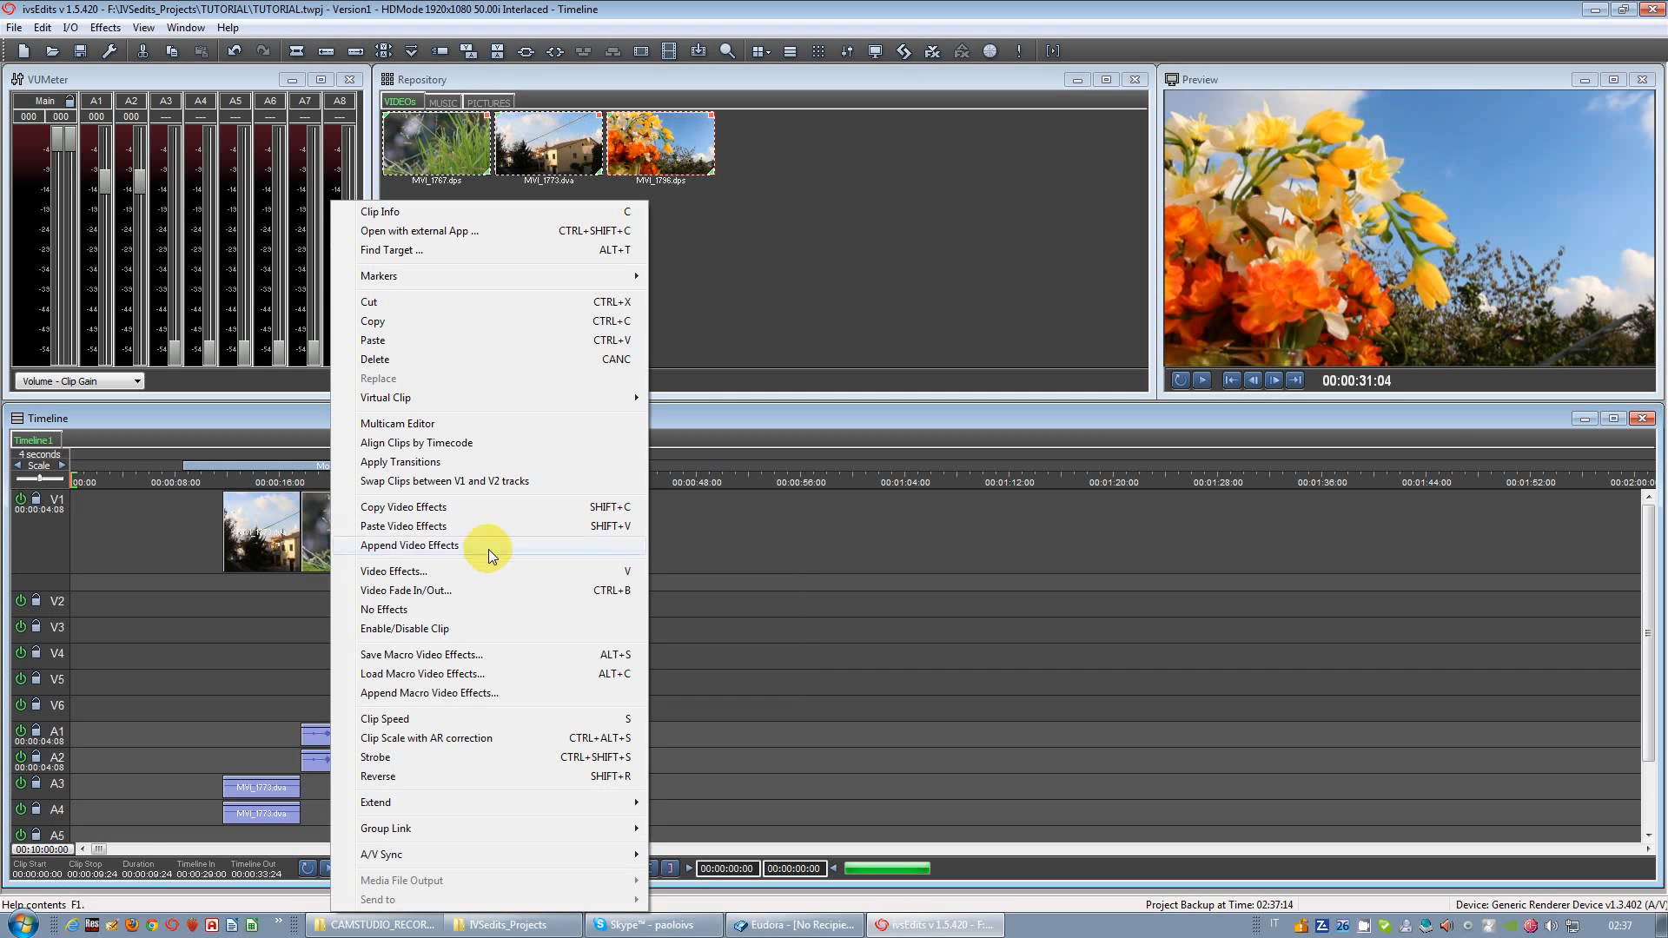
click(433, 775)
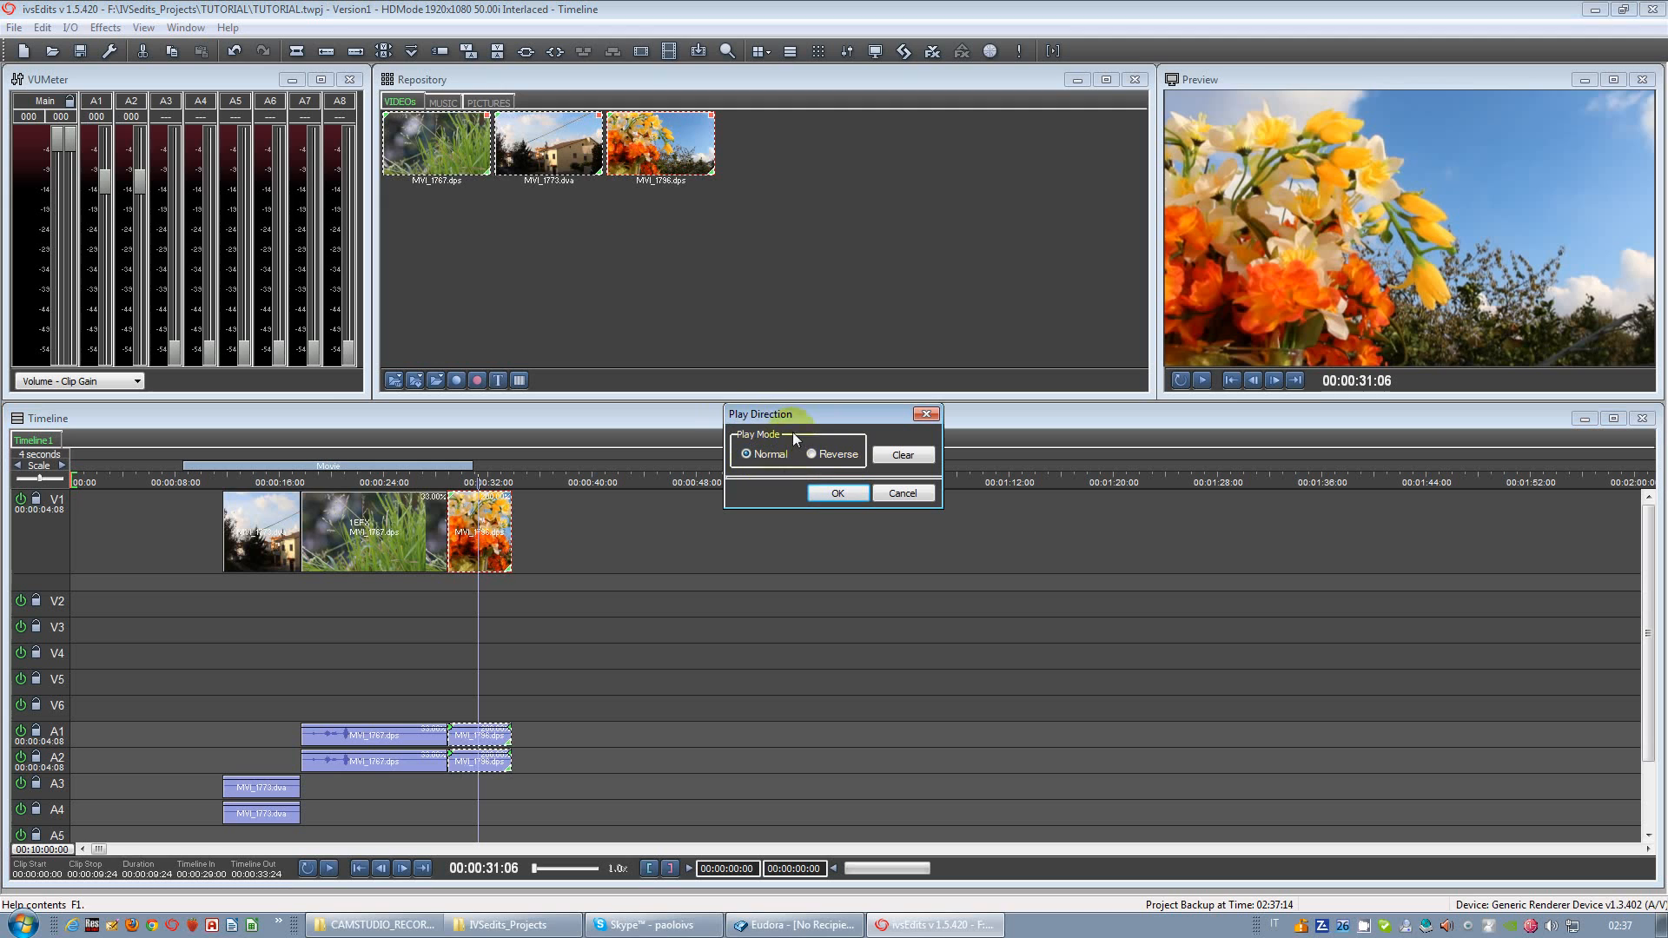
click(817, 456)
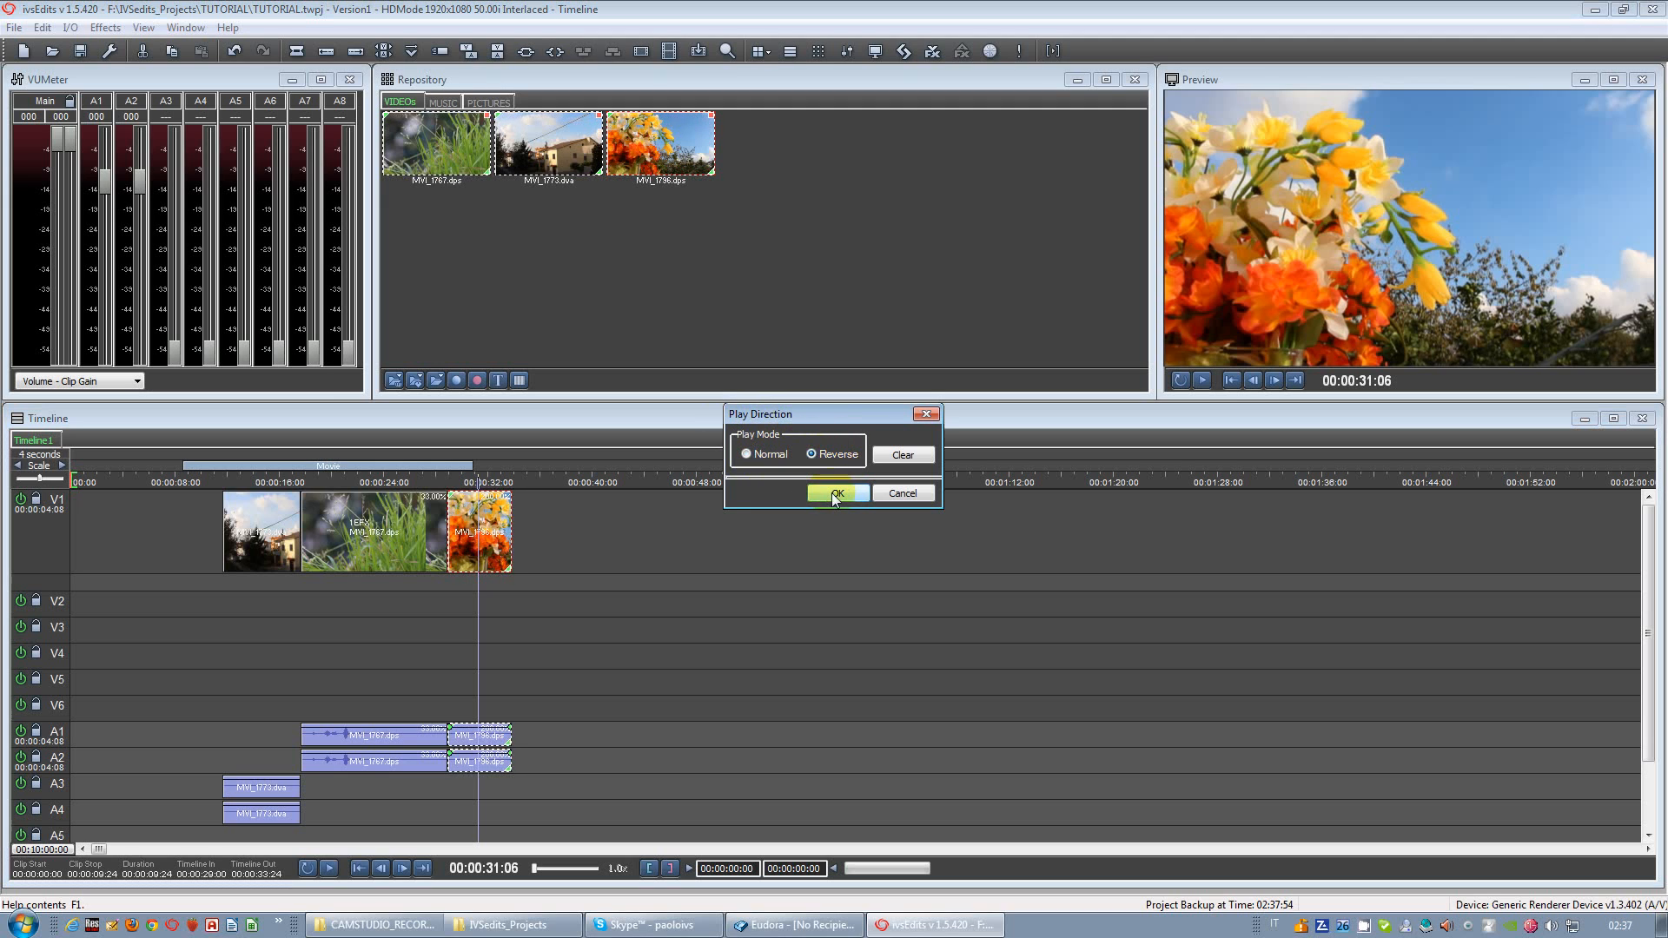
click(835, 493)
click(458, 608)
drag(457, 604, 497, 597)
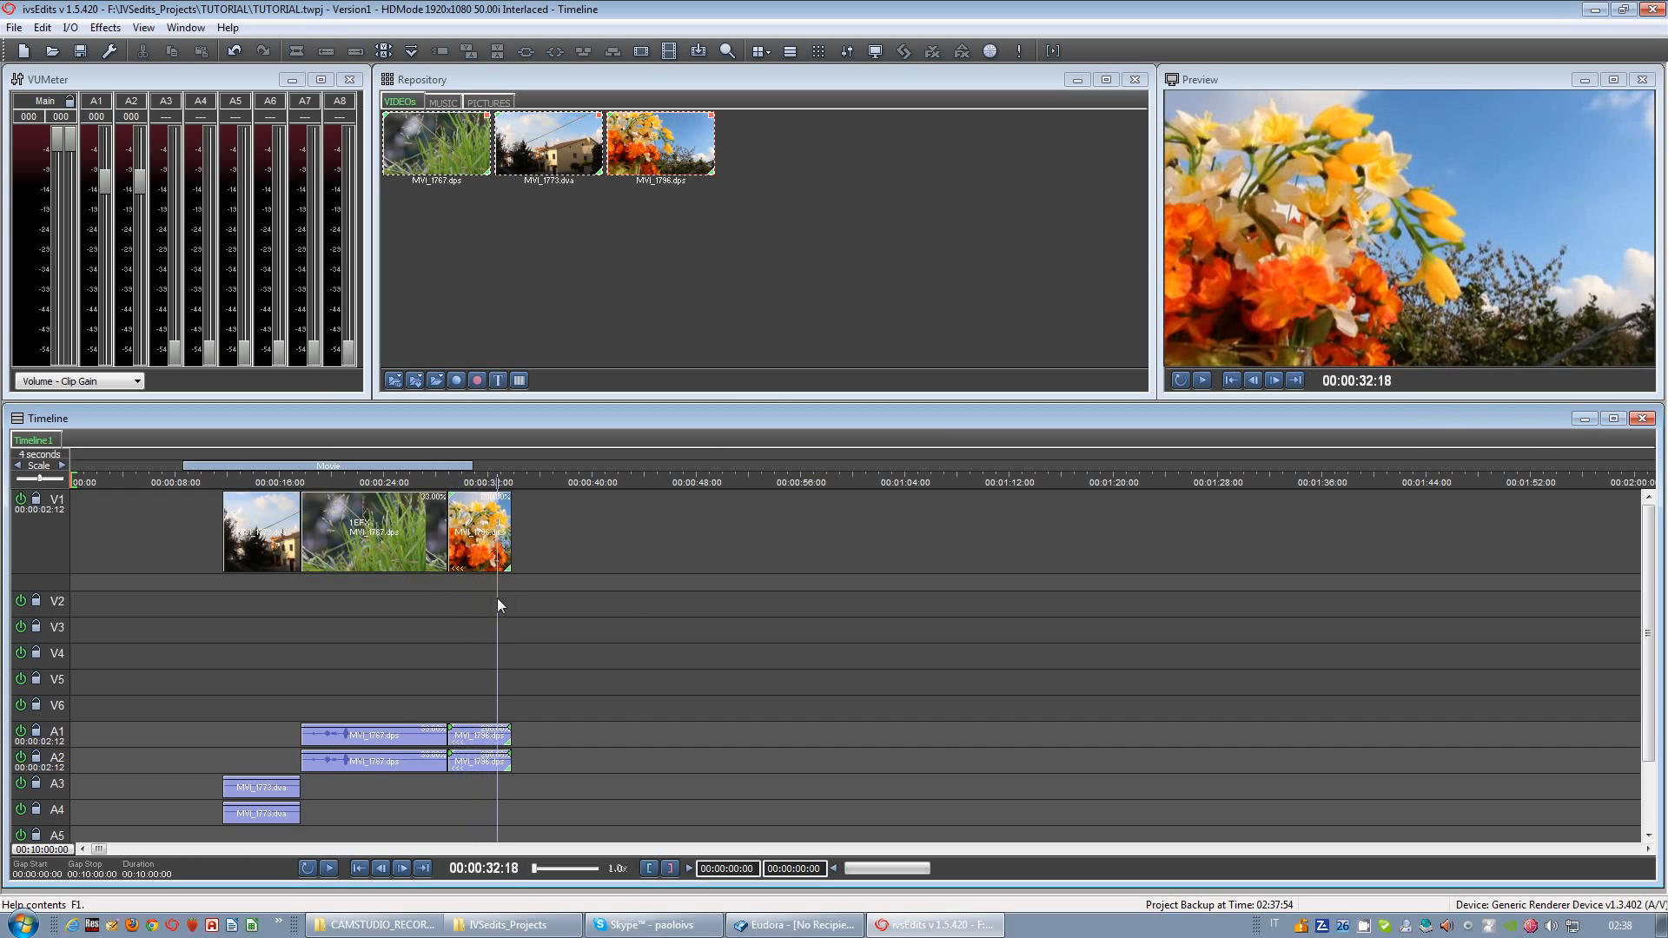
Step: Add MVI_1767.dps from the repository to V1 directly after the reversed MVI_1796.dps, and open the new clip's commands
click(487, 562)
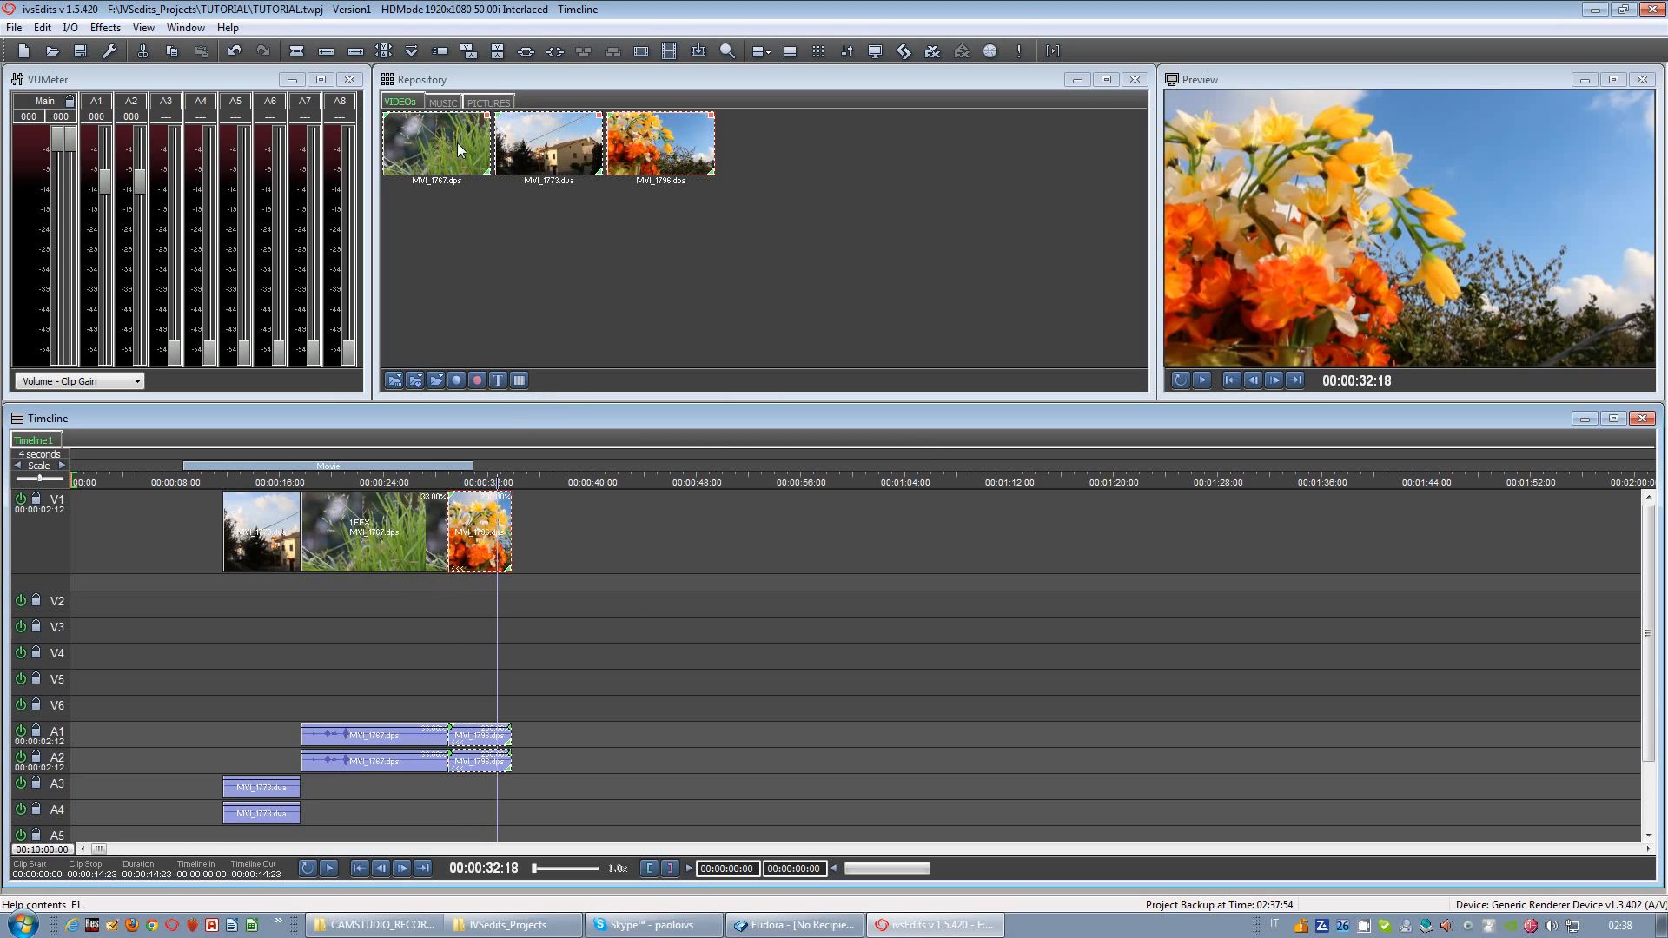
click(608, 277)
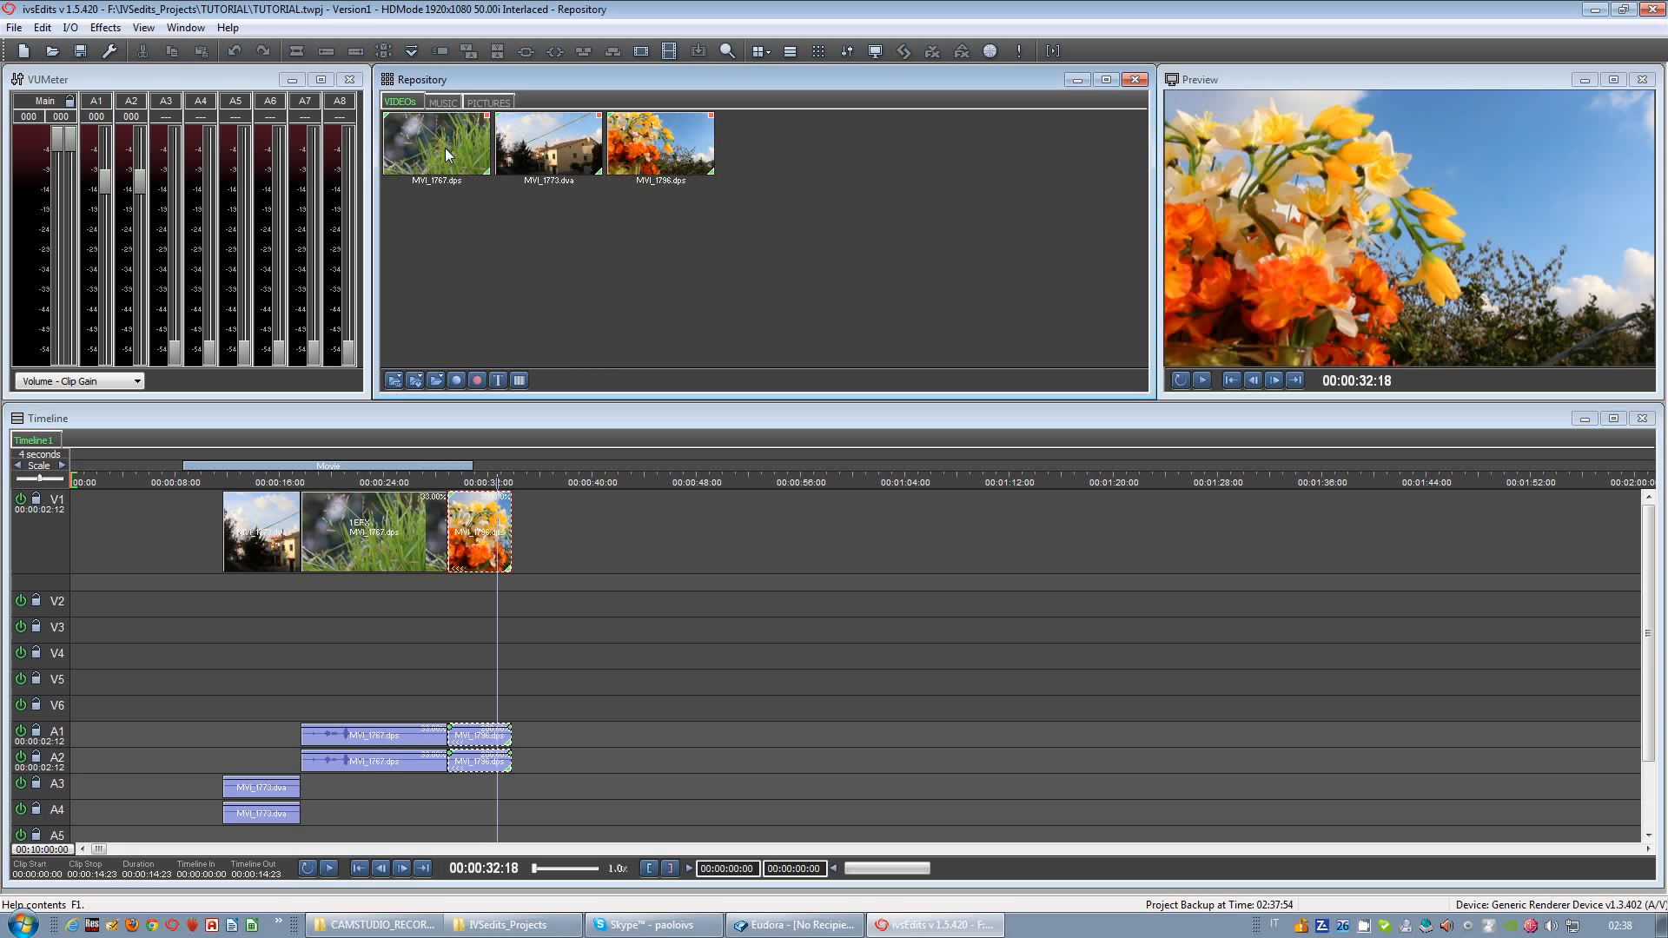
drag(441, 147, 515, 535)
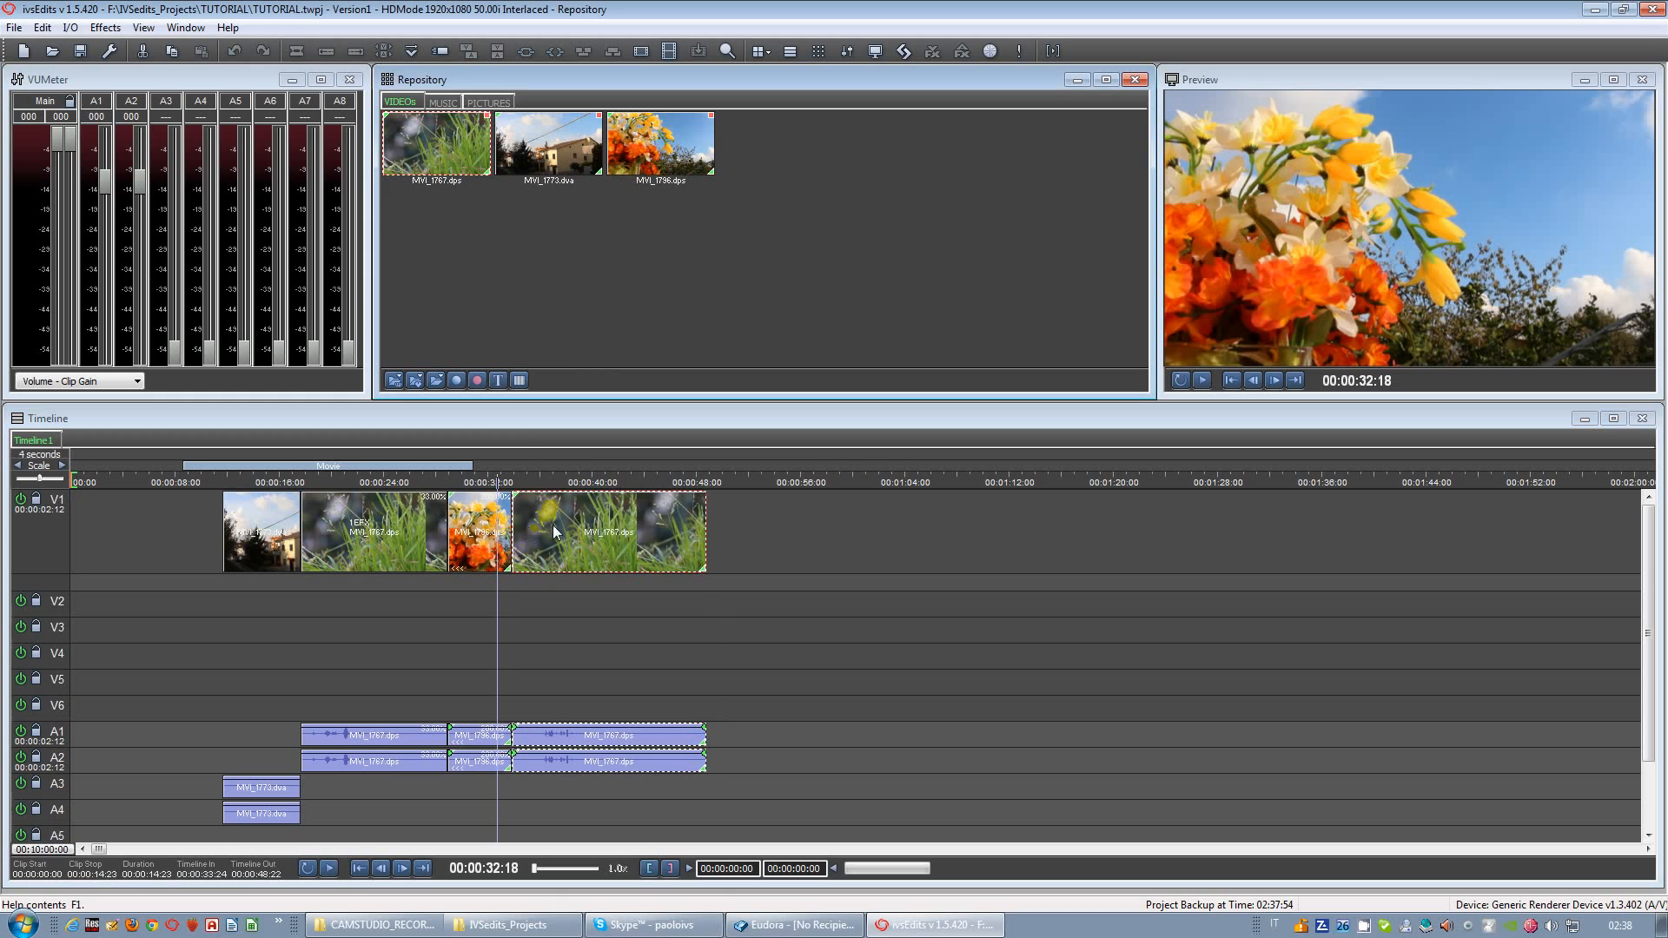
right_click(556, 523)
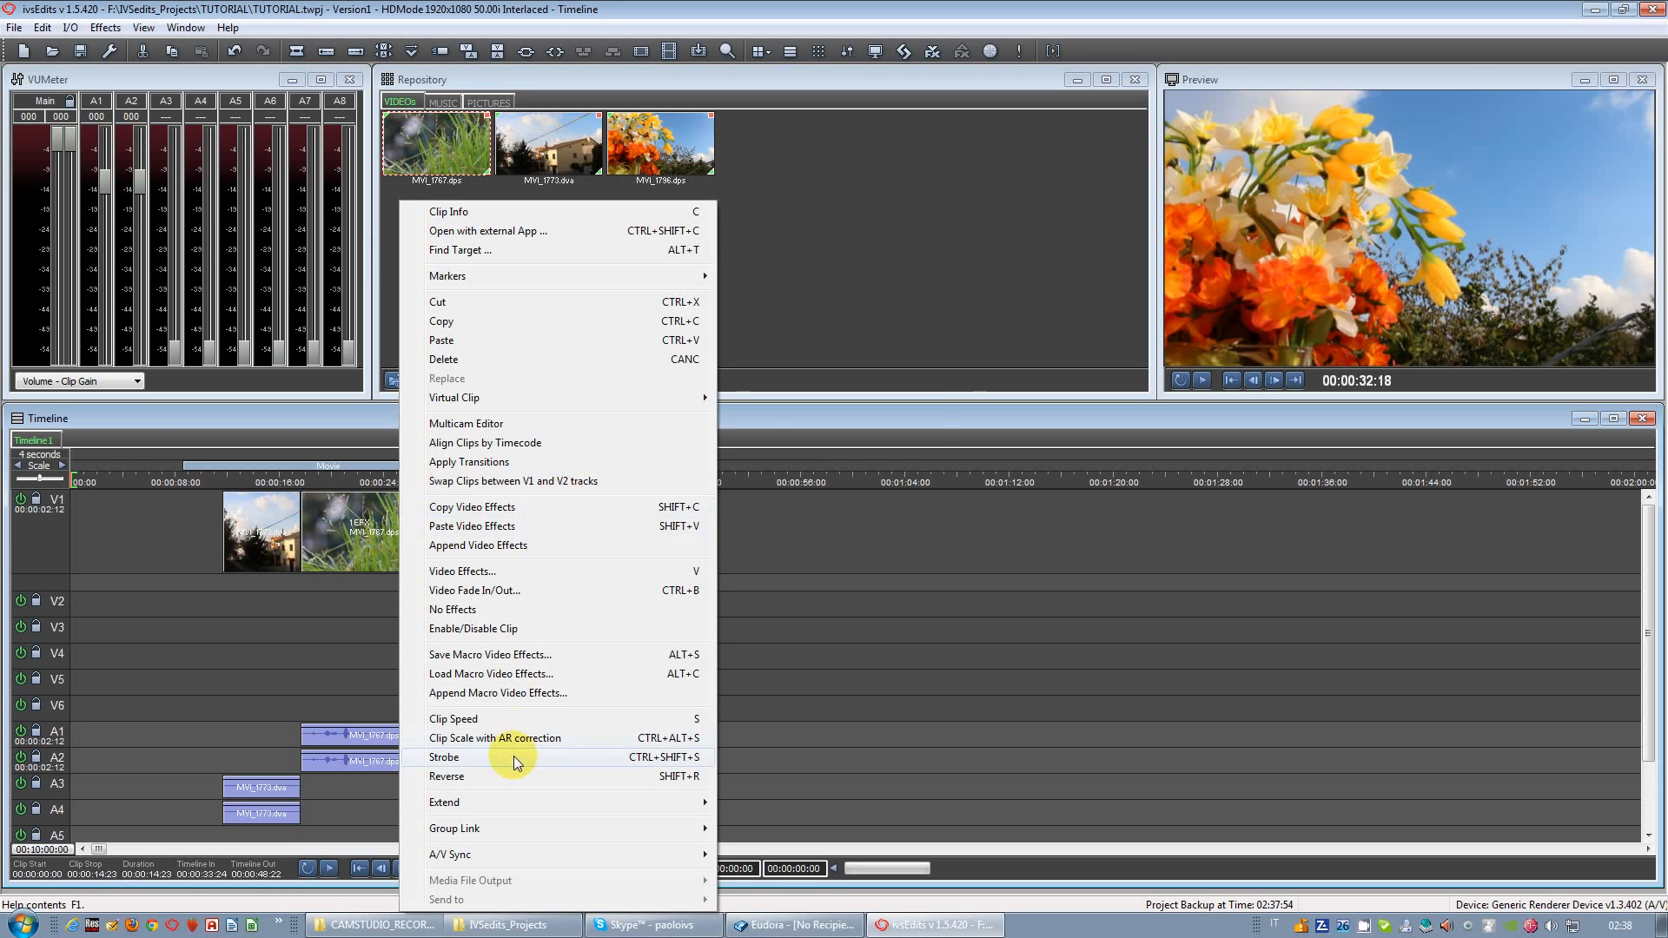
Step: Apply a strobe to the selected last clip with a hold value of 1 Frame and Field1 mode, saving these settings as default
click(513, 757)
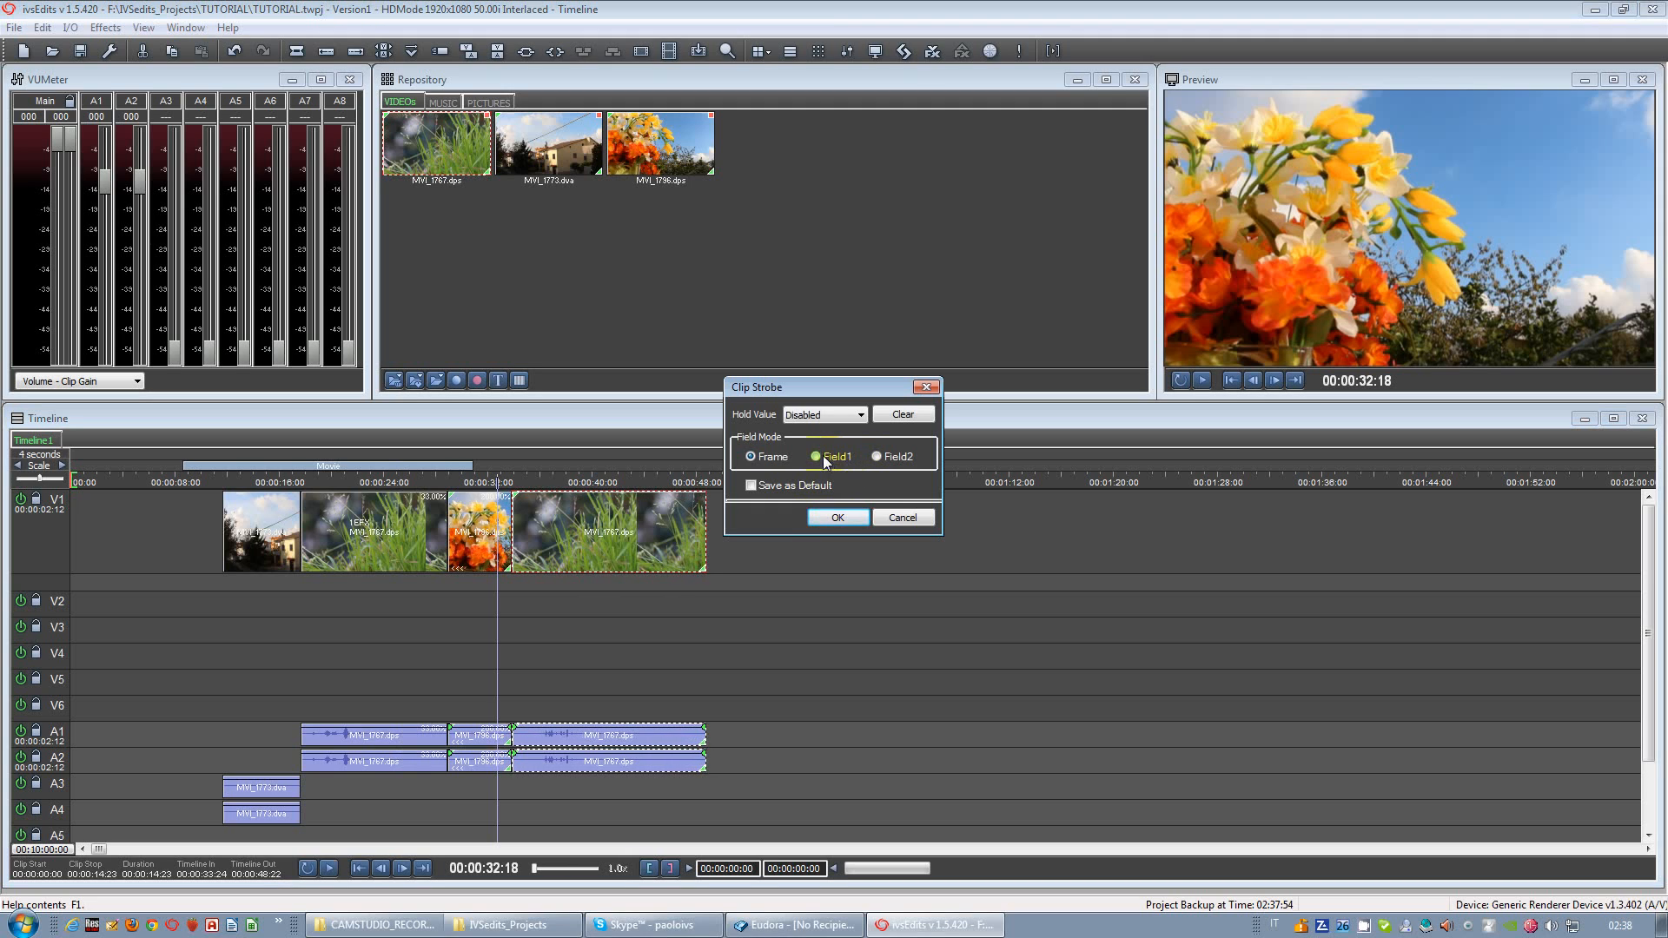
click(836, 414)
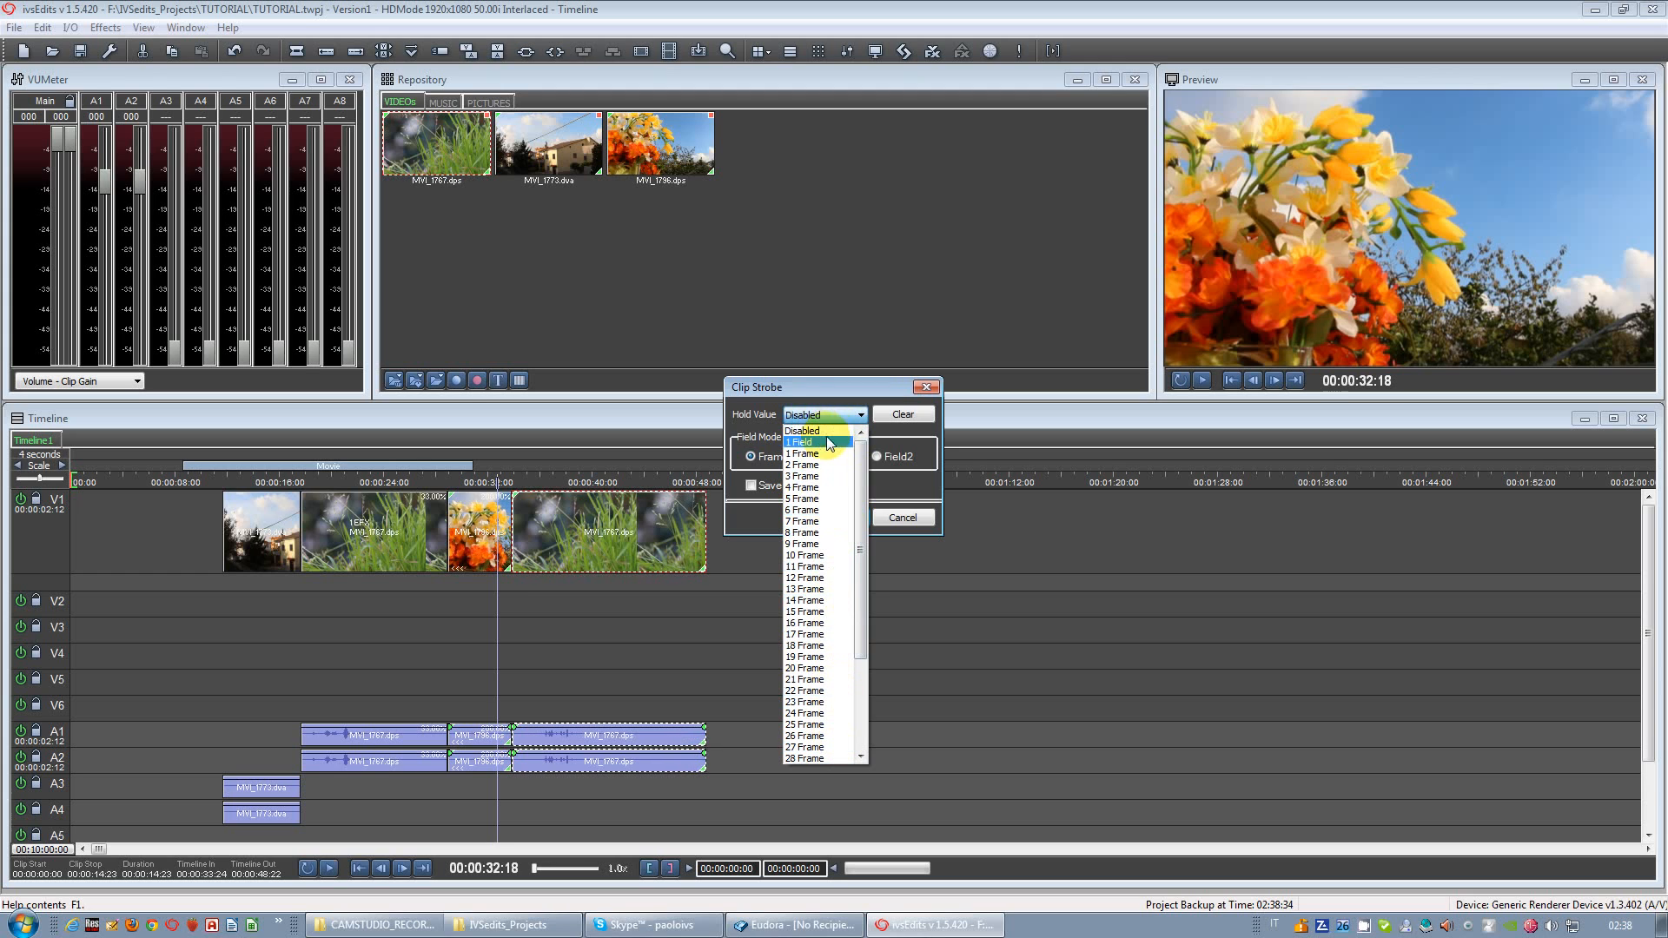
scroll(837, 667, down, 4)
scroll(829, 590, up, 4)
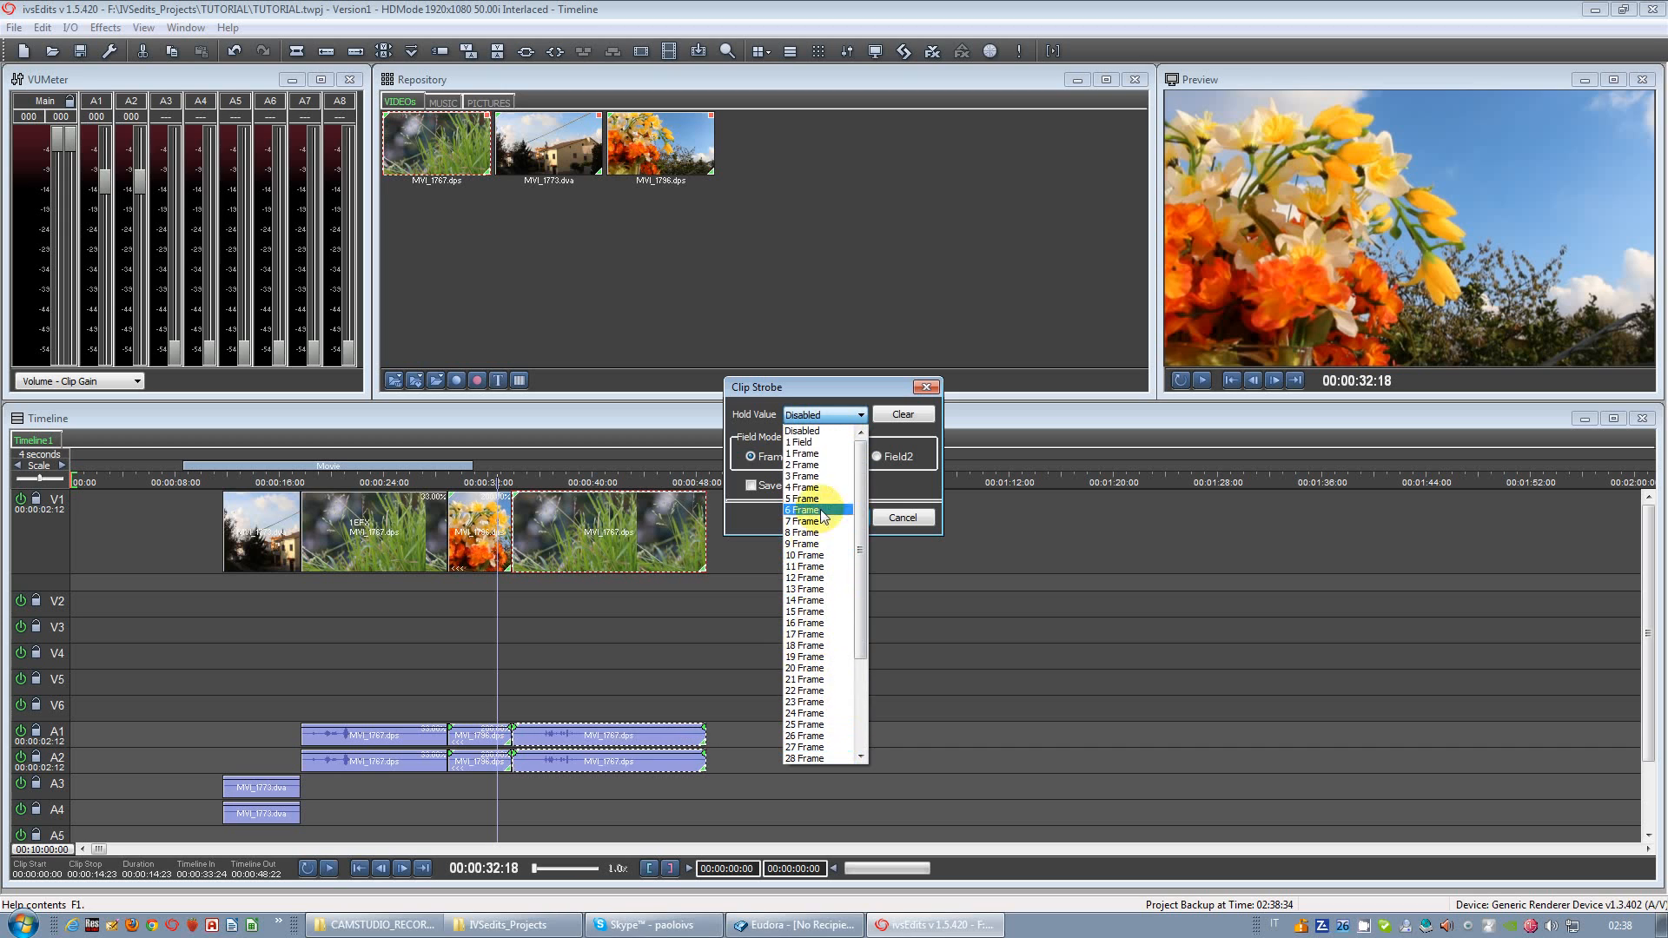
click(820, 432)
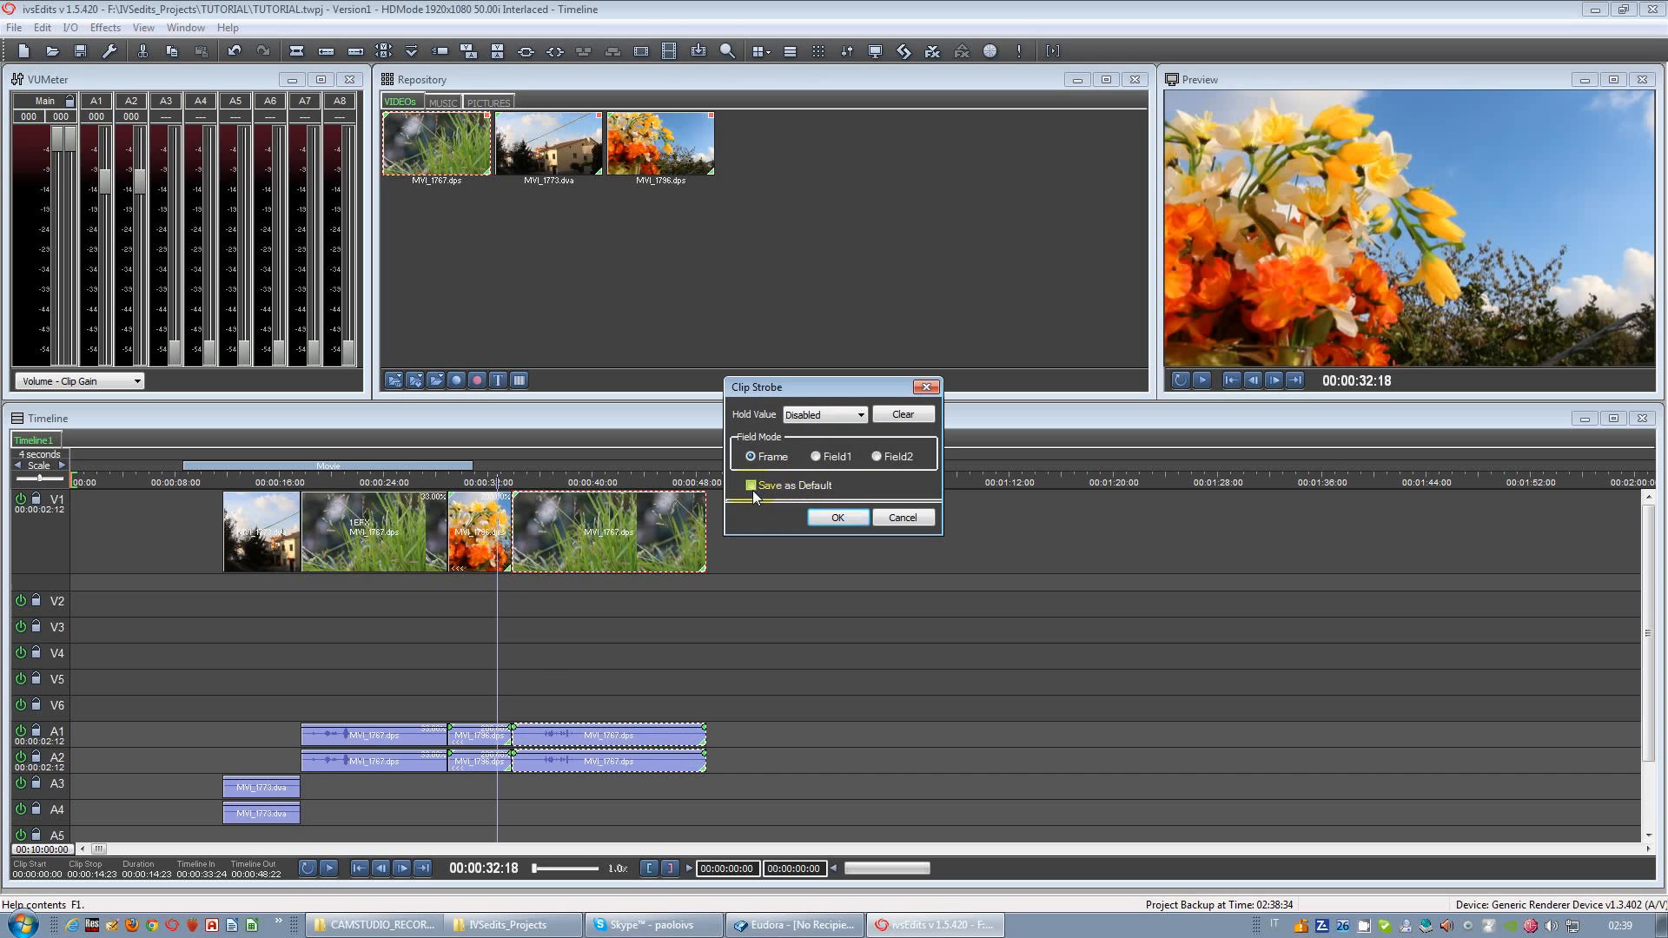
click(820, 457)
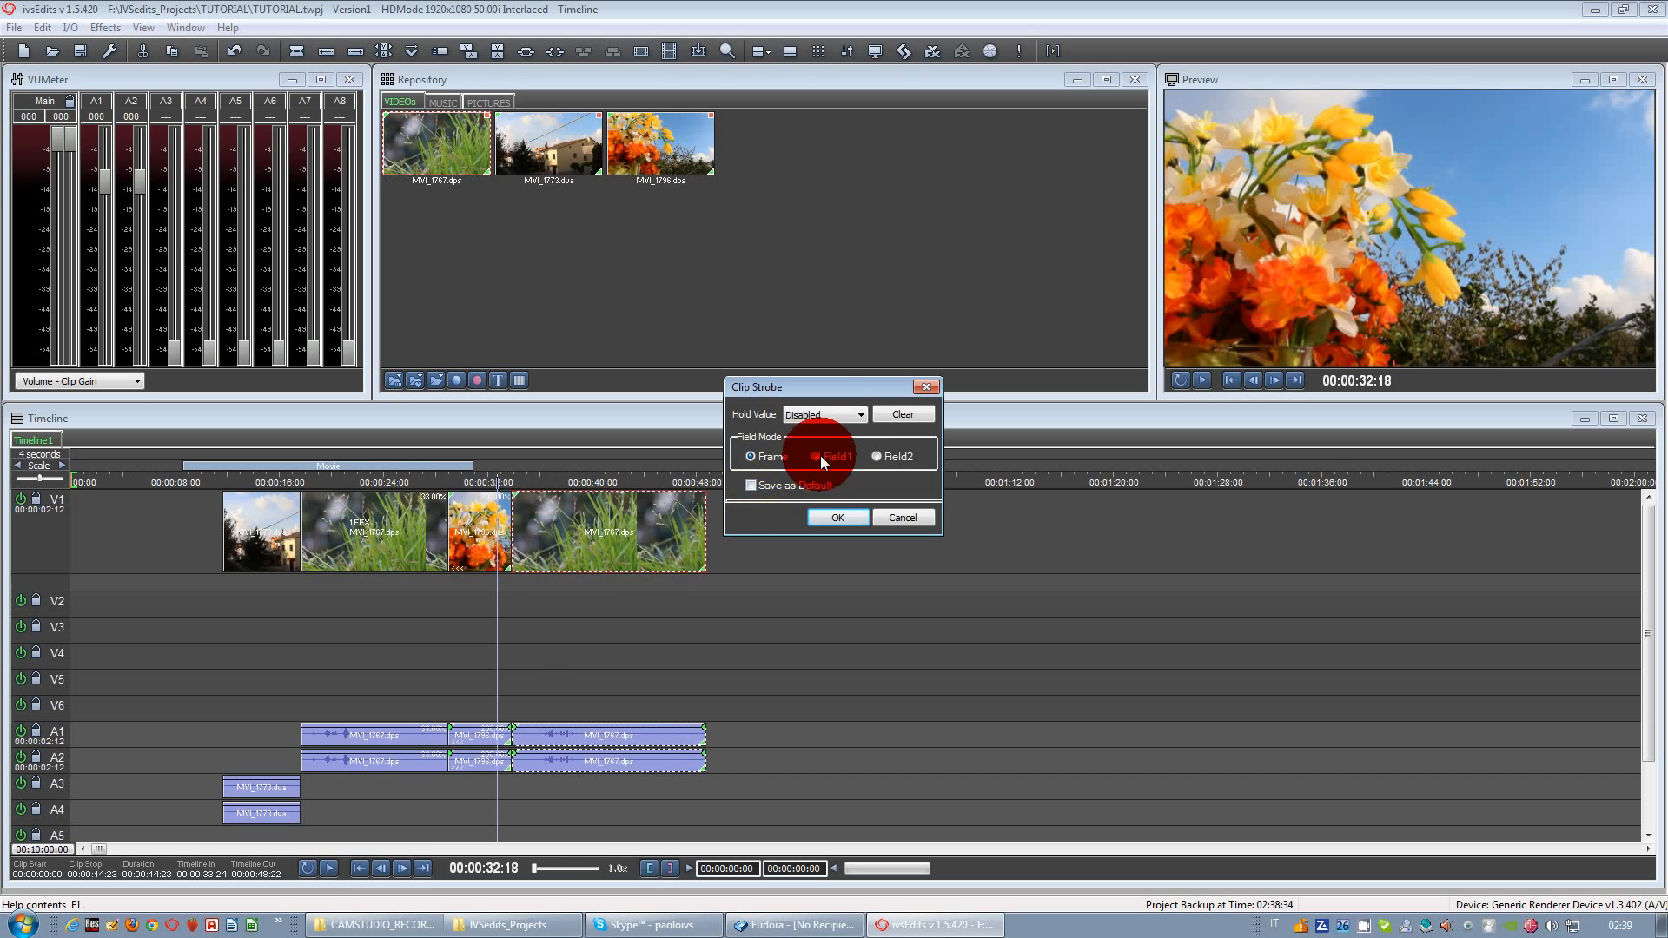
click(836, 416)
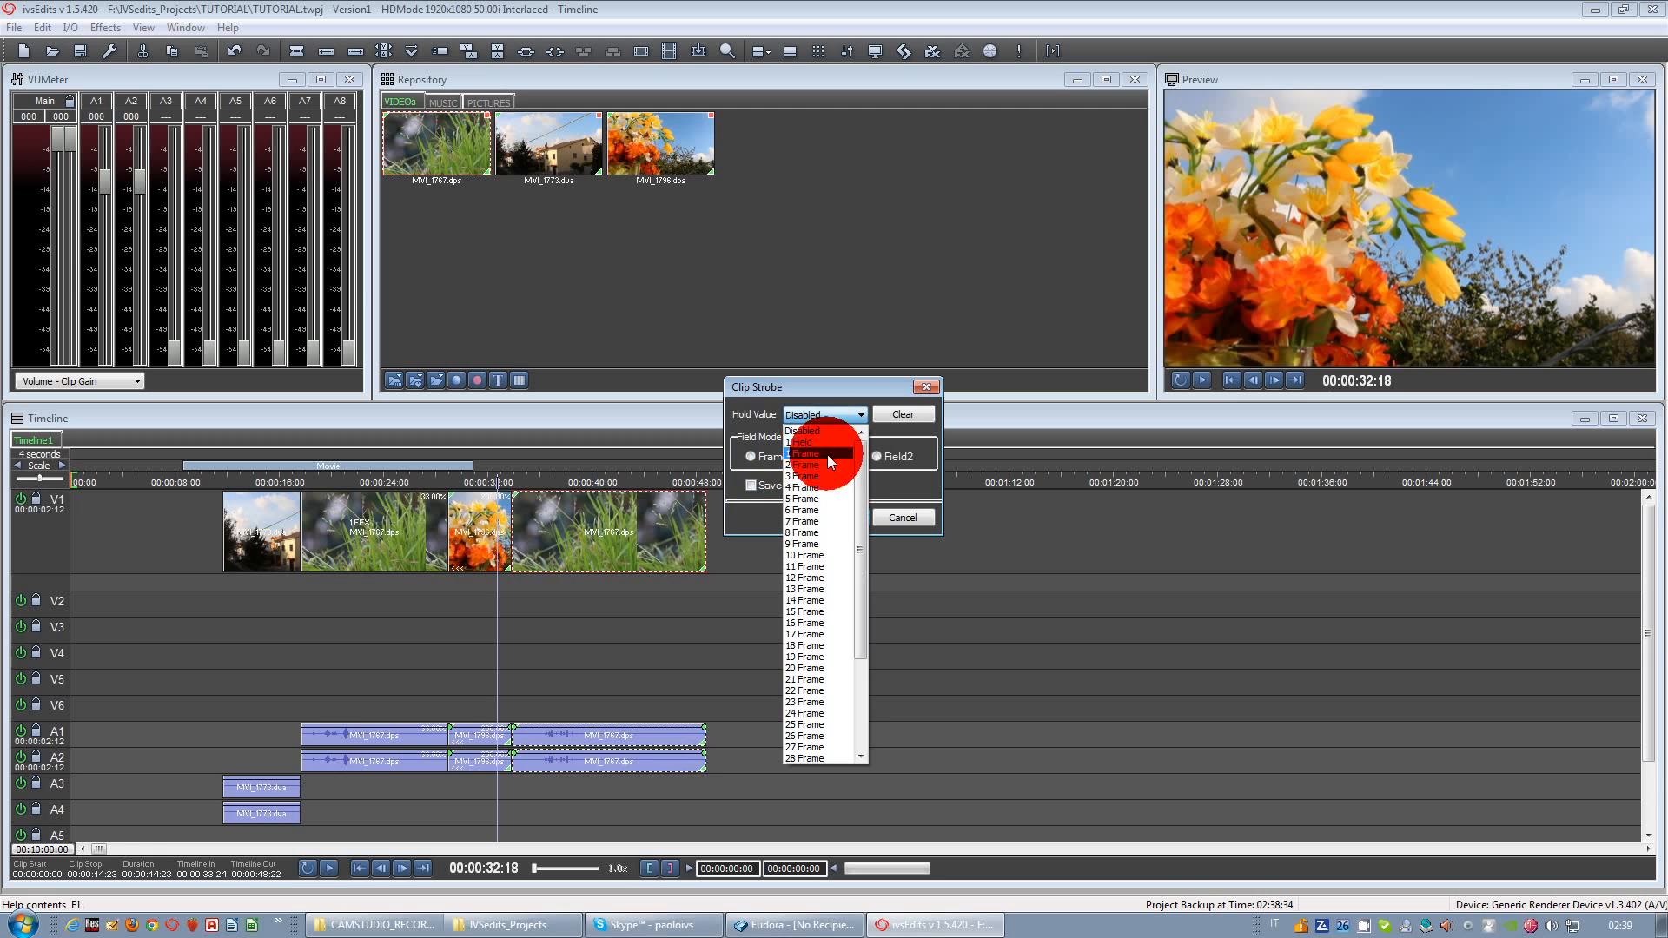
click(827, 455)
click(749, 484)
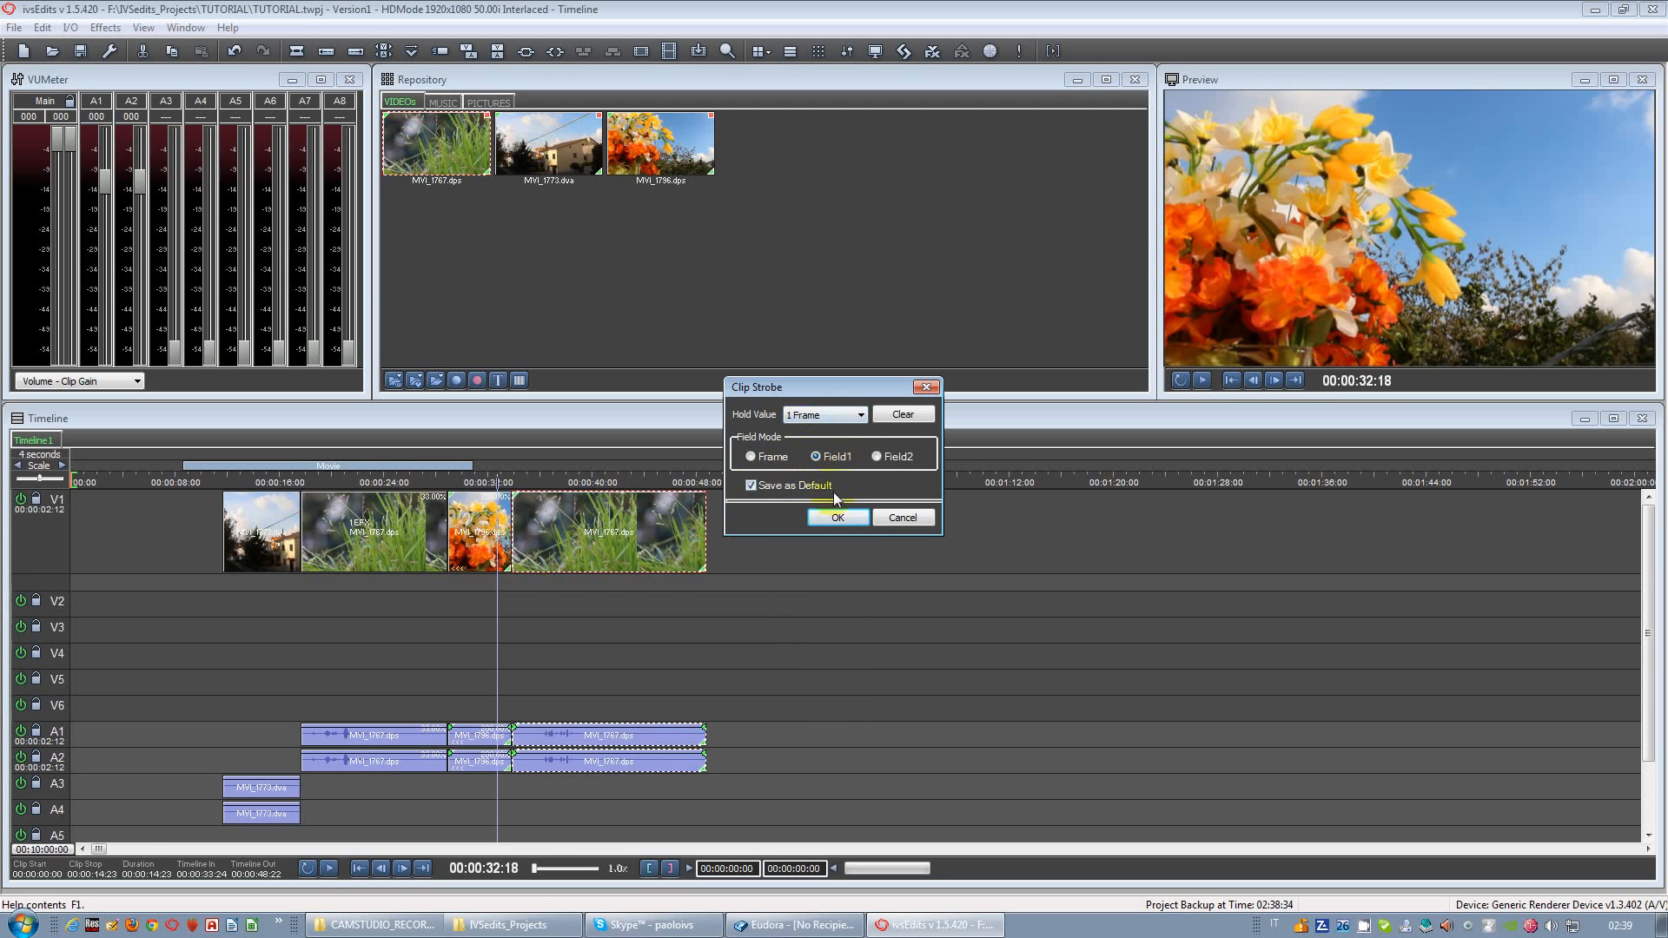
click(837, 518)
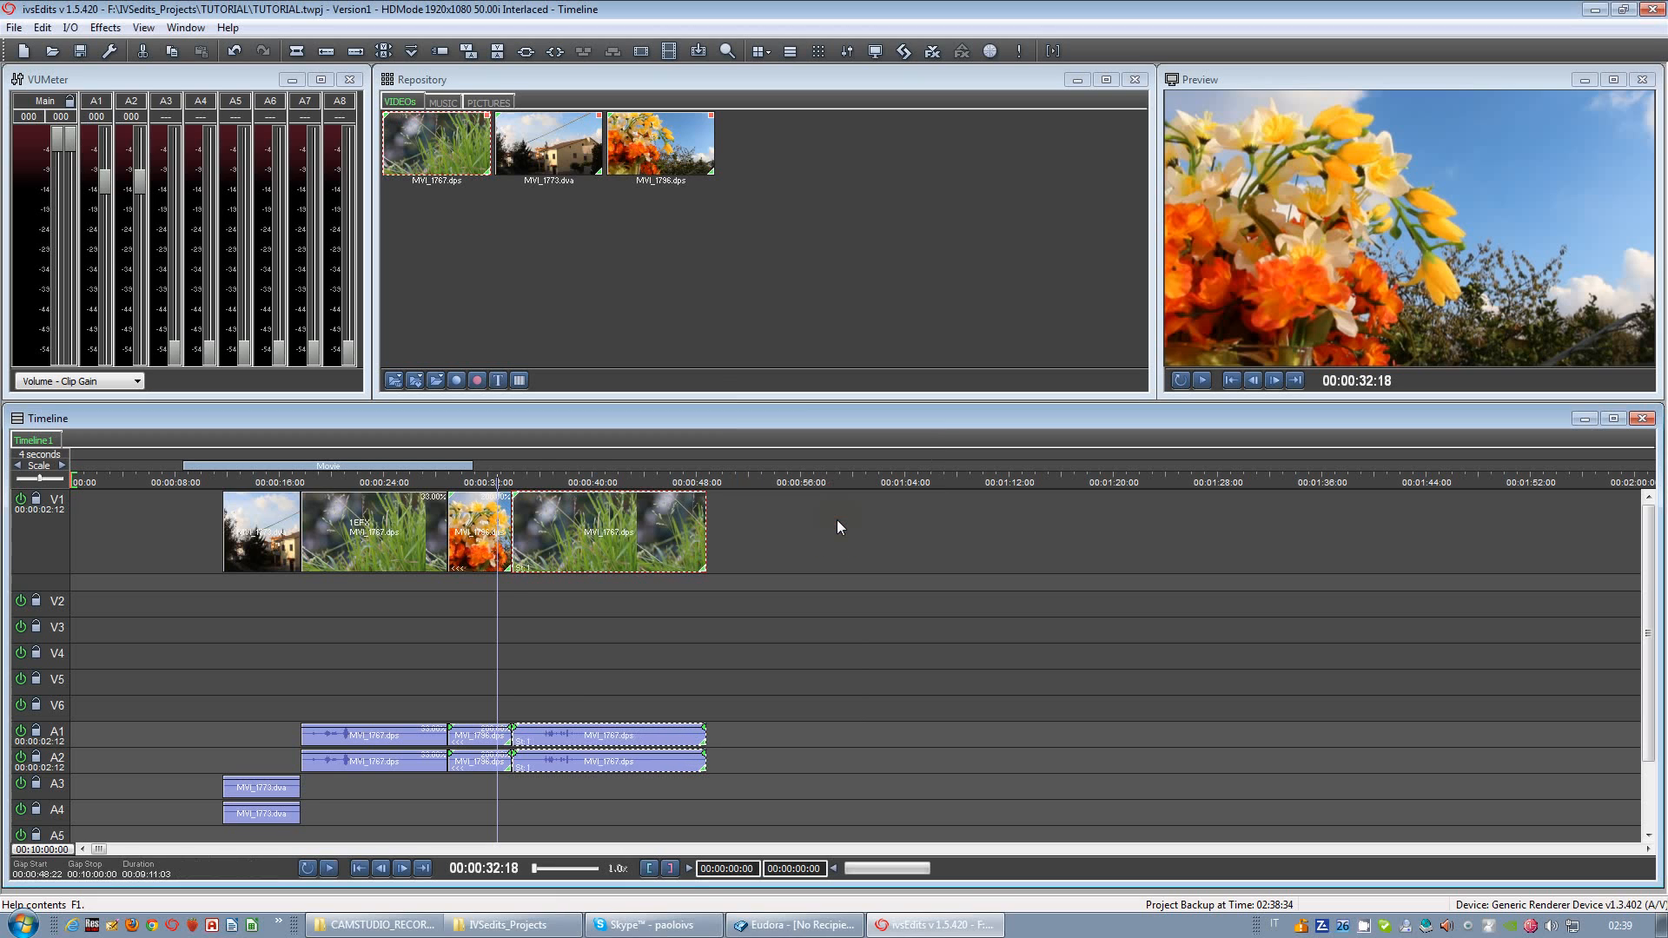
Step: Add MVI_1796.dps to the end of track V1 and apply the default strobe settings of 1 Frame and Field1 to it
drag(653, 153, 711, 550)
right_click(744, 535)
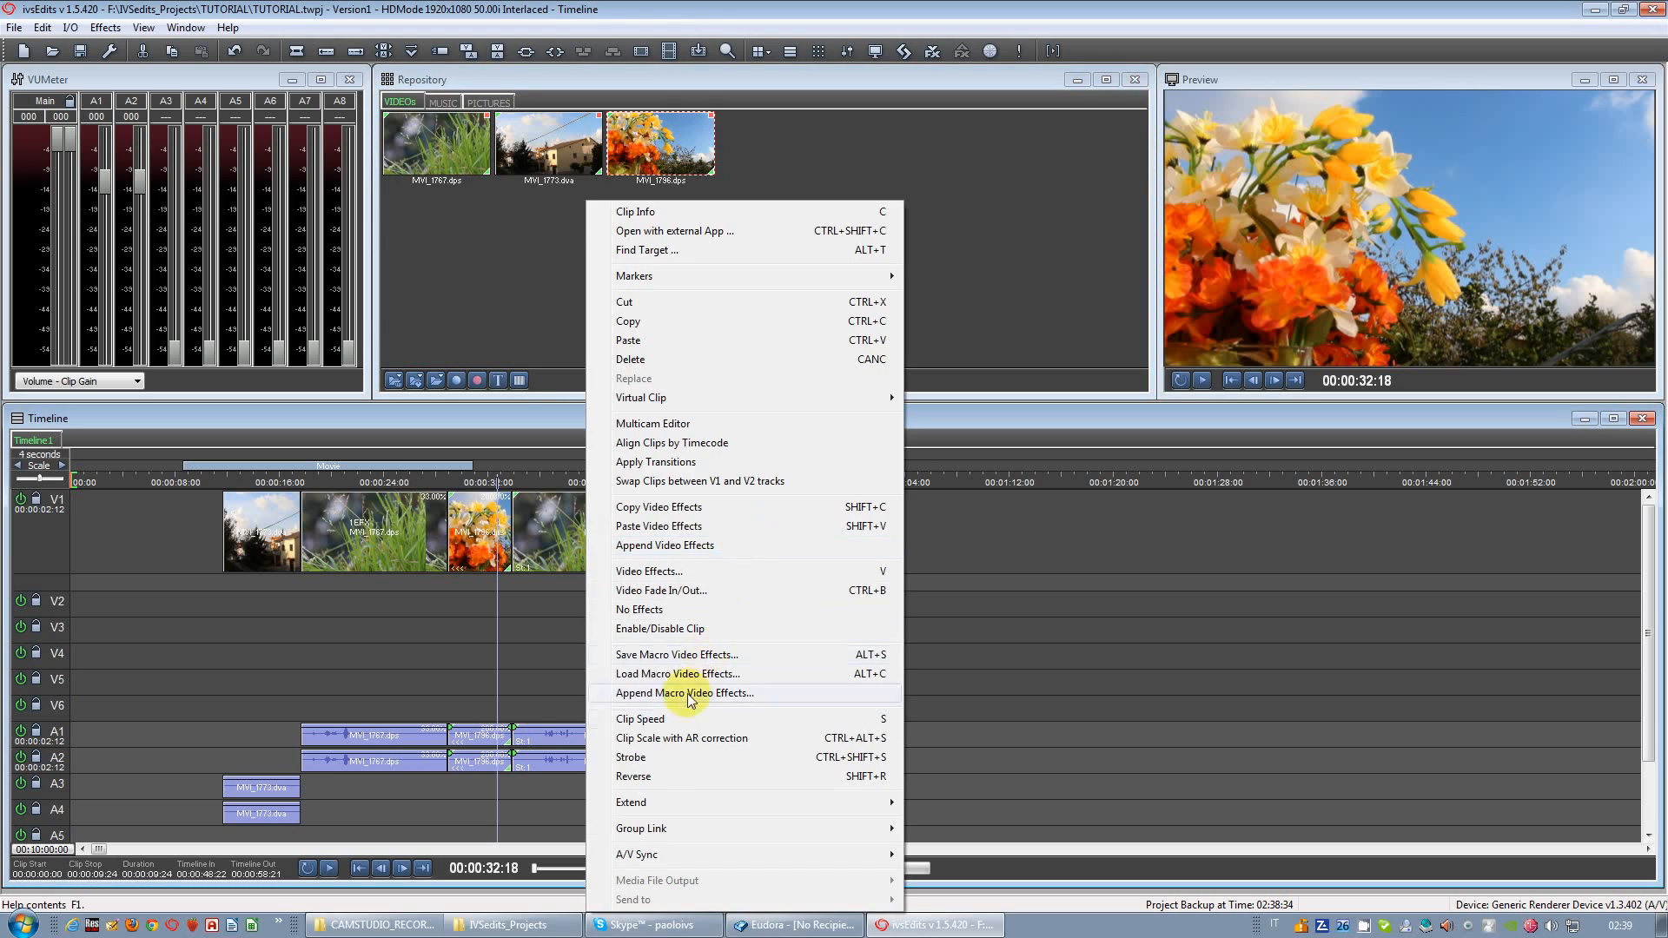
click(657, 757)
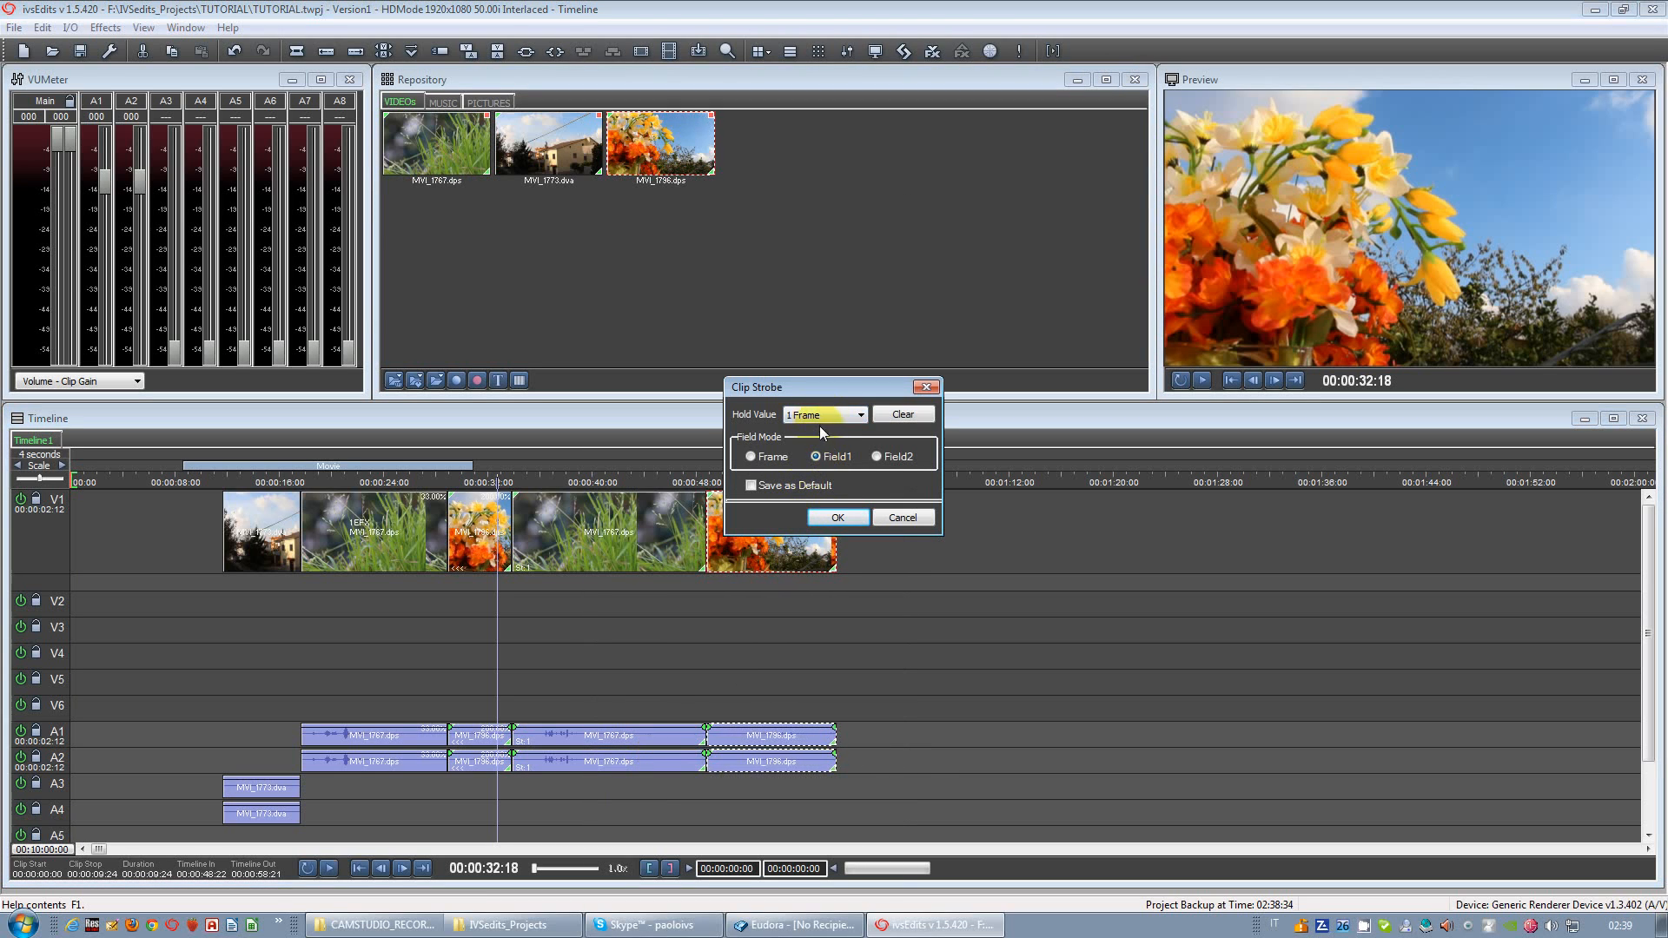
click(846, 519)
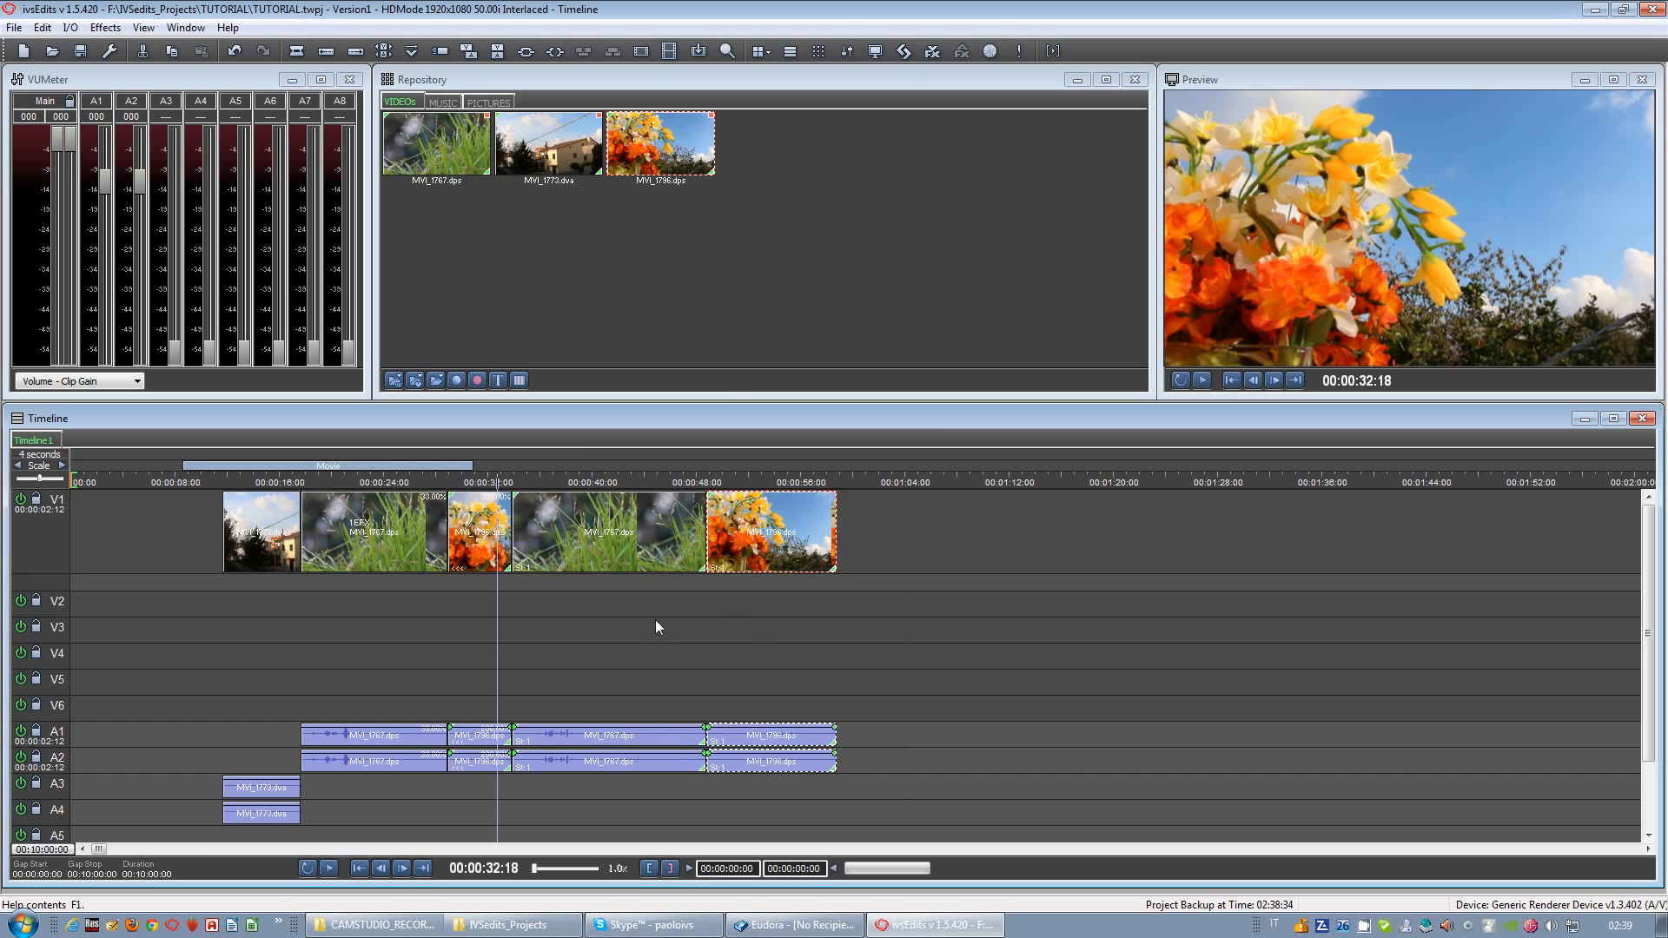
Step: Scrub through the end of the timeline and play back the last flower clip from about 00:00:50:05
click(99, 848)
mouse_move(99, 848)
mouse_down()
mouse_move(259, 856)
mouse_move(108, 853)
mouse_up()
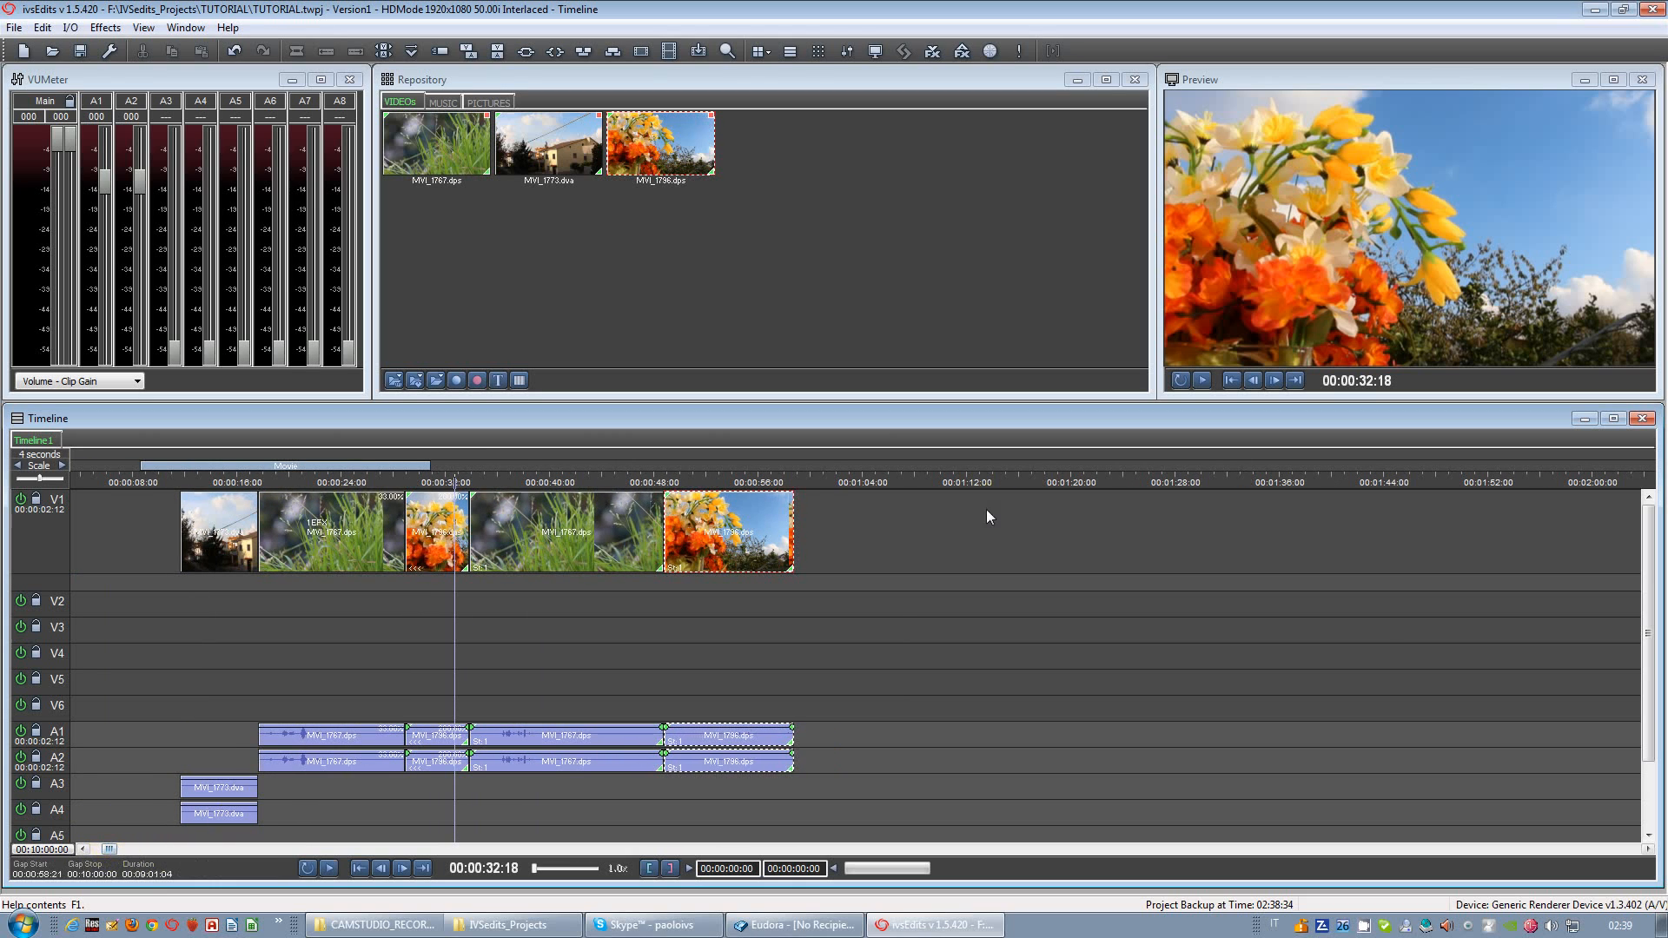
drag(804, 609, 774, 608)
click(752, 552)
right_click(752, 550)
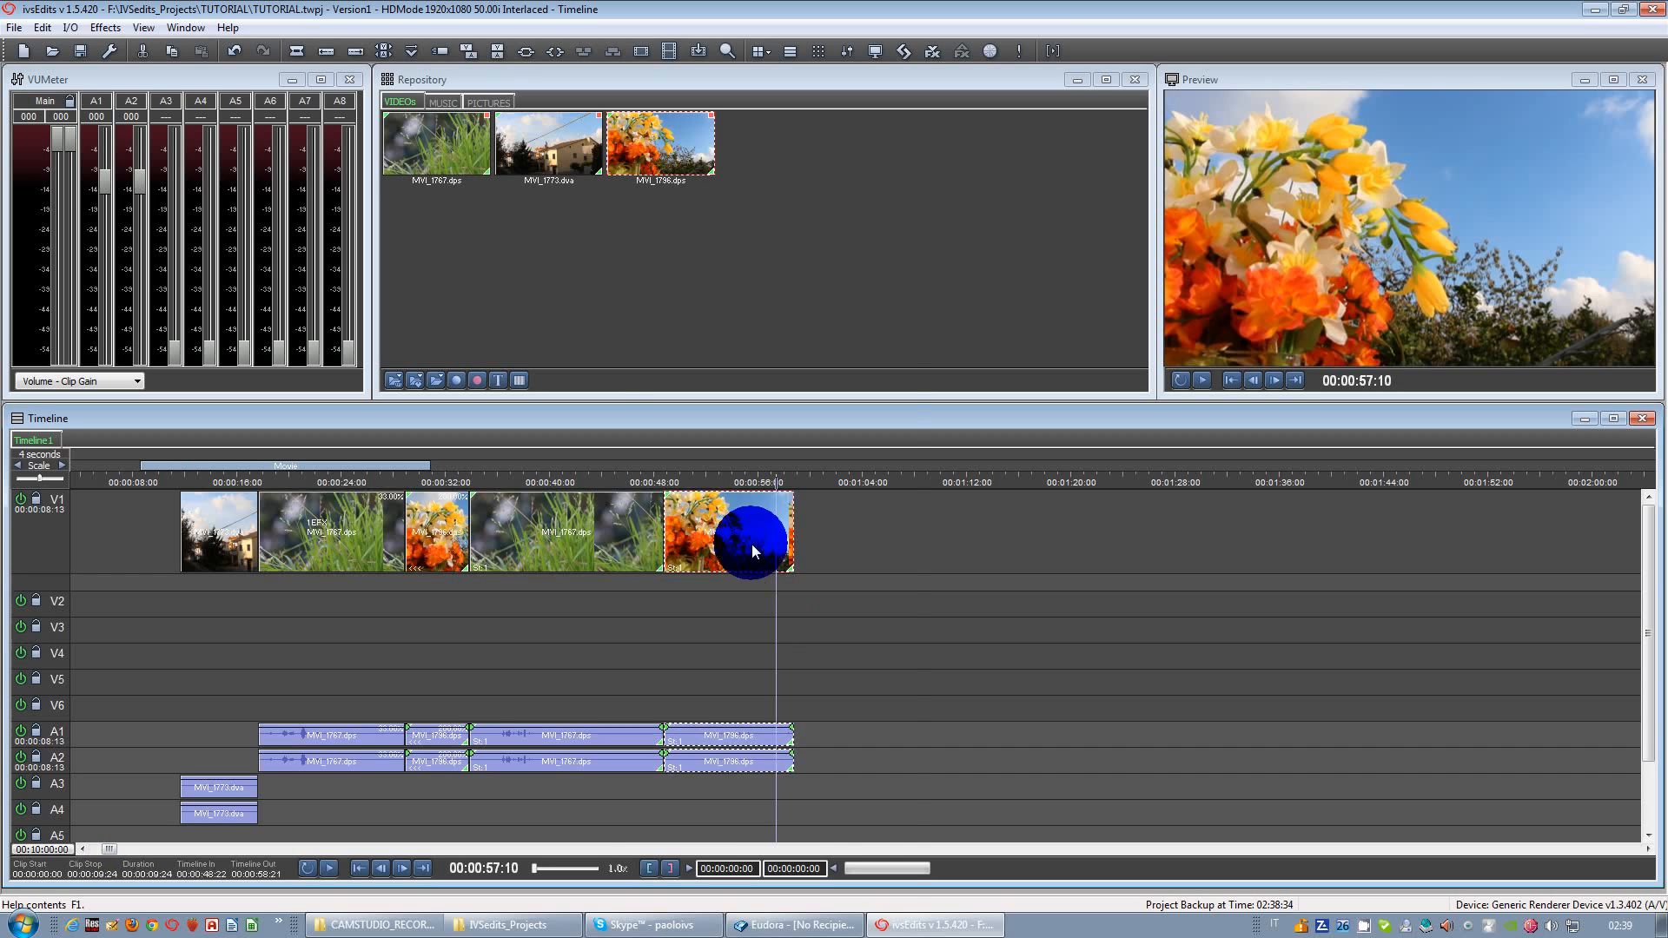
click(996, 588)
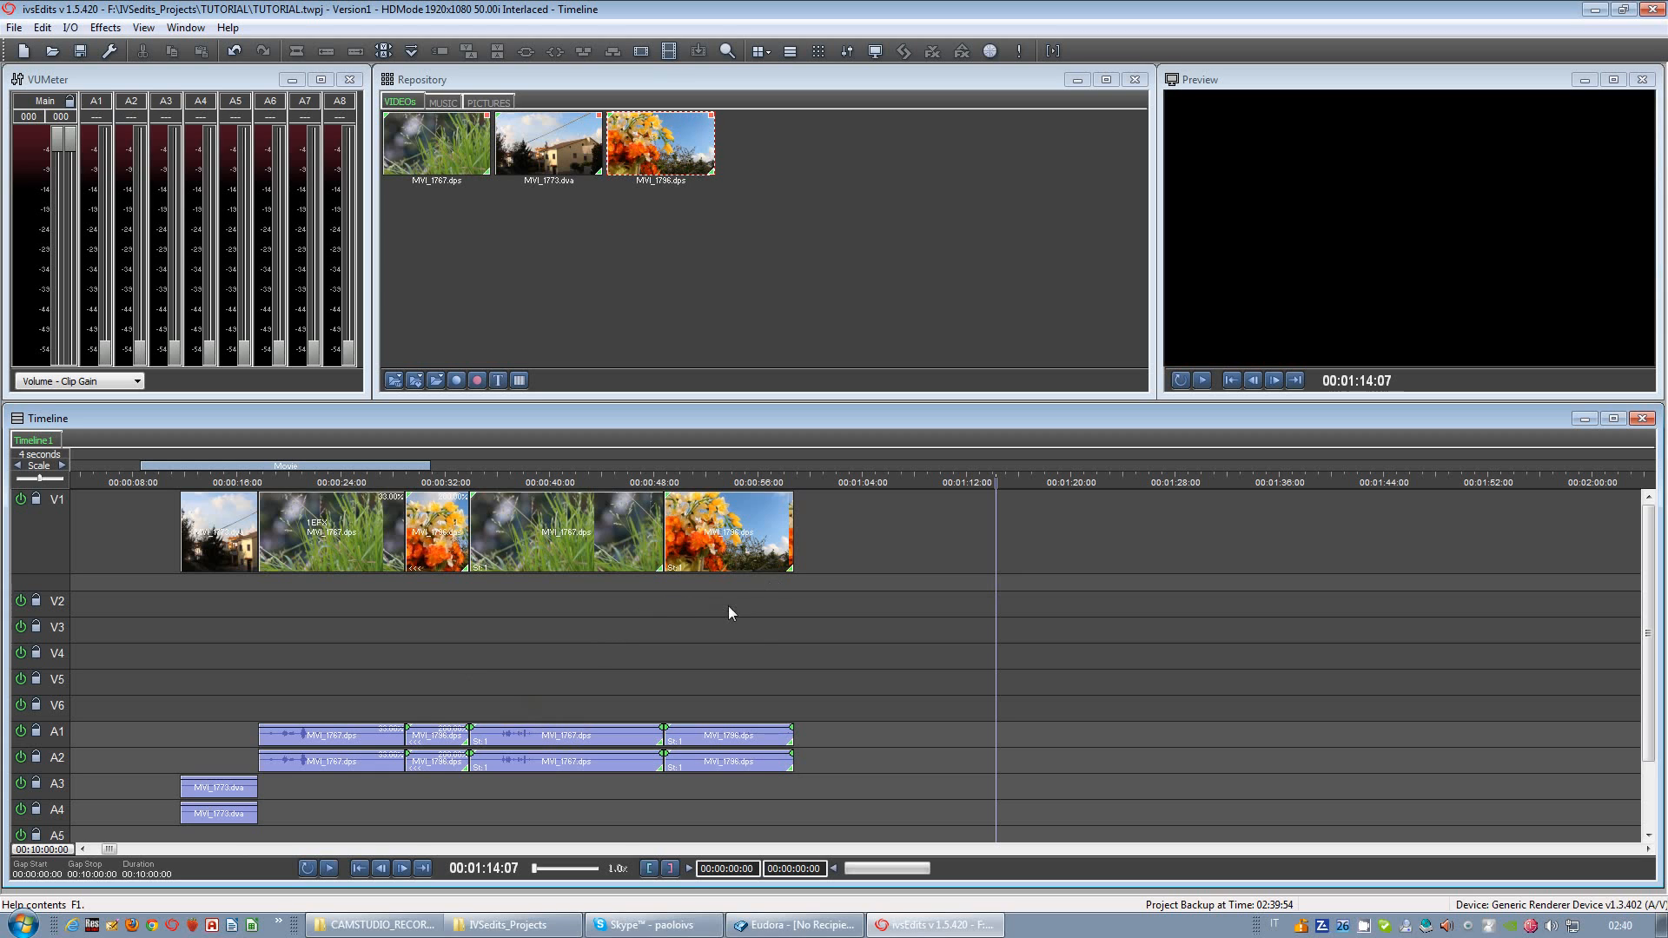
click(682, 595)
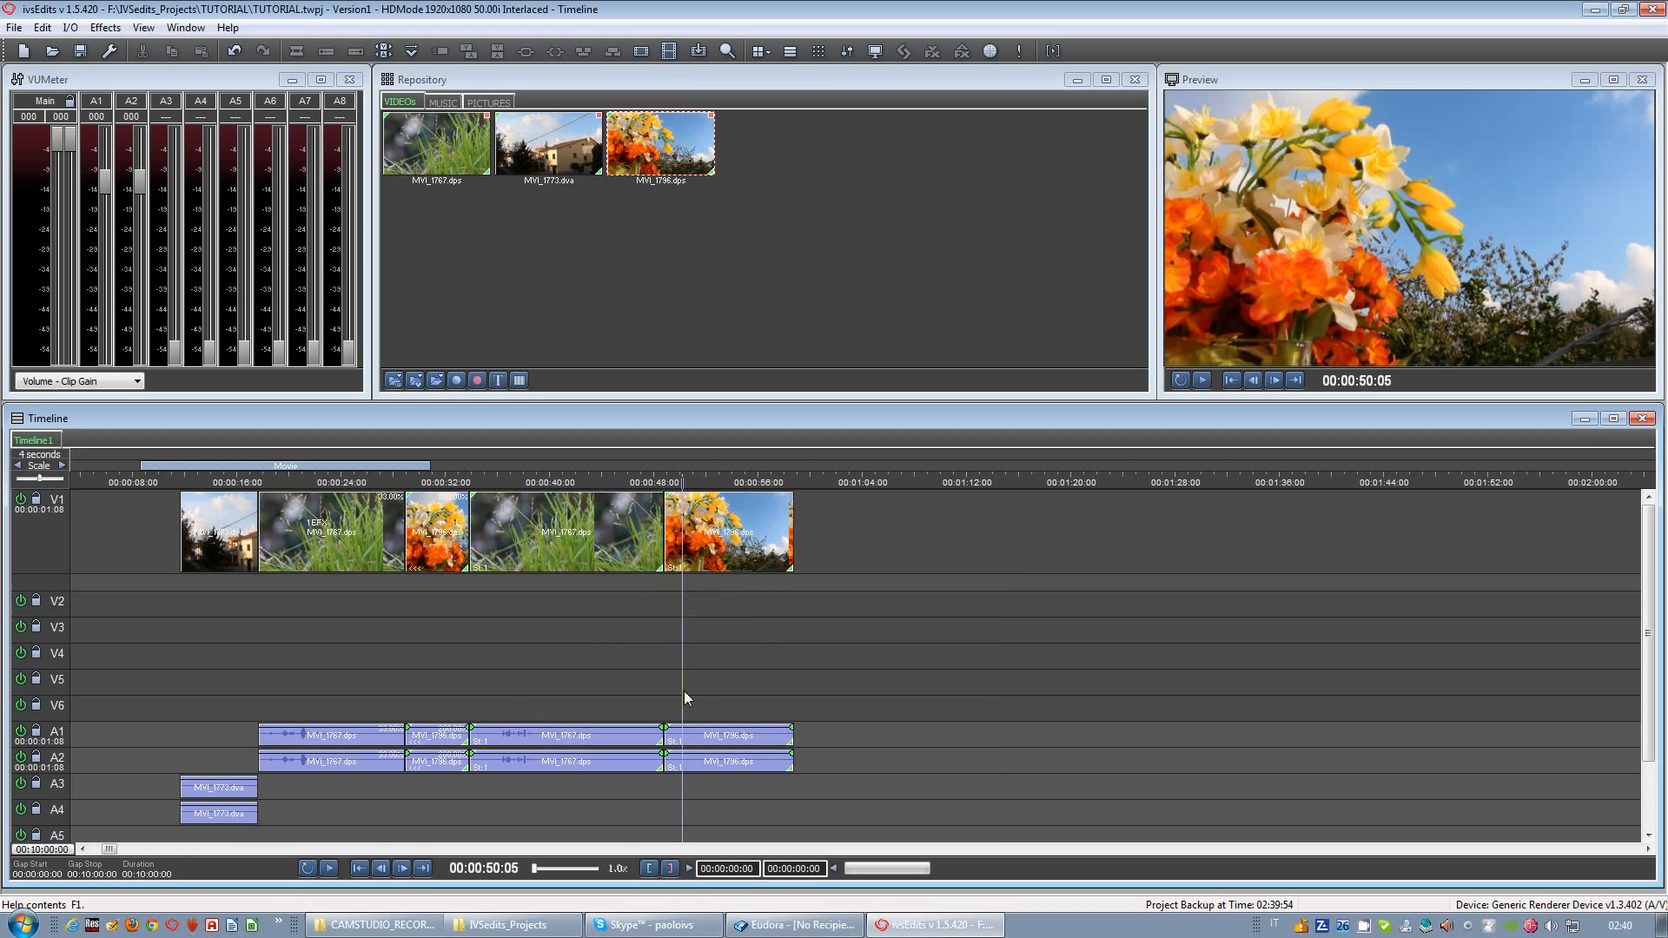
key(space)
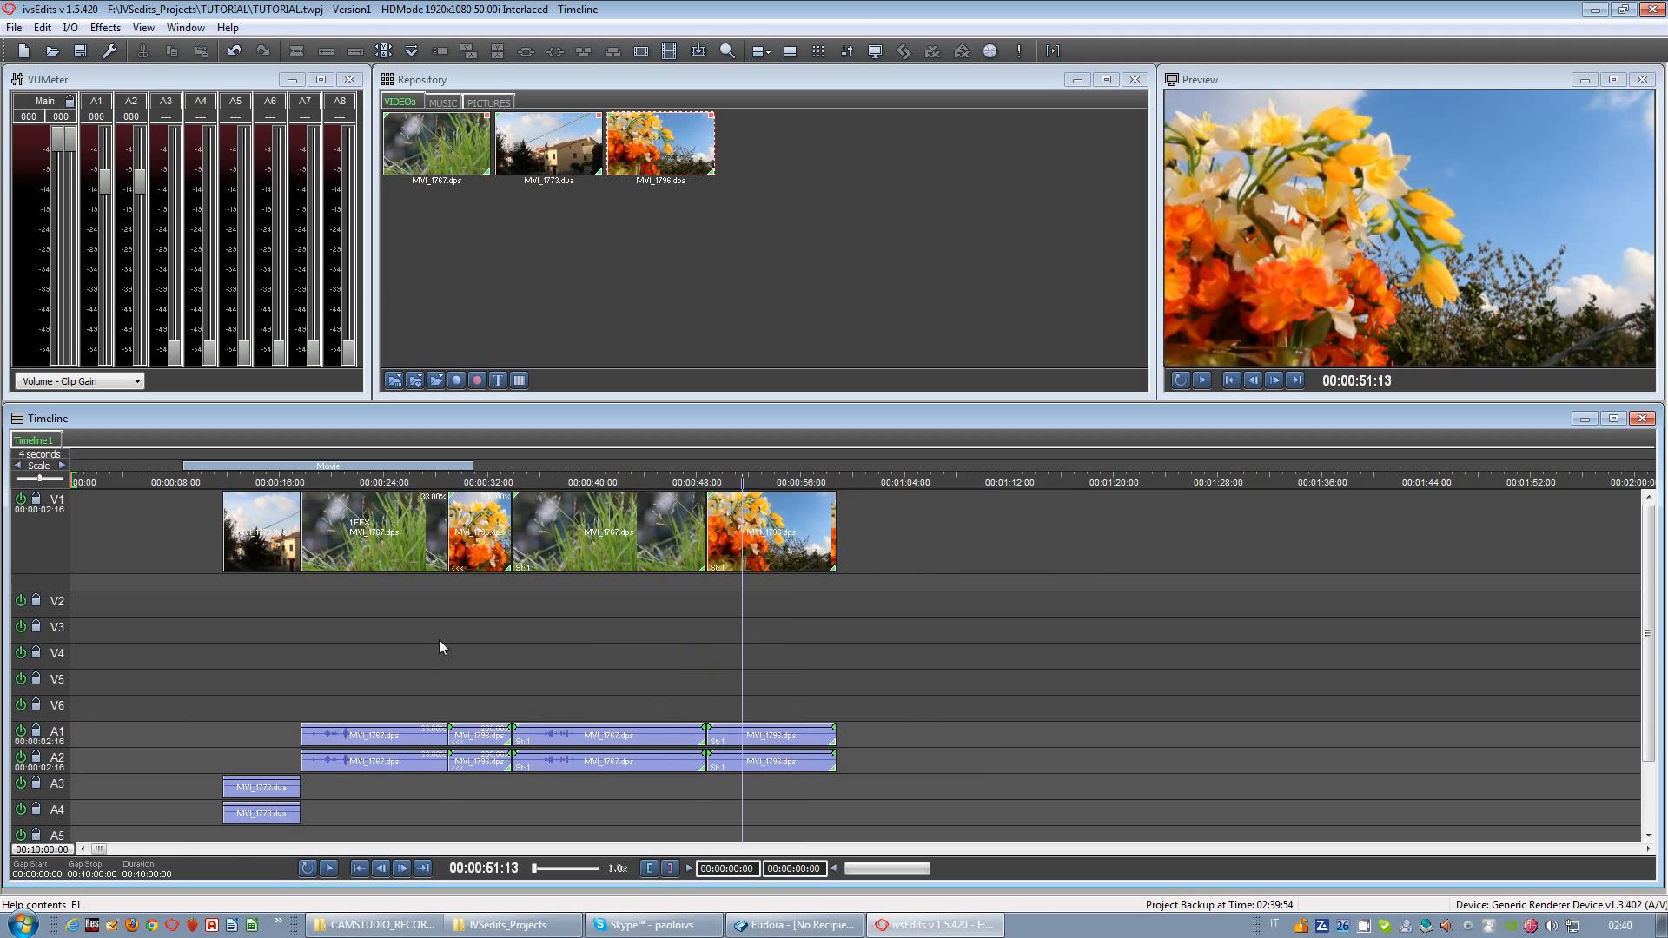
Step: Move the first grass clip to track V2 so it starts at 00:00:15:20 and overlaps the house clip, and select the resulting transition
drag(342, 530, 326, 608)
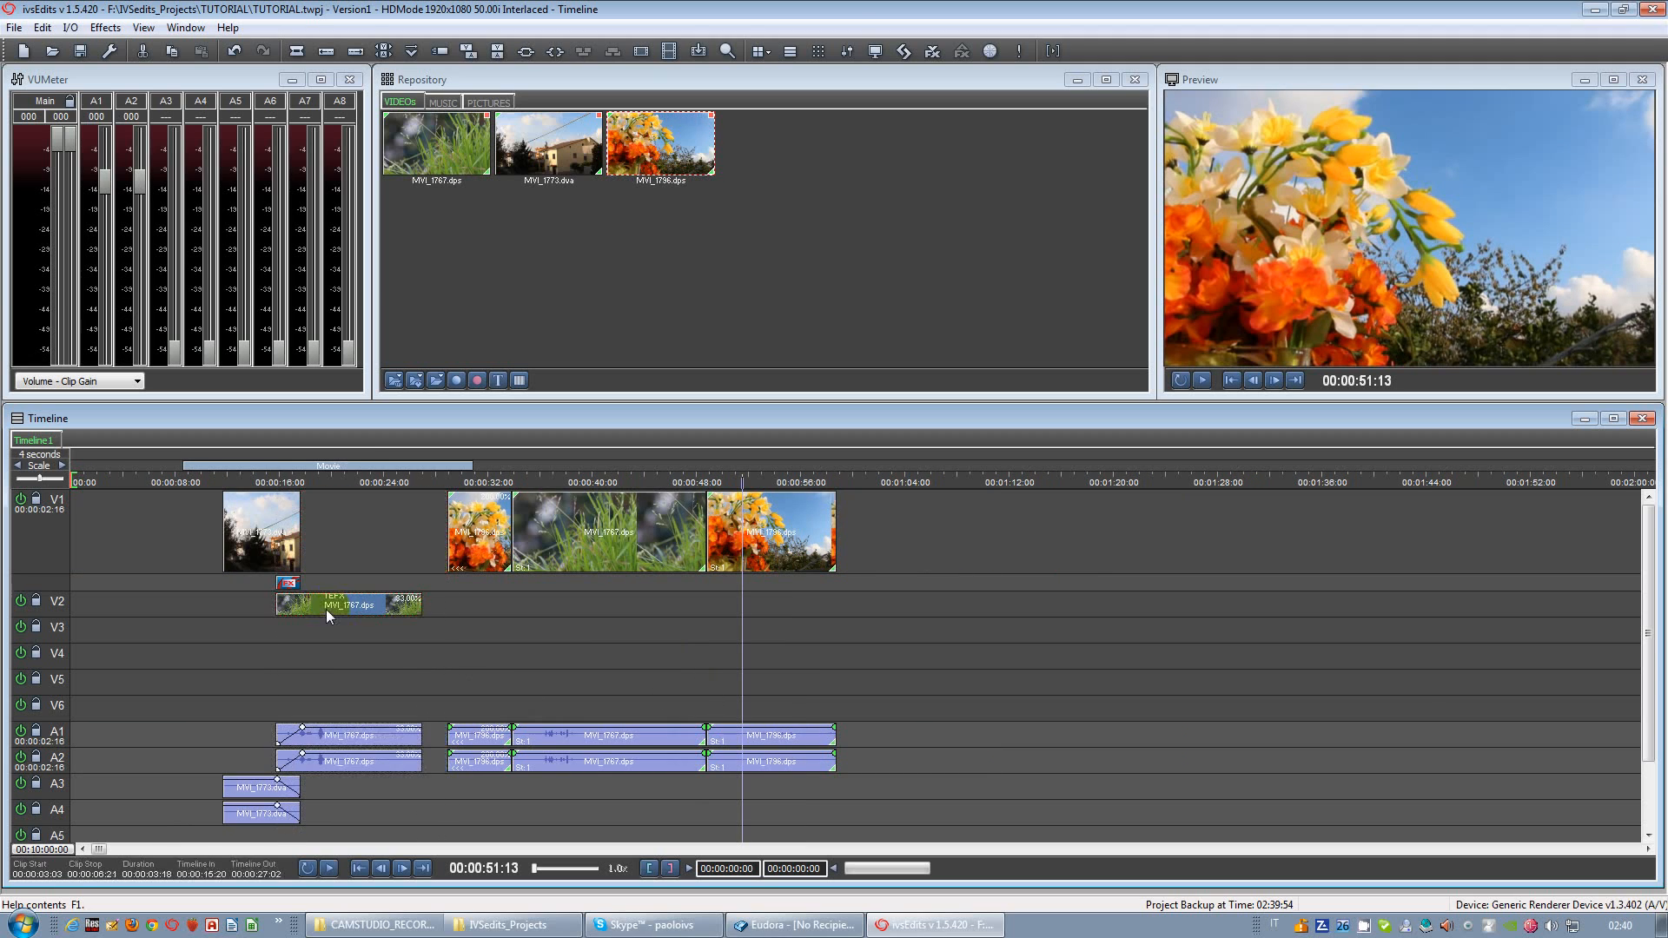
click(287, 584)
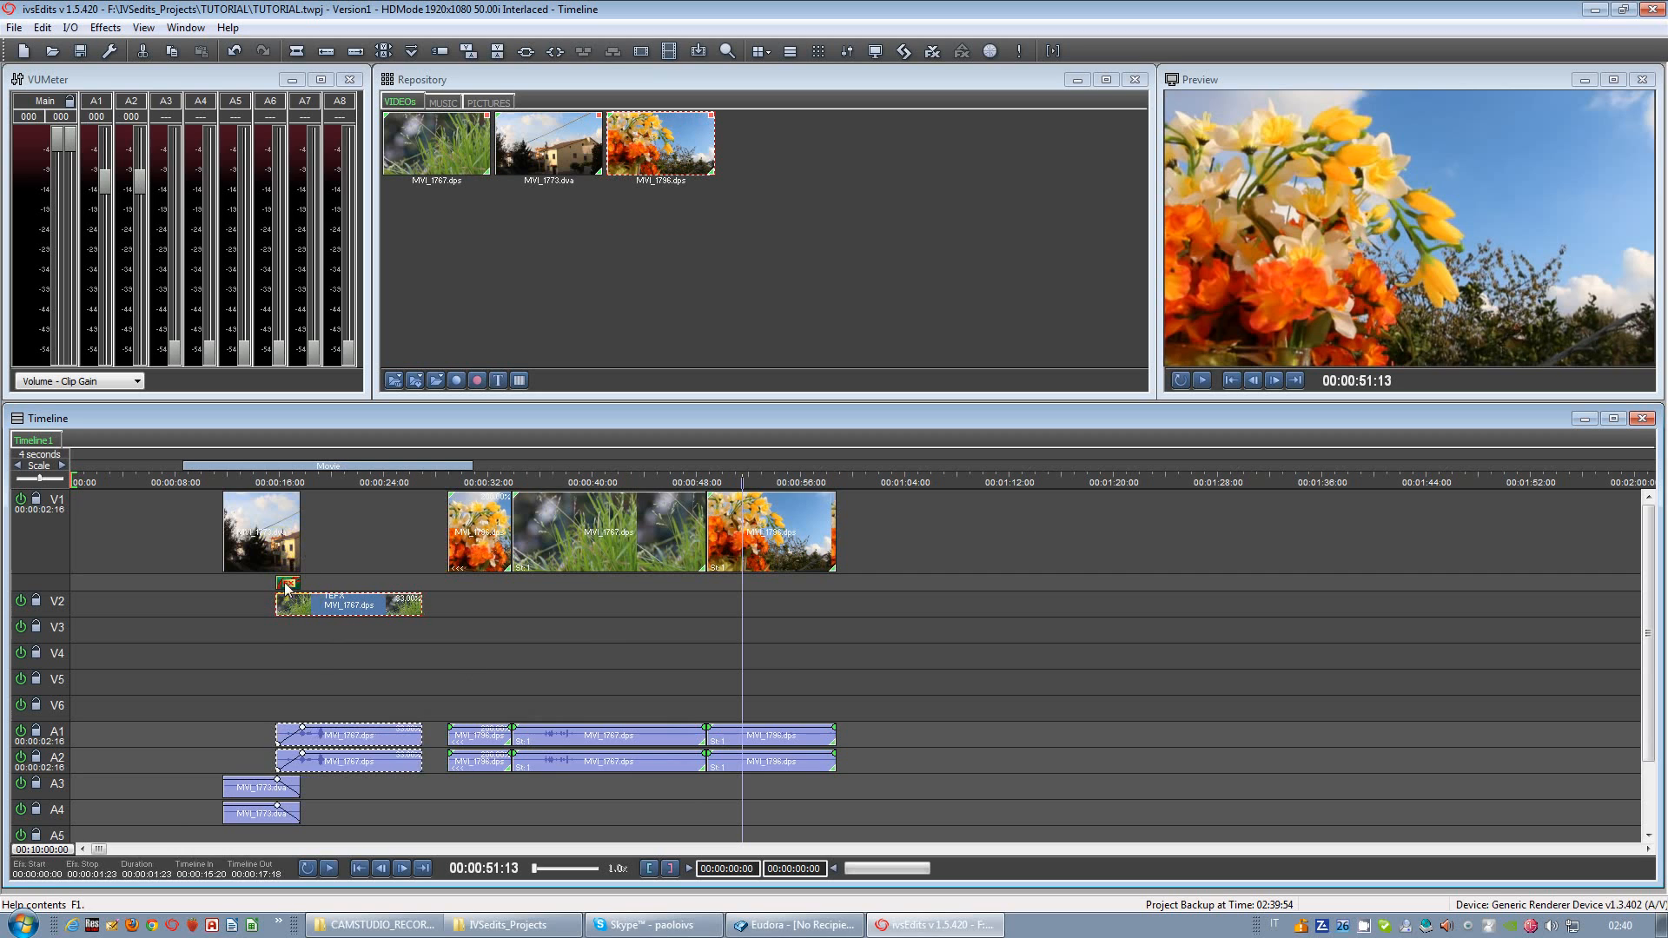
Step: Enlarge audio track A1 and add a volume keyframe to the second grass clip at about 00:00:38:03
scroll(296, 644, down, 3)
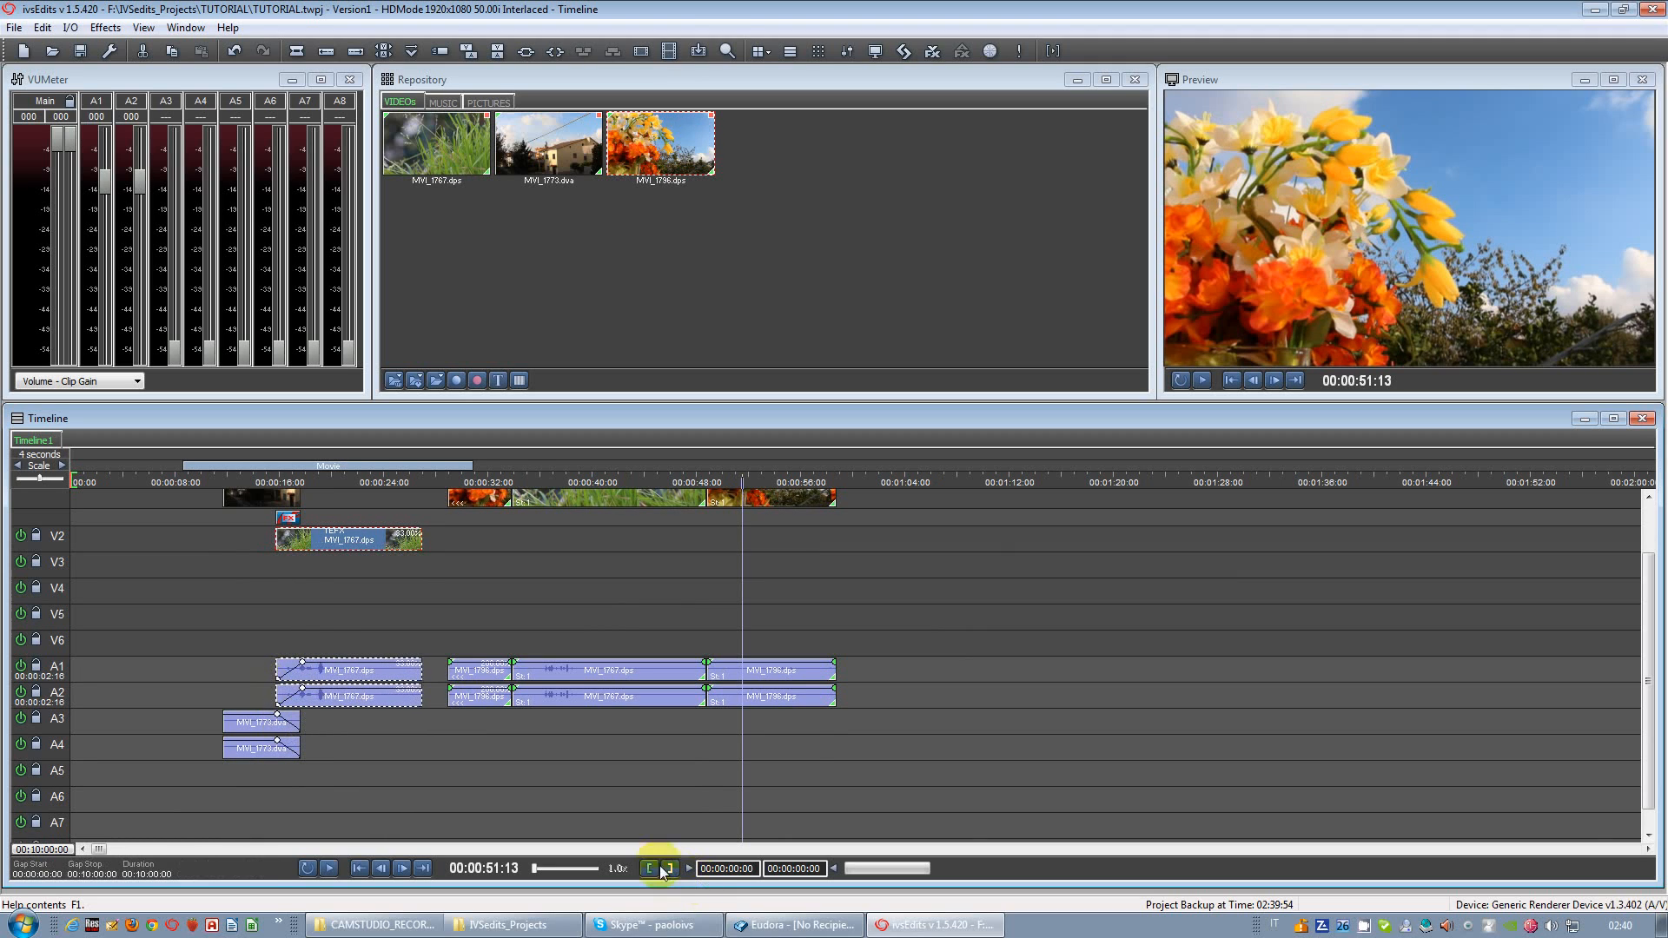
drag(63, 677, 58, 719)
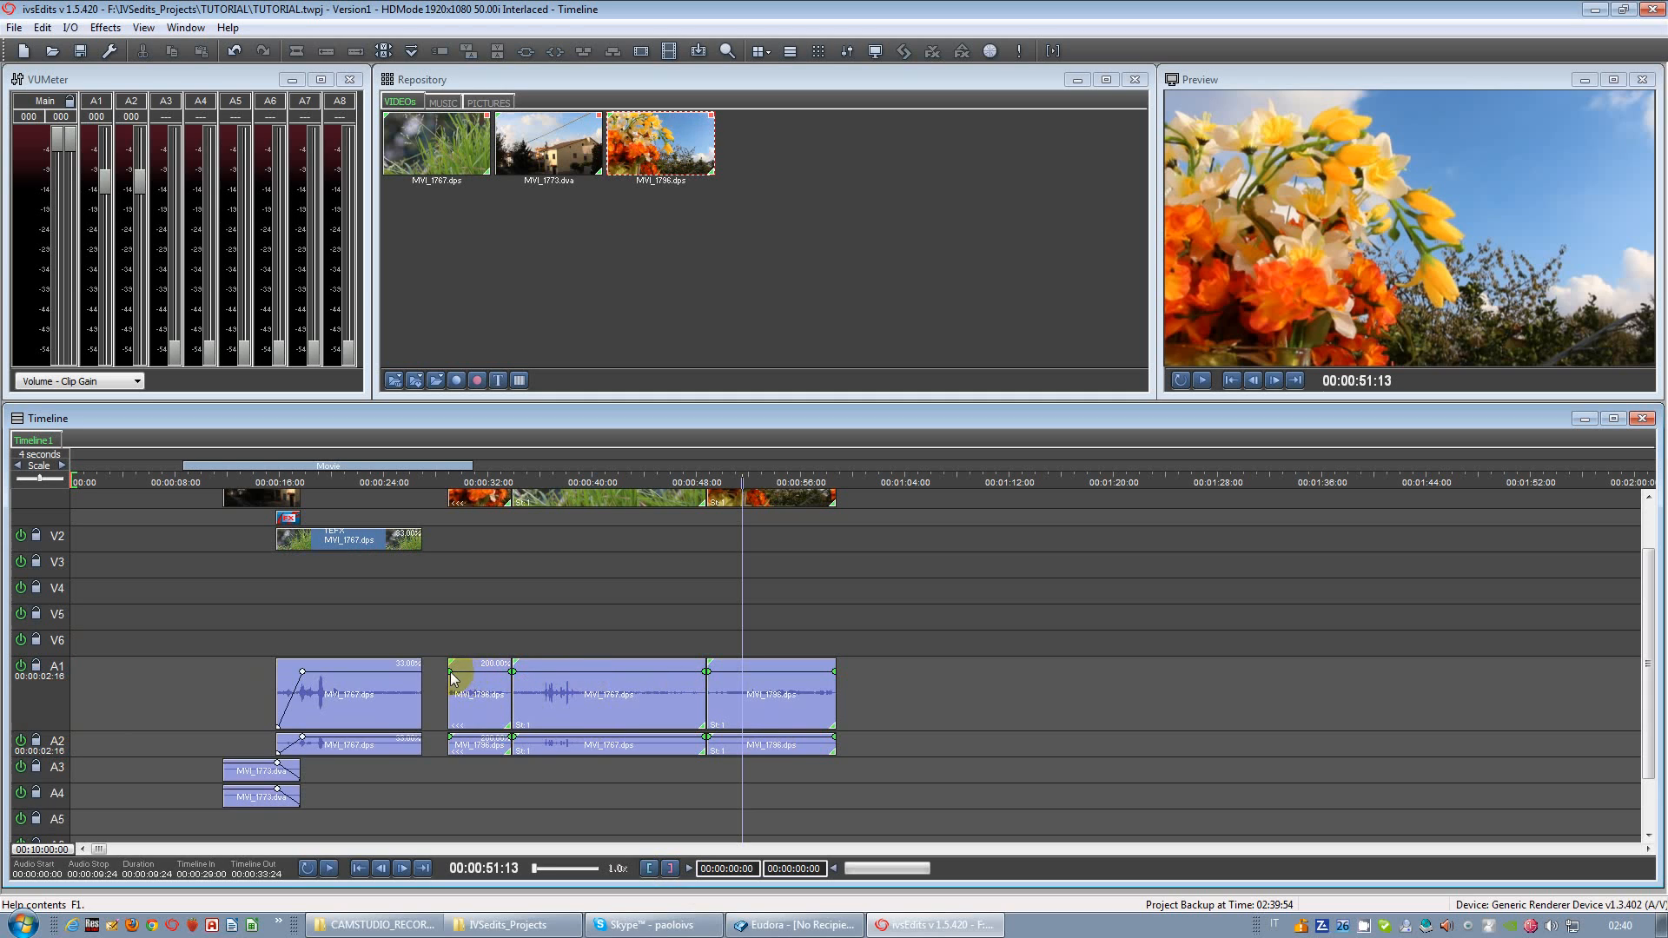
click(557, 673)
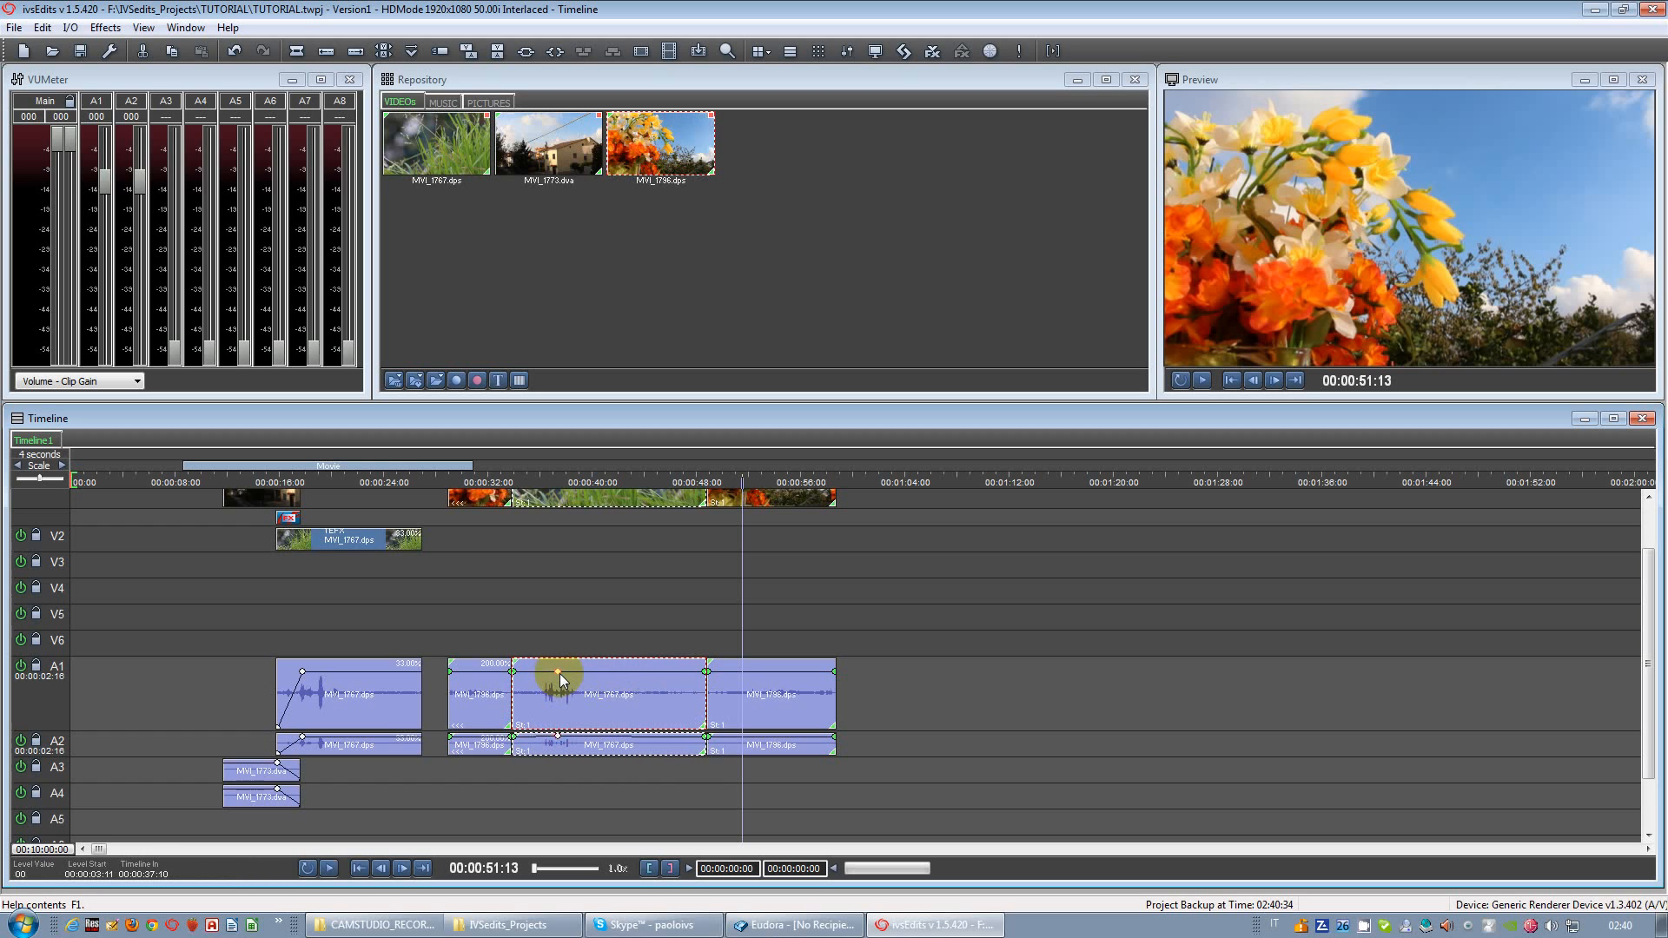
drag(560, 674, 462, 695)
mouse_move(559, 671)
mouse_down()
mouse_move(565, 721)
mouse_move(567, 672)
mouse_up()
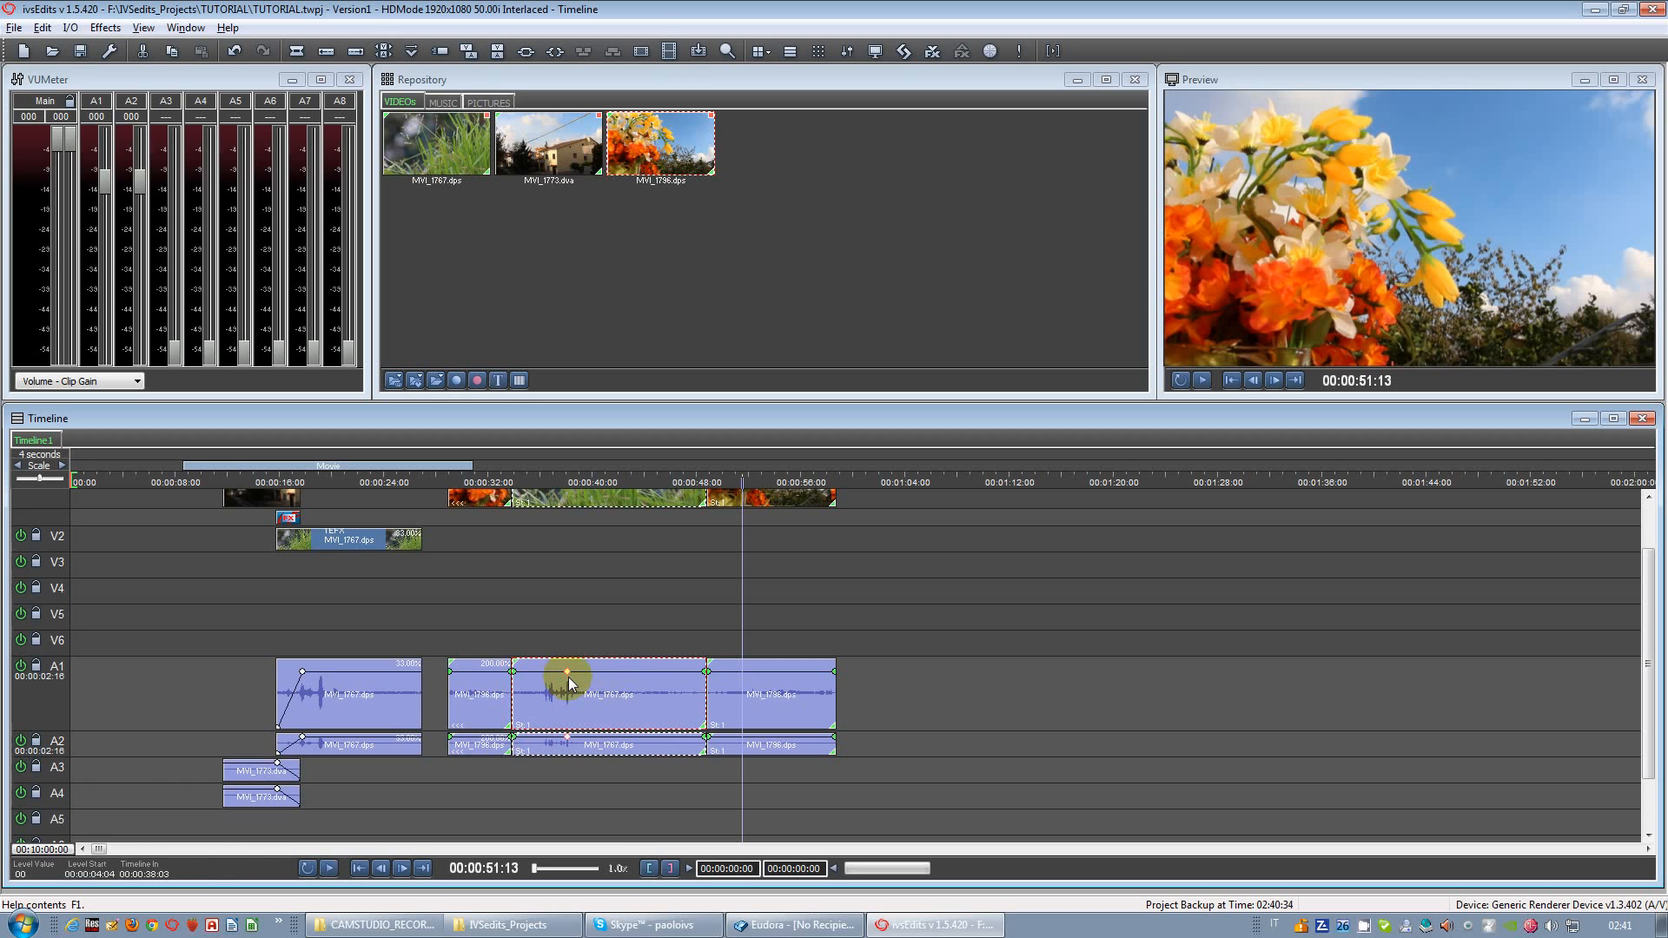
Step: Lower the volume keyframe to its minimum level and add a second keyframe at minimum level, about 4 seconds after it
double_click(568, 676)
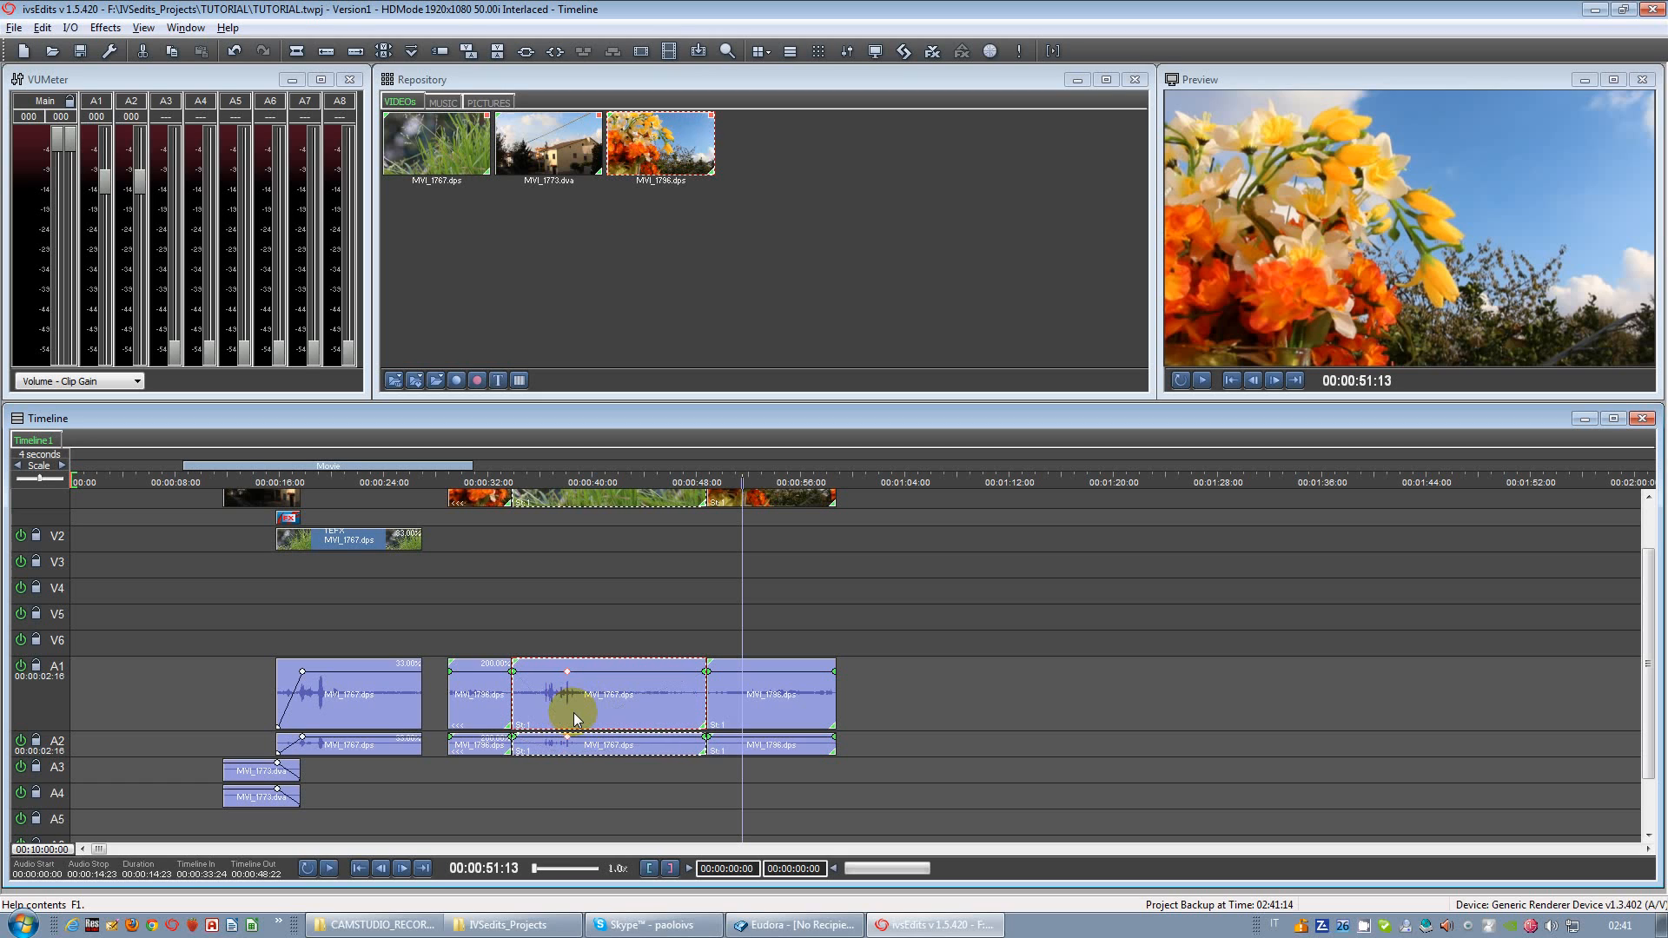
key(End)
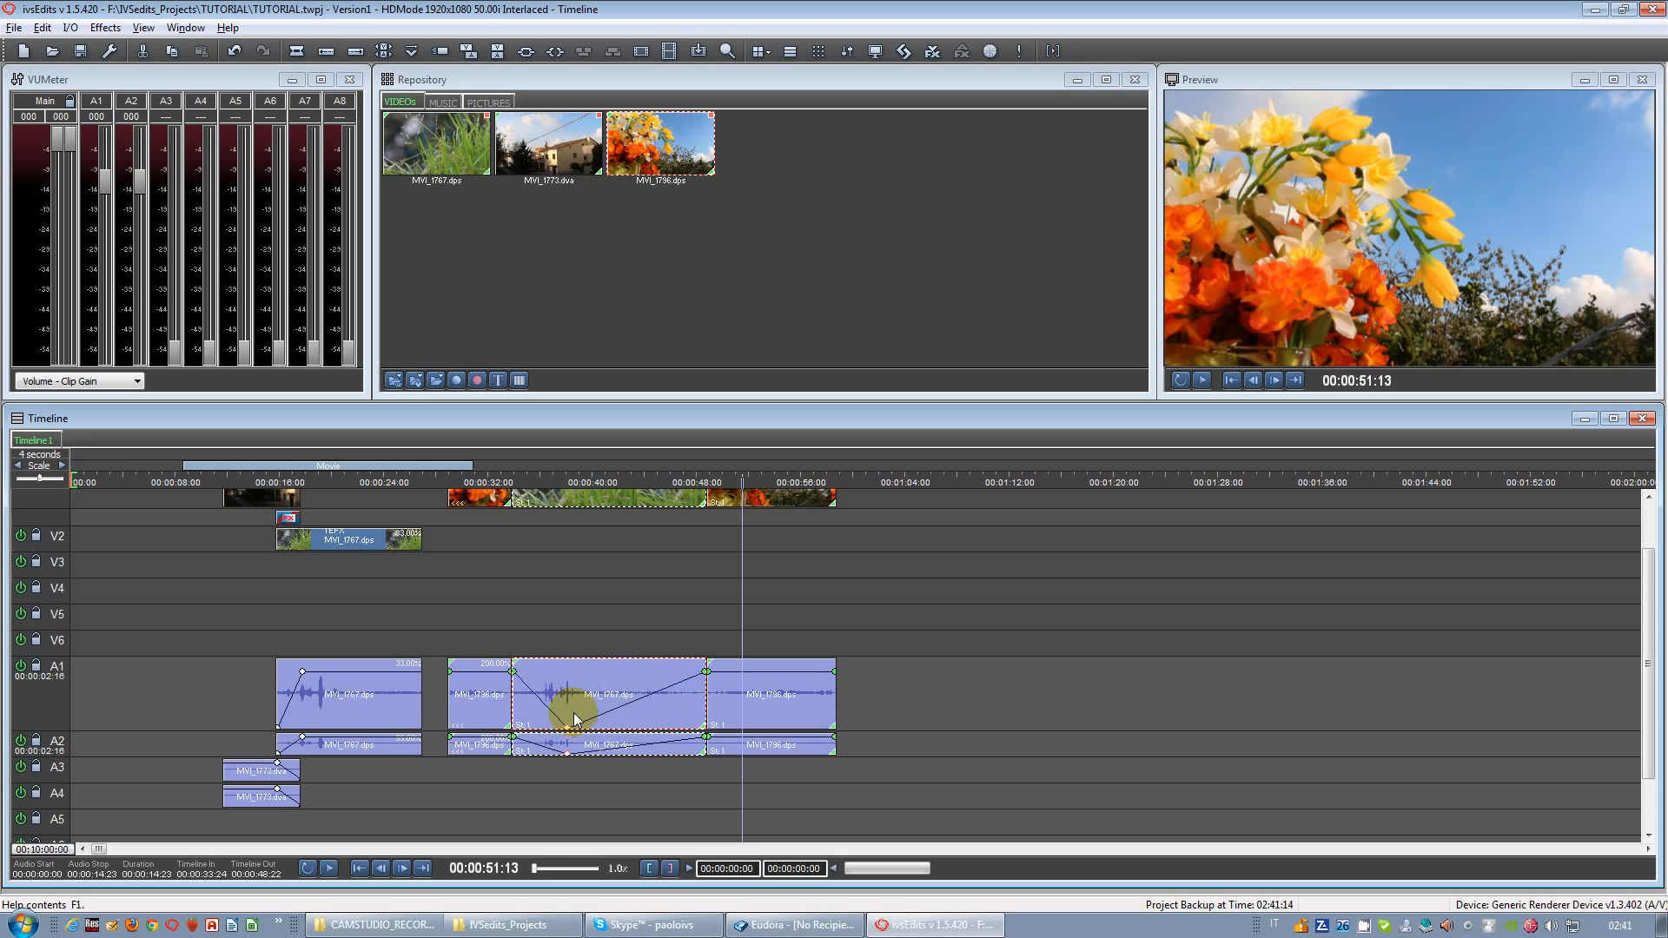
key(End)
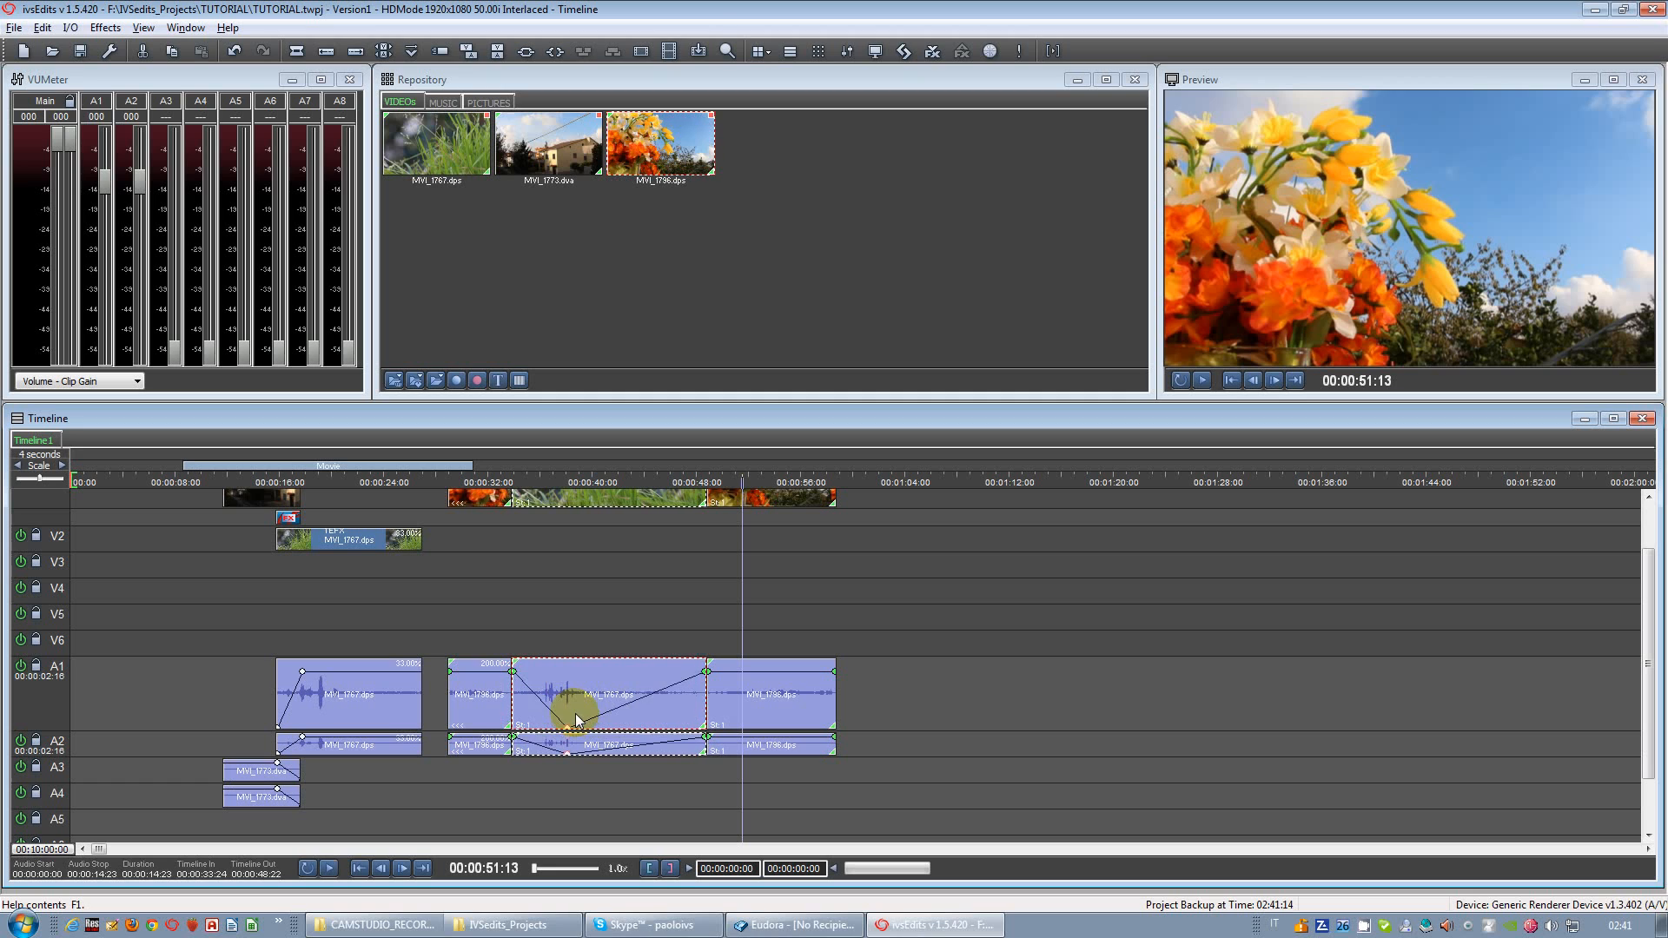
key(End)
click(620, 708)
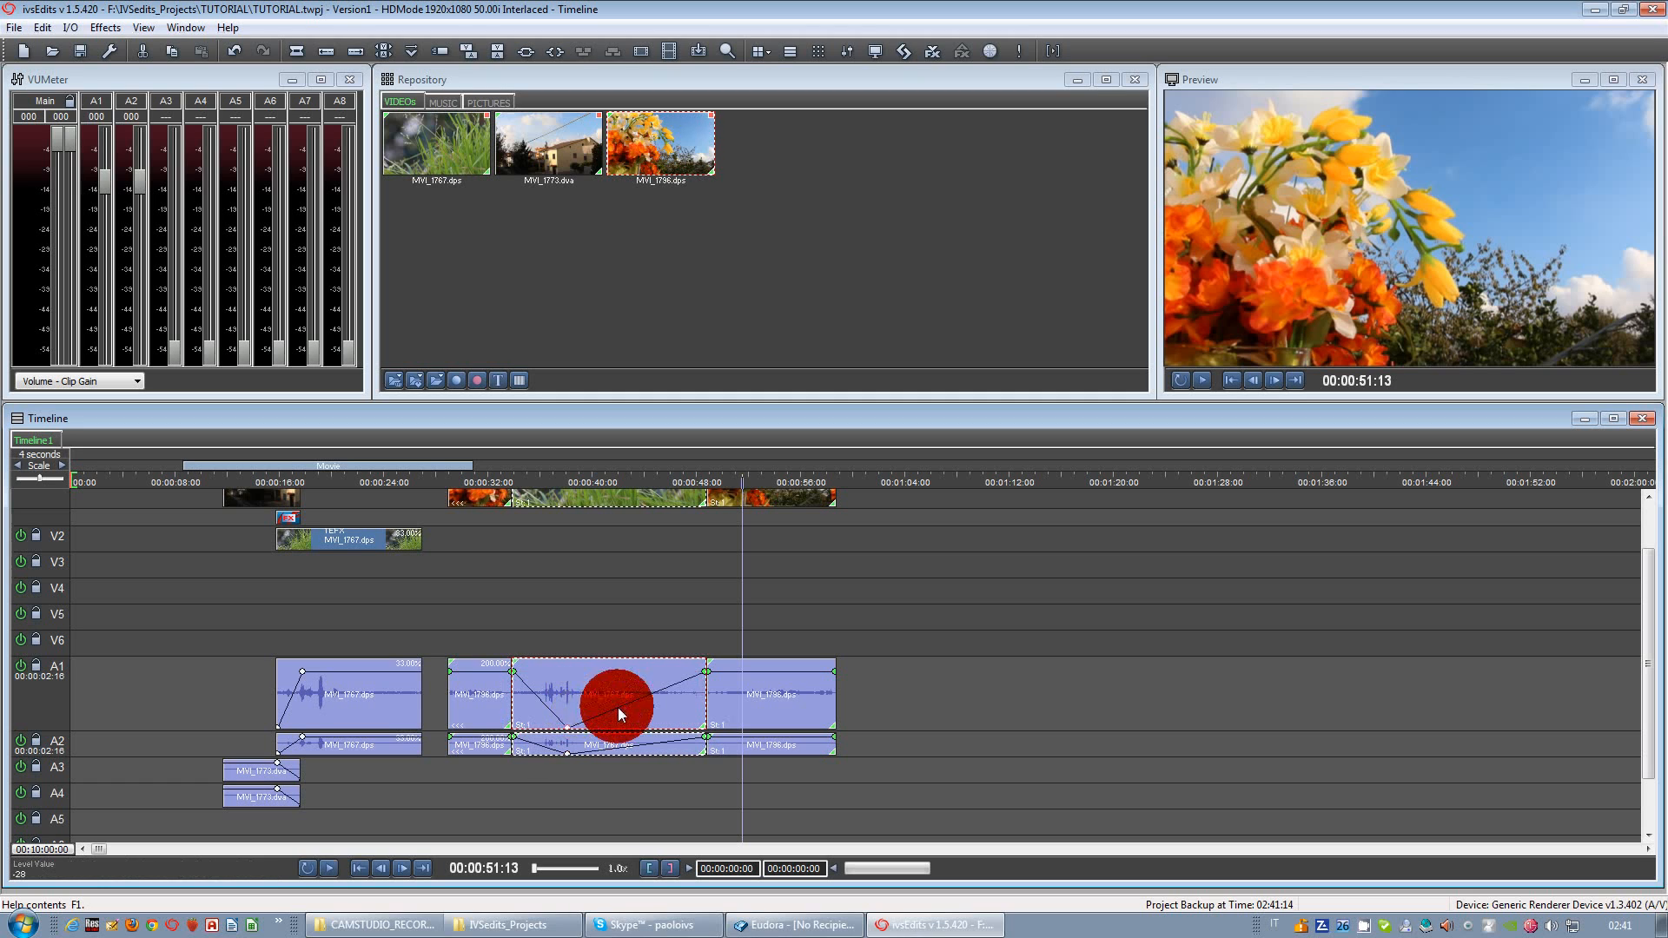
click(620, 708)
key(End)
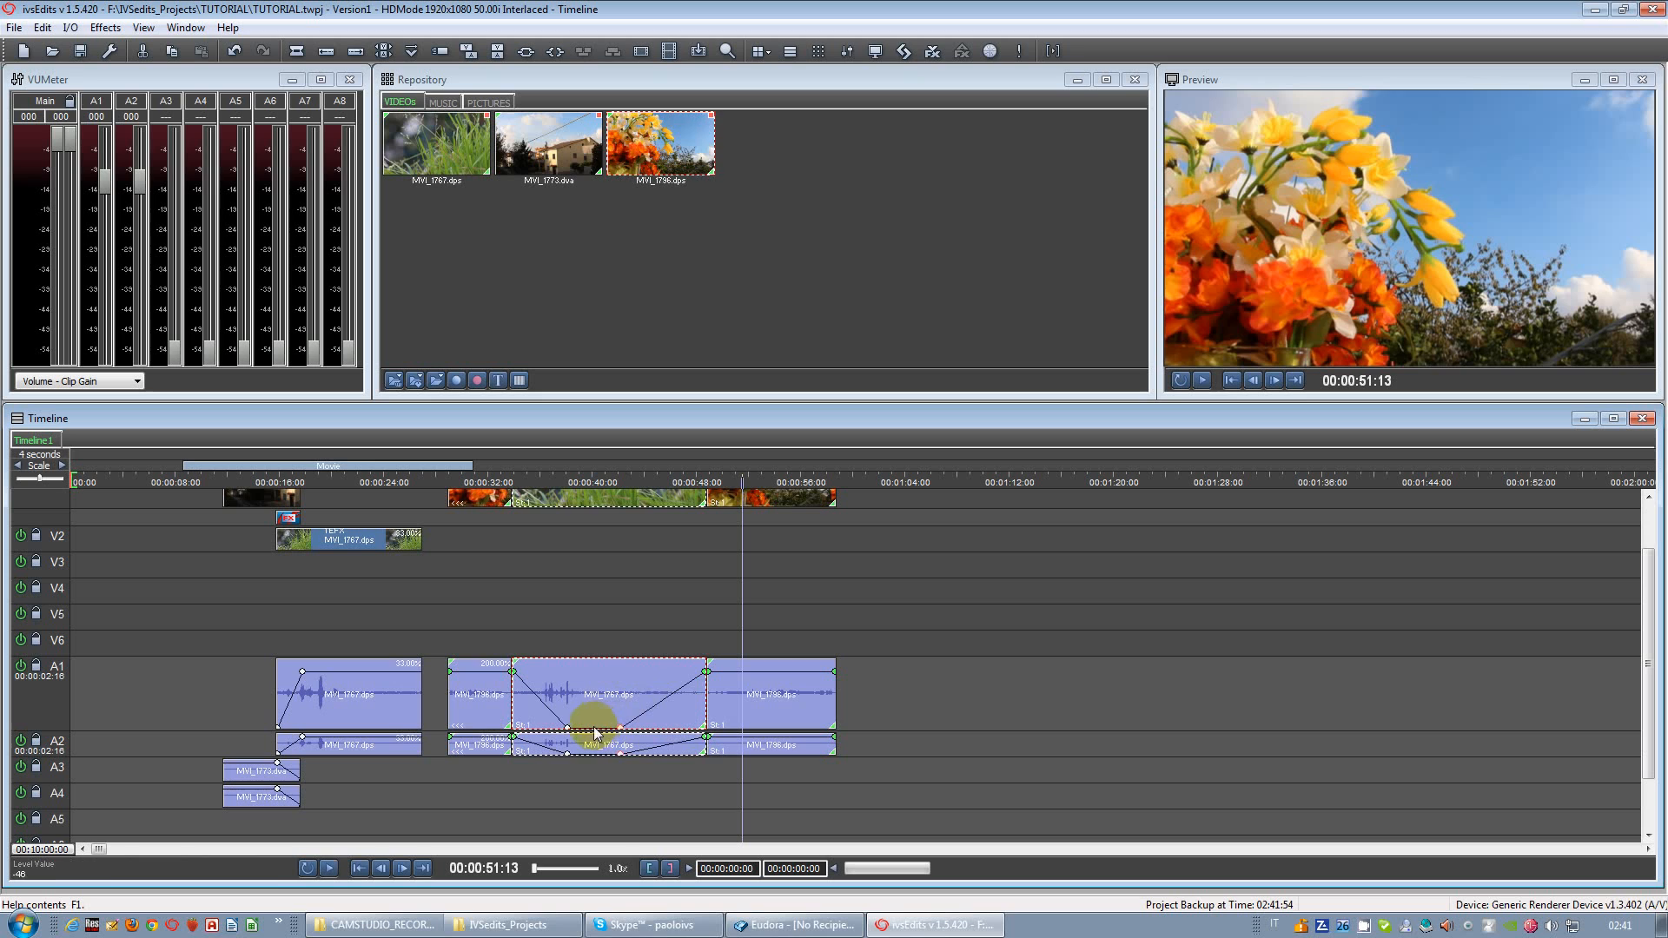
Step: Raise the two volume keyframes on the second grass clip and add a third one near the clip's end
mouse_move(590, 735)
mouse_down()
mouse_move(577, 701)
mouse_move(633, 677)
mouse_move(560, 699)
mouse_move(608, 720)
mouse_move(619, 683)
mouse_move(594, 705)
mouse_move(600, 678)
mouse_move(551, 700)
mouse_move(606, 717)
mouse_move(630, 696)
mouse_move(606, 717)
mouse_move(603, 680)
mouse_move(598, 719)
mouse_up()
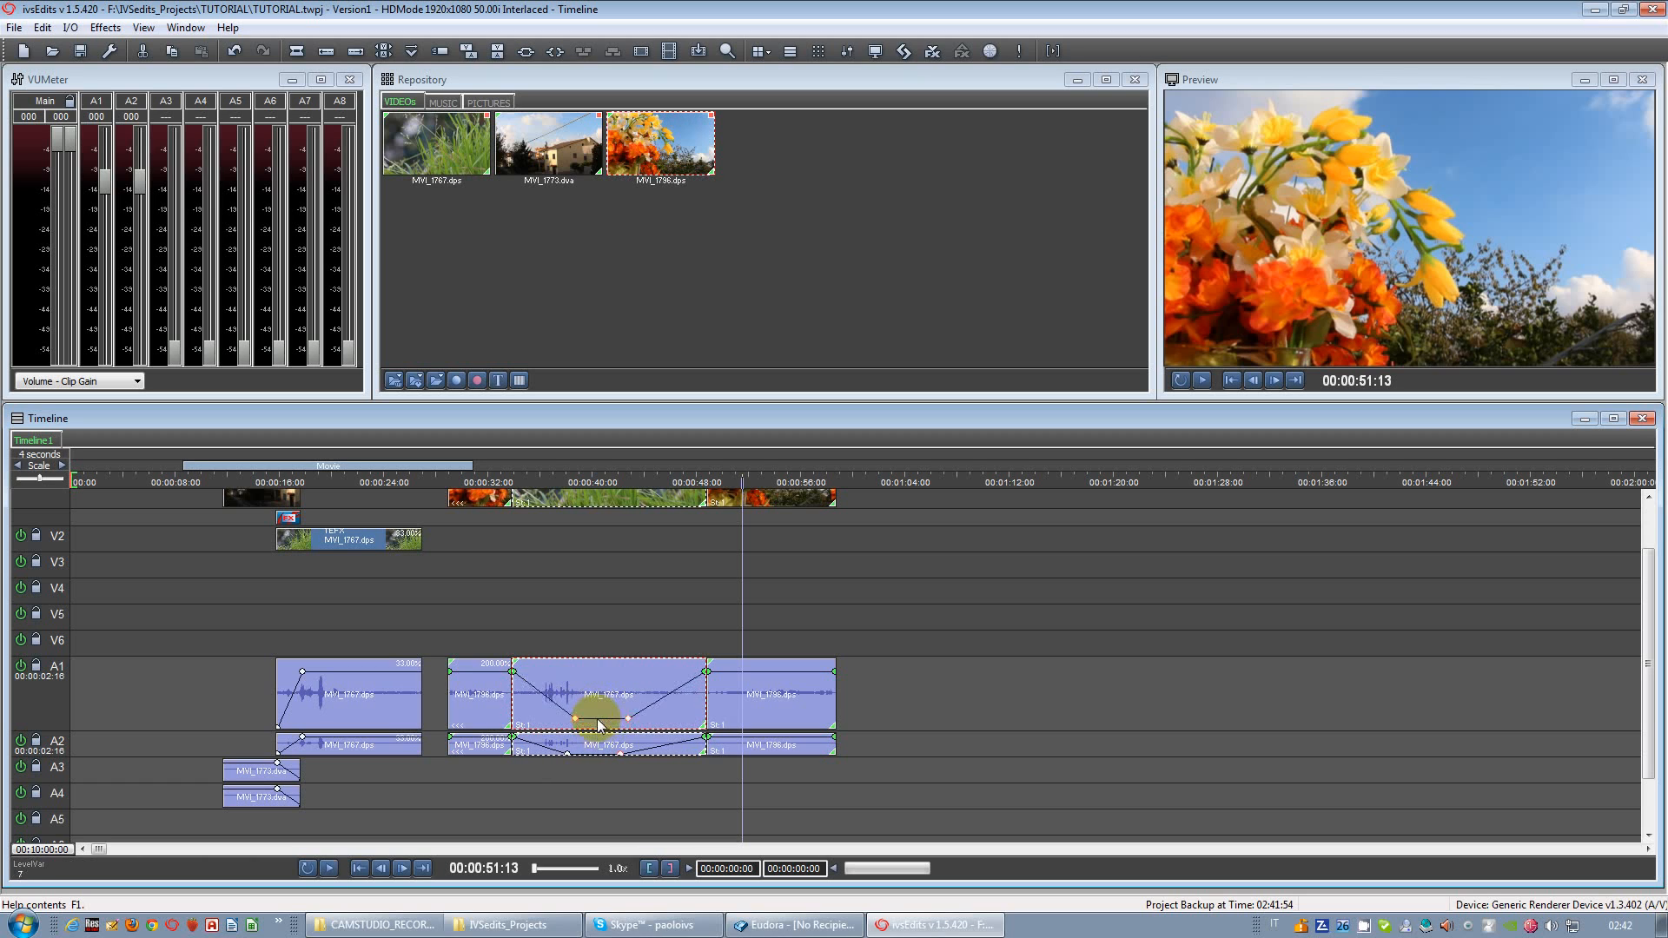
click(667, 684)
mouse_move(579, 696)
mouse_down()
mouse_move(579, 718)
mouse_move(612, 709)
mouse_move(551, 684)
mouse_move(588, 708)
mouse_move(563, 674)
mouse_move(599, 682)
mouse_move(577, 718)
mouse_move(576, 671)
mouse_move(588, 700)
mouse_move(583, 683)
mouse_up()
click(679, 789)
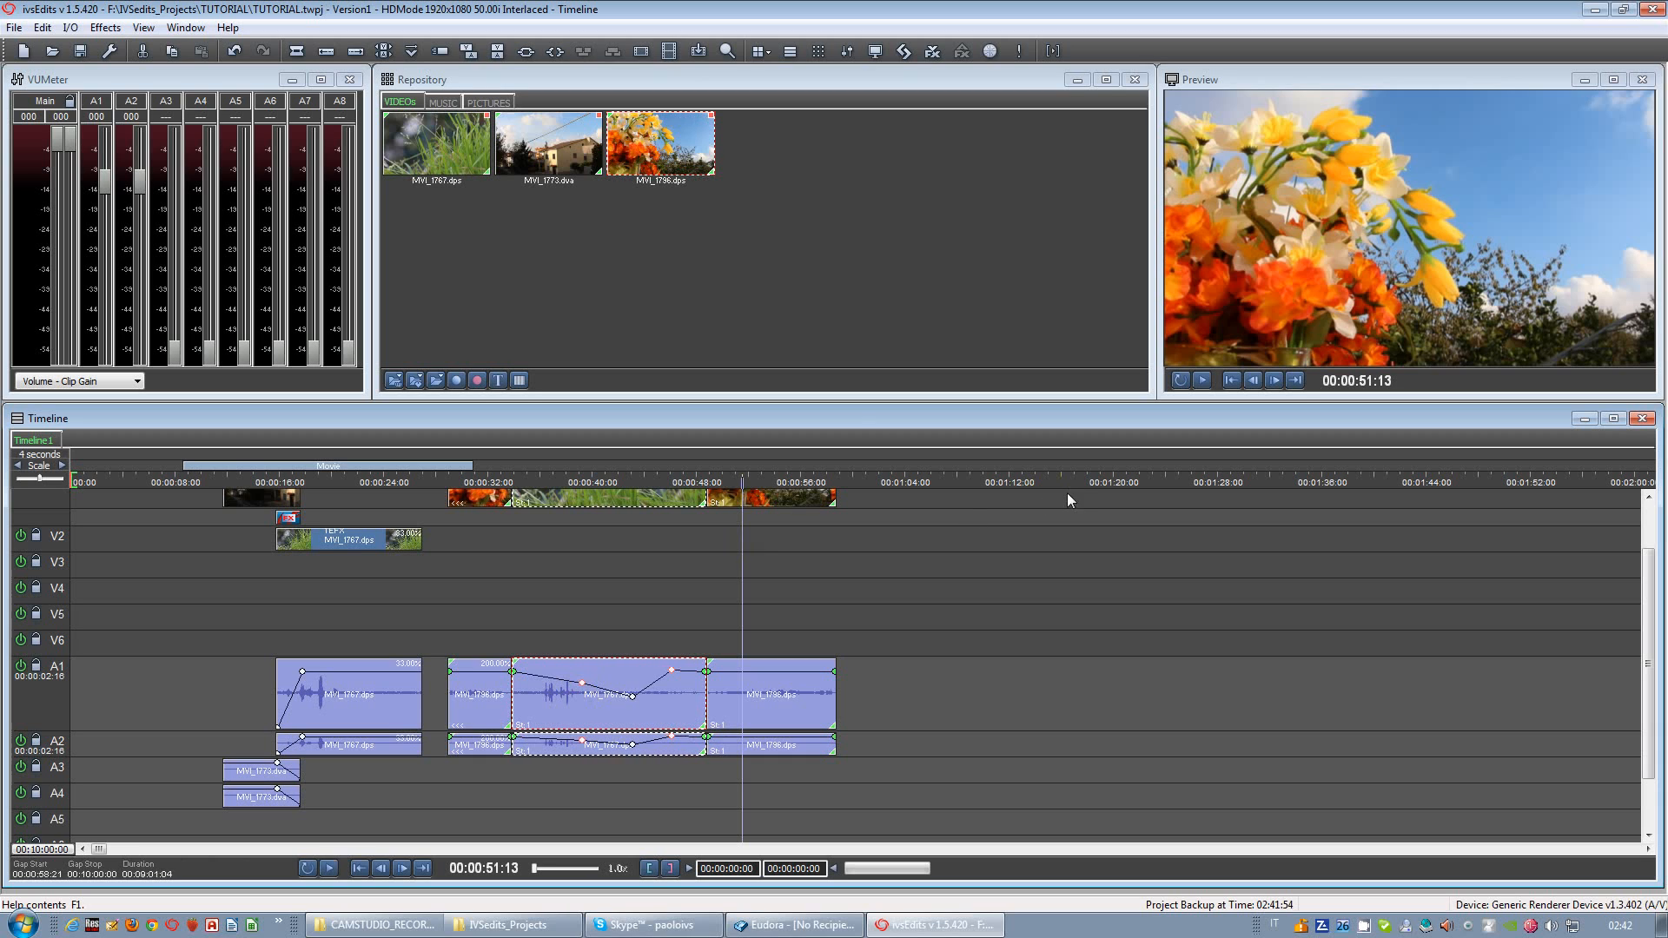
Step: Cancel the media import and place all three repository video clips together on track V1 starting at 00:01:01:23
click(437, 383)
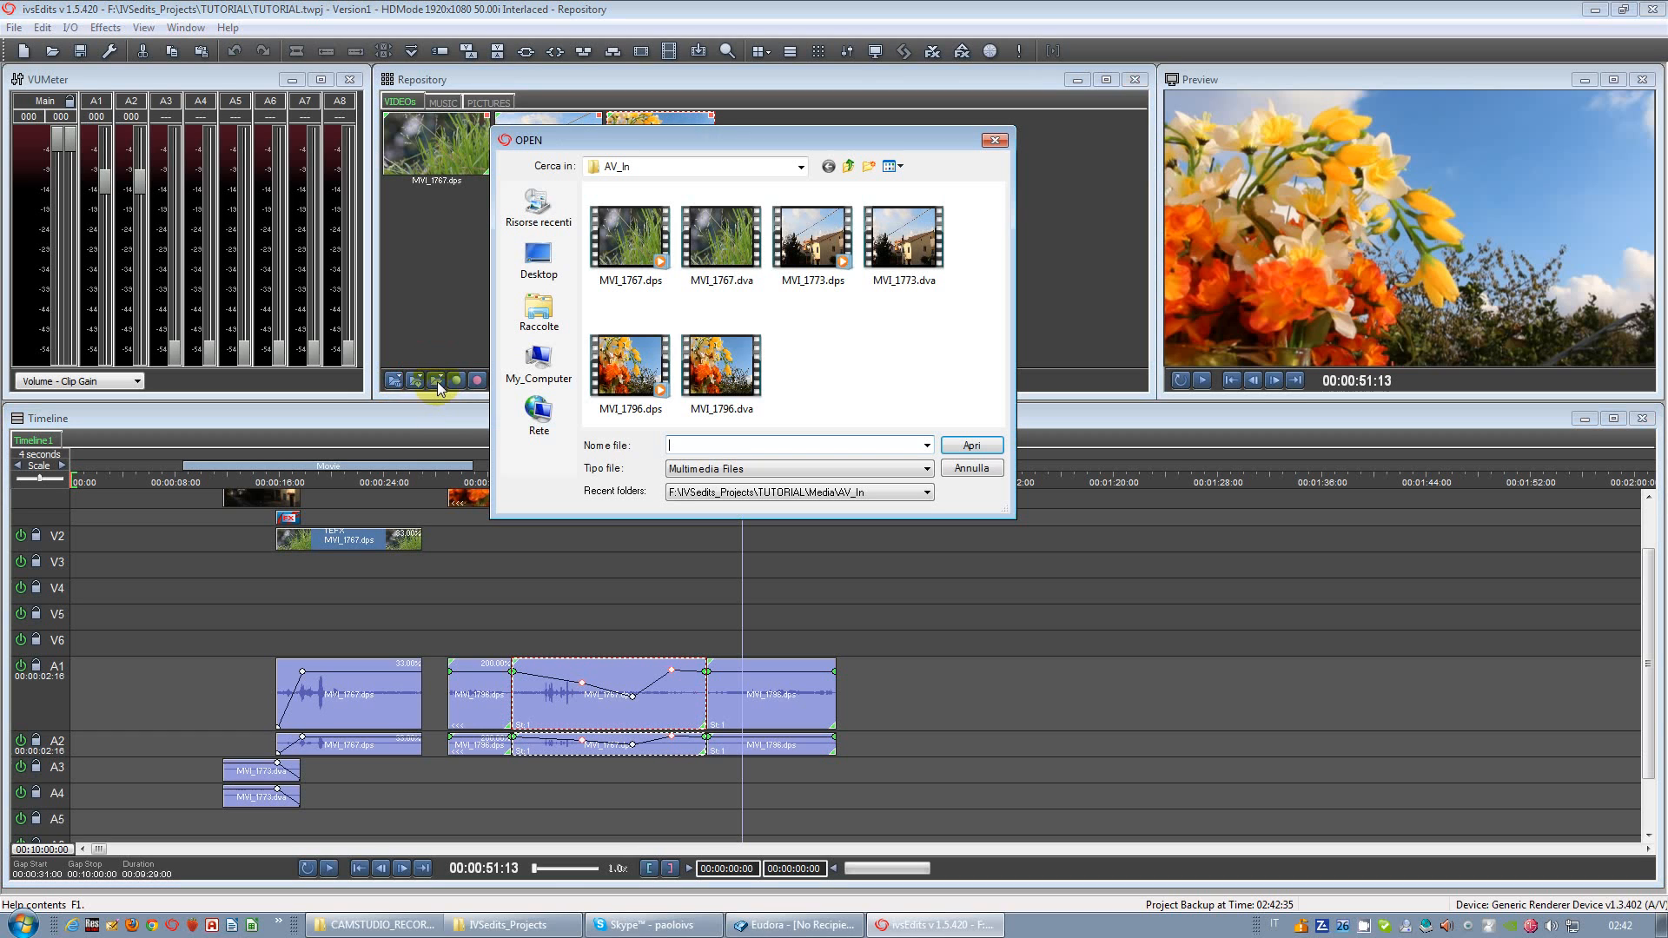
click(960, 468)
click(654, 146)
ctrl+click(556, 147)
ctrl+click(458, 153)
drag(456, 151, 878, 511)
drag(1648, 634, 1642, 586)
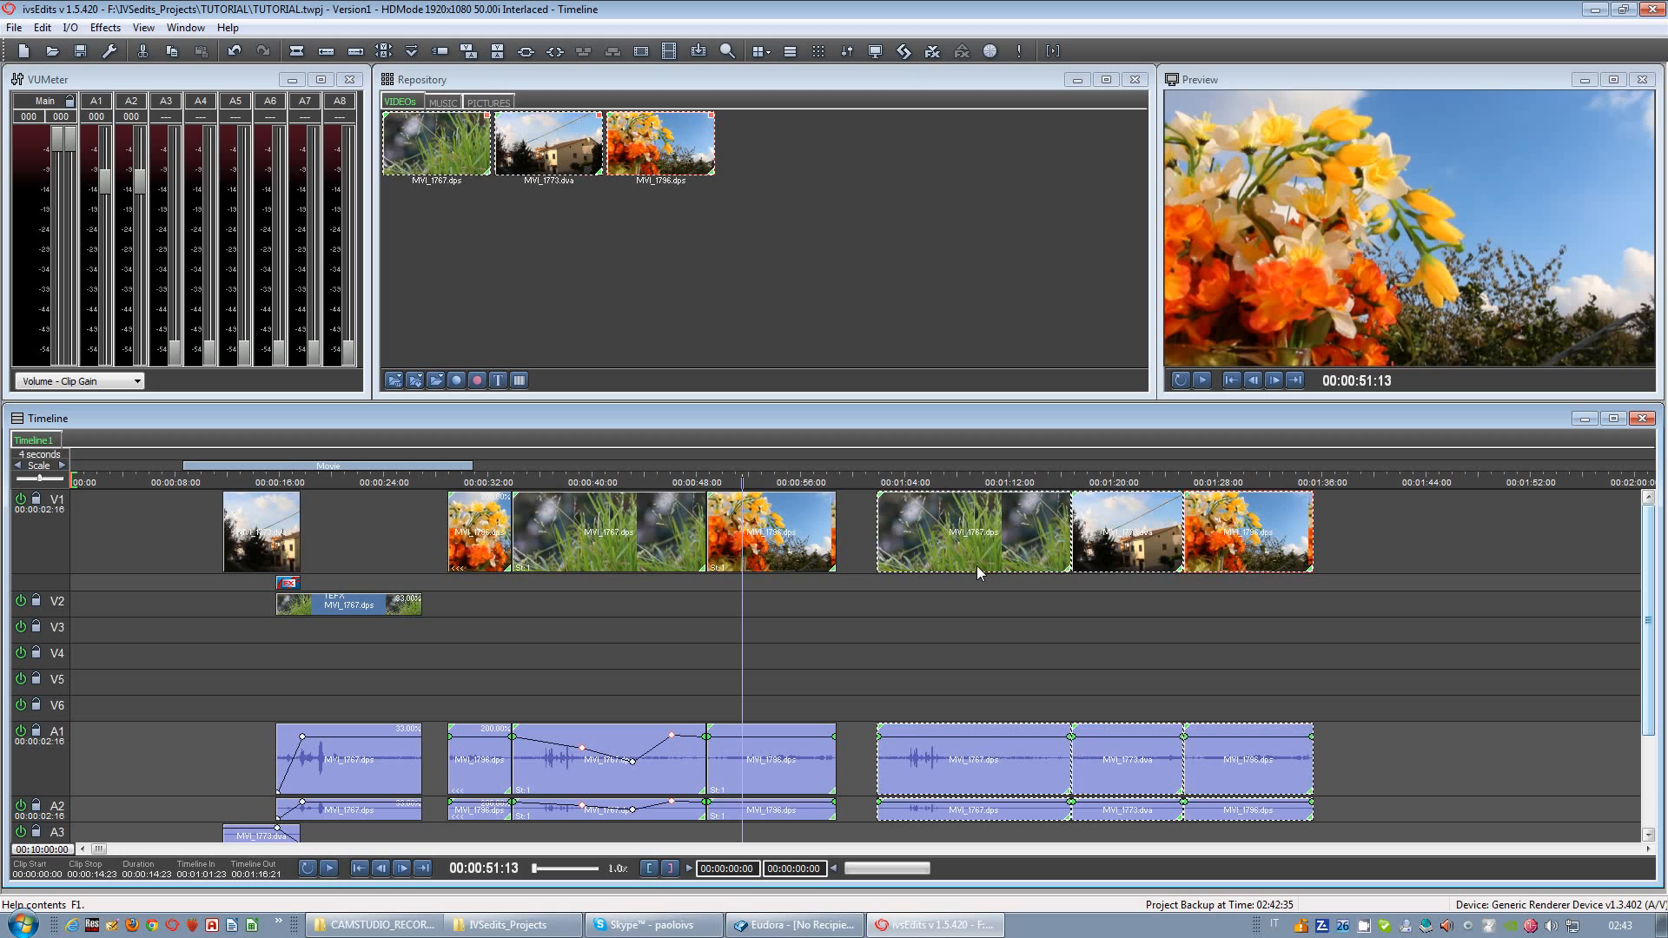
Step: Try deleting only the video of the three newly placed clips and undo the deletion
key(Delete)
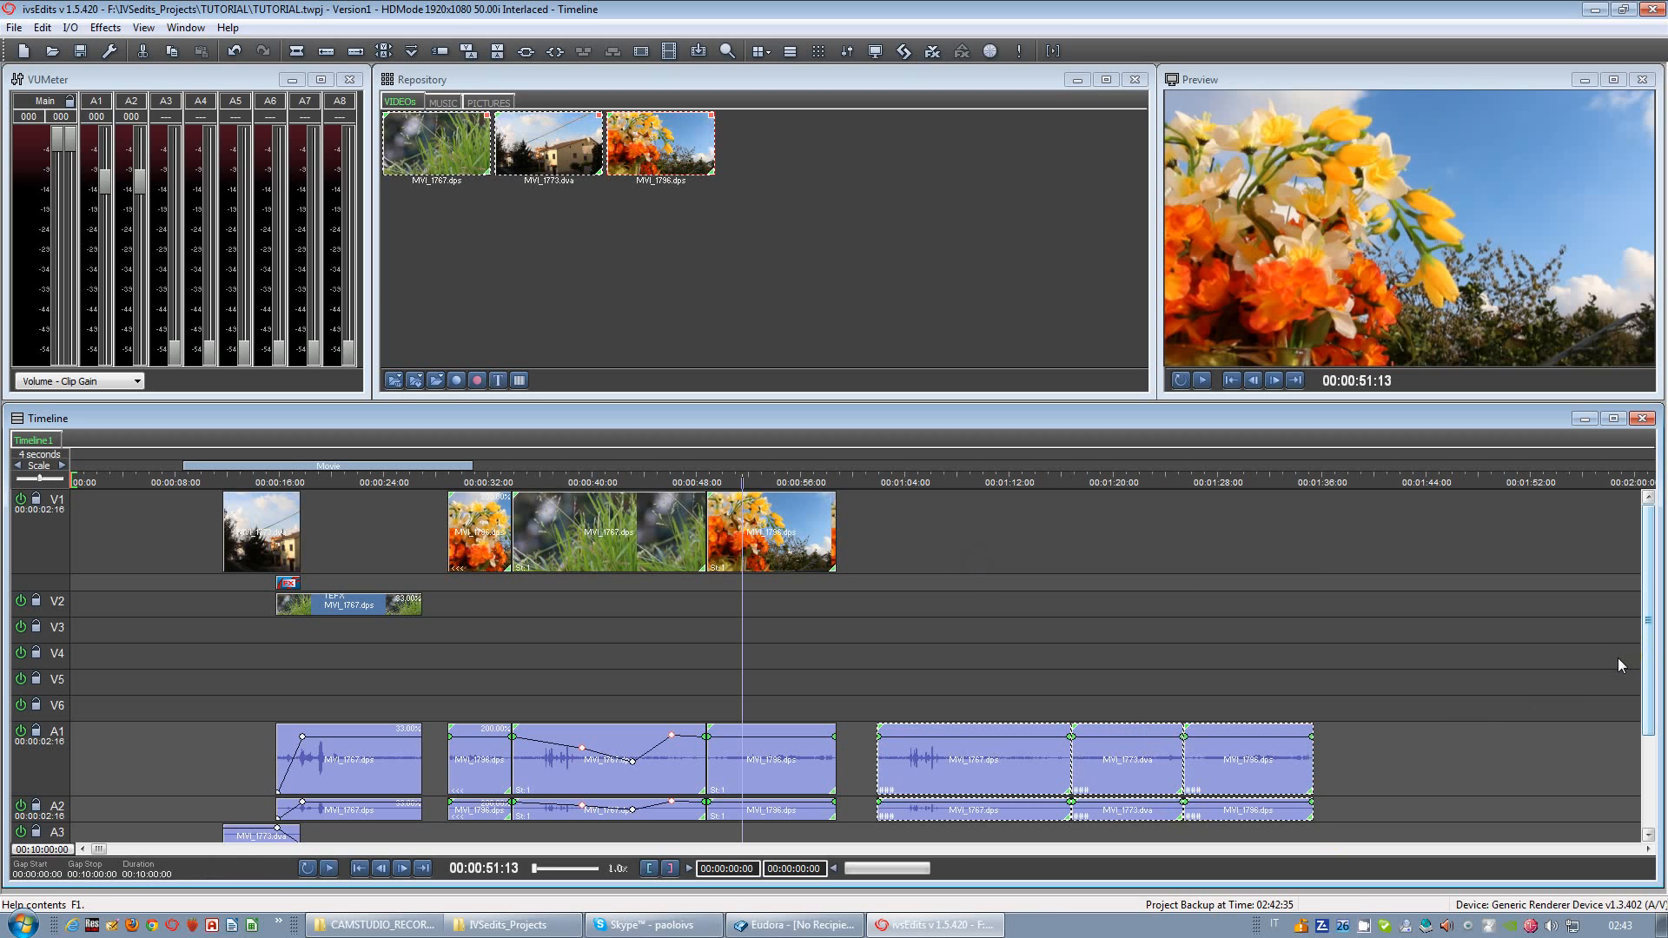
key(ctrl+z)
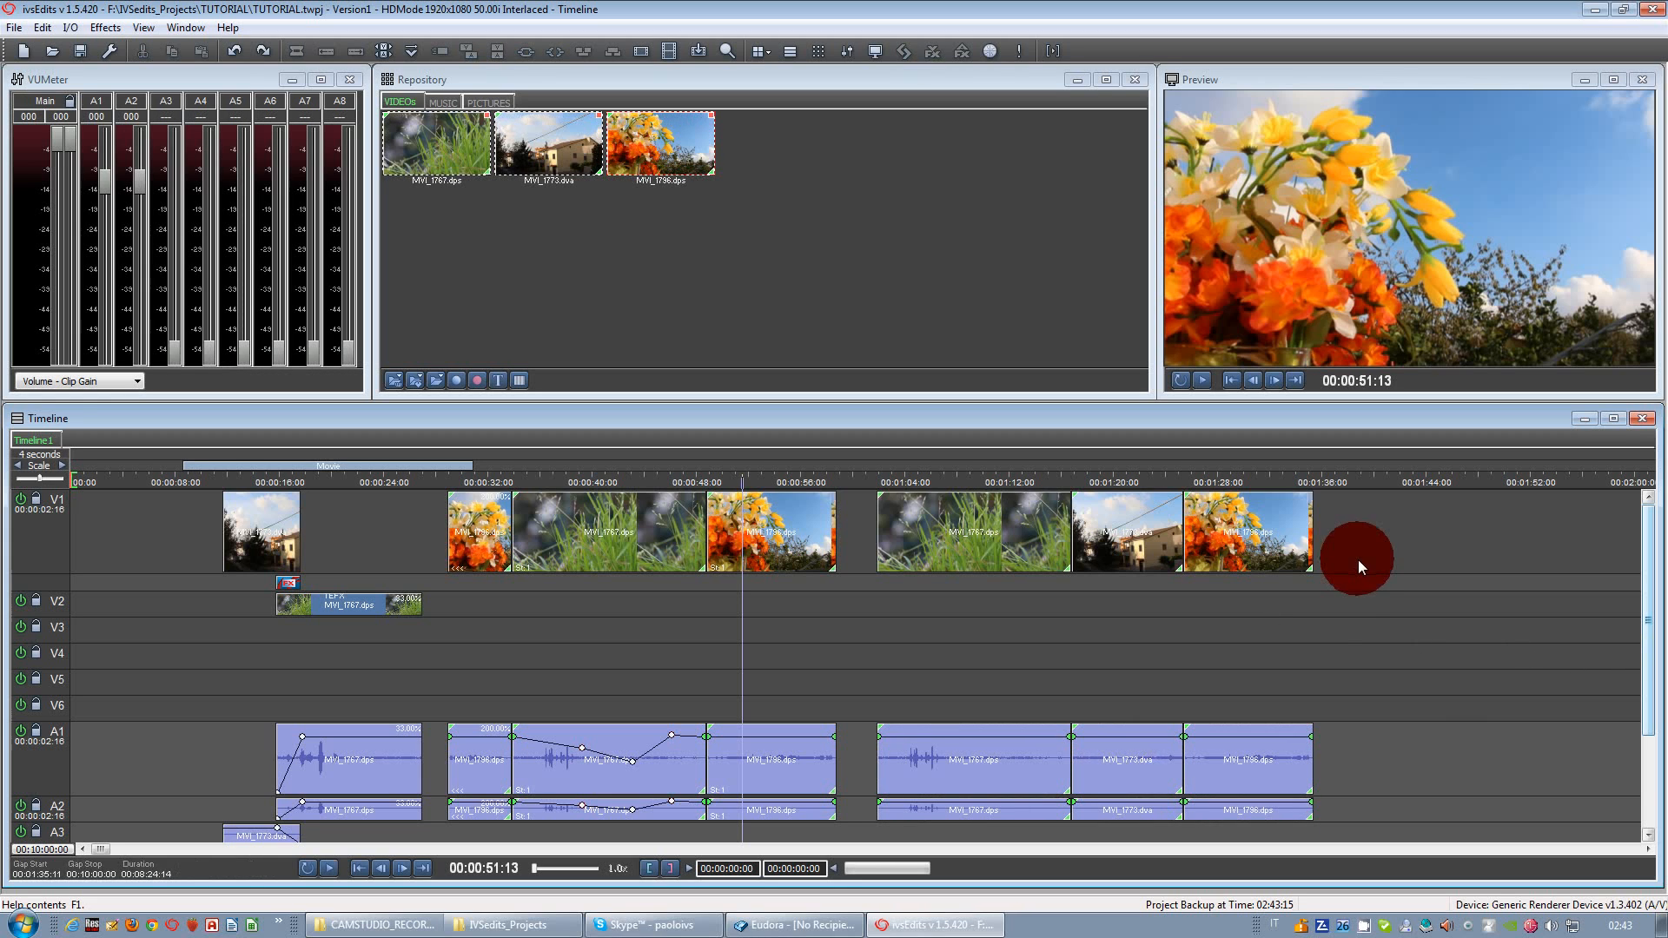
Step: Select the three newly placed clips with their audio and delete only the audio parts
drag(1365, 555, 971, 851)
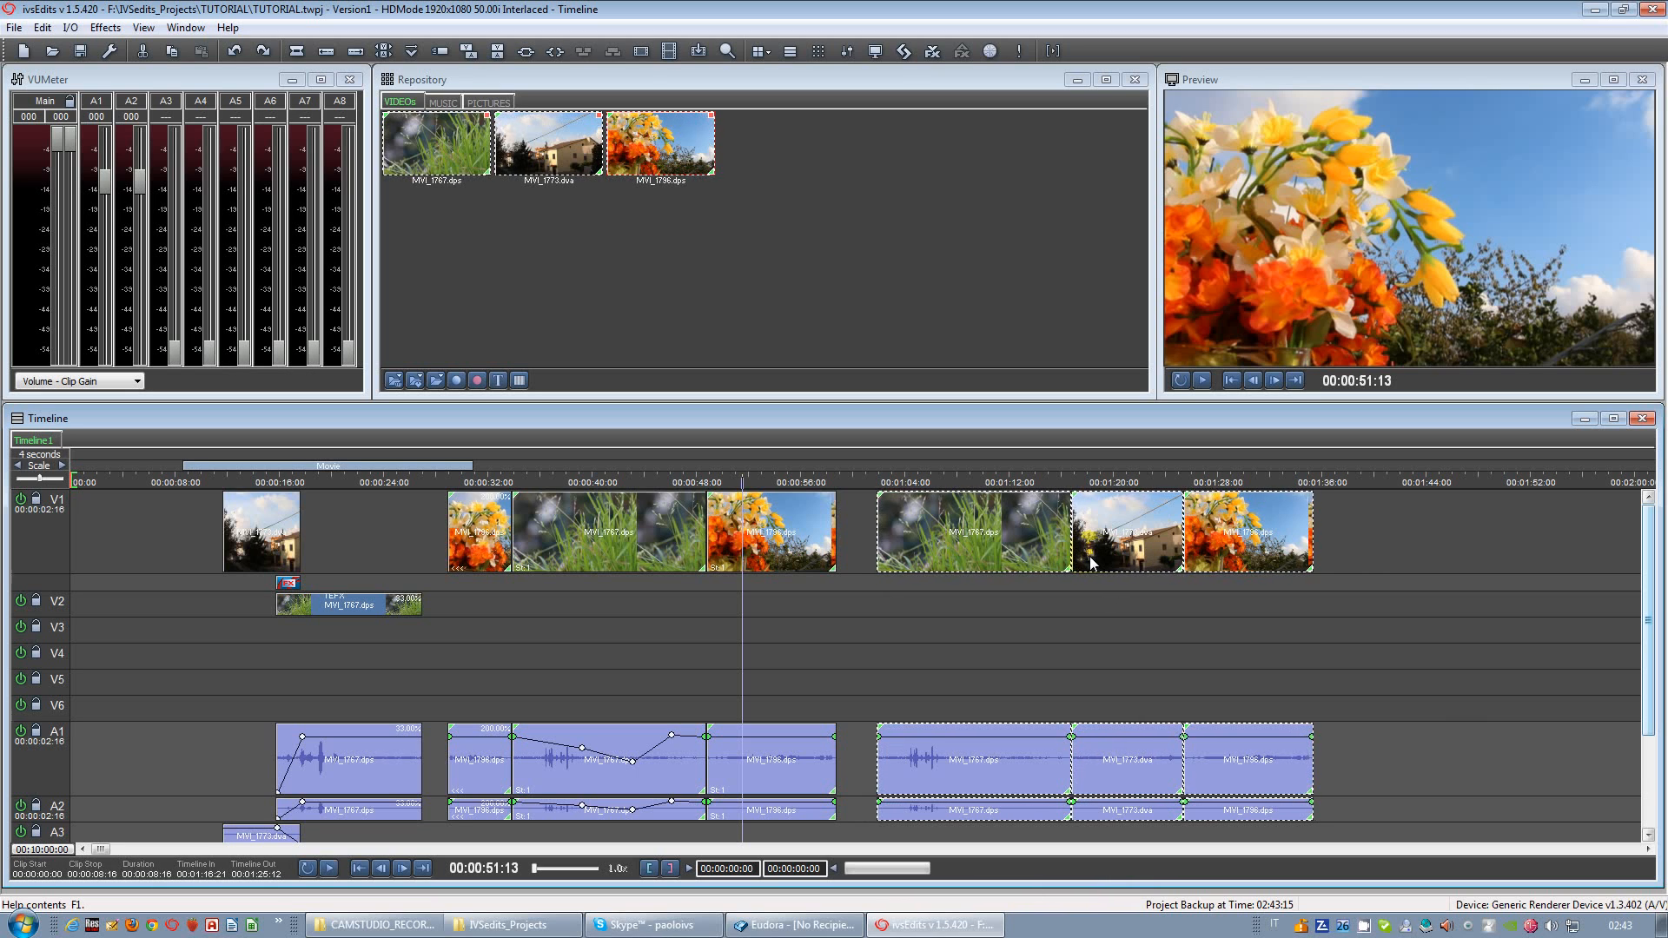
key(ctrl+Delete)
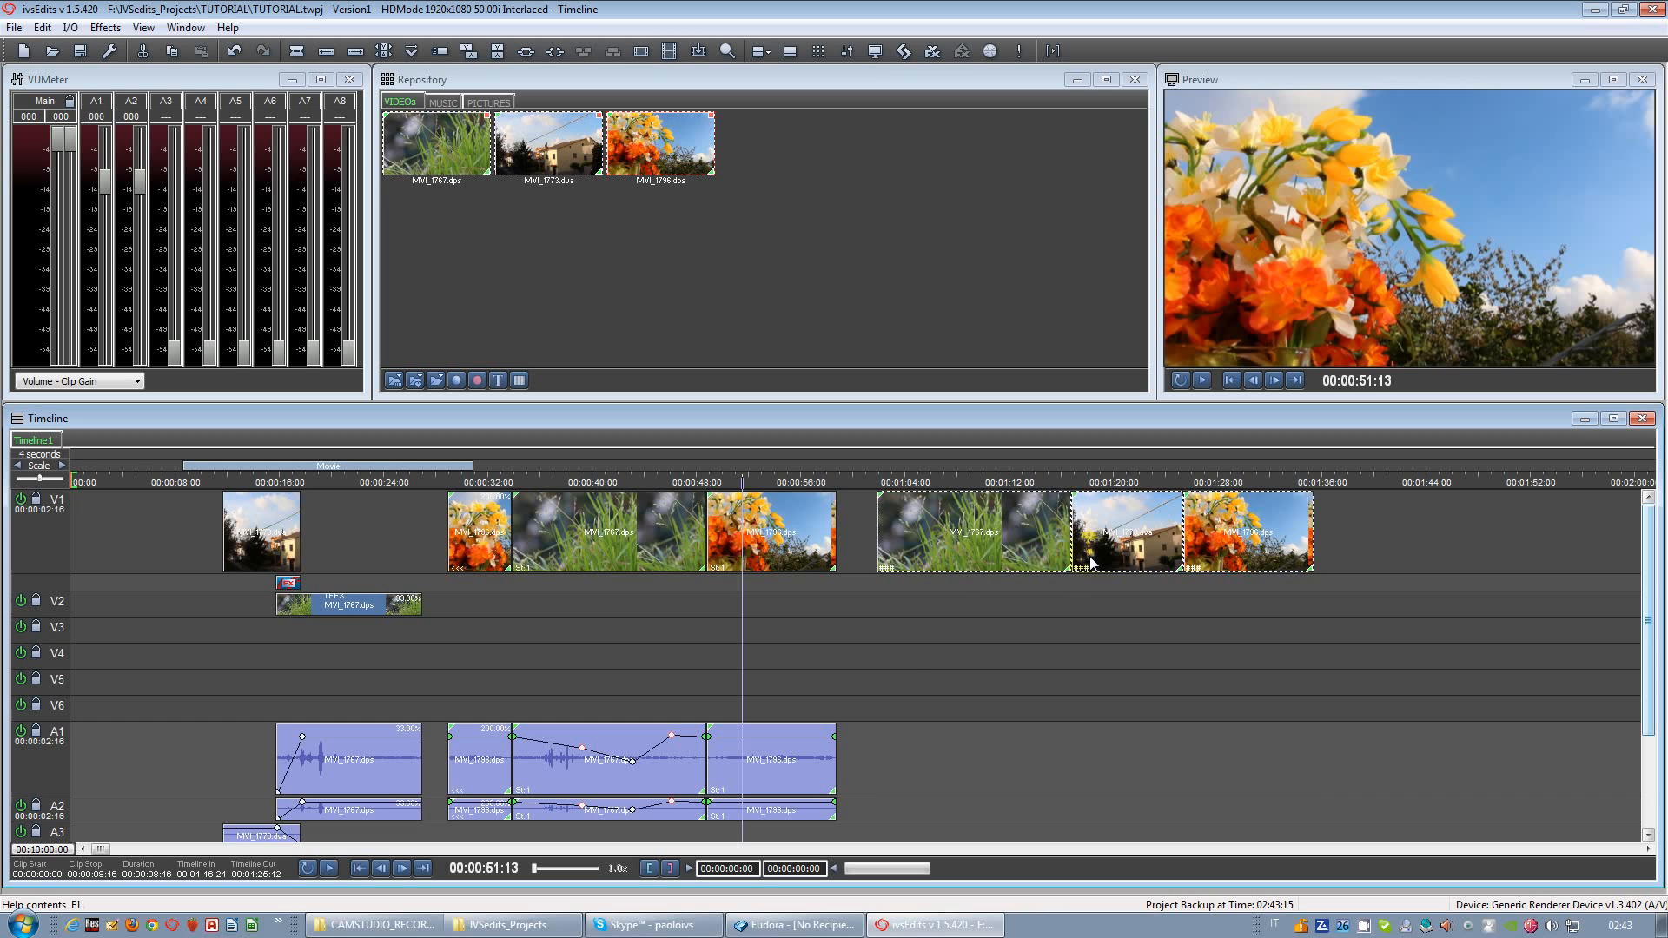
Step: Restore the audio of the three newly placed clips and delete only their video parts
key(ctrl+z)
drag(1355, 607, 869, 792)
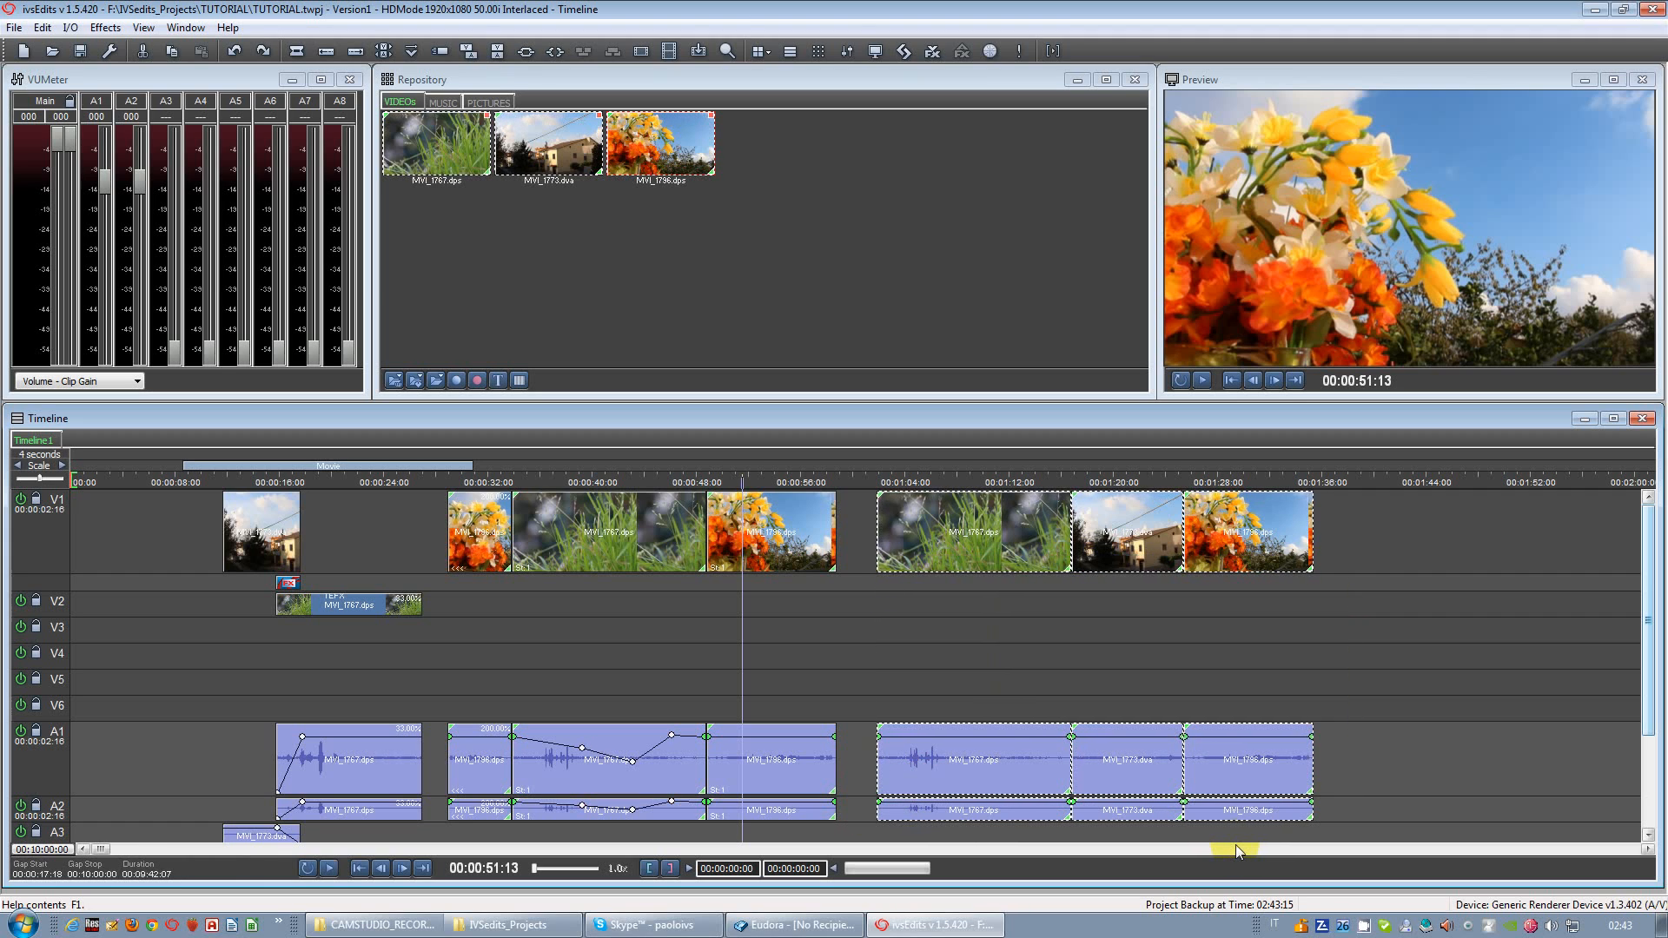
key(Delete)
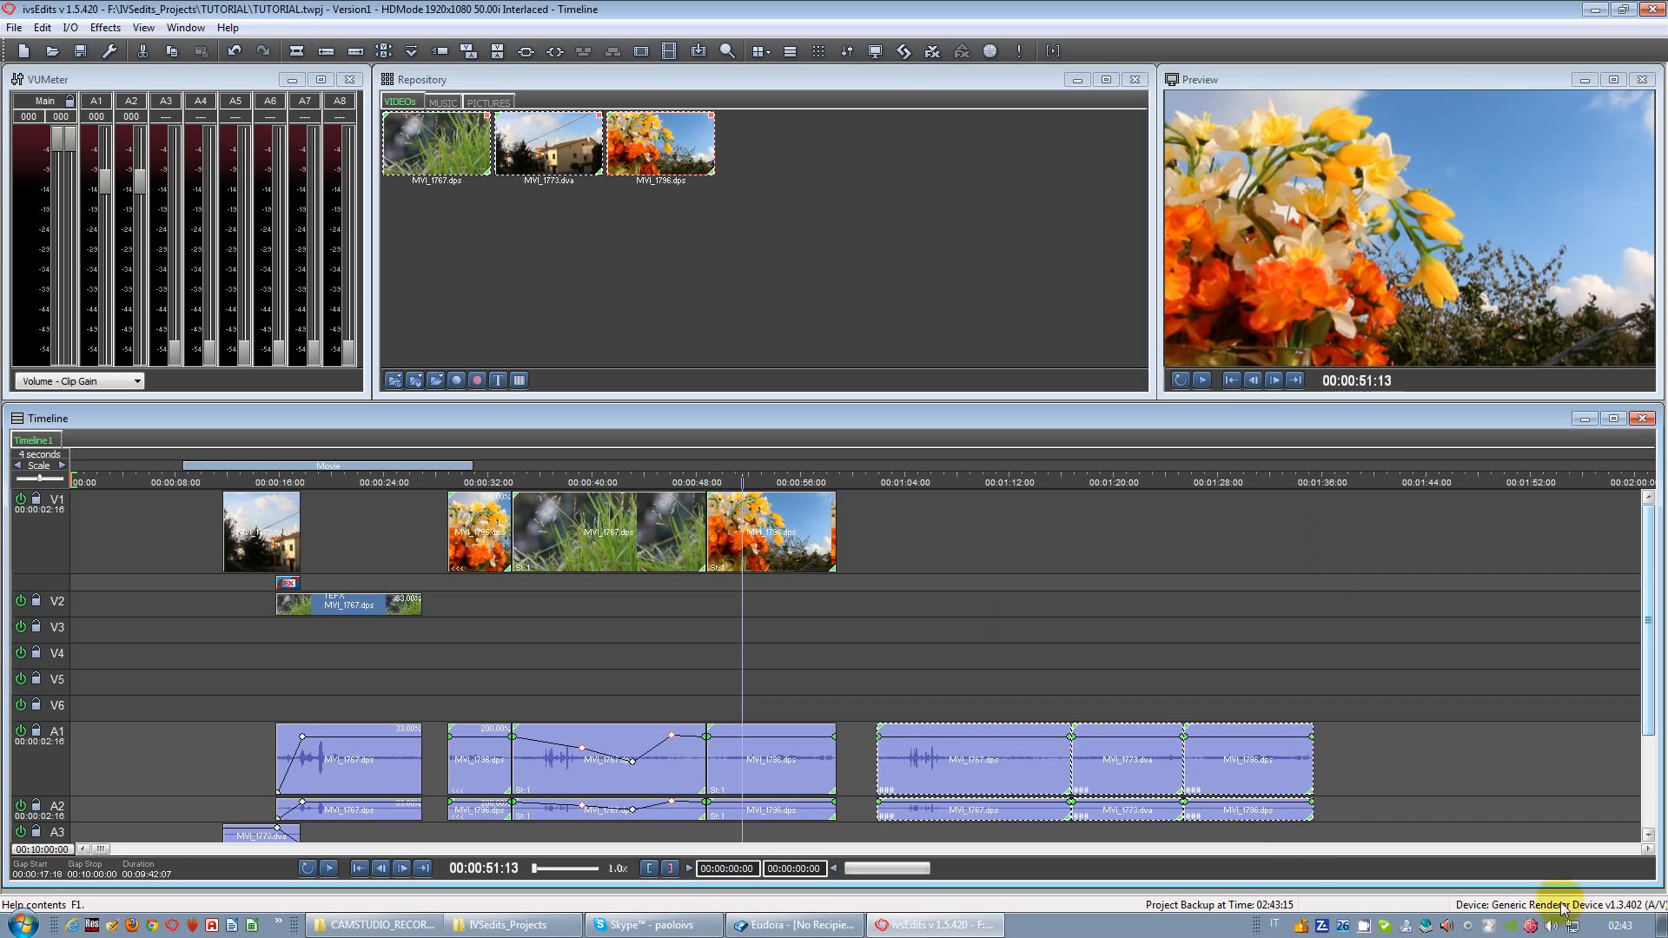
click(1467, 774)
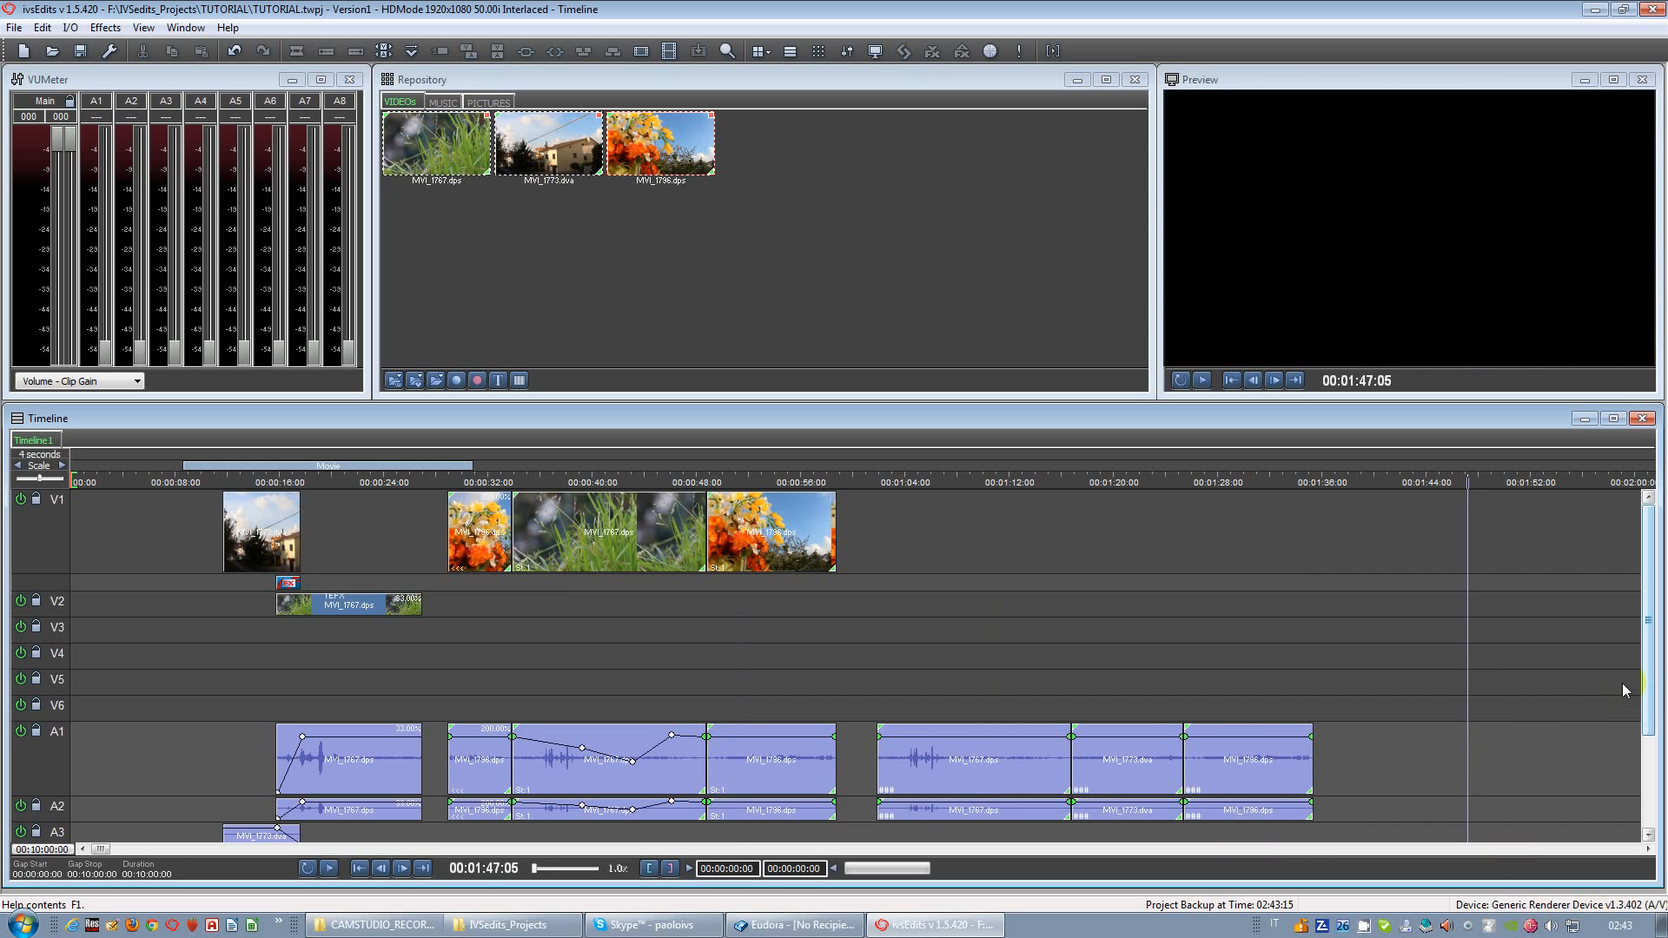
Step: Move the MVI_1773 audio to A3/A4 and shift the neighbouring MVI_1767 and MVI_1796 audio on A1/A2 so both overlap it
drag(1646, 633, 1646, 726)
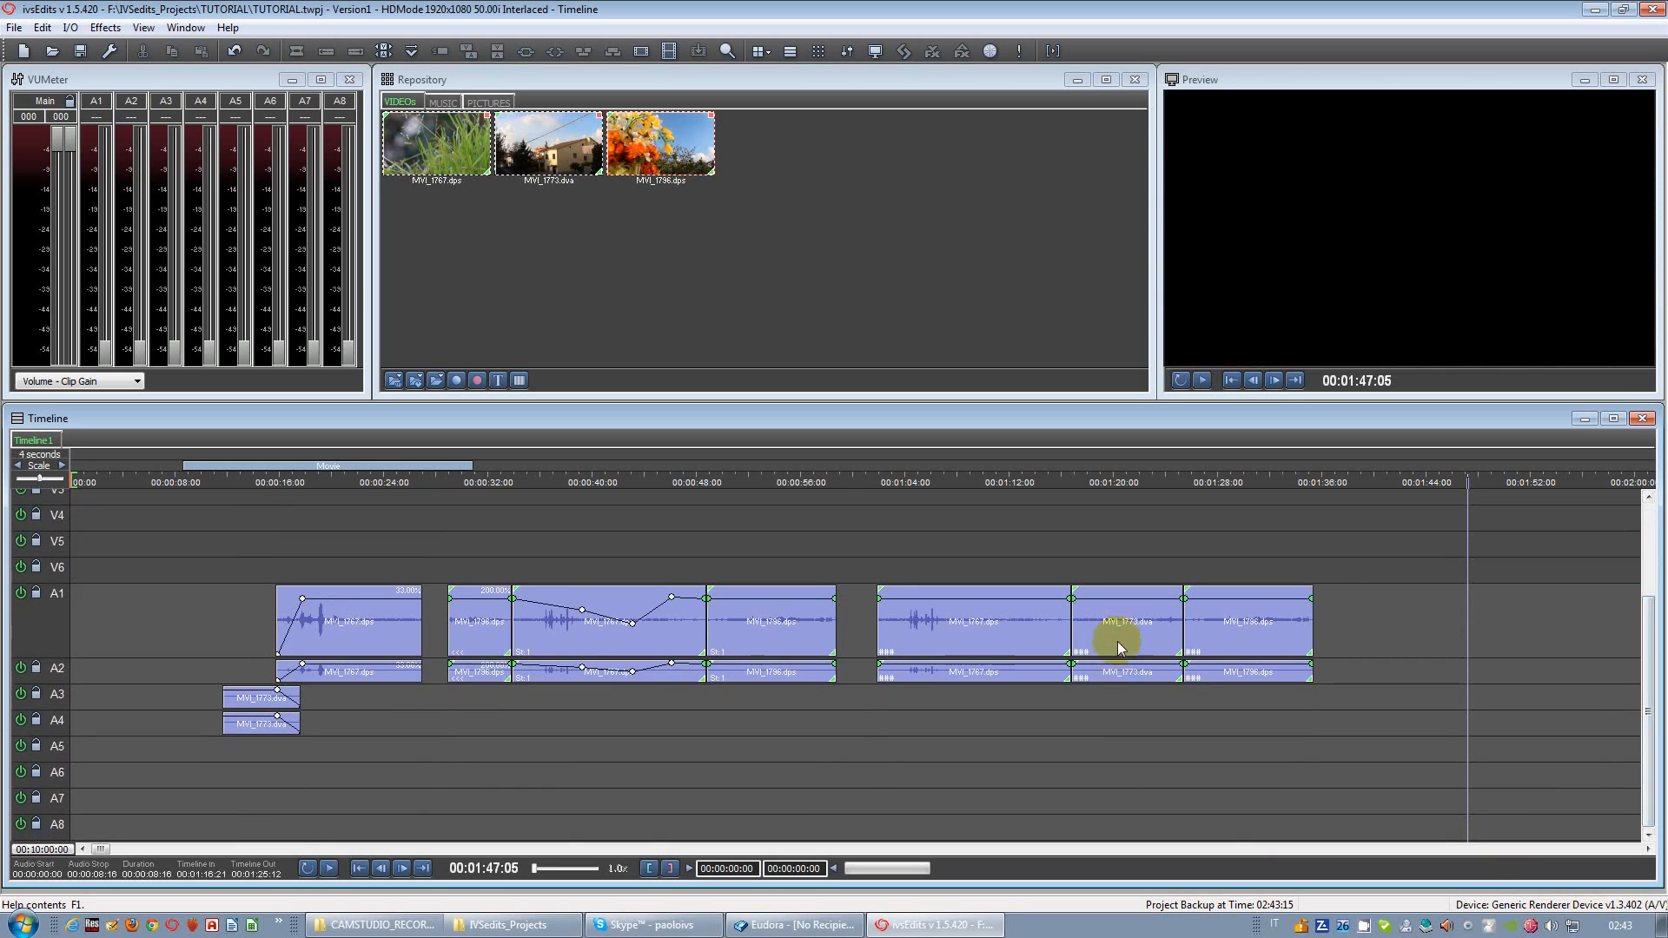
drag(1125, 632, 1096, 722)
drag(1243, 616, 1122, 626)
drag(1019, 627, 1021, 620)
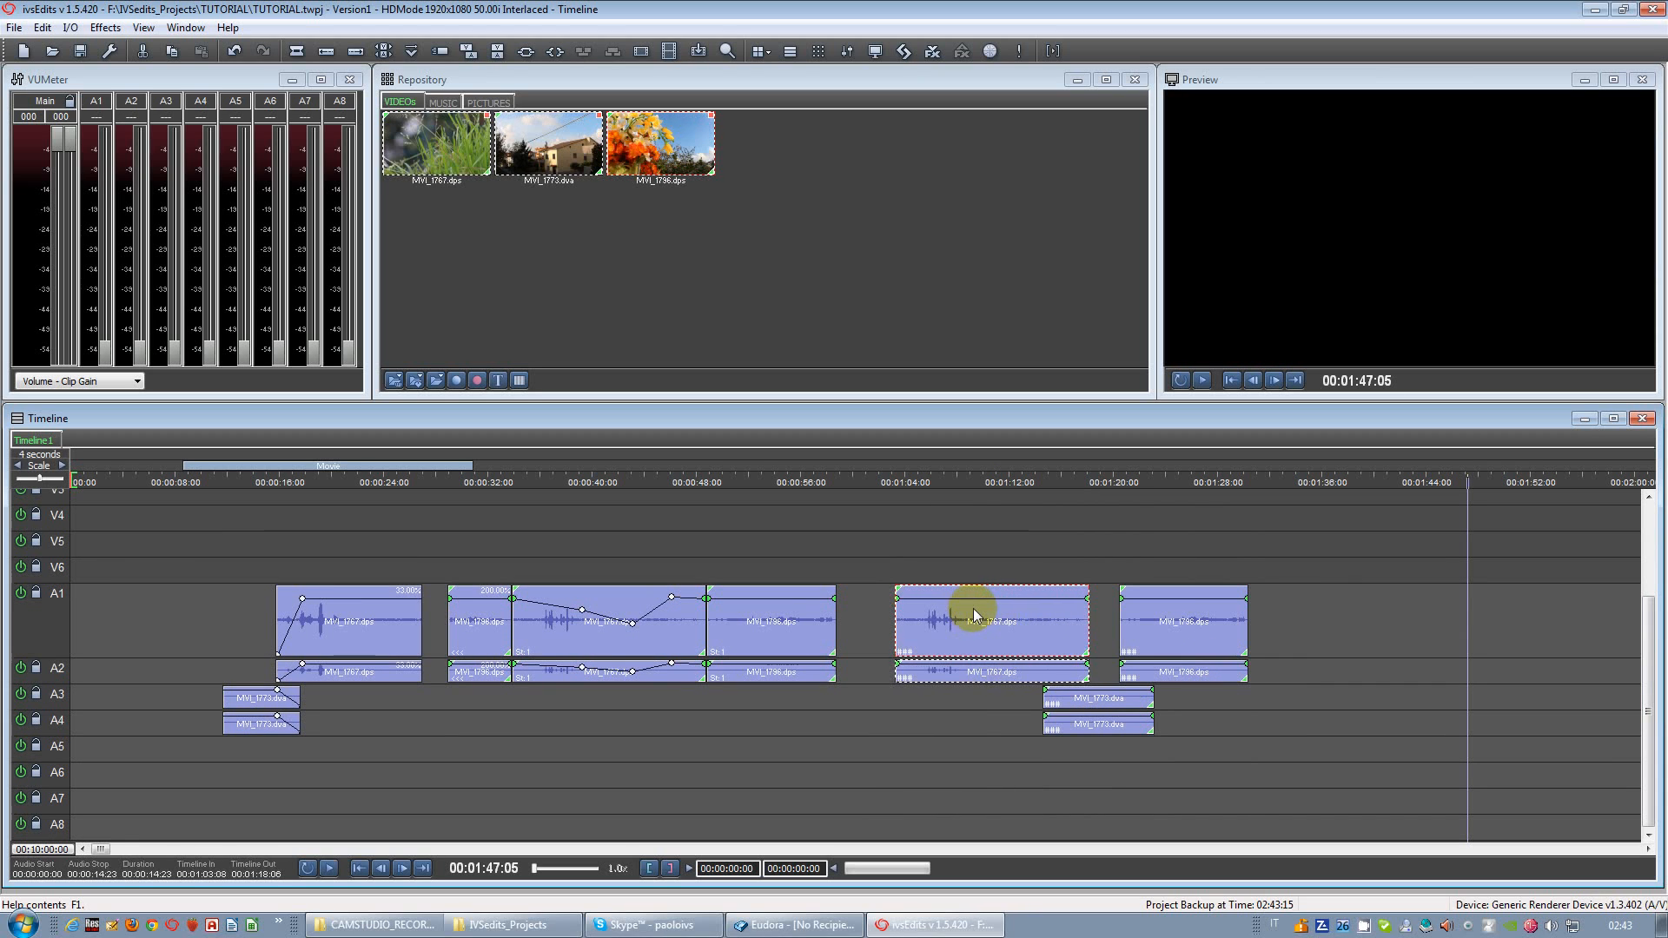
Step: Split the MVI_1767 audio at 00:01:10:08 and move its first part to A3/A4, overlapping the start of the remaining part
double_click(986, 627)
key(c)
drag(966, 624, 985, 708)
Step: Split the MVI_1796 audio at 00:01:26:13 and move its second part to A5/A6, overlapping the end of the first part
click(1213, 625)
double_click(1198, 620)
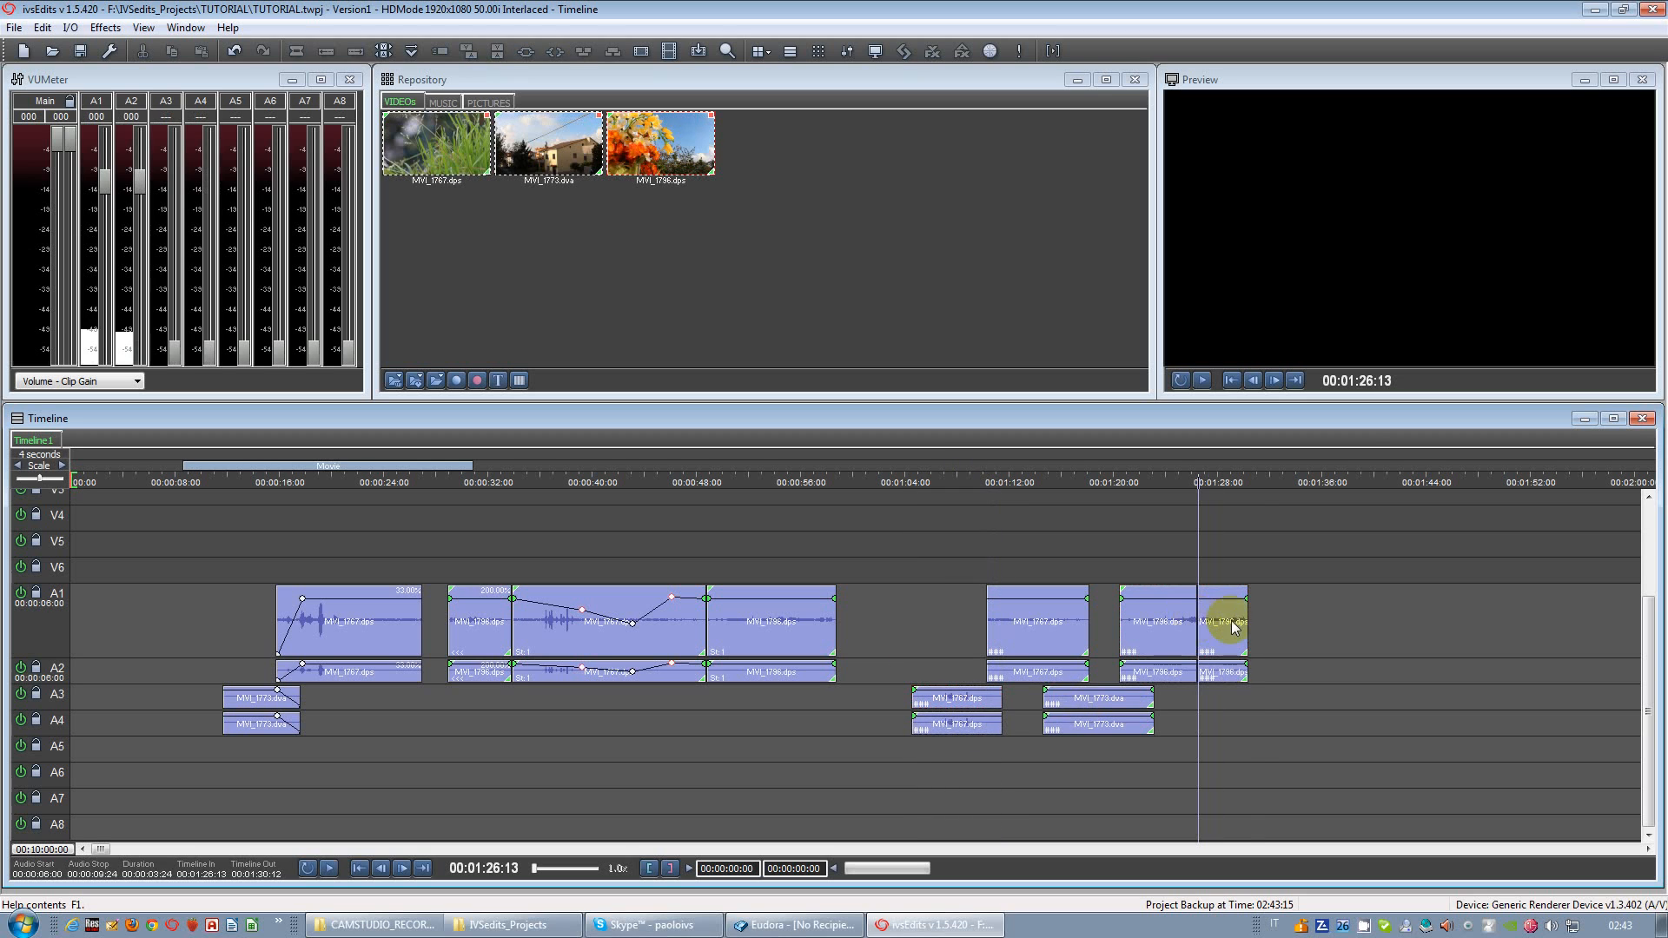
key(c)
click(1231, 728)
drag(1212, 764, 1214, 761)
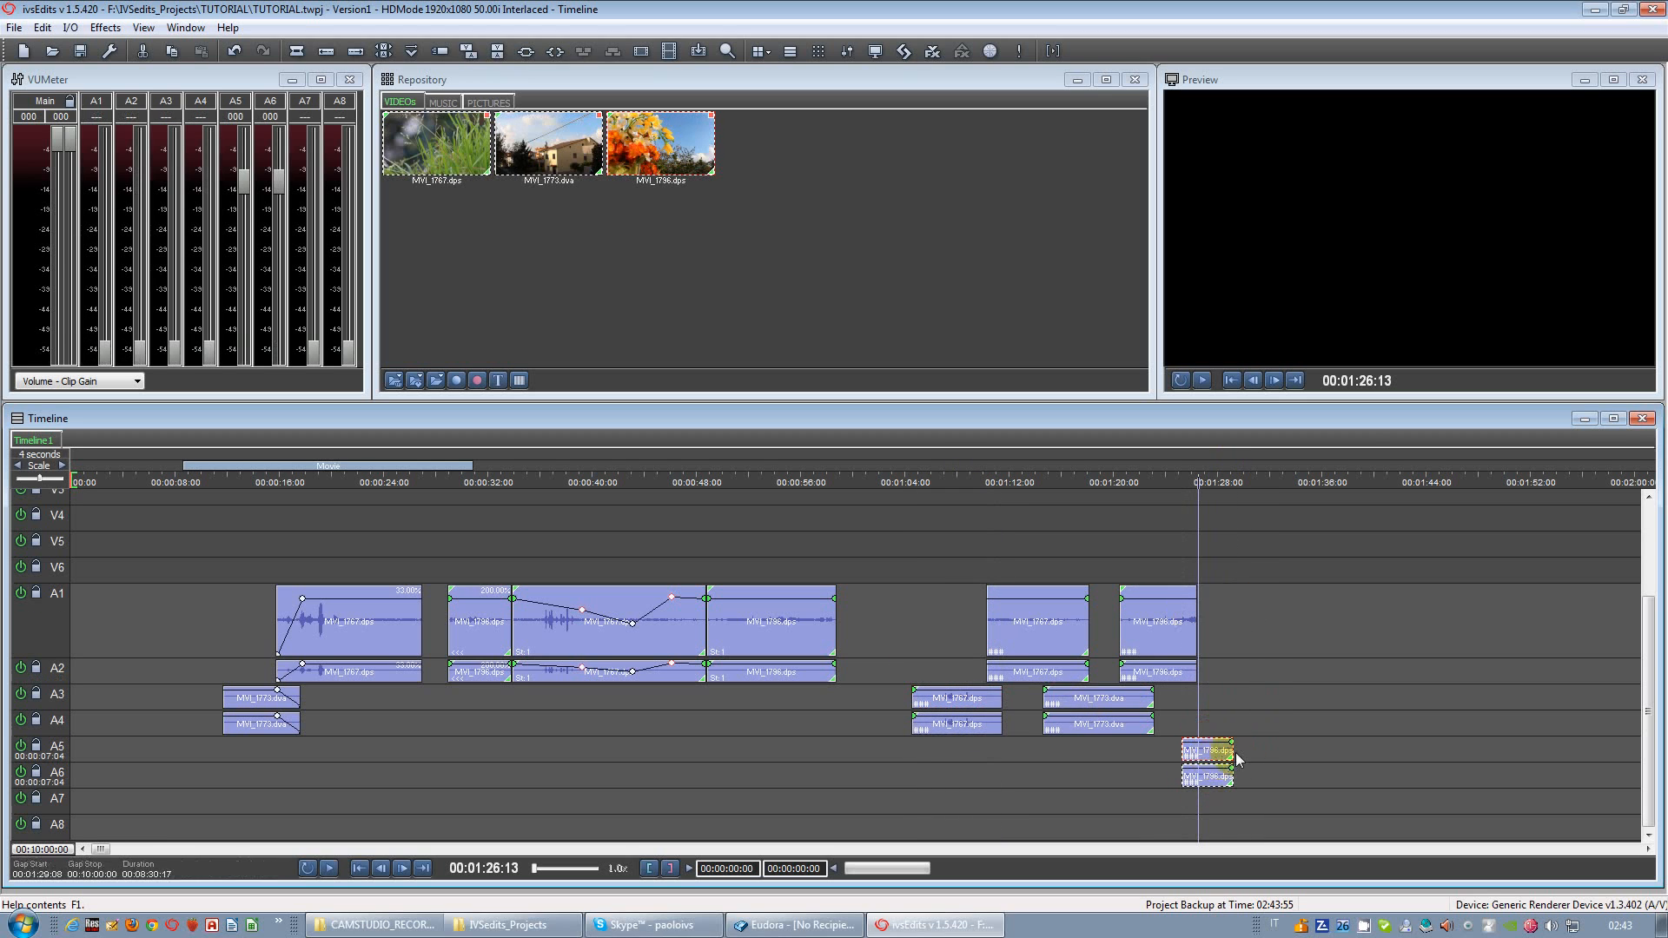
click(1298, 695)
Step: Select all the rearranged audio clips on A1 to A6 and apply automatic crossfades to their overlaps
click(1127, 671)
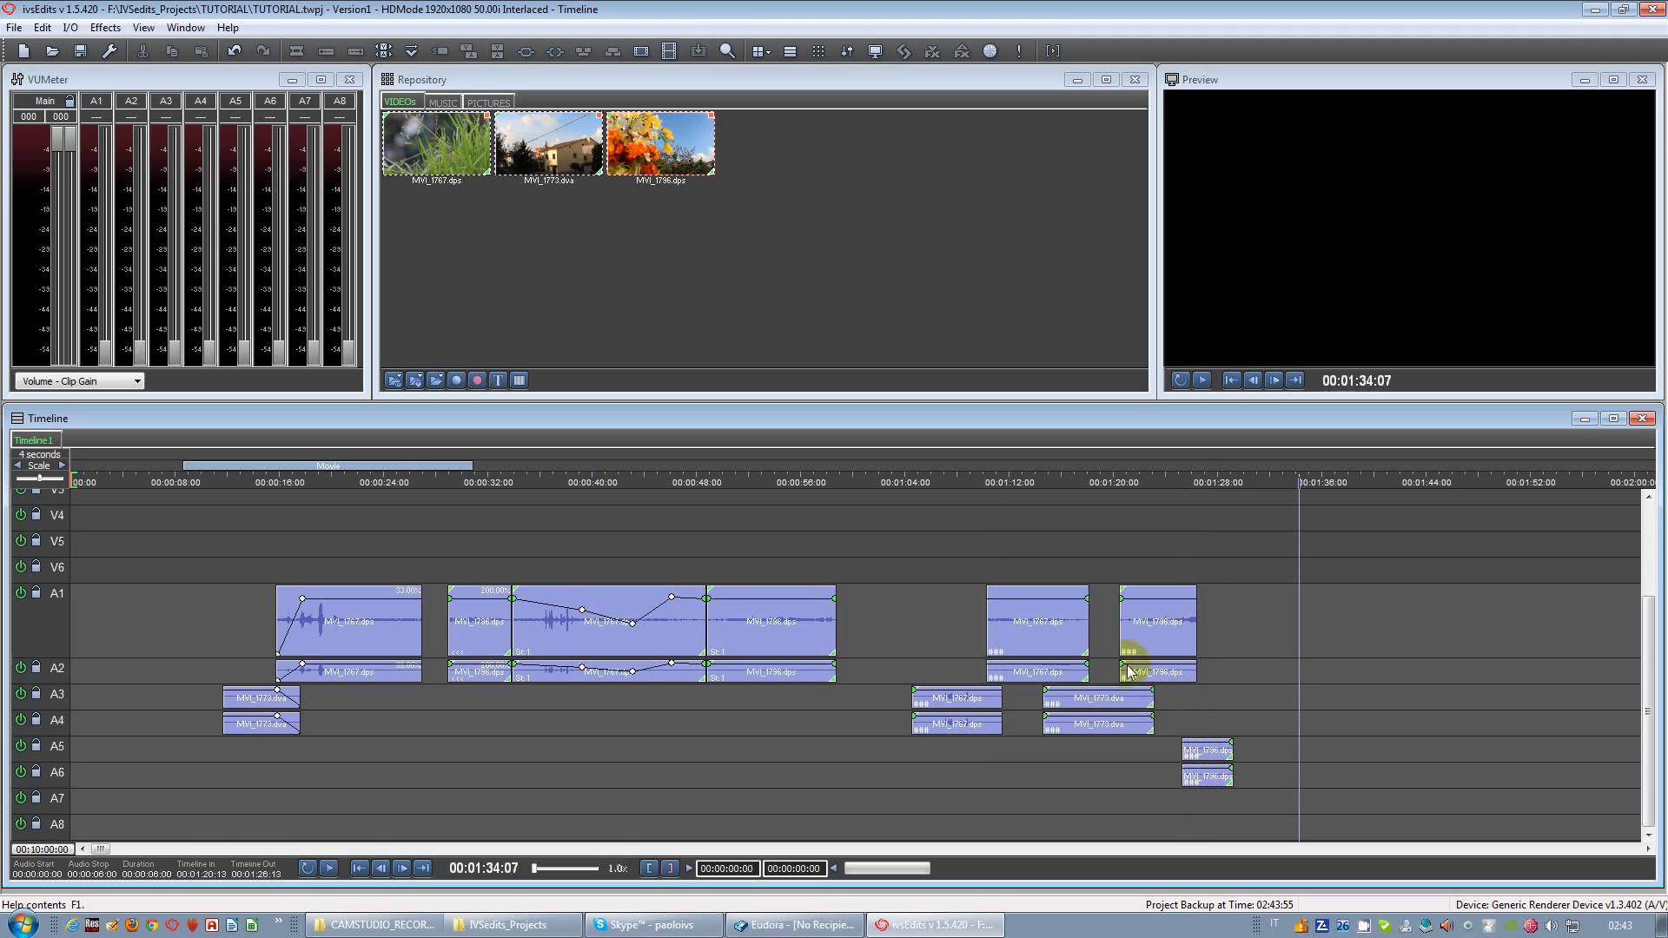
drag(910, 598, 1264, 805)
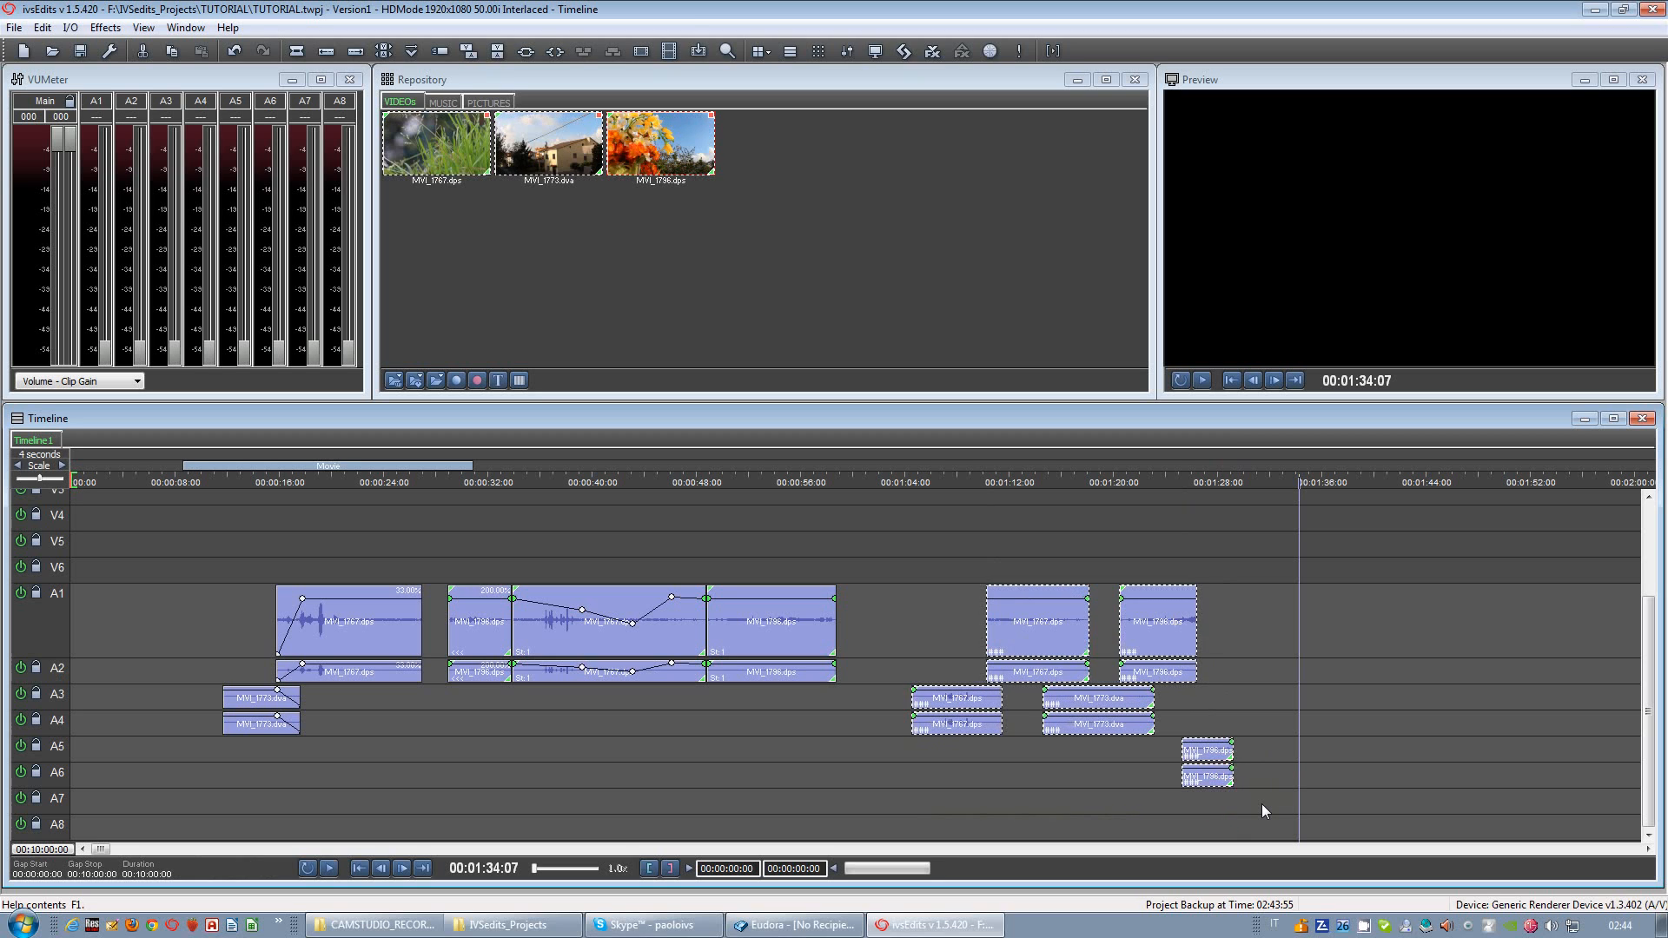
key(x)
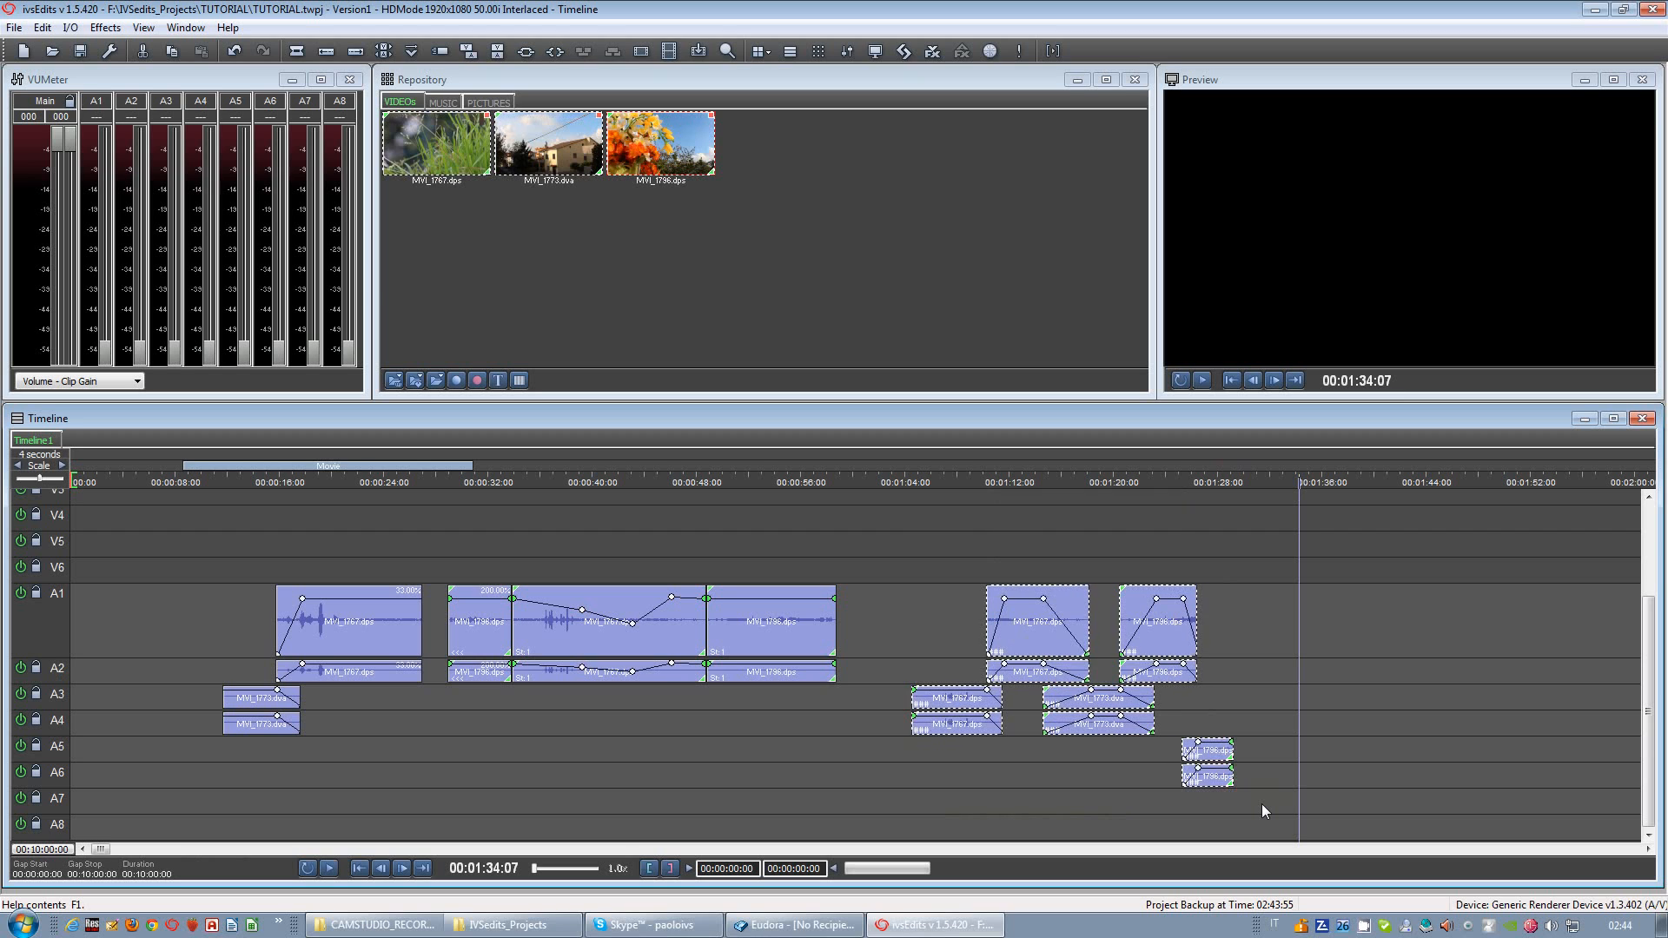
click(1045, 671)
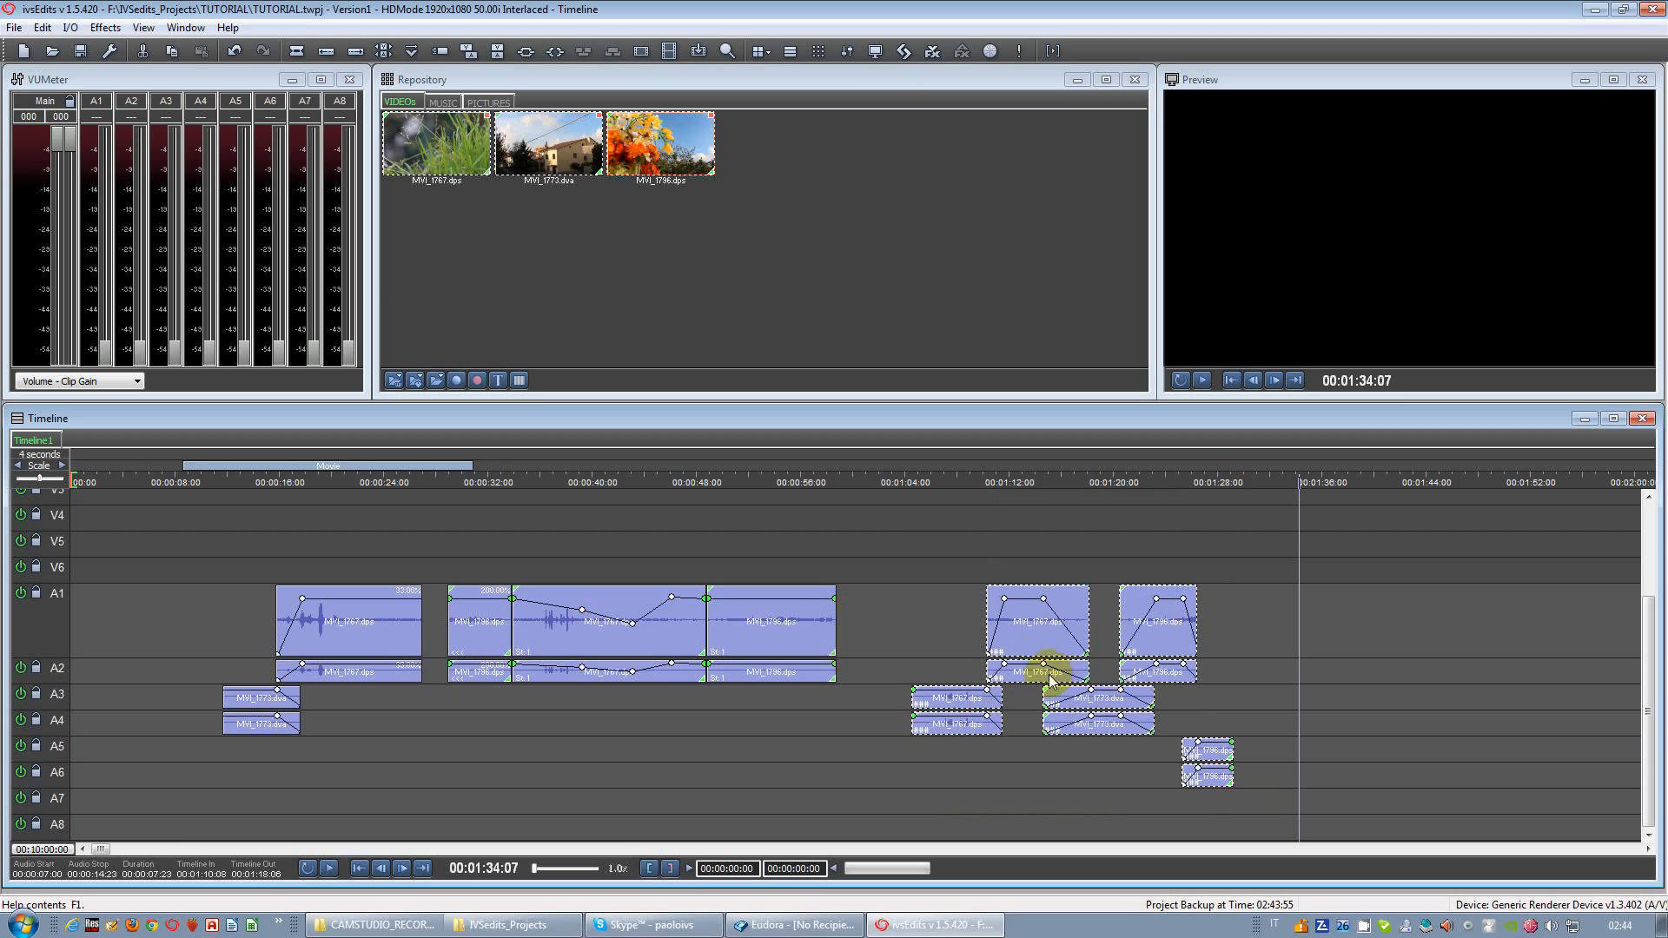
click(1021, 732)
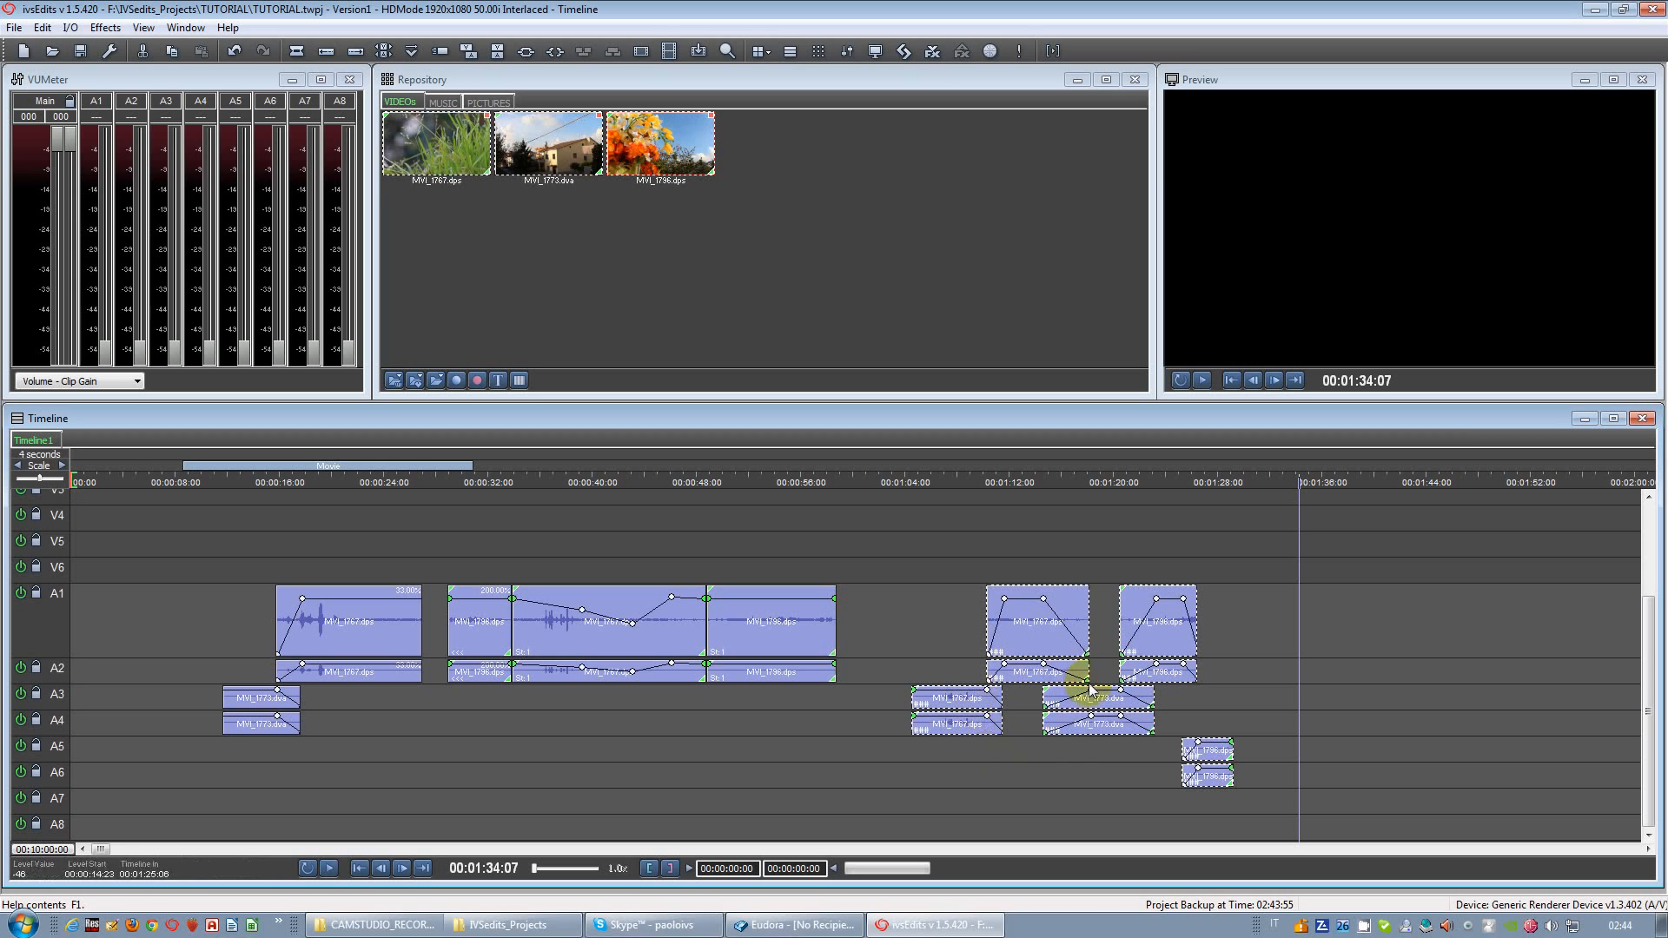
click(1108, 771)
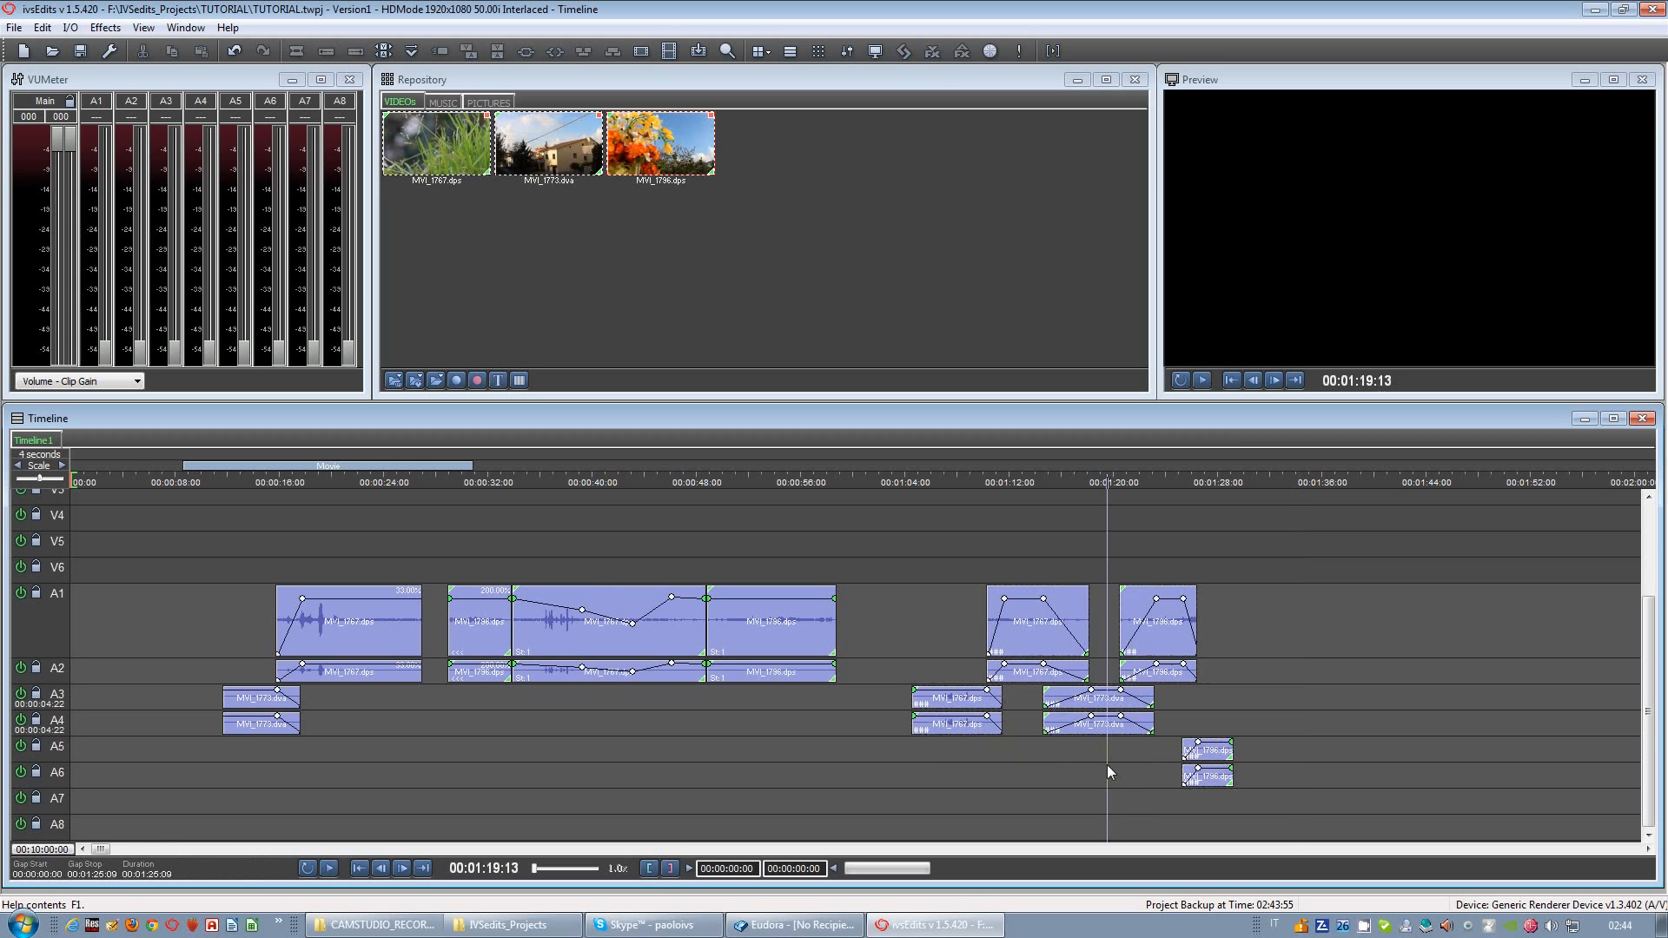
Step: Move the two upper volume keyframes of the crossfaded MVI_1767 clip on A1 closer together and slightly lower
scroll(1129, 766, up, 1)
scroll(1162, 768, up, 1)
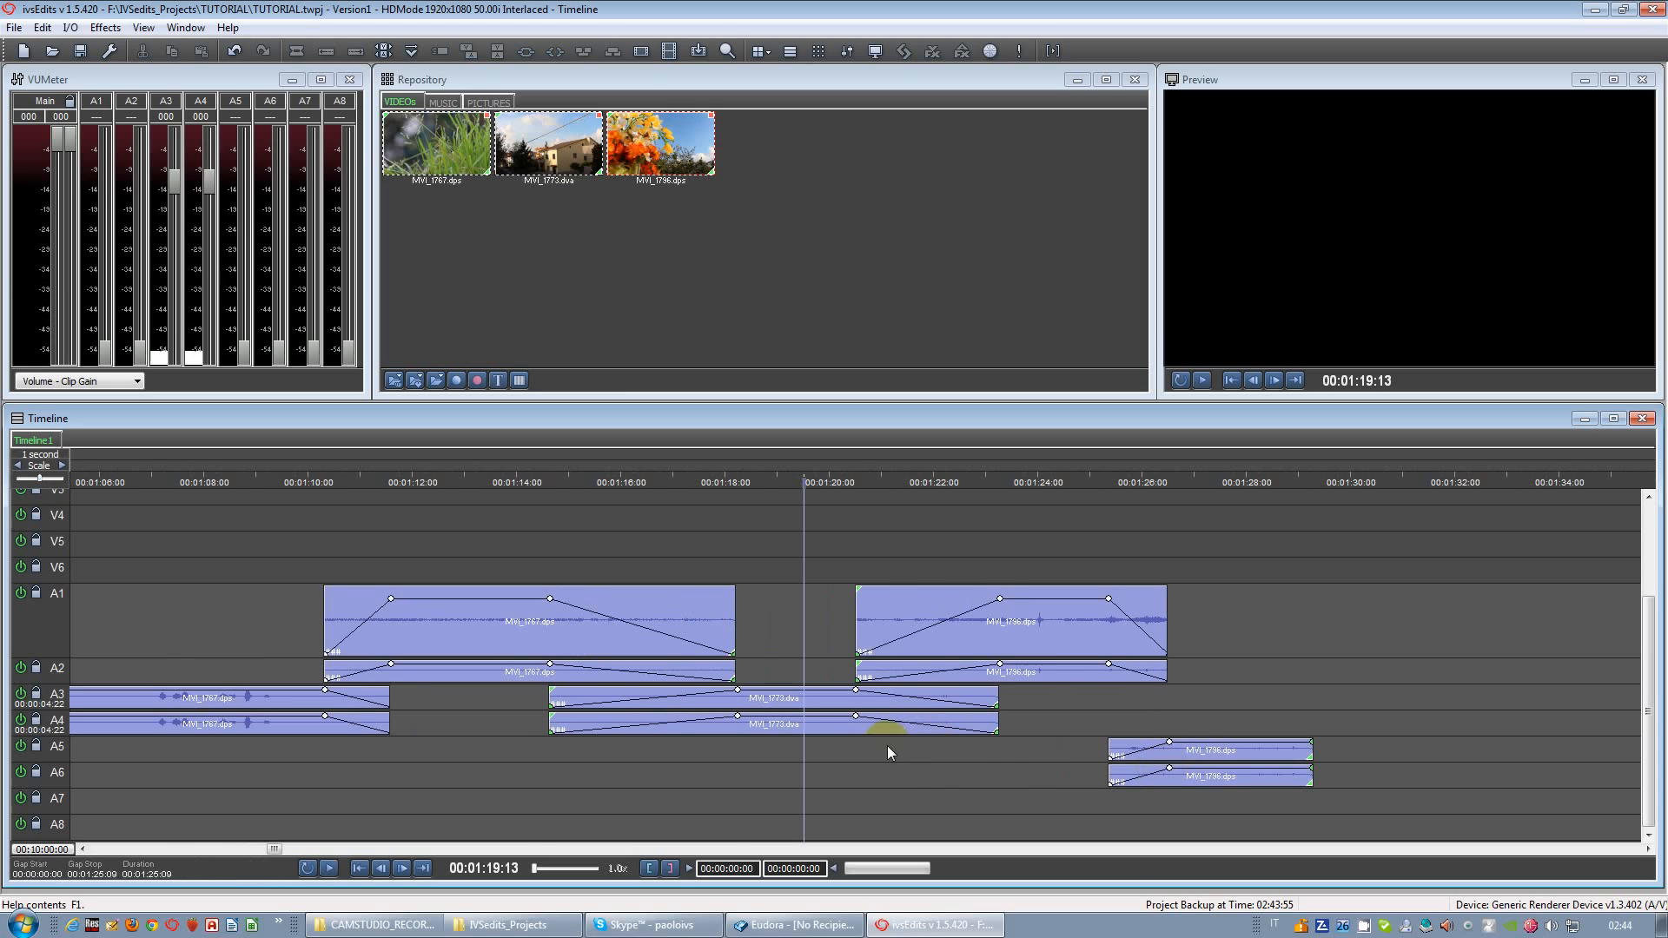
scroll(898, 764, down, 1)
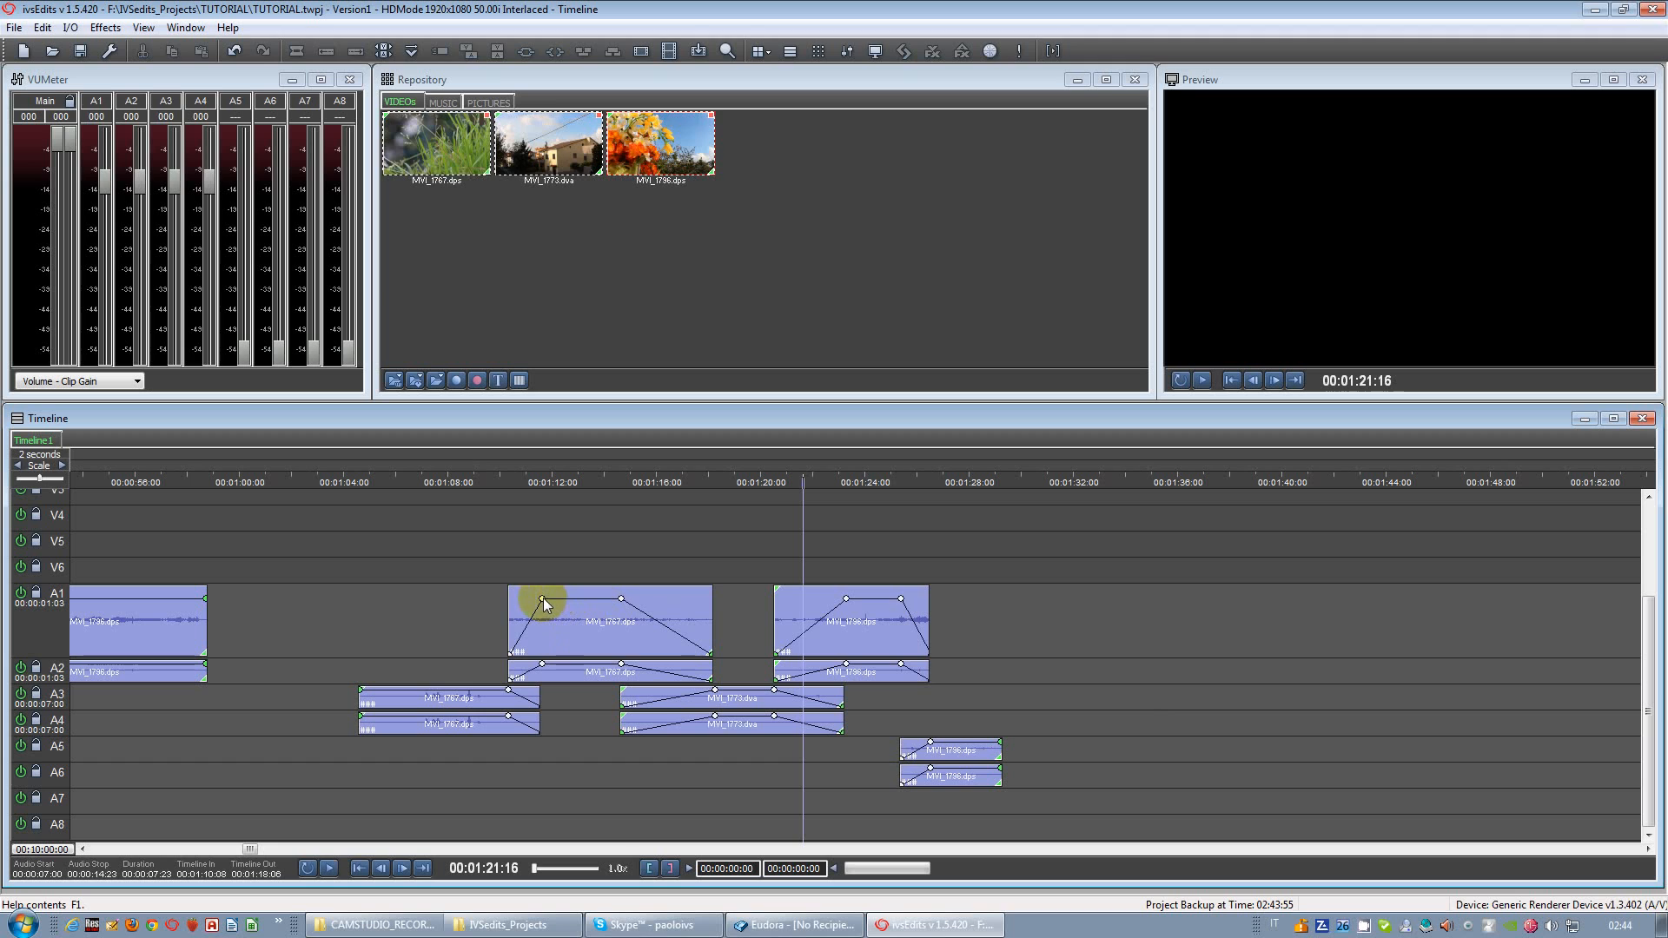
click(562, 609)
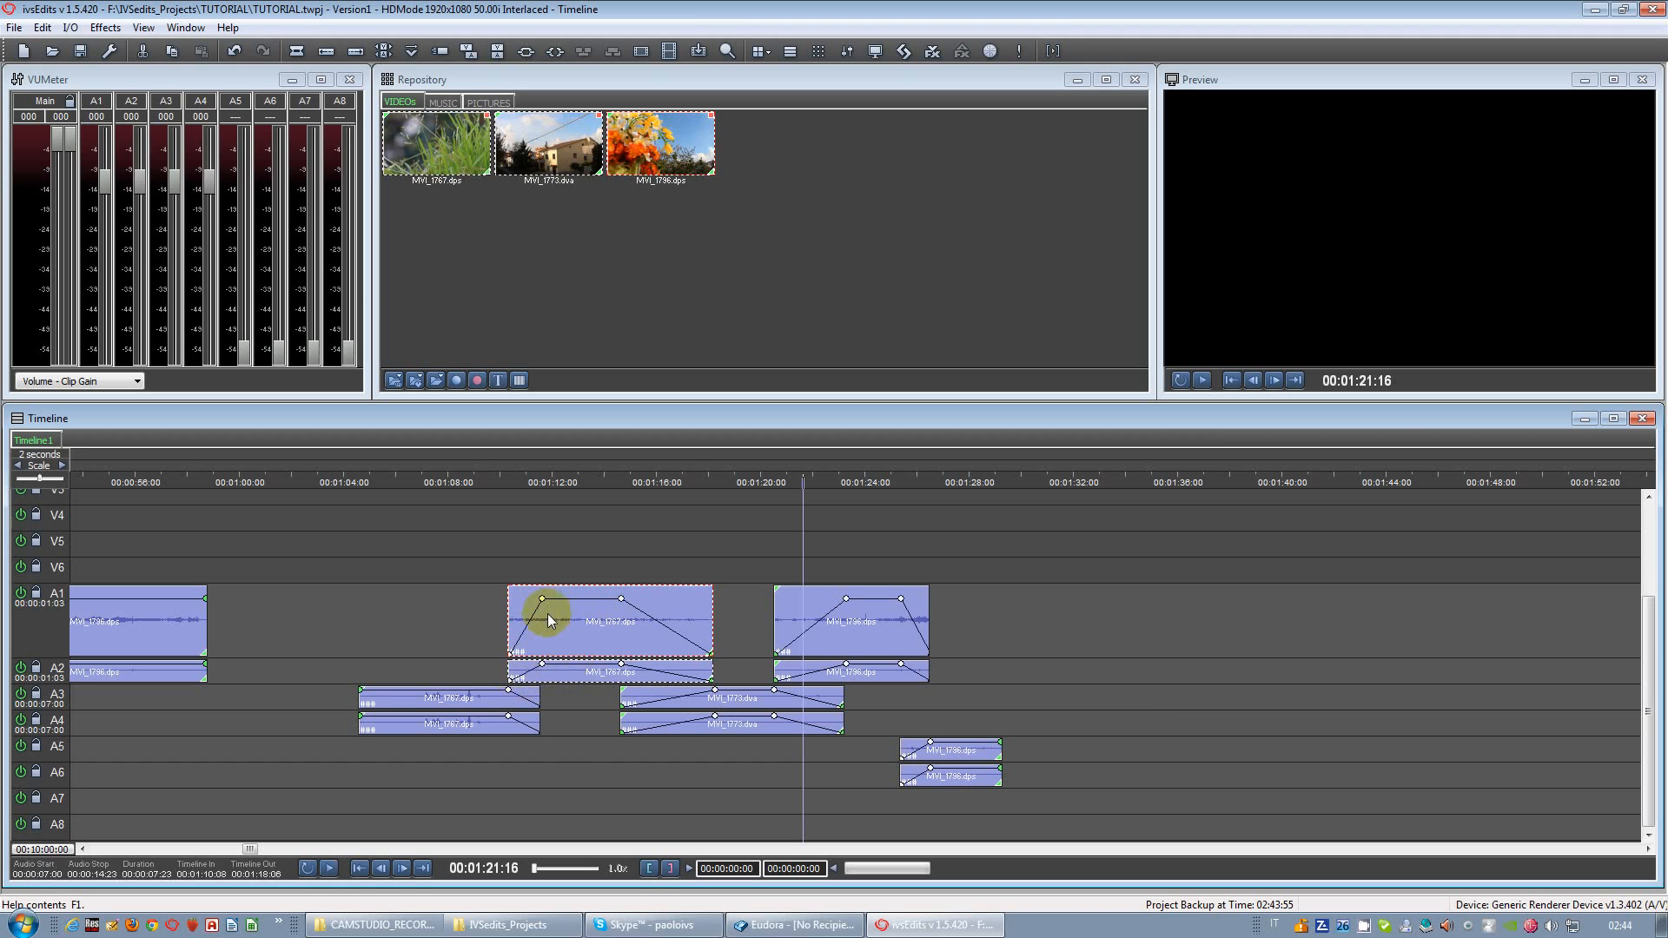
drag(543, 598, 612, 603)
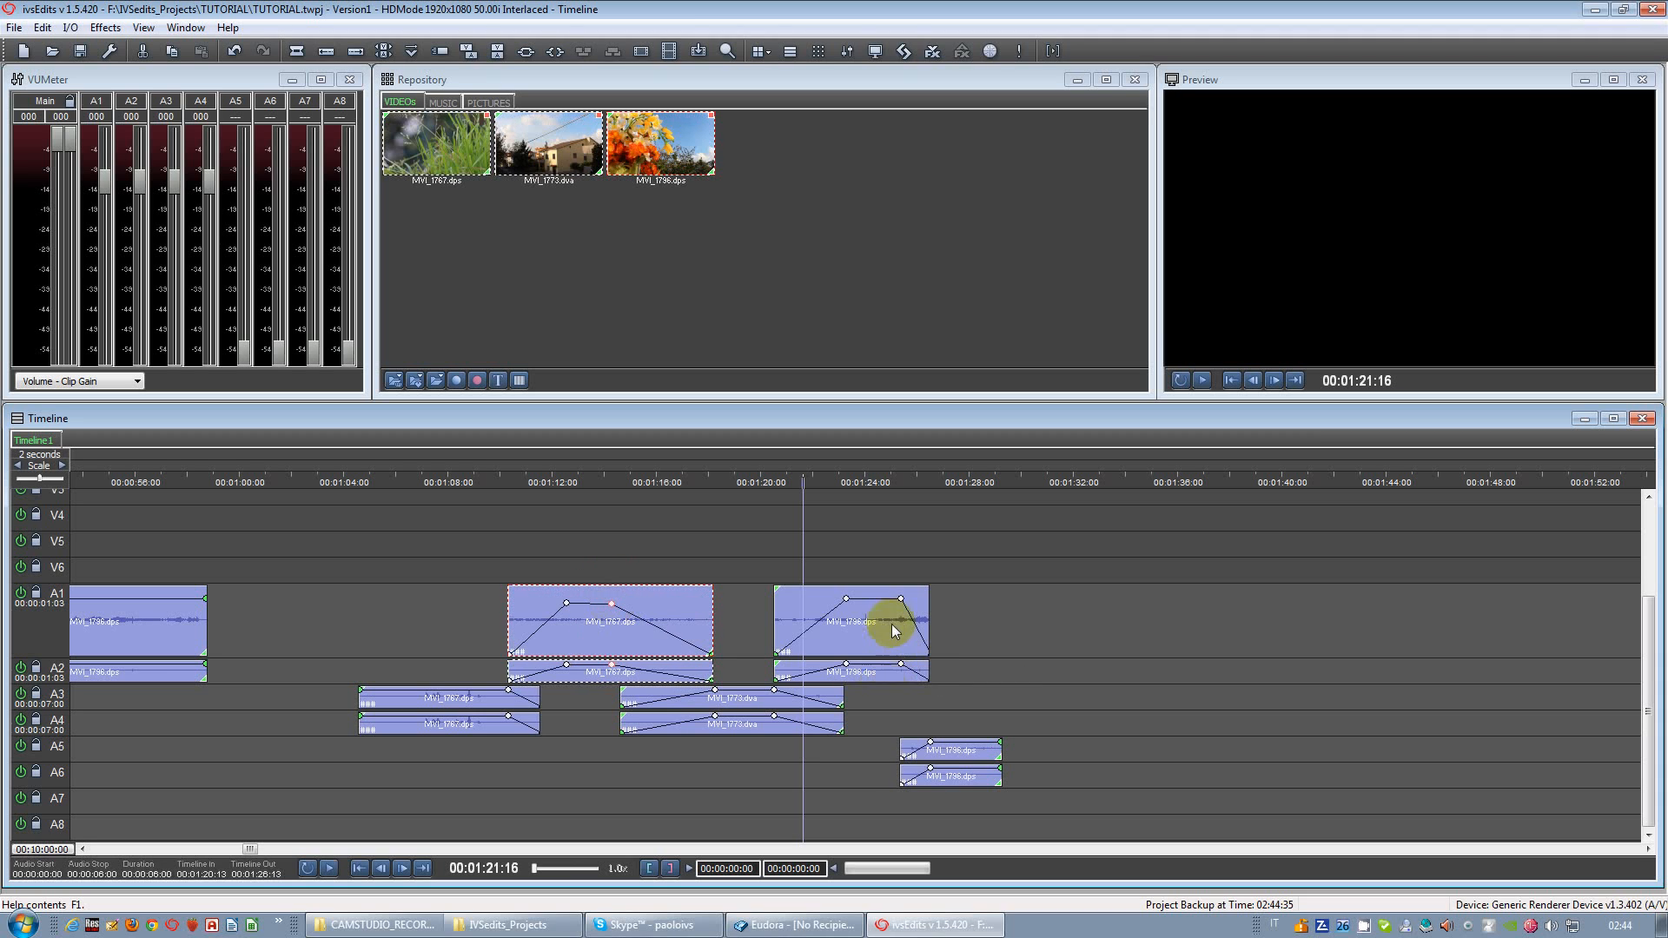
click(900, 601)
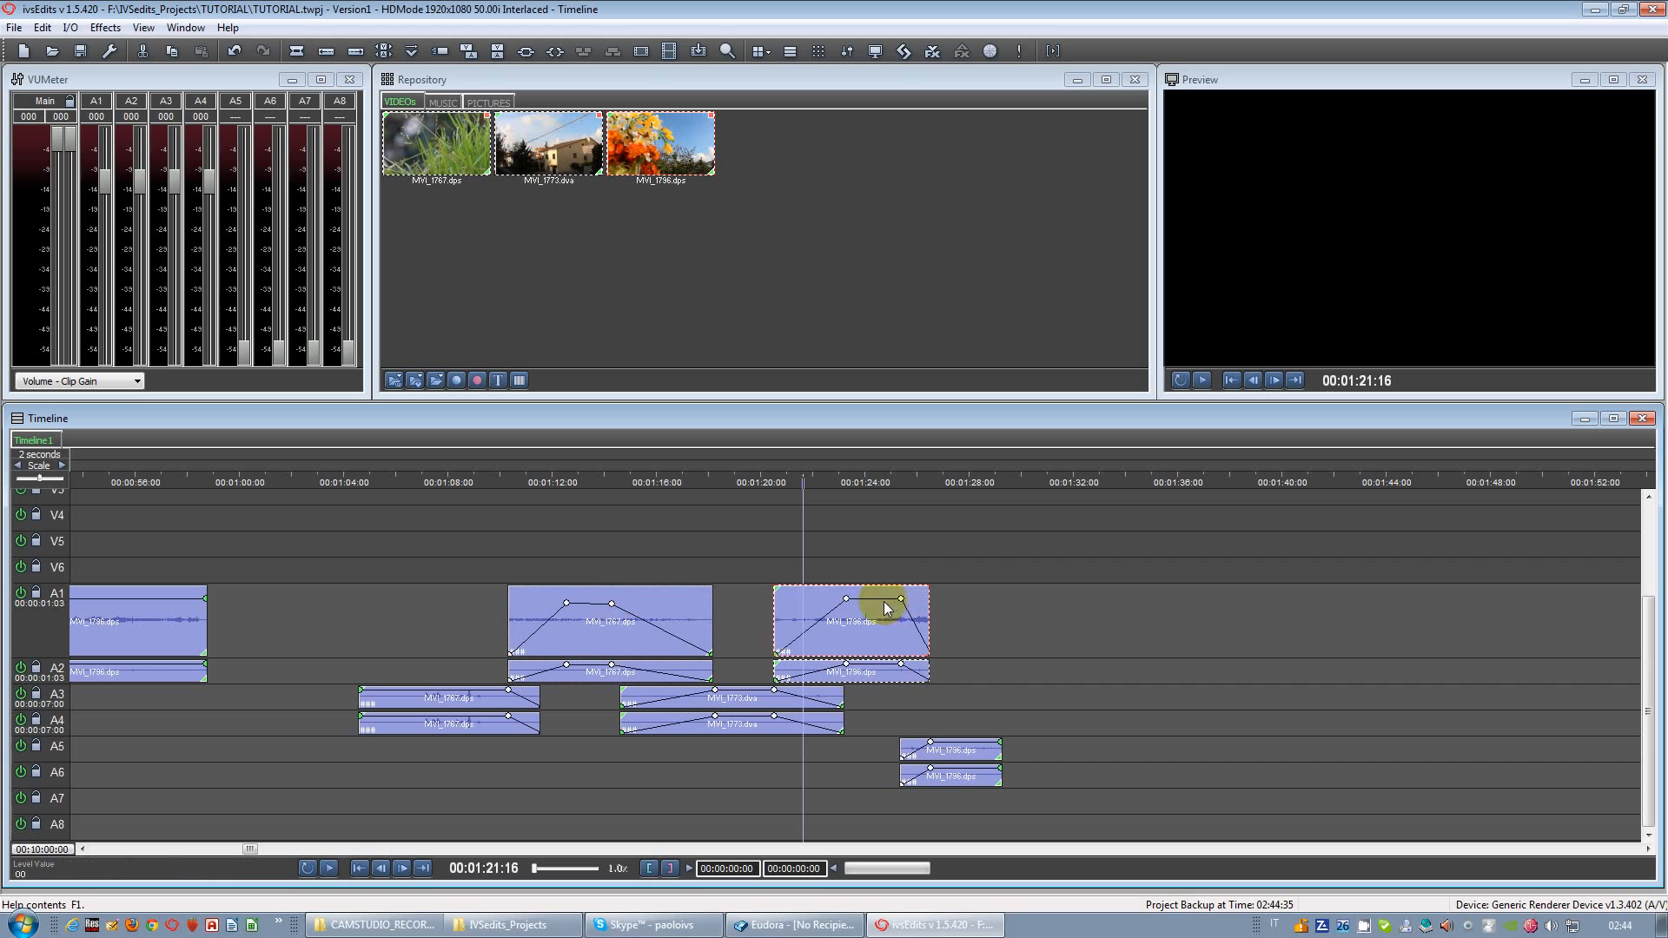
Step: Place the playhead at 00:01:07:20 on the overlapping audio clips and start playback
scroll(1024, 756, up, 2)
scroll(1020, 747, up, 2)
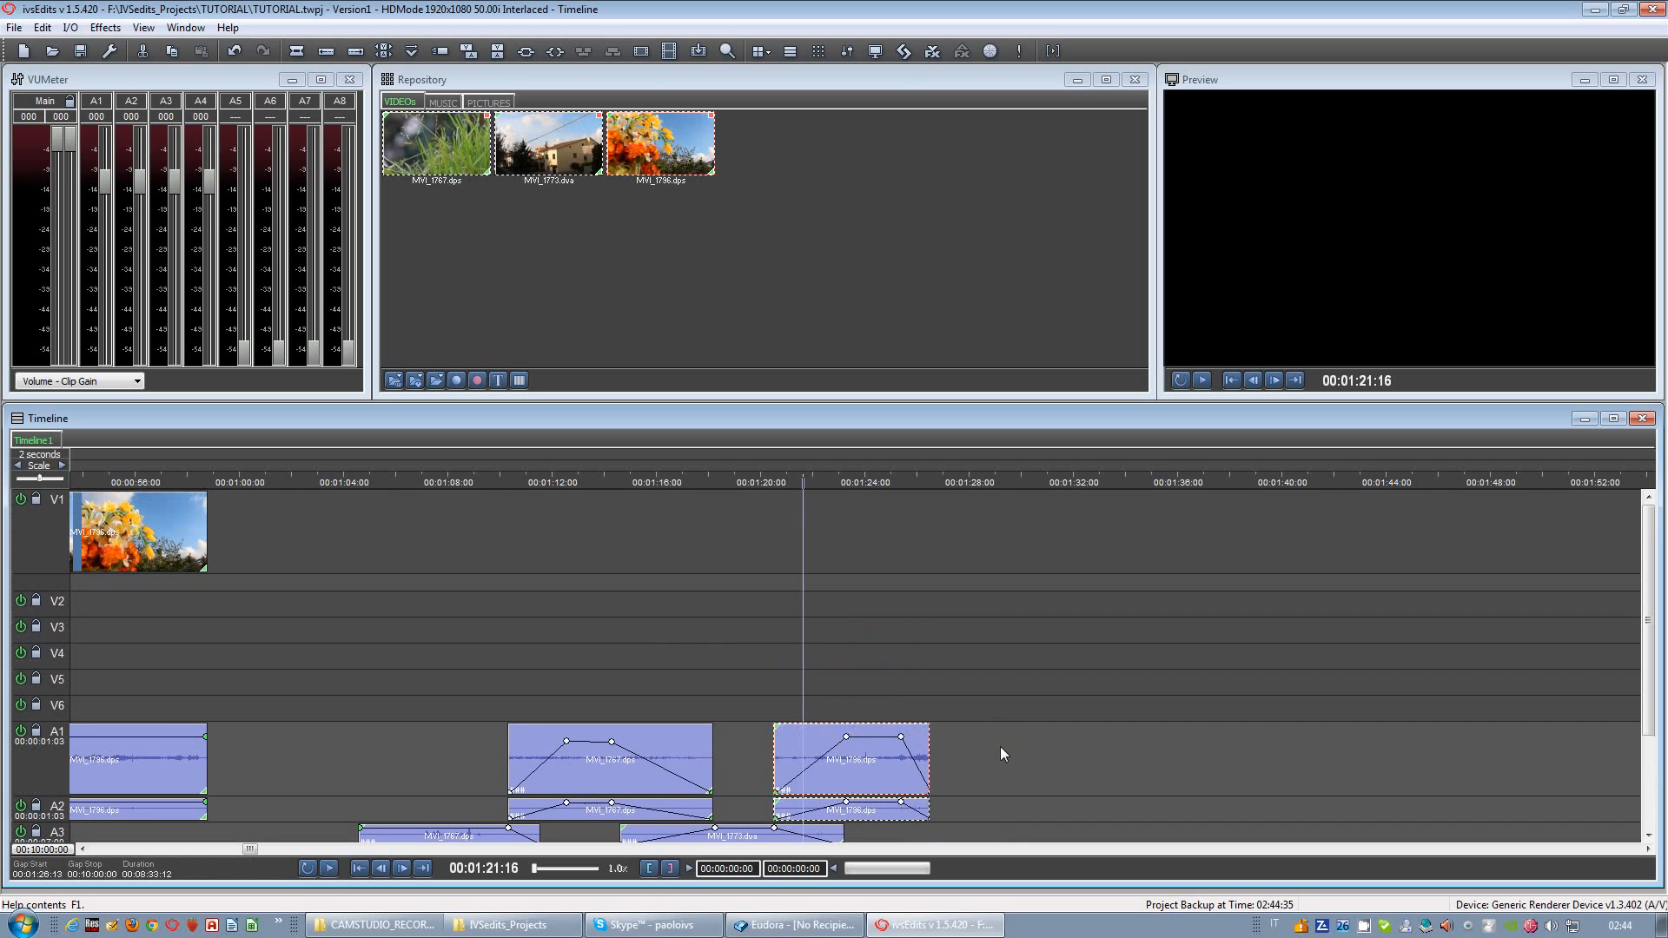
scroll(686, 651, down, 2)
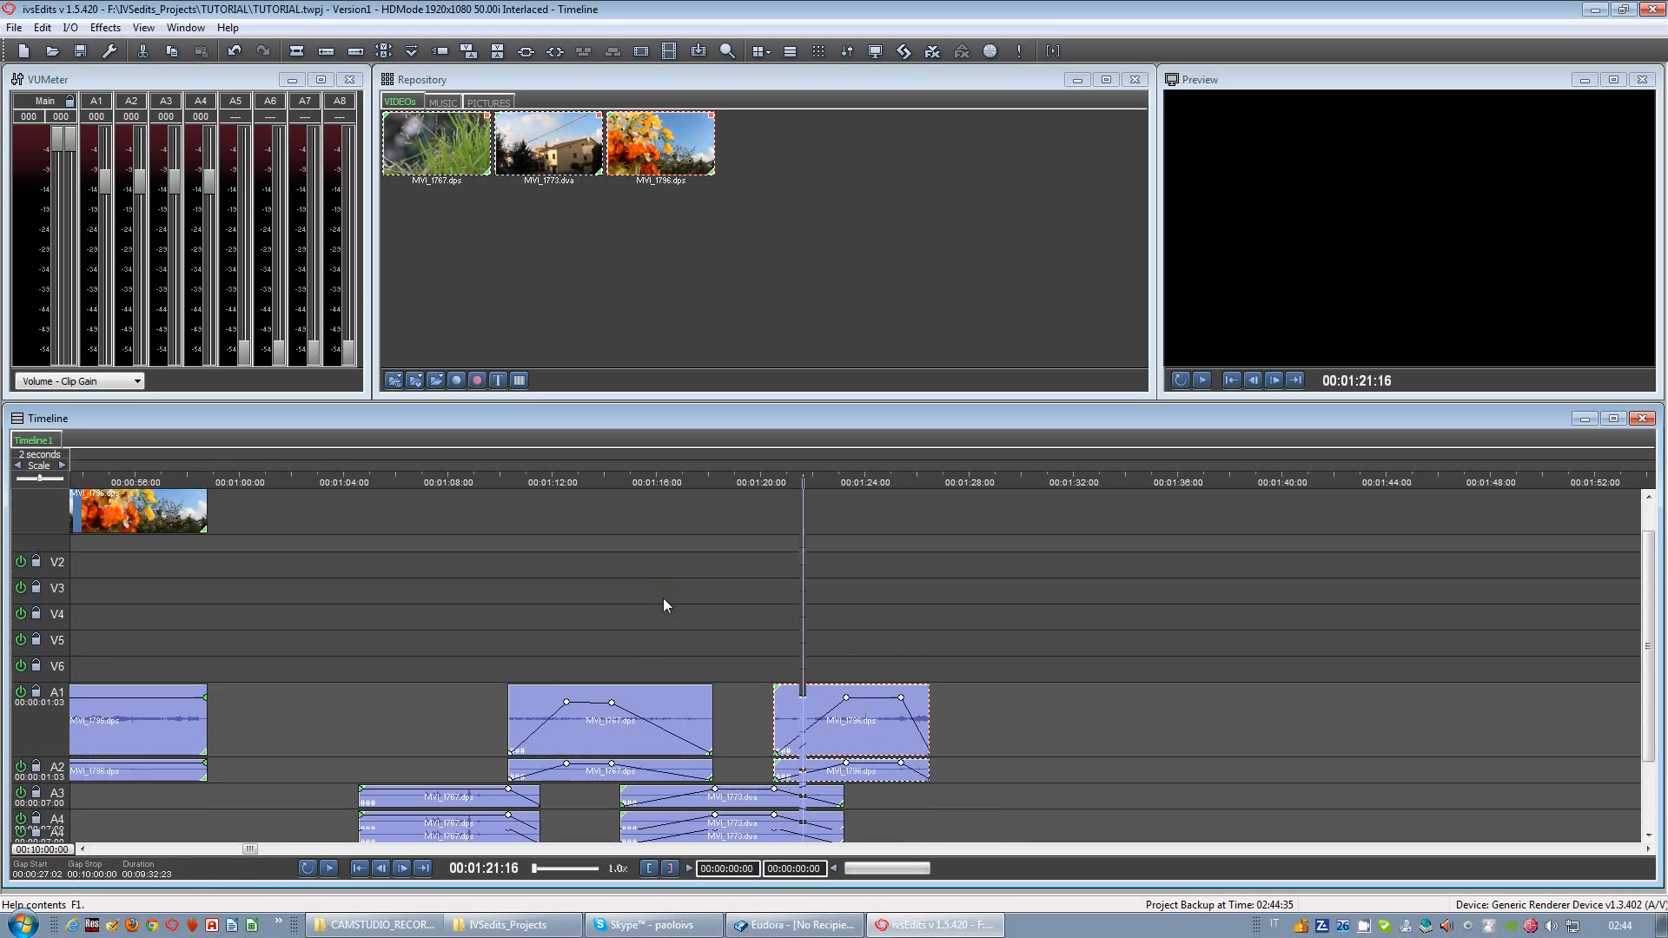
click(539, 482)
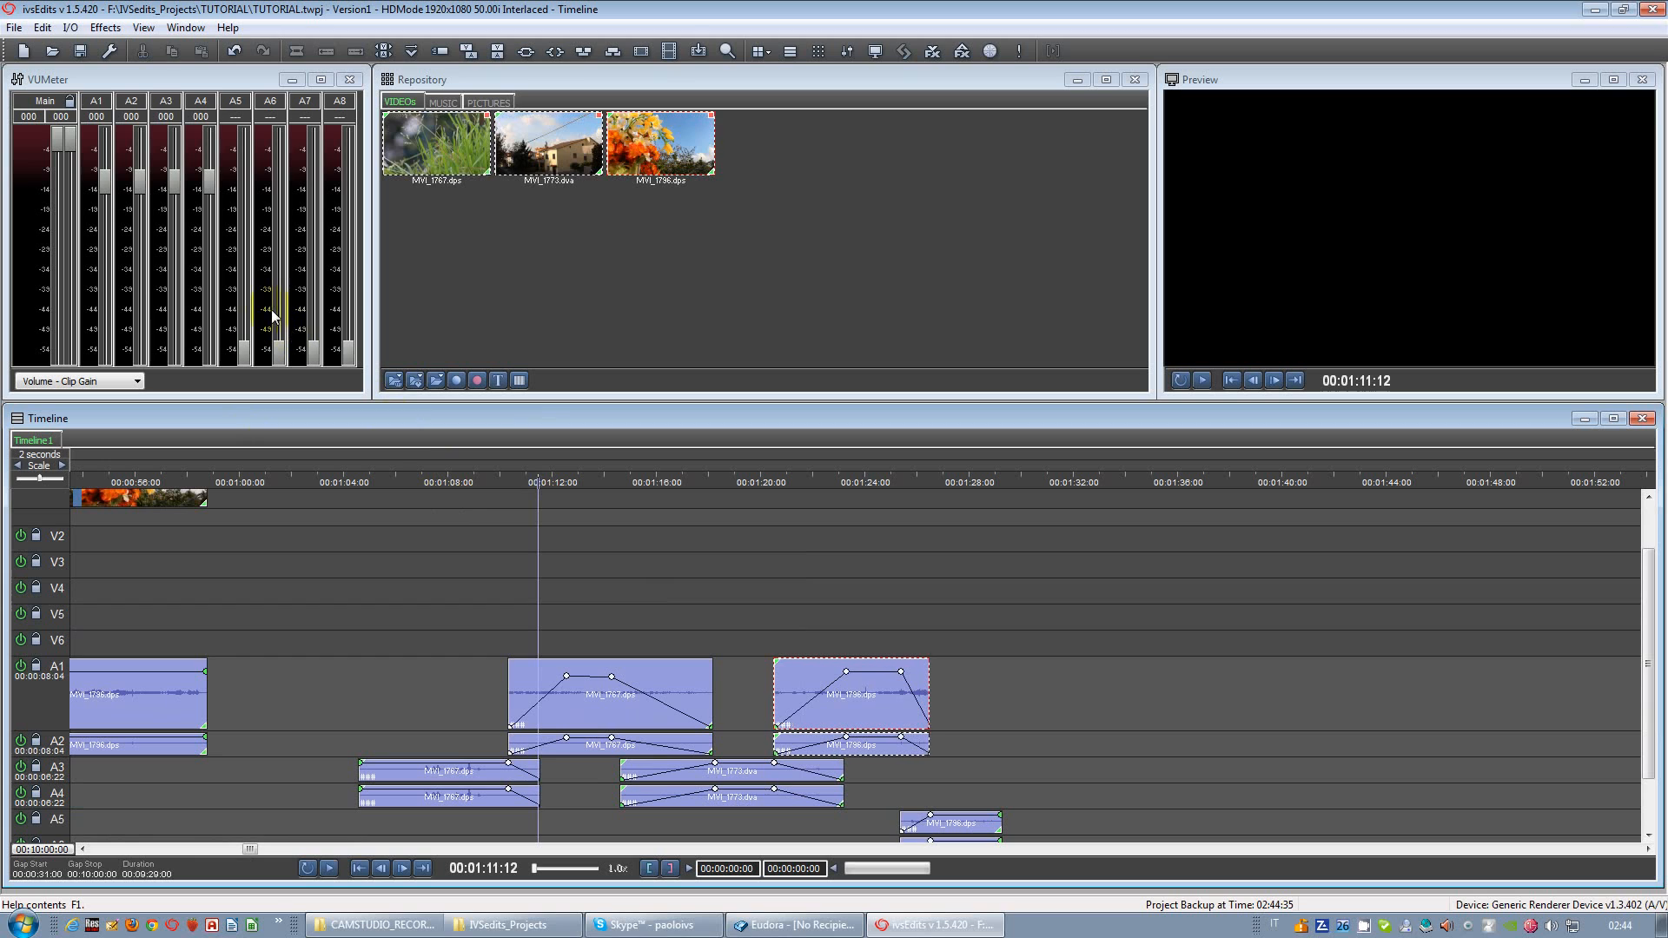
drag(529, 478, 396, 497)
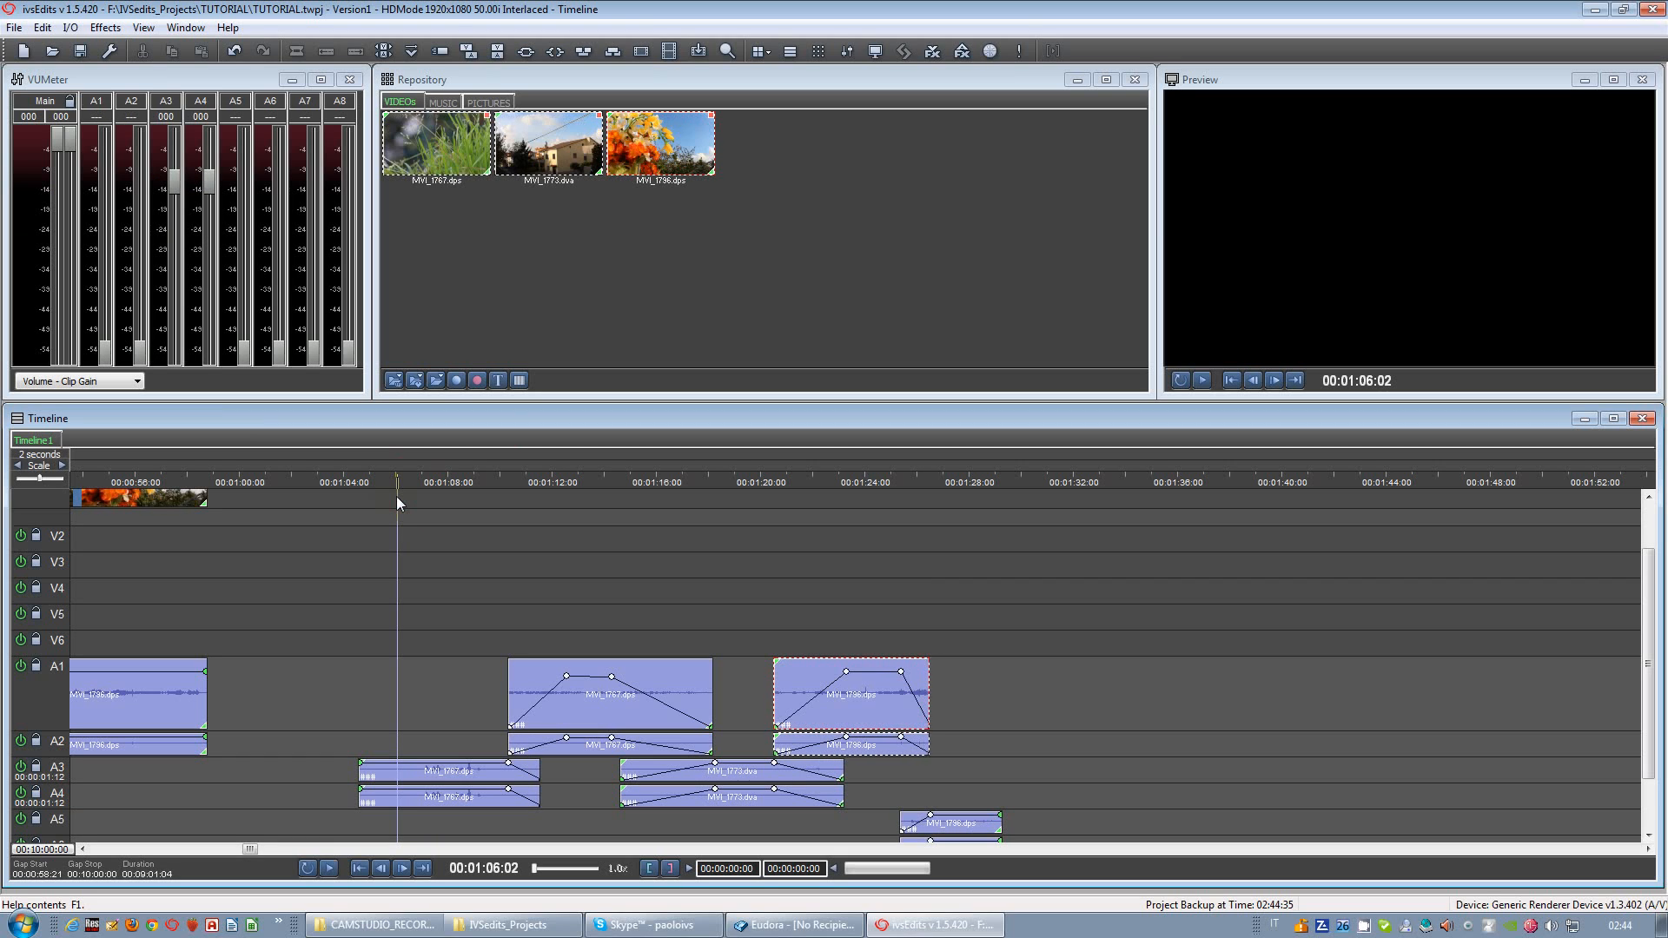
click(441, 482)
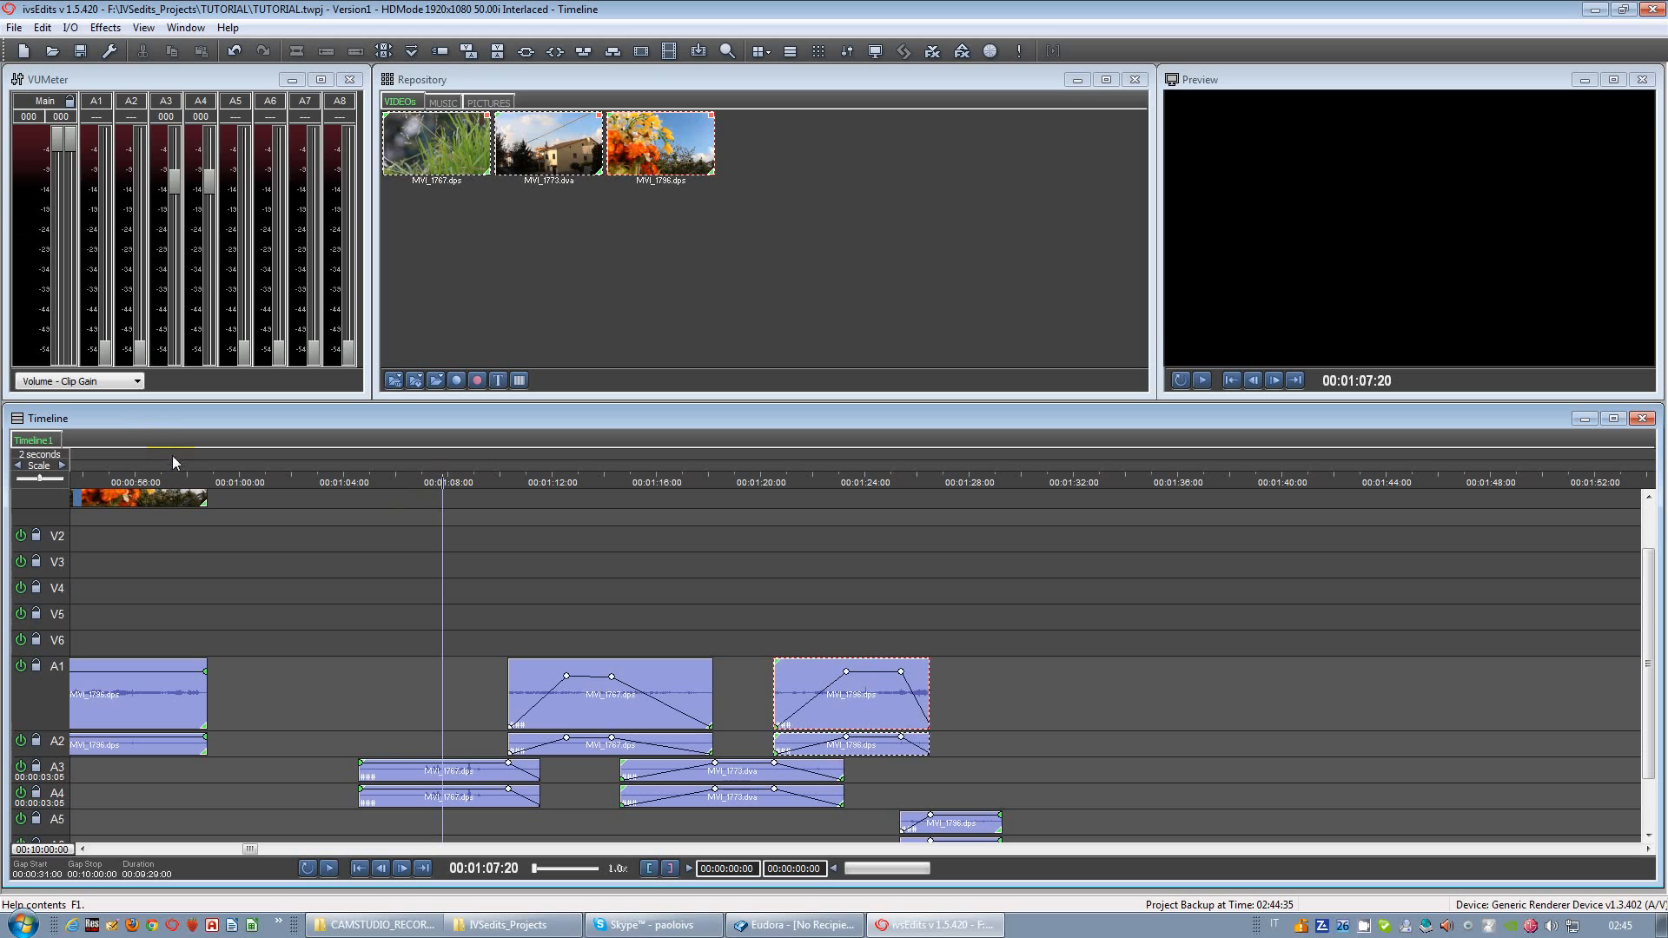
key(space)
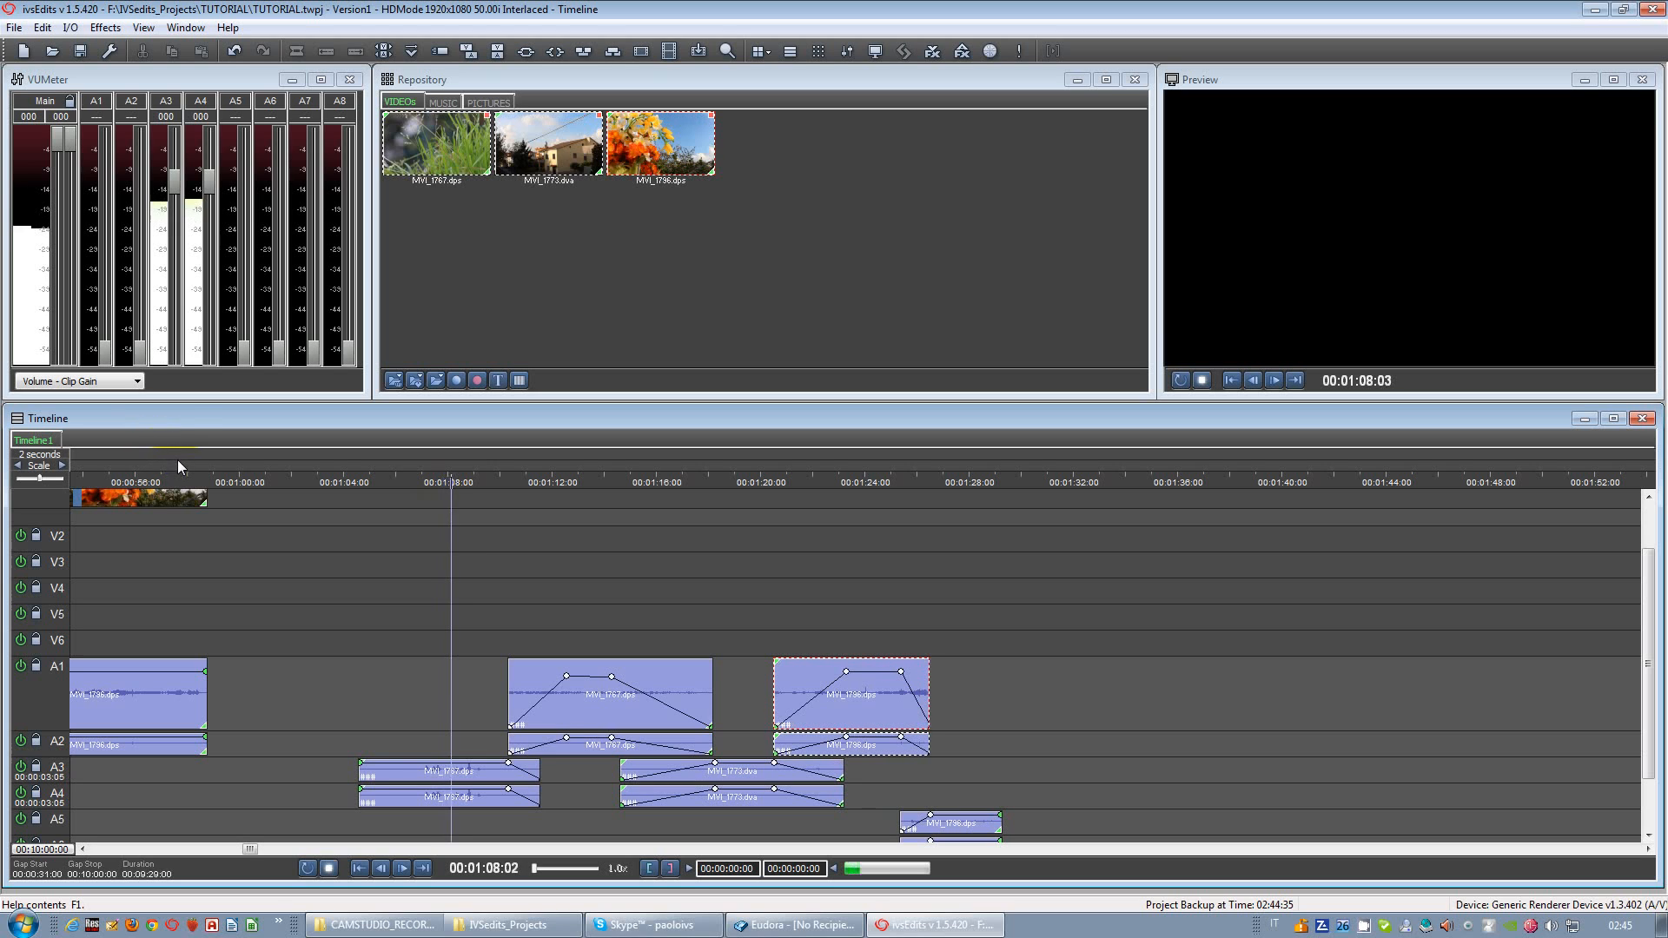
Step: During playback, set the clip gain of the MVI_1767 parts to -21 on A3/A4 and -30 on A1/A2
click(208, 178)
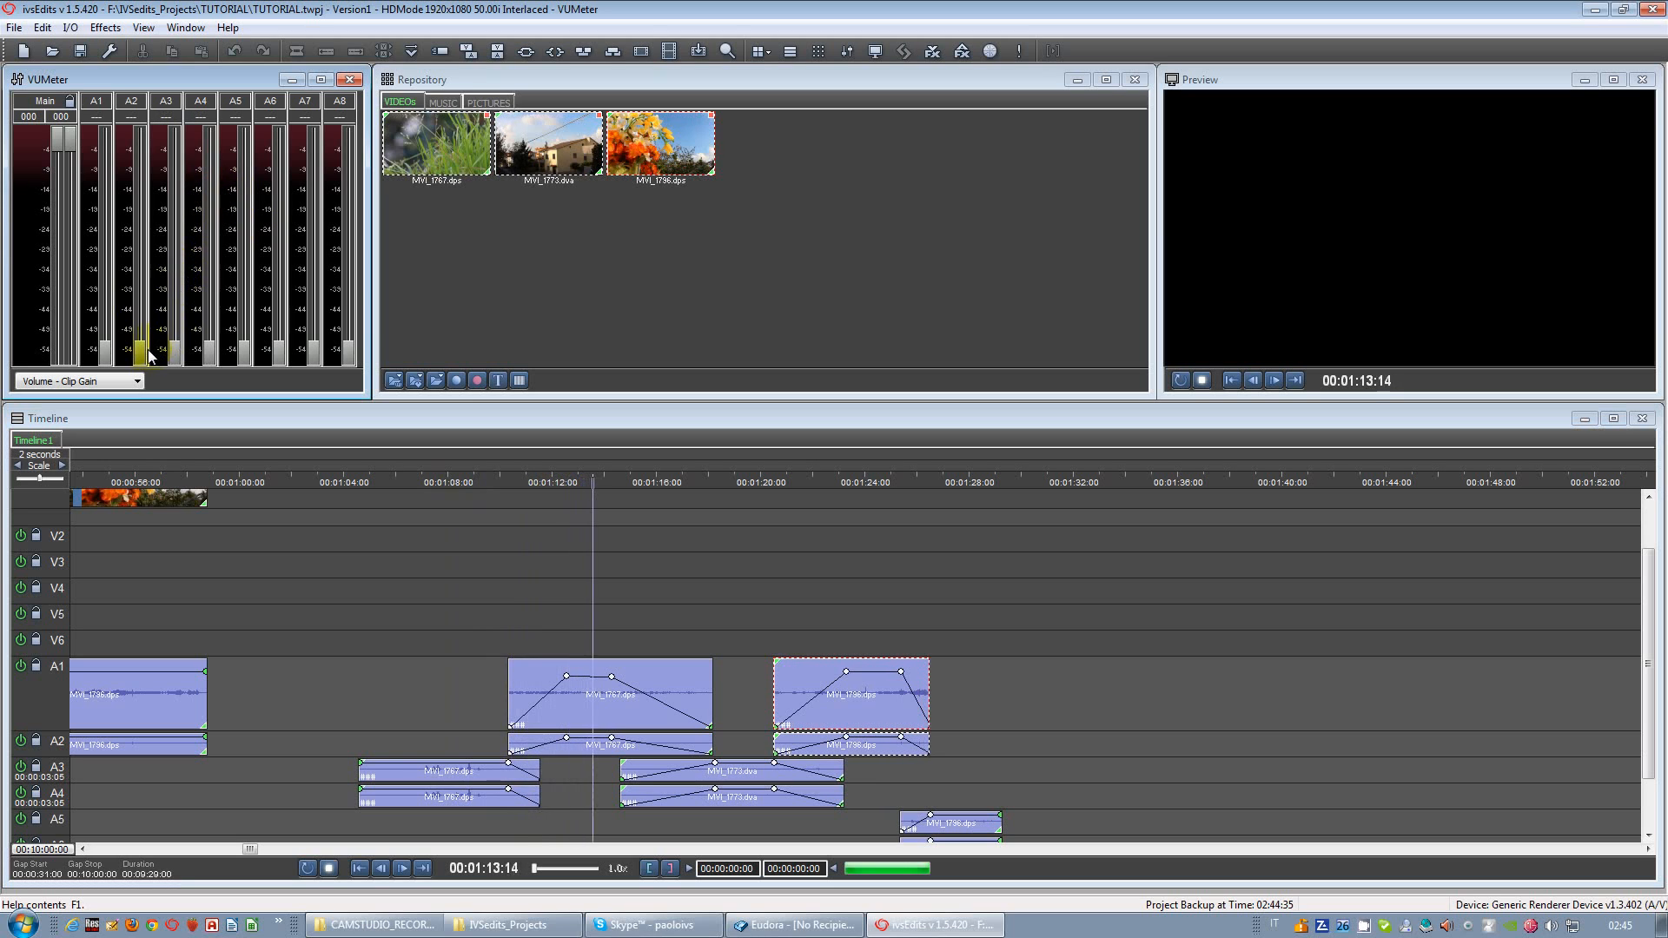
drag(147, 354, 145, 250)
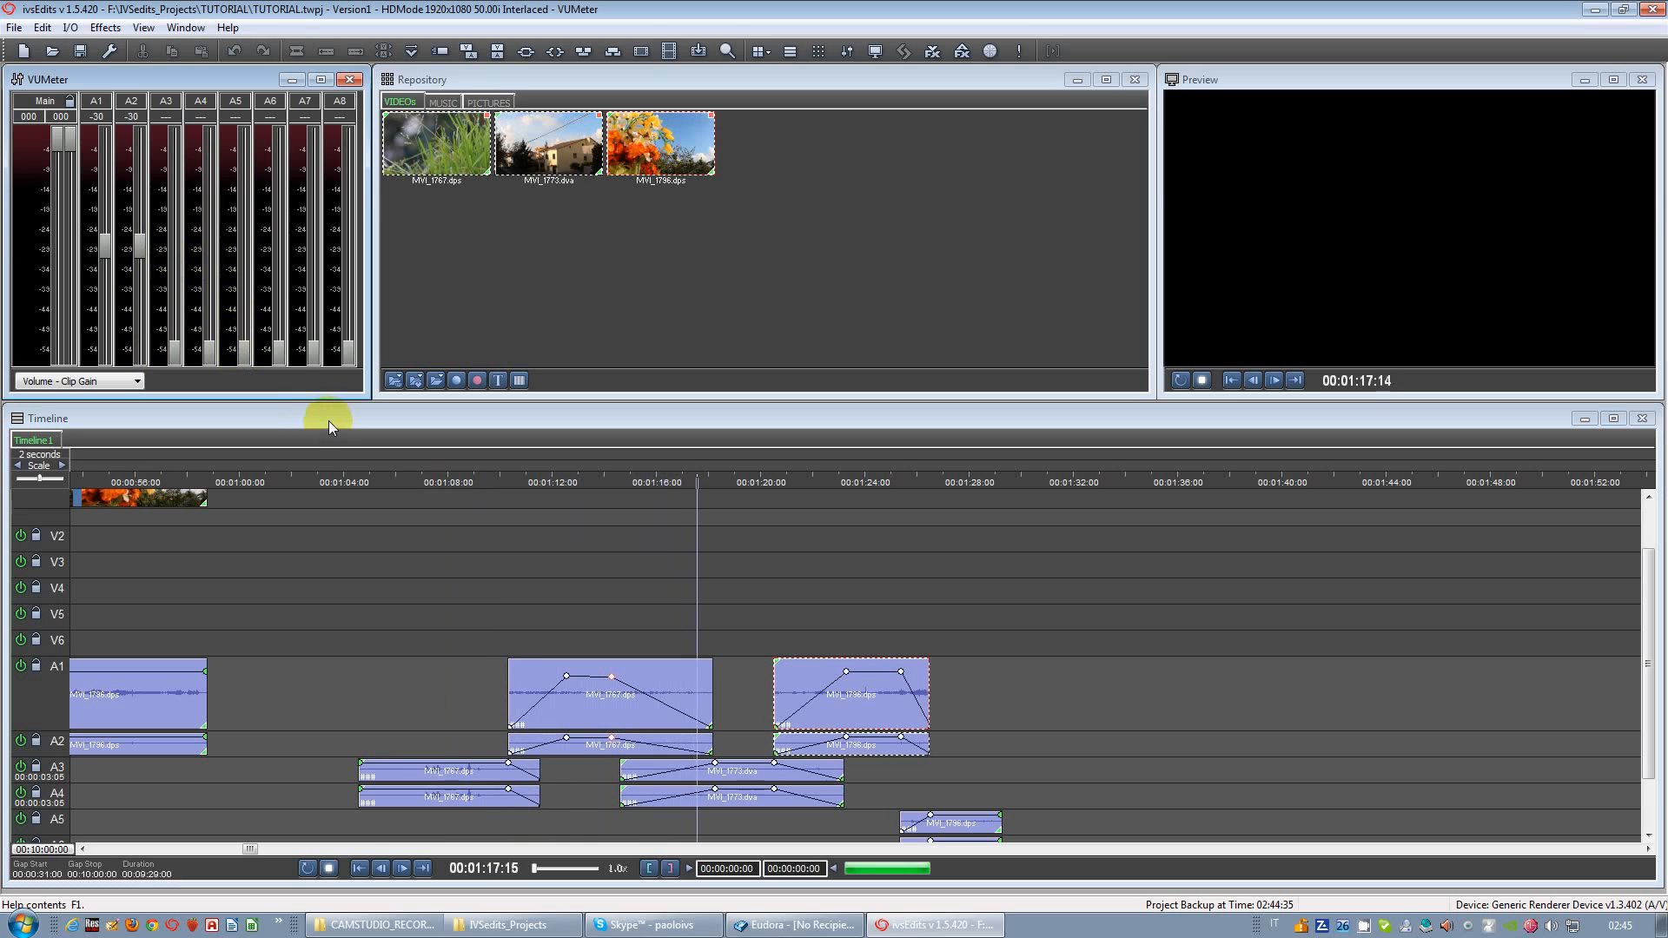
click(630, 519)
click(619, 702)
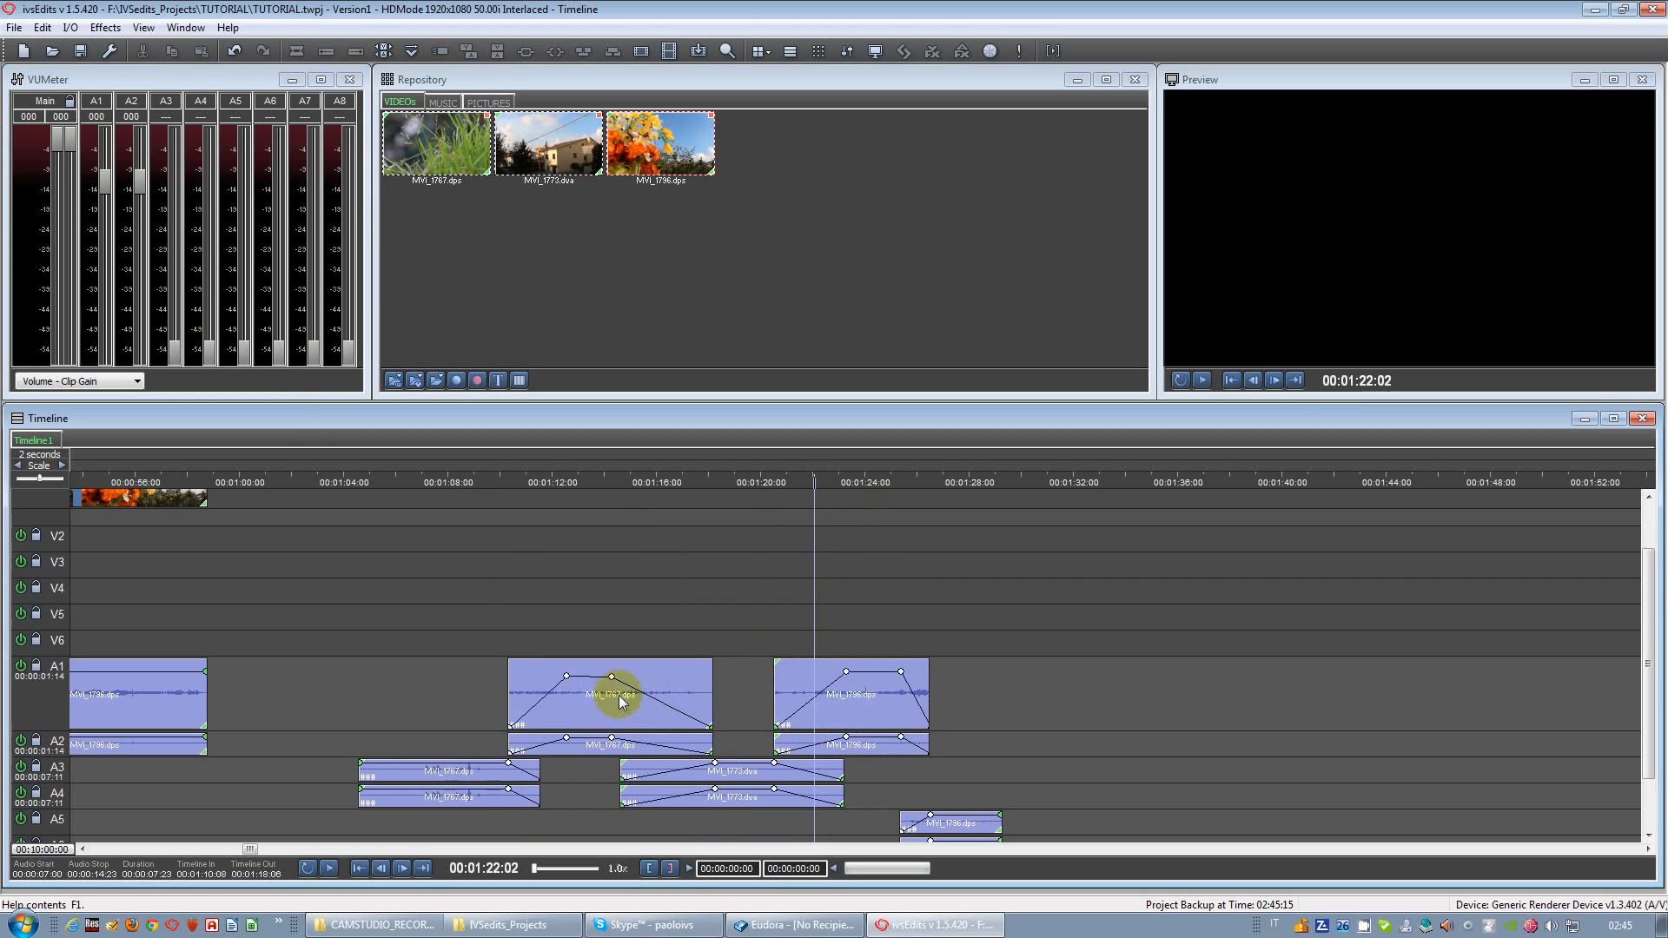
Step: With the playhead at 00:01:22:02, set the A1/A2 clip gain to -22 and adjust the A4 gain to -19
click(470, 786)
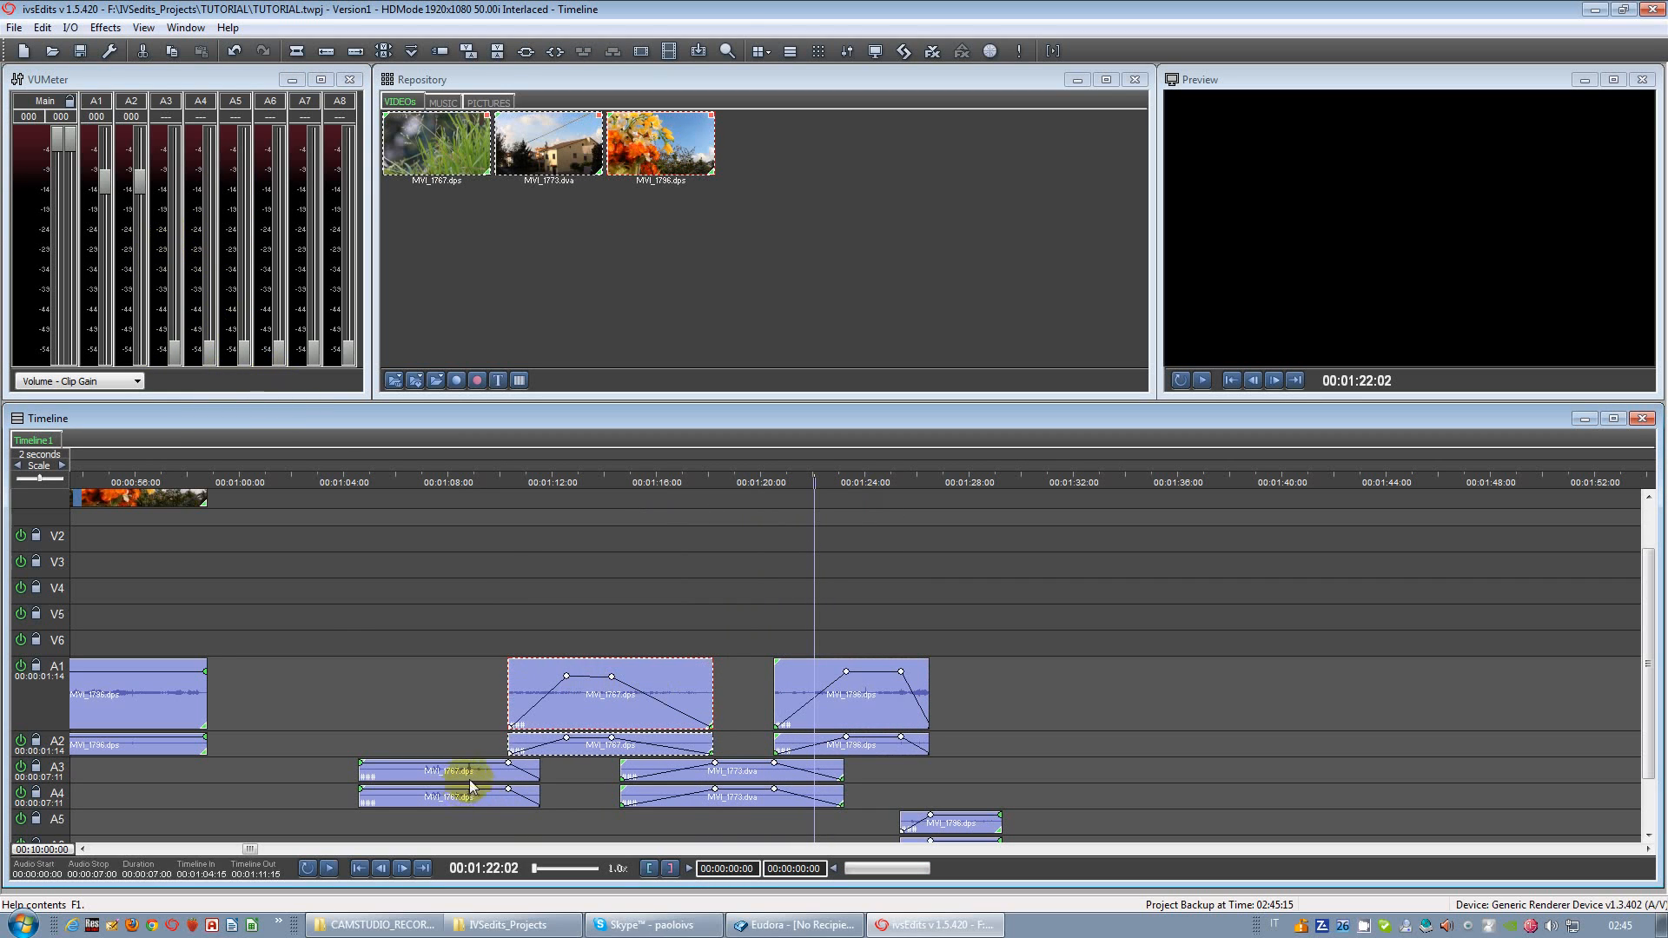
drag(139, 191, 139, 236)
click(565, 672)
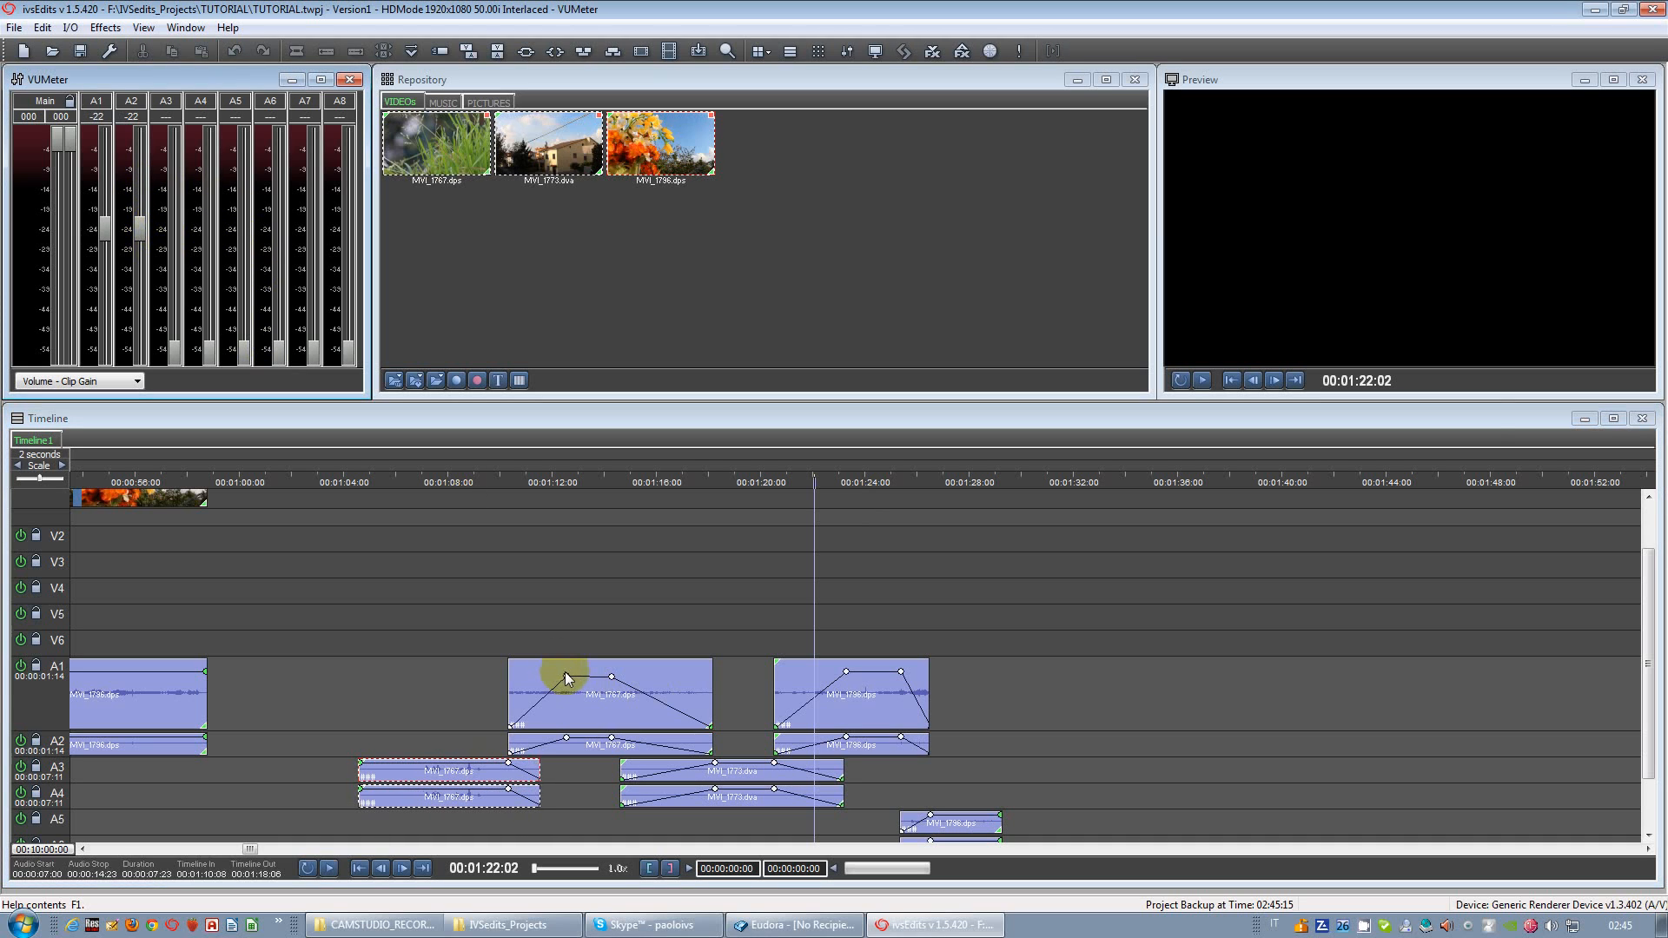
click(466, 786)
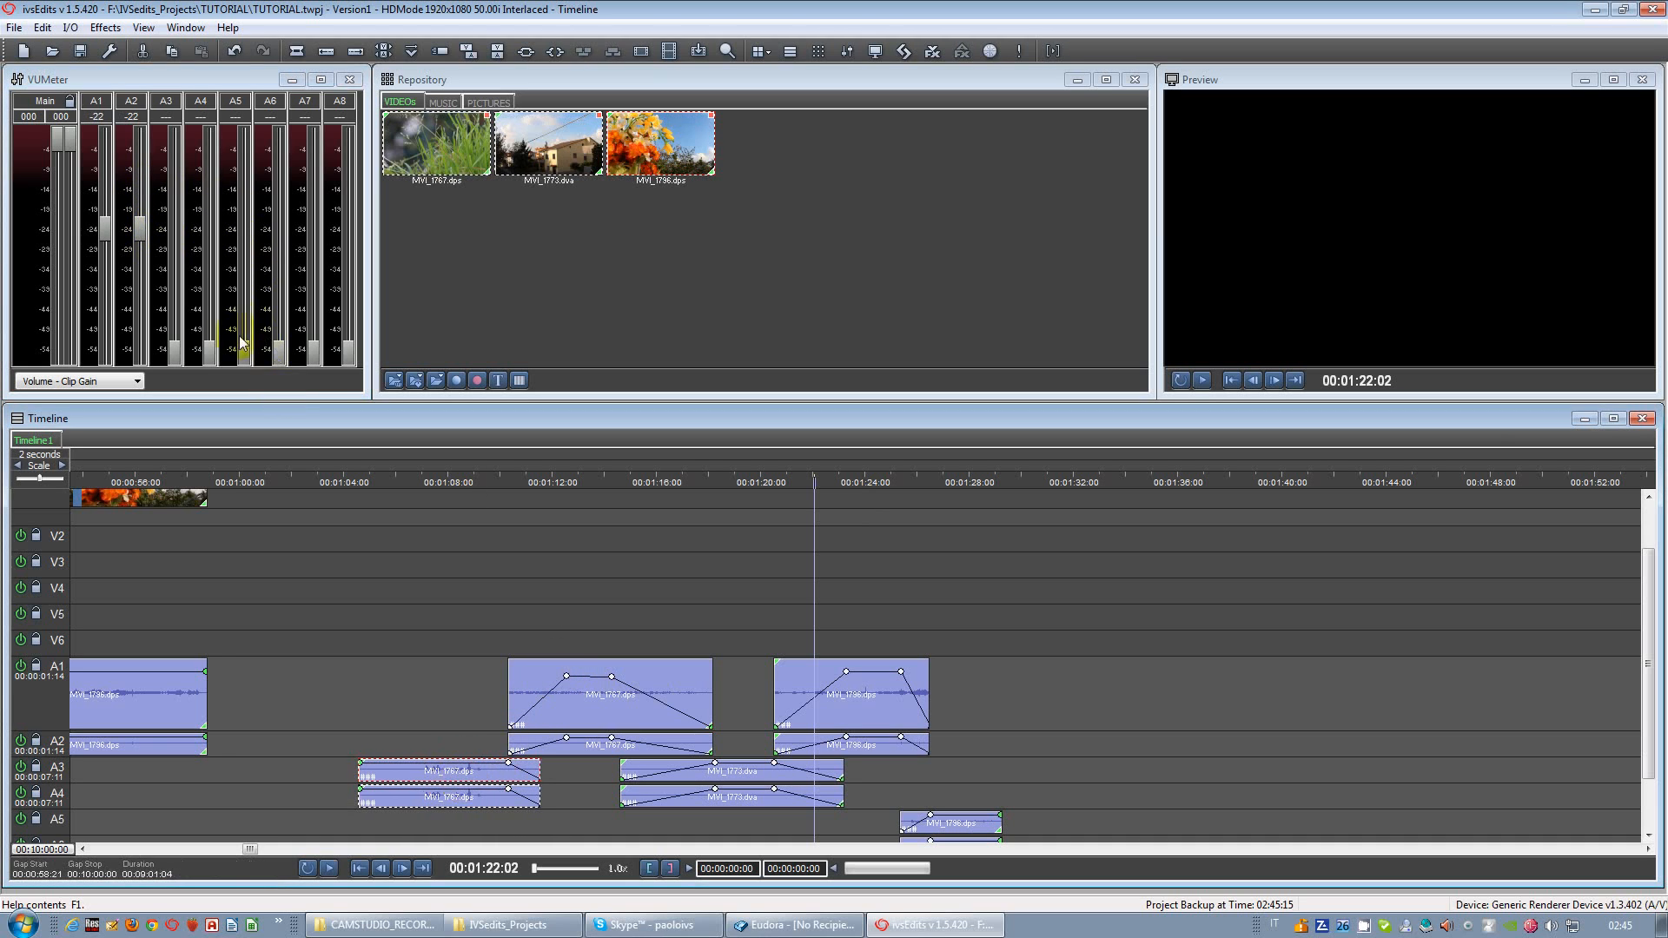
drag(209, 347, 216, 228)
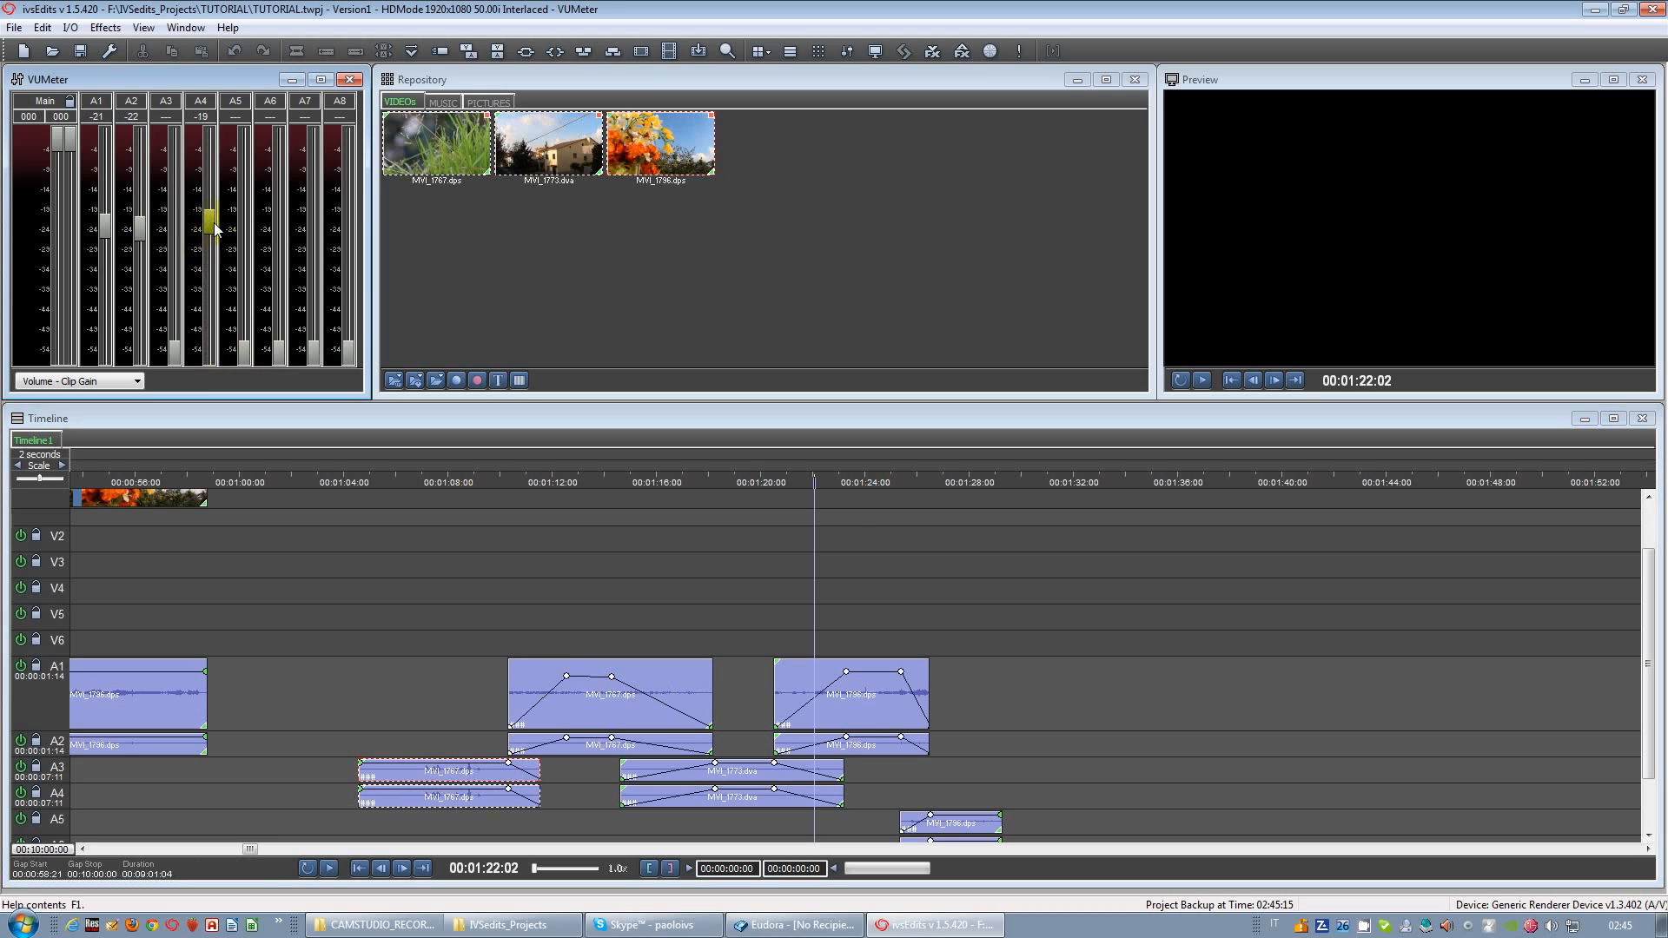
Step: Check the clip gain of the overlapping audio clips at several playhead positions, including 00:01:13:12, 00:01:04:18 and 00:01:07:14
click(591, 582)
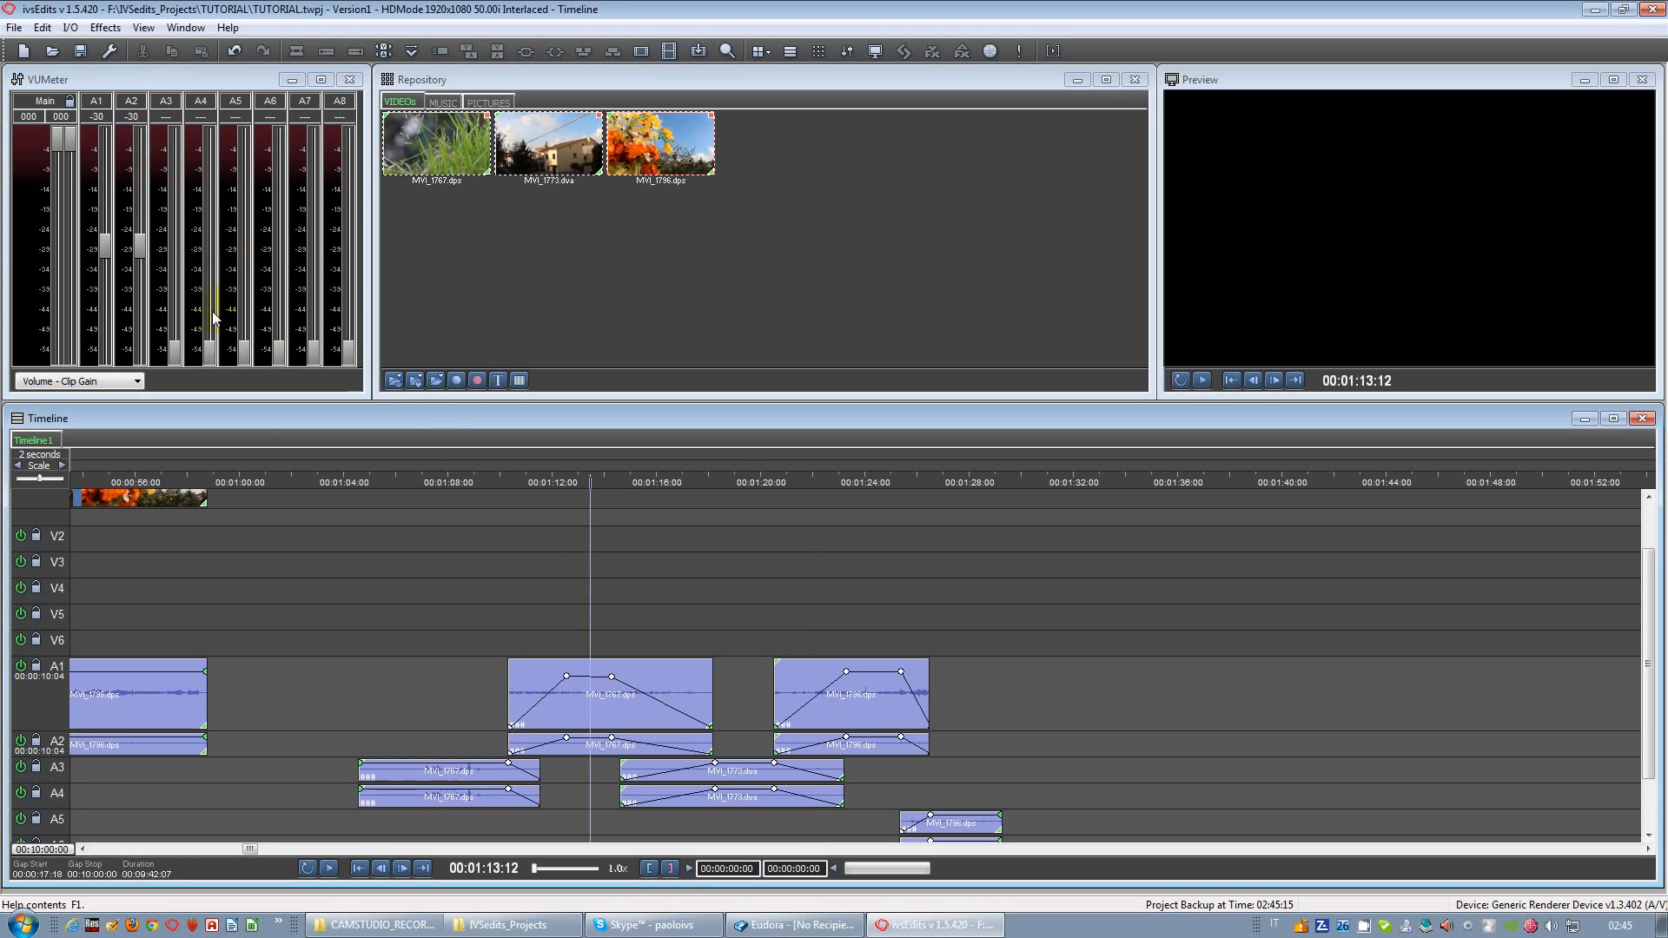
click(139, 254)
click(363, 447)
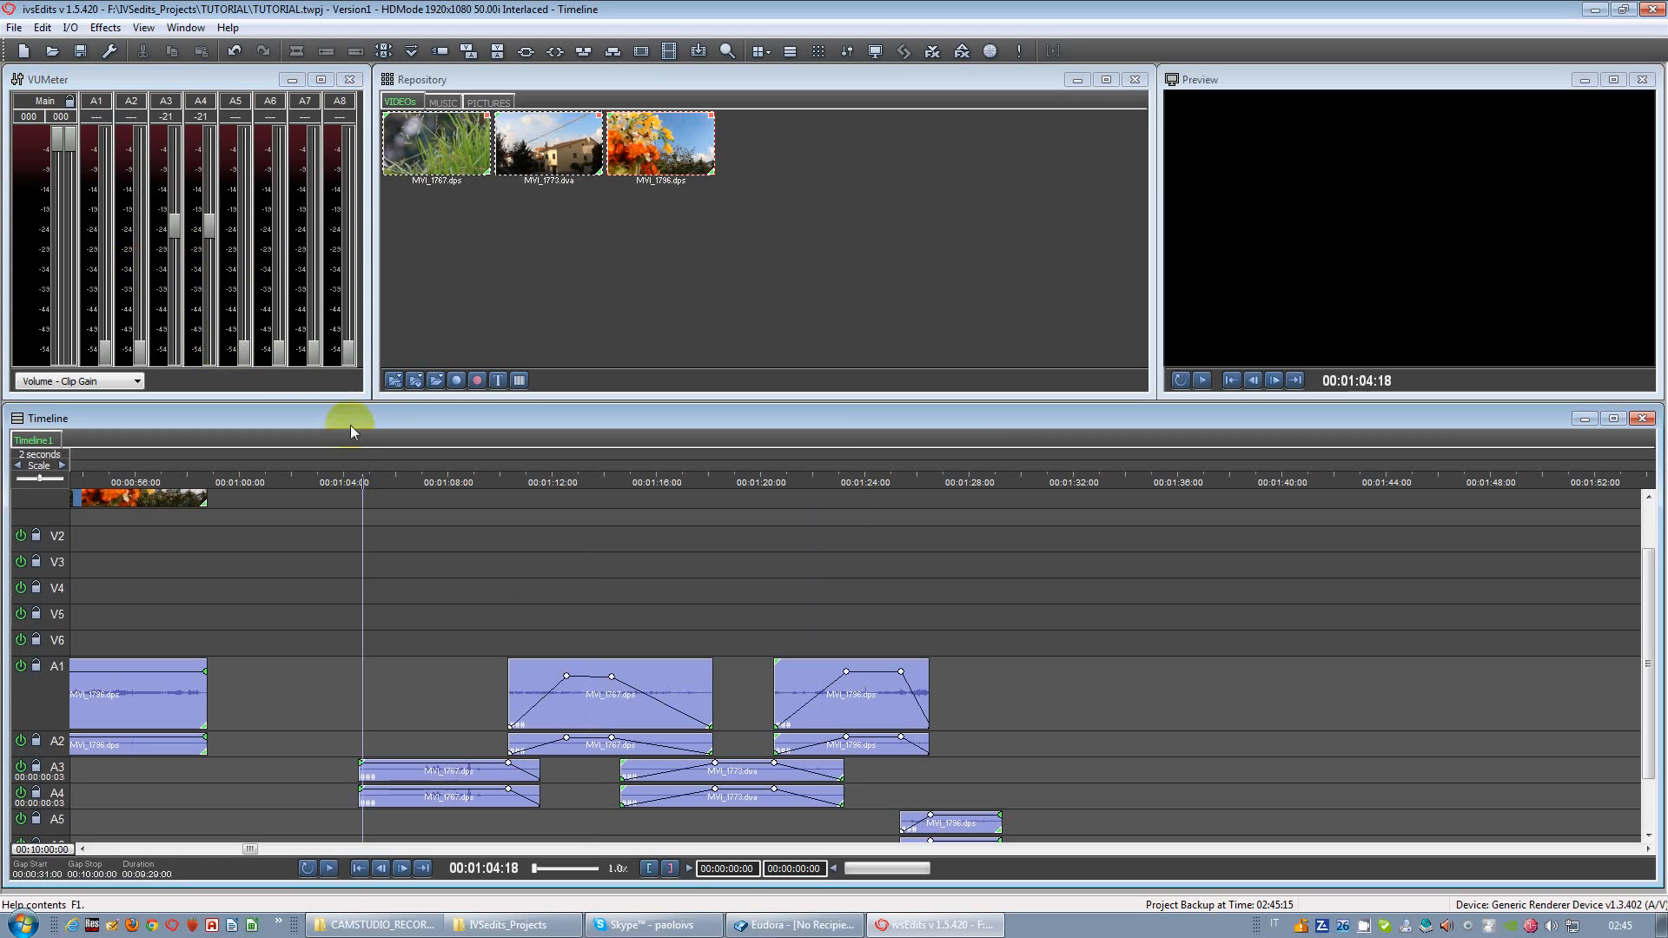
click(575, 477)
click(559, 666)
click(580, 489)
click(436, 477)
click(438, 644)
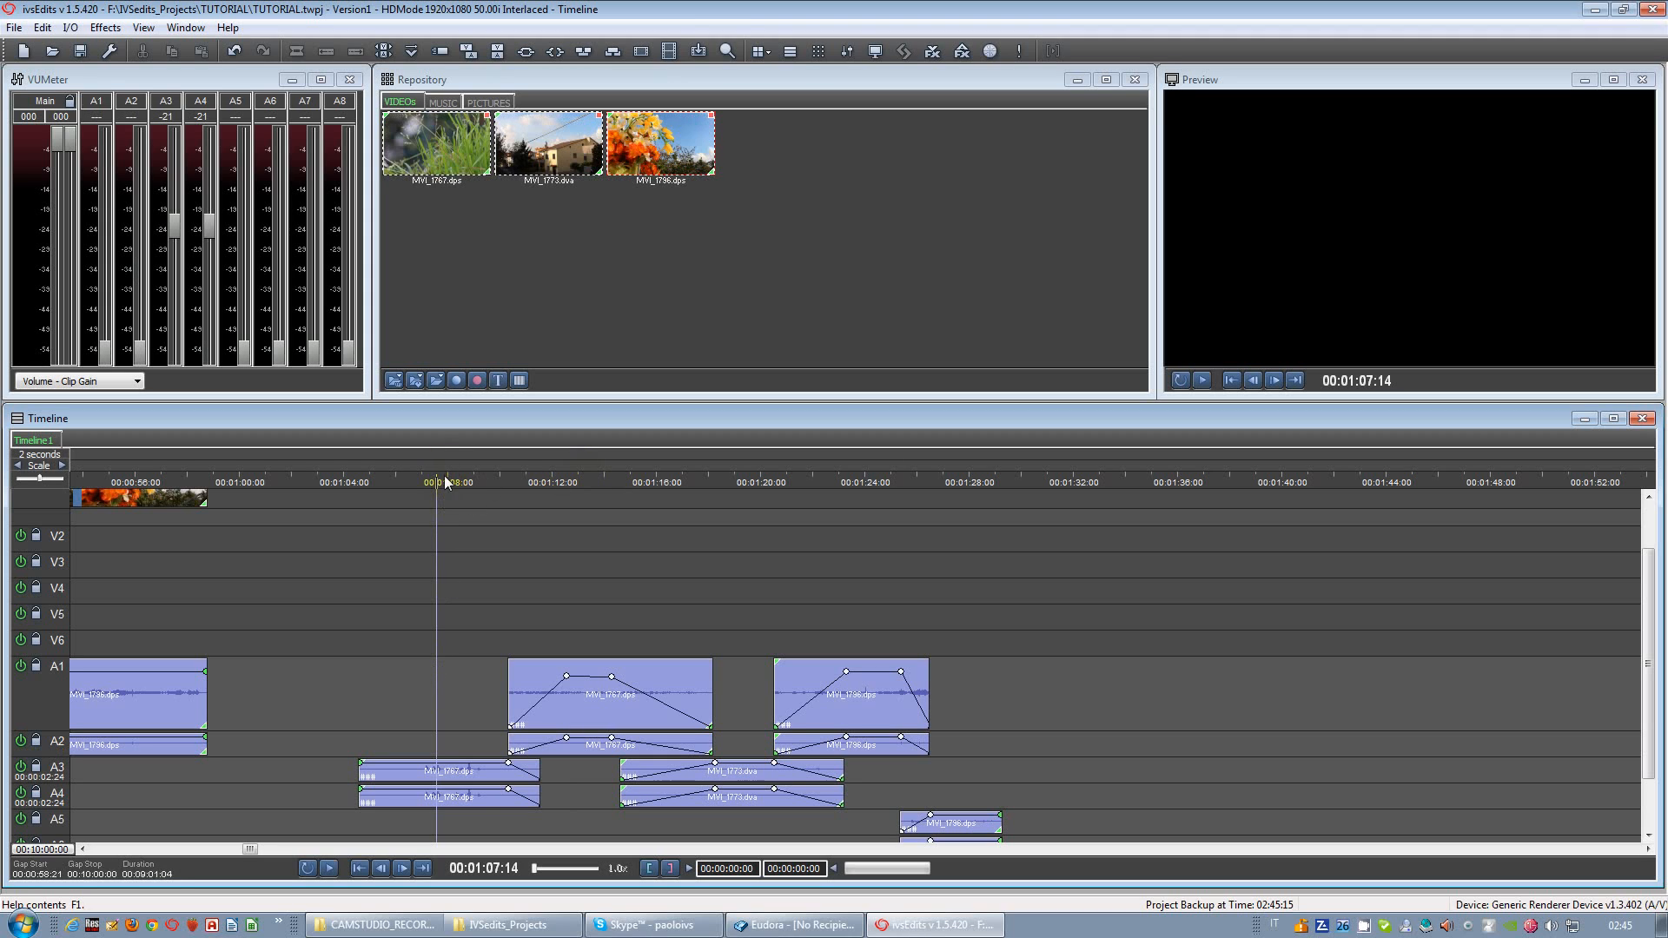
click(484, 797)
click(270, 424)
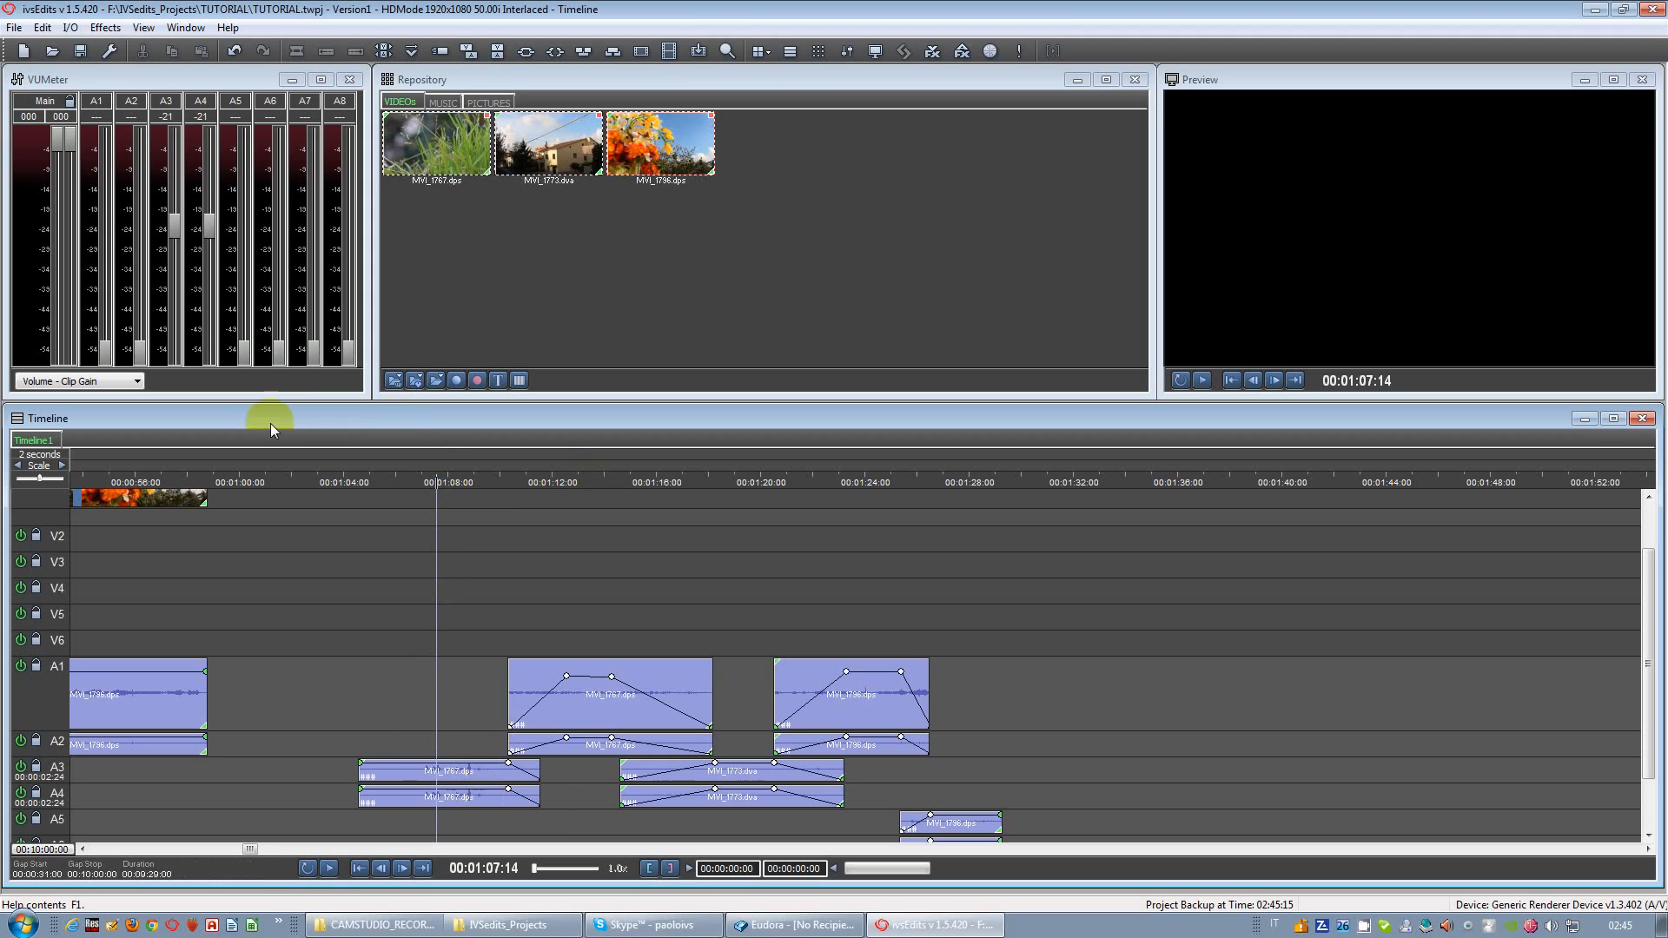
Step: Check the clip gain of the overlapping audio clips at 00:01:13:04, 00:01:07:06, 00:01:12:16 and 00:01:08:10
click(545, 545)
click(582, 477)
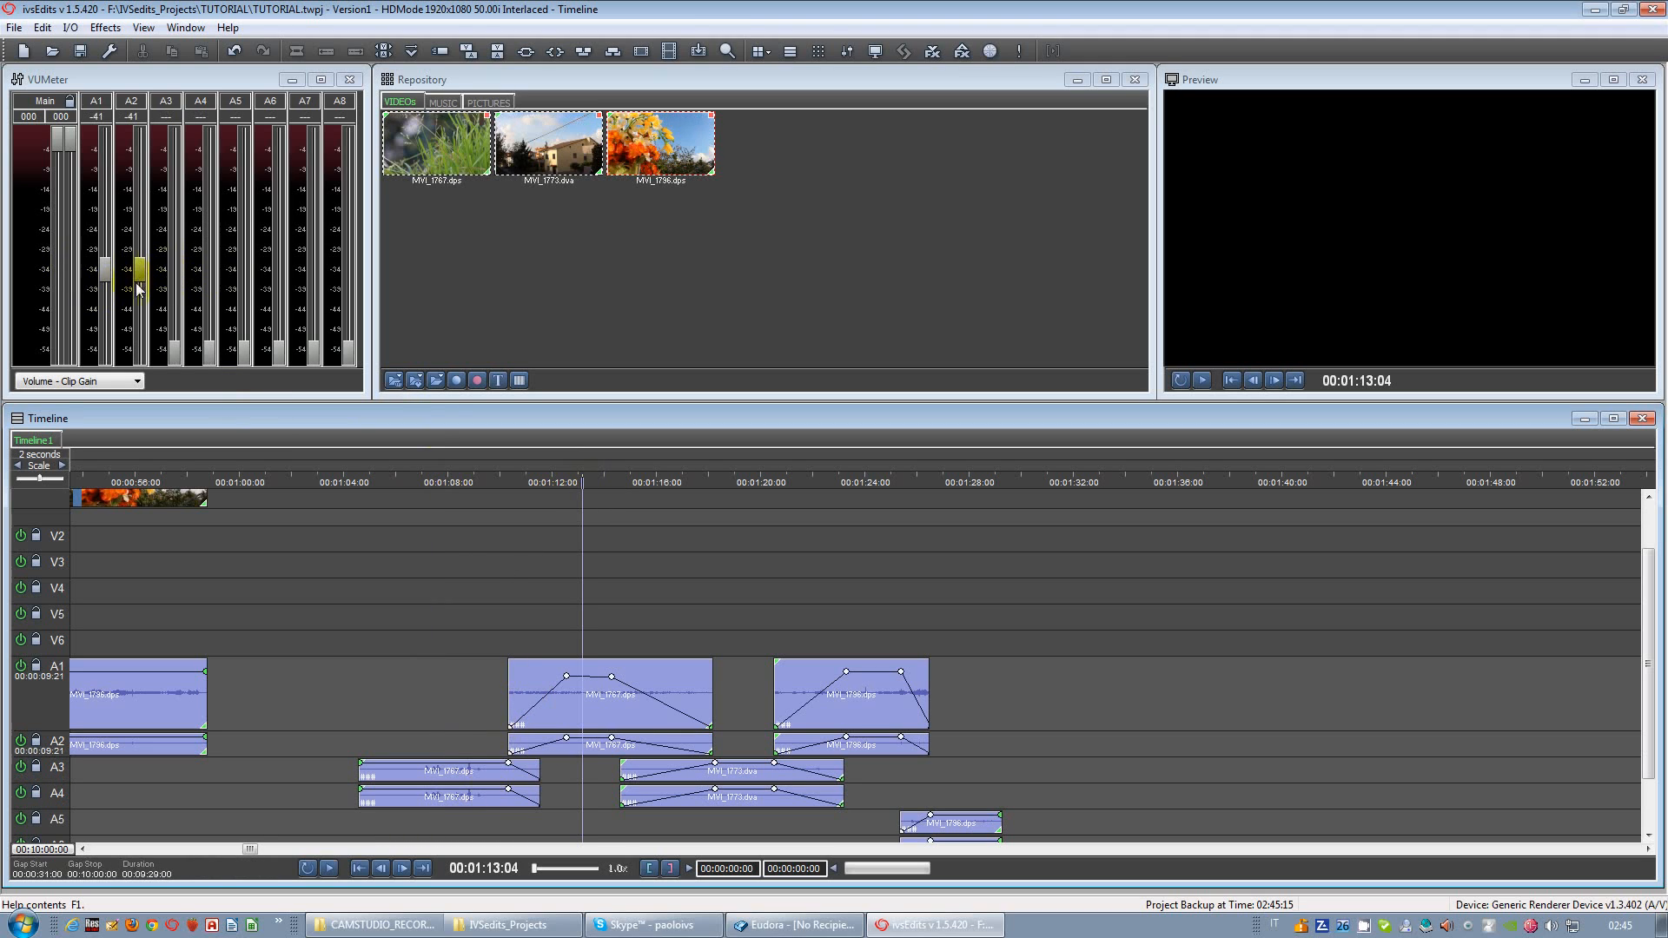
click(428, 480)
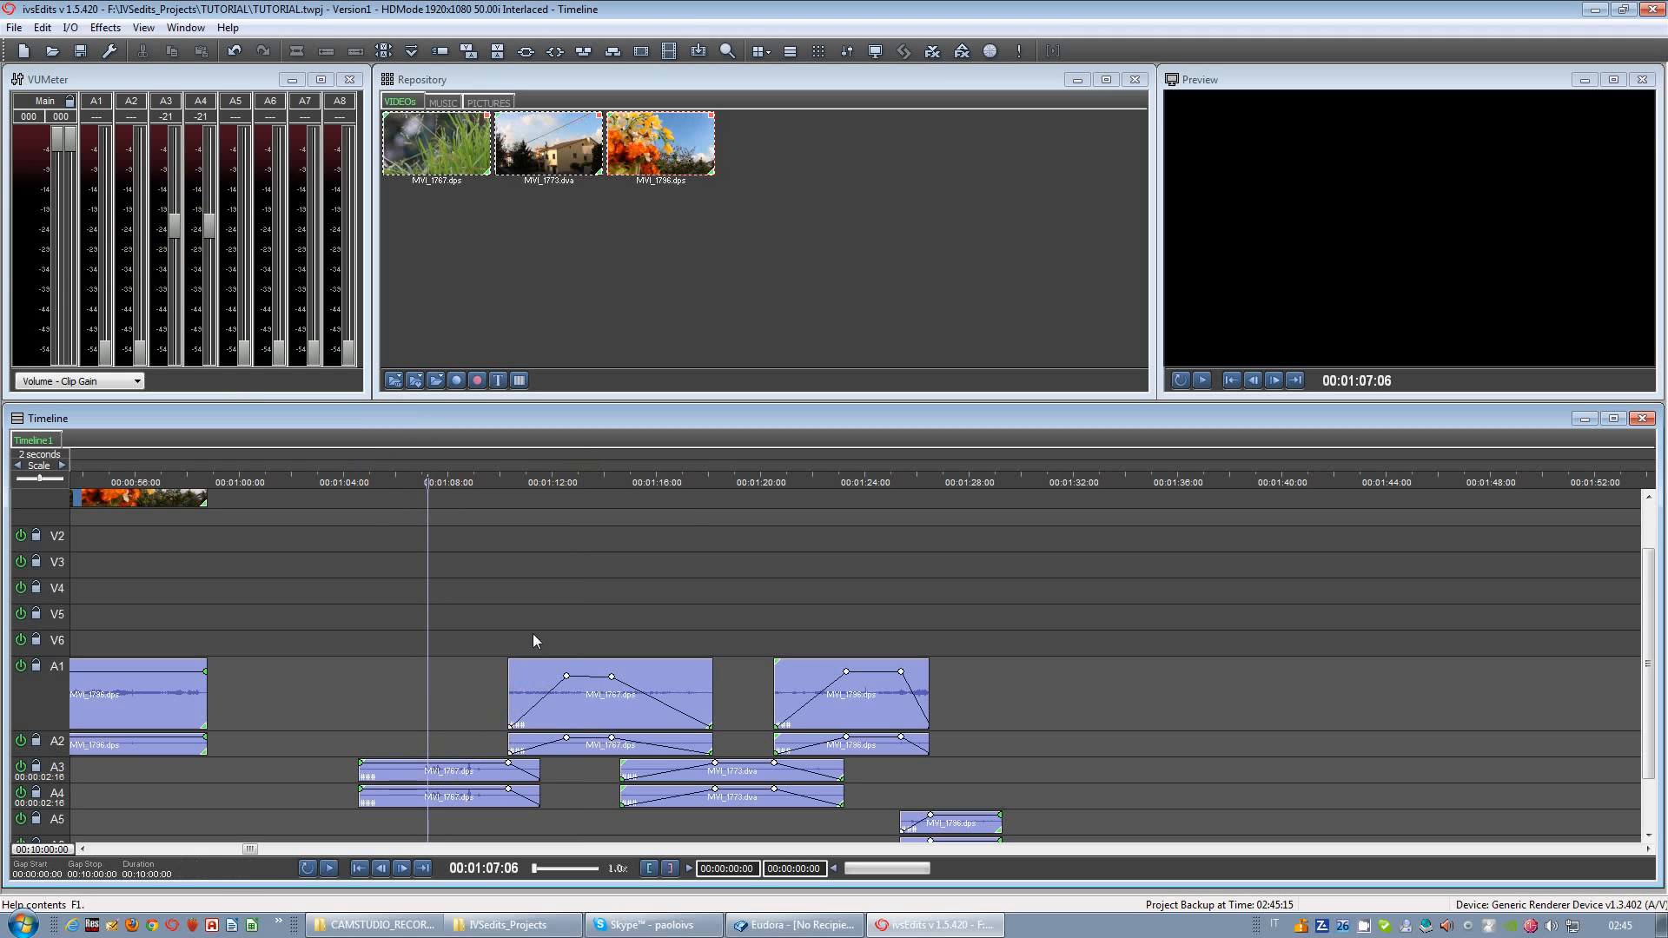
click(569, 486)
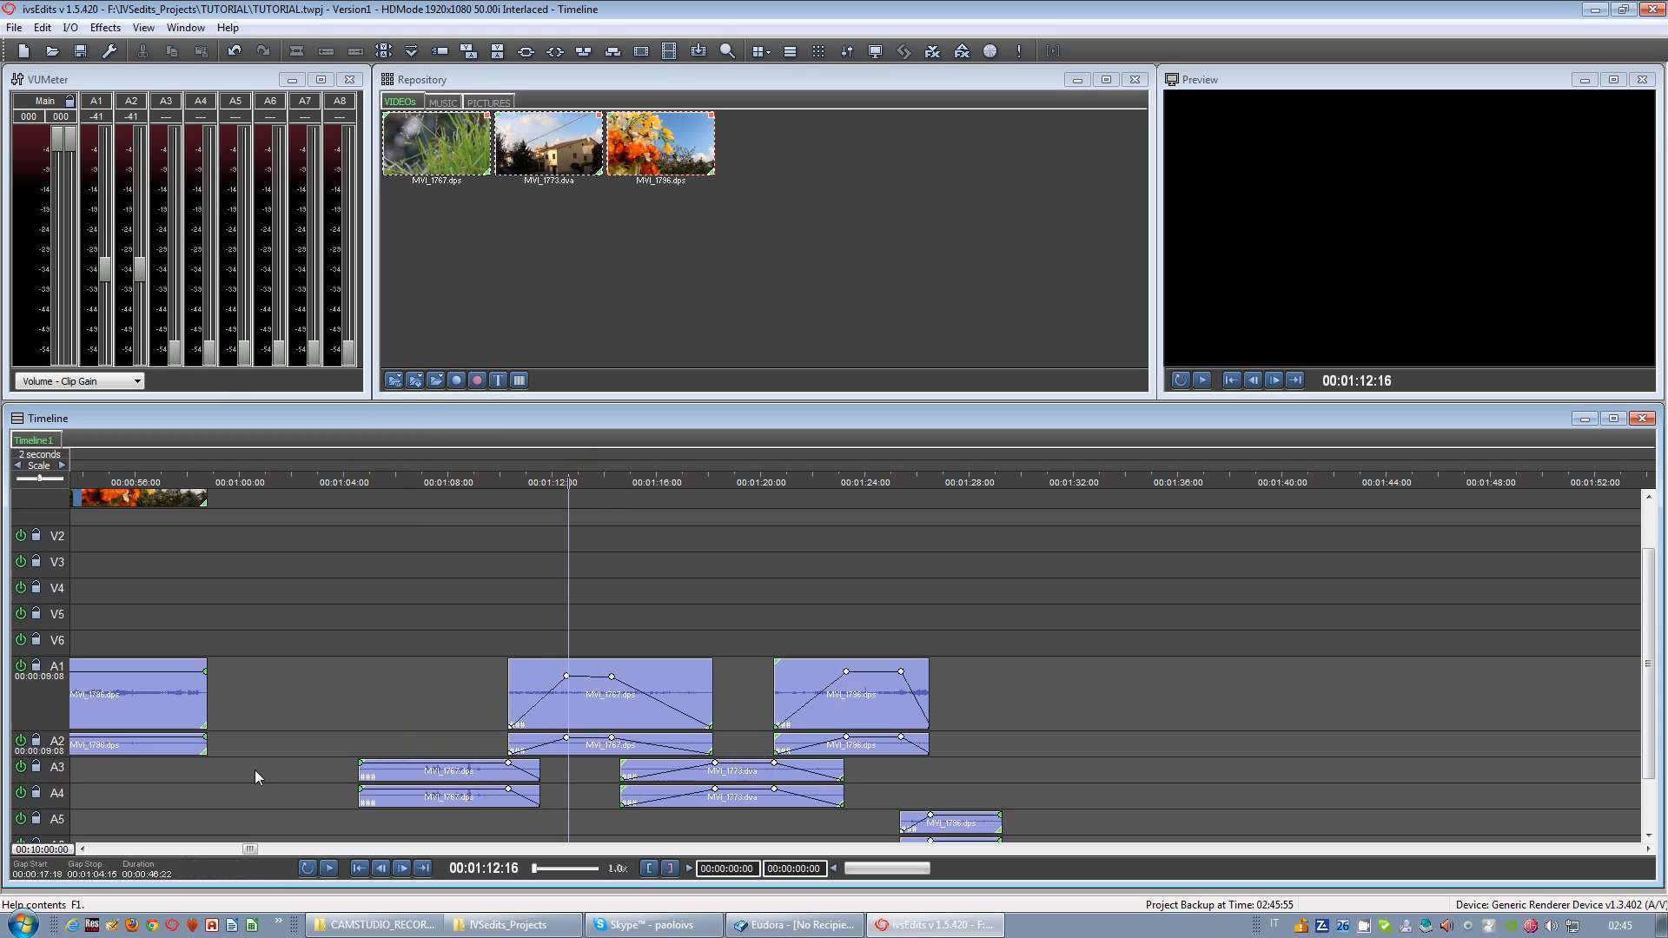
drag(737, 483, 457, 608)
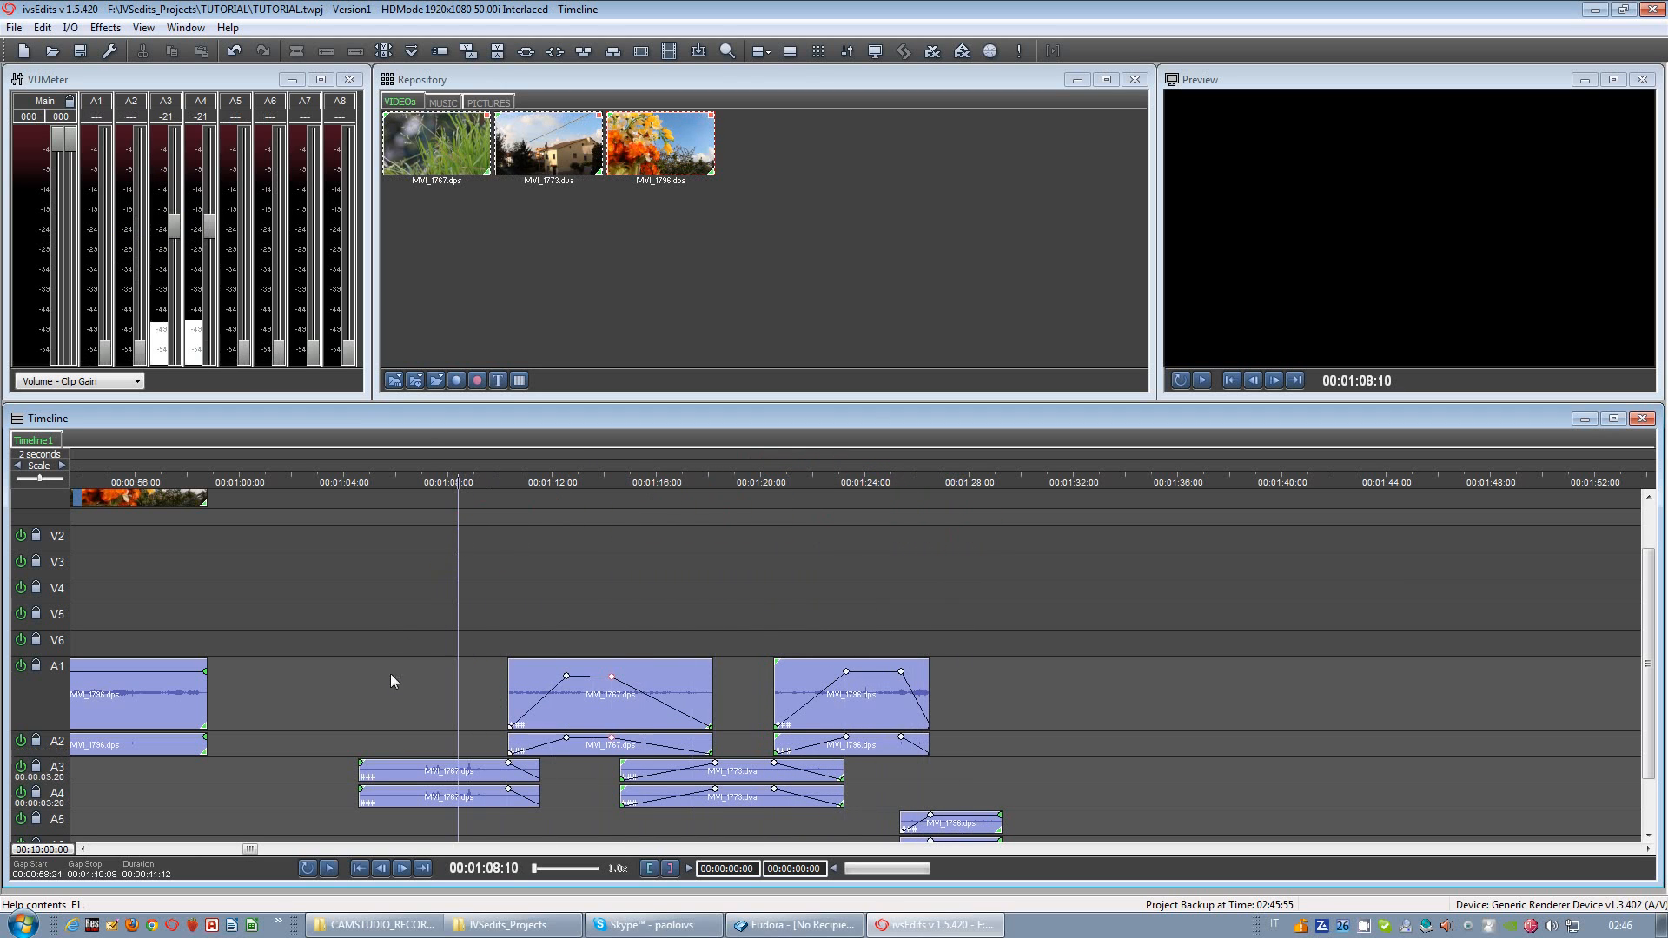
scroll(395, 677, up, 2)
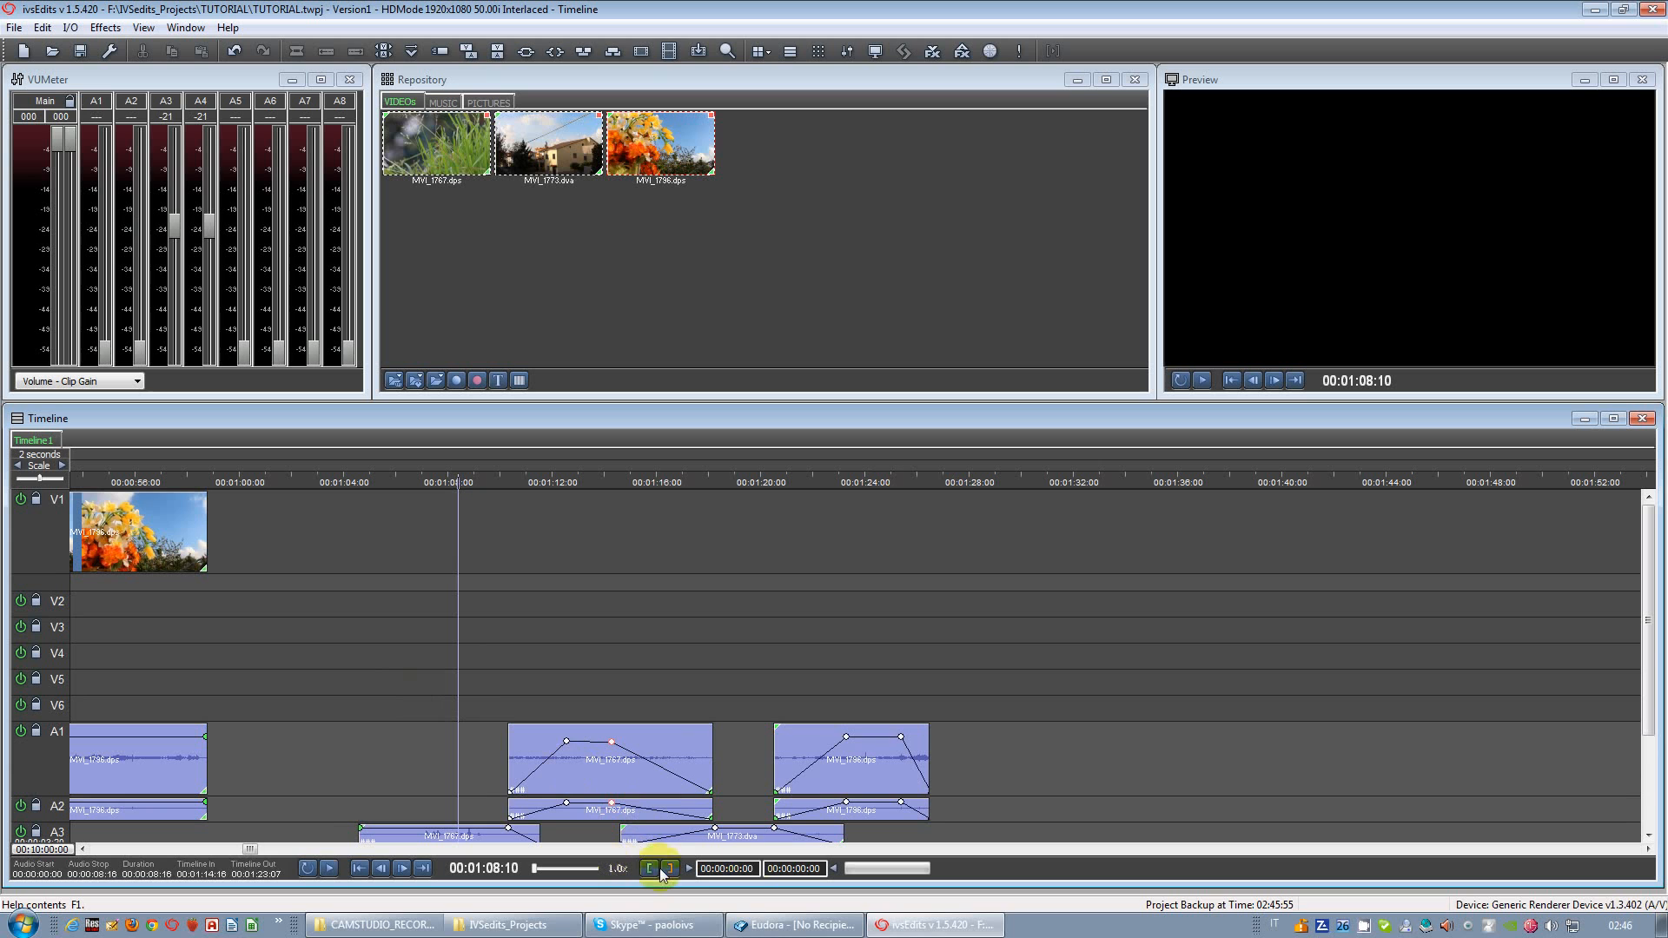
Step: Play the MVI_1767 clip on V2 from 00:00:18:22 to check the playback buffer level
drag(258, 852, 108, 854)
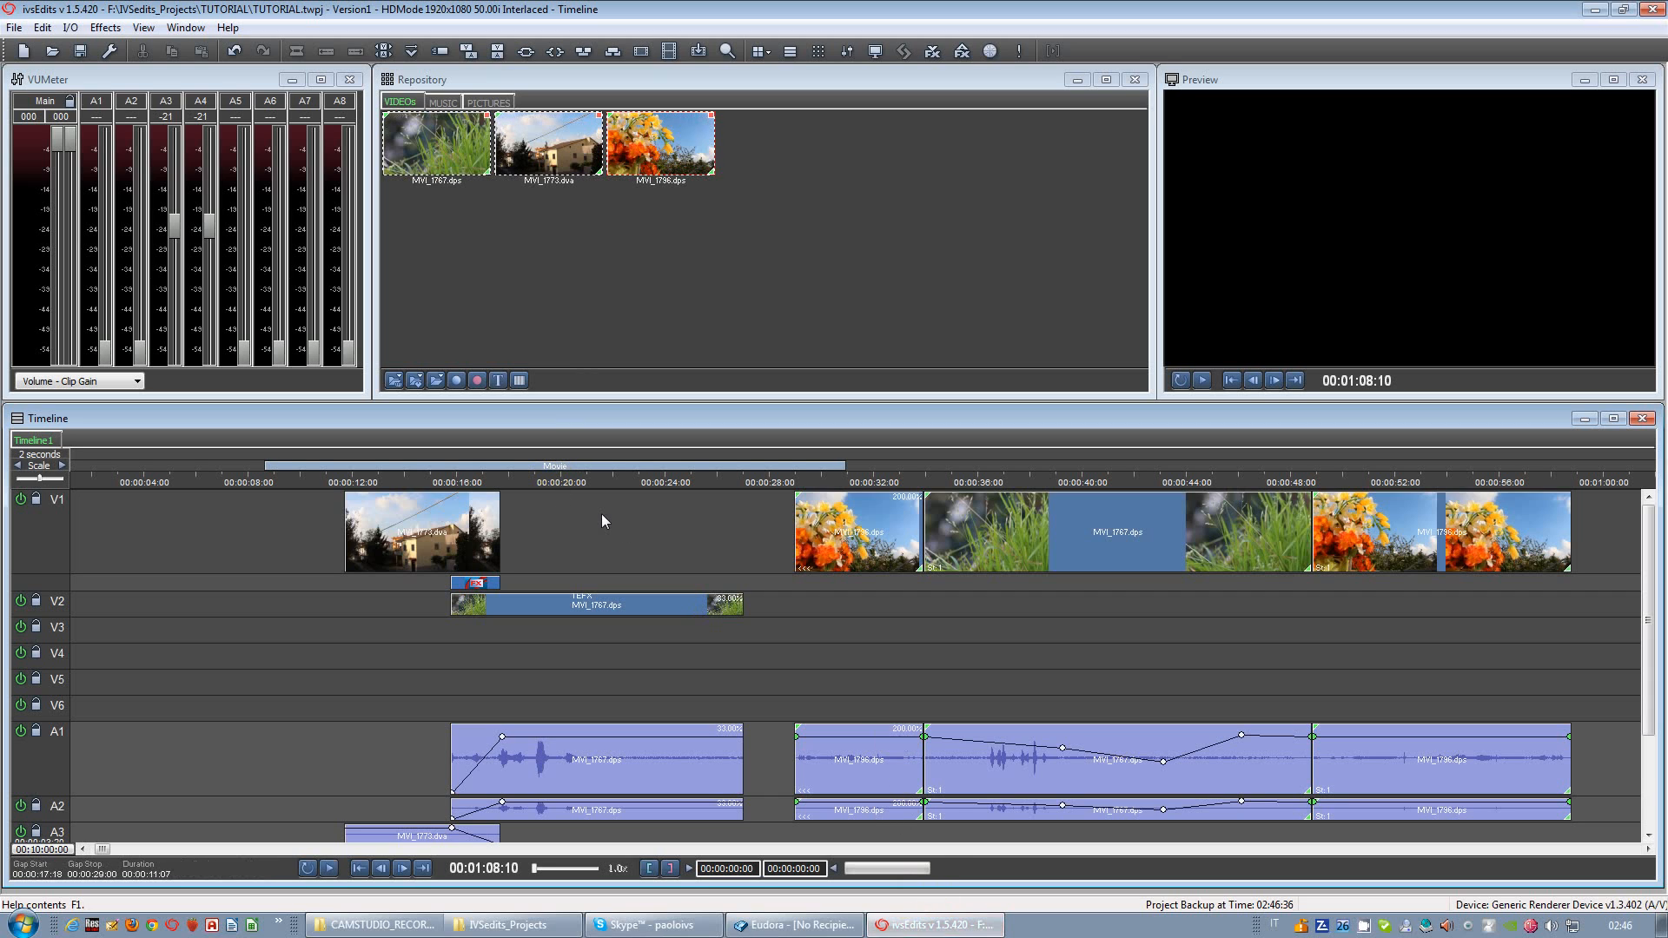
click(572, 483)
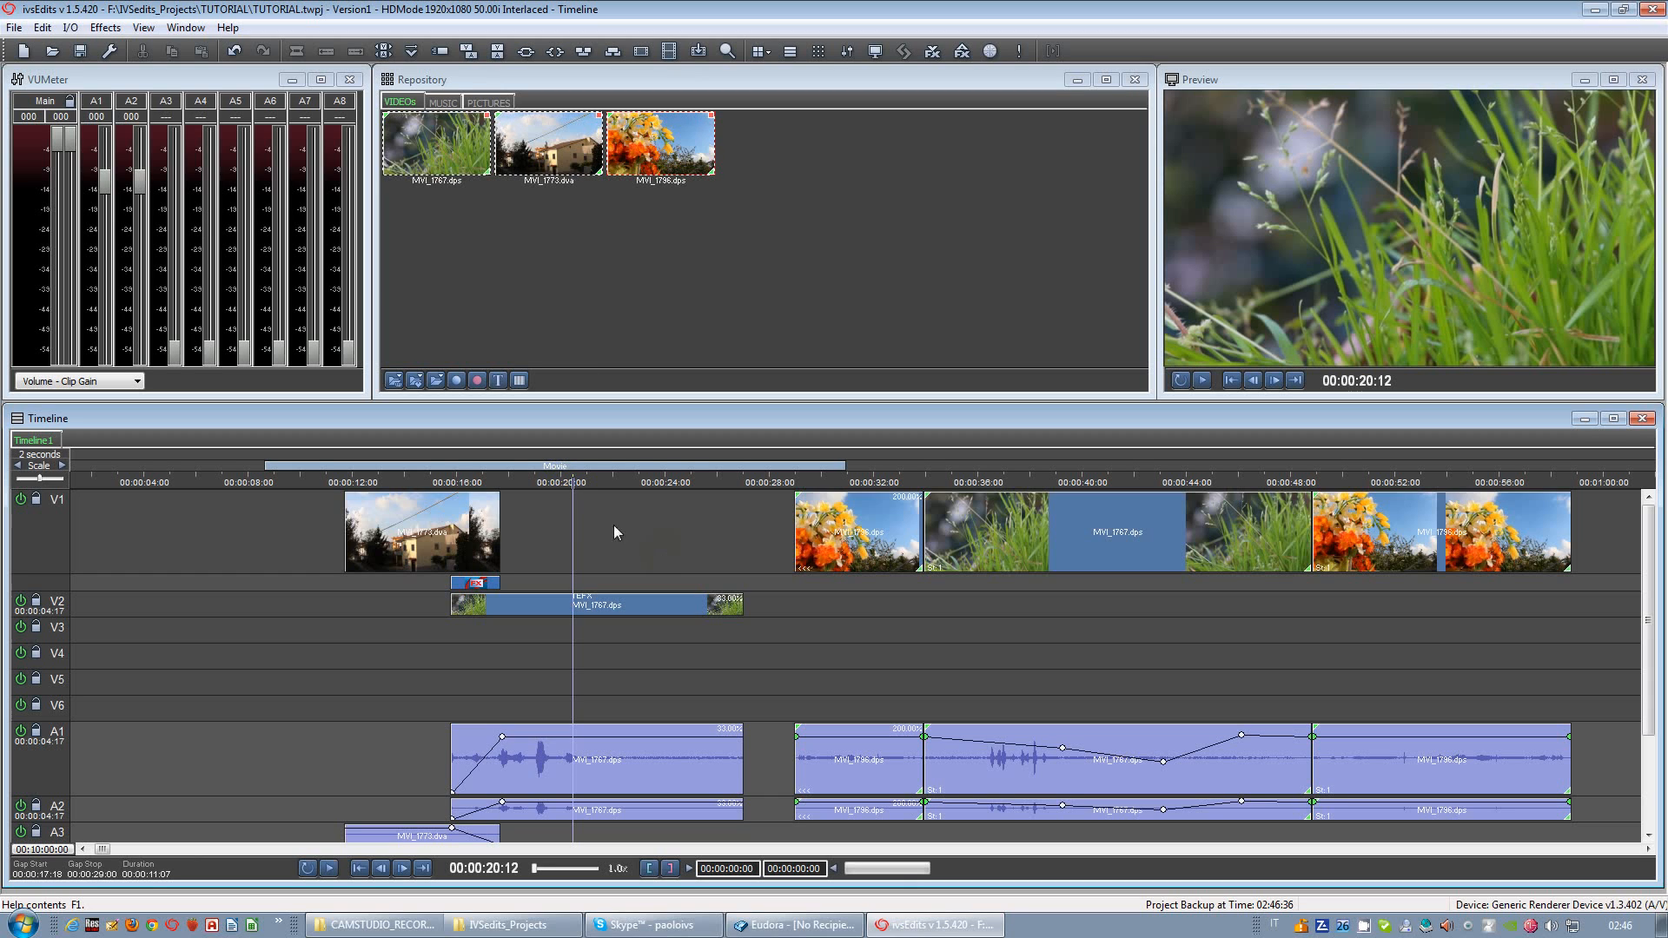
mouse_move(560, 482)
mouse_down()
mouse_move(612, 488)
mouse_move(560, 483)
mouse_up()
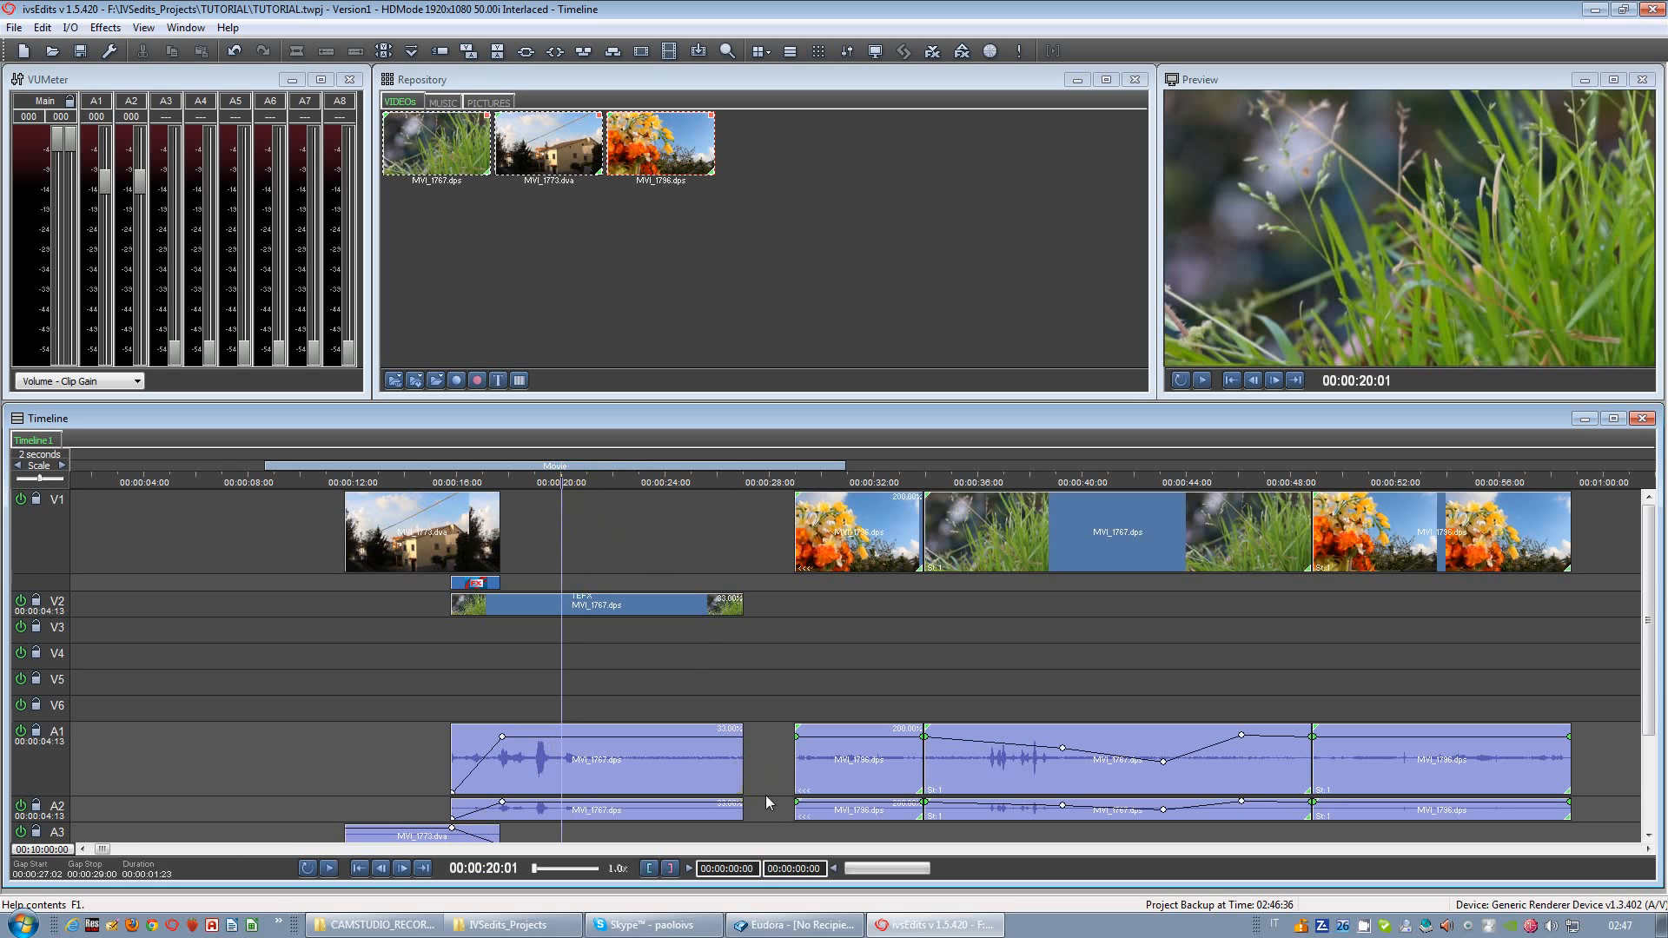
drag(517, 655, 531, 654)
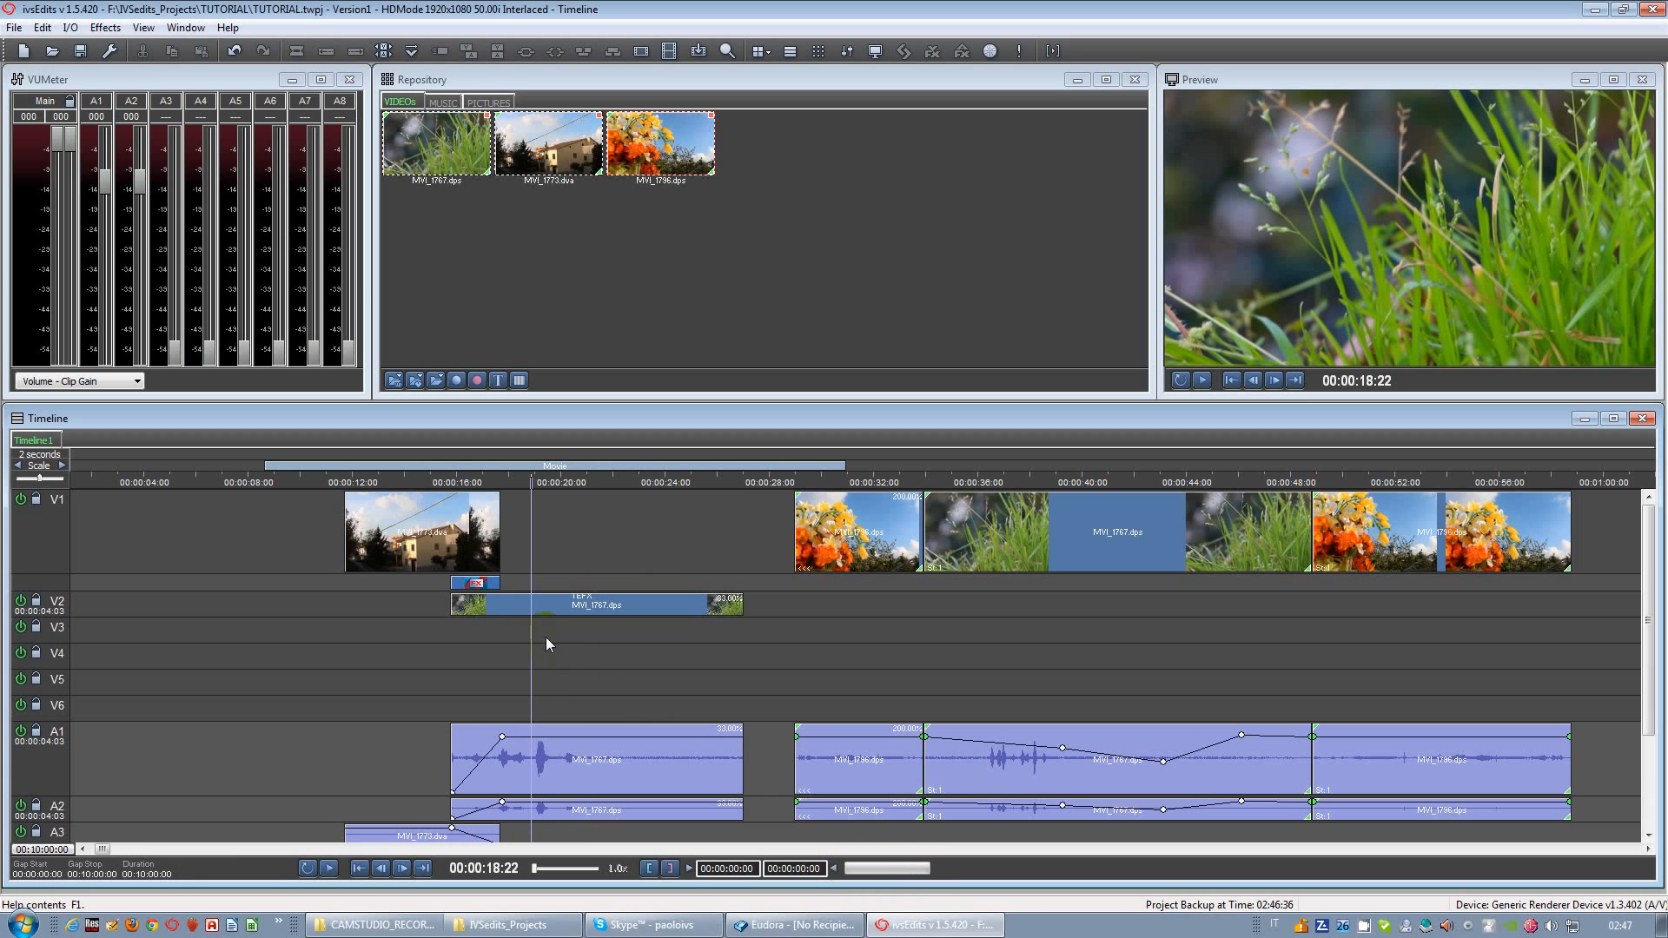
key(space)
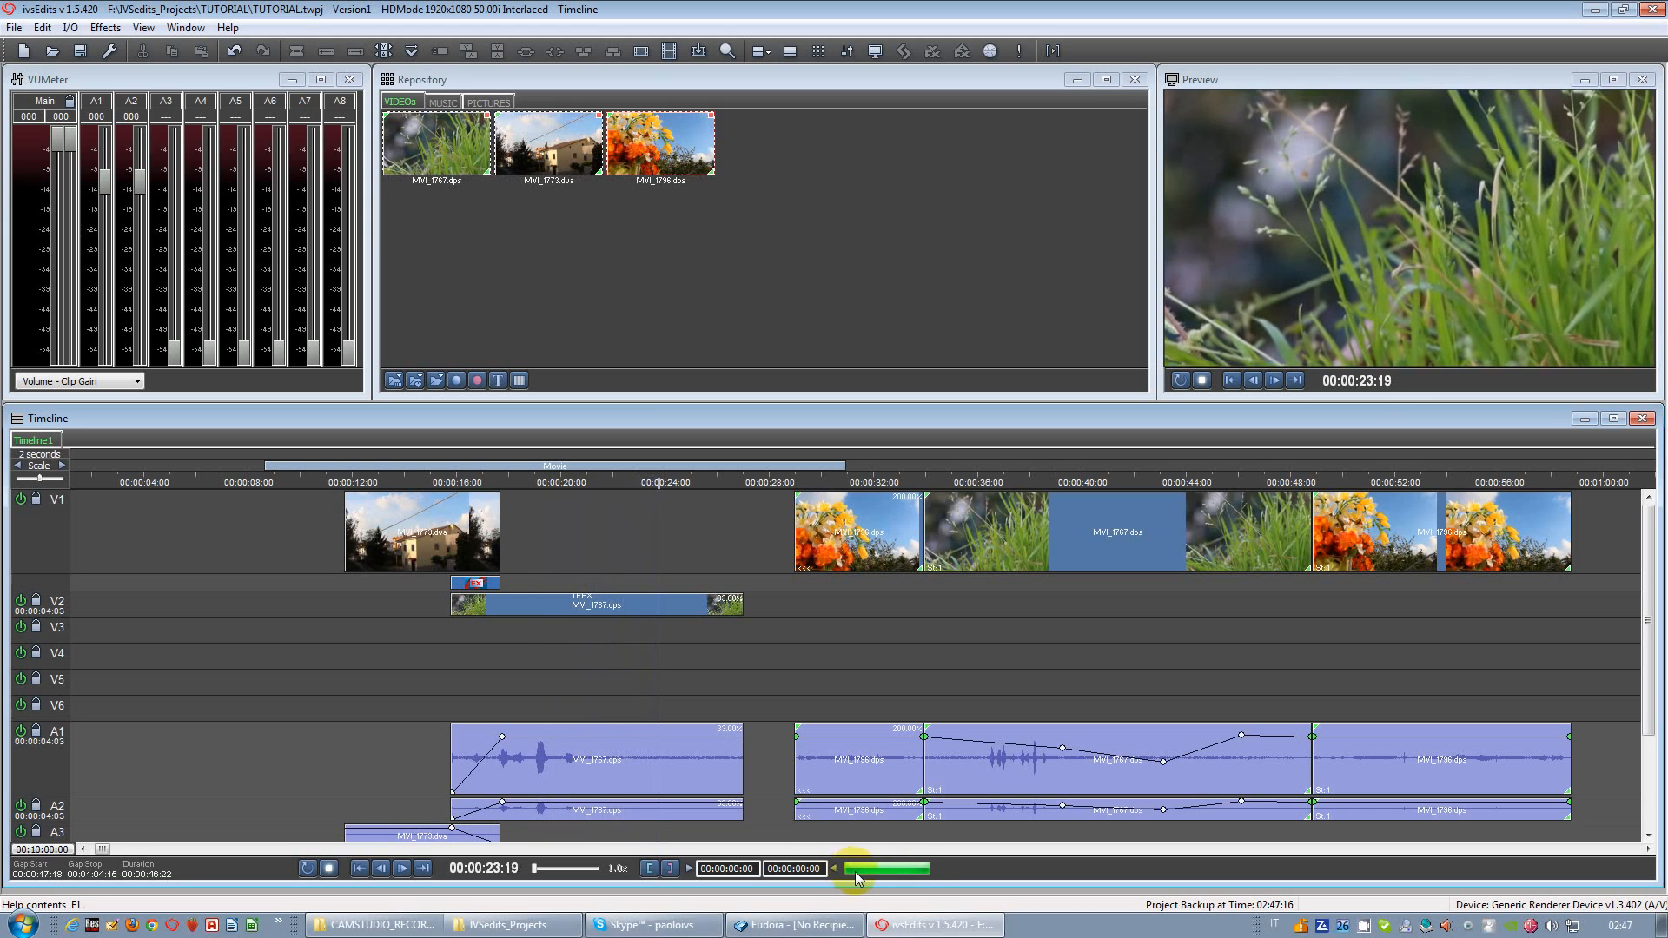
key(space)
Step: Play the V1 sequence from inside the first MVI_1796 clip, stop it, and place the playhead at 00:00:32:10
click(701, 658)
click(537, 624)
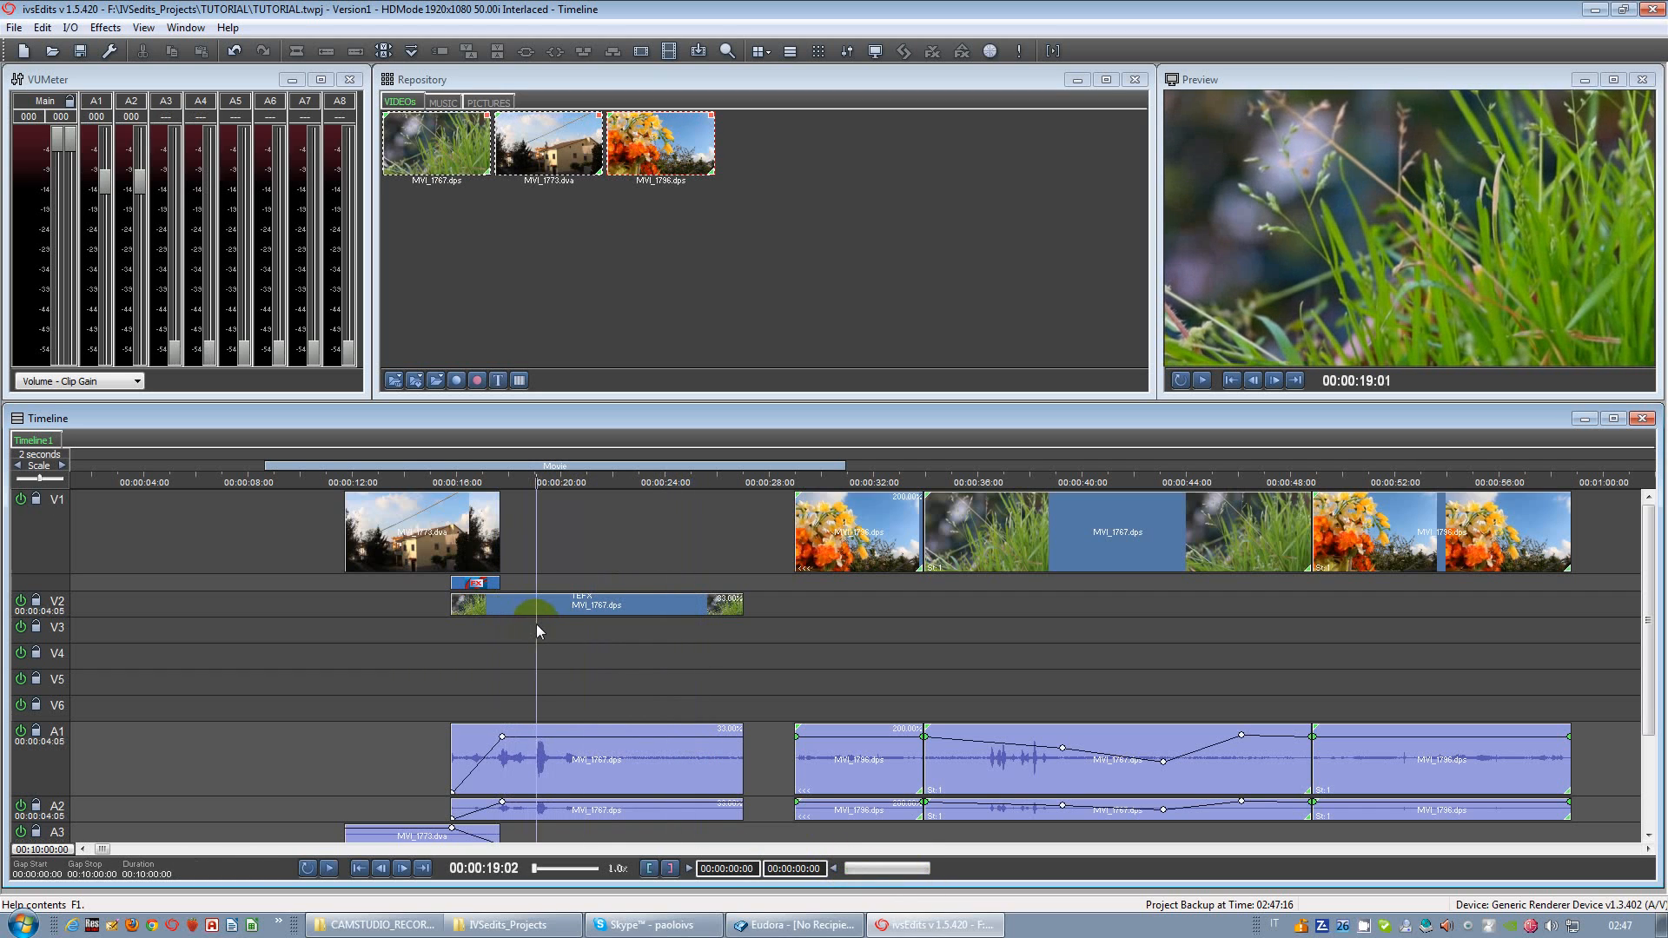
click(831, 605)
key(space)
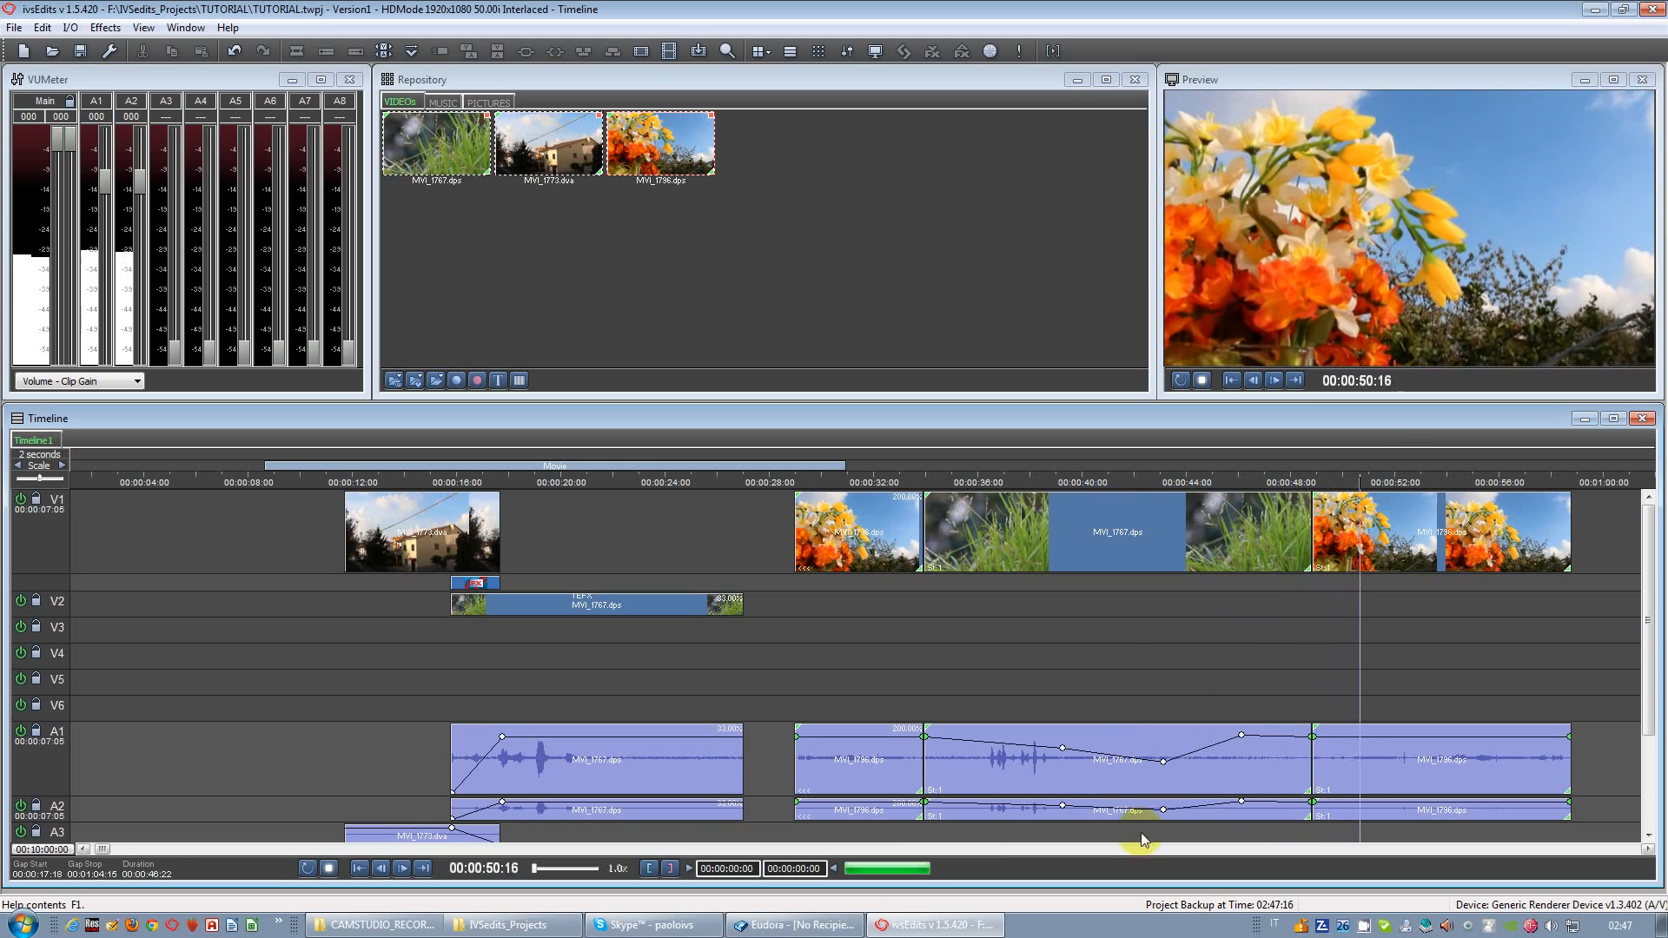
click(1181, 644)
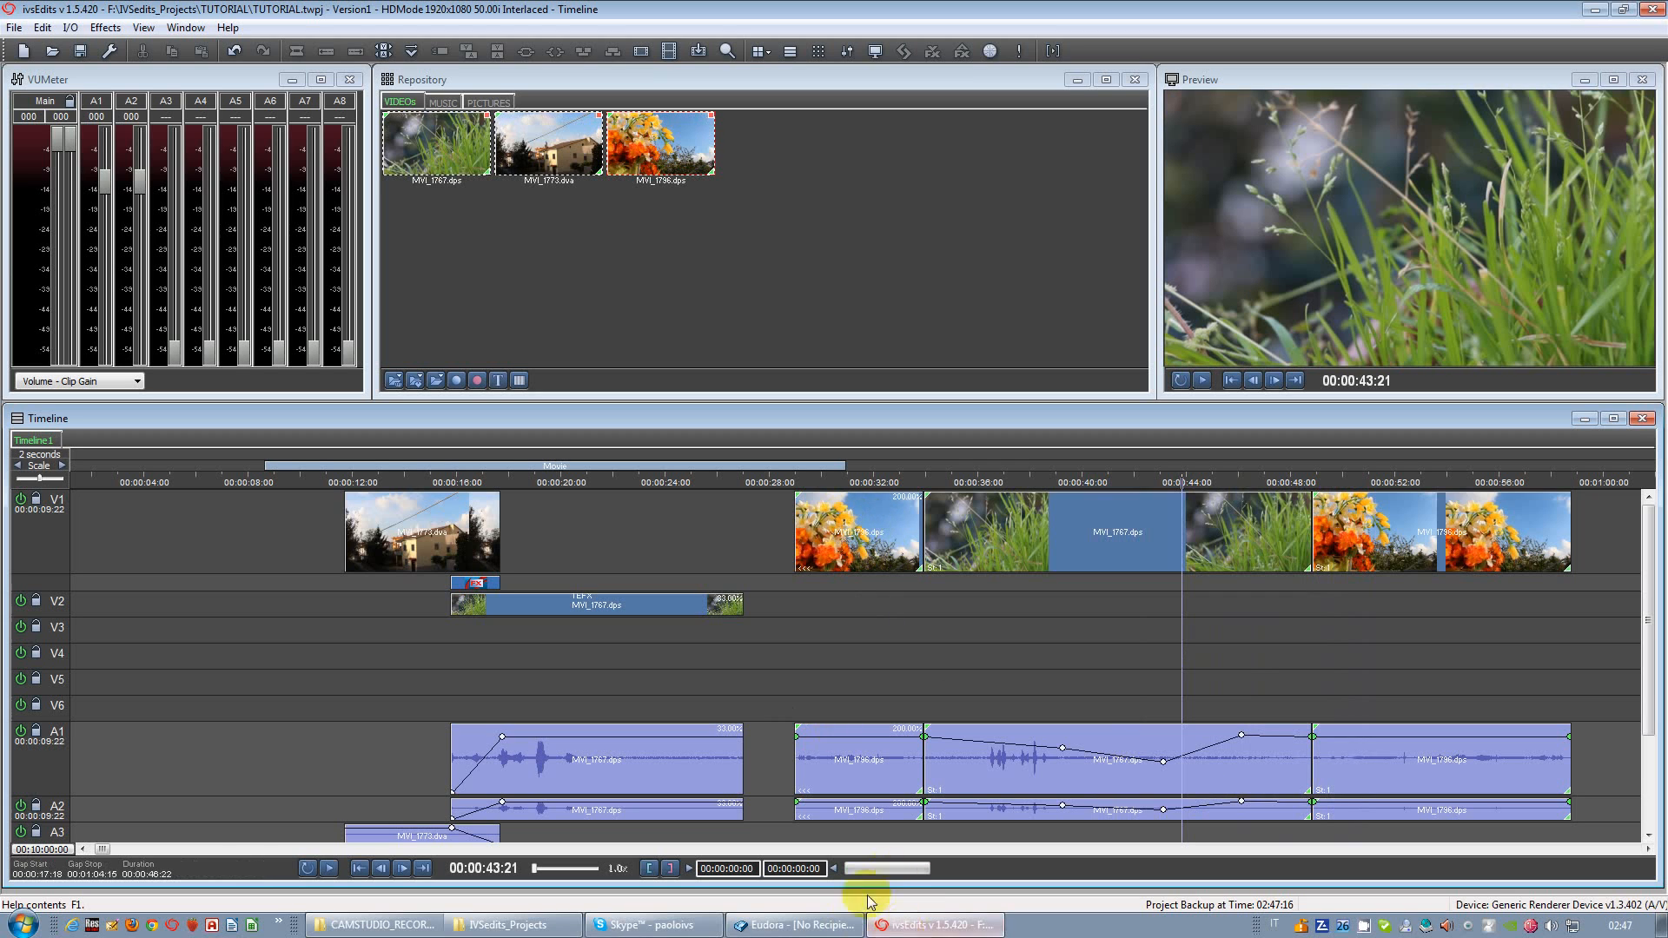
mouse_move(852, 608)
mouse_down()
mouse_move(940, 615)
mouse_move(815, 597)
mouse_move(1044, 616)
mouse_move(601, 577)
mouse_move(884, 613)
mouse_up()
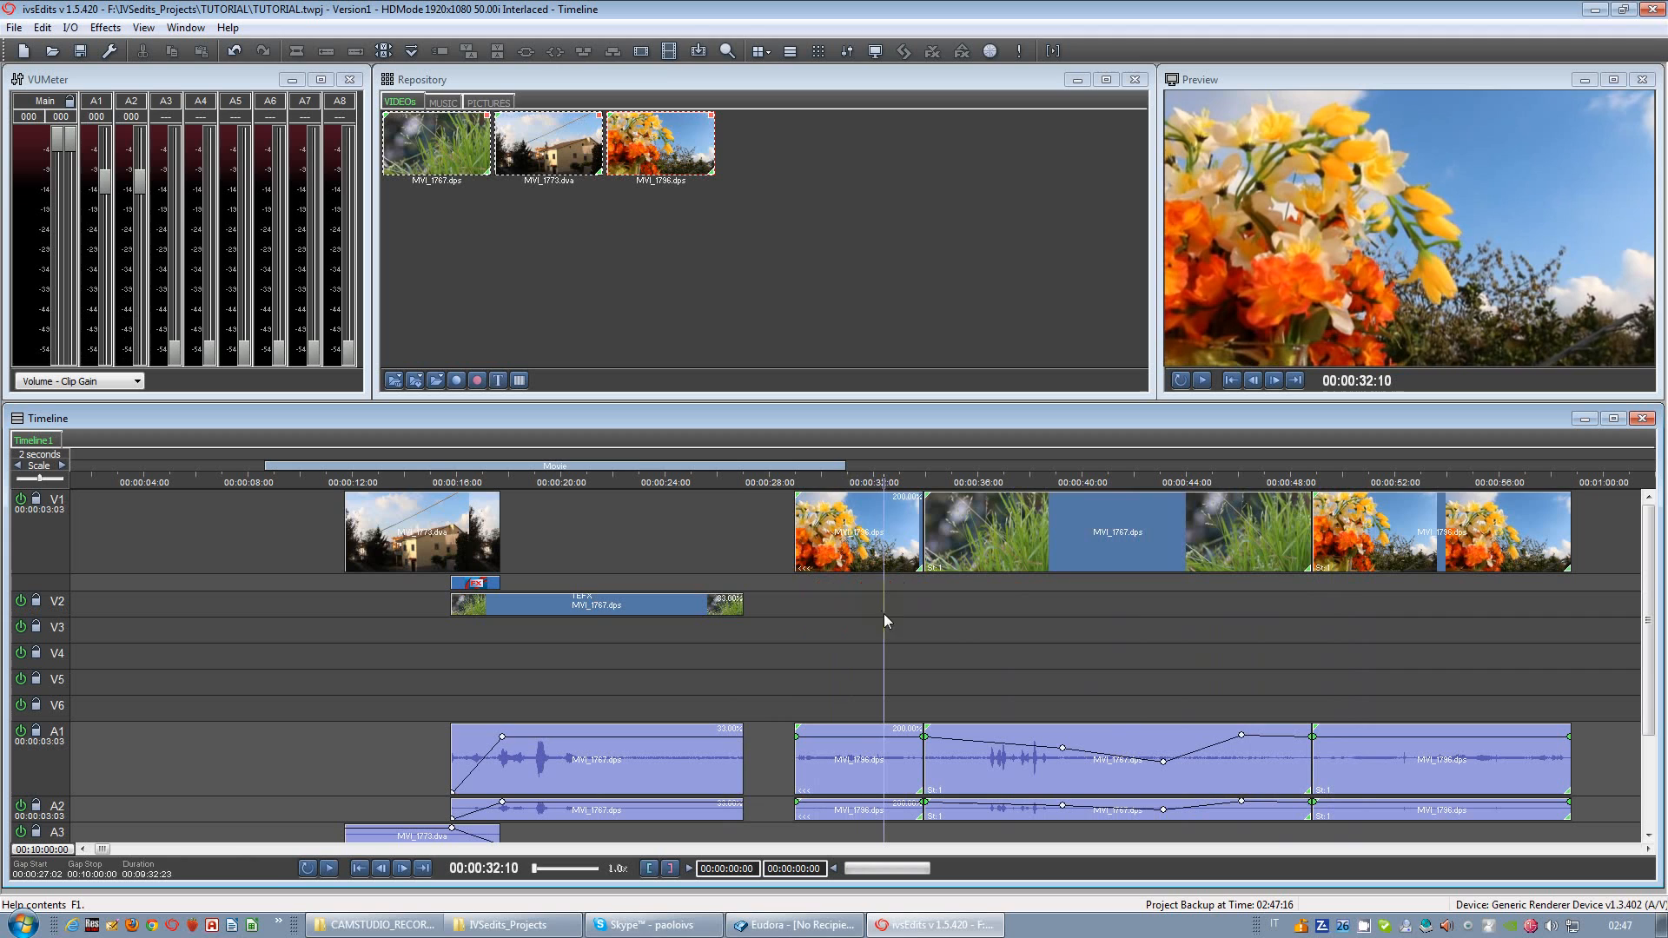
Step: Delete the first MVI_1796 clip and the MVI_1767 clip from V1, and move the remaining MVI_1796 clip to start at 00:00:27:02
click(869, 546)
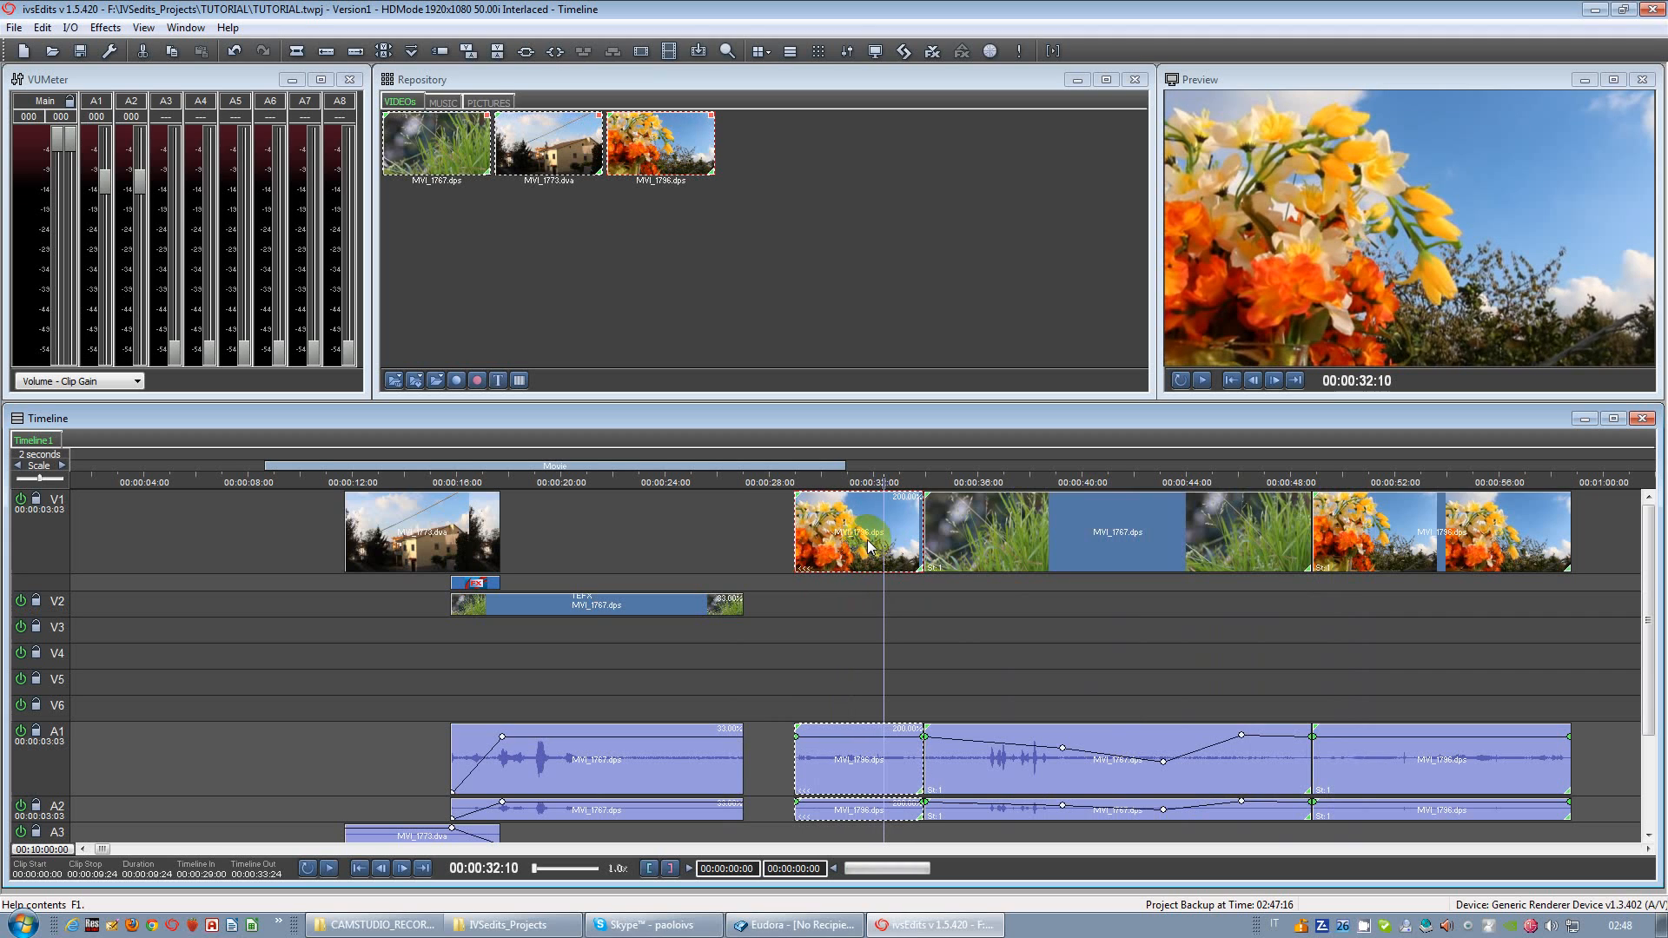
key(Delete)
click(964, 545)
key(Delete)
mouse_move(1398, 538)
mouse_down()
mouse_move(754, 544)
mouse_move(821, 539)
mouse_up()
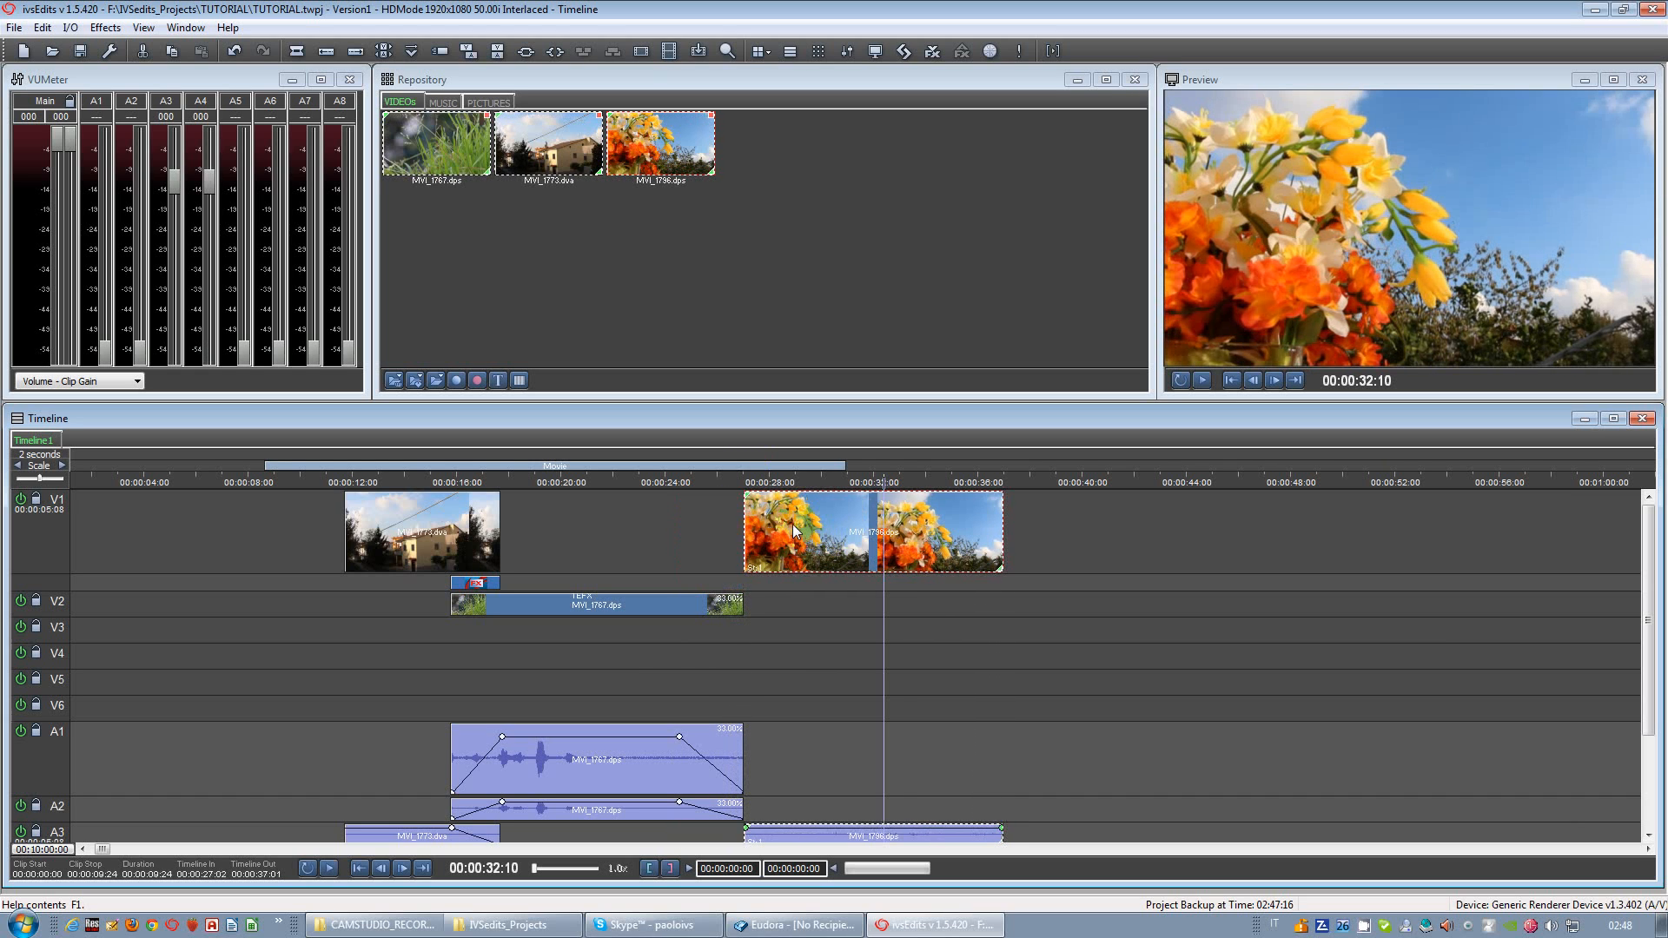
Step: Add the Old Movie filter effect to the moved MVI_1796 clip and preview it at clip position 00:00:04:24
double_click(792, 524)
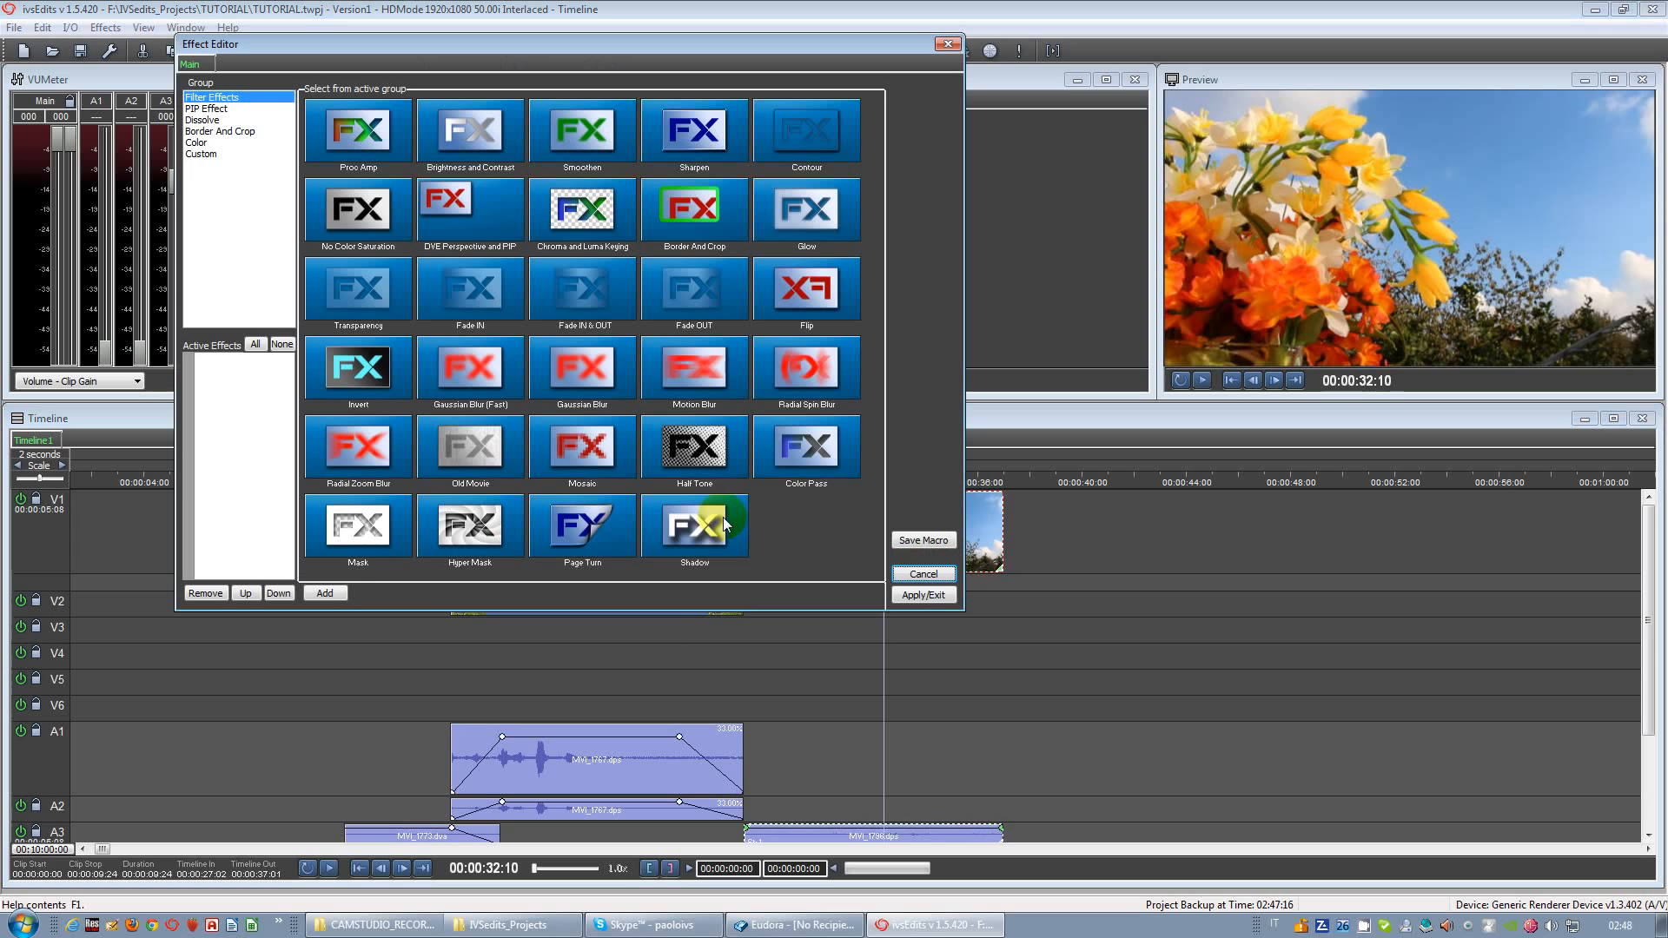
double_click(493, 450)
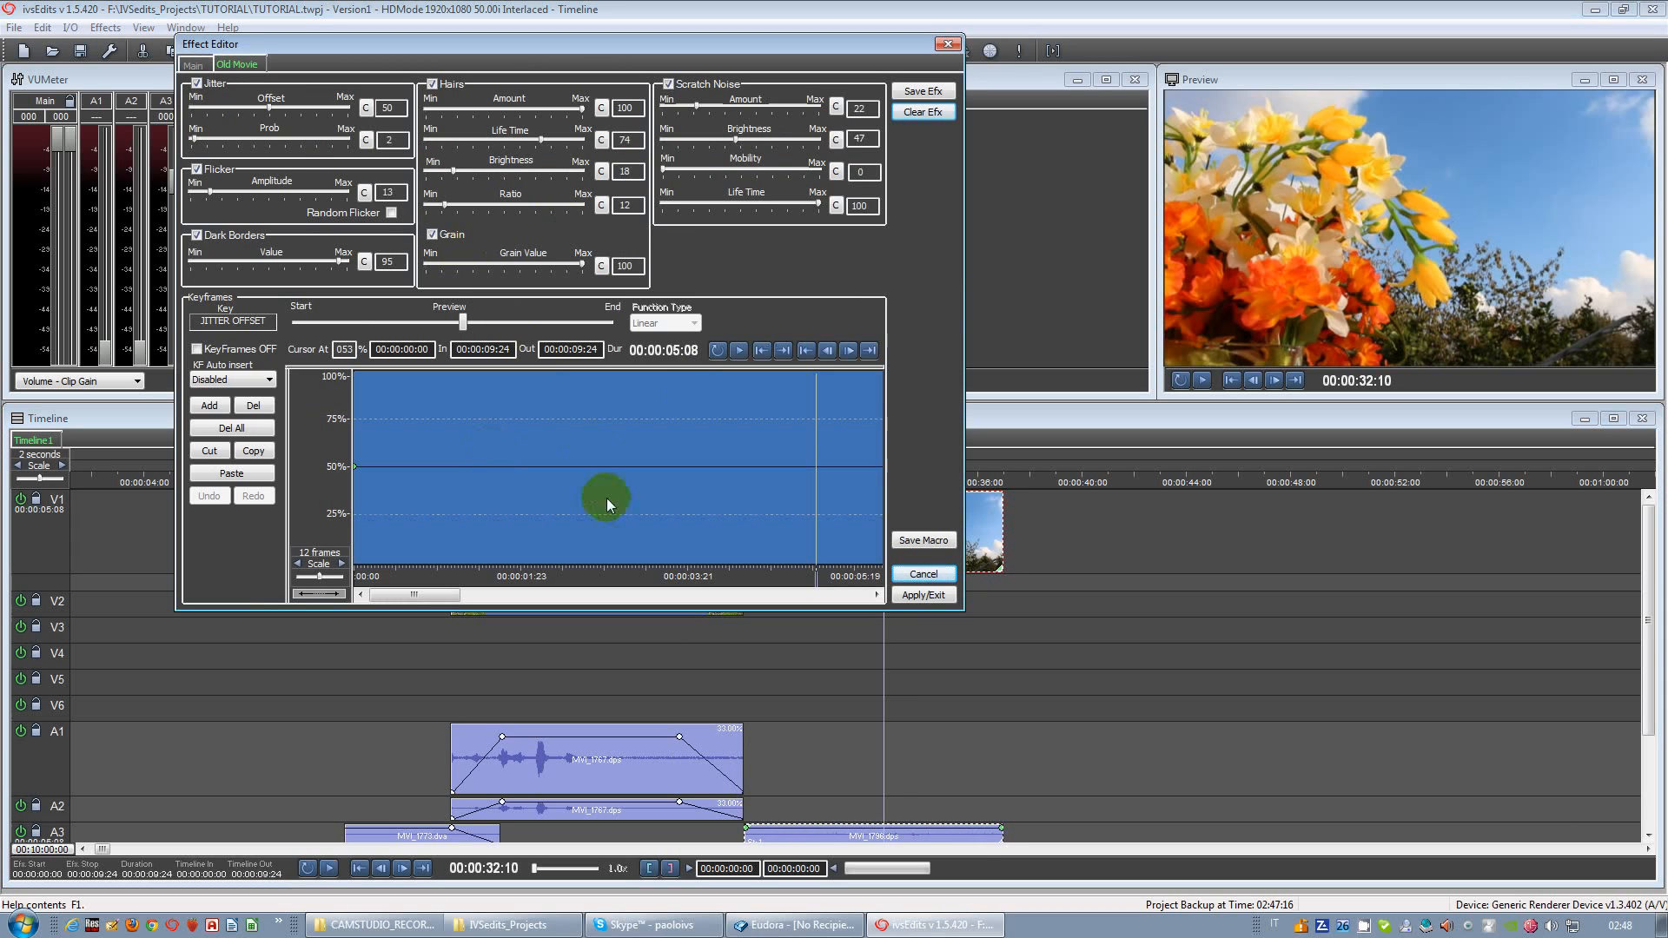
drag(702, 581, 355, 540)
click(319, 593)
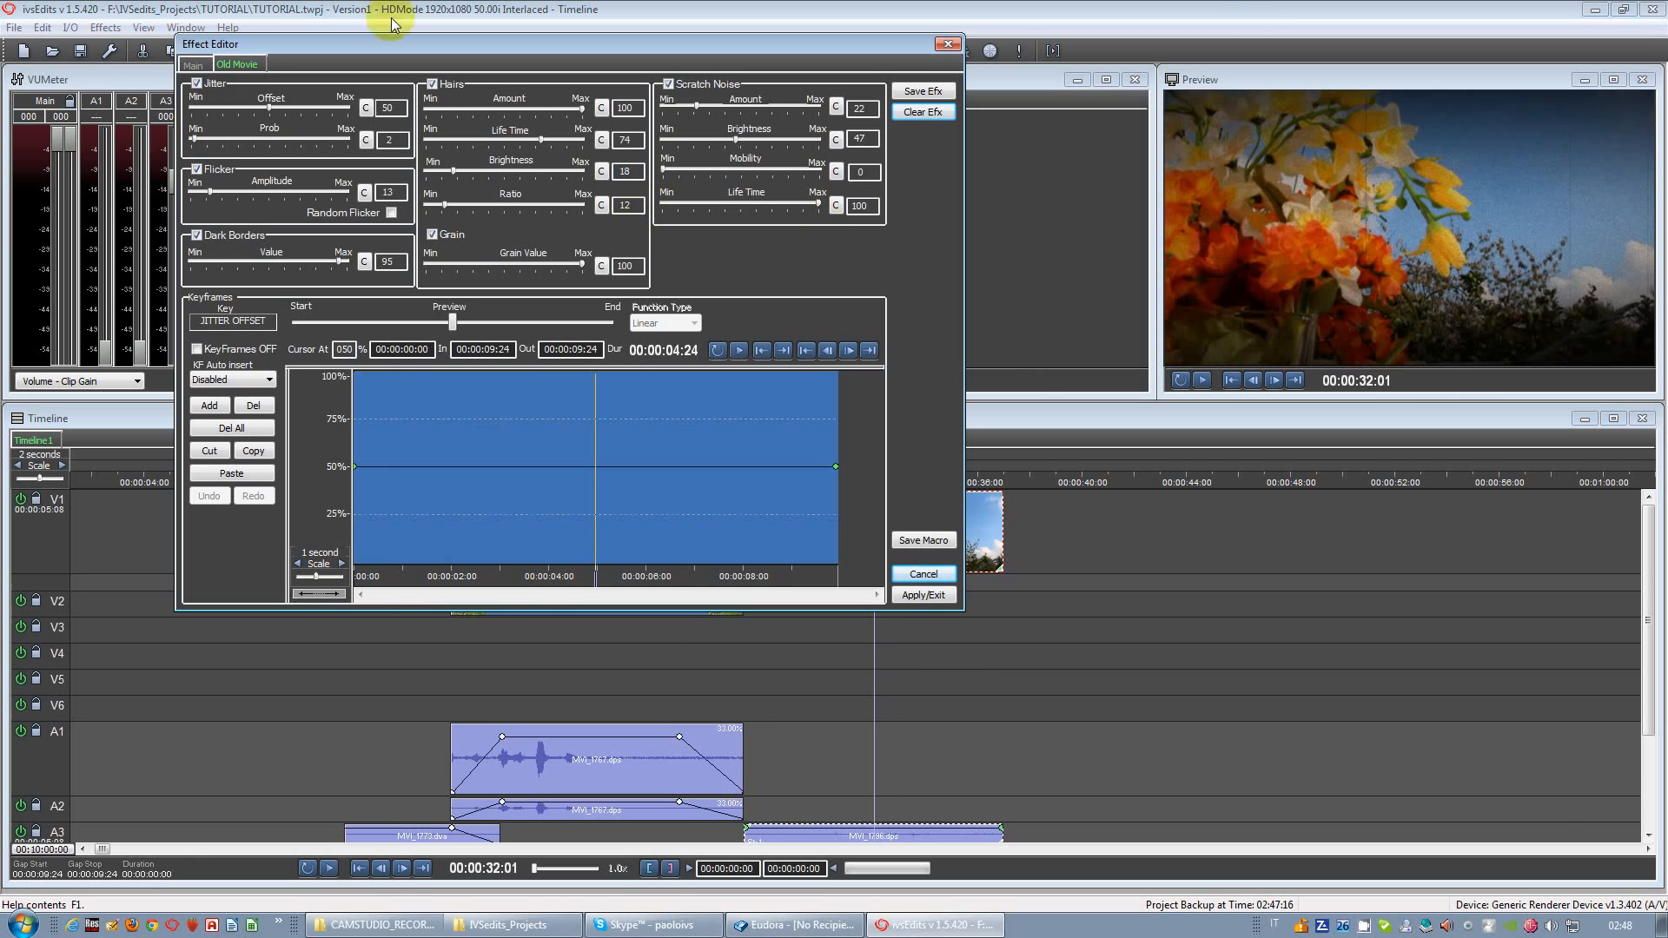
Step: Add the Proc Amp effect to the same clip and reduce its Chroma to the minimum
click(183, 69)
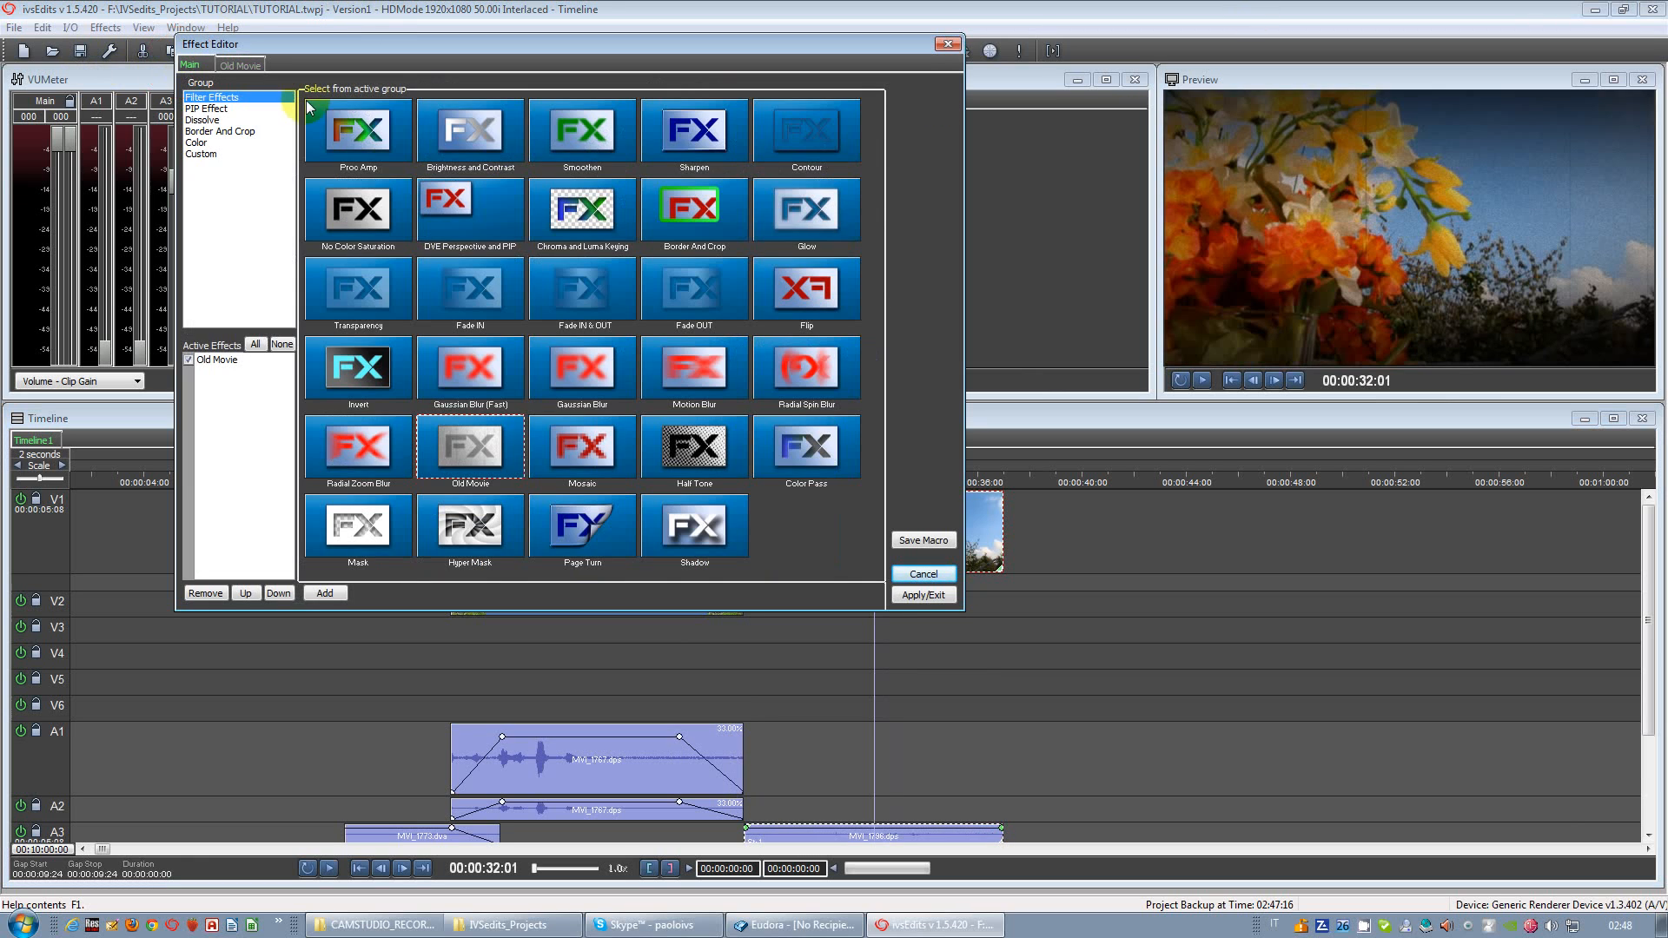
double_click(365, 133)
drag(328, 116, 168, 122)
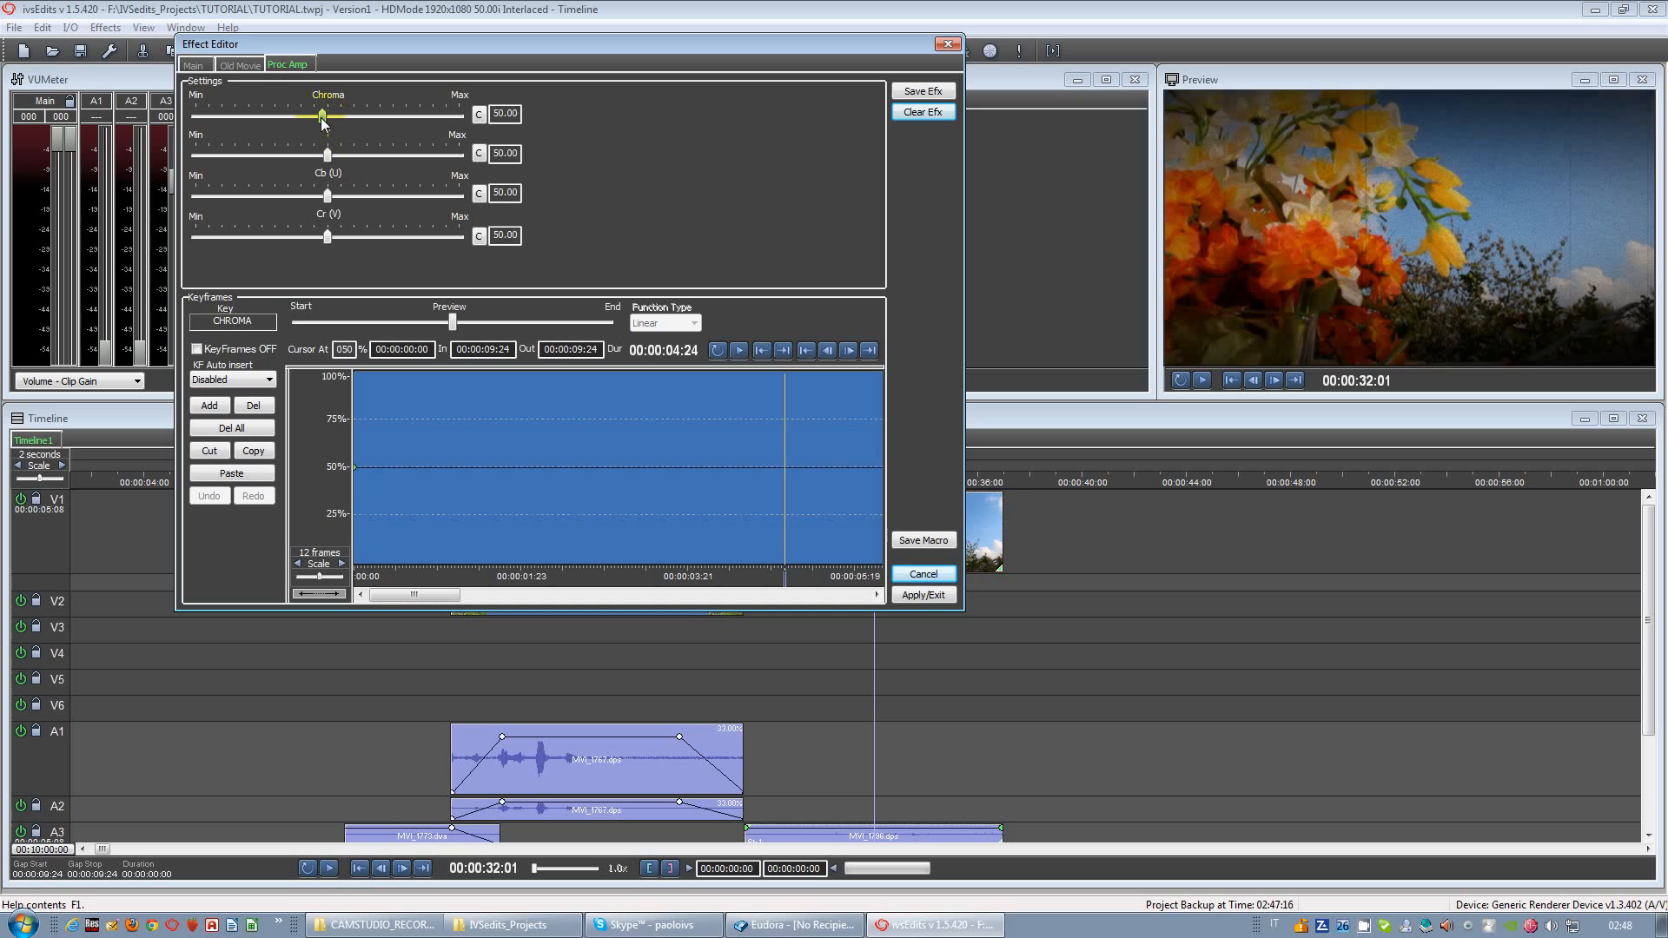
Step: Add Brightness and Contrast with Gain 54.13, Black Level 17.49, White Level 85.81 and keyframes off, and apply all the effects
click(190, 65)
double_click(473, 142)
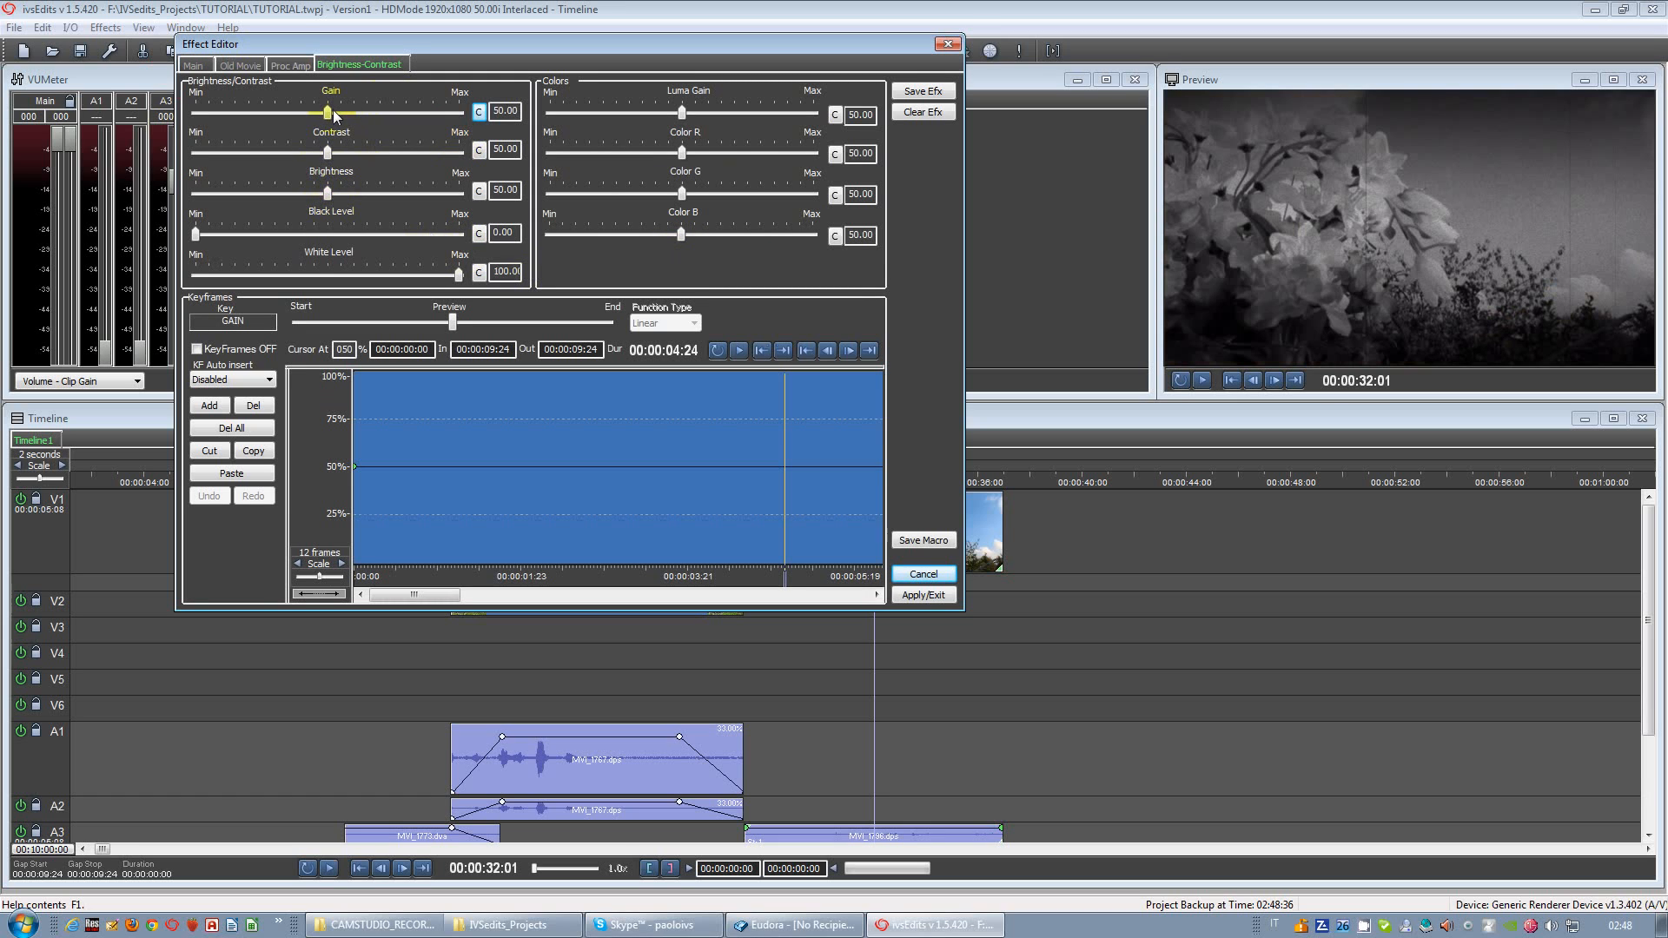
drag(330, 118, 342, 118)
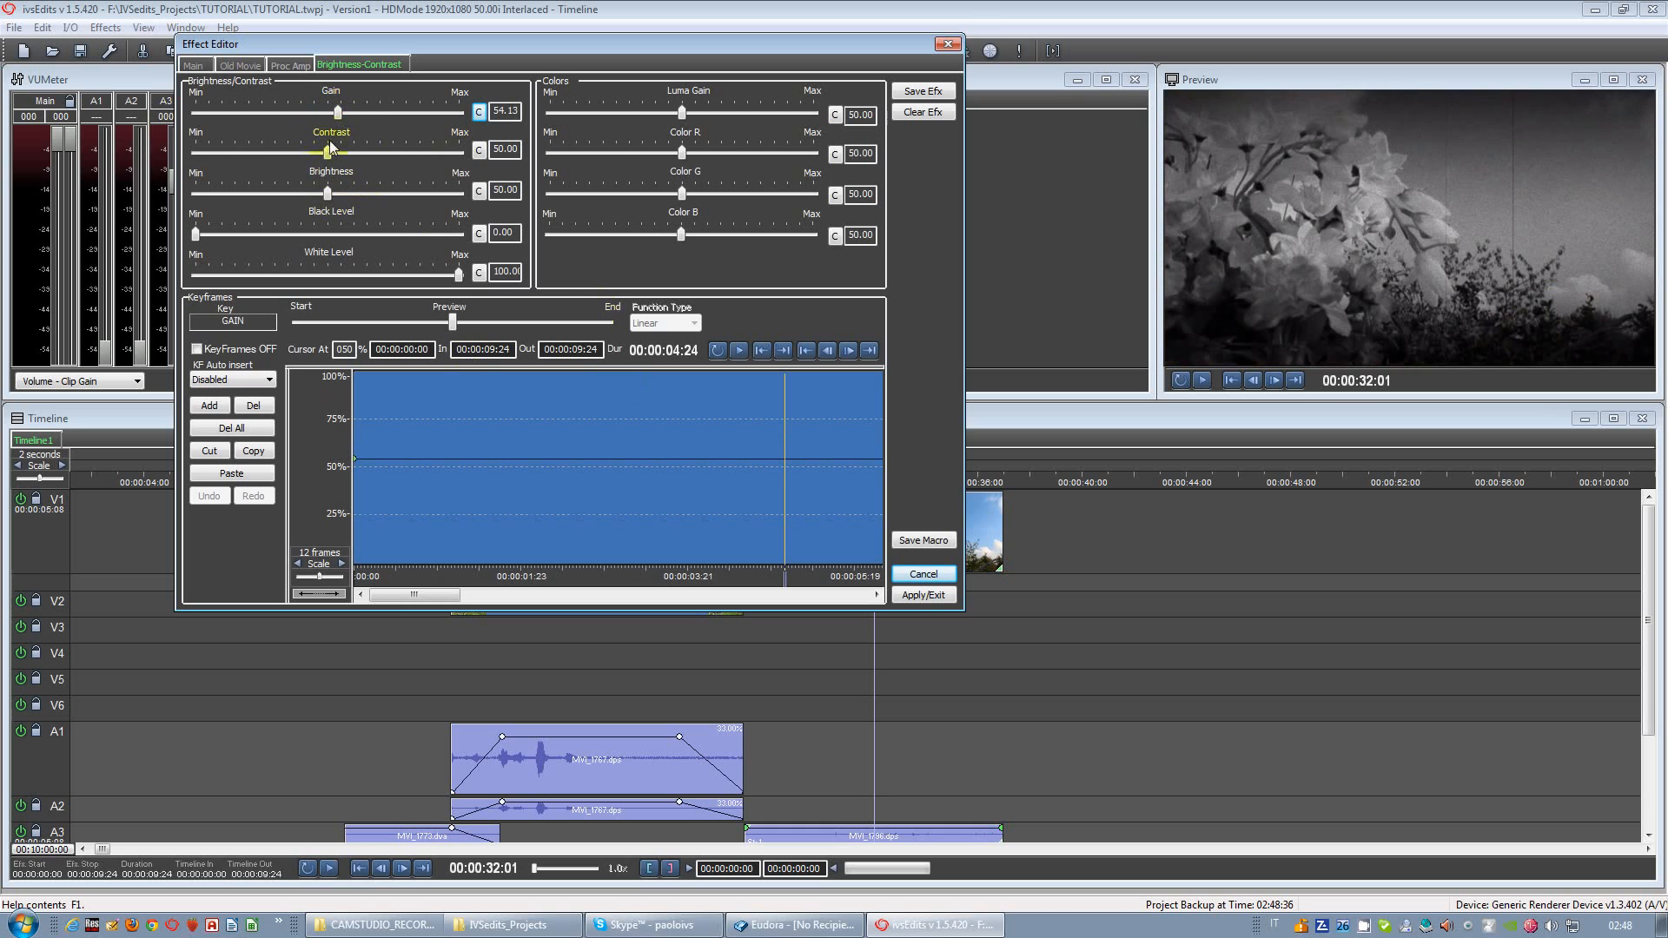
click(198, 349)
drag(198, 240, 218, 244)
drag(457, 274, 423, 275)
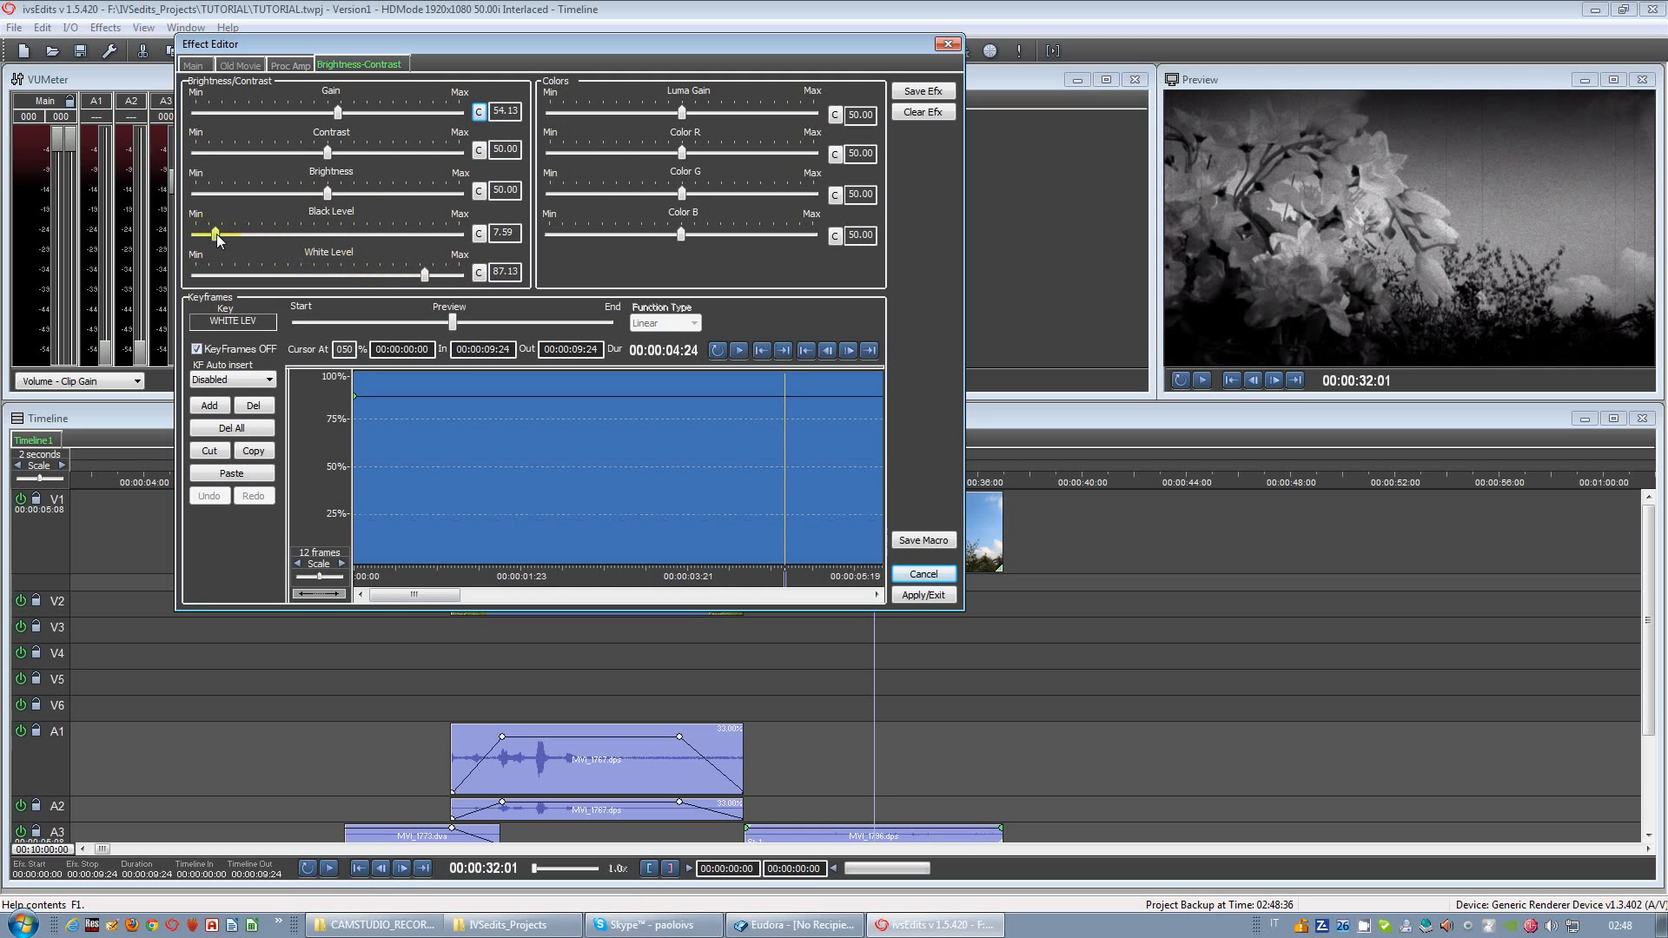
drag(216, 235, 242, 238)
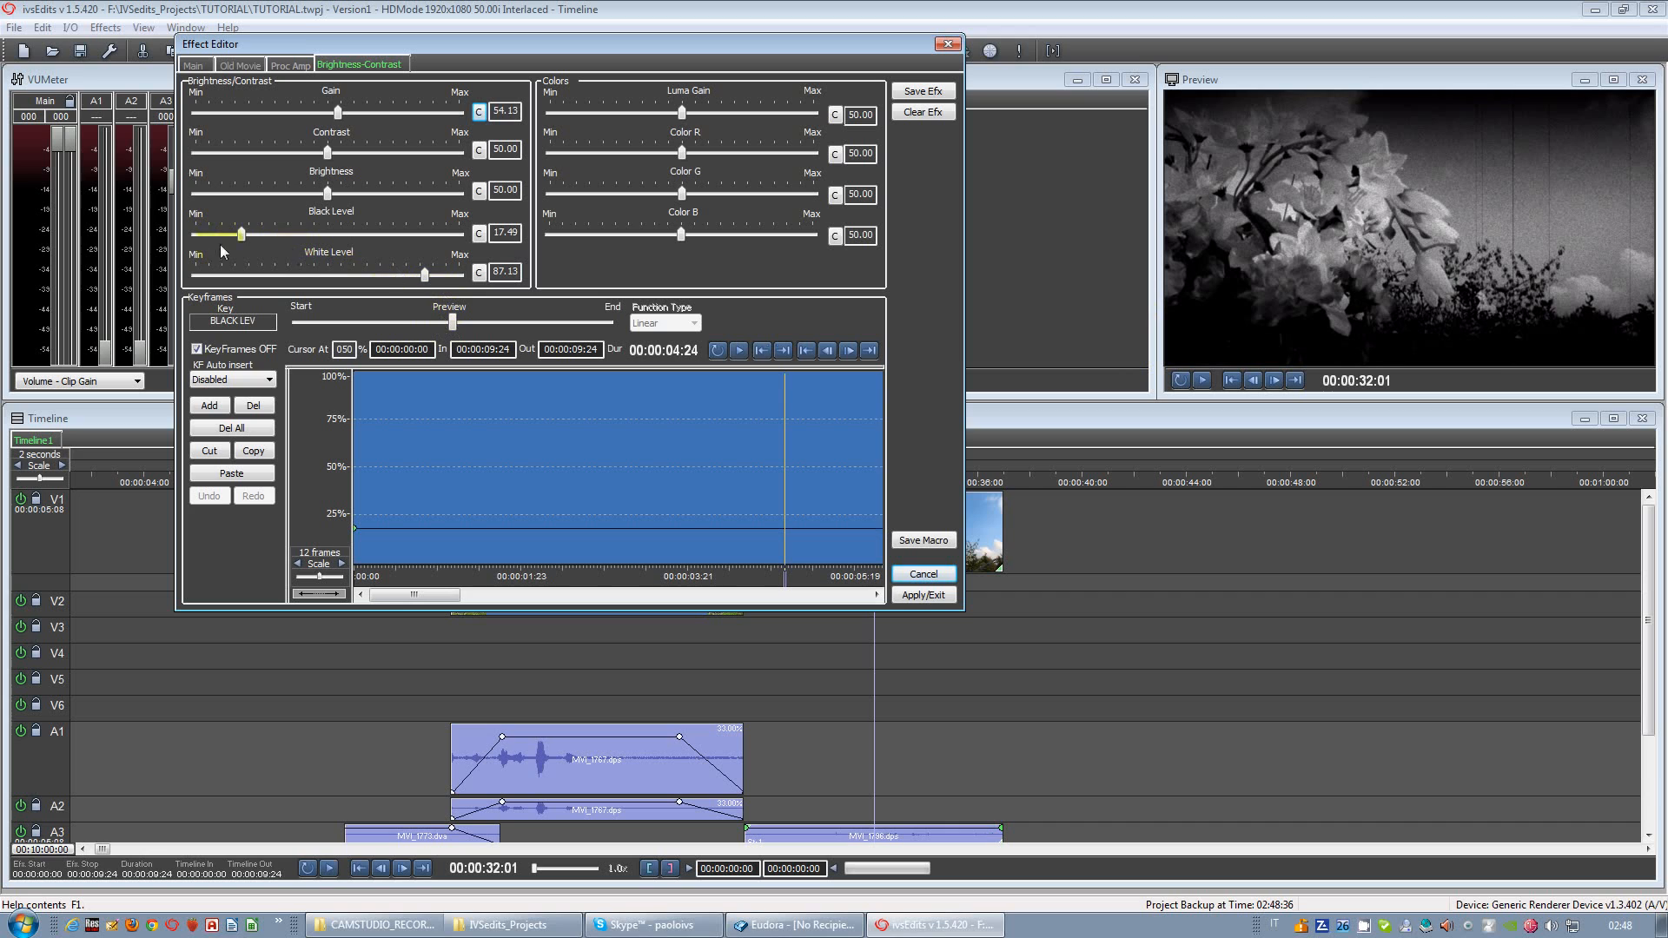
drag(427, 278, 422, 277)
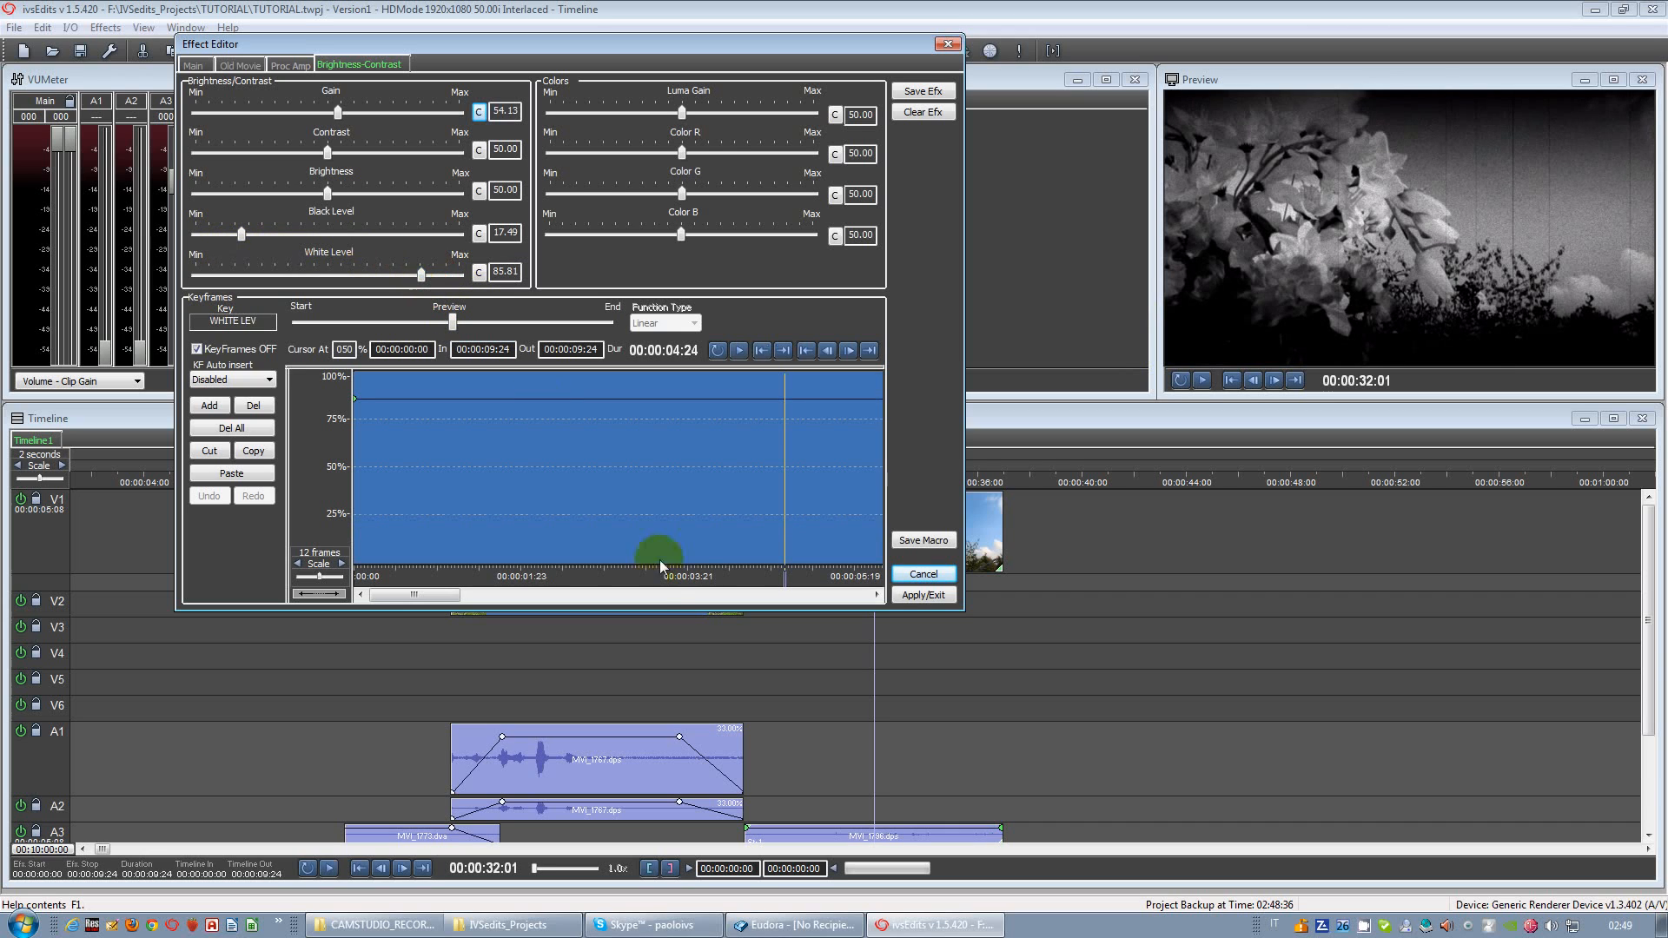
click(917, 598)
Step: Play the MVI_1796 clip with its effects from 00:00:27:01 and from 00:00:28:10 to check the playback buffer level
drag(795, 623, 743, 634)
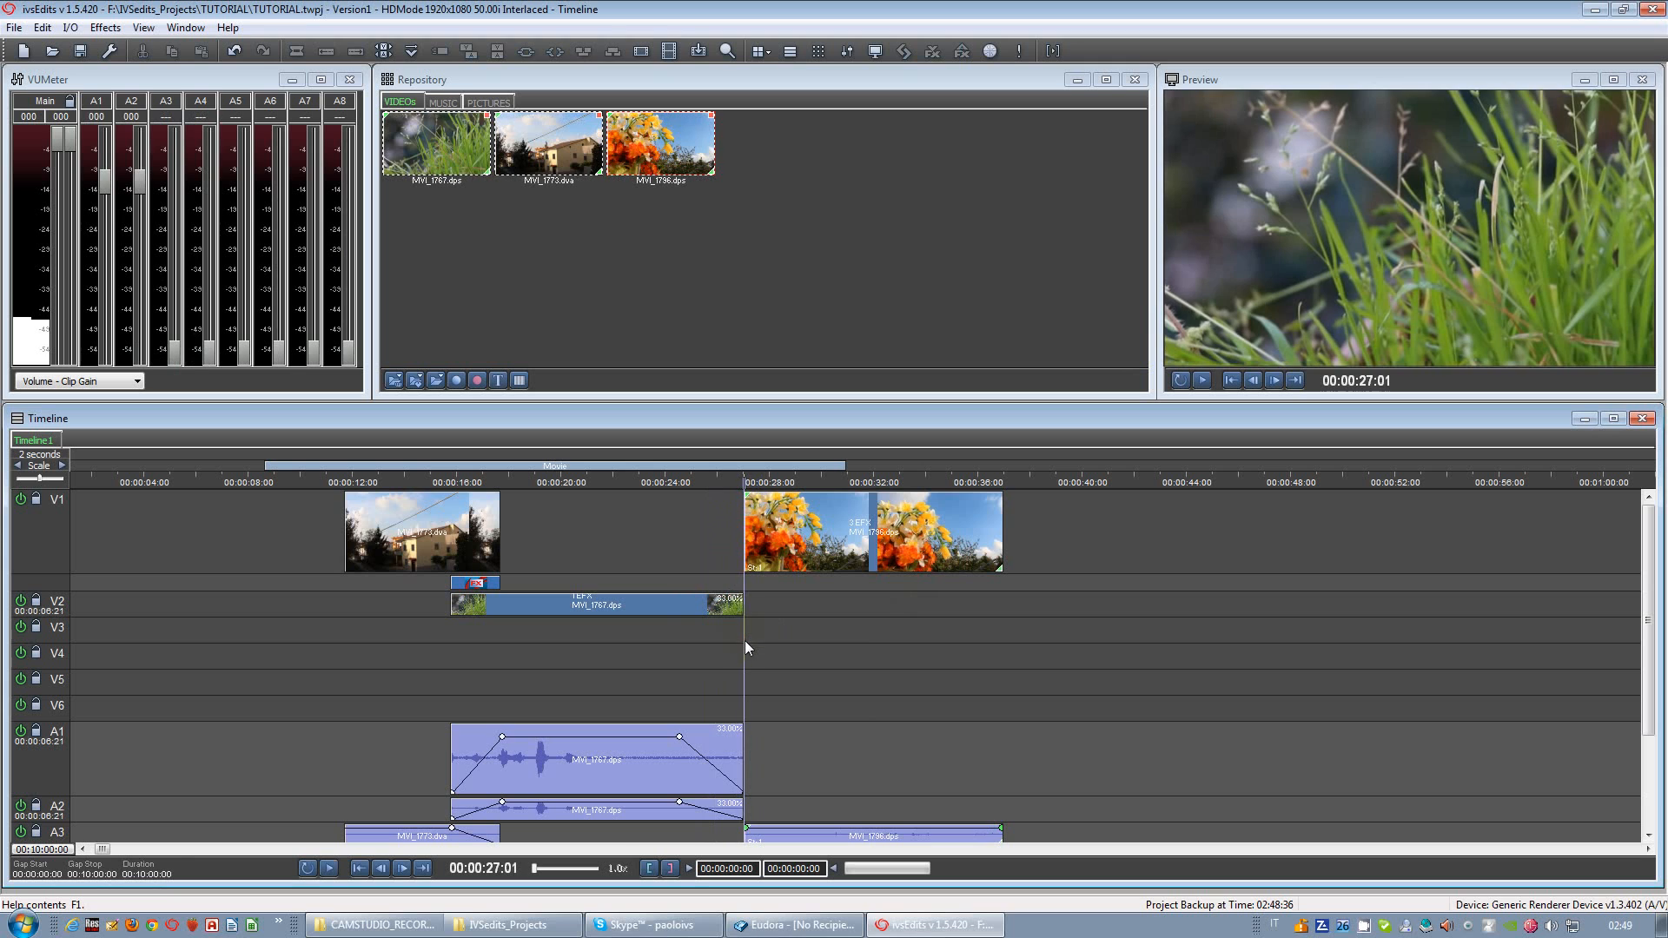
key(space)
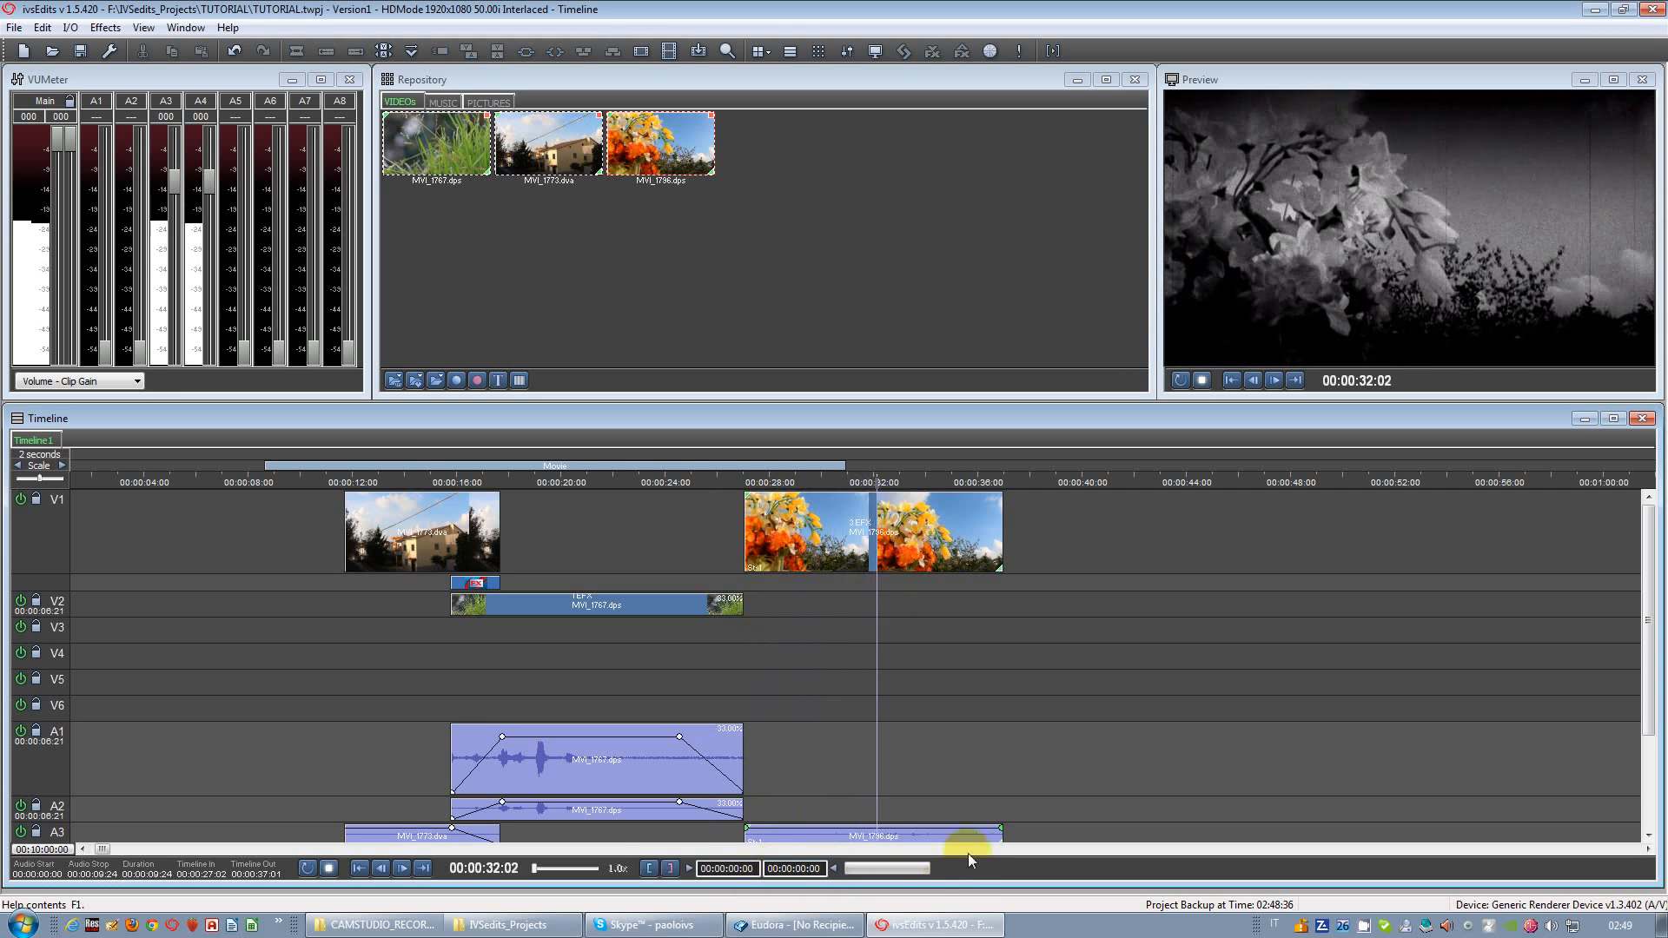
drag(868, 873, 884, 873)
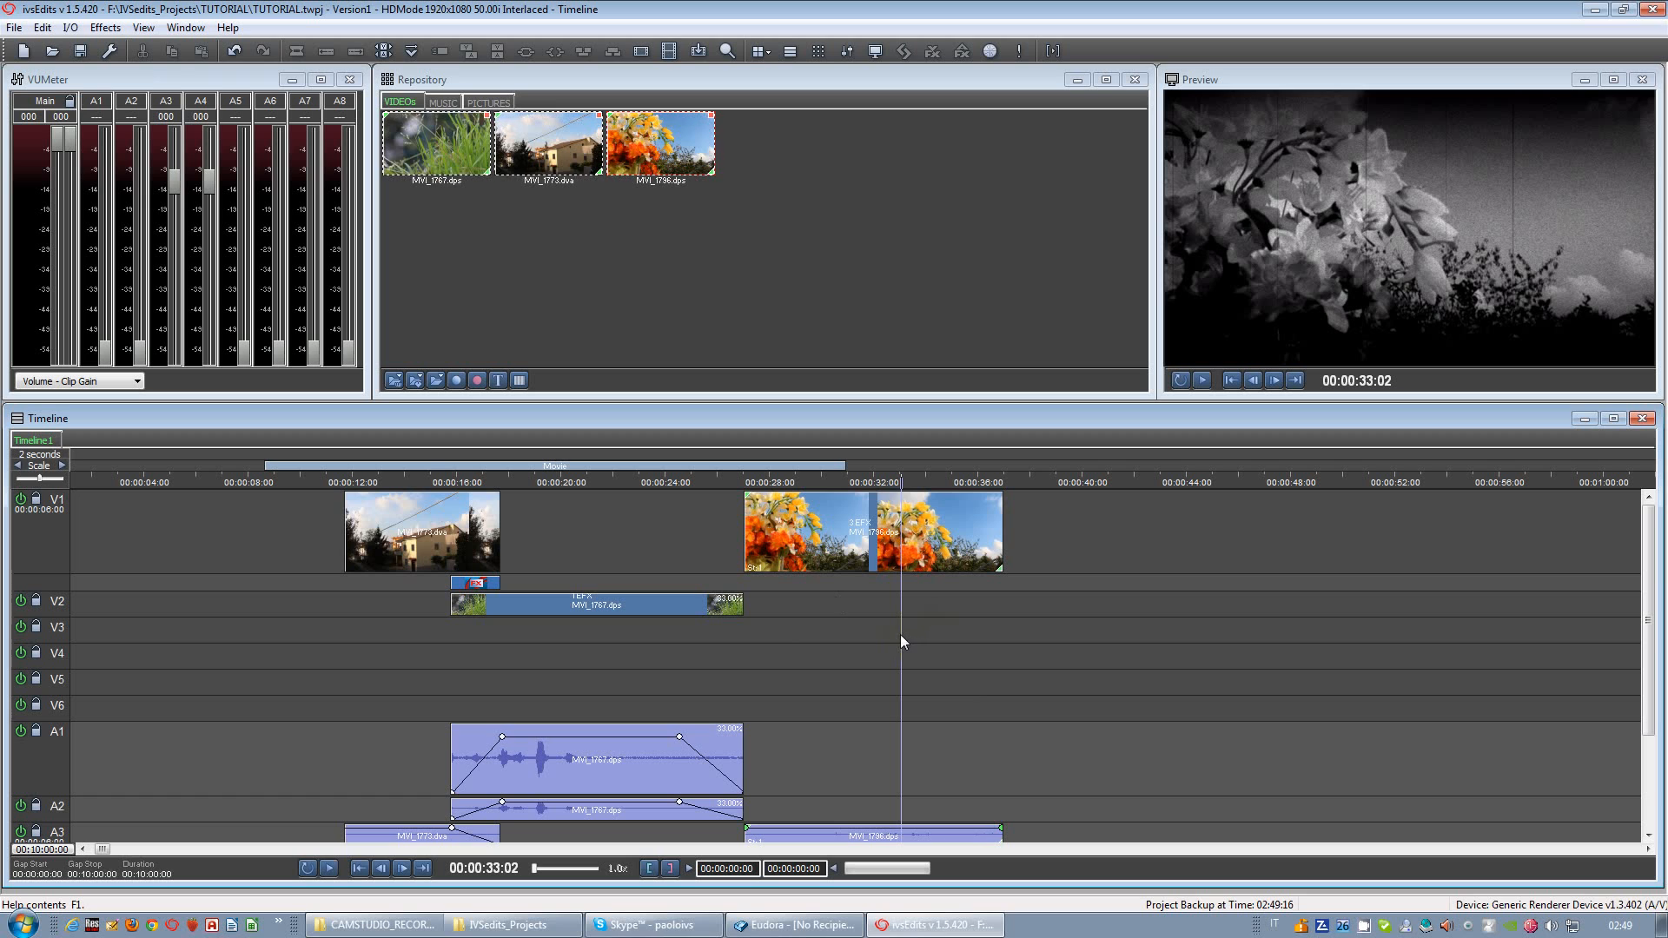
click(779, 606)
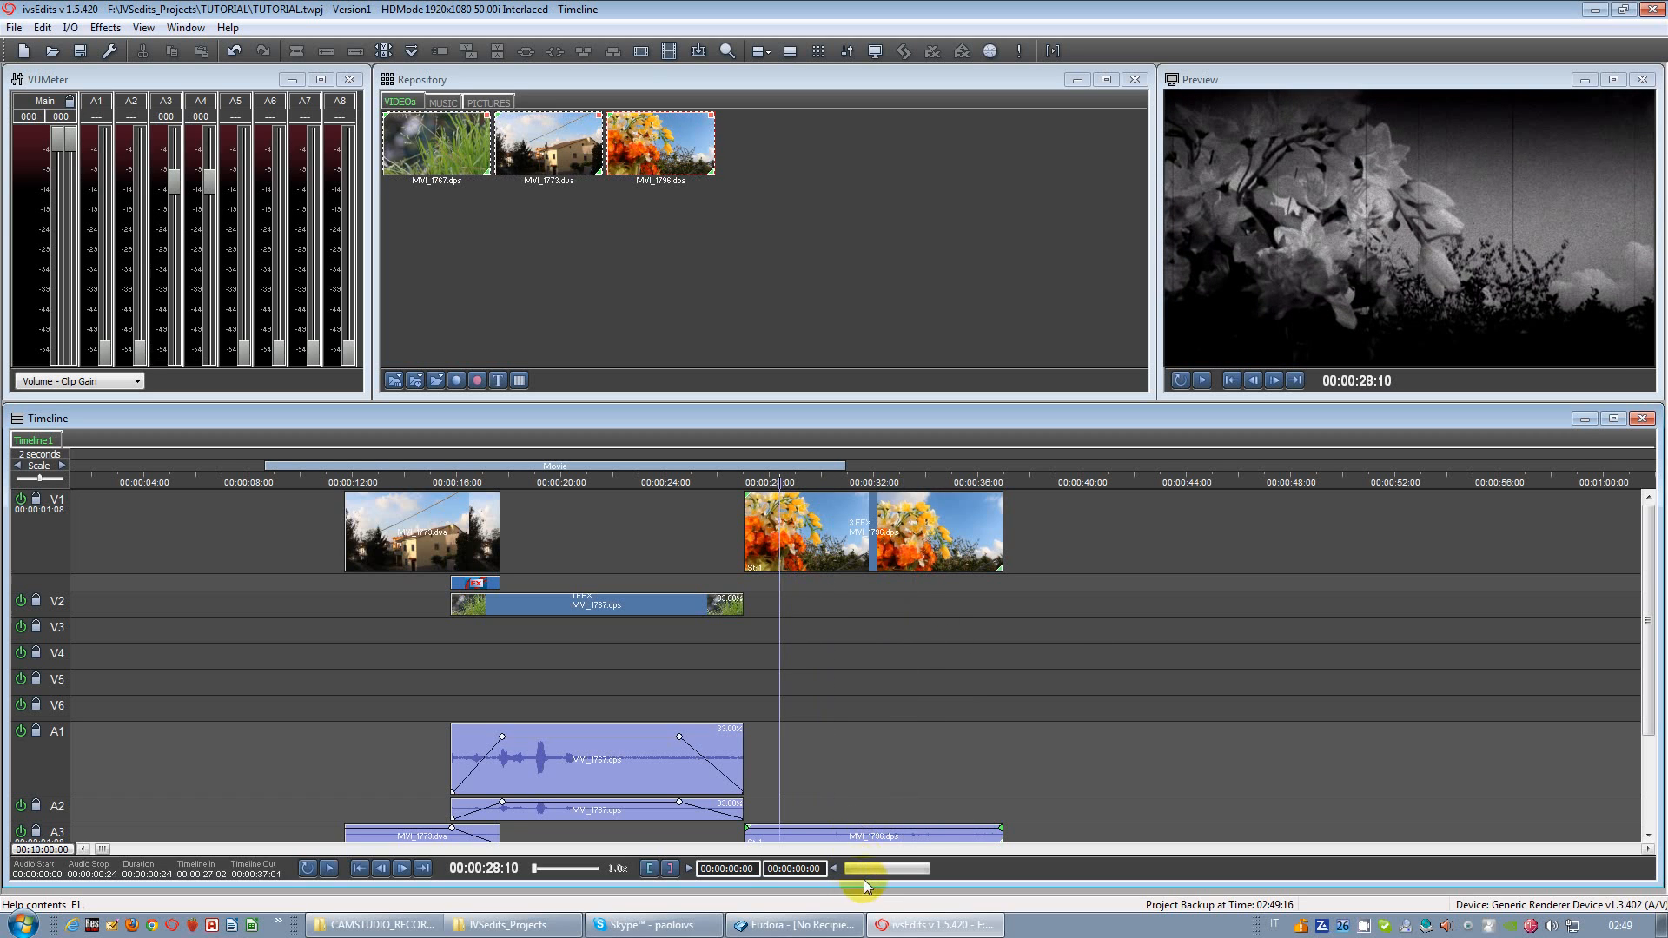
key(space)
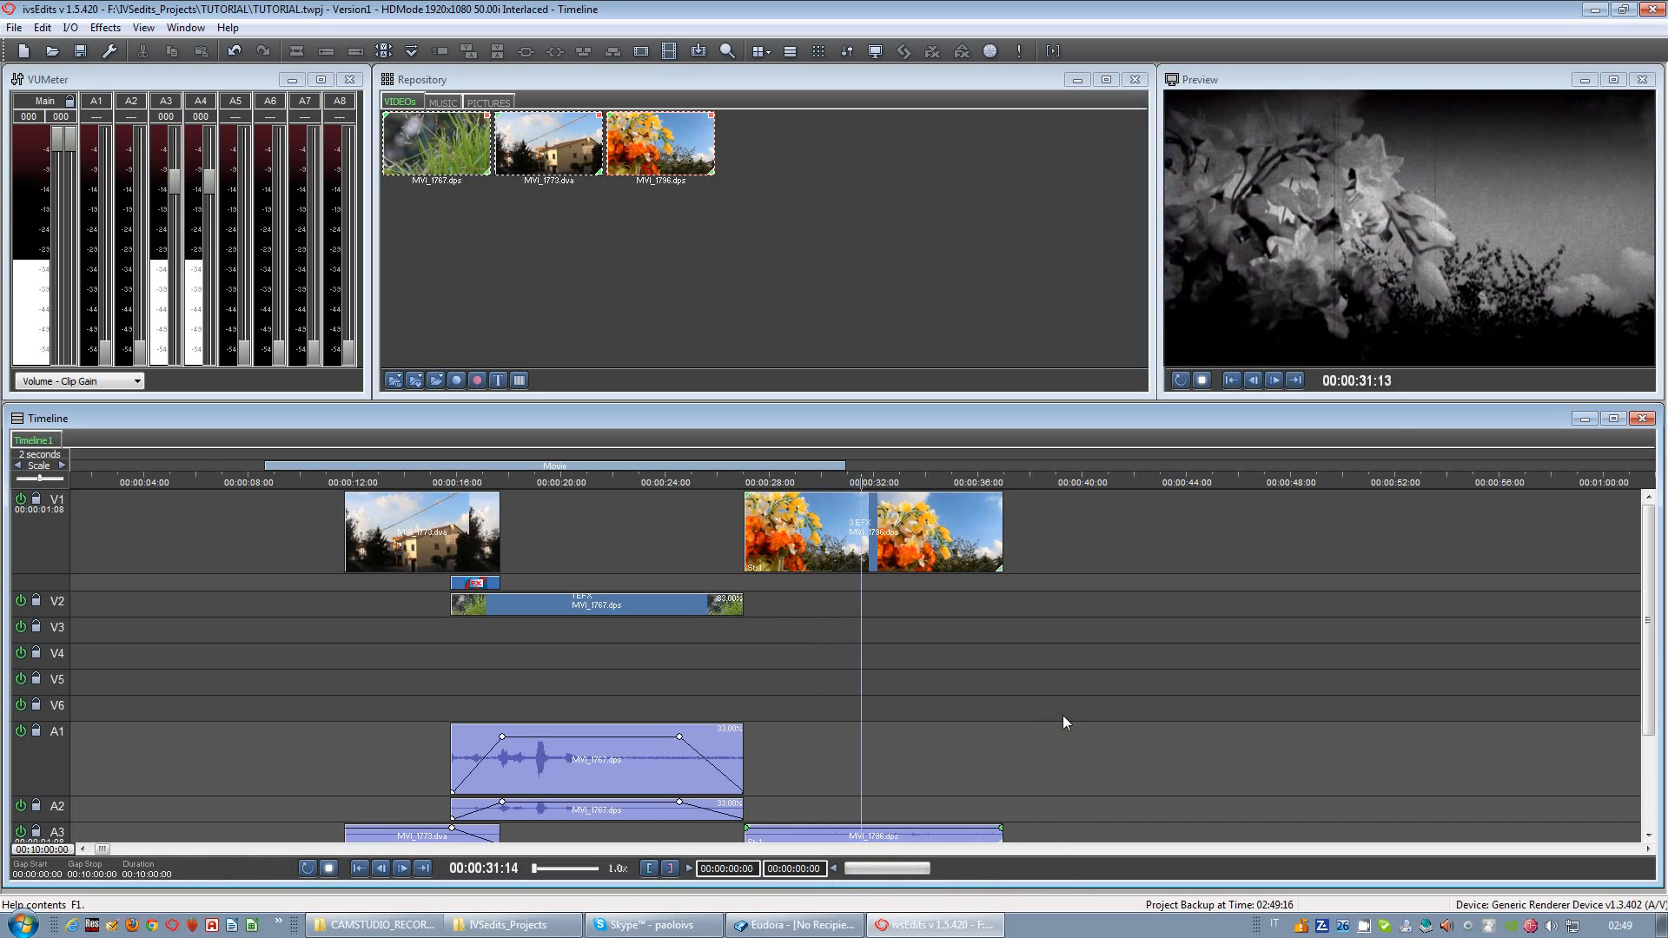
key(space)
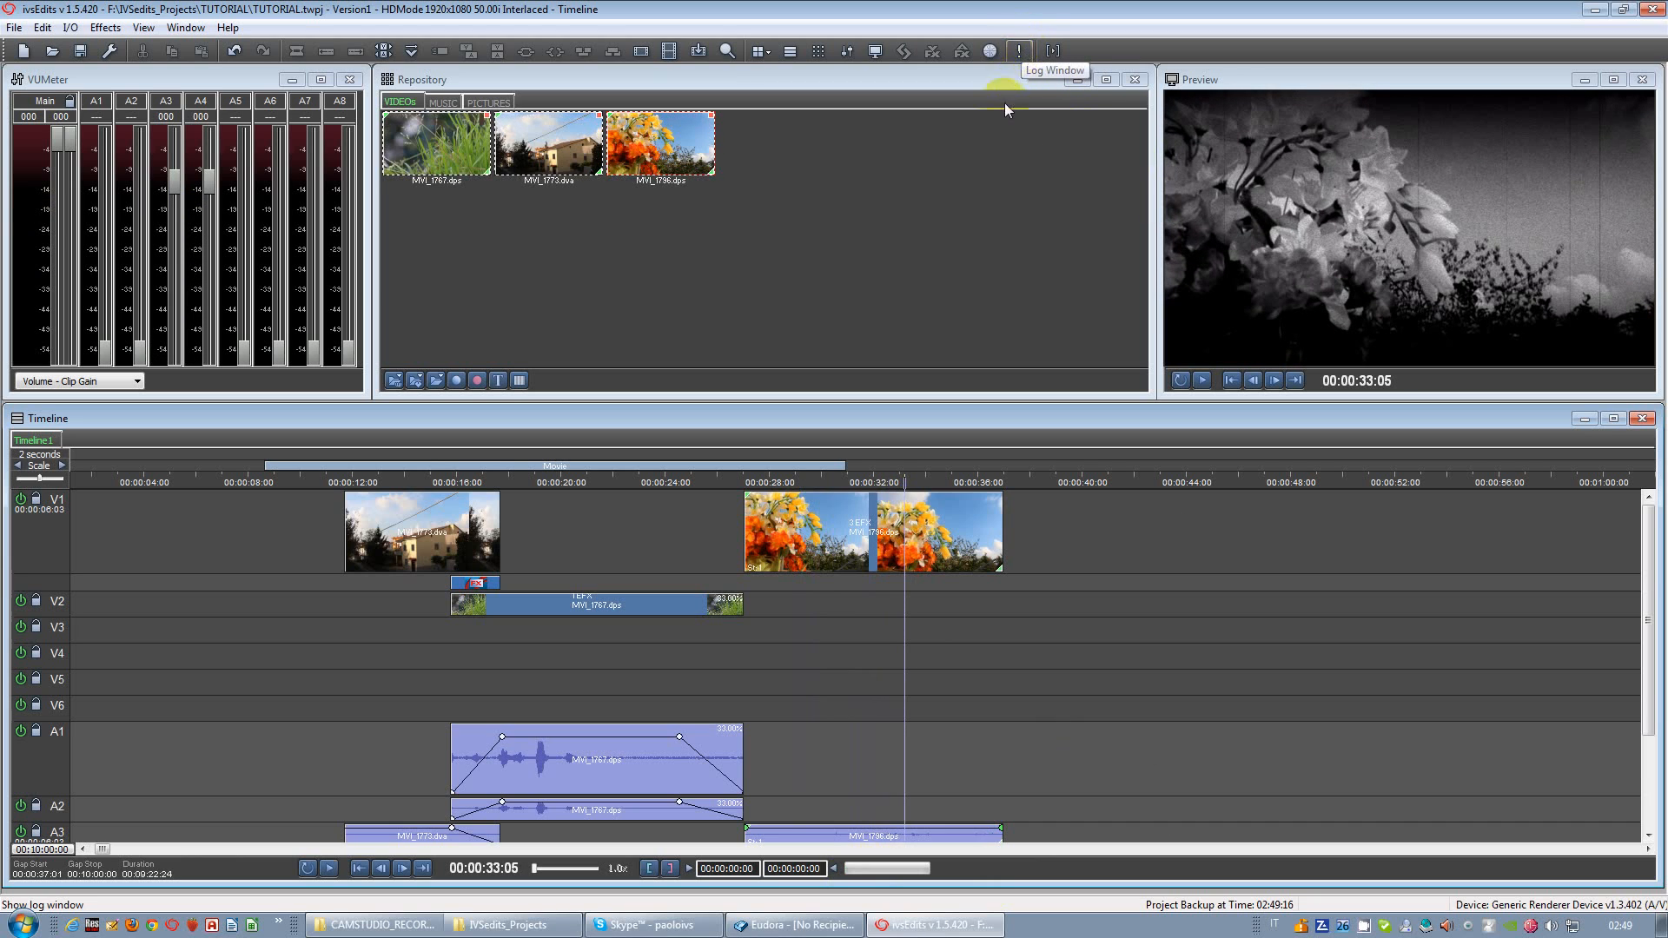
Step: Open the system log and examine its entries on lost frames, loaded devices and timeline playback
click(1023, 52)
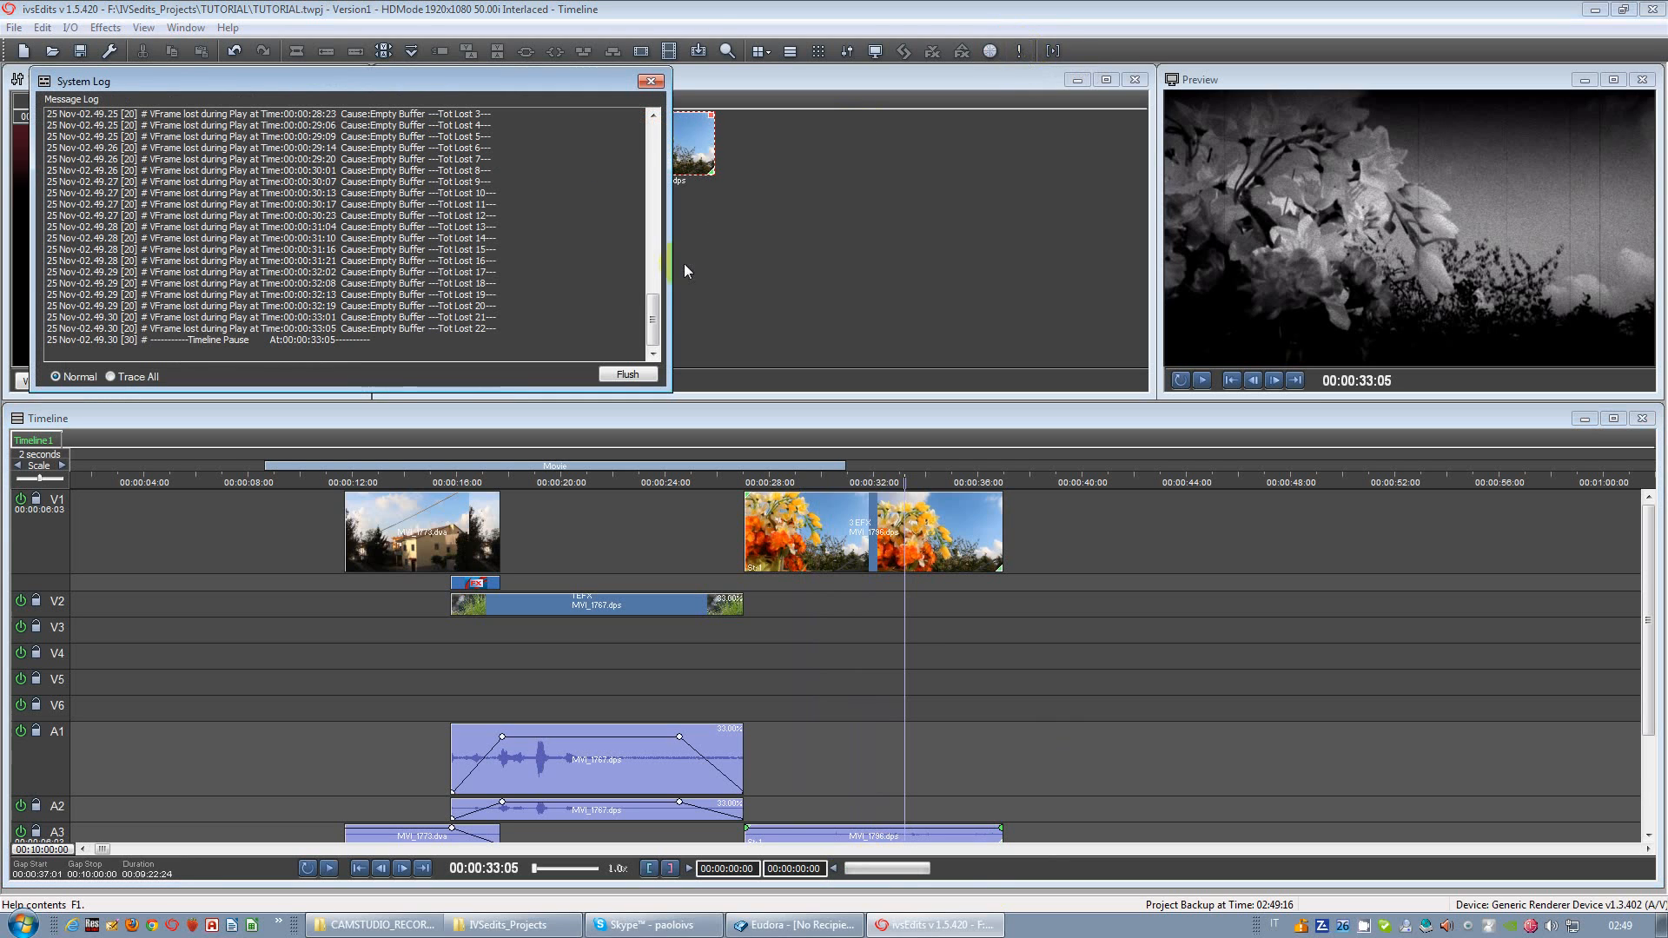
drag(649, 321, 658, 159)
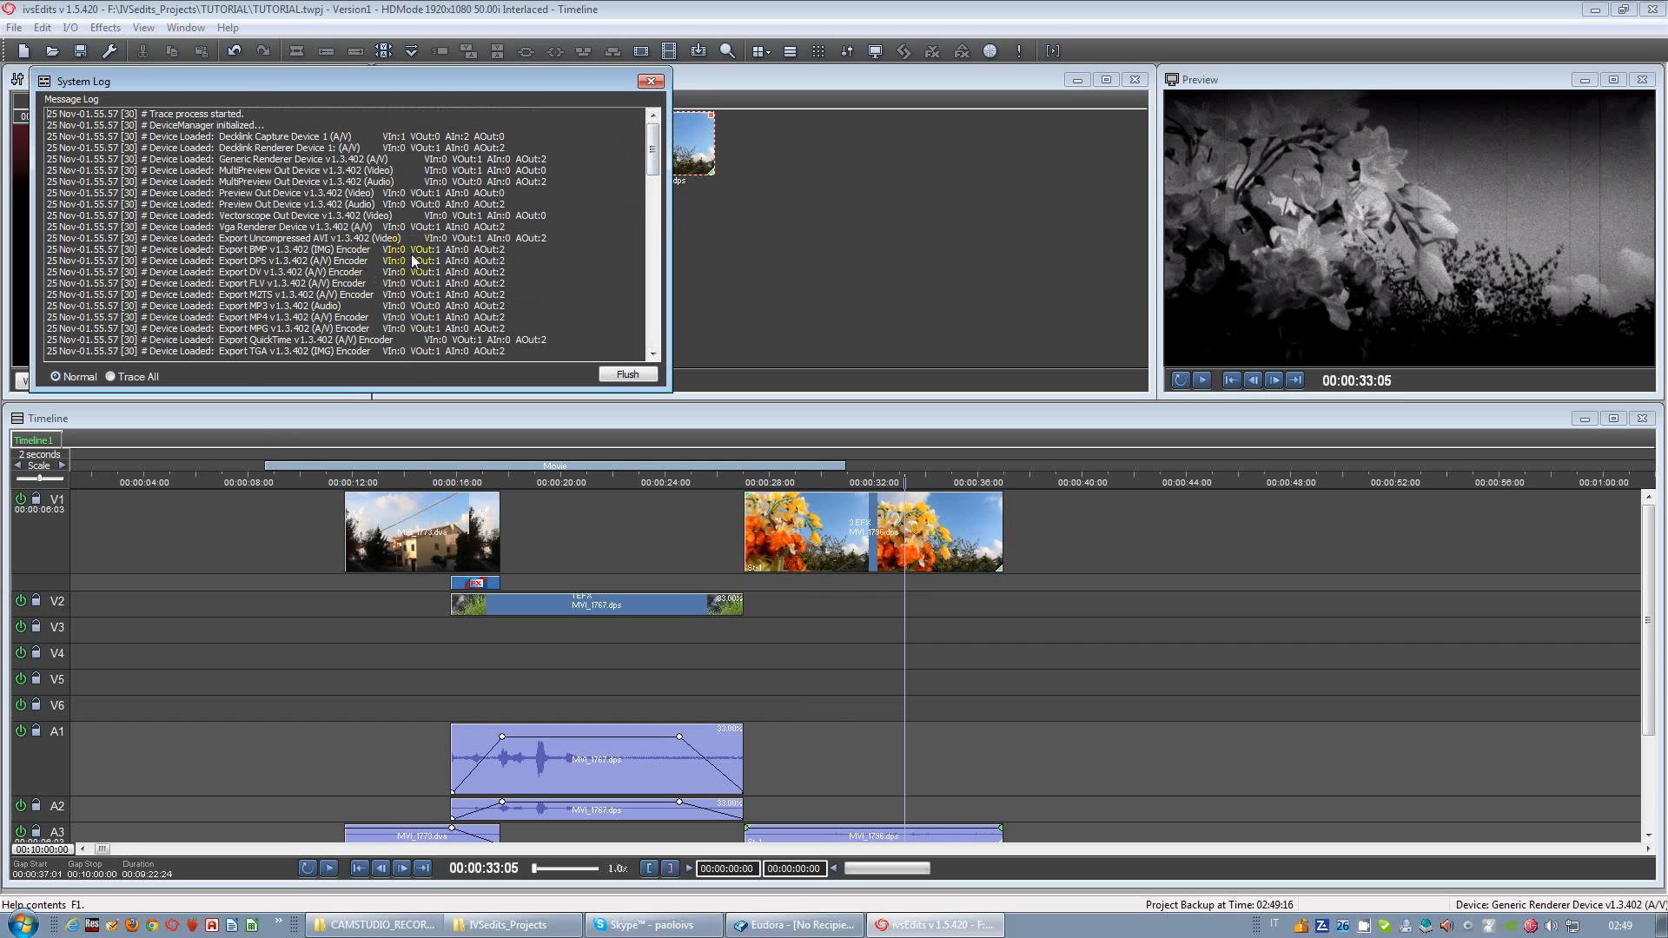
drag(651, 154, 651, 170)
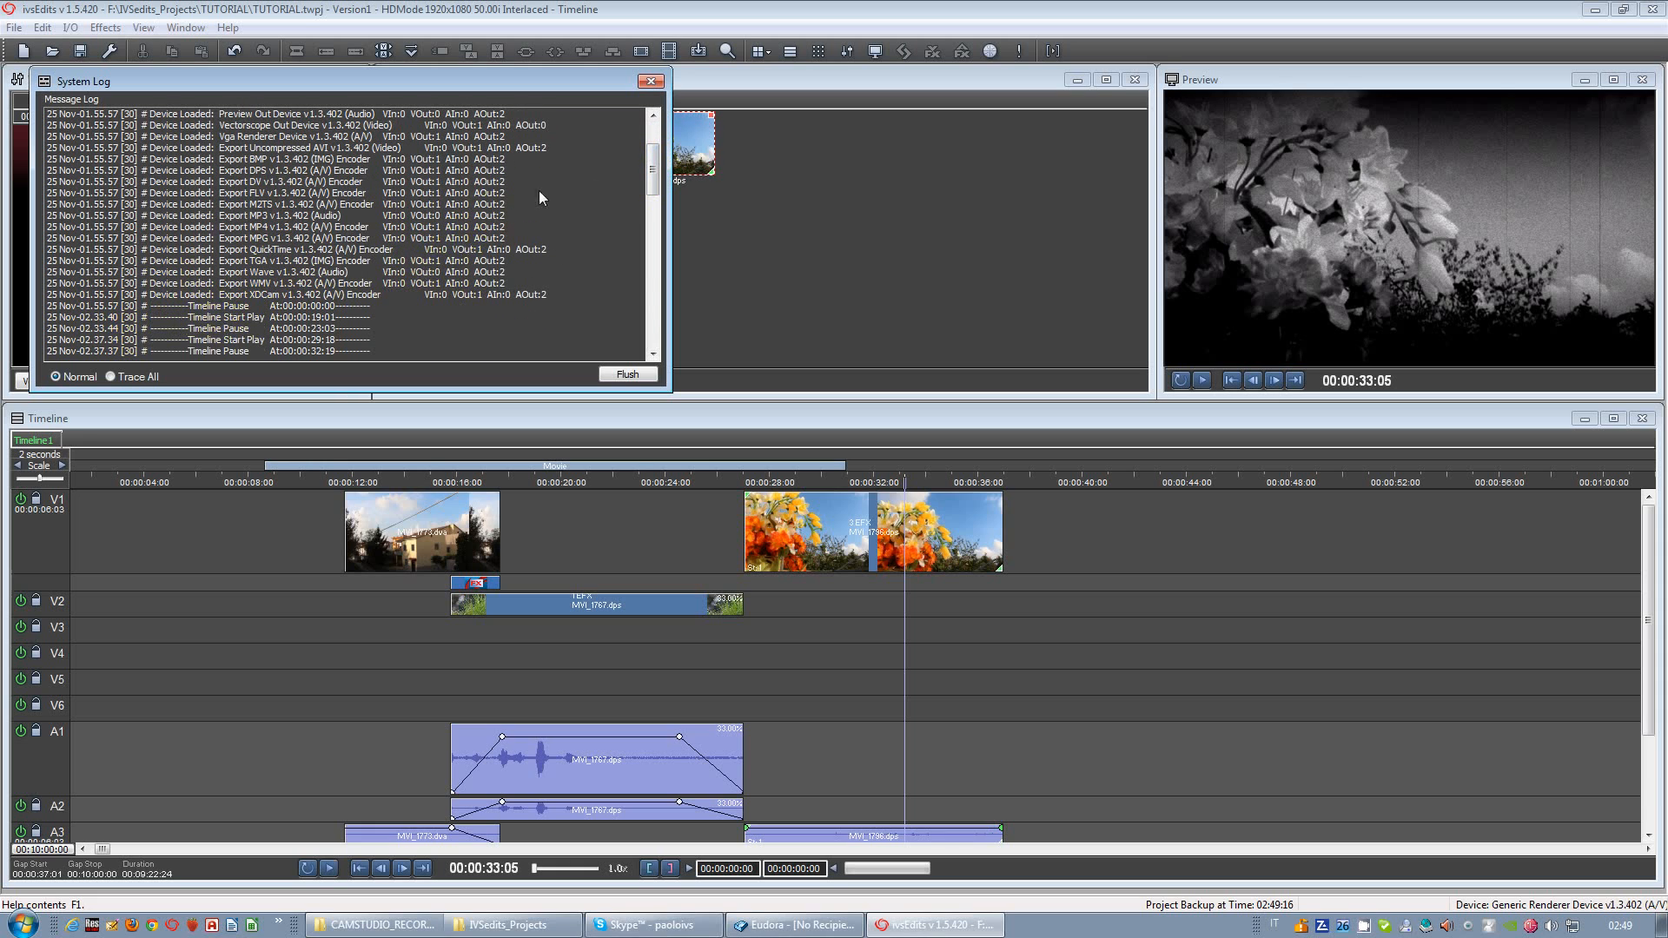
Step: Examine the remaining system log entries down to the latest lost video frames, and close the log
drag(651, 165, 653, 183)
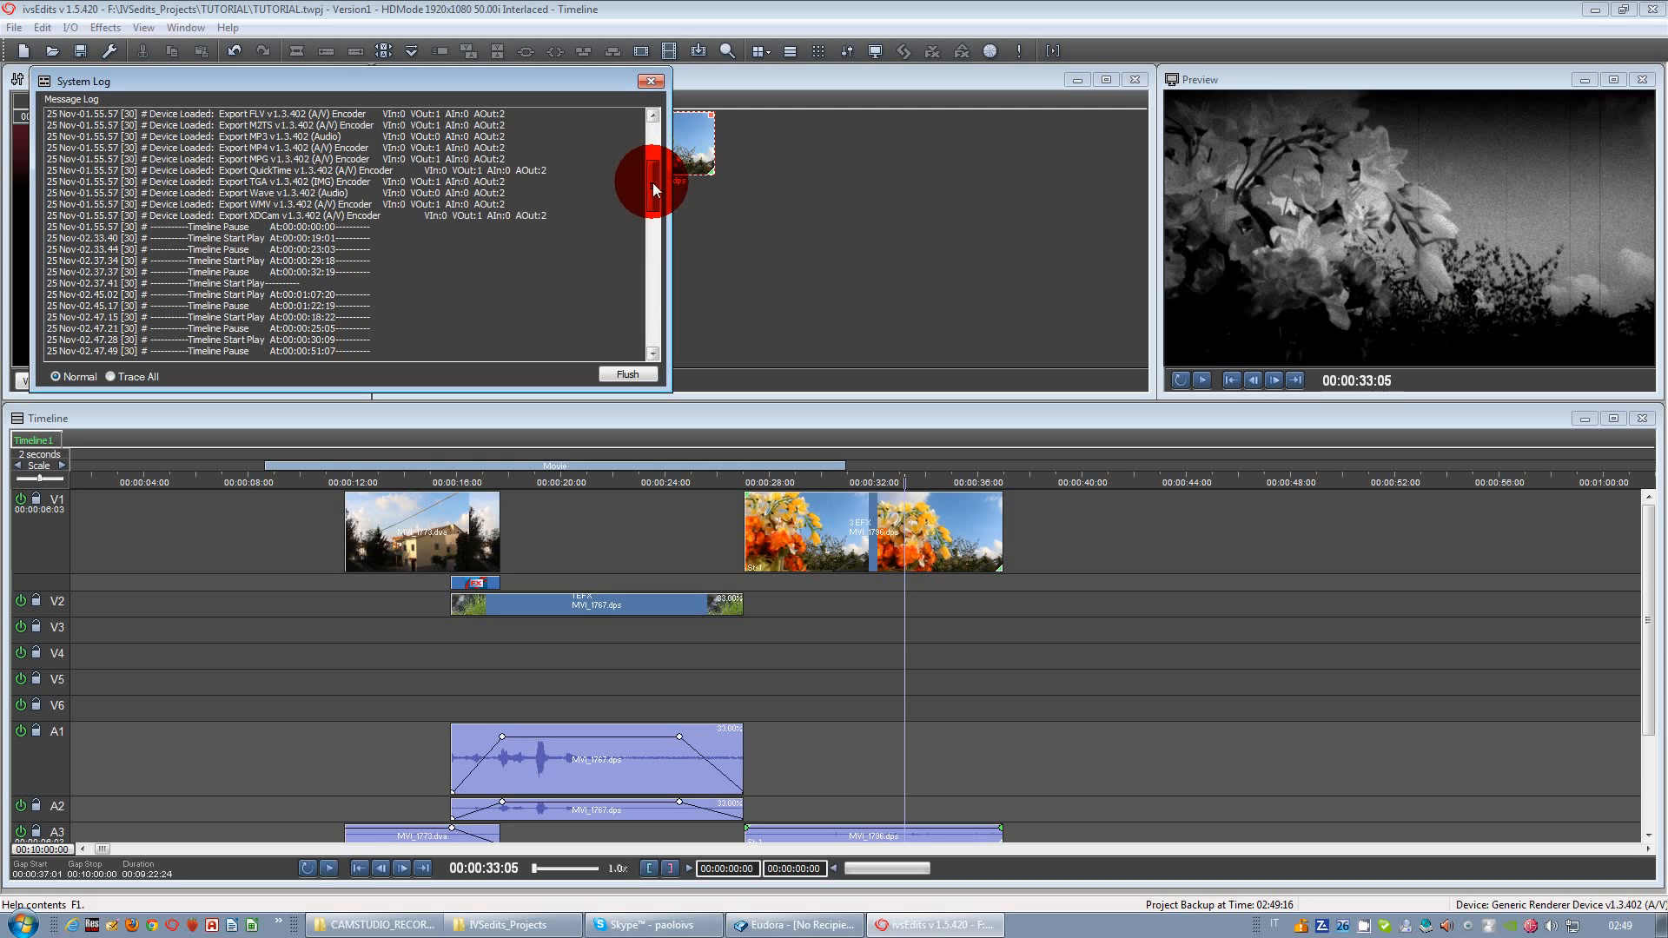
drag(653, 183, 653, 238)
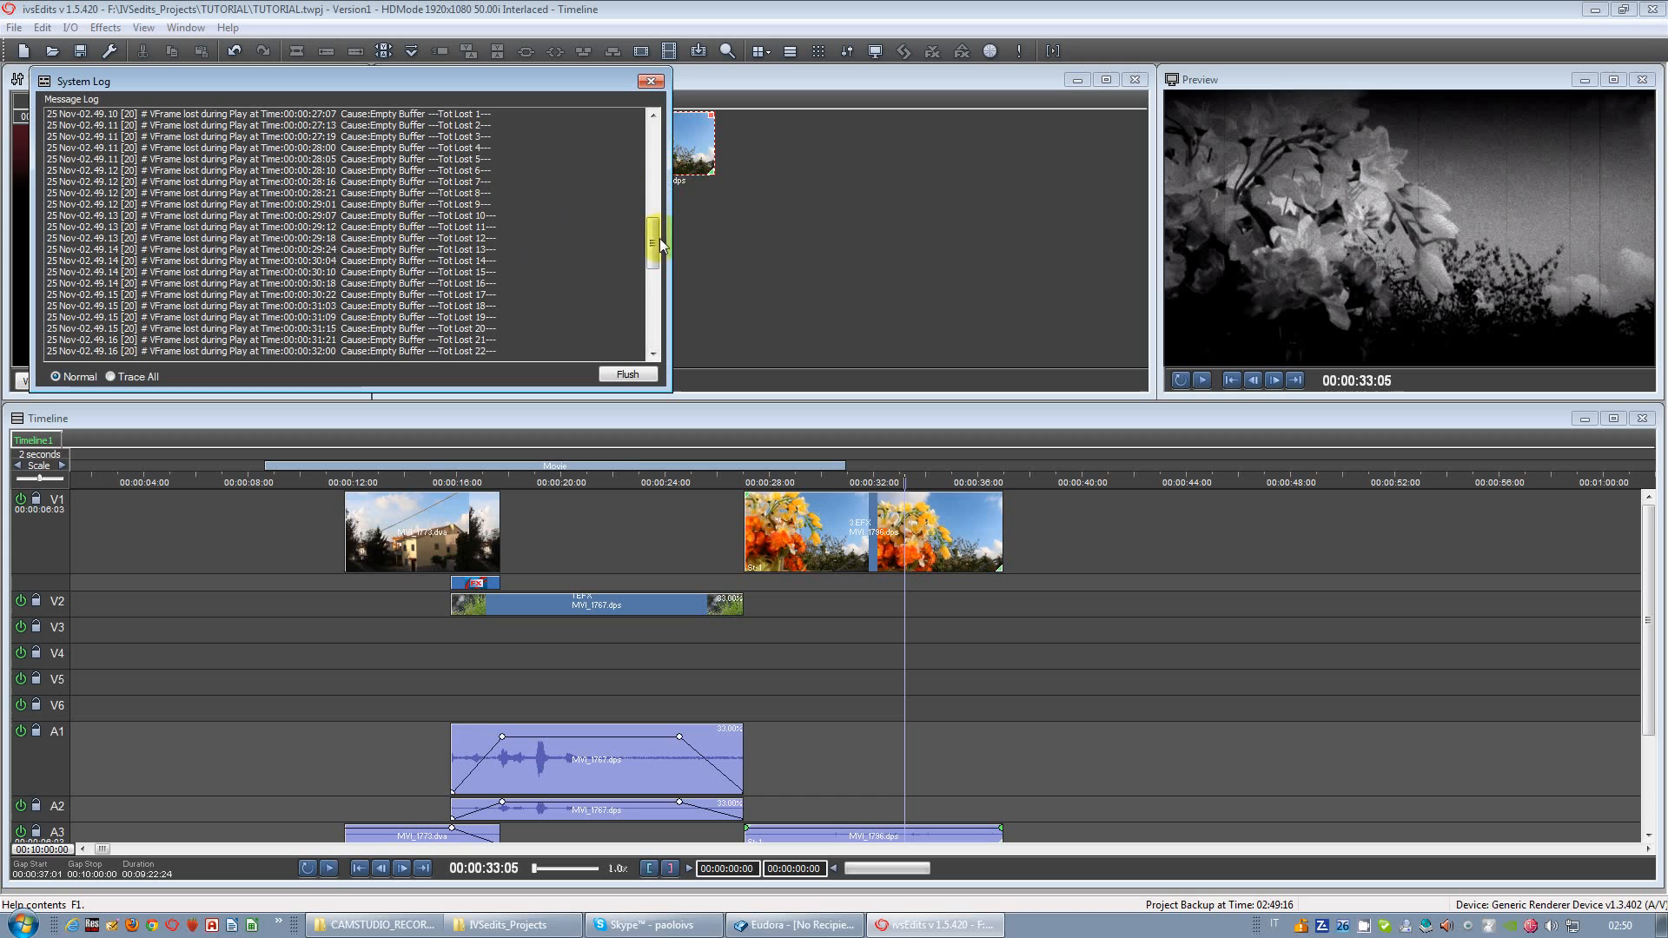
drag(653, 245, 660, 340)
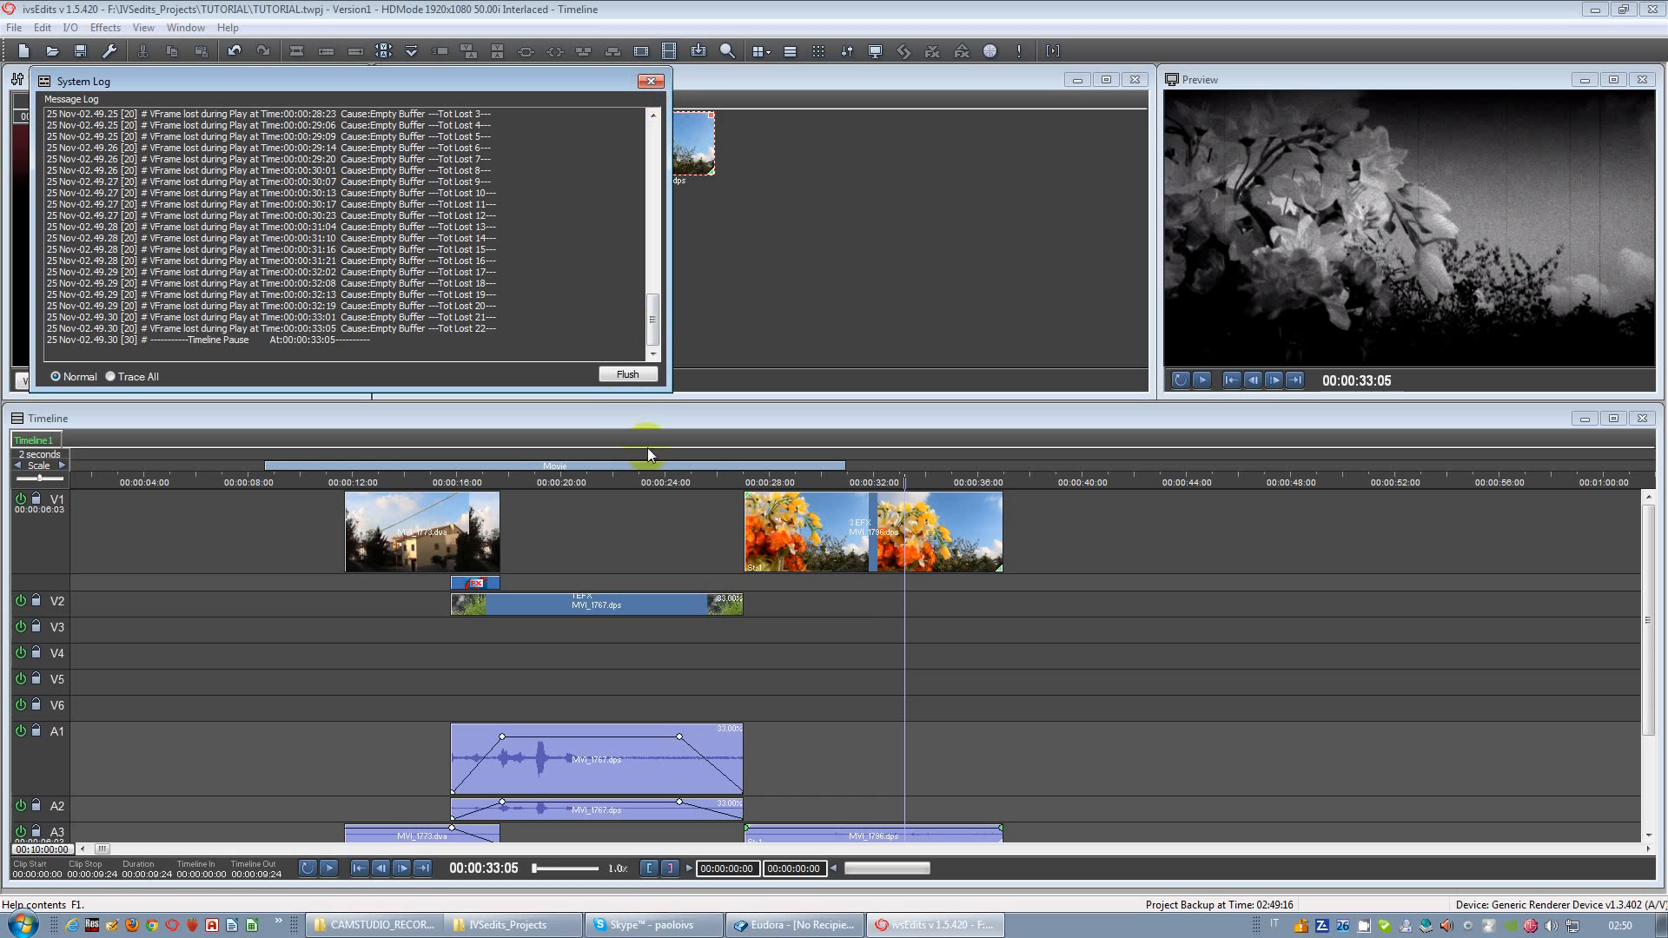
click(861, 613)
mouse_move(657, 330)
mouse_down()
mouse_move(654, 299)
mouse_move(656, 335)
mouse_up()
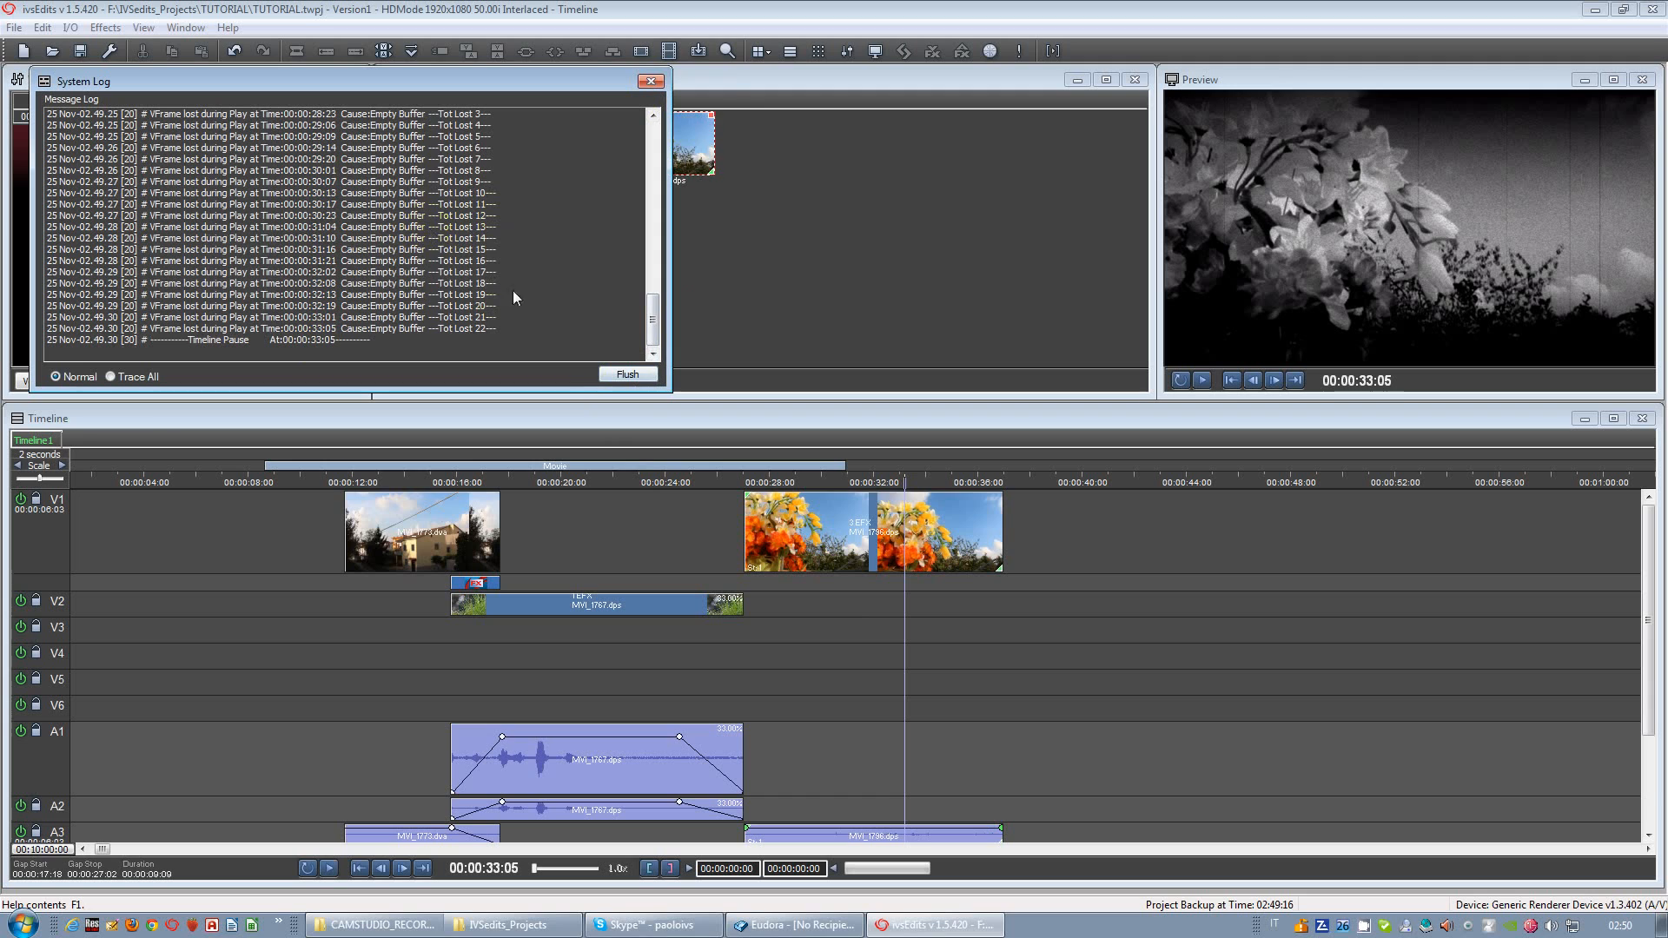
click(650, 81)
Step: Remove the Old Movie effect from the MVI_1796 clip on V1 and apply the change
click(826, 540)
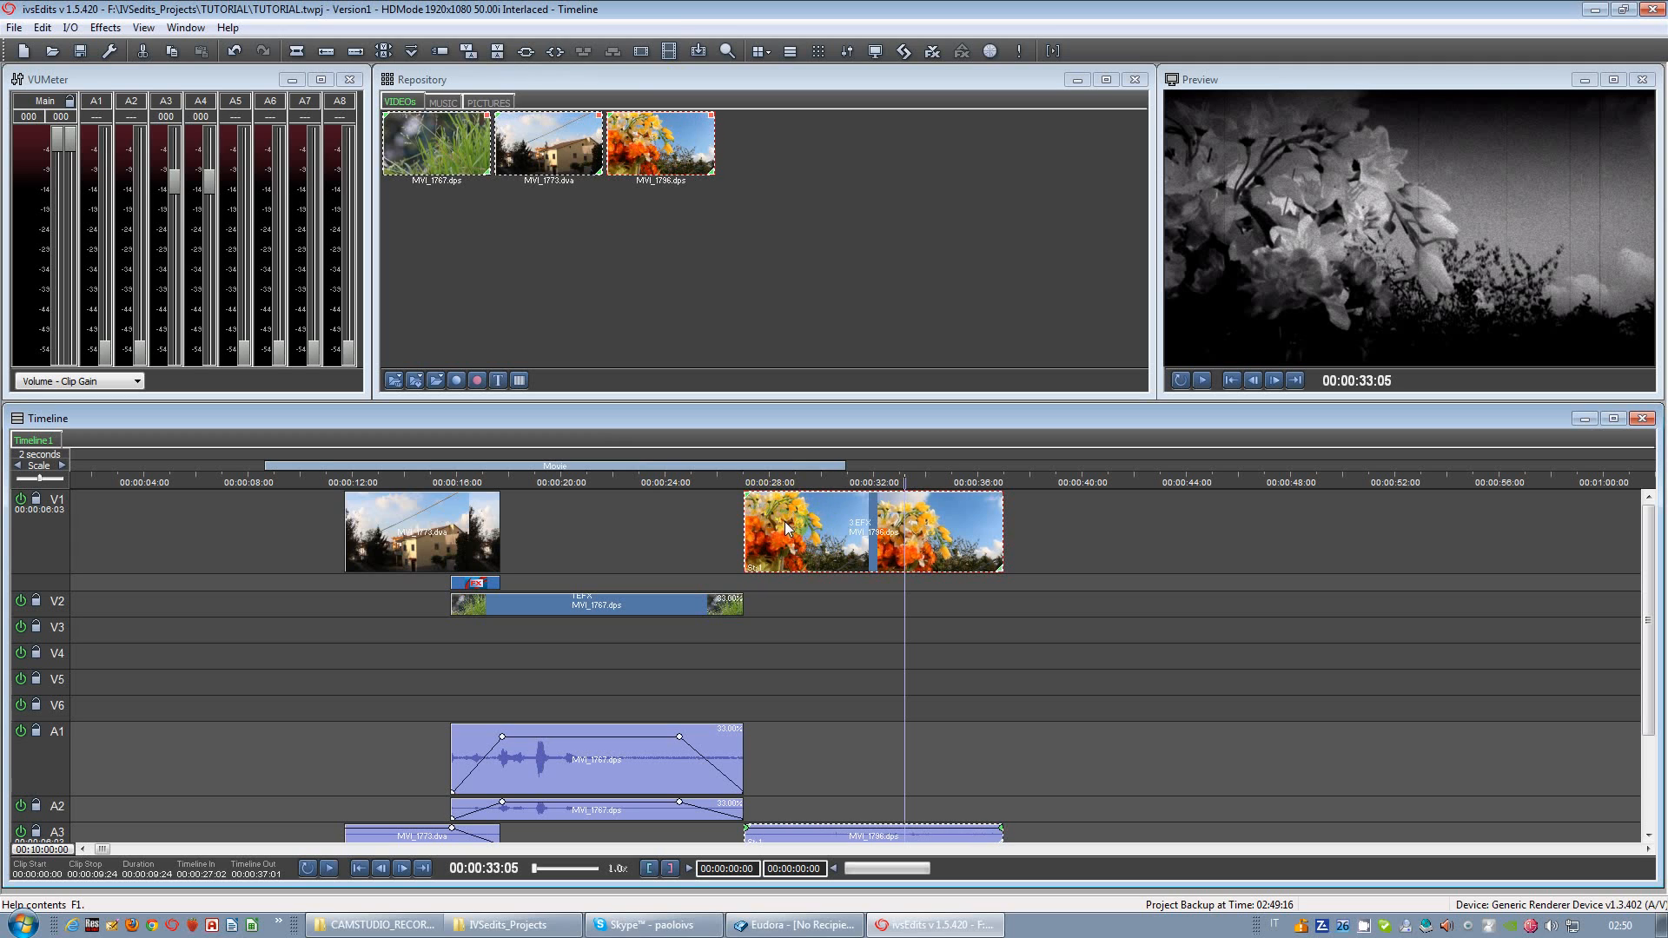
double_click(784, 521)
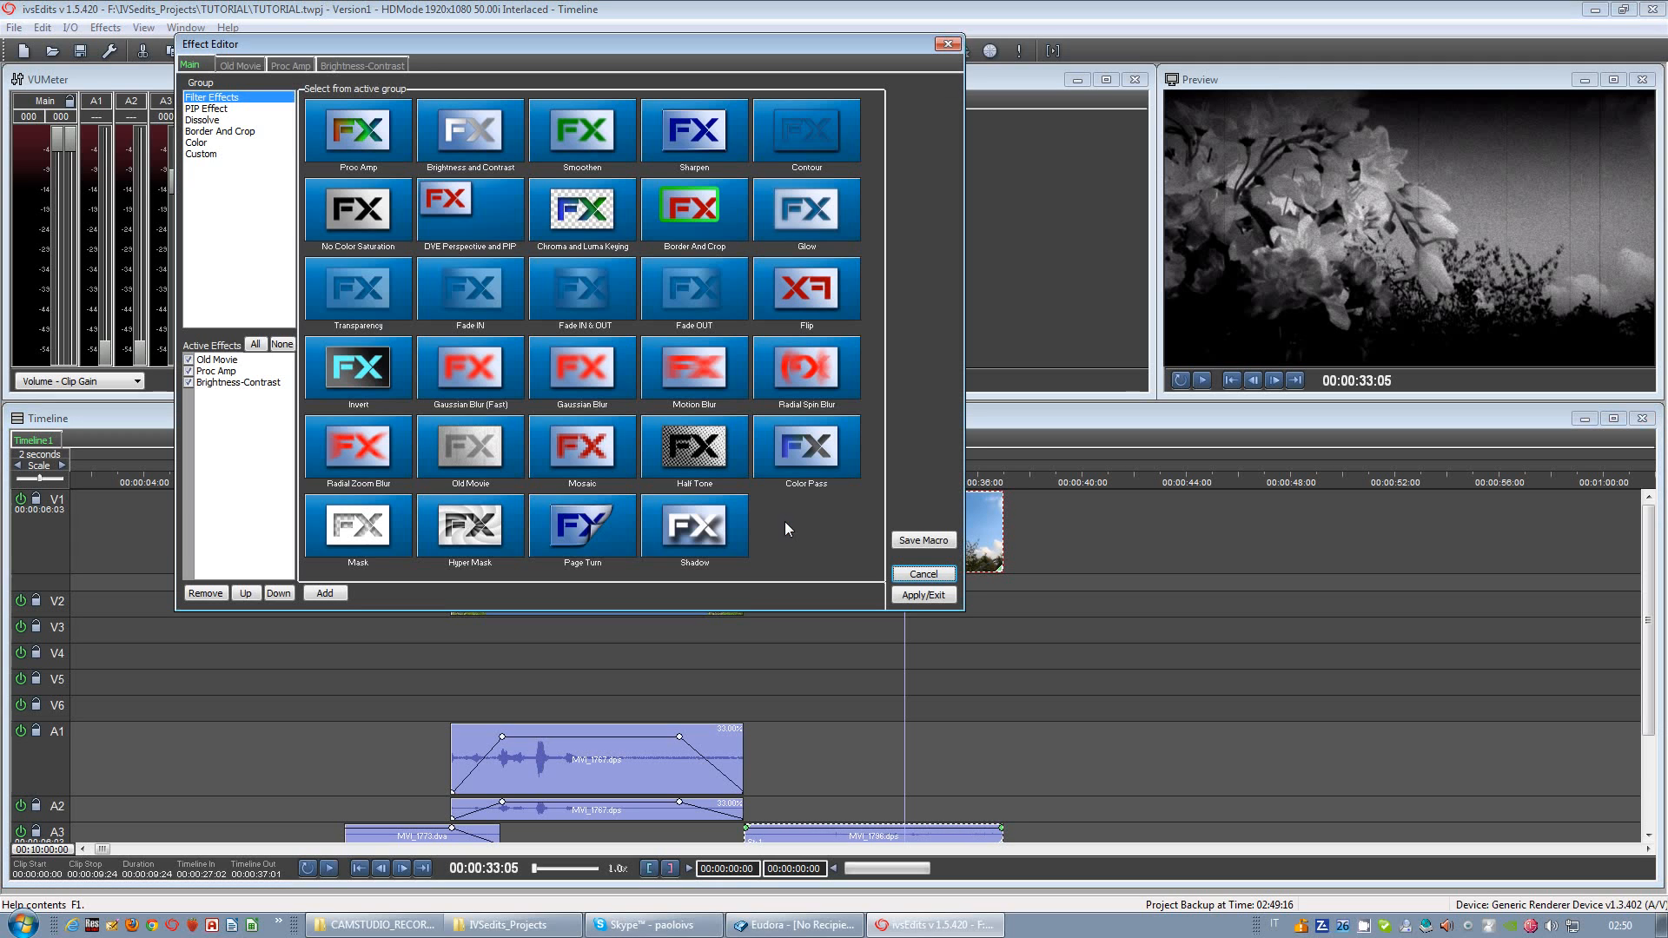
click(219, 360)
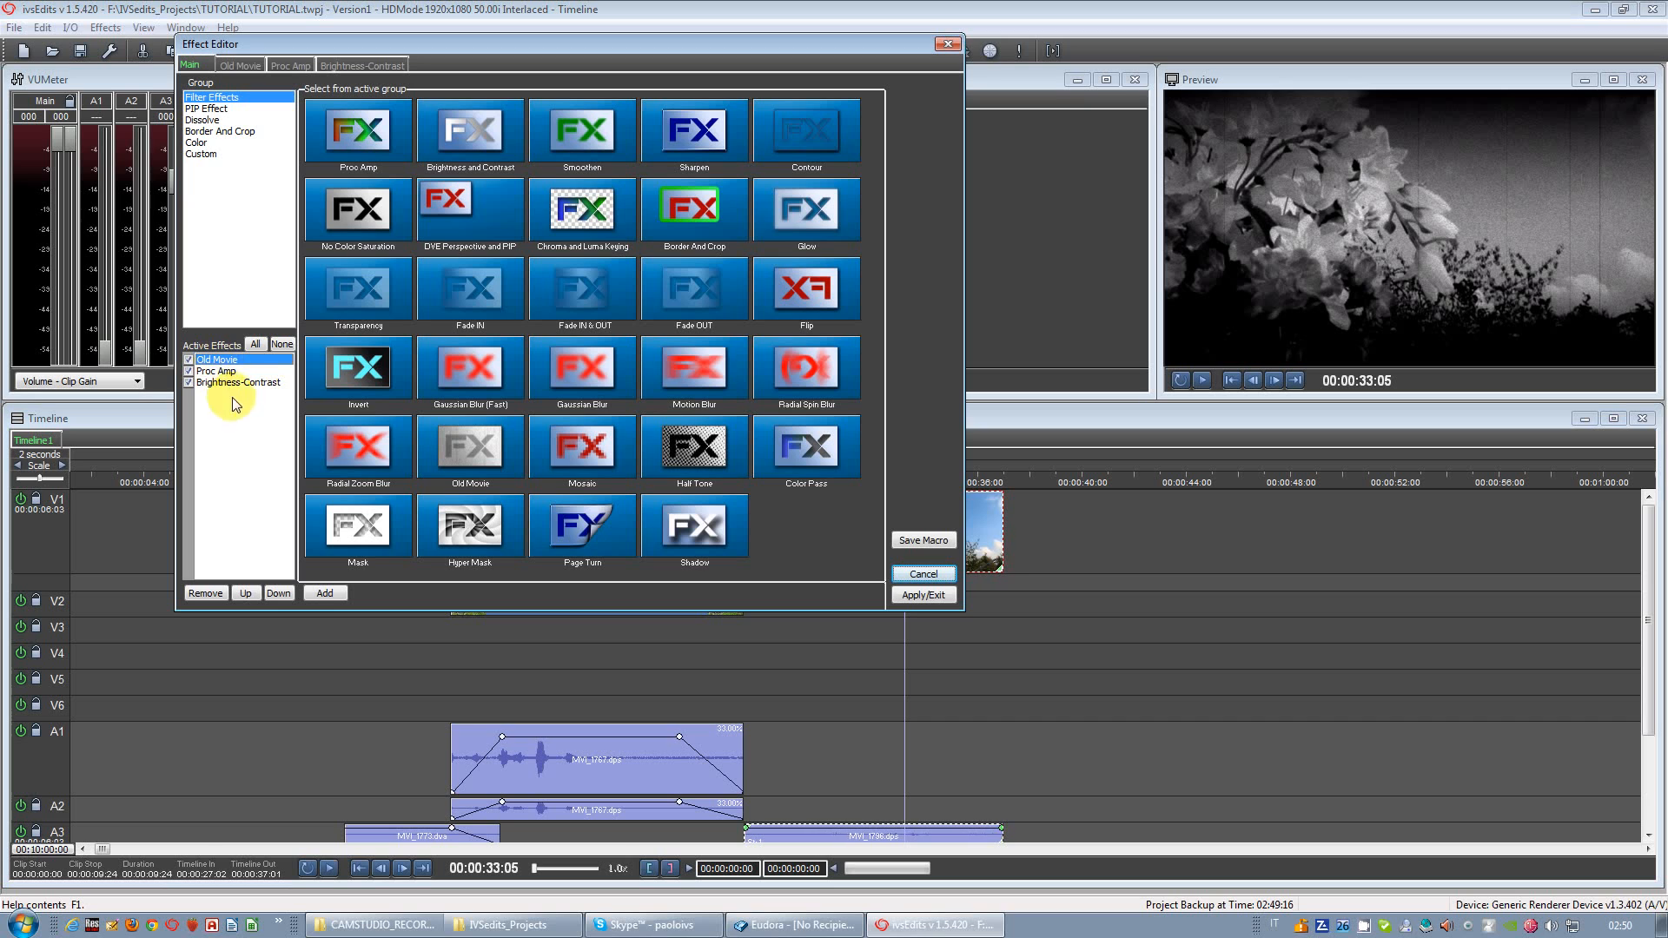
click(222, 594)
click(926, 596)
Step: Play the MVI_1796 clip from 00:00:28:07 to check the playback buffer level with the reduced effects
drag(868, 638, 775, 642)
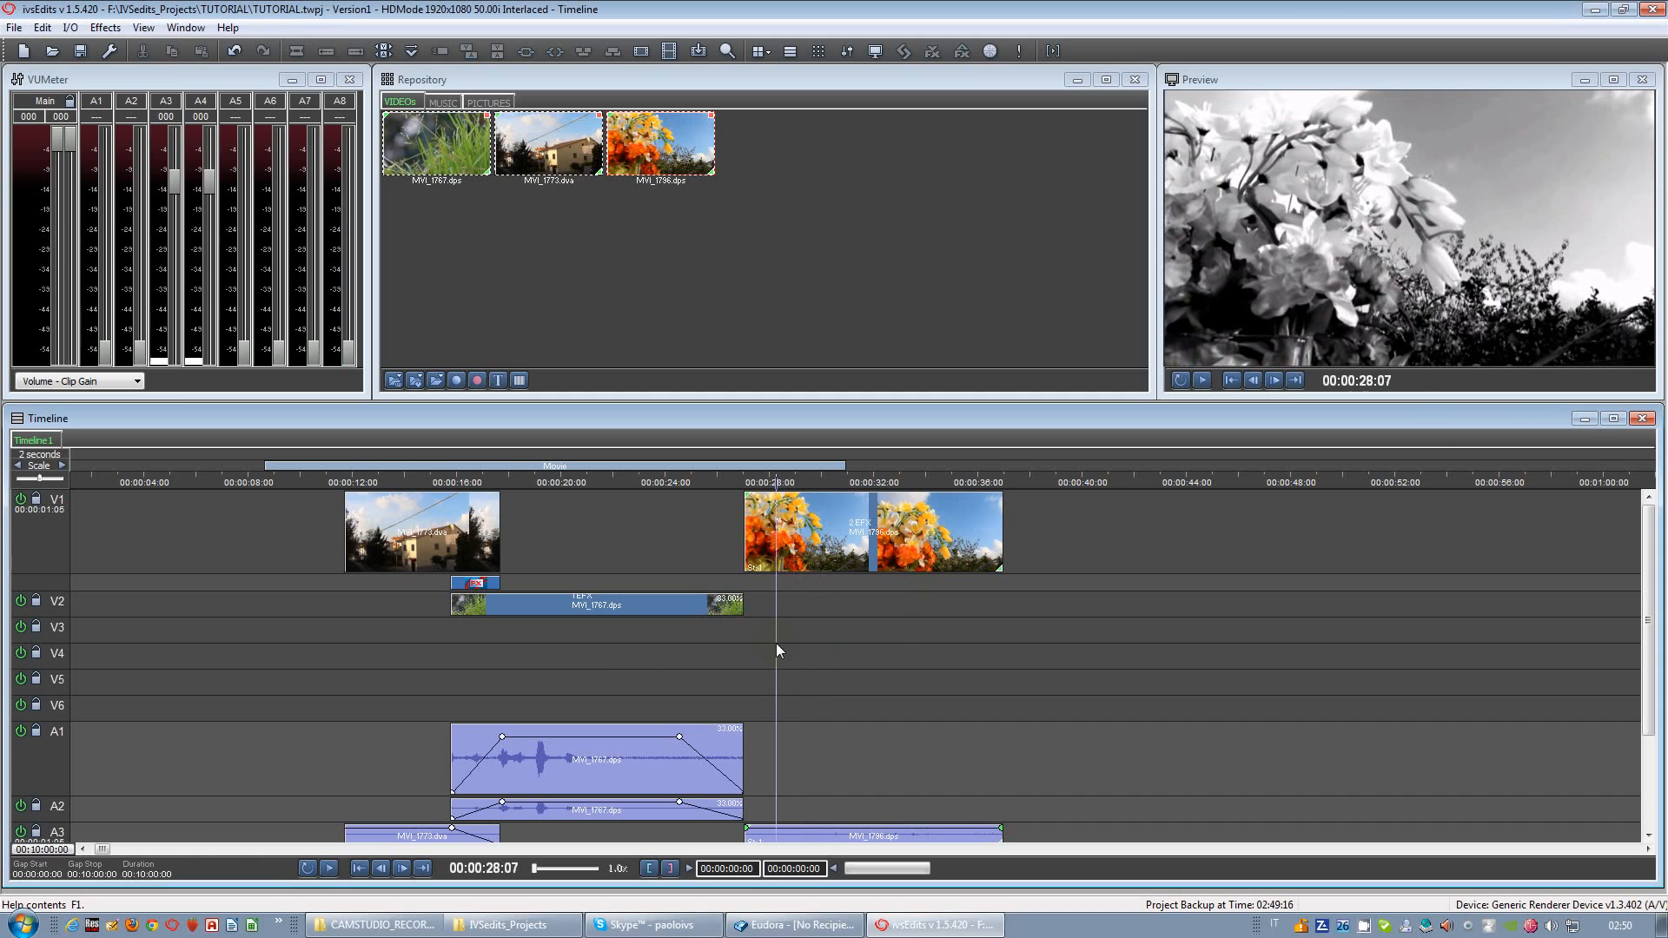
key(space)
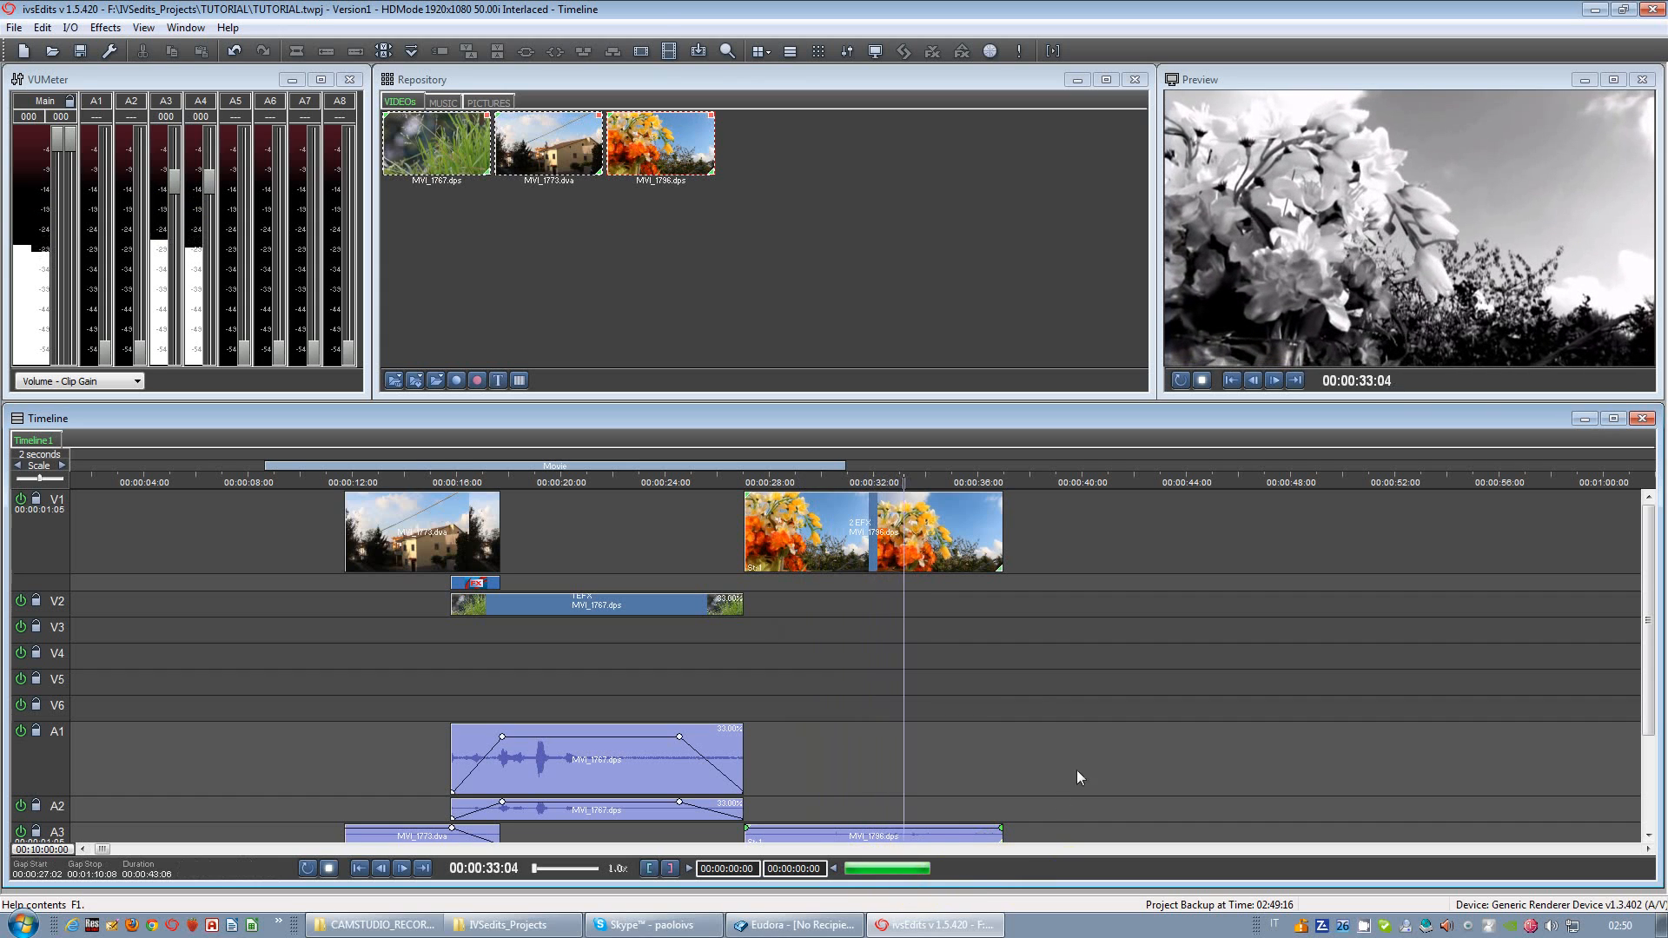
key(space)
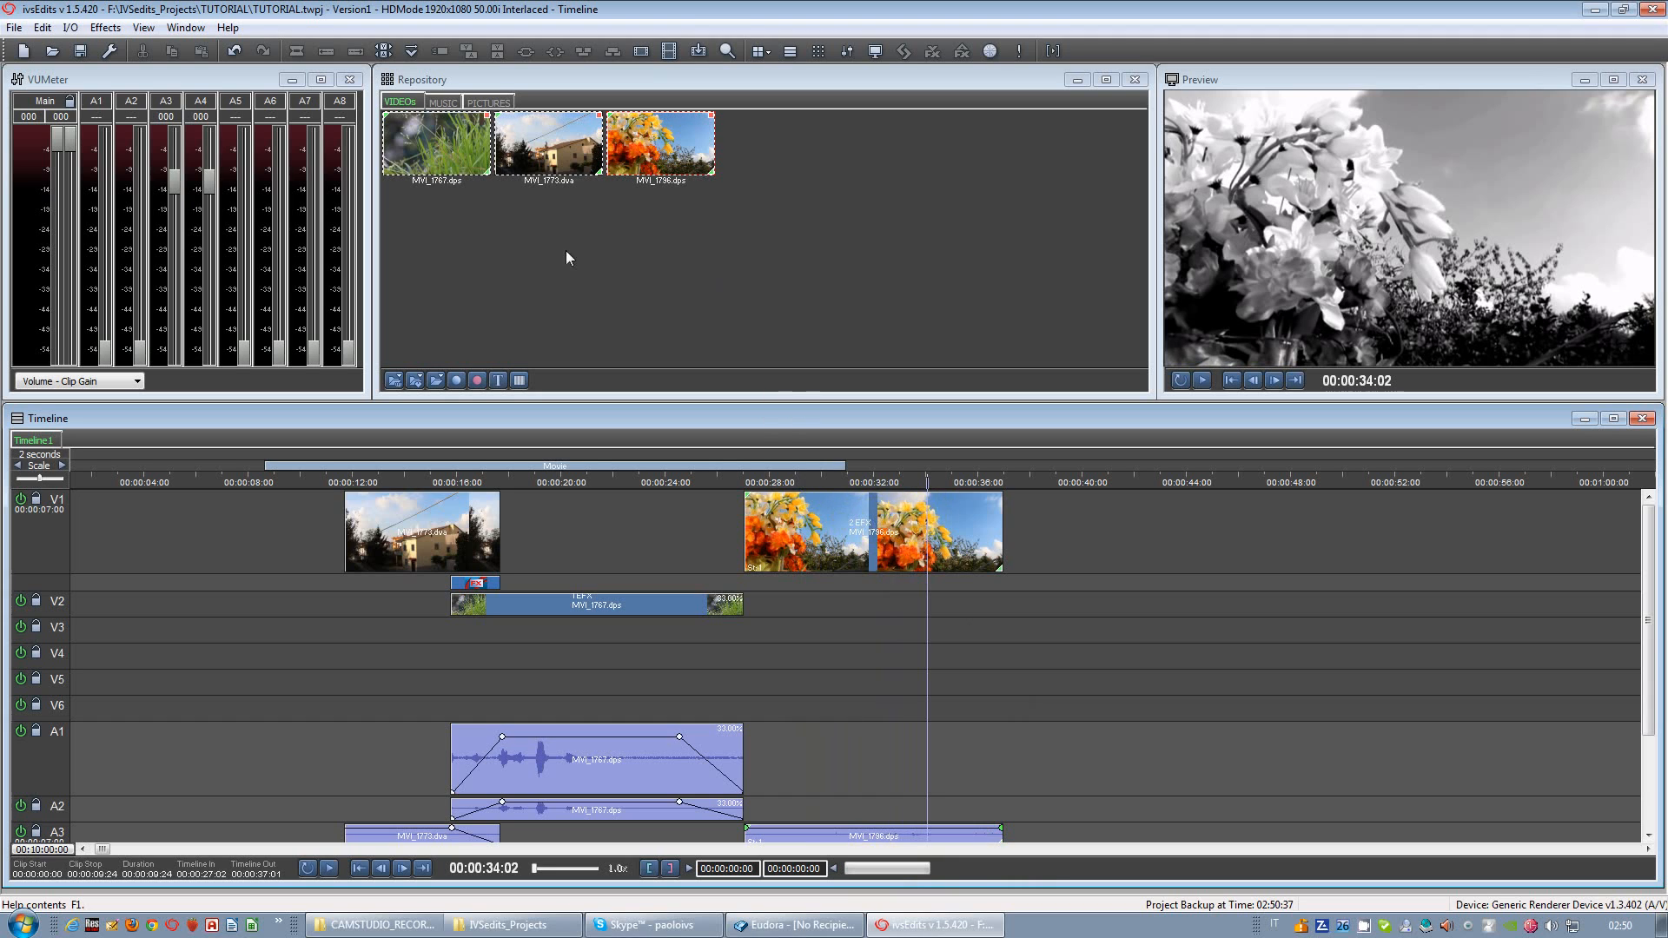
Step: Move the MVI_1796 clip on V1 to start at 00:00:24:02, overlapping the MVI_1767 clip, and preview the resulting transition
click(815, 471)
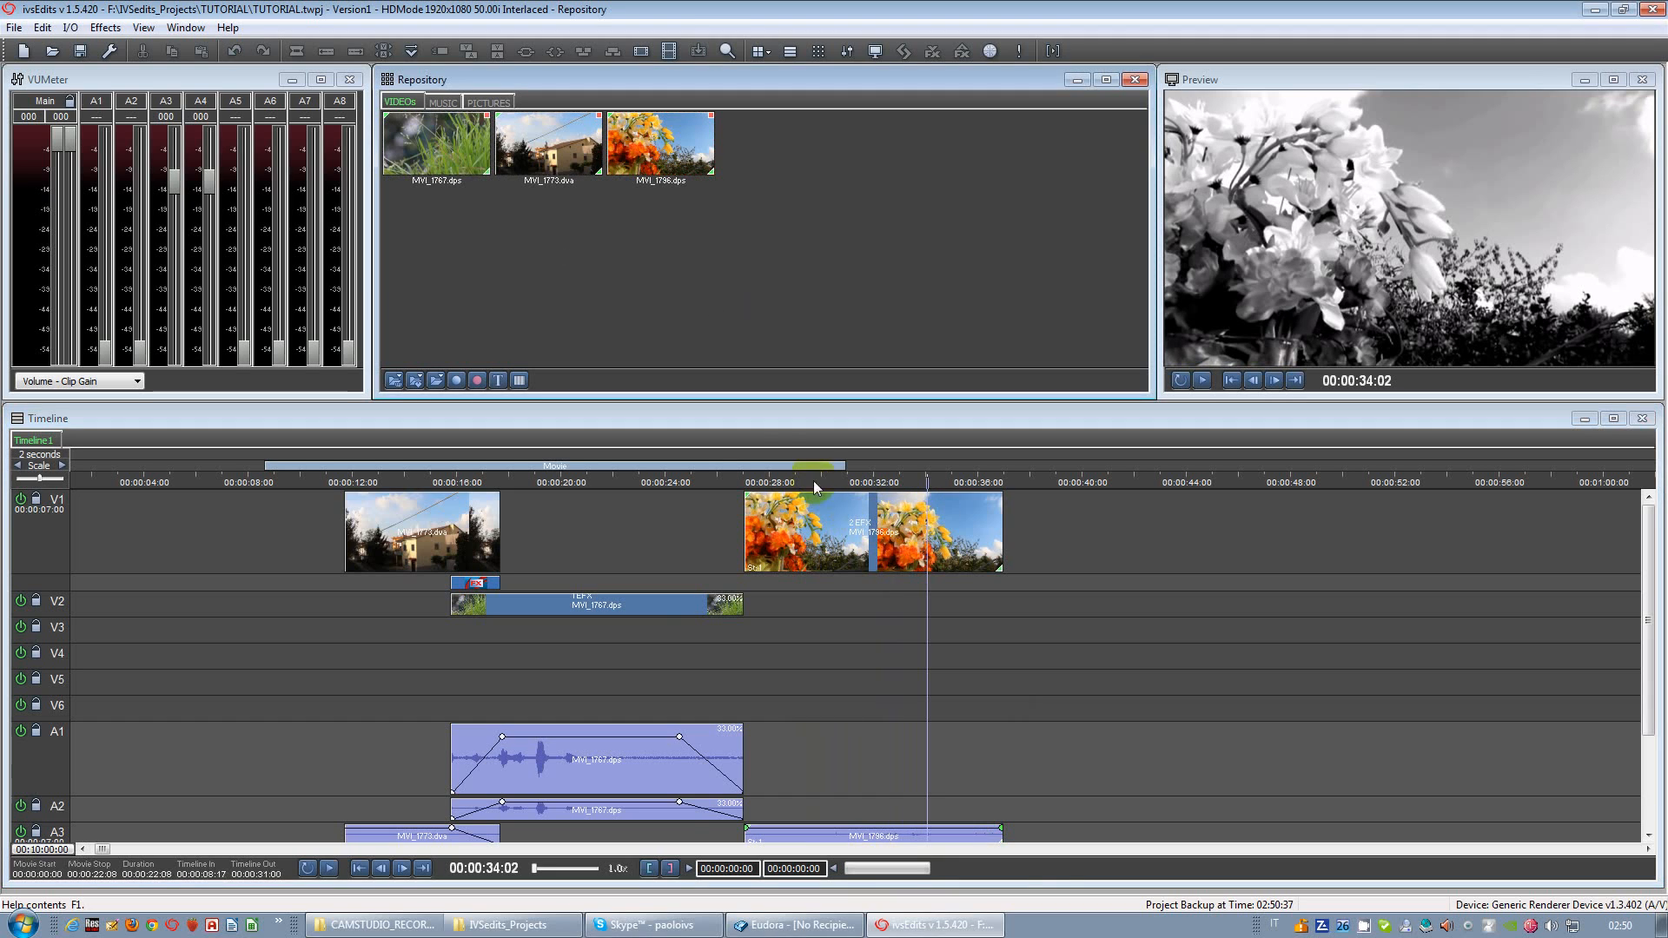
drag(821, 539, 744, 531)
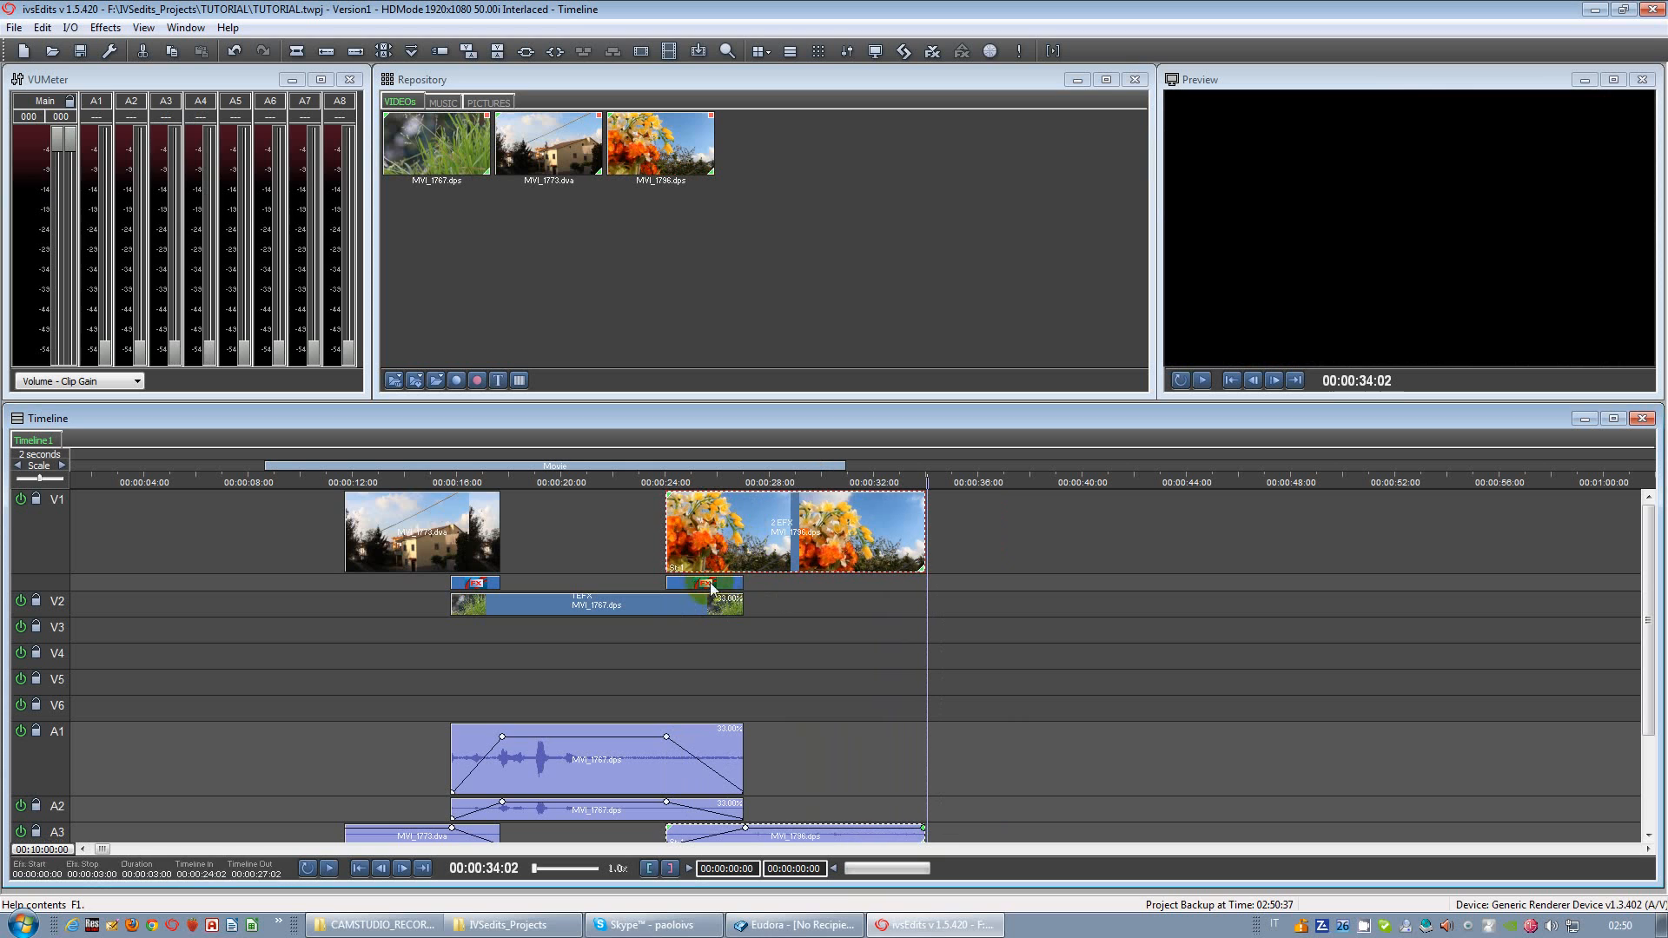
click(702, 648)
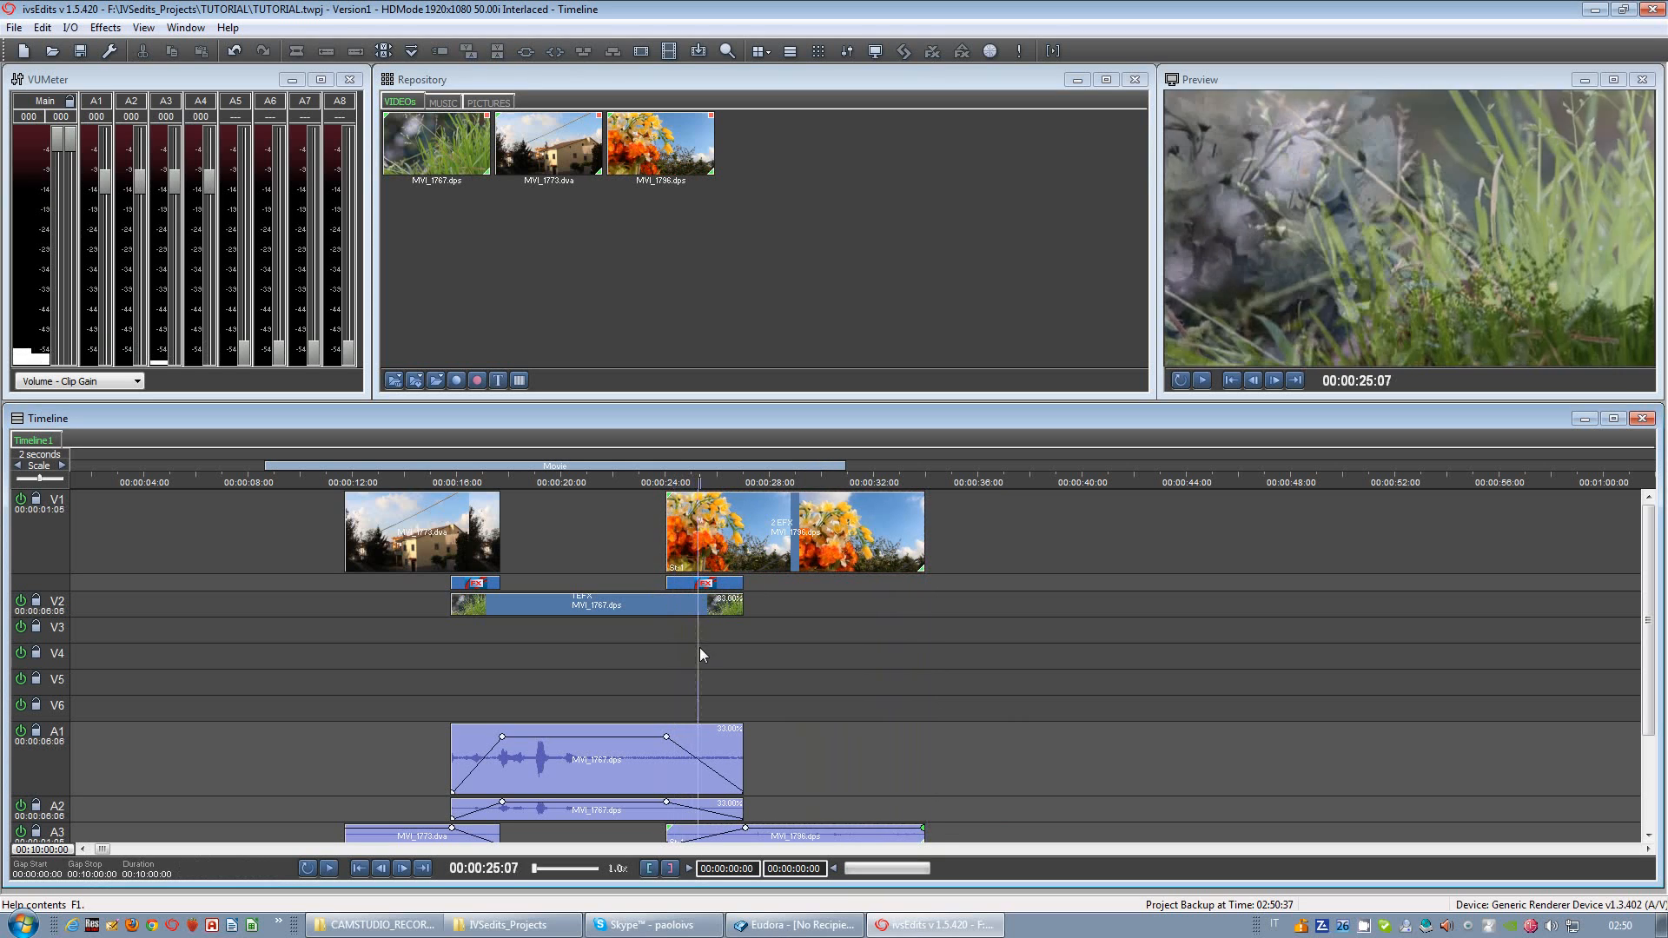
drag(716, 653, 858, 653)
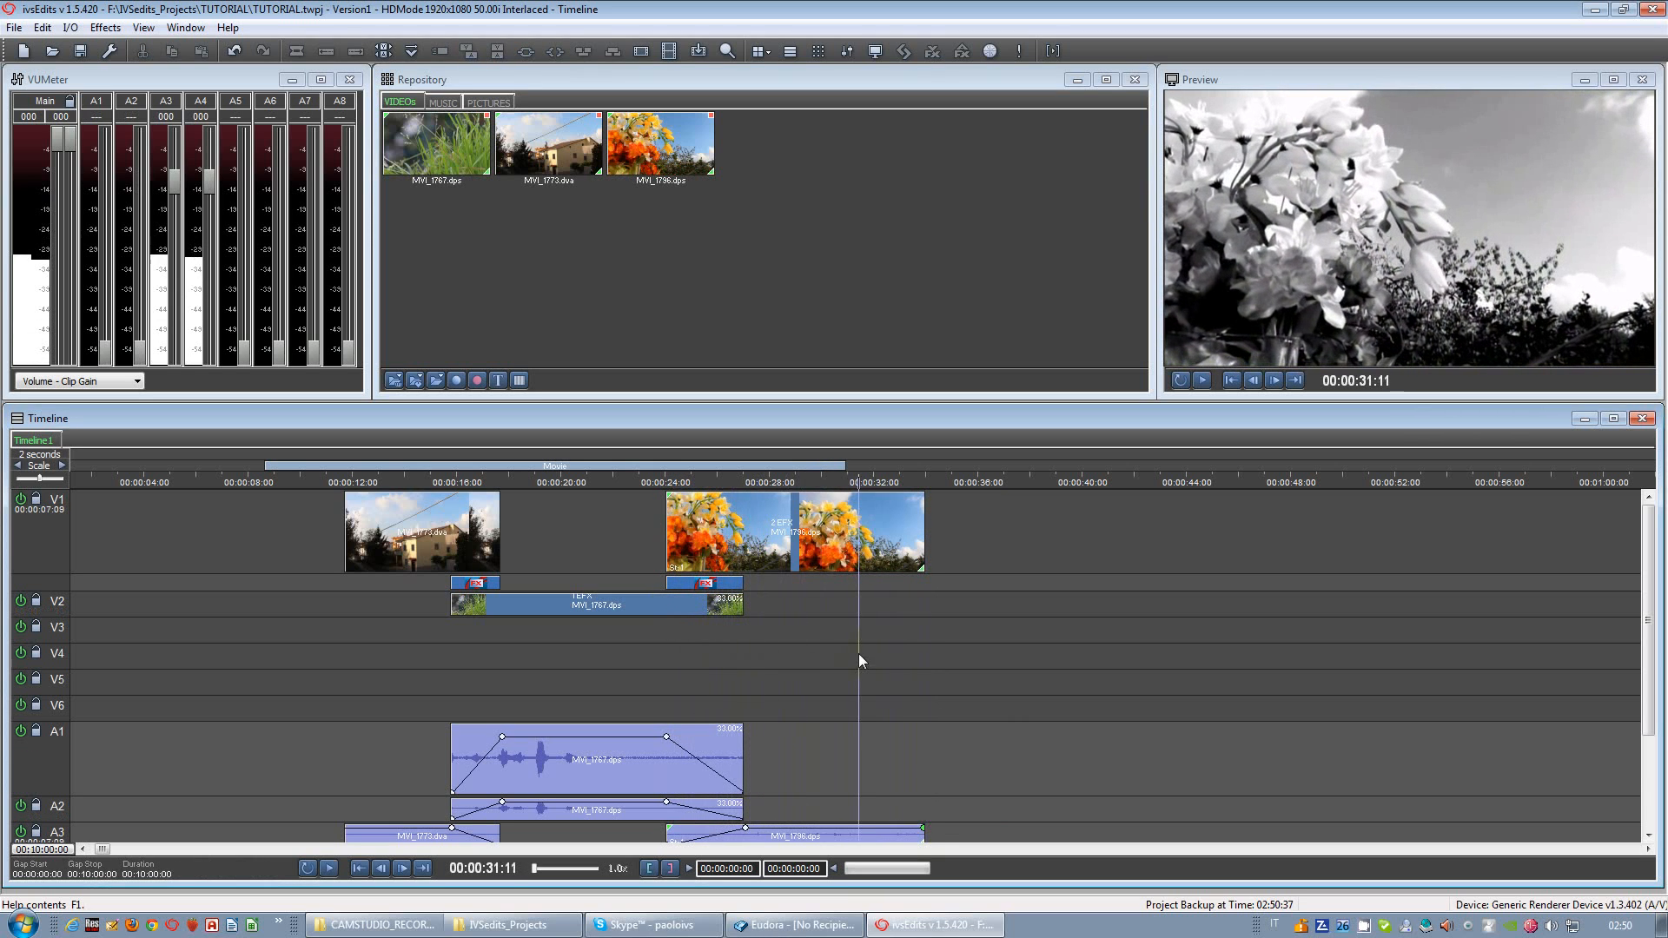
Step: Copy the effects of the MVI_1796 clip on V1 onto the MVI_1767 clip on V2
click(677, 599)
click(756, 567)
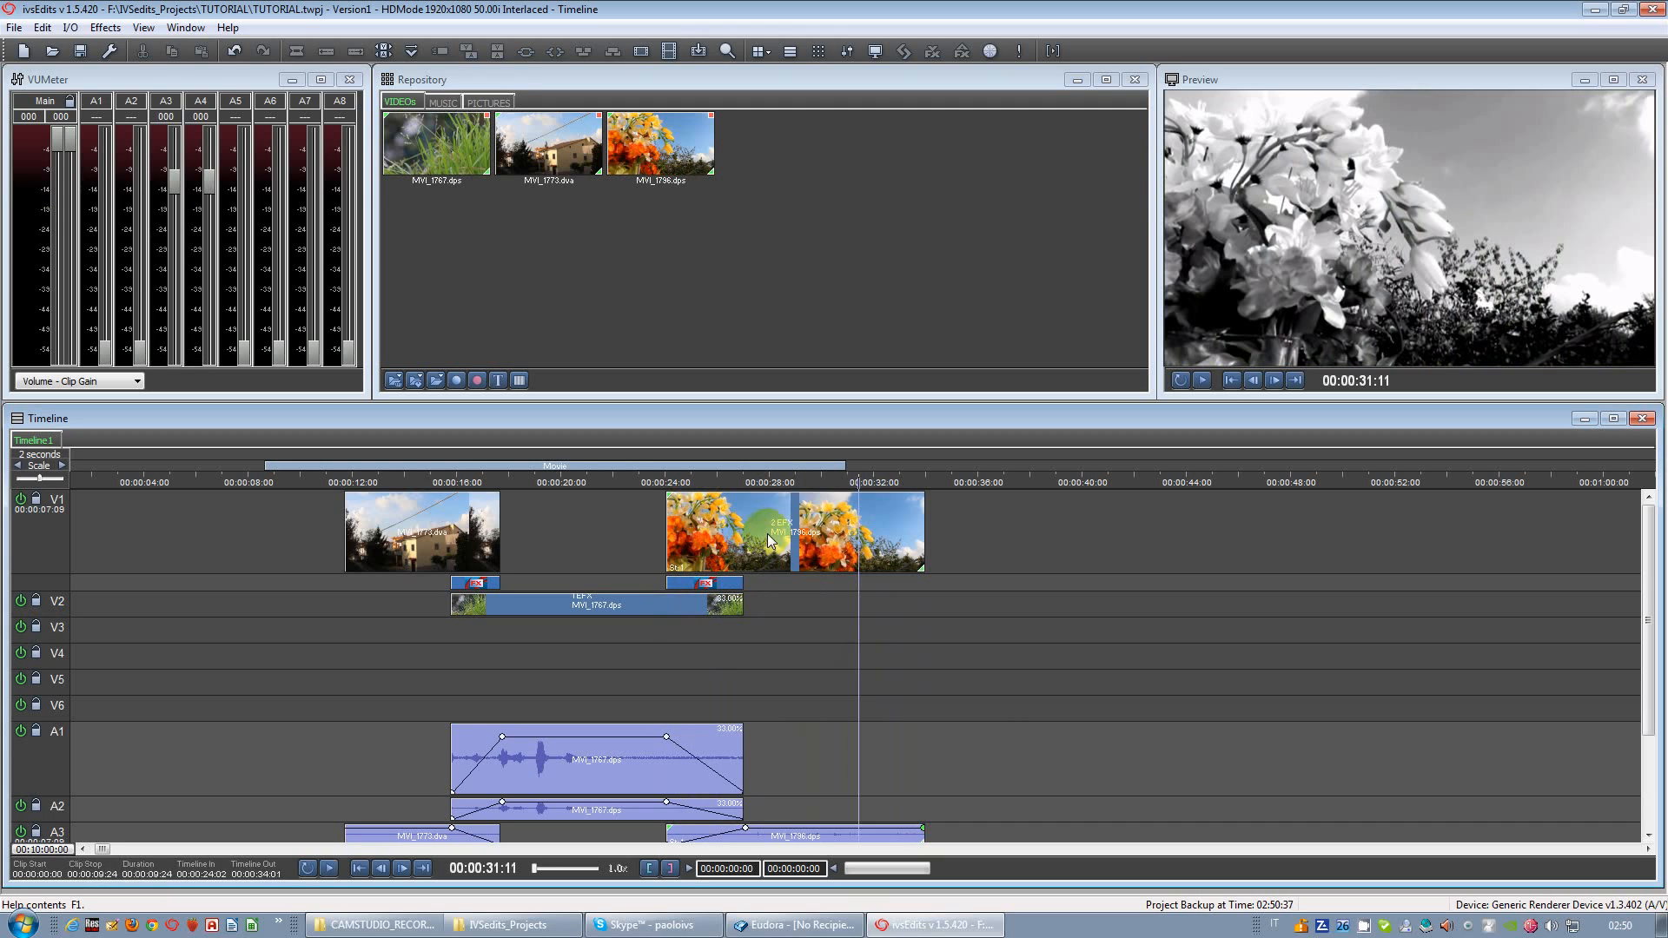
click(737, 519)
click(576, 603)
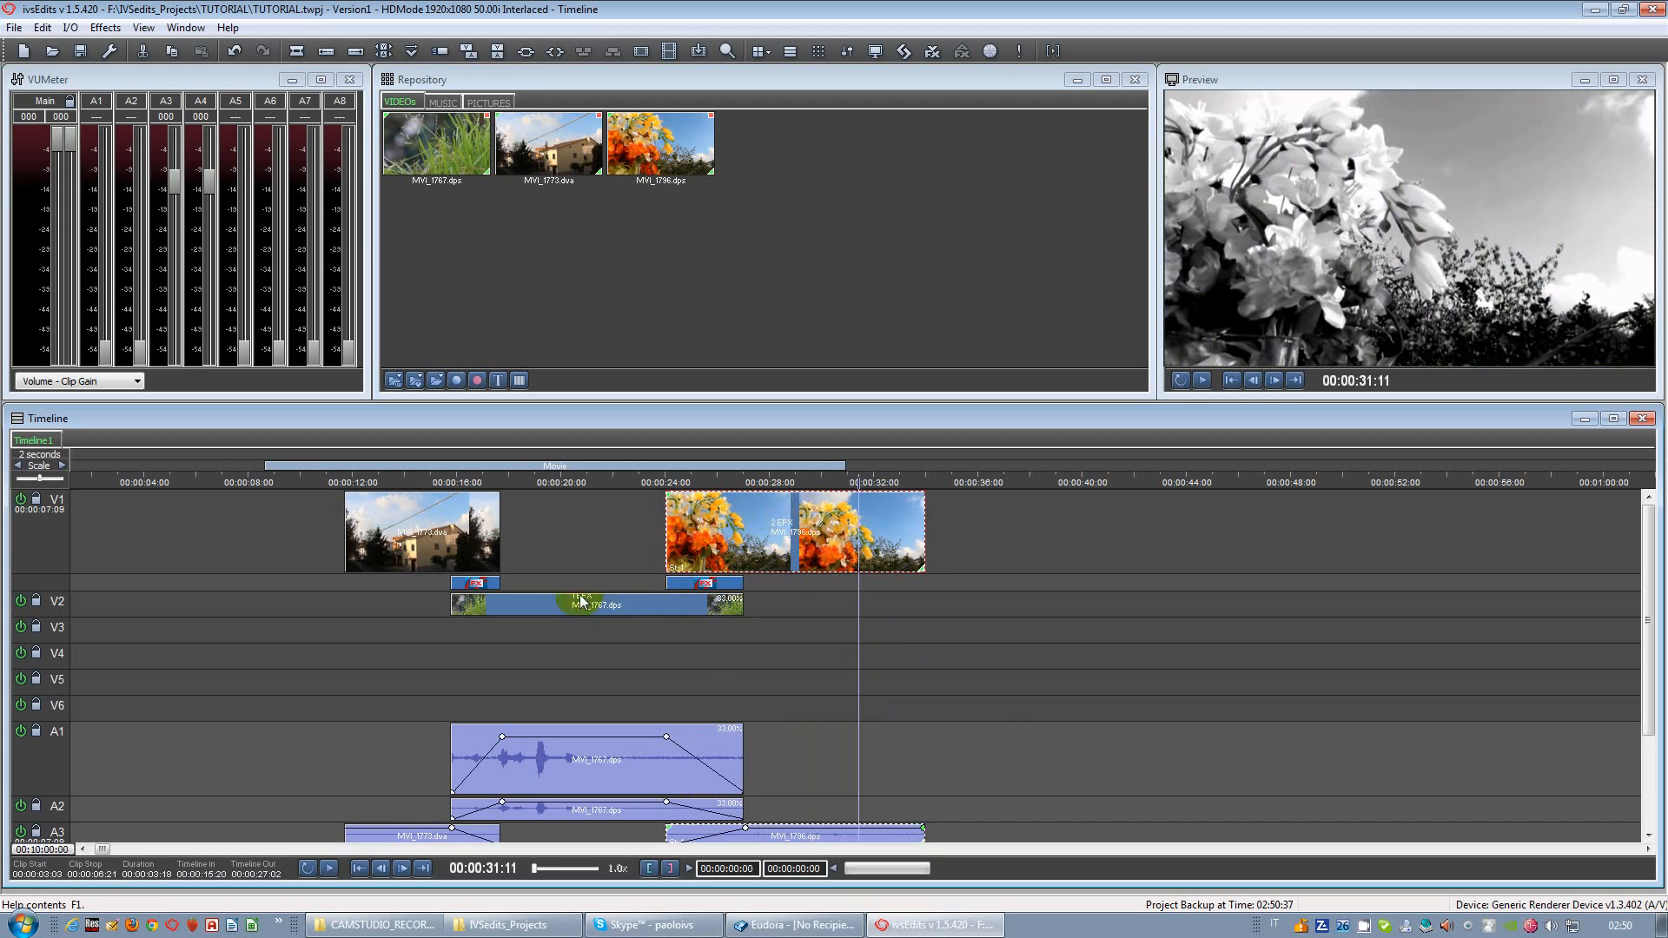
click(731, 540)
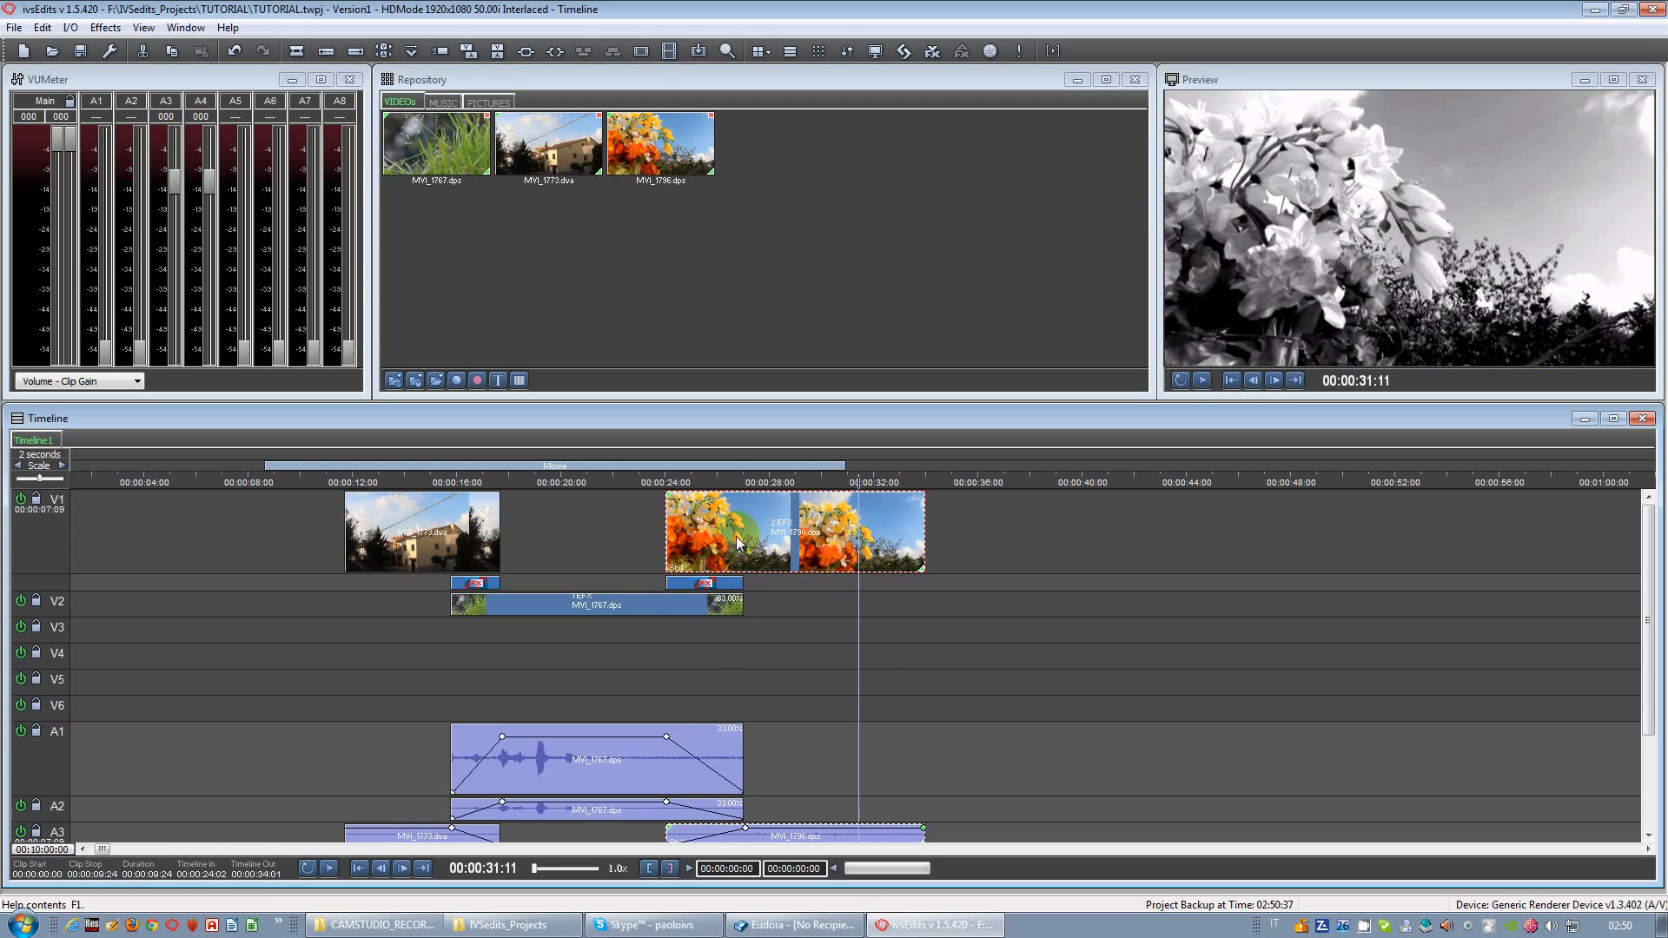
click(763, 530)
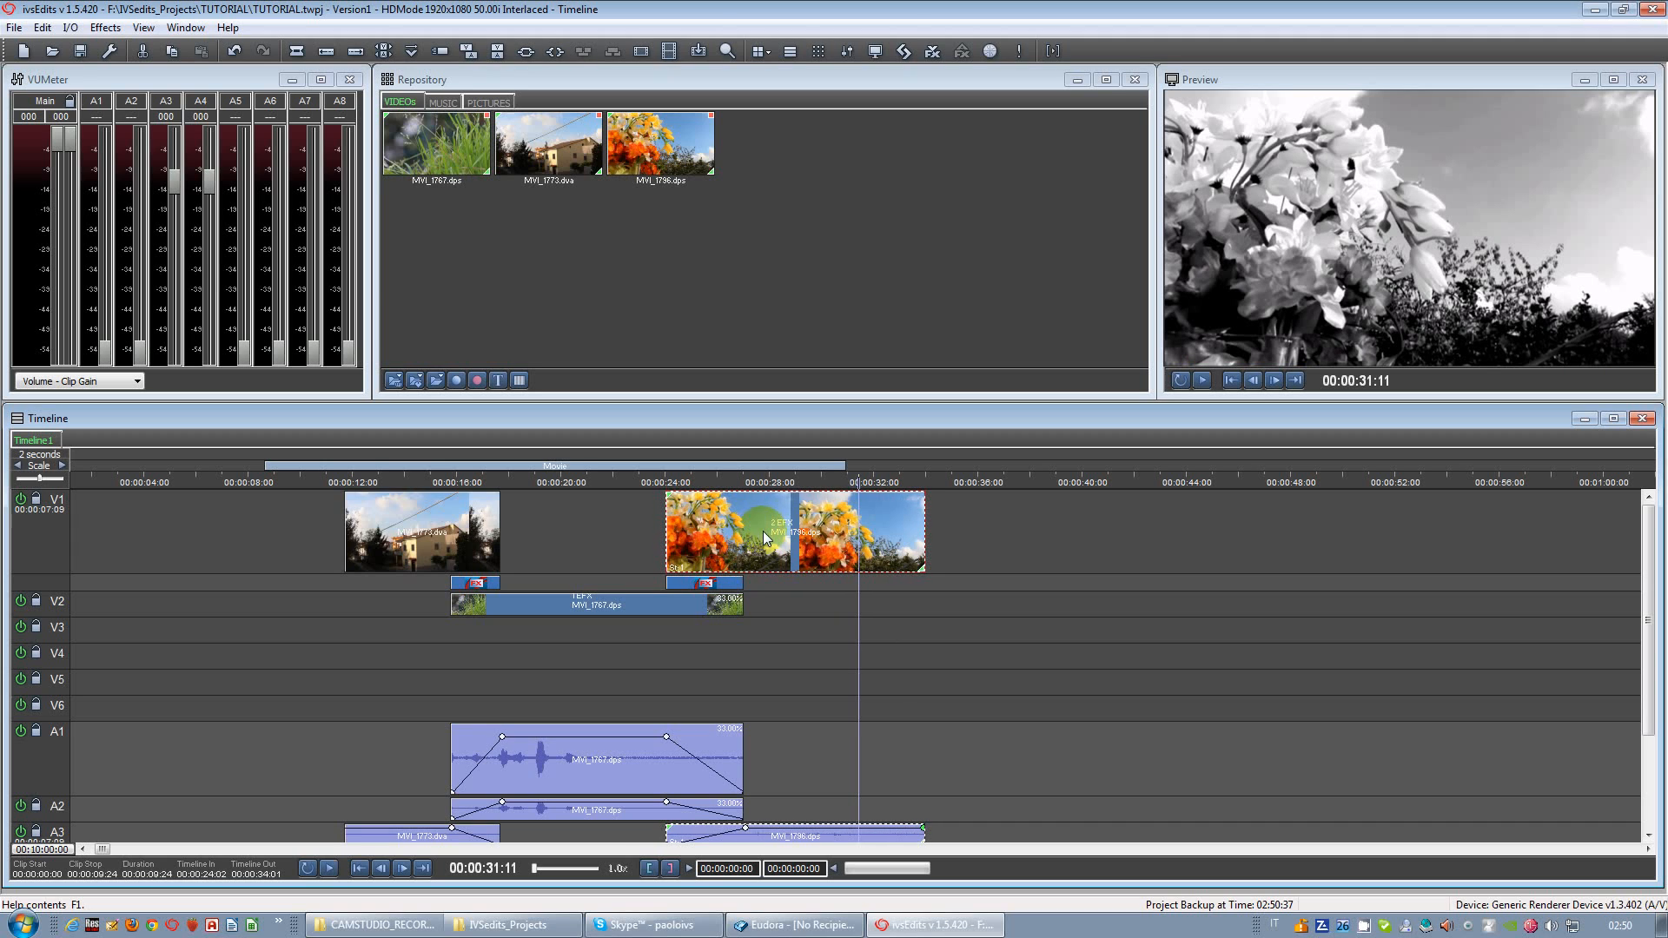
click(687, 606)
Step: Play from the MVI_1767 clip through the transition into MVI_1796 to check the playback buffer level
drag(587, 652, 645, 652)
key(space)
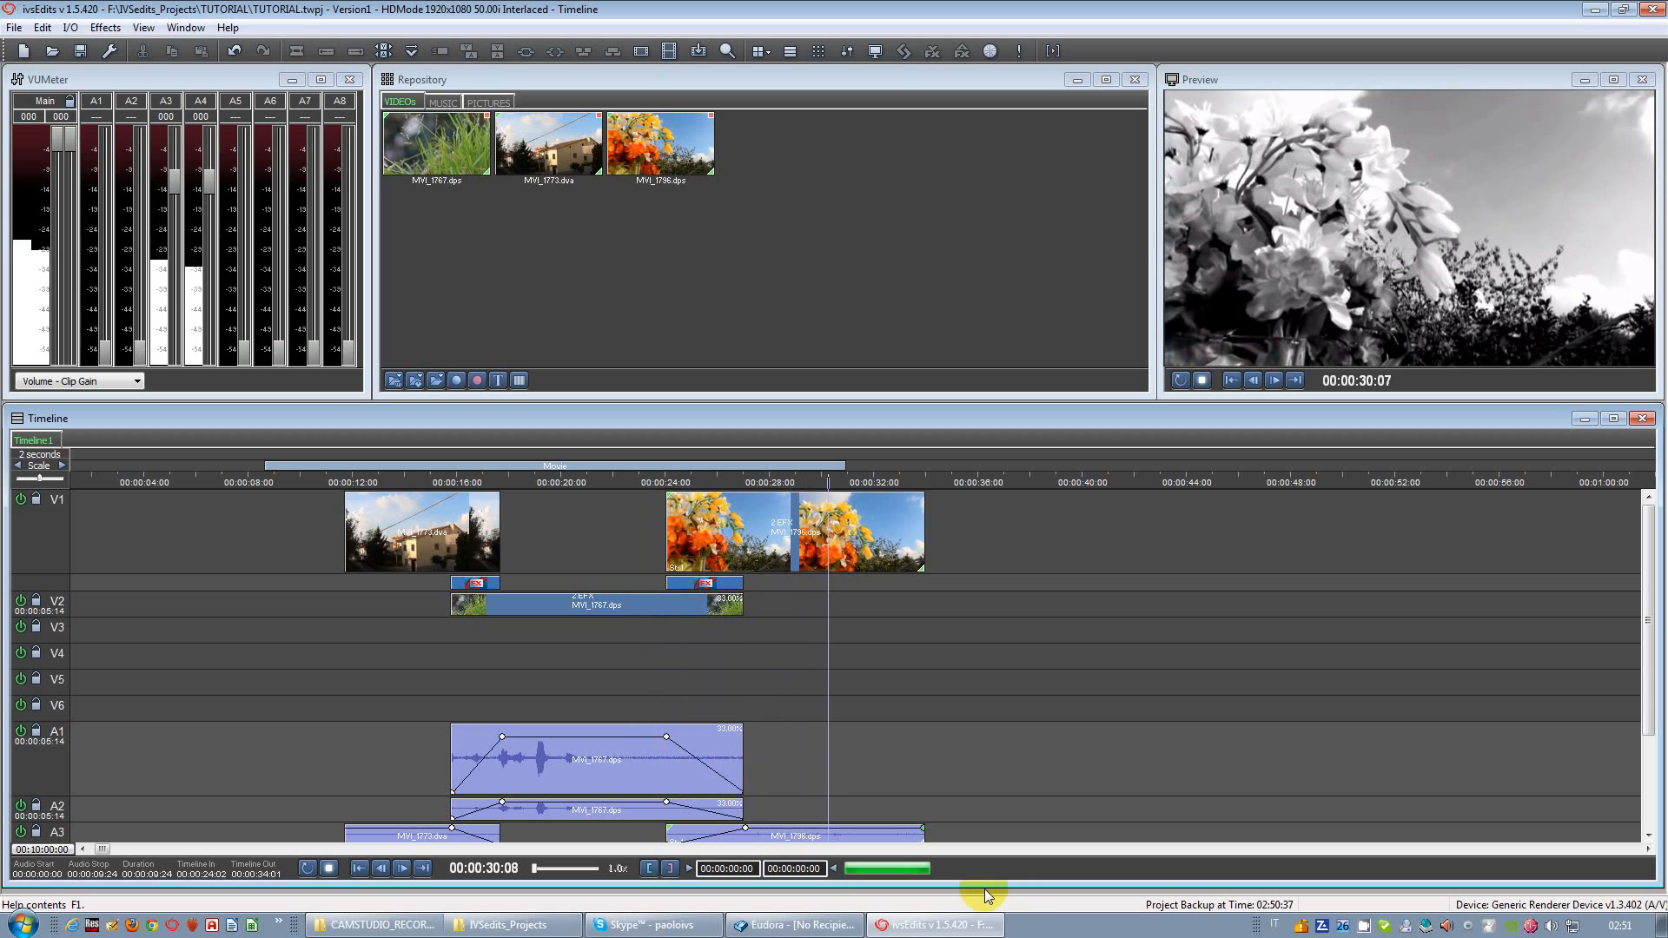
key(space)
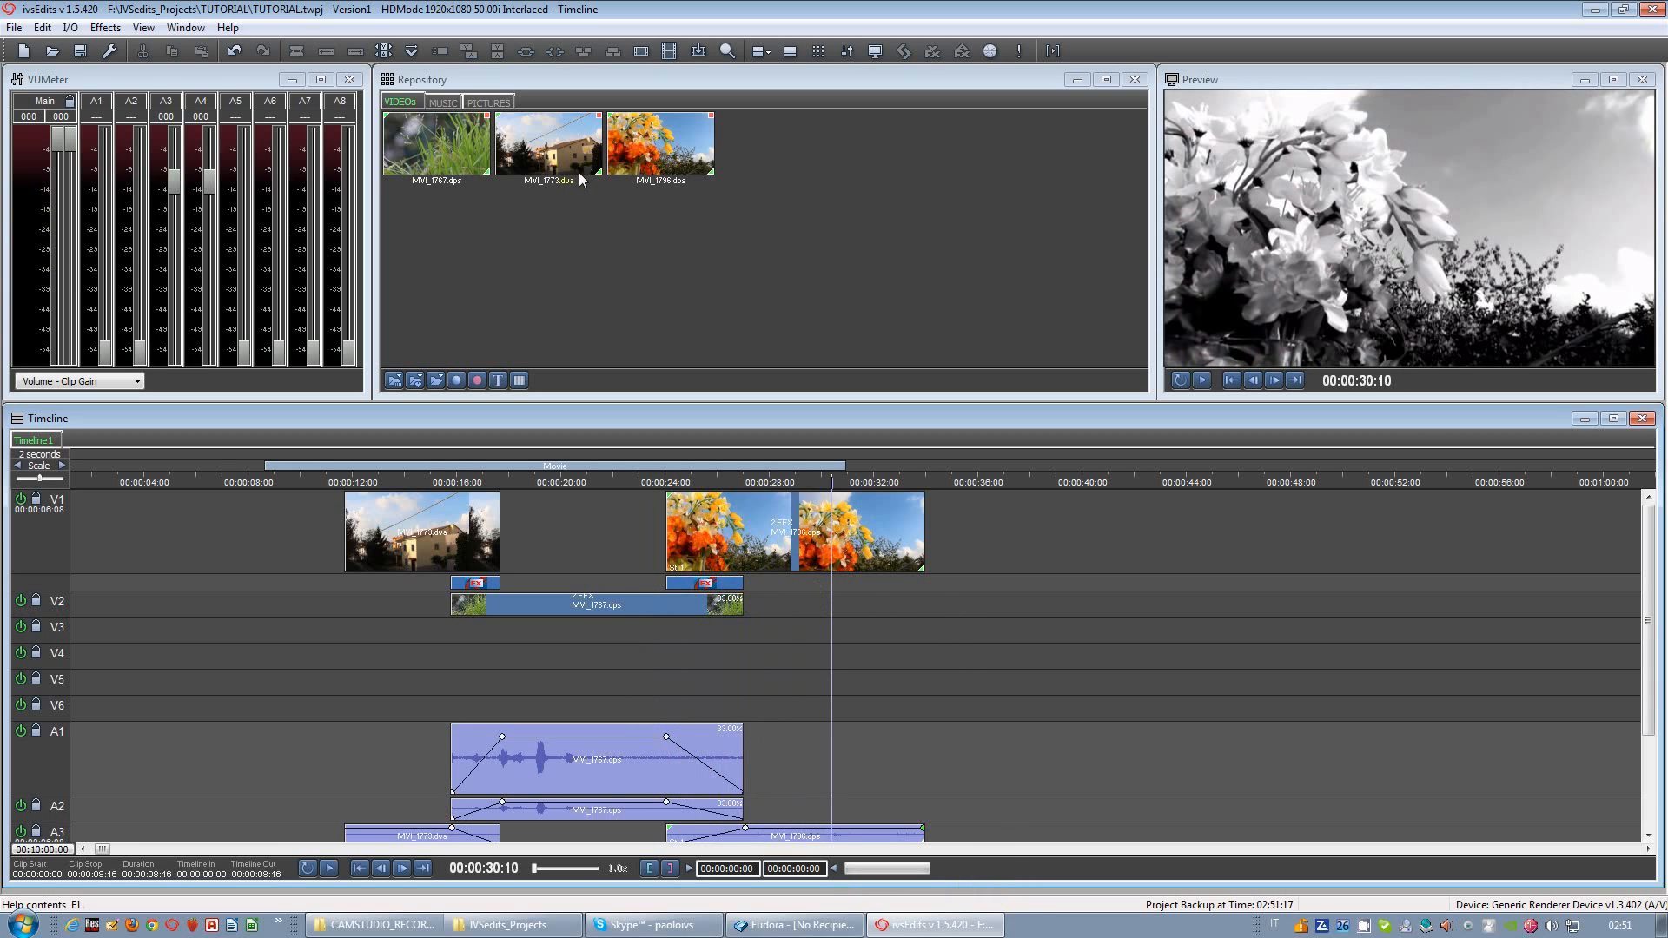
Step: Place the MVI_1773 clip on V3 at 00:00:21:05 and add DVE Perspective and PIP with size 25.15 and position X 41.00
click(727, 51)
drag(556, 137, 591, 626)
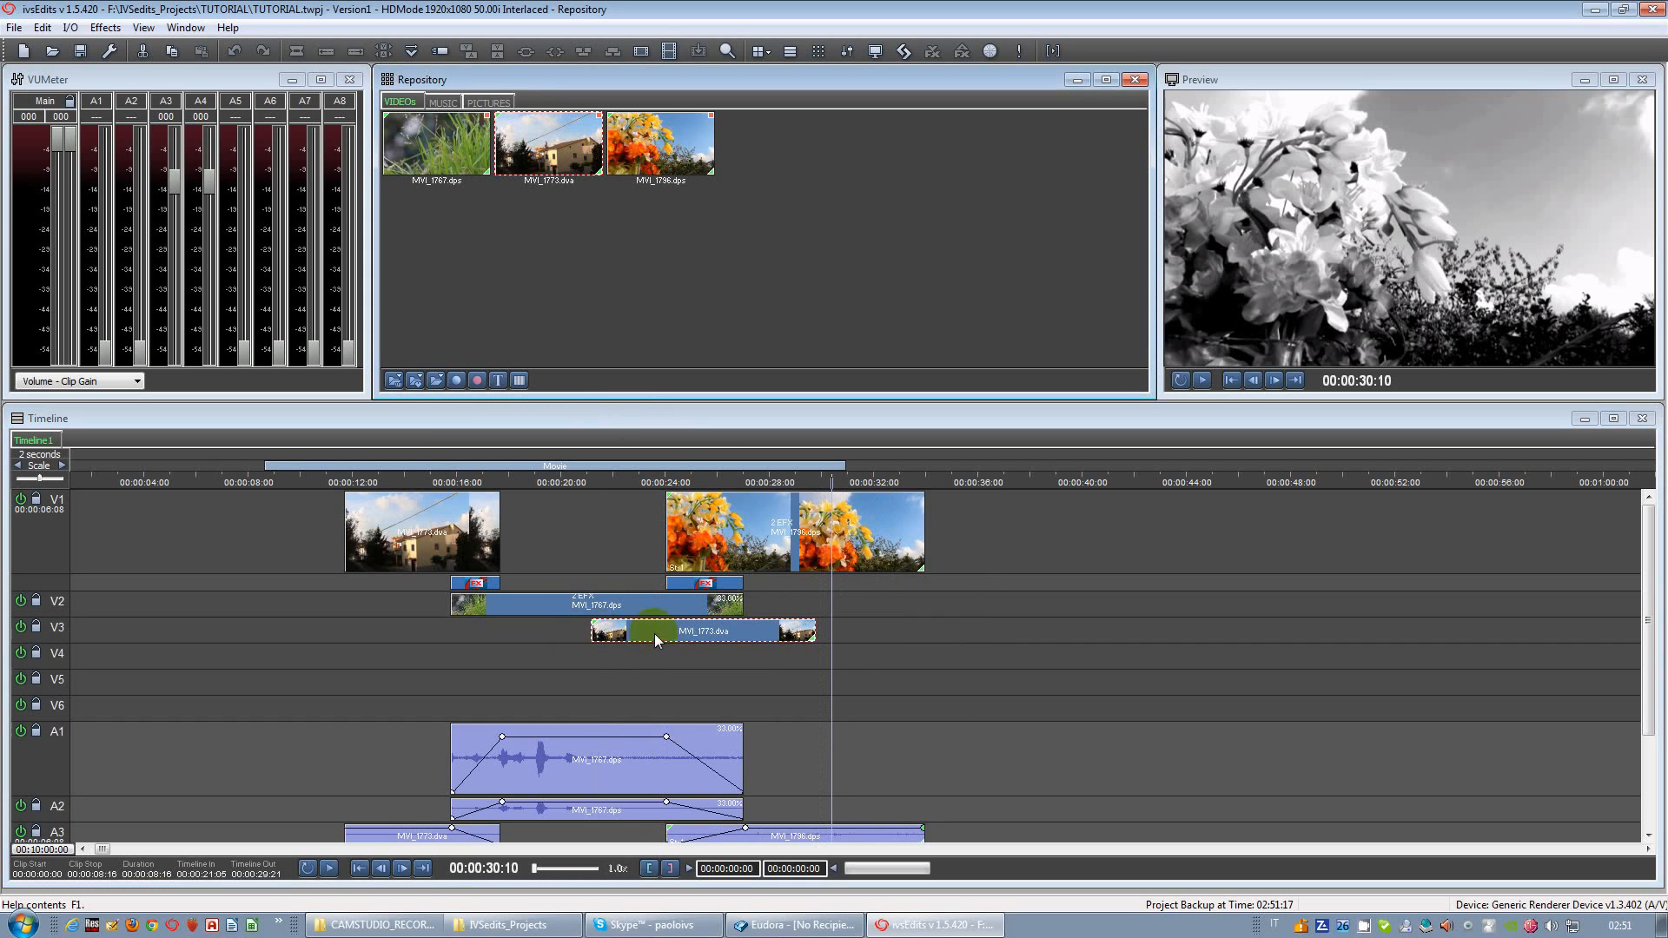
double_click(667, 629)
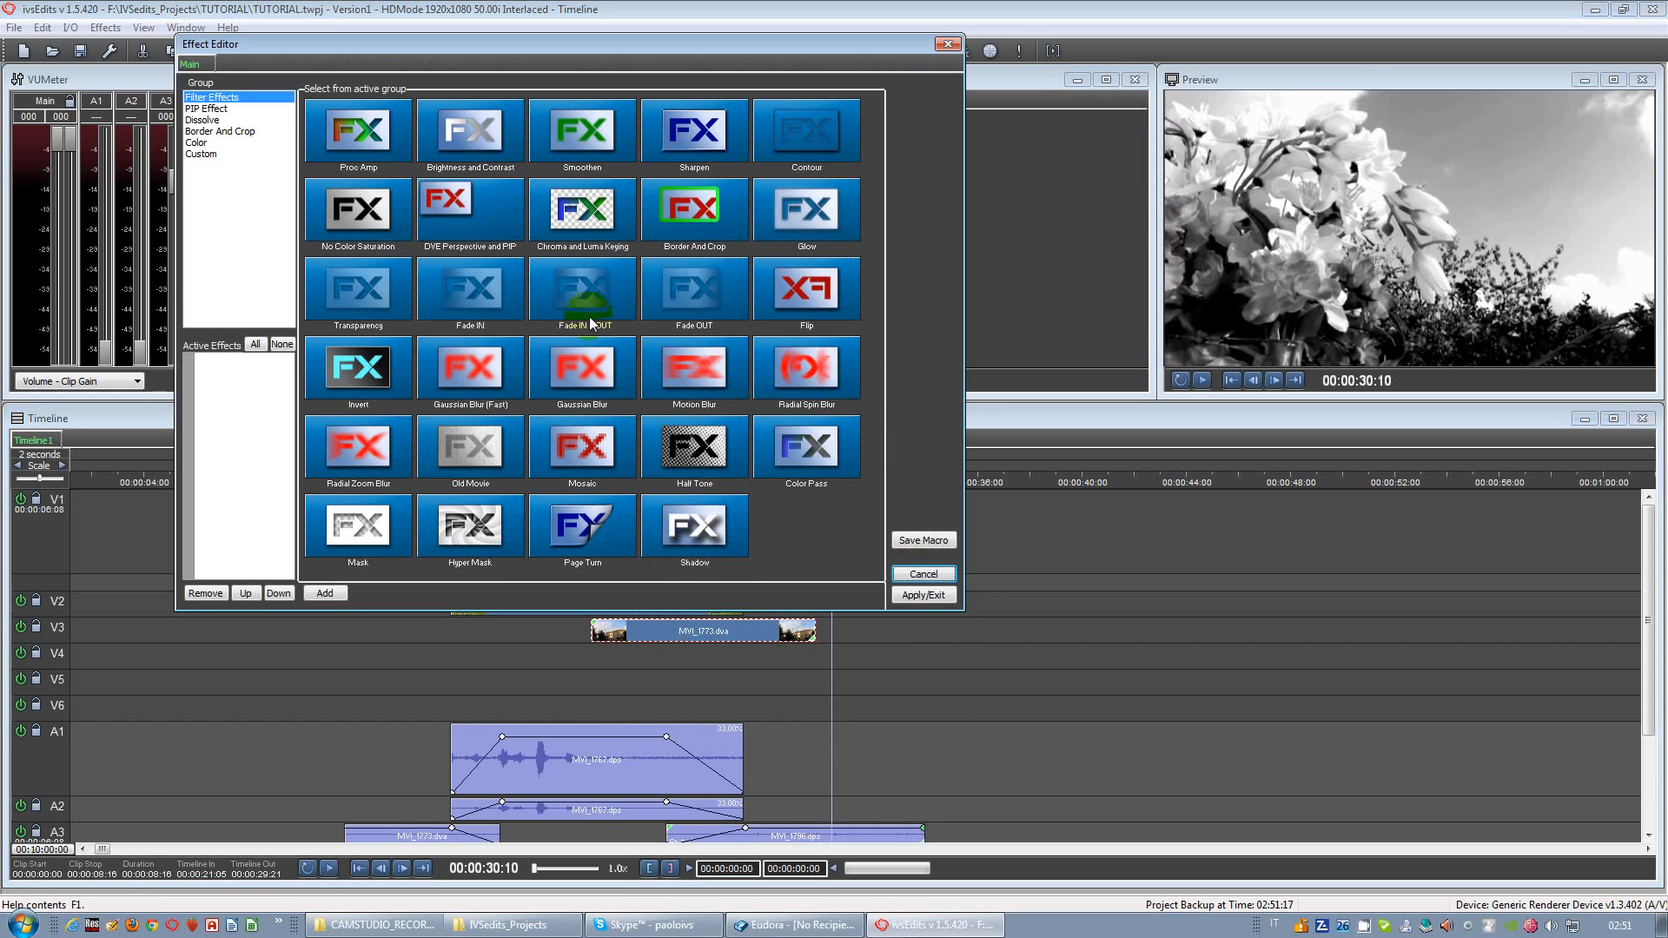
double_click(493, 222)
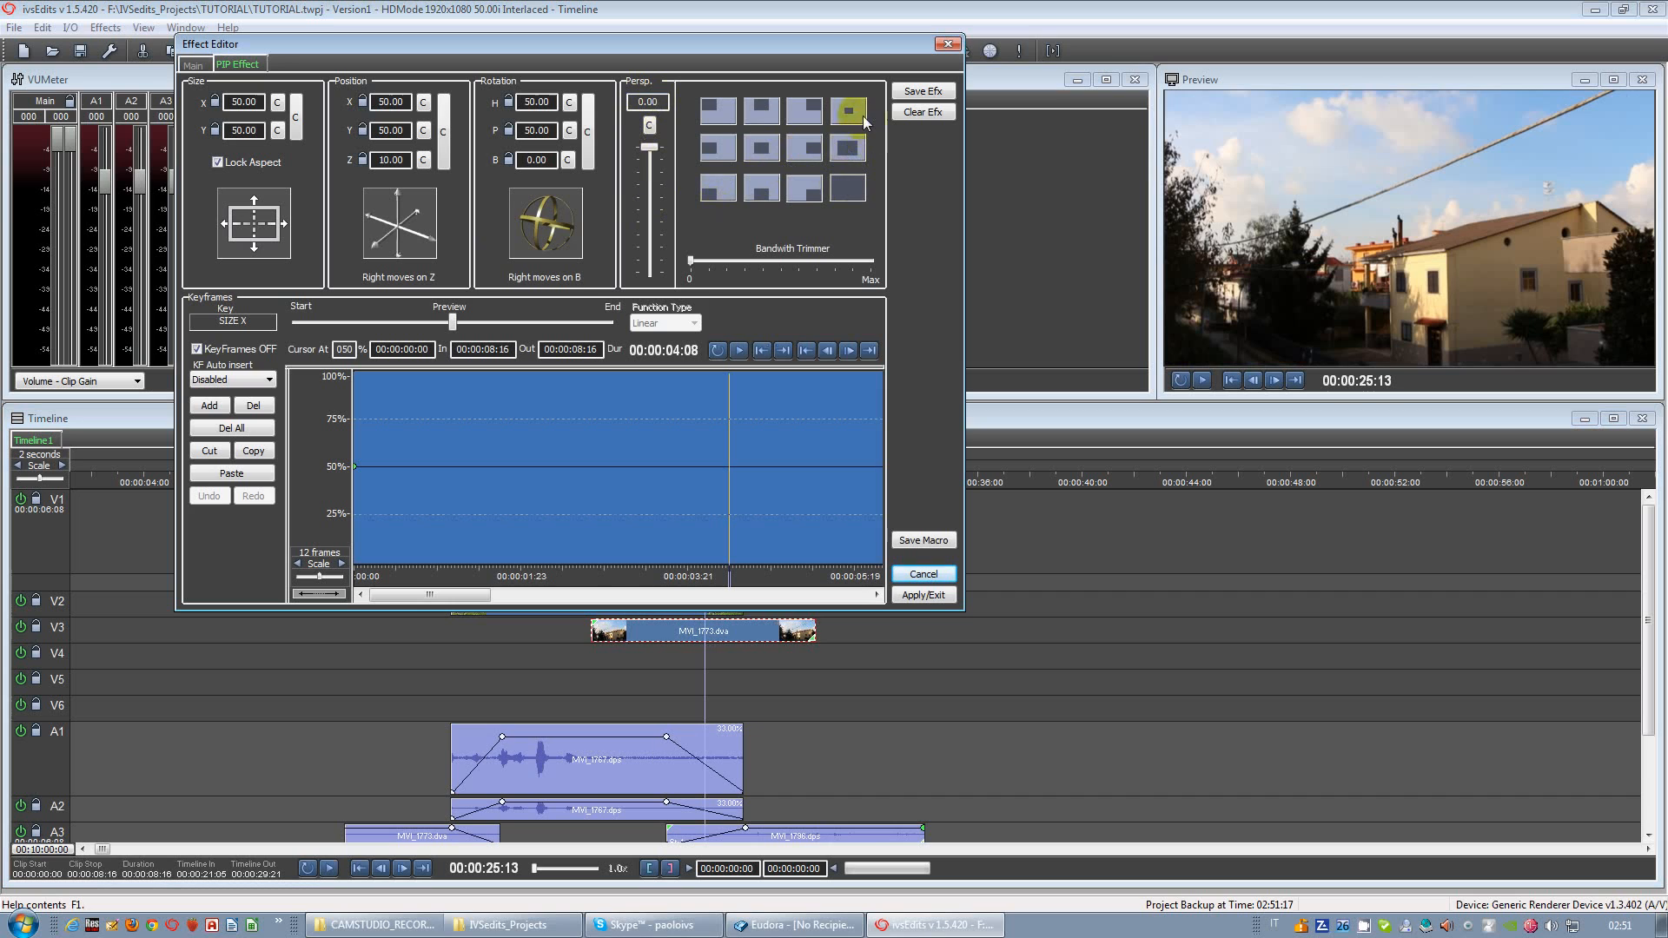
click(715, 149)
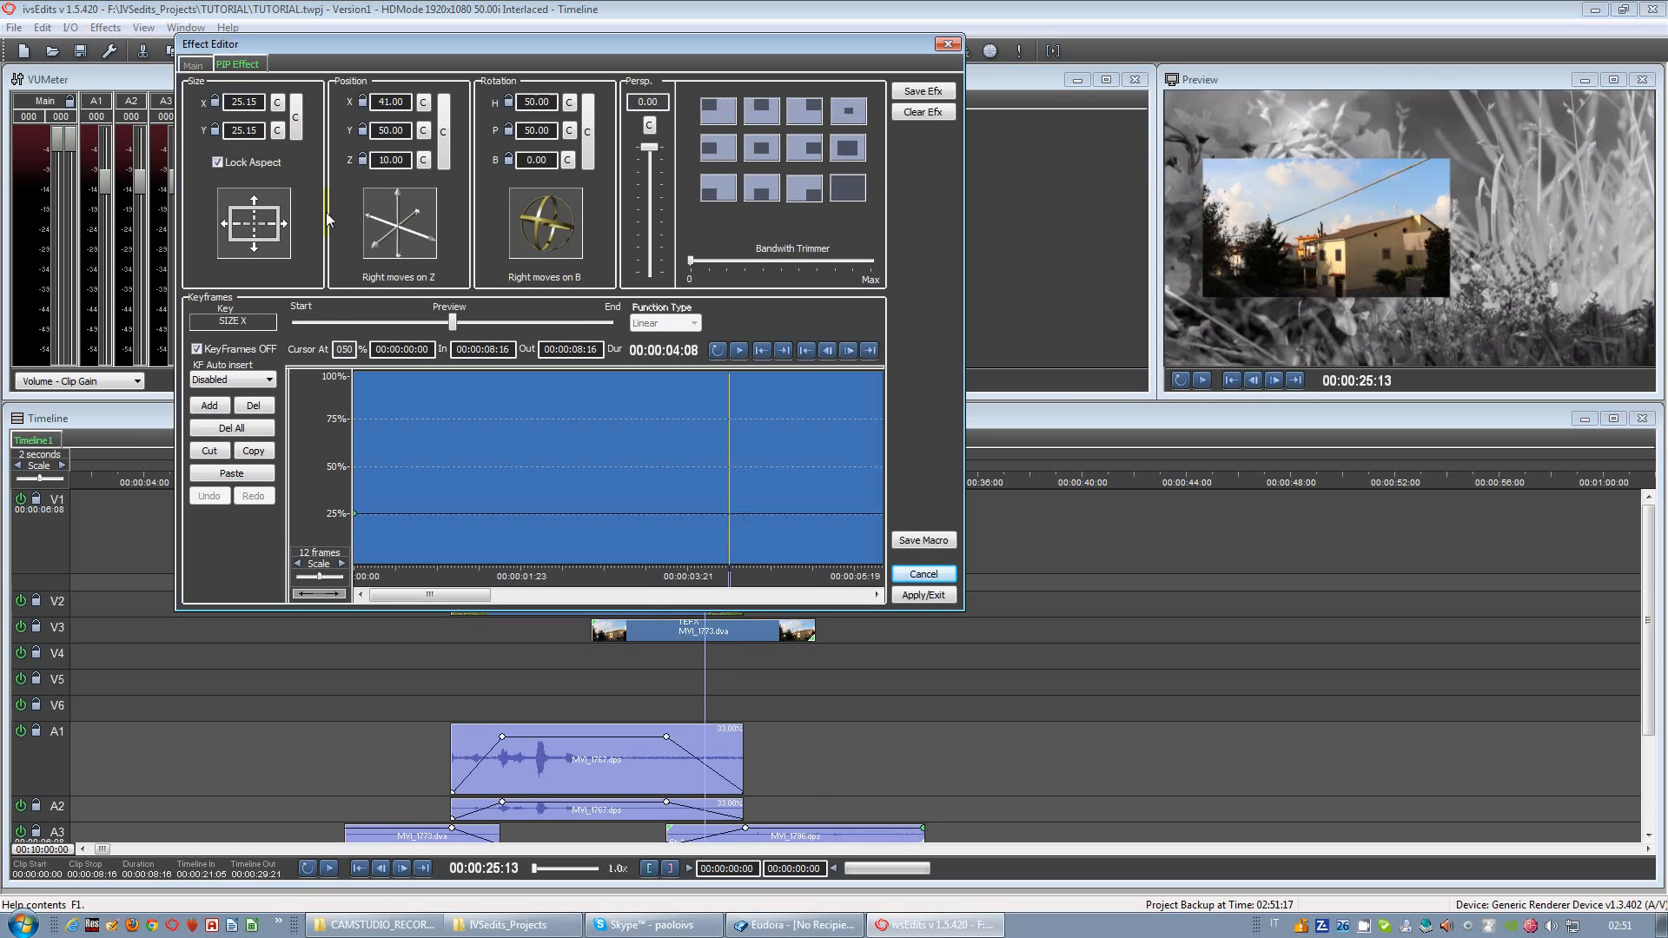
Step: Turn on the PIP keyframes, set the clip's end position to X 55.90 and Y 51.00, and apply the effect
drag(474, 581, 355, 534)
click(196, 349)
click(330, 594)
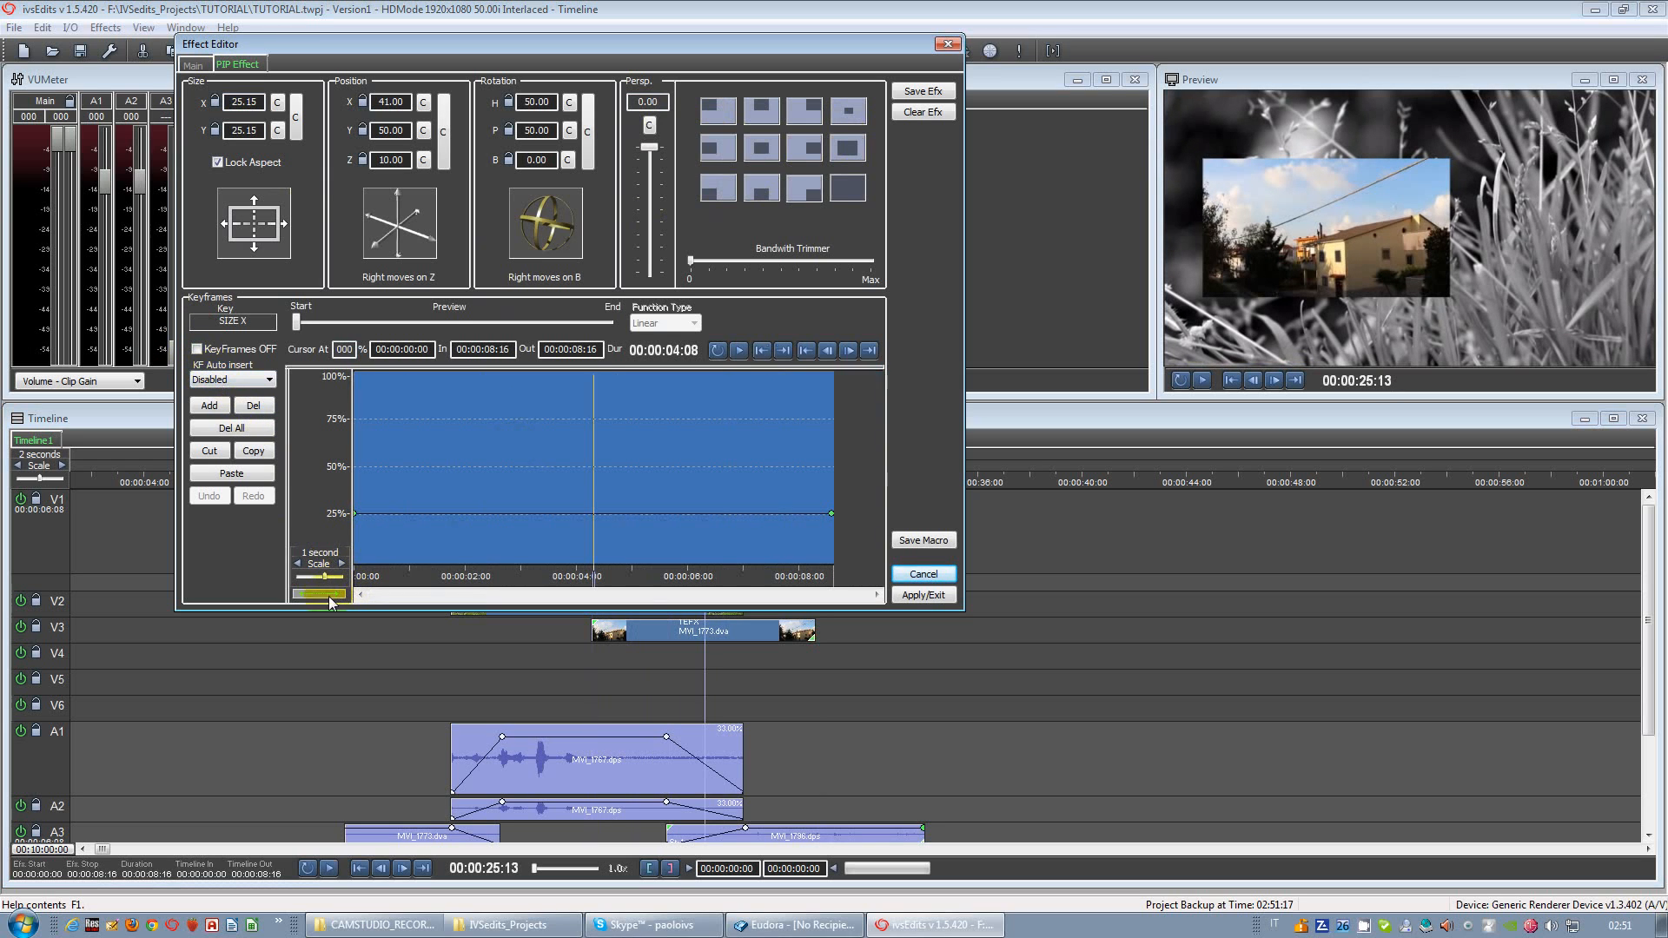
drag(383, 578, 347, 545)
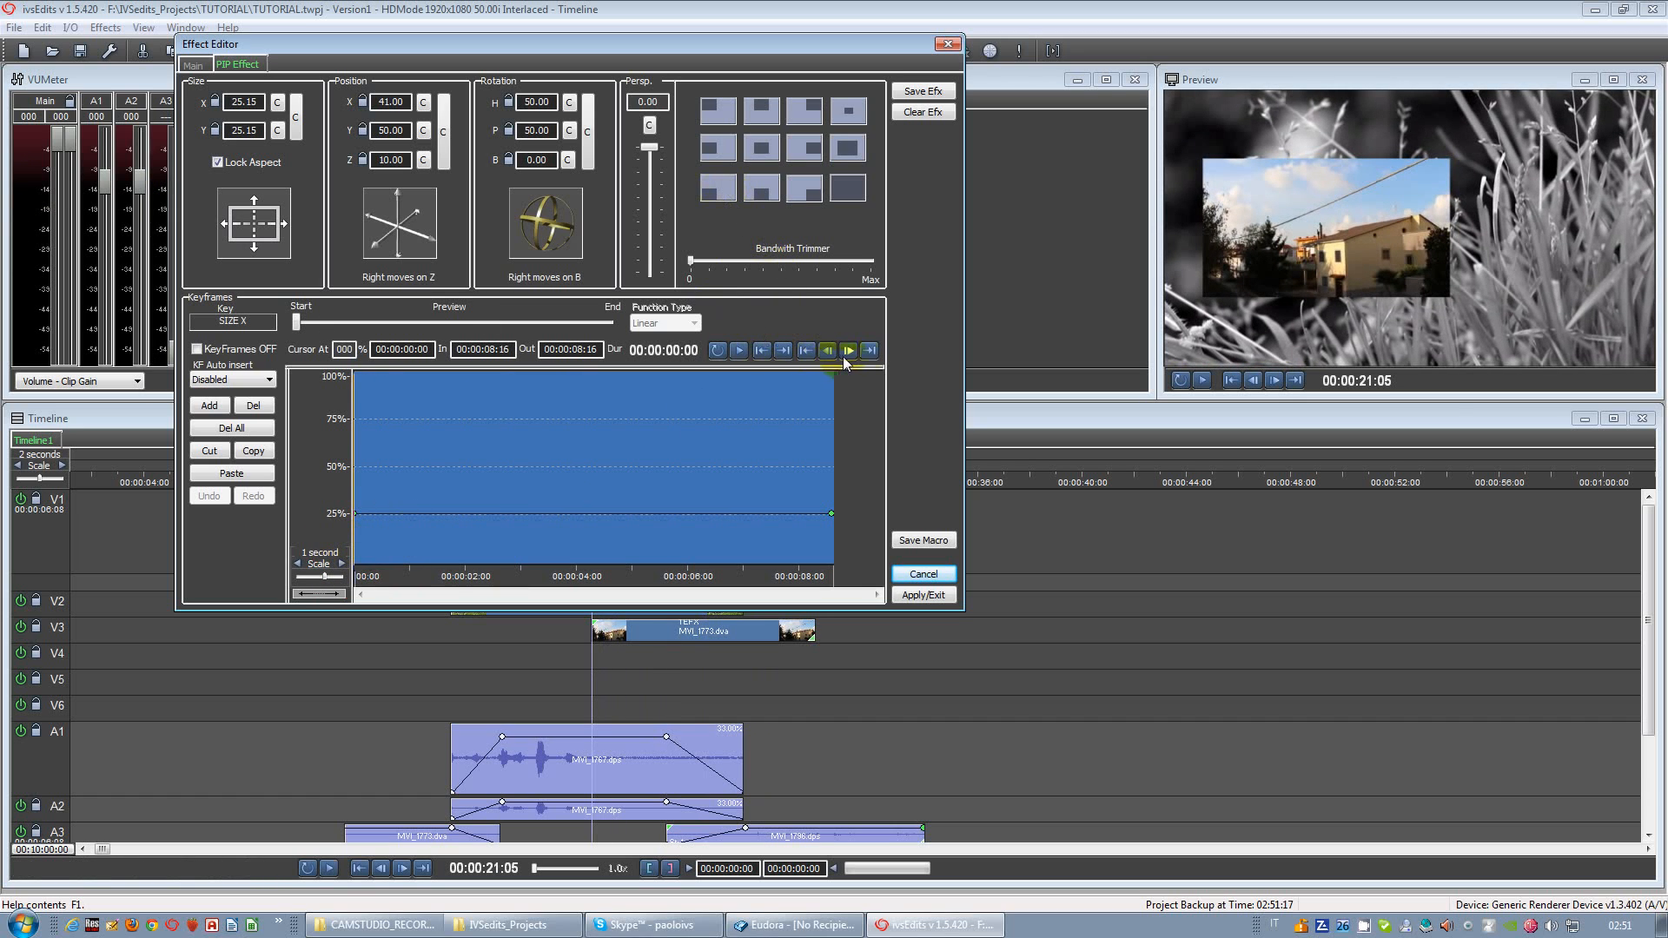
click(787, 354)
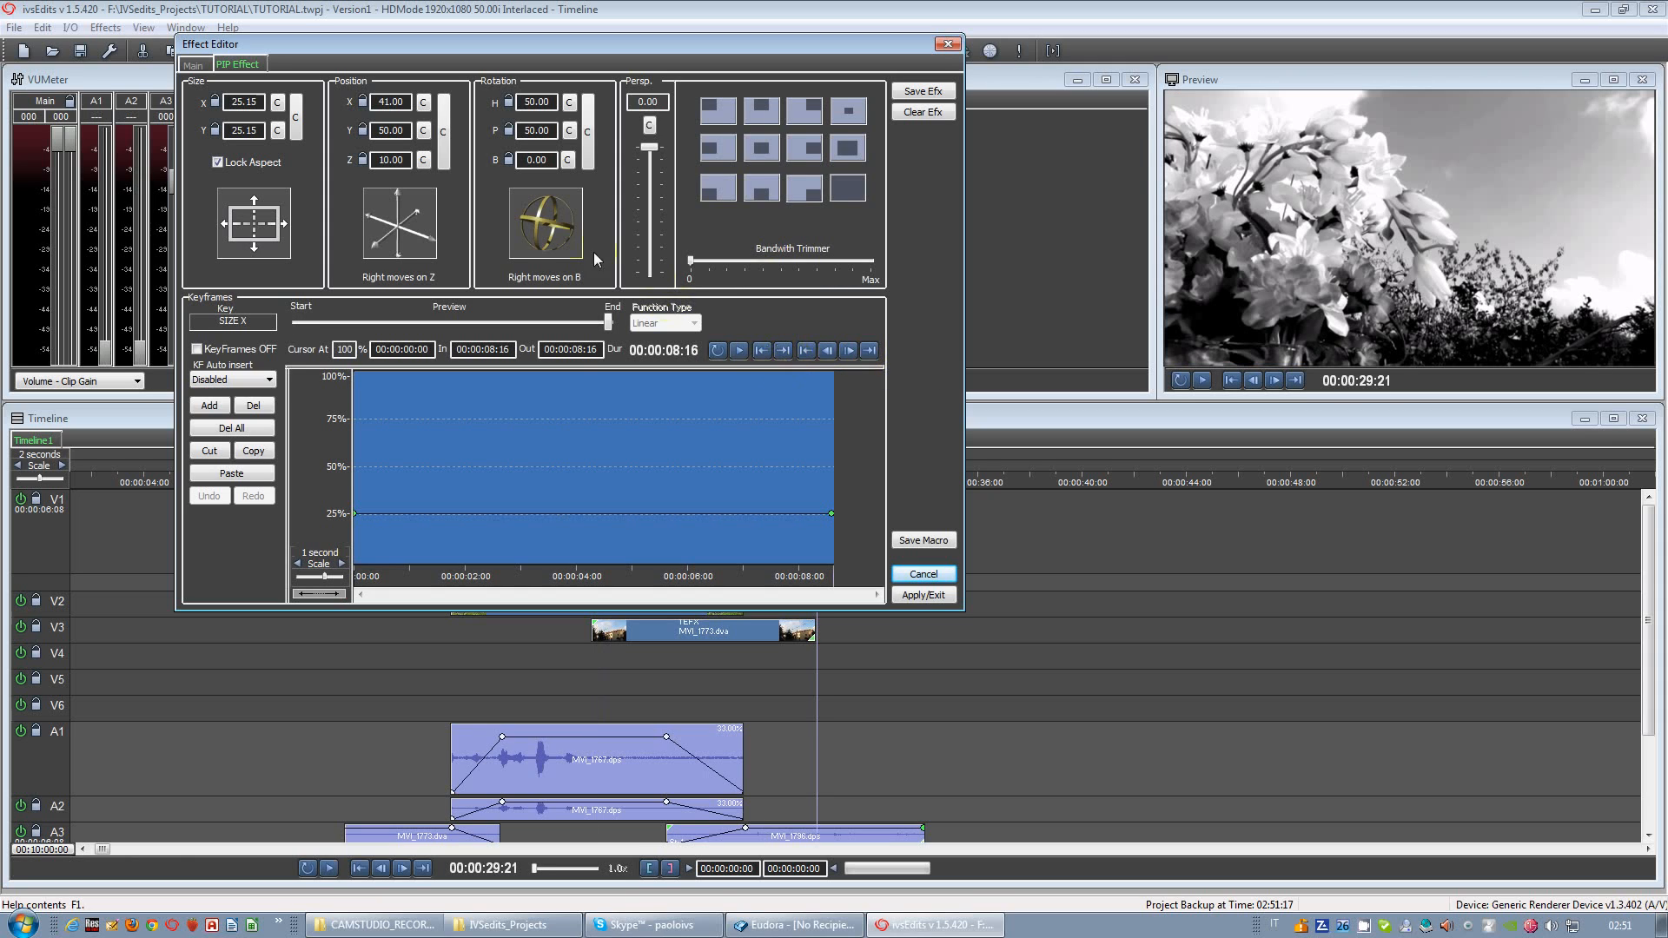
click(399, 244)
drag(400, 222, 401, 229)
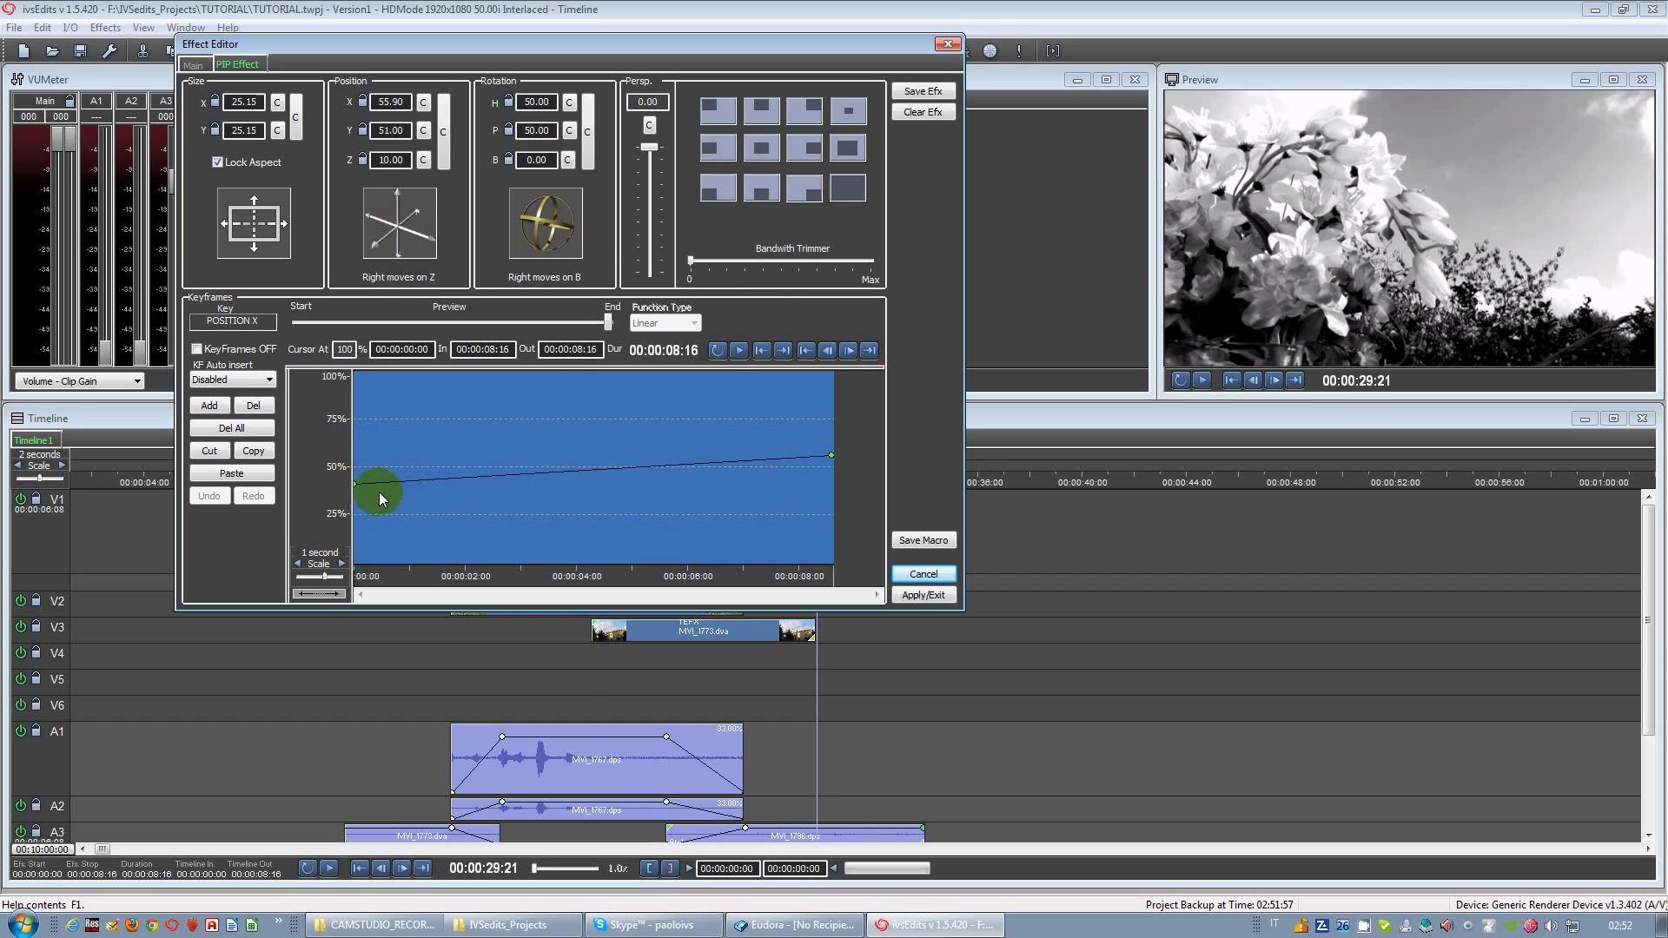
click(924, 595)
Step: Extend the Movie range's end to about 00:00:33 and play the layered clips from 00:00:20:02 to check the buffer level
drag(742, 487, 566, 468)
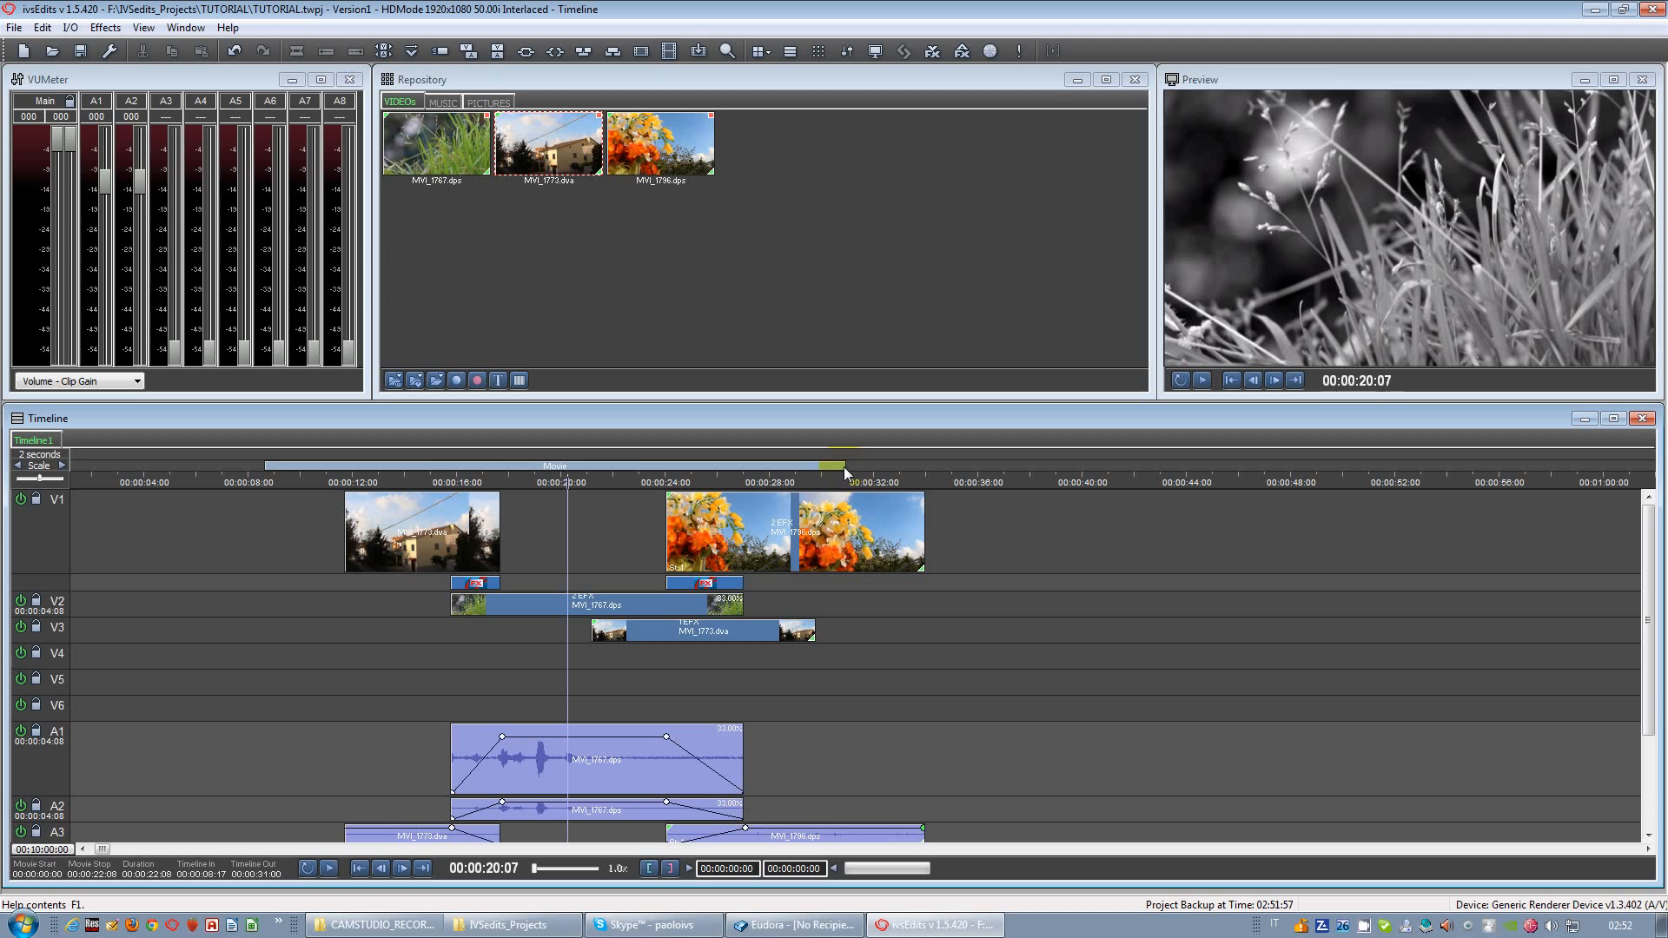
drag(845, 467, 907, 472)
drag(587, 476, 563, 473)
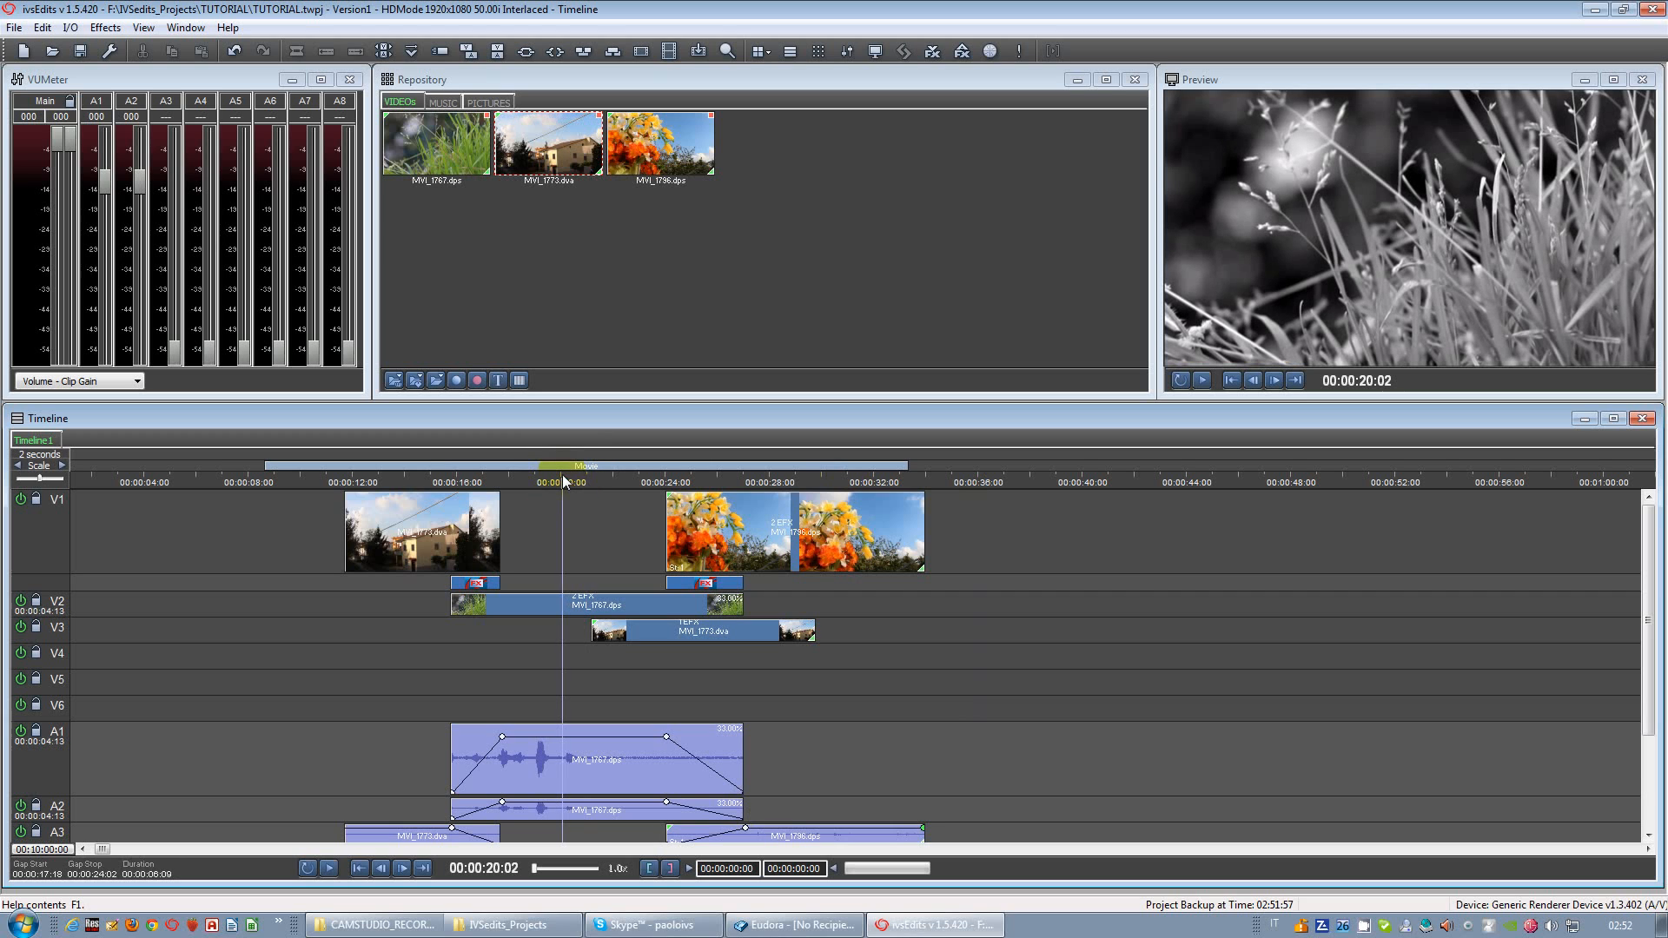
key(space)
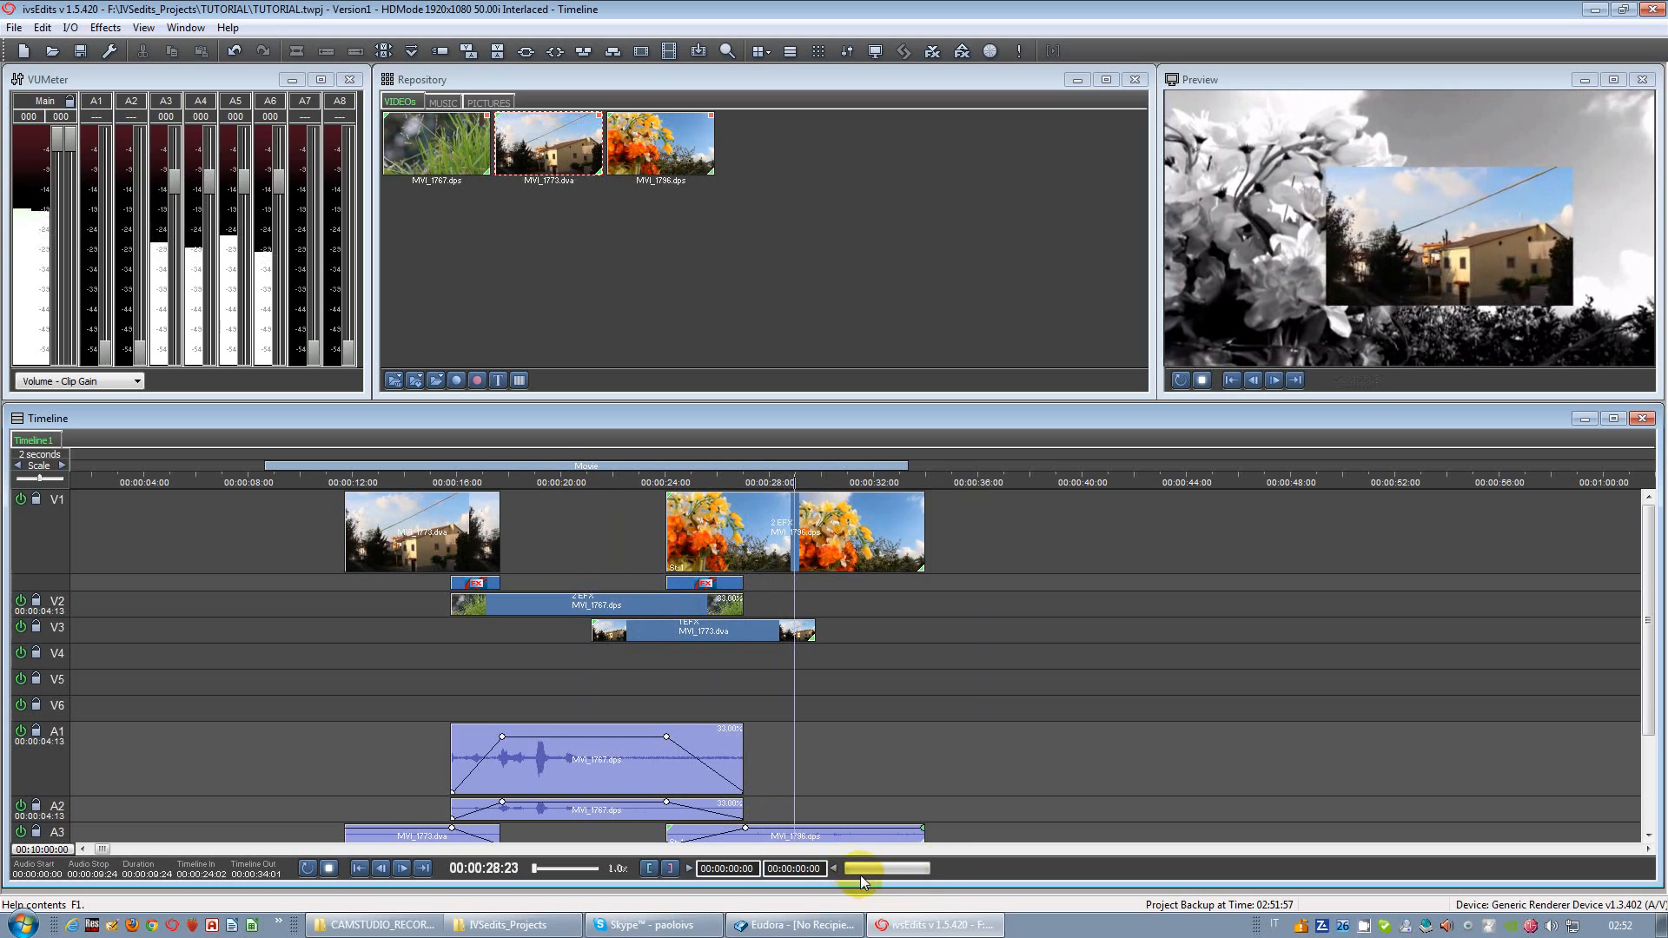
key(space)
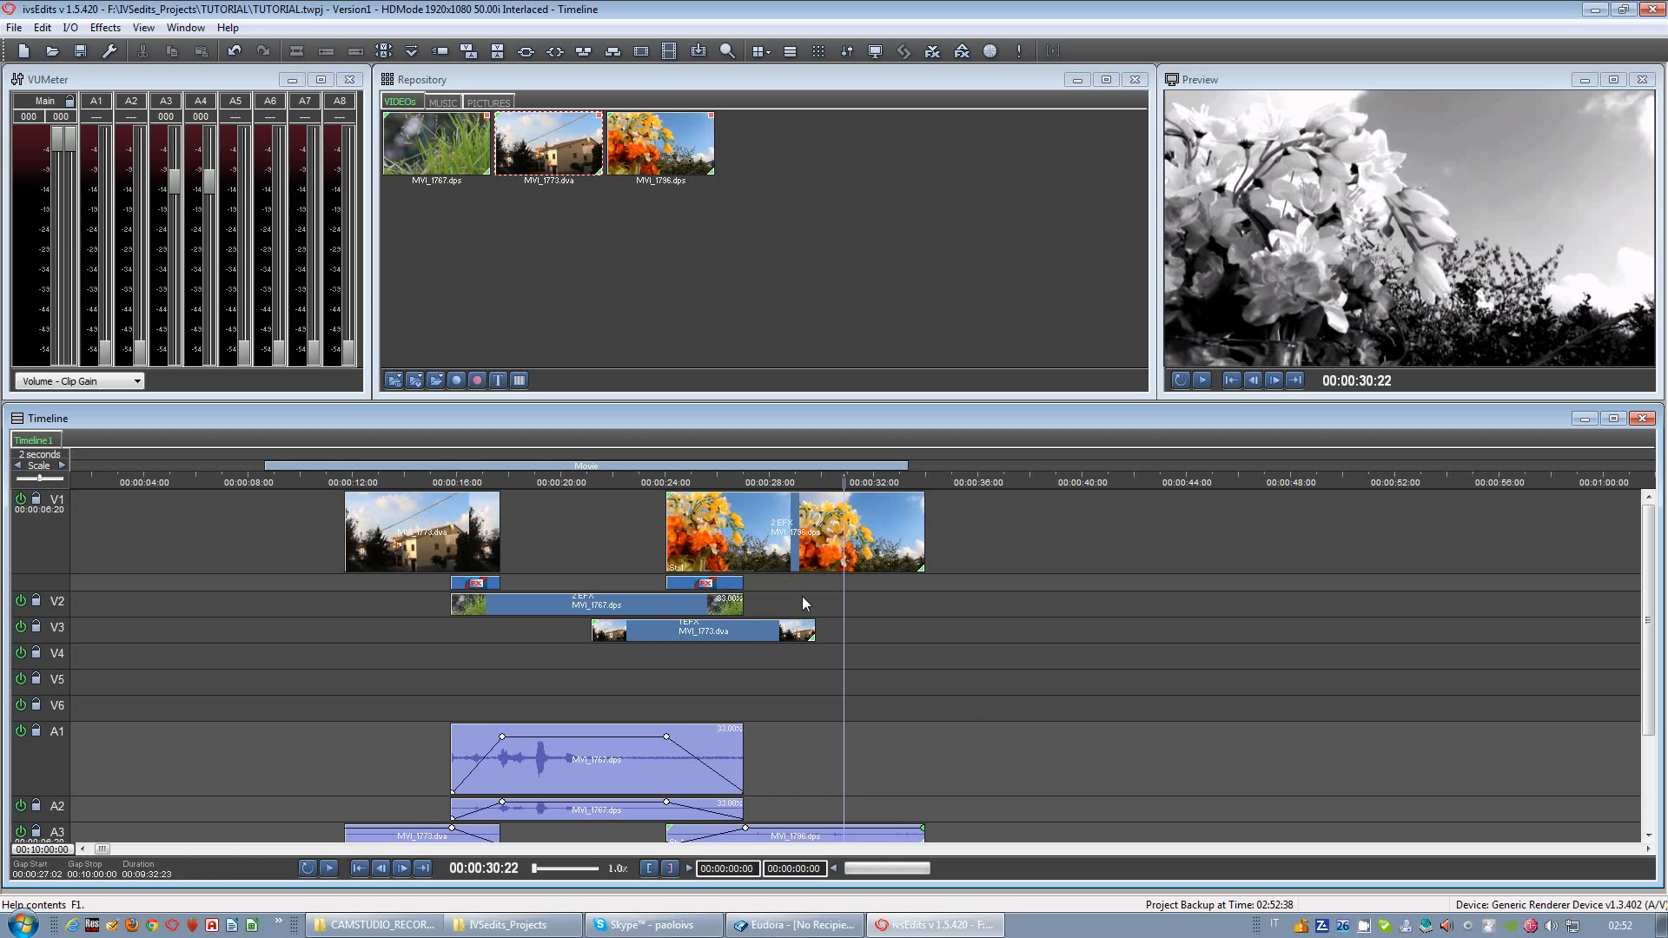
Step: Review the overlapping clips on V1, V2 and V3, previewing the composite at 00:00:23:17 and 00:00:27:11
click(723, 524)
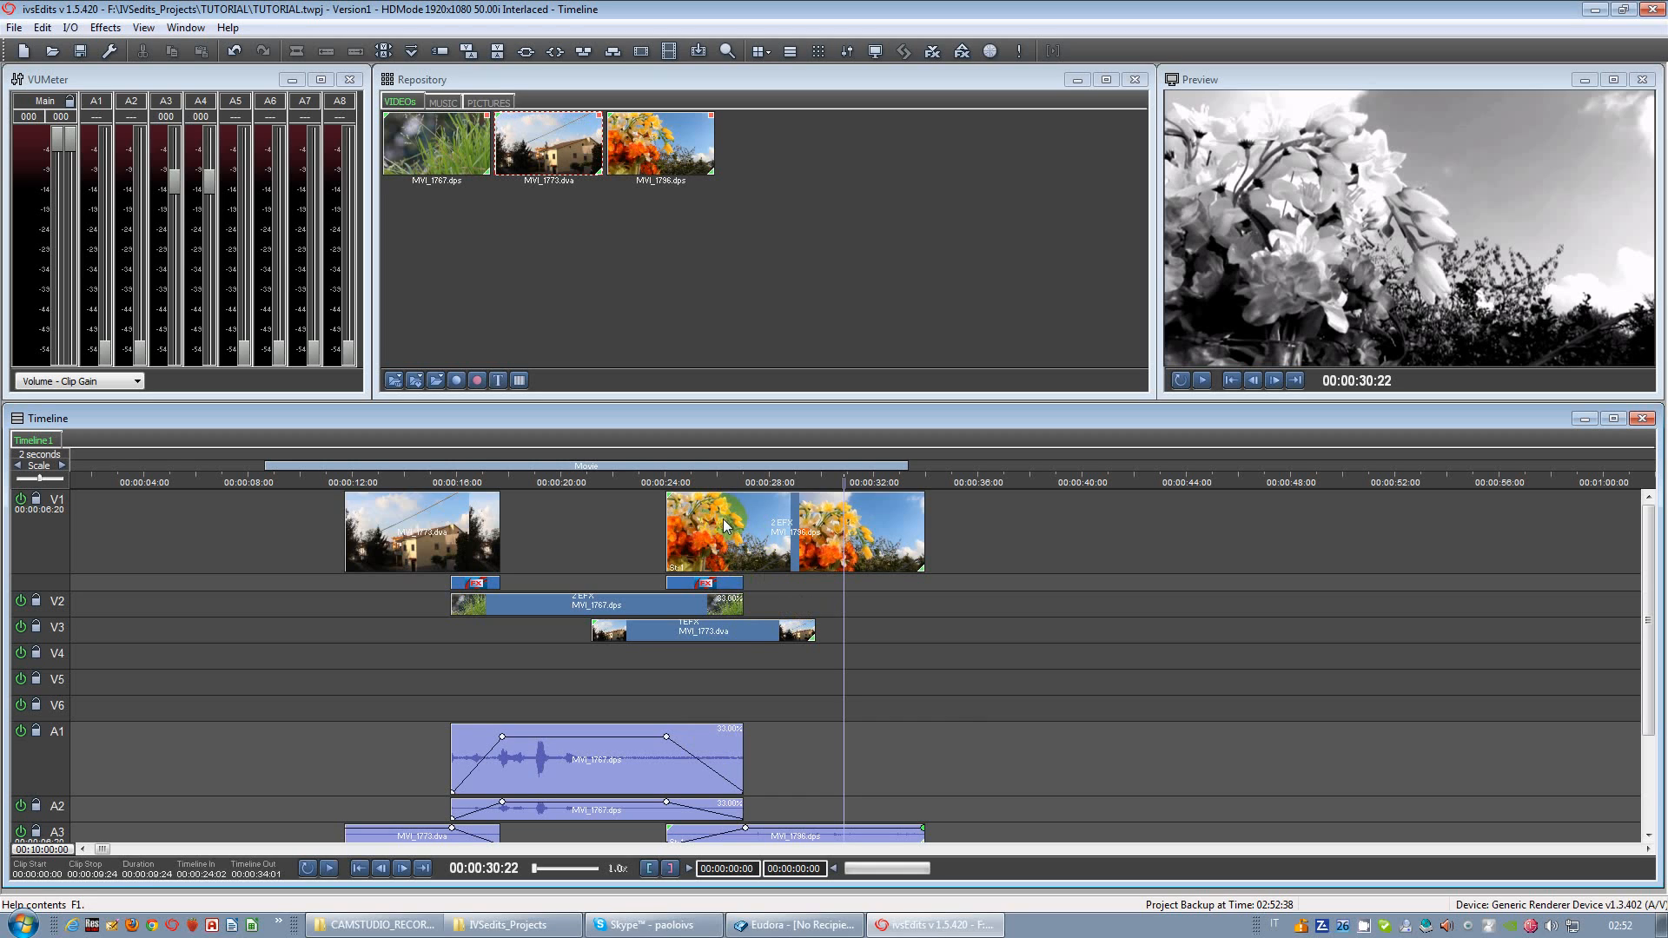
click(719, 635)
click(758, 669)
drag(699, 678, 655, 657)
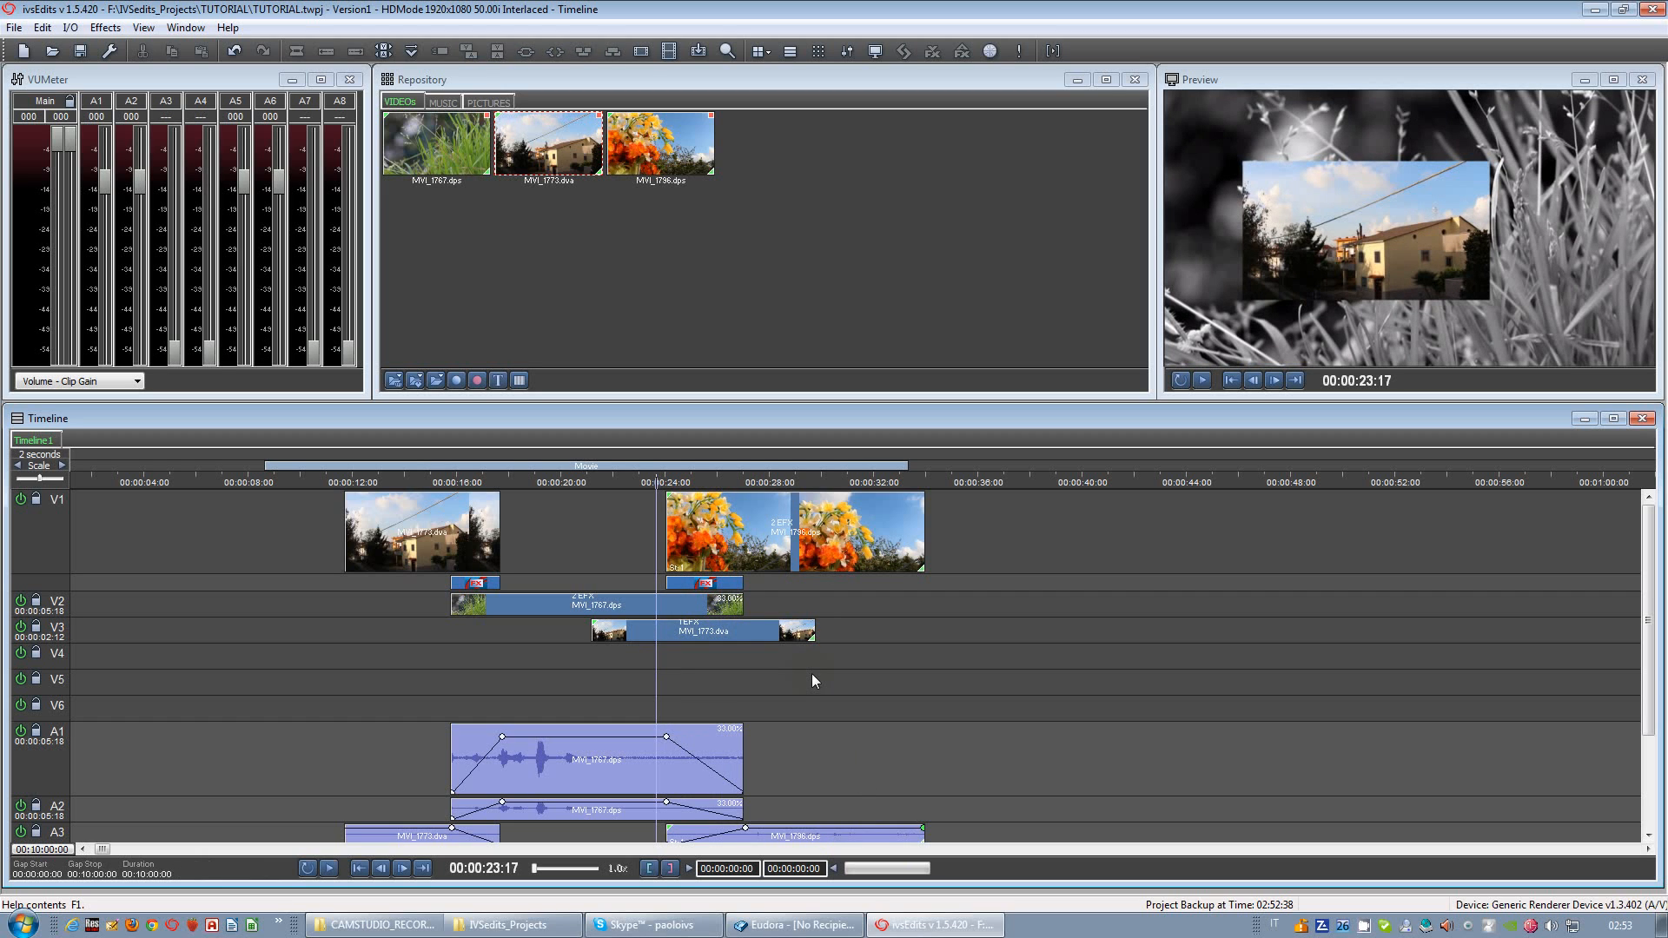
drag(691, 675, 767, 675)
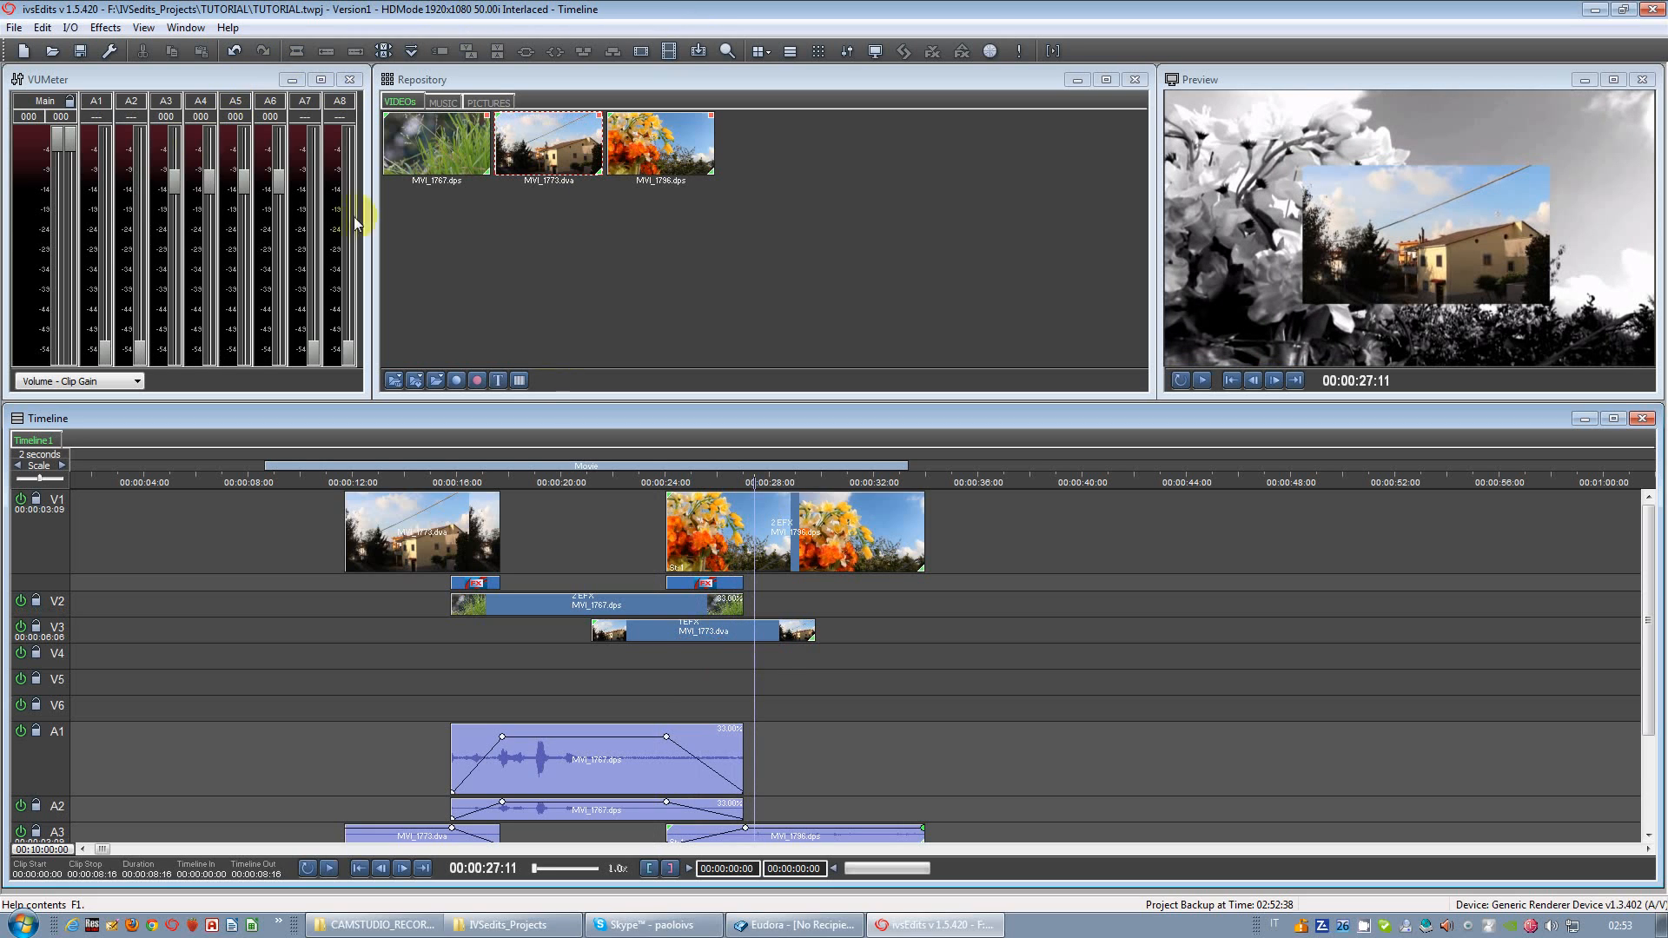
Step: Save the project and change the timeline device's target format to PROXY 1920x1080 50.00i Interlaced
click(83, 55)
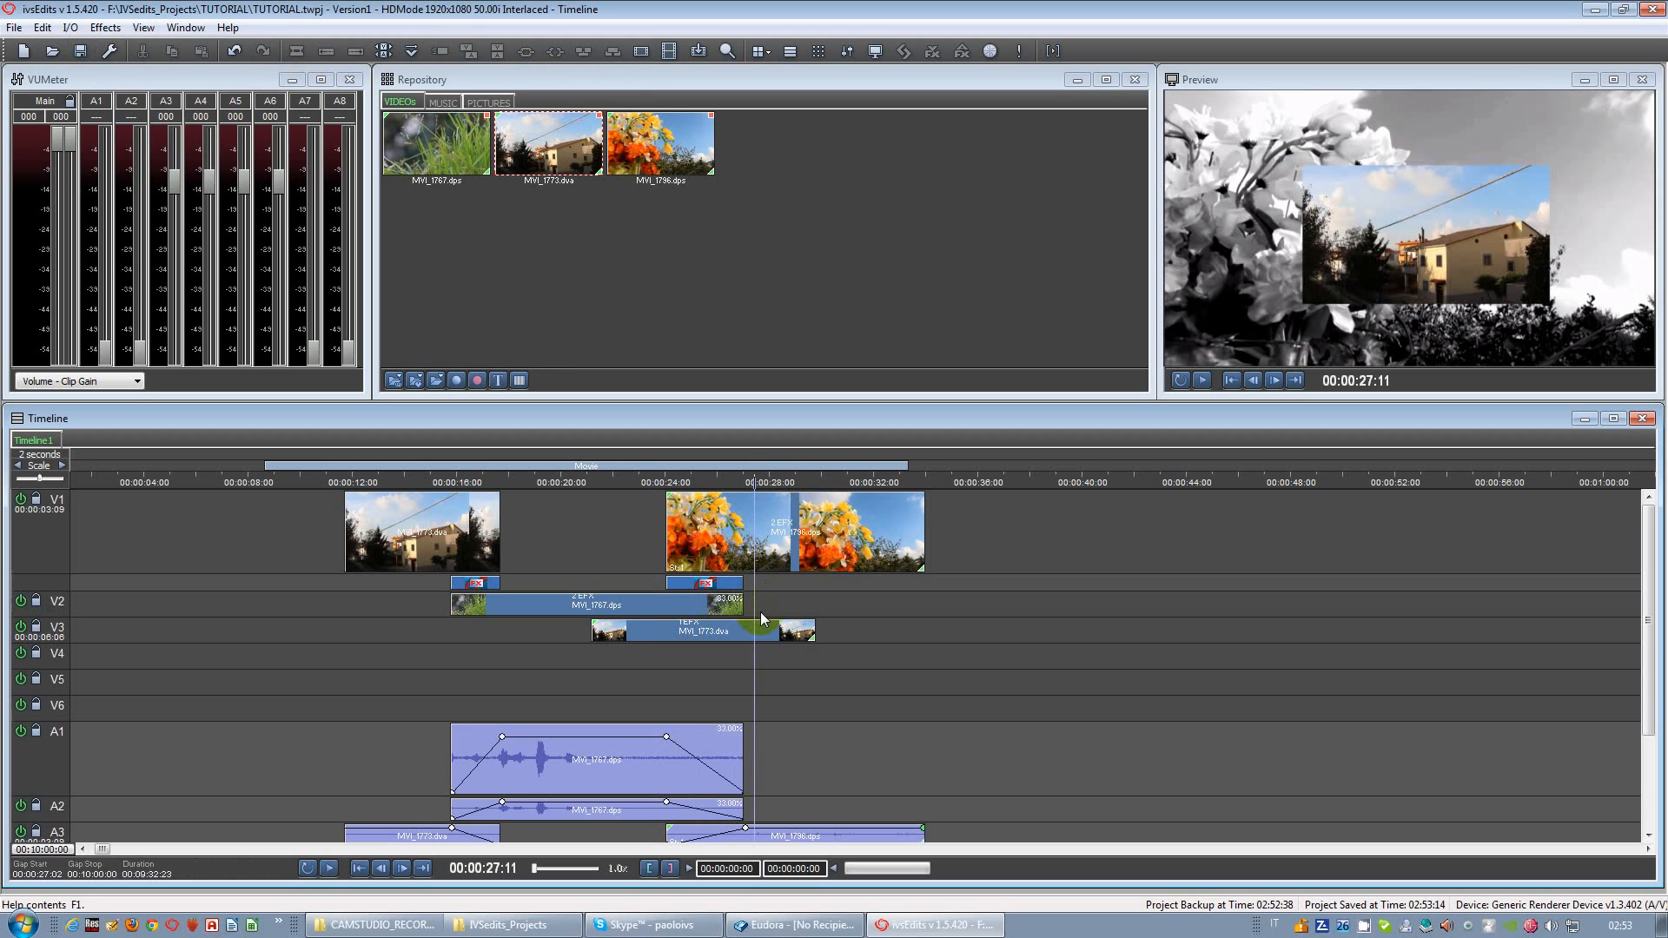
drag(669, 676, 745, 691)
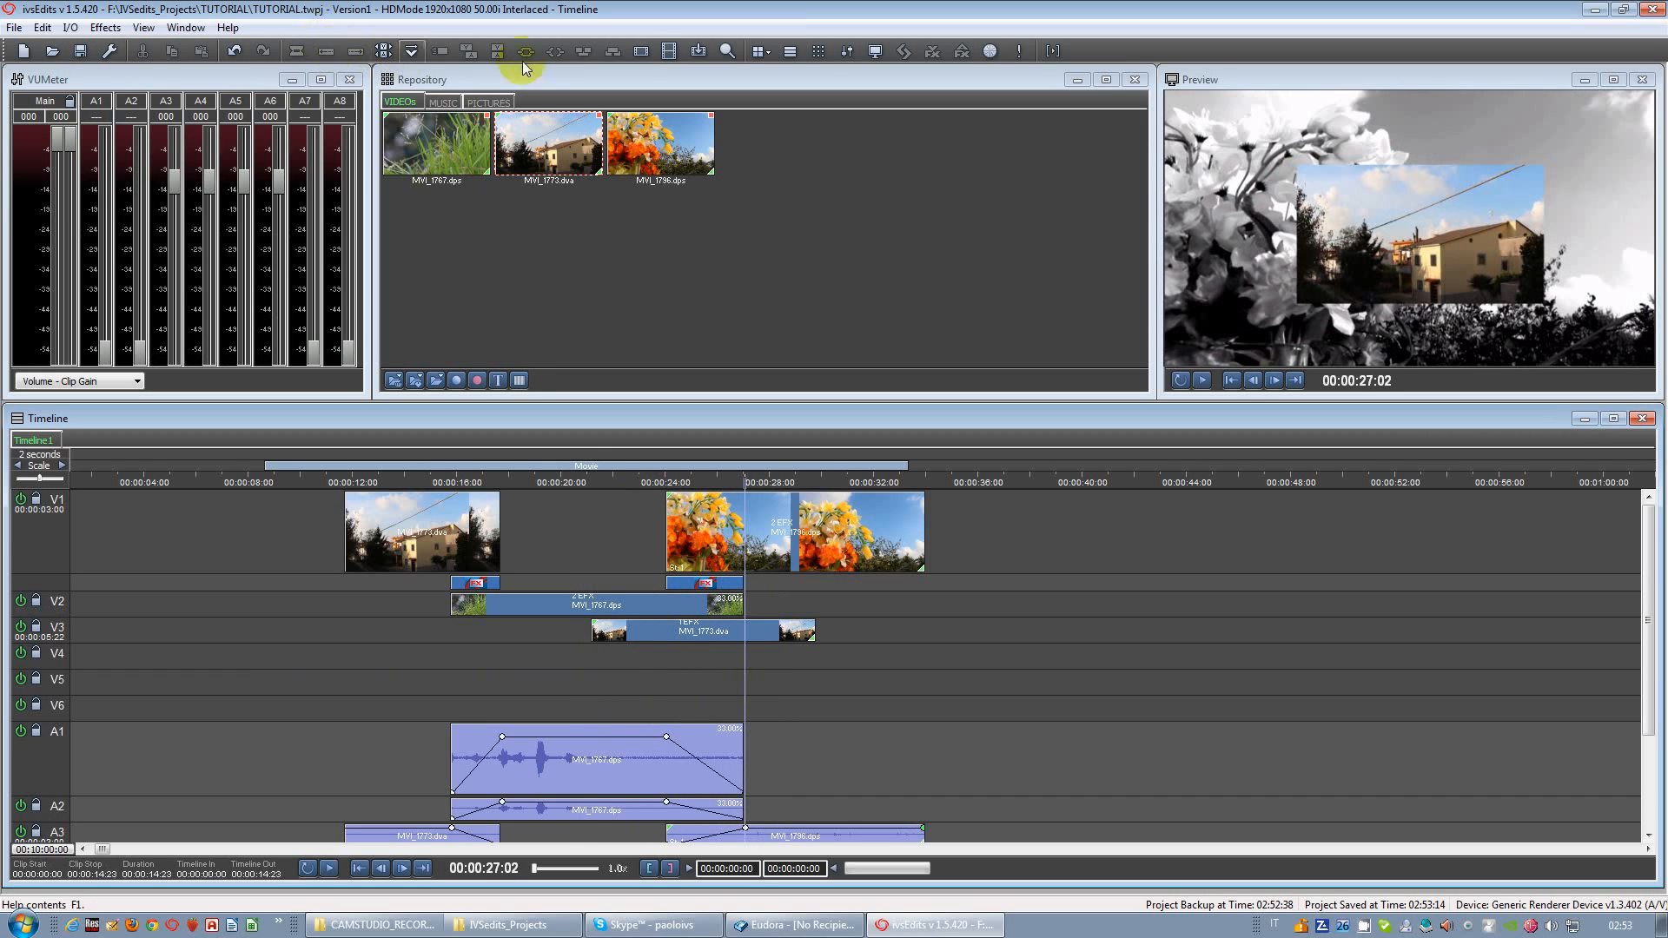
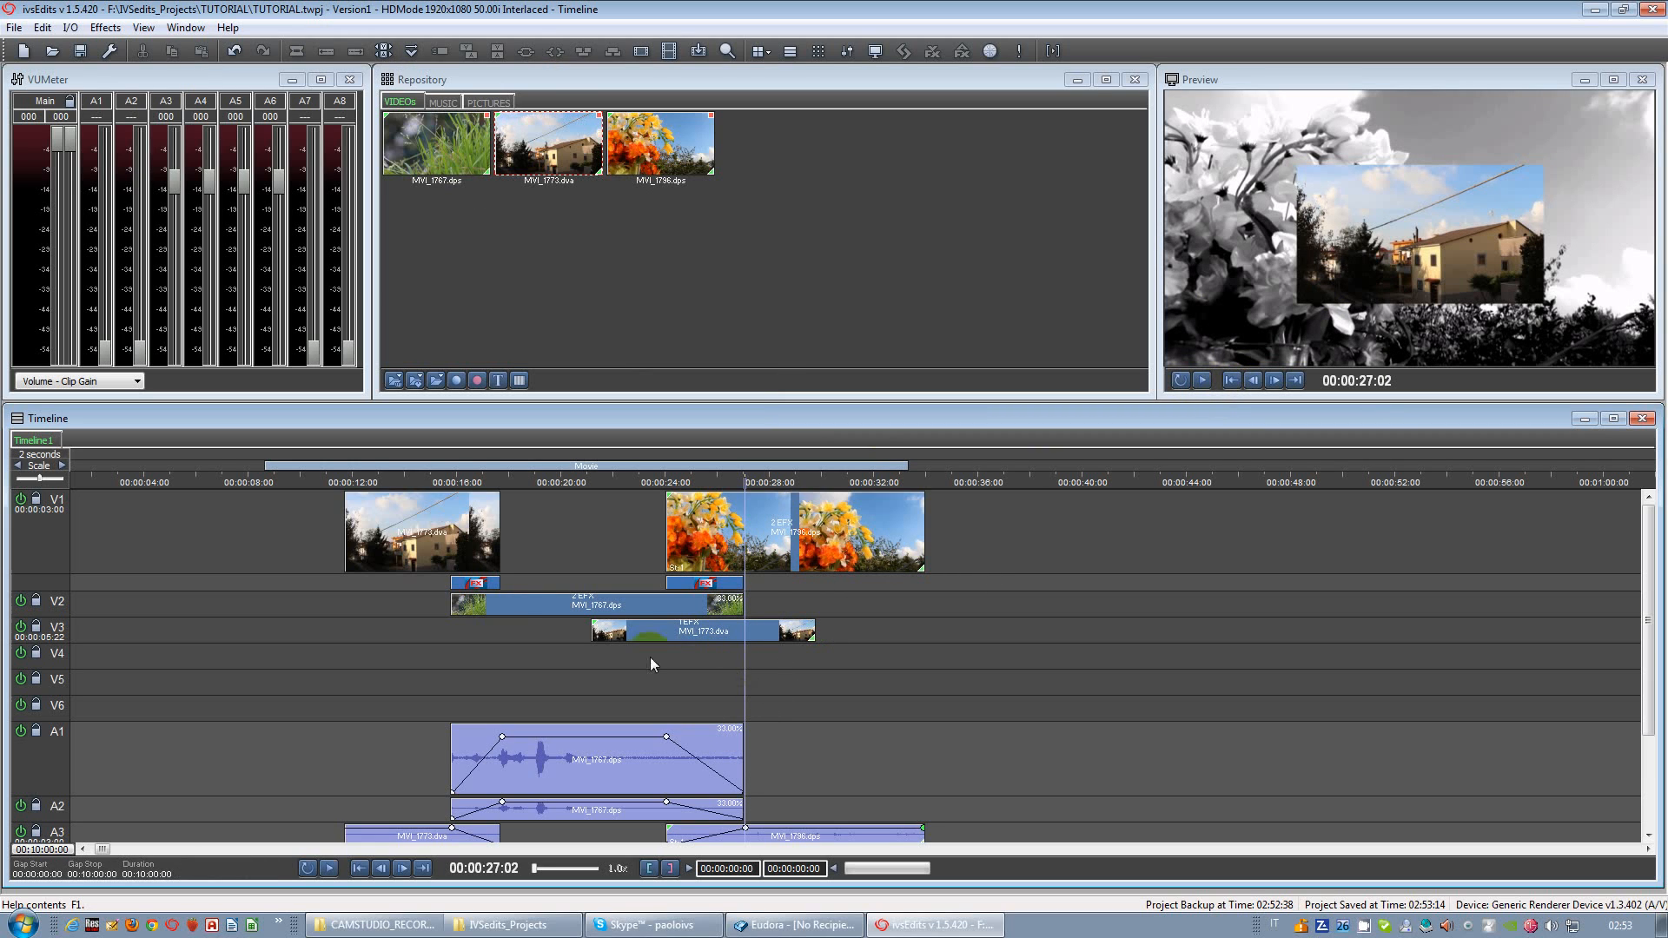
click(70, 28)
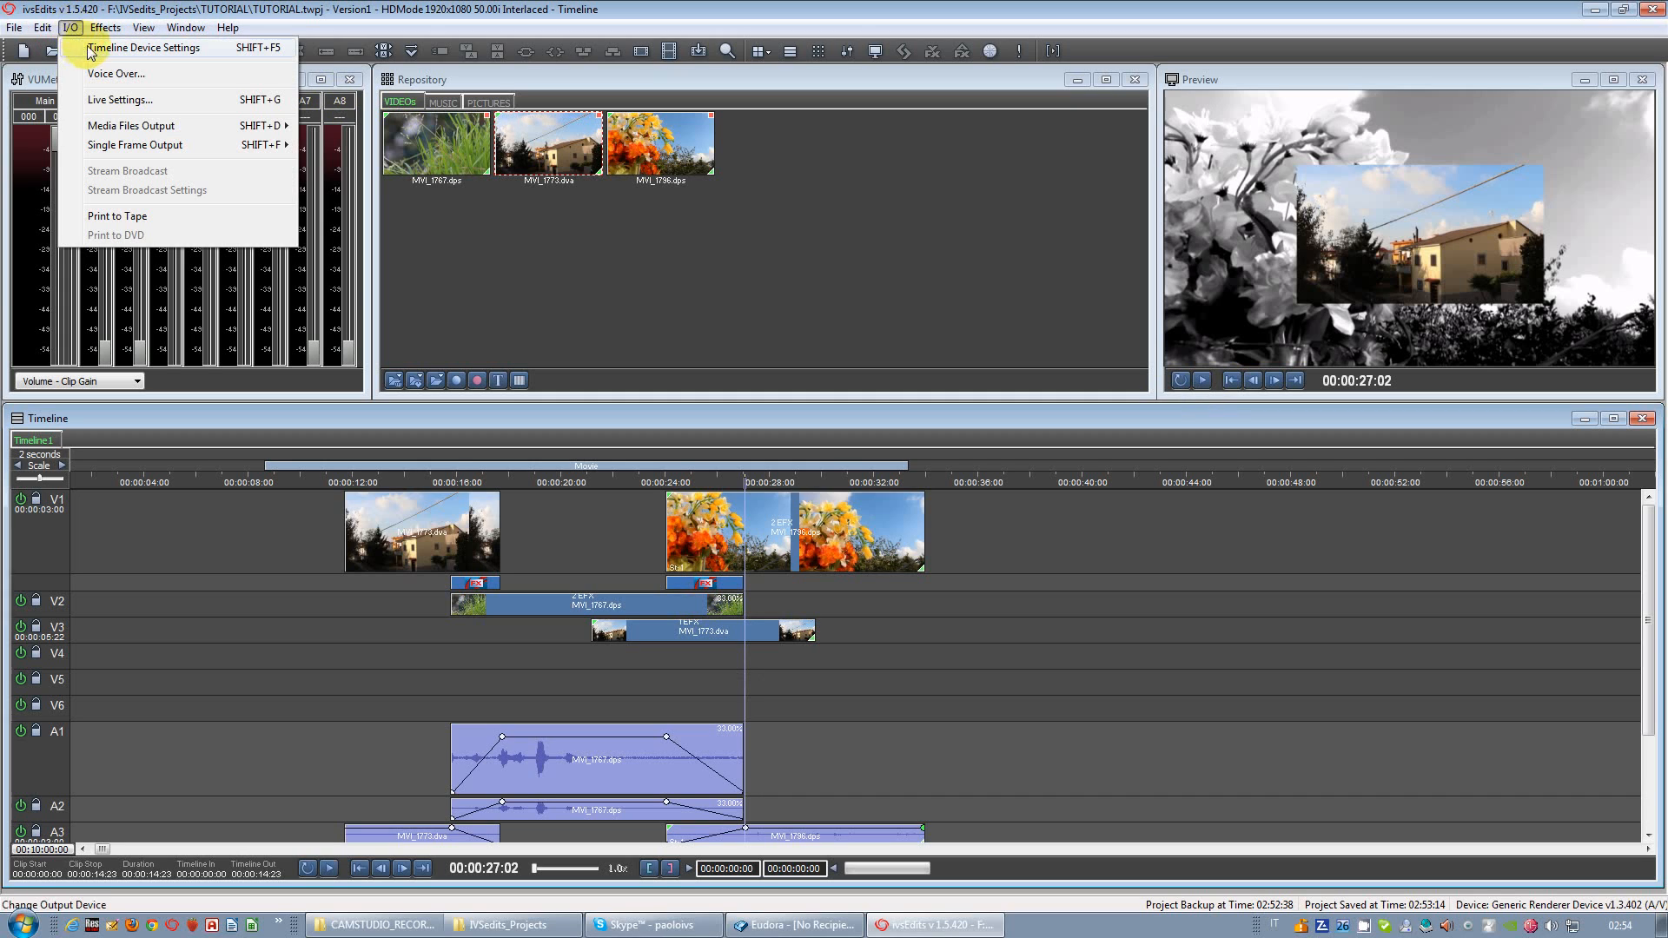
click(101, 51)
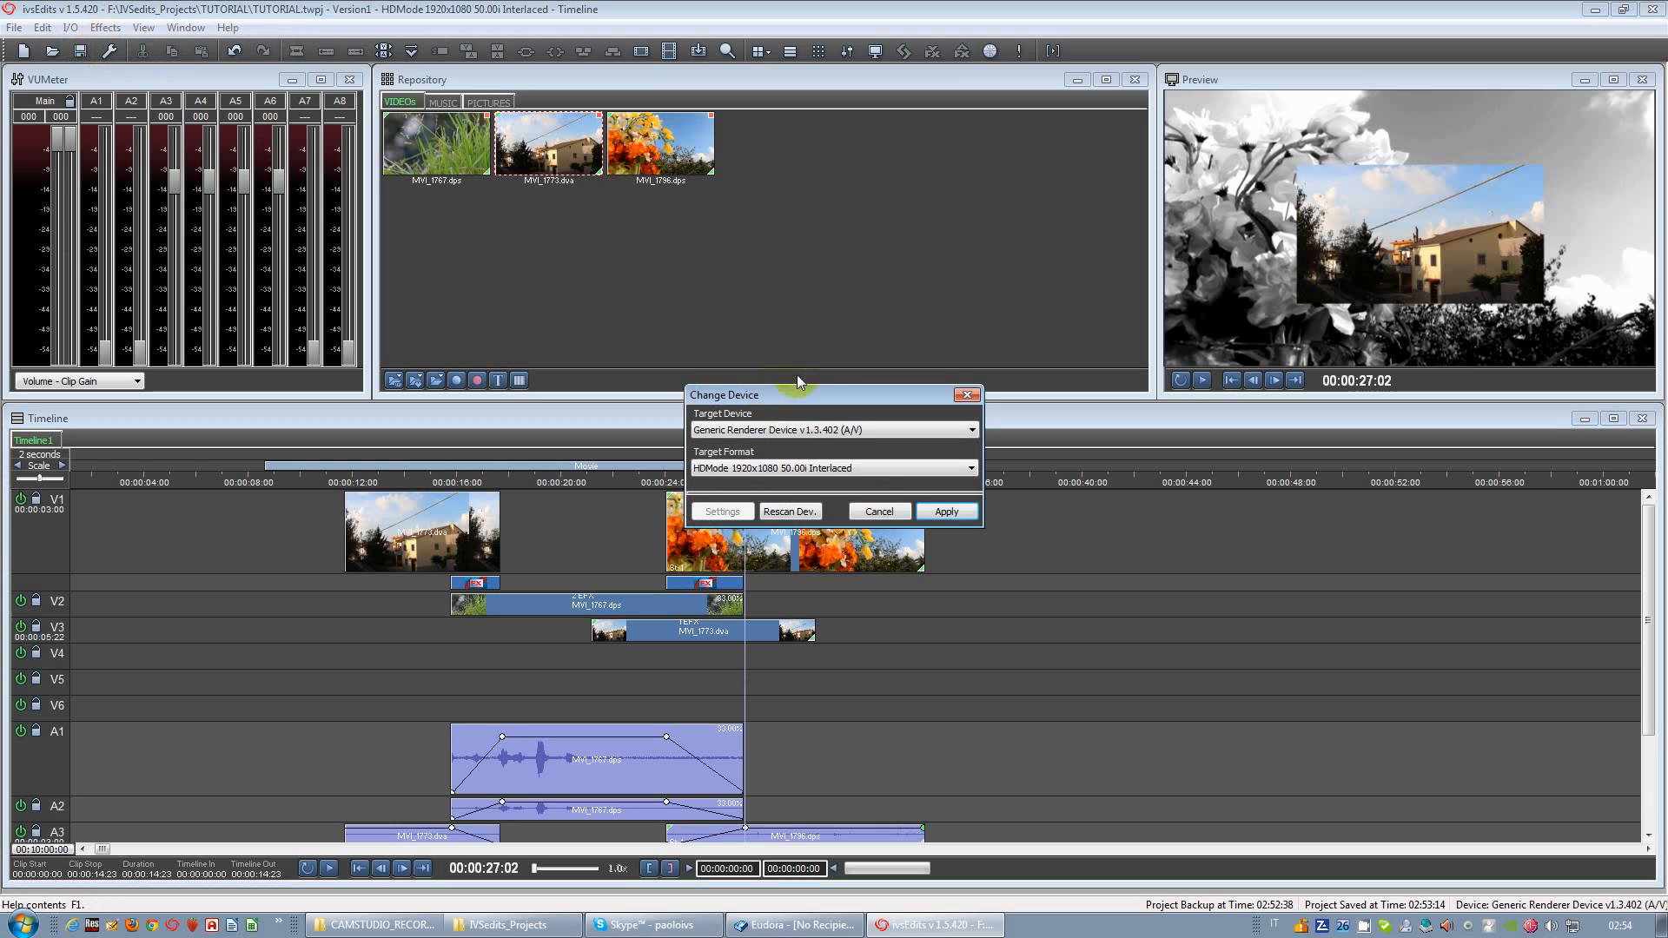
click(789, 471)
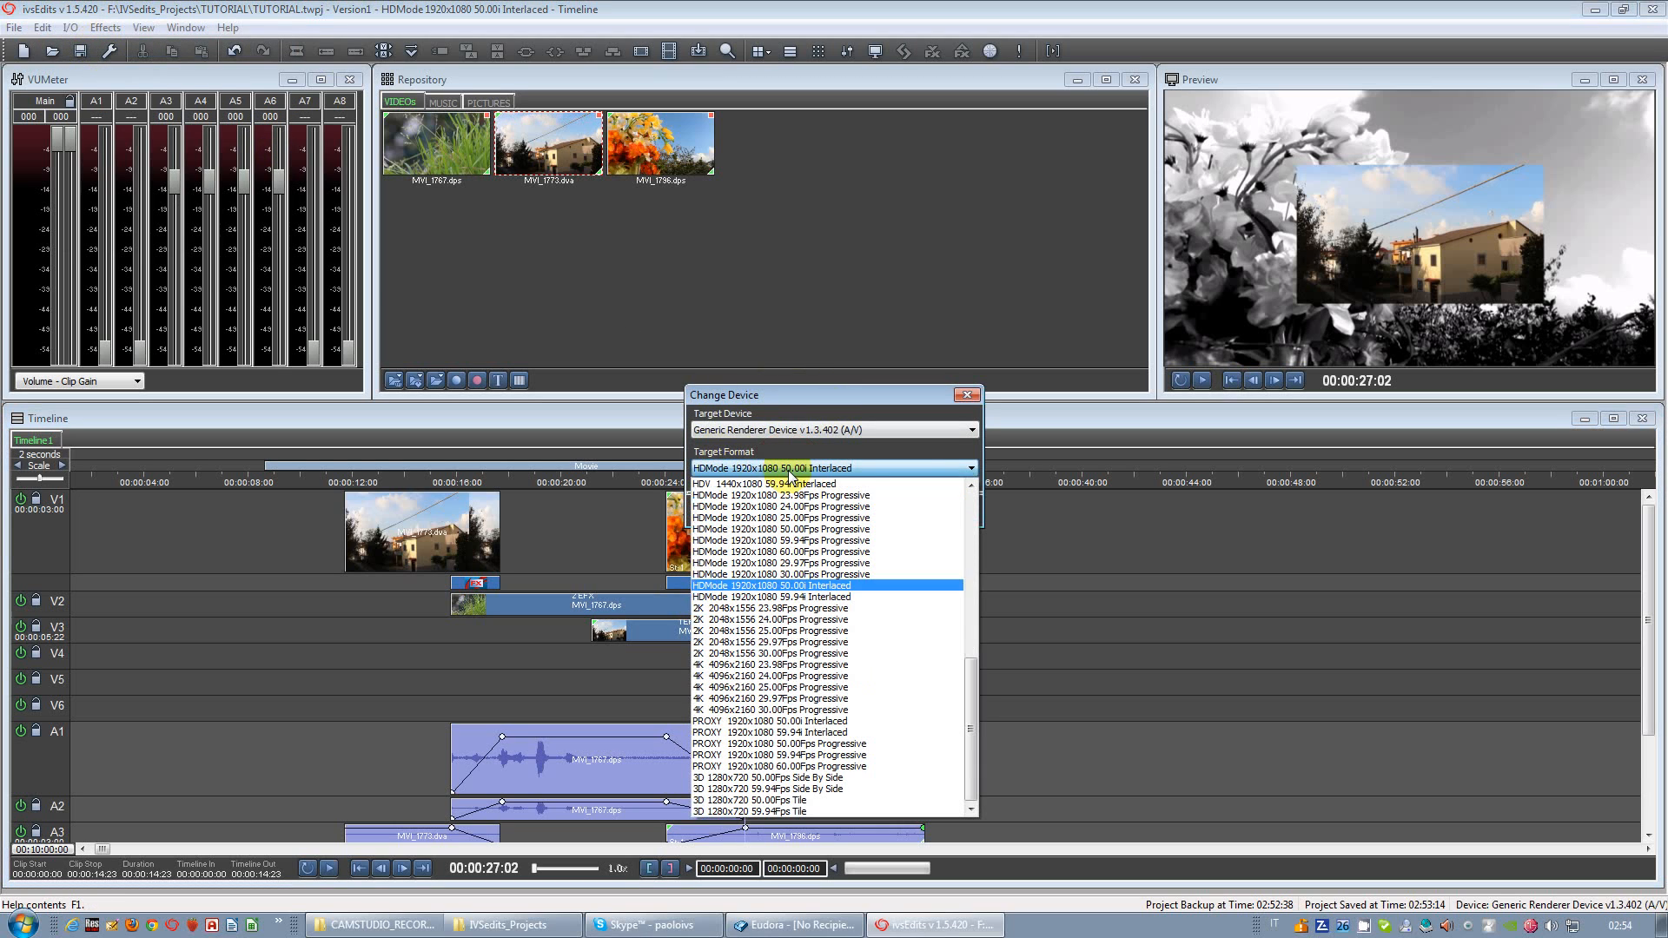
click(784, 722)
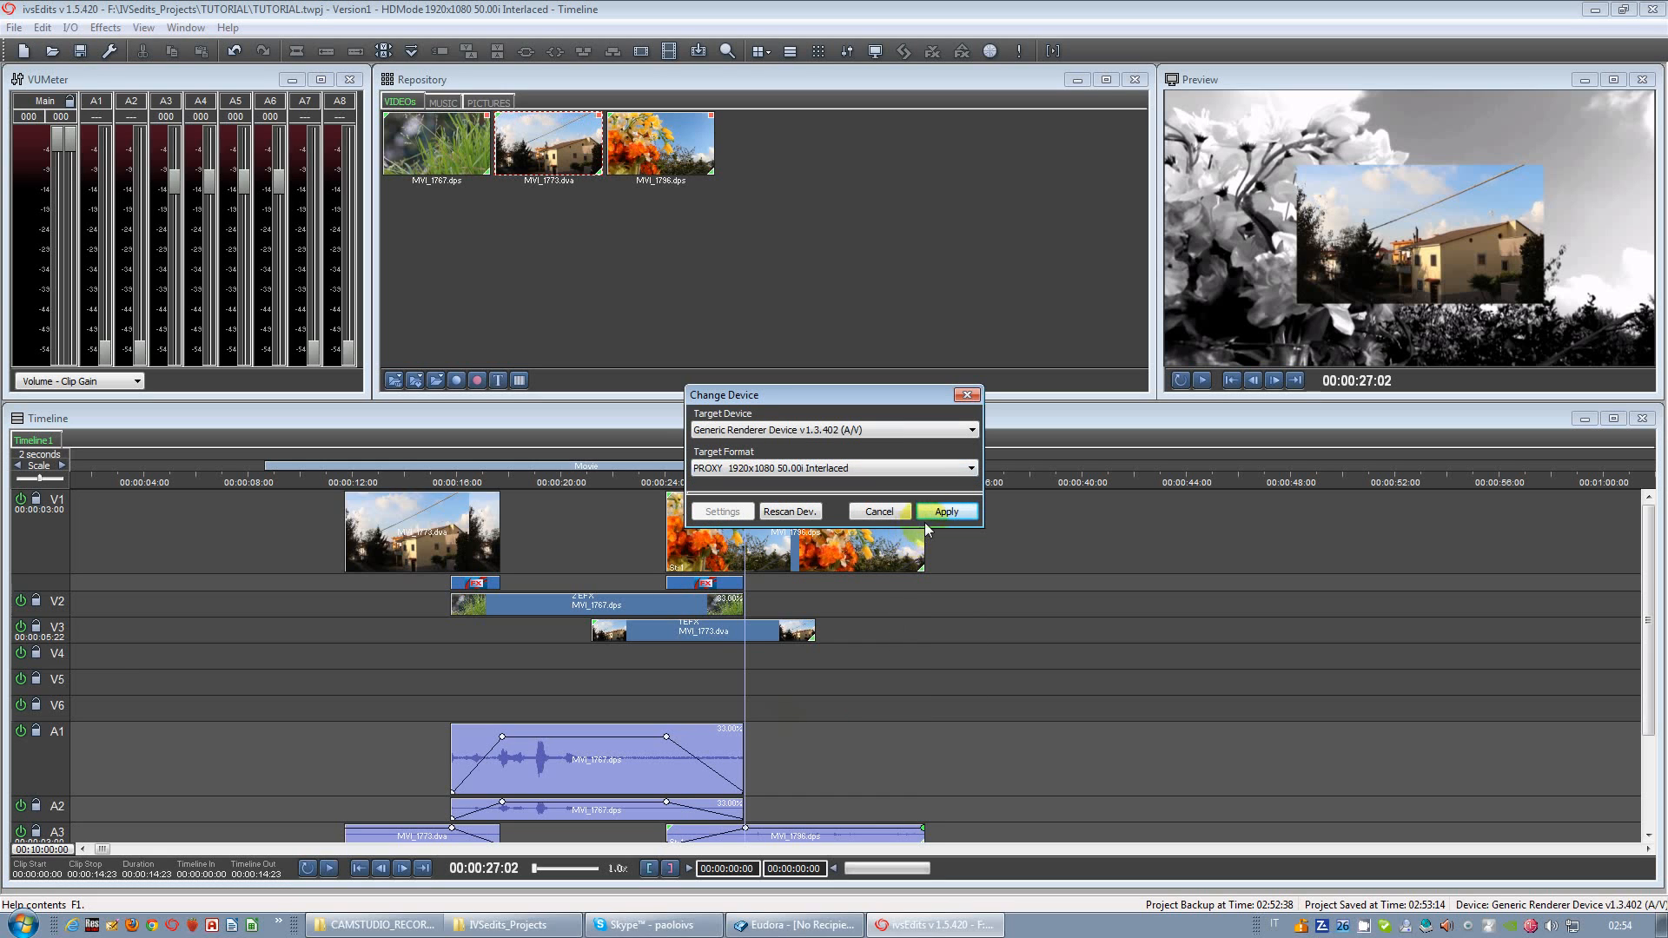
click(944, 513)
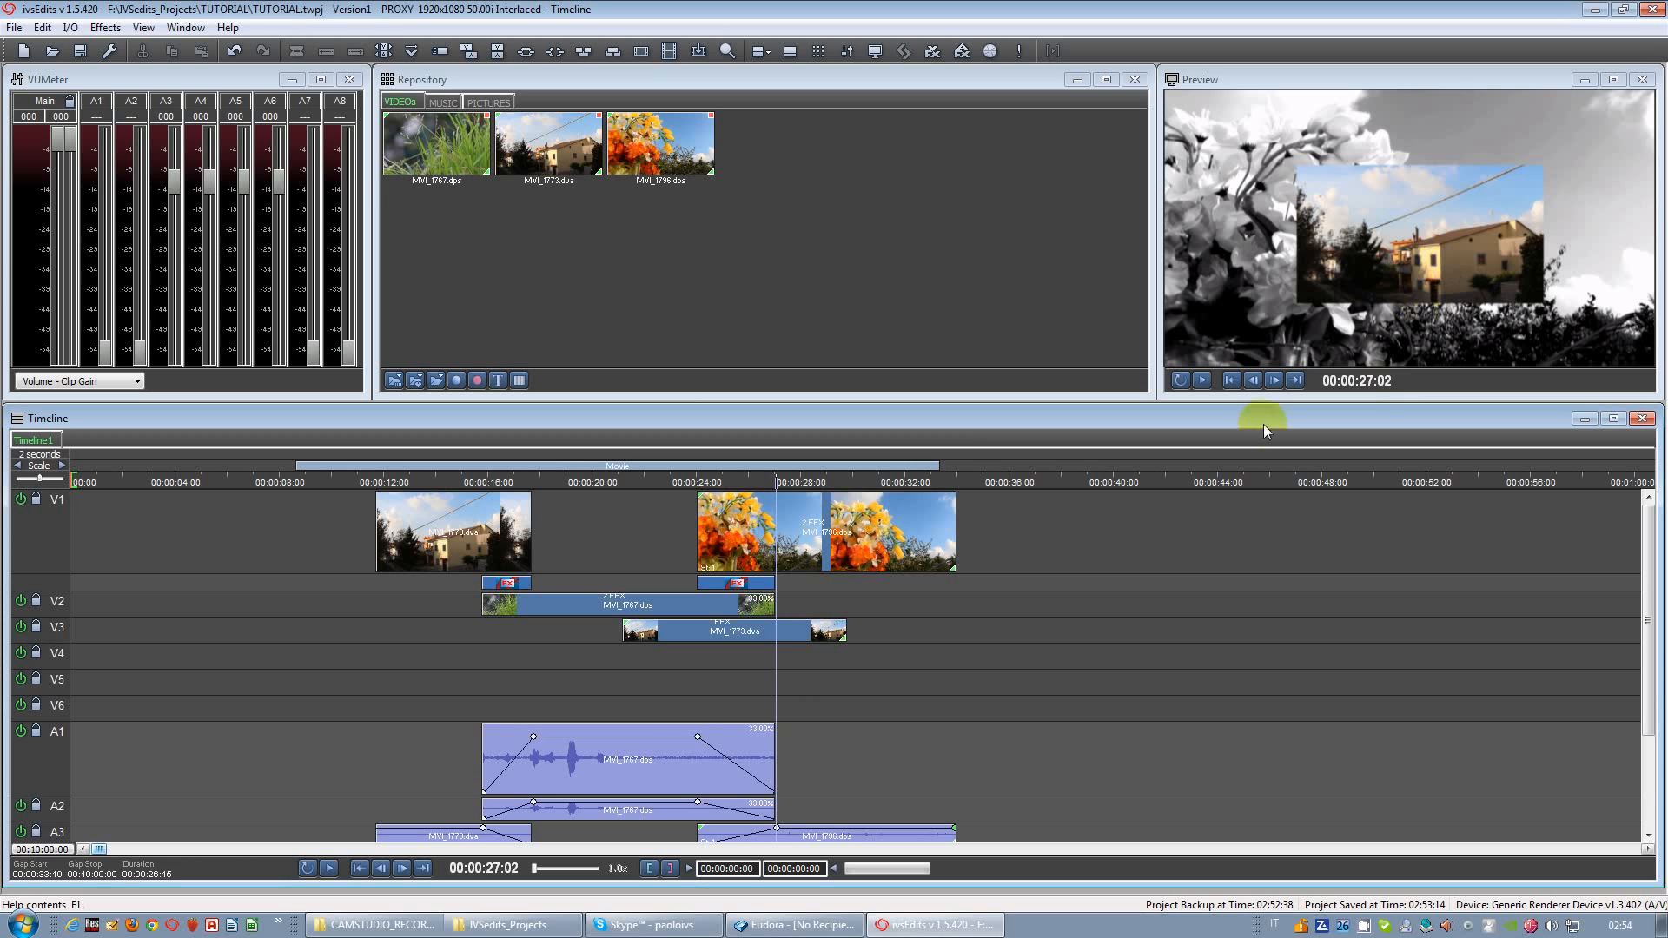
Step: Play the layered clips from 00:00:20:23 to check the buffer level in proxy mode
drag(786, 678, 616, 680)
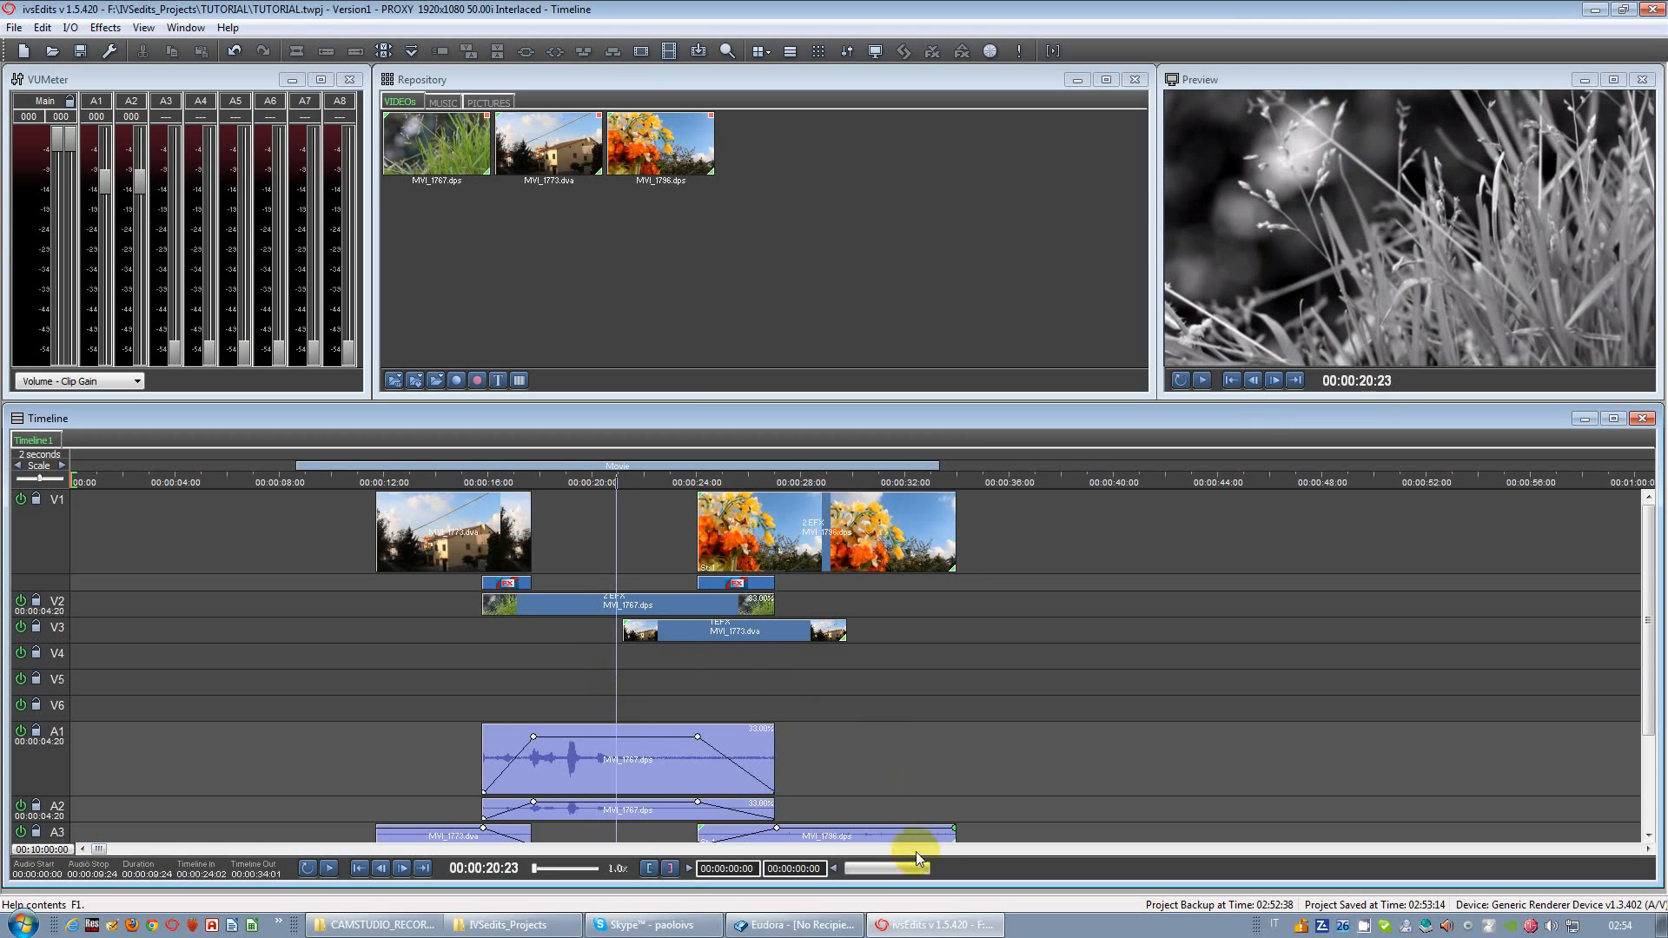
key(space)
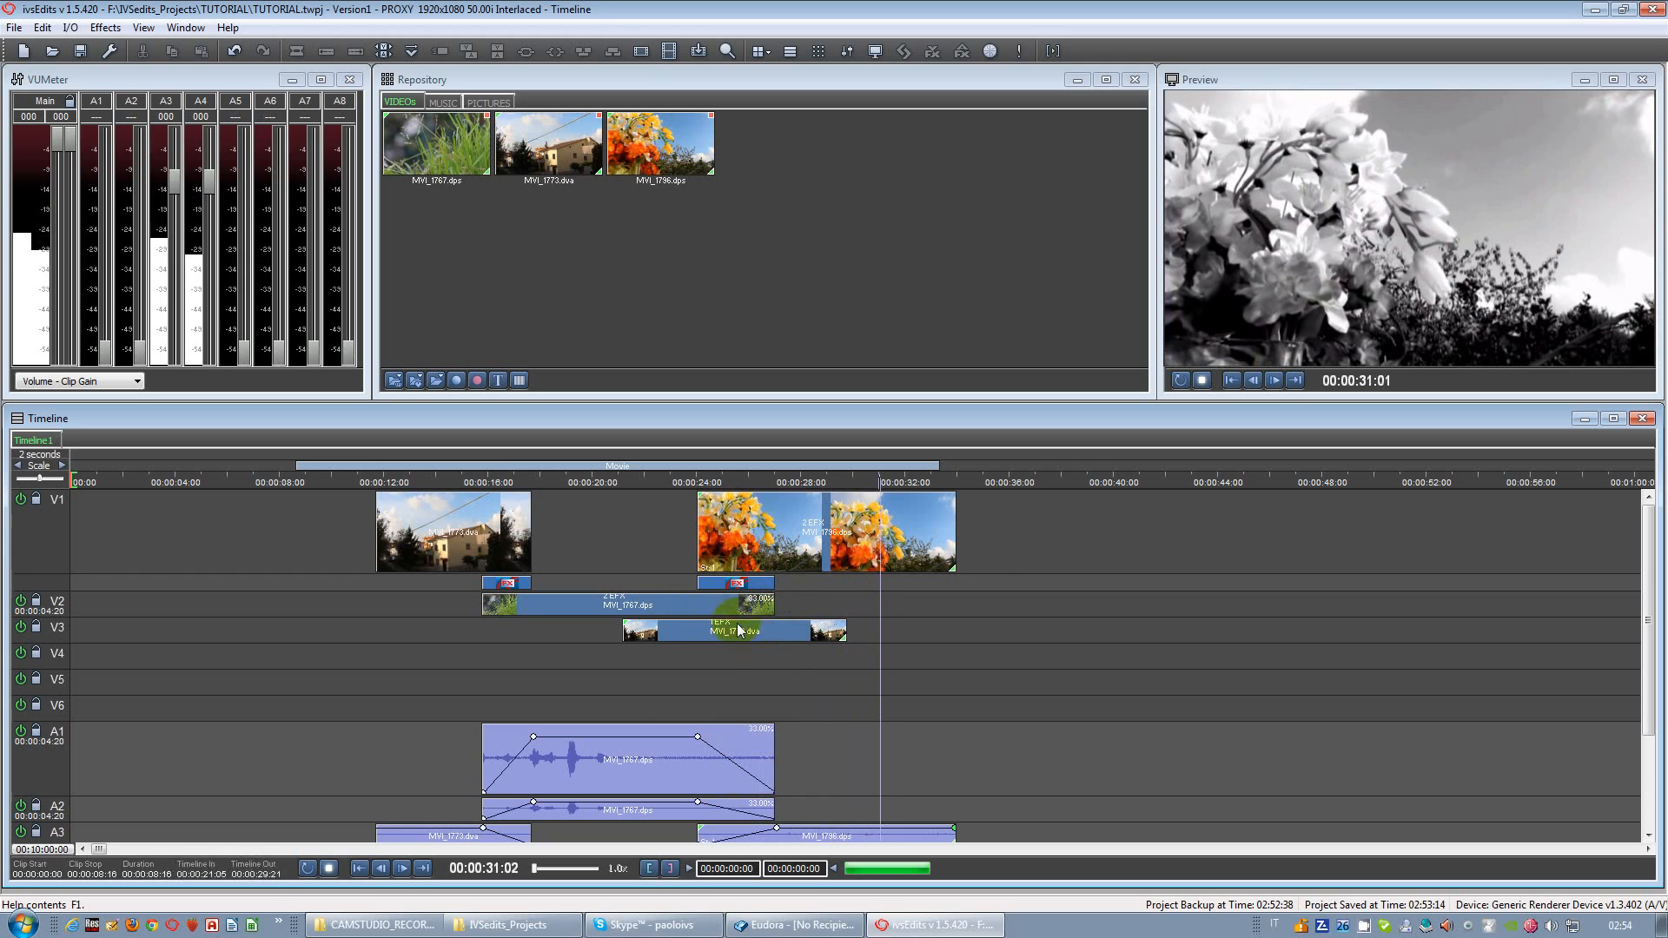
key(space)
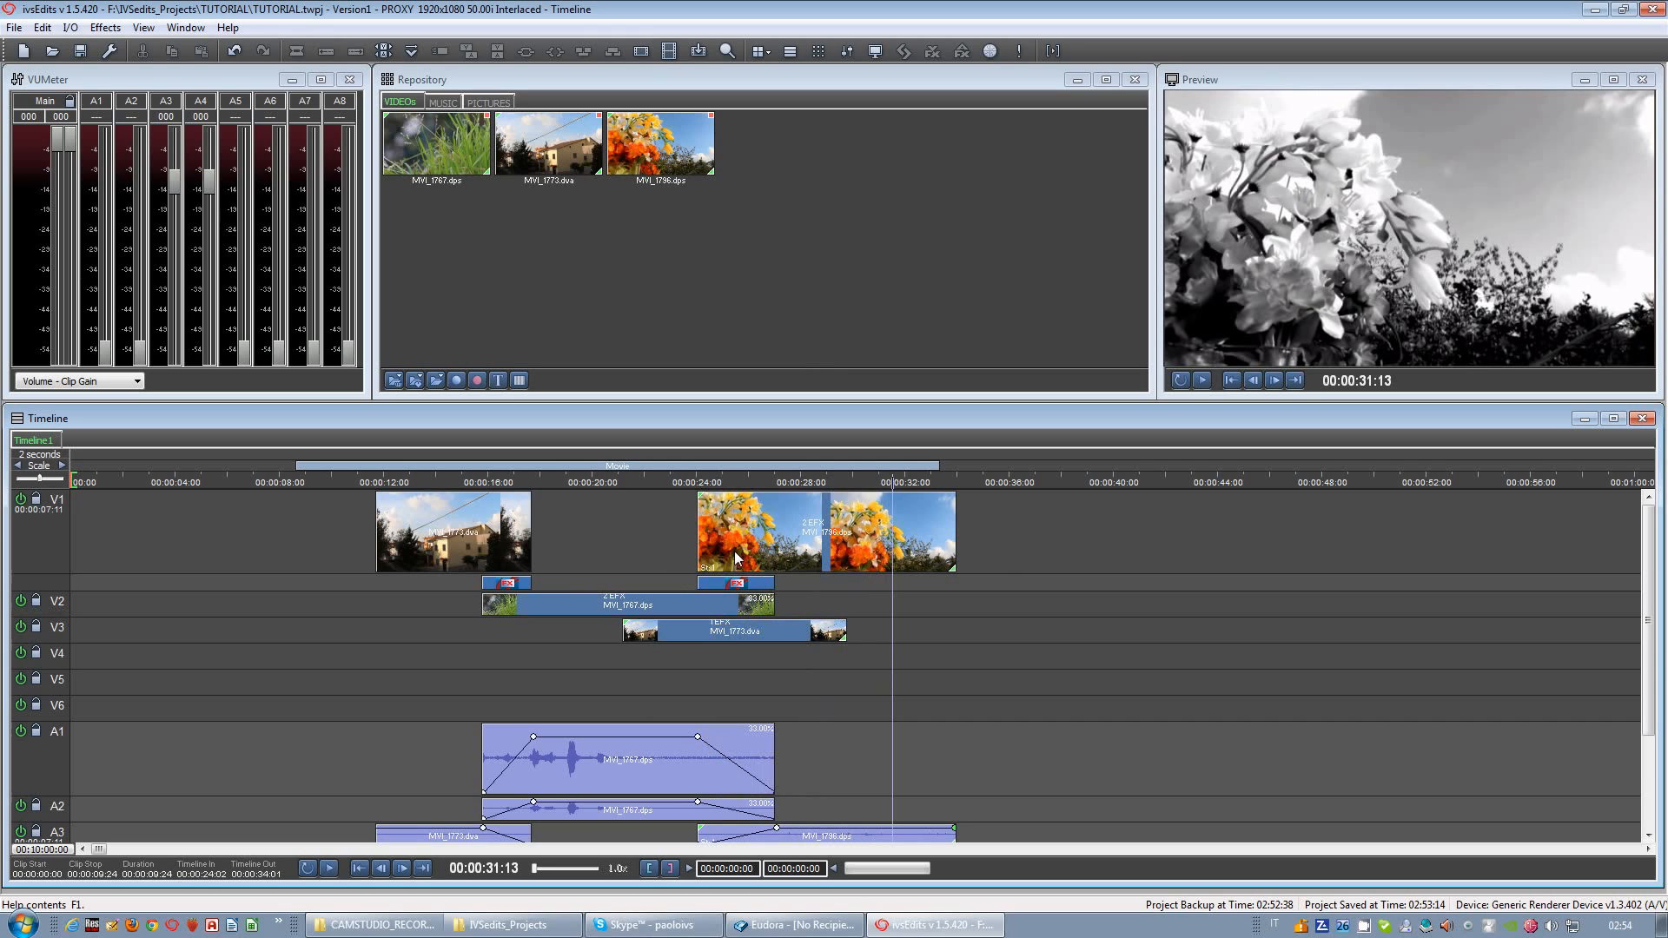
Step: Add Fade In & Out to the MVI_1773 clip on V3, lower both inner fade keyframes to about 75%, and apply the effect
click(708, 635)
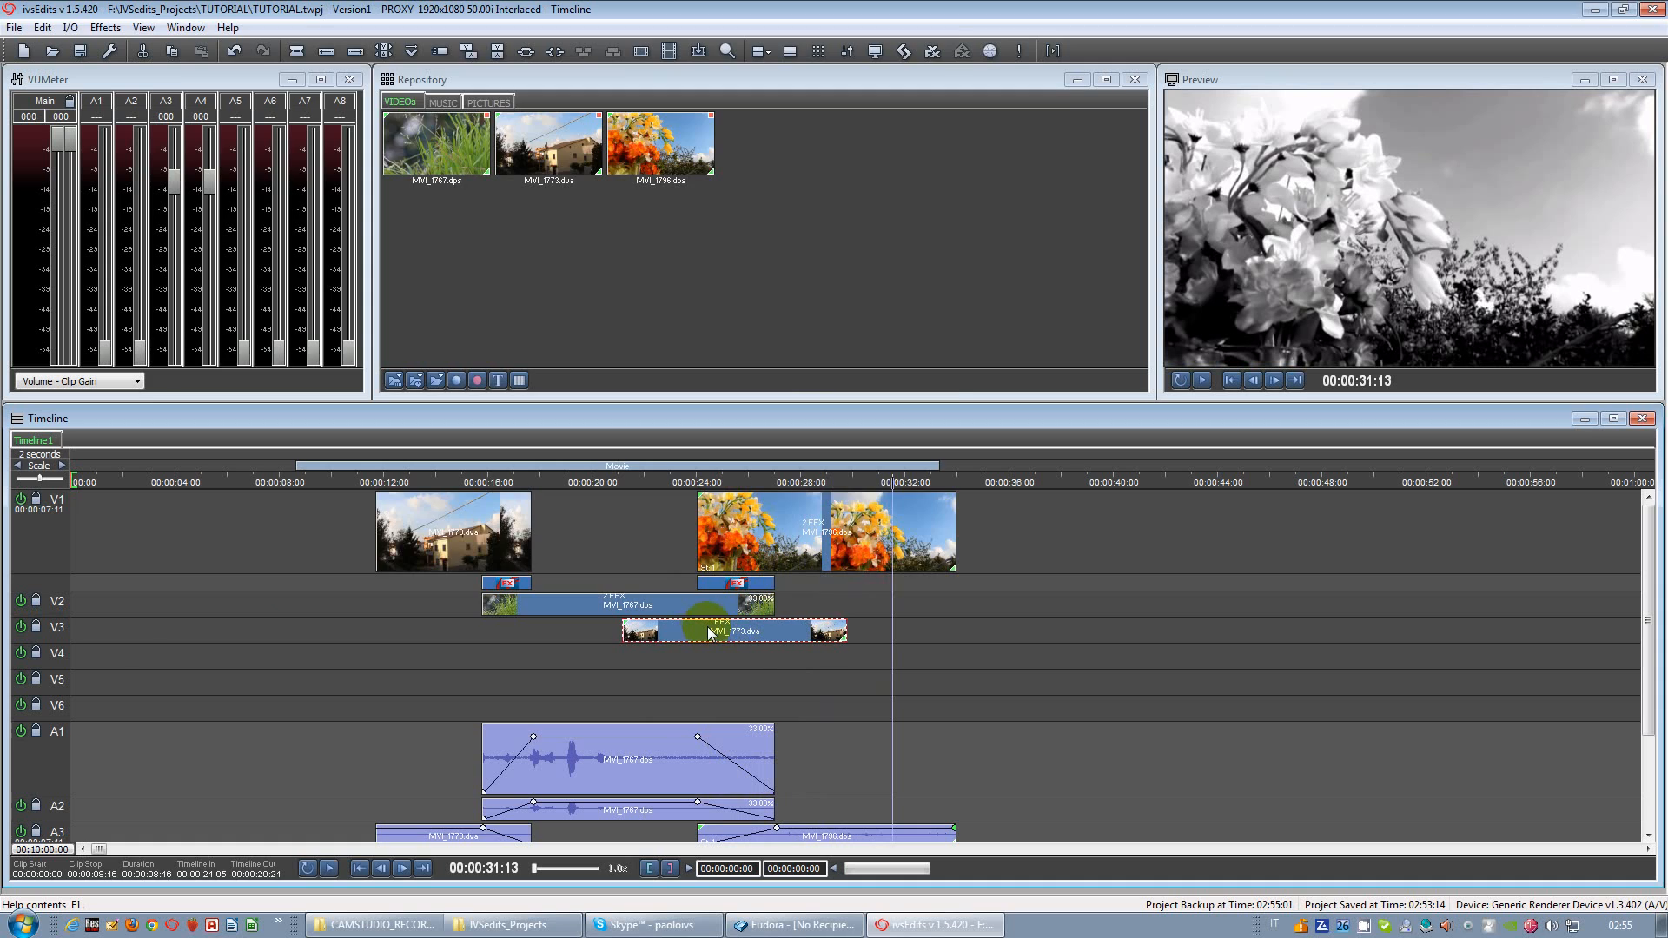
double_click(711, 634)
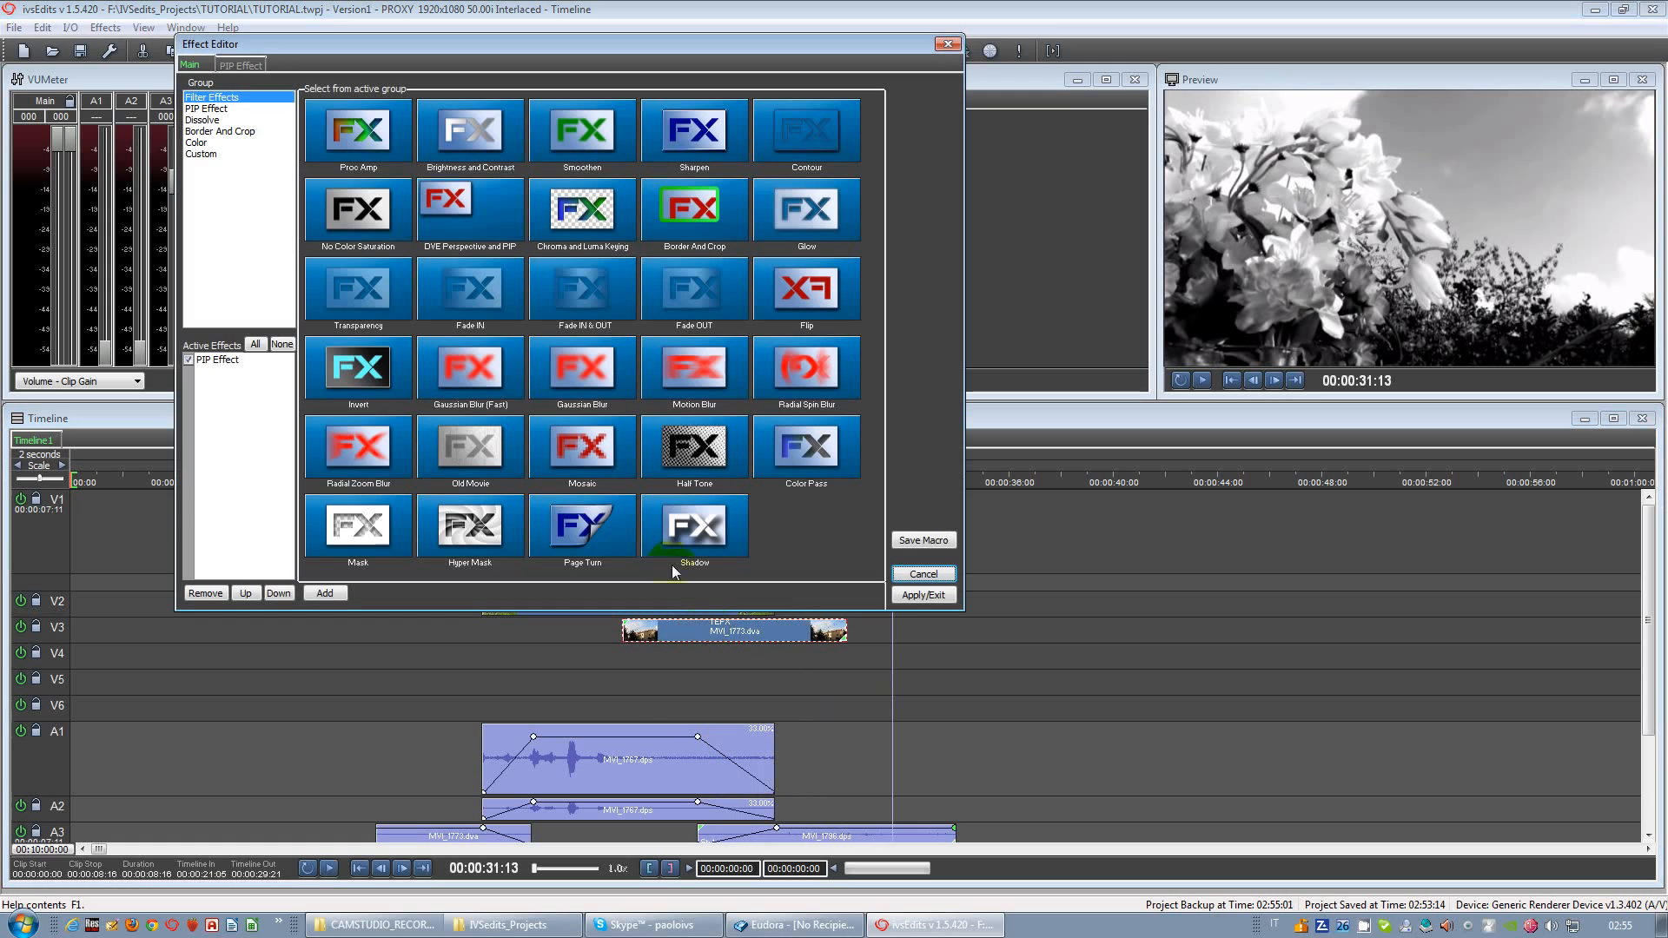
double_click(597, 299)
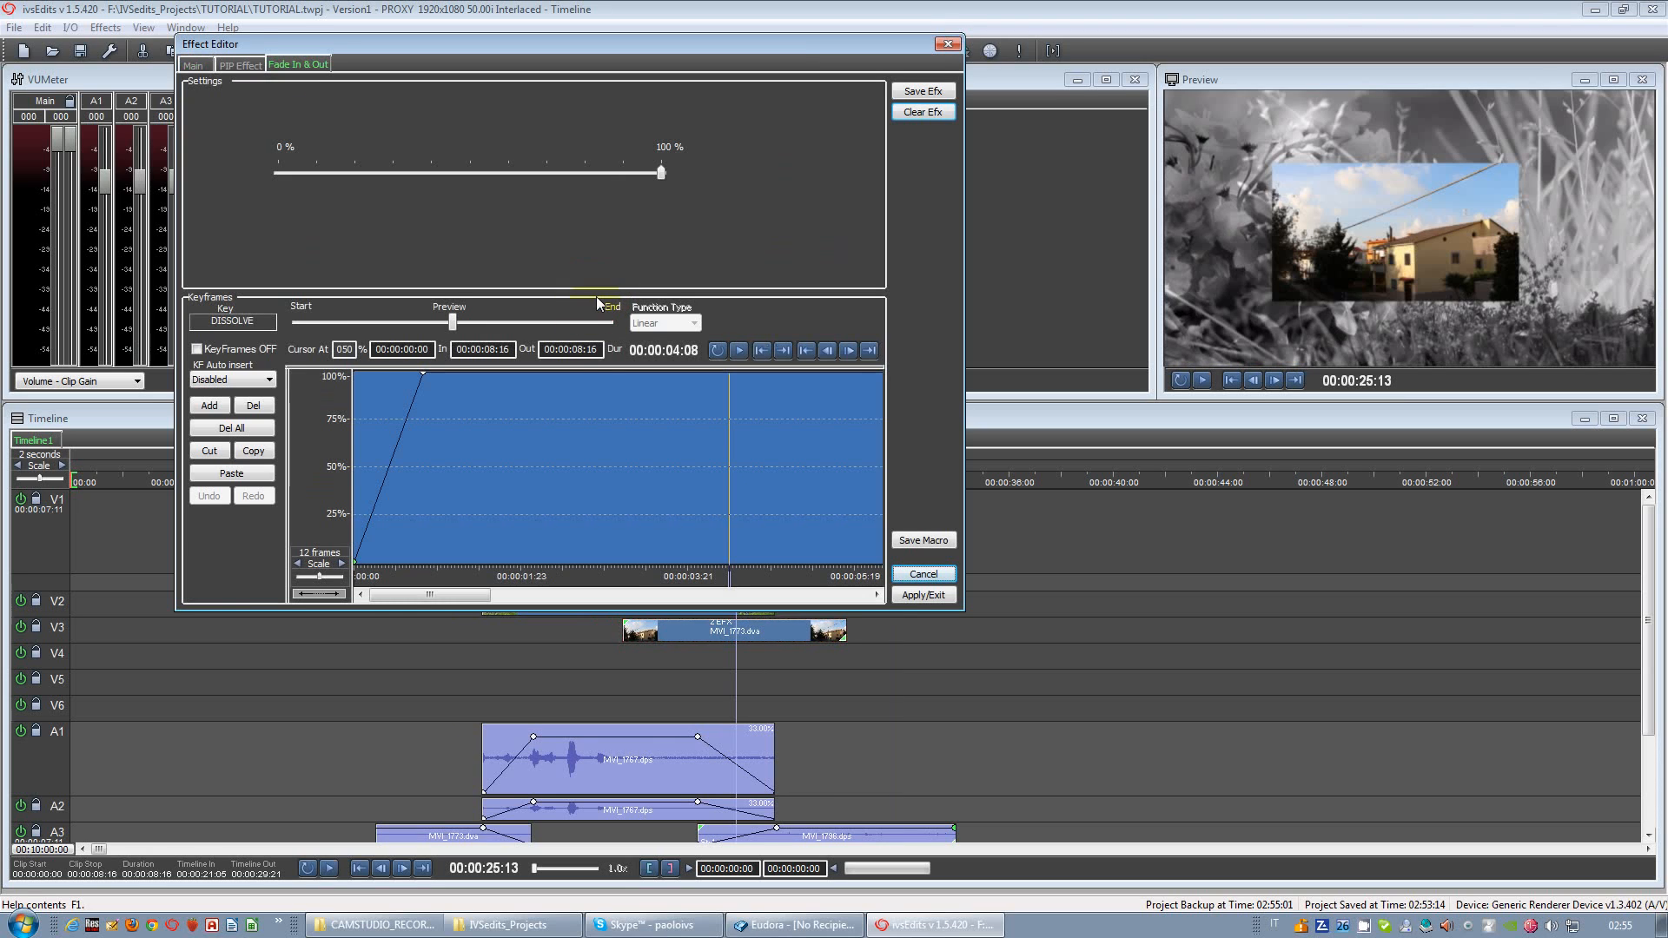
click(321, 594)
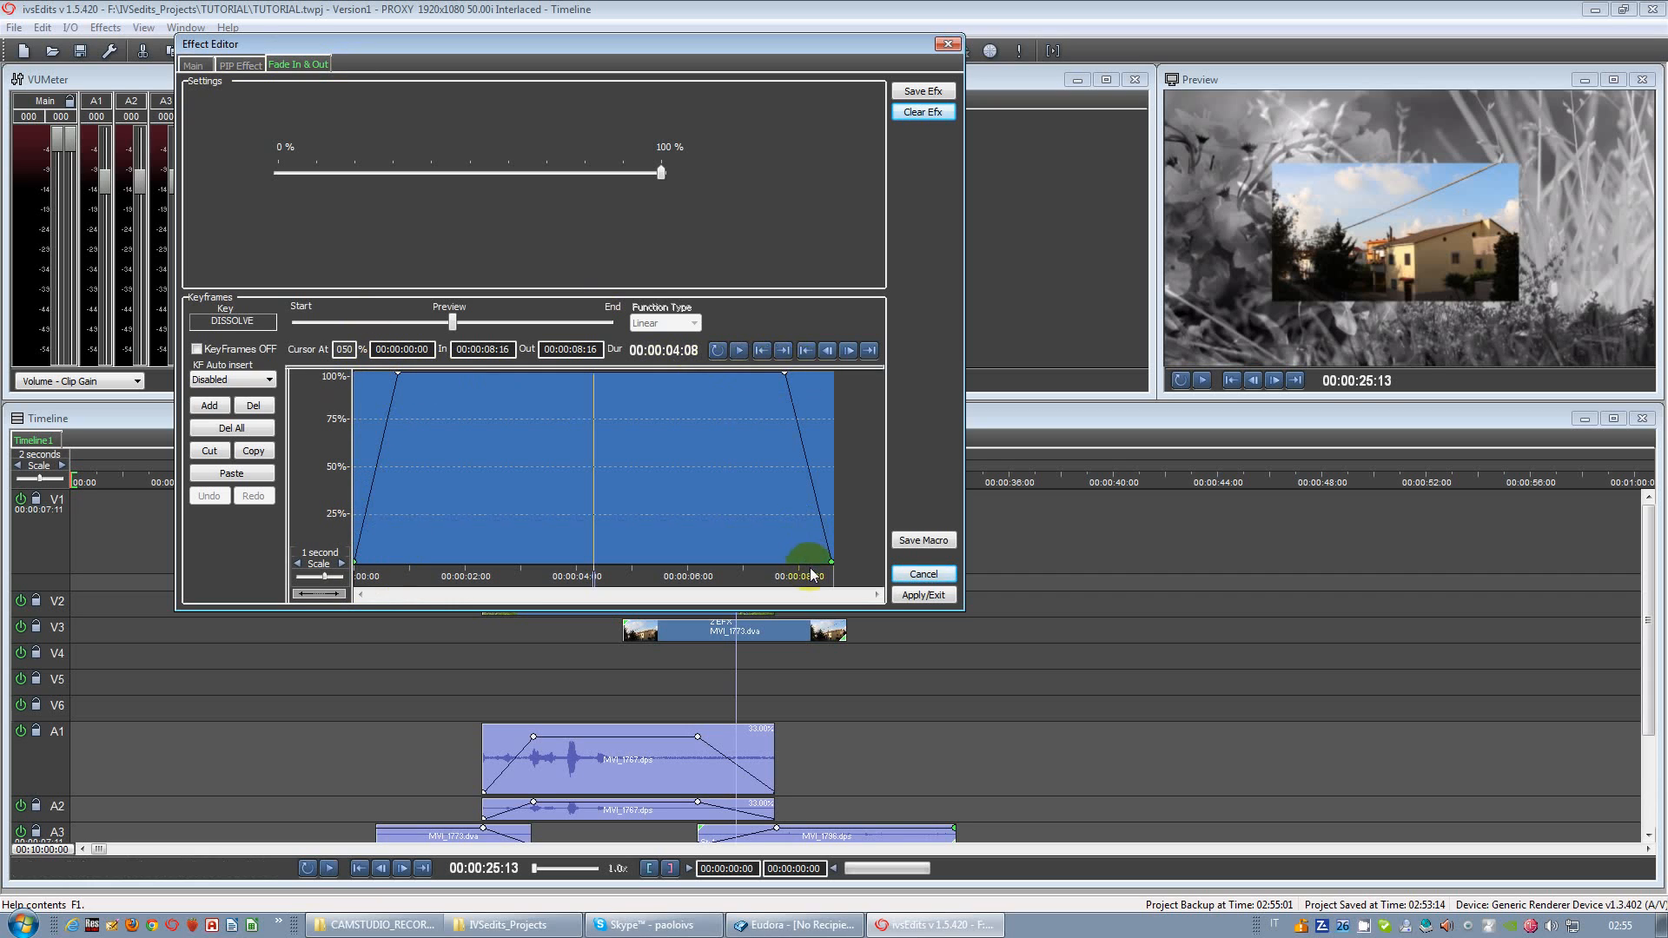
drag(402, 375, 424, 420)
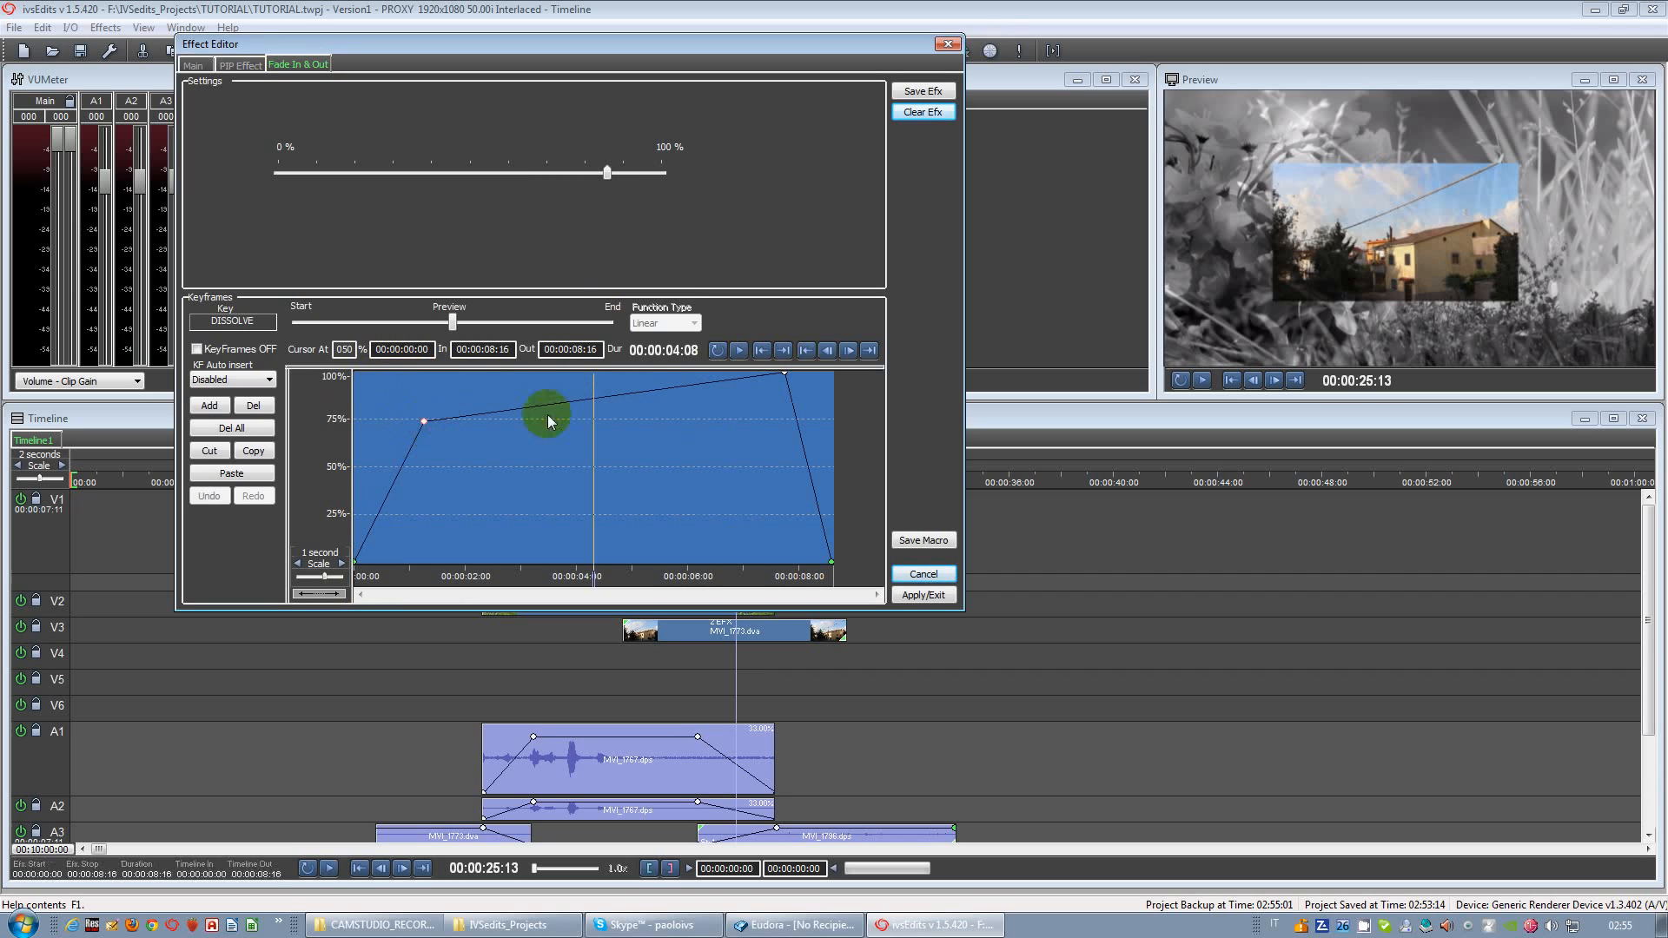
drag(784, 374, 761, 471)
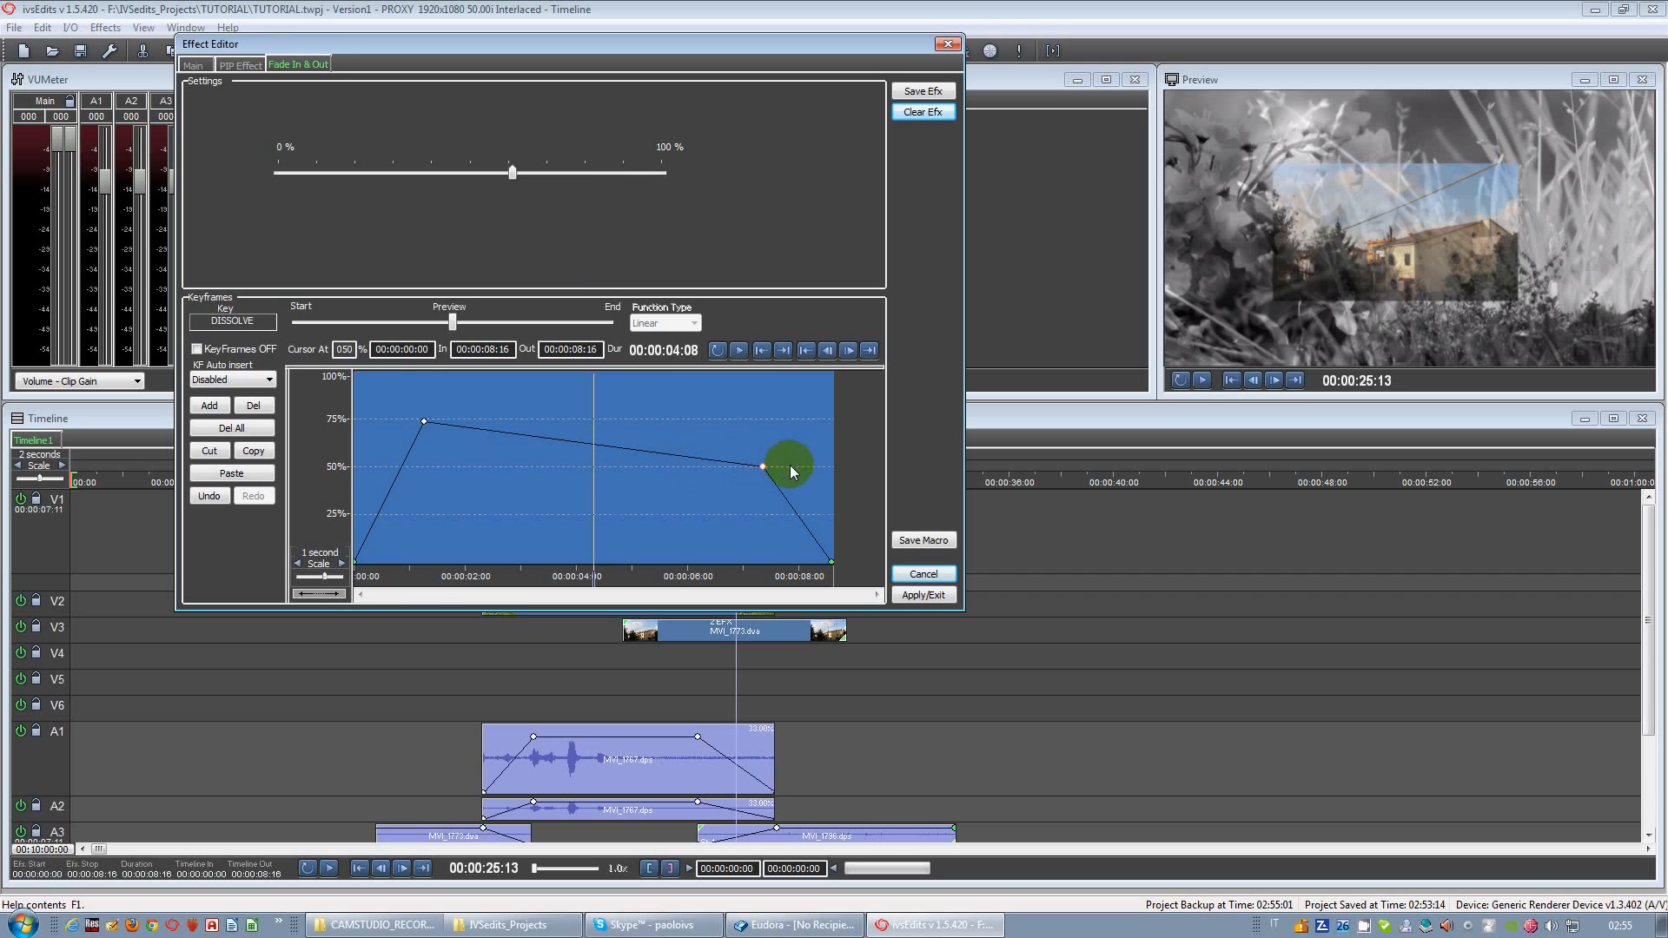
drag(764, 468, 753, 420)
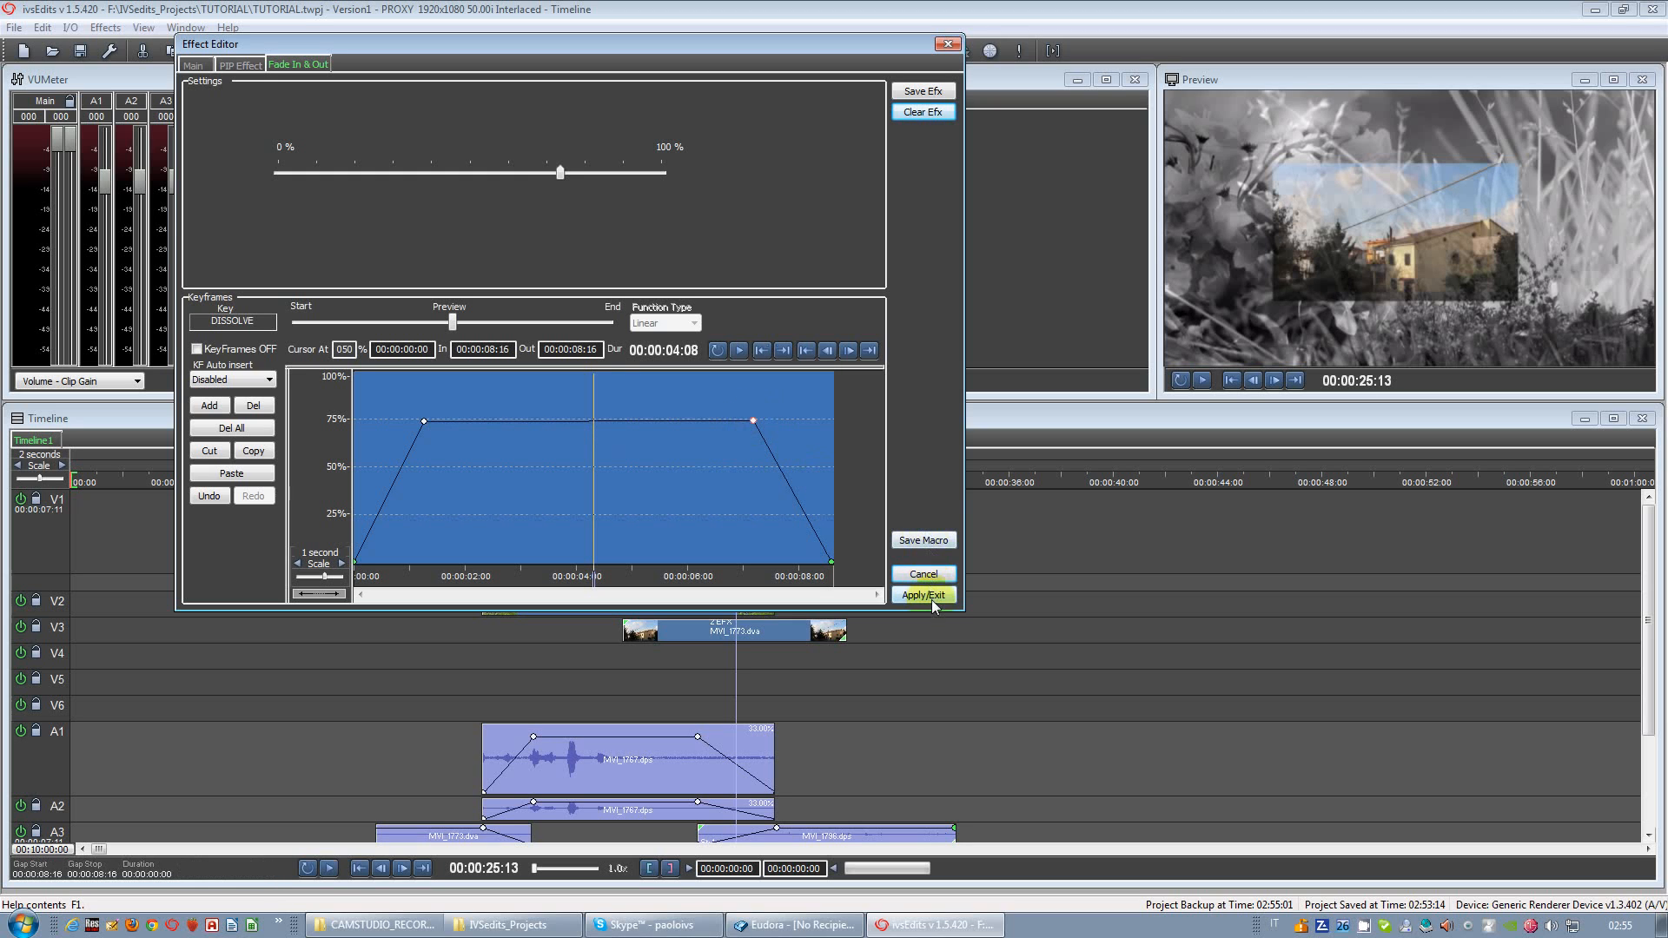
click(930, 596)
Step: Place the MVI_1796 clip on V4 at 00:00:23:09 and trim its end to a duration of 00:00:09:11
drag(735, 662, 848, 684)
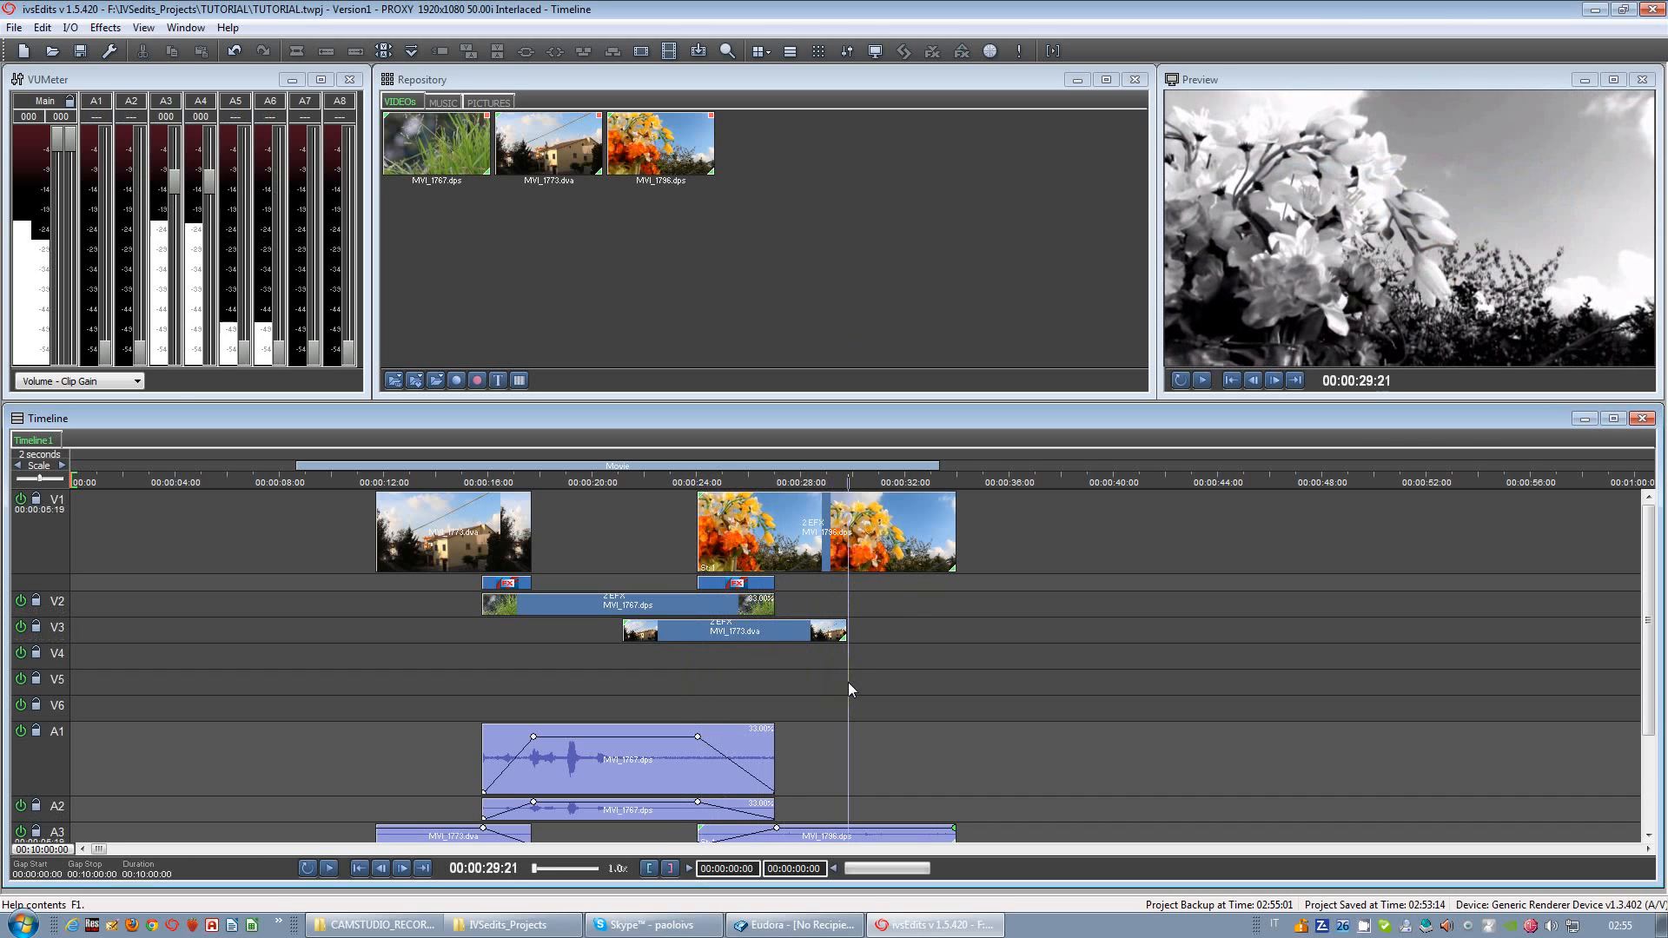
drag(657, 155, 679, 659)
drag(939, 660, 924, 667)
Step: Copy the V3 clip's effects onto the MVI_1796 clip on V4 and move that clip to start at 00:00:24:02
click(722, 639)
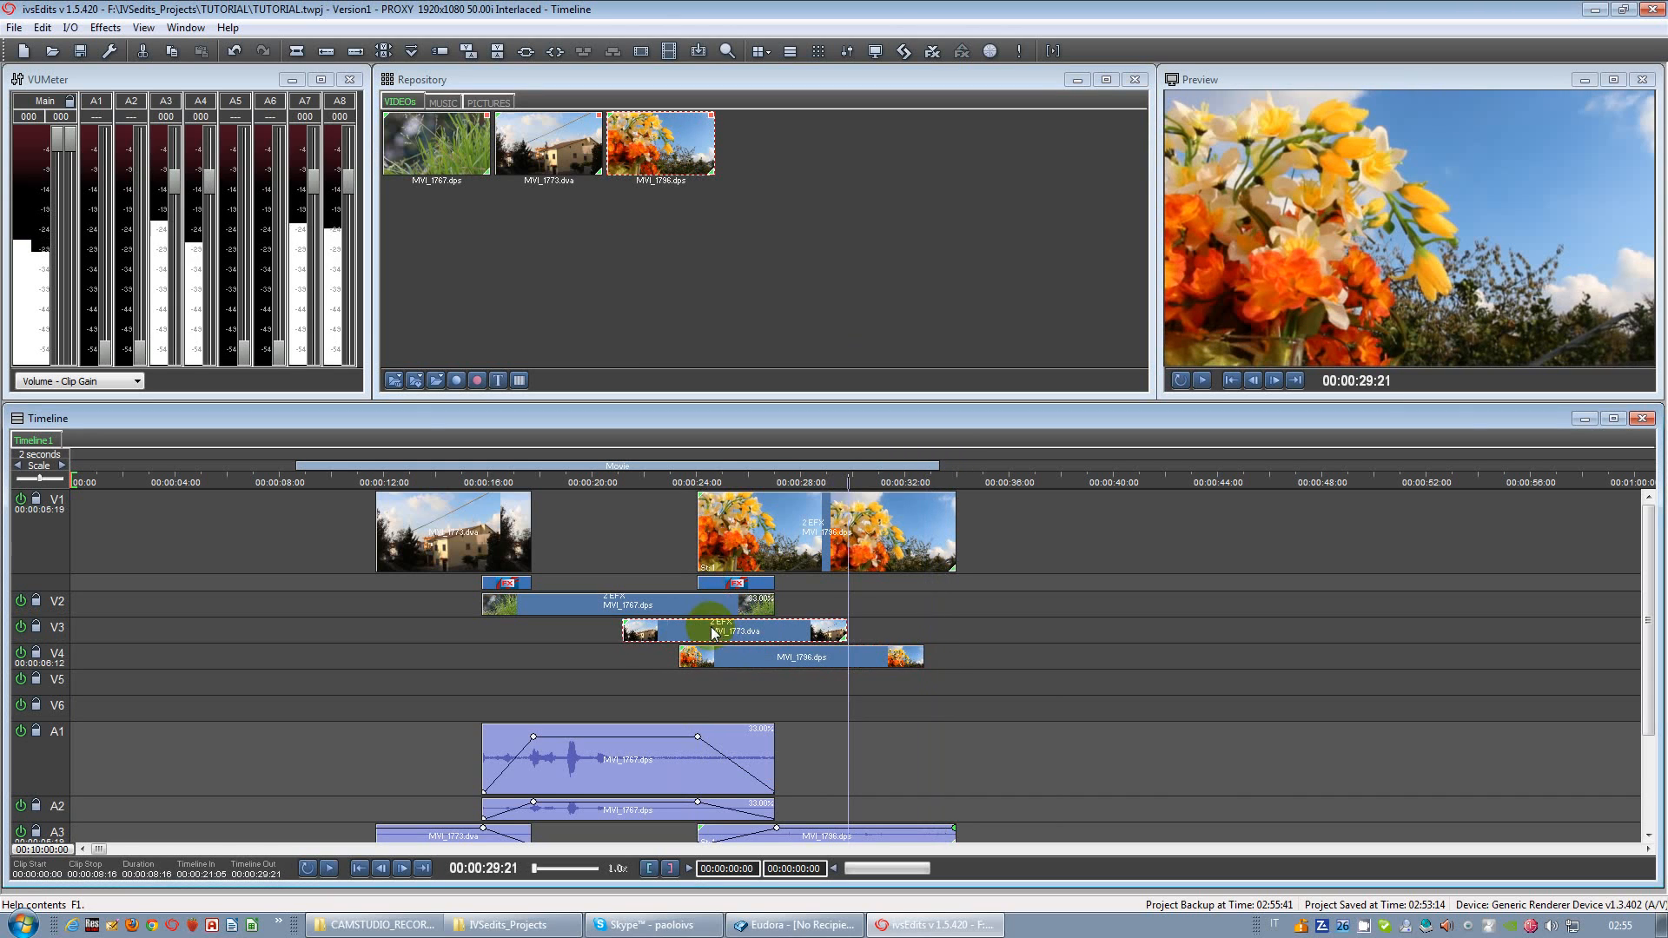
click(744, 656)
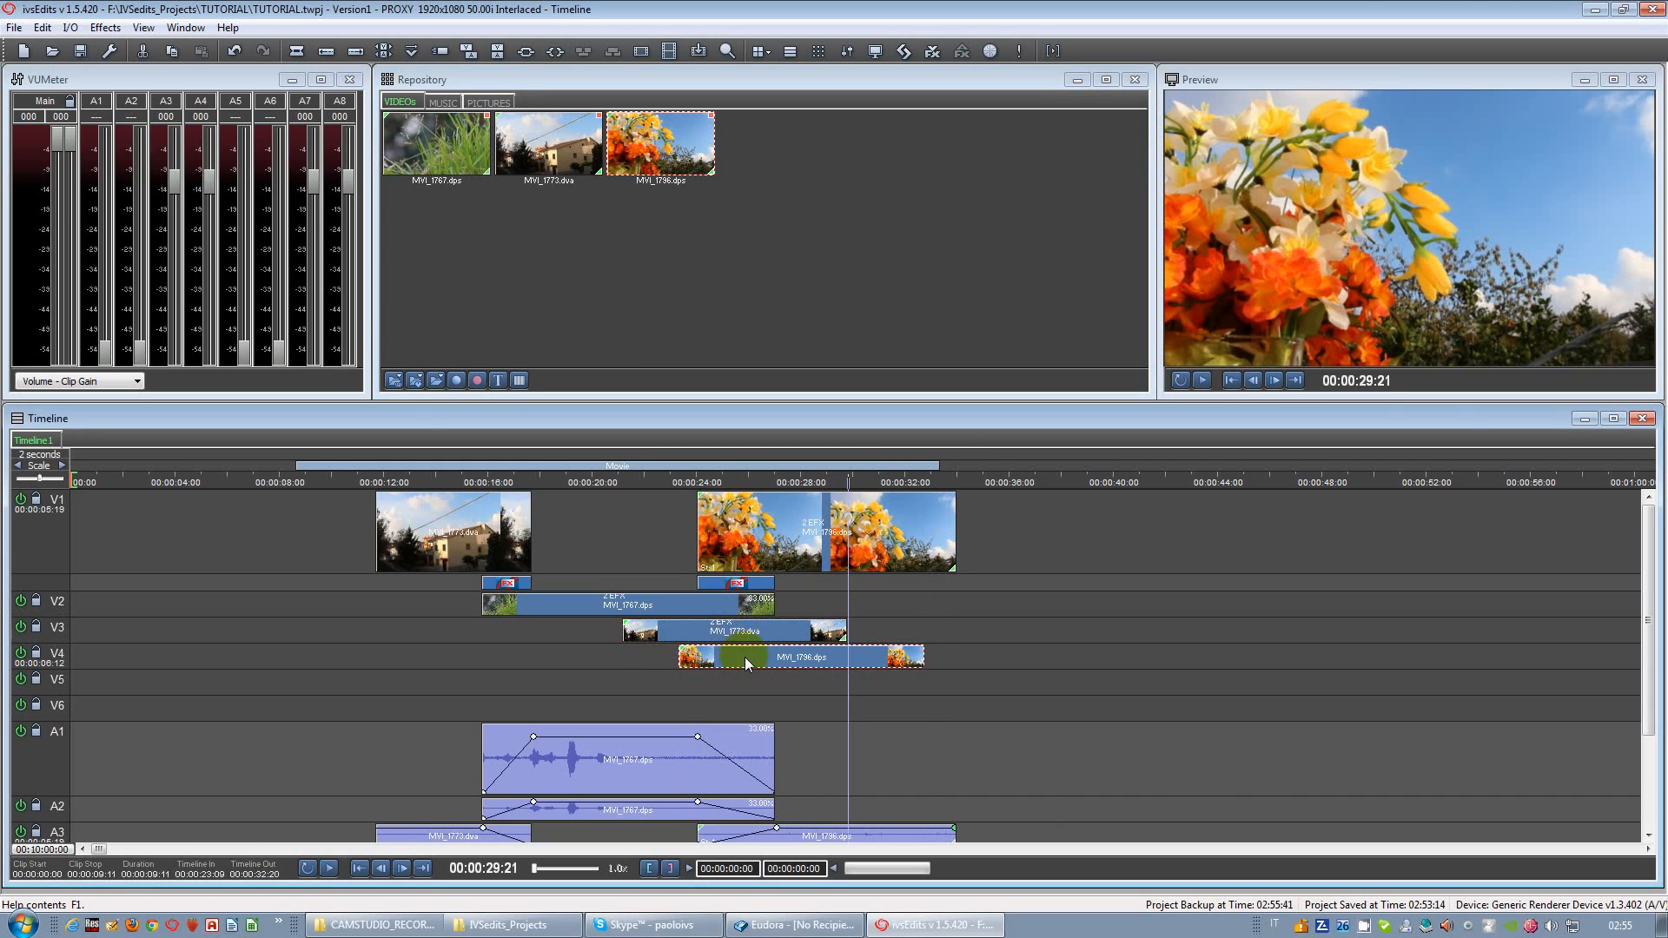
key(ctrl+shift+v)
drag(721, 692, 752, 667)
Step: Play the four video layers from before the V3 clip begins to check the buffer level
click(591, 680)
key(space)
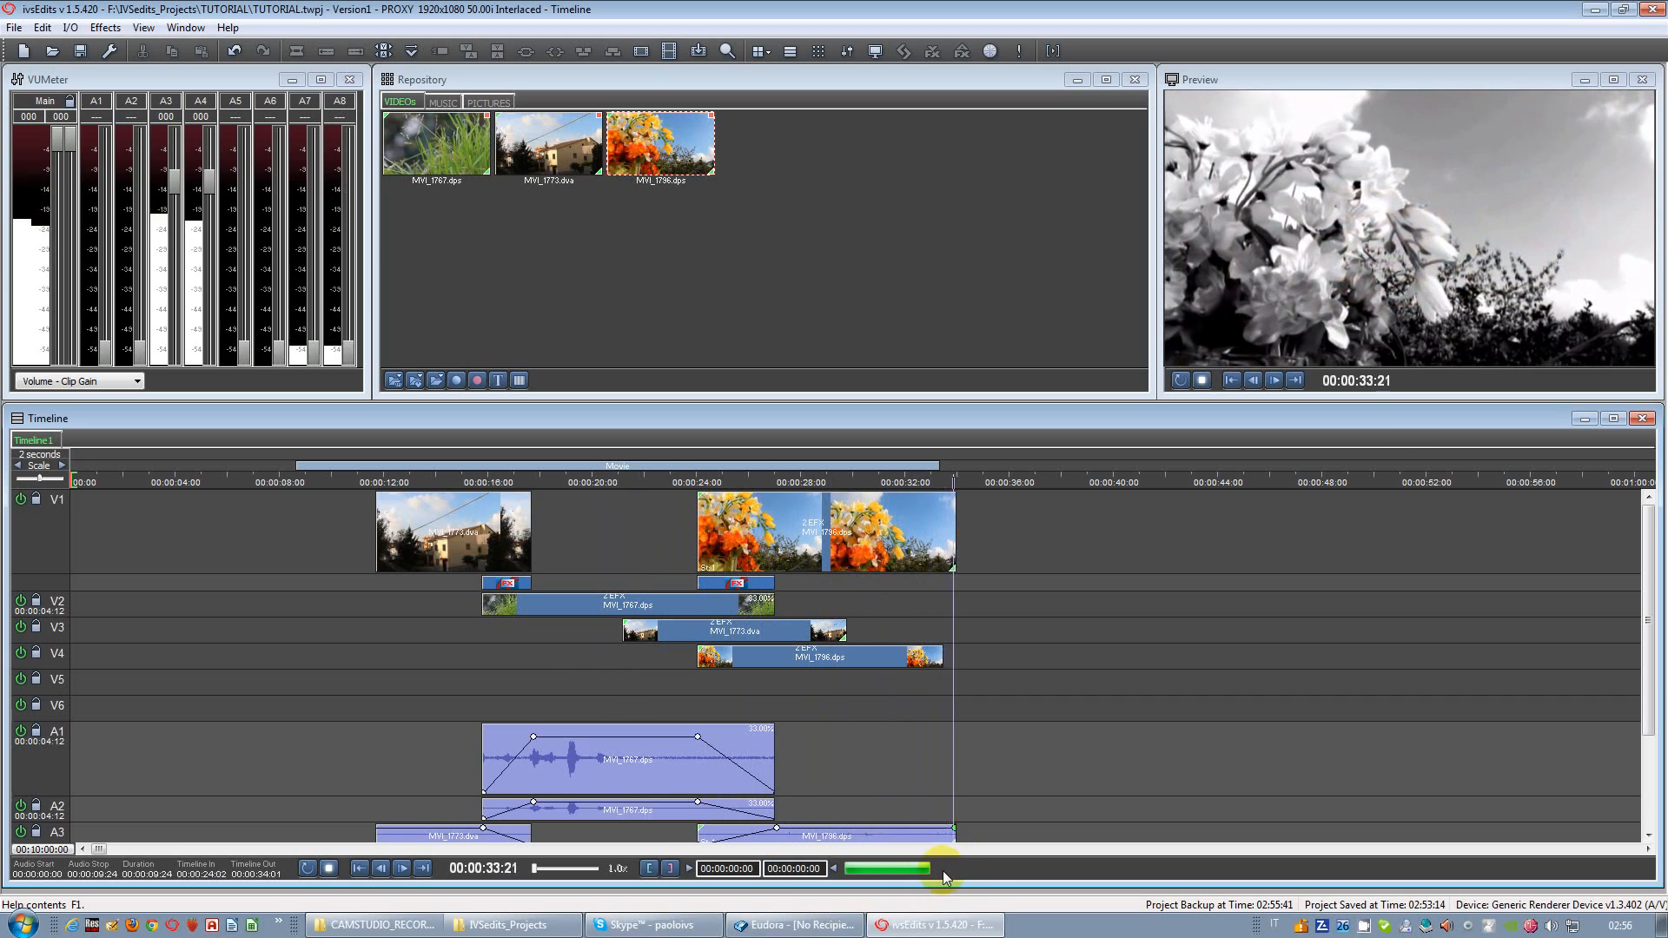
key(space)
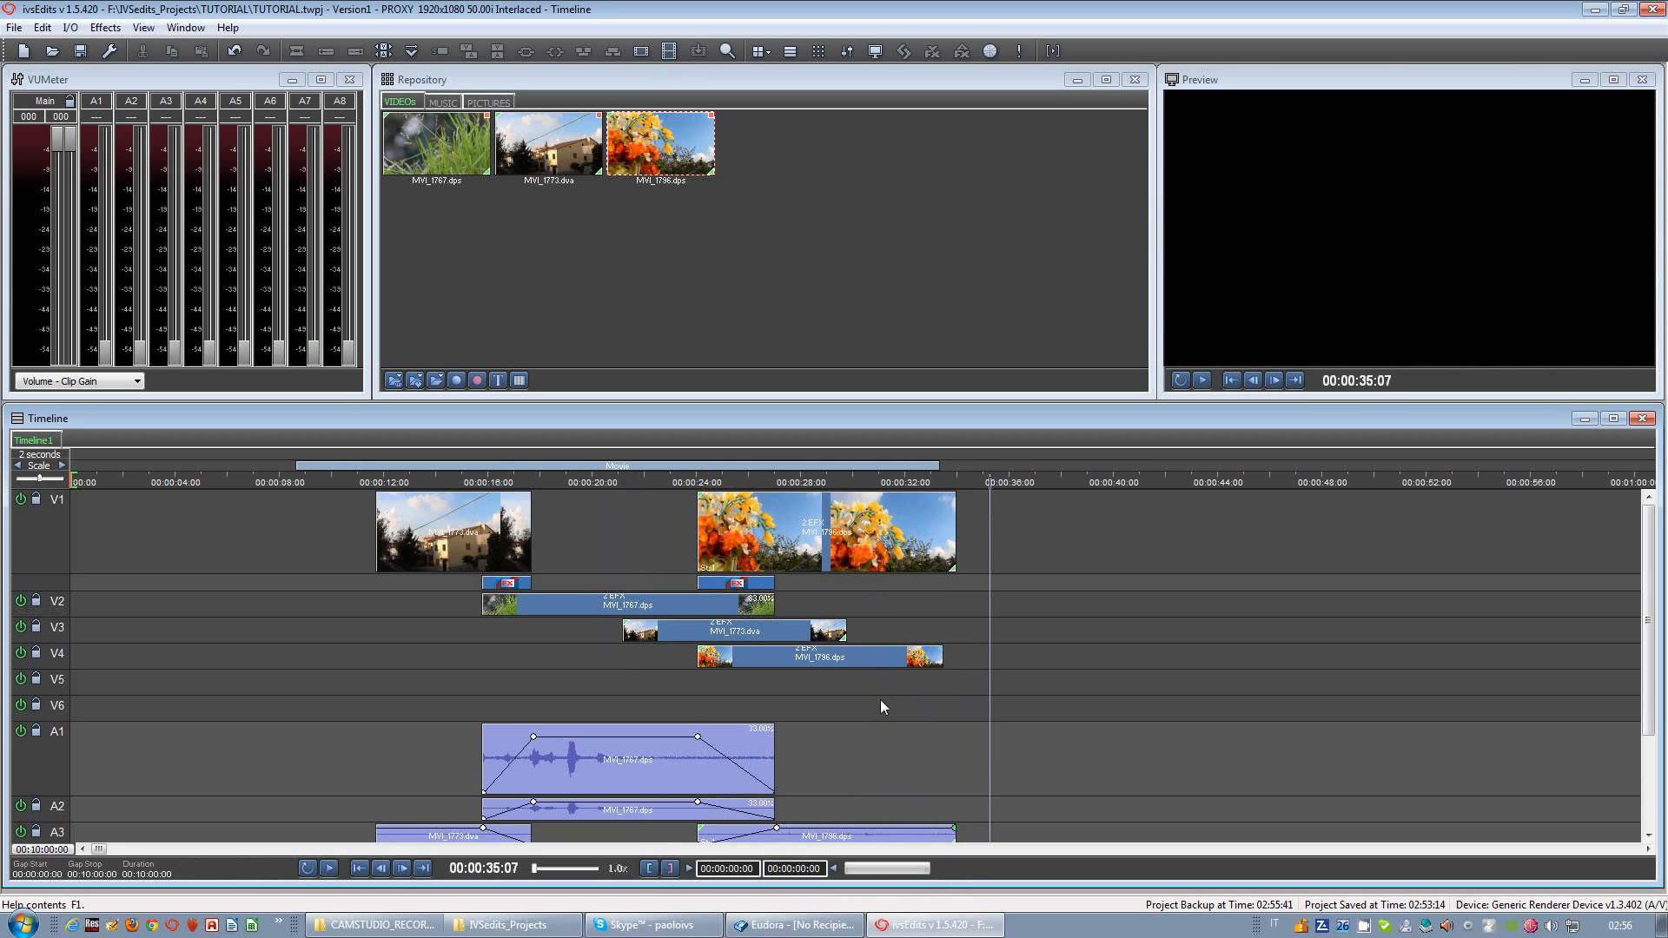
Step: Place another MVI_1773 clip on V5 at 00:00:27:02 with the same PIP and Fade In & Out effects as the V4 clip
click(861, 696)
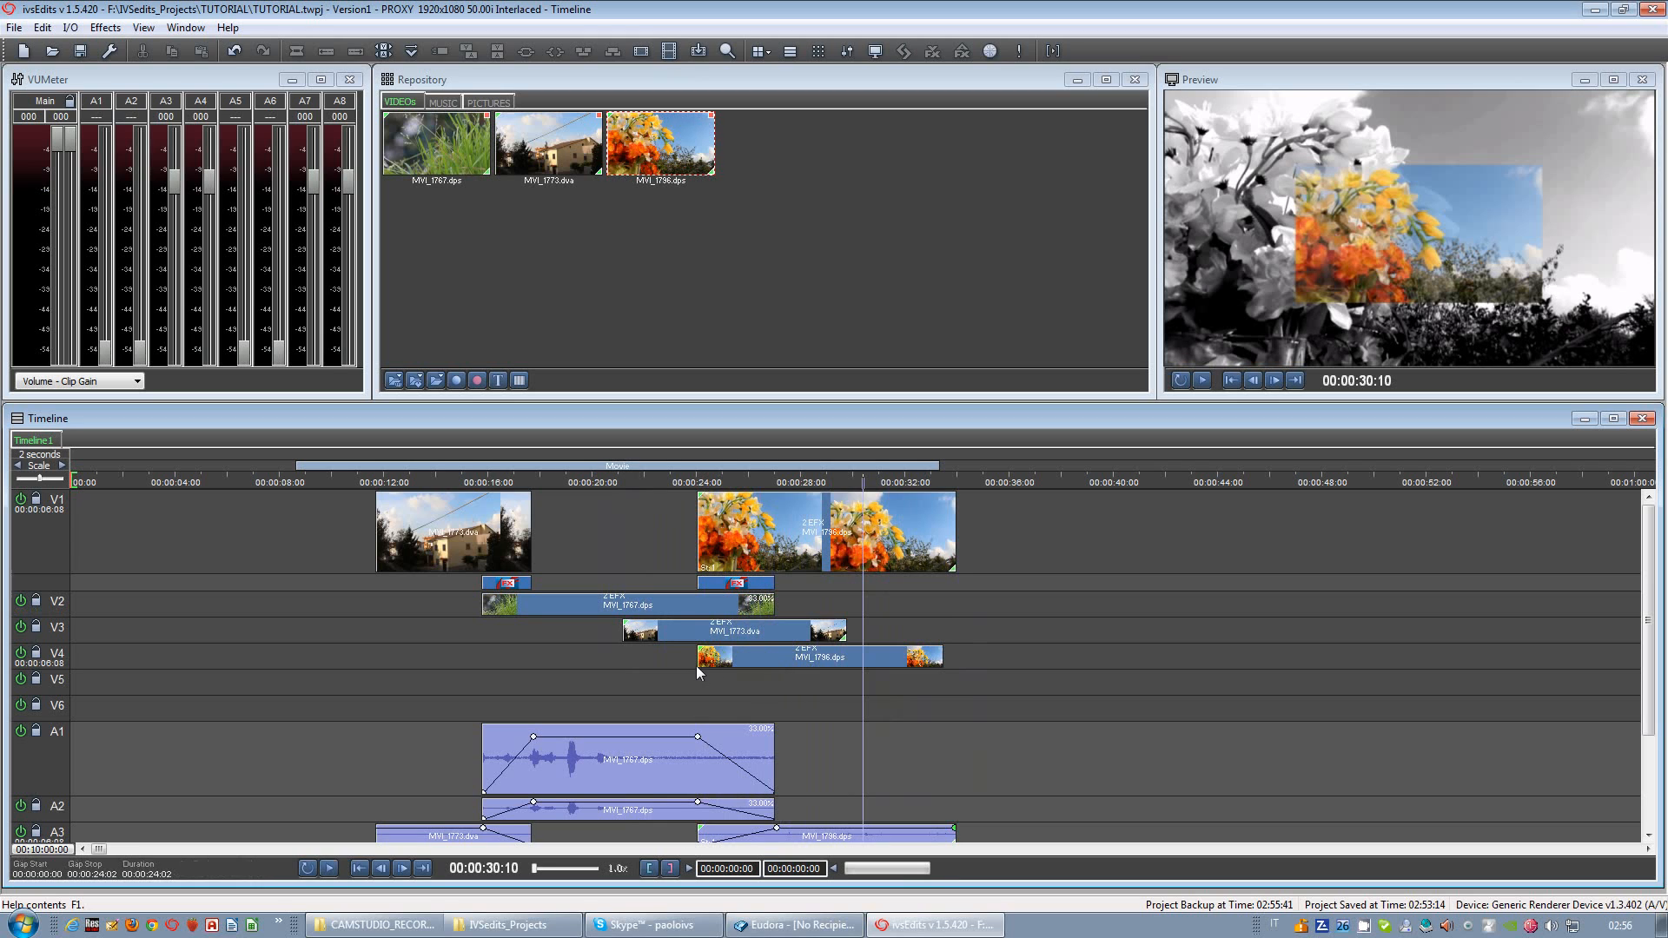
click(733, 639)
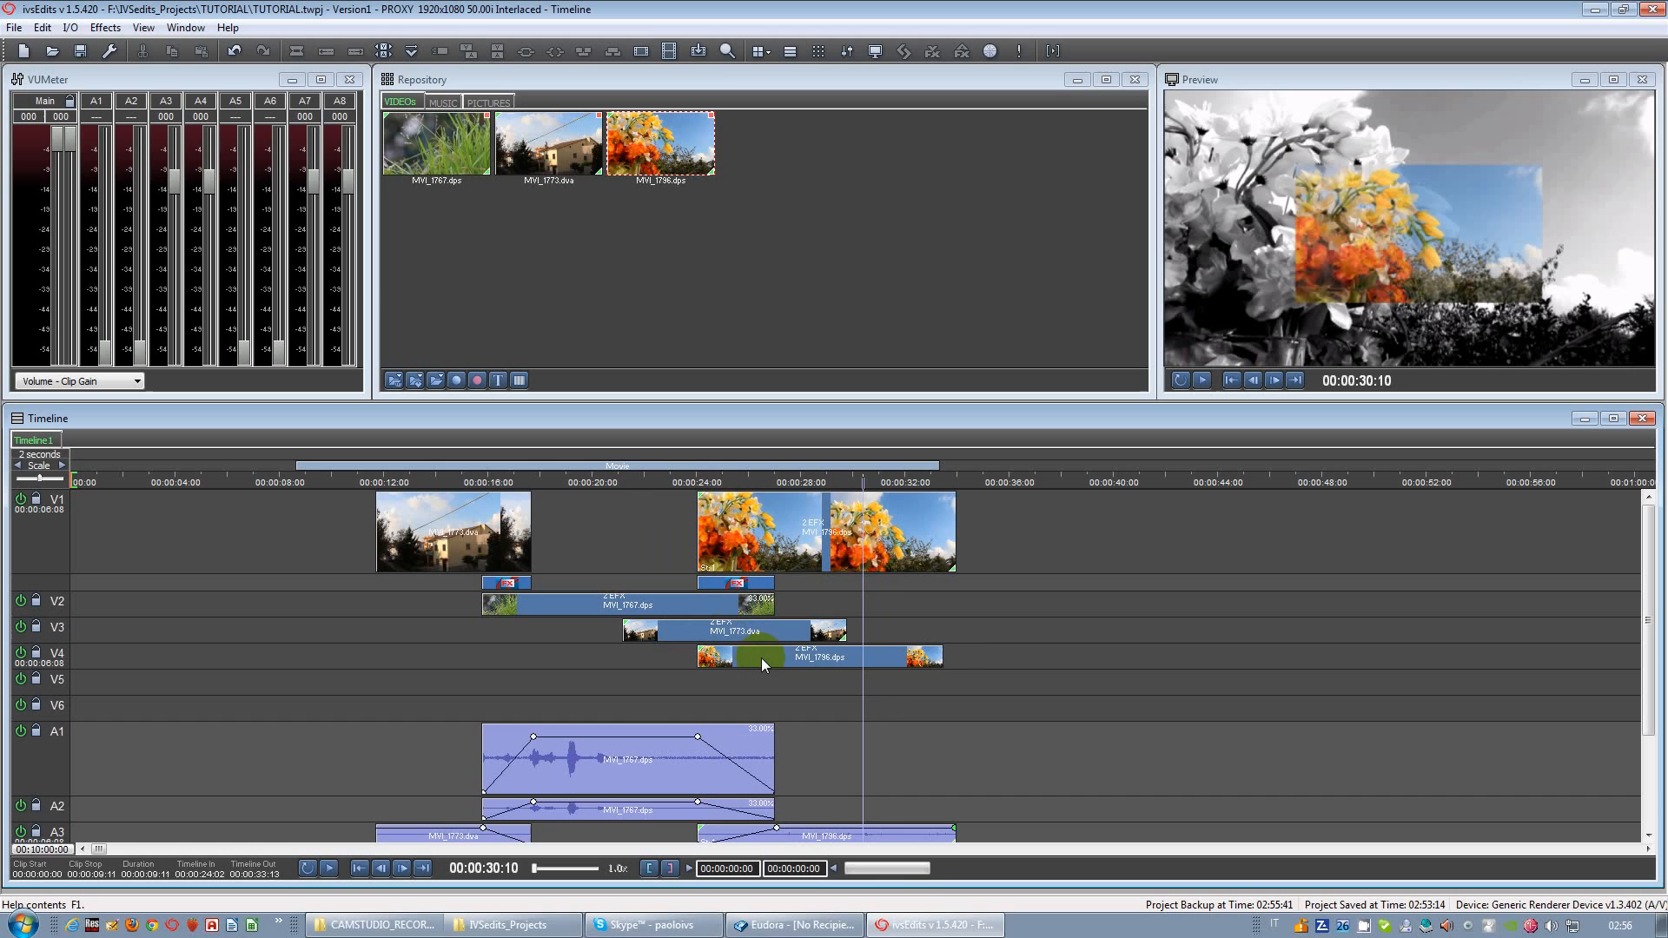
drag(556, 143, 1023, 685)
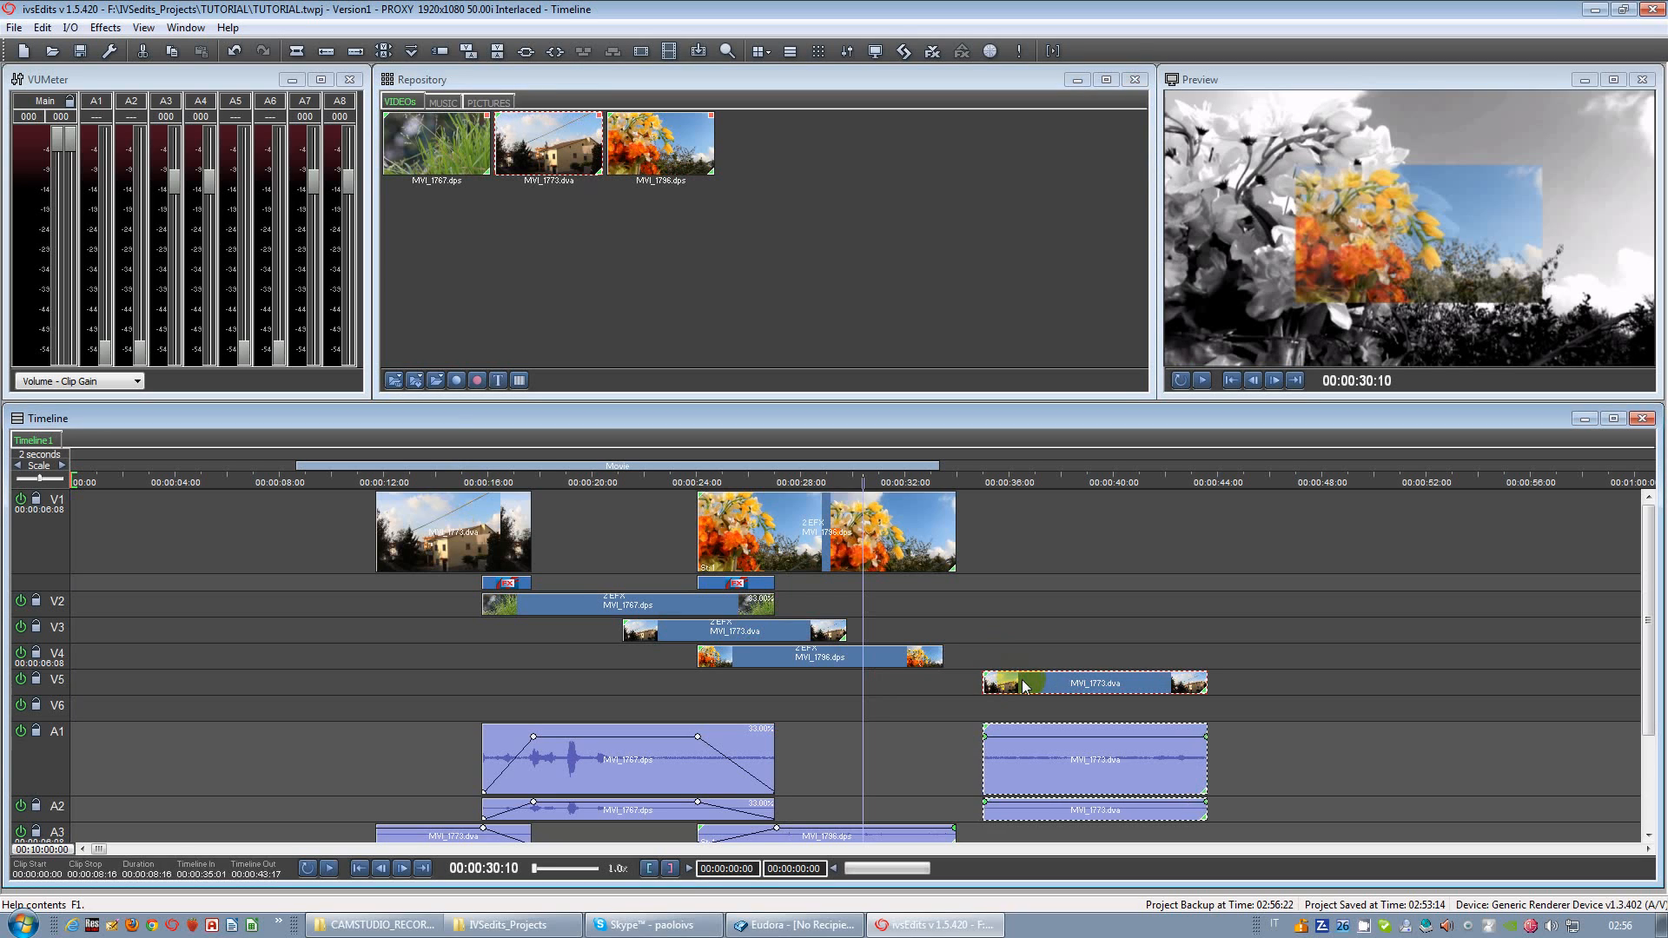
click(853, 657)
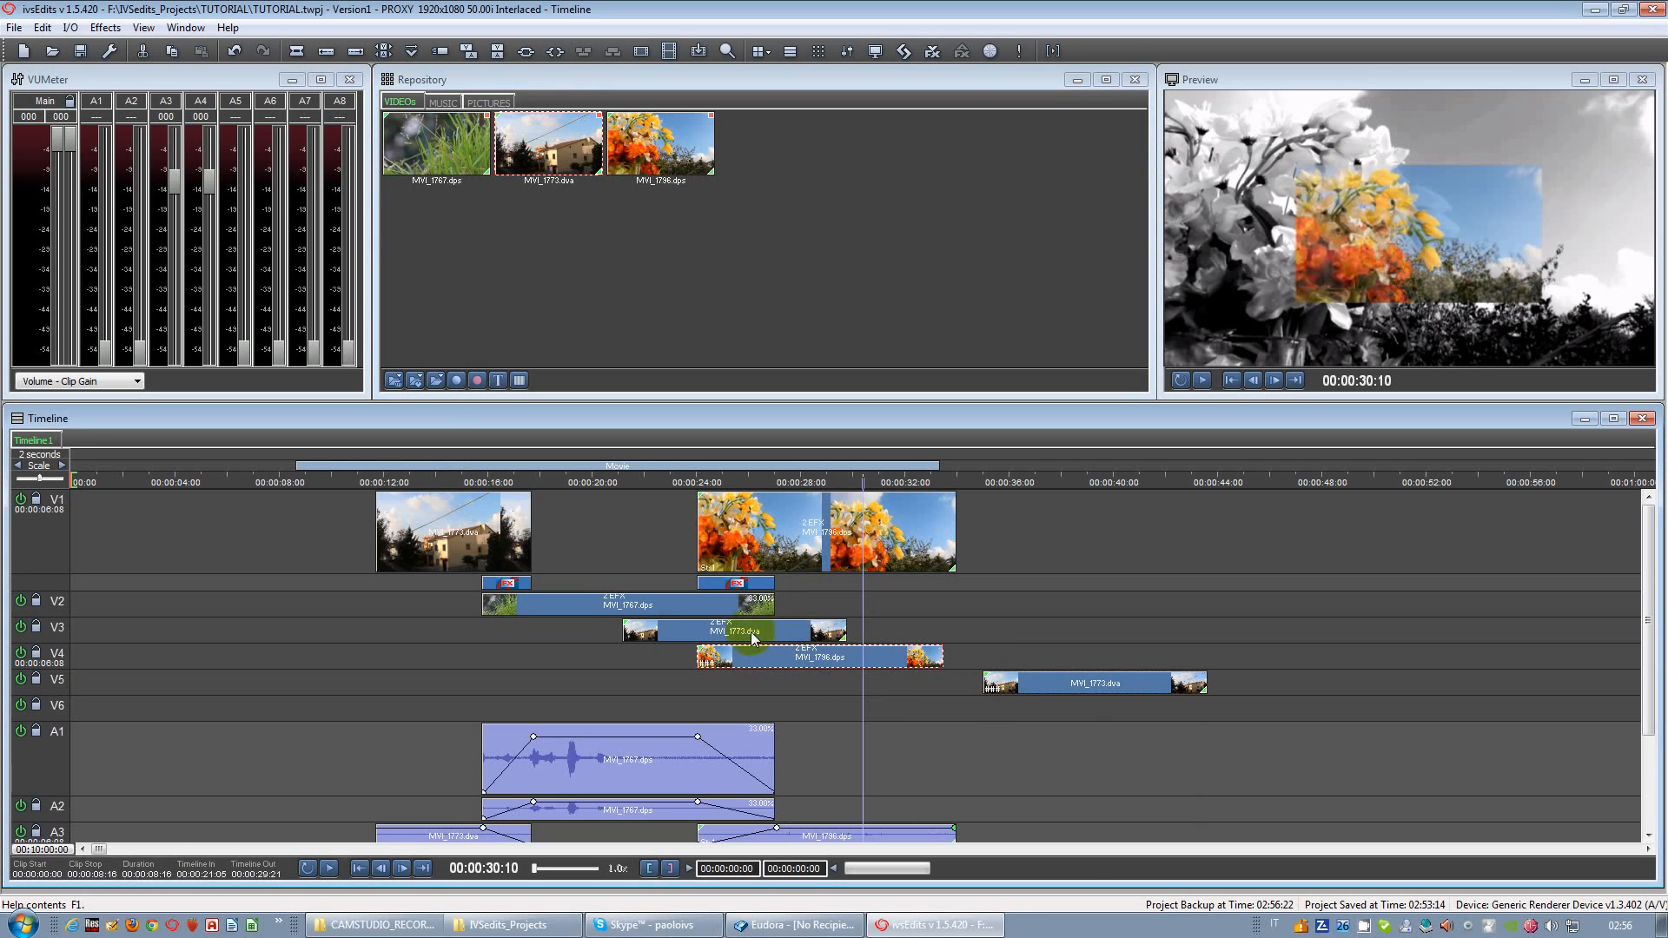
drag(1047, 686, 857, 679)
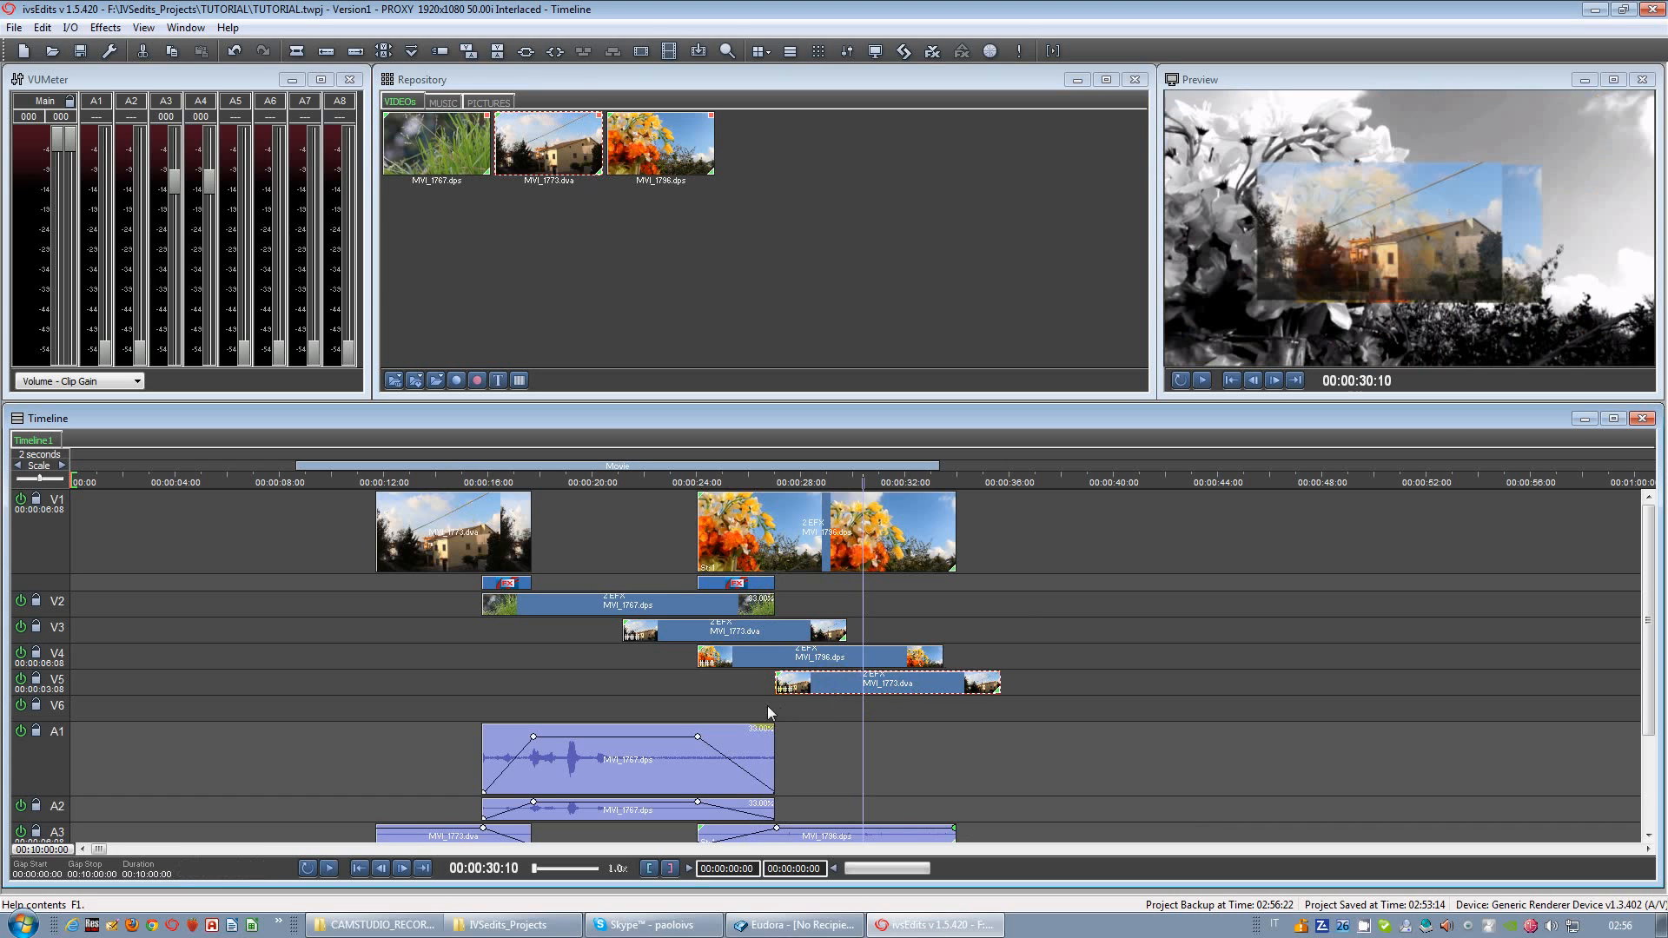
Step: Preview the composite at 00:00:29:23 and disable Fade In & Out among the V5 clip's active effects
mouse_move(586, 671)
mouse_down()
mouse_move(959, 715)
mouse_move(851, 705)
mouse_up()
click(829, 682)
double_click(829, 681)
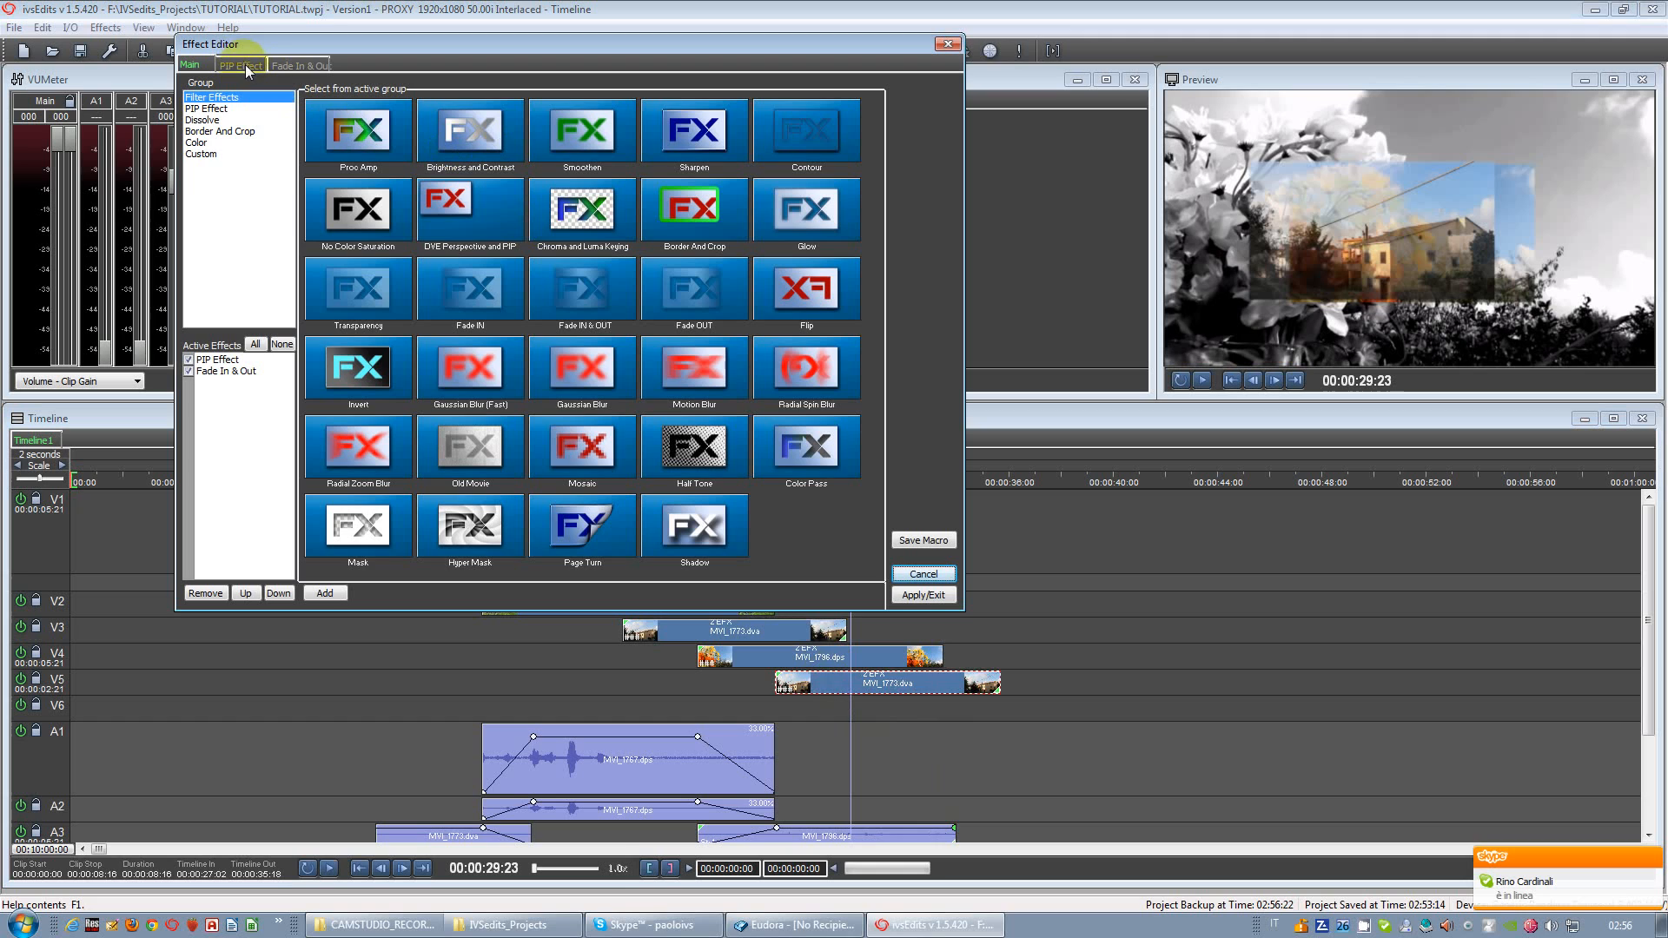
click(188, 370)
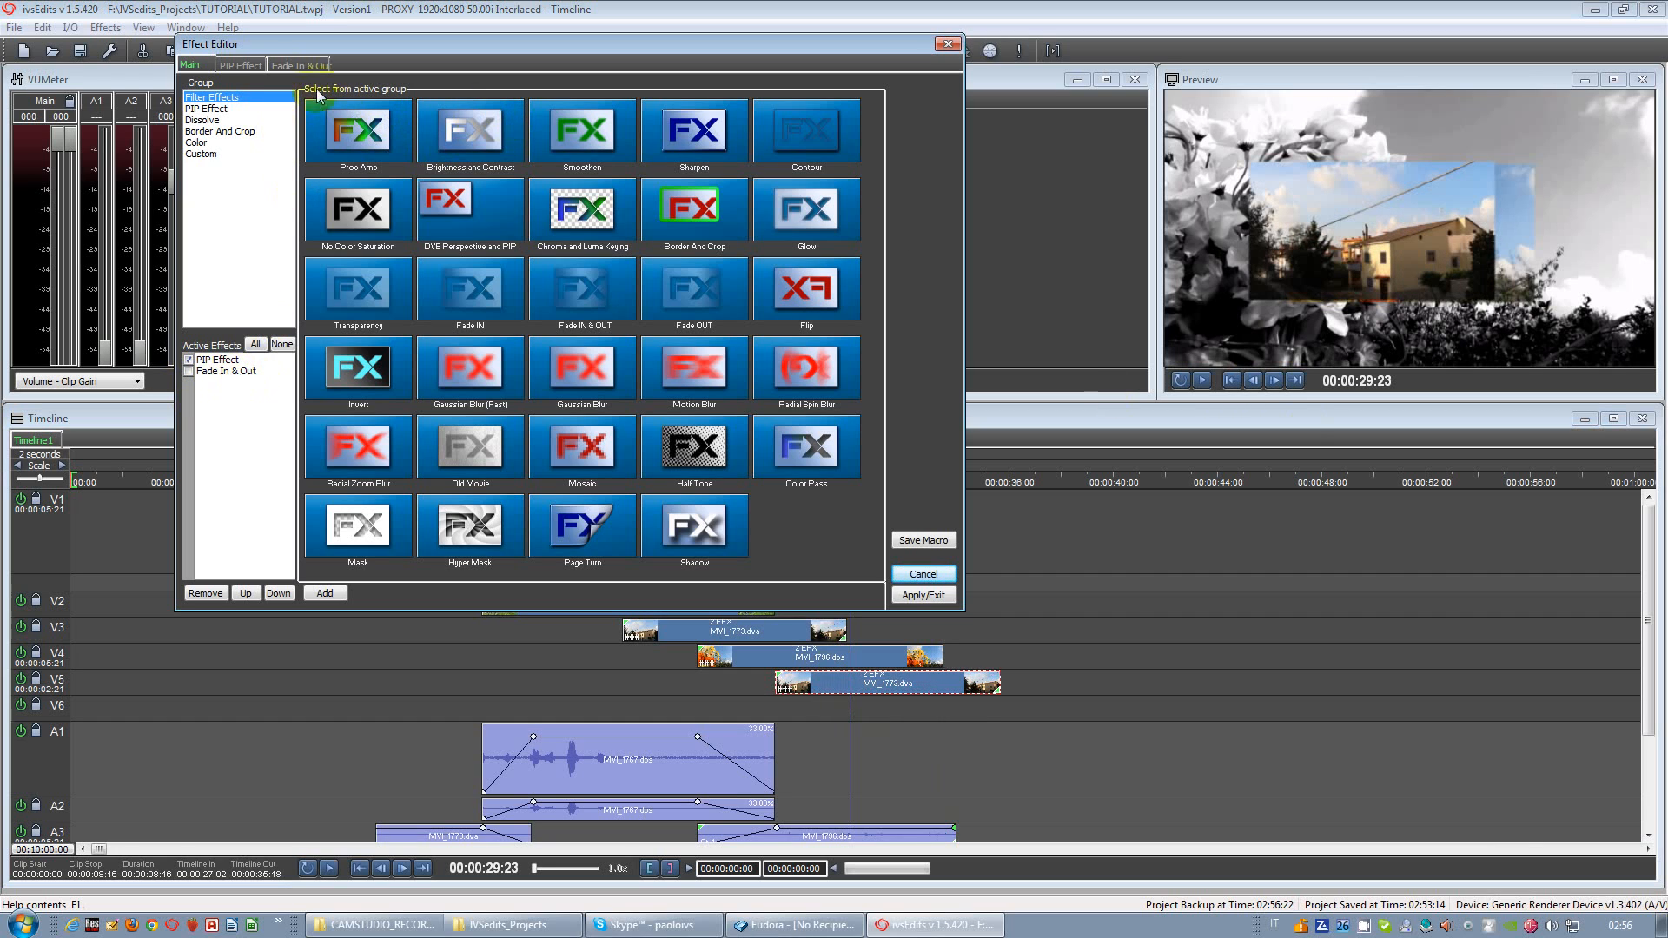
Step: Examine the V5 clip's PIP Effect across its full duration, checking the Size X and Position X keyframe curves
click(237, 66)
drag(525, 392, 374, 464)
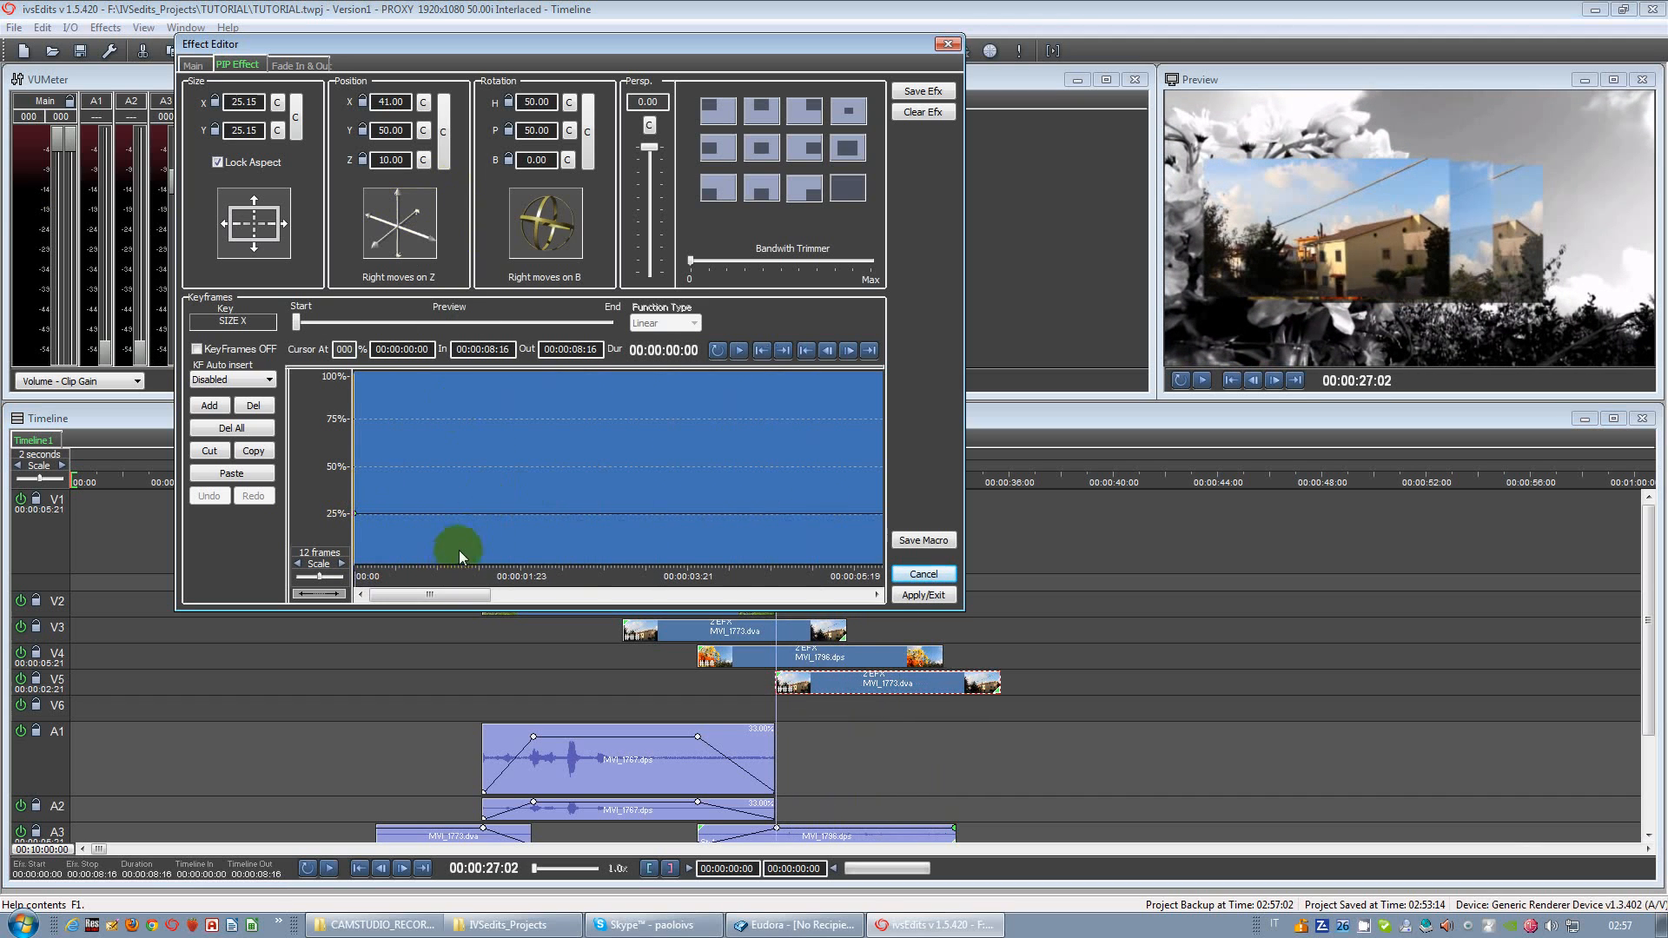
drag(379, 564, 481, 550)
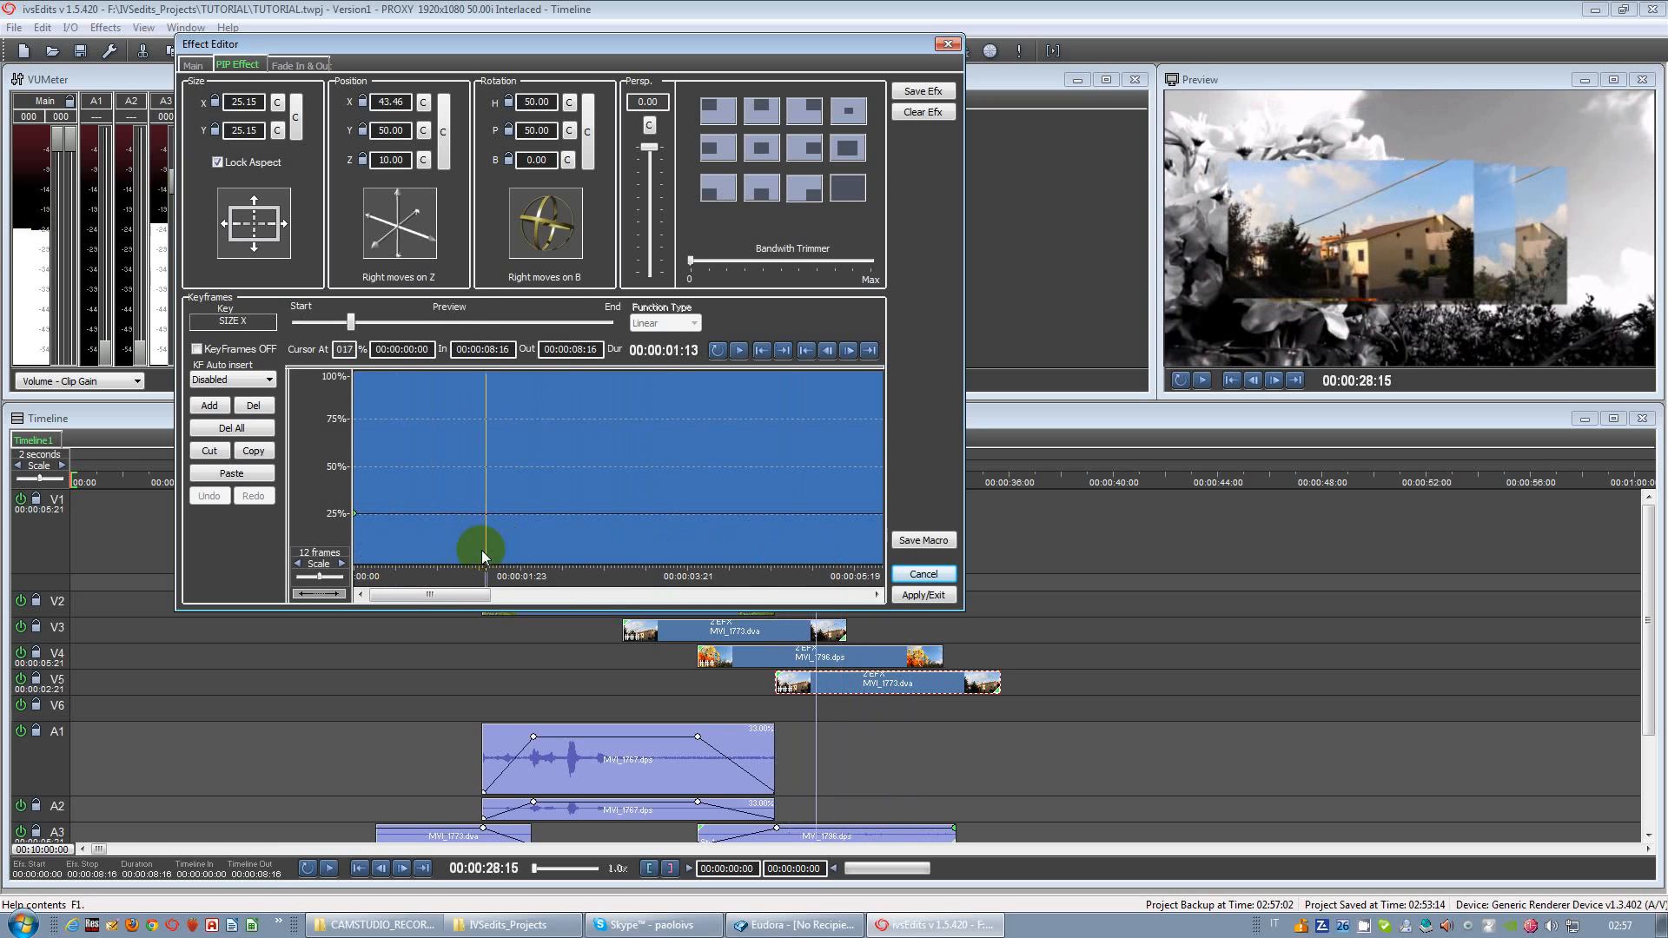
click(327, 592)
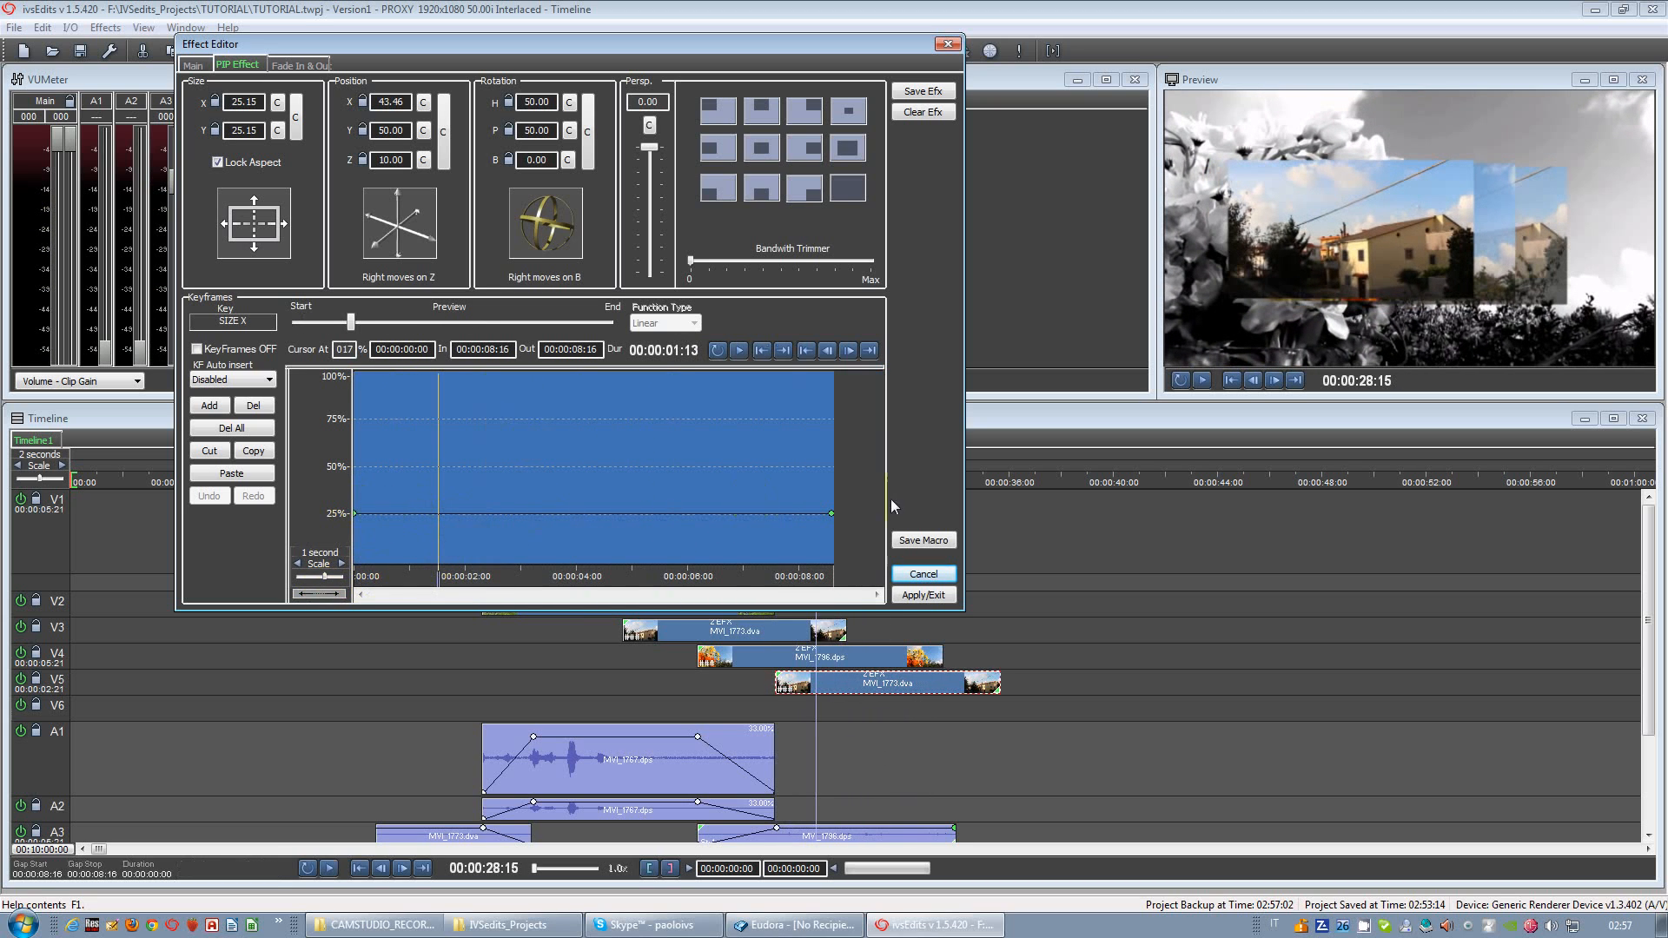
drag(409, 580, 370, 566)
click(391, 104)
click(354, 577)
drag(354, 578, 615, 570)
drag(743, 554, 330, 512)
Step: Inspect the remaining PIP keyframe curves, comparing Position Y, Position Z and Size X with Position X
click(396, 137)
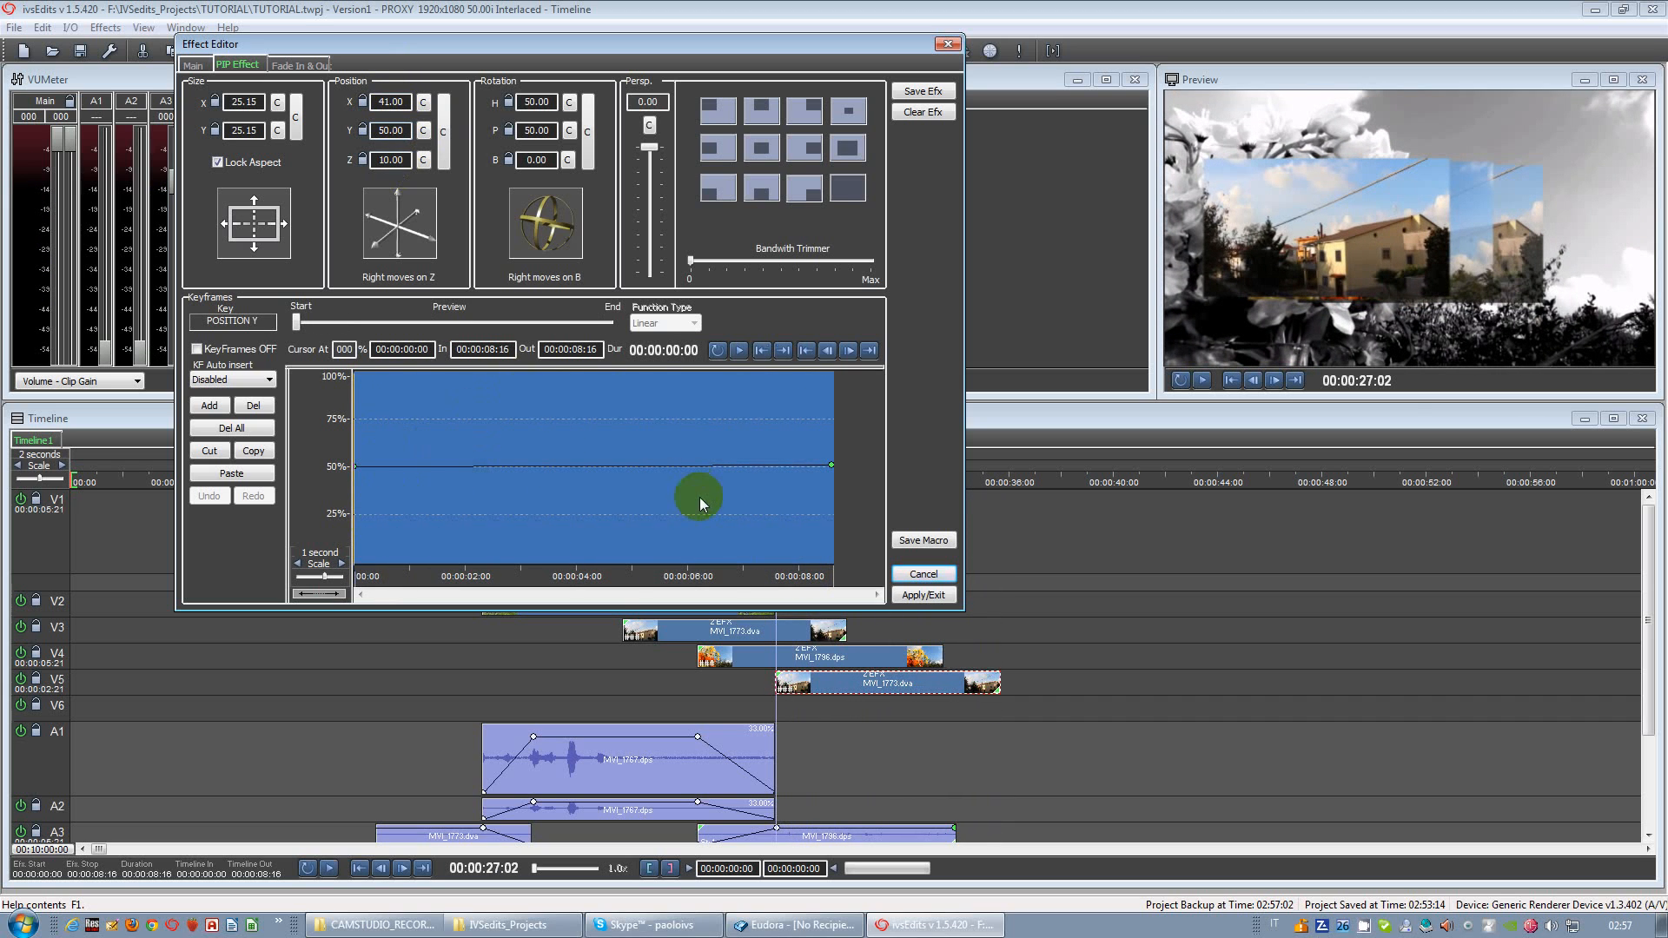
click(399, 161)
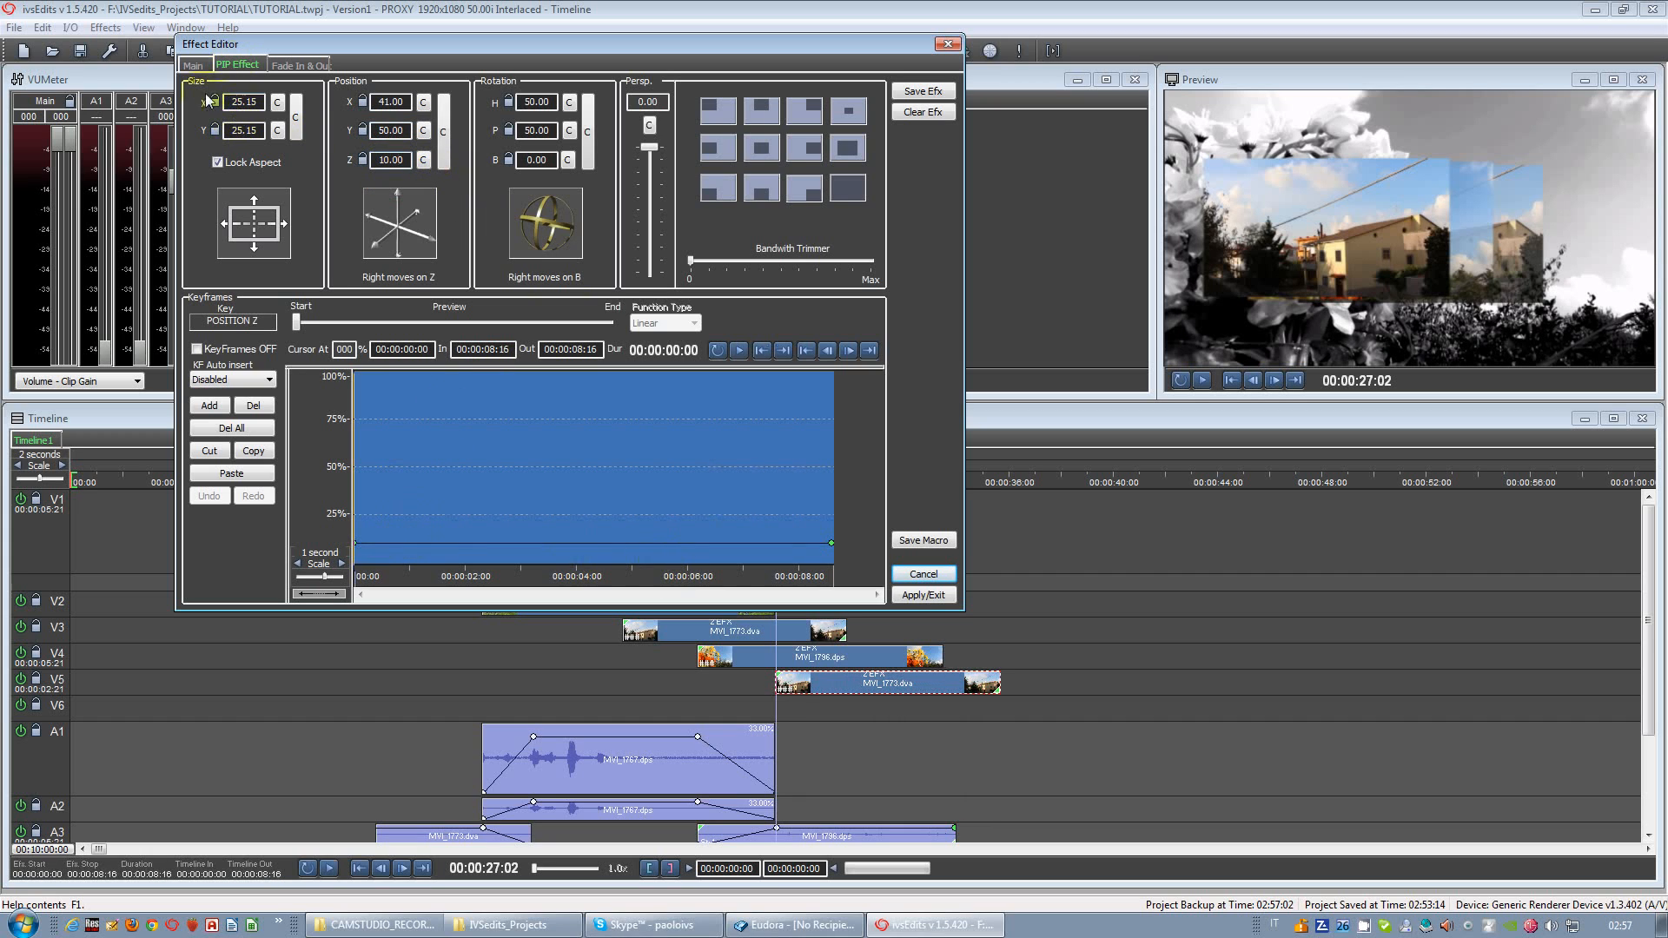
click(253, 107)
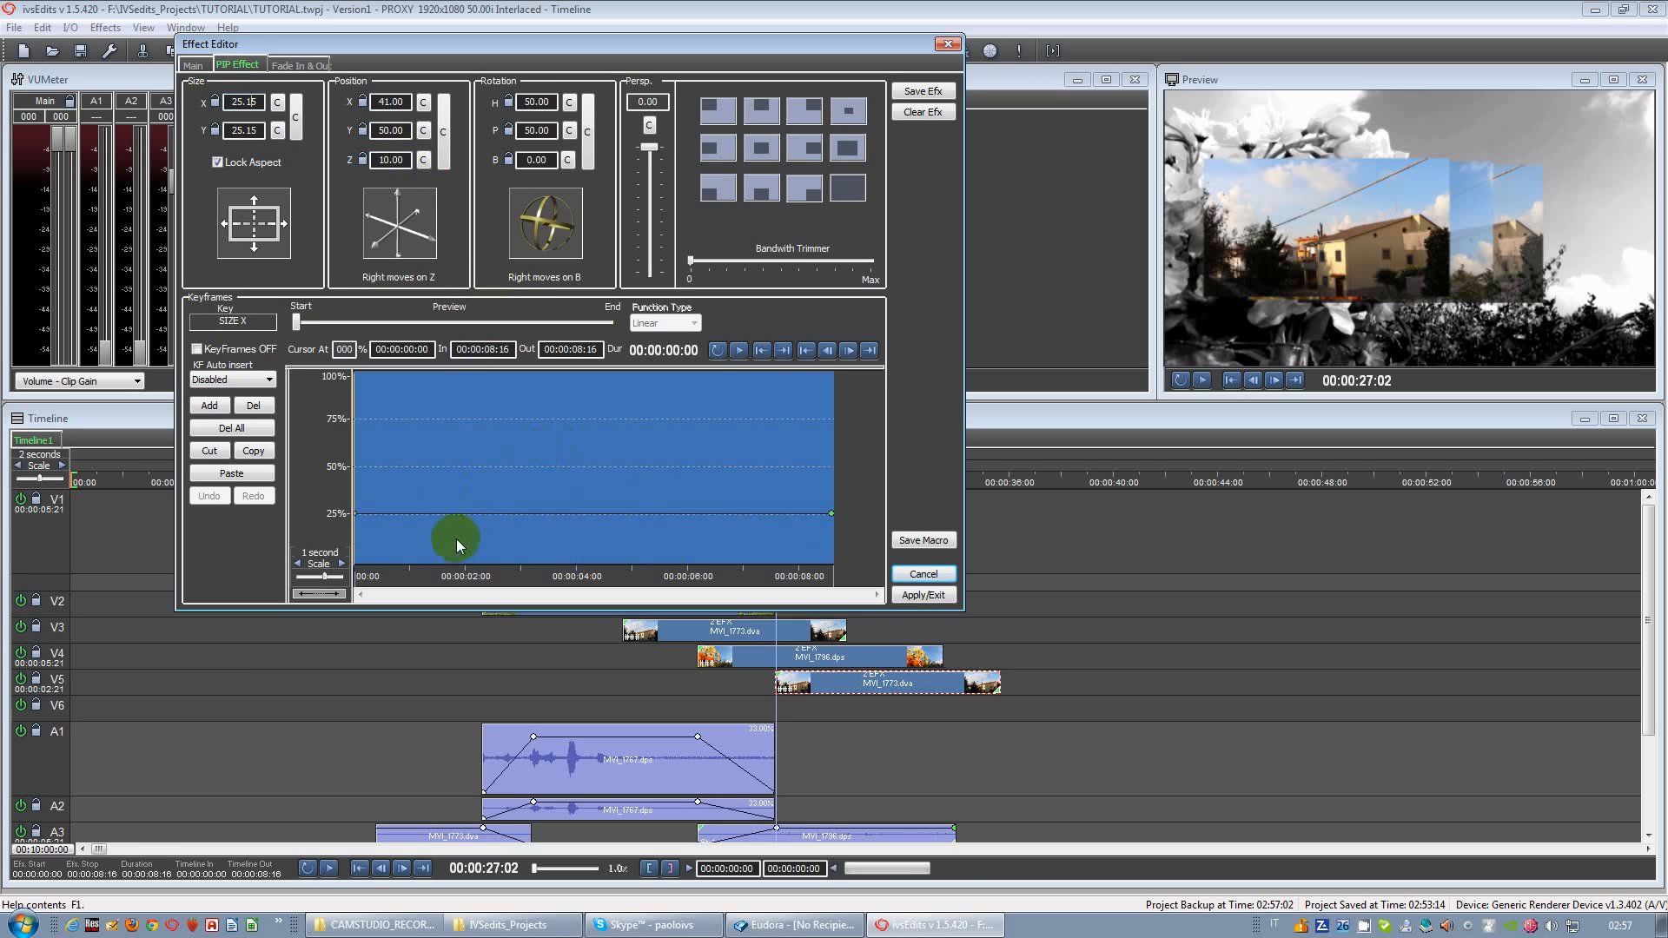
drag(384, 578, 327, 577)
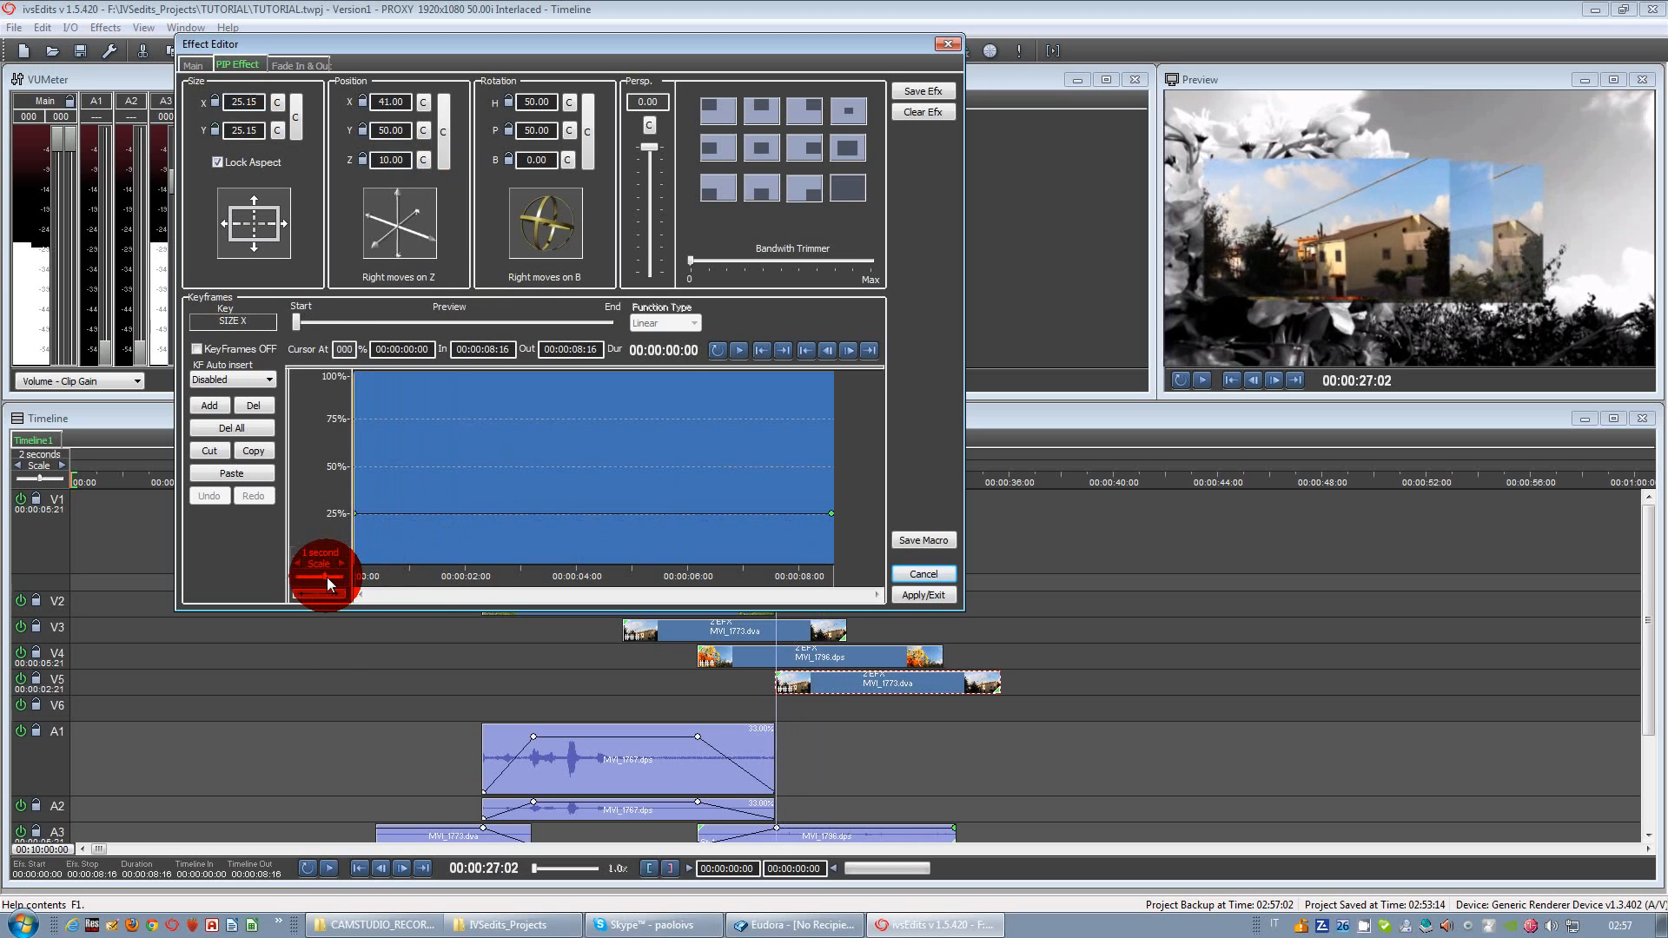
click(390, 108)
click(596, 455)
drag(461, 575, 317, 581)
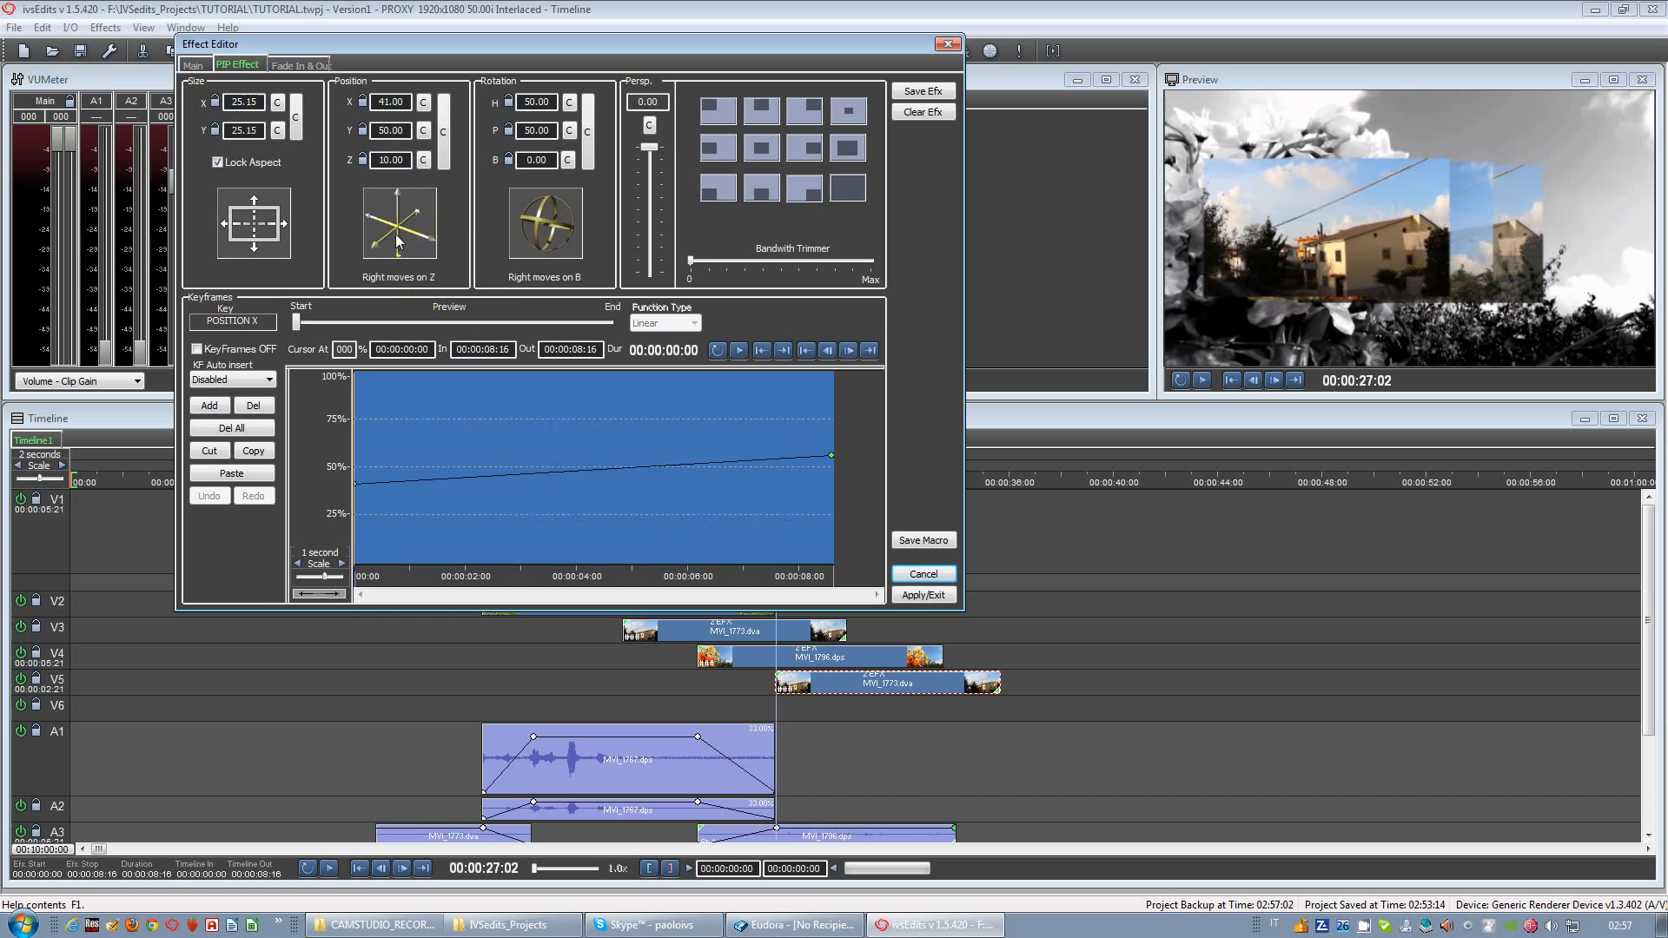
Step: Set the V5 clip's PIP start position to X 37.30, Y 56.10, shift its last-frame position lower in the picture, and apply the effect
drag(386, 233, 402, 231)
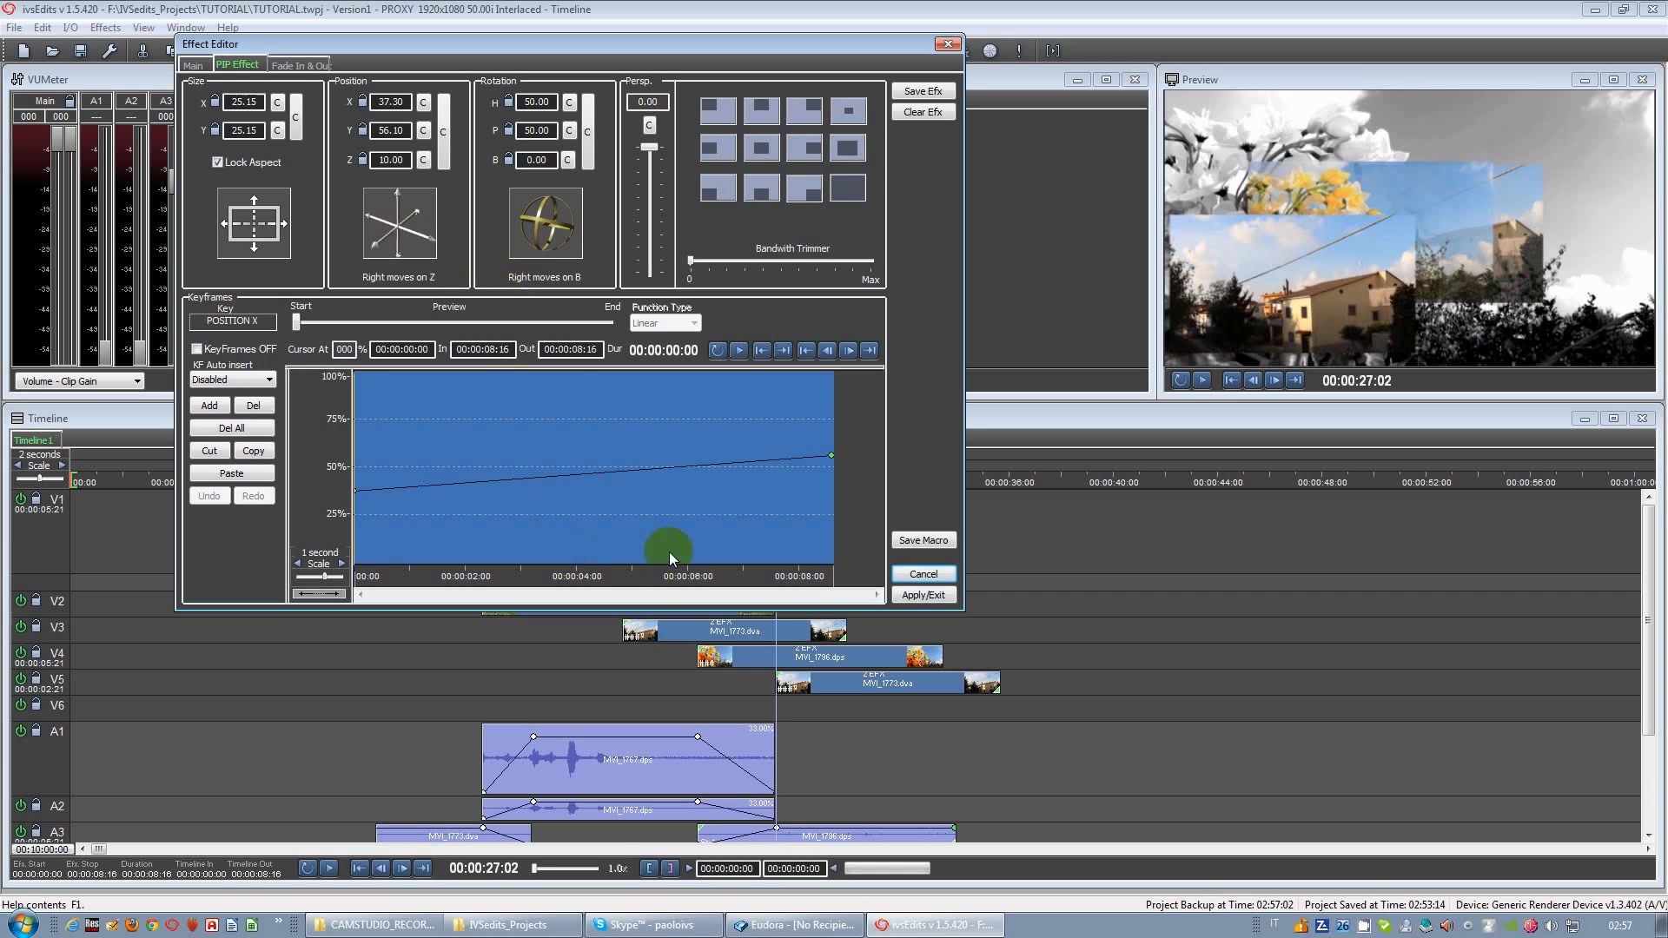
mouse_move(419, 570)
mouse_down()
mouse_move(804, 555)
mouse_move(455, 571)
mouse_move(830, 575)
mouse_up()
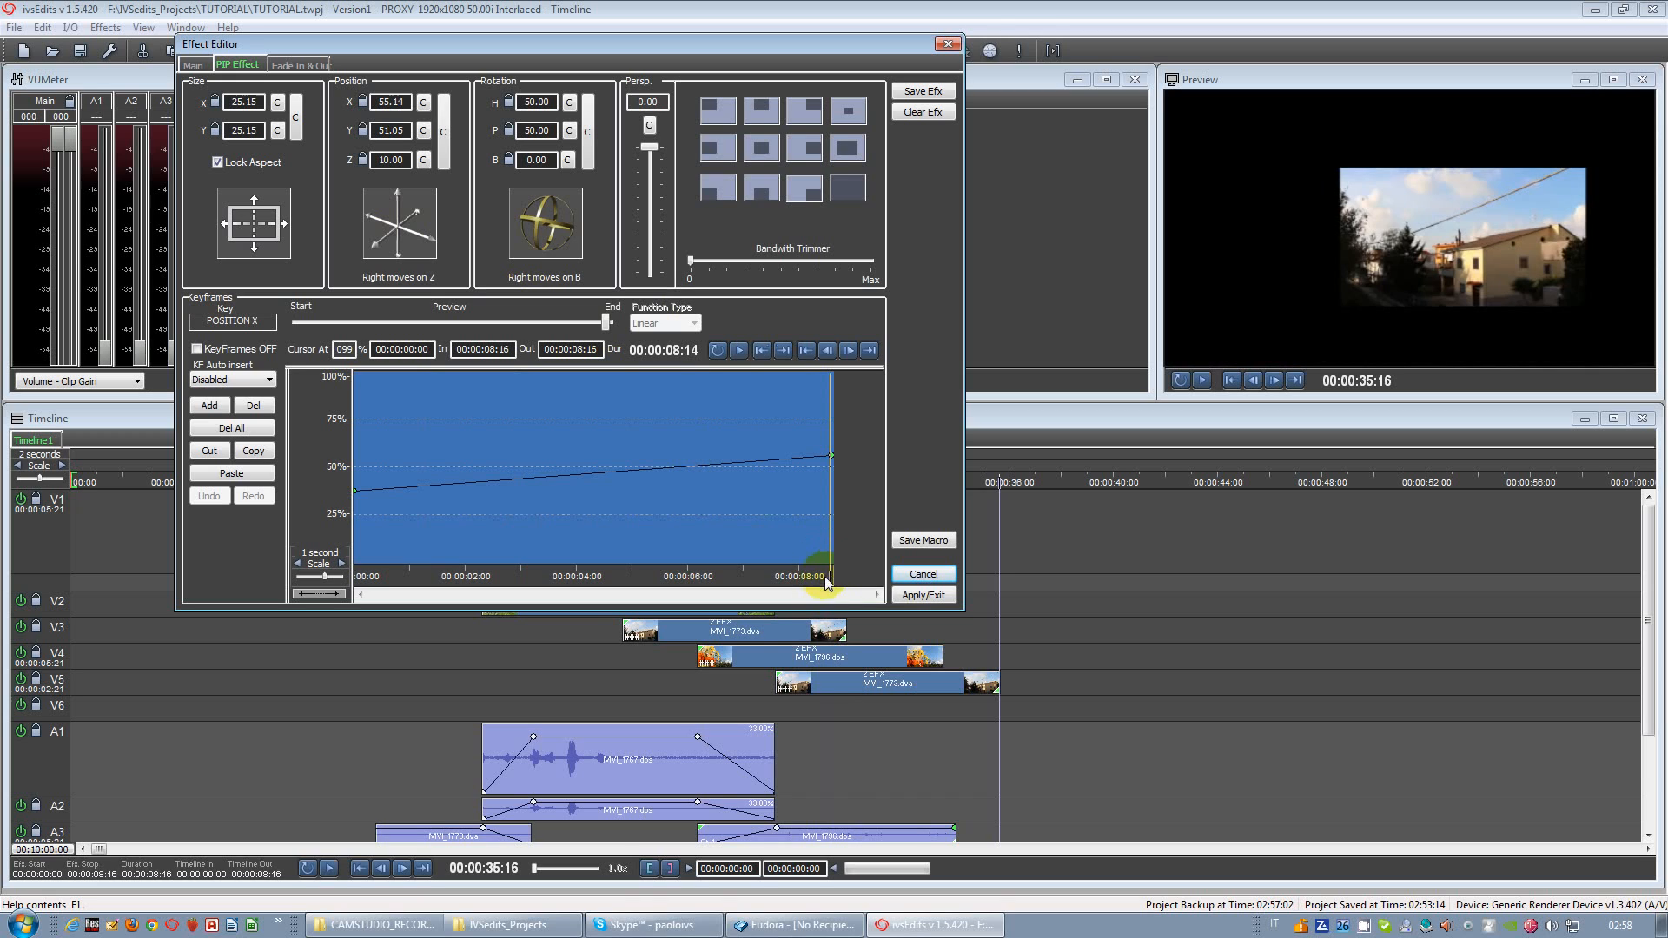
click(783, 352)
drag(411, 226, 401, 225)
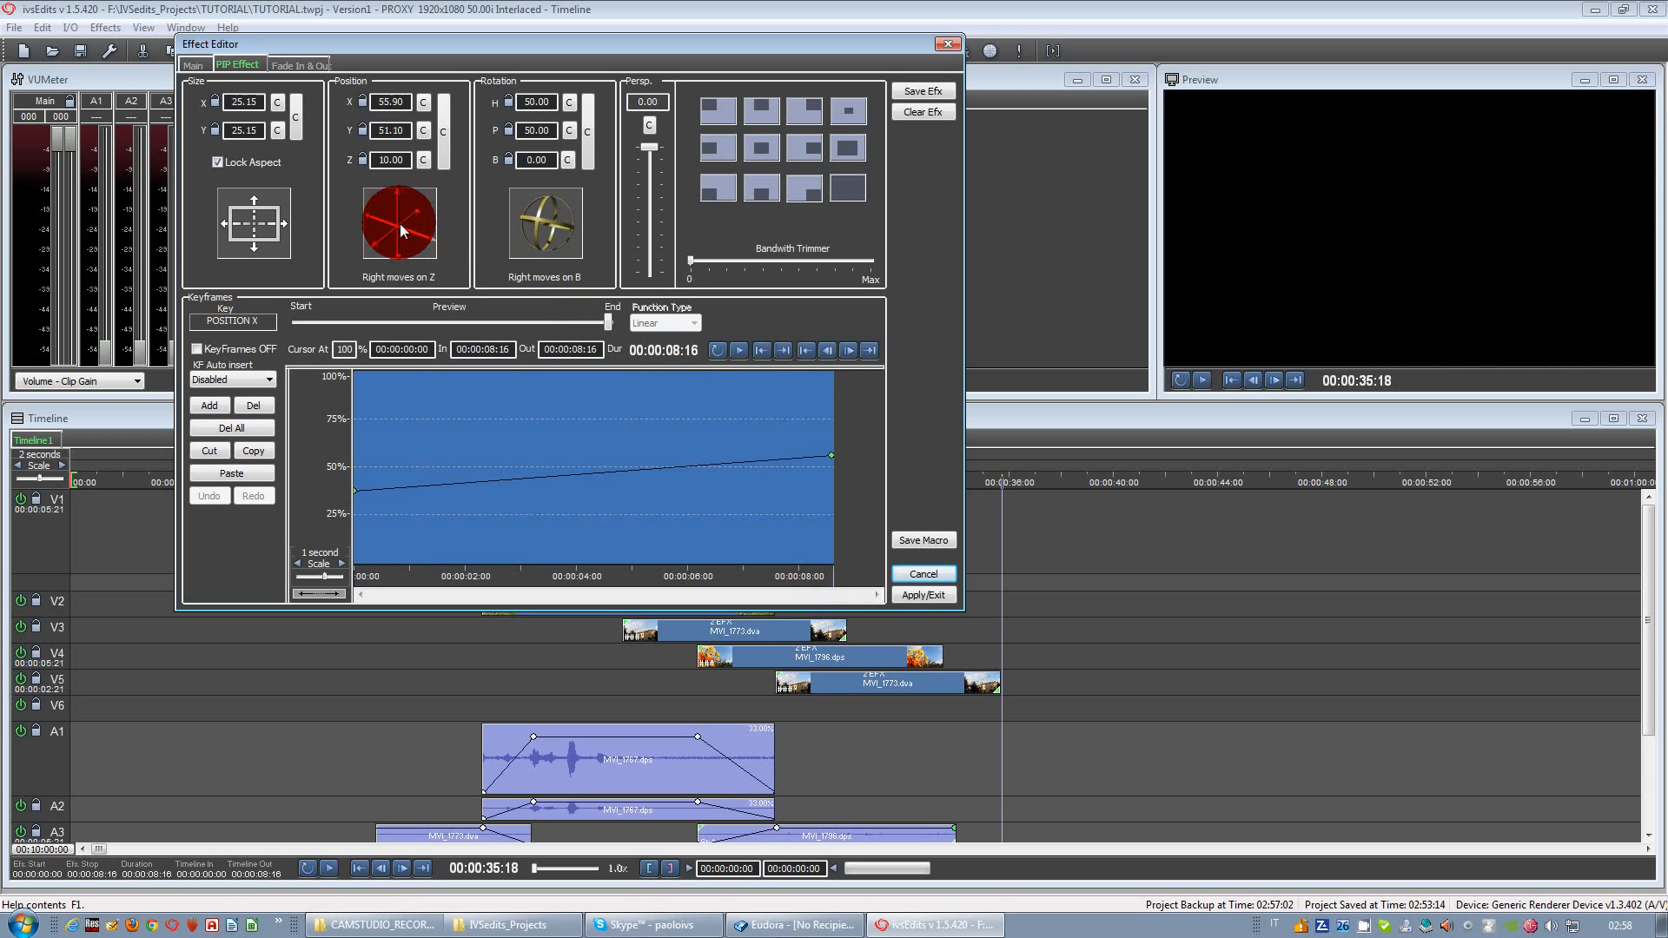
click(917, 595)
Step: Play the composite from around the start of the V5 clip to check its picture-in-picture path
drag(968, 625, 775, 626)
key(space)
key(space)
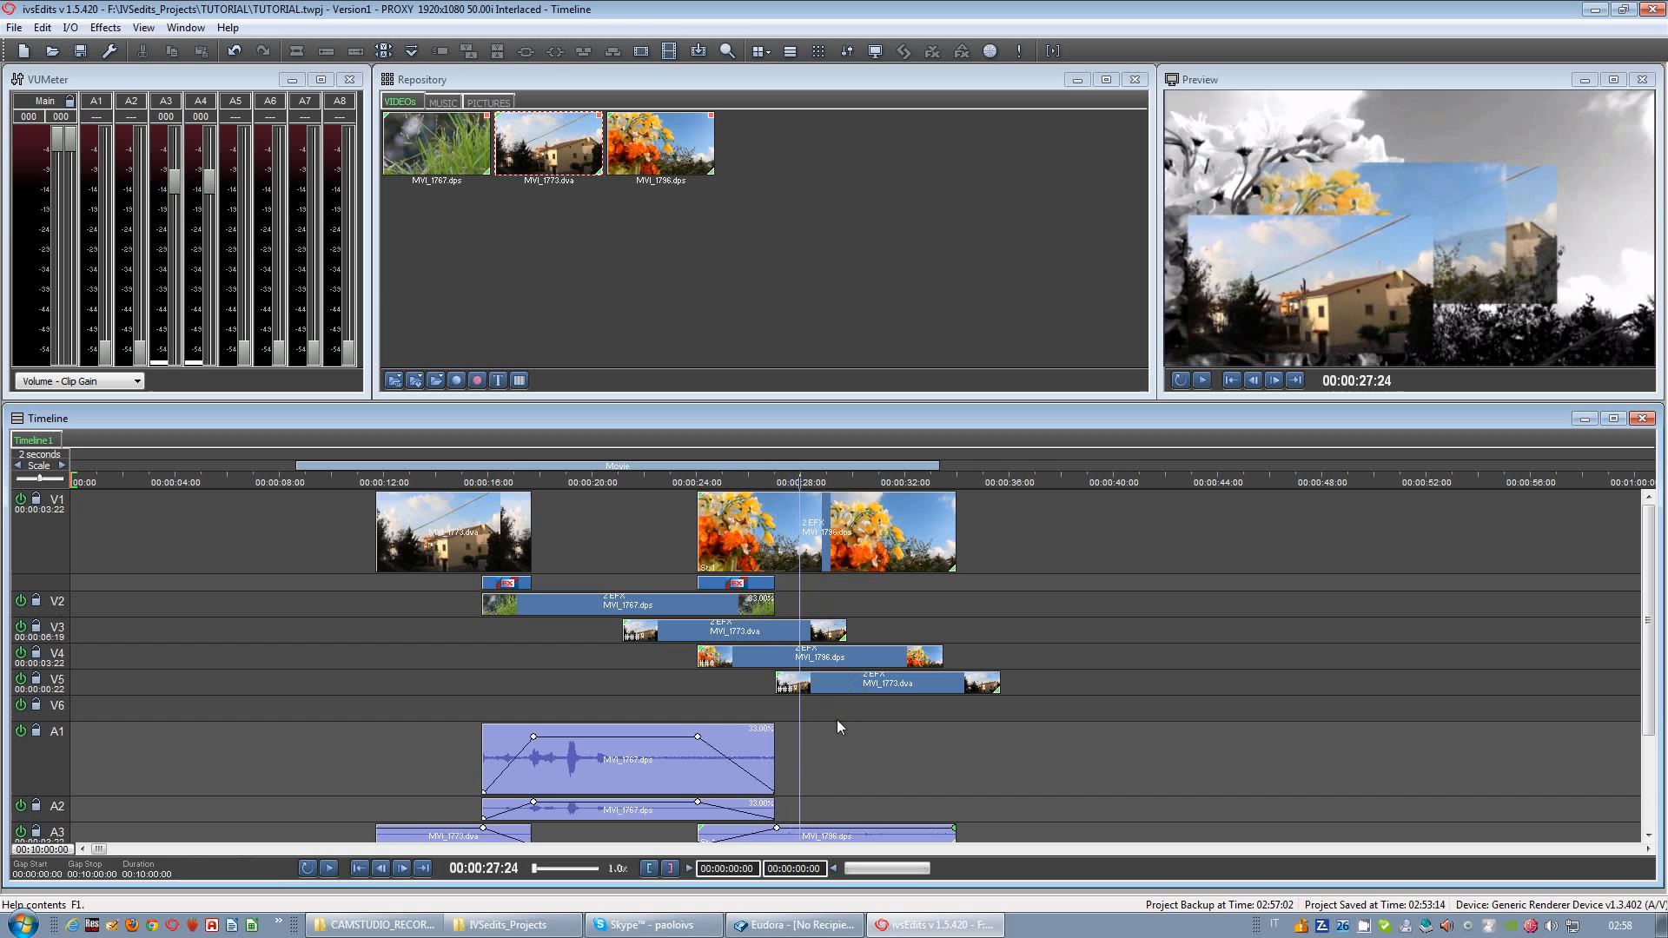
Step: Re-enable Fade In & Out among the V5 clip's active effects and apply the change
click(831, 688)
double_click(831, 688)
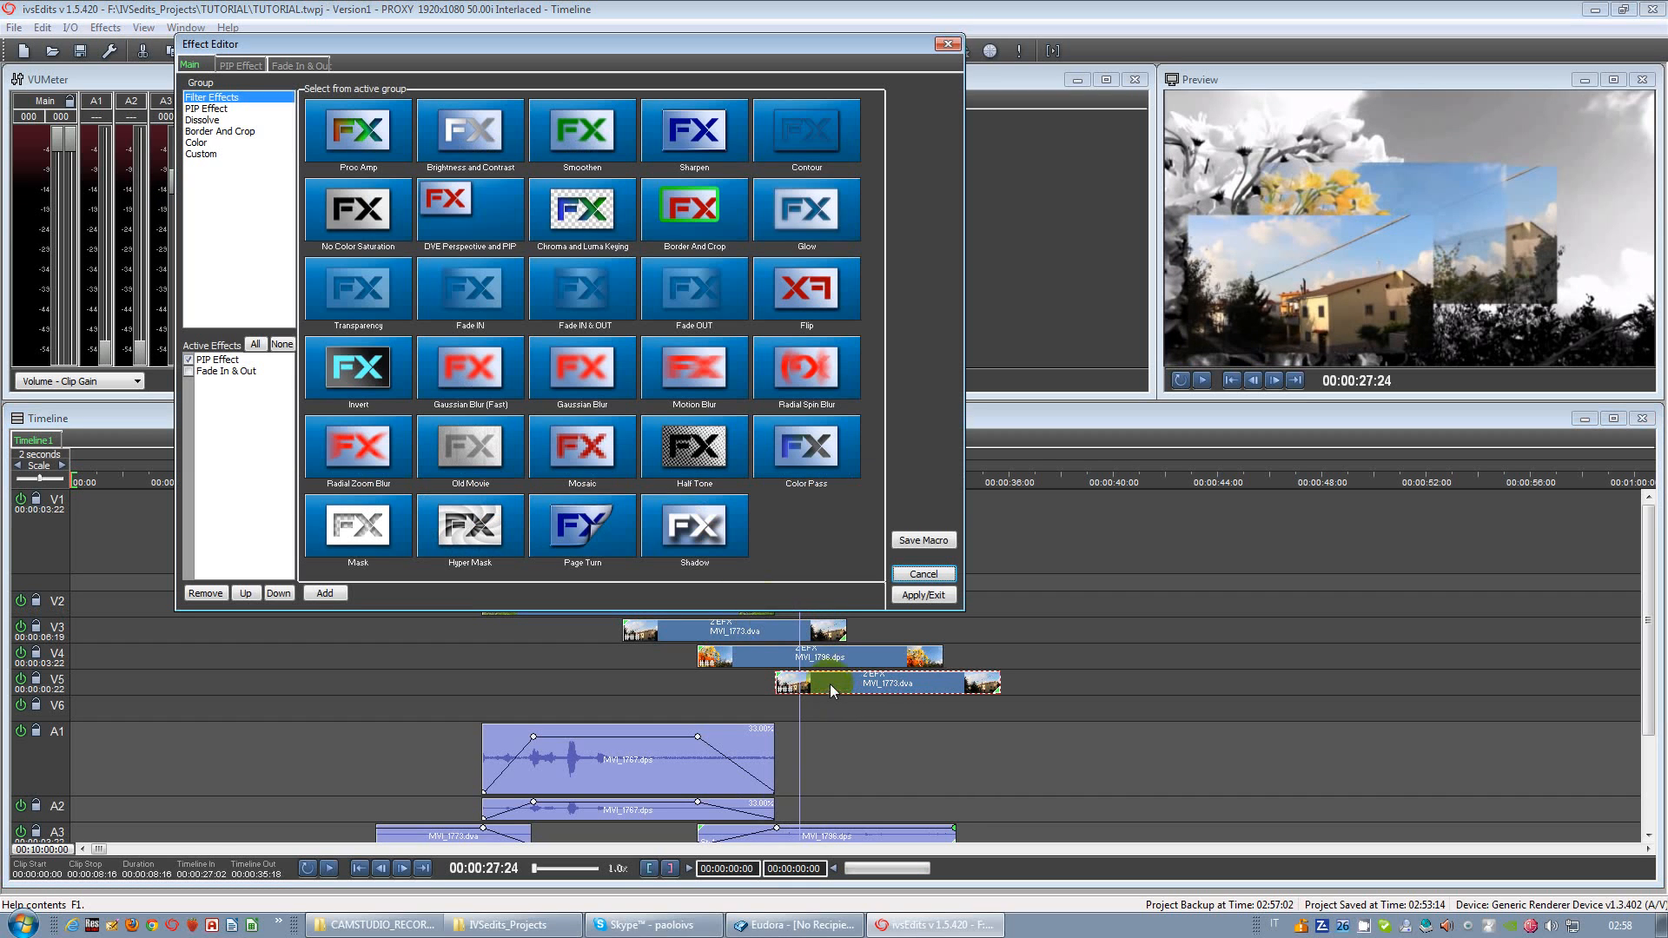
click(189, 371)
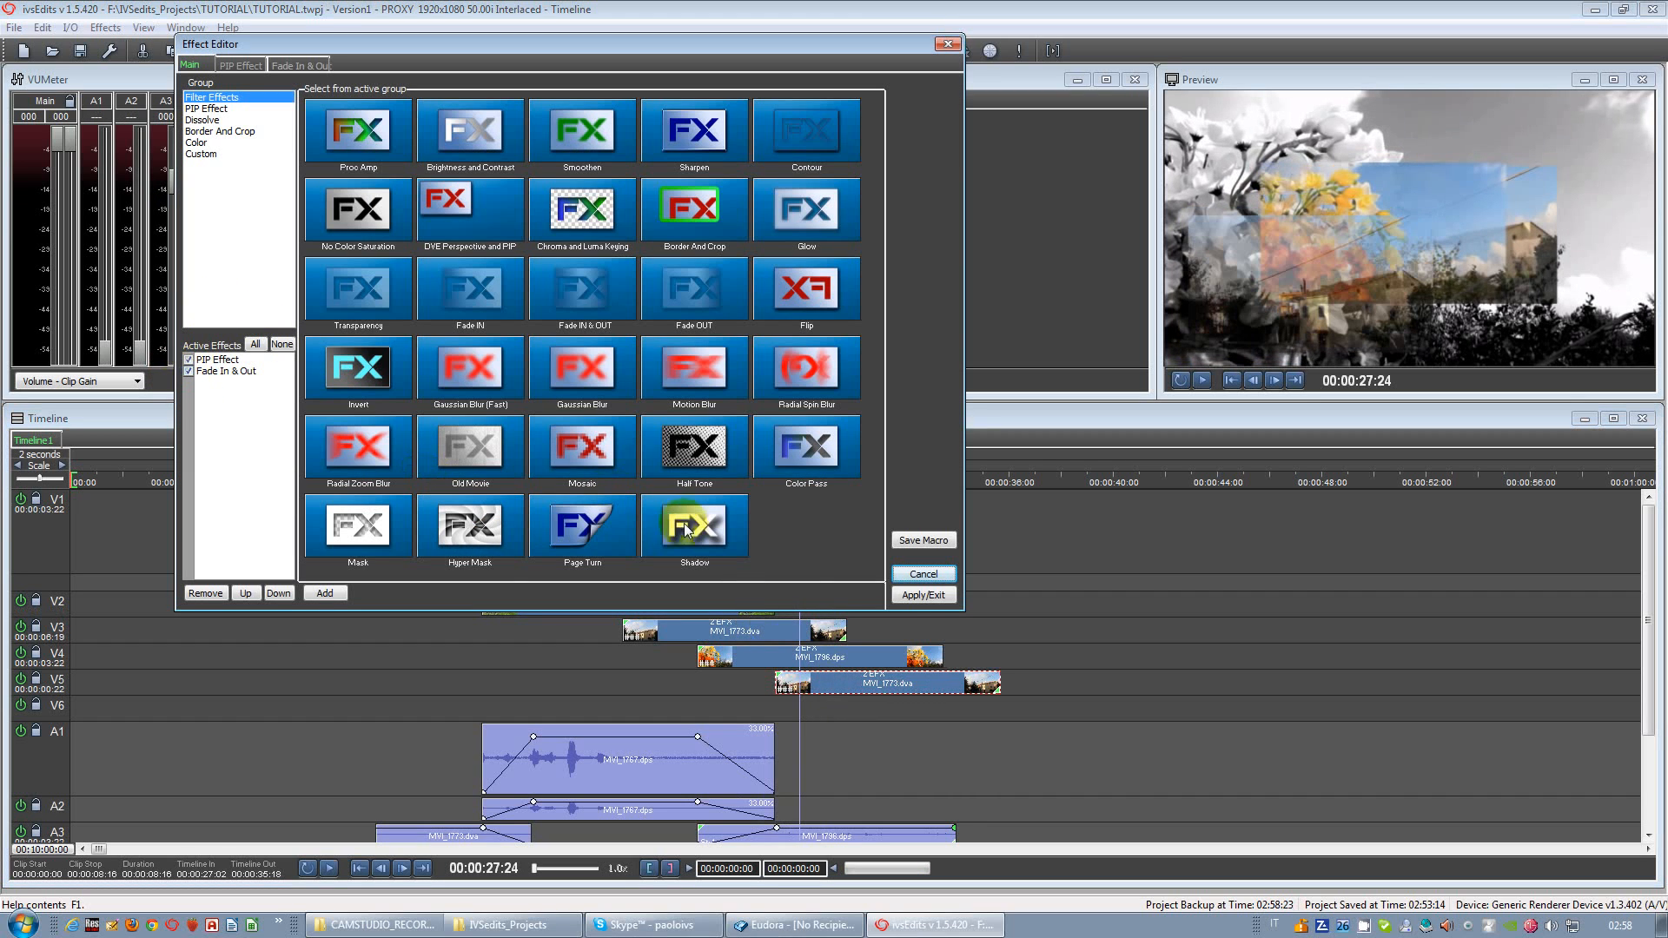
click(930, 597)
Step: Play the layered composite from 00:00:21:02 through the V5 clip to check the buffer level
click(621, 665)
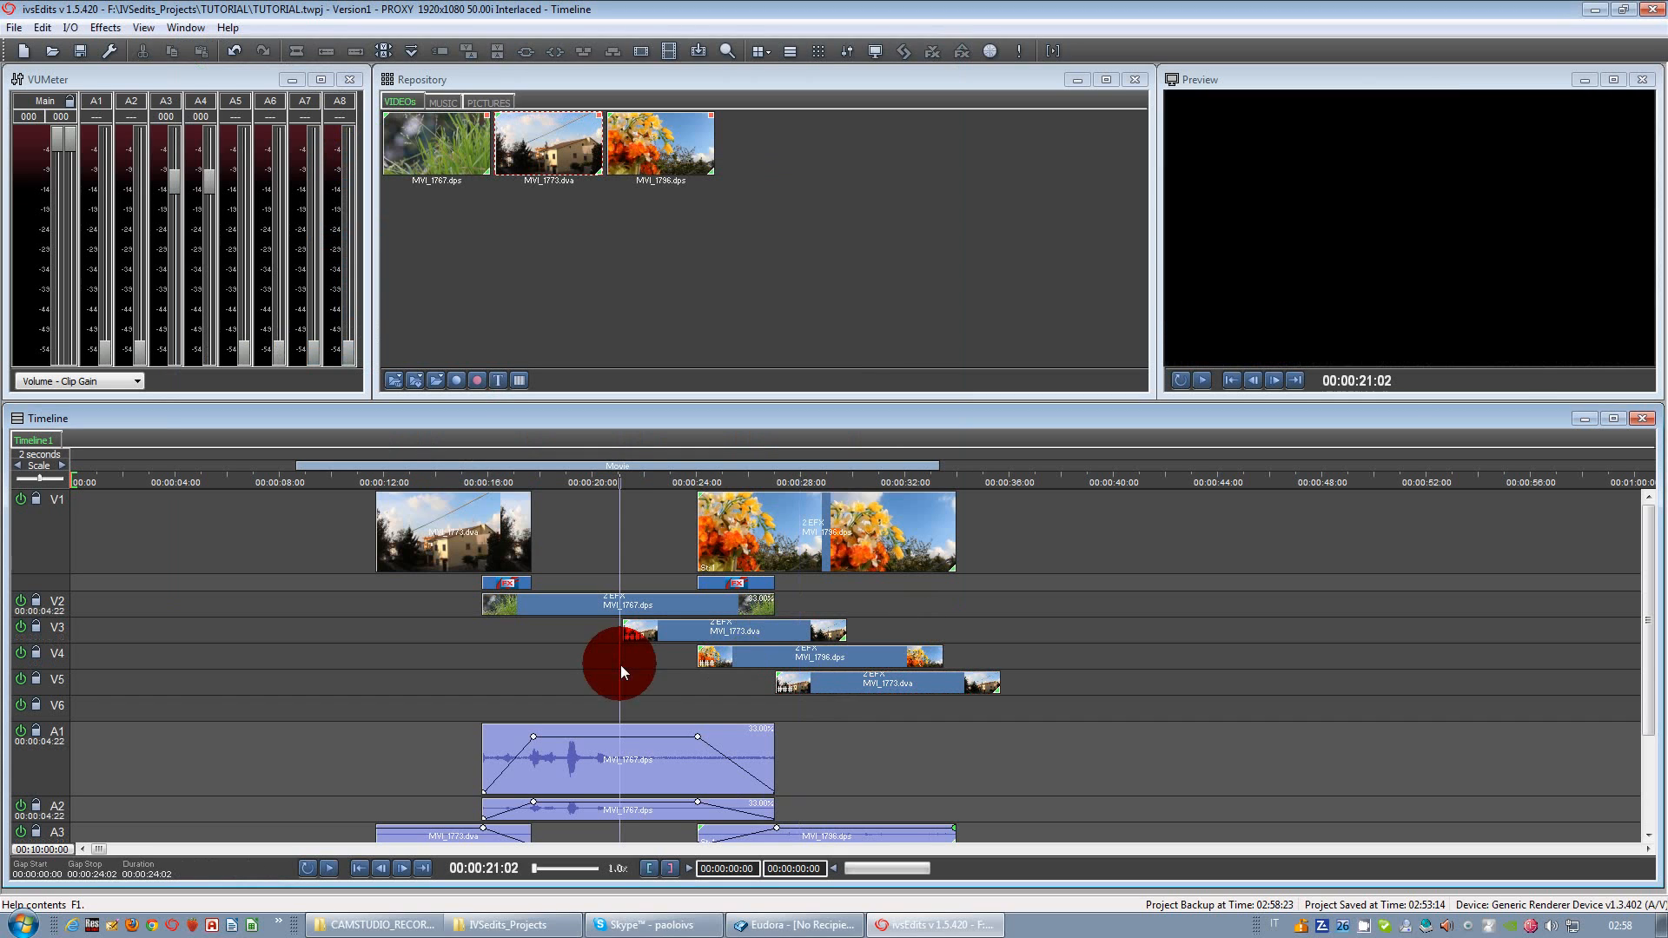
key(space)
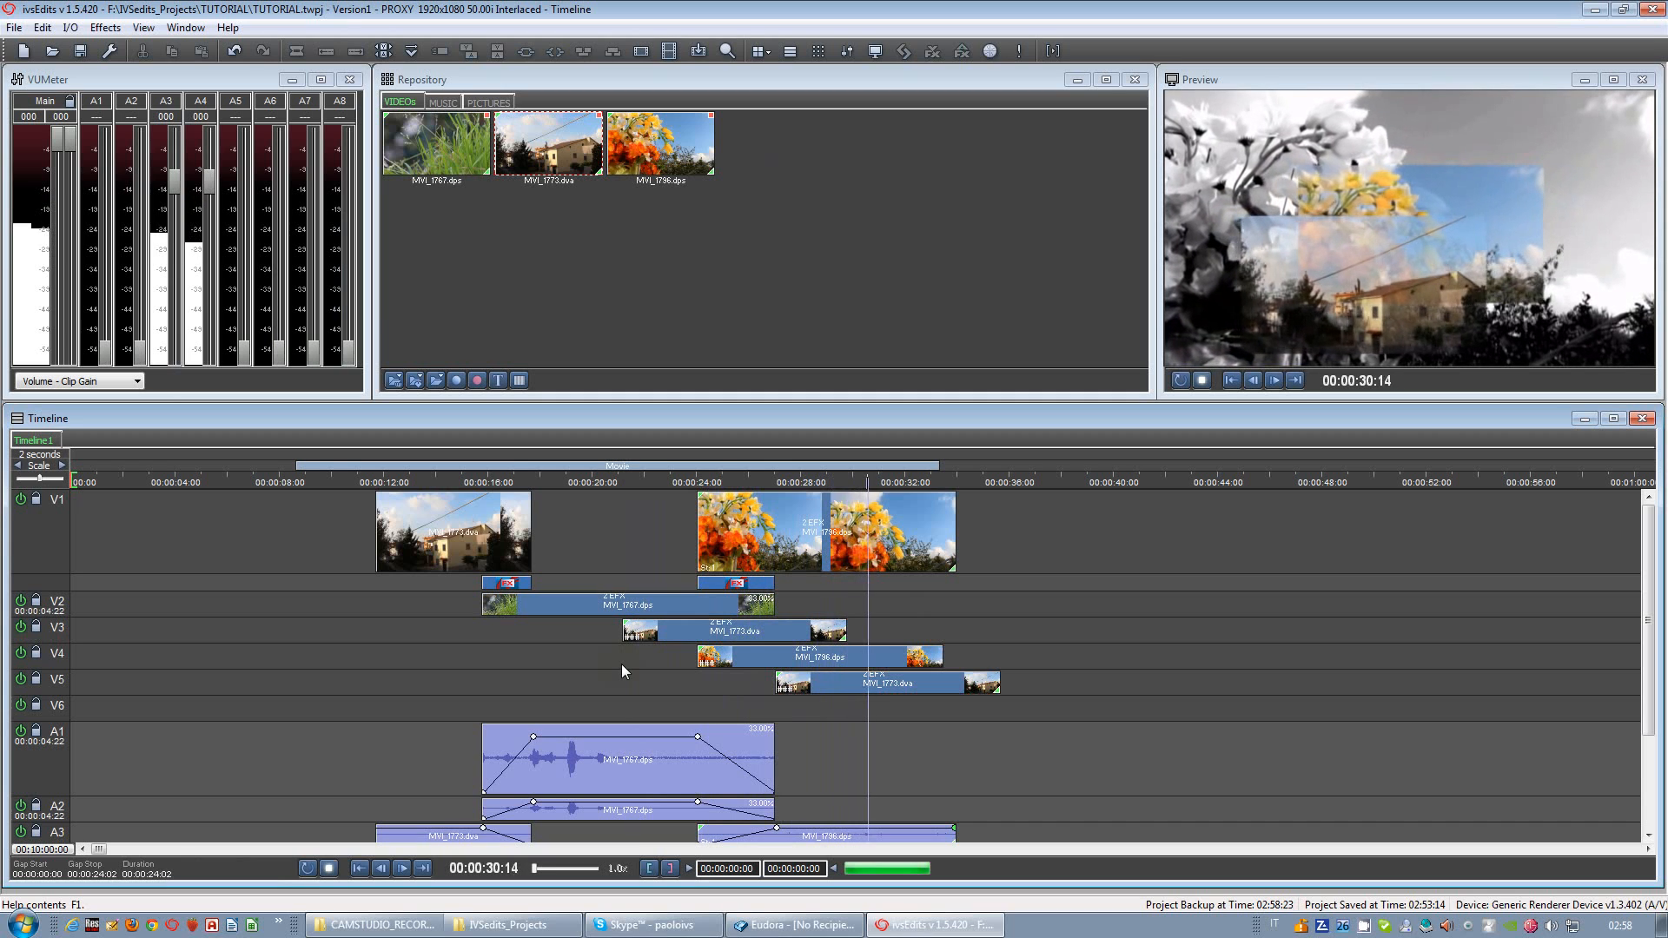
click(790, 635)
Step: Open the V3 clip's effects and disable Fade In & Out among its active effects
click(743, 632)
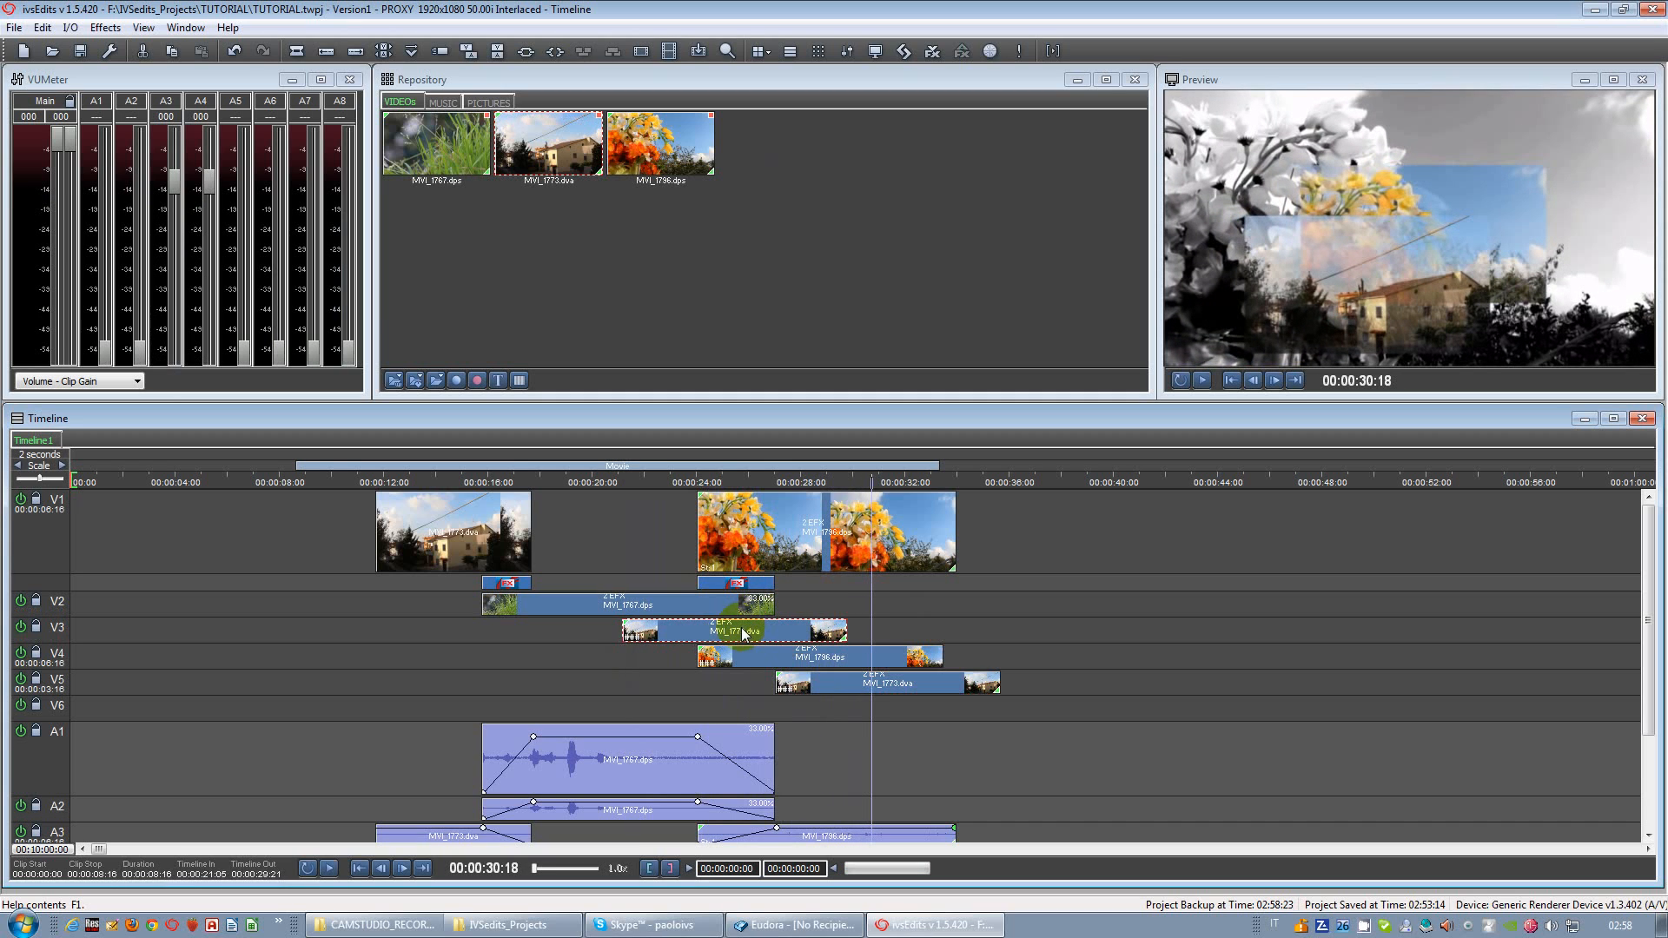
double_click(743, 633)
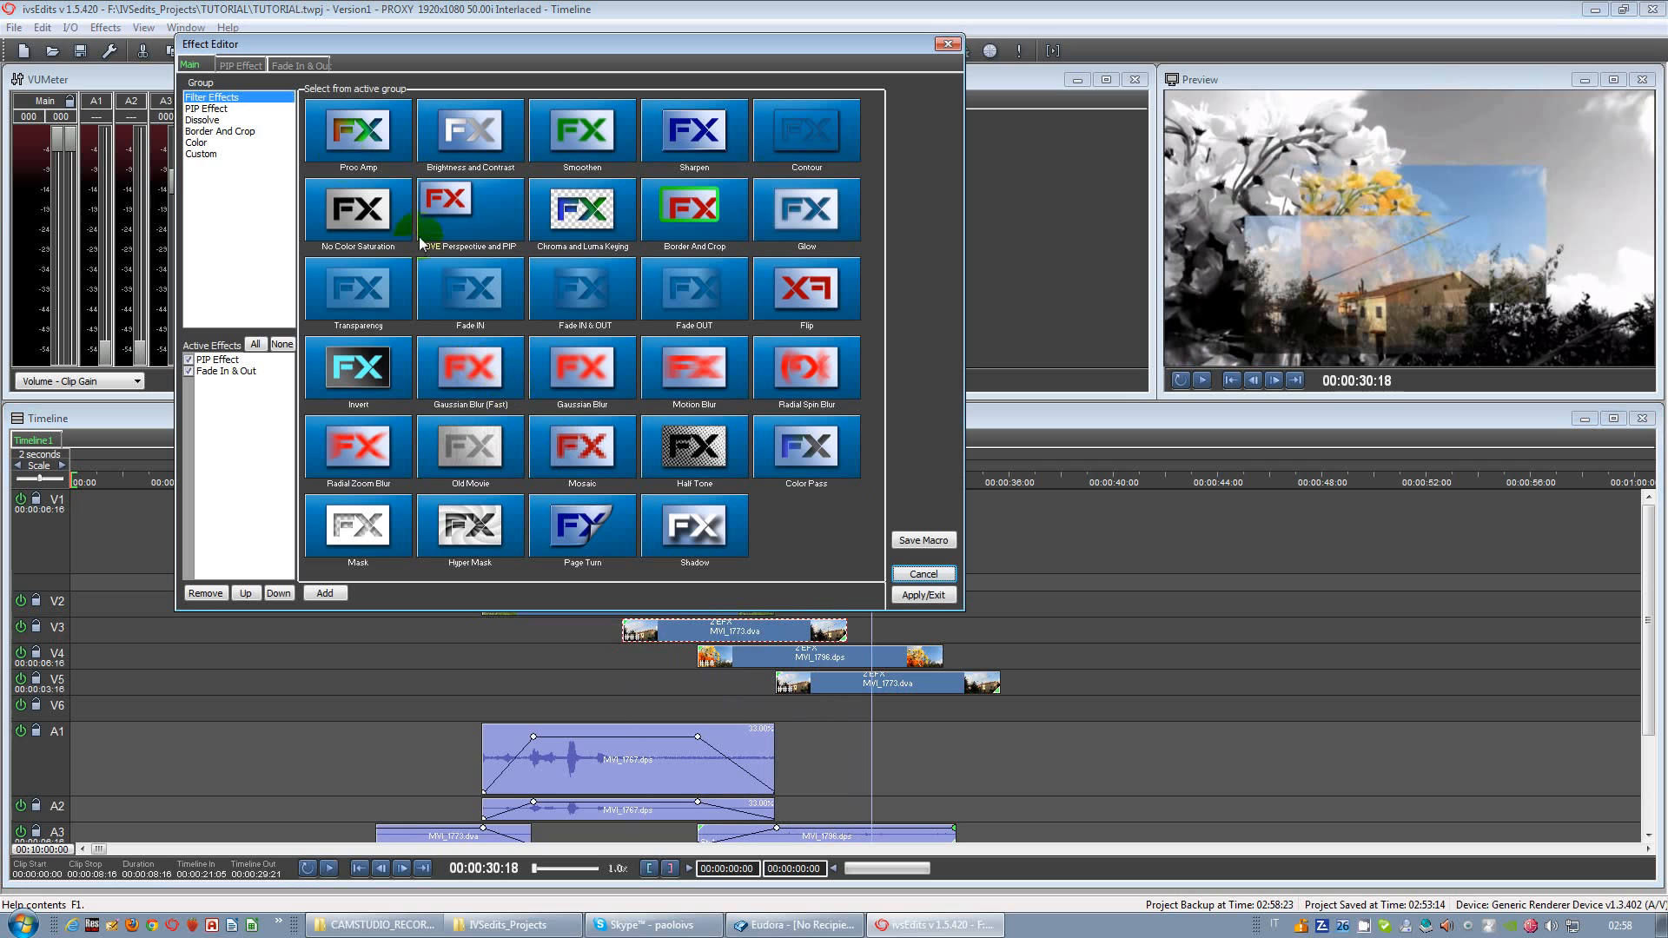
click(251, 67)
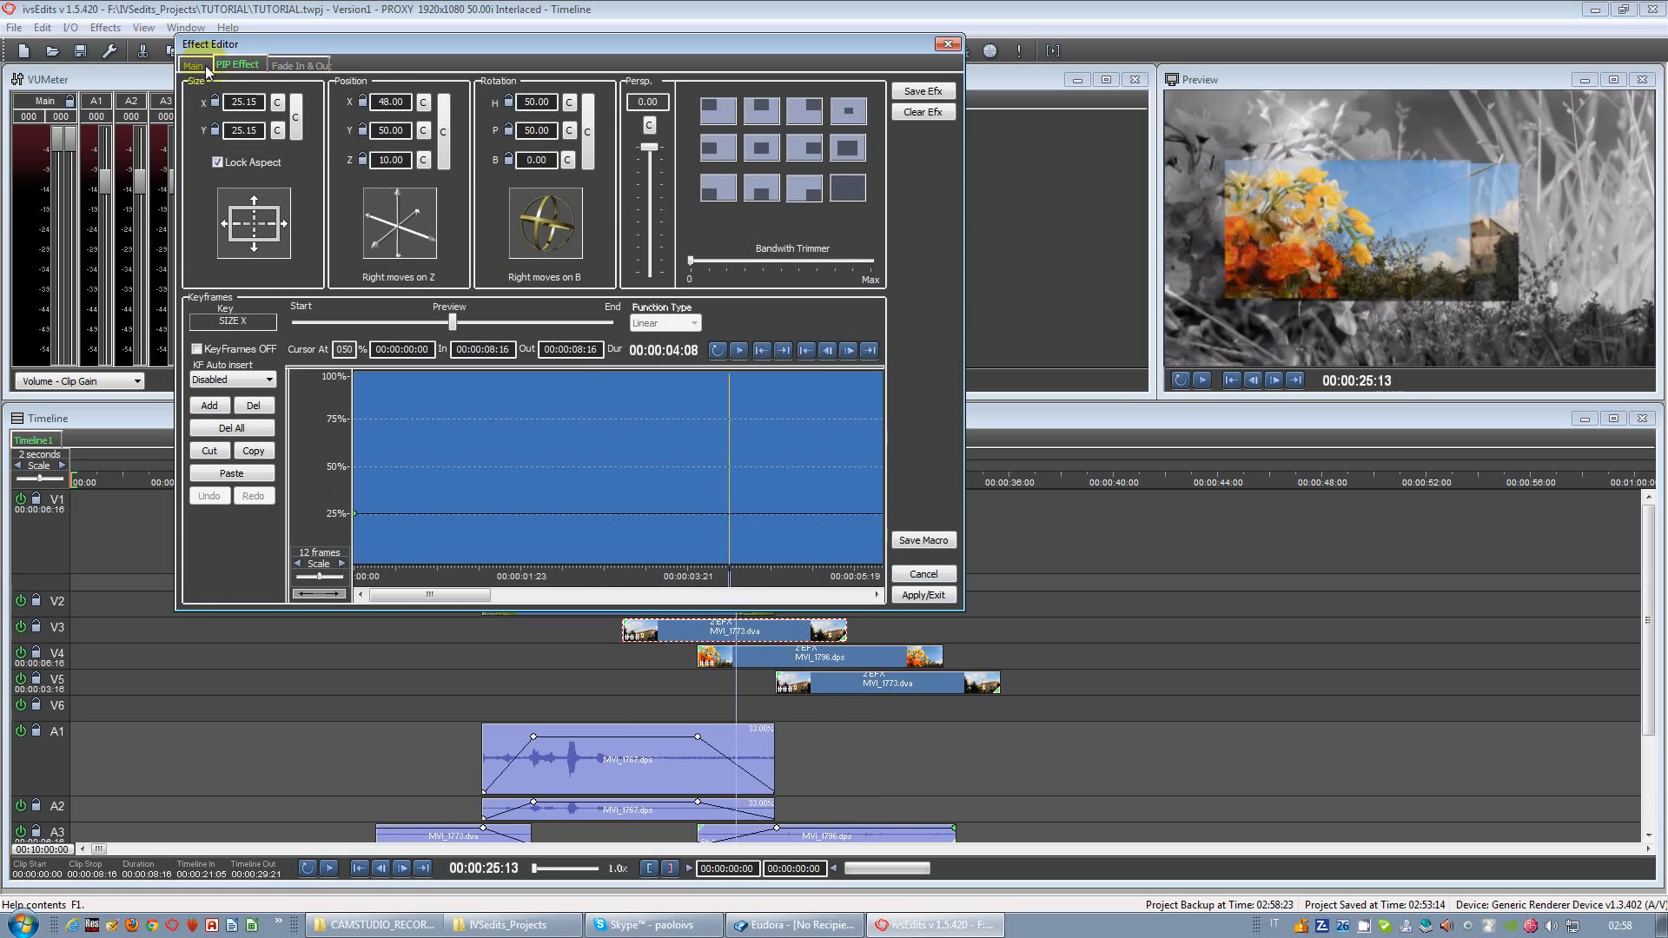
click(193, 65)
click(189, 372)
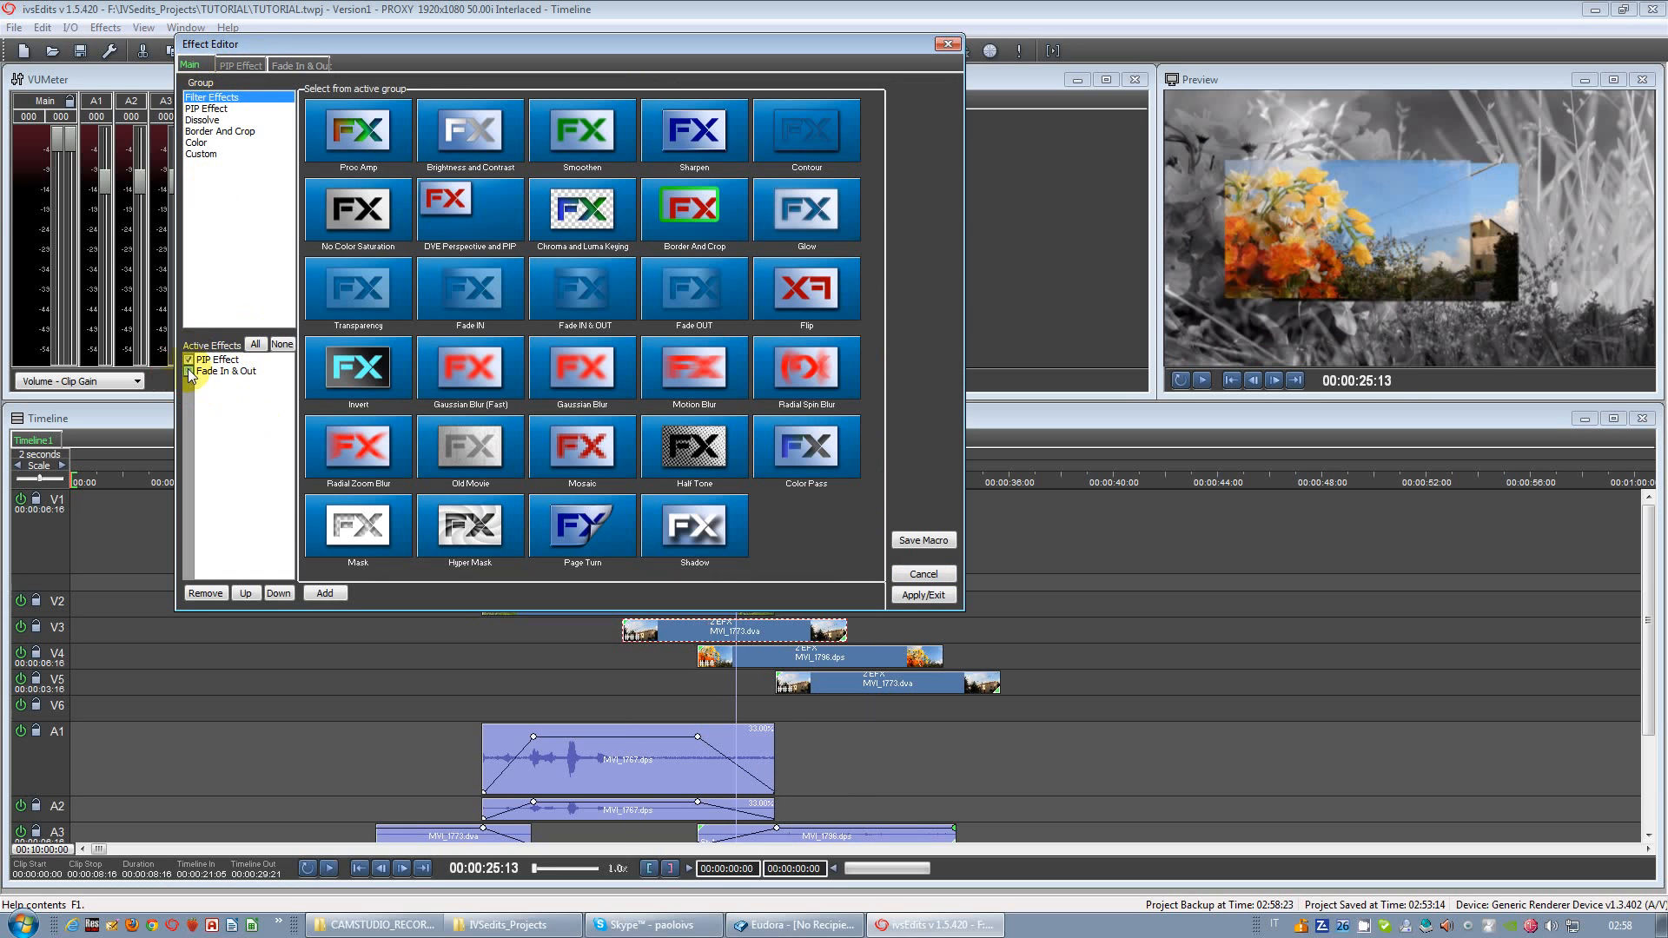
Step: Set the V3 clip's PIP position to X 37.30, Y 42.80 at its start and X 62.60, Y 43.40 at its last frame
click(251, 67)
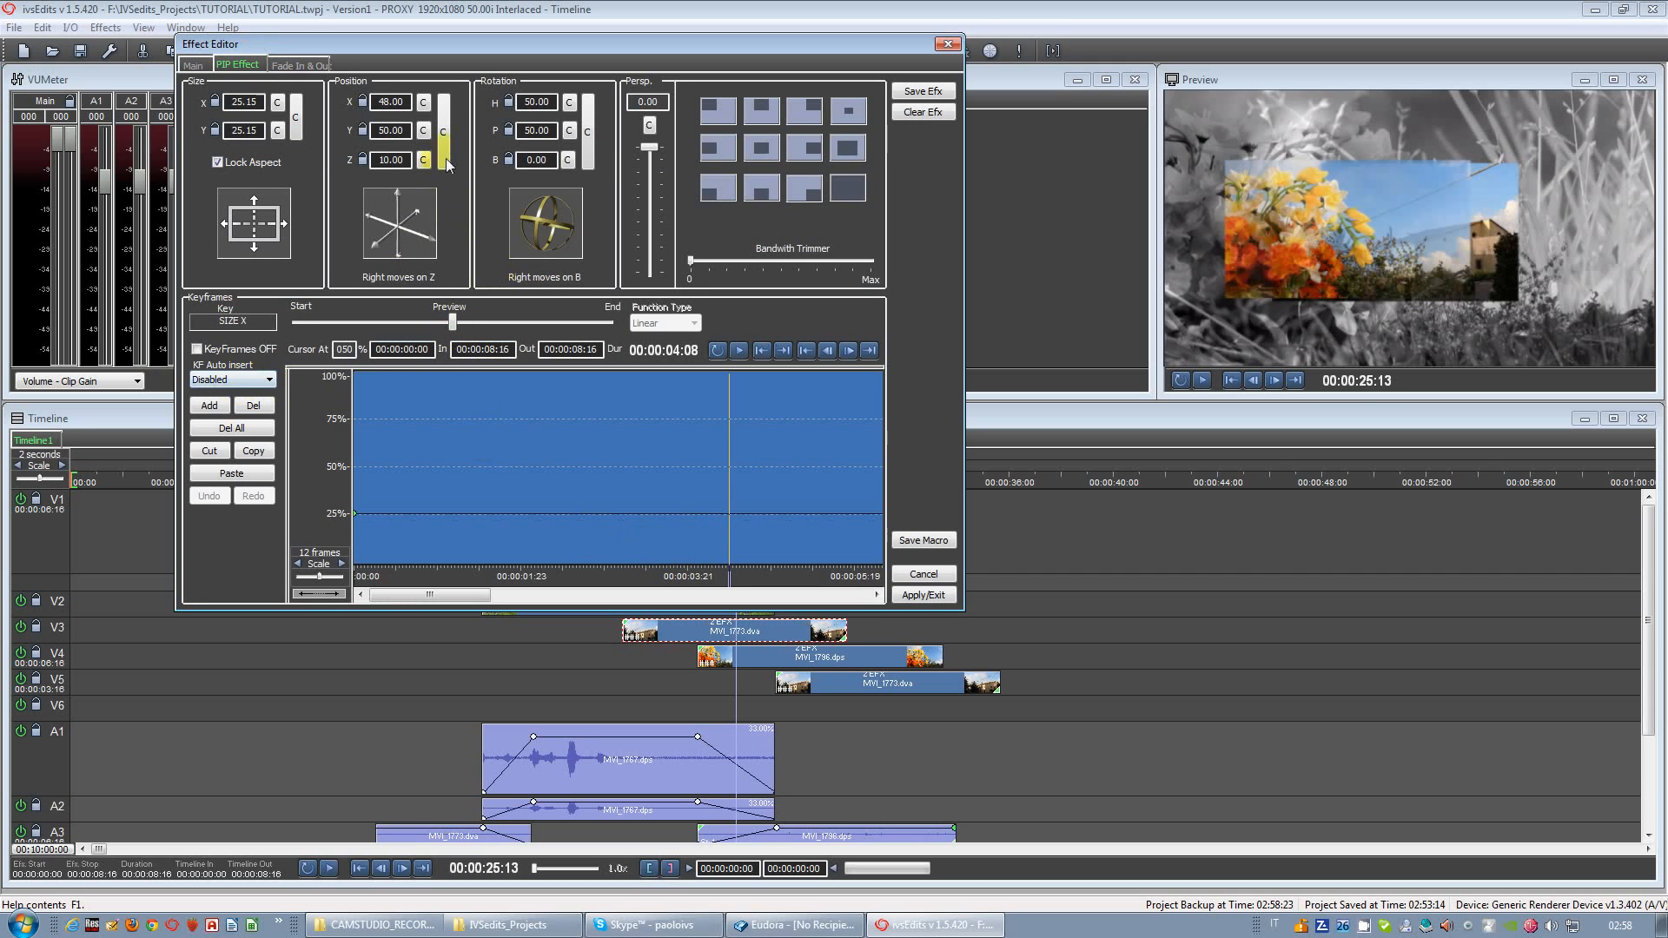
drag(606, 569, 337, 568)
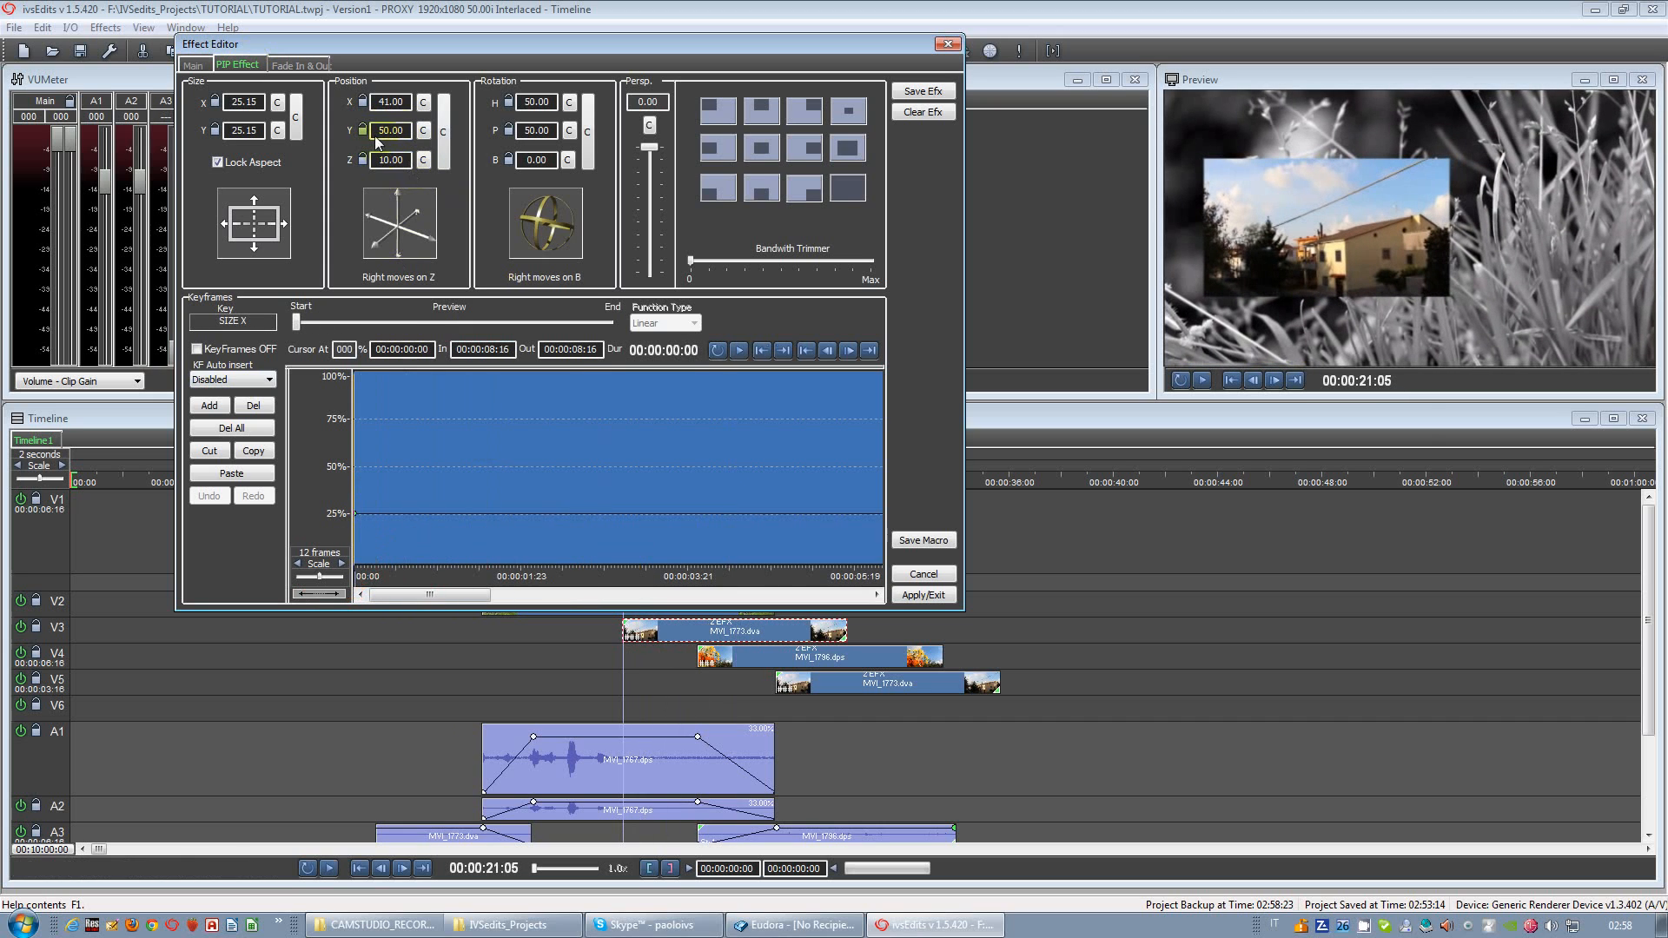
click(393, 103)
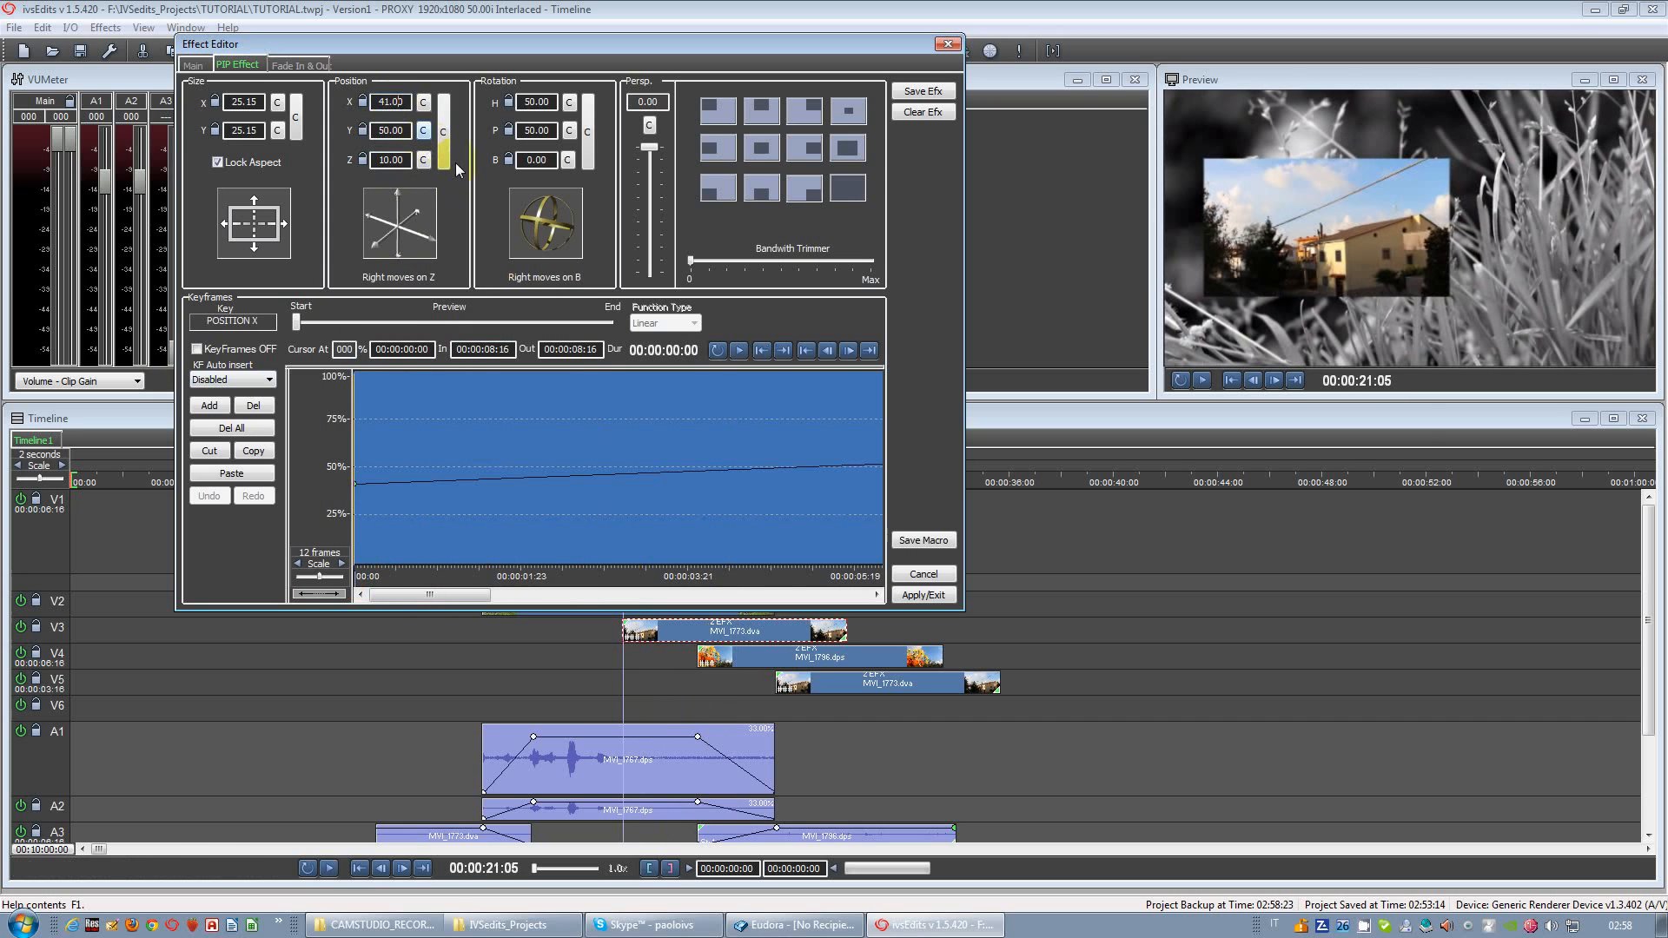
drag(398, 232, 400, 222)
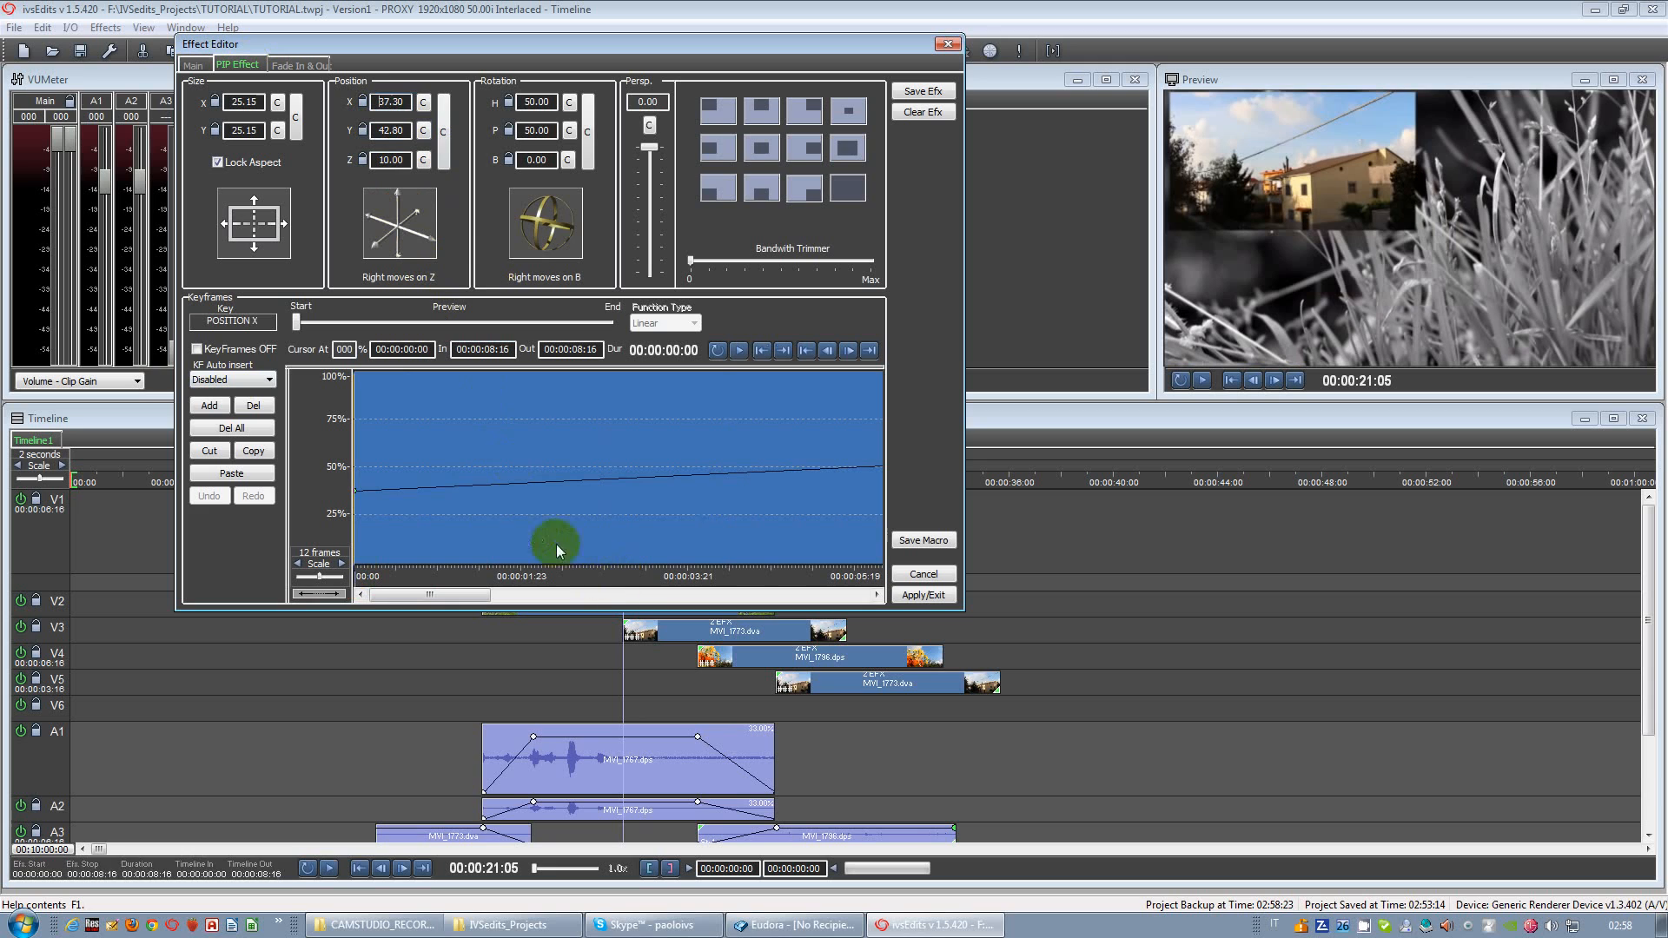
drag(372, 594, 781, 599)
drag(592, 589, 873, 551)
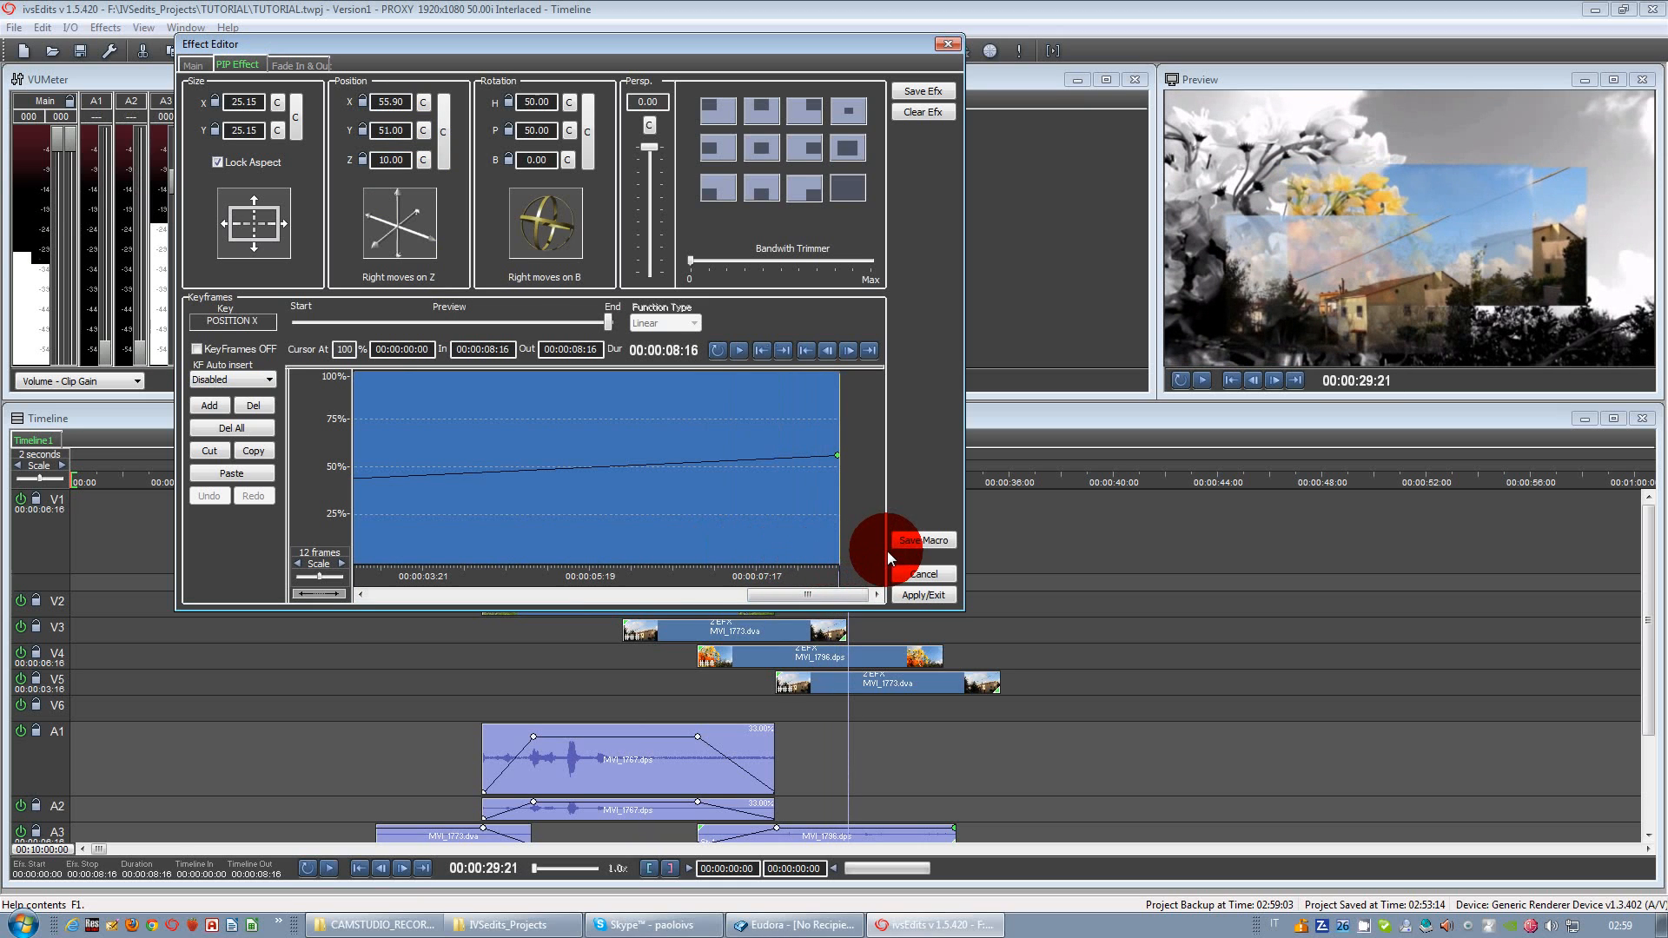
drag(432, 244, 403, 230)
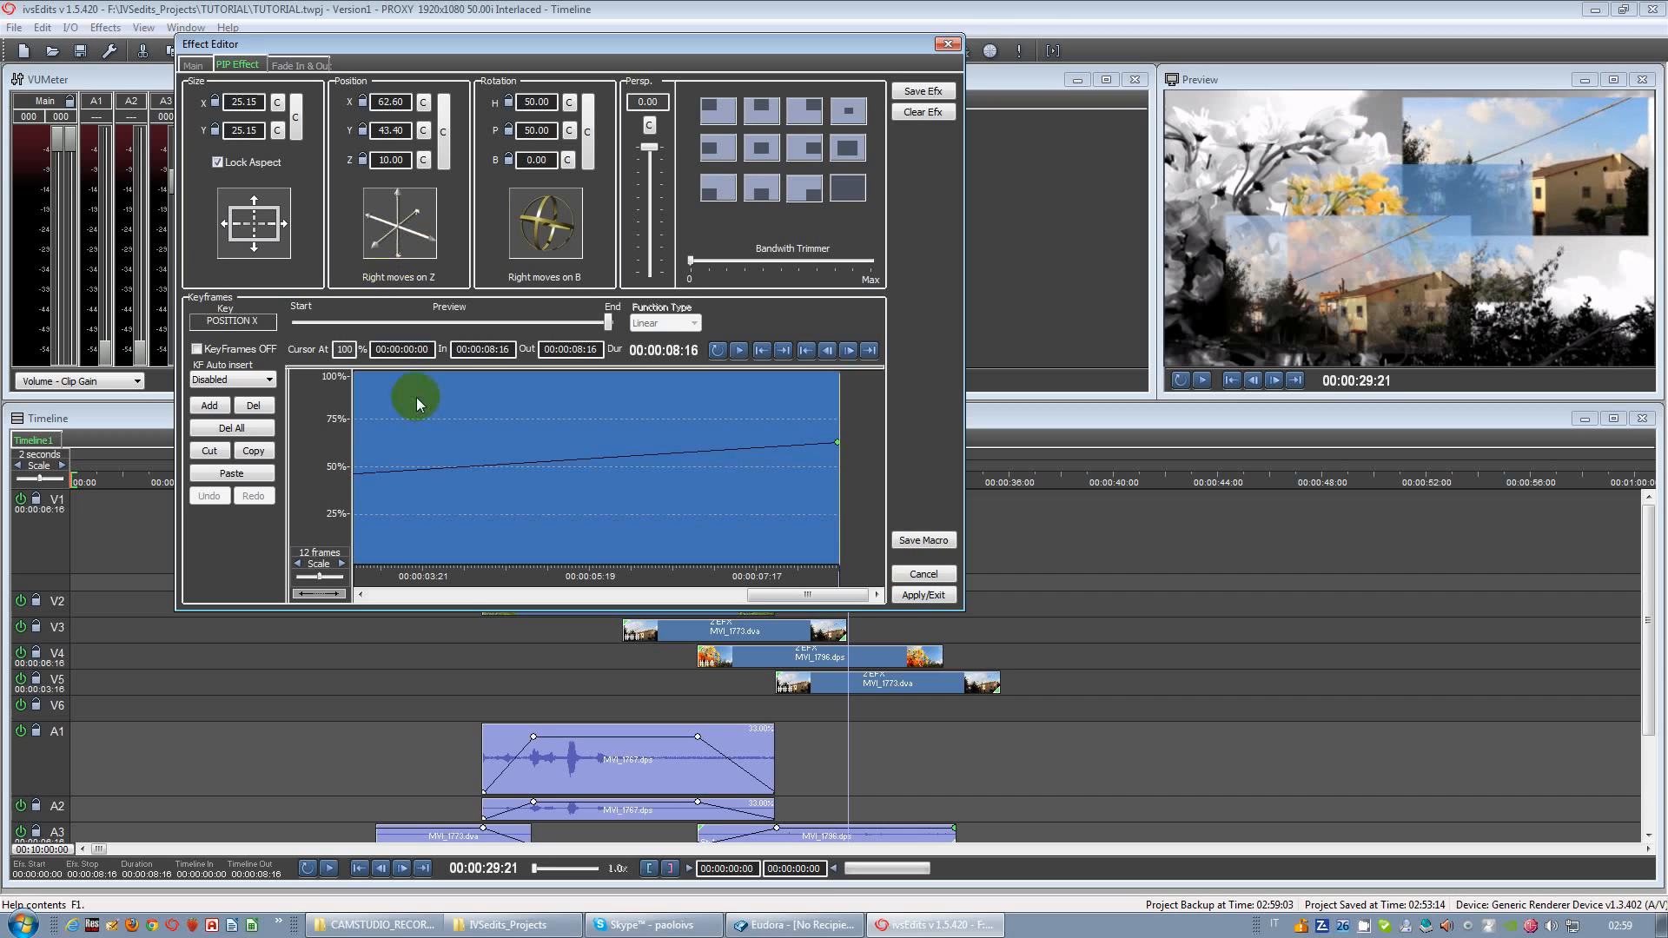
Step: Add a Border And Crop effect to the V3 clip with a white border, DimX 1.25 and DimY 1.00, and check its first frame
click(190, 67)
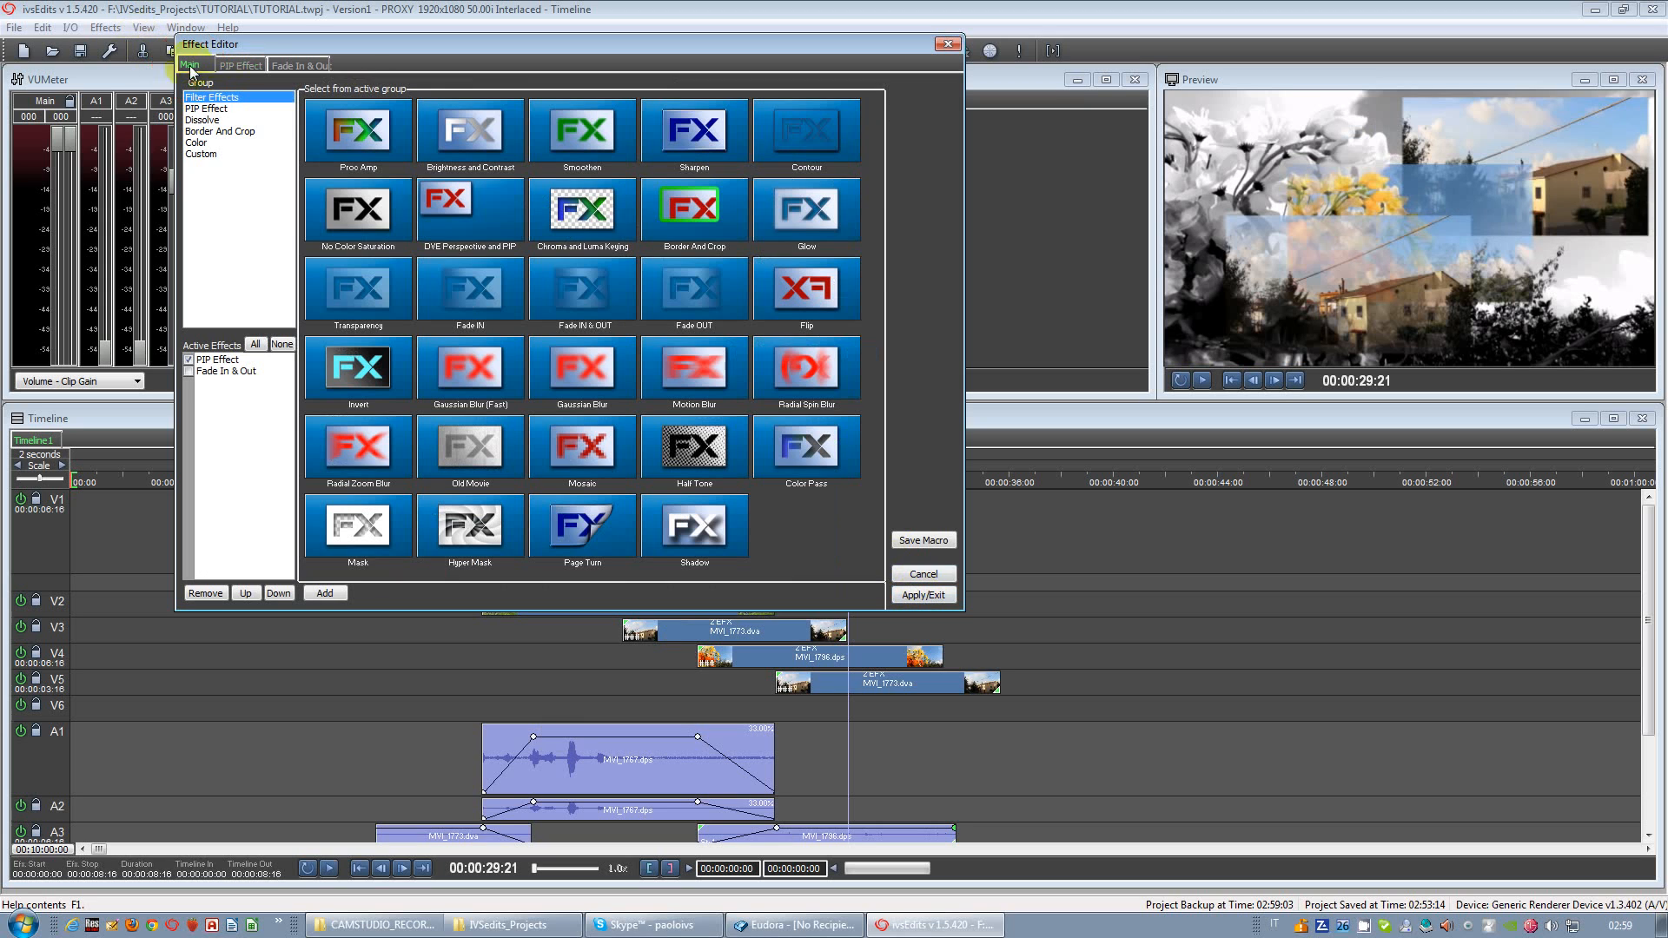
double_click(684, 221)
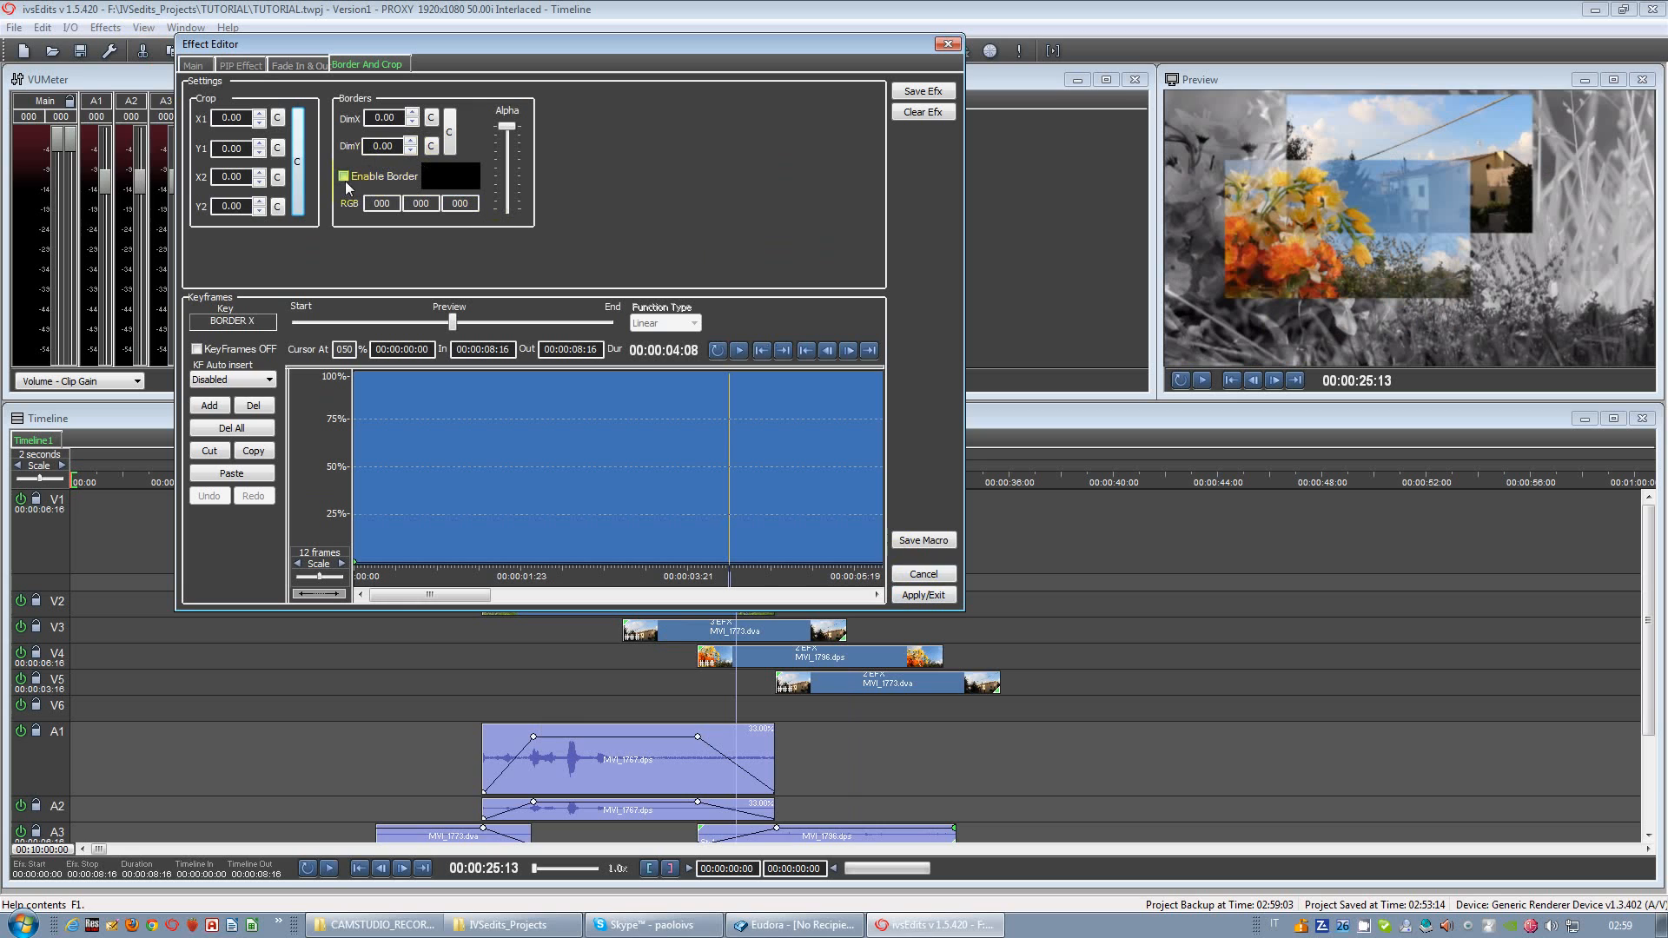
click(455, 176)
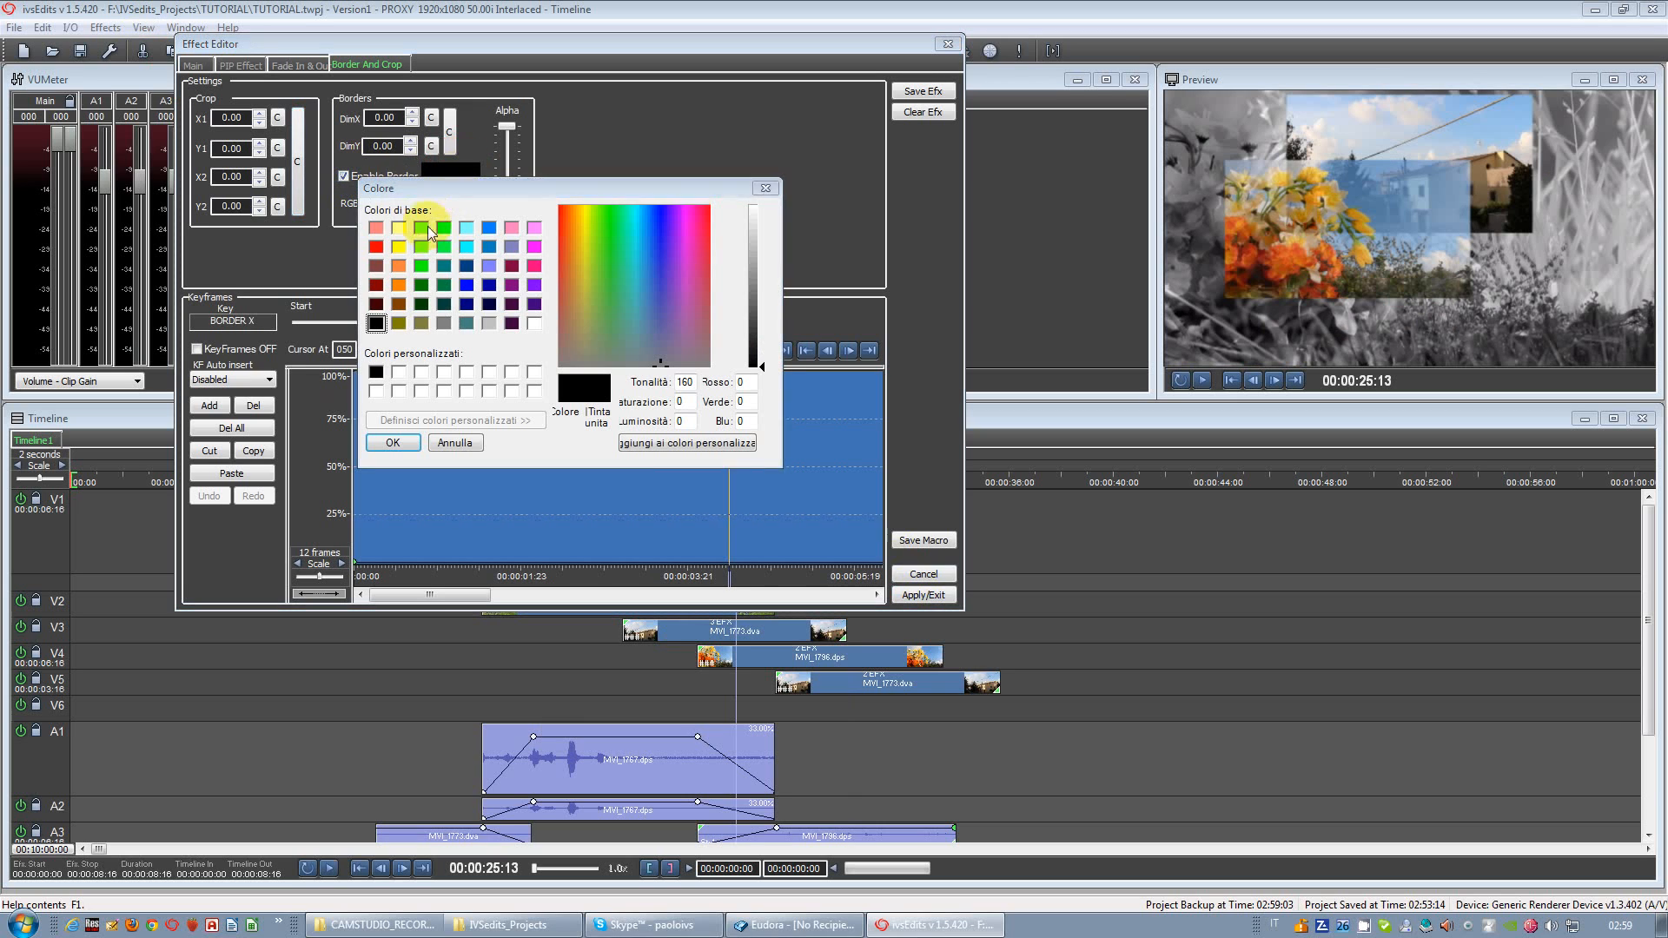
click(422, 374)
click(393, 443)
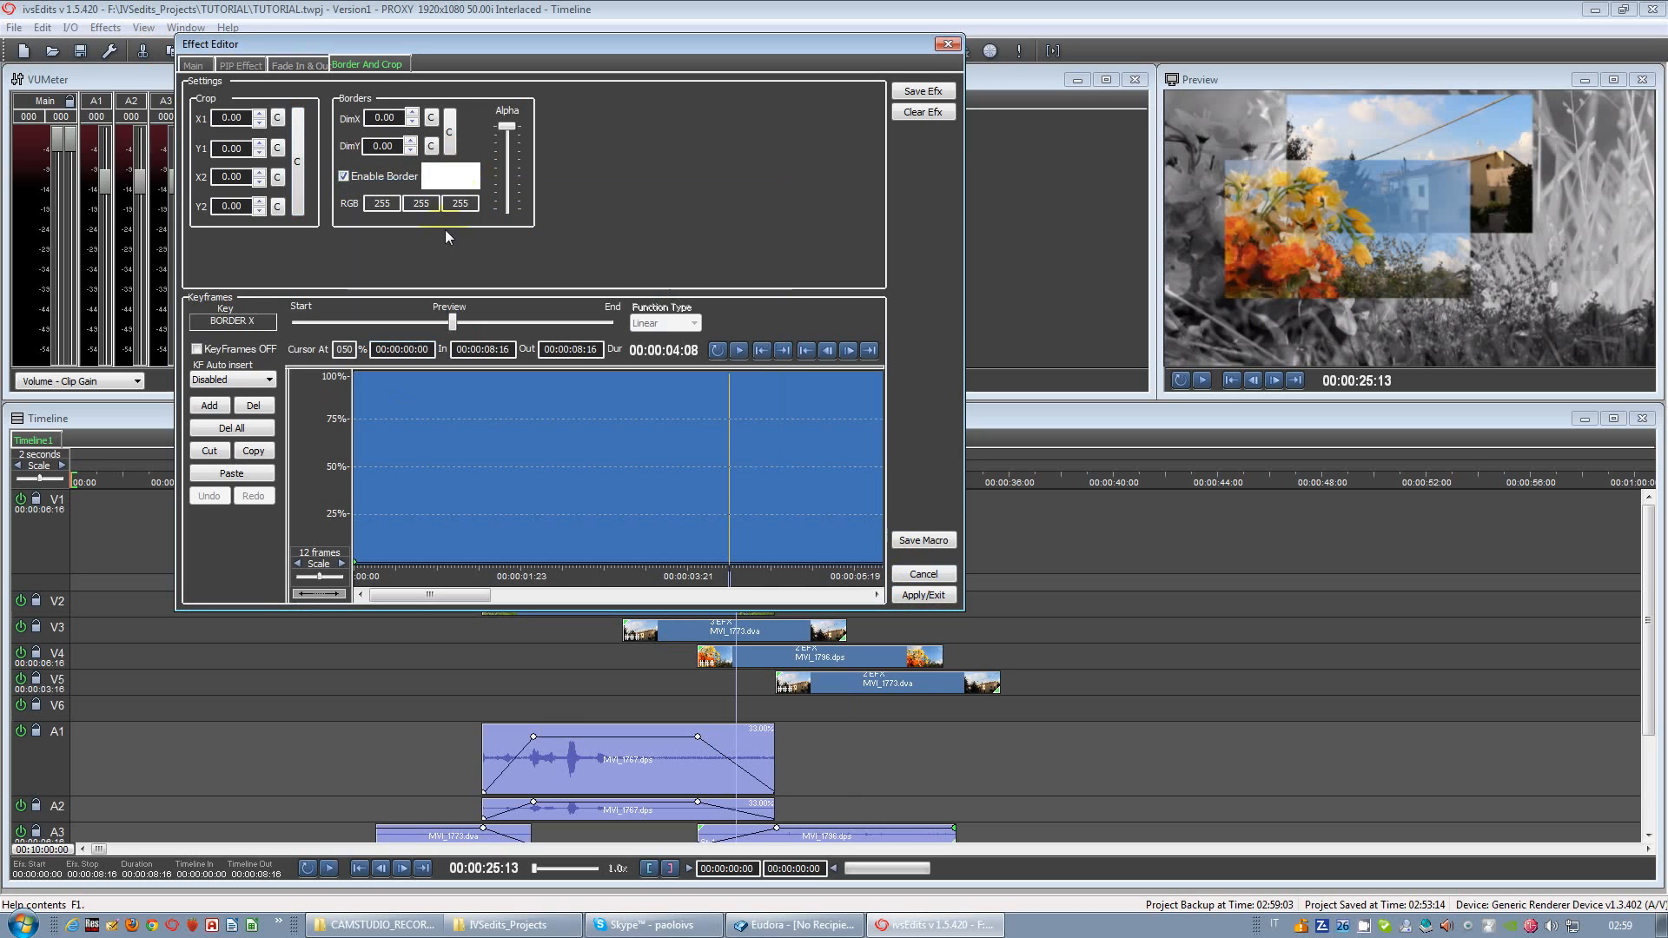
click(414, 120)
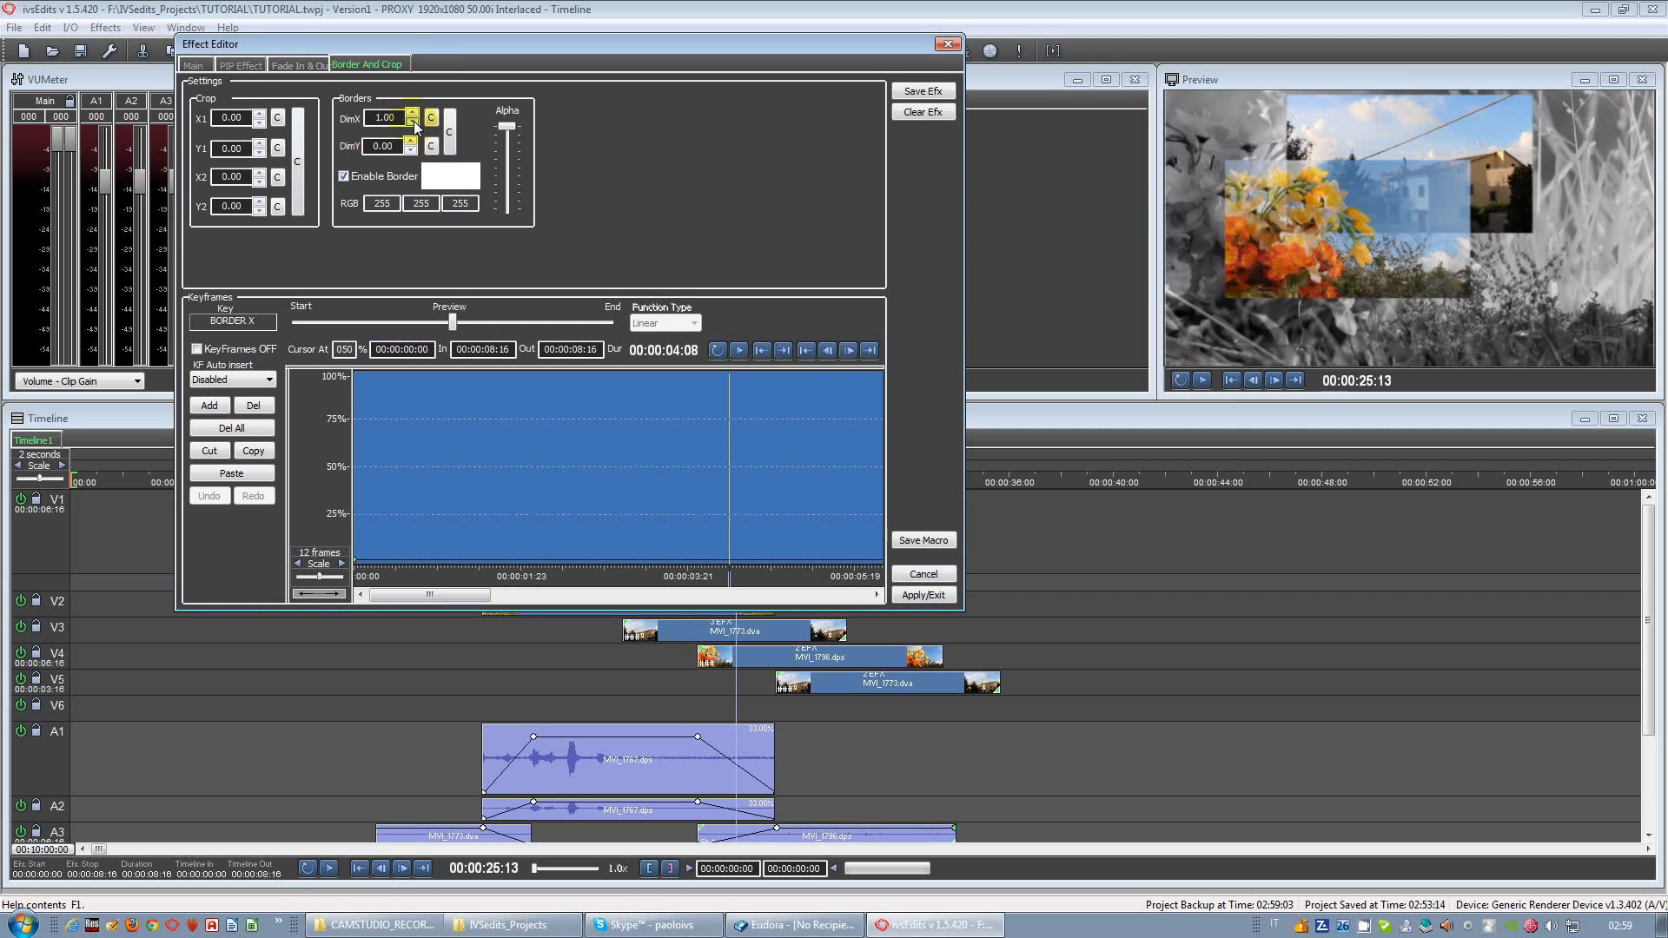
click(410, 148)
drag(709, 591, 326, 539)
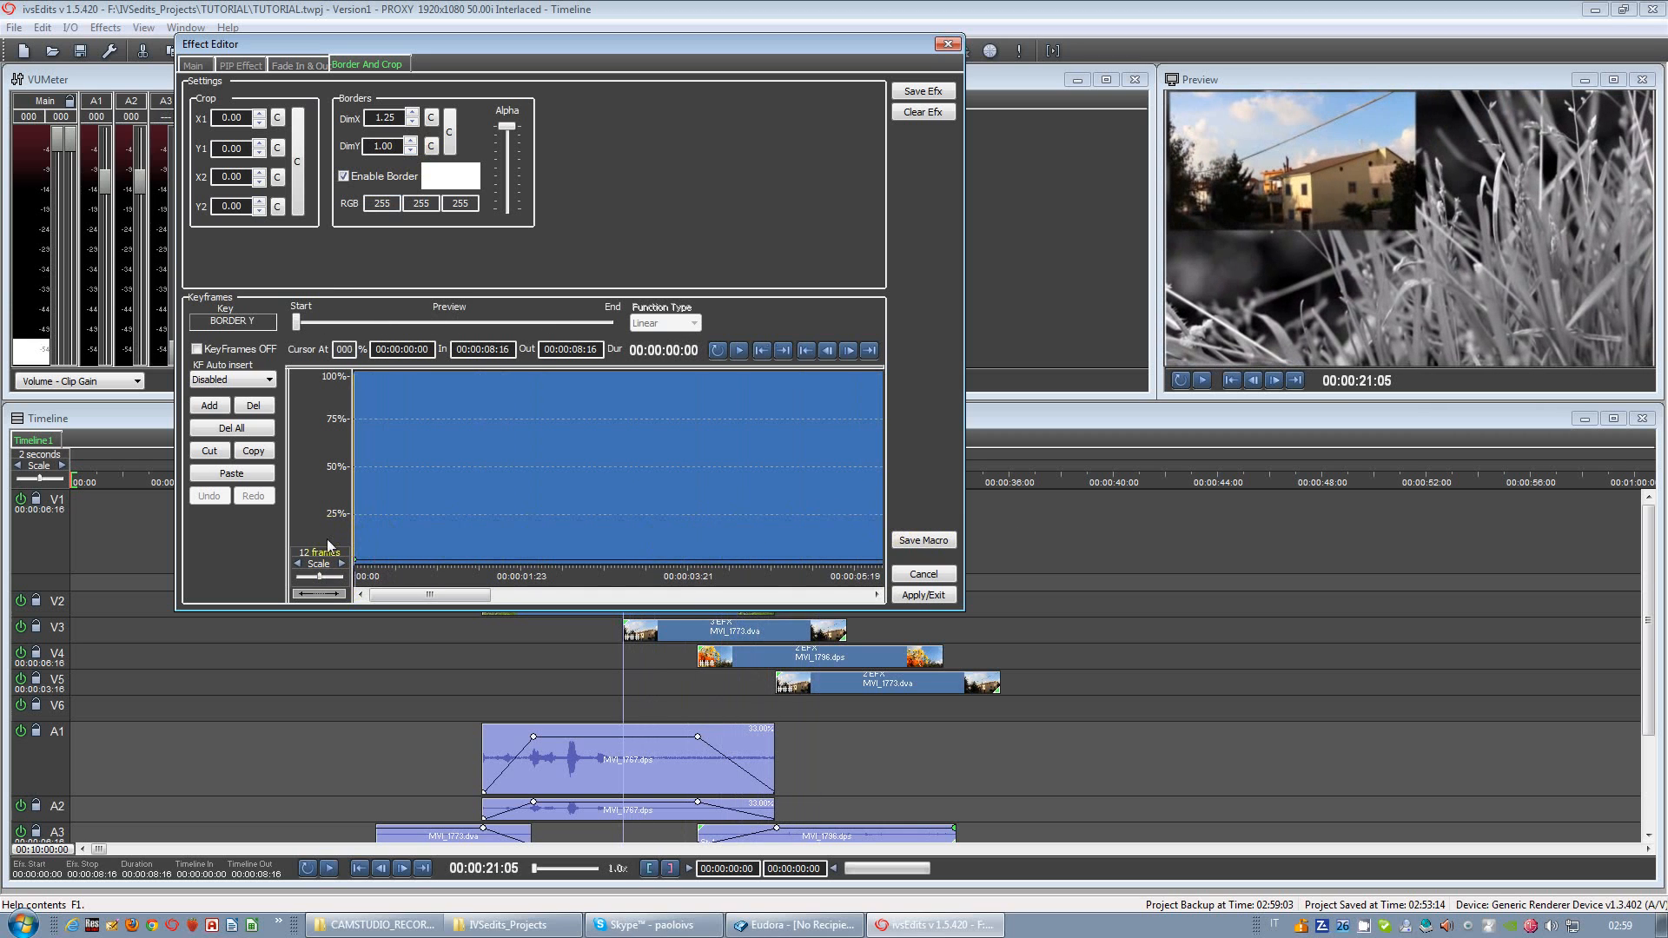
Step: Move Border And Crop above PIP Effect and Fade In & Out in the V3 clip's active effects order
click(195, 66)
click(231, 382)
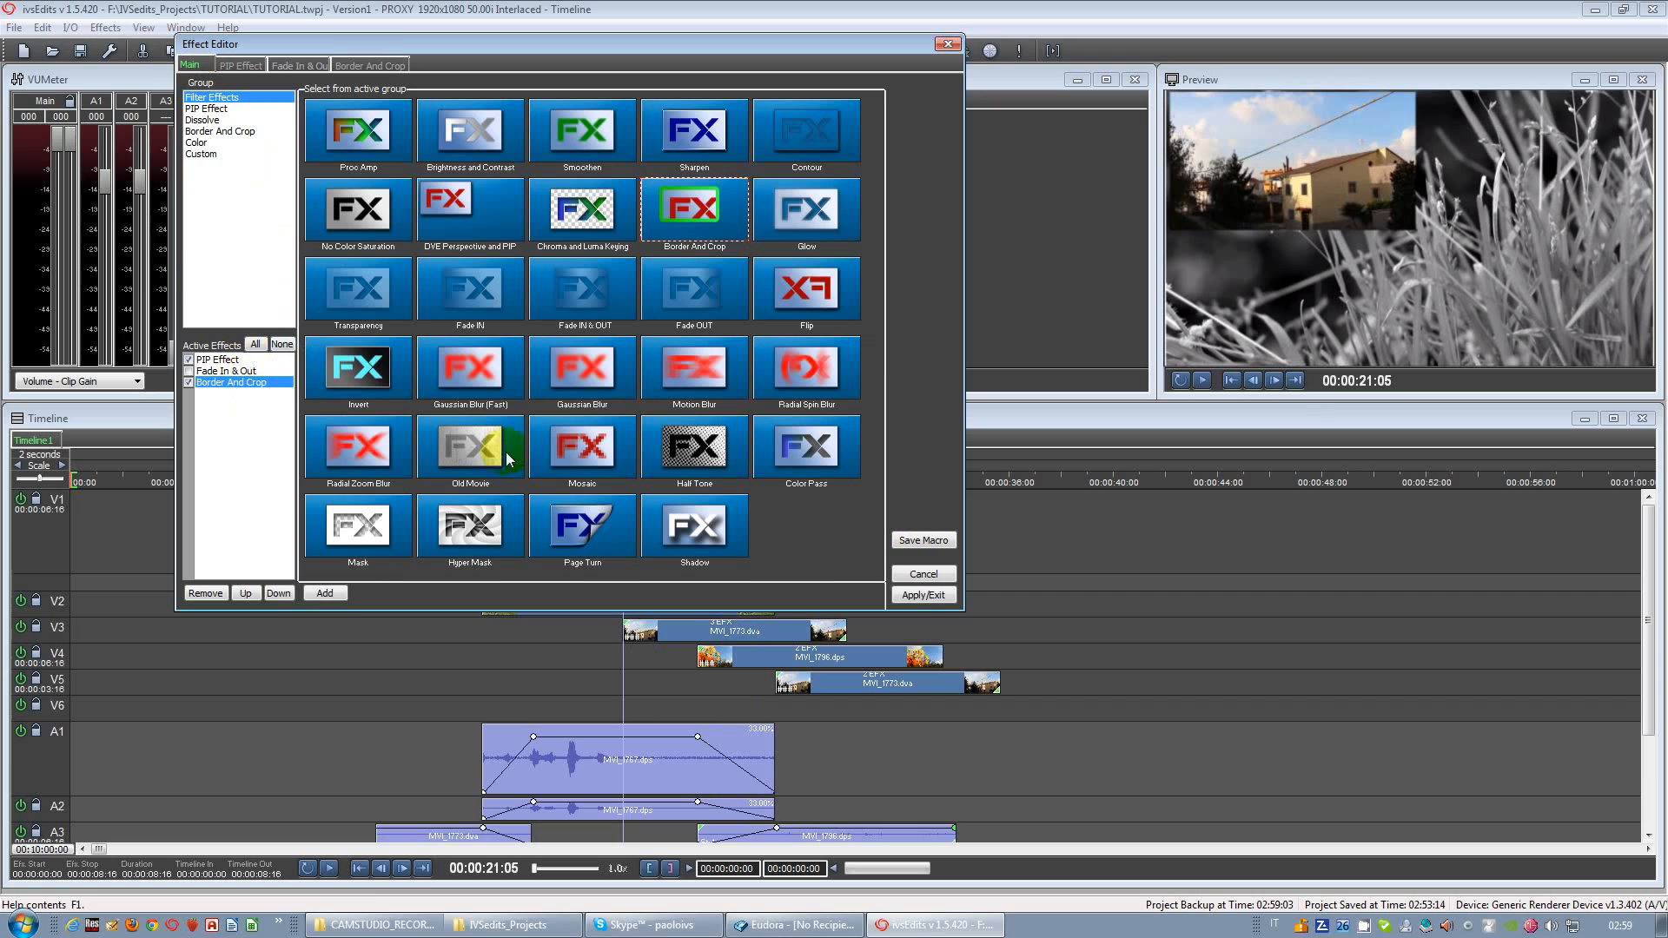
click(245, 594)
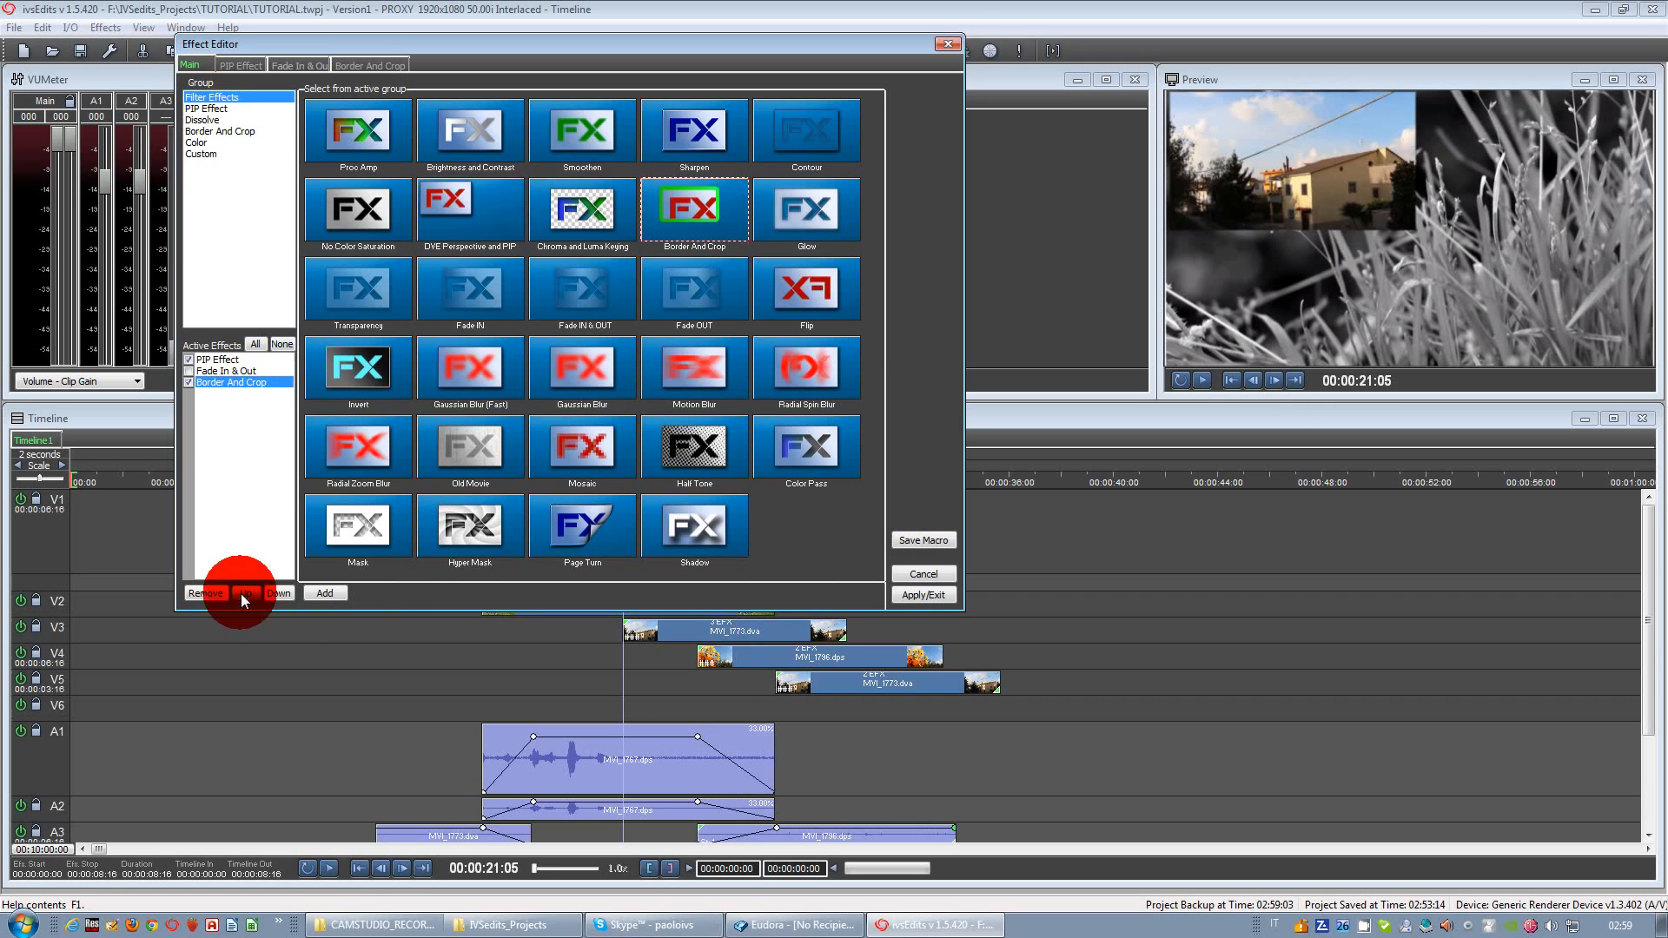
click(245, 596)
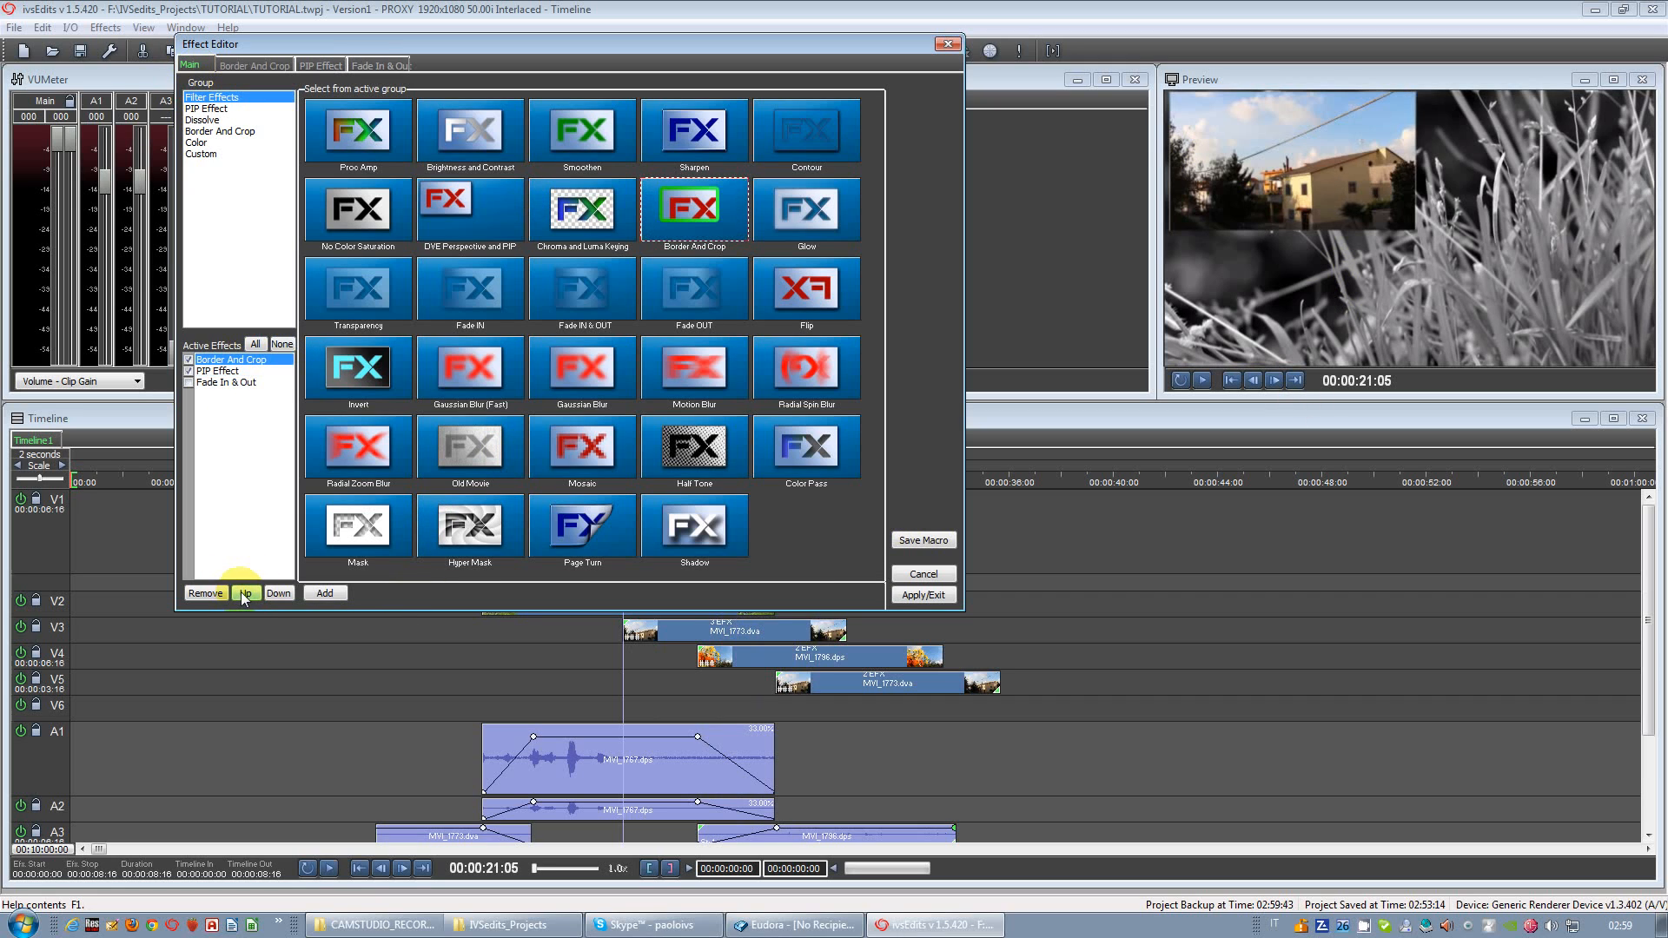
Step: Set the V3 clip's white border to DimX 2.50 and DimY 3.00 and apply the effect changes
click(281, 67)
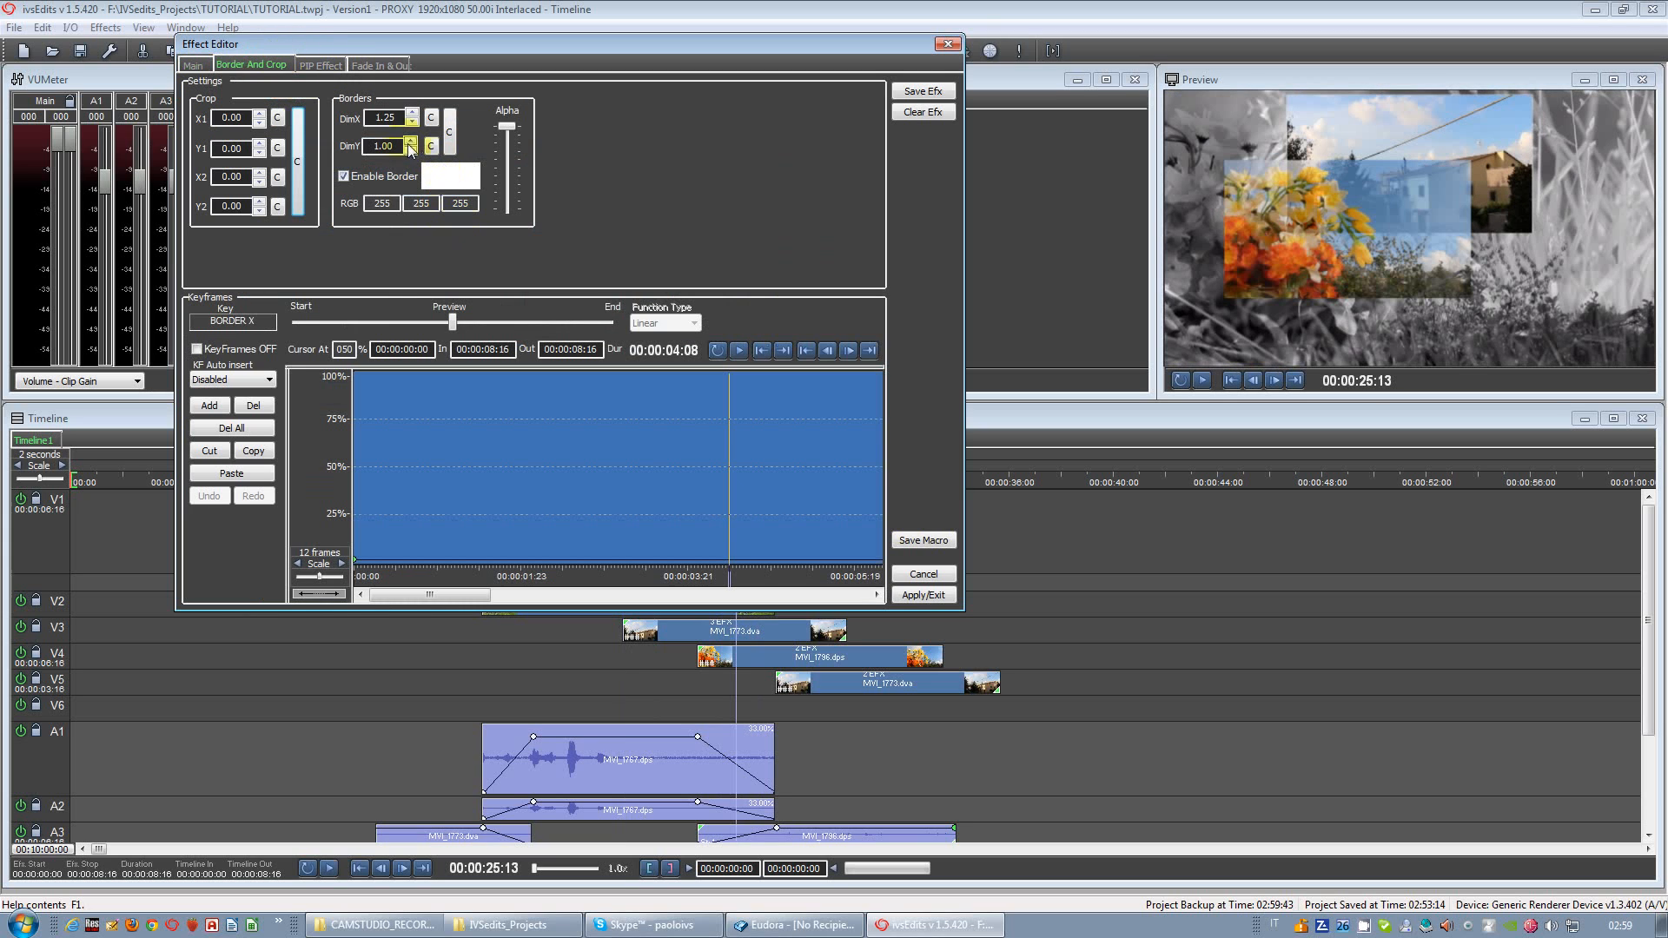
click(413, 123)
click(413, 146)
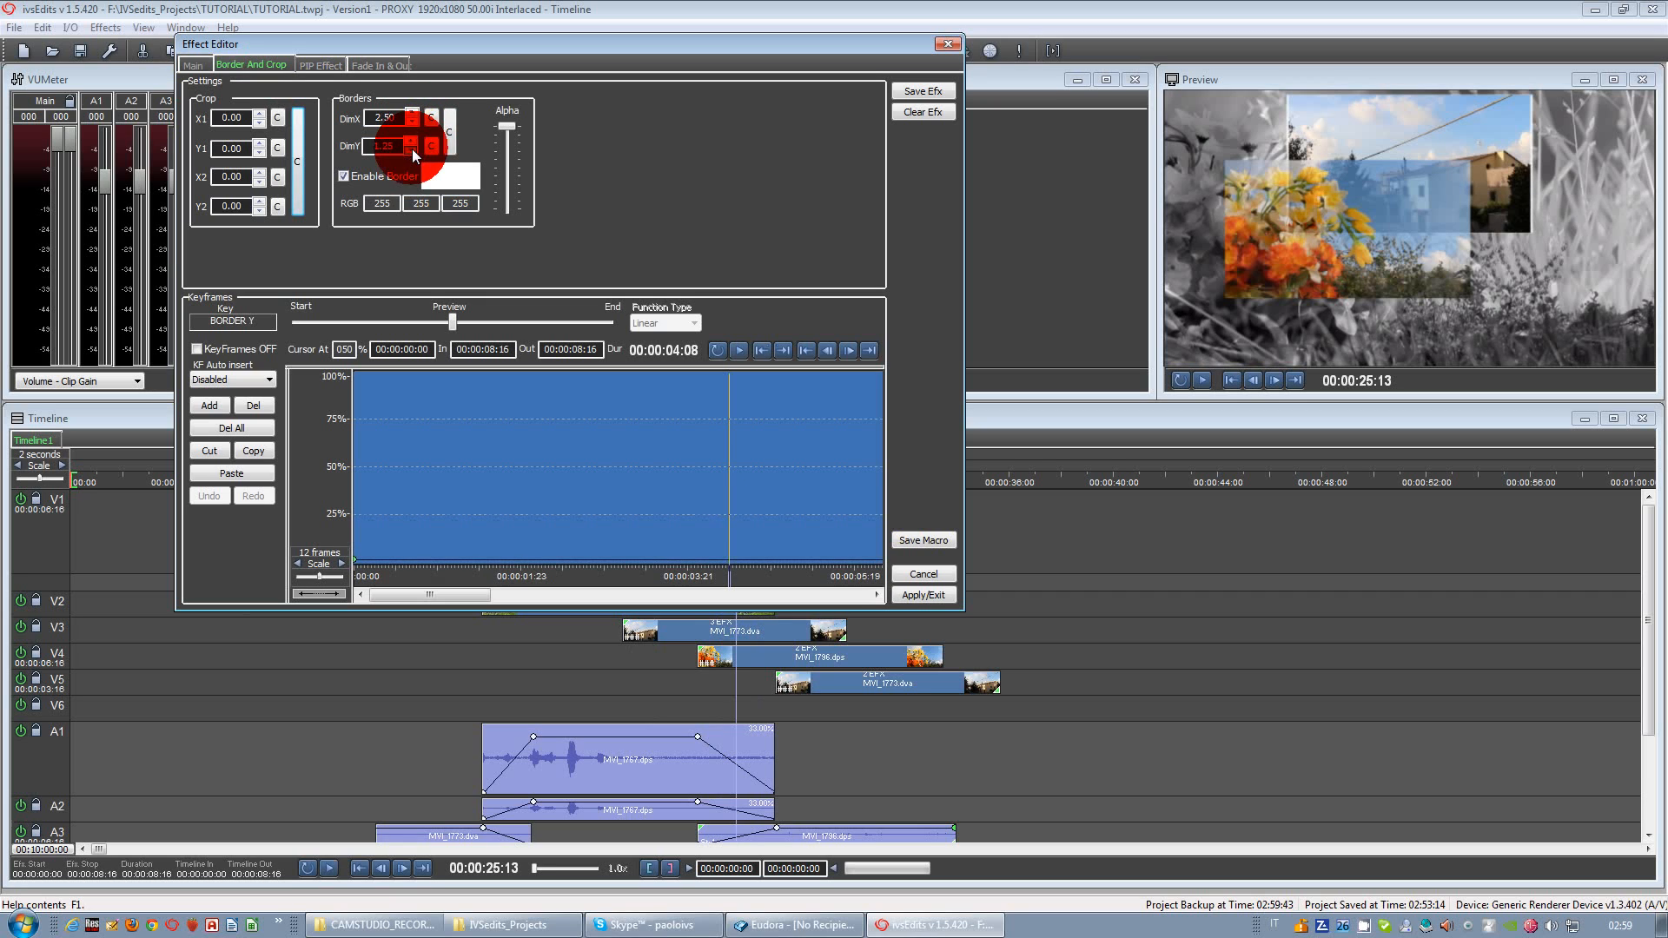
click(412, 150)
click(412, 149)
click(412, 149)
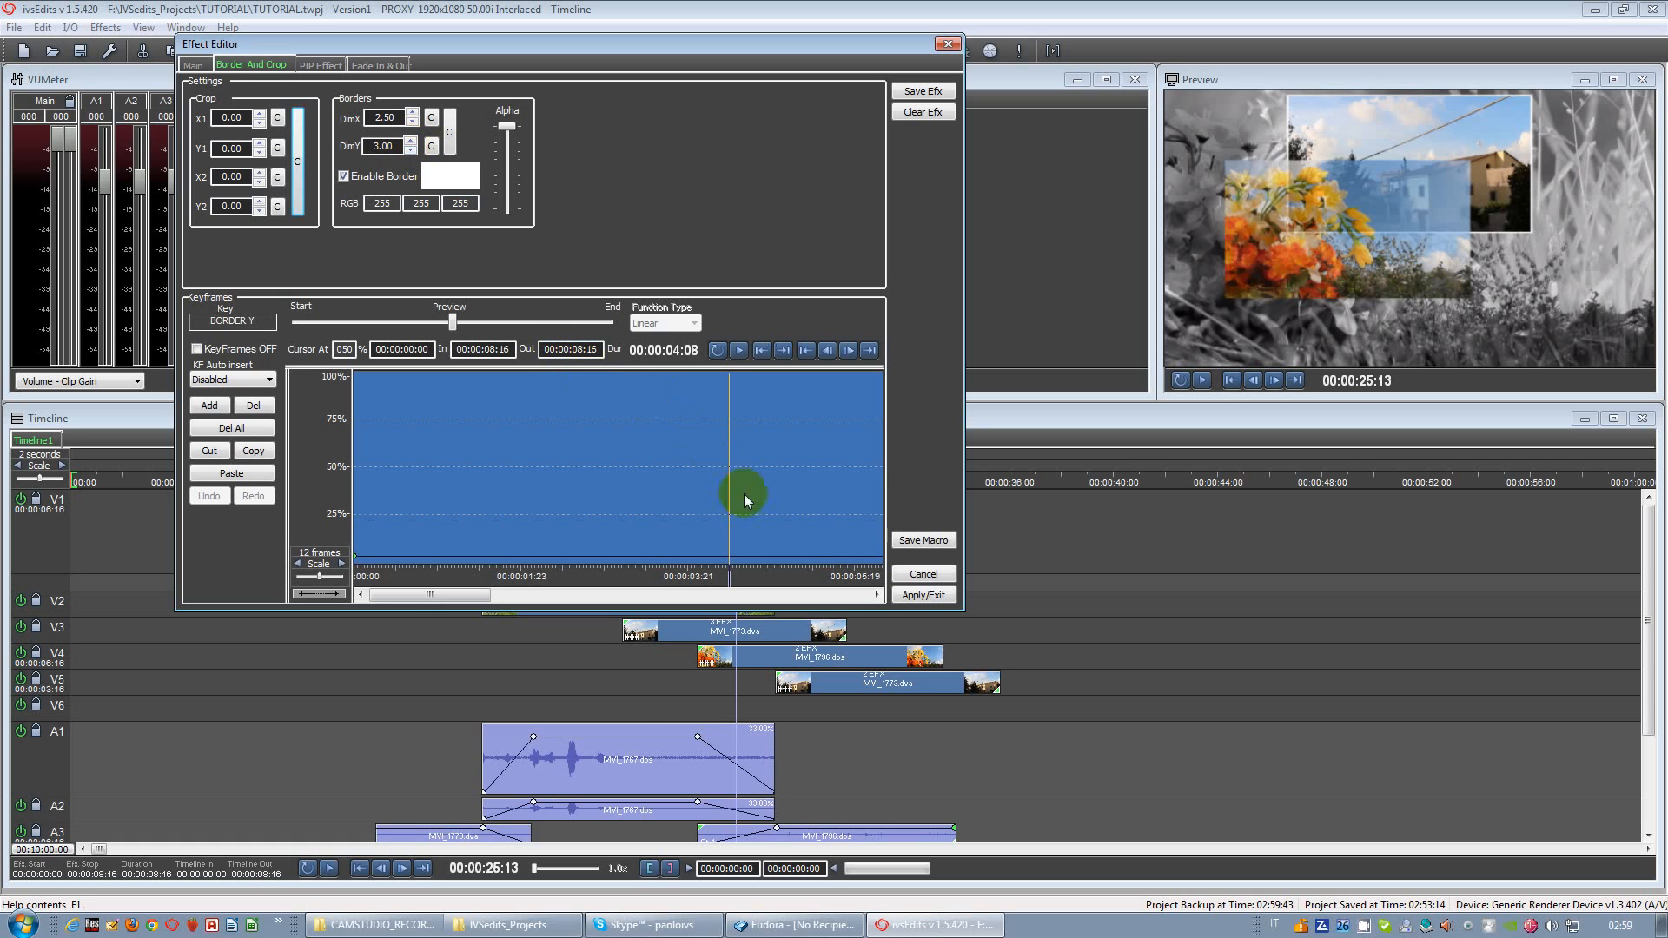
click(921, 596)
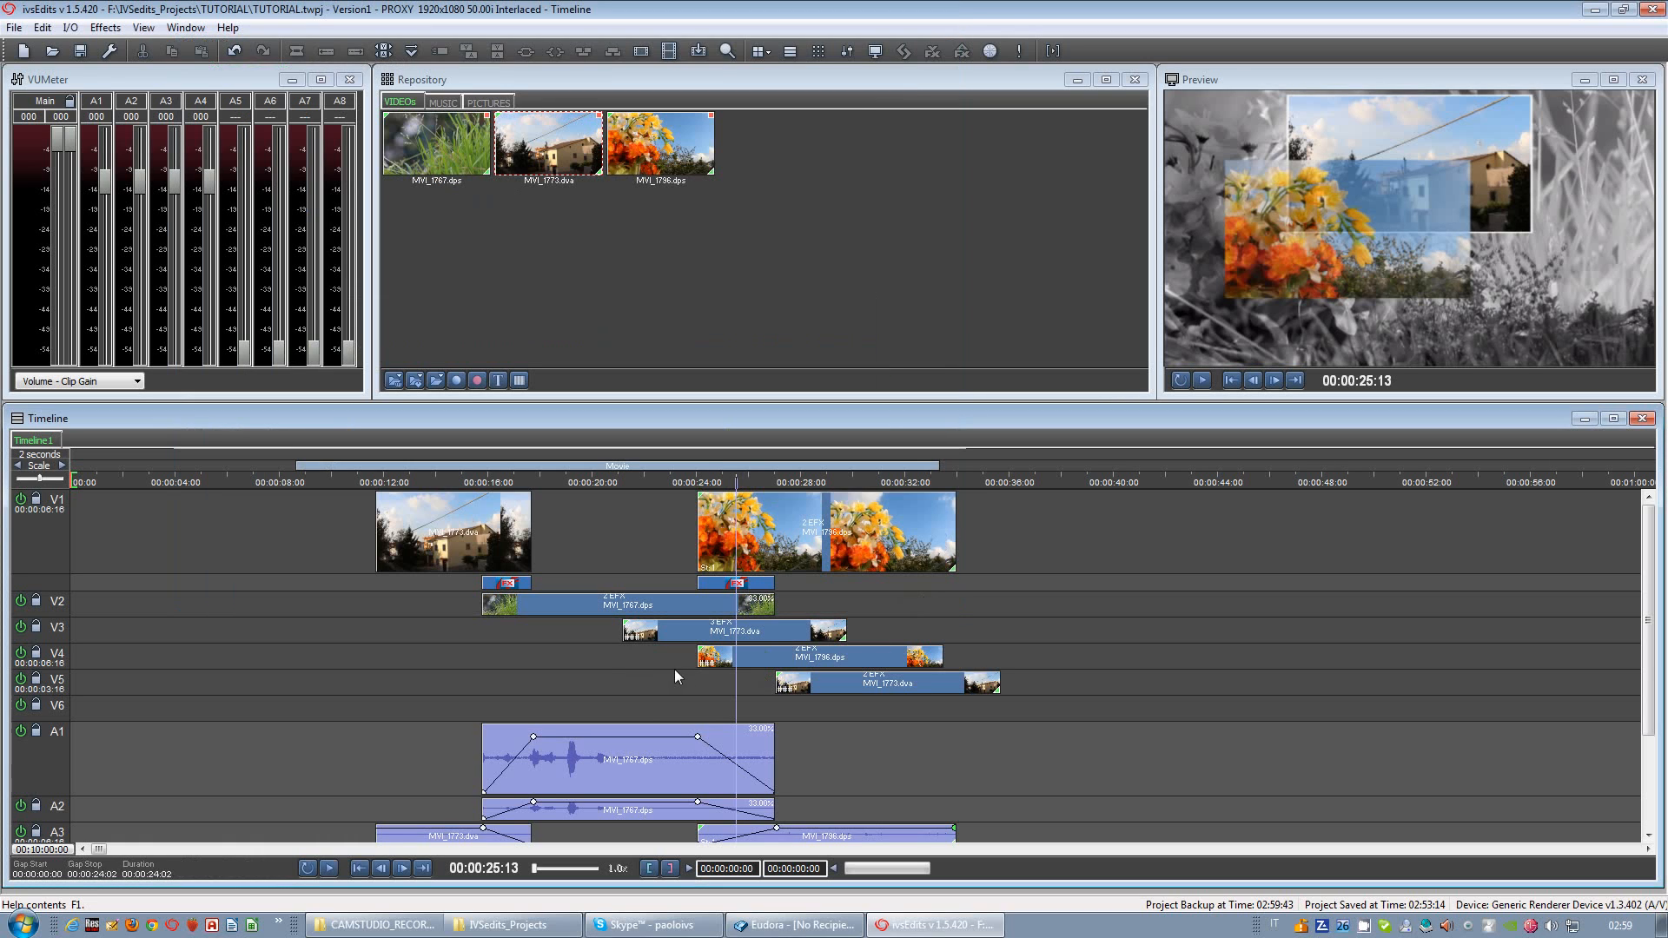
Step: Play the timeline from the start of the V3 clip to about 00:00:30:18 to check the bordered moving layers
click(617, 665)
key(space)
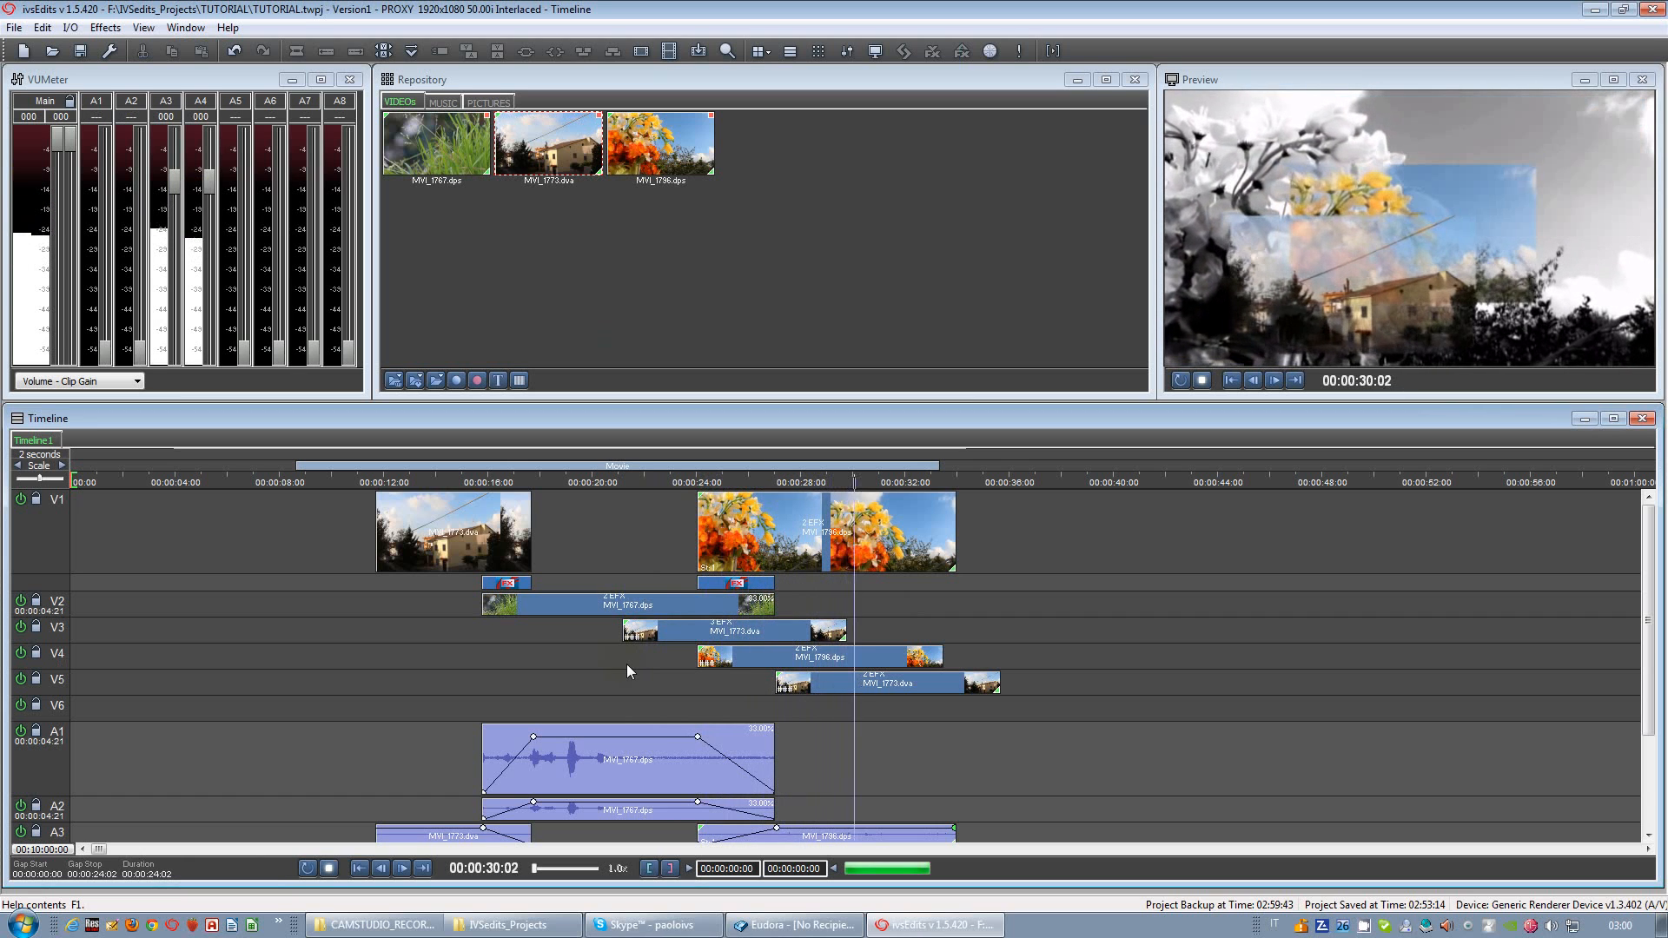
key(space)
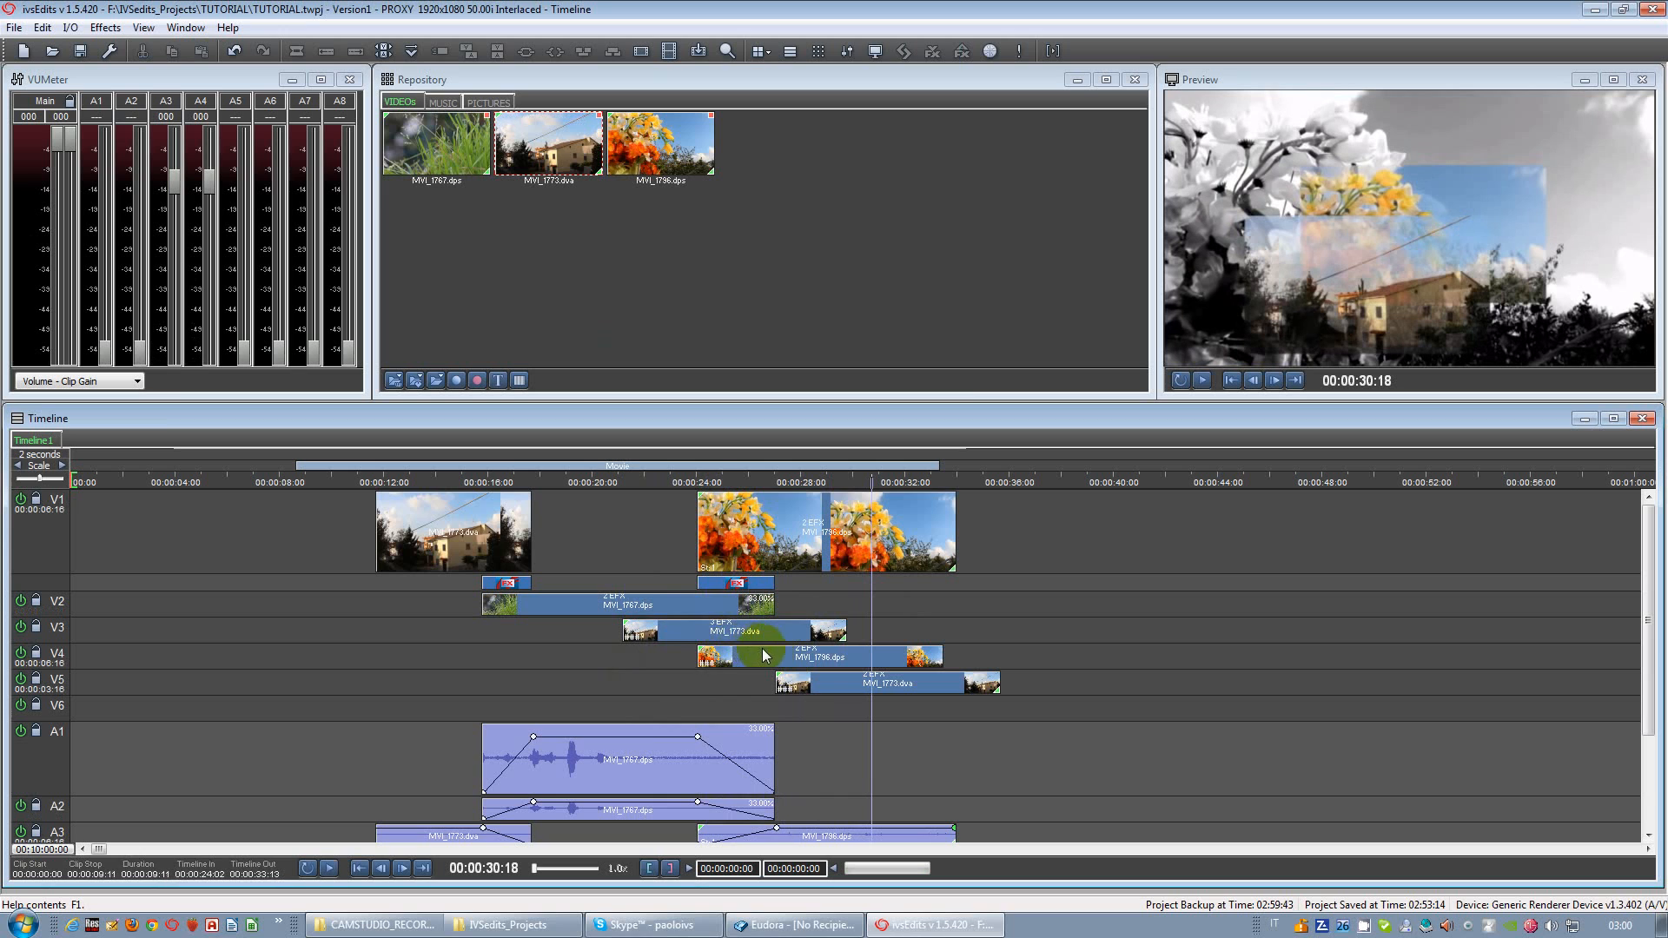
Step: Review the V3 clip's active effects list and apply it as it stands
click(669, 629)
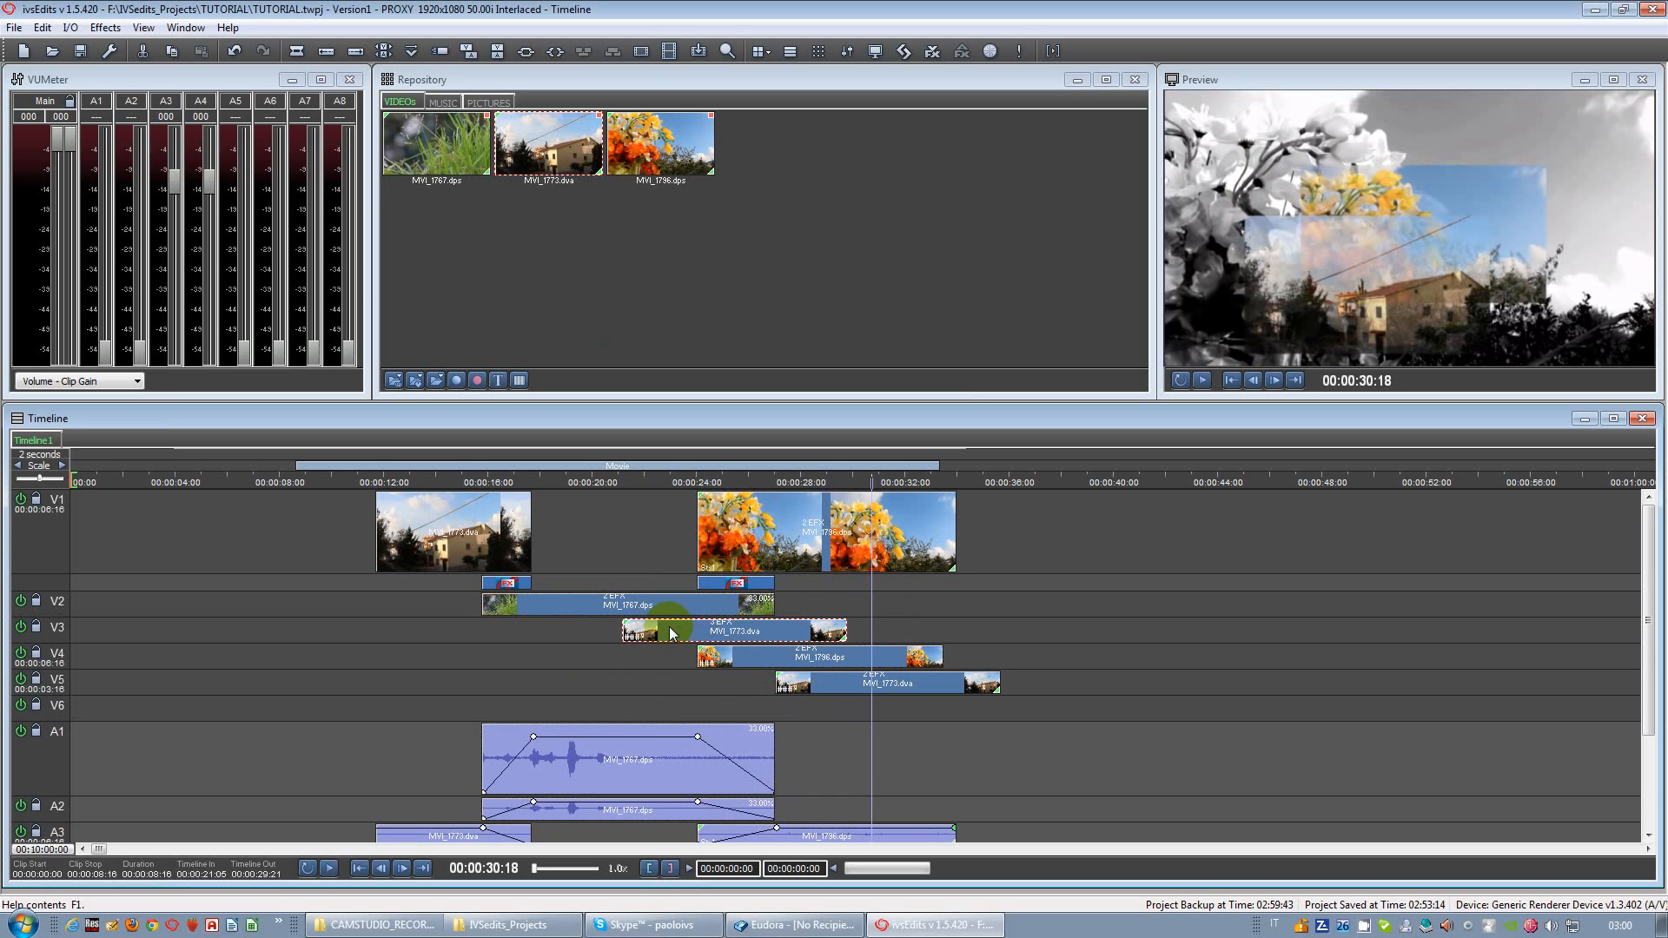
double_click(670, 632)
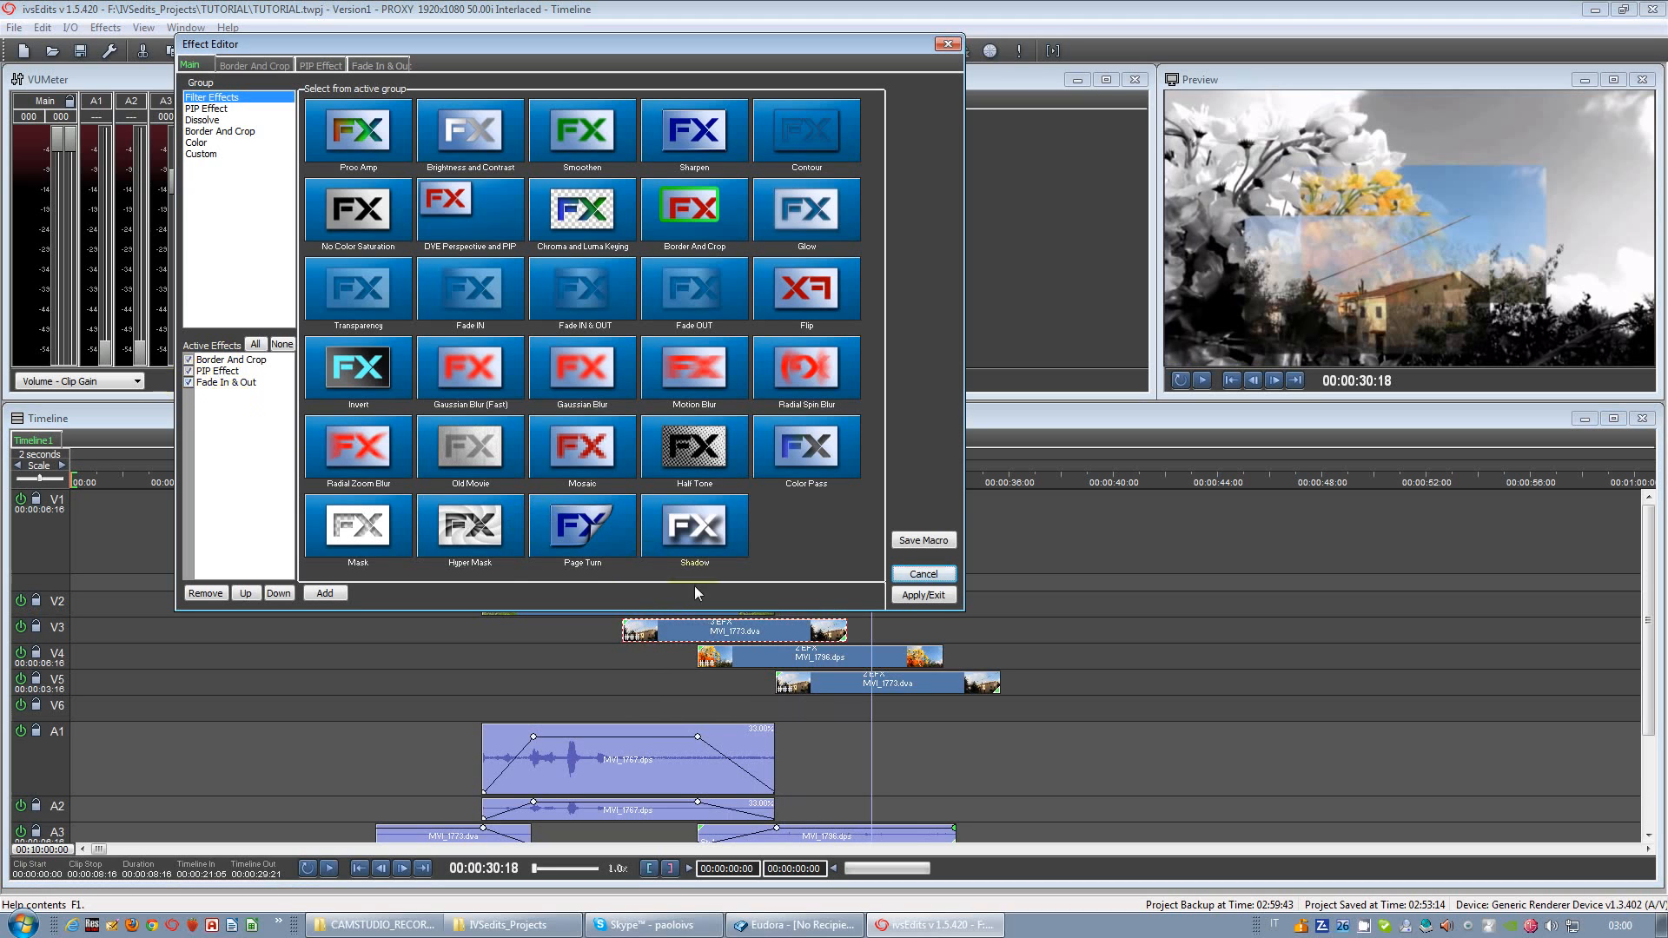
click(923, 596)
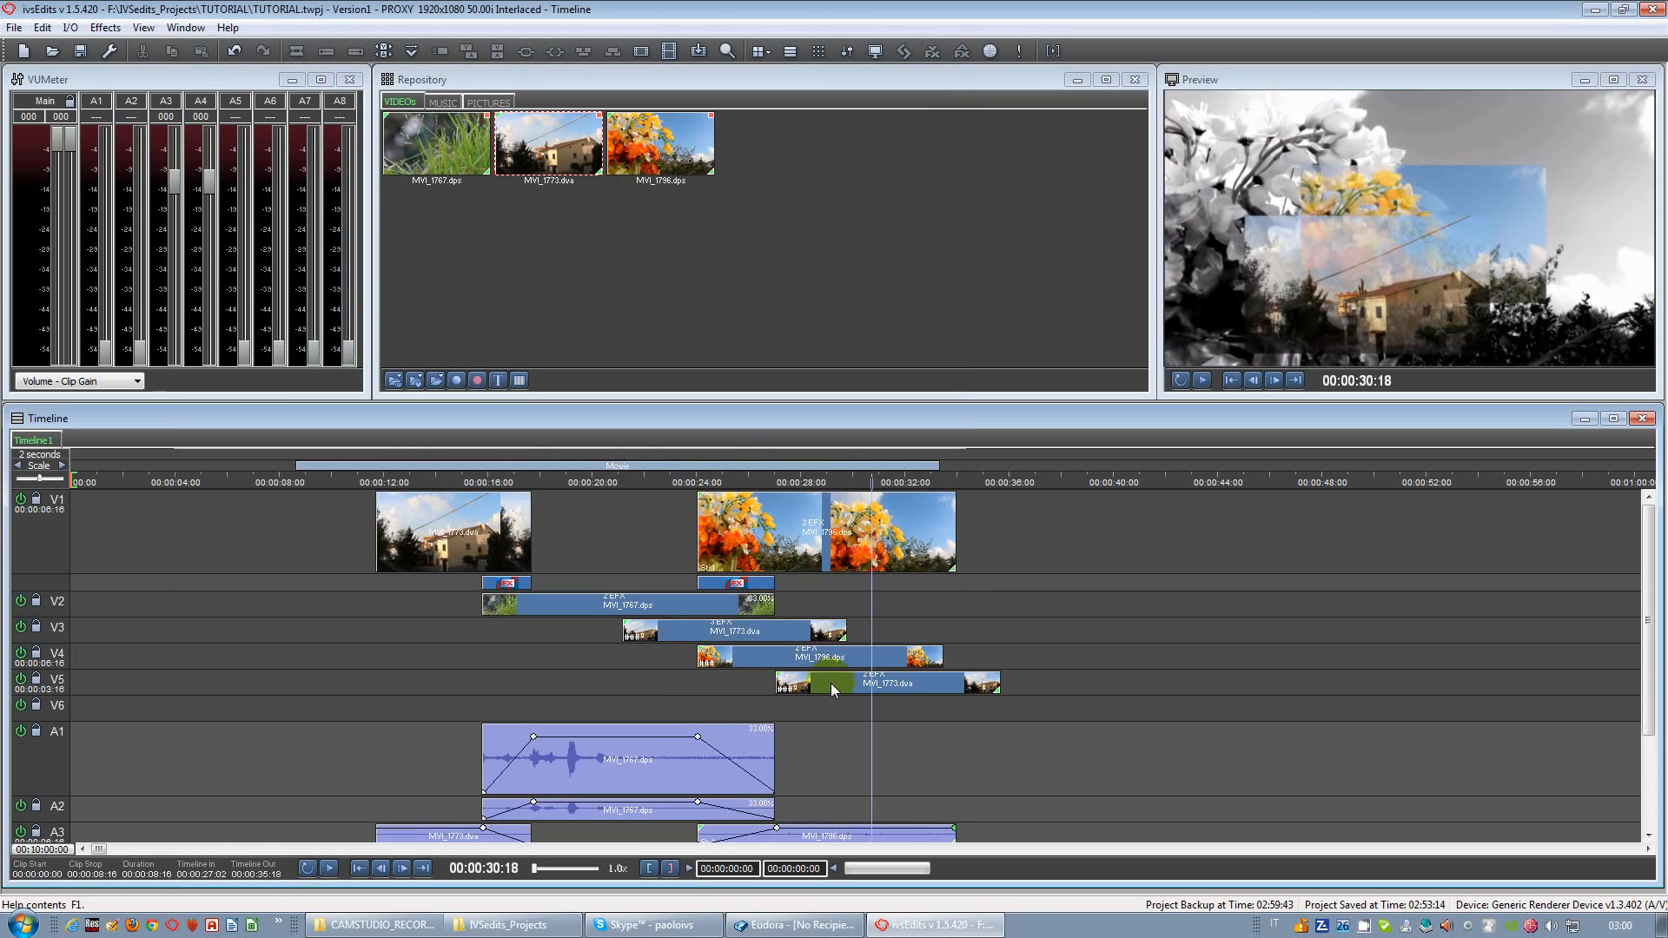
Step: Play the stacked layers from about 00:00:23 to 00:00:27:23 to check the bordered V3 layer
mouse_move(676, 663)
mouse_down()
mouse_move(773, 688)
mouse_move(672, 676)
mouse_up()
key(space)
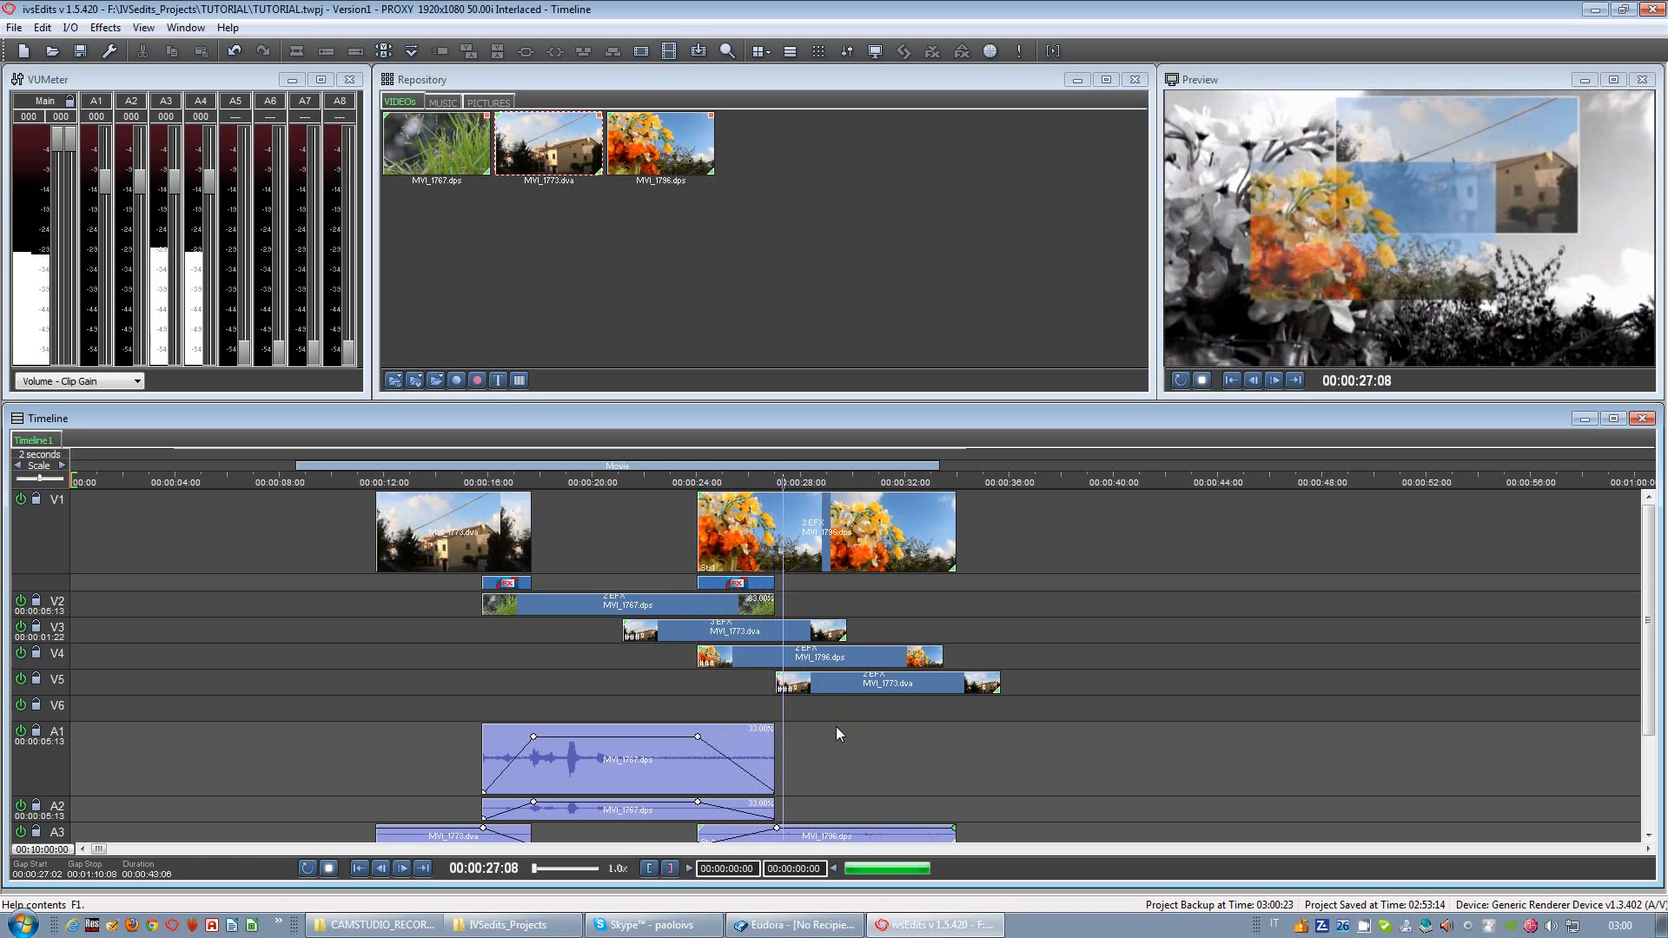
key(space)
Step: Add a Page Turn effect to the V3 clip, fit its keyframe graph to the full clip and preview at 00:00:08:00
click(820, 681)
click(723, 638)
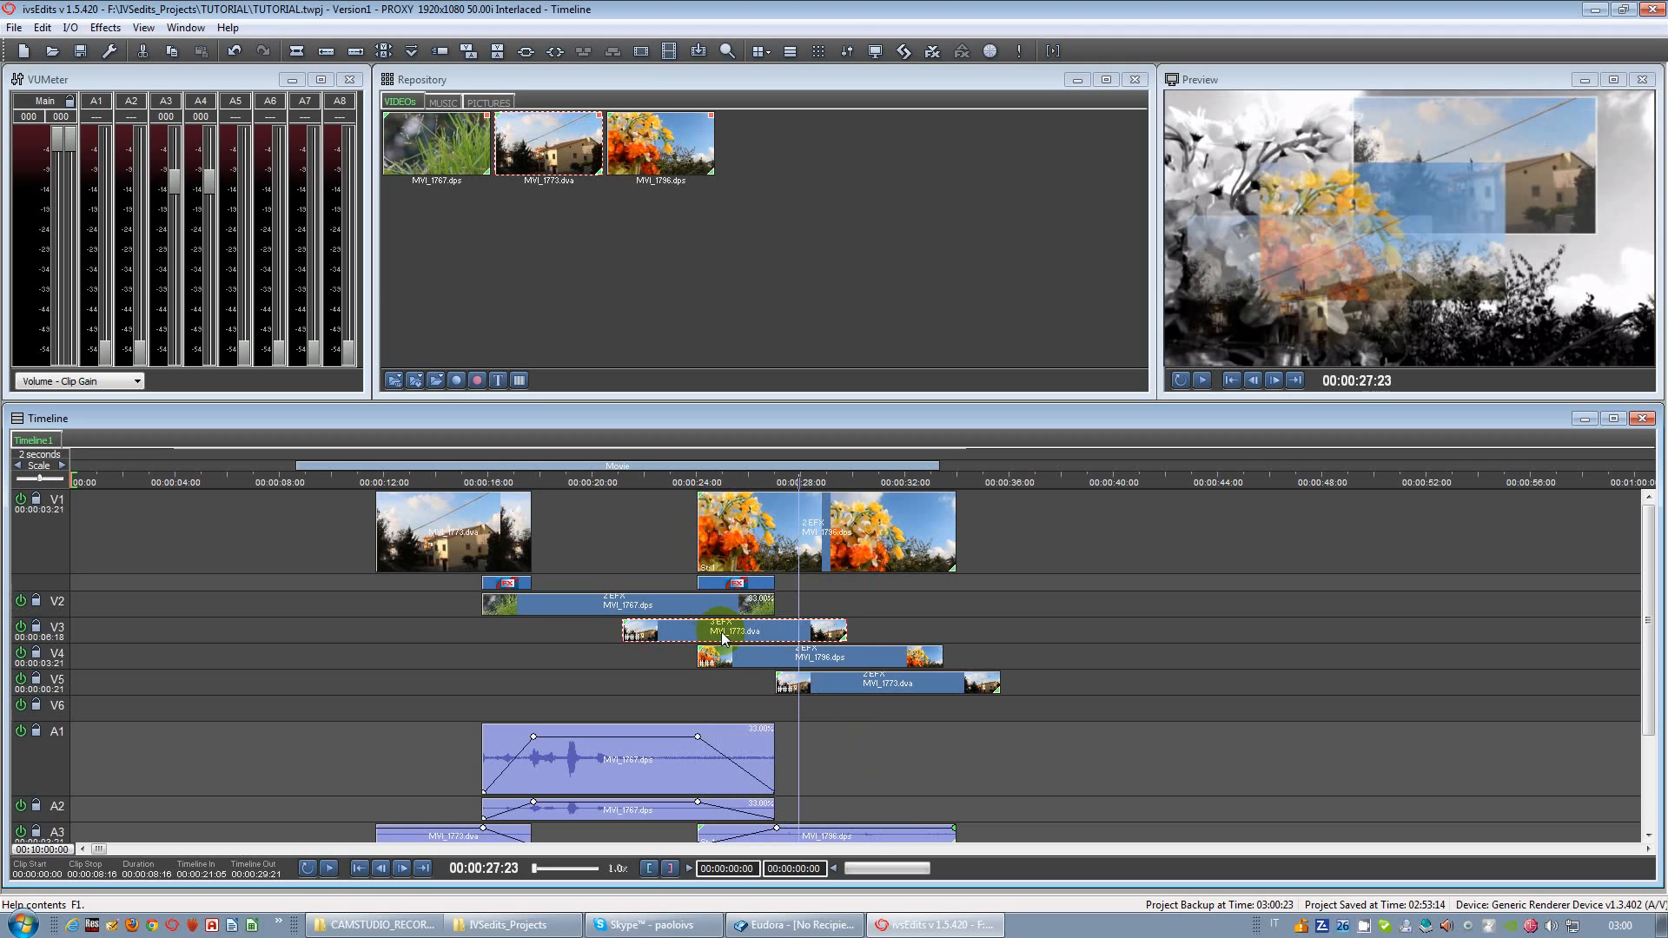
double_click(723, 637)
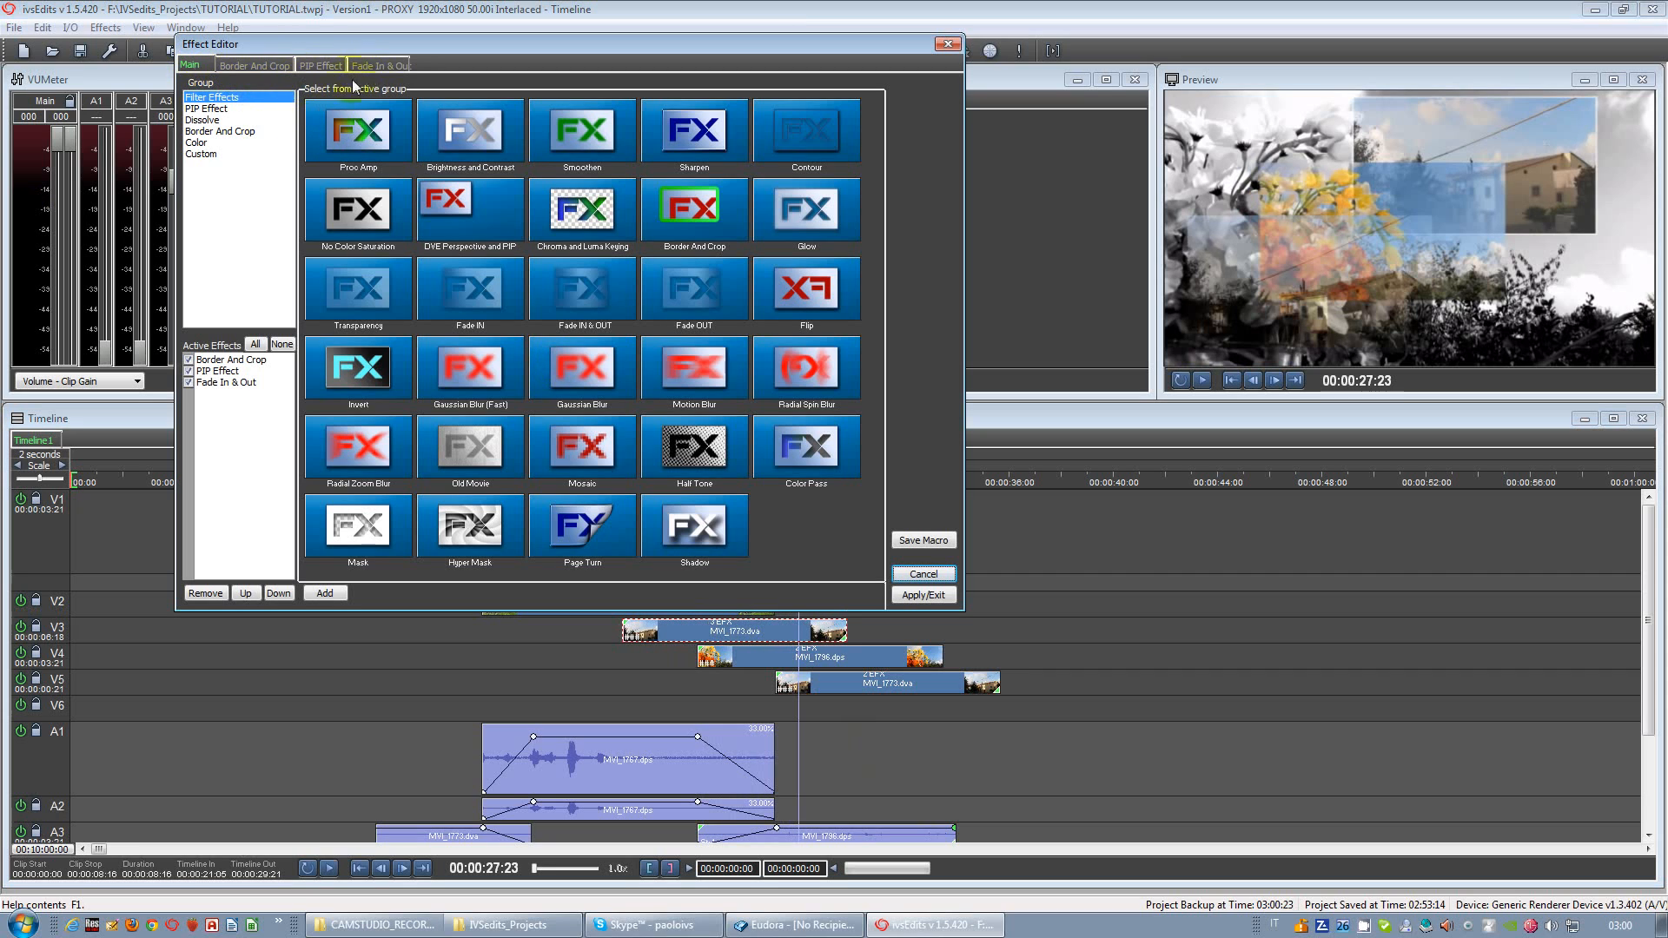
double_click(593, 526)
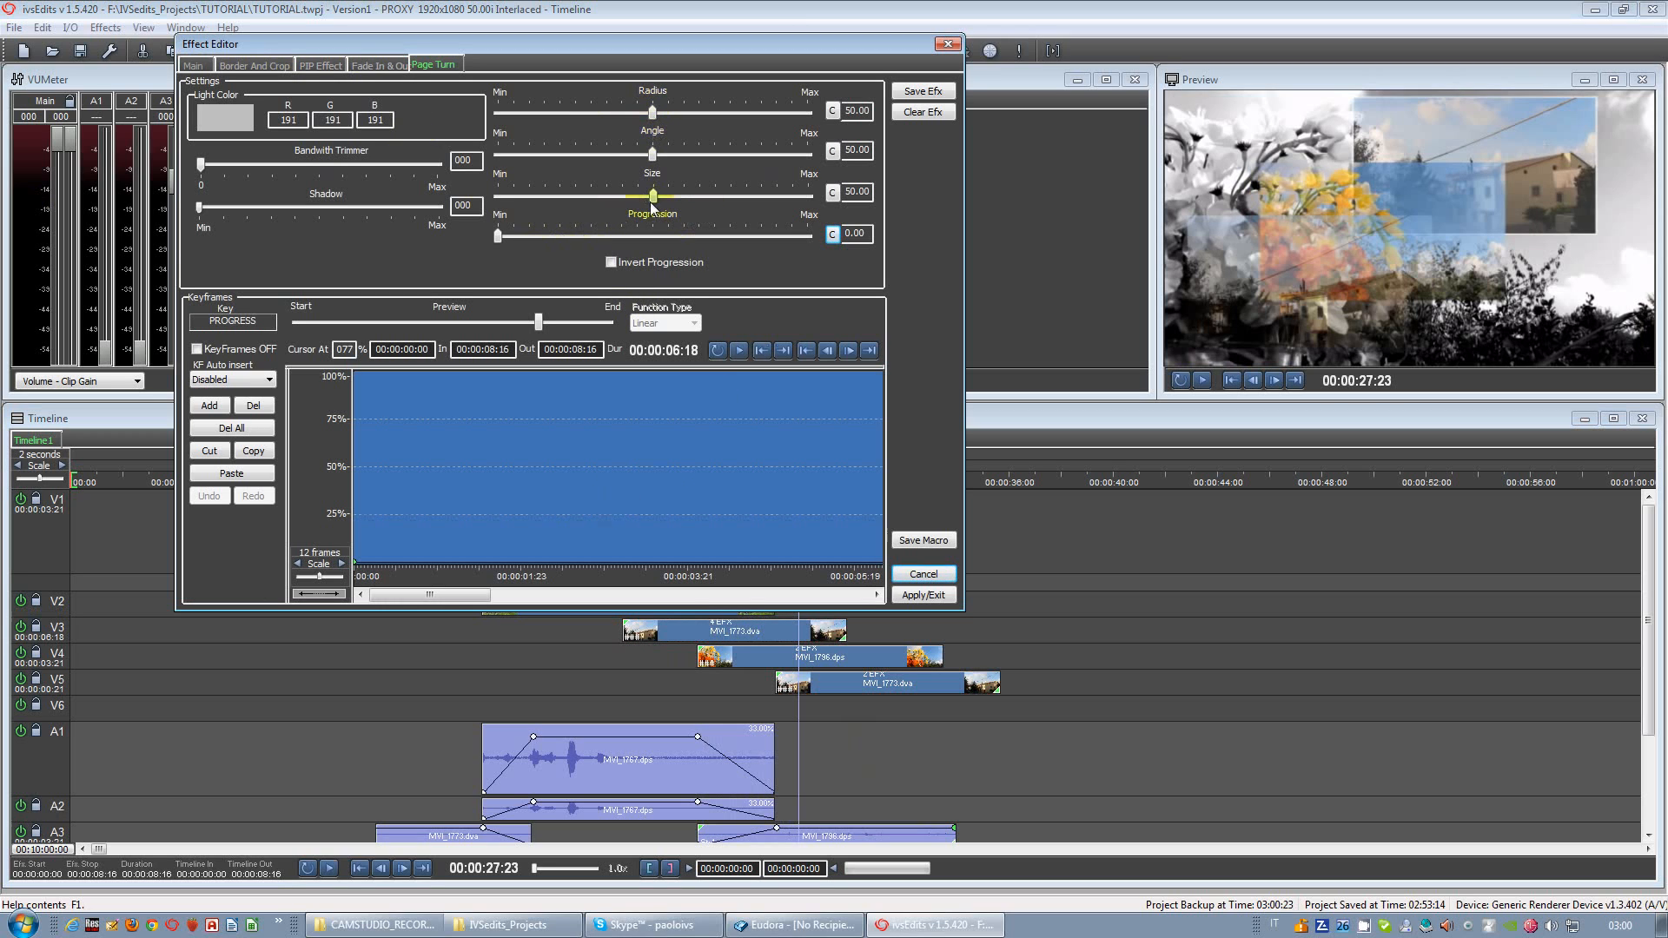
click(432, 559)
drag(409, 577, 865, 585)
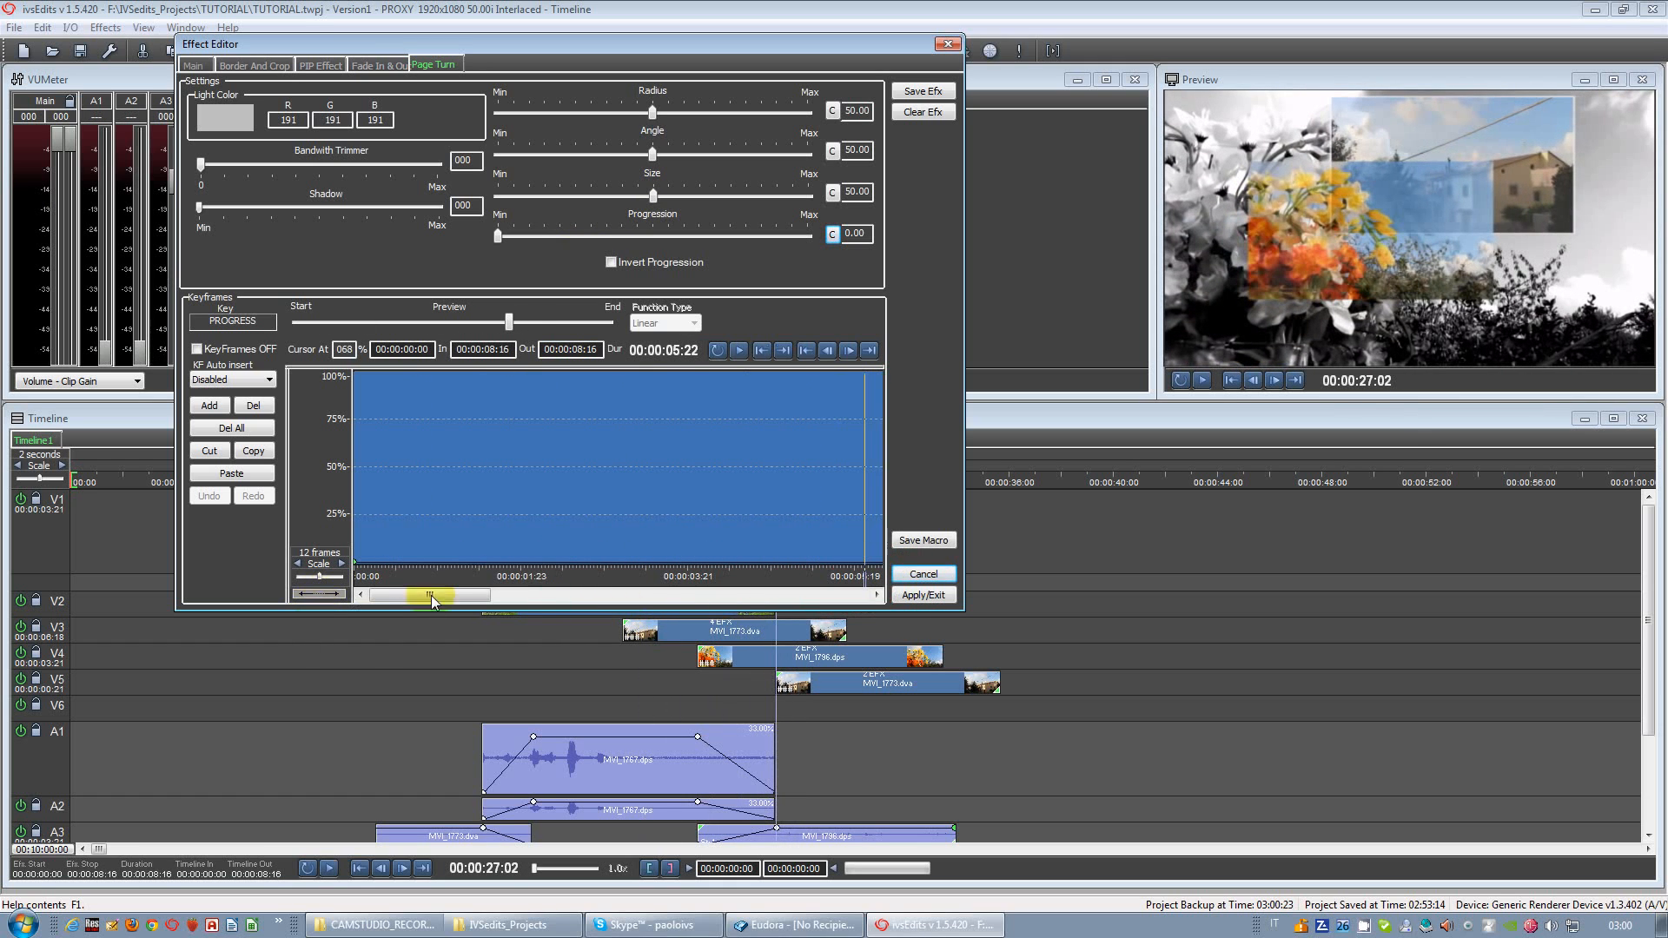
click(311, 596)
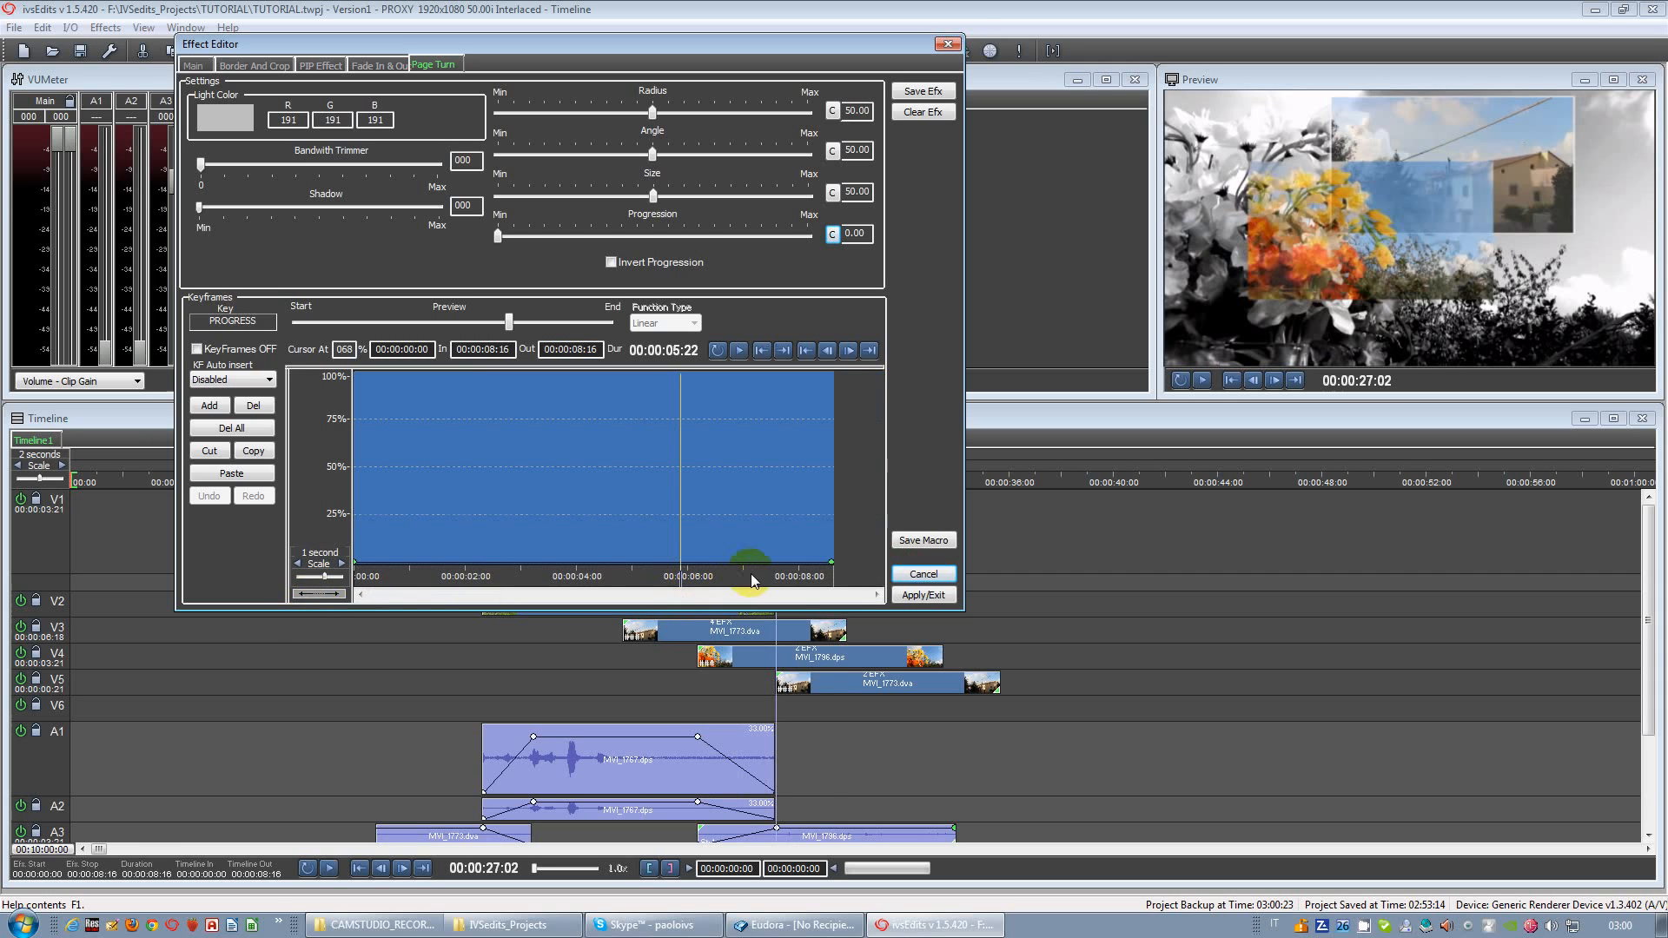
click(798, 582)
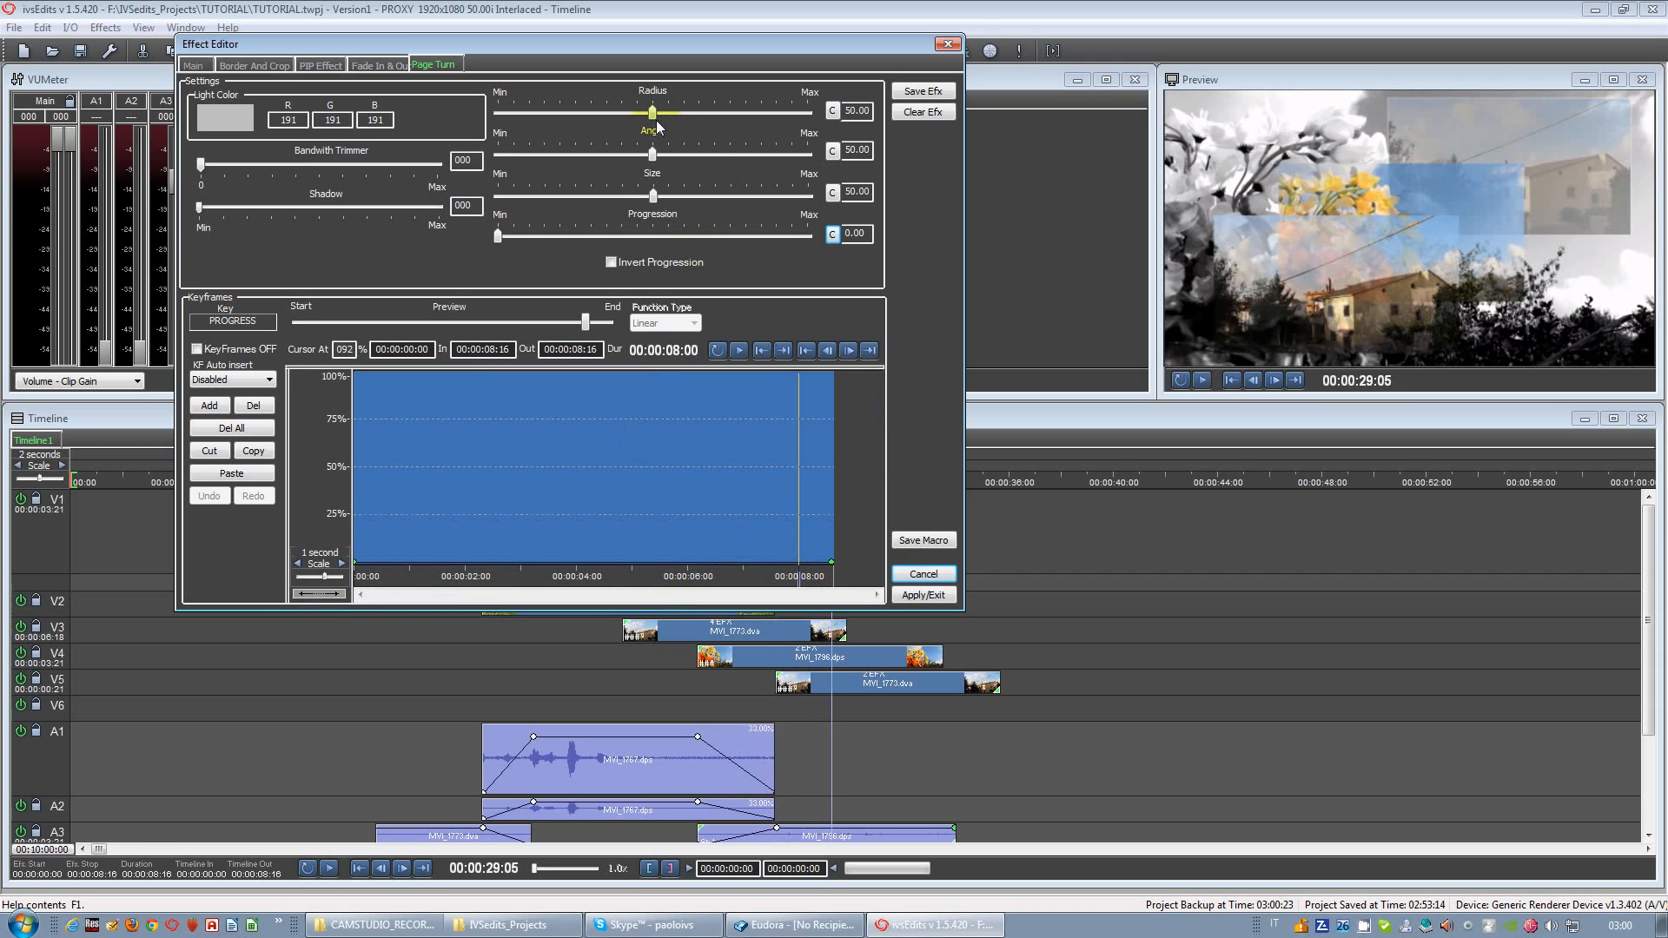
Step: Try Page Turn with Progression 46.63, Radius 62.08 and Angle 26.69 on the V3 clip, and discard the changes
drag(500, 236, 523, 238)
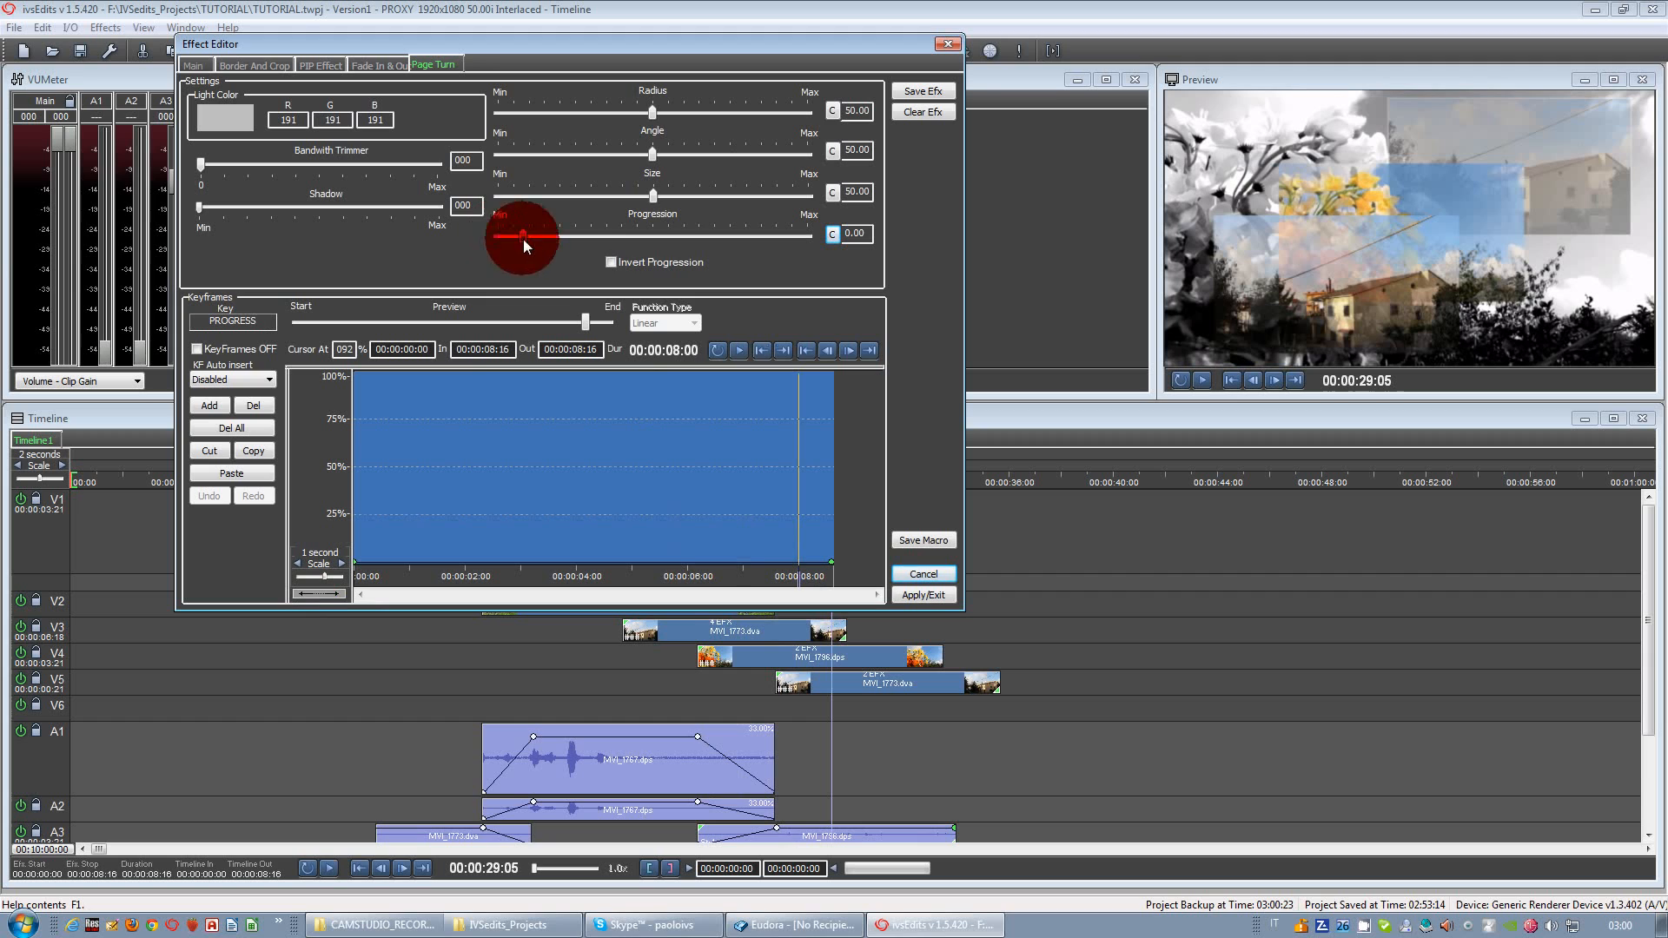
mouse_move(654, 256)
mouse_down()
mouse_move(588, 250)
mouse_move(799, 278)
mouse_move(643, 280)
mouse_up()
drag(651, 125, 743, 175)
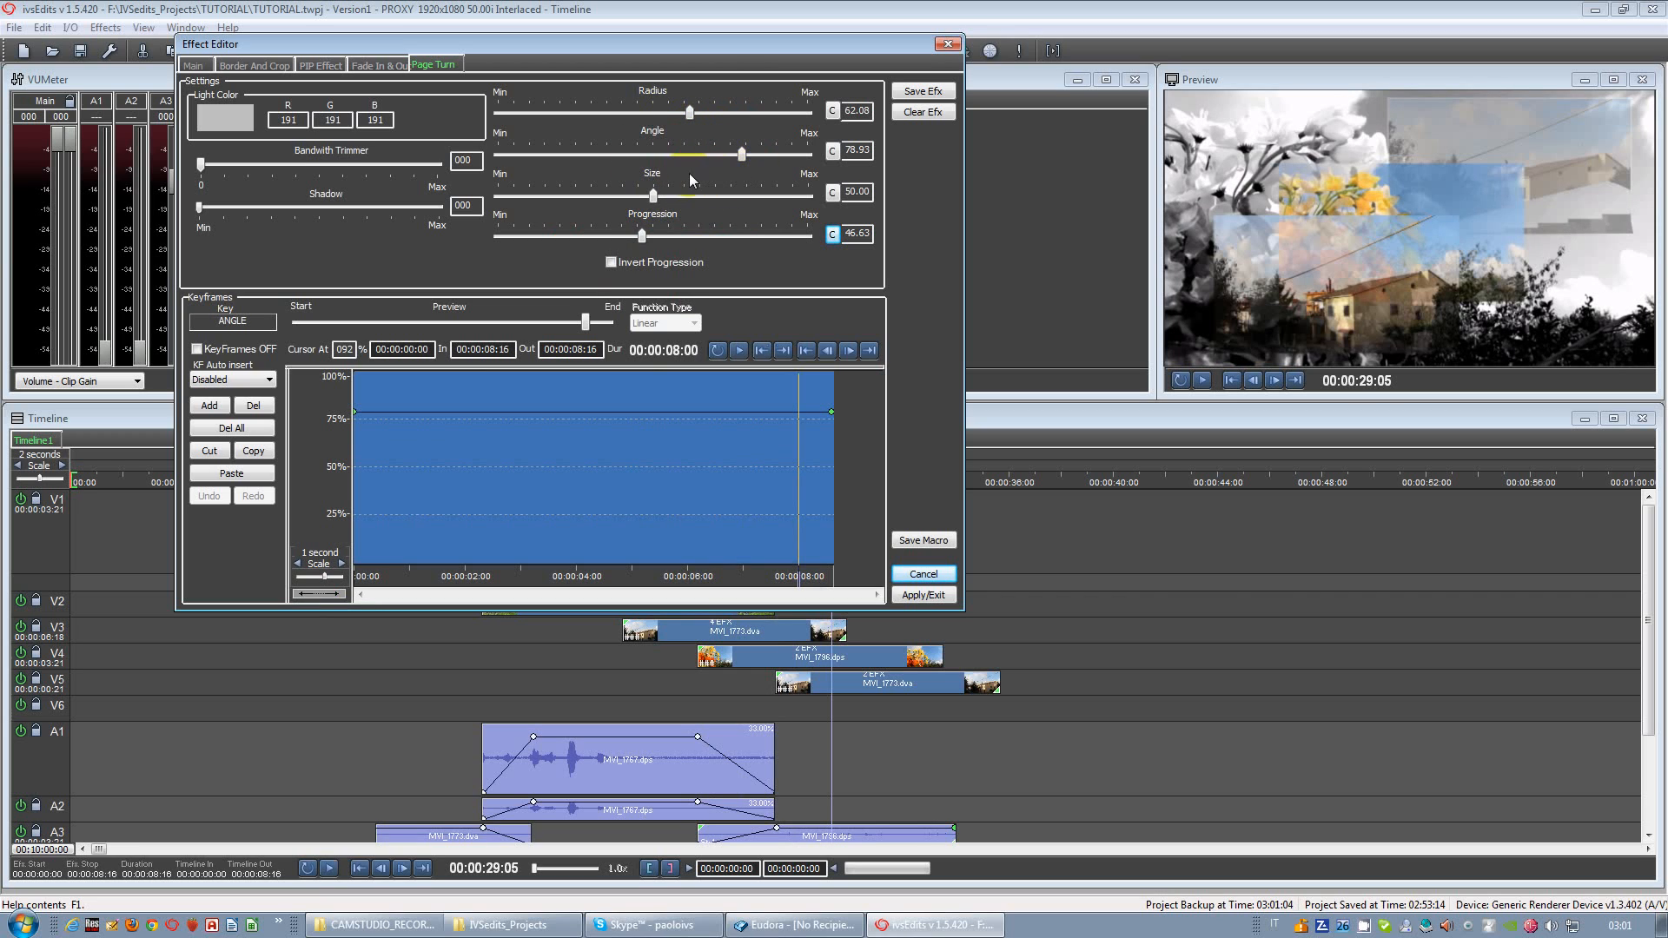
drag(747, 151, 579, 155)
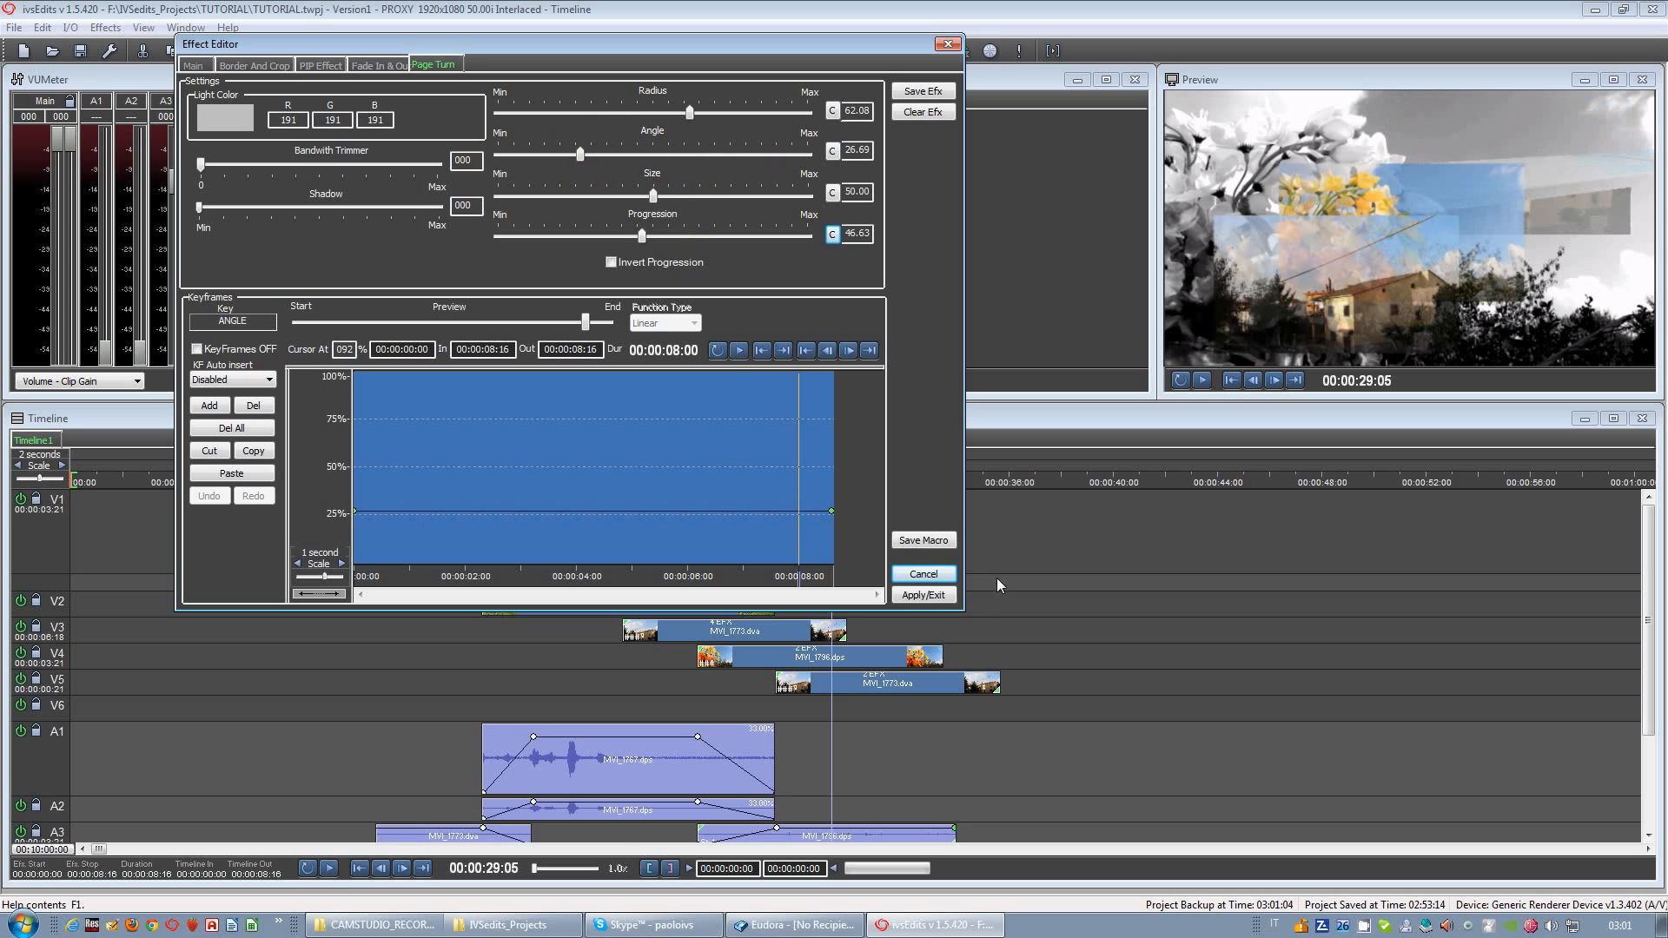
click(940, 577)
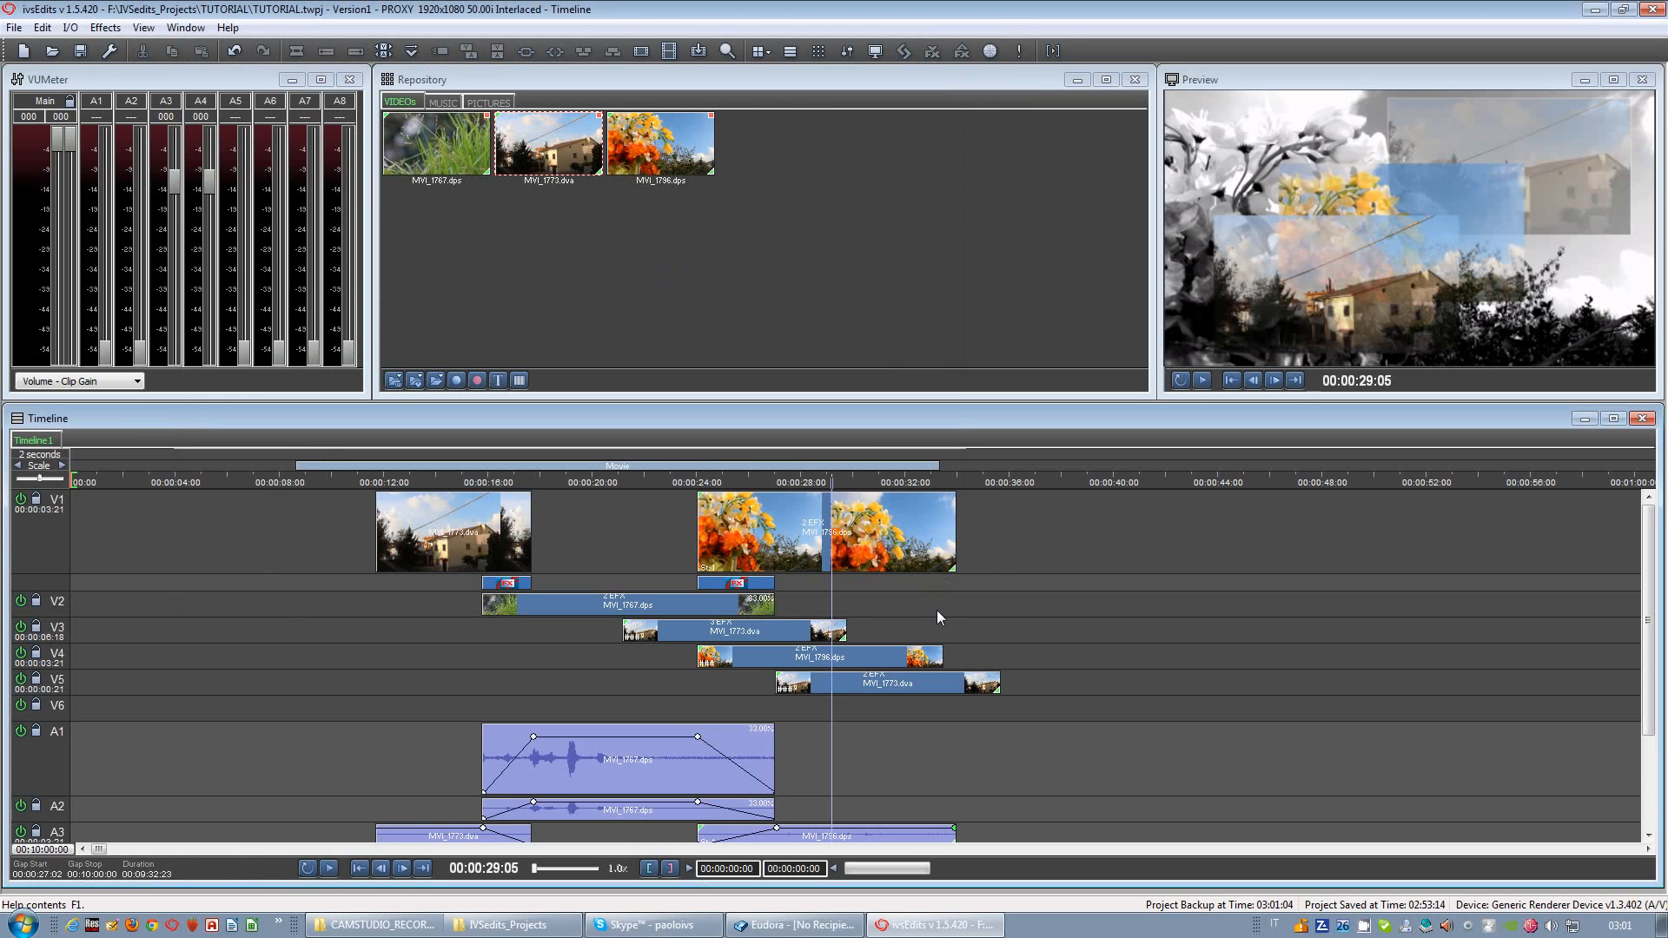
Step: Scrub through the stacked clips, increase the V3 track's height and place the playhead at 00:00:14:02
click(737, 694)
drag(737, 693, 829, 696)
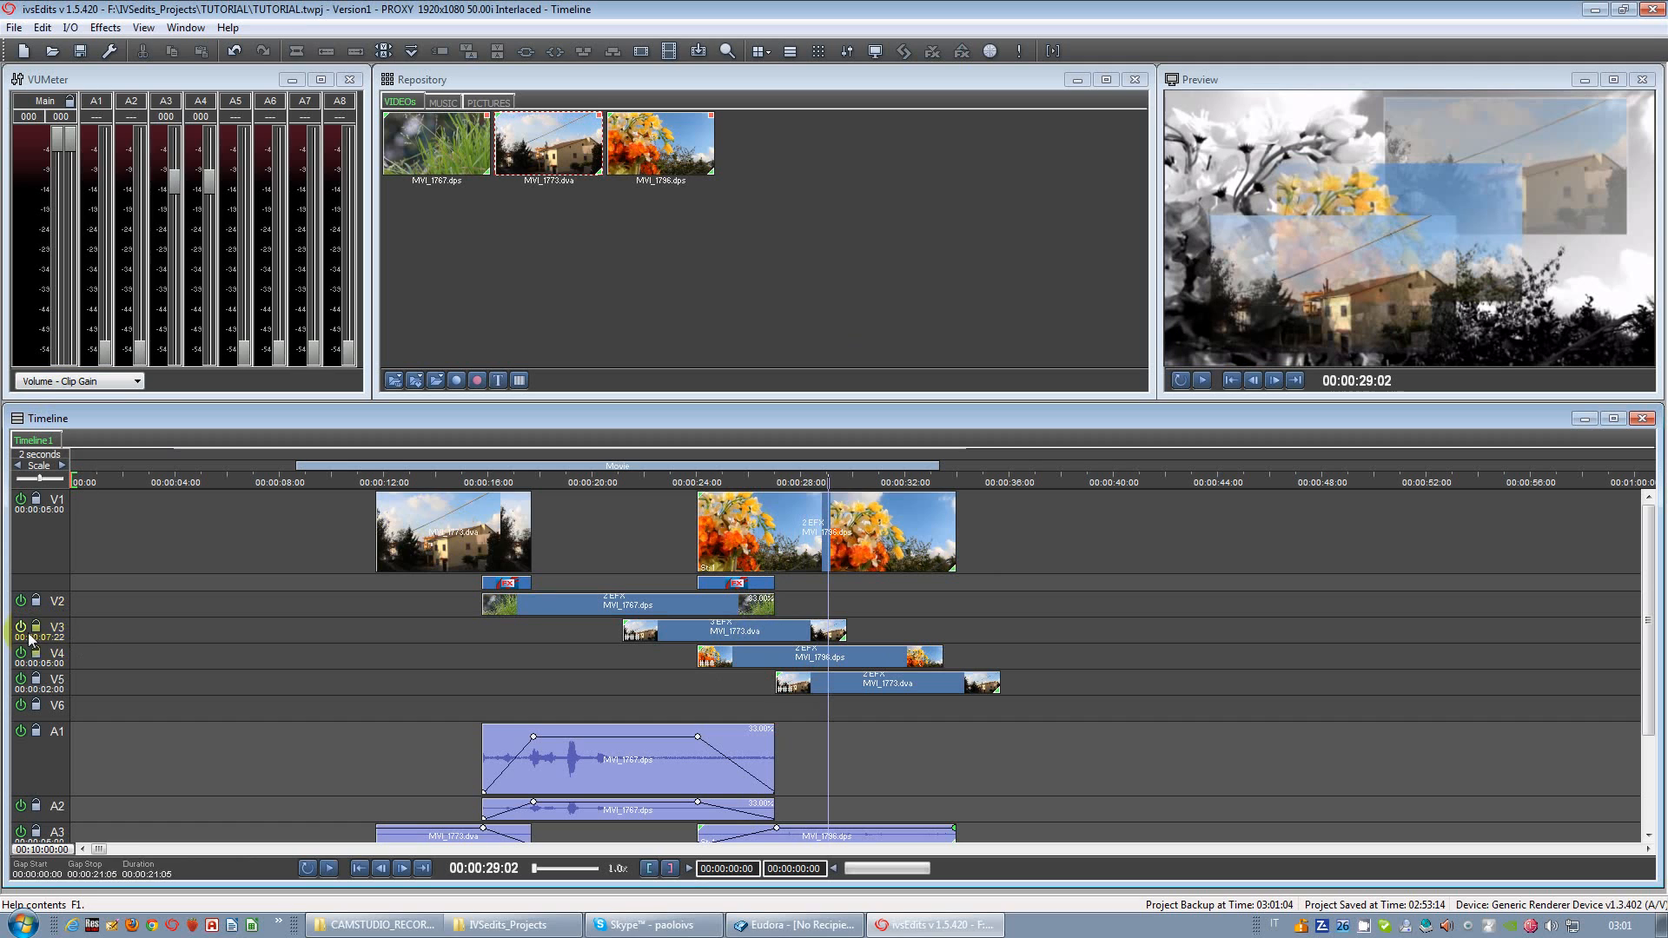
drag(54, 632, 55, 653)
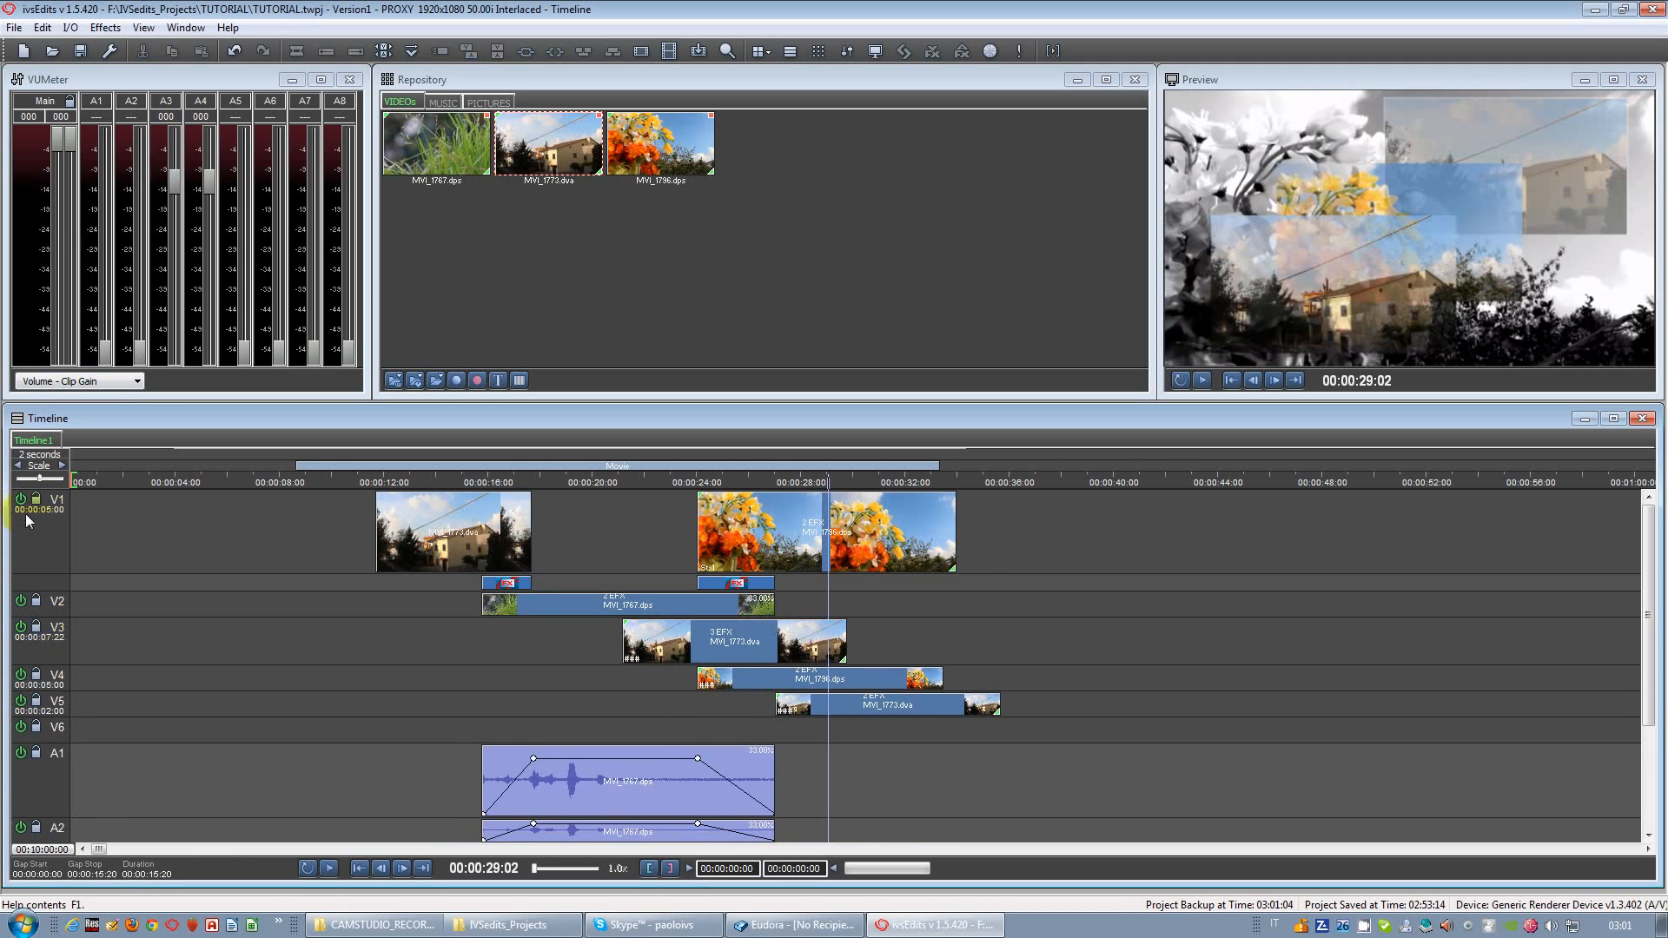
drag(404, 653, 438, 649)
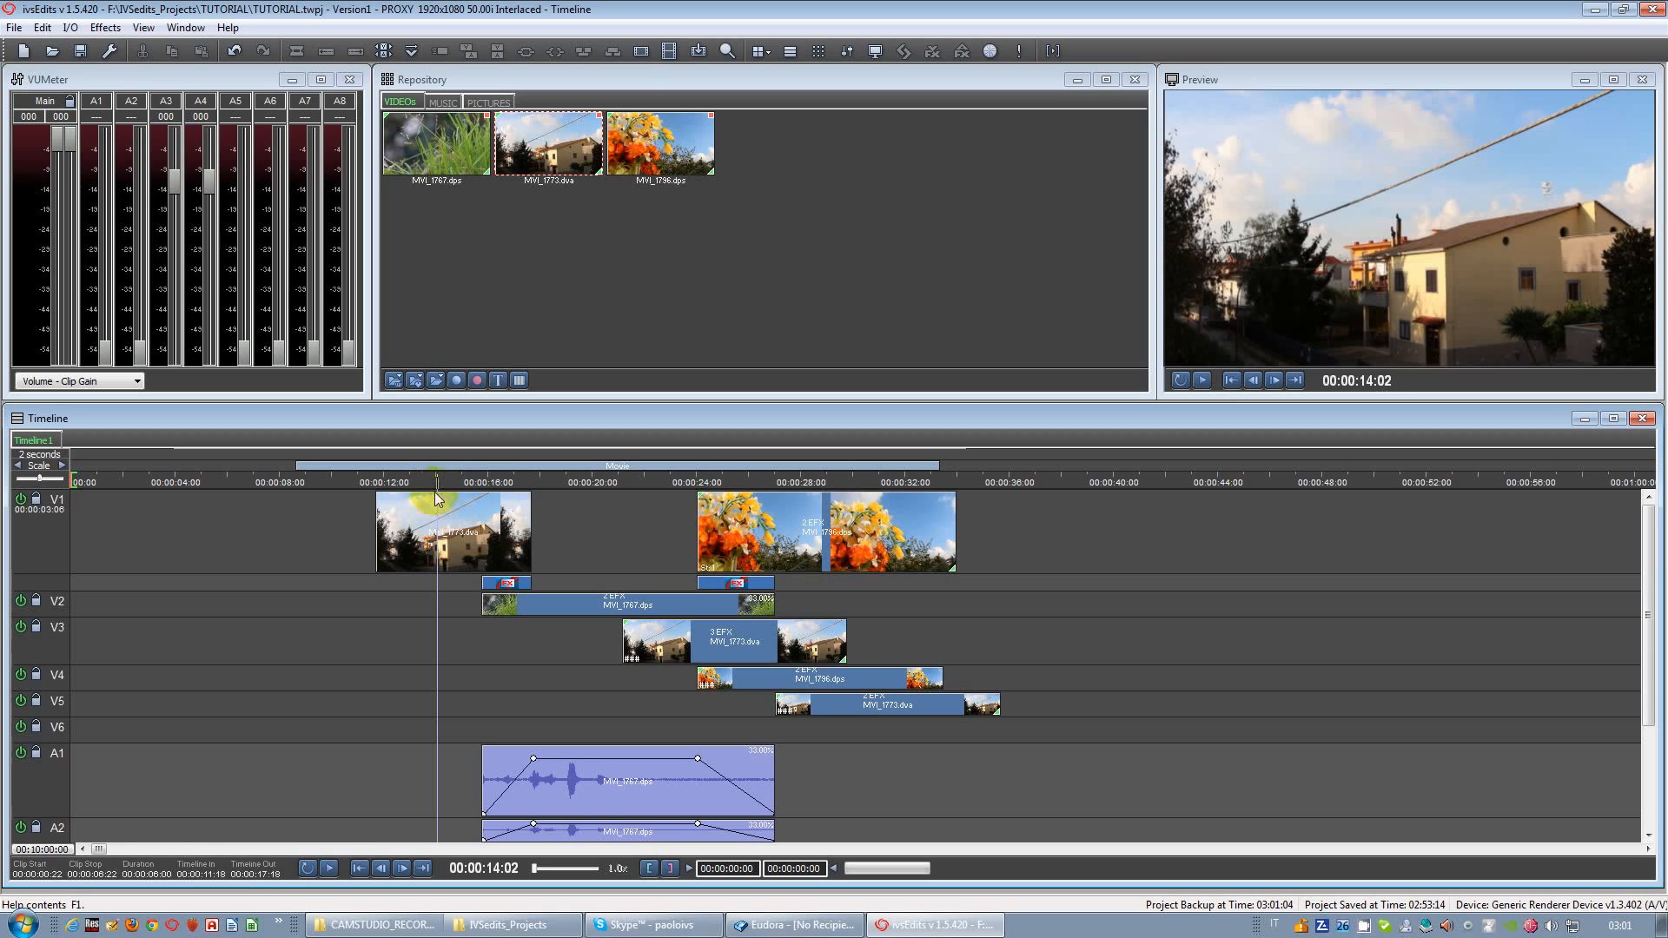
Step: Move the V2 clip to start at 00:00:11:18, aligned with the start of the first V1 clip
click(665, 651)
click(519, 602)
drag(518, 606, 413, 594)
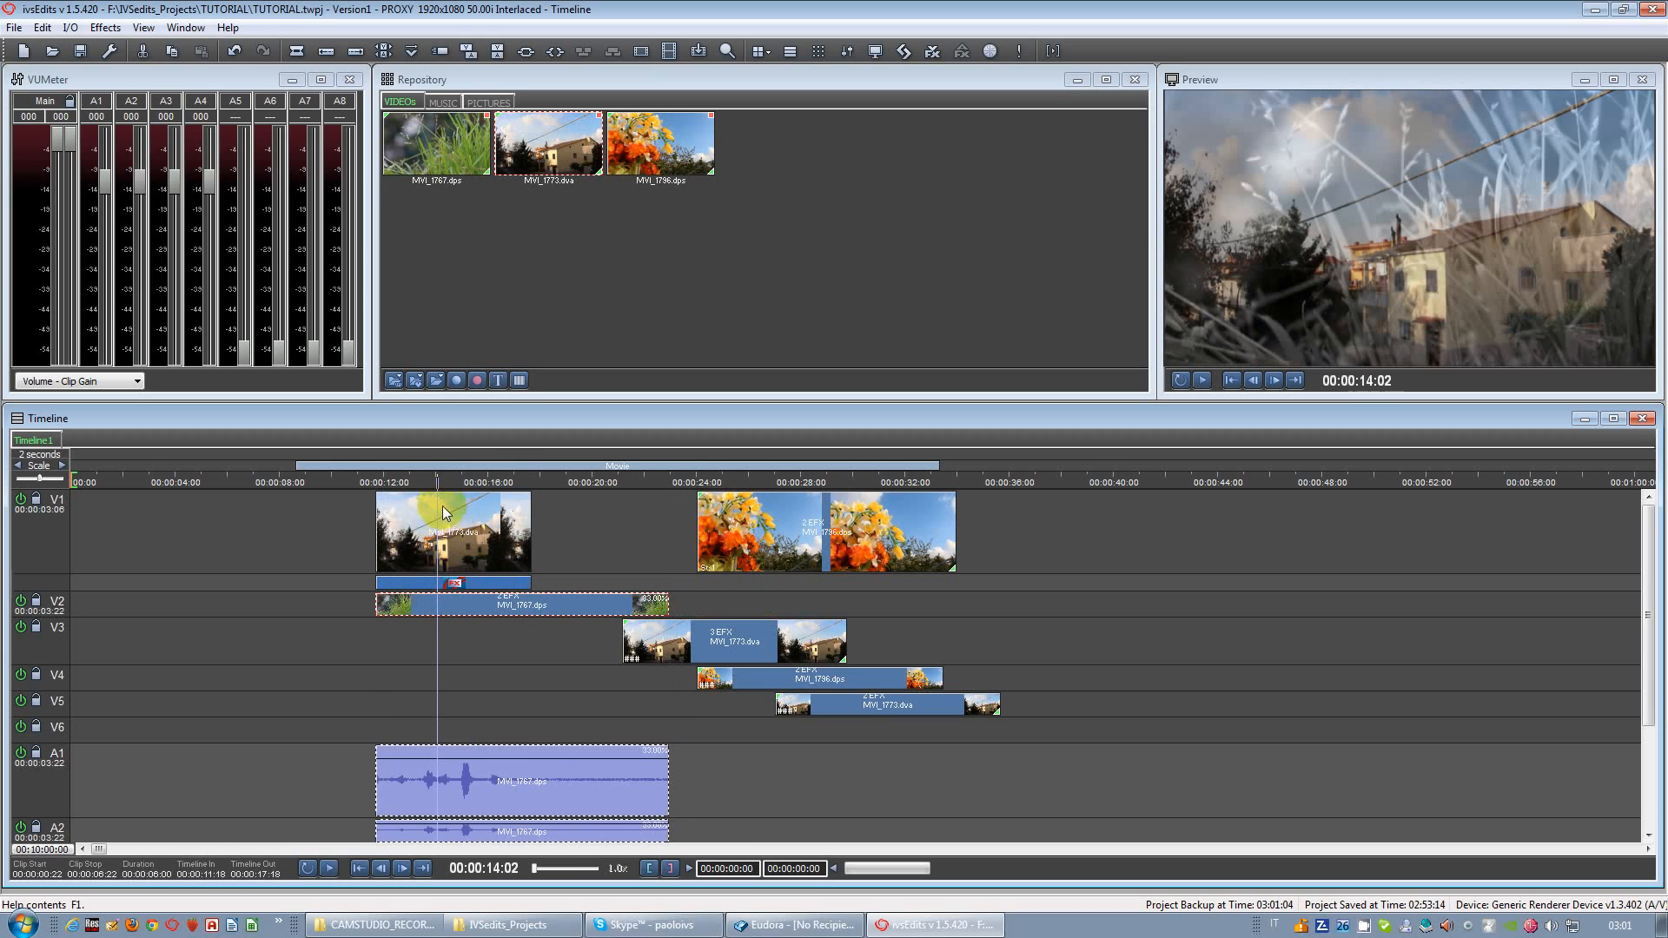
click(446, 612)
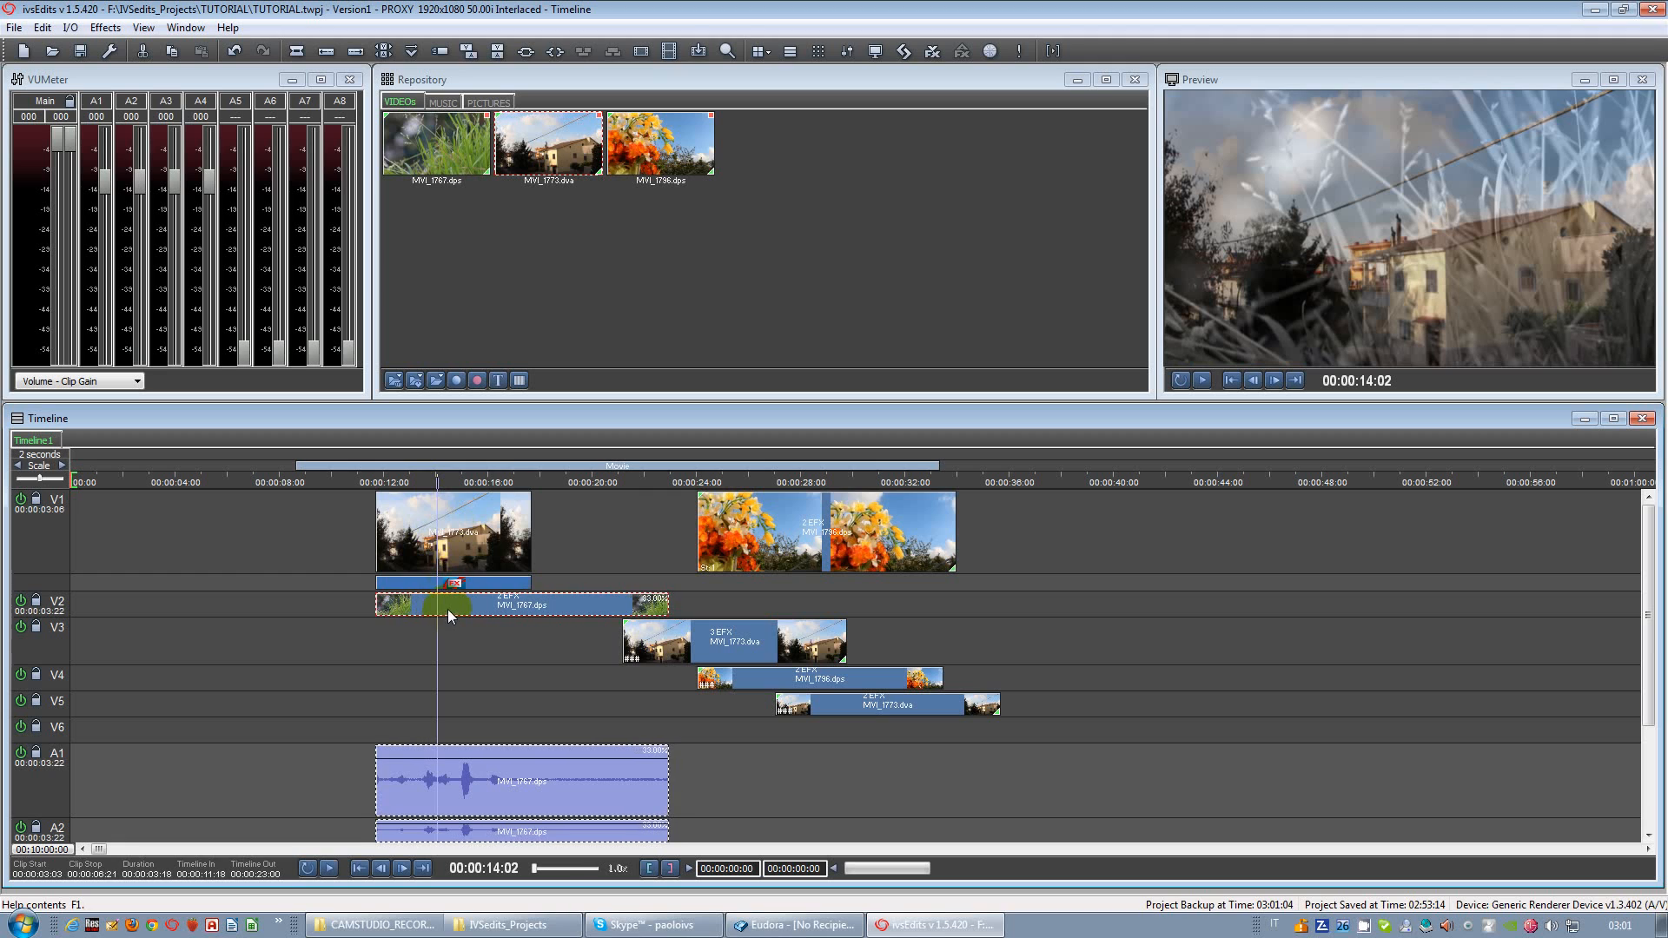
click(96, 568)
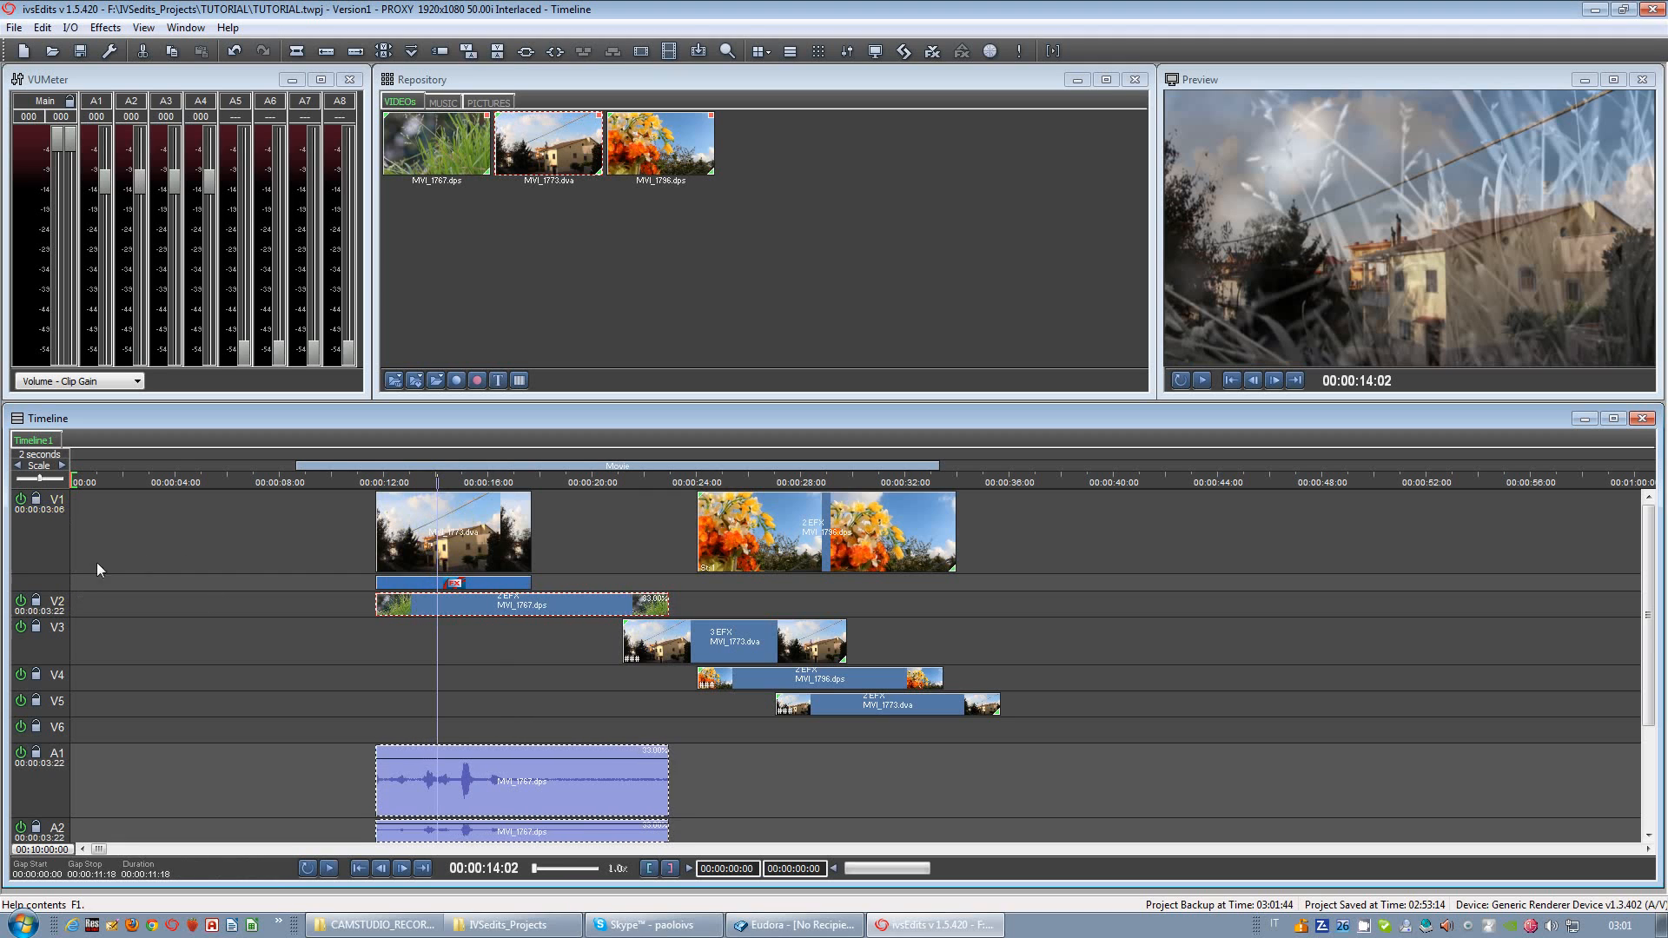
Step: Shift the V2 clip earlier and move the V3, V4 and V5 clips so all layers overlap the first V1 clip
drag(505, 606, 458, 606)
drag(726, 649, 482, 646)
drag(794, 678, 450, 675)
drag(893, 704, 483, 700)
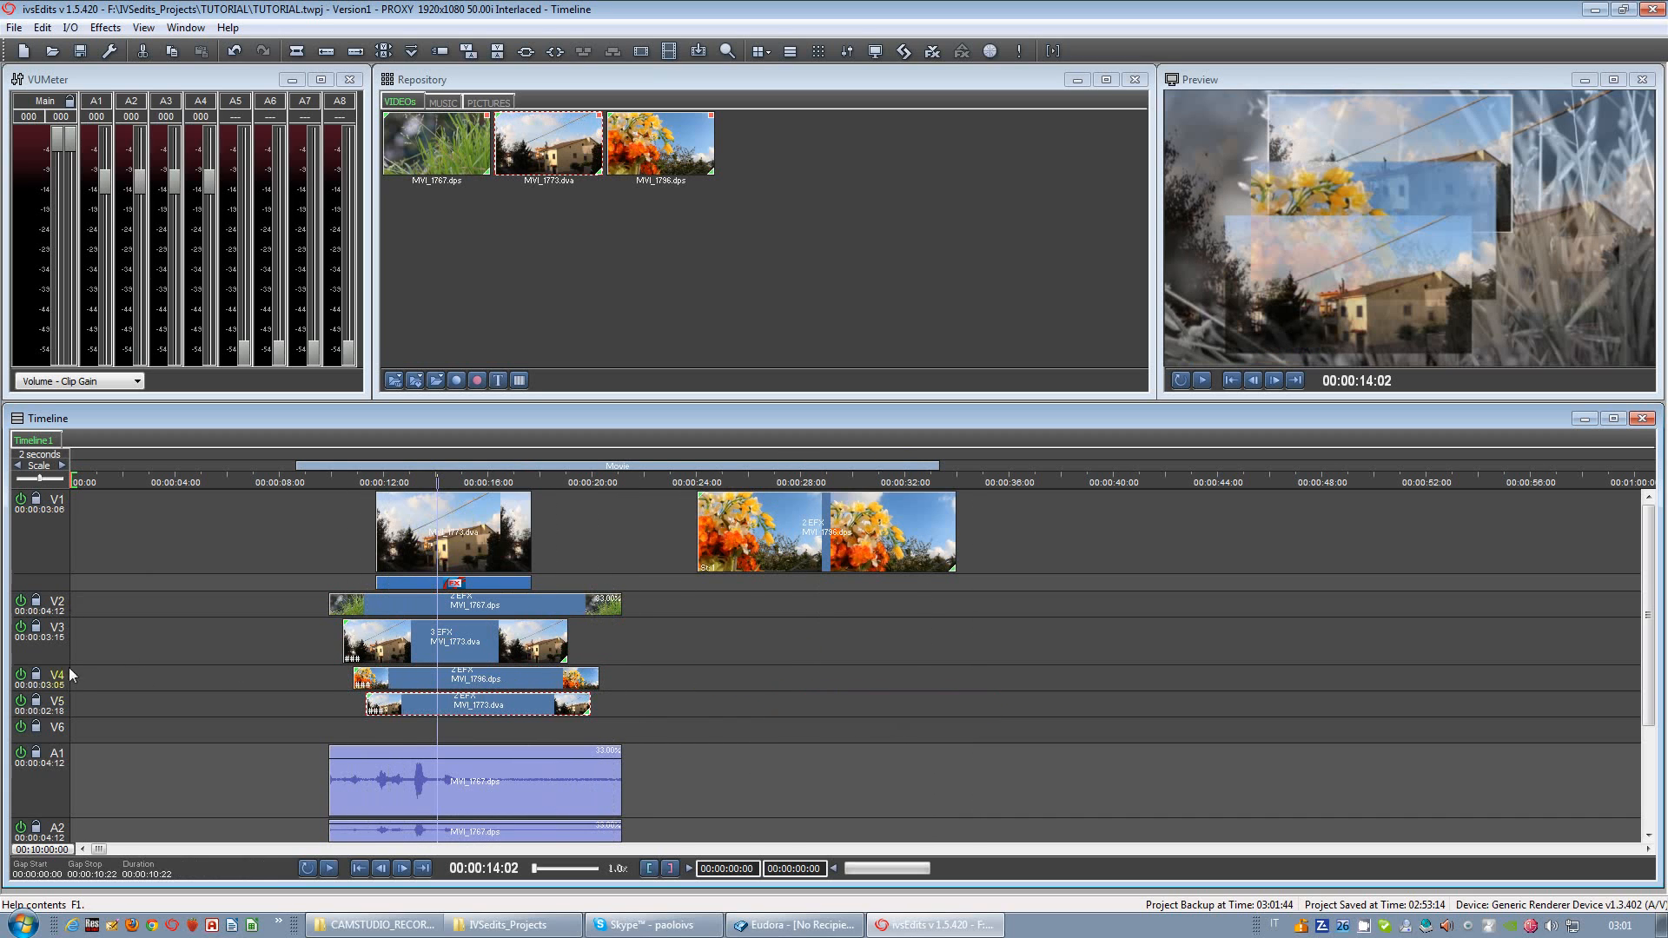
Step: Slightly reduce the V3 track's height and minimize the CamStudio recorder window
click(453, 531)
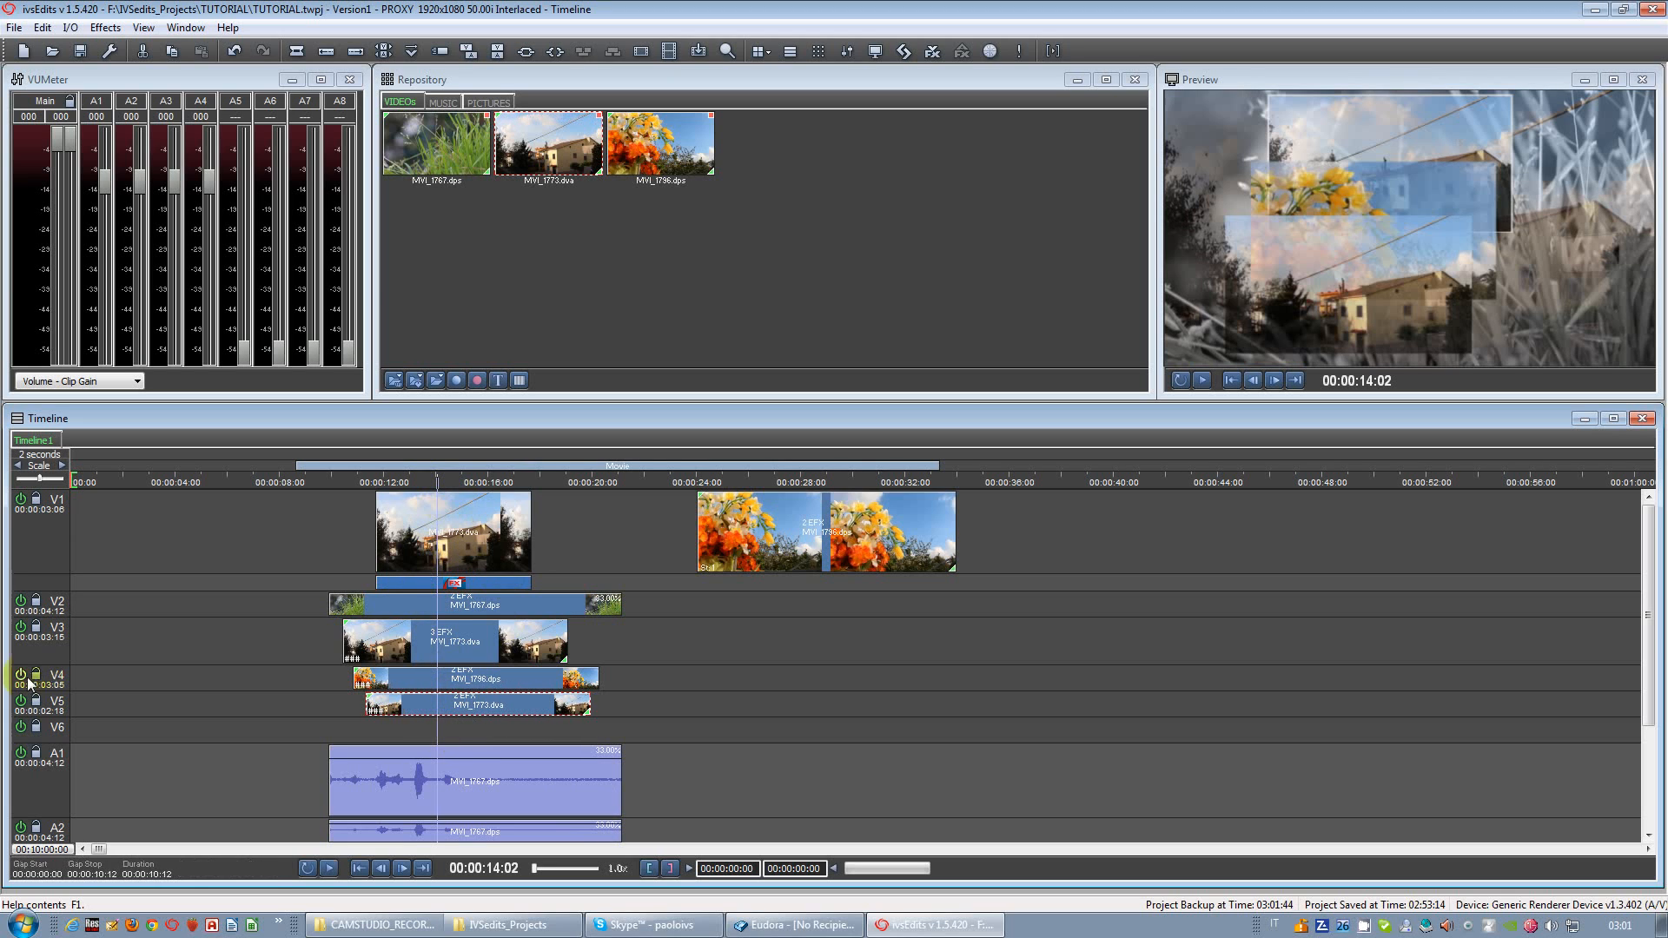
drag(52, 637, 54, 631)
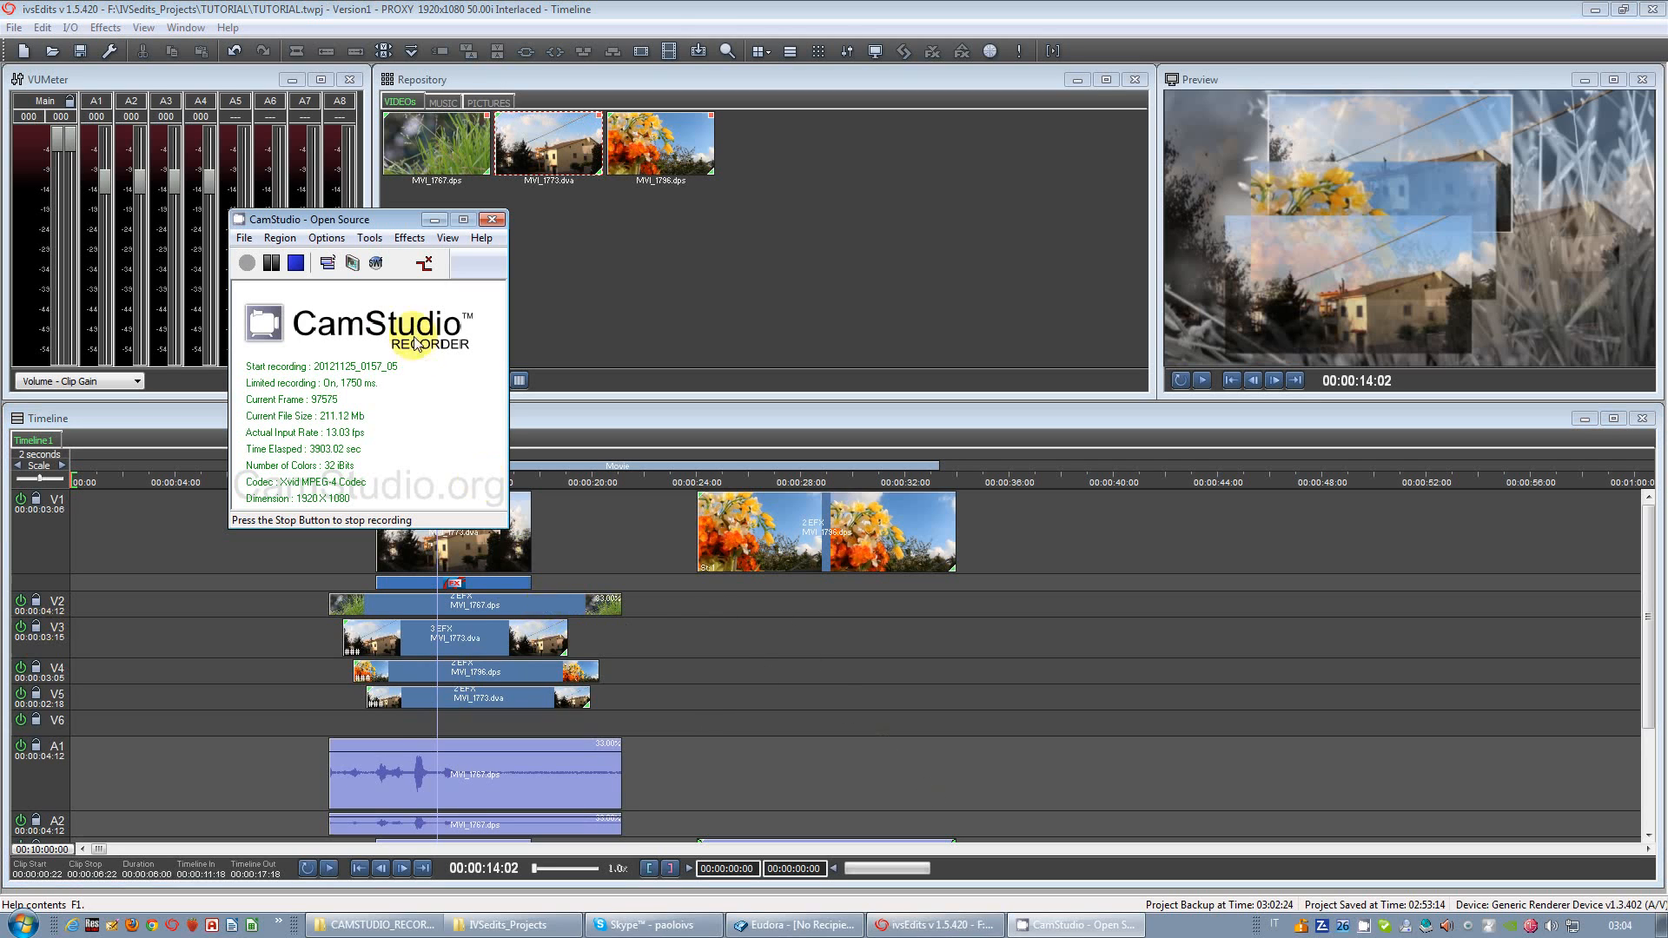
click(435, 219)
Step: Scrub over the second V1 clip between 00:00:29:08 and 00:00:26:16 to preview it
drag(800, 653, 835, 649)
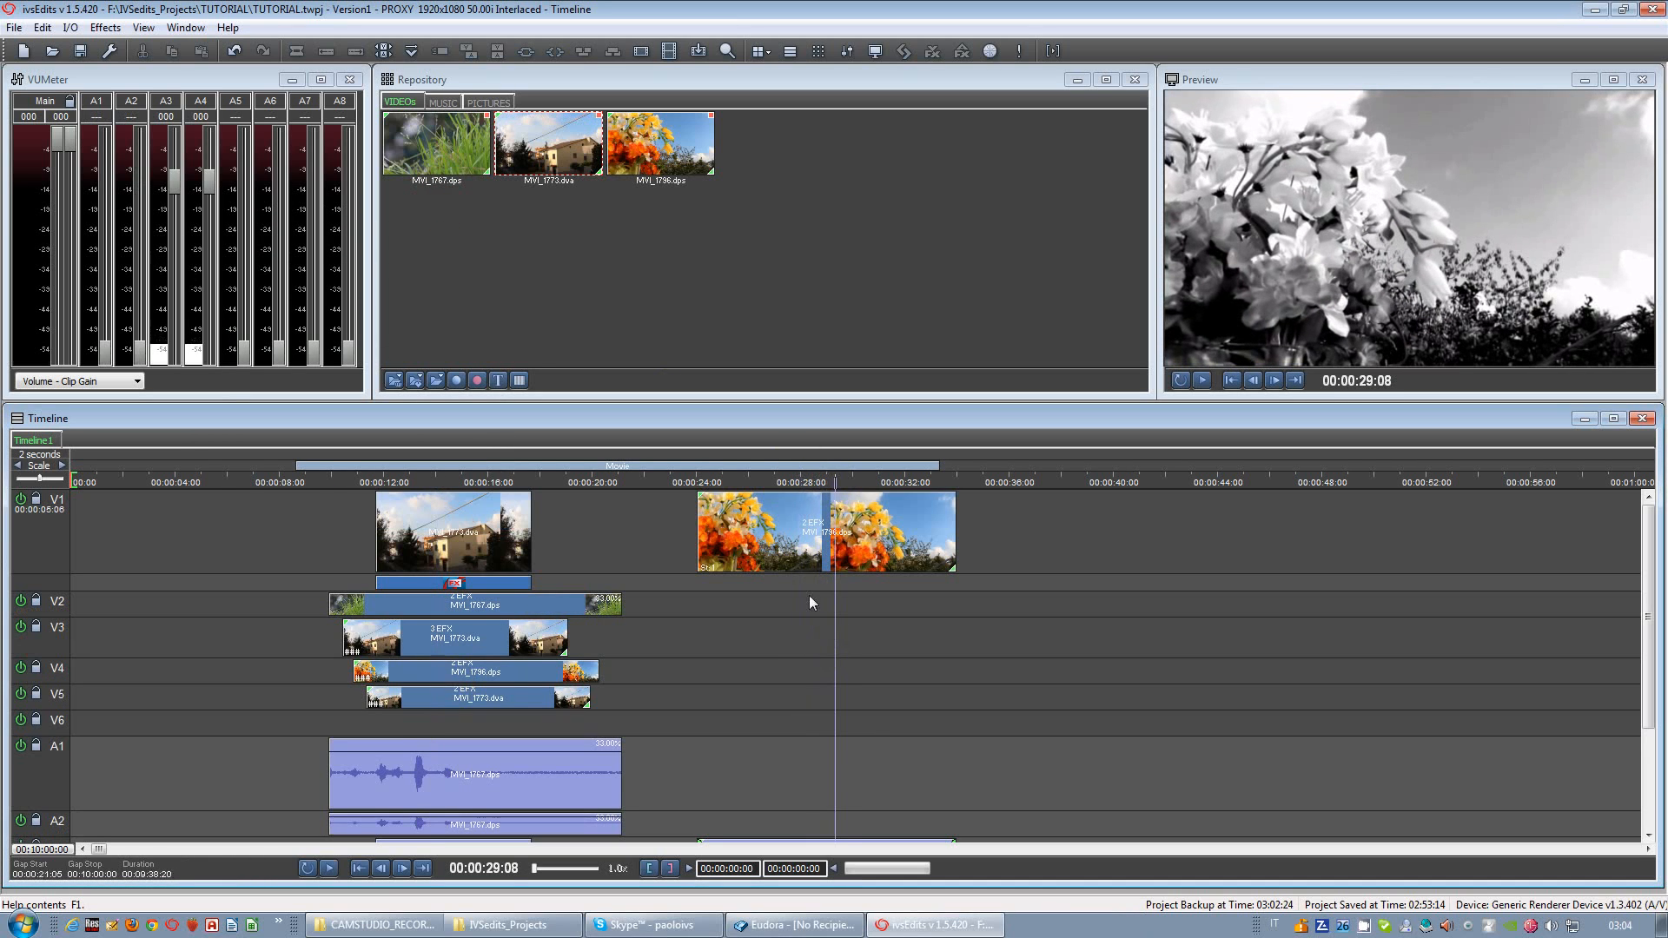
click(764, 669)
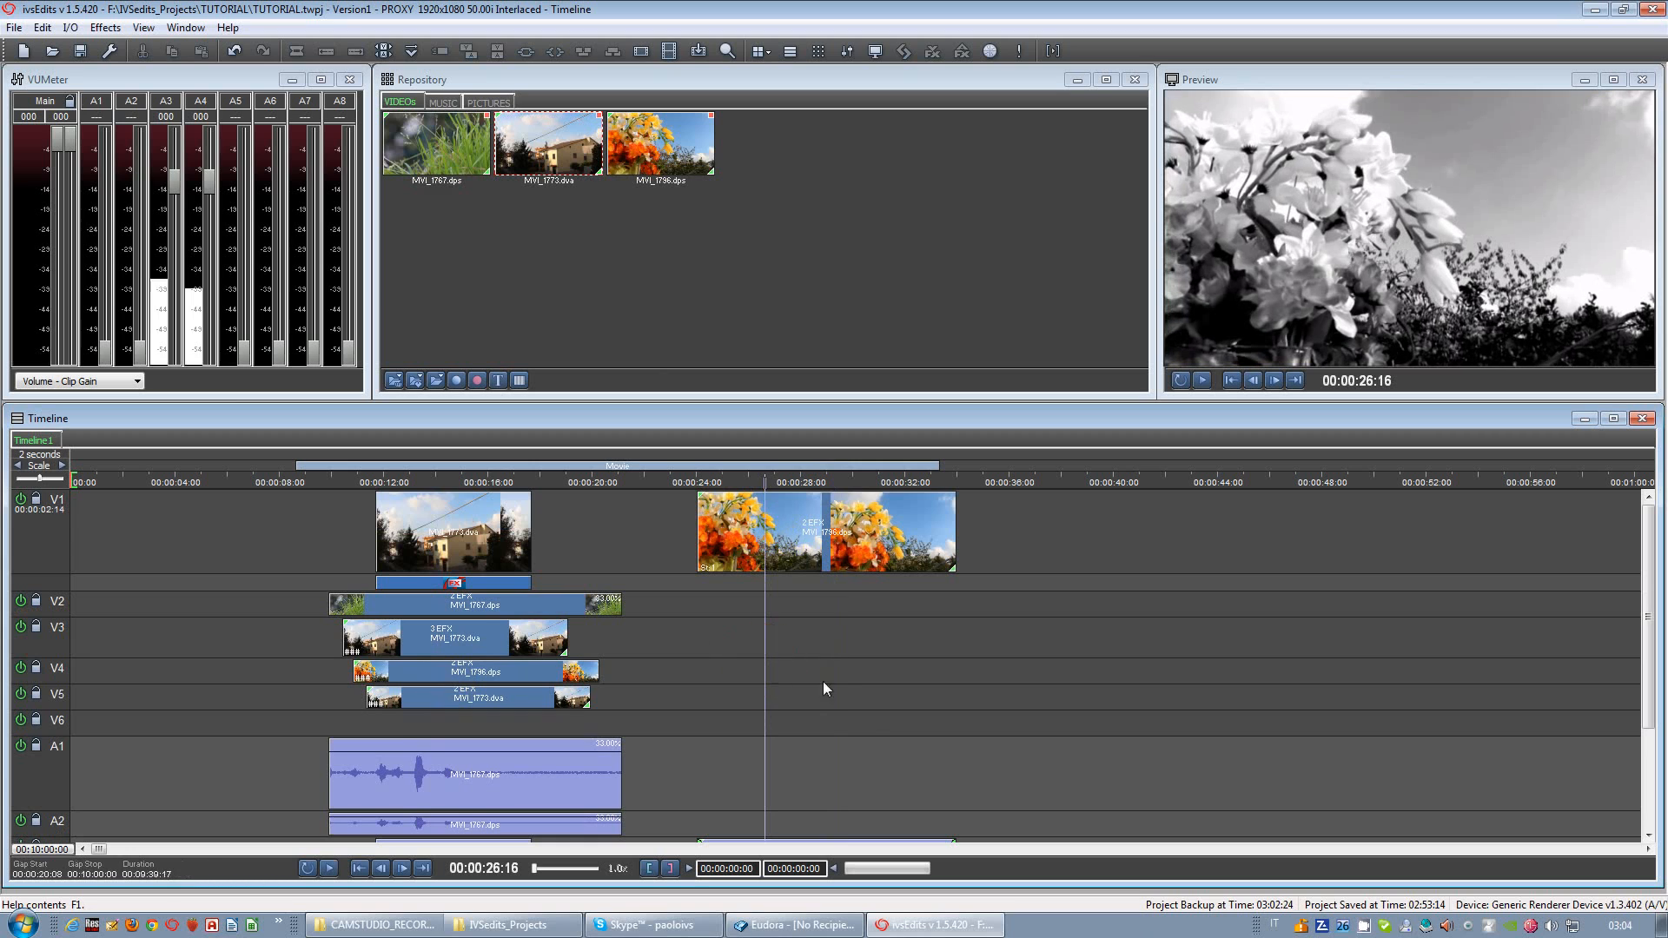
scroll(910, 691, down, 3)
scroll(910, 690, up, 3)
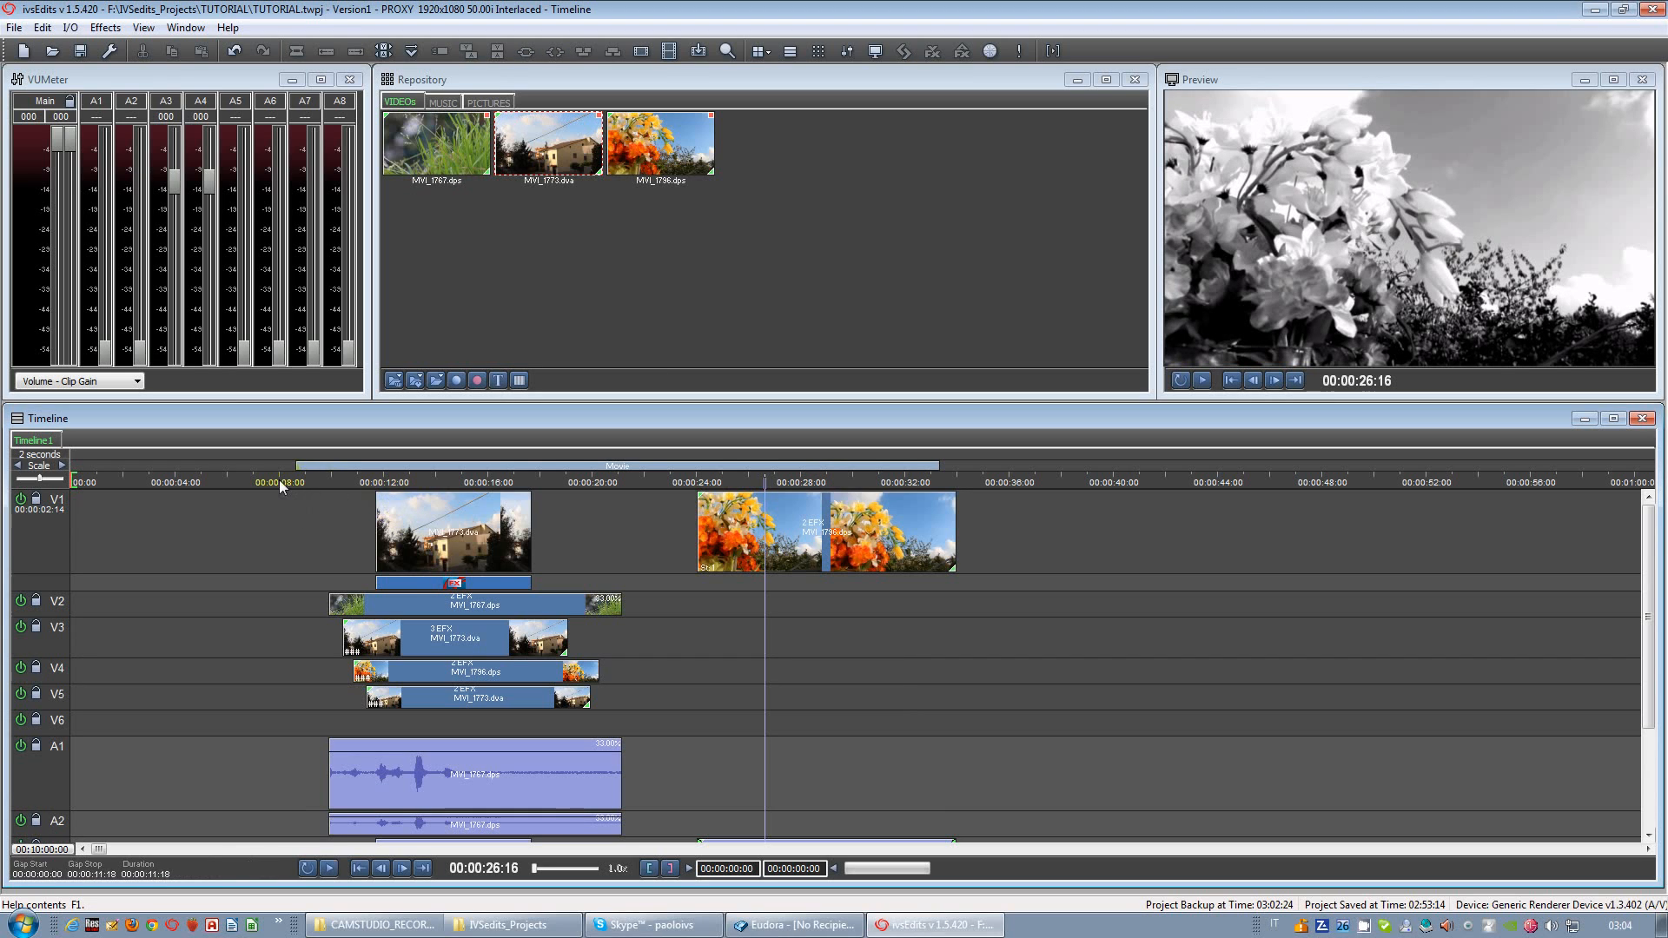
Step: Select all clips on the timeline and delete them
drag(262, 510, 1060, 764)
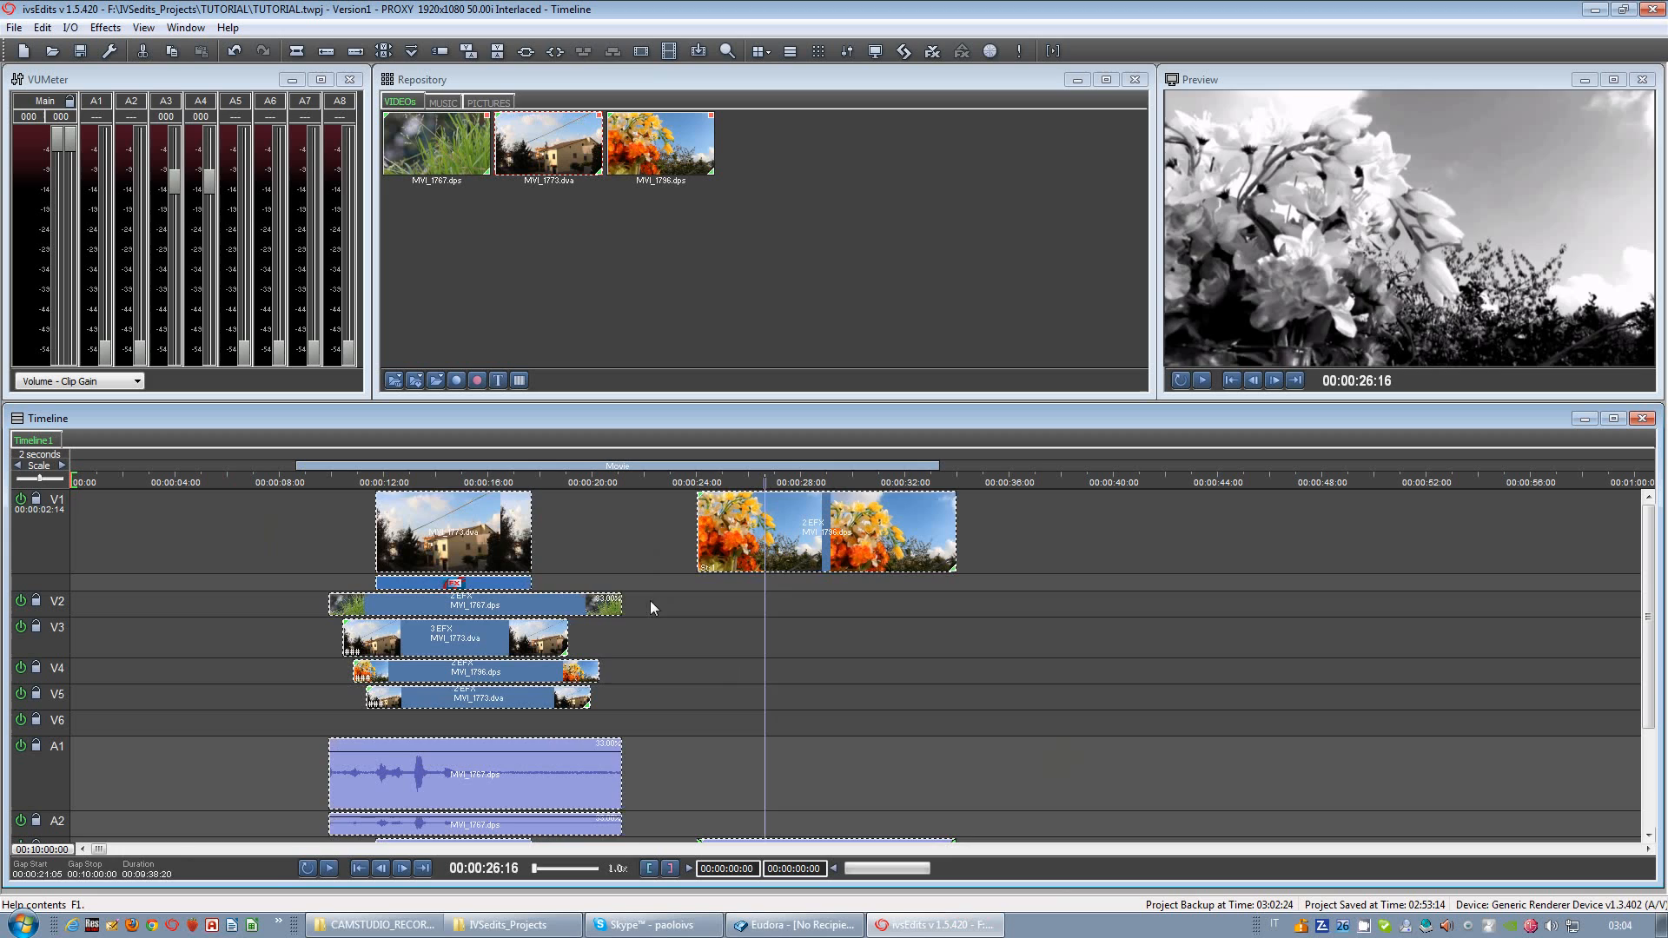
click(636, 559)
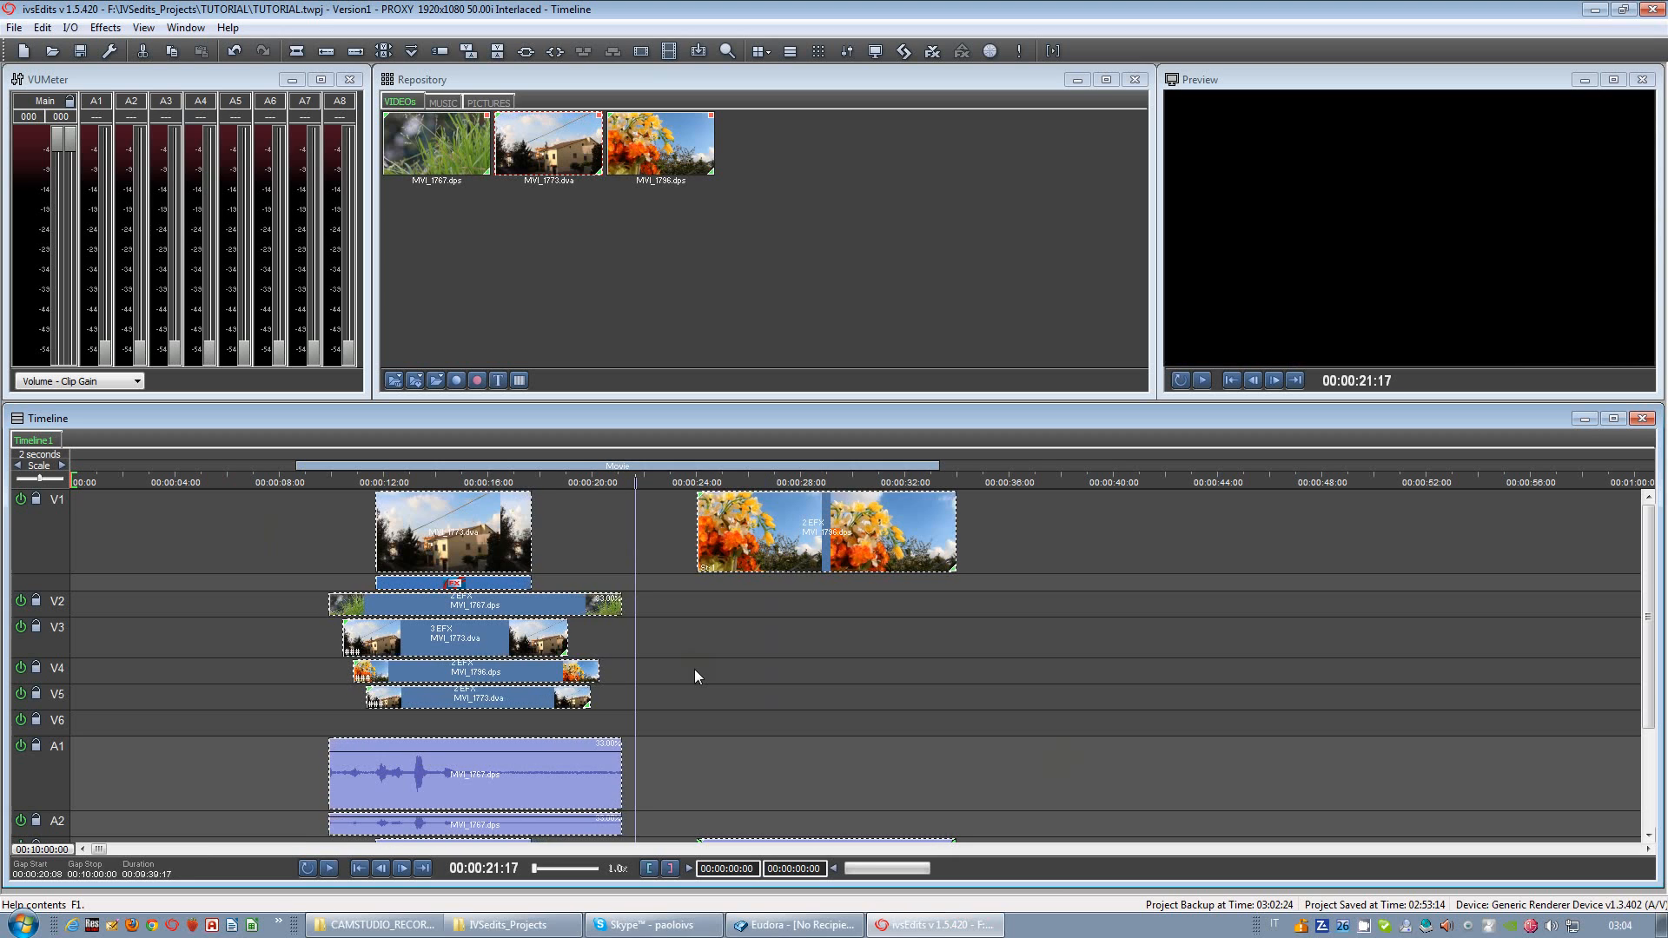
key(Delete)
Step: Place MVI_1767 and MVI_1773 one after the other on V1, and remove both clips again
drag(418, 139, 261, 529)
drag(531, 150, 650, 523)
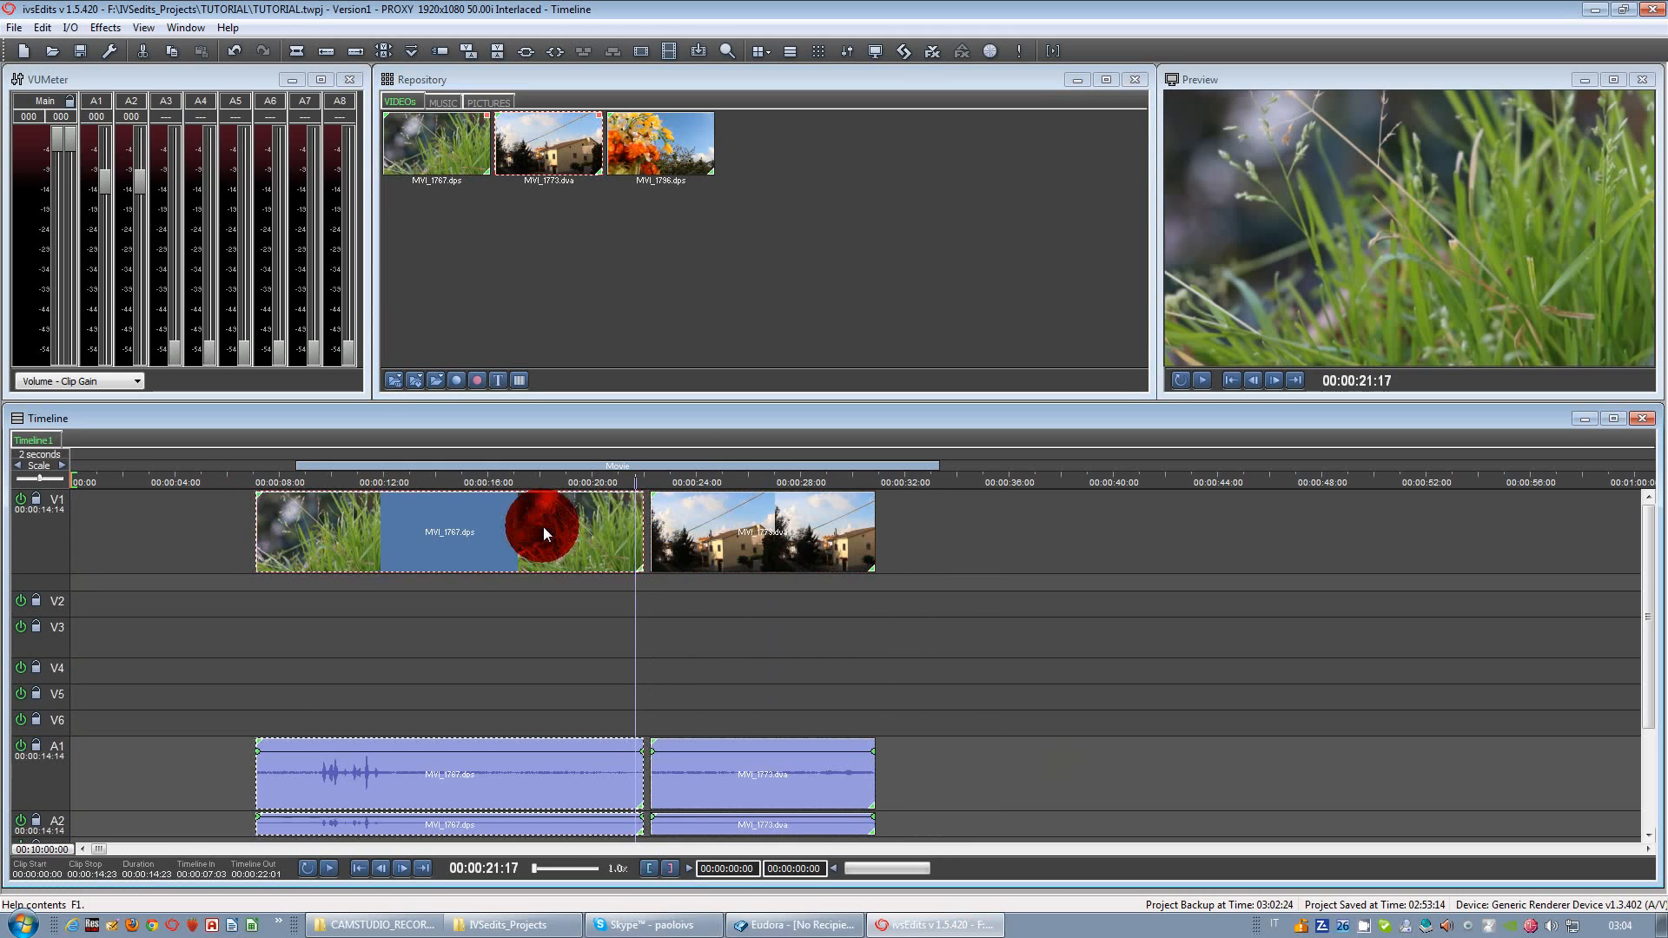
click(717, 526)
key(Delete)
click(469, 549)
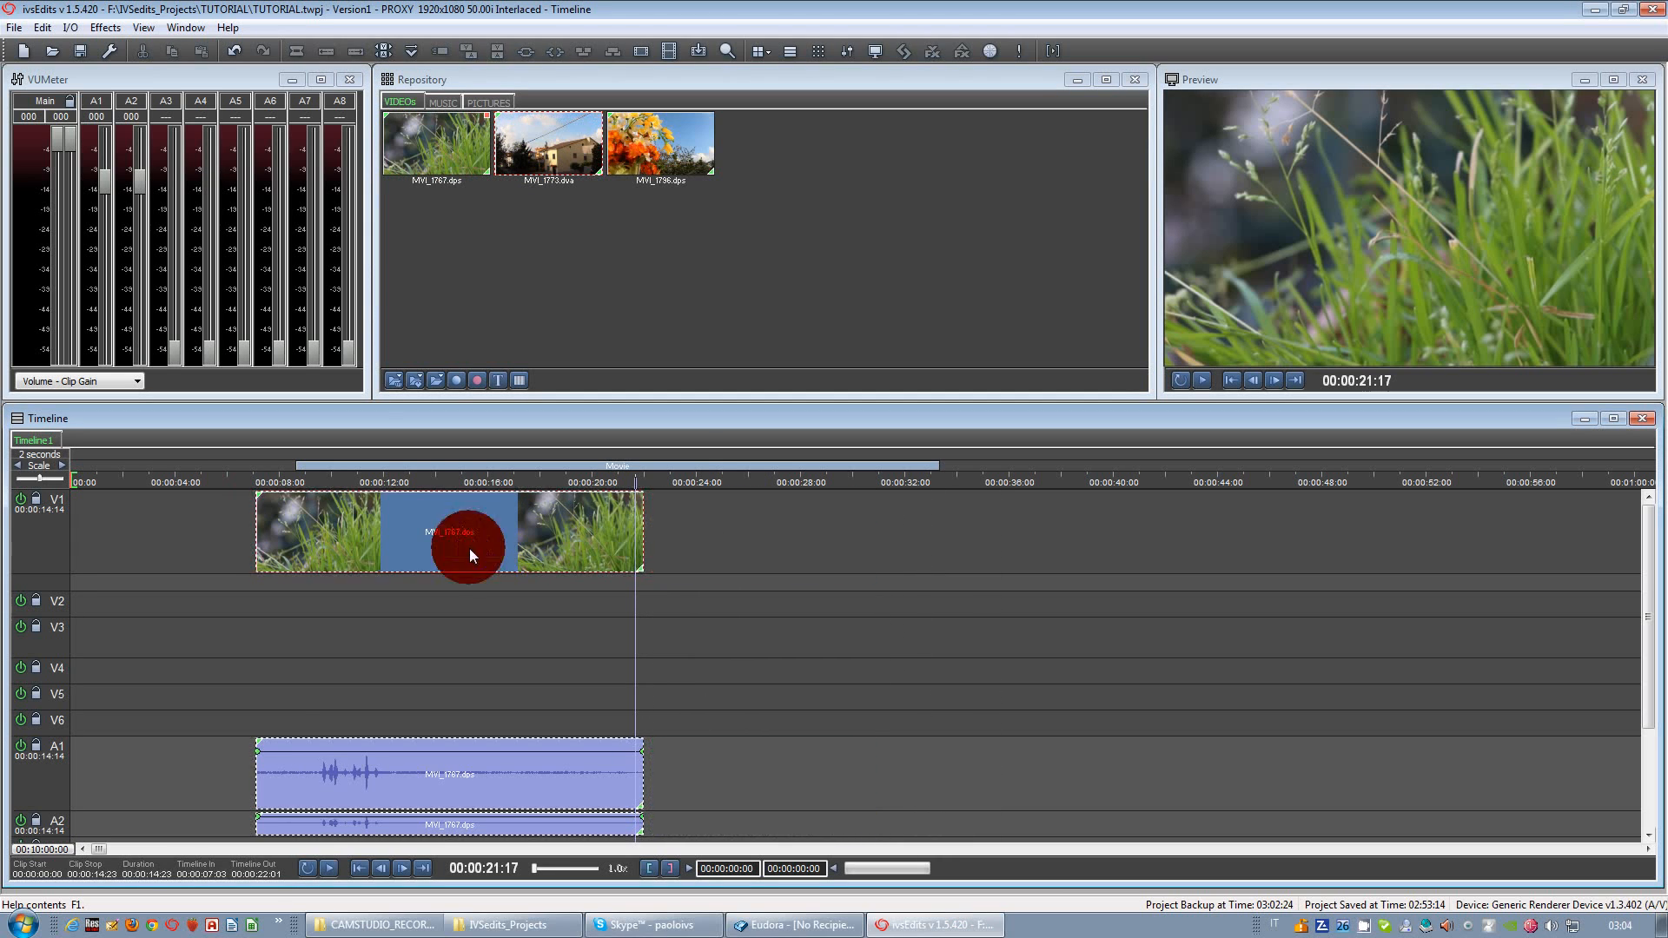
key(Delete)
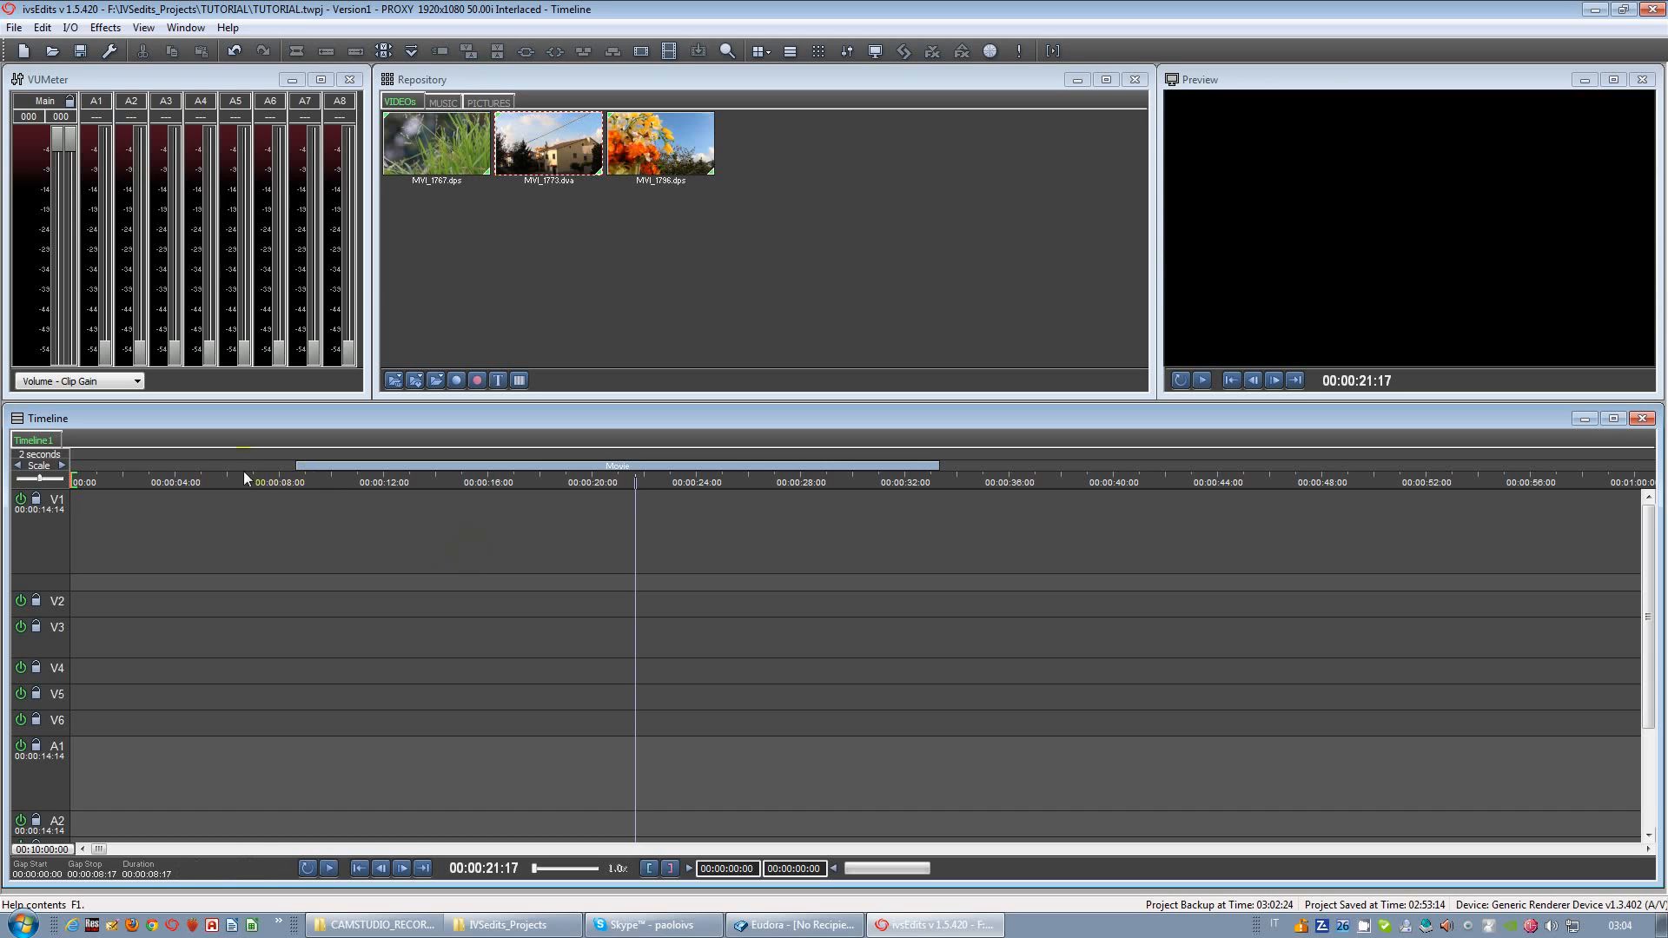
Step: Extend the start of the Movie range bar back to 00:00:02:18
drag(293, 466, 142, 466)
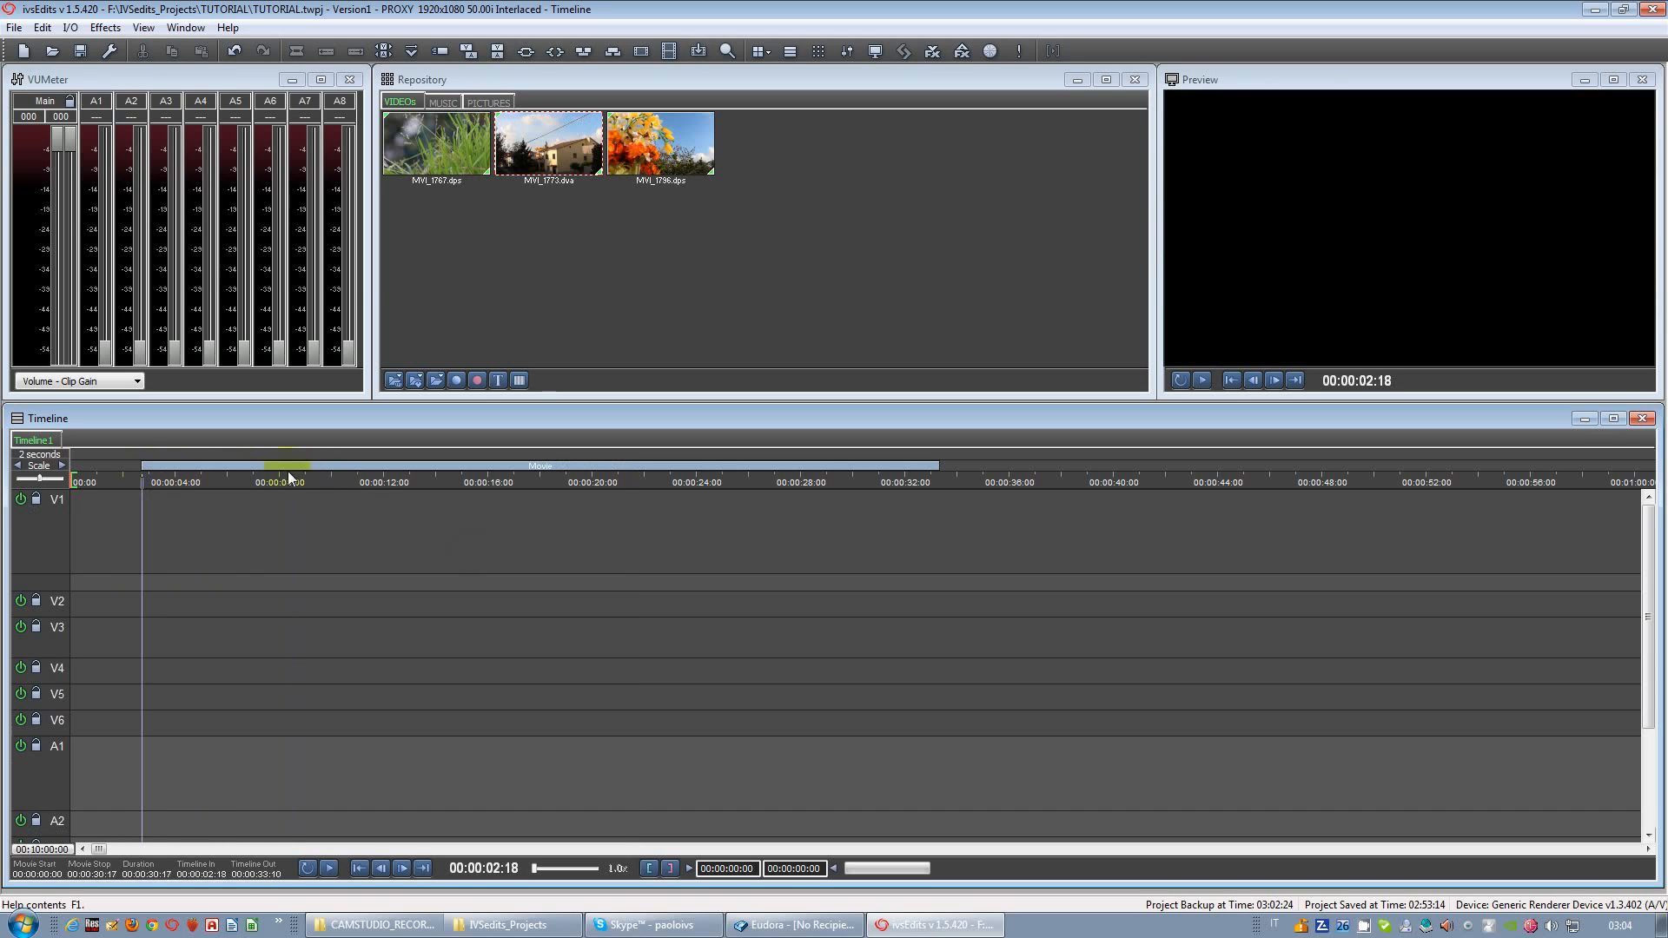